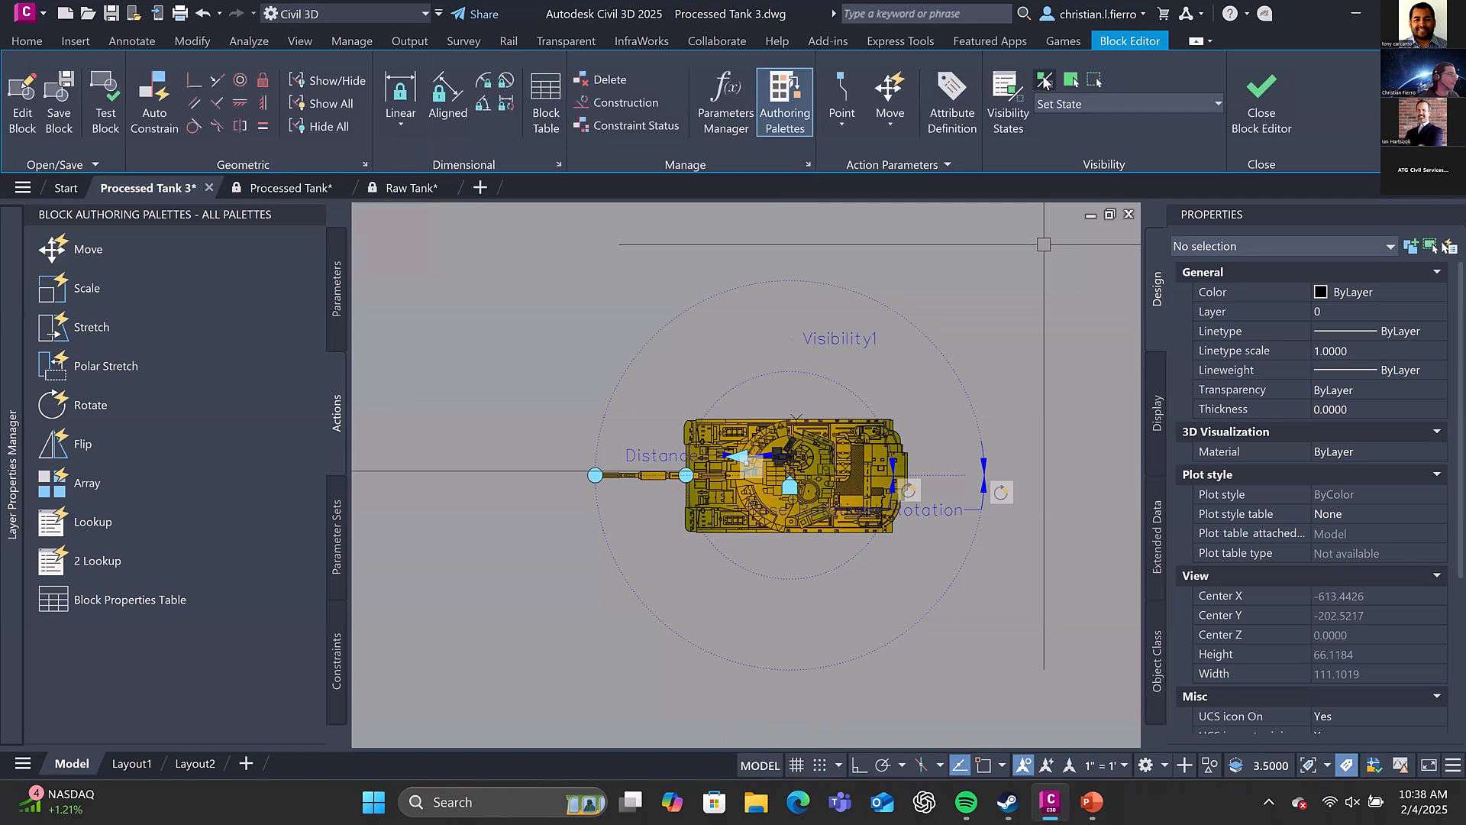
Examine the tank block's turret rotation action, including its selection set options, and the turret parts in the block
{"action": "middle_click_drag", "start_coordinate": [790, 366], "coordinate": [752, 349]}
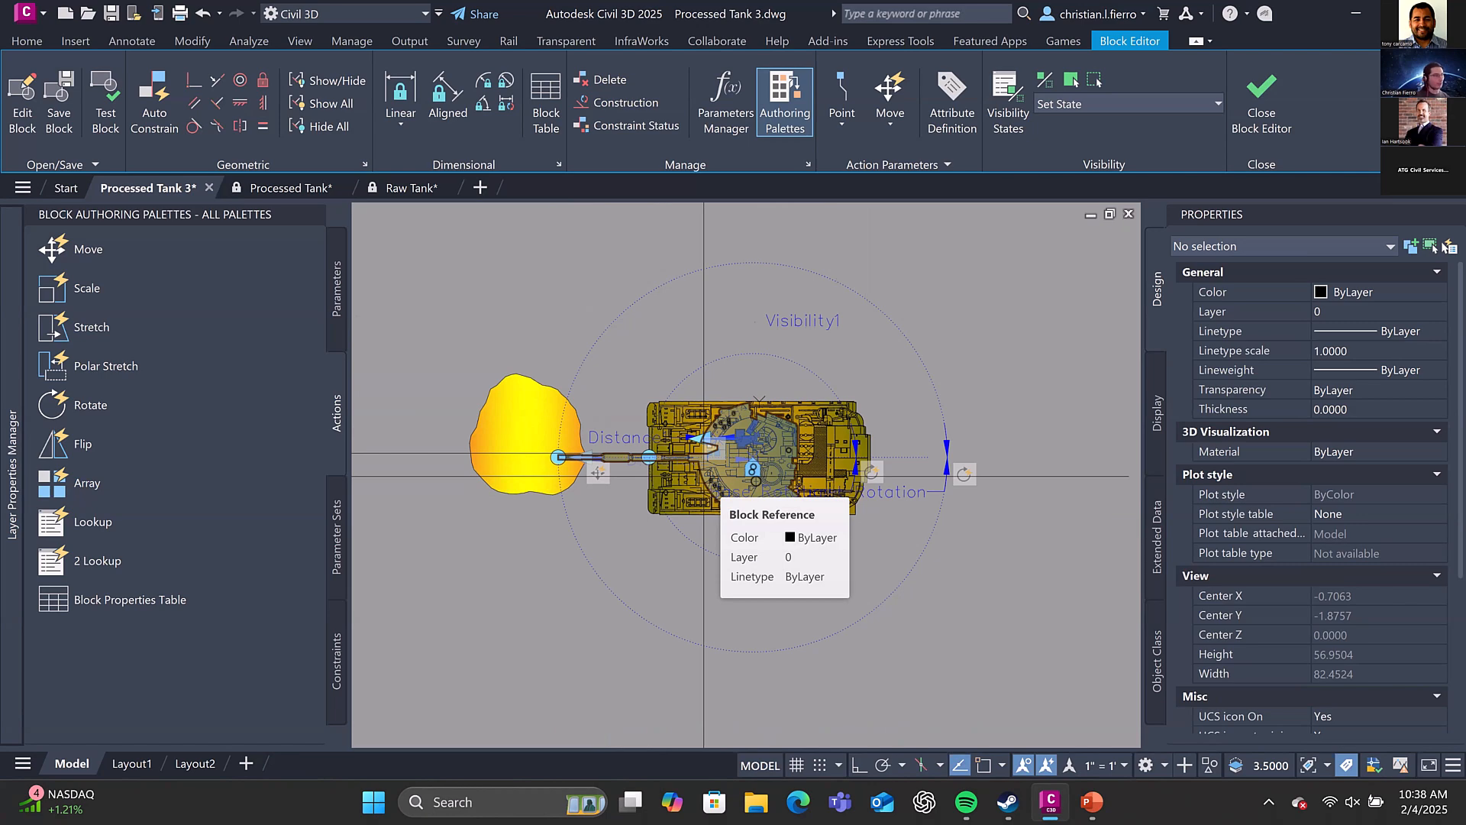
{"action": "middle_click_drag", "start_coordinate": [843, 374], "coordinate": [837, 405]}
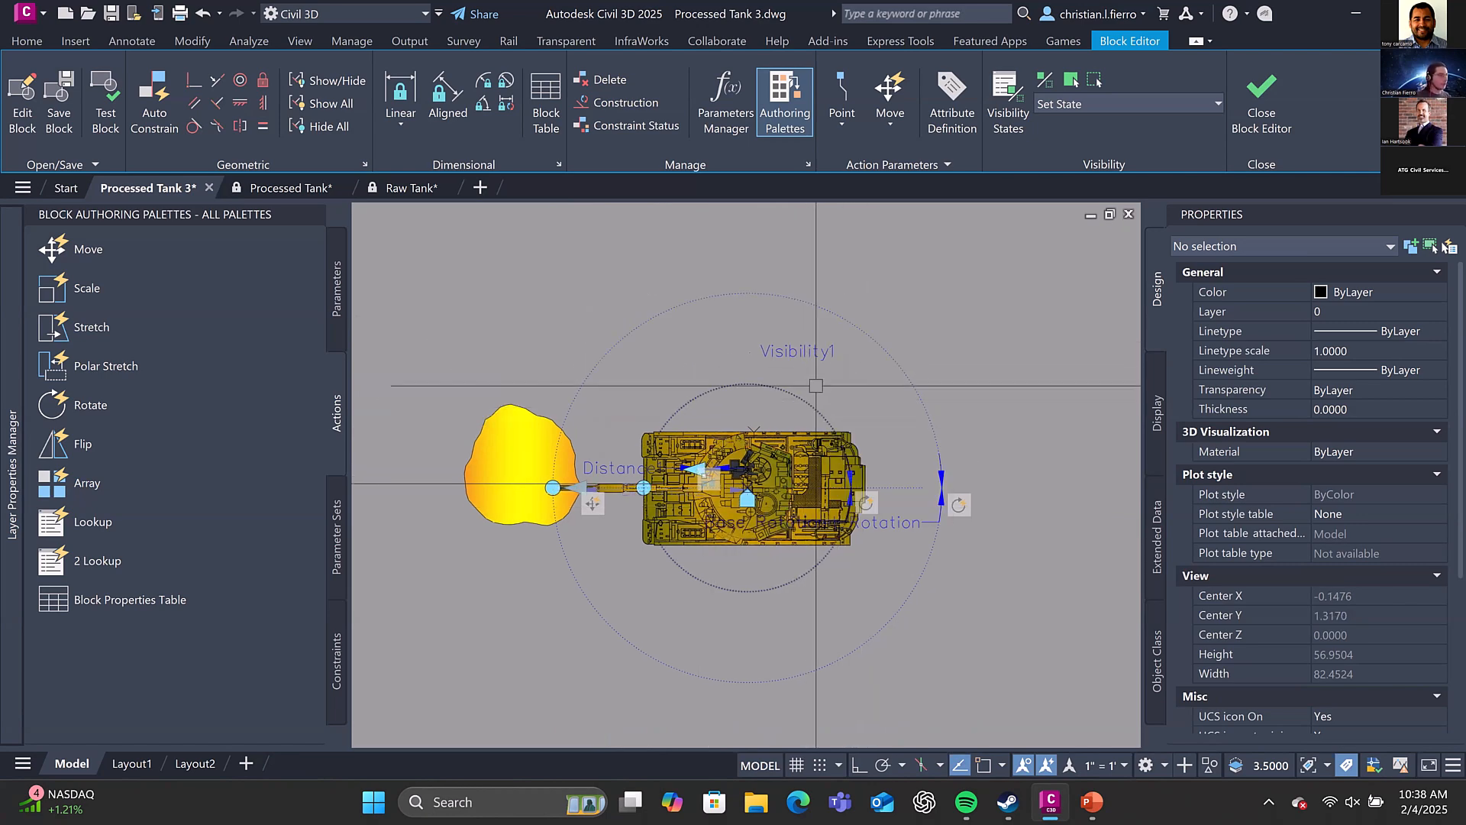
{"action": "right_click", "coordinate": [961, 506]}
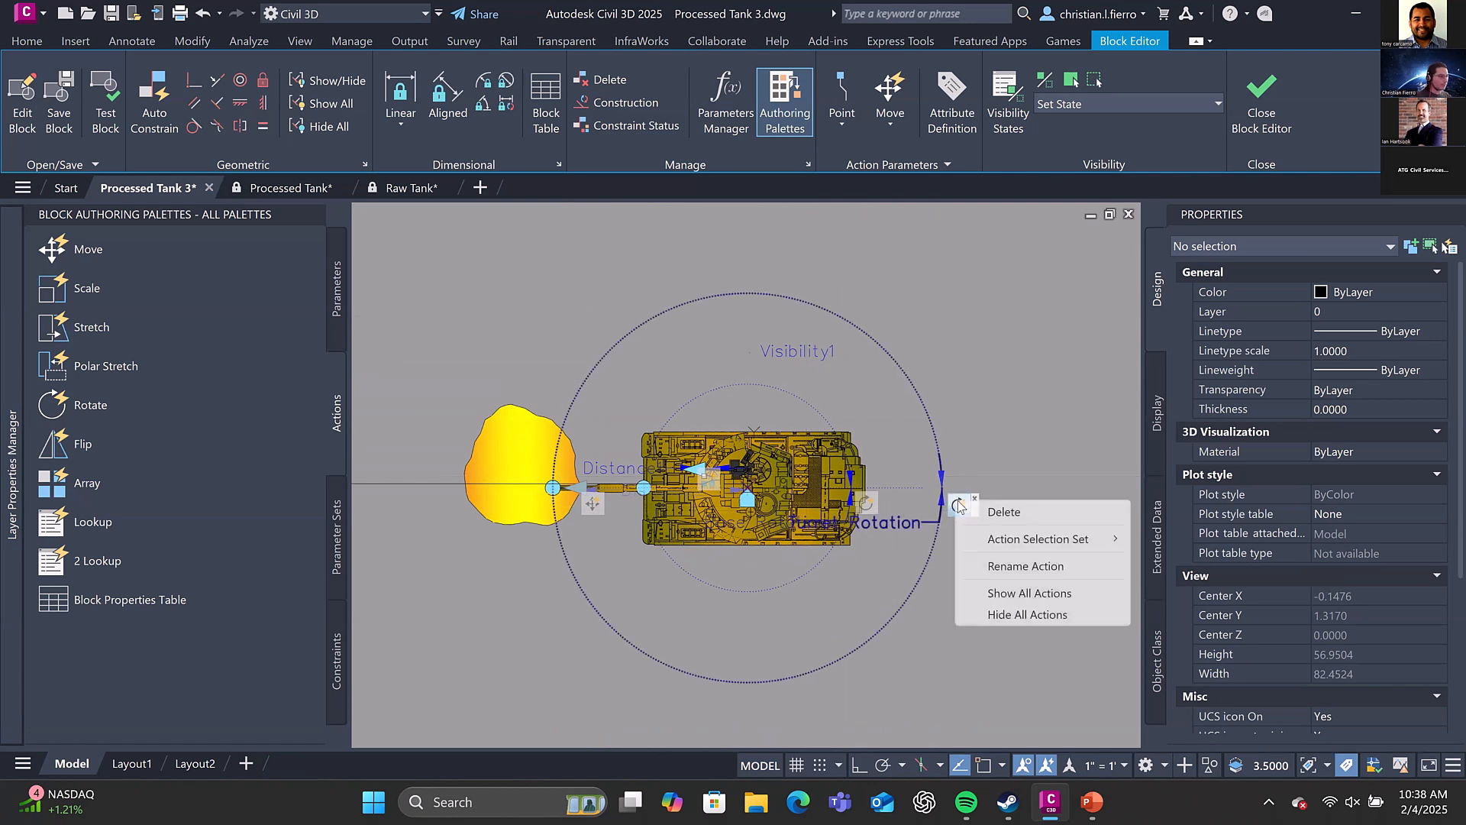
{"action": "mouse_move", "coordinate": [1085, 534]}
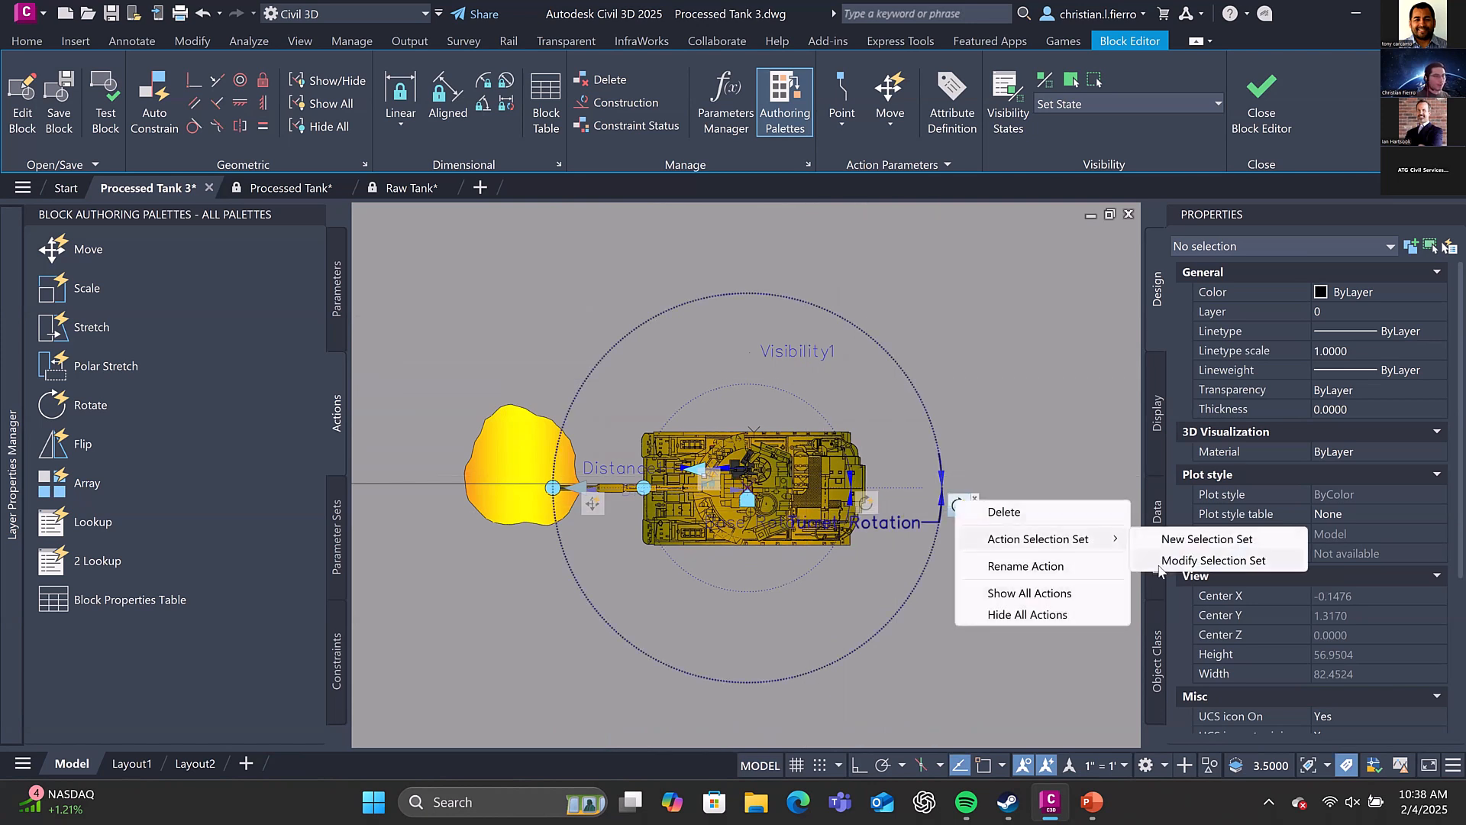
{"action": "left_click", "coordinate": [794, 523]}
{"action": "scroll", "coordinate": [778, 458], "scroll_direction": "up", "scroll_amount": 4}
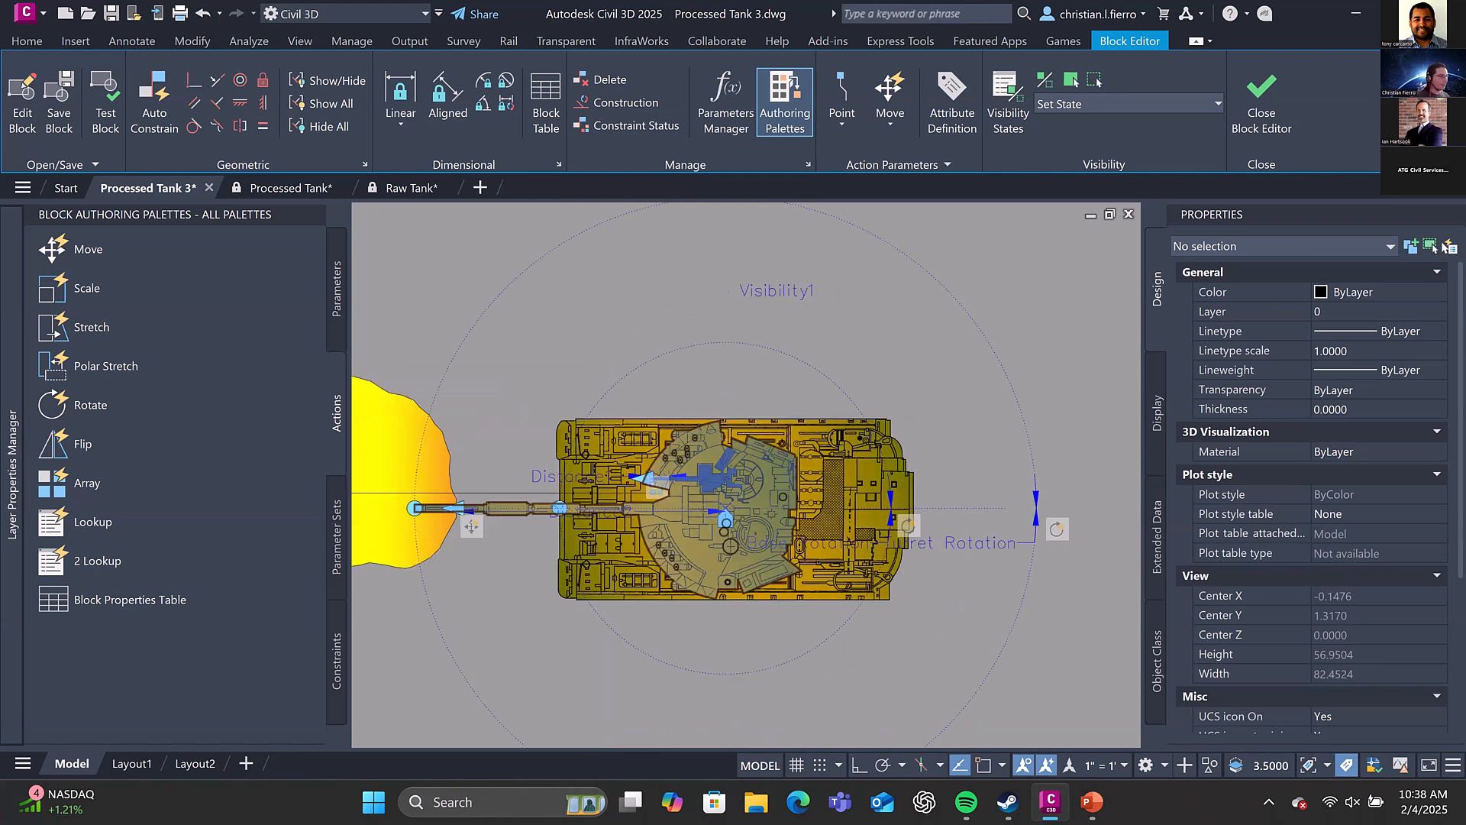
{"action": "middle_click_drag", "start_coordinate": [732, 441], "coordinate": [778, 428]}
{"action": "scroll", "coordinate": [779, 425], "scroll_direction": "down", "scroll_amount": 2}
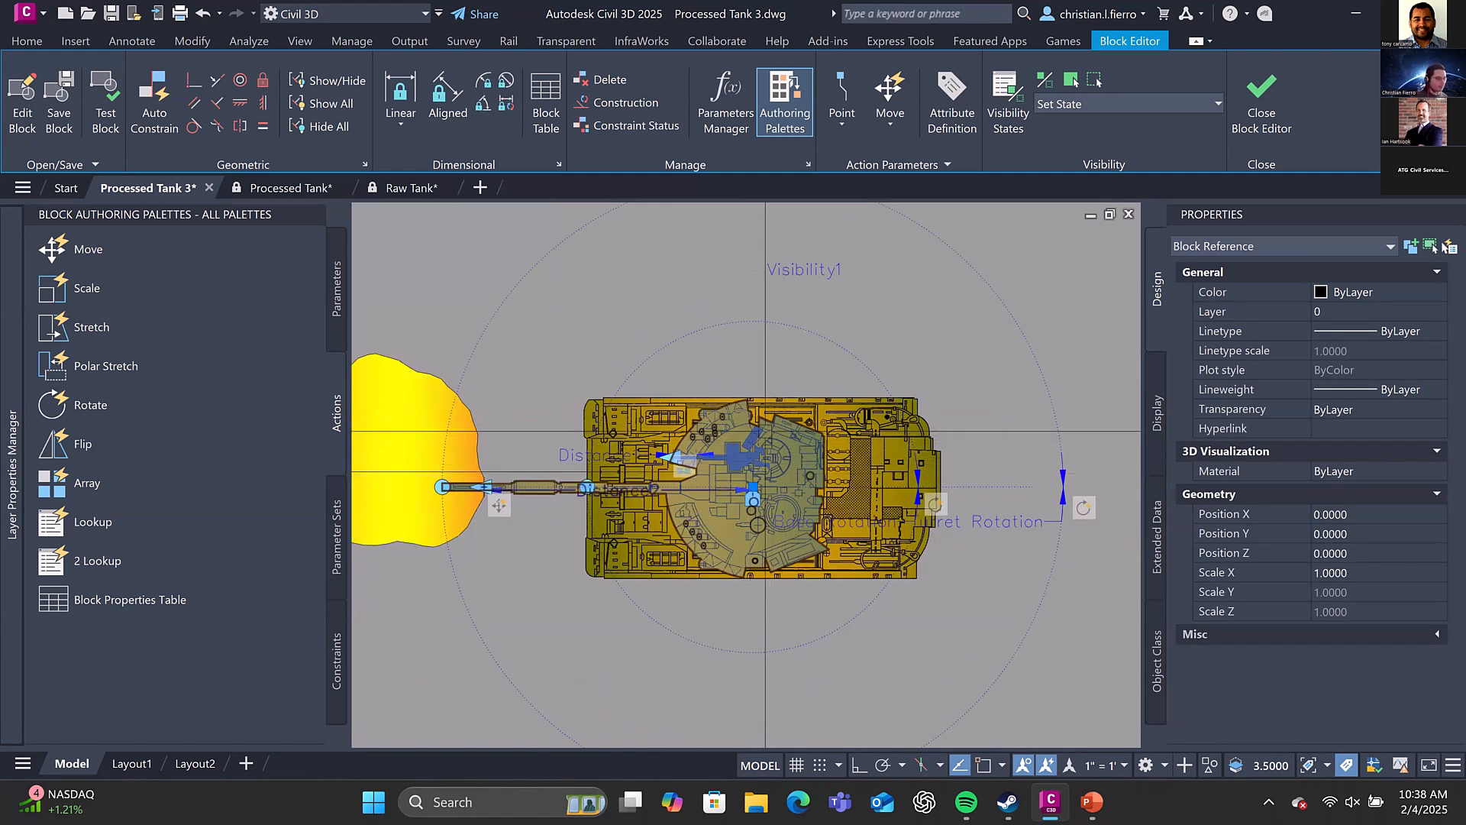
{"action": "key", "text": "Escape"}
Draw a short polyline and a small circle just above the tank hull, and erase both objects
{"action": "type", "text": "p"}
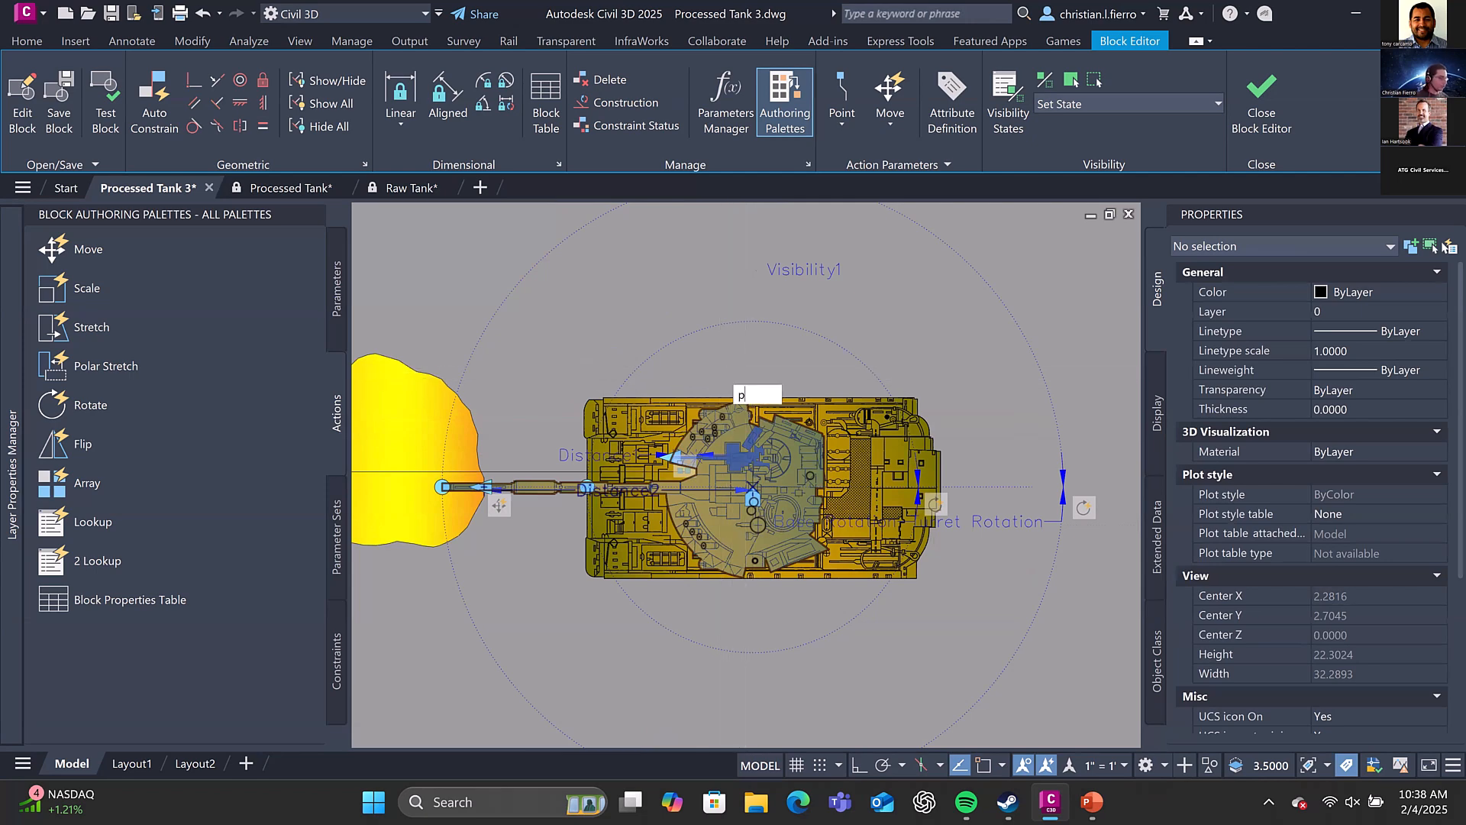
{"action": "type", "text": "l"}
{"action": "key", "text": "Return"}
{"action": "left_click", "coordinate": [695, 374]}
{"action": "left_click", "coordinate": [785, 383]}
{"action": "key", "text": "Escape"}
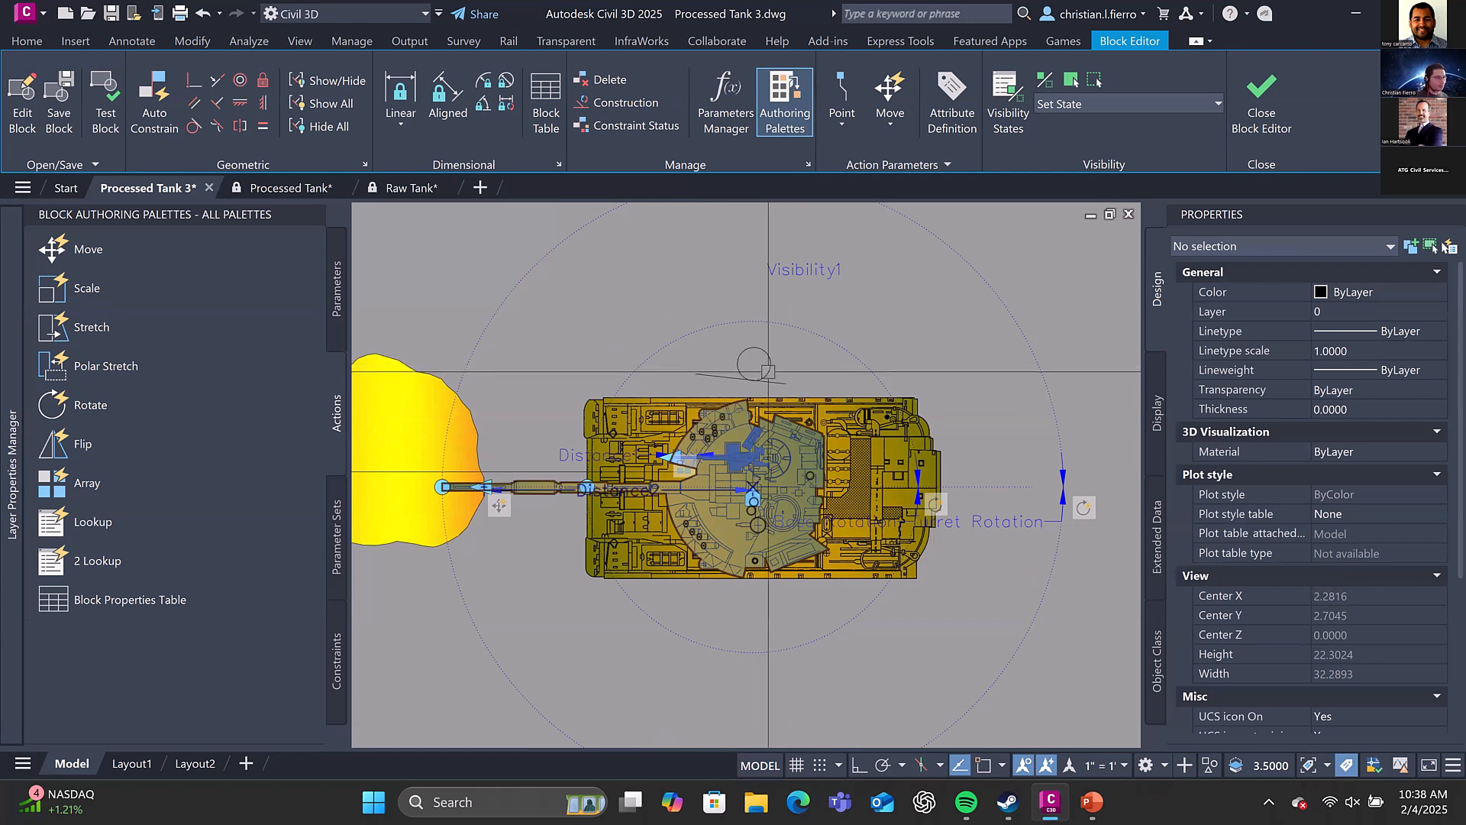
{"action": "left_click", "coordinate": [755, 364]}
{"action": "left_click", "coordinate": [733, 378]}
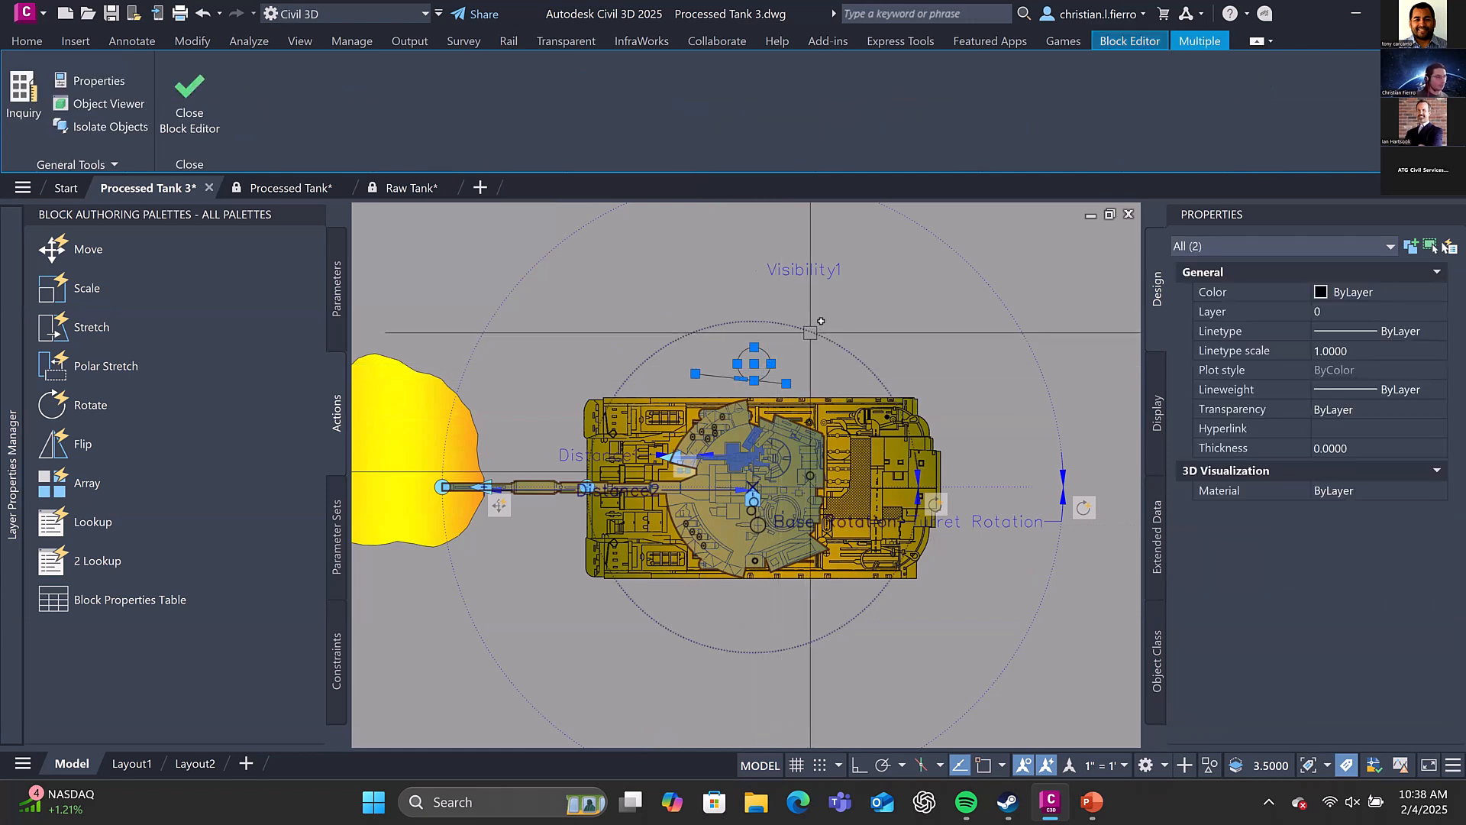
{"action": "key", "text": "Delete"}
Close the tank block's editing session and return to the drawing
{"action": "middle_click_drag", "start_coordinate": [772, 452], "coordinate": [851, 402]}
{"action": "scroll", "coordinate": [851, 403], "scroll_direction": "down", "scroll_amount": 5}
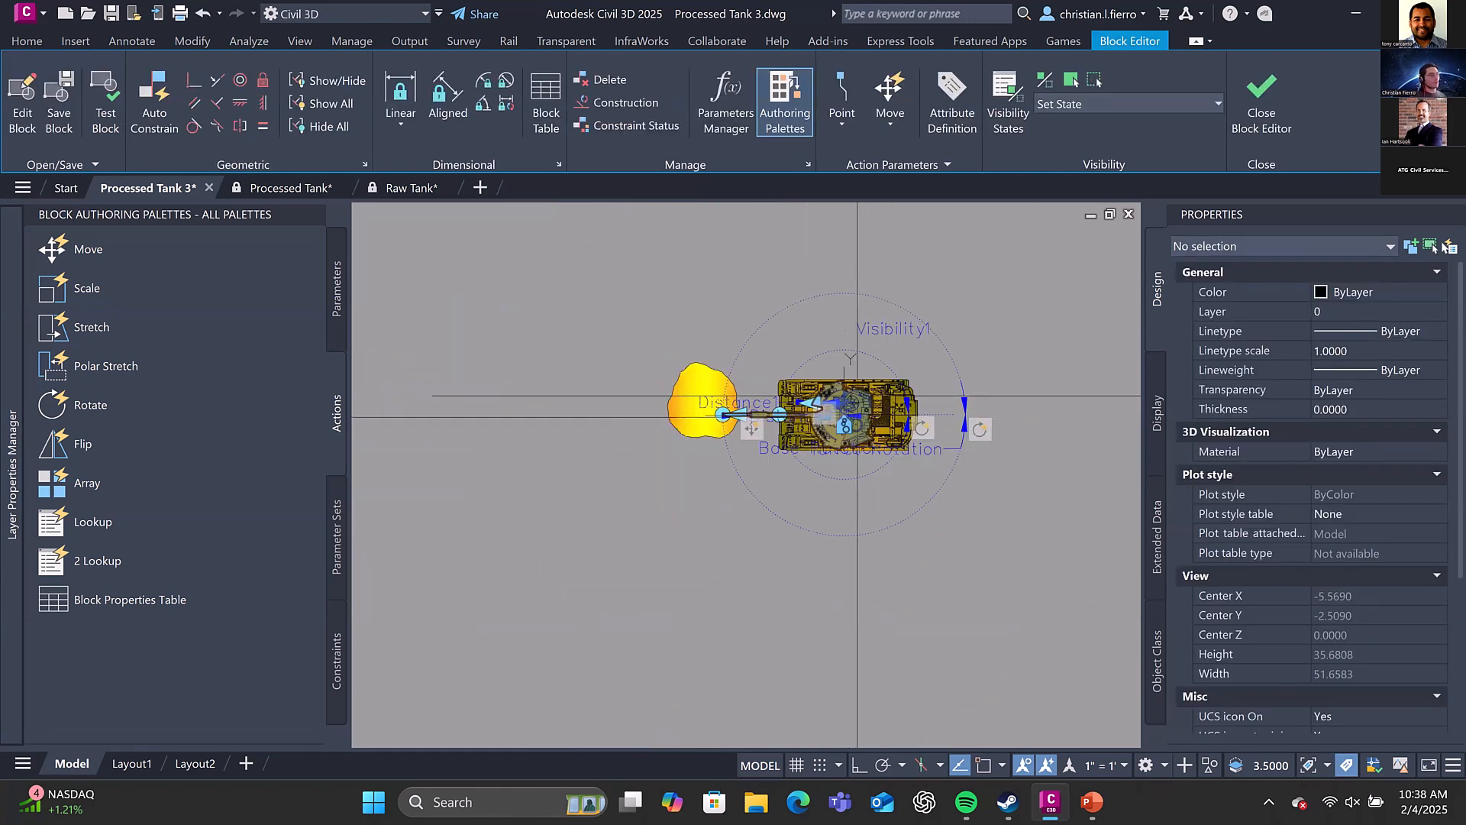
{"action": "scroll", "coordinate": [851, 397], "scroll_direction": "up", "scroll_amount": 5}
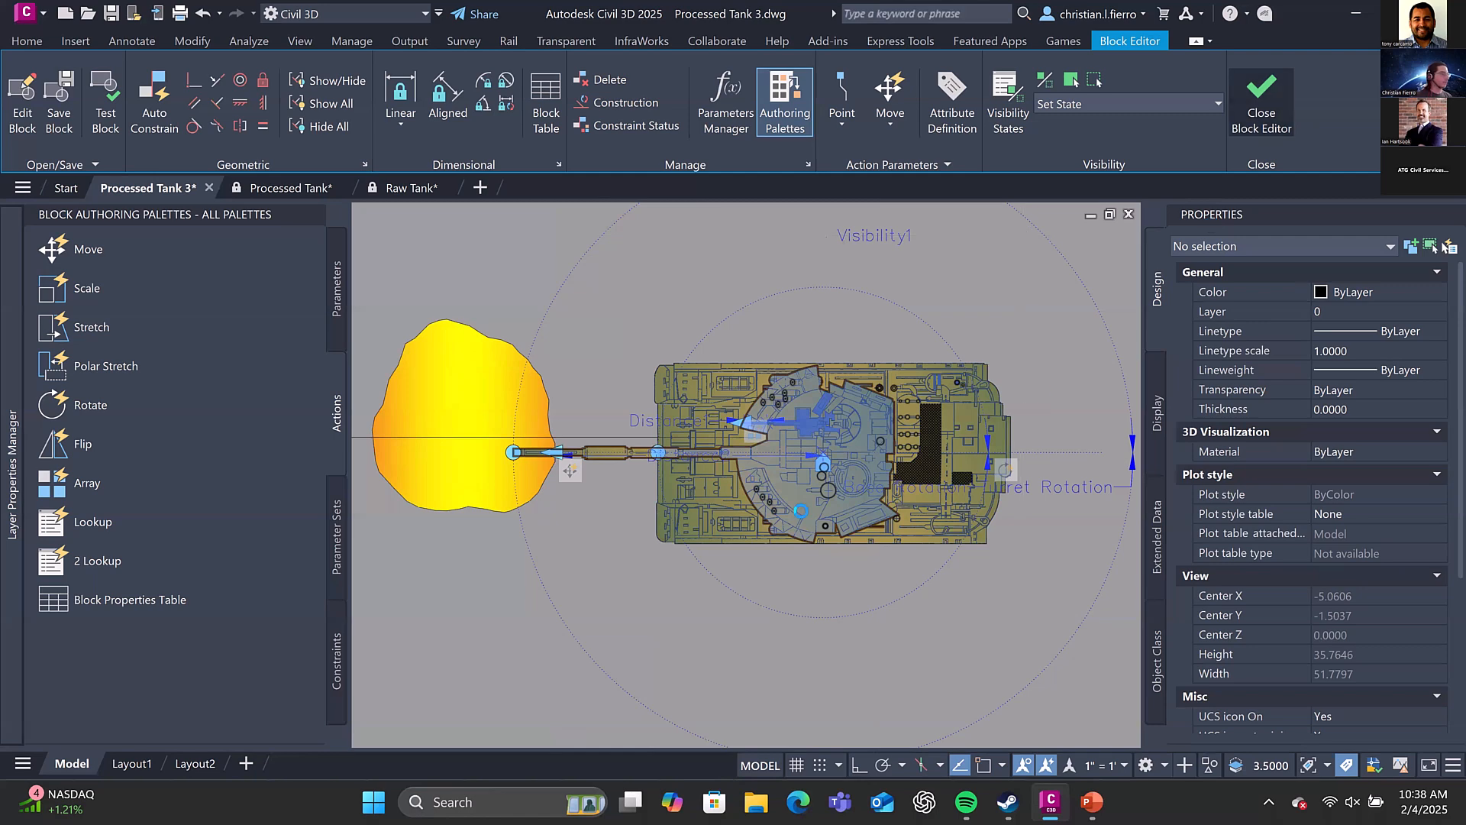
{"action": "left_click", "coordinate": [1262, 103]}
{"action": "left_click", "coordinate": [758, 429]}
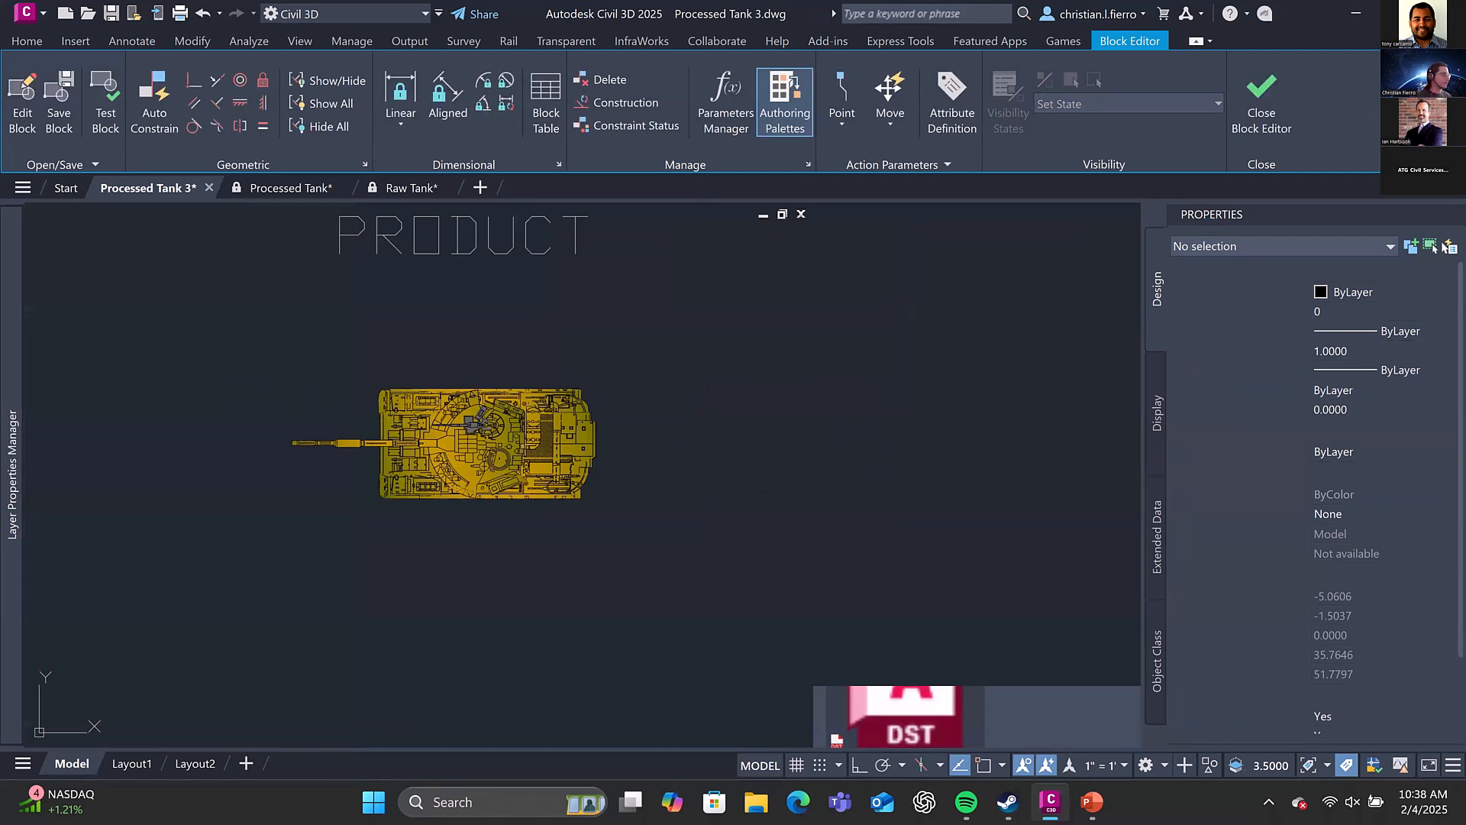
Examine the plan view tank blocks, the Concept sketch, the BY BLOCK and BY LAYER circles and the curved line
{"action": "scroll", "coordinate": [753, 405], "scroll_direction": "down", "scroll_amount": 6}
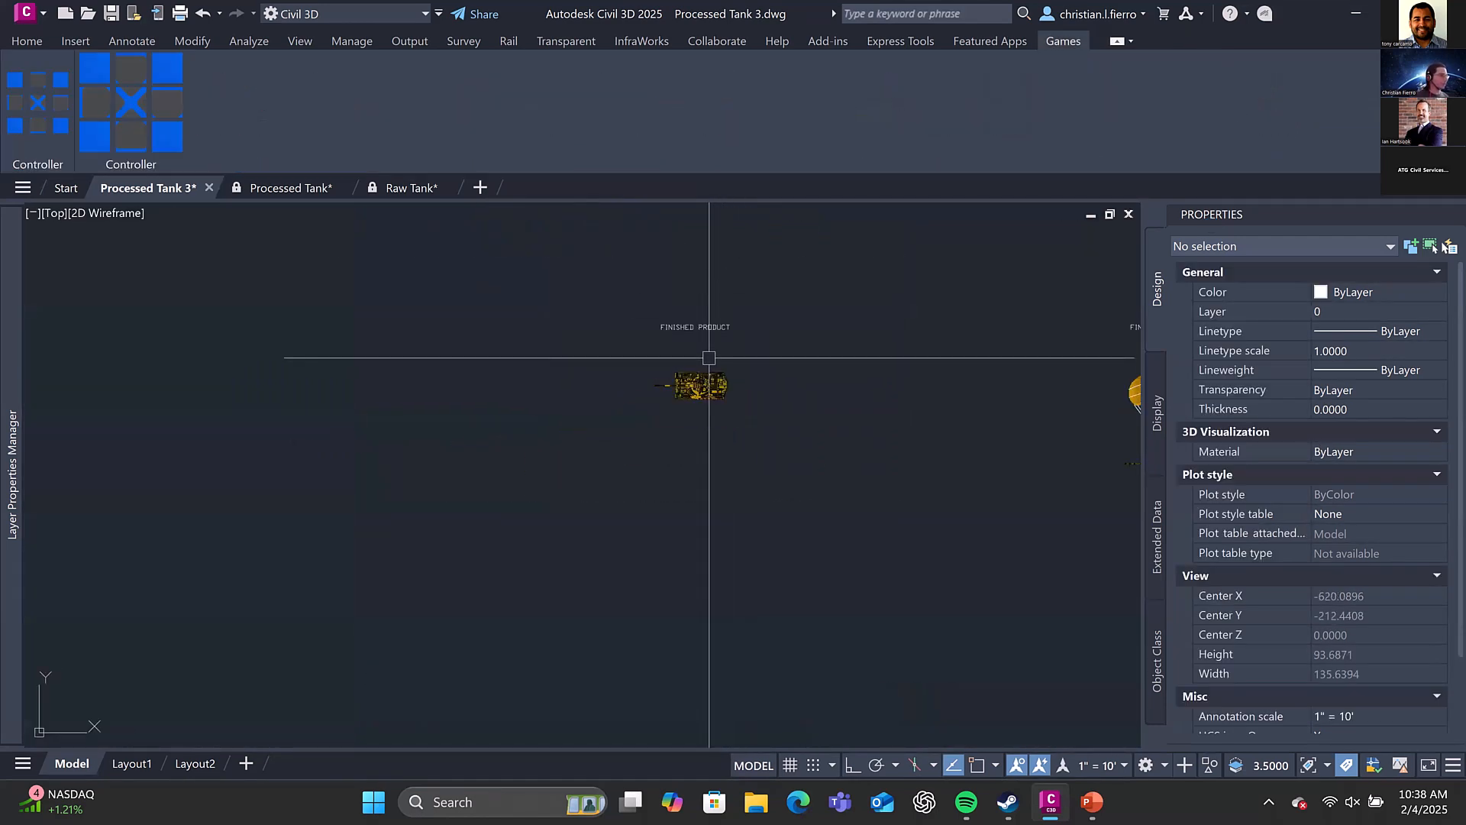
{"action": "middle_click_drag", "start_coordinate": [708, 298], "coordinate": [673, 457]}
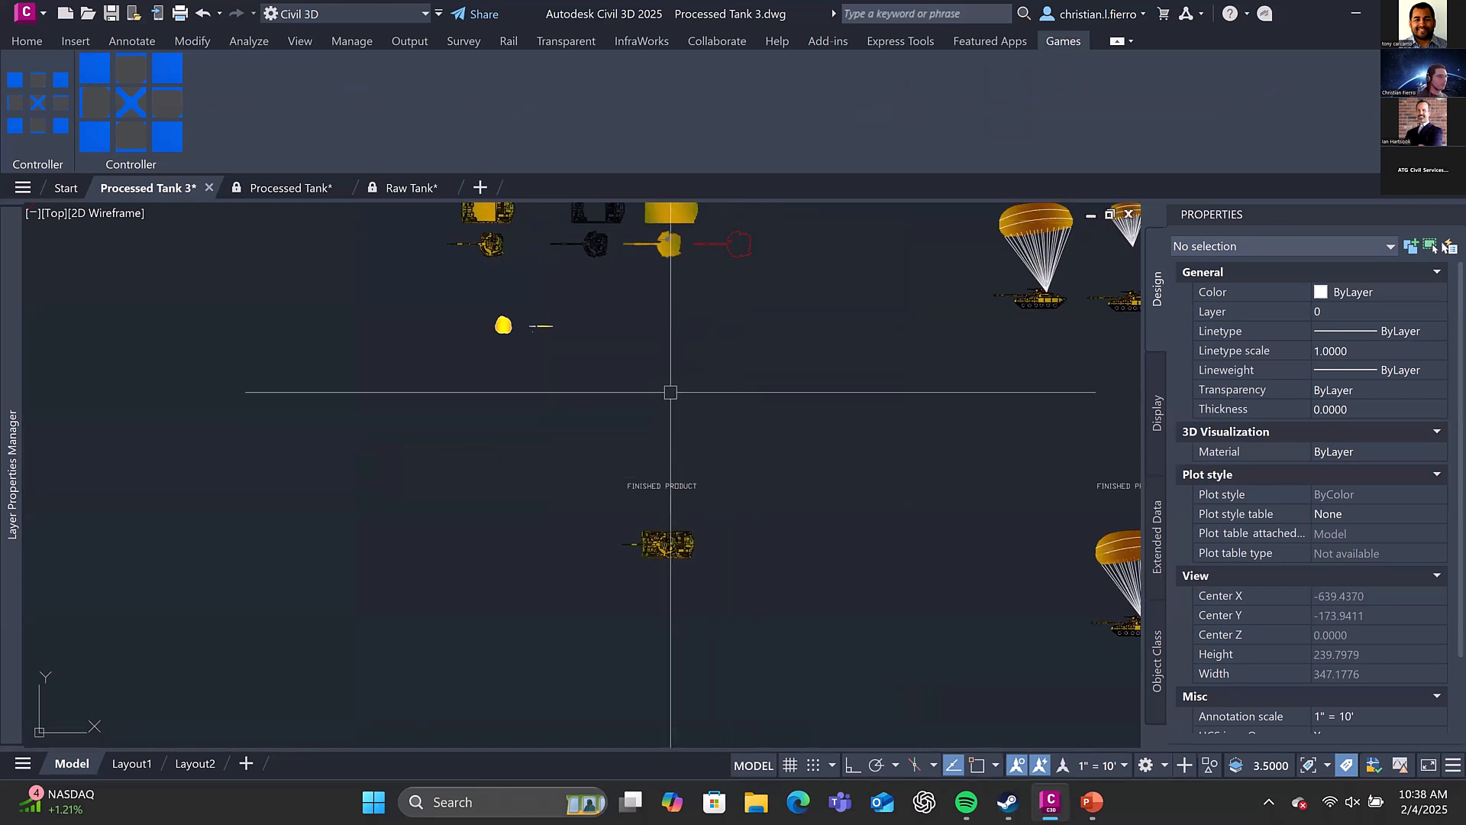
{"action": "middle_click_drag", "start_coordinate": [595, 221], "coordinate": [682, 433]}
{"action": "scroll", "coordinate": [681, 433], "scroll_direction": "down", "scroll_amount": 4}
{"action": "middle_click_drag", "start_coordinate": [572, 407], "coordinate": [815, 397]}
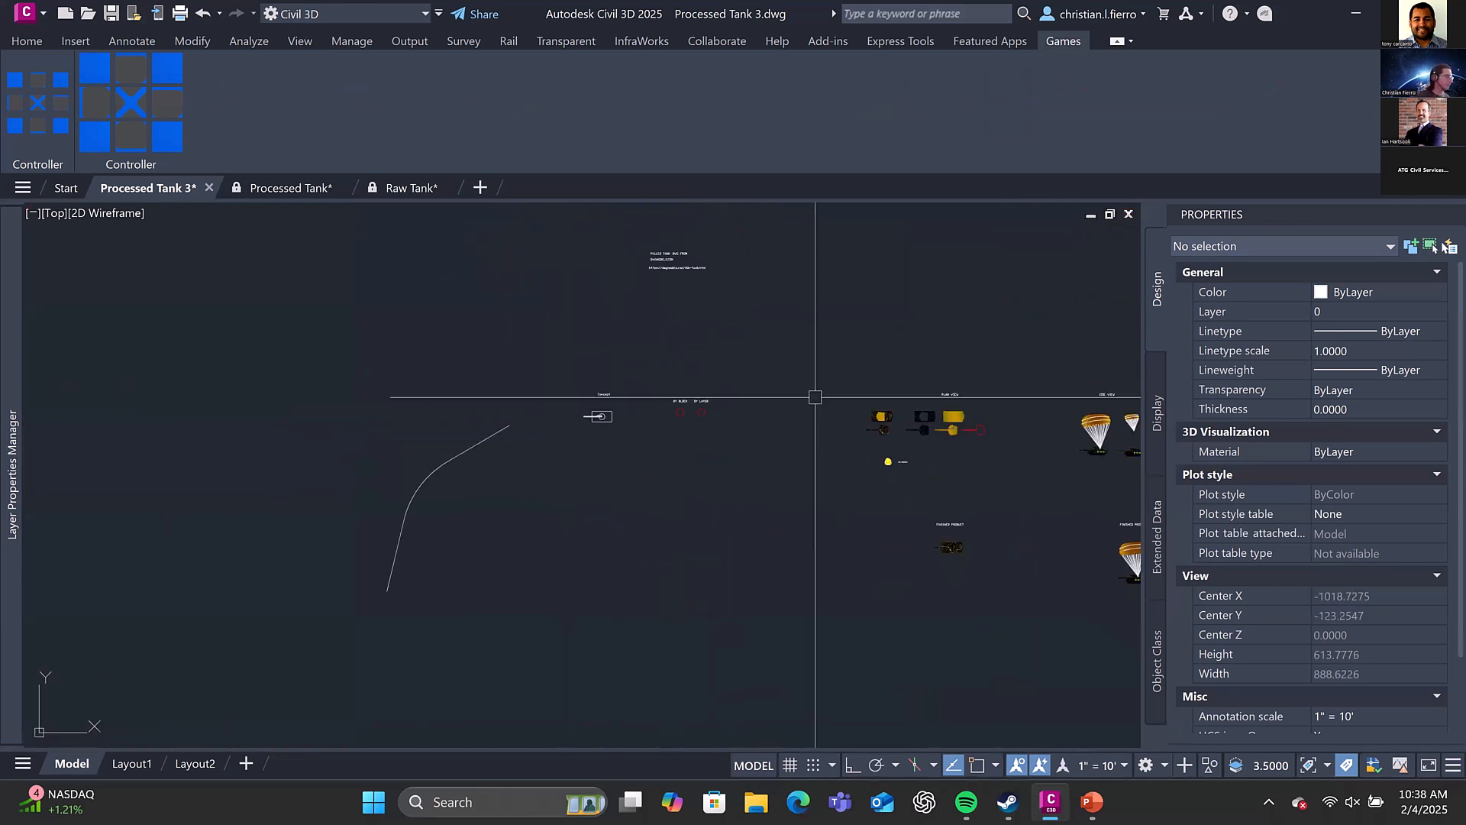
{"action": "scroll", "coordinate": [584, 413], "scroll_direction": "up", "scroll_amount": 8}
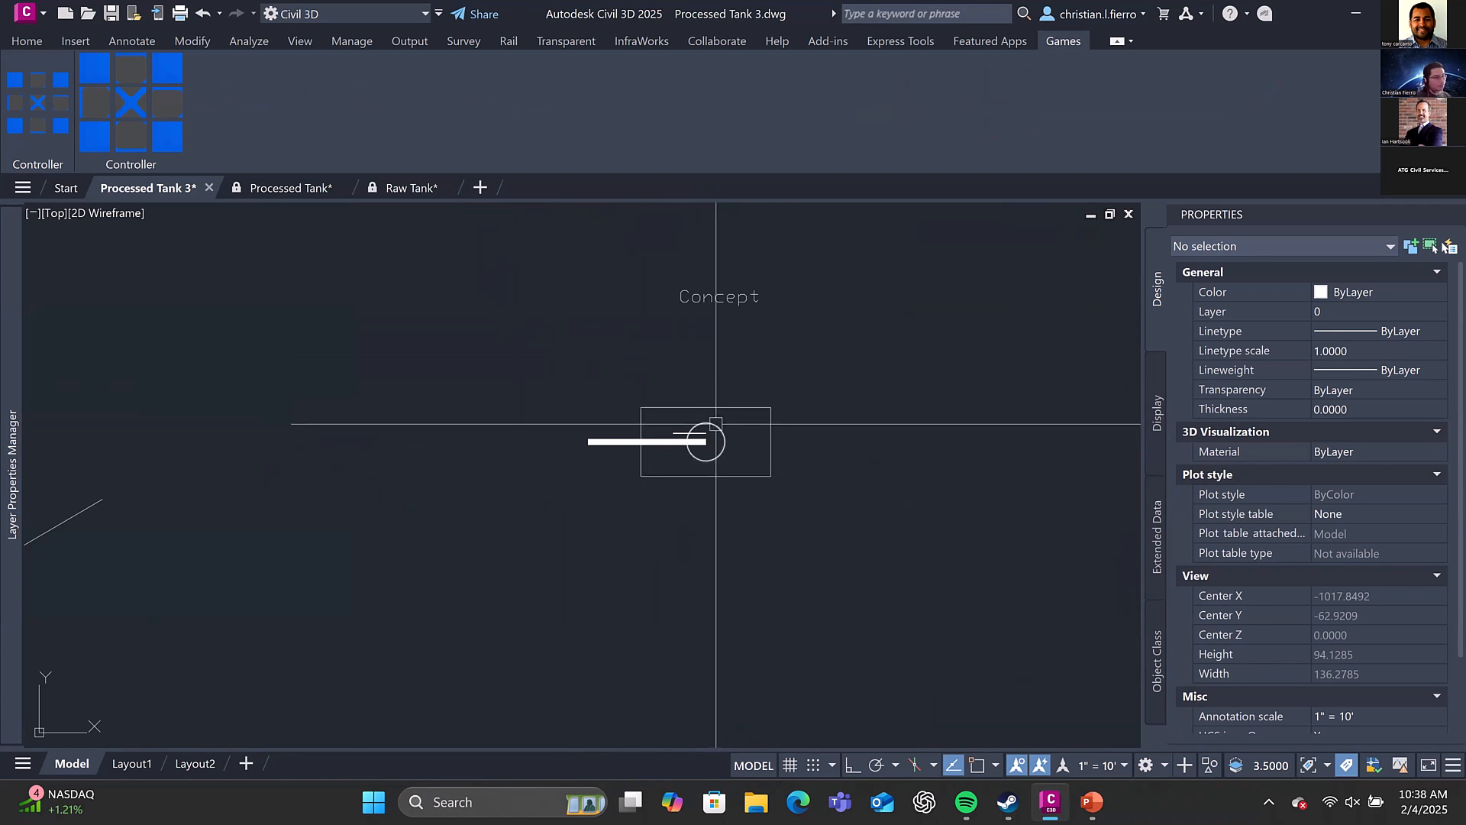
{"action": "scroll", "coordinate": [715, 423], "scroll_direction": "up", "scroll_amount": 2}
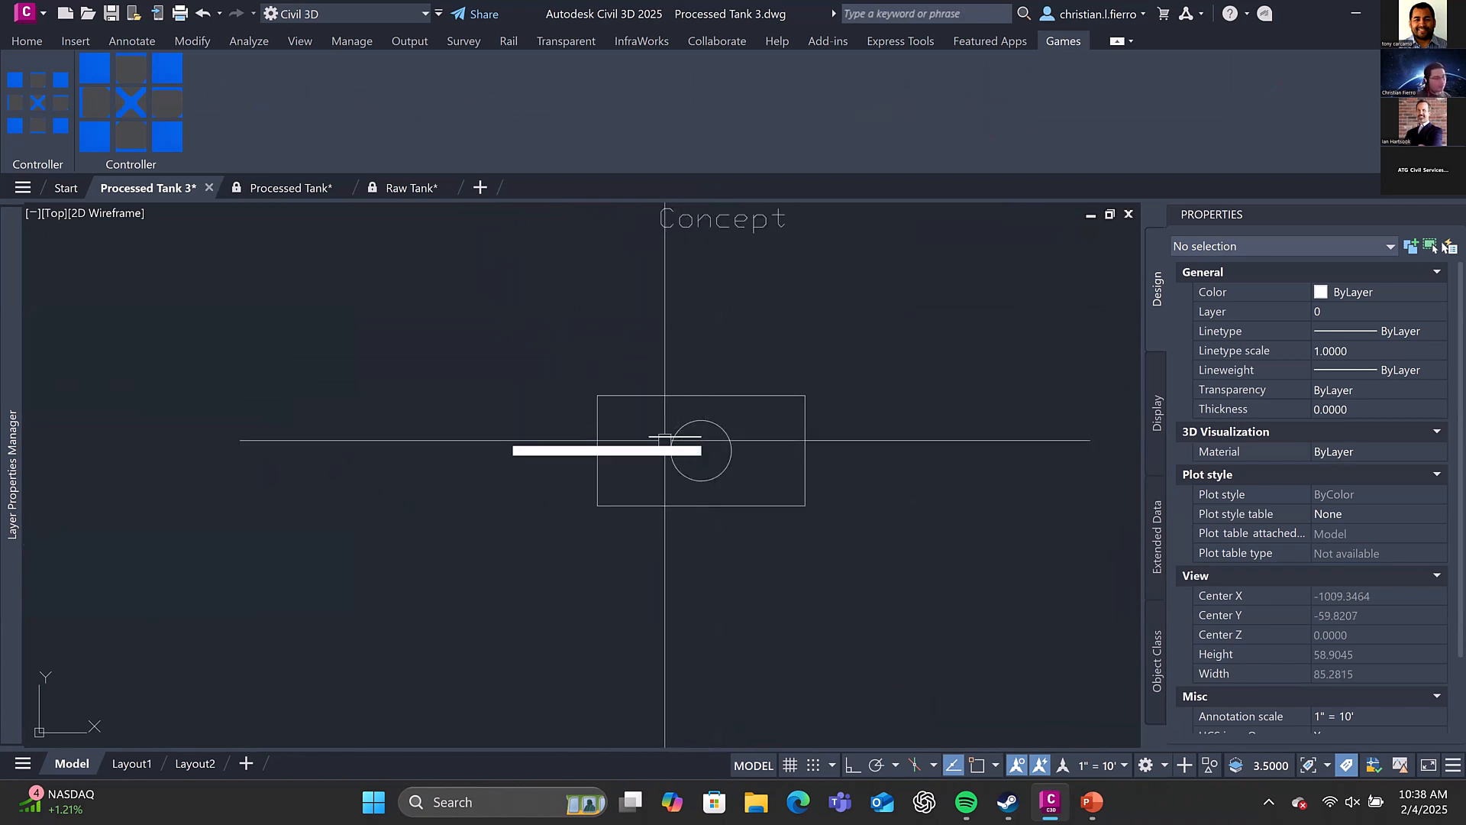
{"action": "scroll", "coordinate": [692, 435], "scroll_direction": "down", "scroll_amount": 4}
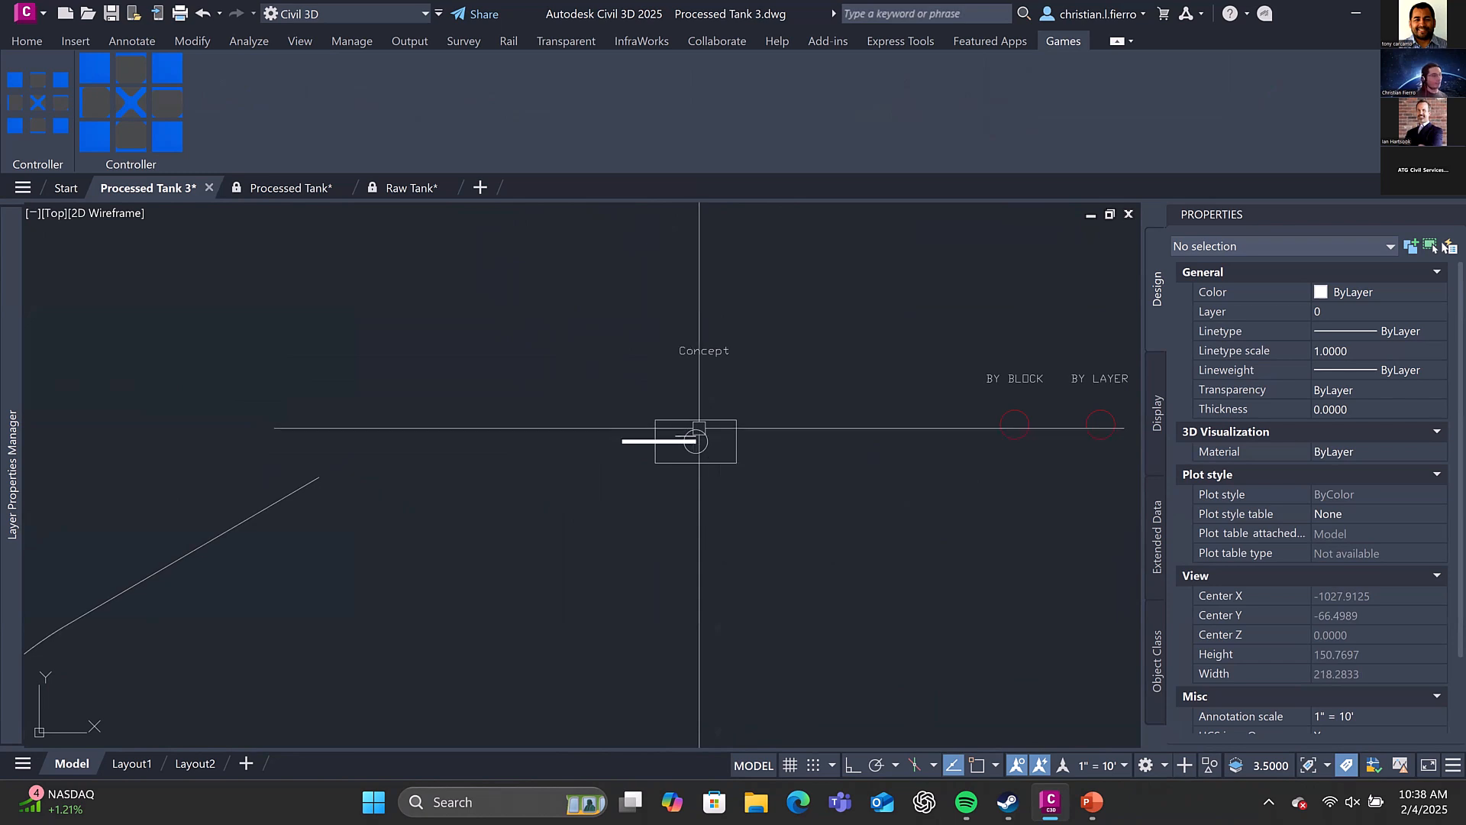
{"action": "scroll", "coordinate": [698, 400], "scroll_direction": "down", "scroll_amount": 2}
{"action": "middle_click_drag", "start_coordinate": [553, 481], "coordinate": [632, 386]}
{"action": "middle_click_drag", "start_coordinate": [540, 366], "coordinate": [599, 312]}
{"action": "scroll", "coordinate": [603, 312], "scroll_direction": "down", "scroll_amount": 2}
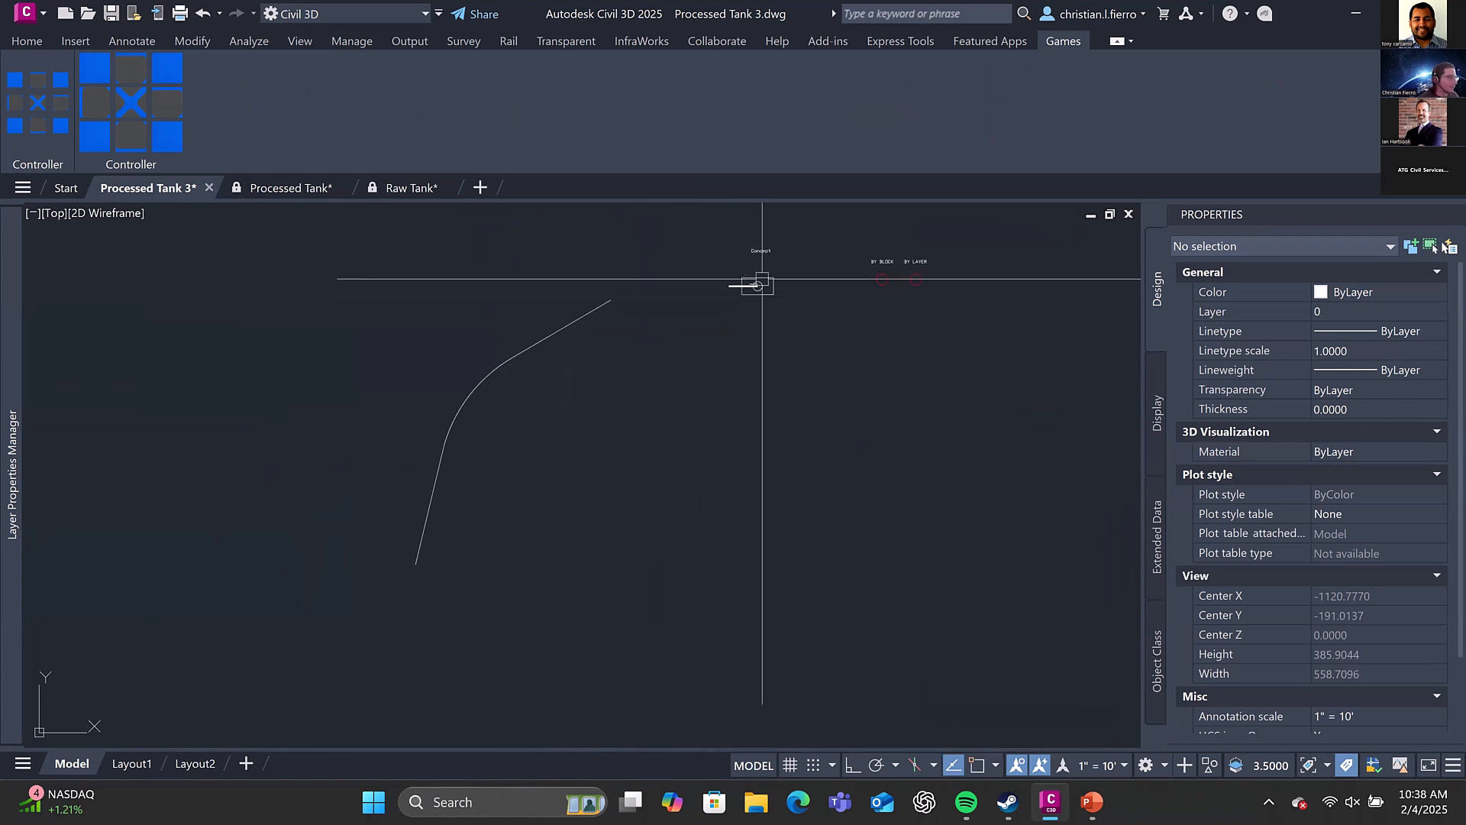
{"action": "scroll", "coordinate": [613, 306], "scroll_direction": "down", "scroll_amount": 2}
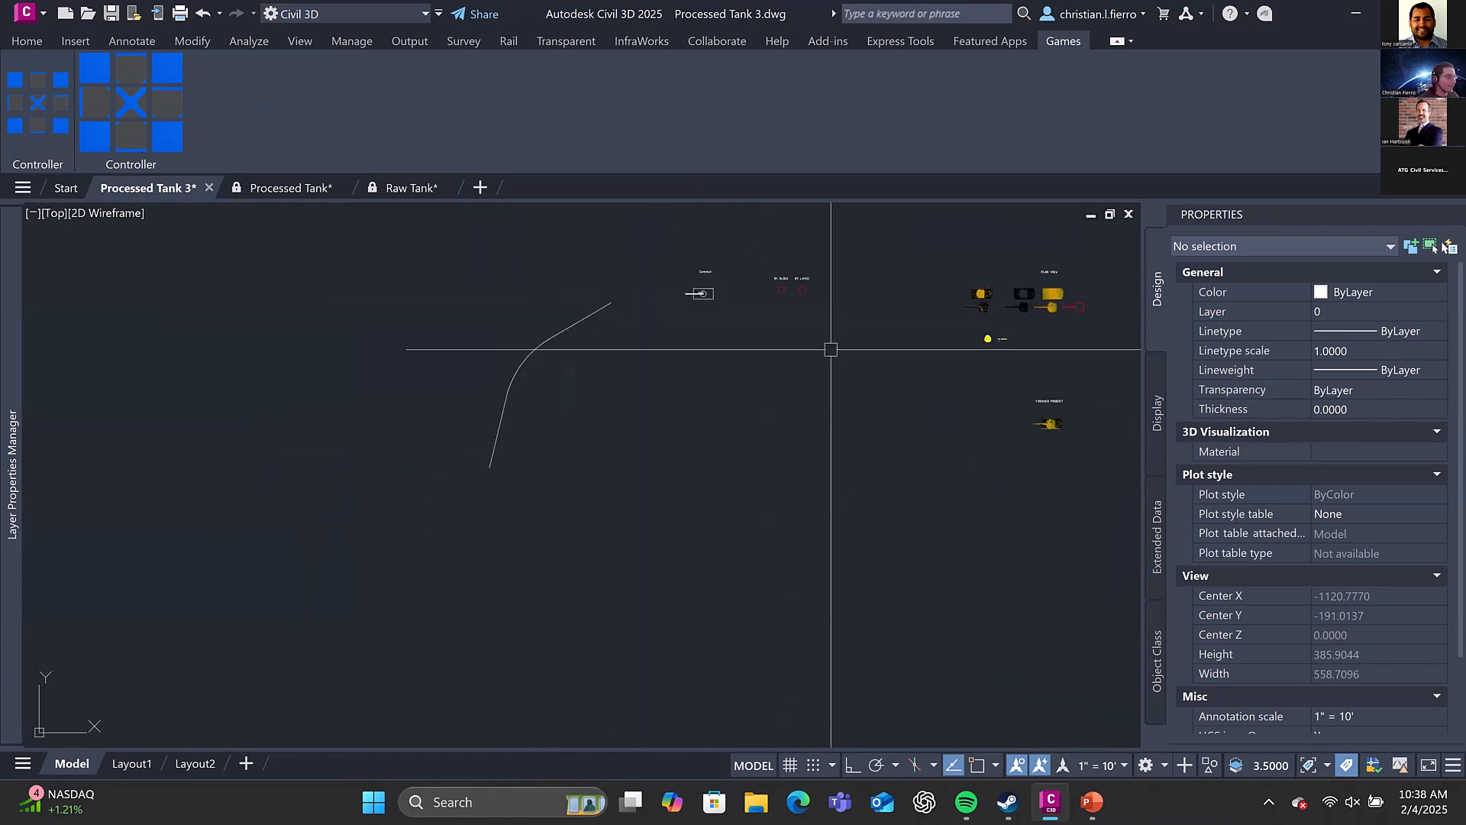
Examine the side view tank blocks and the profile view with the parachuting tank above the road plan
{"action": "middle_click_drag", "start_coordinate": [825, 348], "coordinate": [415, 439]}
{"action": "middle_click_drag", "start_coordinate": [536, 370], "coordinate": [275, 481]}
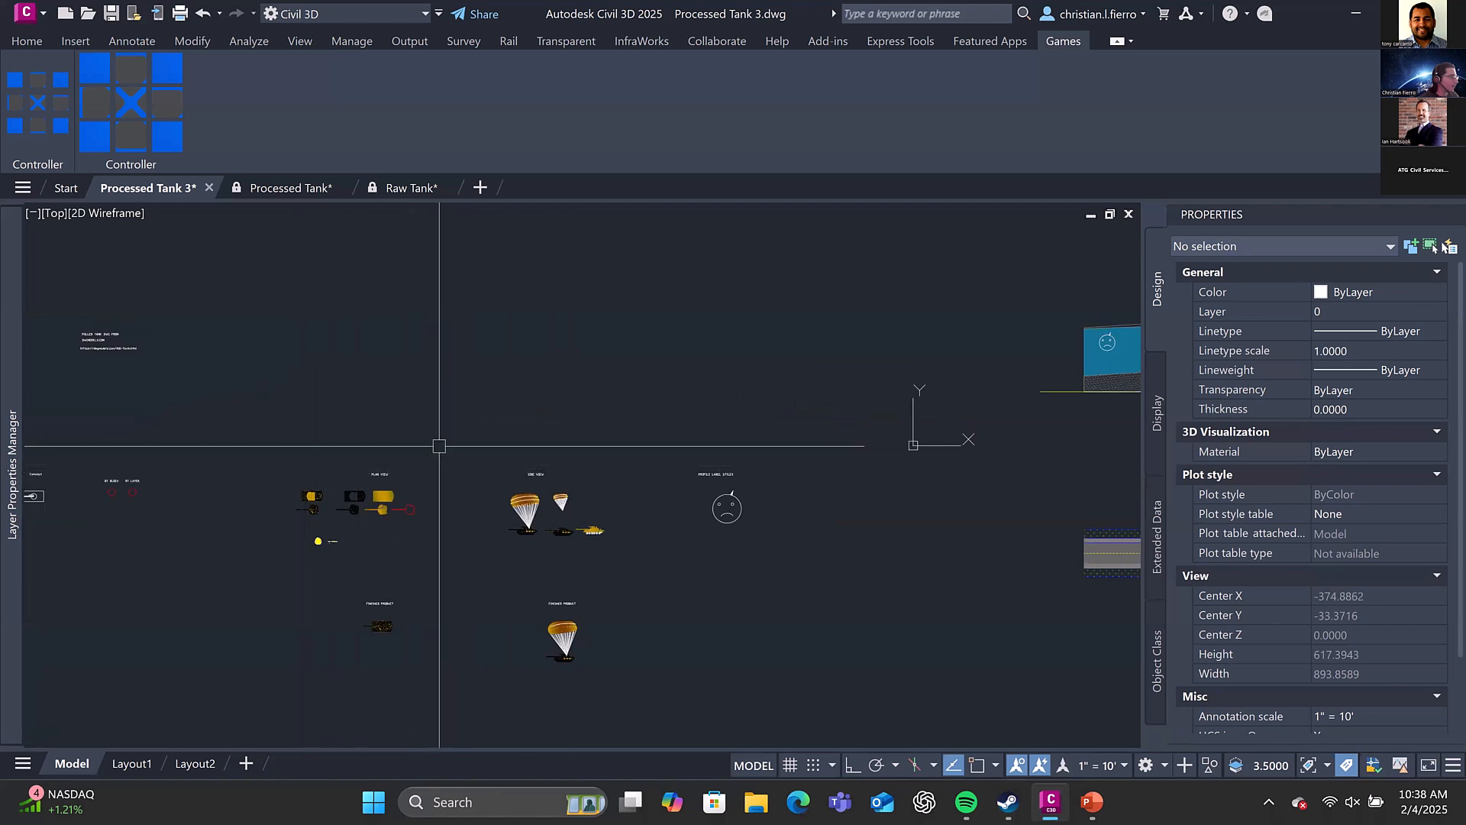
{"action": "middle_click_drag", "start_coordinate": [498, 388], "coordinate": [229, 371]}
{"action": "middle_click_drag", "start_coordinate": [592, 325], "coordinate": [310, 409]}
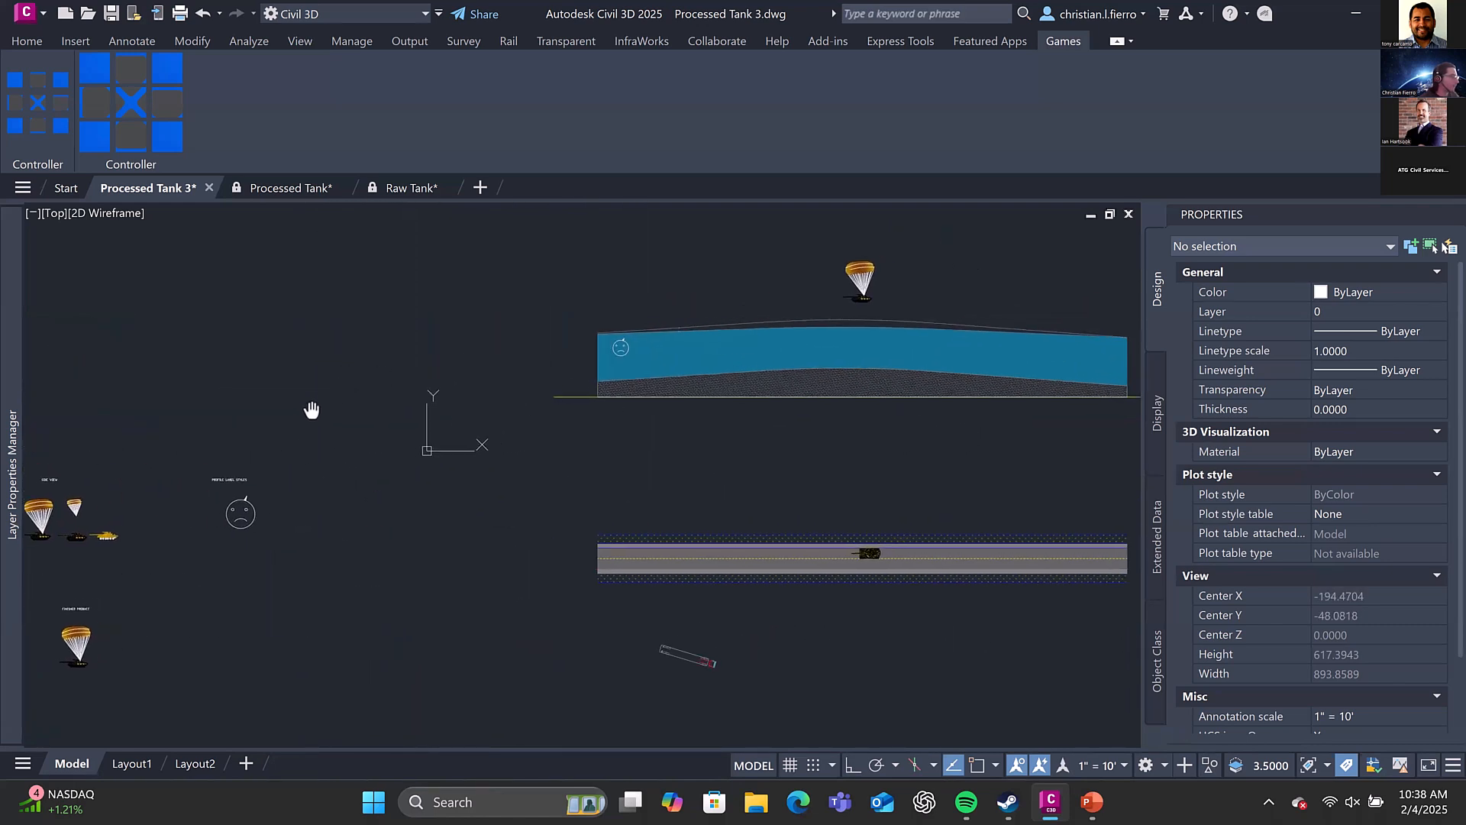
{"action": "scroll", "coordinate": [657, 394], "scroll_direction": "up", "scroll_amount": 4}
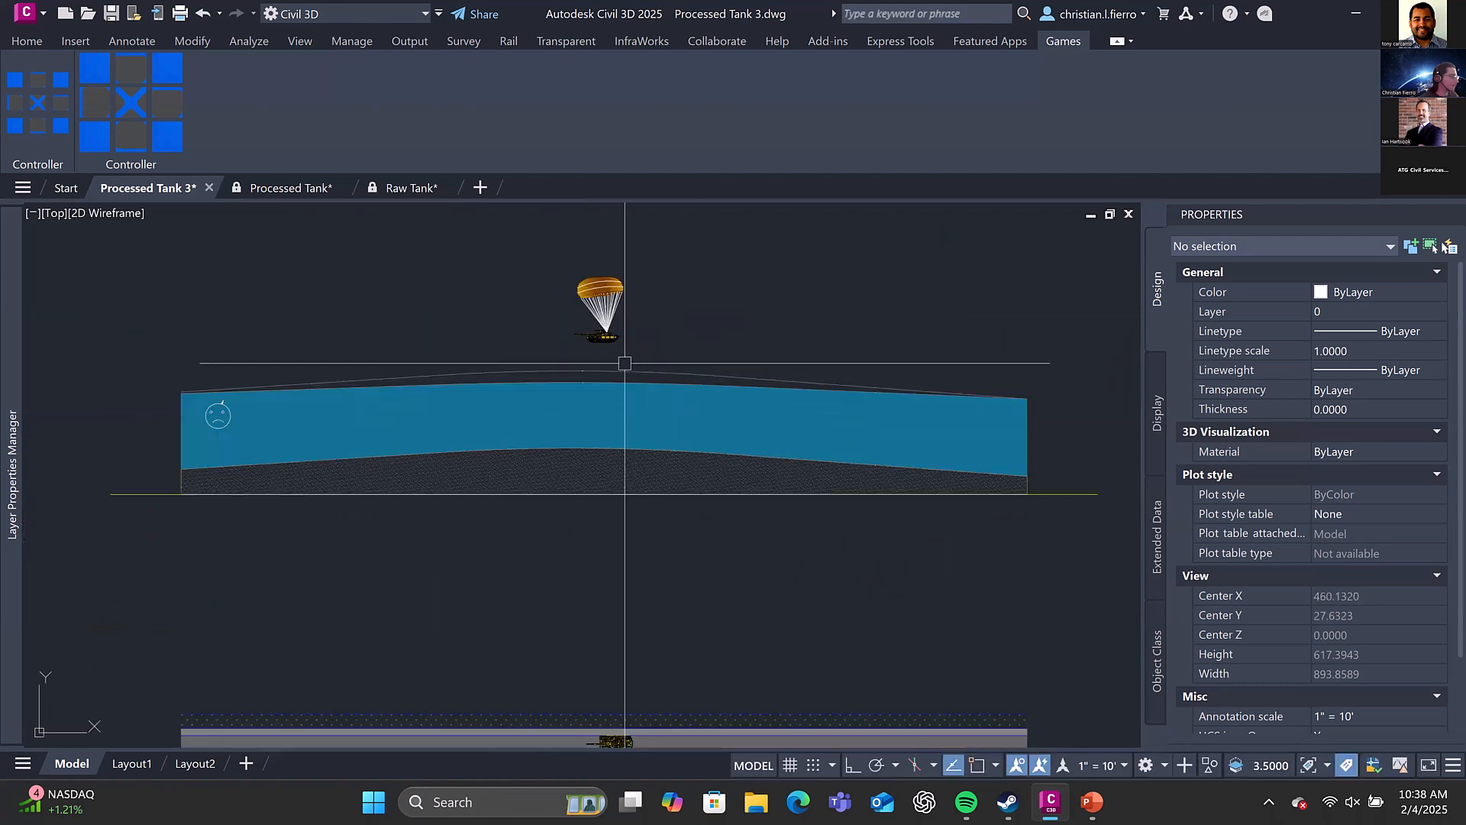
{"action": "scroll", "coordinate": [640, 394], "scroll_direction": "down", "scroll_amount": 2}
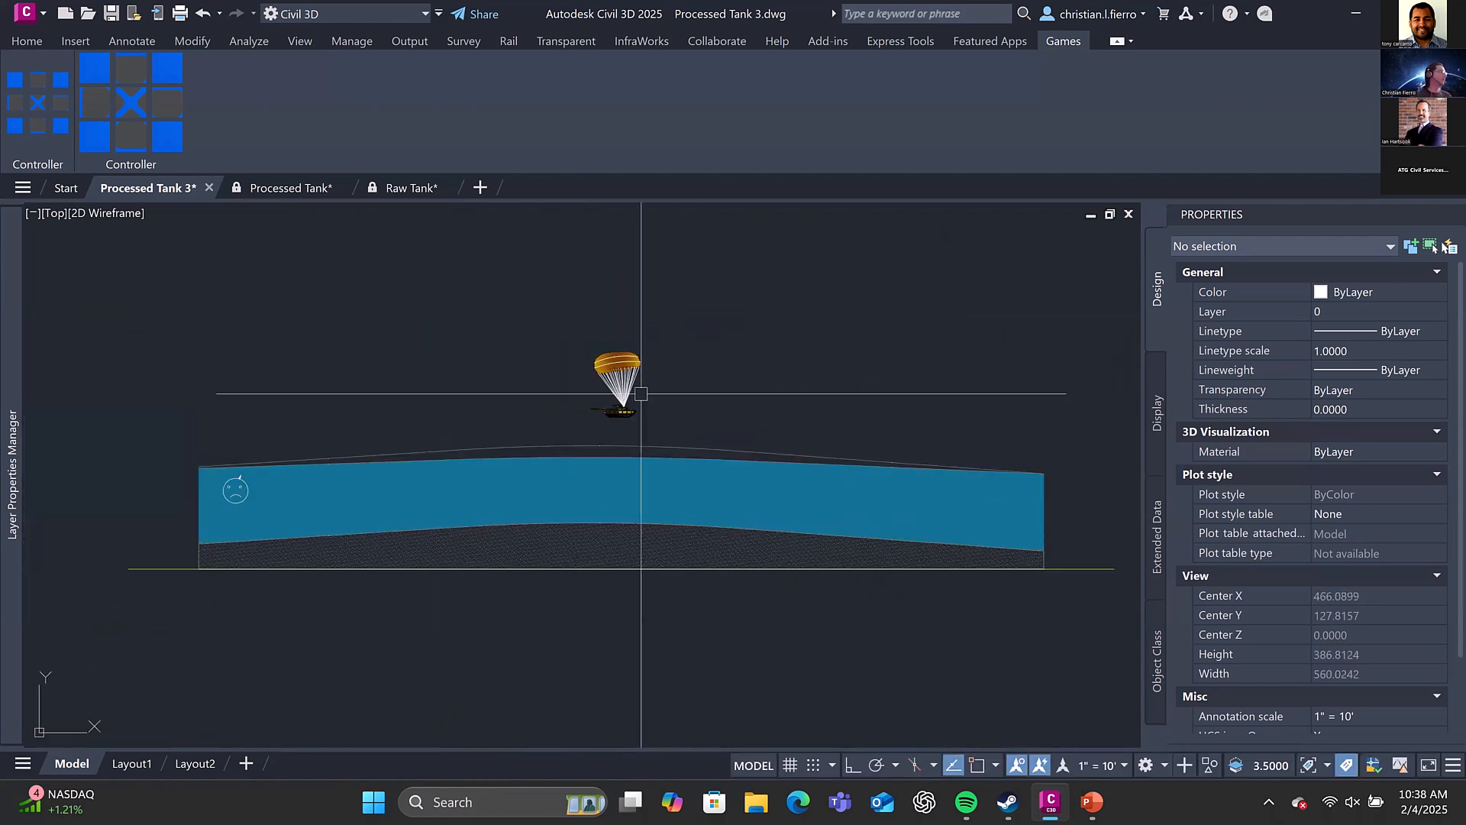
{"action": "middle_click_drag", "start_coordinate": [646, 410], "coordinate": [657, 347]}
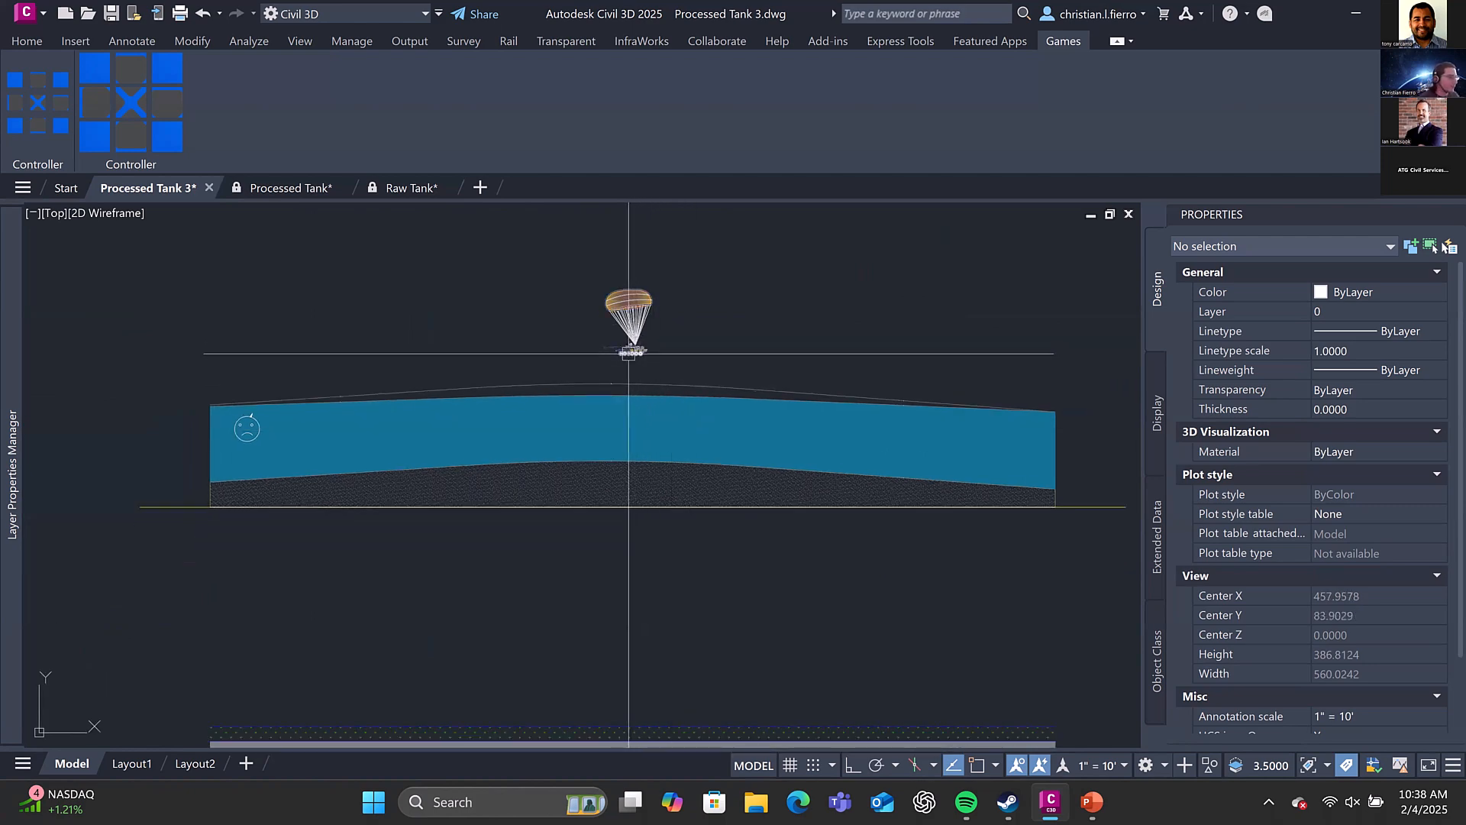
{"action": "scroll", "coordinate": [632, 358], "scroll_direction": "up", "scroll_amount": 5}
{"action": "scroll", "coordinate": [700, 344], "scroll_direction": "down", "scroll_amount": 5}
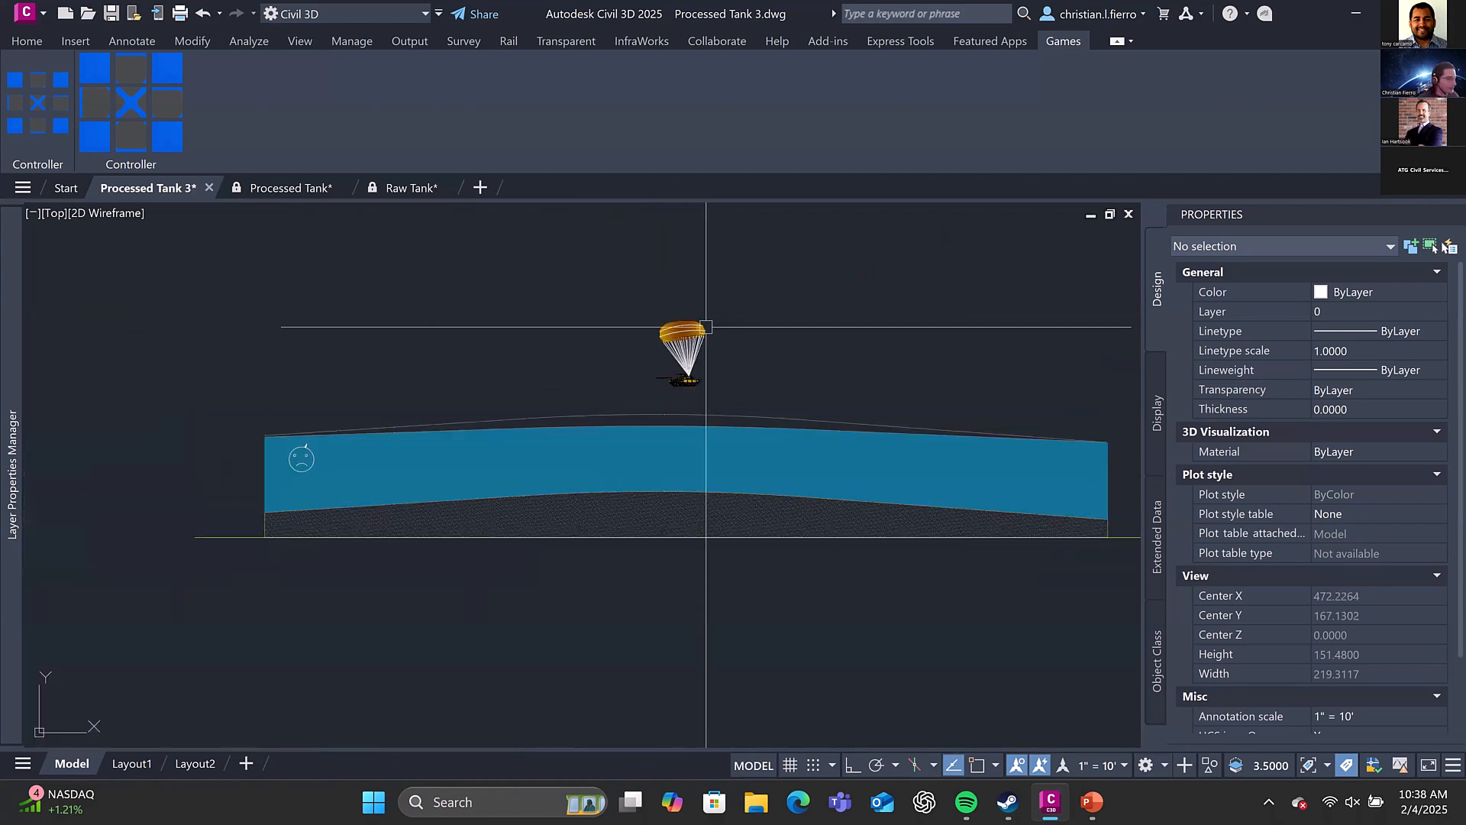
{"action": "middle_click_drag", "start_coordinate": [750, 488], "coordinate": [757, 396]}
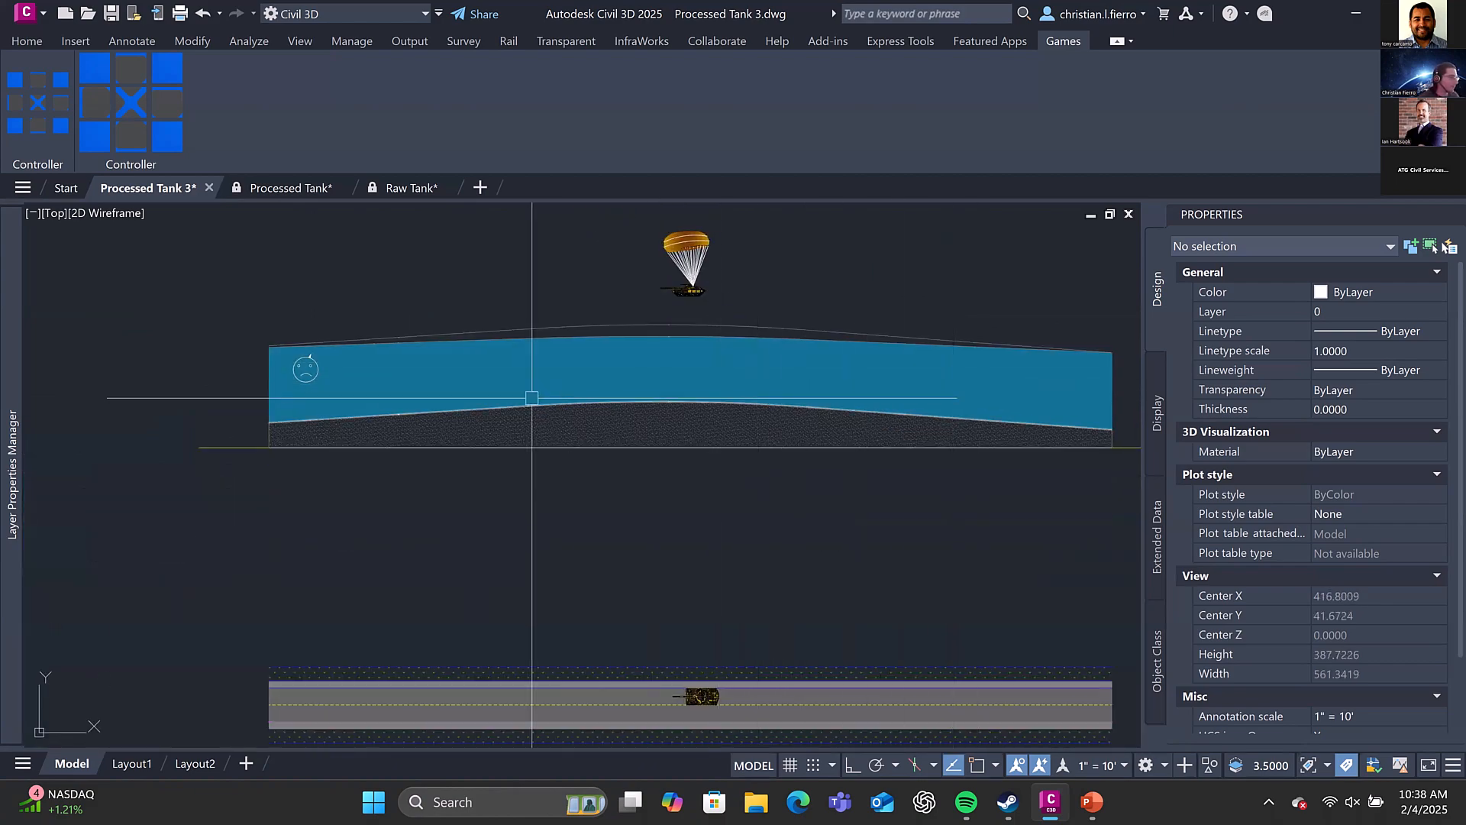
Inspect the properties of the sad-face station elevation label in the profile view
{"action": "scroll", "coordinate": [309, 378], "scroll_direction": "up", "scroll_amount": 3}
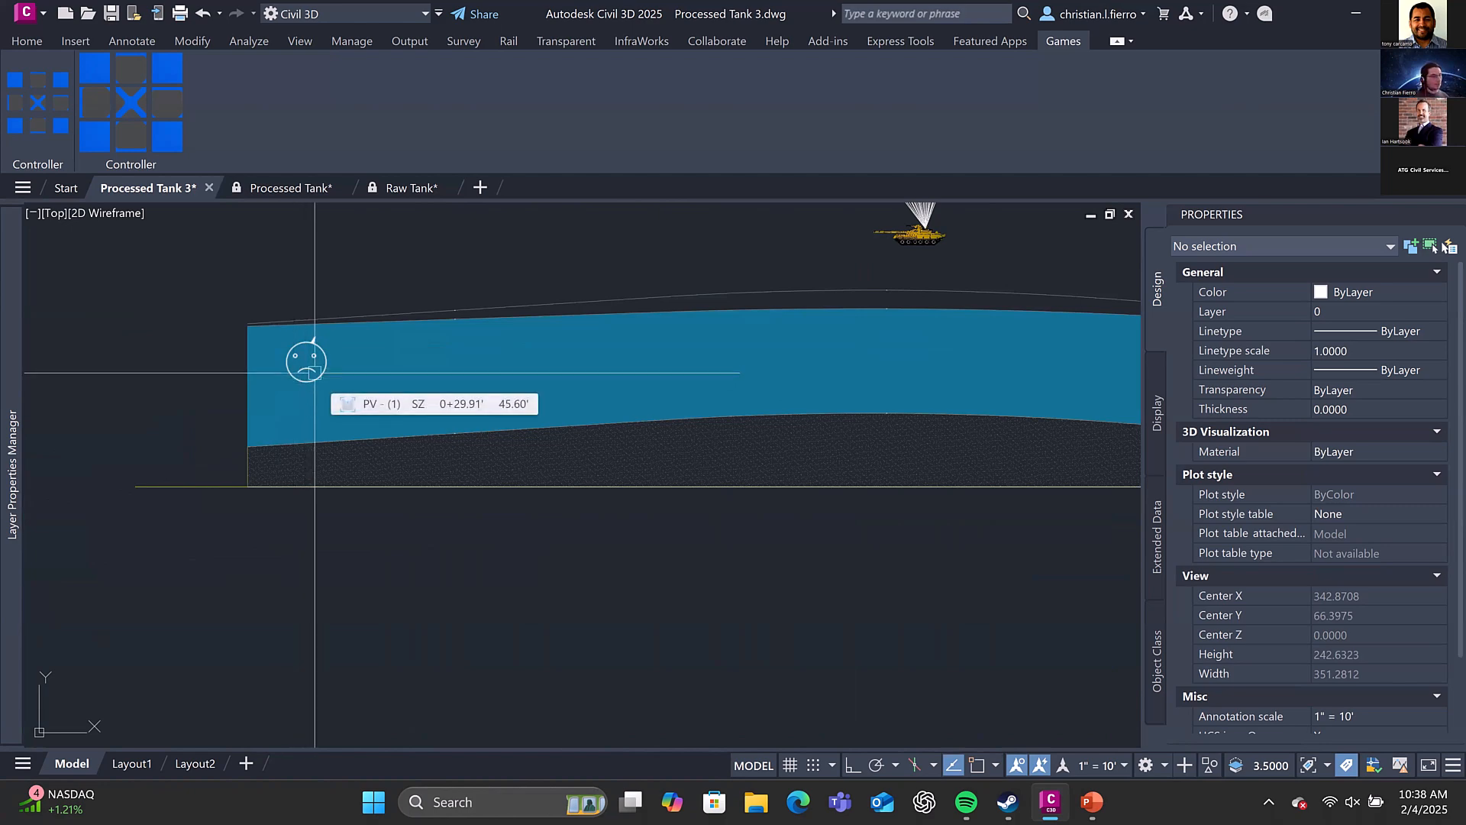
{"action": "left_click", "coordinate": [302, 356]}
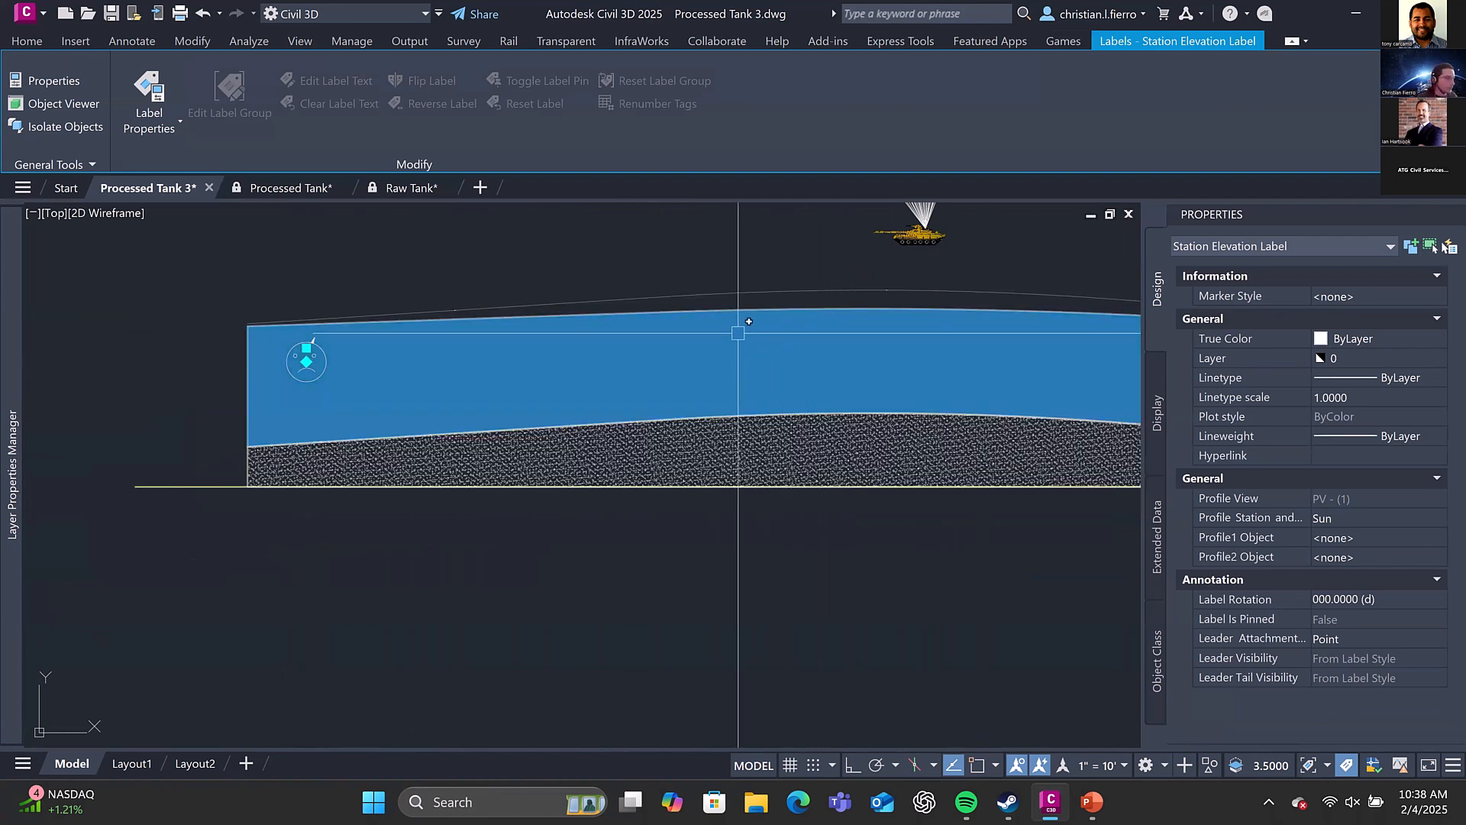
{"action": "scroll", "coordinate": [737, 333], "scroll_direction": "down", "scroll_amount": 3}
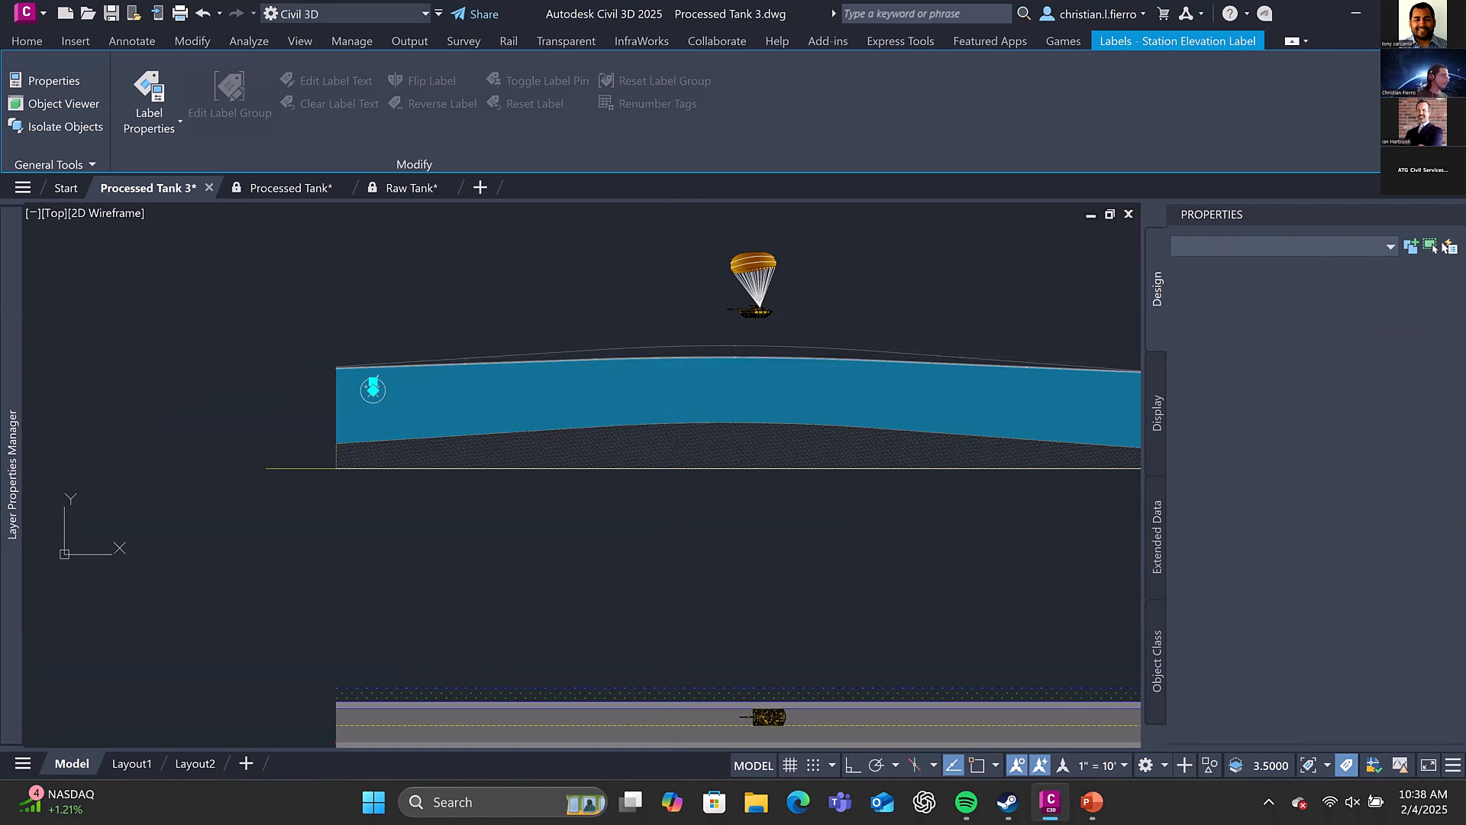
{"action": "key", "text": "Escape"}
Use the Games controller to lower the parachuting tank block into the profile view, to a Y position of 94.83
{"action": "middle_click_drag", "start_coordinate": [779, 426], "coordinate": [774, 323]}
{"action": "middle_click_drag", "start_coordinate": [824, 415], "coordinate": [796, 348]}
{"action": "middle_click_drag", "start_coordinate": [646, 467], "coordinate": [490, 650]}
{"action": "middle_click_drag", "start_coordinate": [614, 397], "coordinate": [637, 415]}
{"action": "scroll", "coordinate": [637, 415], "scroll_direction": "up", "scroll_amount": 1}
{"action": "scroll", "coordinate": [632, 393], "scroll_direction": "up", "scroll_amount": 1}
{"action": "mouse_move", "coordinate": [626, 351]}
{"action": "middle_mouse_down"}
{"action": "mouse_move", "coordinate": [667, 434]}
{"action": "mouse_move", "coordinate": [700, 463]}
{"action": "mouse_move", "coordinate": [744, 395]}
{"action": "middle_mouse_up"}
{"action": "scroll", "coordinate": [663, 418], "scroll_direction": "down", "scroll_amount": 1}
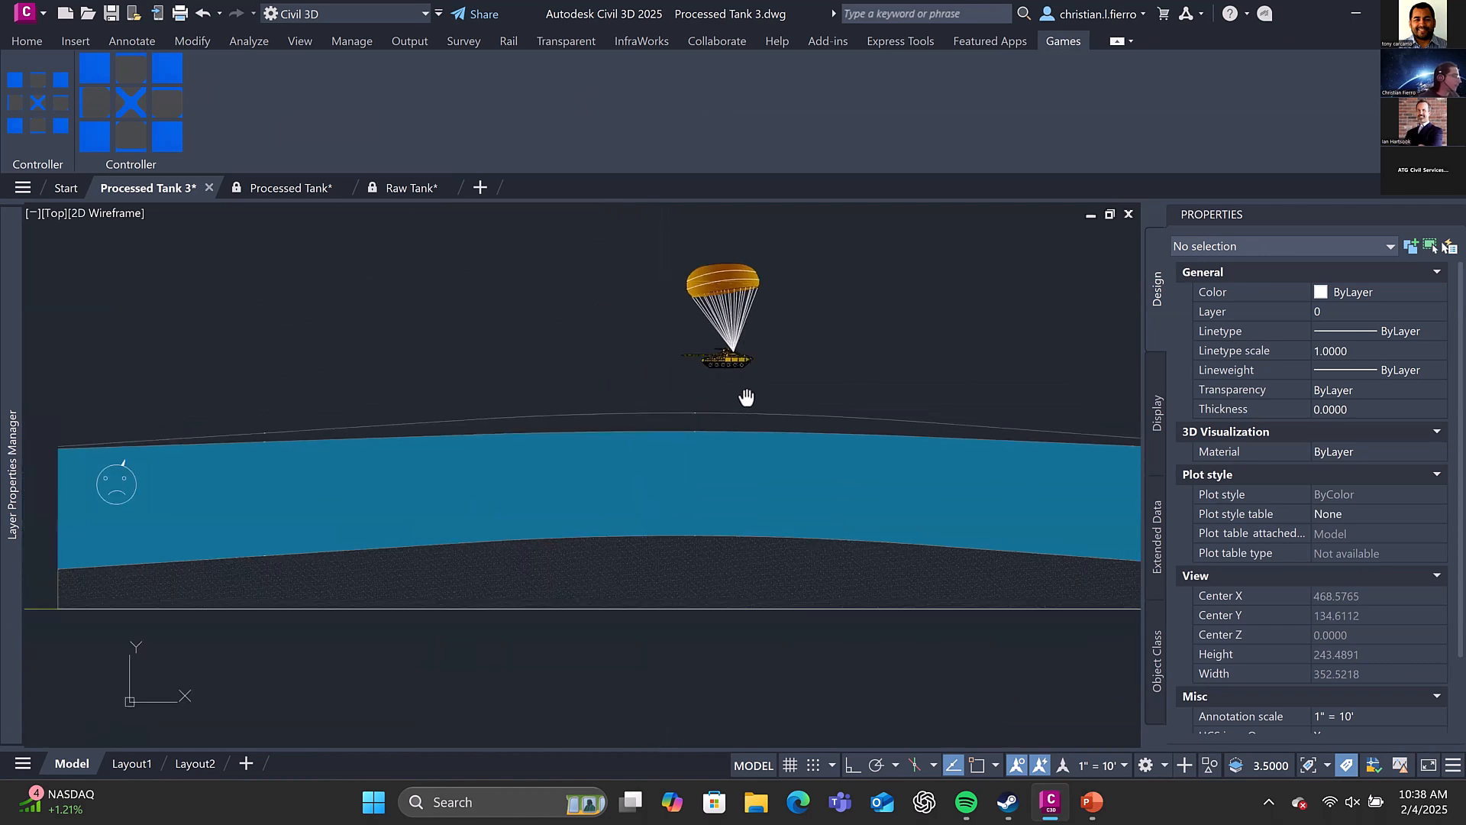
{"action": "left_click", "coordinate": [732, 357]}
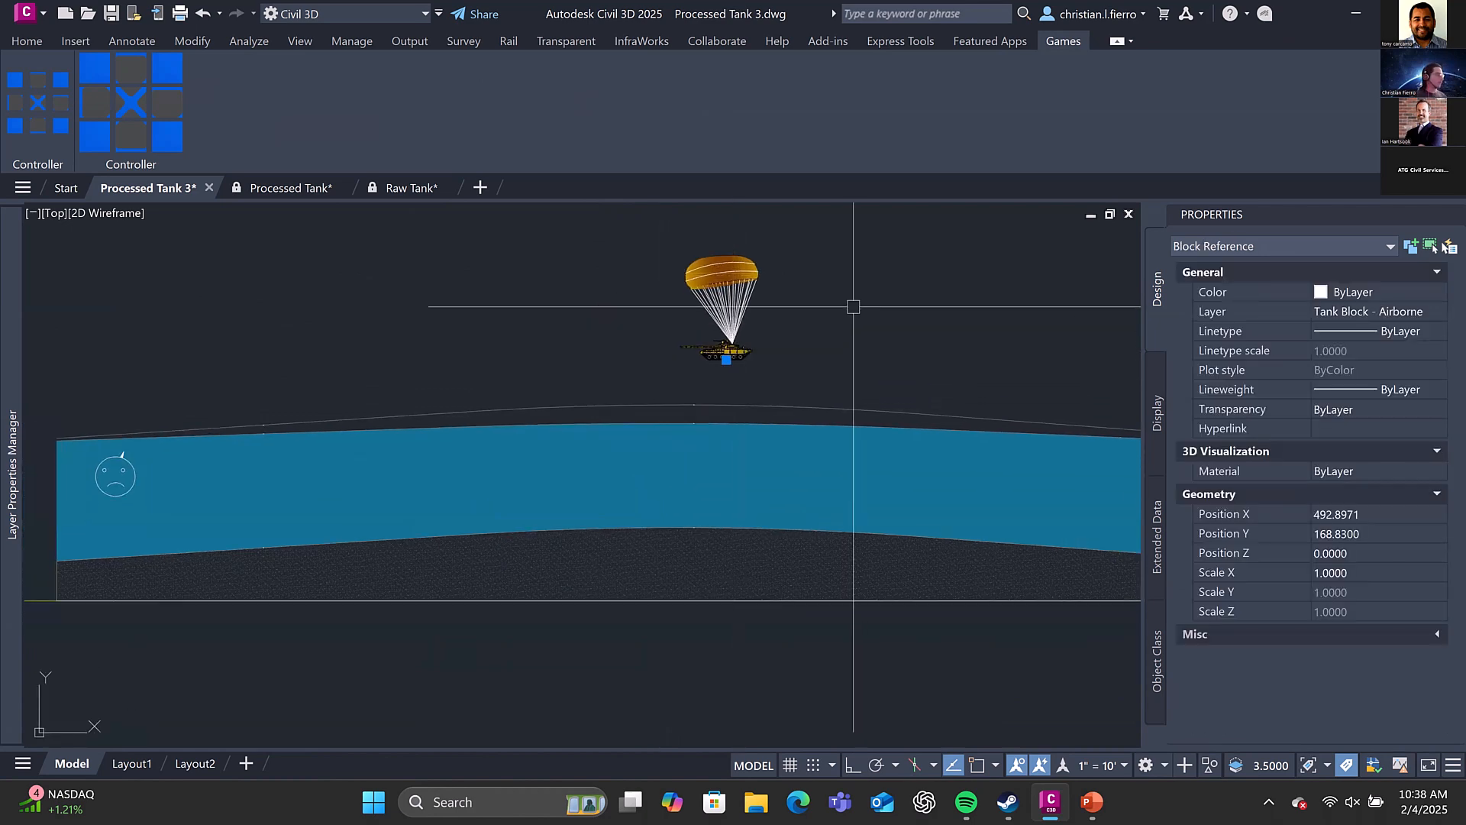
{"action": "key", "text": "Escape"}
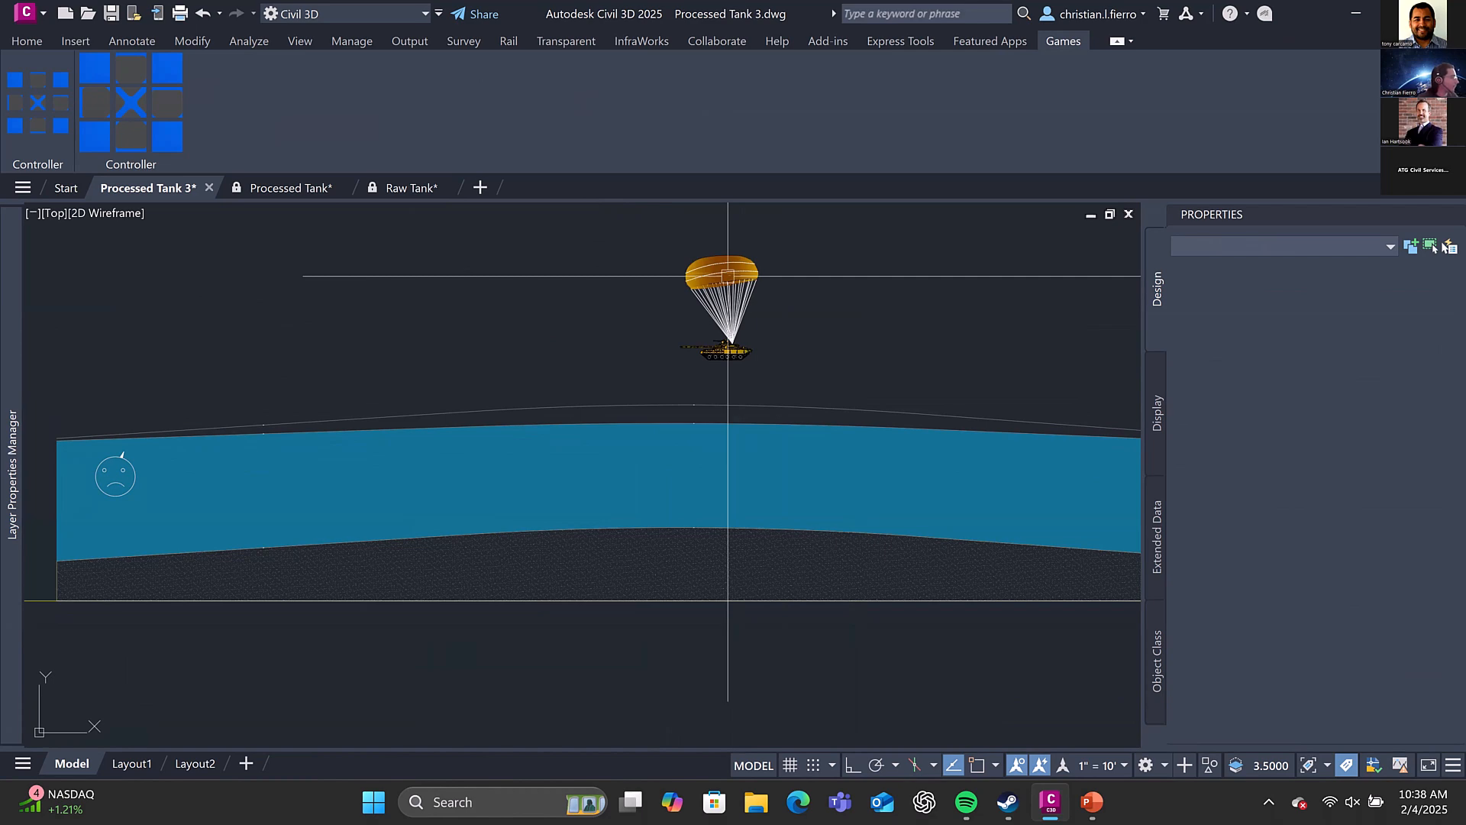
{"action": "middle_click_drag", "start_coordinate": [344, 263], "coordinate": [255, 252]}
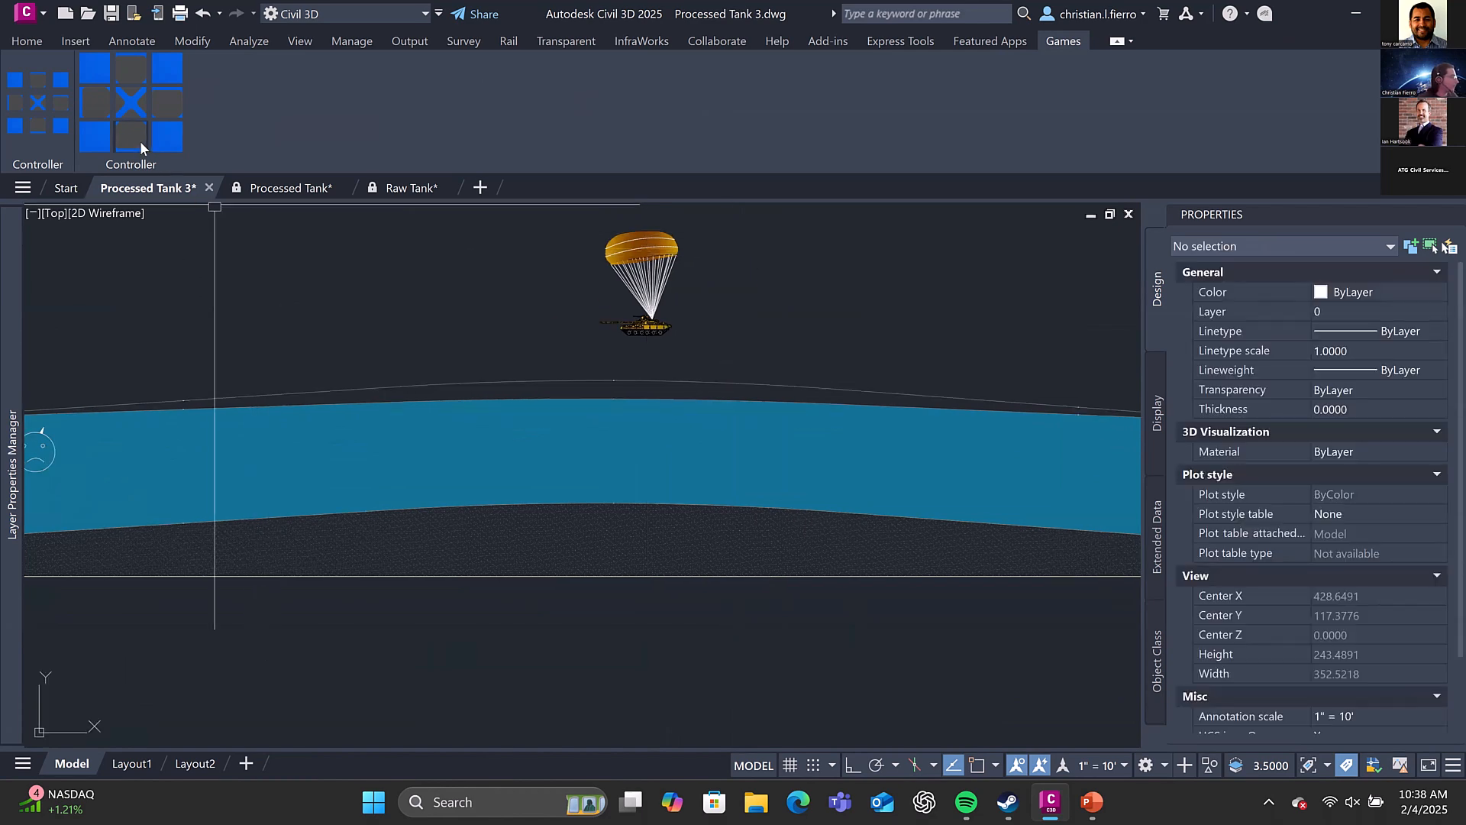
{"action": "left_click", "coordinate": [131, 136]}
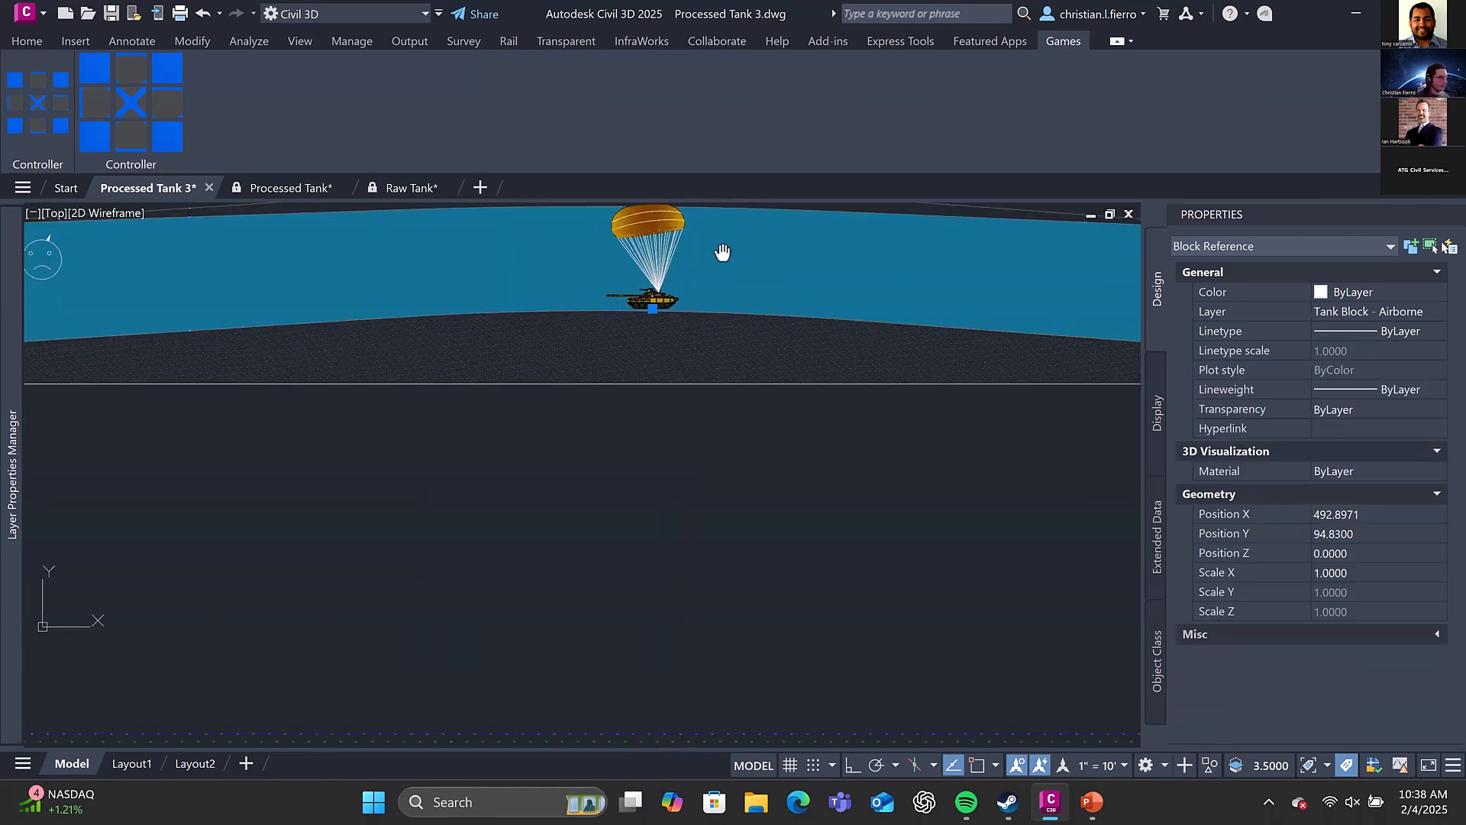
Inspect the properties of the tank projected onto the ground line in the profile view
{"action": "key", "text": "Escape"}
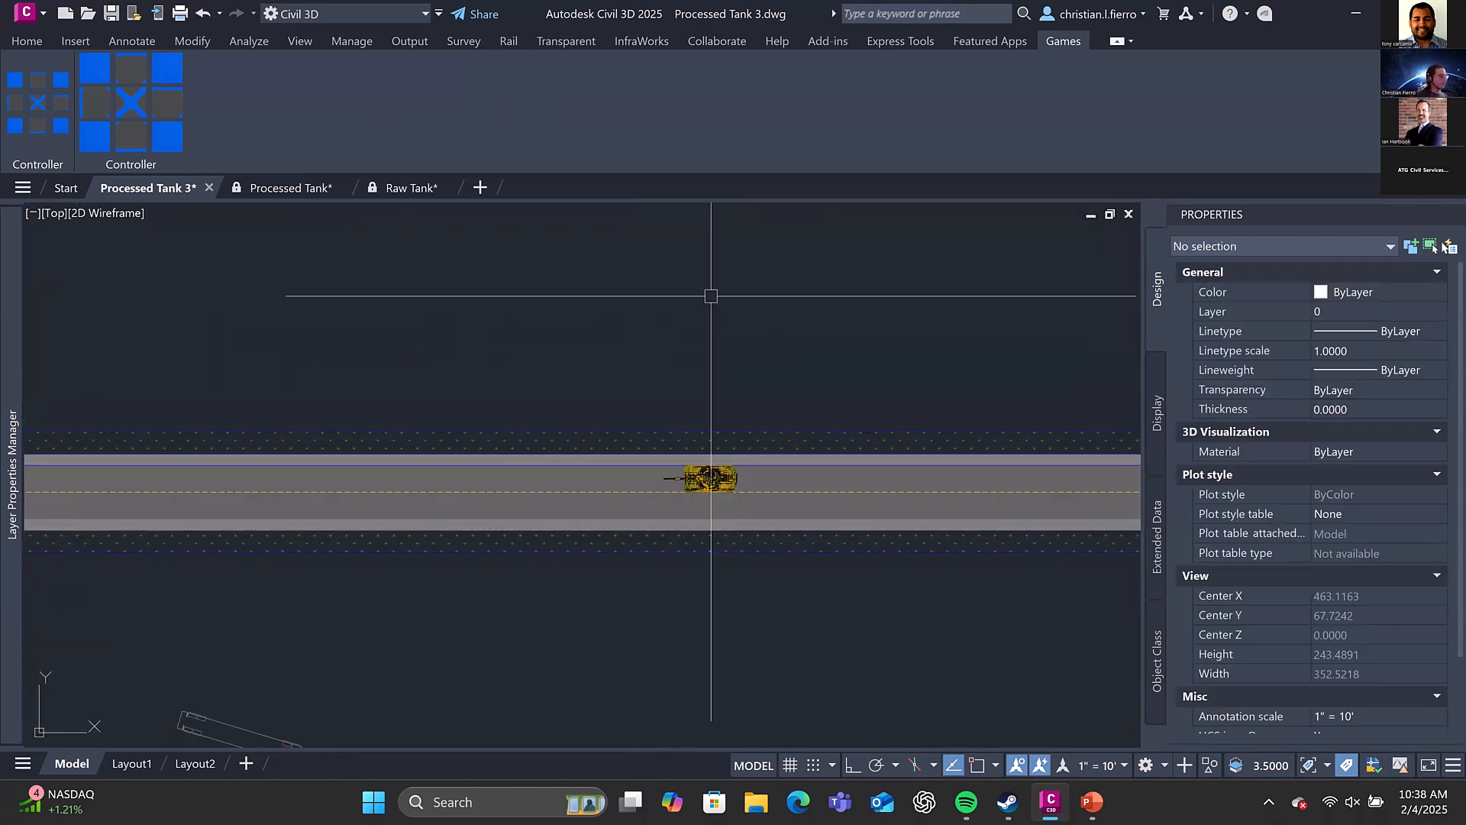
{"action": "middle_click_drag", "start_coordinate": [712, 244], "coordinate": [688, 468]}
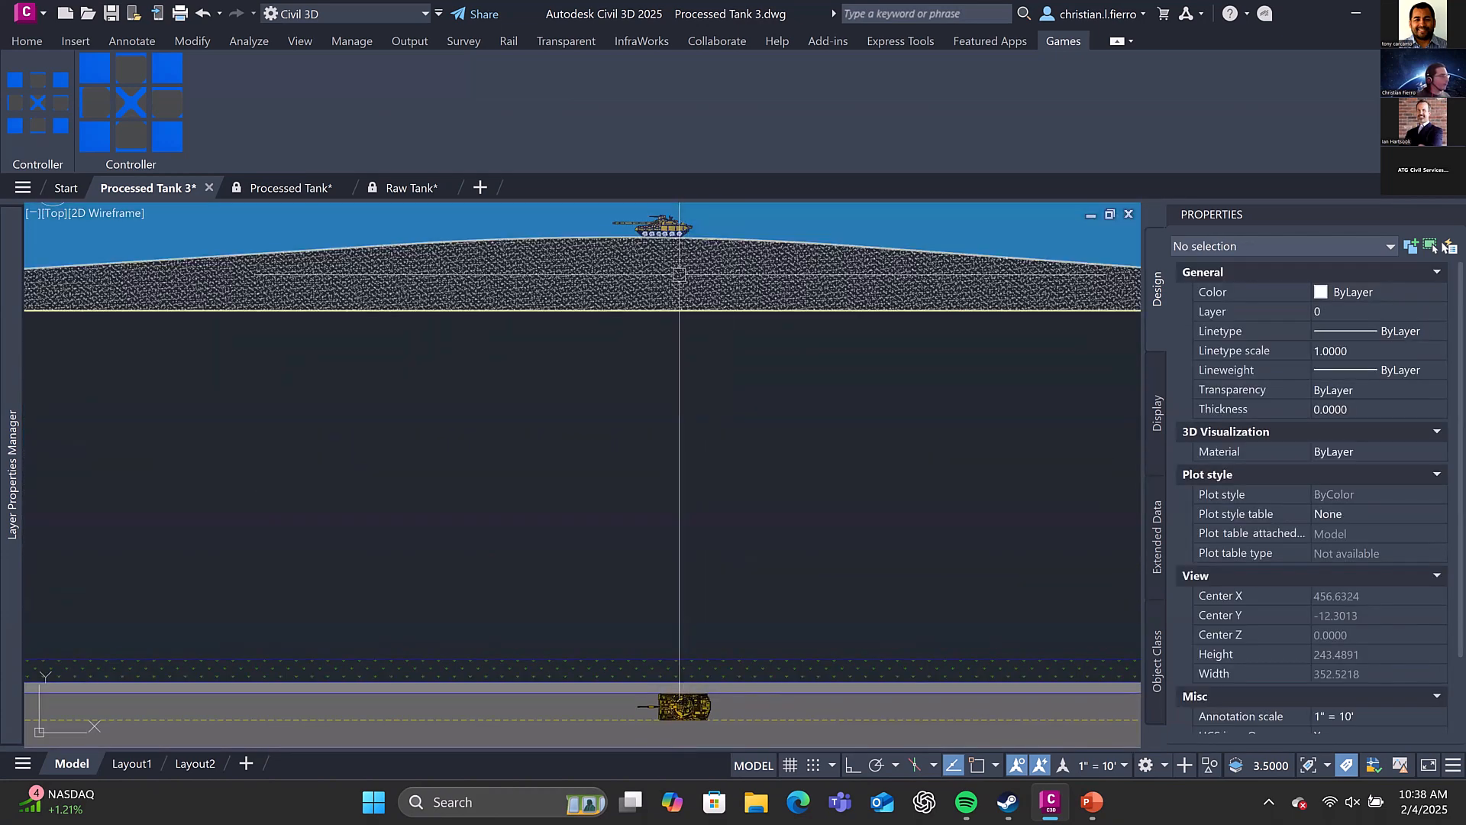
{"action": "left_click", "coordinate": [663, 228]}
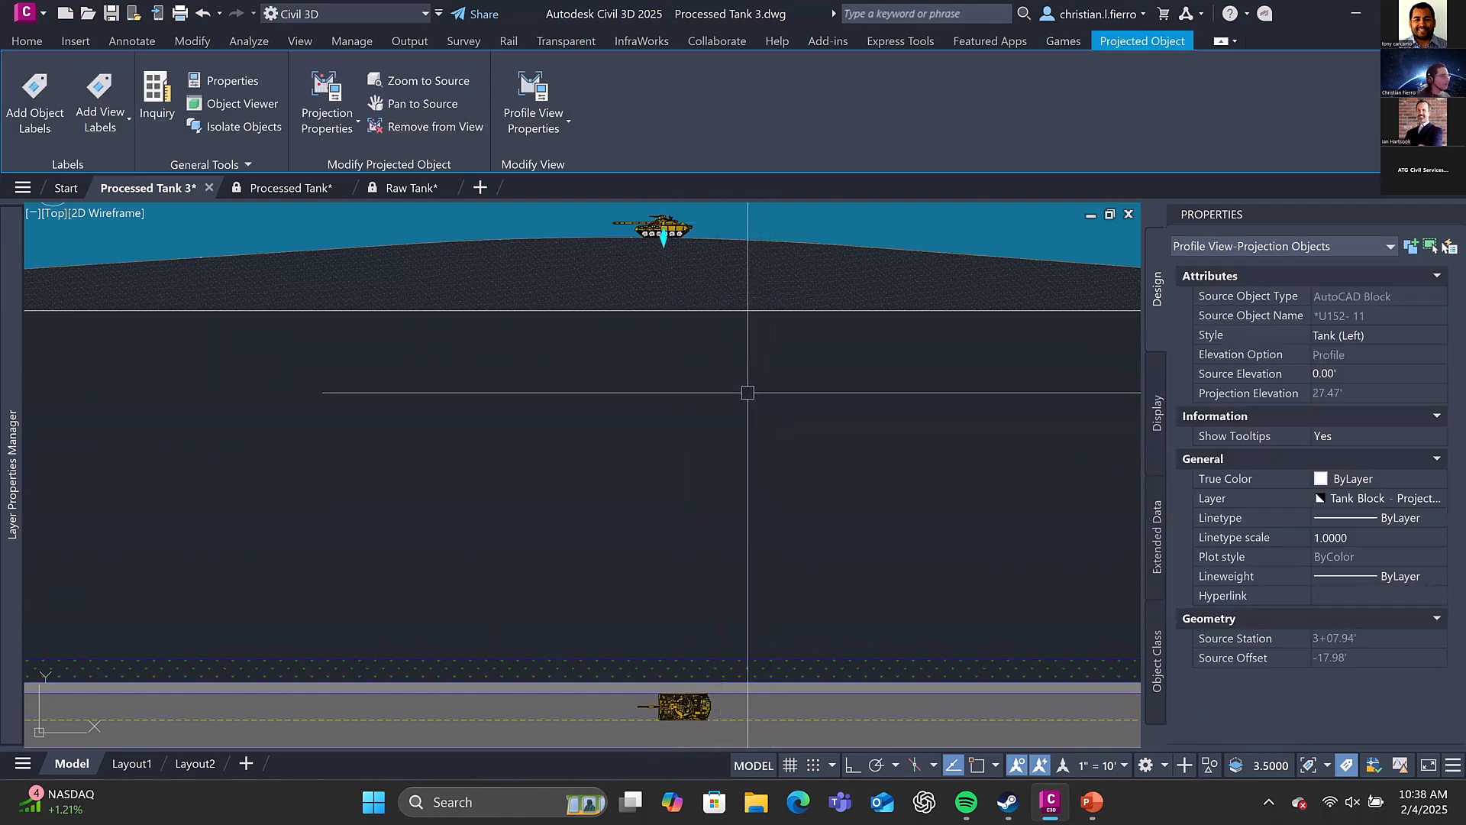
{"action": "scroll", "coordinate": [749, 382], "scroll_direction": "down", "scroll_amount": 2}
{"action": "key", "text": "Escape"}
Inspect the properties of the source tank block on the road plan and compare it with the projected tank
{"action": "left_click", "coordinate": [705, 586]}
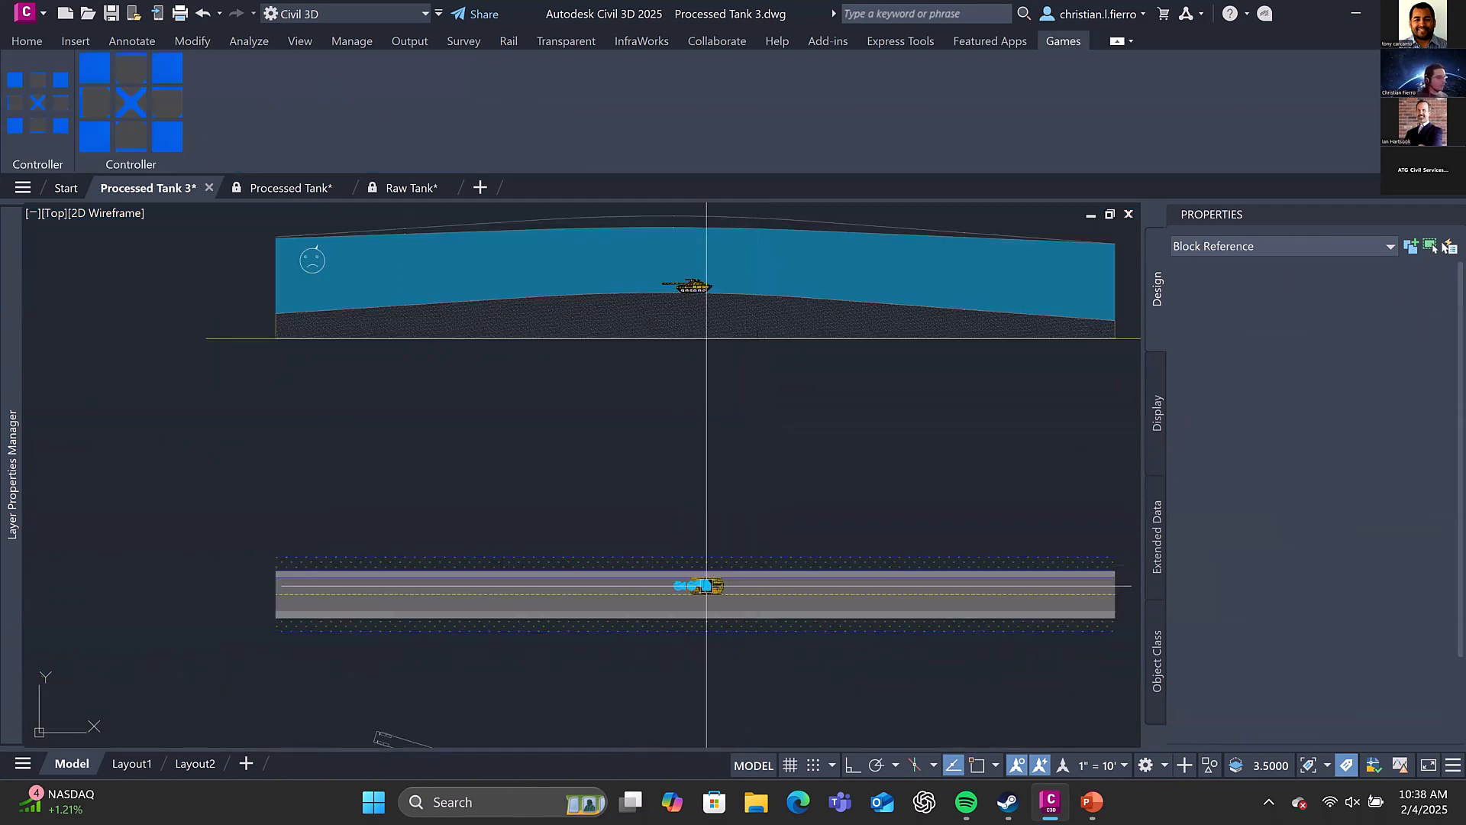
{"action": "scroll", "coordinate": [704, 586], "scroll_direction": "up", "scroll_amount": 4}
{"action": "scroll", "coordinate": [726, 561], "scroll_direction": "down", "scroll_amount": 4}
{"action": "middle_click_drag", "start_coordinate": [731, 317], "coordinate": [697, 471]}
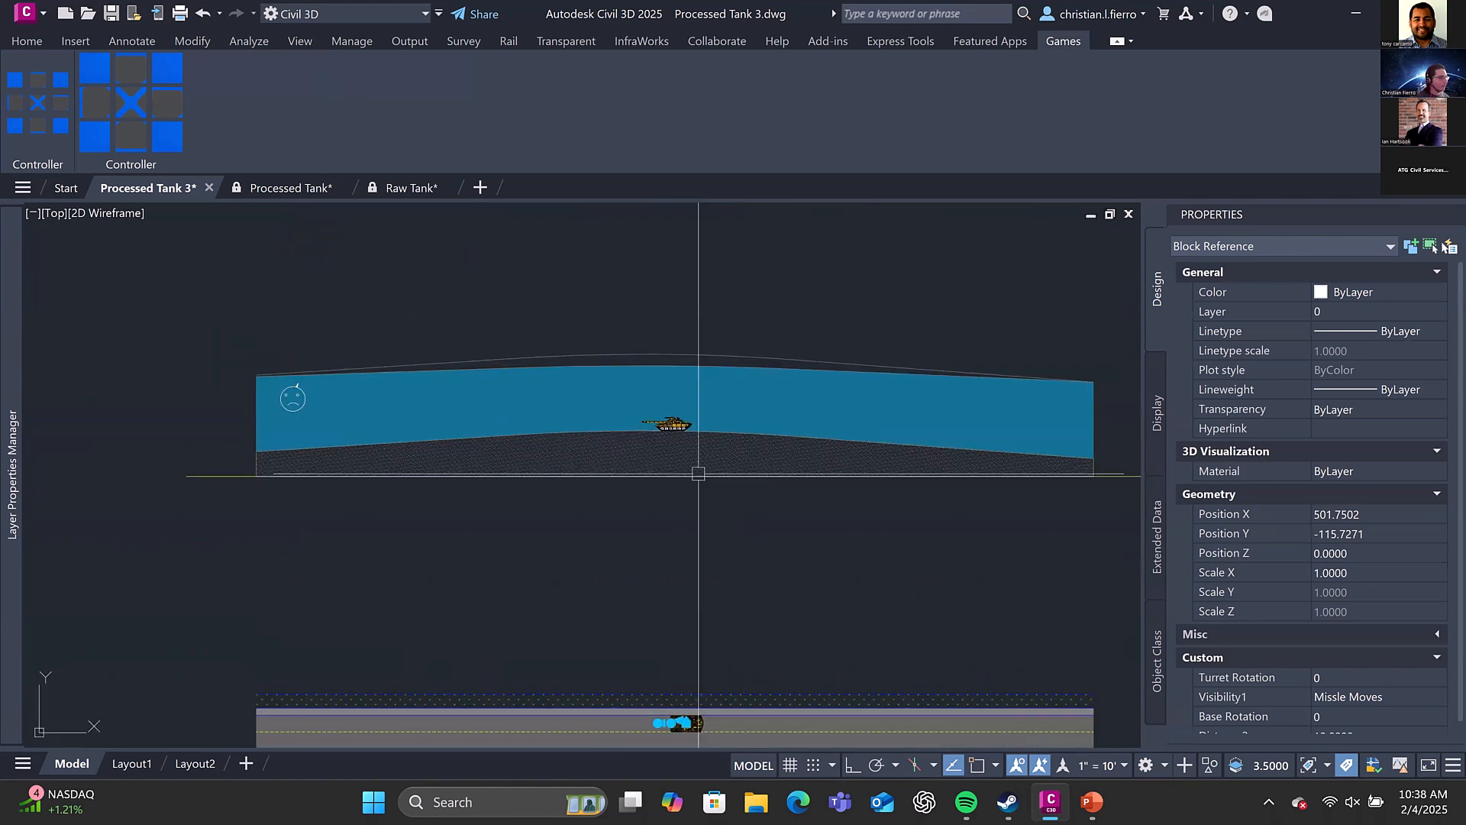
{"action": "key", "text": "Escape"}
{"action": "scroll", "coordinate": [675, 432], "scroll_direction": "up", "scroll_amount": 4}
{"action": "left_click", "coordinate": [696, 416]}
{"action": "key", "text": "Escape"}
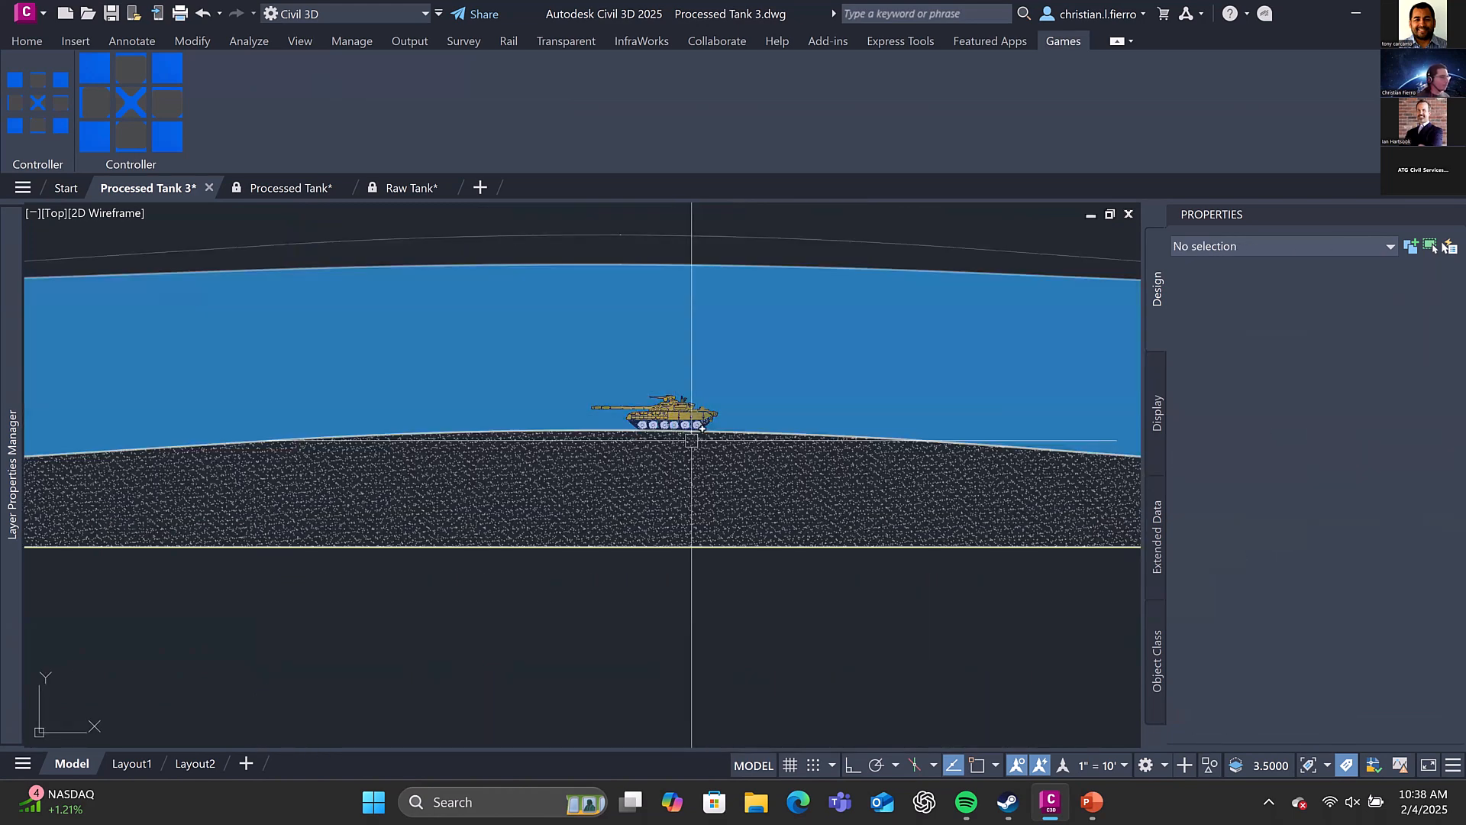
Review the profile view's projection settings for the tank block, including its projection style, without changing them
{"action": "left_click", "coordinate": [678, 468]}
{"action": "right_click", "coordinate": [677, 466]}
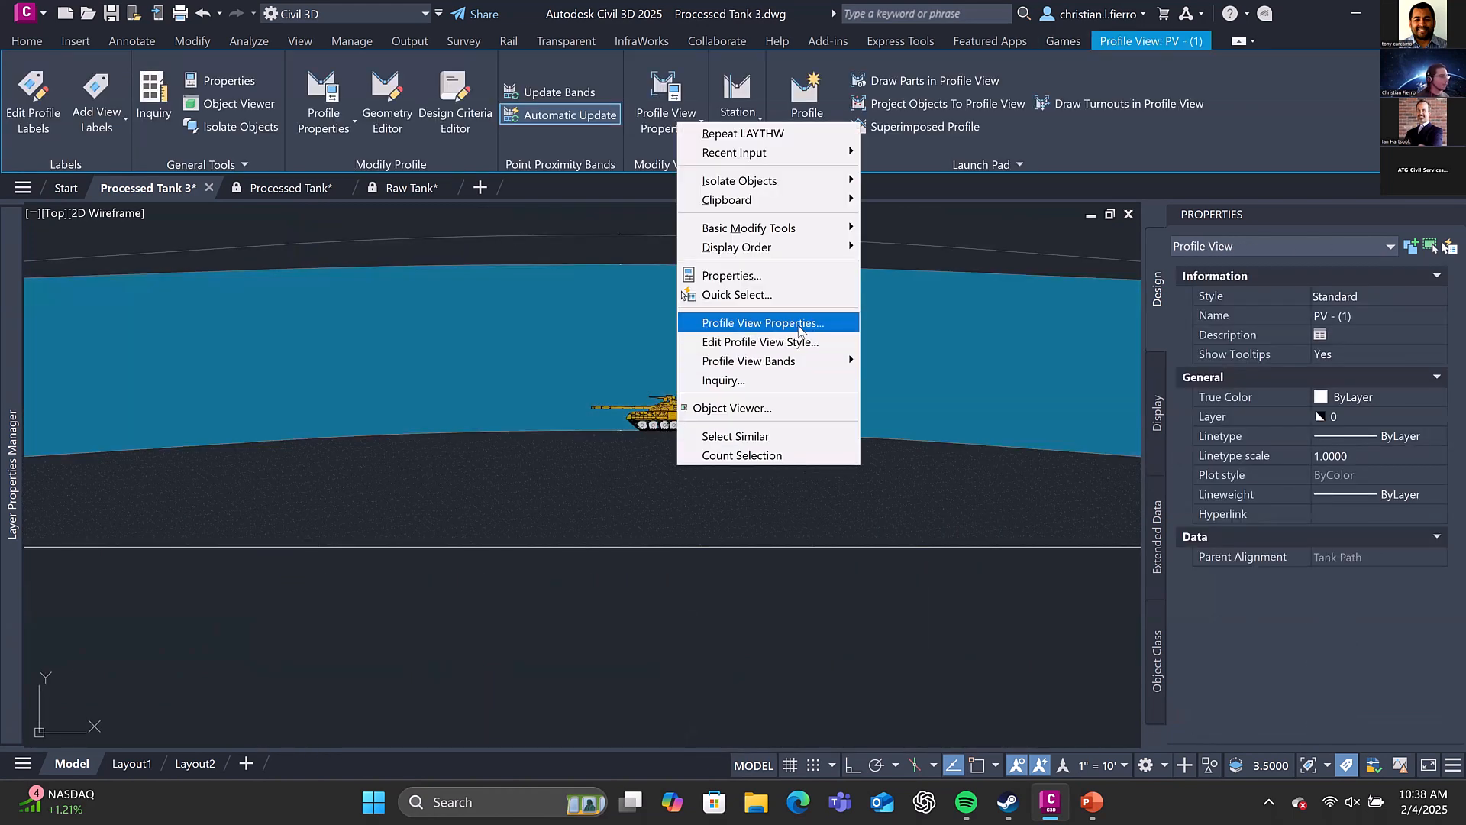
{"action": "left_click", "coordinate": [764, 322]}
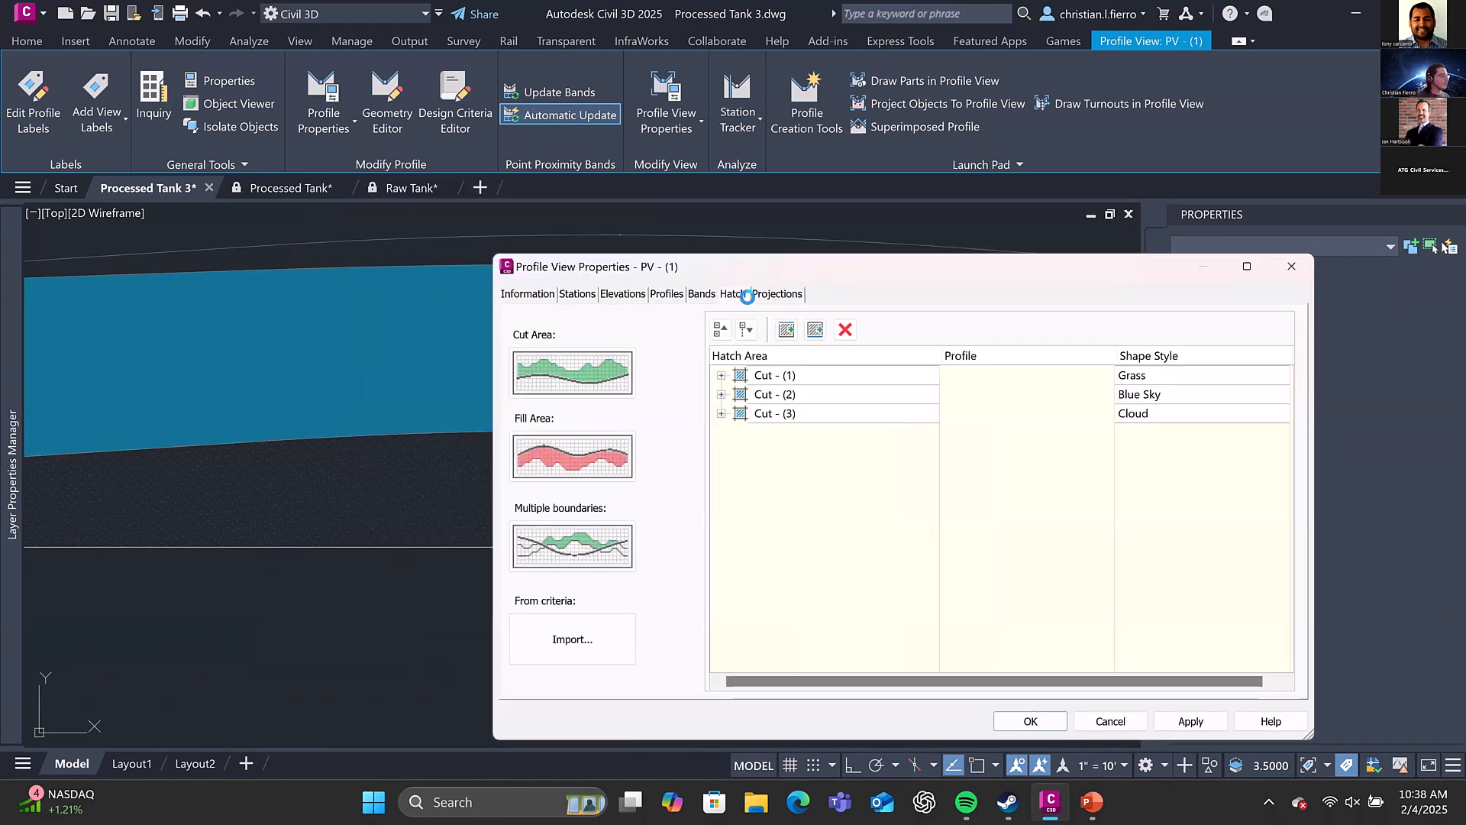
{"action": "left_click", "coordinate": [756, 295]}
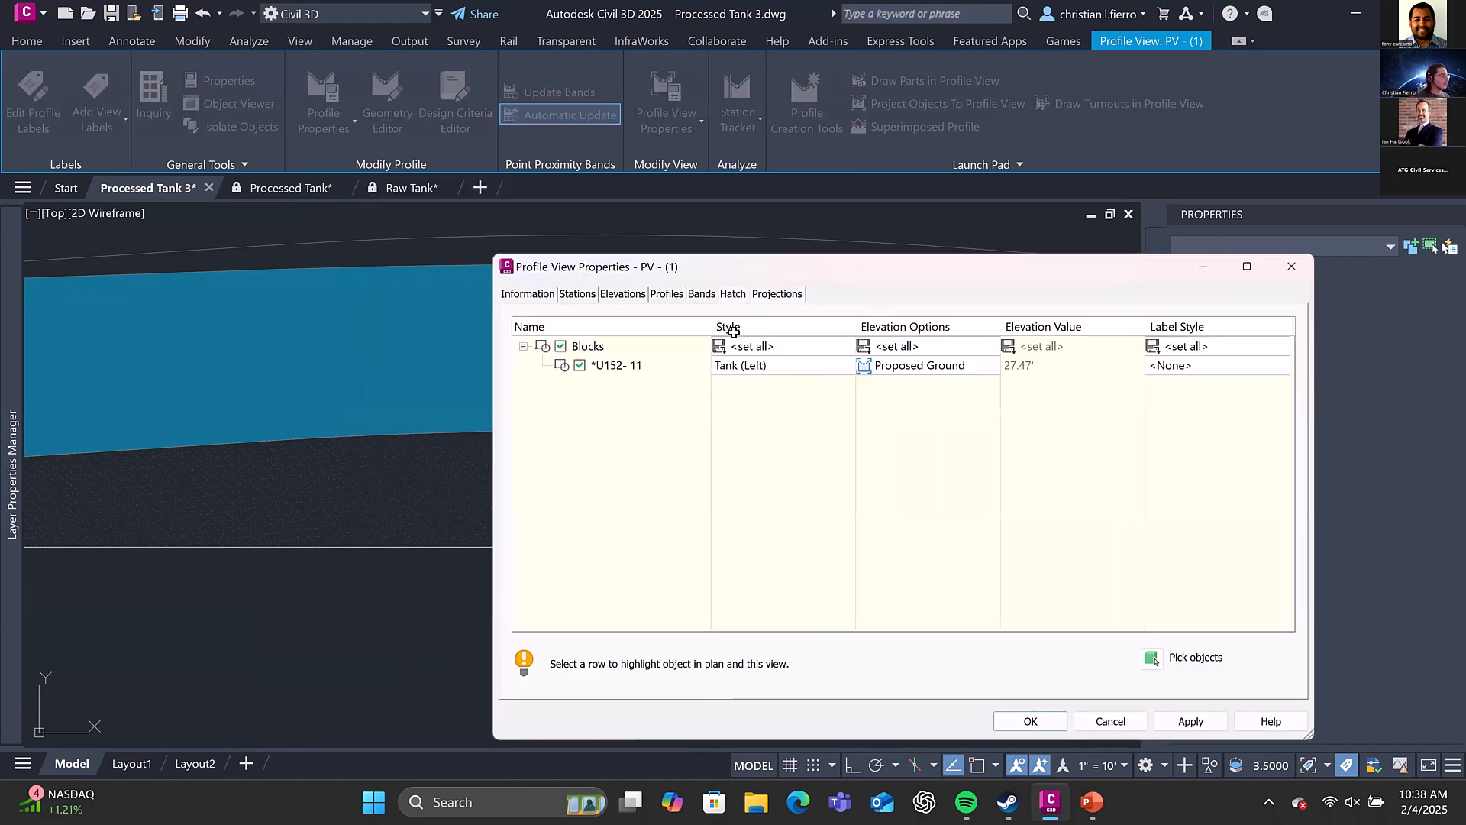
{"action": "double_click", "coordinate": [806, 369]}
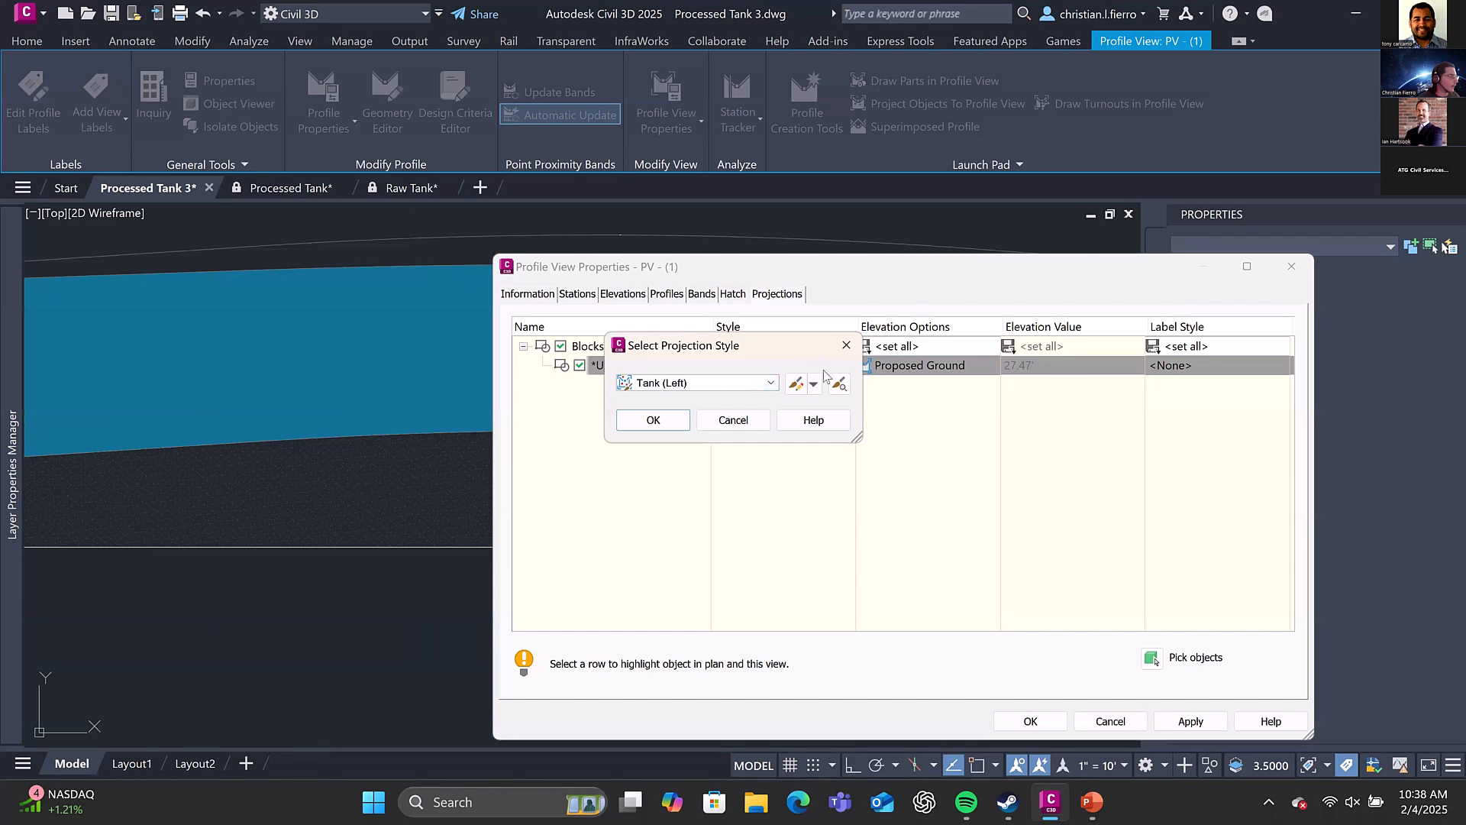
{"action": "left_click", "coordinate": [848, 347]}
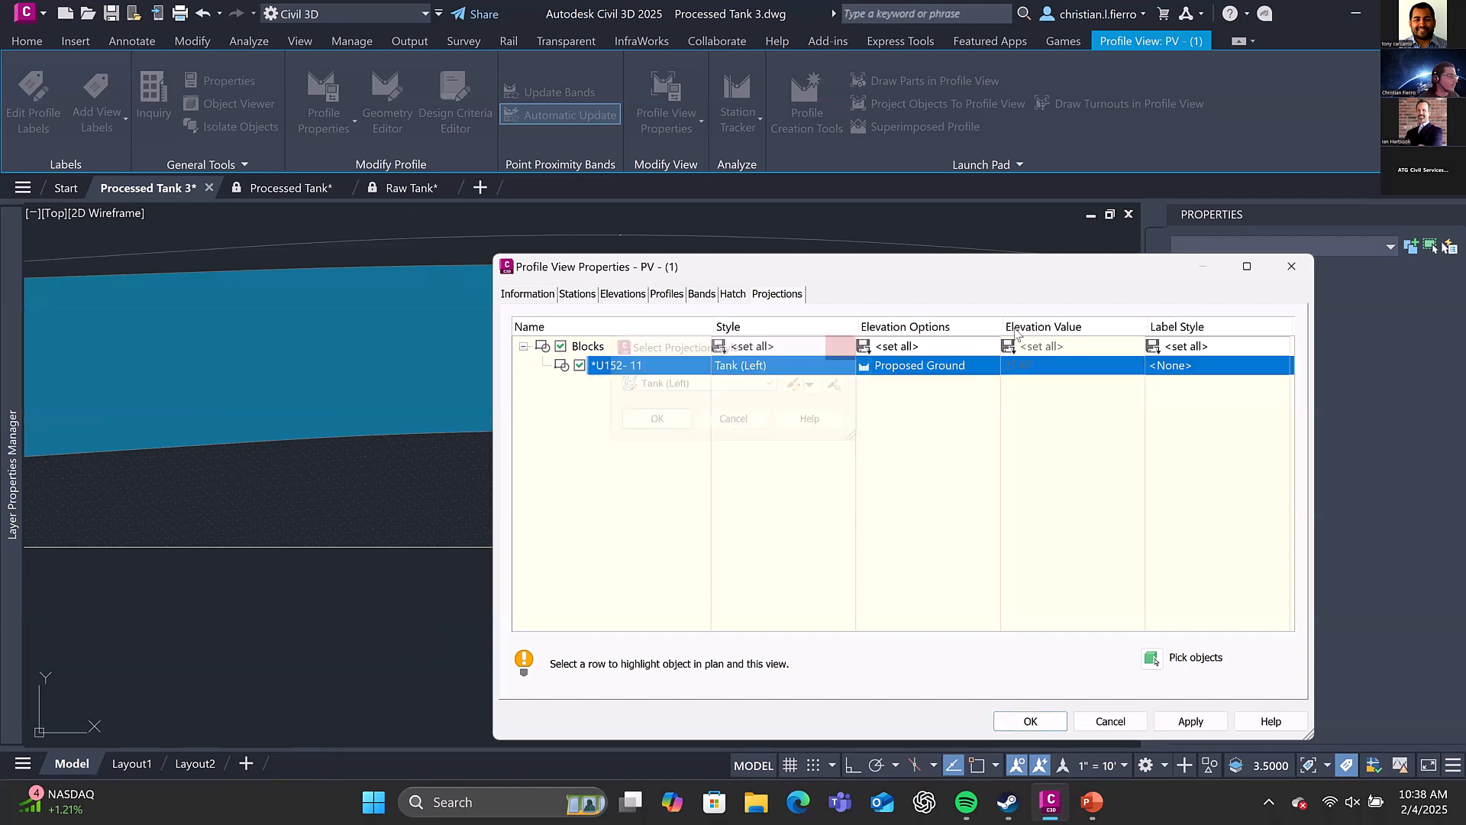
{"action": "left_click", "coordinate": [1292, 268]}
Examine the projected tank in the profile view together with its source block on the road plan
{"action": "scroll", "coordinate": [803, 387], "scroll_direction": "down", "scroll_amount": 3}
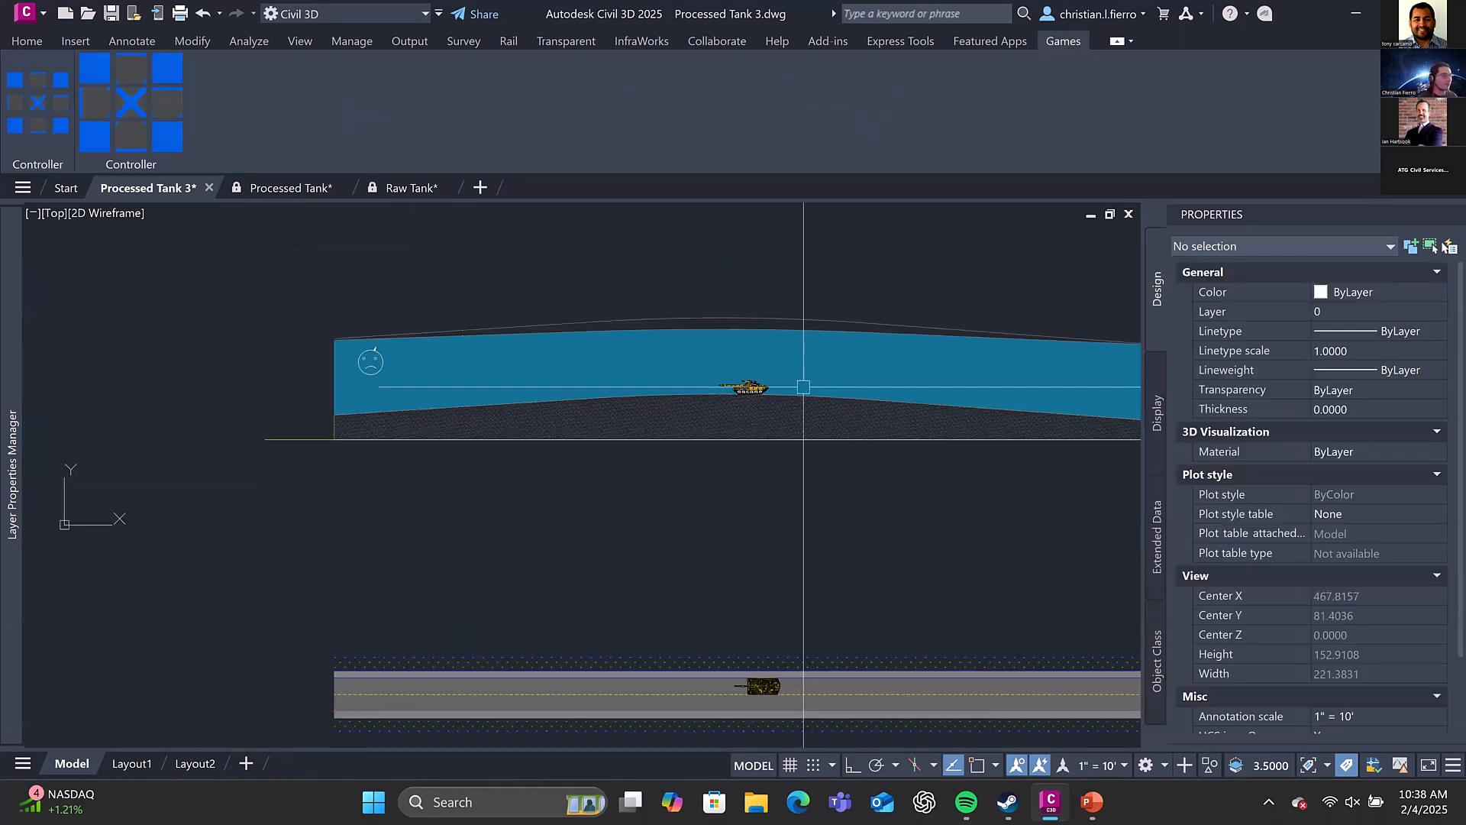
{"action": "middle_click_drag", "start_coordinate": [804, 387], "coordinate": [790, 364]}
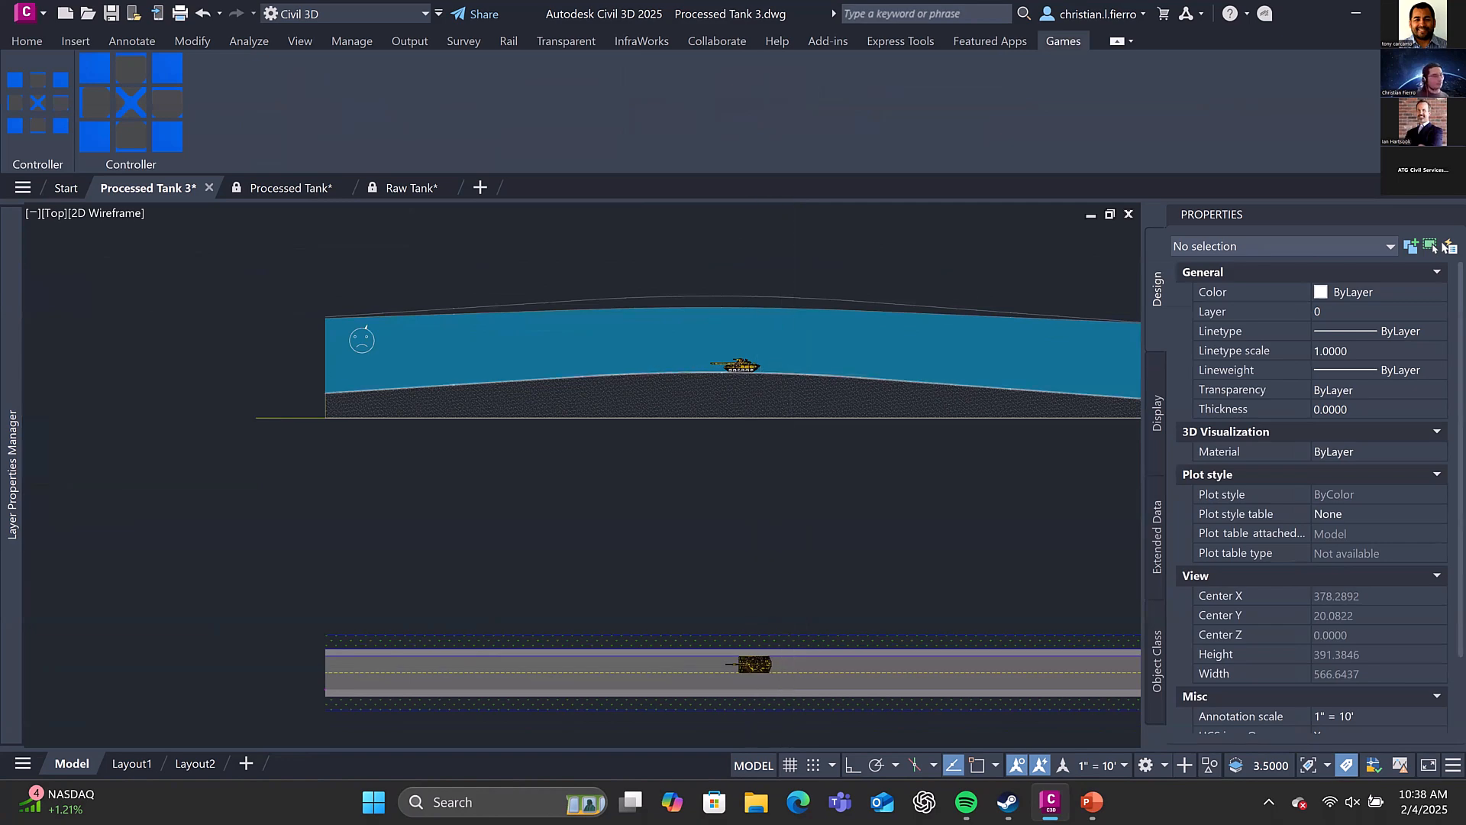
{"action": "scroll", "coordinate": [742, 351], "scroll_direction": "up", "scroll_amount": 2}
{"action": "mouse_move", "coordinate": [742, 346]}
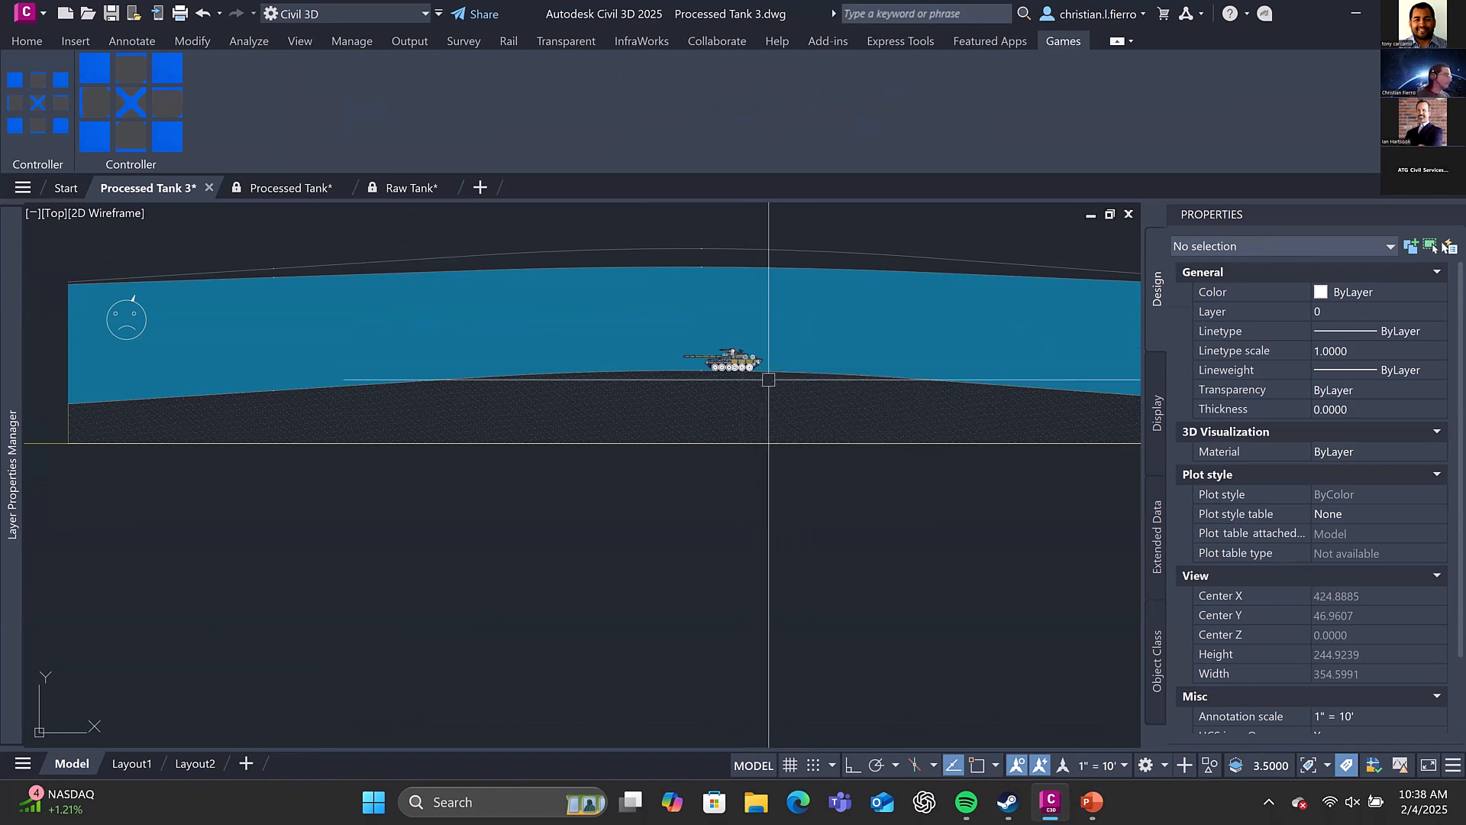
{"action": "middle_click_drag", "start_coordinate": [754, 370], "coordinate": [685, 332]}
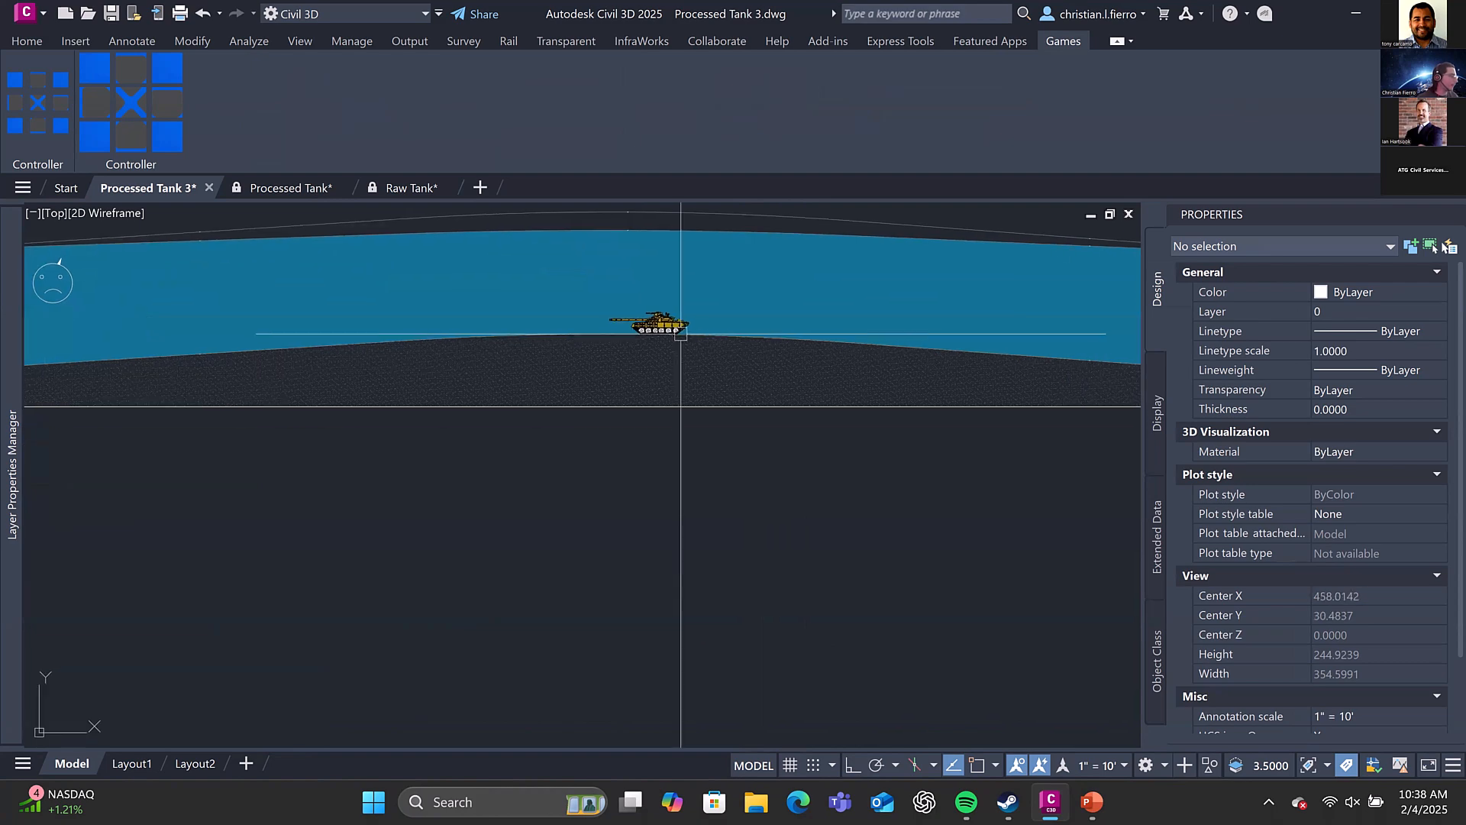
{"action": "scroll", "coordinate": [685, 333], "scroll_direction": "down", "scroll_amount": 2}
{"action": "left_click", "coordinate": [673, 626]}
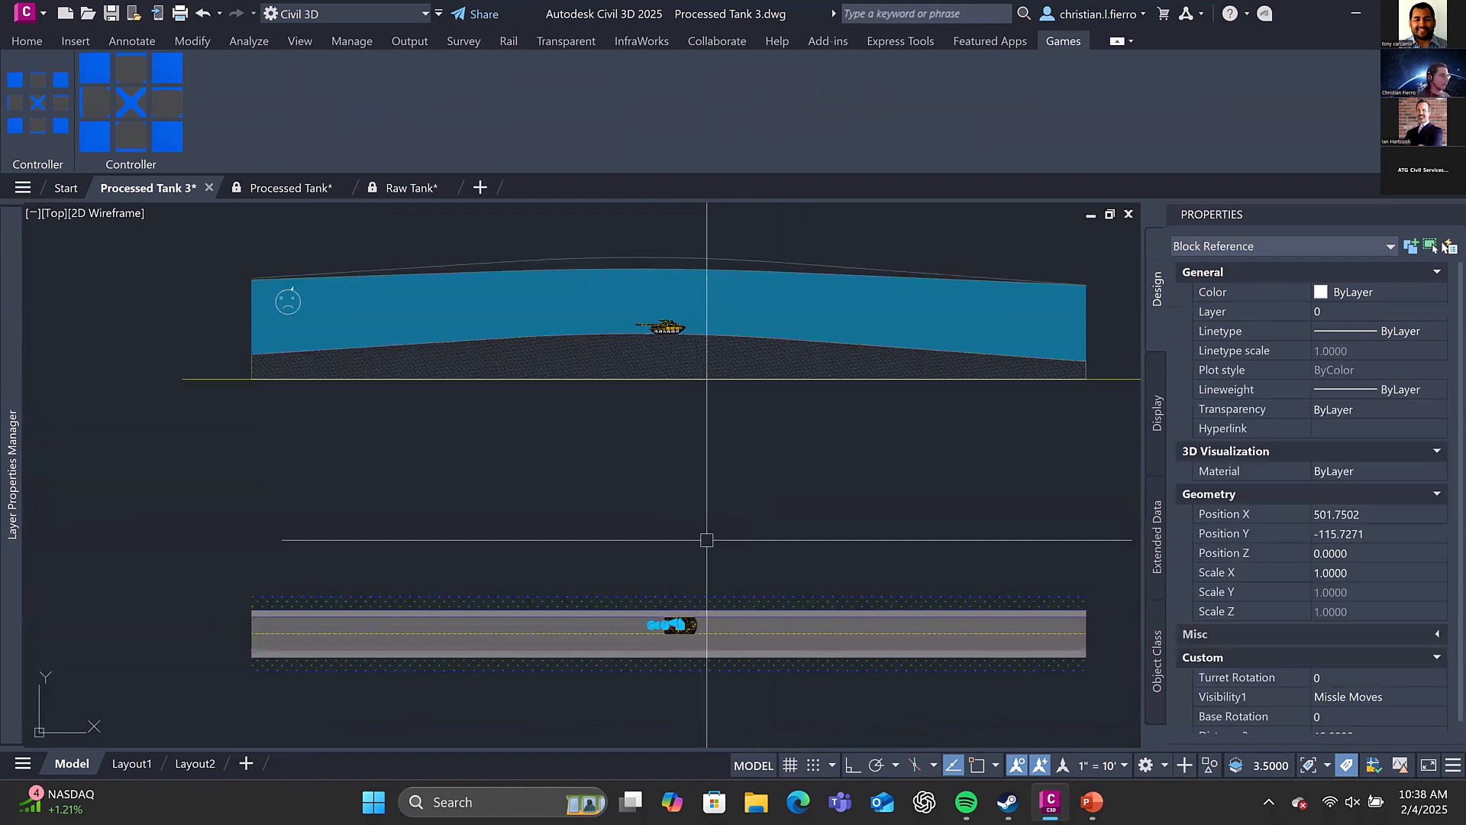
{"action": "key", "text": "Escape"}
{"action": "middle_click_drag", "start_coordinate": [561, 437], "coordinate": [565, 474]}
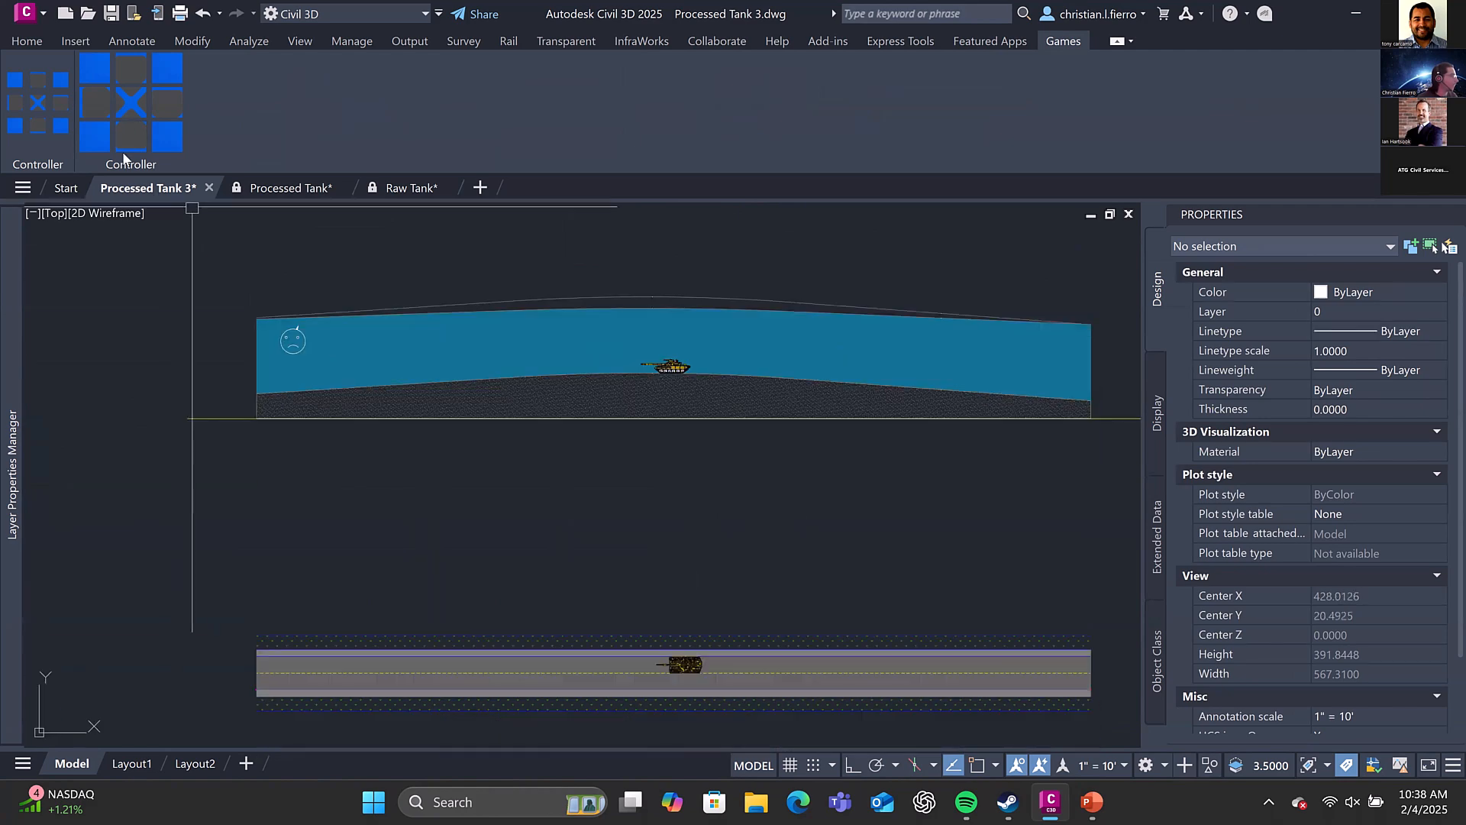
Use the Games controller to drive the plan tank backward in X along the road, to a Position X of 397.7502
{"action": "left_click", "coordinate": [104, 101]}
{"action": "left_click", "coordinate": [104, 101]}
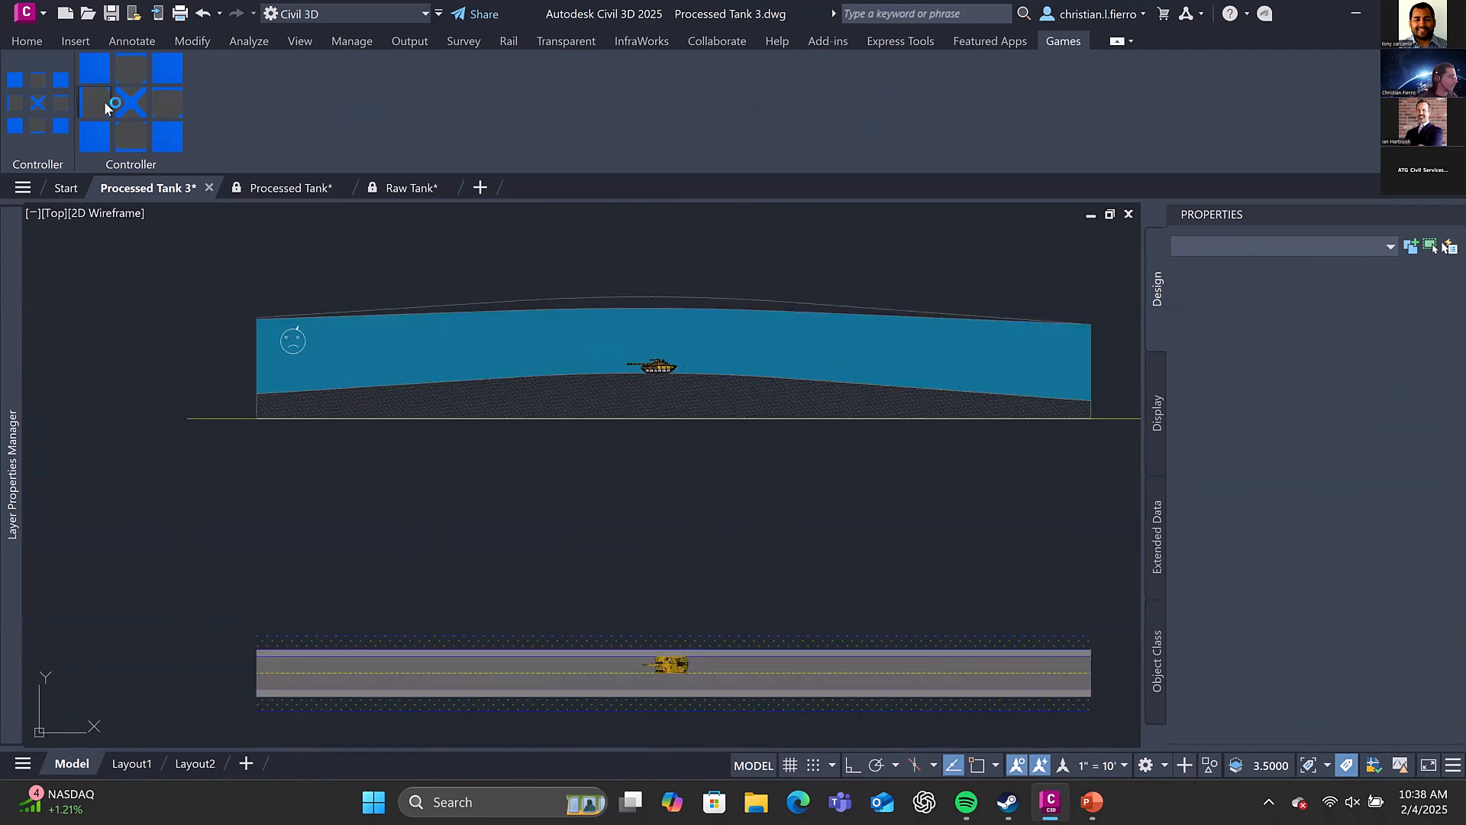
{"action": "left_click", "coordinate": [104, 101]}
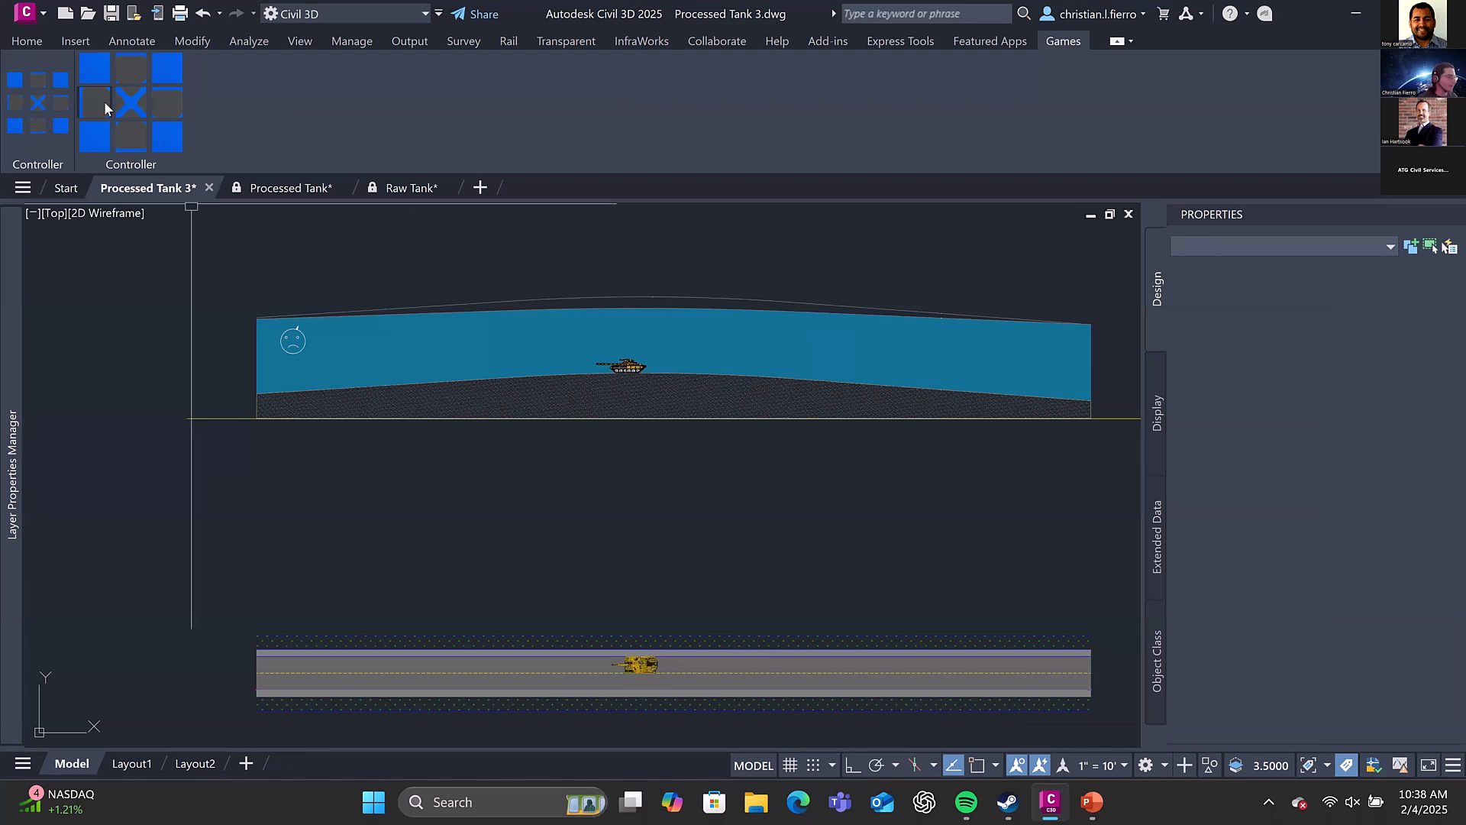
{"action": "left_click", "coordinate": [104, 101]}
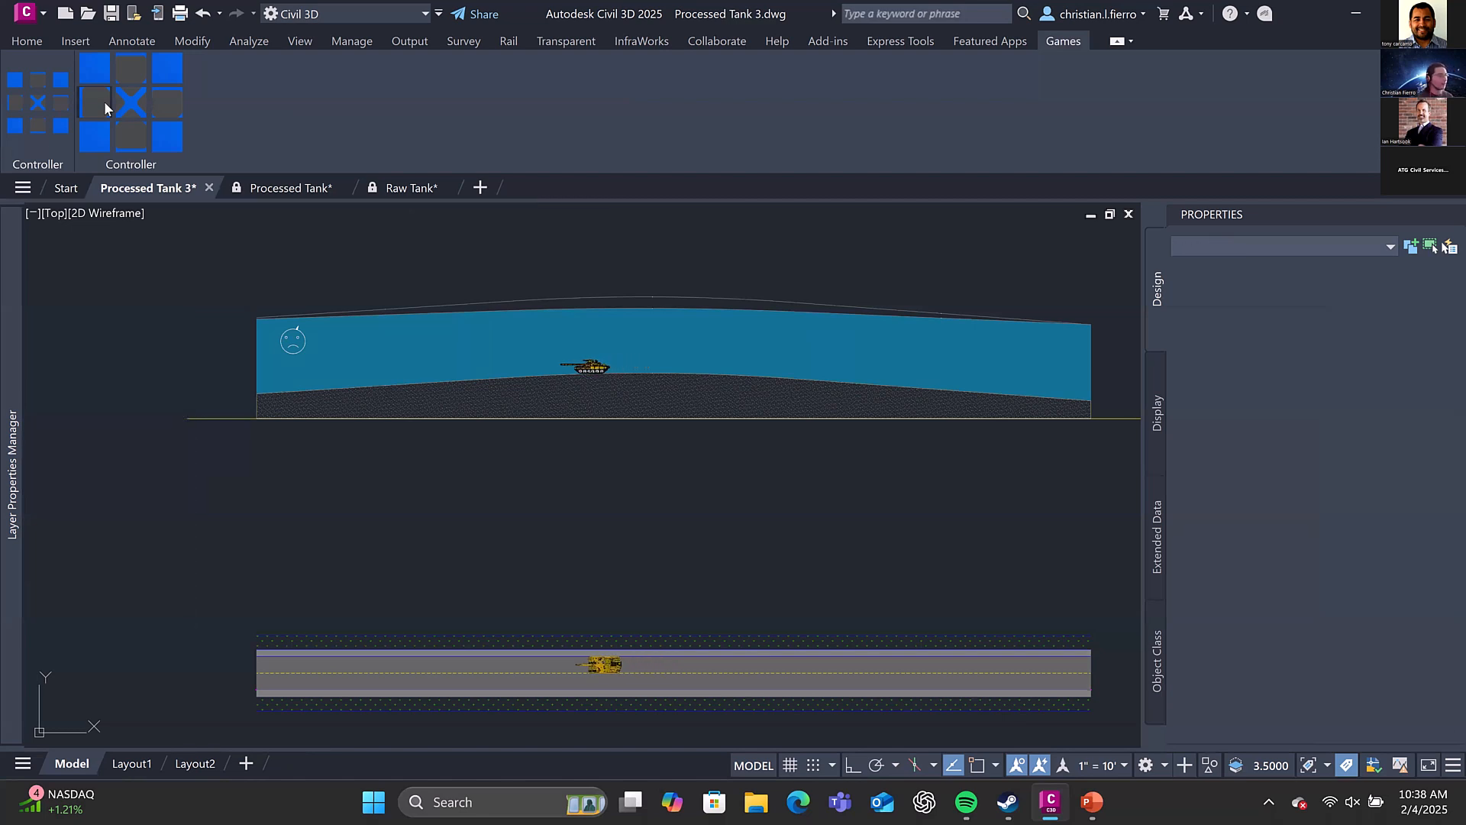
{"action": "left_click", "coordinate": [104, 100]}
{"action": "left_click", "coordinate": [104, 101]}
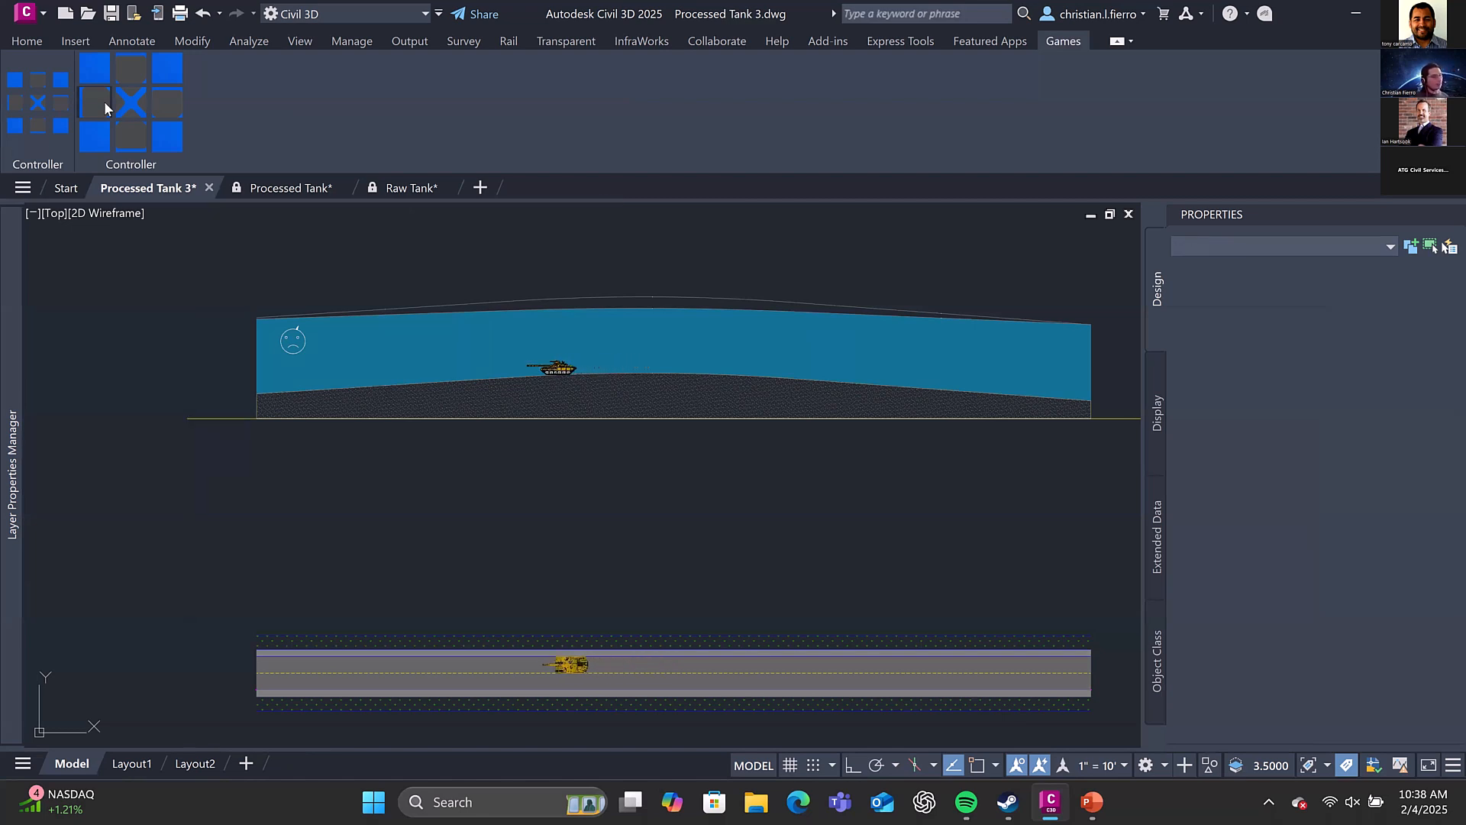
{"action": "left_click", "coordinate": [103, 101]}
{"action": "left_click", "coordinate": [103, 101]}
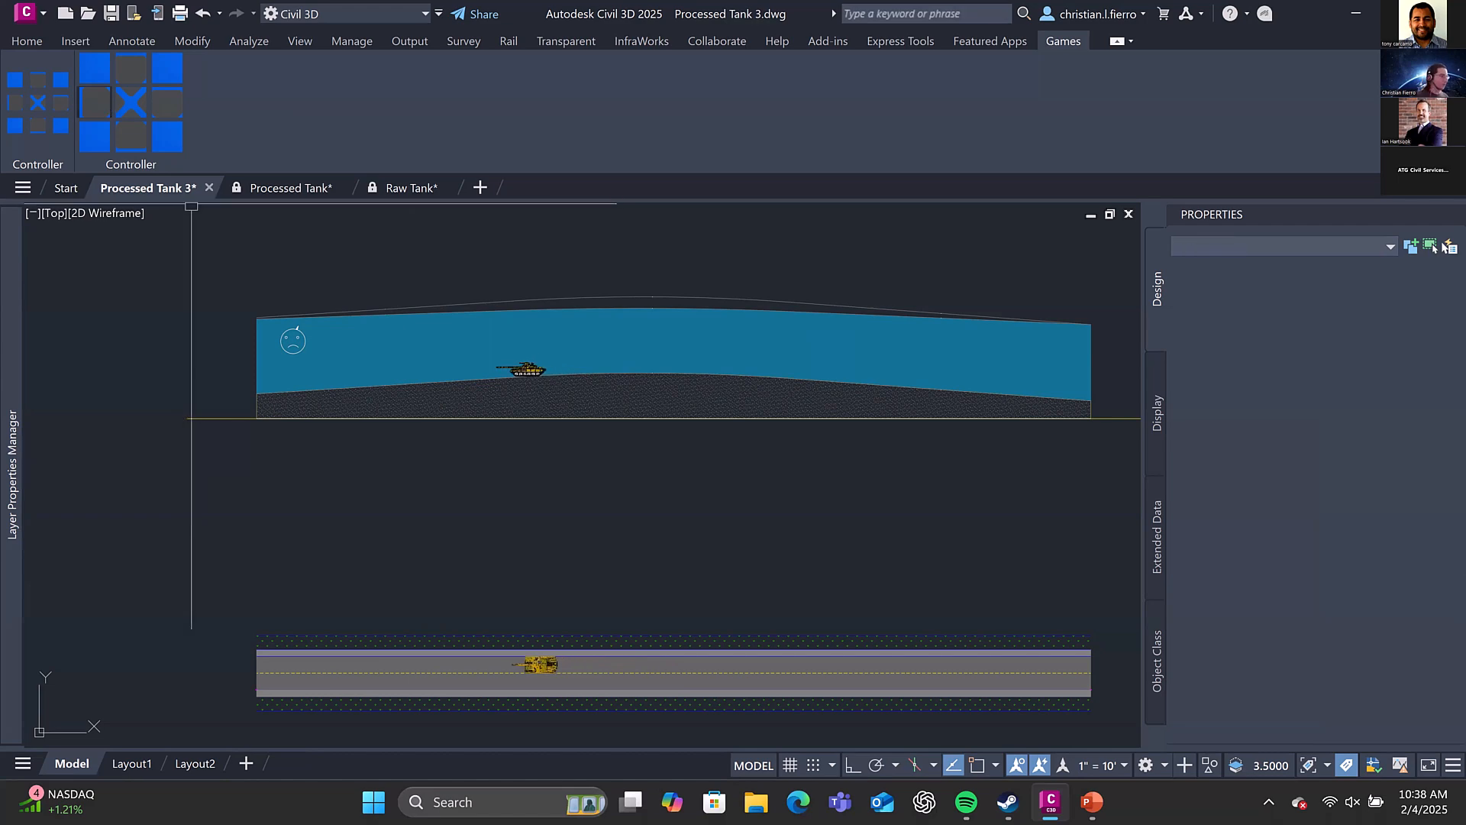
Try to move the plan tank block freely by its grip, across the road and up over the profile view
{"action": "middle_click_drag", "start_coordinate": [449, 377], "coordinate": [604, 339]}
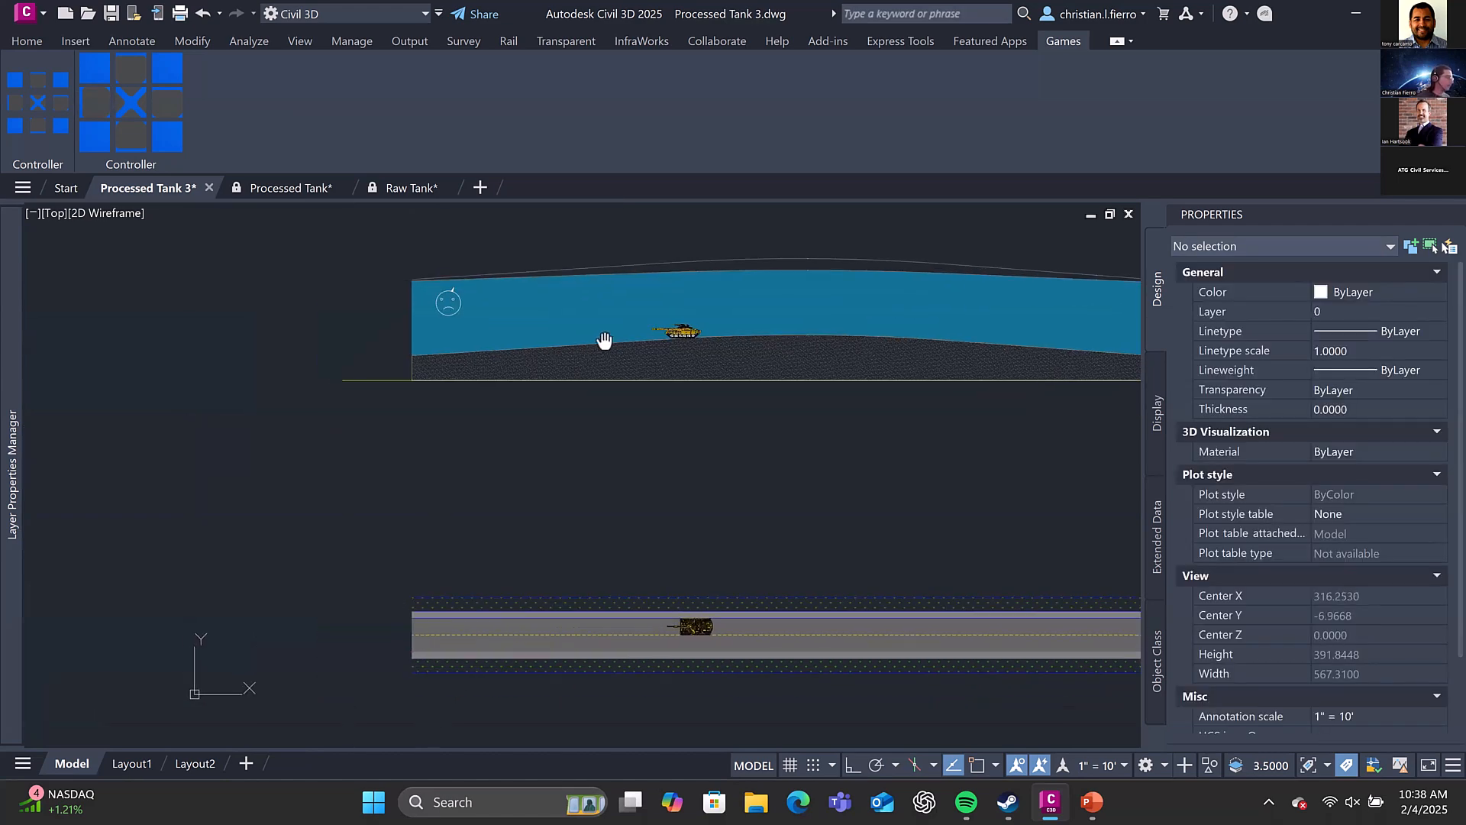
{"action": "middle_click_drag", "start_coordinate": [716, 497], "coordinate": [724, 429]}
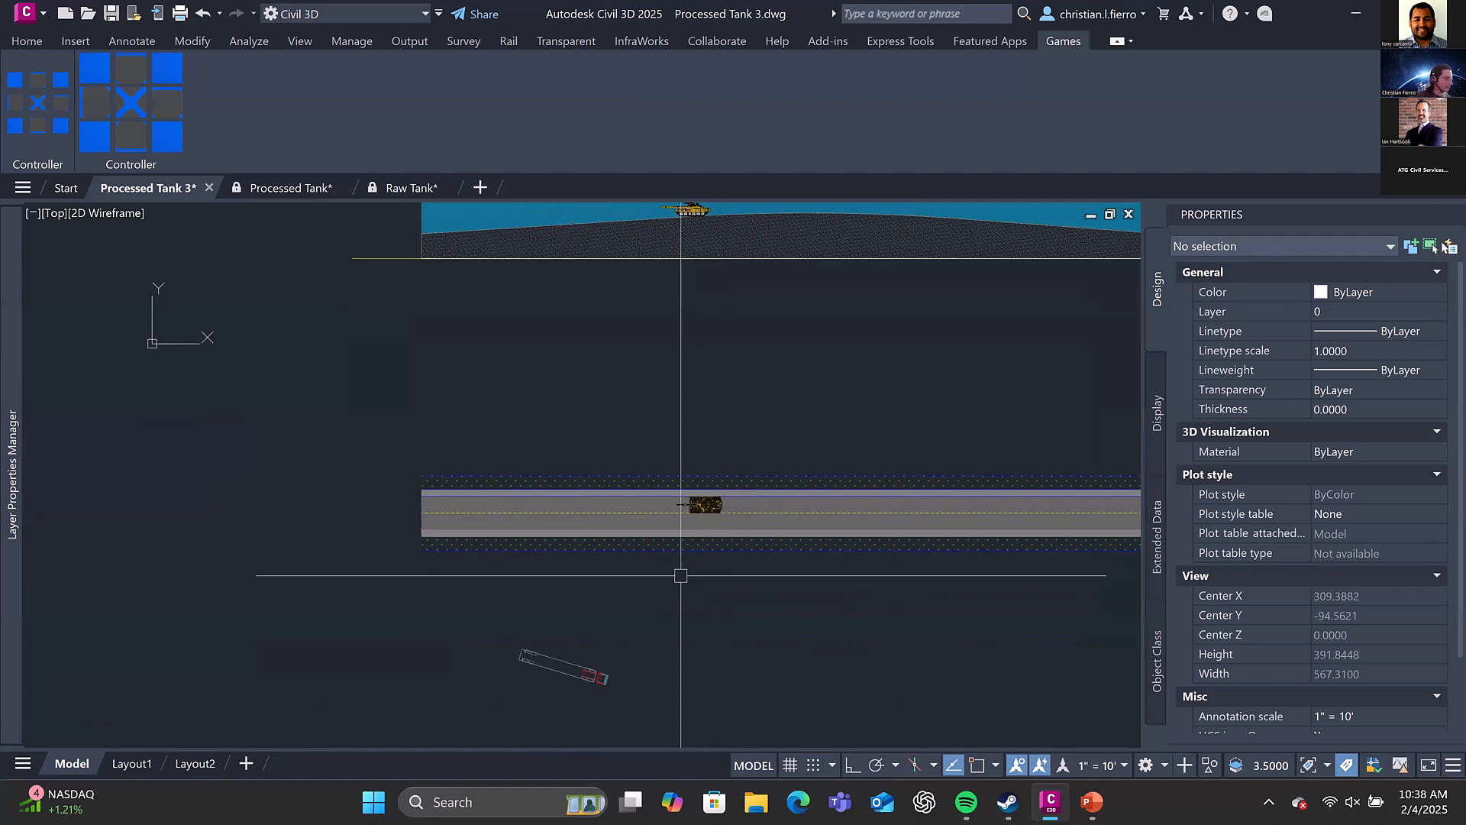
{"action": "middle_click_drag", "start_coordinate": [585, 669], "coordinate": [584, 605]}
{"action": "scroll", "coordinate": [584, 605], "scroll_direction": "up", "scroll_amount": 2}
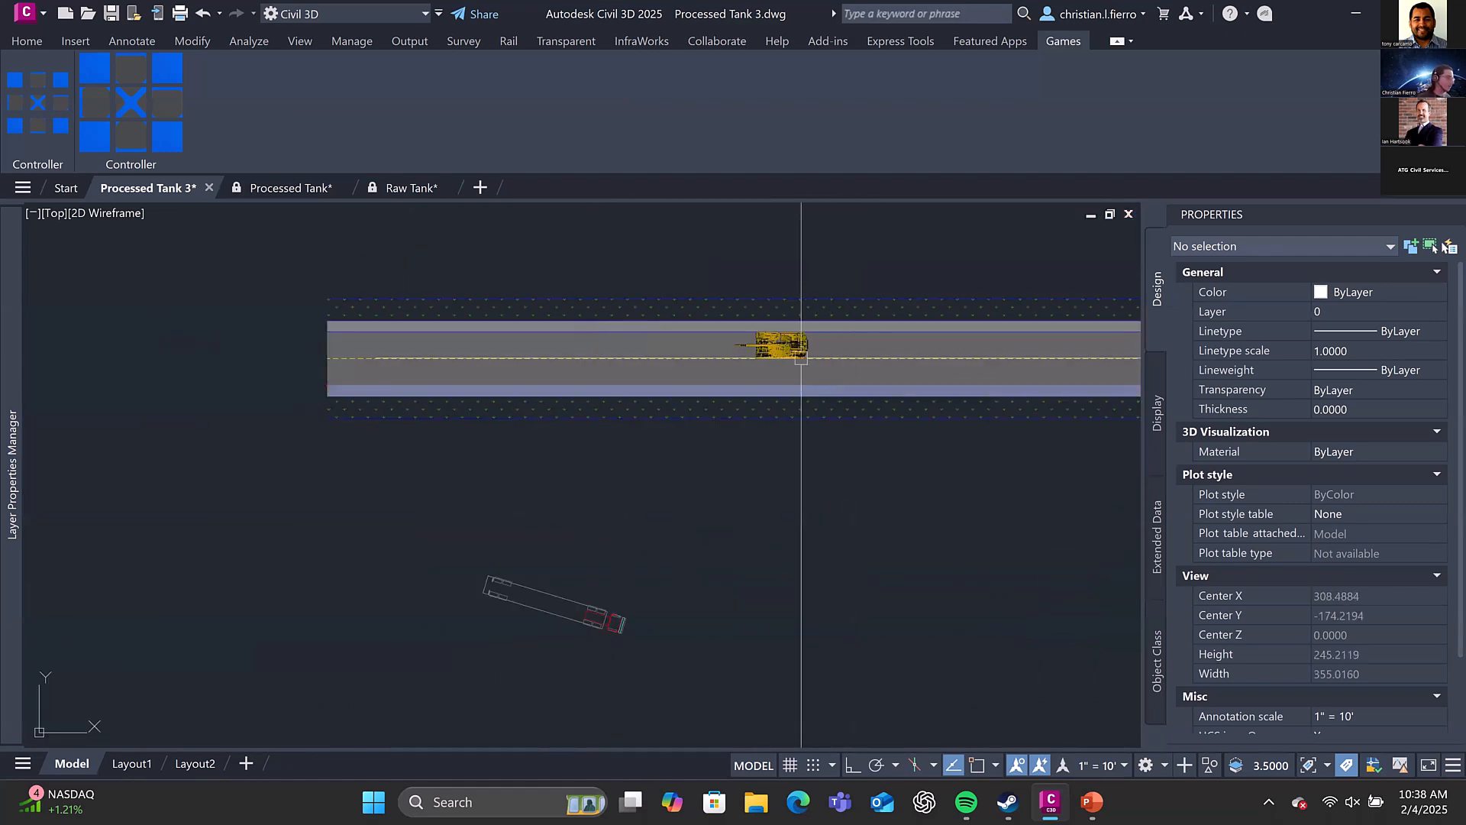
{"action": "left_click", "coordinate": [791, 345]}
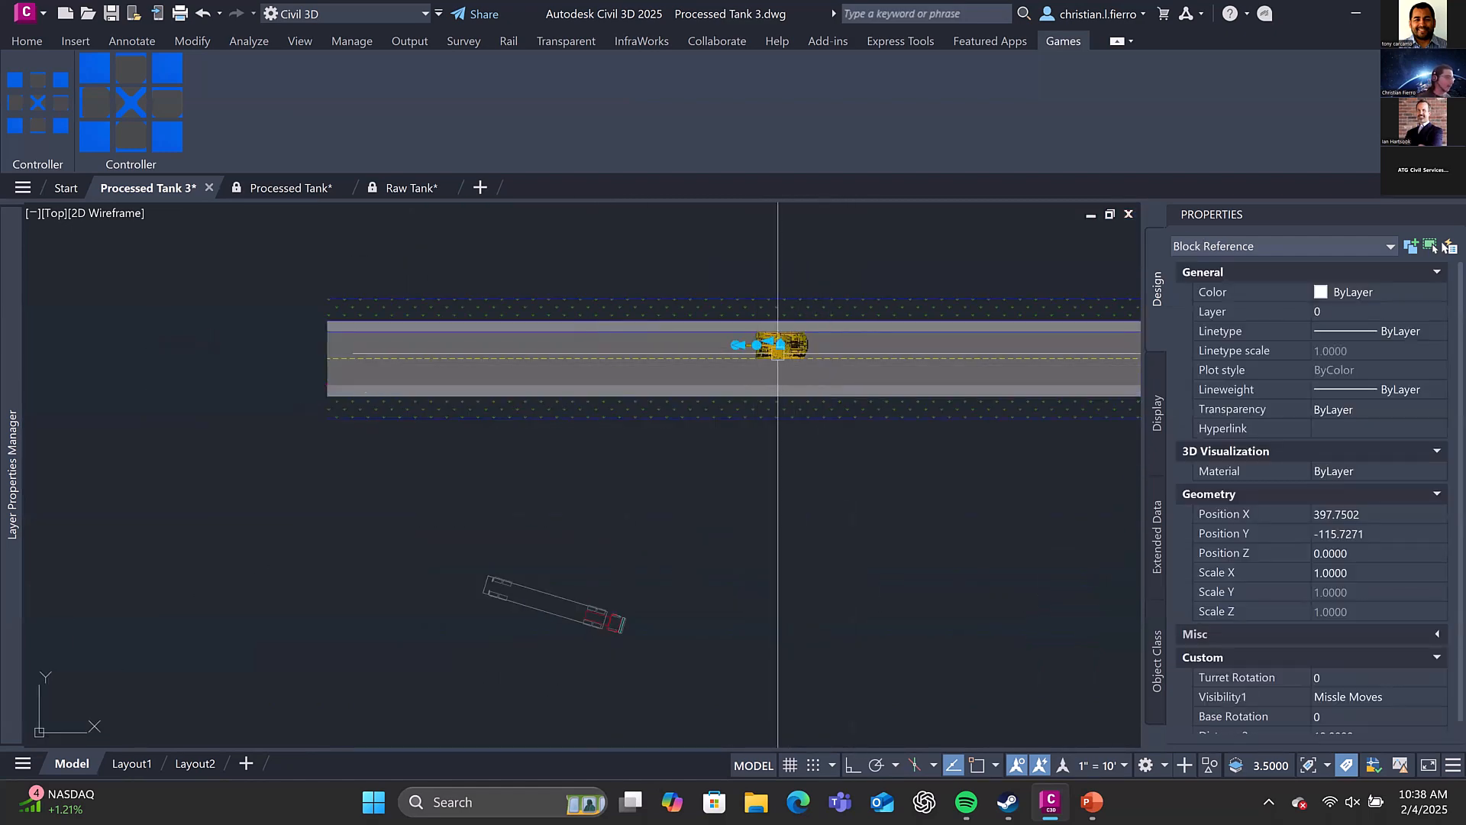
{"action": "scroll", "coordinate": [777, 353], "scroll_direction": "up", "scroll_amount": 2}
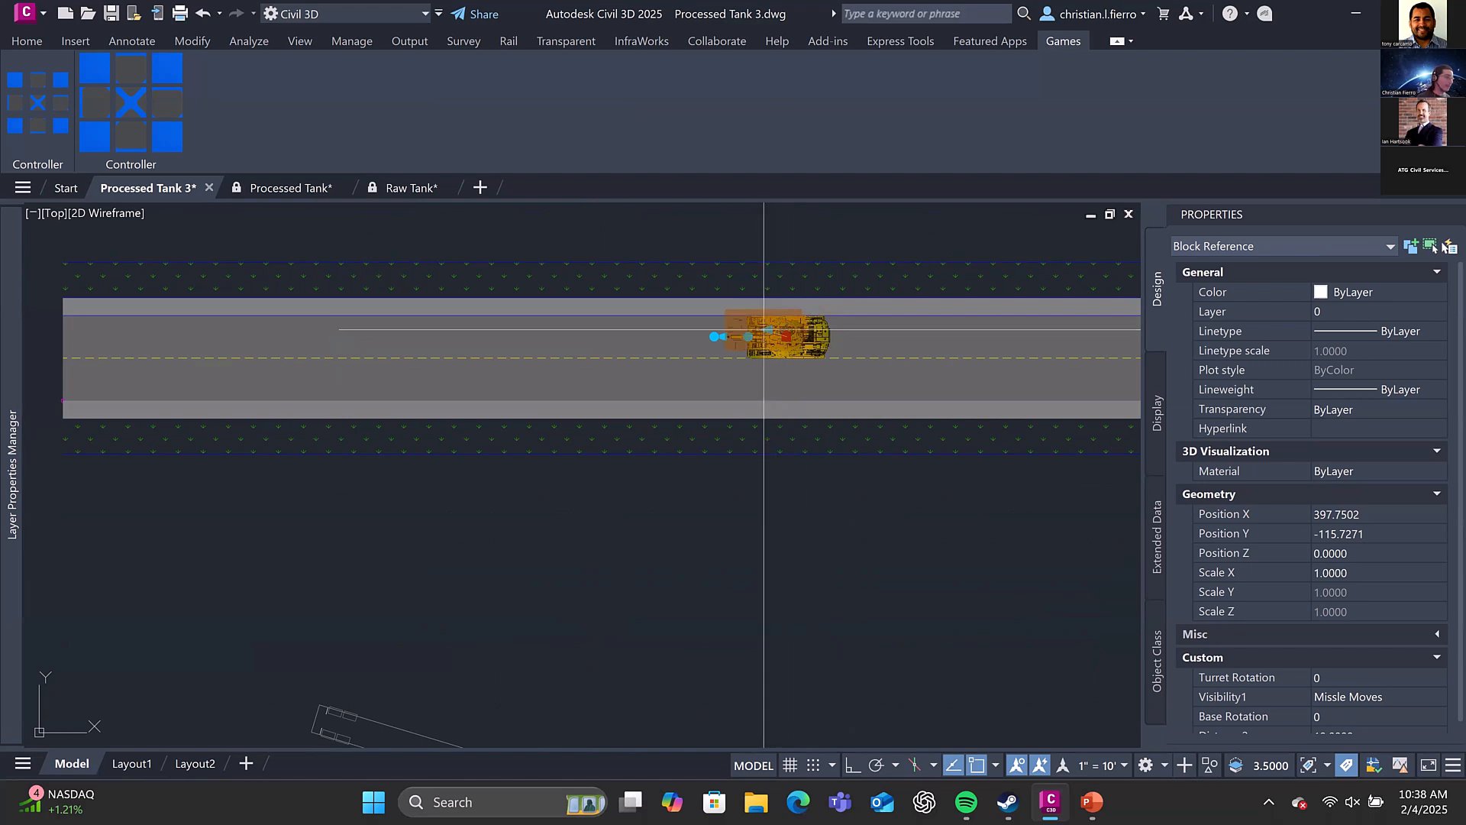
{"action": "scroll", "coordinate": [762, 342], "scroll_direction": "up", "scroll_amount": 1}
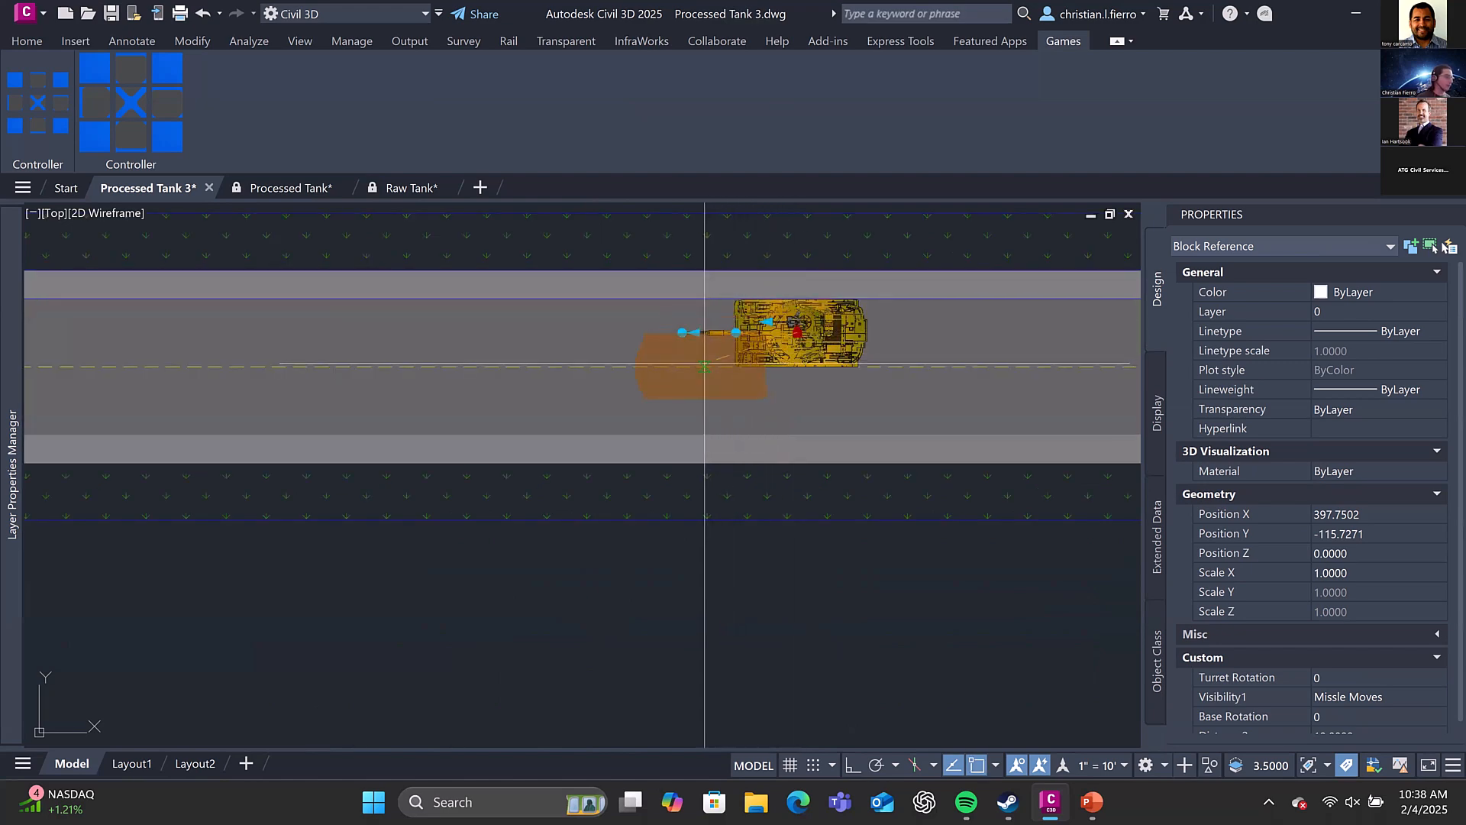
{"action": "scroll", "coordinate": [640, 367], "scroll_direction": "down", "scroll_amount": 5}
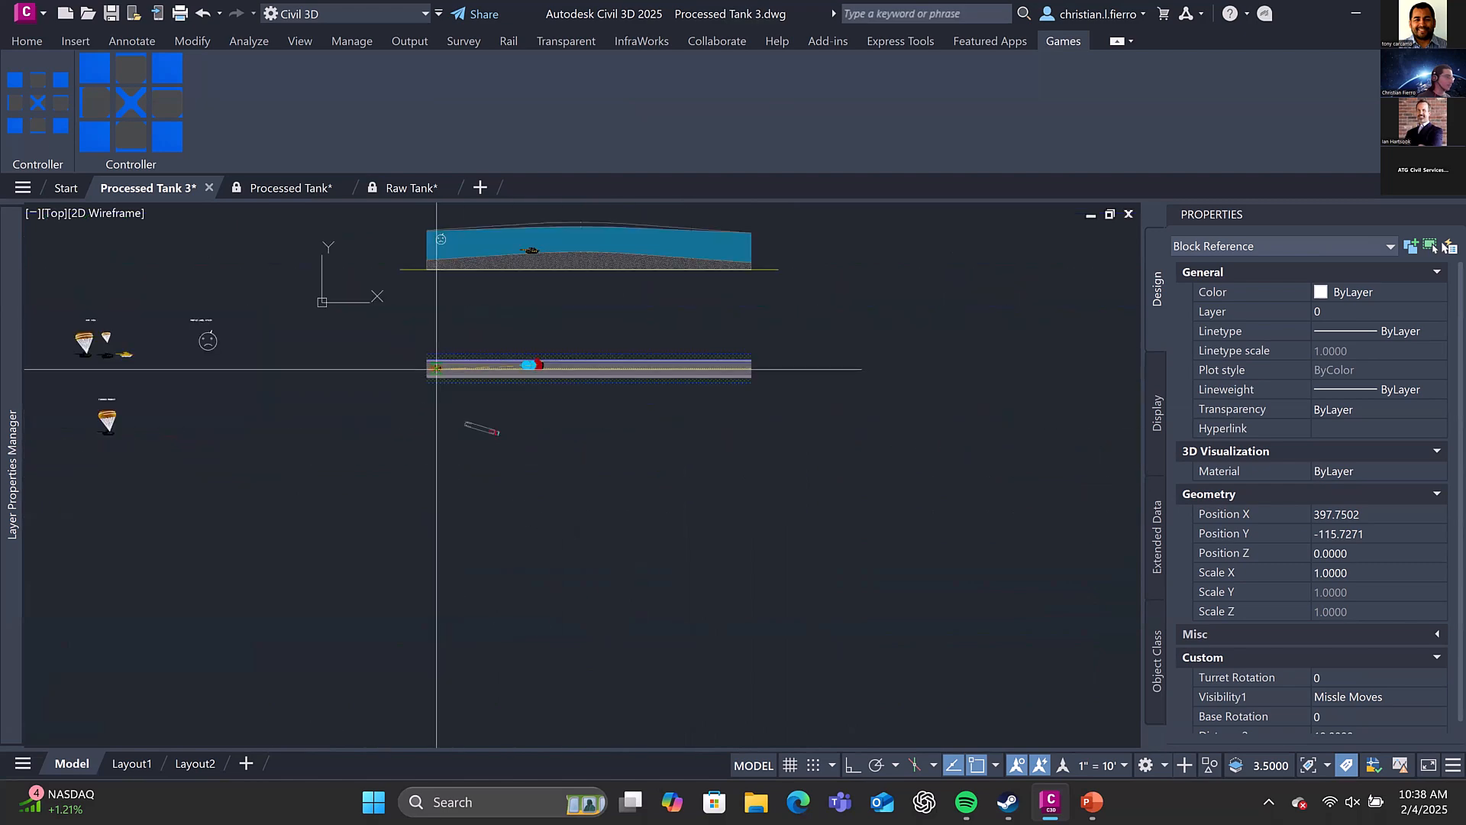
{"action": "middle_click_drag", "start_coordinate": [591, 259], "coordinate": [572, 358]}
{"action": "scroll", "coordinate": [586, 357], "scroll_direction": "up", "scroll_amount": 4}
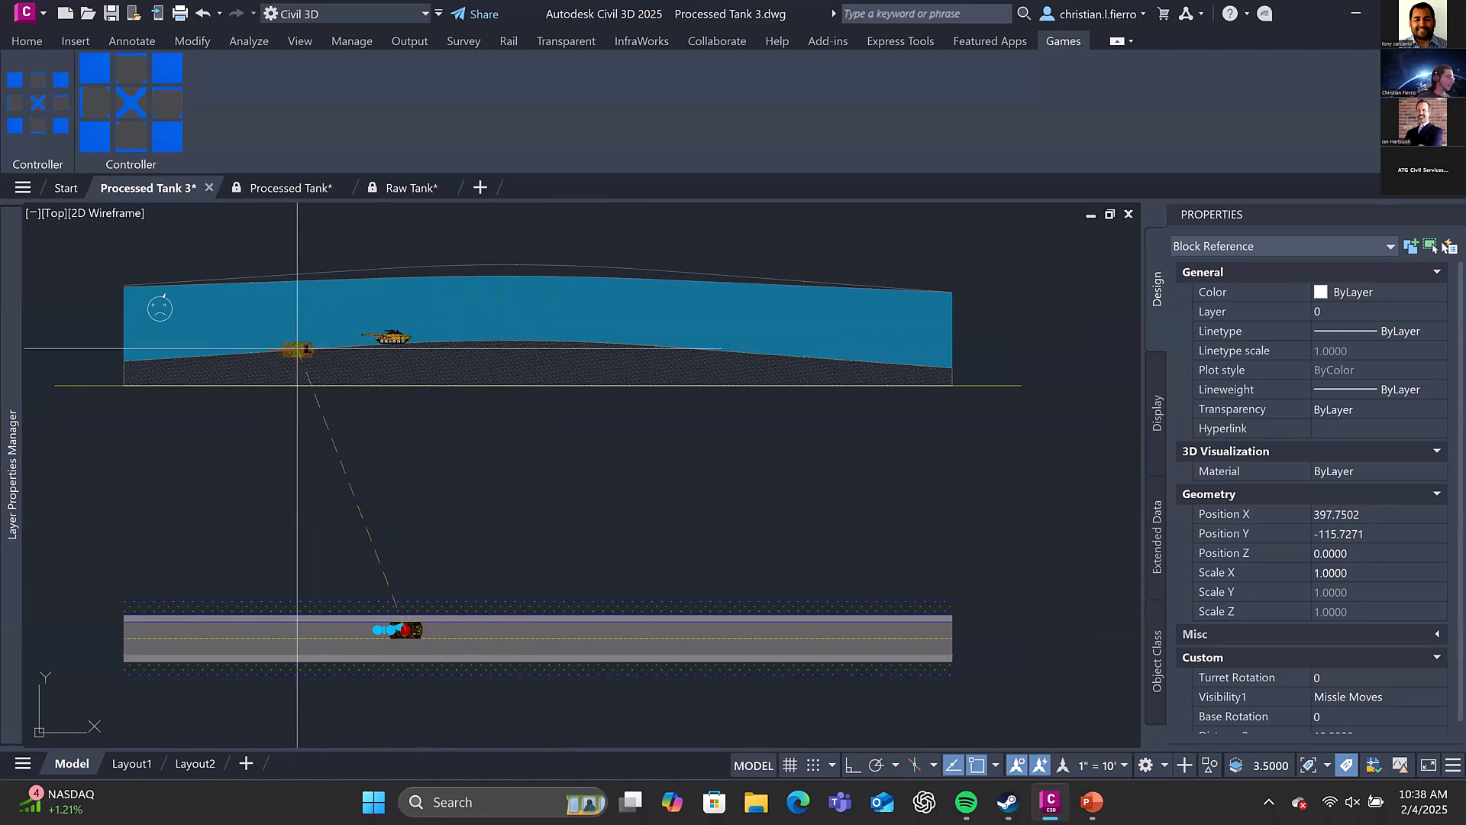
{"action": "middle_click_drag", "start_coordinate": [403, 443], "coordinate": [486, 257]}
{"action": "scroll", "coordinate": [481, 441], "scroll_direction": "up", "scroll_amount": 2}
{"action": "middle_click_drag", "start_coordinate": [491, 414], "coordinate": [551, 345]}
{"action": "key", "text": "Escape"}
{"action": "key", "text": "Escape"}
With object snap off, rotate the plan tank's turret to 123 degrees and its base to 61 degrees using the block's rotation grips
{"action": "key", "text": "F3"}
{"action": "left_click", "coordinate": [547, 374]}
{"action": "scroll", "coordinate": [476, 446], "scroll_direction": "up", "scroll_amount": 2}
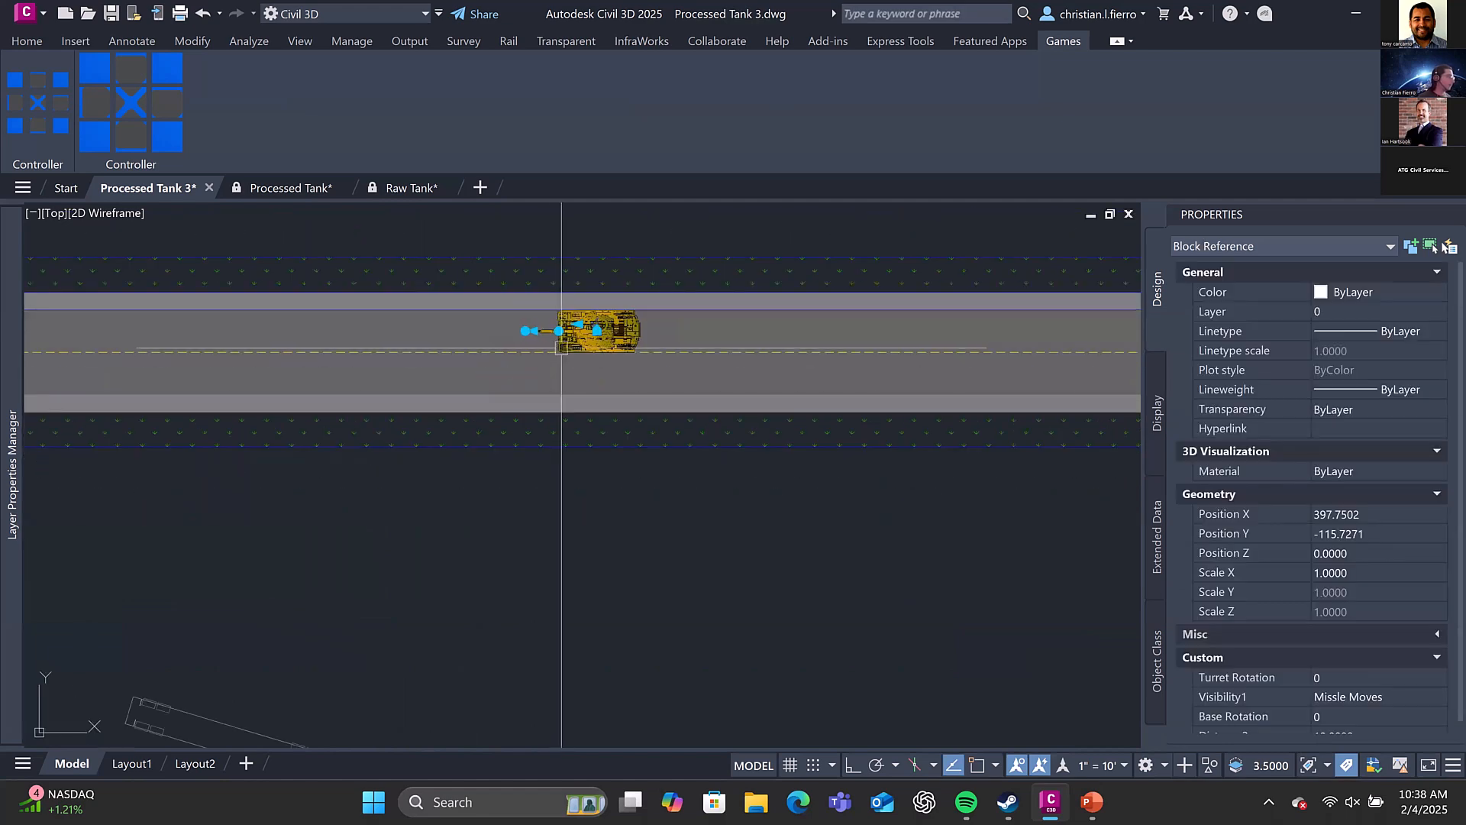
{"action": "scroll", "coordinate": [562, 334], "scroll_direction": "up", "scroll_amount": 2}
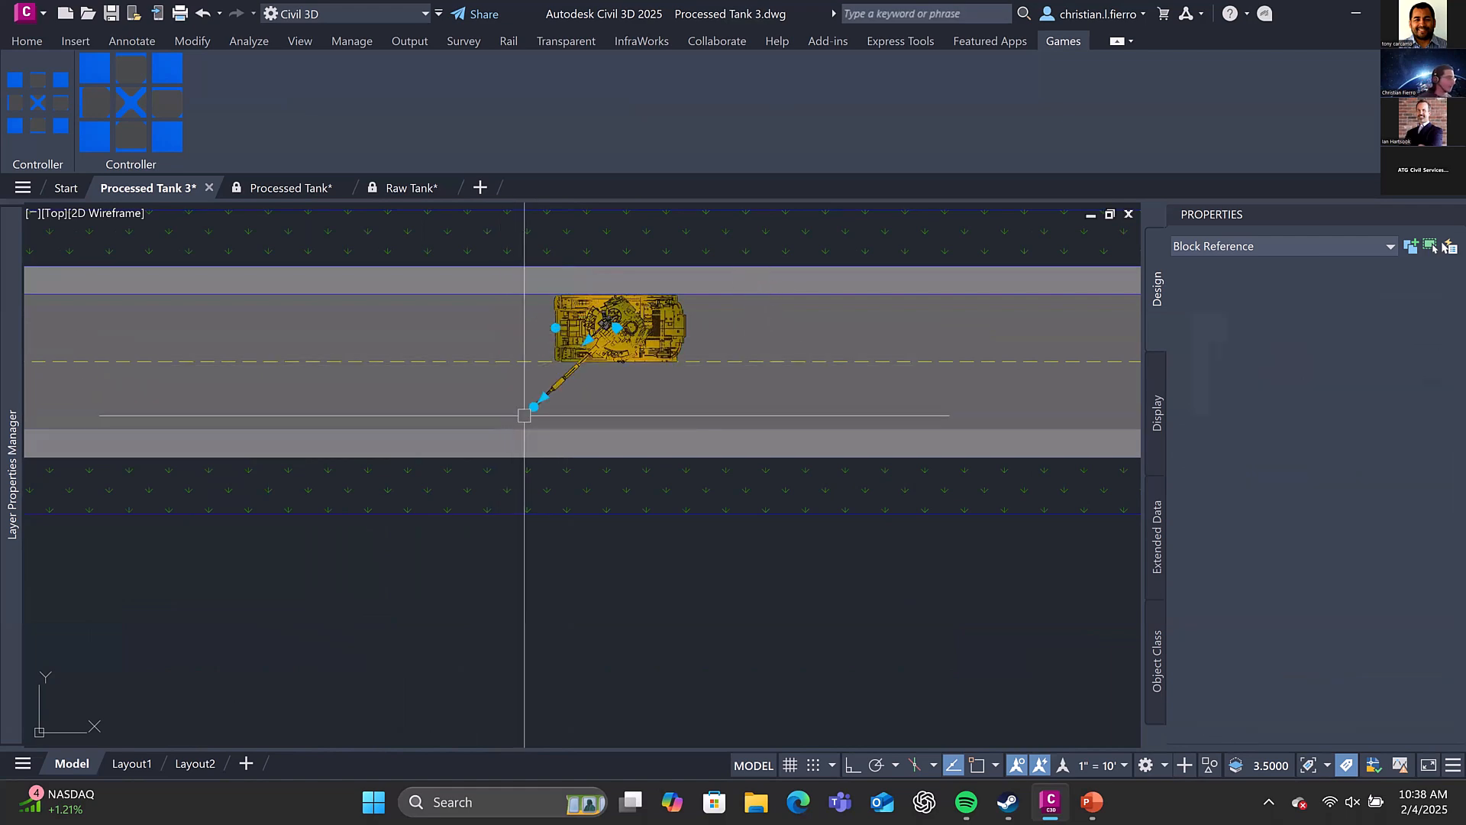
{"action": "left_click", "coordinate": [676, 441]}
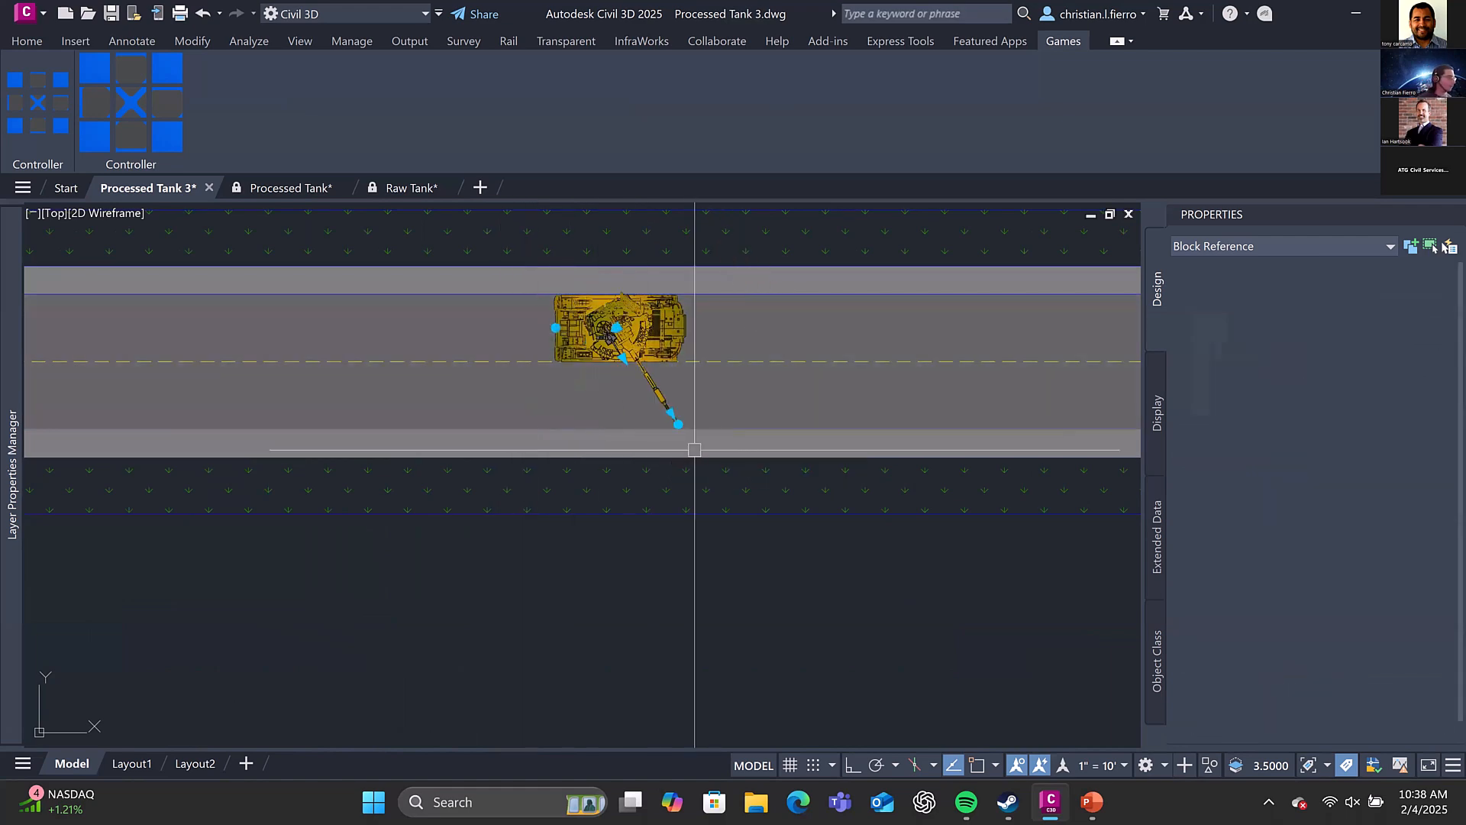
{"action": "scroll", "coordinate": [574, 330], "scroll_direction": "up", "scroll_amount": 2}
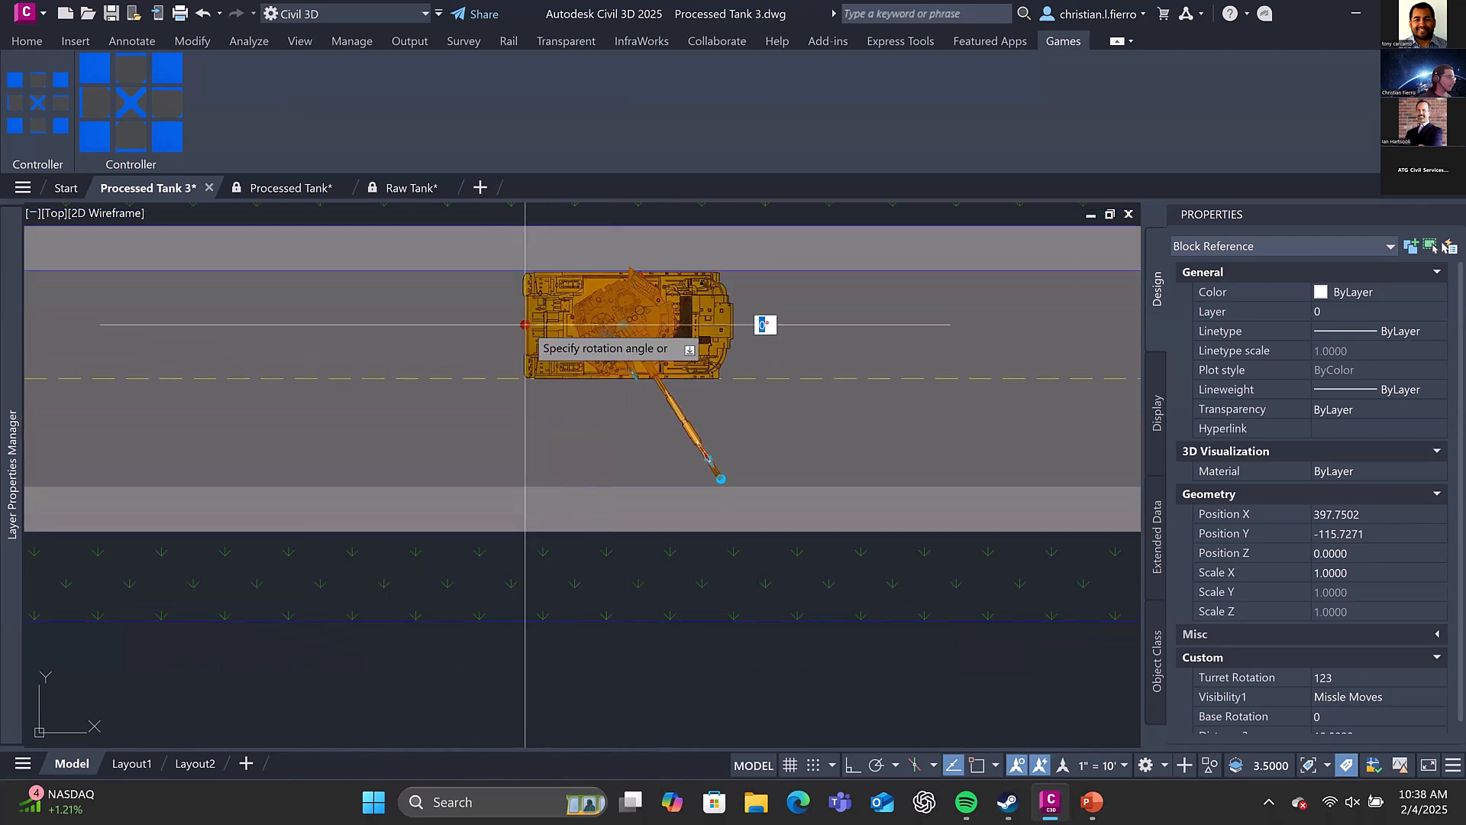
{"action": "left_click", "coordinate": [575, 411]}
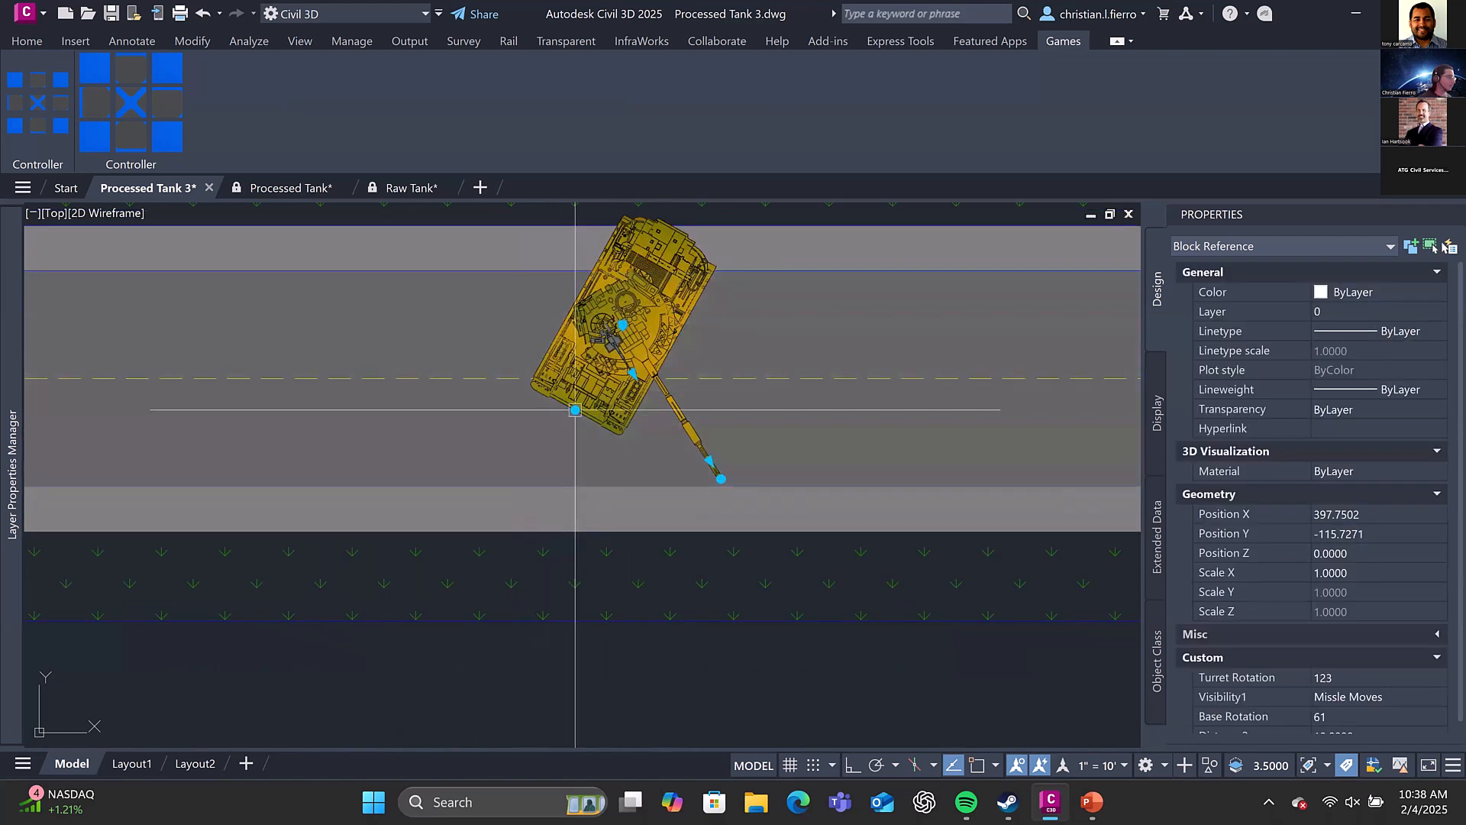
Rotate the plan tank's base to 33 degrees using its base rotation grip
{"action": "left_click", "coordinate": [575, 410]}
{"action": "left_click", "coordinate": [672, 337]}
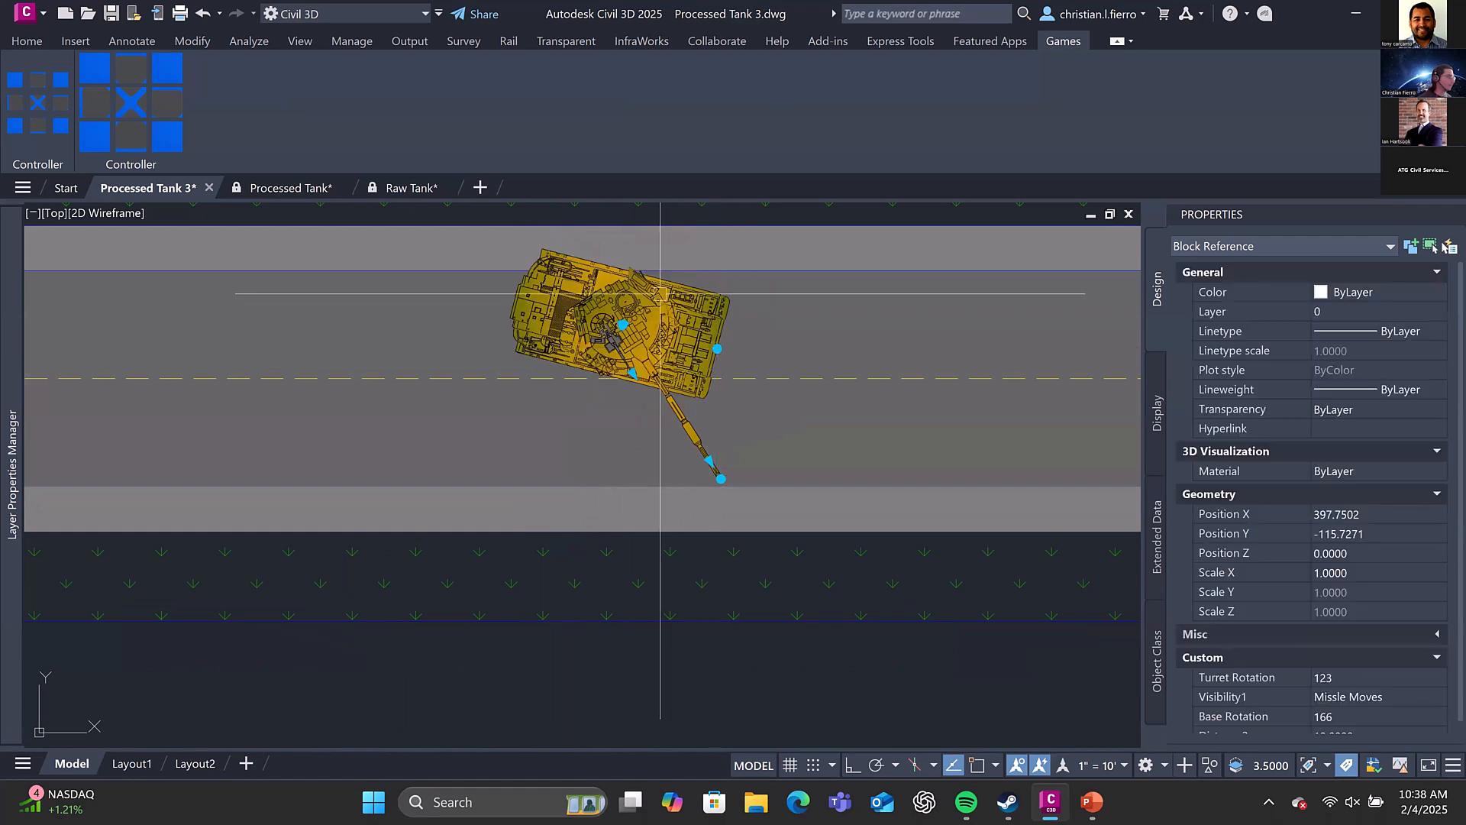
{"action": "scroll", "coordinate": [714, 304], "scroll_direction": "down", "scroll_amount": 2}
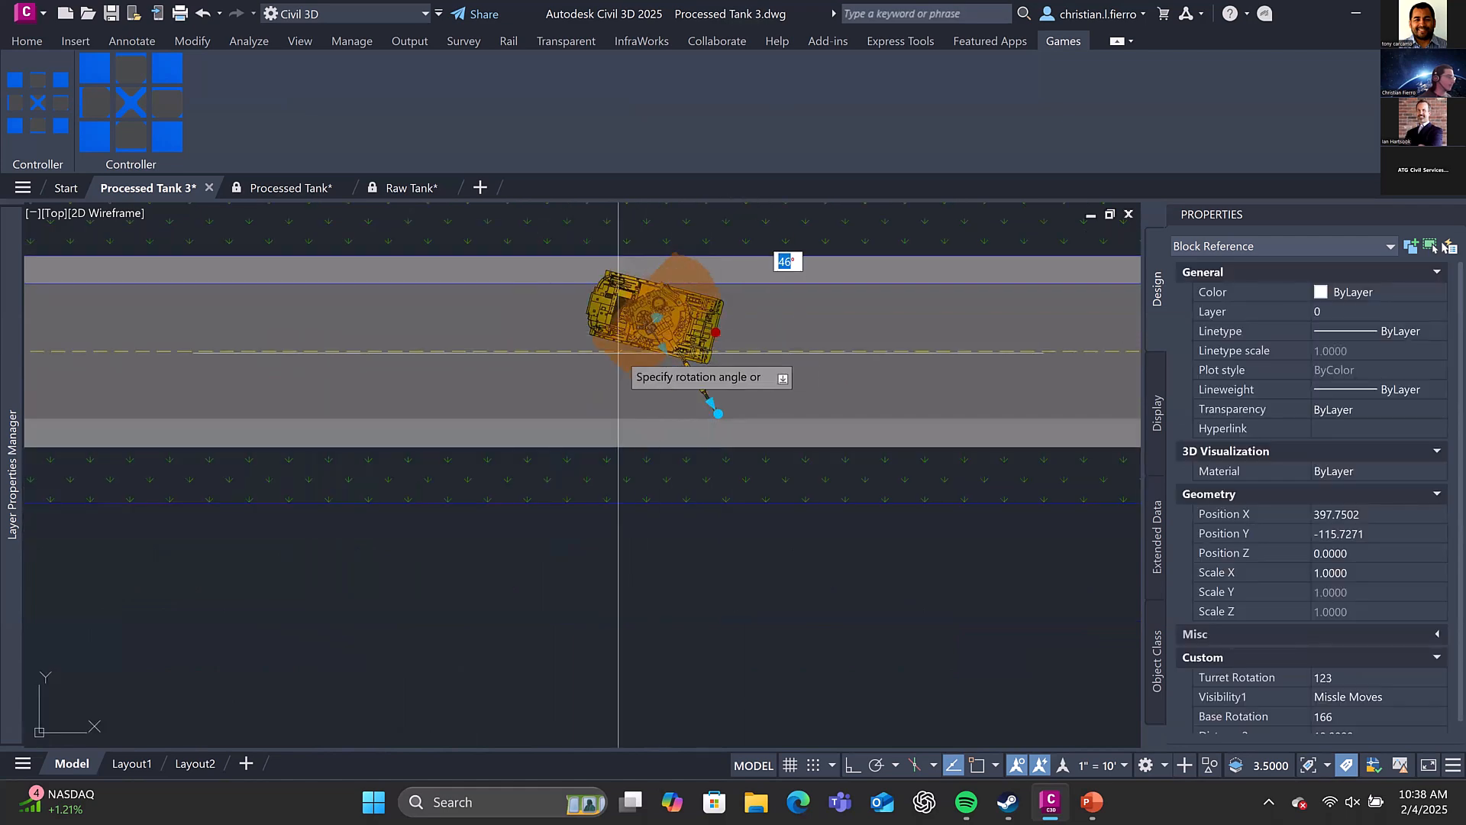
{"action": "left_click", "coordinate": [691, 347]}
{"action": "scroll", "coordinate": [682, 354], "scroll_direction": "down", "scroll_amount": 2}
Rotate the tank's turret to 50 degrees with its rotation grip, aiming the gun at the truck below the road
{"action": "left_click", "coordinate": [676, 357]}
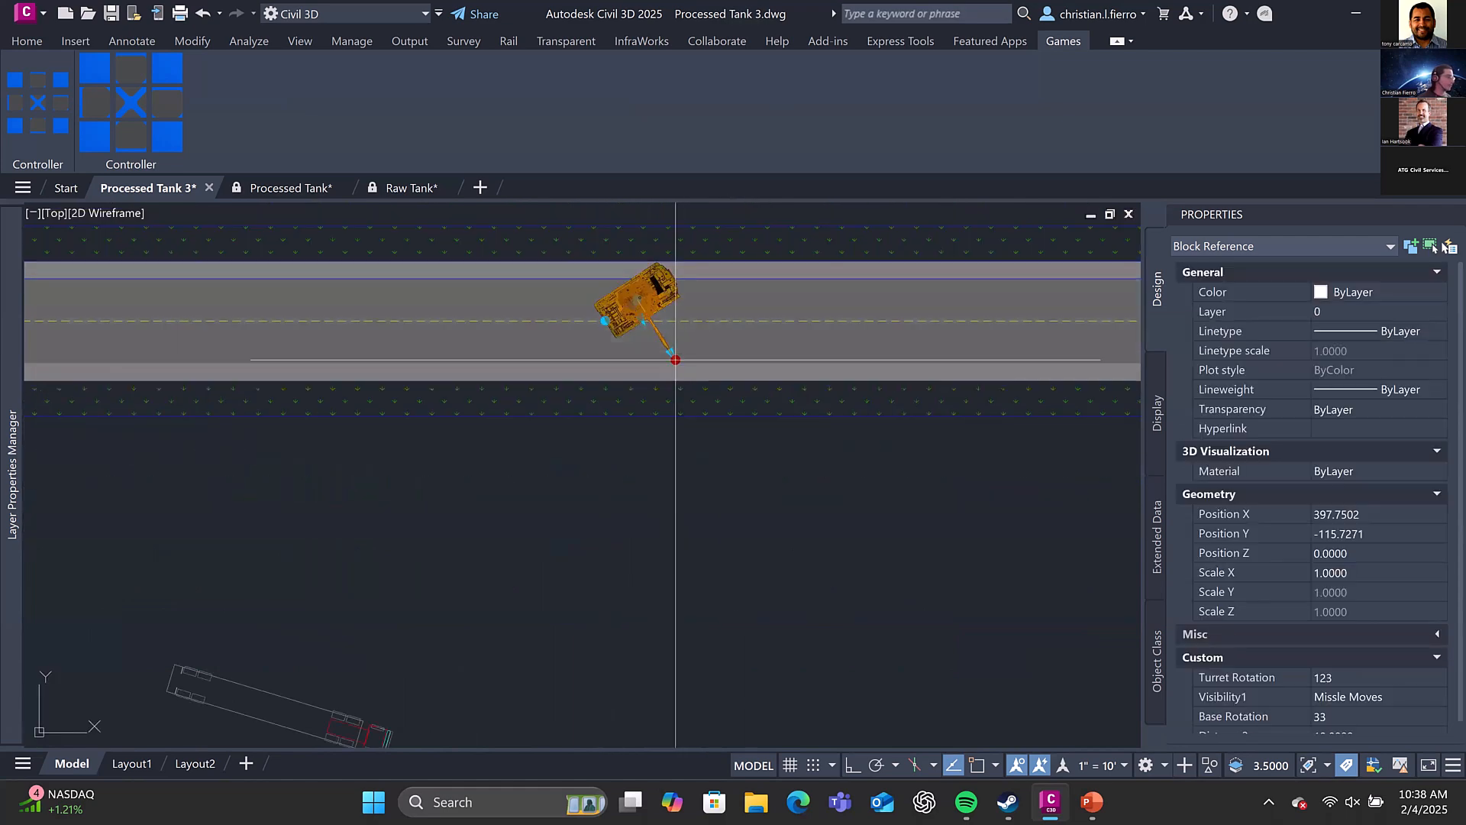
{"action": "left_click", "coordinate": [296, 696]}
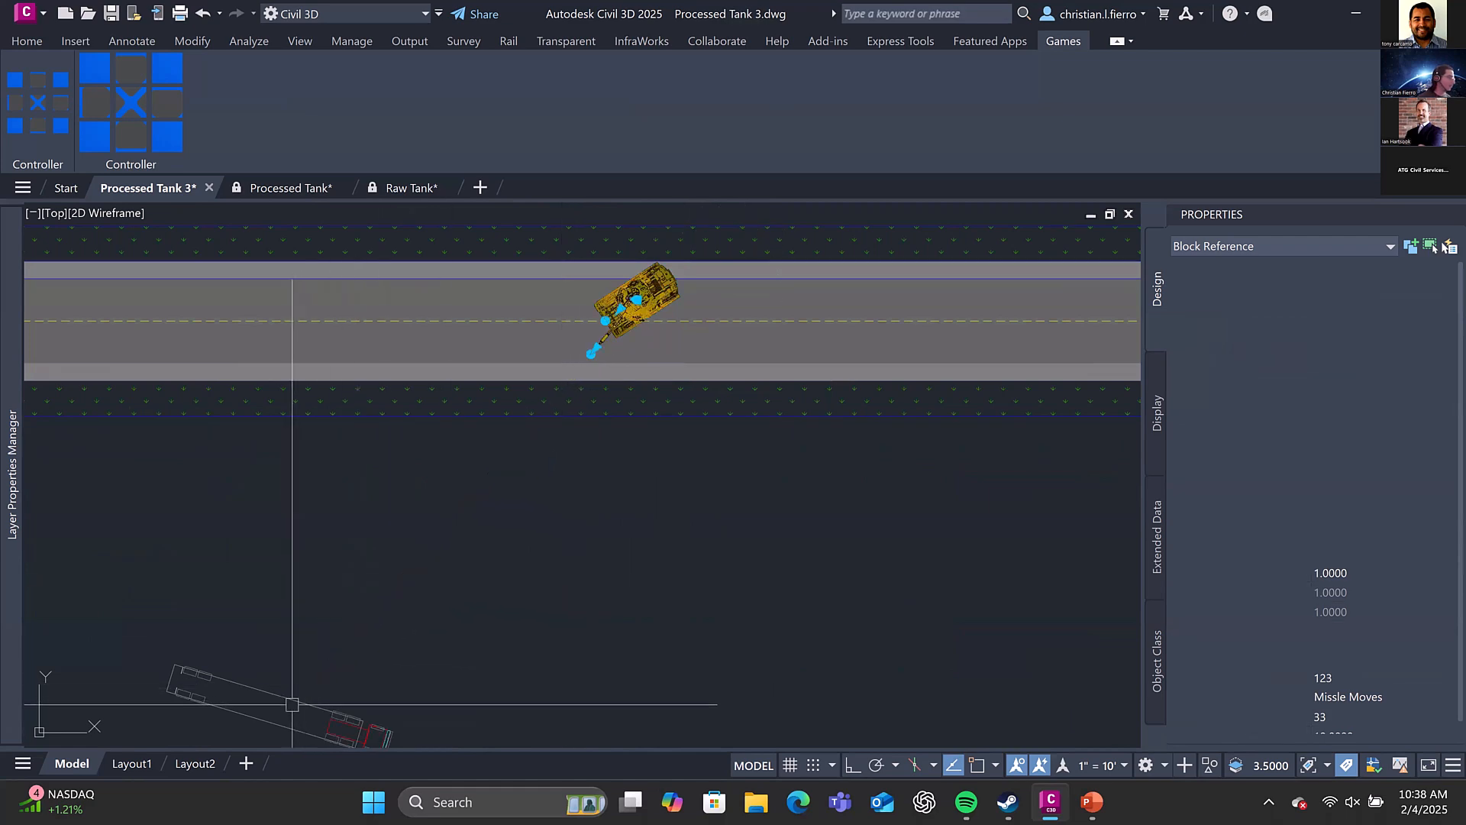
{"action": "scroll", "coordinate": [641, 374], "scroll_direction": "down", "scroll_amount": 2}
{"action": "key", "text": "Escape"}
{"action": "left_click", "coordinate": [630, 360]}
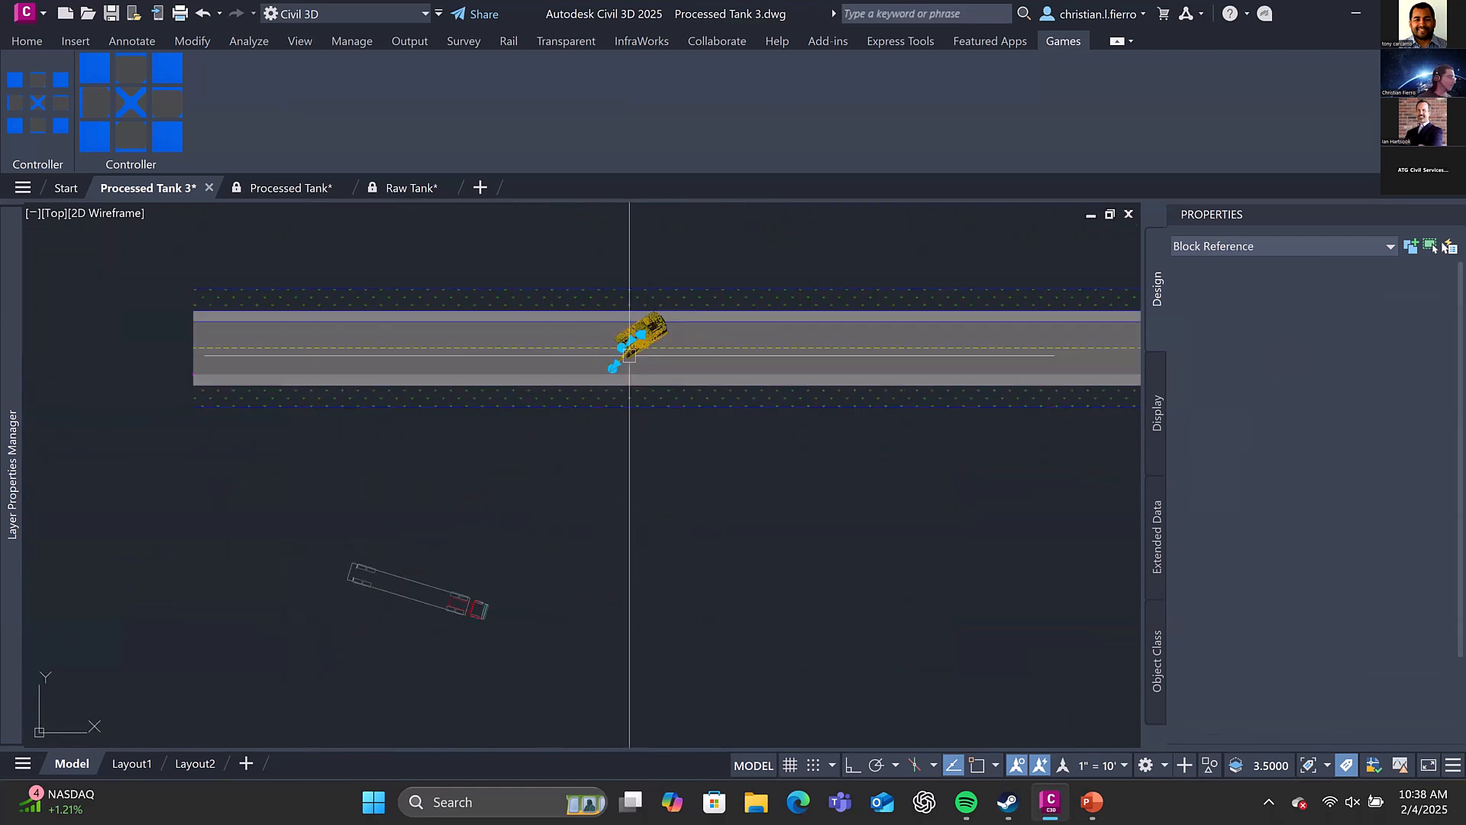
{"action": "scroll", "coordinate": [634, 351], "scroll_direction": "up", "scroll_amount": 3}
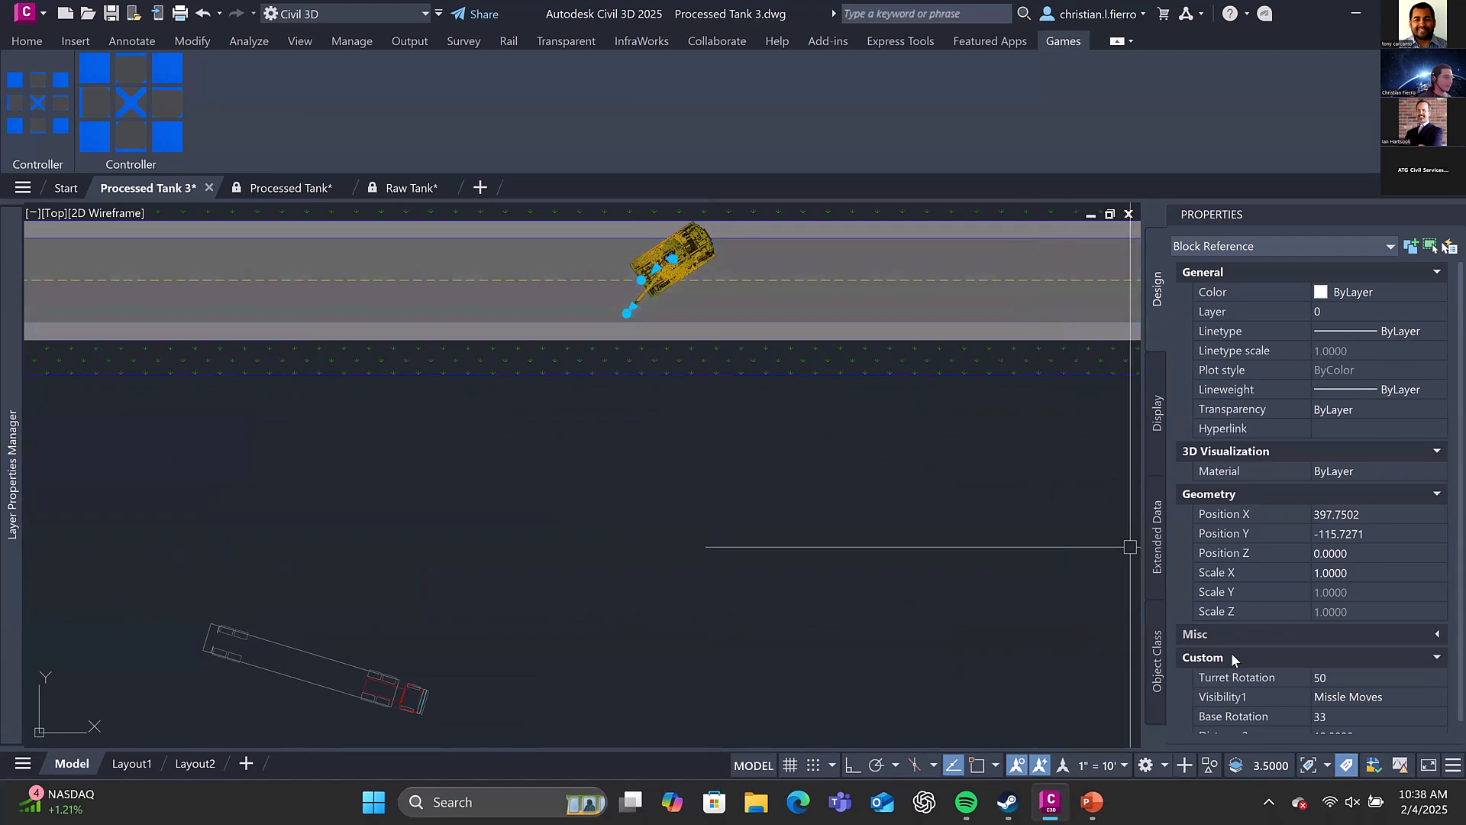
Move the missile out of the gun barrel by its grip, along the firing line and past the road's lower edge
{"action": "left_click", "coordinate": [633, 298]}
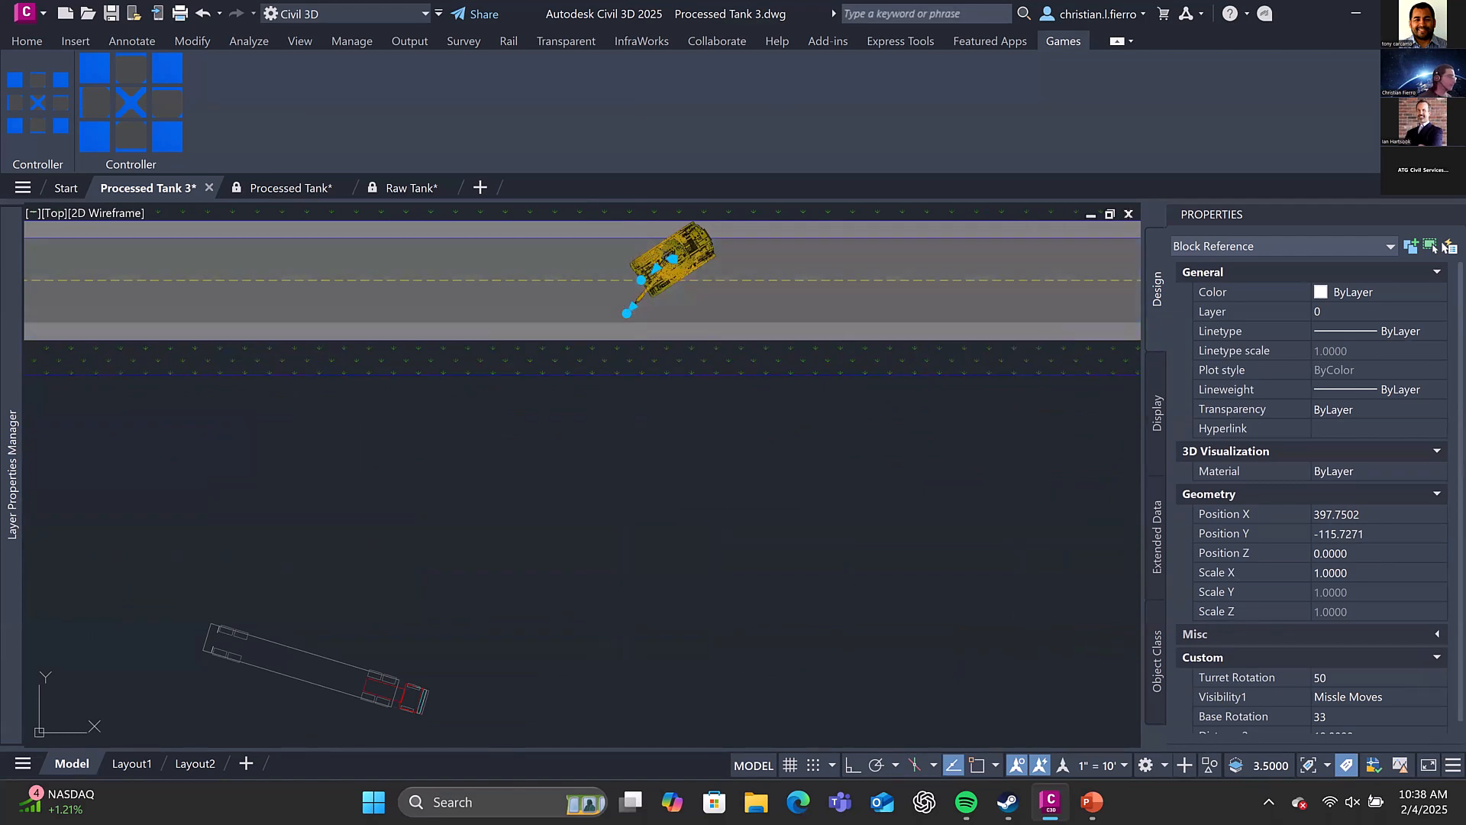
{"action": "scroll", "coordinate": [633, 298], "scroll_direction": "up", "scroll_amount": 1}
{"action": "left_click", "coordinate": [621, 333]}
{"action": "scroll", "coordinate": [604, 322], "scroll_direction": "up", "scroll_amount": 5}
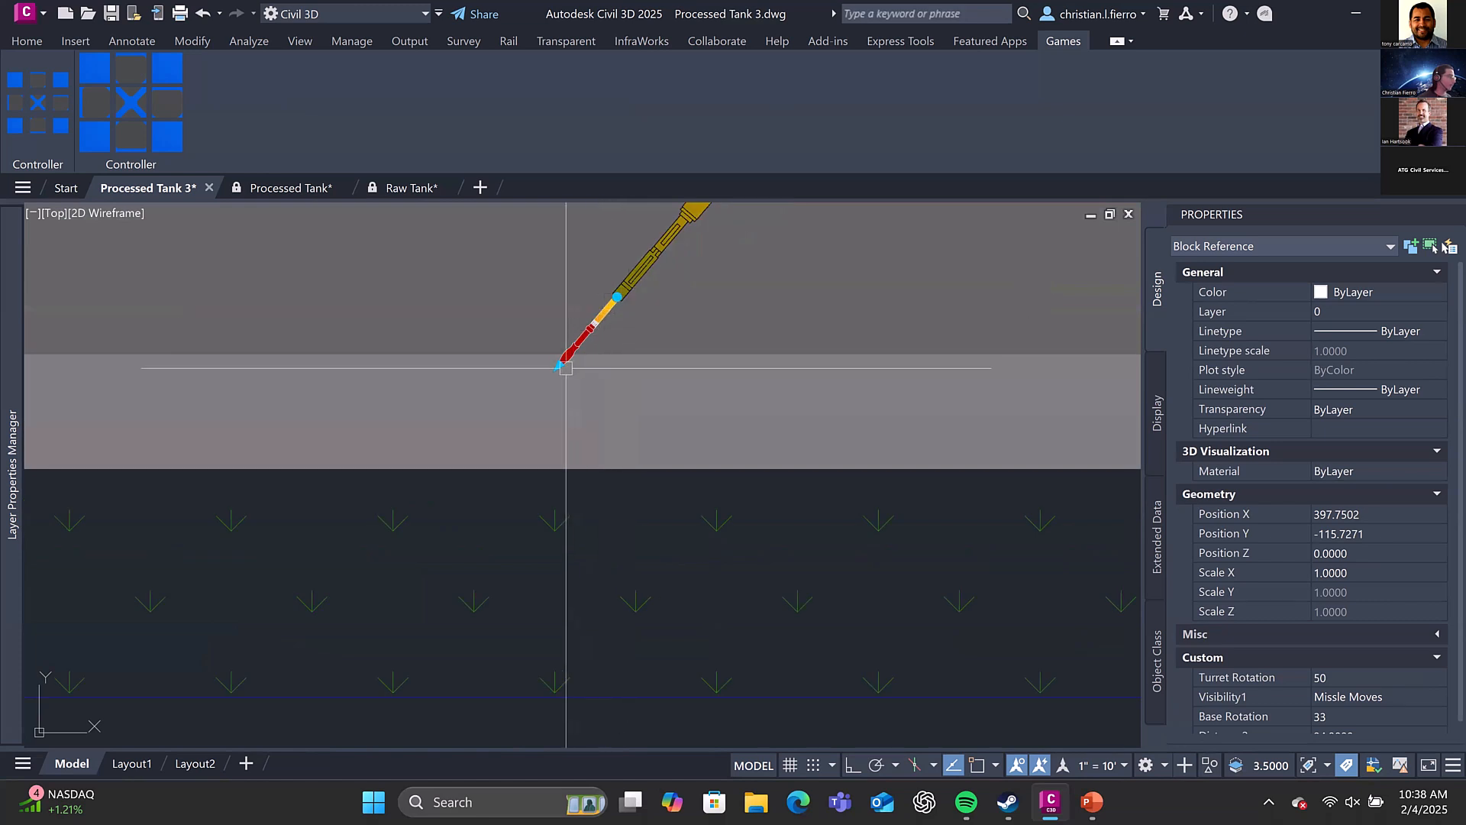
{"action": "left_click", "coordinate": [512, 409]}
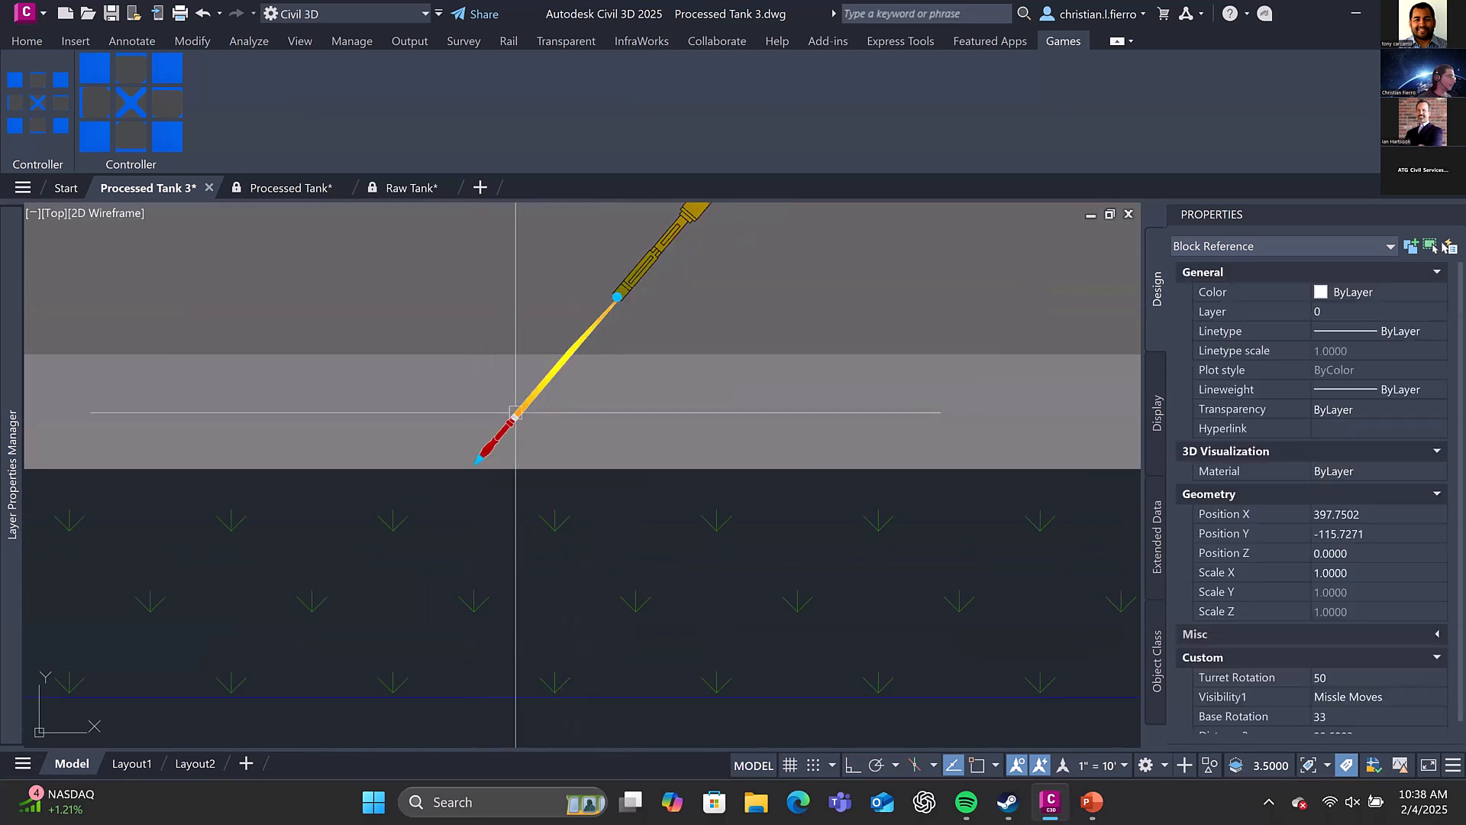
{"action": "scroll", "coordinate": [535, 374], "scroll_direction": "down", "scroll_amount": 2}
{"action": "left_click", "coordinate": [500, 429]}
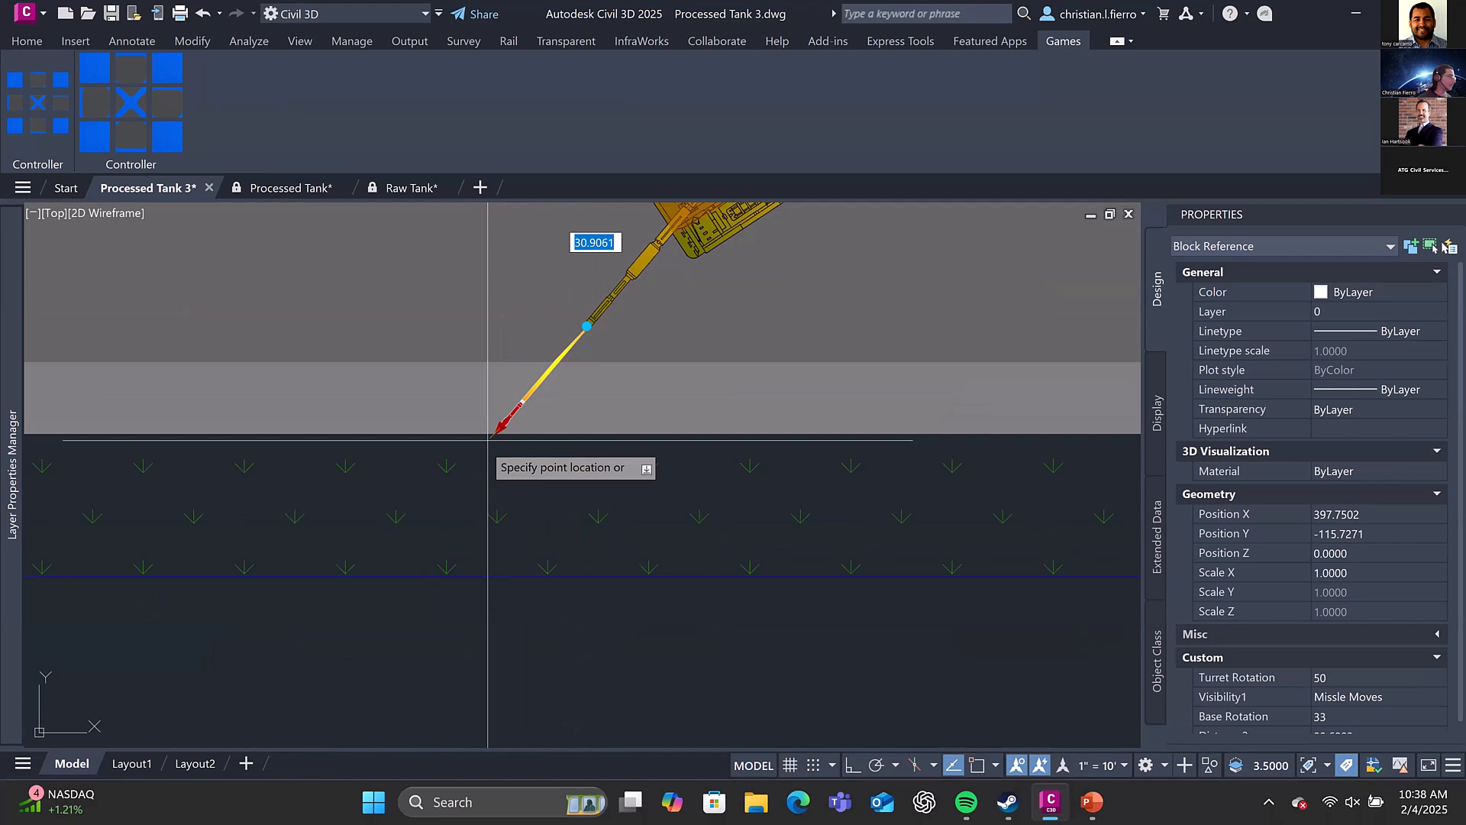
{"action": "scroll", "coordinate": [458, 483], "scroll_direction": "down", "scroll_amount": 5}
{"action": "middle_click_drag", "start_coordinate": [421, 533], "coordinate": [493, 434]}
{"action": "left_click", "coordinate": [481, 486]}
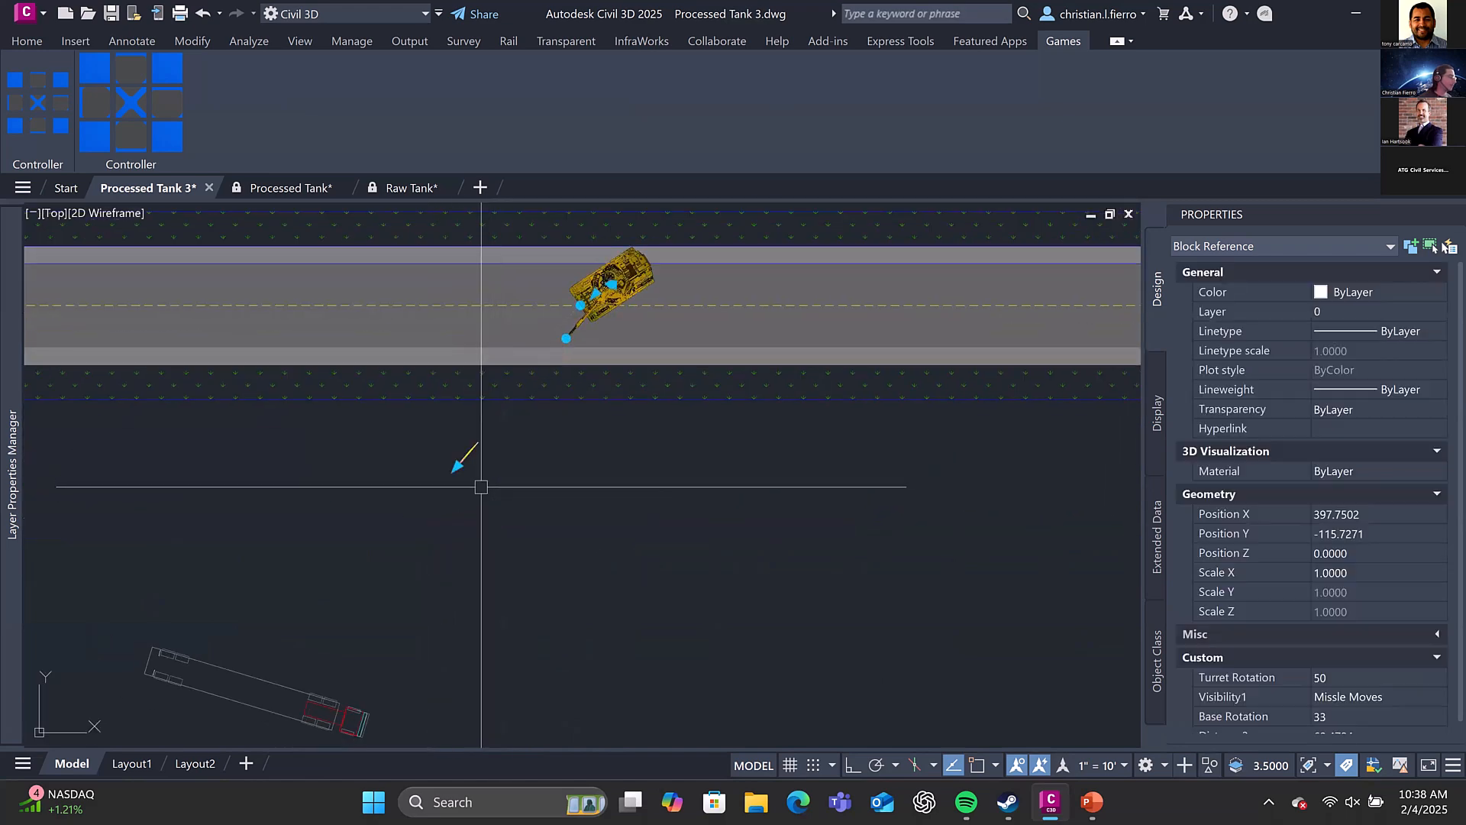
Move the missile farther along the firing line by its grip until it lies on the truck
{"action": "scroll", "coordinate": [562, 372], "scroll_direction": "up", "scroll_amount": 4}
{"action": "middle_click_drag", "start_coordinate": [589, 288], "coordinate": [588, 416]}
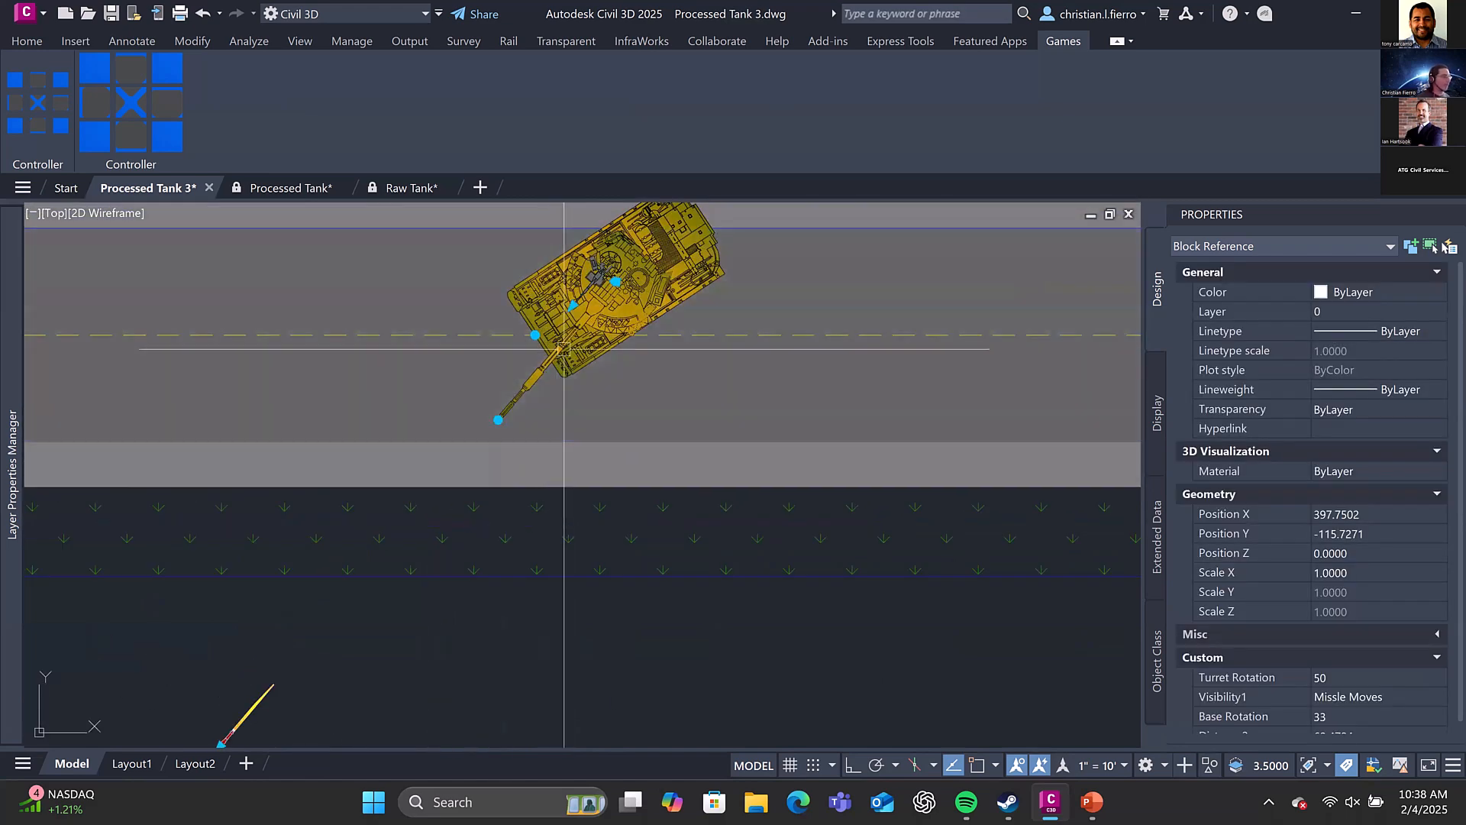
{"action": "scroll", "coordinate": [558, 349], "scroll_direction": "down", "scroll_amount": 2}
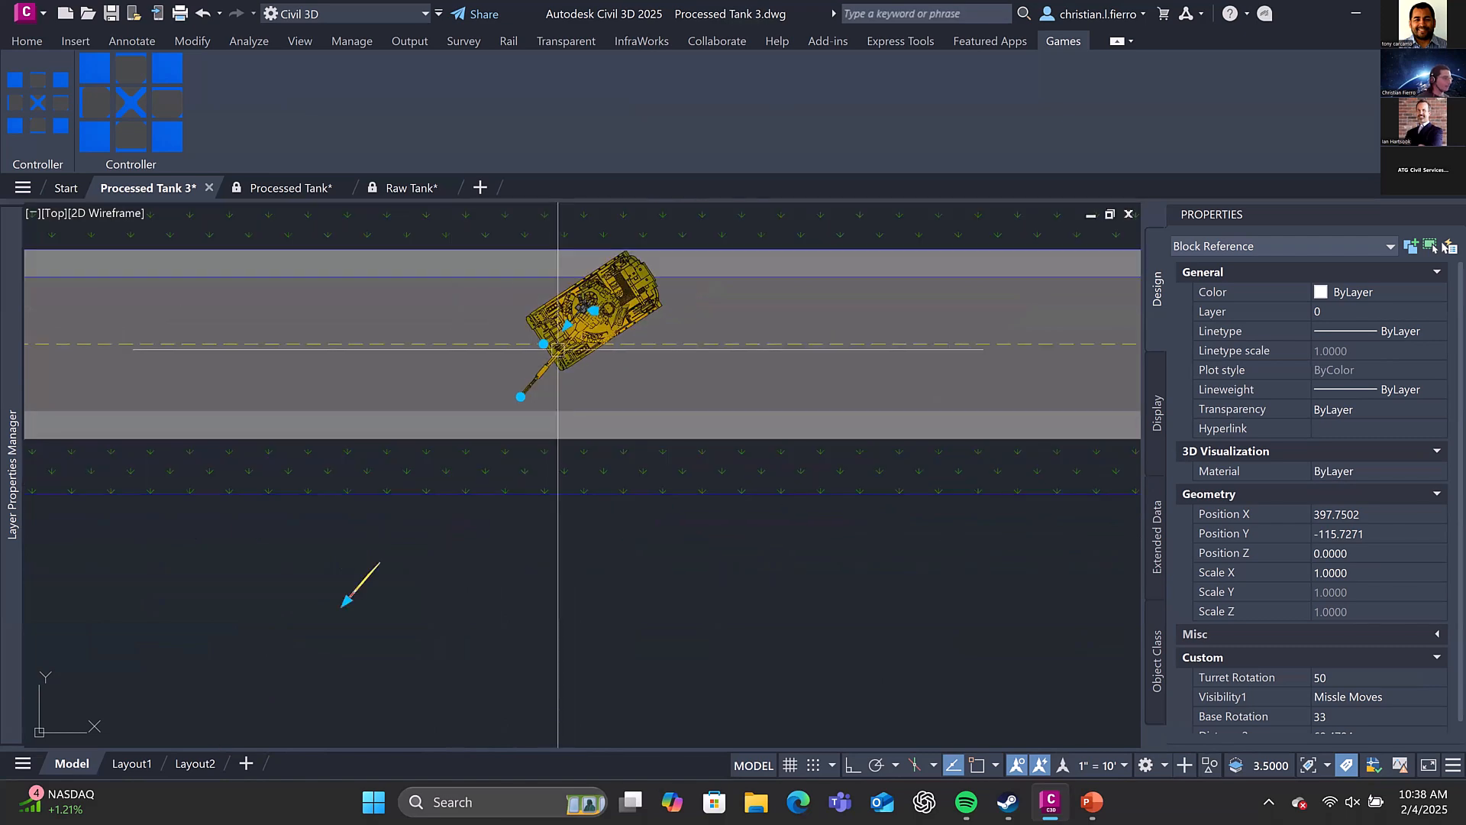
{"action": "middle_click_drag", "start_coordinate": [575, 341], "coordinate": [670, 289]}
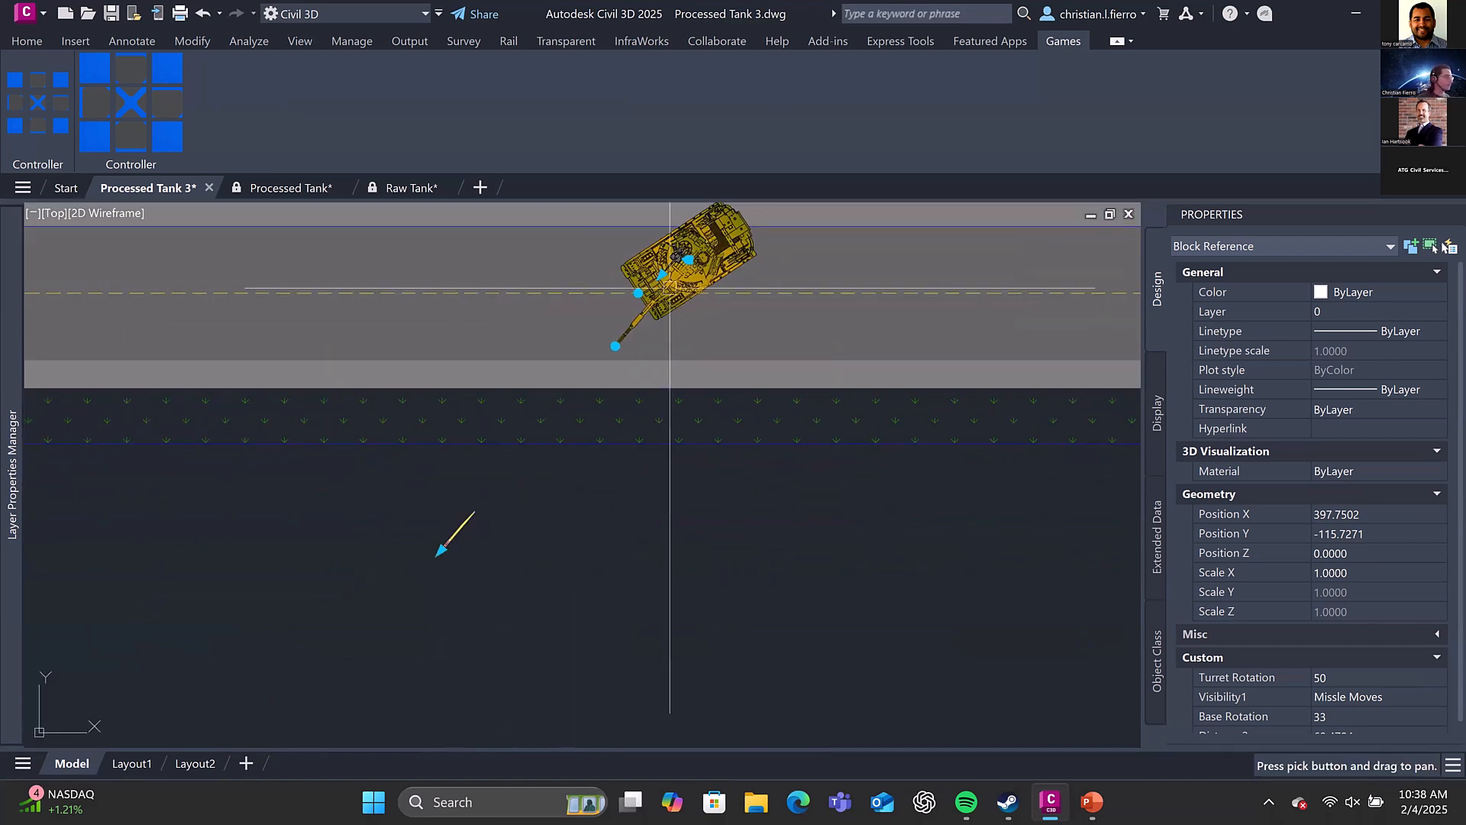
{"action": "middle_click_drag", "start_coordinate": [532, 422], "coordinate": [625, 331]}
{"action": "scroll", "coordinate": [626, 331], "scroll_direction": "down", "scroll_amount": 2}
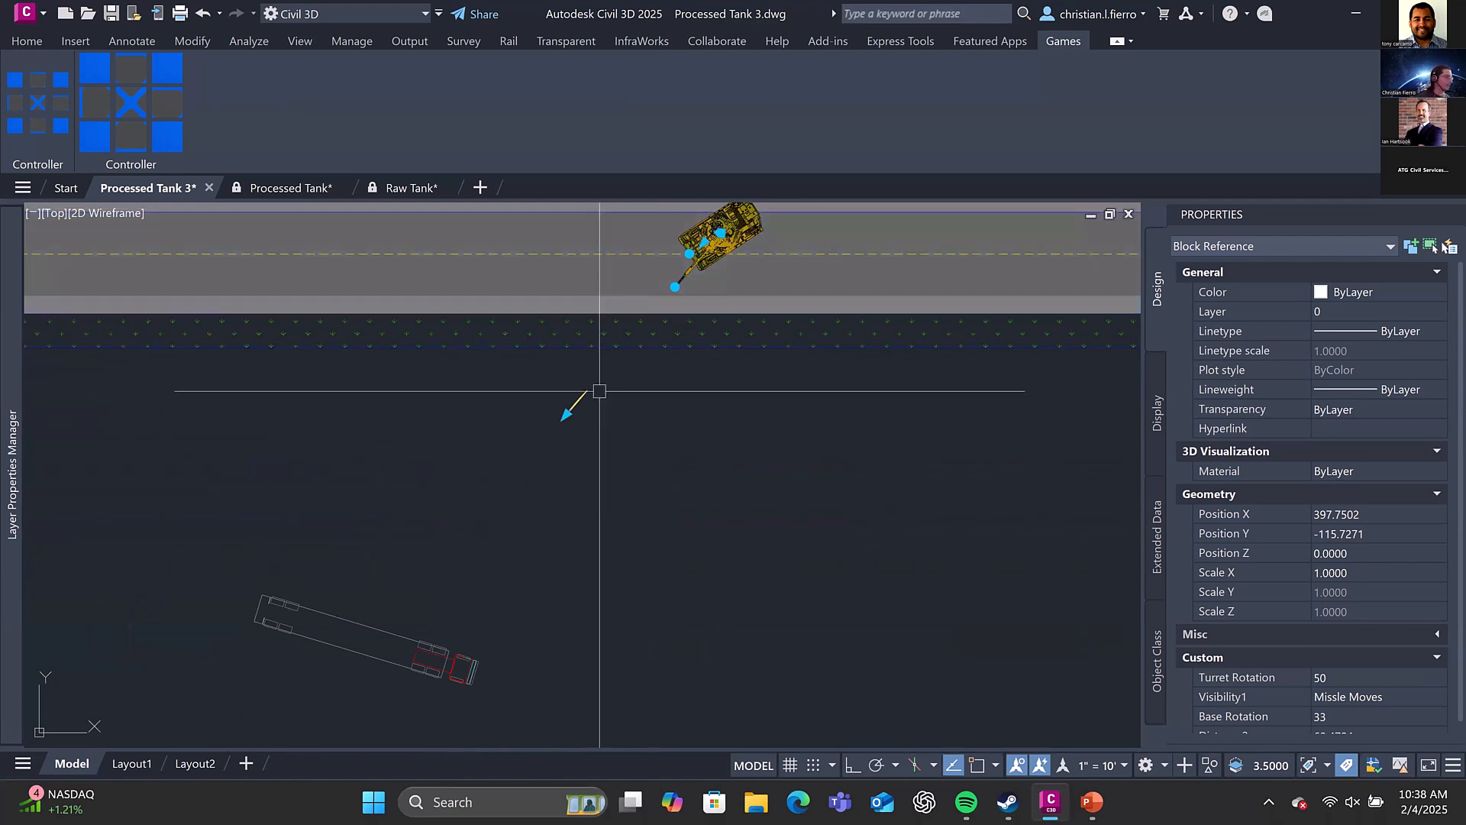
{"action": "middle_click_drag", "start_coordinate": [599, 391], "coordinate": [601, 382]}
{"action": "left_click", "coordinate": [569, 405]}
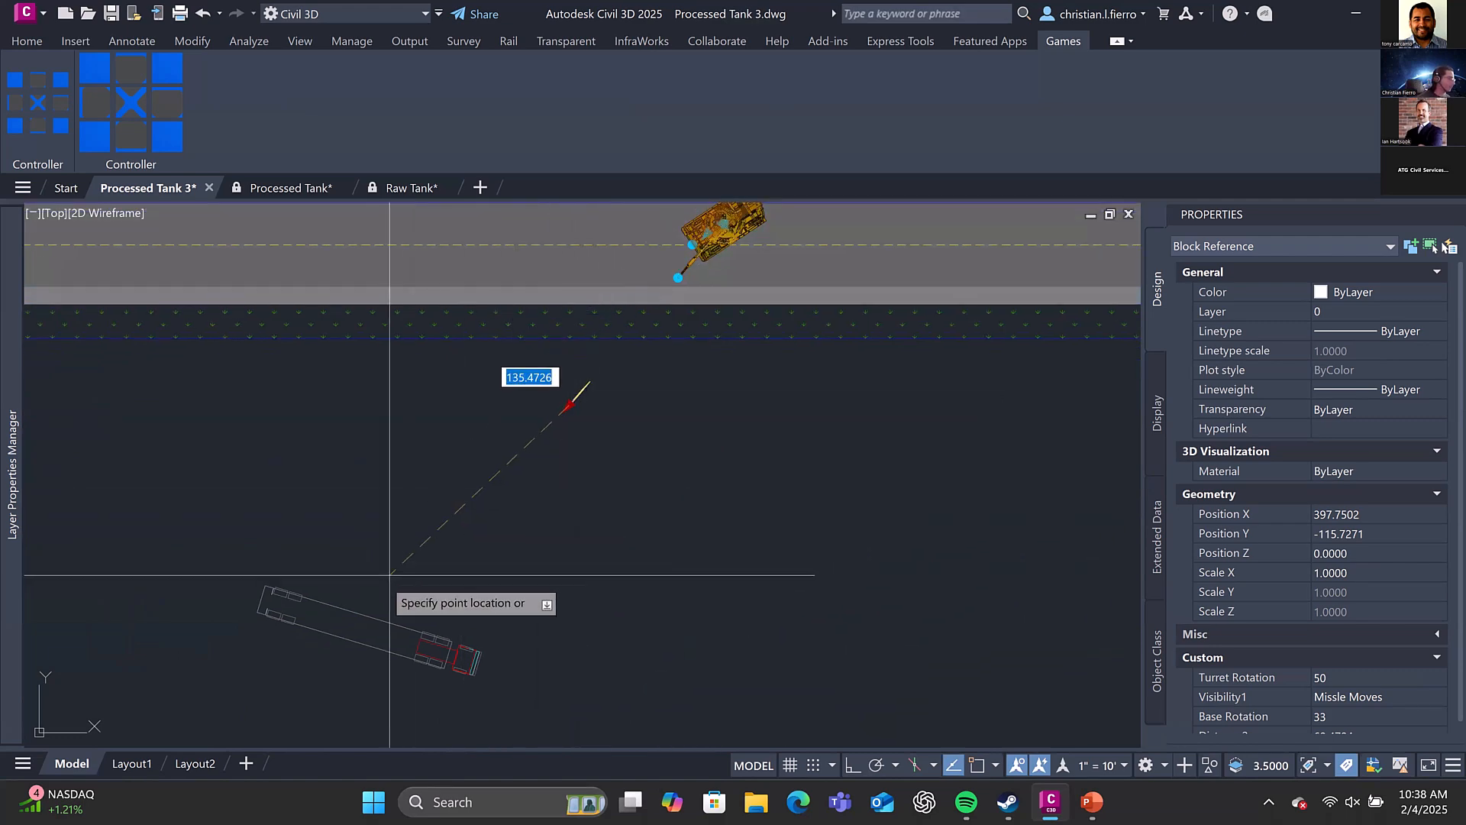
{"action": "left_click", "coordinate": [375, 618]}
{"action": "scroll", "coordinate": [417, 584], "scroll_direction": "up", "scroll_amount": 4}
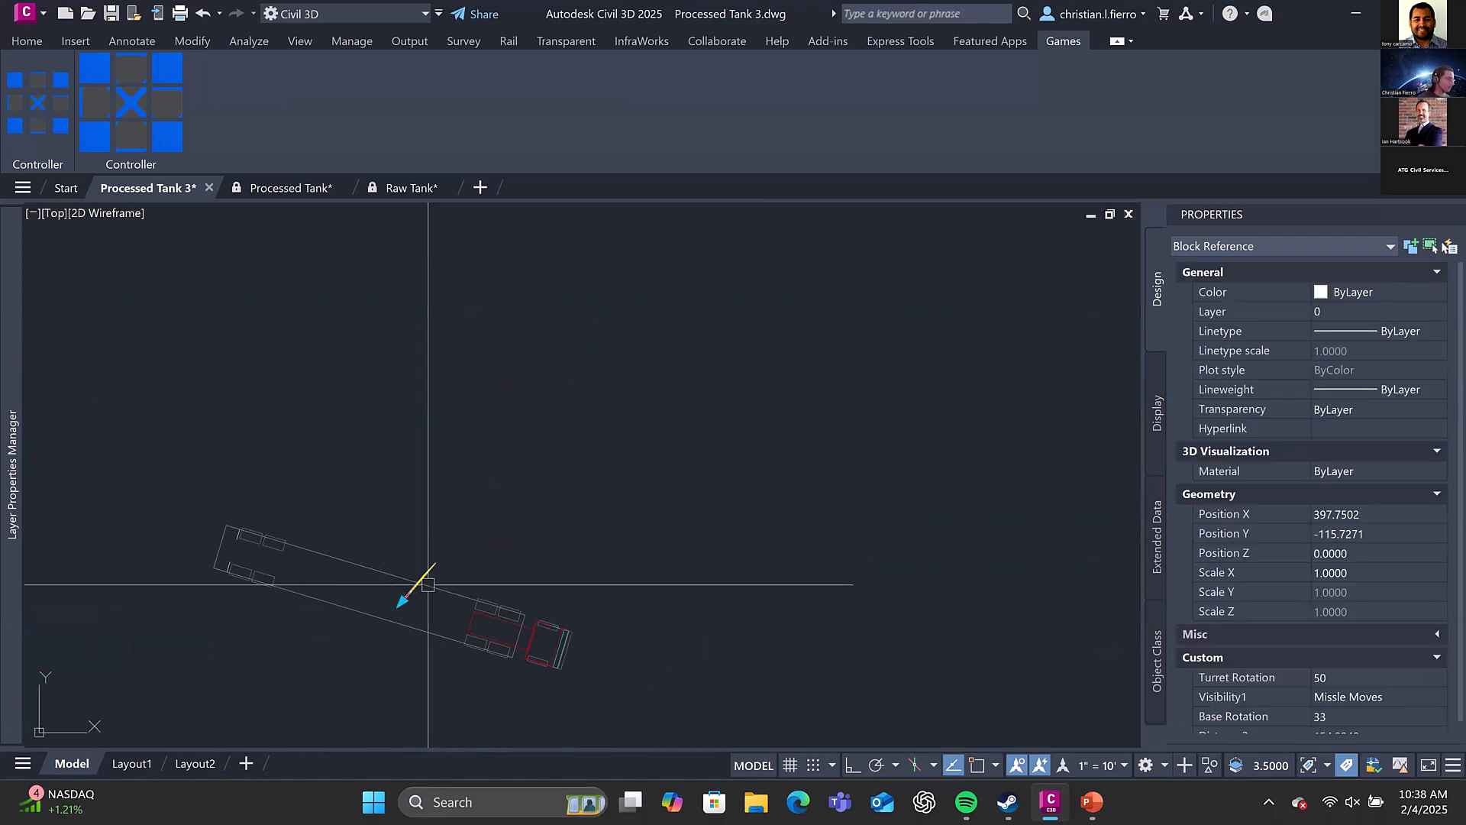
{"action": "scroll", "coordinate": [481, 574], "scroll_direction": "down", "scroll_amount": 2}
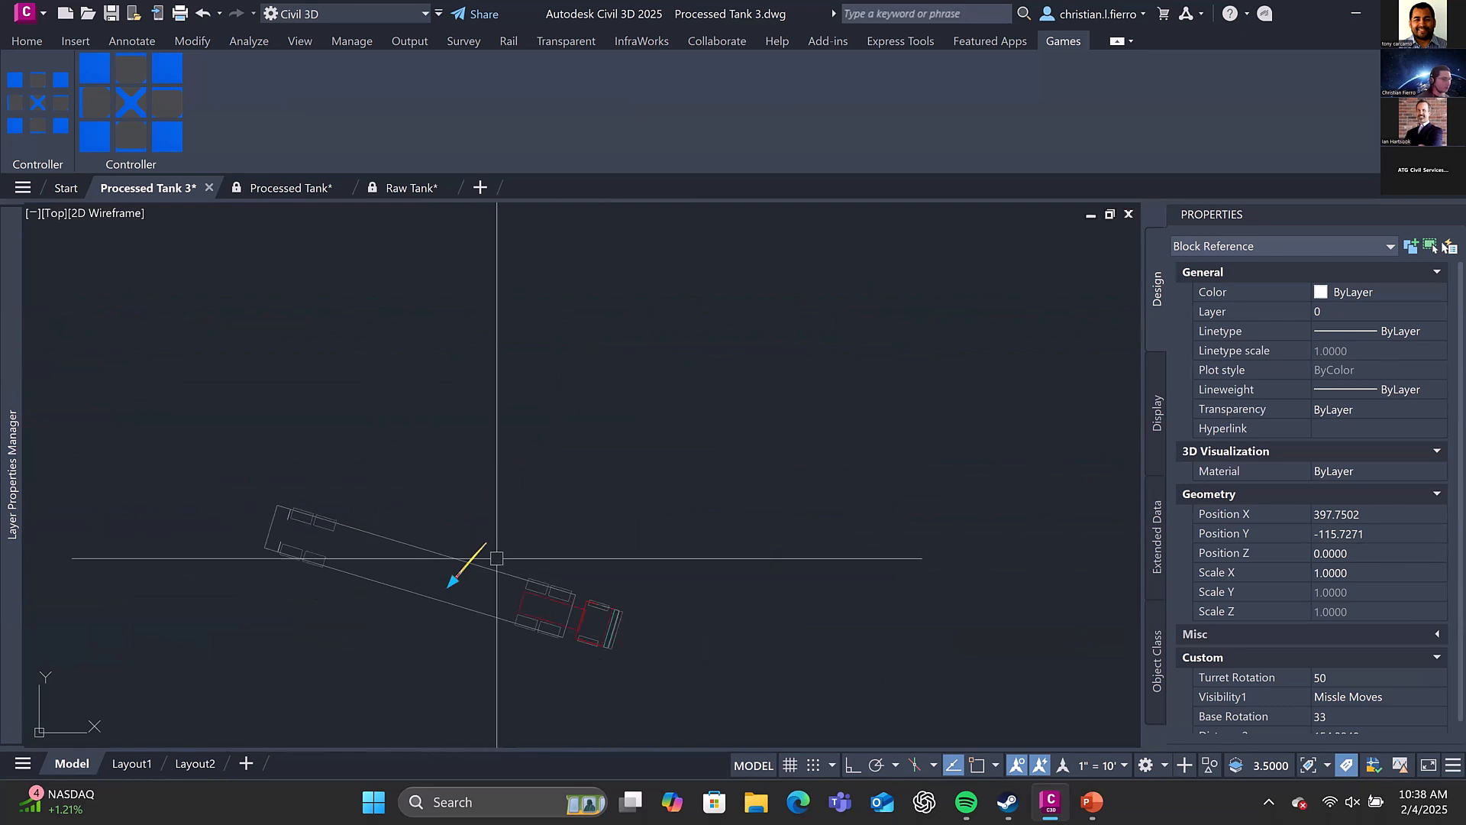
Set the tank block's Visibility1 state to Missle Explodes and shift the explosion to the middle of the truck's trailer
{"action": "left_click", "coordinate": [1420, 696]}
{"action": "left_click", "coordinate": [1402, 742]}
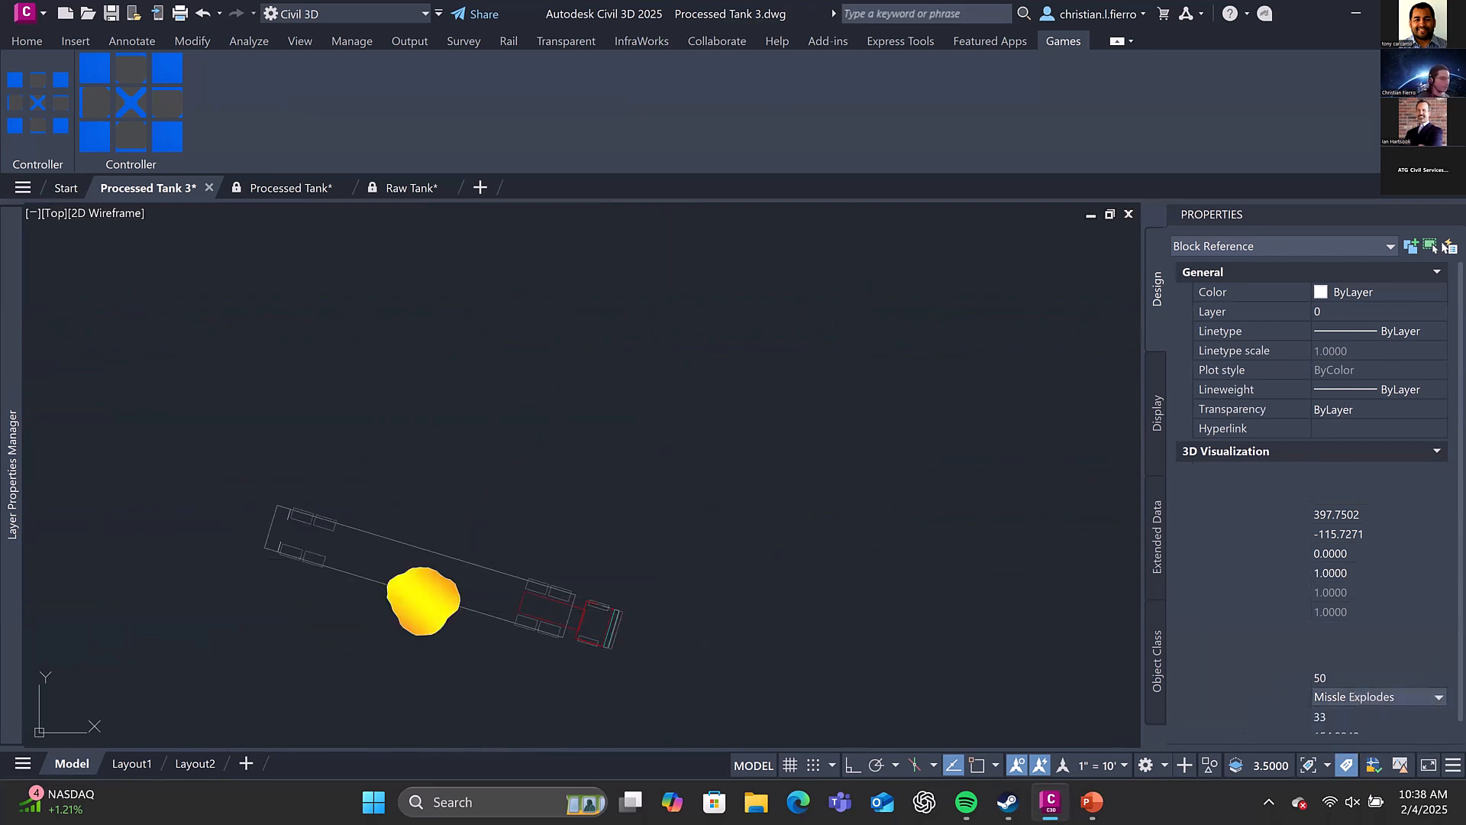
{"action": "left_click", "coordinate": [453, 581]}
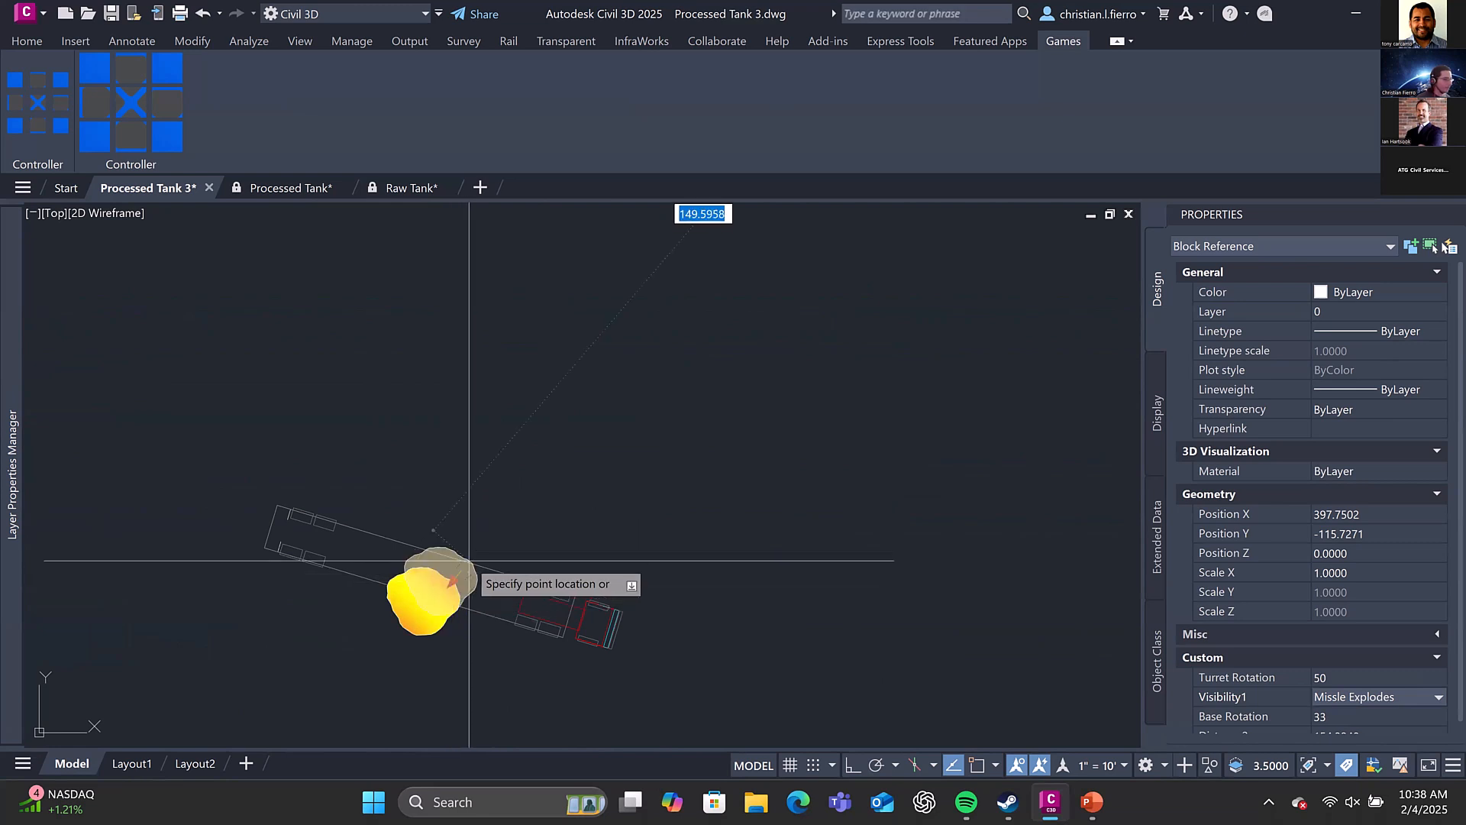
Bring the explosion back to the tank's gun barrel by its grip and set Visibility1 to Missle Moves
{"action": "left_click", "coordinate": [1389, 697]}
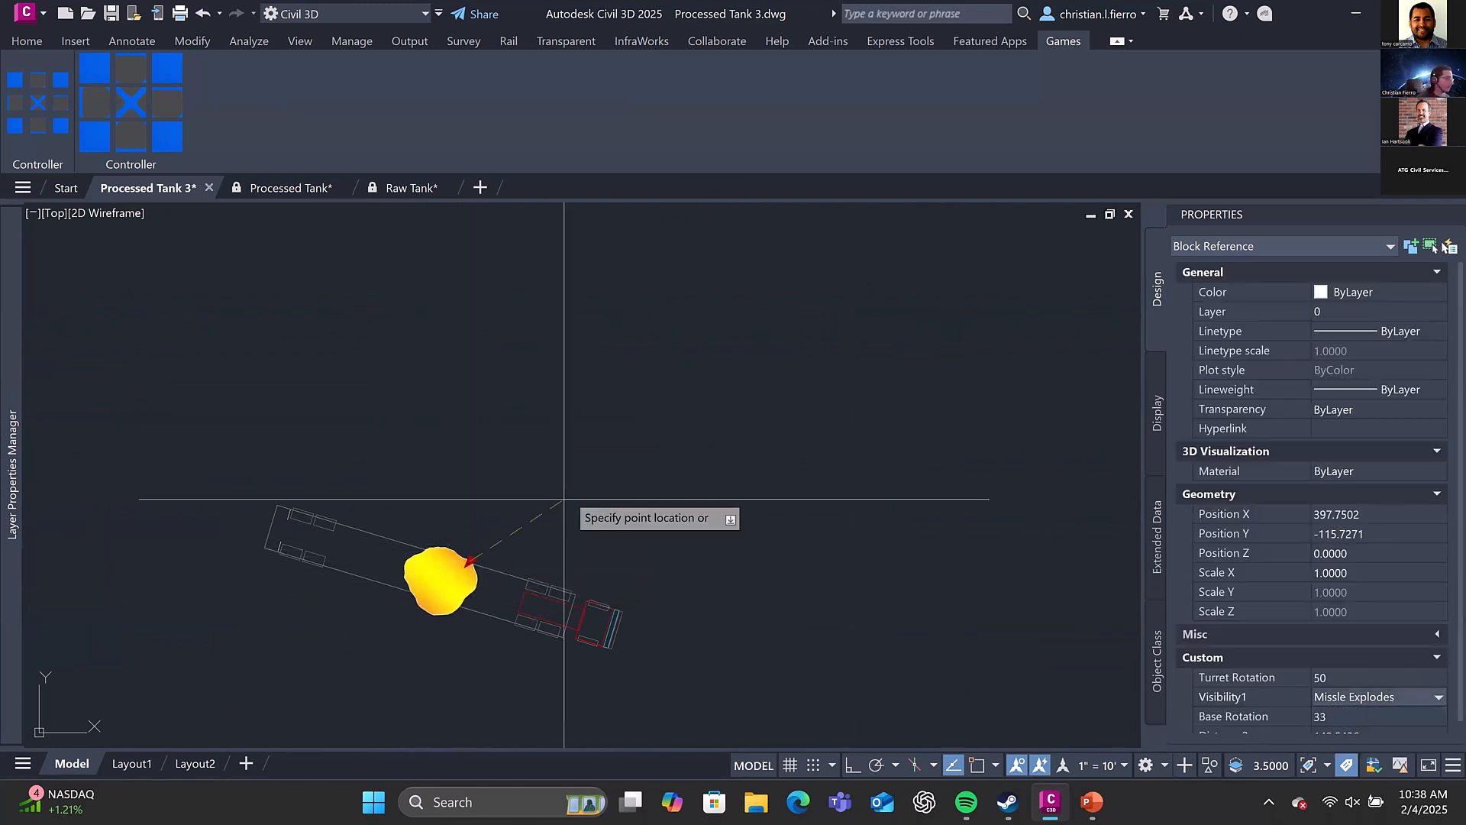
{"action": "scroll", "coordinate": [564, 496], "scroll_direction": "down", "scroll_amount": 4}
{"action": "scroll", "coordinate": [747, 318], "scroll_direction": "up", "scroll_amount": 5}
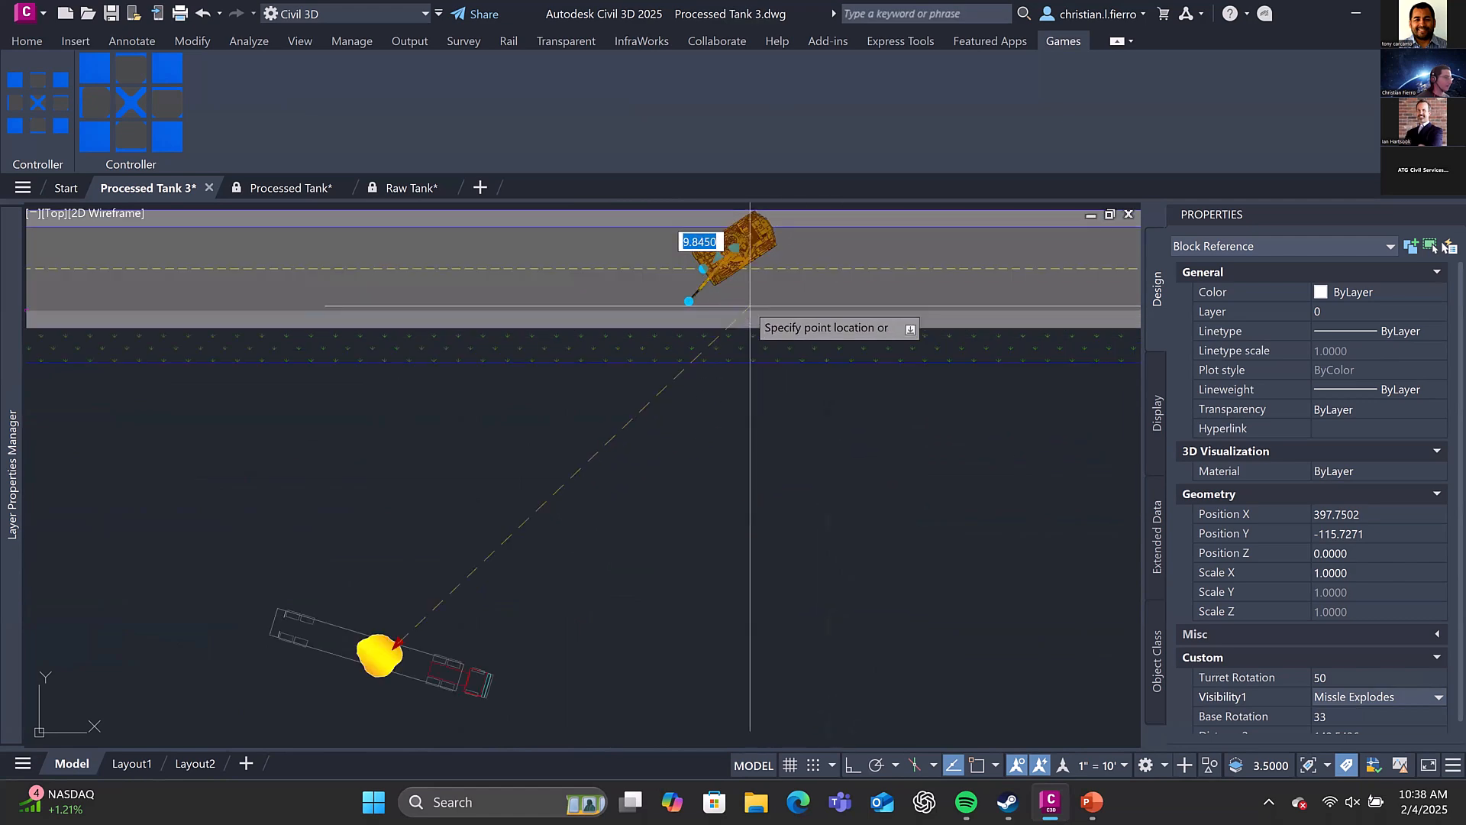
{"action": "left_click", "coordinate": [671, 277]}
{"action": "left_click", "coordinate": [1405, 697]}
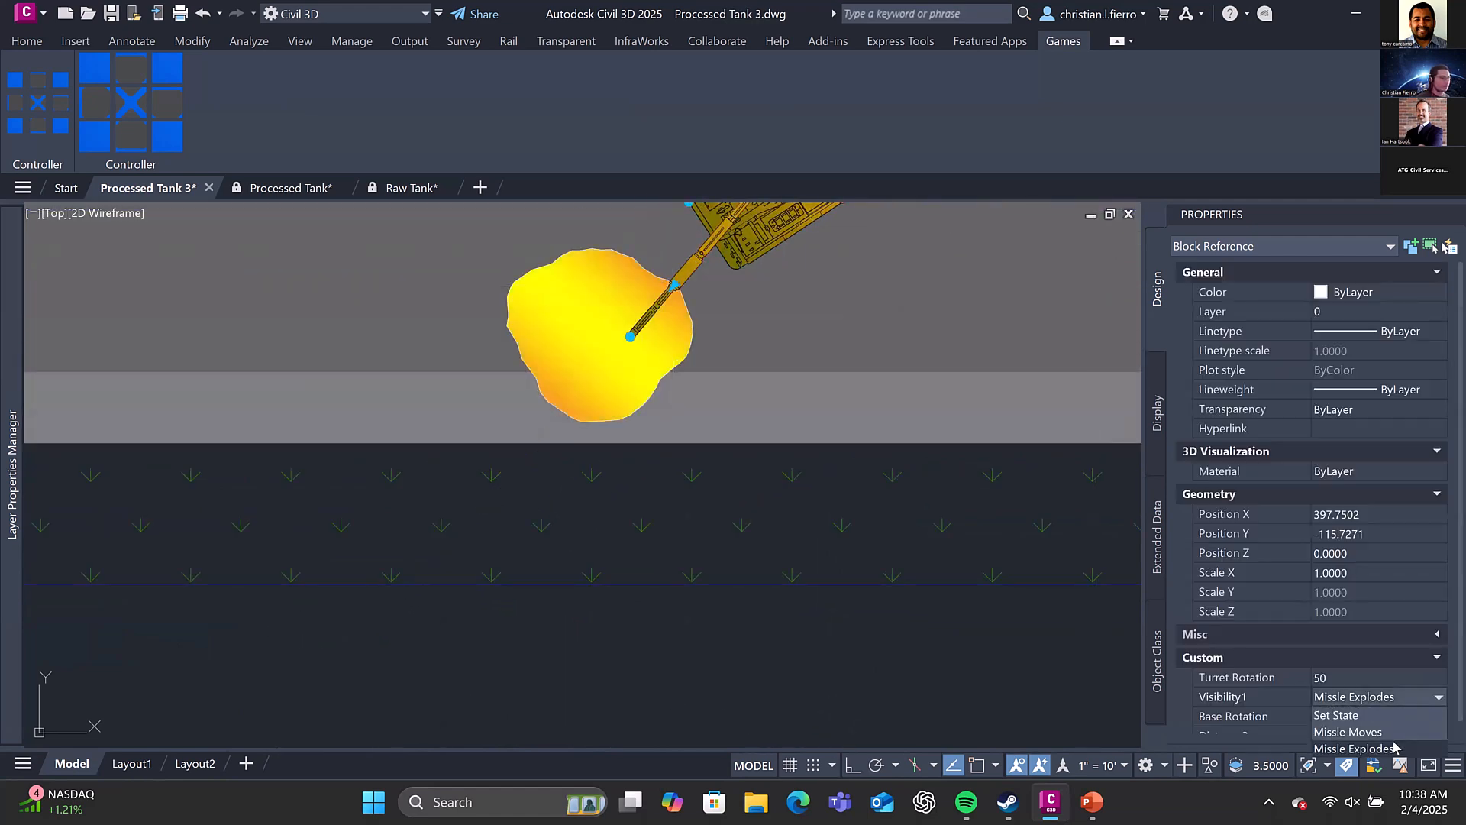
{"action": "left_click", "coordinate": [1358, 726]}
{"action": "mouse_move", "coordinate": [922, 412]}
{"action": "middle_mouse_down"}
{"action": "mouse_move", "coordinate": [822, 511]}
{"action": "mouse_move", "coordinate": [760, 641]}
{"action": "middle_mouse_up"}
{"action": "key", "text": "Escape"}
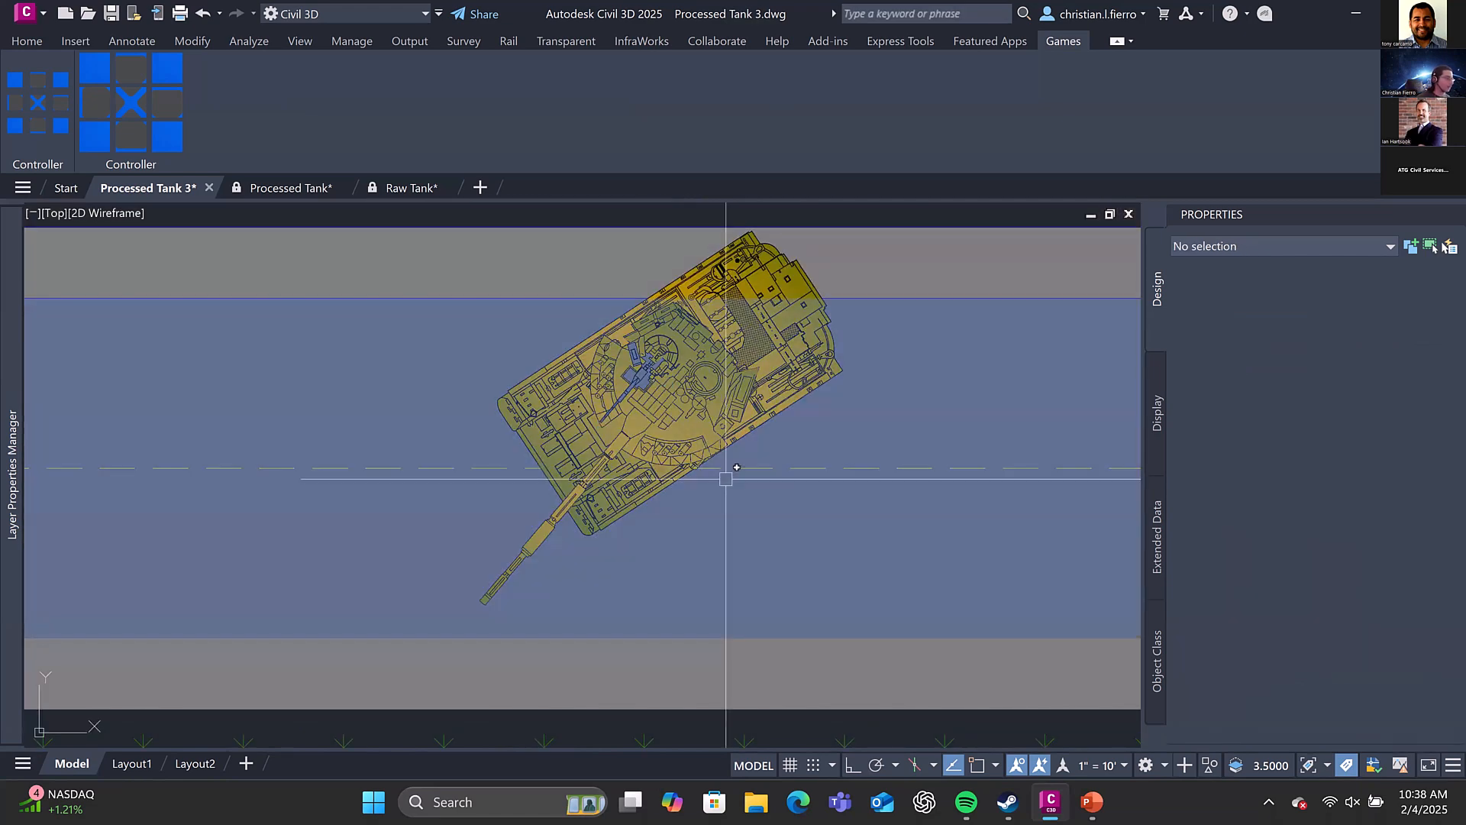
Reselect the tank and stretch the turret machine gun's dotted line of fire by its grip as far as the truck
{"action": "left_click", "coordinate": [631, 420]}
{"action": "left_click", "coordinate": [601, 421]}
{"action": "scroll", "coordinate": [763, 259], "scroll_direction": "down", "scroll_amount": 4}
{"action": "left_click", "coordinate": [529, 515]}
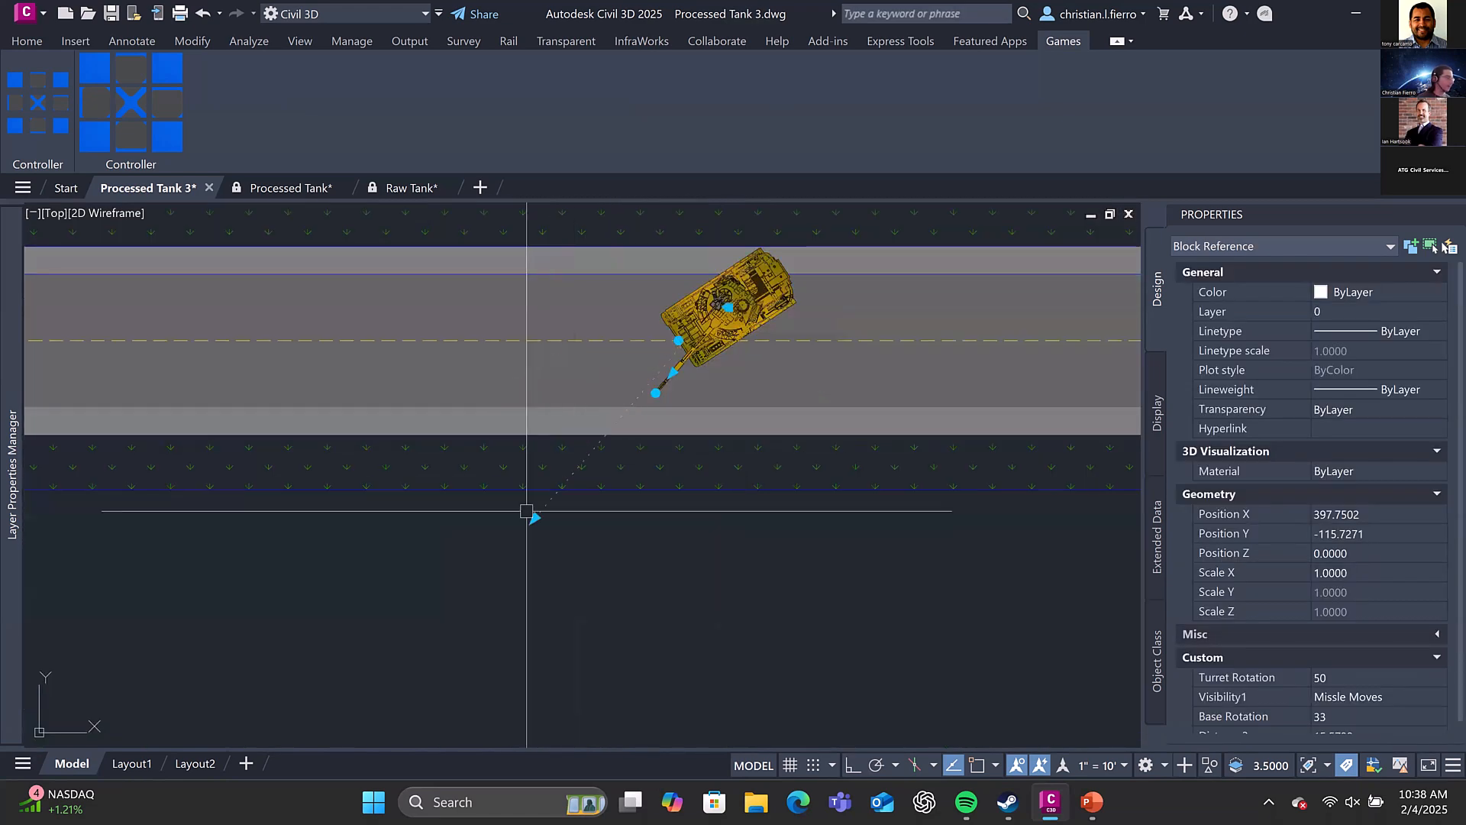
{"action": "scroll", "coordinate": [642, 373], "scroll_direction": "up", "scroll_amount": 2}
{"action": "scroll", "coordinate": [642, 373], "scroll_direction": "up", "scroll_amount": 2}
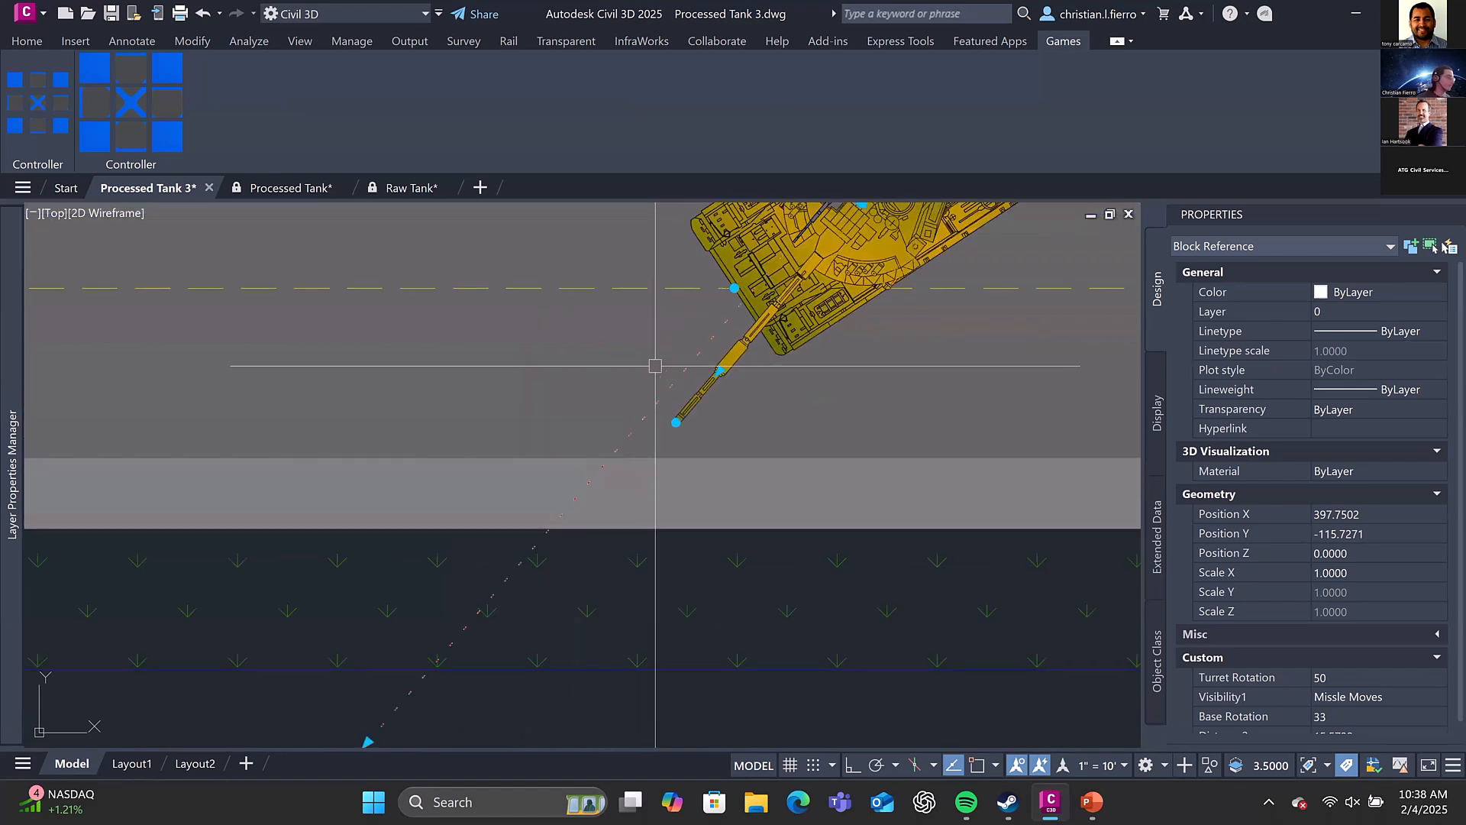
{"action": "mouse_move", "coordinate": [794, 321]}
{"action": "middle_mouse_down"}
{"action": "mouse_move", "coordinate": [681, 410]}
{"action": "mouse_move", "coordinate": [673, 463]}
{"action": "middle_mouse_up"}
{"action": "scroll", "coordinate": [729, 357], "scroll_direction": "up", "scroll_amount": 2}
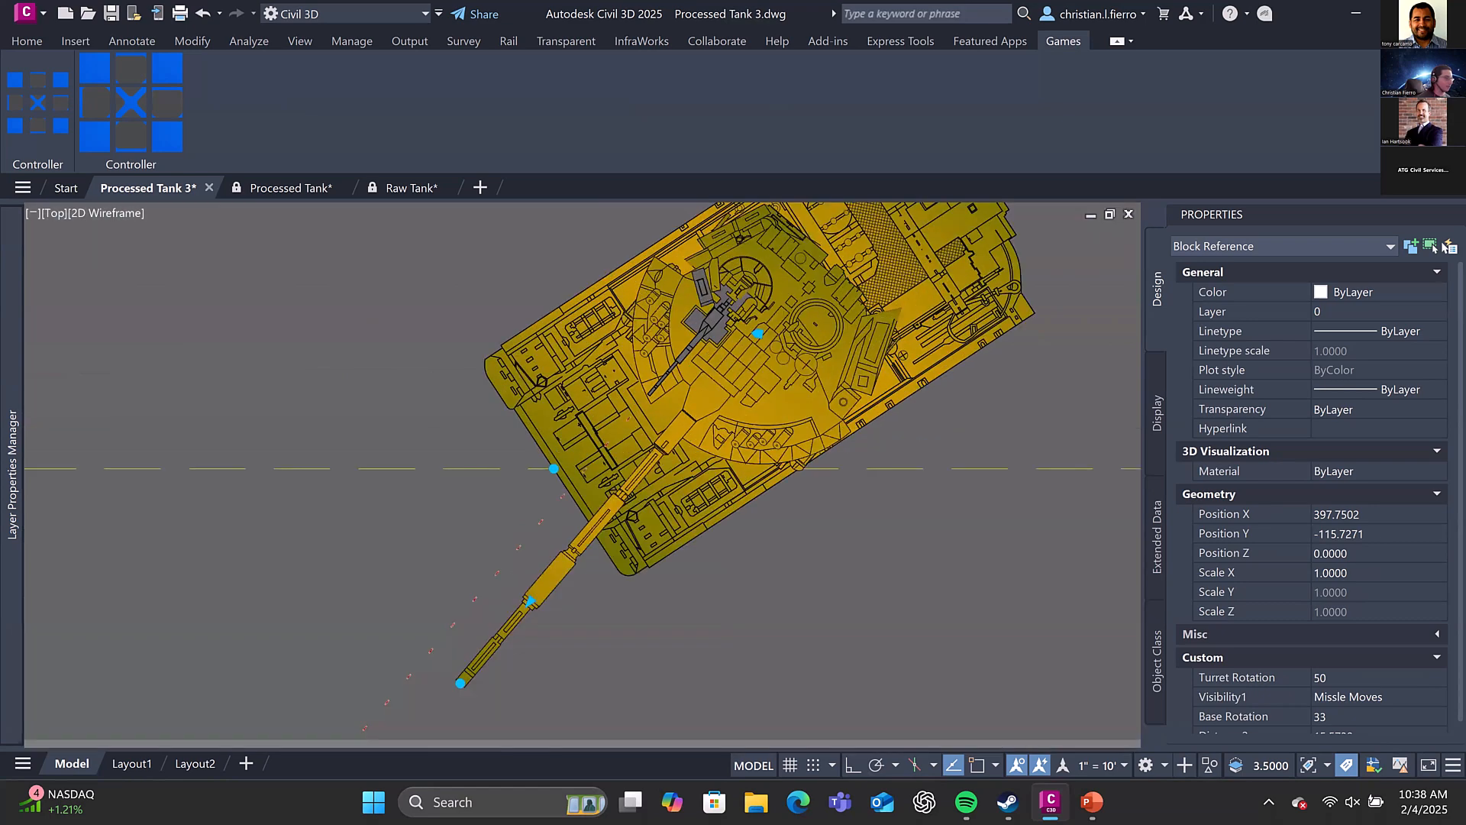
{"action": "scroll", "coordinate": [759, 332], "scroll_direction": "down", "scroll_amount": 7}
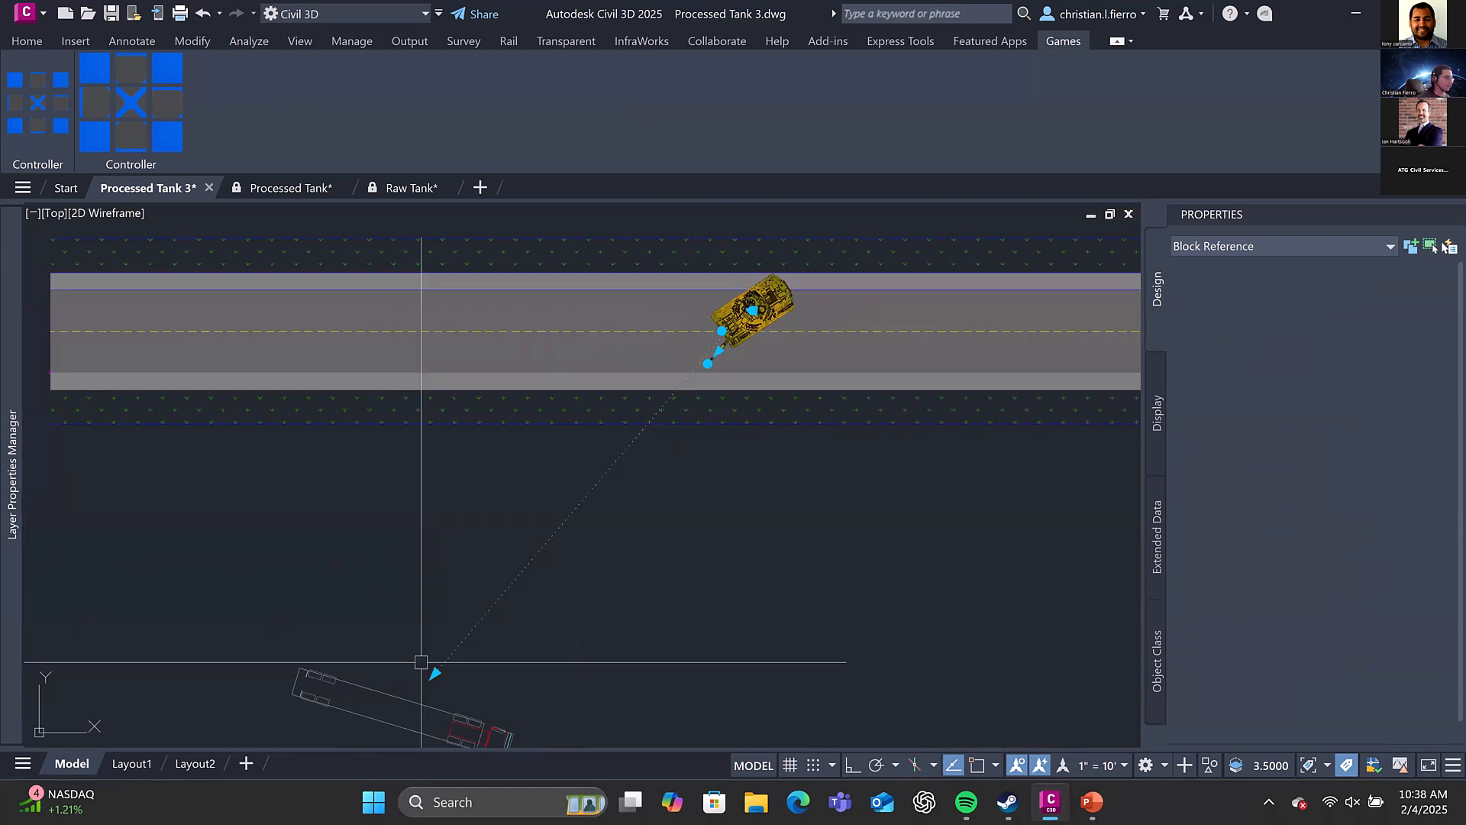
{"action": "scroll", "coordinate": [814, 305], "scroll_direction": "up", "scroll_amount": 2}
{"action": "scroll", "coordinate": [695, 325], "scroll_direction": "down", "scroll_amount": 4}
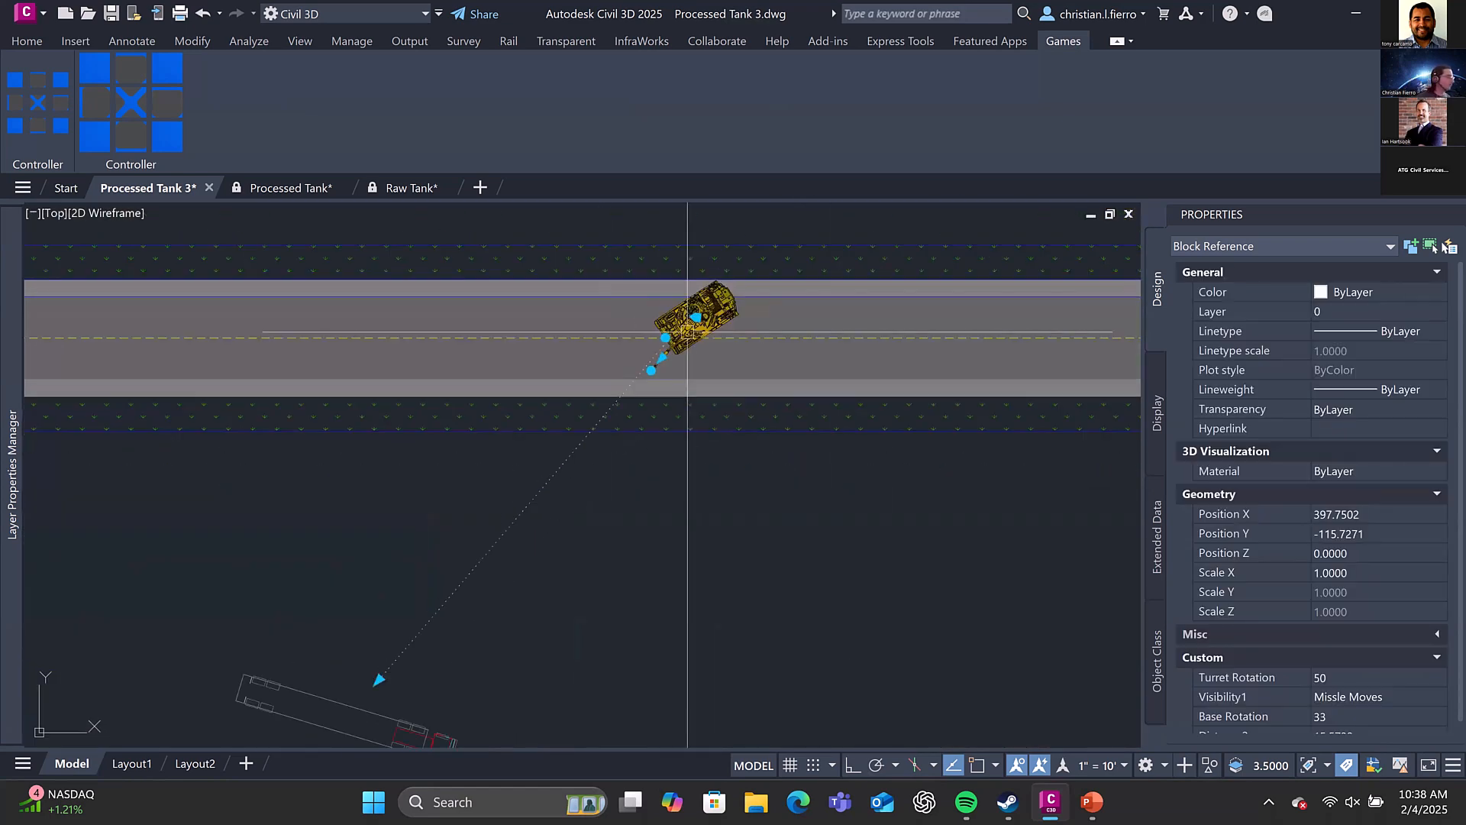
Deselect the tank and examine it on the road plan together with its line of fire to the truck
{"action": "key", "text": "Escape"}
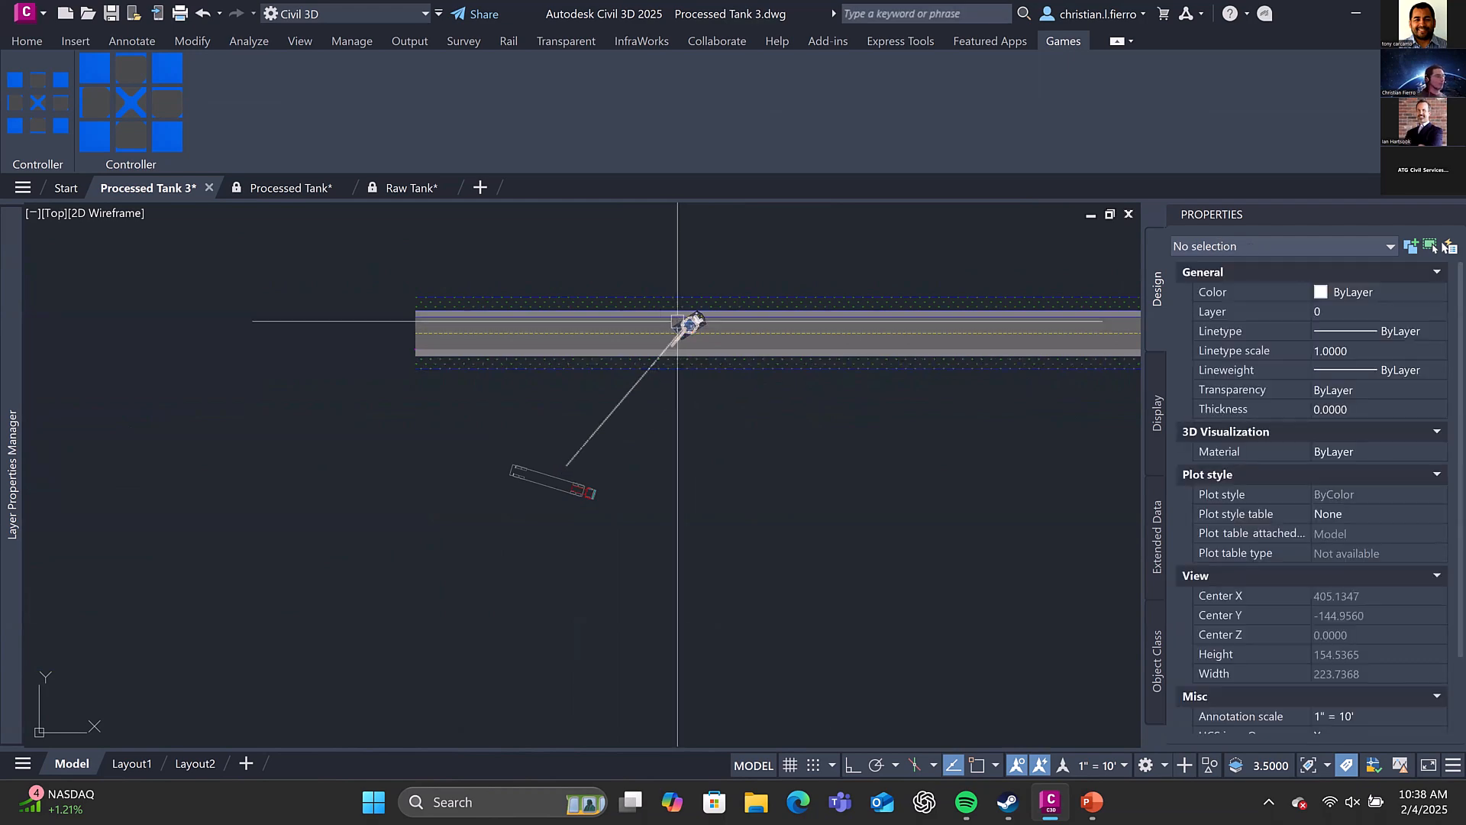
{"action": "scroll", "coordinate": [690, 320], "scroll_direction": "up", "scroll_amount": 2}
{"action": "mouse_move", "coordinate": [729, 302]}
{"action": "middle_mouse_down"}
{"action": "mouse_move", "coordinate": [608, 524]}
{"action": "mouse_move", "coordinate": [615, 457]}
{"action": "middle_mouse_up"}
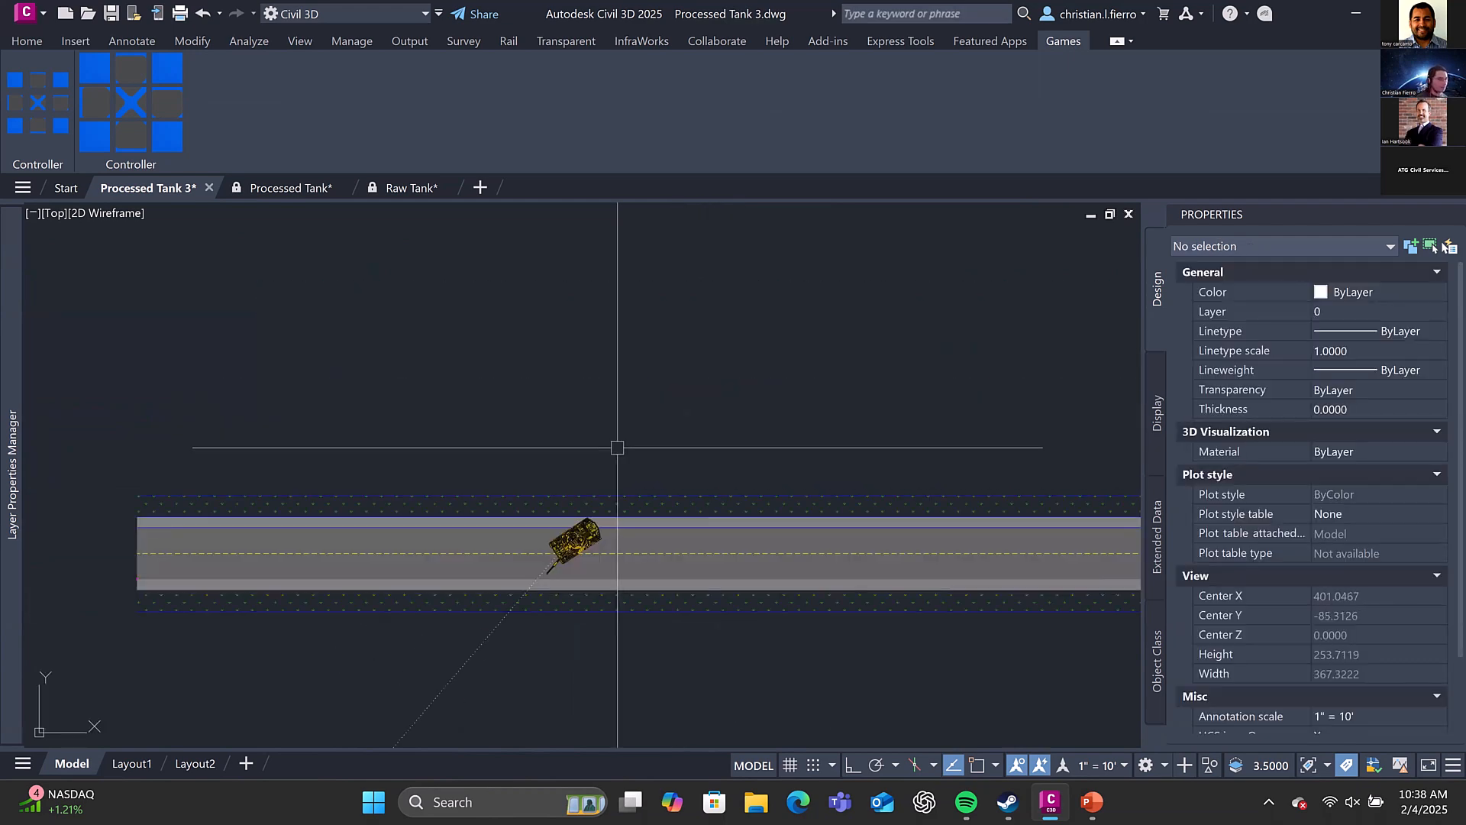
{"action": "scroll", "coordinate": [554, 458], "scroll_direction": "down", "scroll_amount": 3}
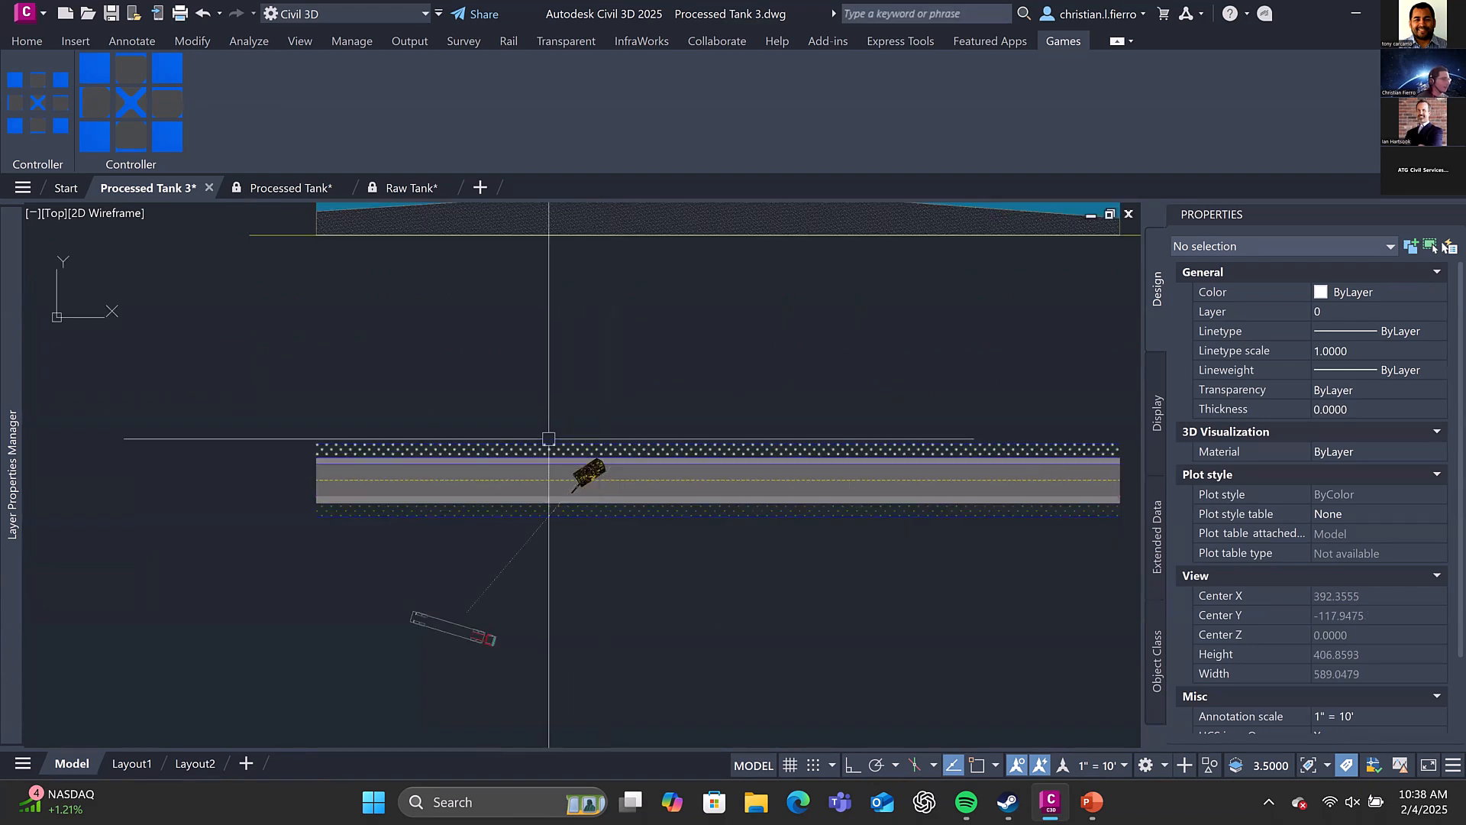
{"action": "scroll", "coordinate": [589, 481], "scroll_direction": "up", "scroll_amount": 5}
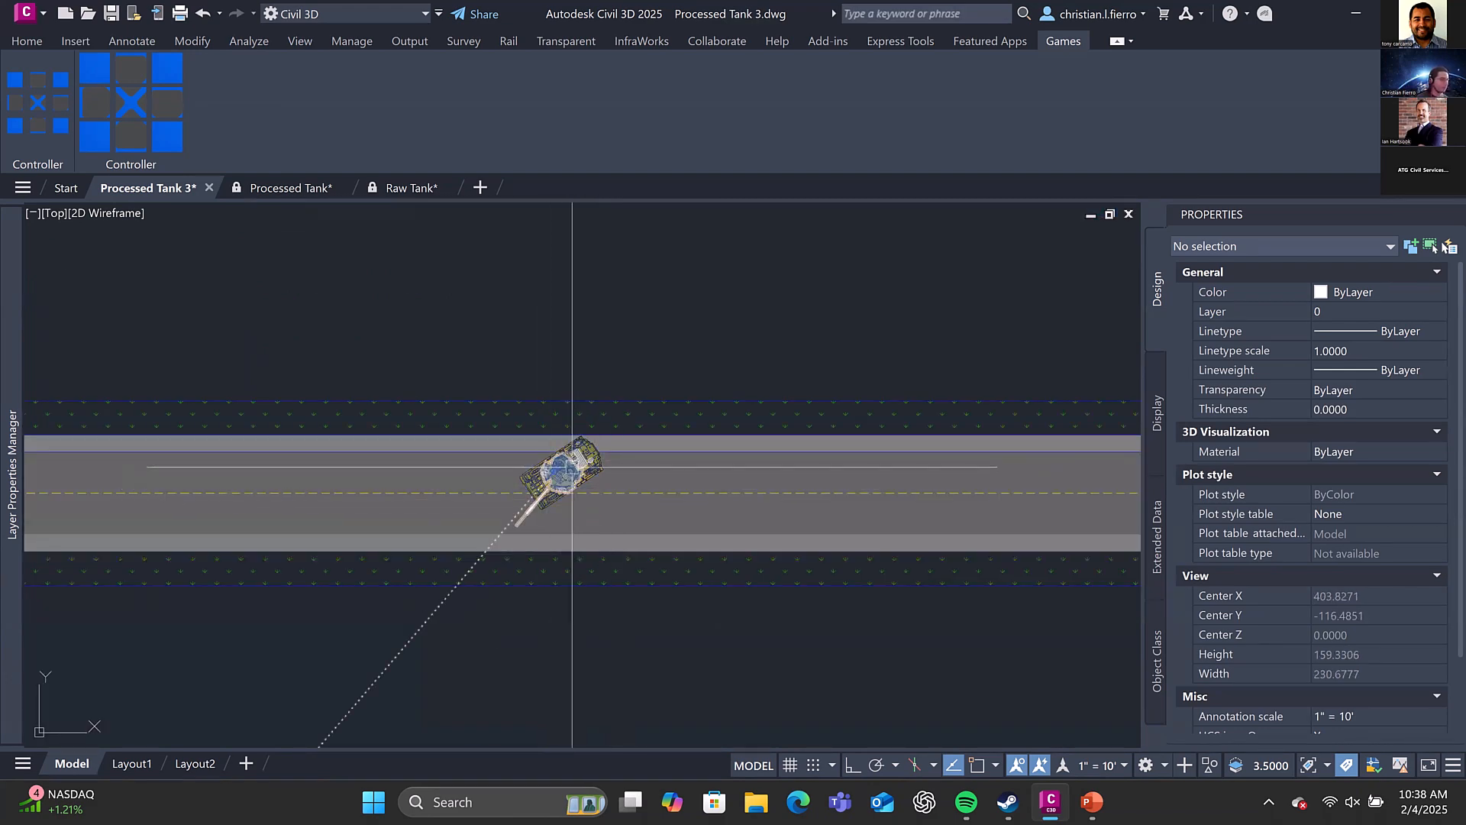
{"action": "mouse_move", "coordinate": [572, 465]}
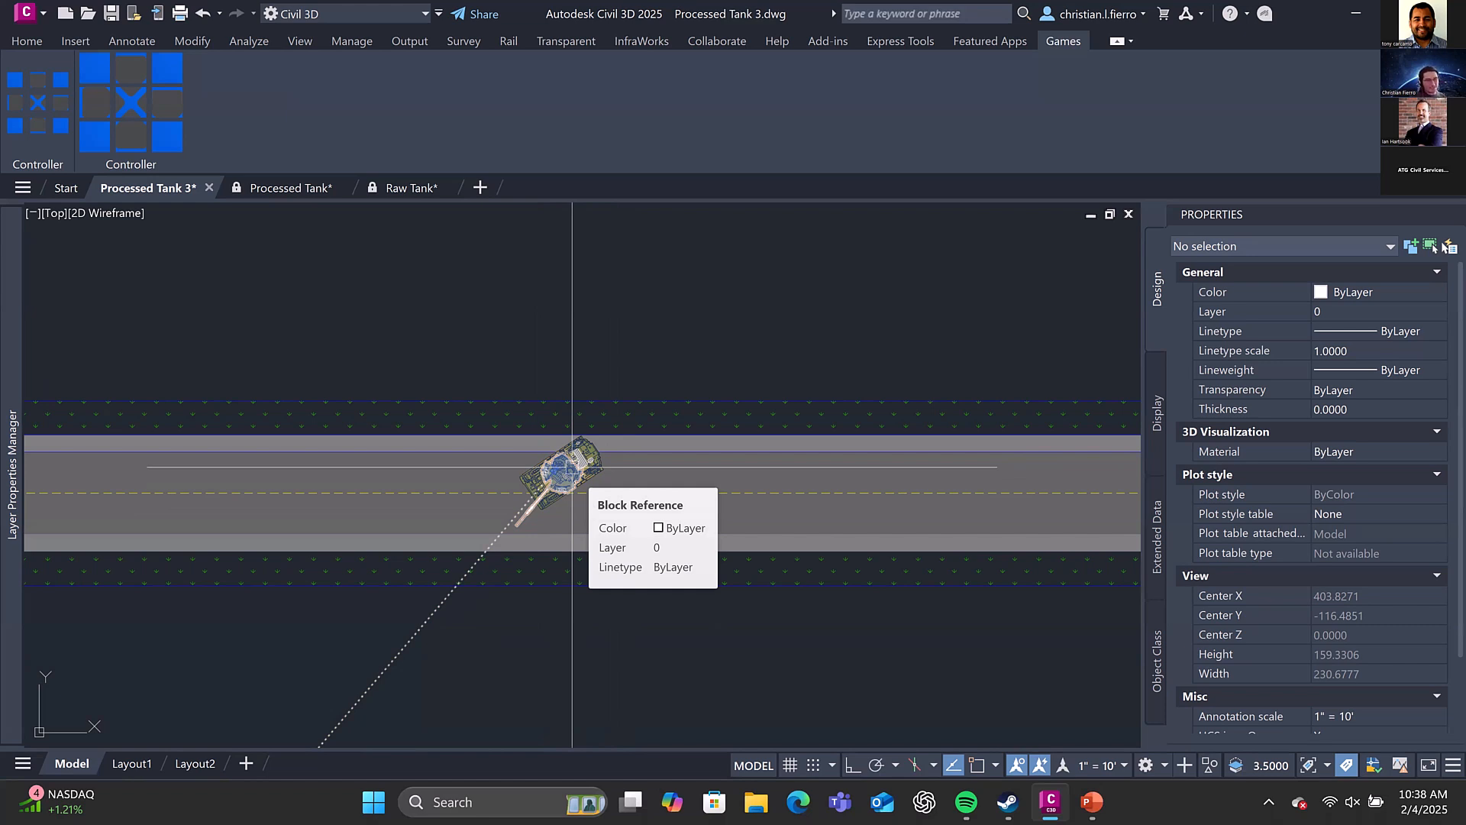
{"action": "mouse_move", "coordinate": [3, 309]}
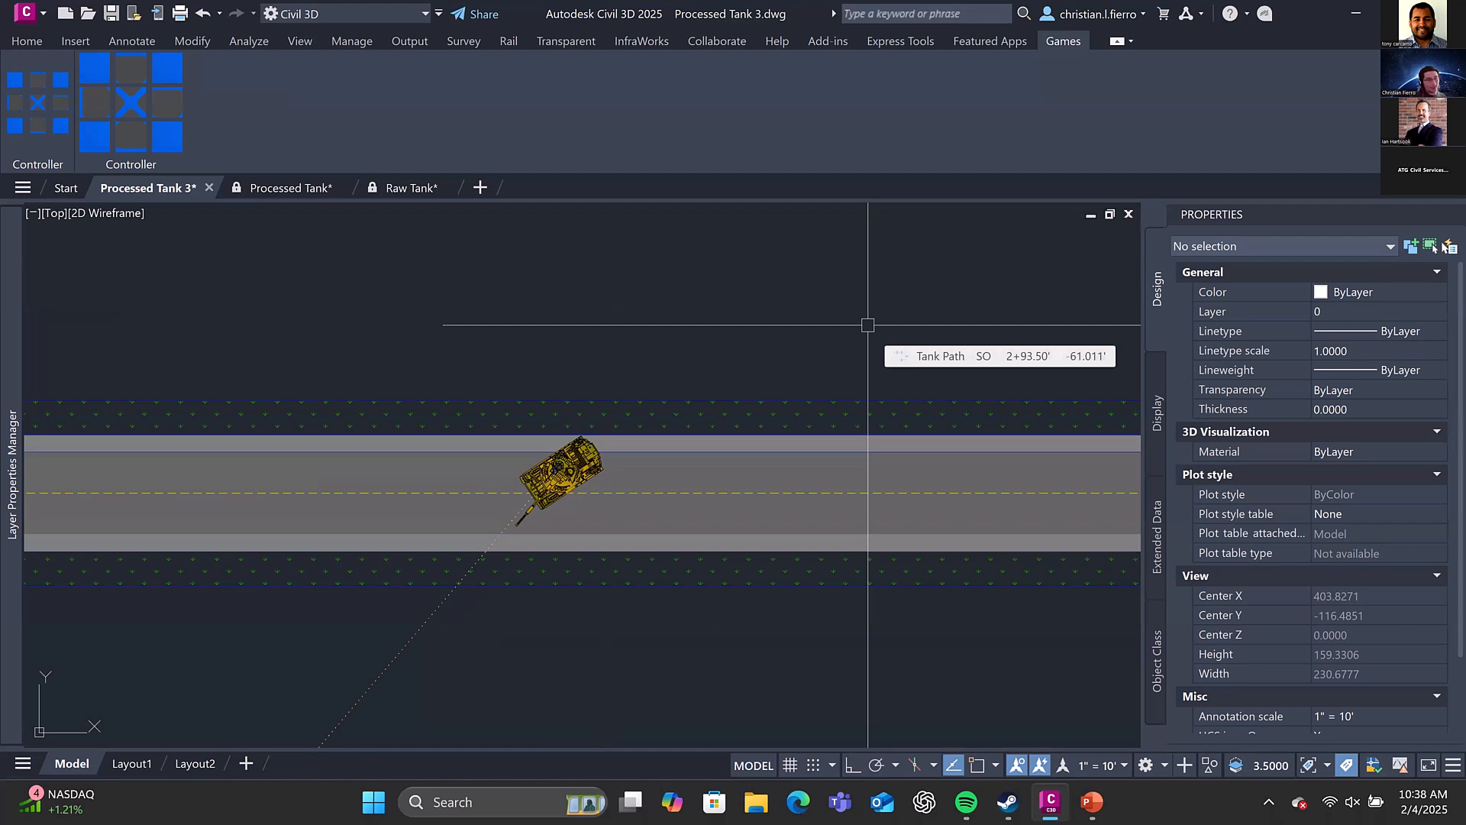
Inspect the sad face block under Profile Label Styles and the matching station elevation label in the profile view, selecting each in turn
{"action": "scroll", "coordinate": [780, 314], "scroll_direction": "down", "scroll_amount": 6}
{"action": "middle_click_drag", "start_coordinate": [634, 477], "coordinate": [739, 687]}
{"action": "middle_click_drag", "start_coordinate": [554, 532], "coordinate": [798, 486]}
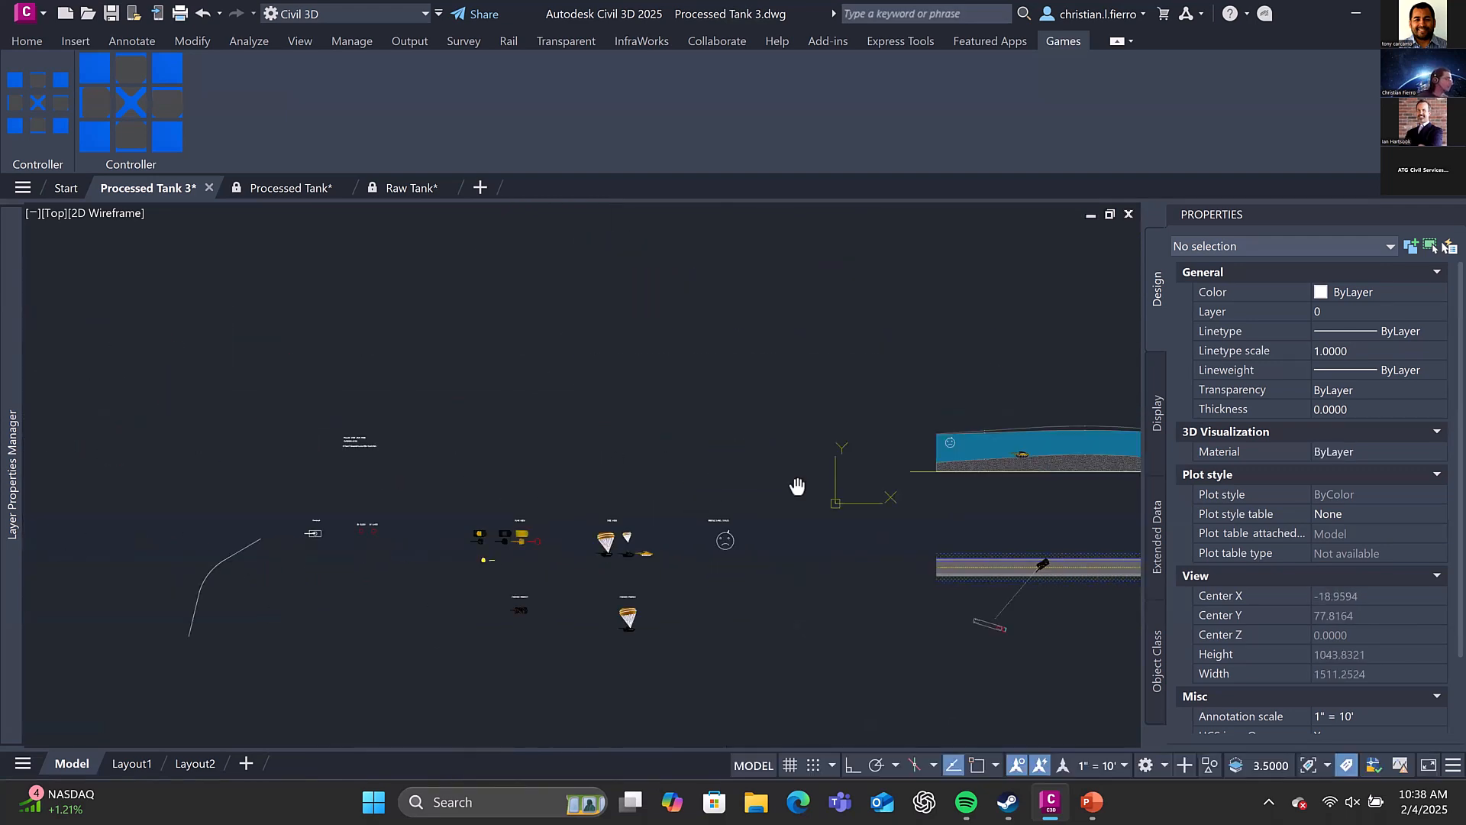
{"action": "scroll", "coordinate": [672, 444], "scroll_direction": "up", "scroll_amount": 3}
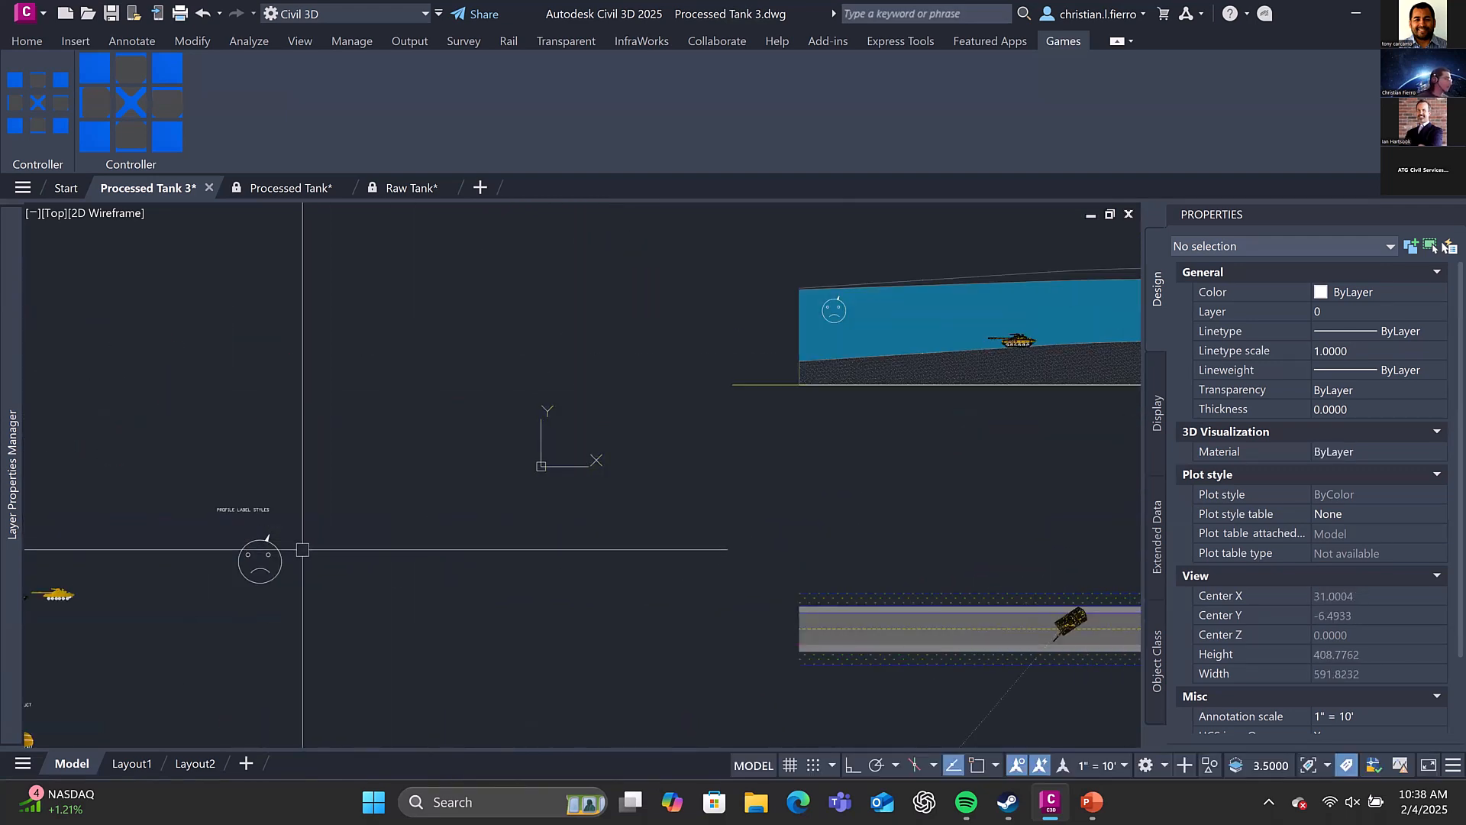
{"action": "left_click", "coordinate": [256, 560]}
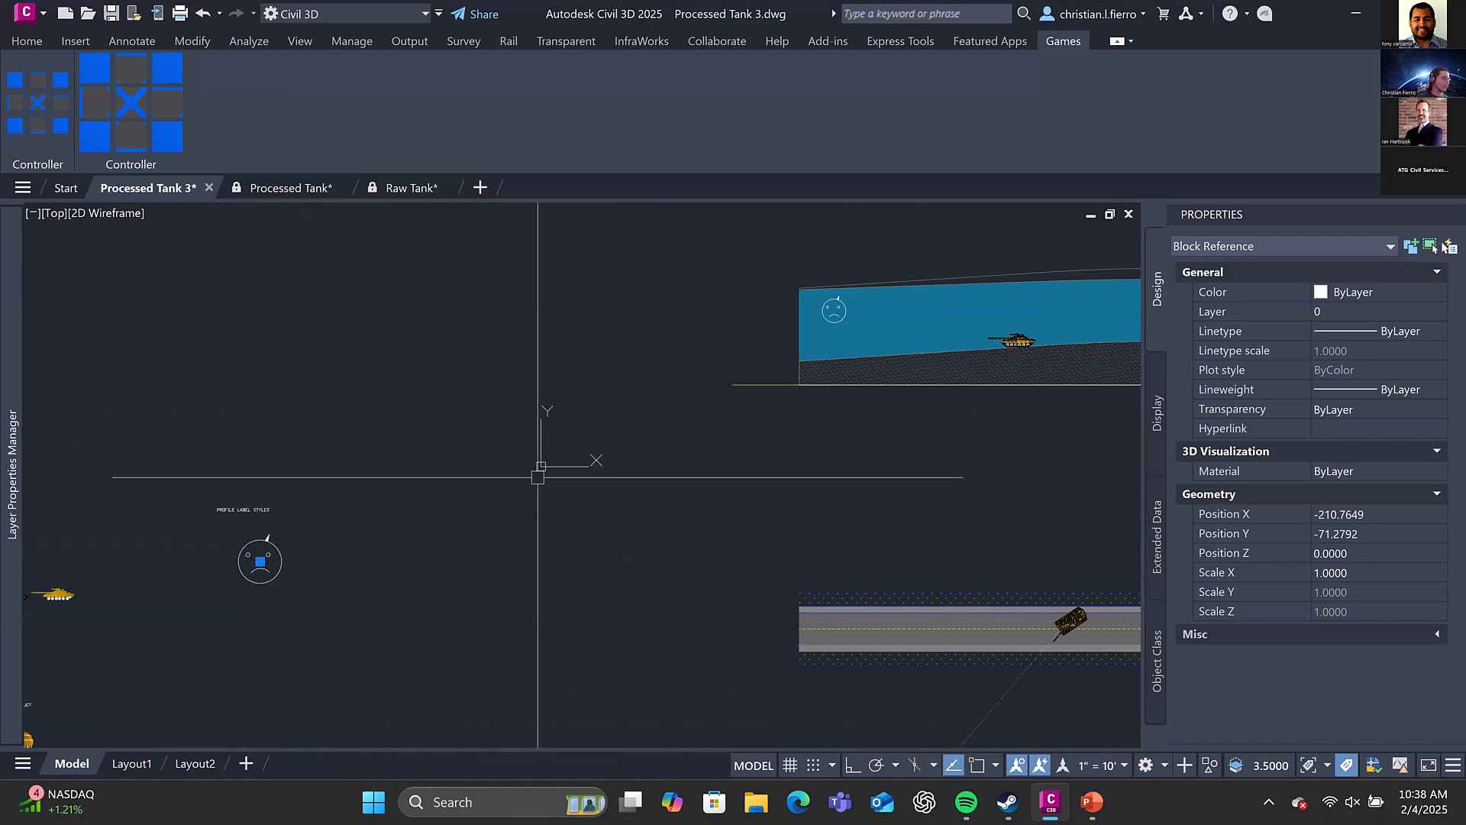
{"action": "key", "text": "Escape"}
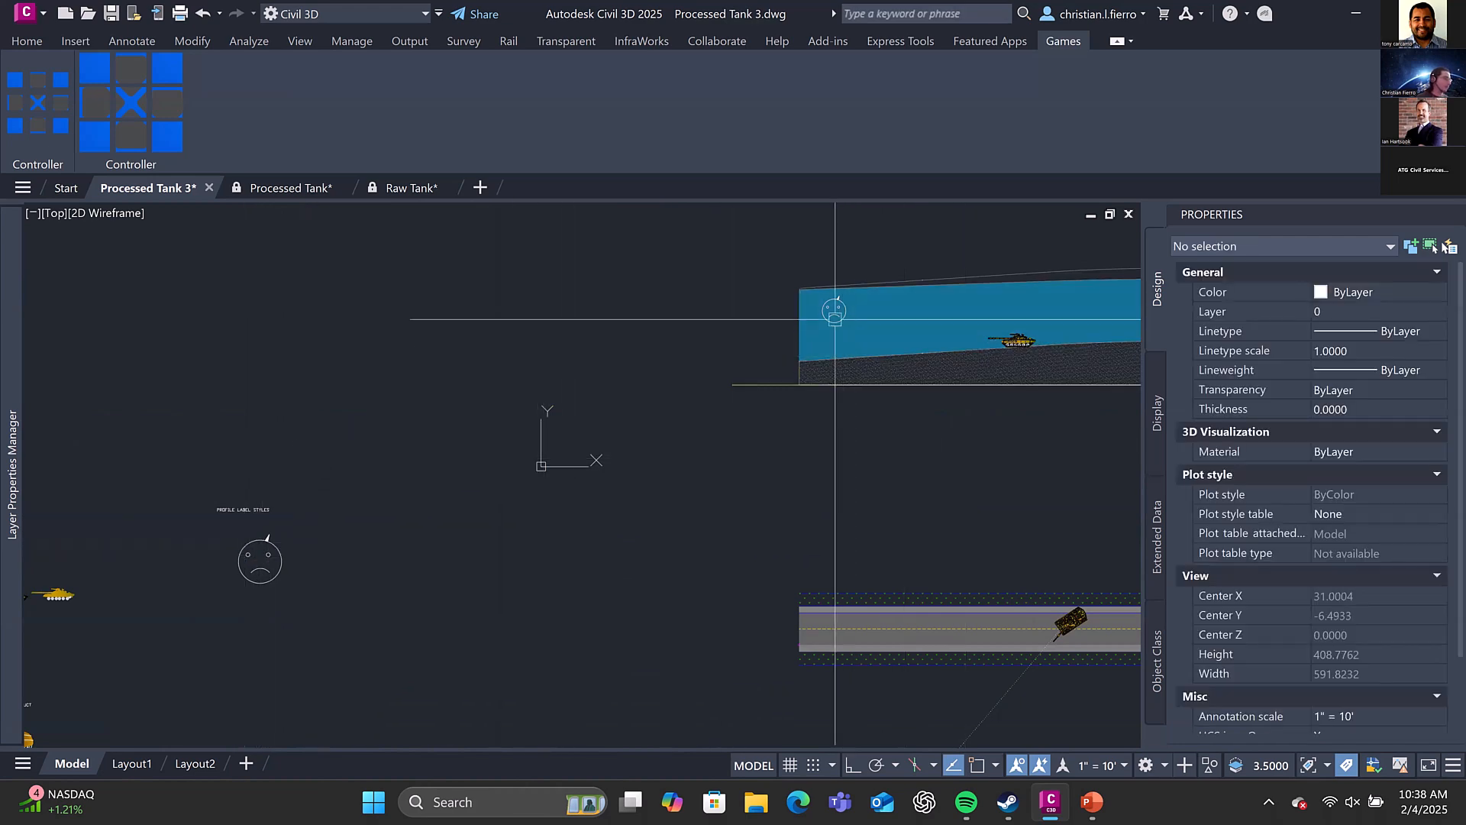
{"action": "left_click", "coordinate": [834, 319]}
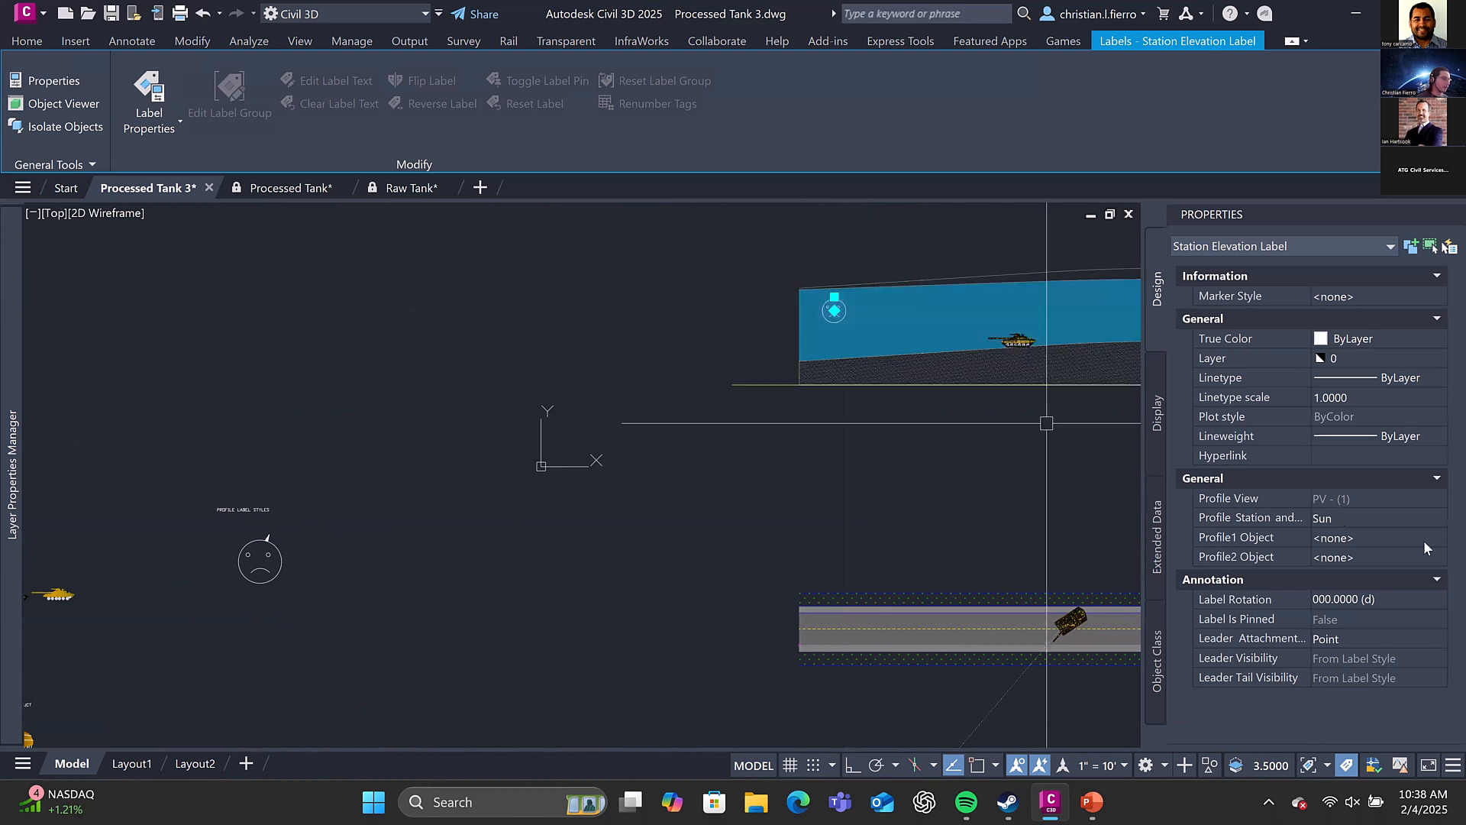
{"action": "key", "text": "Escape"}
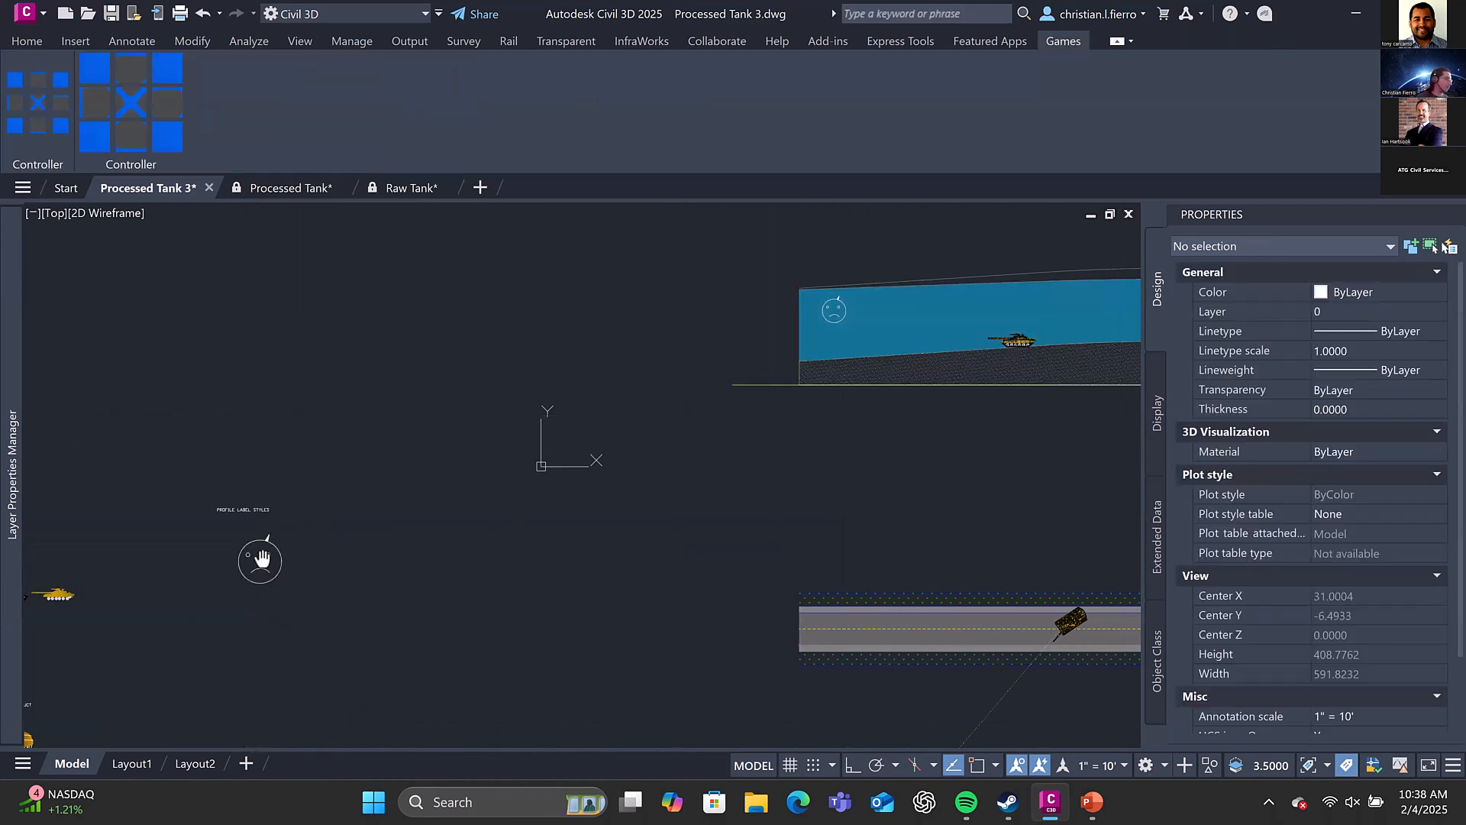
Open the sad face block under Profile Label Styles in the Block Editor
{"action": "middle_click_drag", "start_coordinate": [262, 560], "coordinate": [366, 525]}
{"action": "left_click", "coordinate": [379, 520]}
{"action": "right_click", "coordinate": [379, 522]}
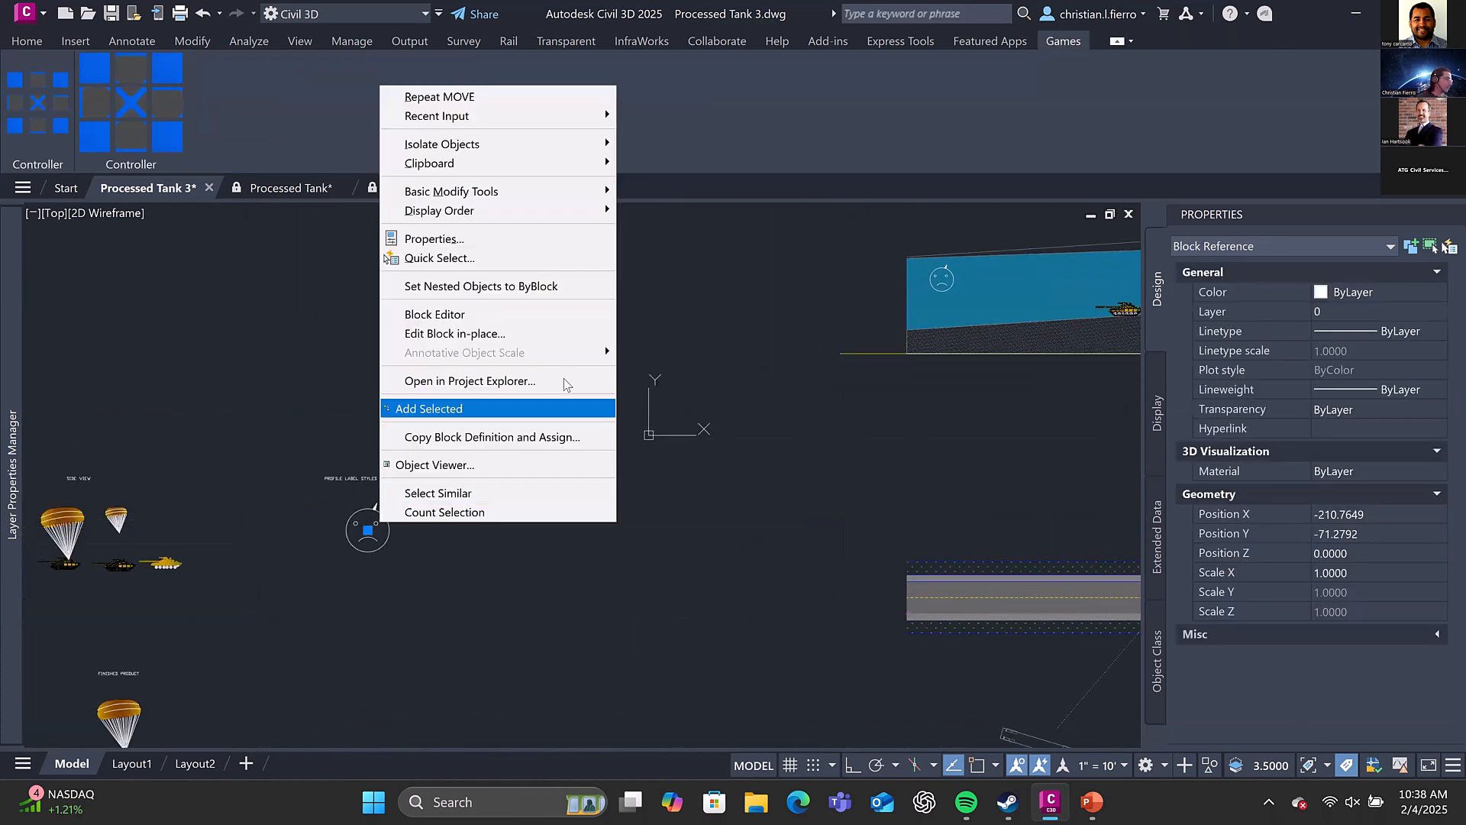
{"action": "left_click", "coordinate": [561, 321]}
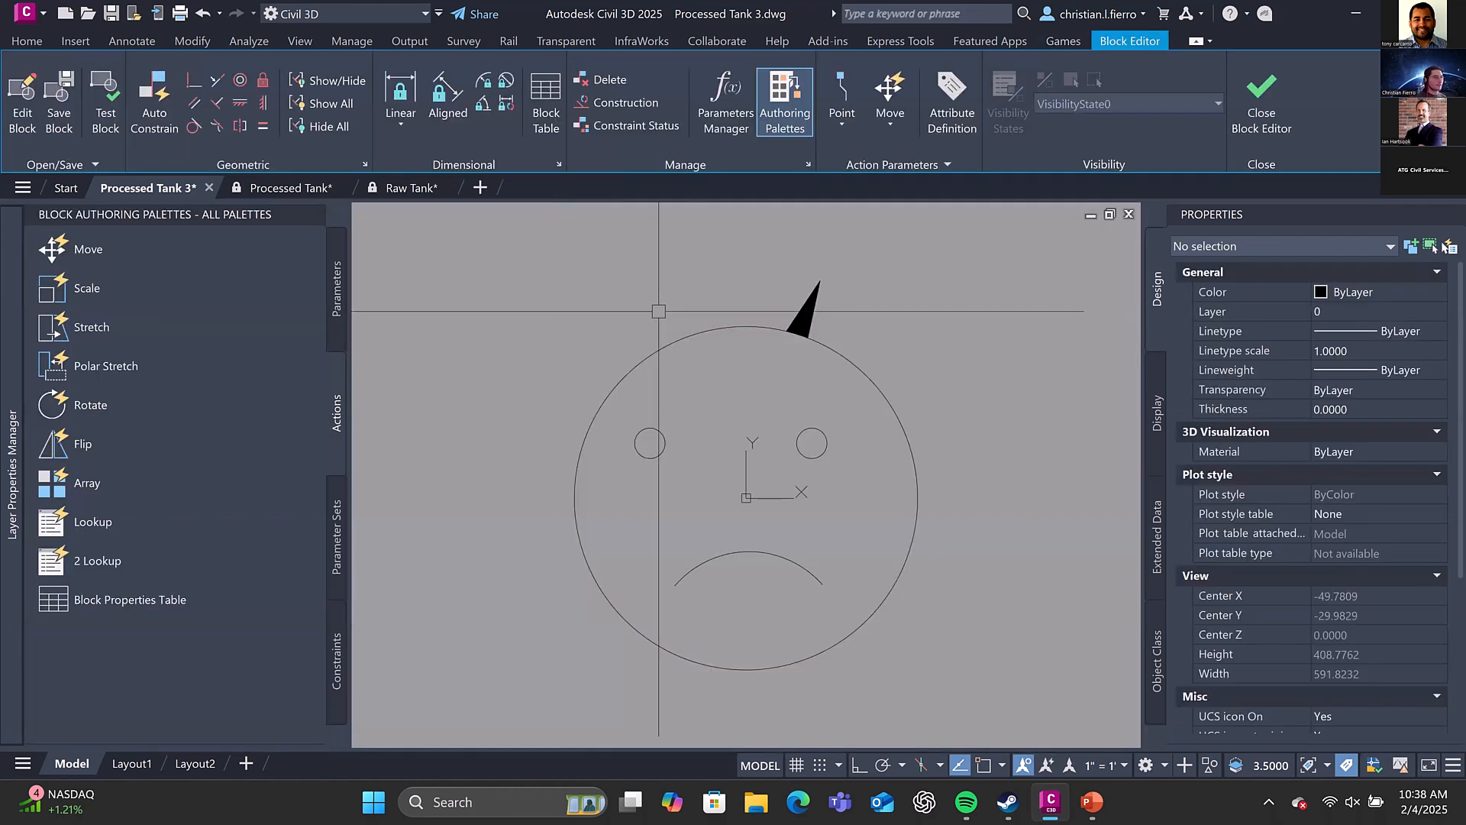
Create a path array of the filled spike around the face's outer circle
{"action": "left_click", "coordinate": [802, 310]}
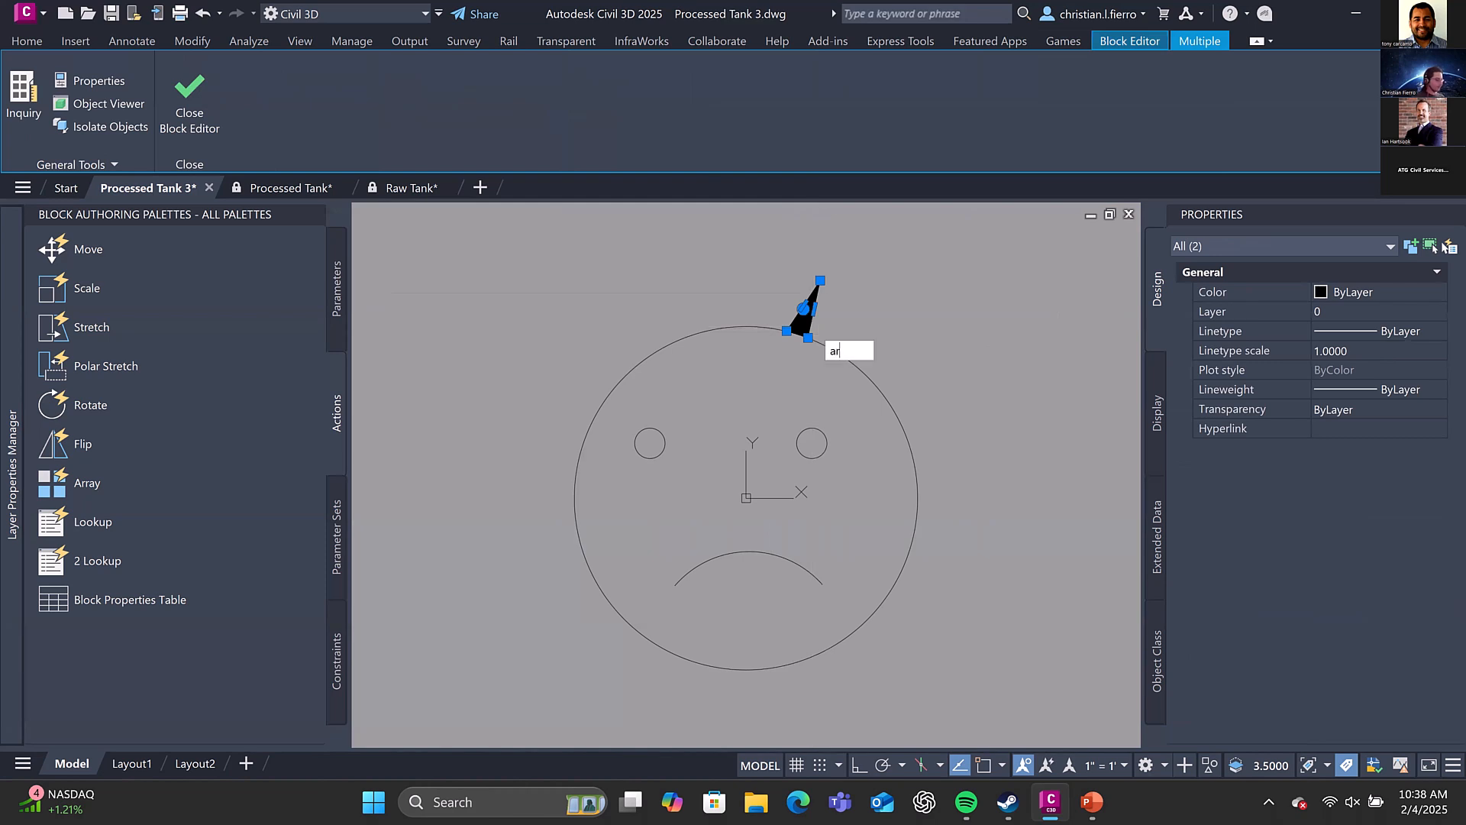
{"action": "type", "text": "array"}
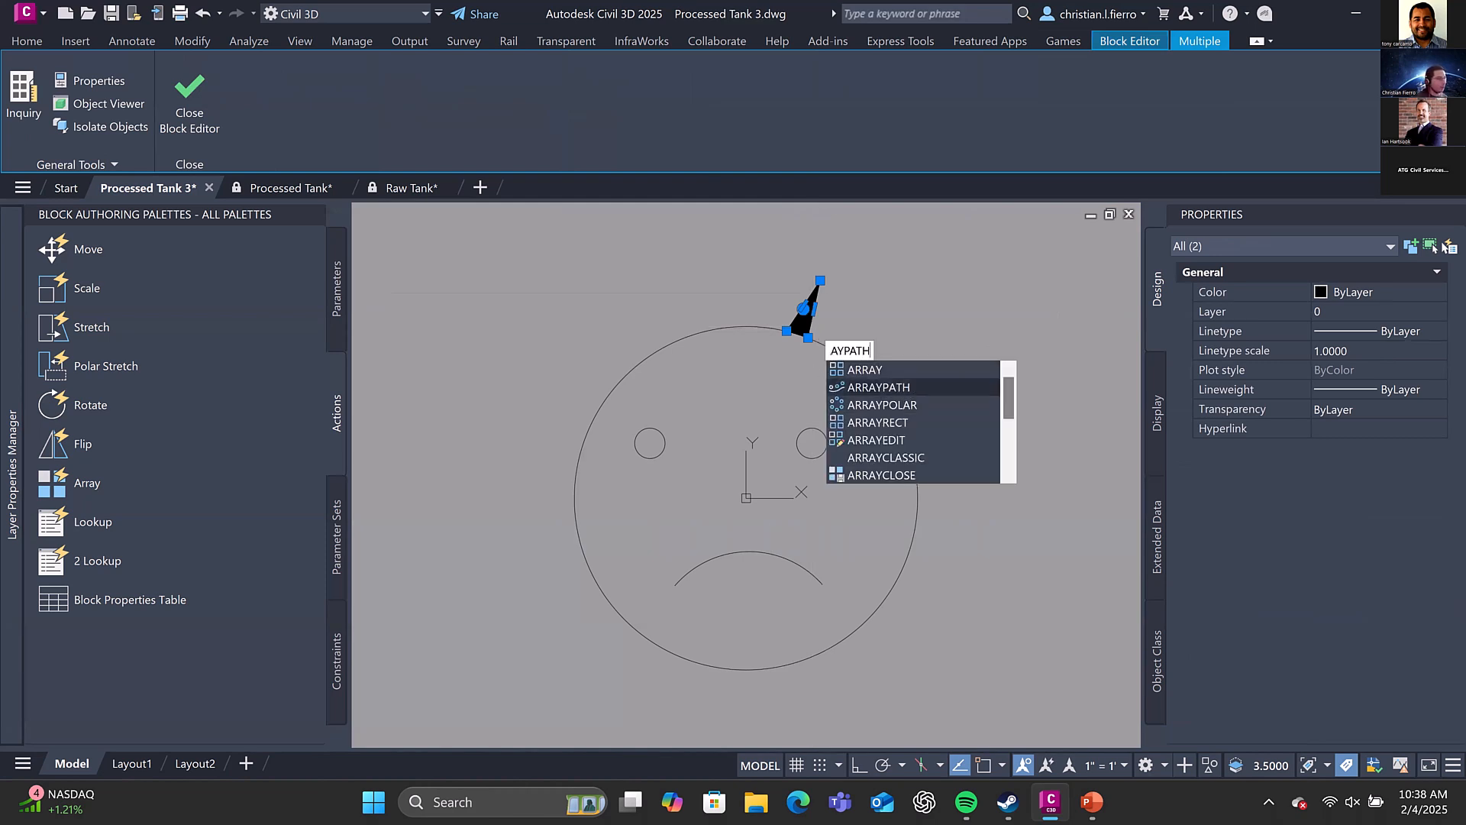
{"action": "left_click", "coordinate": [902, 387]}
{"action": "left_click", "coordinate": [869, 381]}
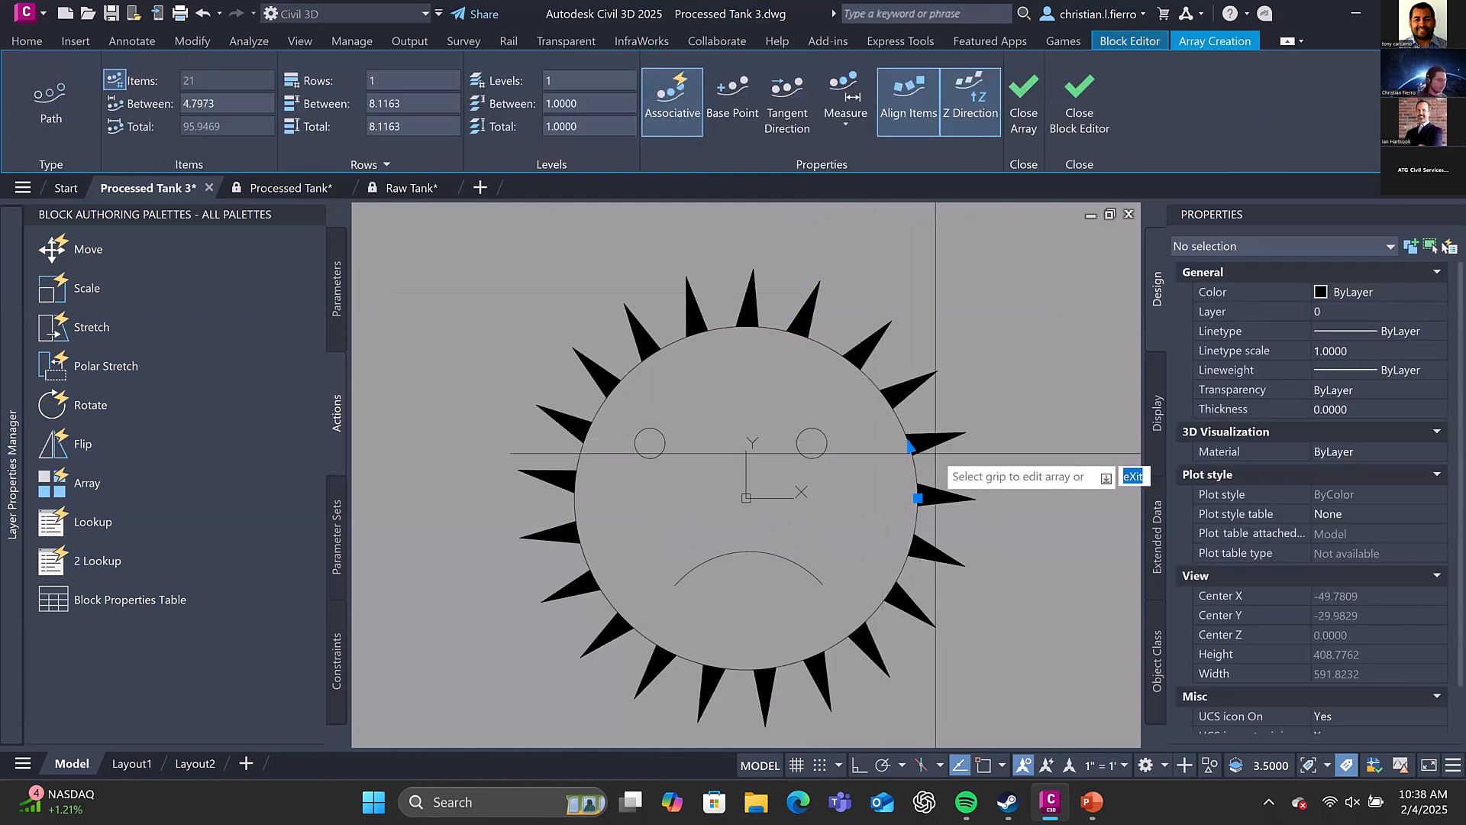
{"action": "key", "text": "Return"}
{"action": "left_click", "coordinate": [893, 329]}
{"action": "key", "text": "Escape"}
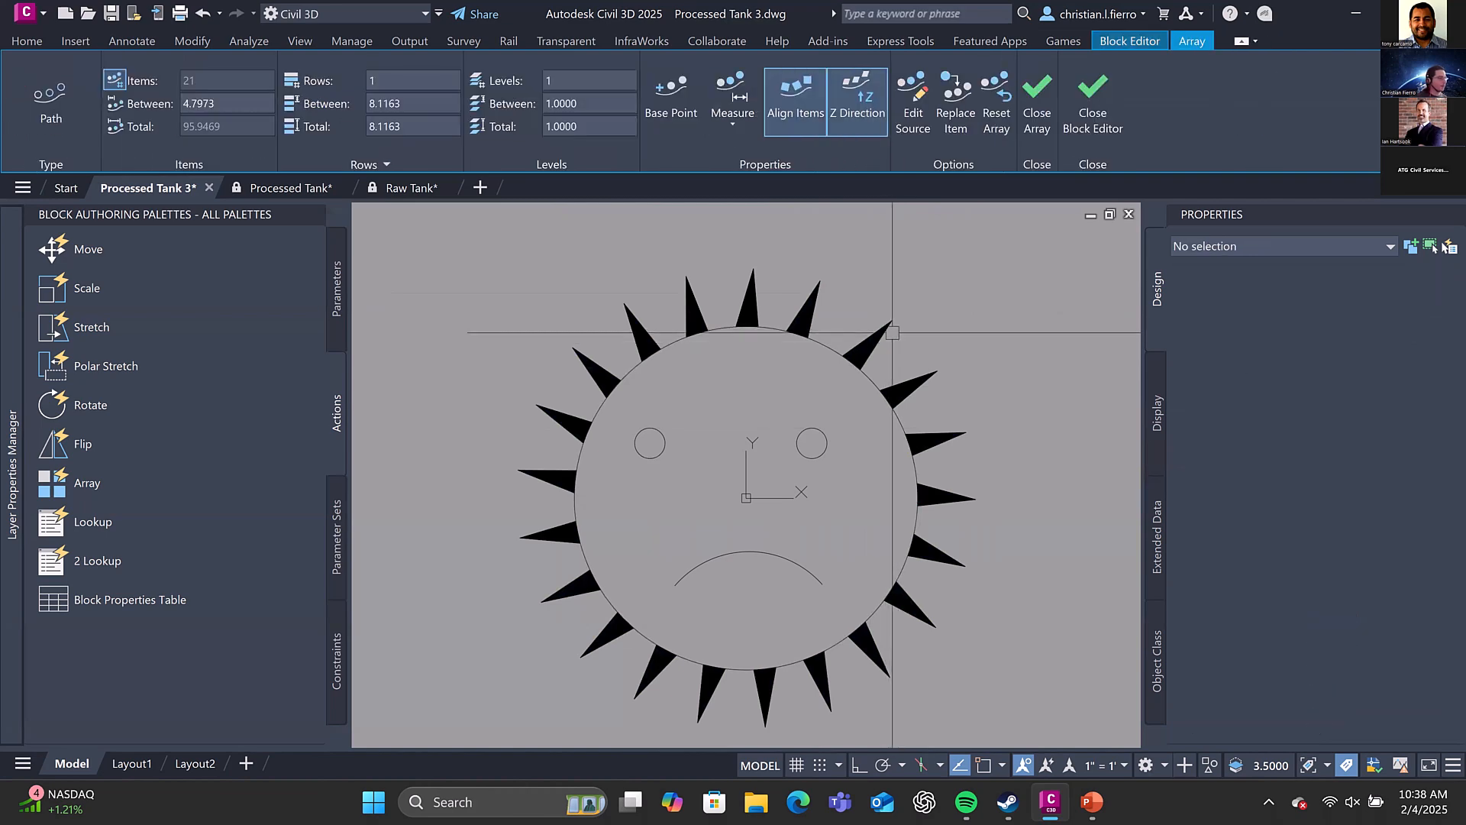
Rotate the mouth arc 180° about its midpoint into a smile, and close the Block Editor with the changes saved
{"action": "left_click", "coordinate": [792, 565]}
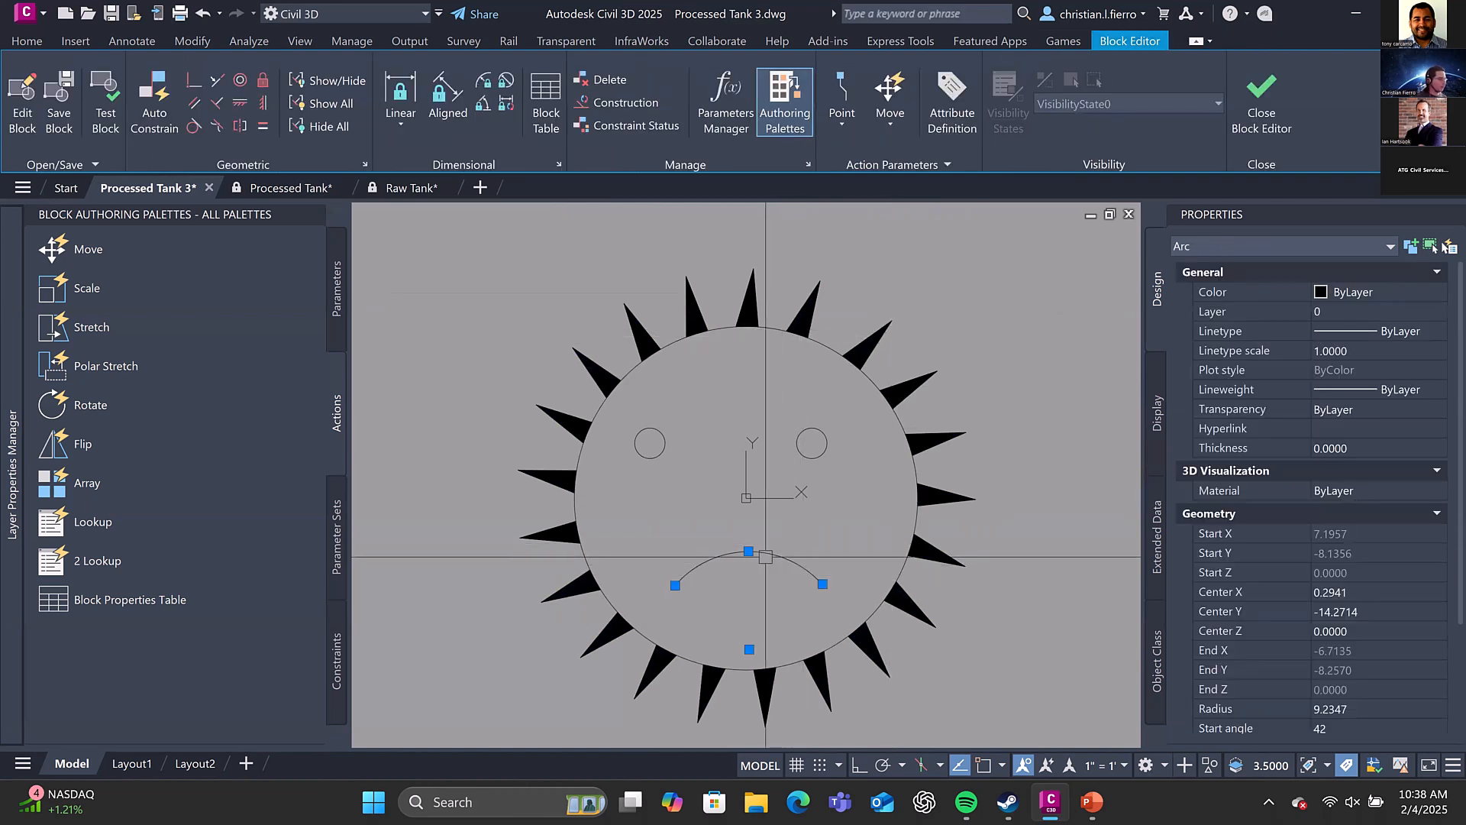
{"action": "left_click", "coordinate": [749, 552]}
{"action": "type", "text": "180"}
{"action": "key", "text": "Return"}
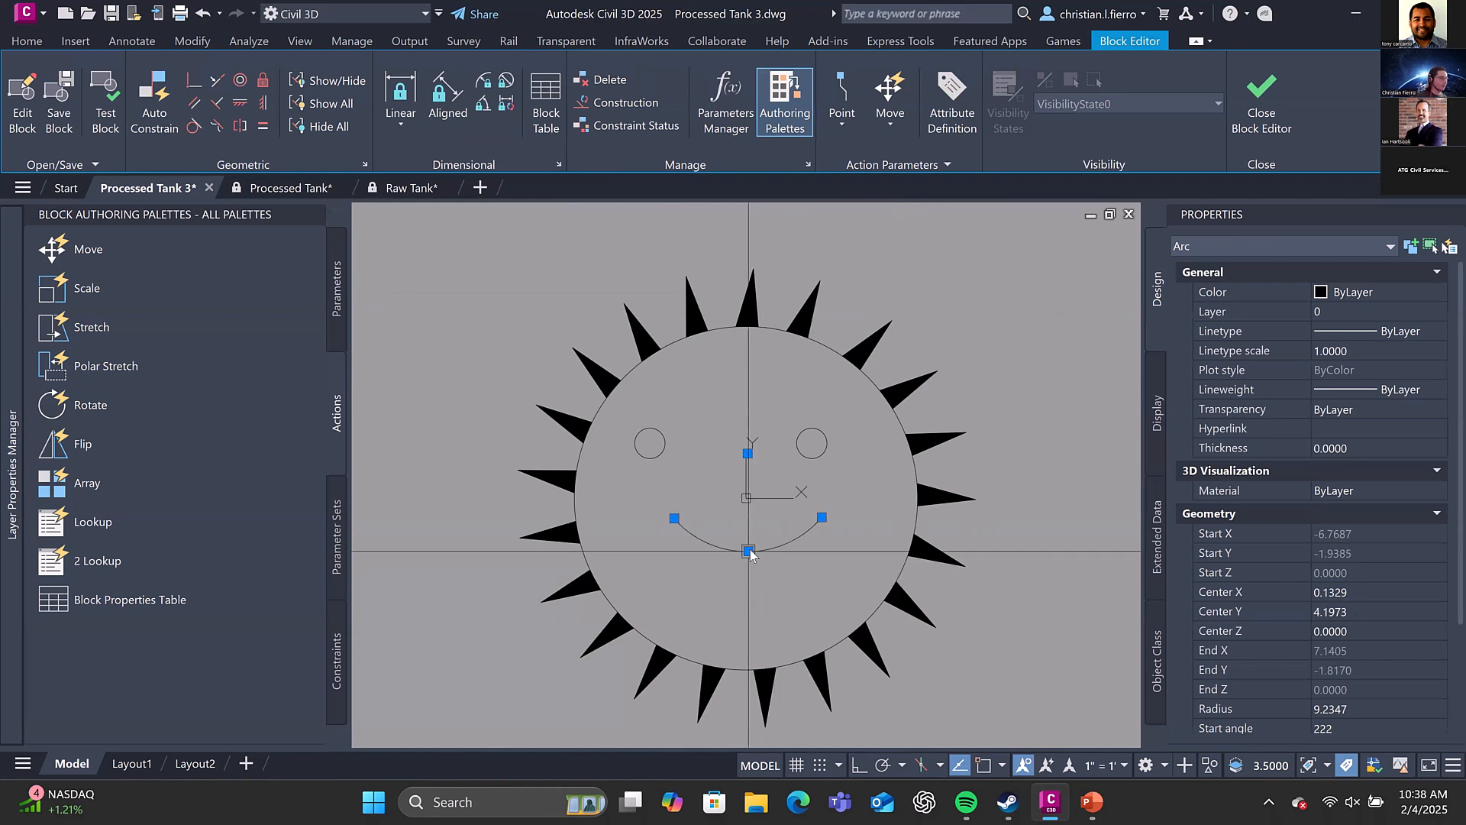
{"action": "key", "text": "Escape"}
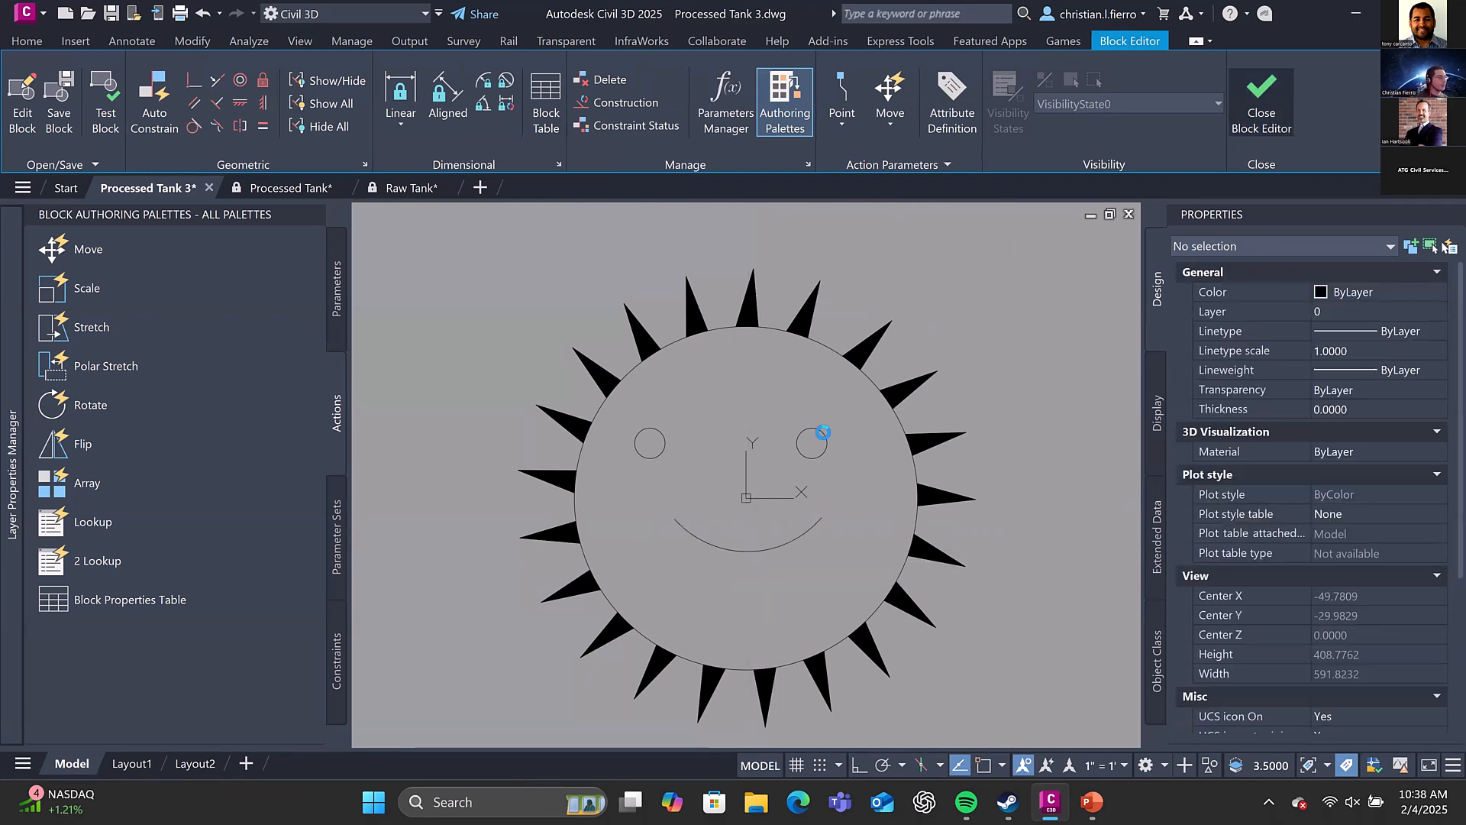
{"action": "left_click", "coordinate": [1262, 99]}
{"action": "left_click", "coordinate": [753, 364]}
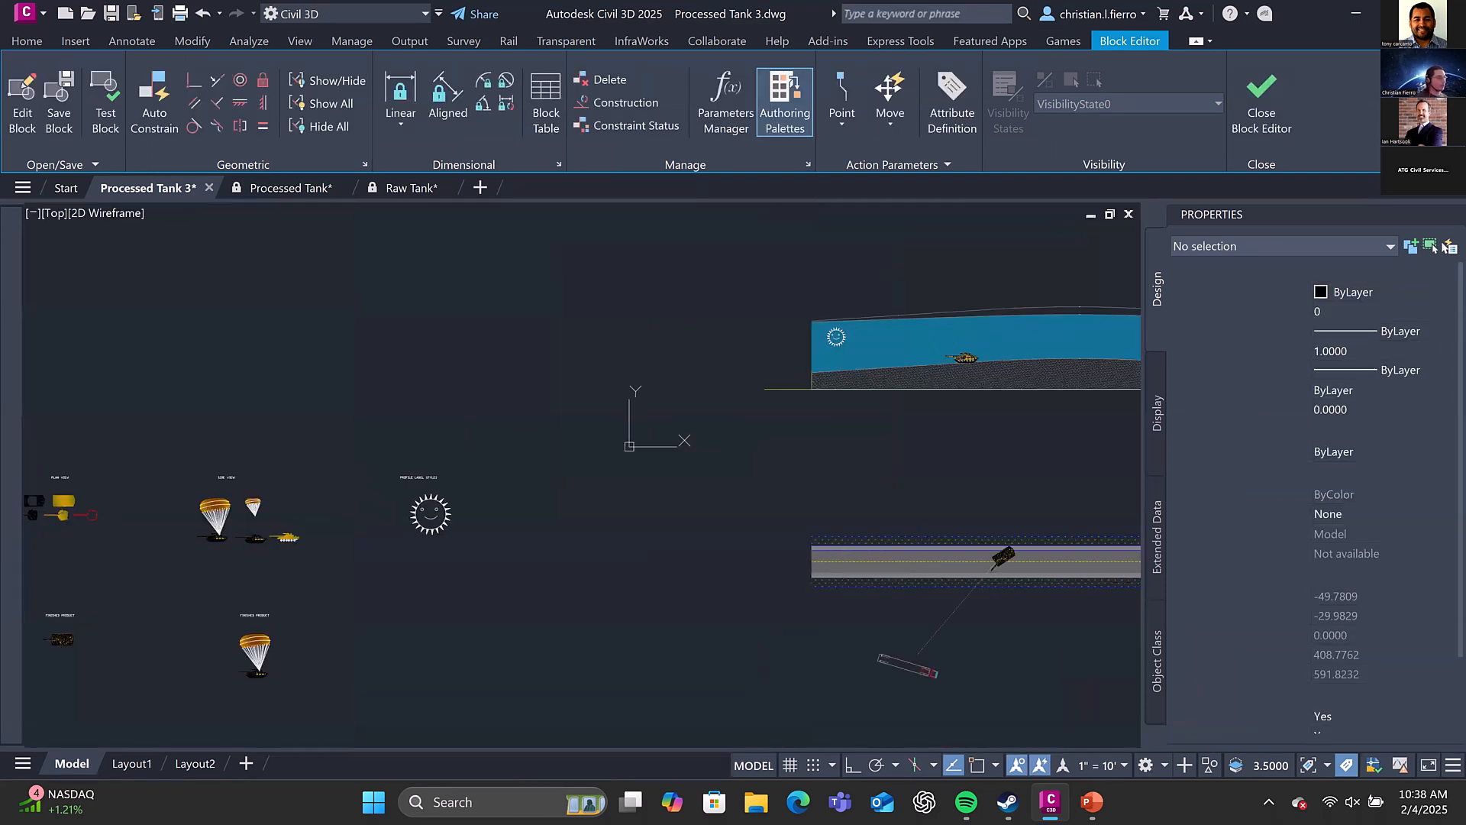
Examine the updated sun label in the profile view and compare it with its source block
{"action": "scroll", "coordinate": [841, 344], "scroll_direction": "up", "scroll_amount": 5}
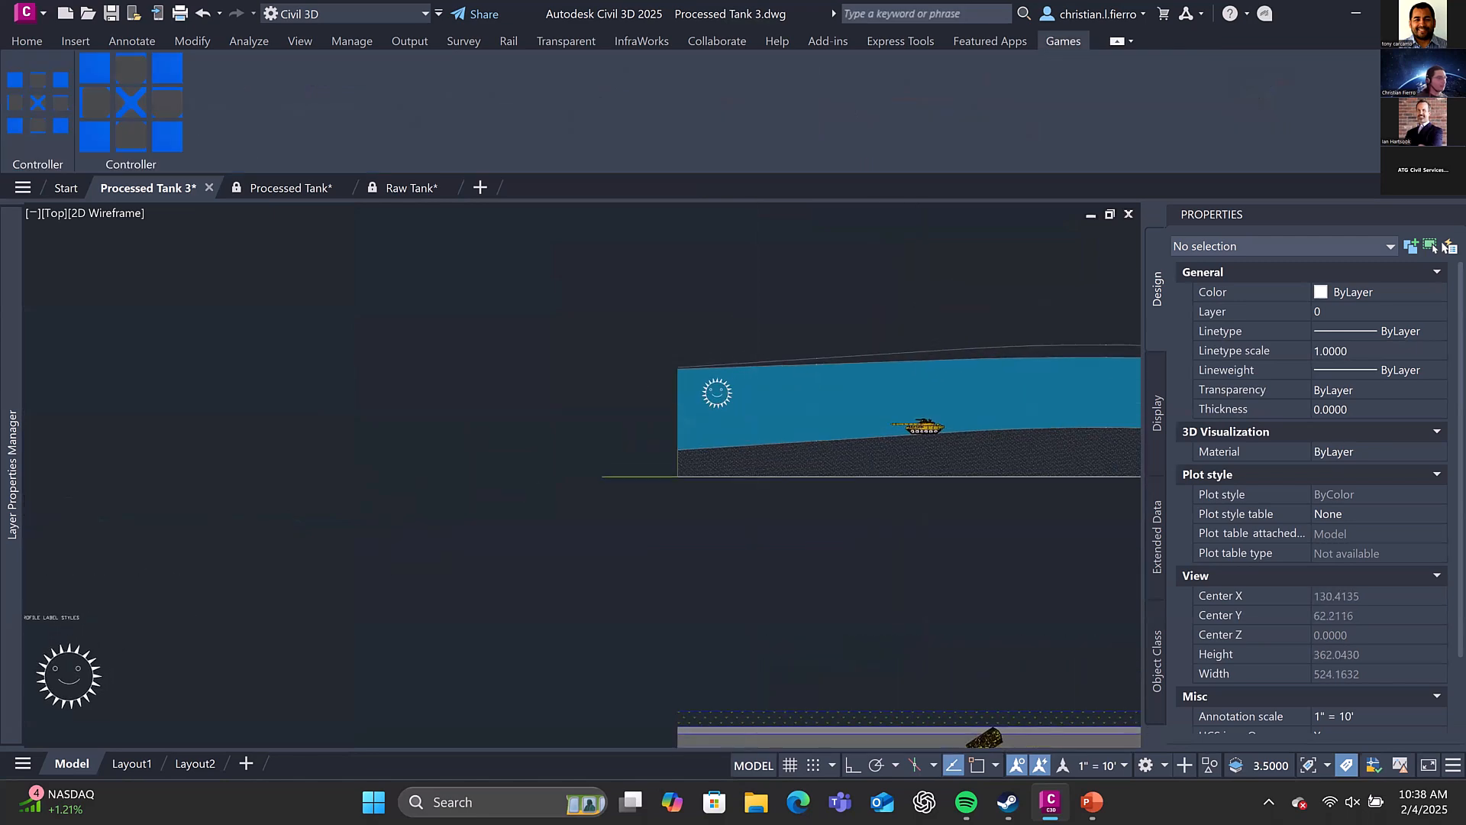
{"action": "scroll", "coordinate": [696, 376], "scroll_direction": "down", "scroll_amount": 6}
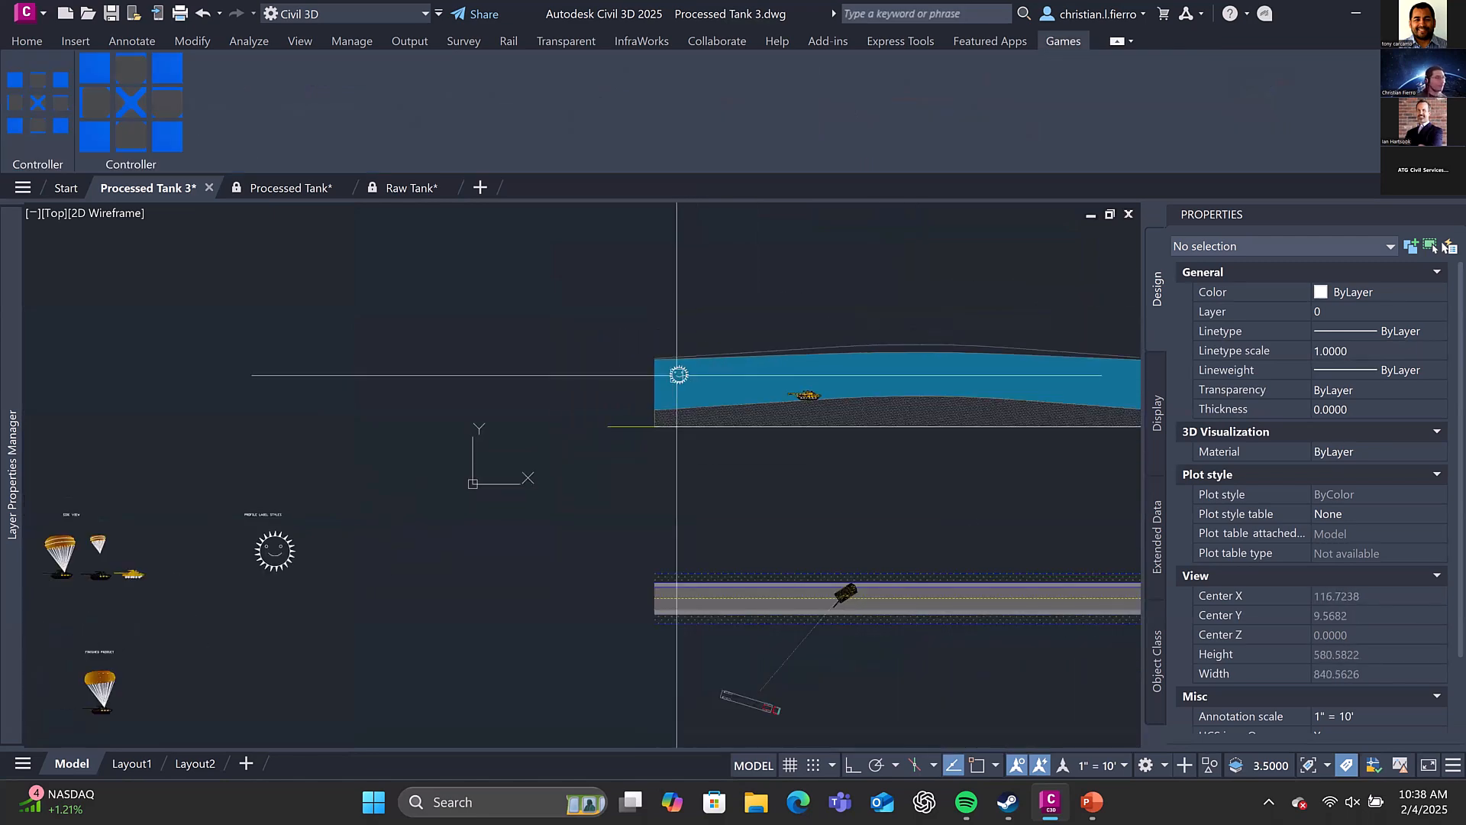
{"action": "scroll", "coordinate": [677, 373], "scroll_direction": "up", "scroll_amount": 4}
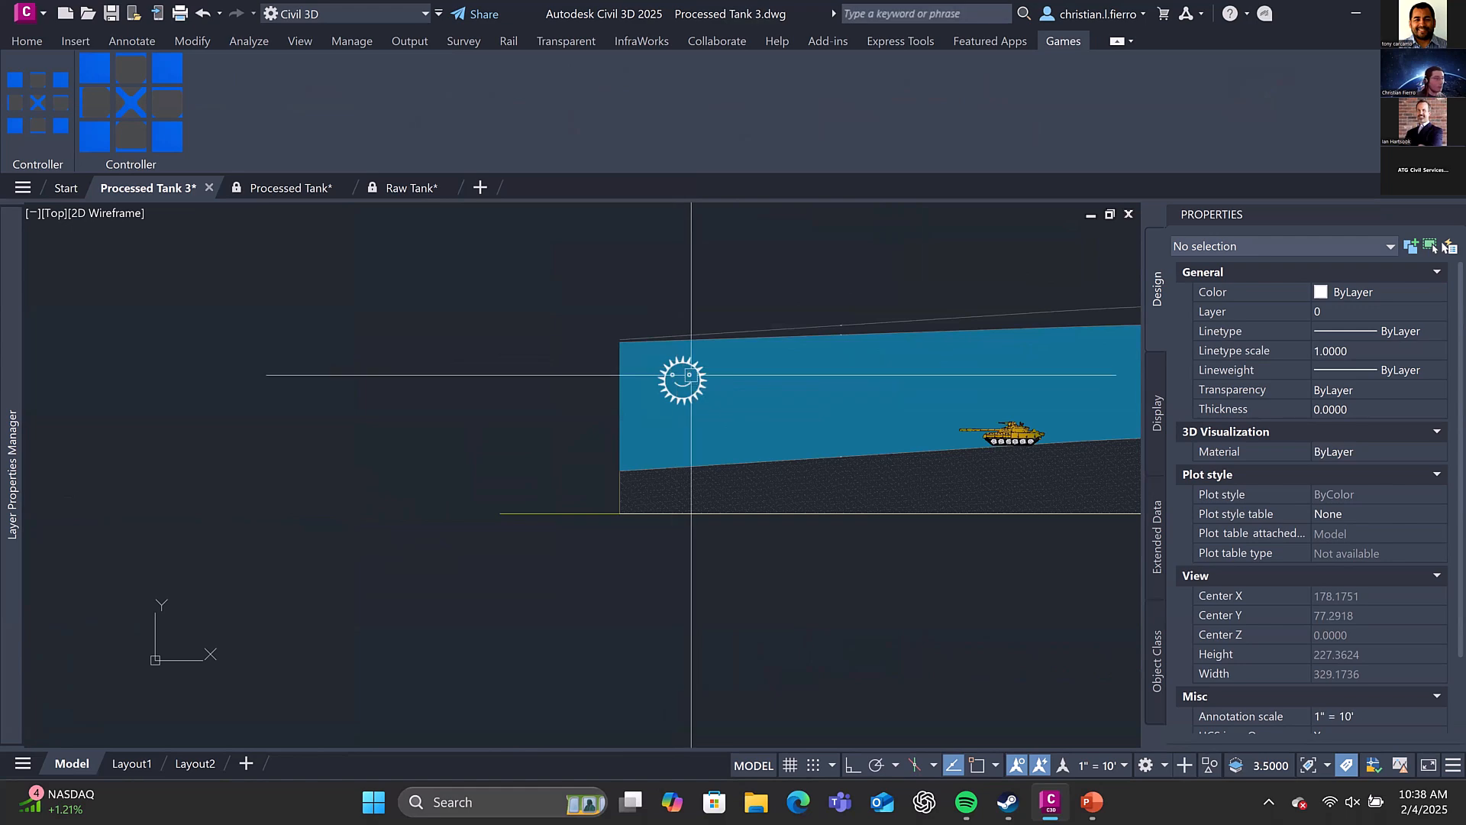
{"action": "scroll", "coordinate": [692, 374], "scroll_direction": "down", "scroll_amount": 3}
{"action": "middle_click_drag", "start_coordinate": [473, 430], "coordinate": [624, 368]}
{"action": "middle_click_drag", "start_coordinate": [718, 395], "coordinate": [452, 562]}
{"action": "scroll", "coordinate": [598, 451], "scroll_direction": "up", "scroll_amount": 4}
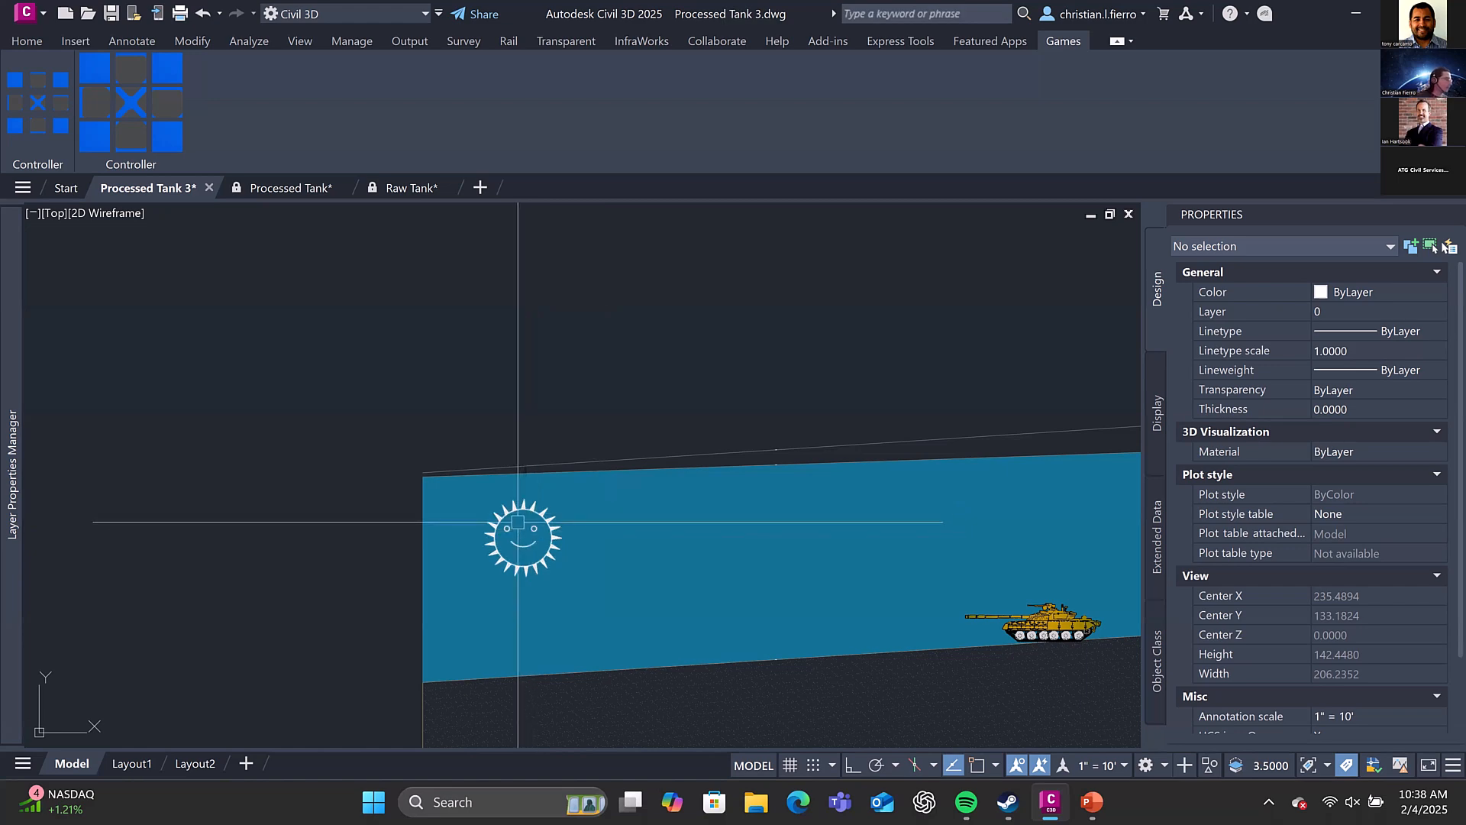
Survey the tank's source drawings, from the concept sketch and the By Block and By Layer circles to the finished plan-view tank
{"action": "scroll", "coordinate": [518, 523], "scroll_direction": "down", "scroll_amount": 8}
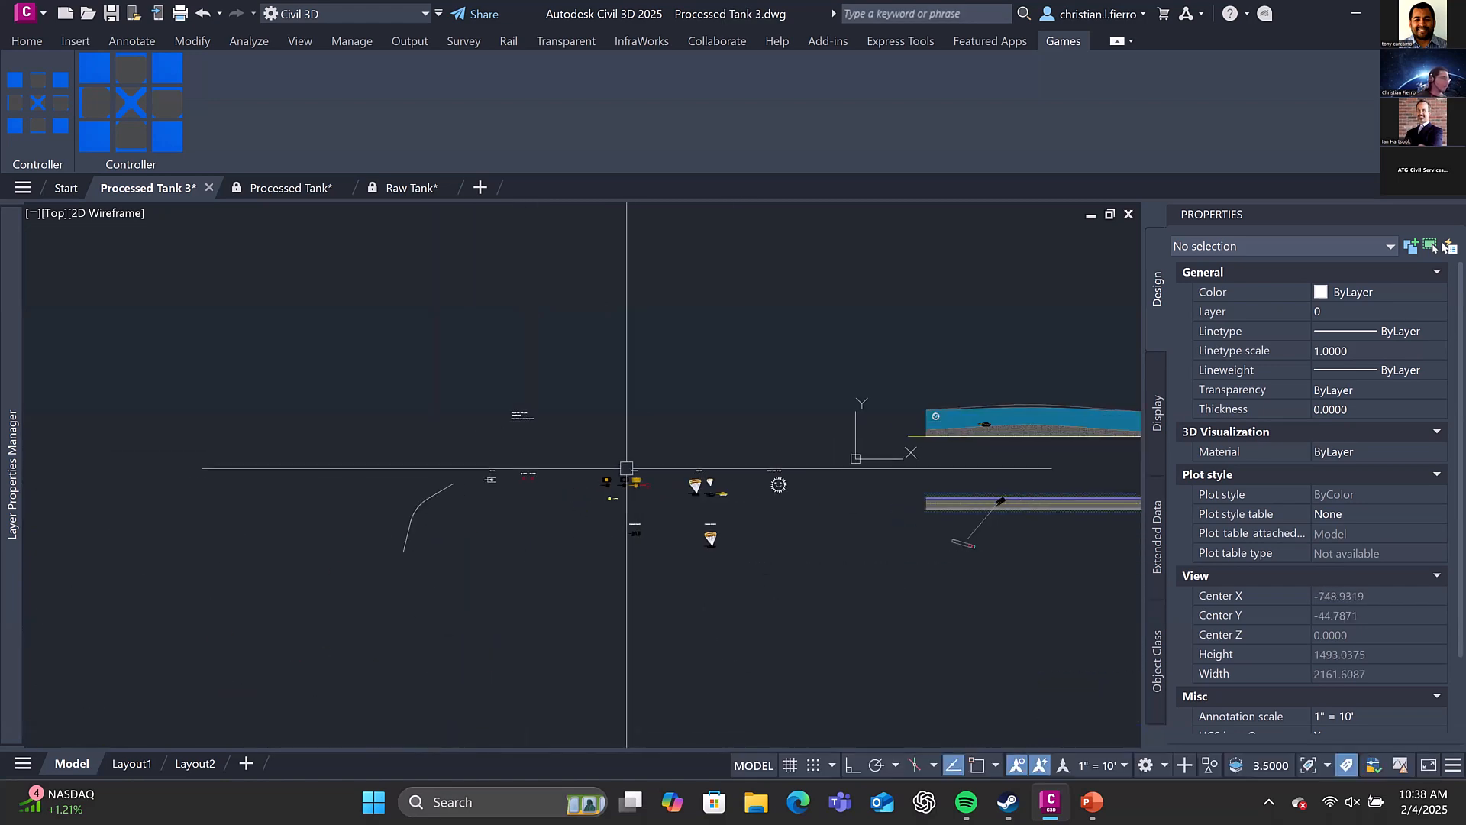
{"action": "scroll", "coordinate": [626, 468], "scroll_direction": "up", "scroll_amount": 5}
{"action": "mouse_move", "coordinate": [247, 496]}
{"action": "middle_mouse_down"}
{"action": "mouse_move", "coordinate": [616, 481]}
{"action": "mouse_move", "coordinate": [636, 459]}
{"action": "middle_mouse_up"}
{"action": "scroll", "coordinate": [635, 459], "scroll_direction": "up", "scroll_amount": 4}
{"action": "scroll", "coordinate": [757, 451], "scroll_direction": "down", "scroll_amount": 2}
{"action": "middle_click_drag", "start_coordinate": [783, 450], "coordinate": [625, 432]}
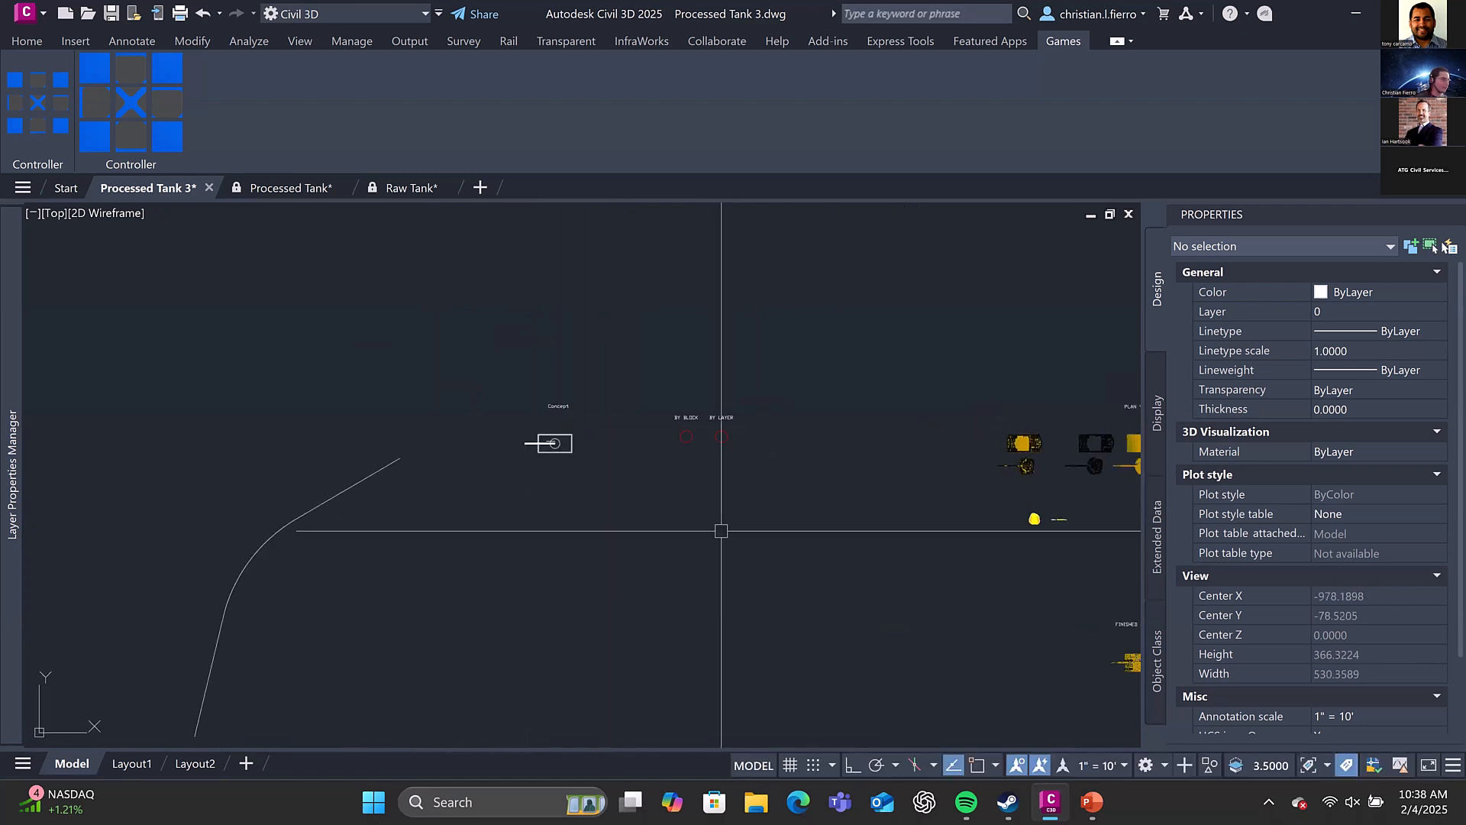
{"action": "mouse_move", "coordinate": [962, 561]}
{"action": "middle_mouse_down"}
{"action": "mouse_move", "coordinate": [639, 392]}
{"action": "mouse_move", "coordinate": [743, 534]}
{"action": "mouse_move", "coordinate": [711, 413]}
{"action": "middle_mouse_up"}
{"action": "scroll", "coordinate": [847, 516], "scroll_direction": "up", "scroll_amount": 4}
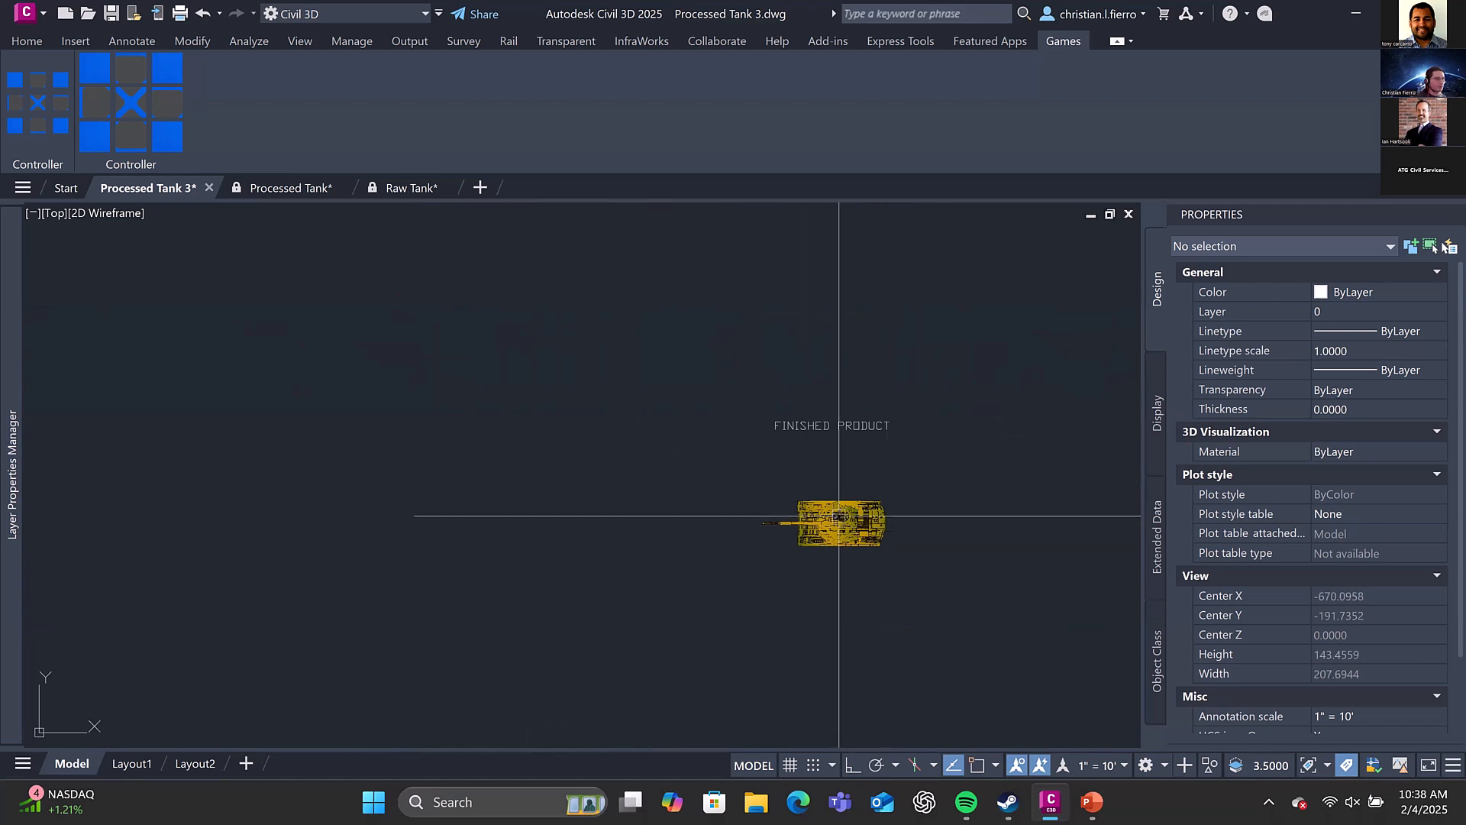
Examine the separate hull, turret, explosion and missile parts in the Plan View group
{"action": "scroll", "coordinate": [839, 516], "scroll_direction": "down", "scroll_amount": 2}
{"action": "middle_click_drag", "start_coordinate": [835, 413], "coordinate": [802, 484]}
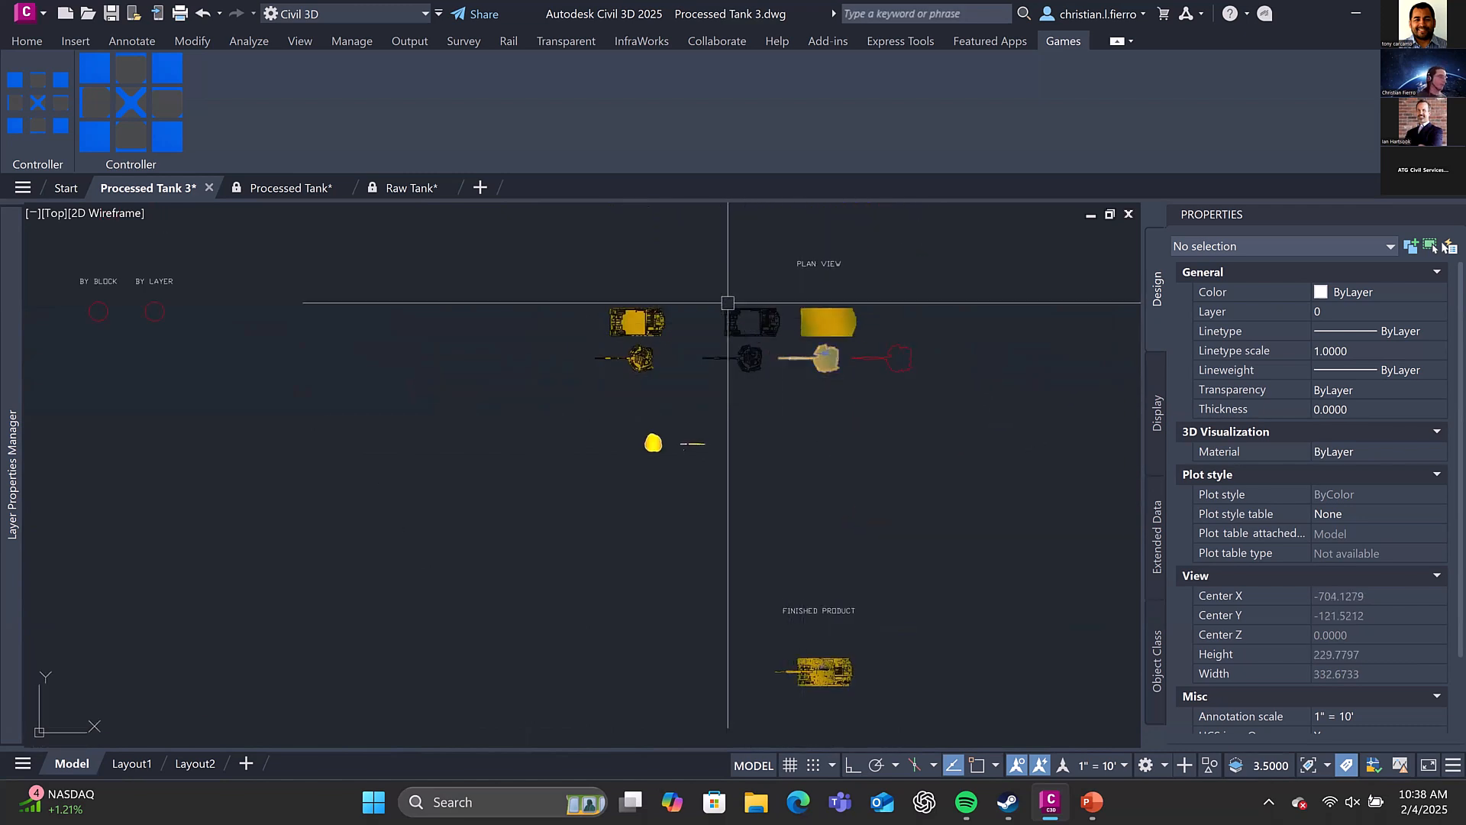
{"action": "middle_click_drag", "start_coordinate": [727, 302], "coordinate": [733, 435]}
{"action": "scroll", "coordinate": [732, 416], "scroll_direction": "up", "scroll_amount": 2}
{"action": "middle_click_drag", "start_coordinate": [713, 369], "coordinate": [588, 370]}
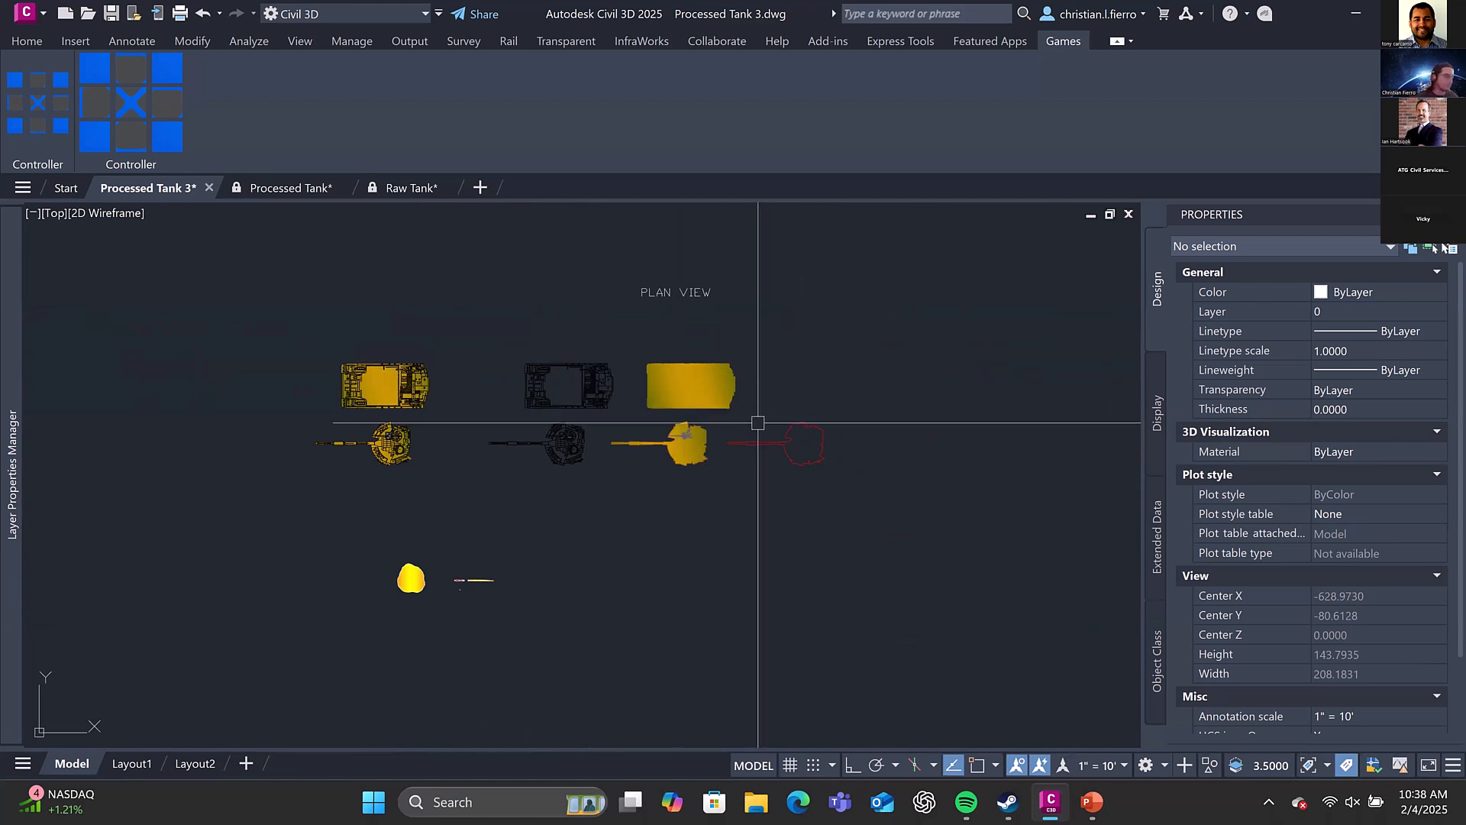
{"action": "scroll", "coordinate": [747, 370], "scroll_direction": "up", "scroll_amount": 2}
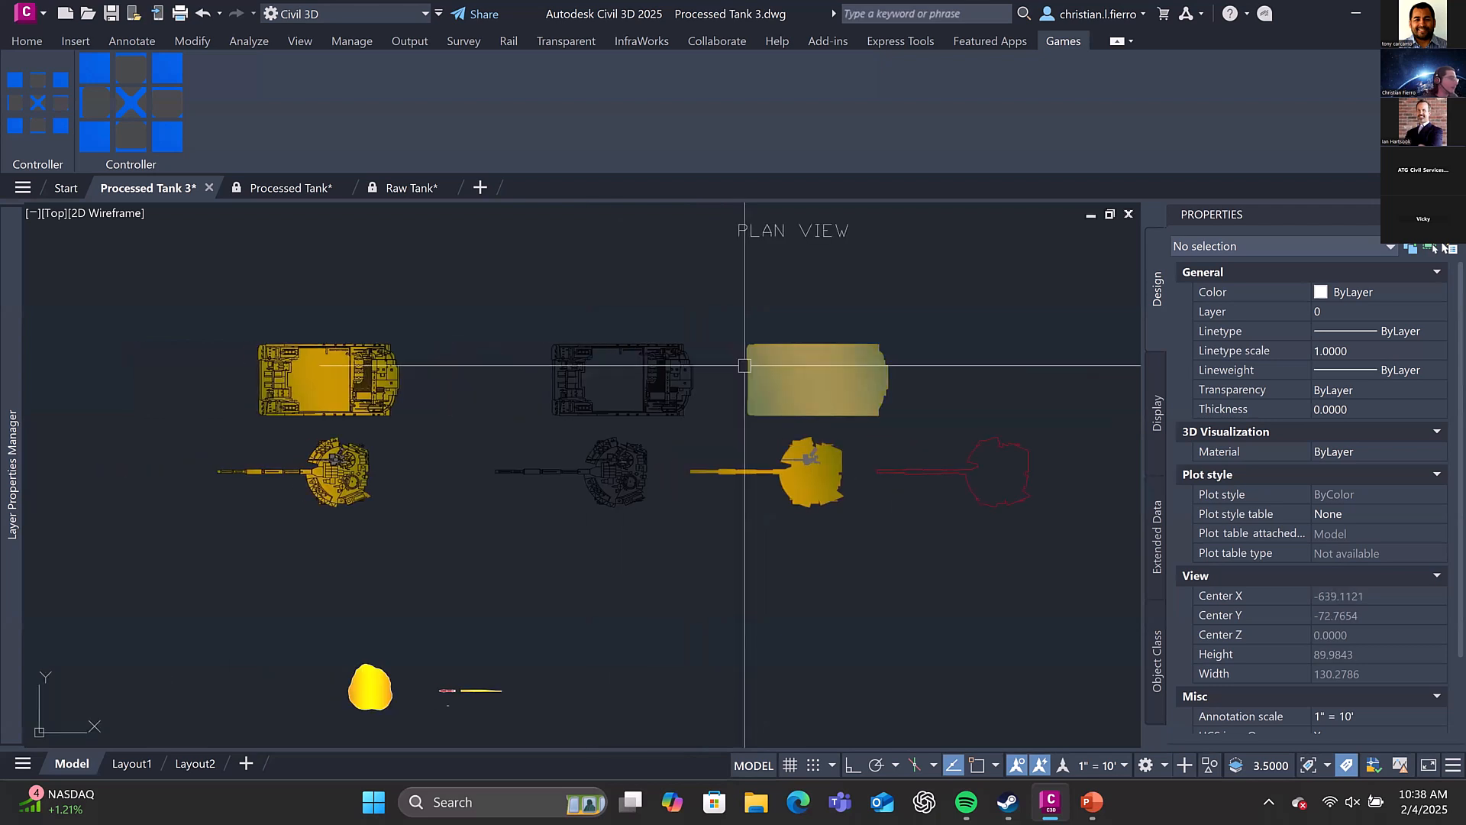
Select the solid-colour hull block in the plan view and expand its Misc properties to read the block name
{"action": "left_click", "coordinate": [798, 365]}
{"action": "middle_click_drag", "start_coordinate": [788, 315], "coordinate": [704, 297]}
{"action": "left_click", "coordinate": [1436, 634]}
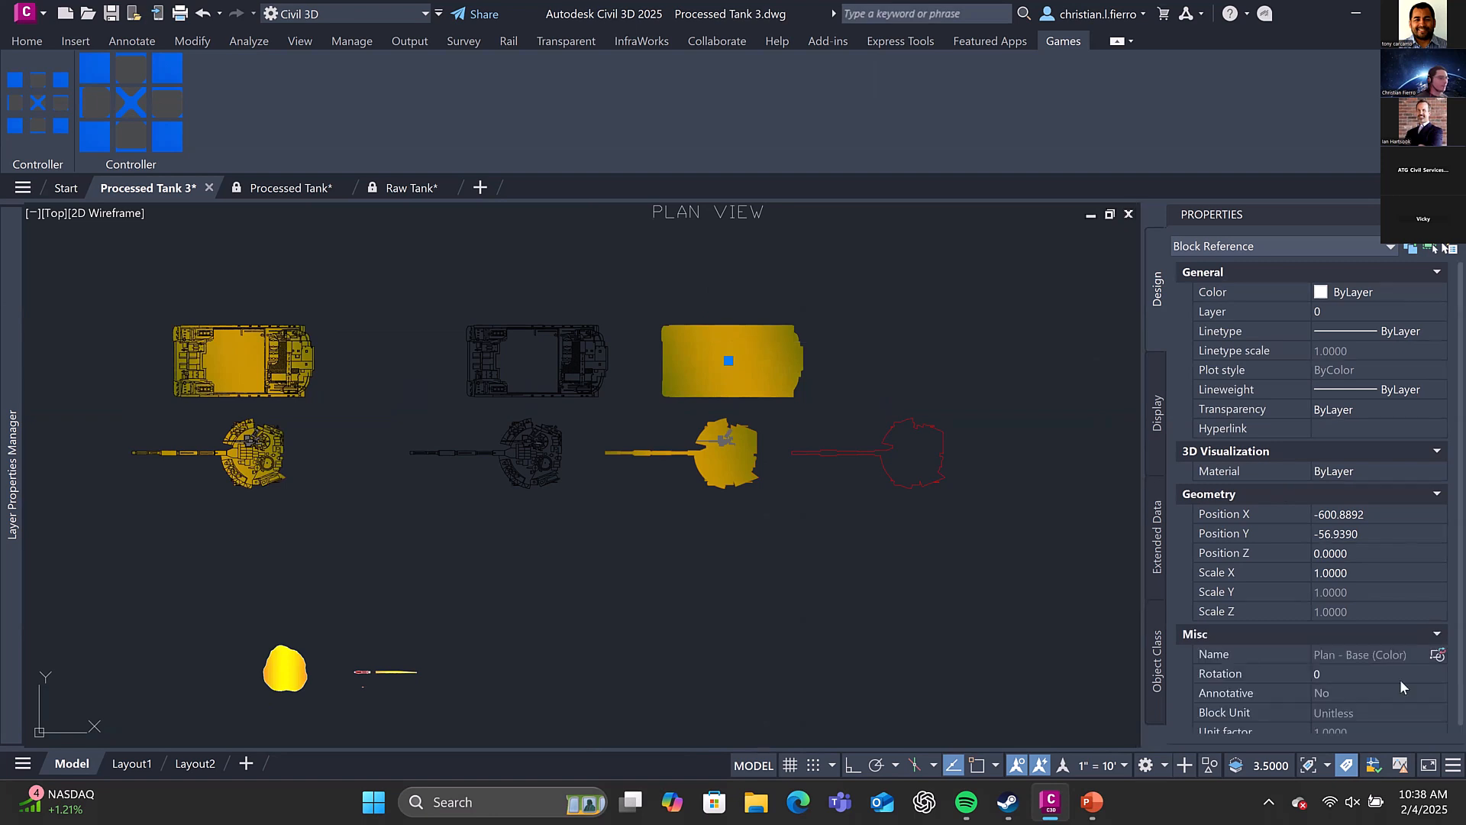
{"action": "middle_click_drag", "start_coordinate": [731, 360], "coordinate": [747, 436]}
{"action": "middle_click_drag", "start_coordinate": [629, 458], "coordinate": [672, 436]}
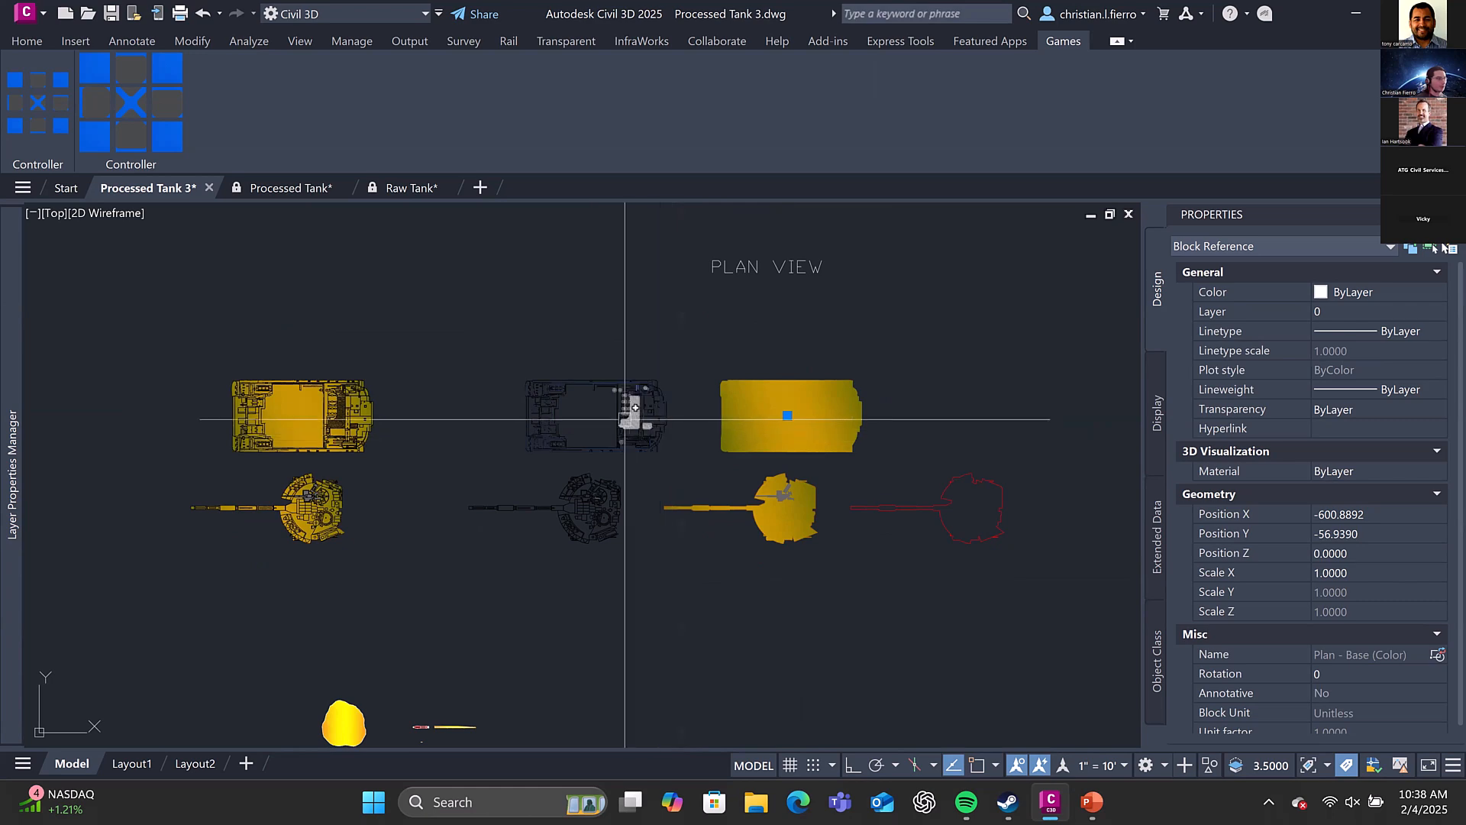
Inspect the linework hull block up close and select it to read its block name
{"action": "scroll", "coordinate": [626, 413], "scroll_direction": "up", "scroll_amount": 3}
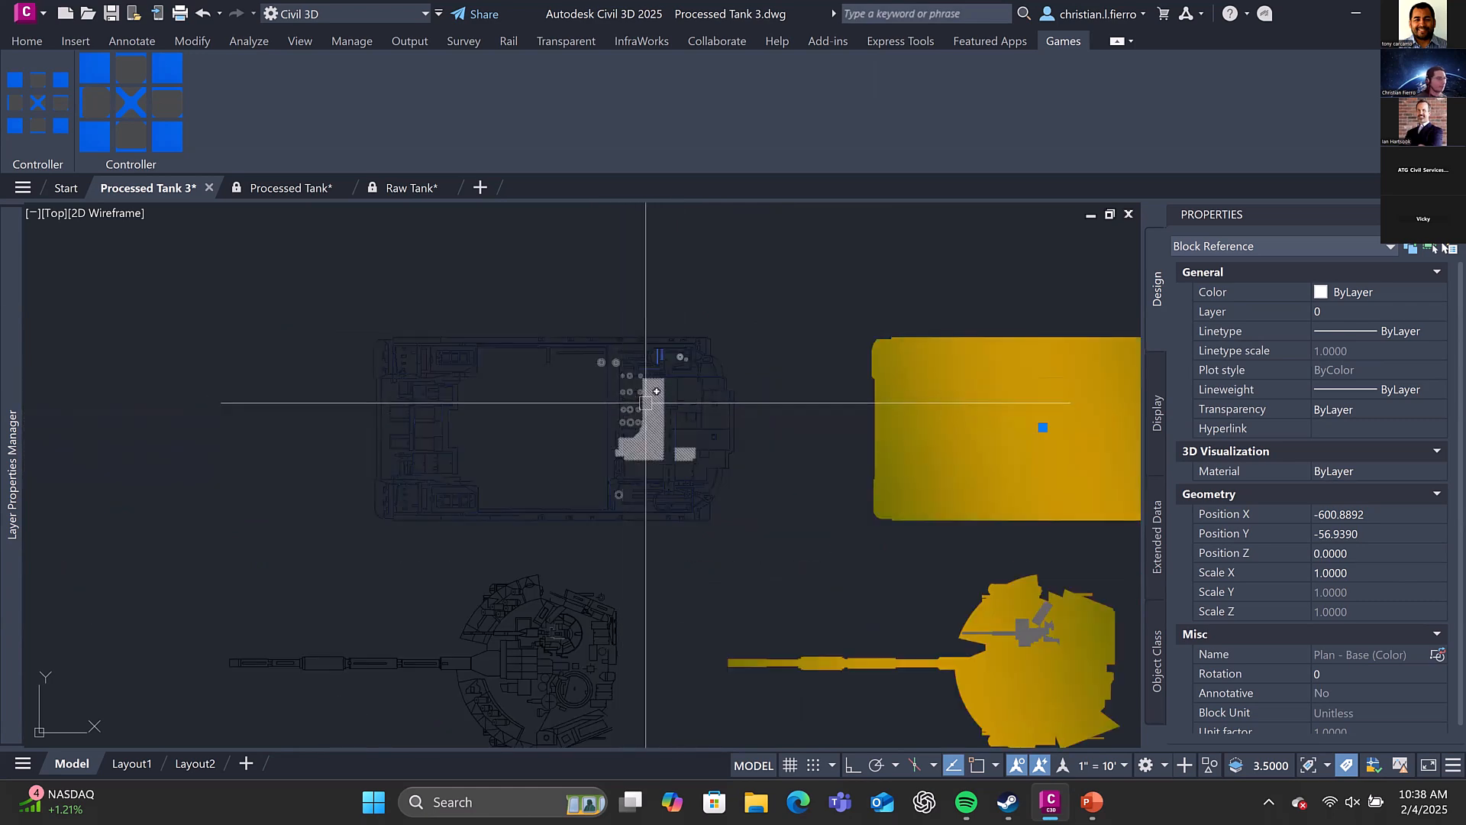
{"action": "scroll", "coordinate": [637, 404], "scroll_direction": "down", "scroll_amount": 1}
{"action": "key", "text": "Escape"}
{"action": "left_click", "coordinate": [640, 394]}
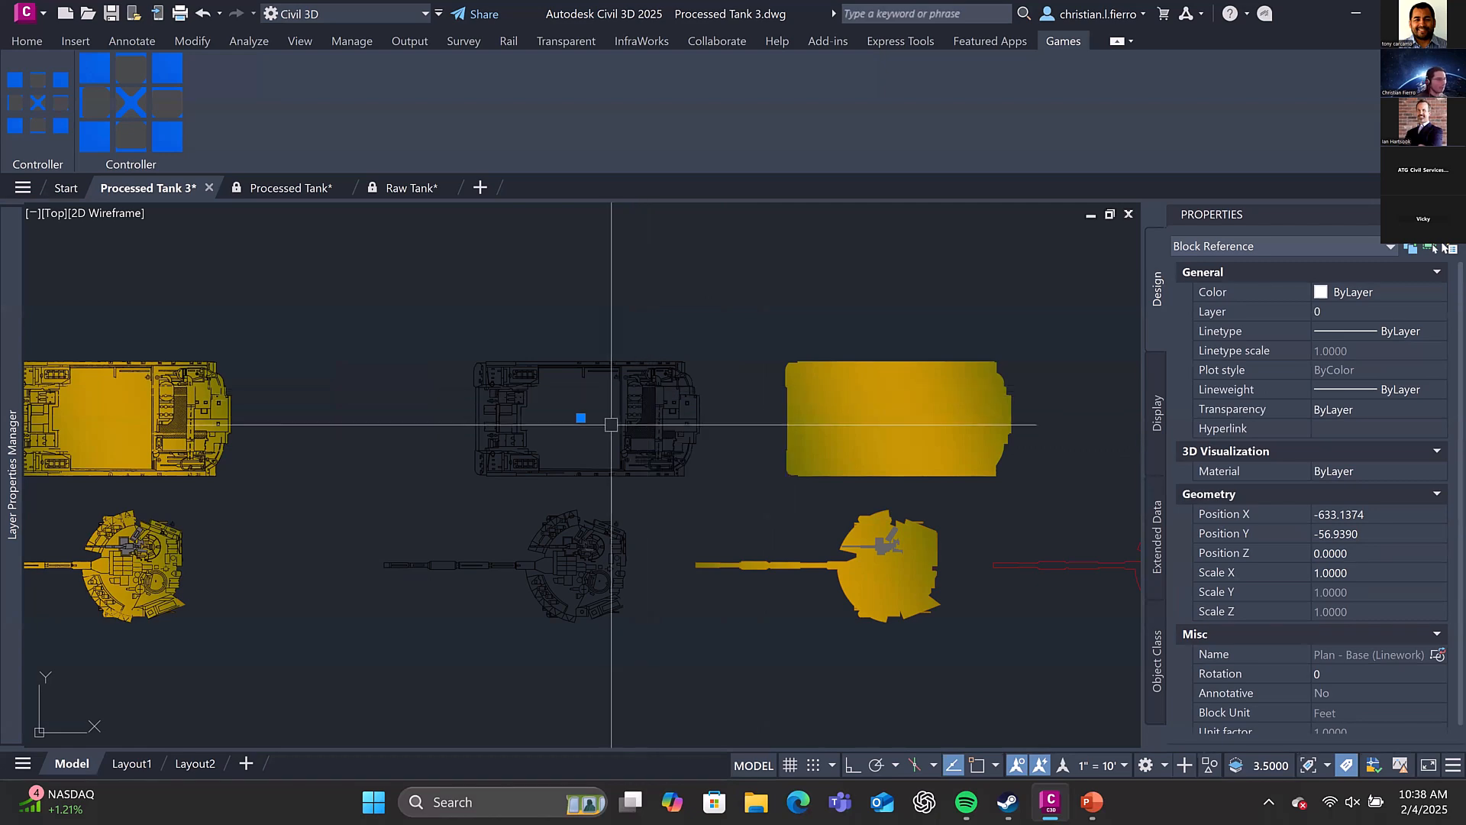
{"action": "key", "text": "Escape"}
Select the linework turret and the solid-colour turret in turn to read their block names
{"action": "middle_click_drag", "start_coordinate": [657, 327], "coordinate": [718, 209]}
{"action": "left_click", "coordinate": [645, 446]}
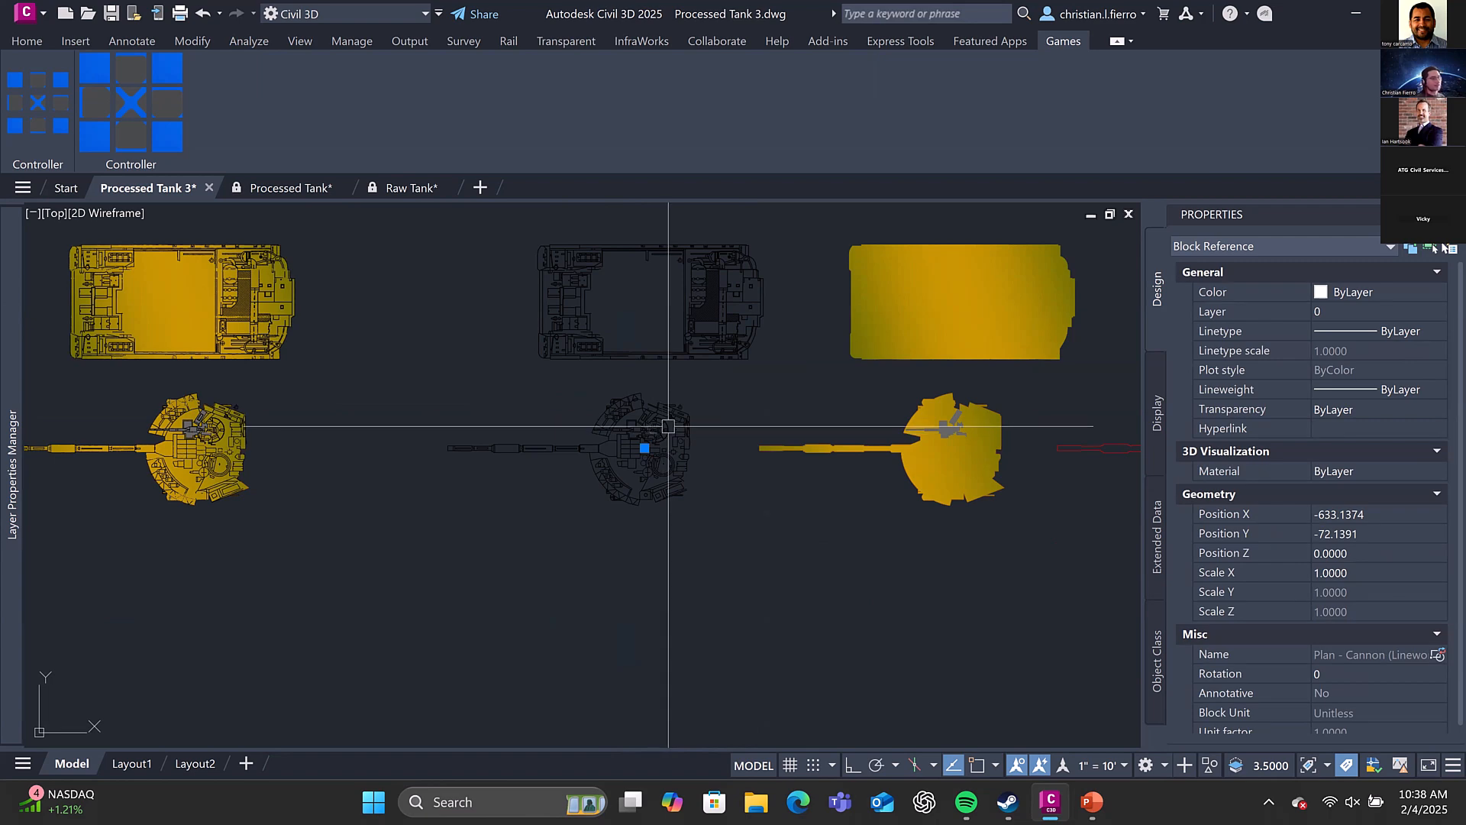
{"action": "middle_click_drag", "start_coordinate": [649, 447], "coordinate": [370, 438]}
{"action": "key", "text": "Escape"}
{"action": "left_click", "coordinate": [699, 431]}
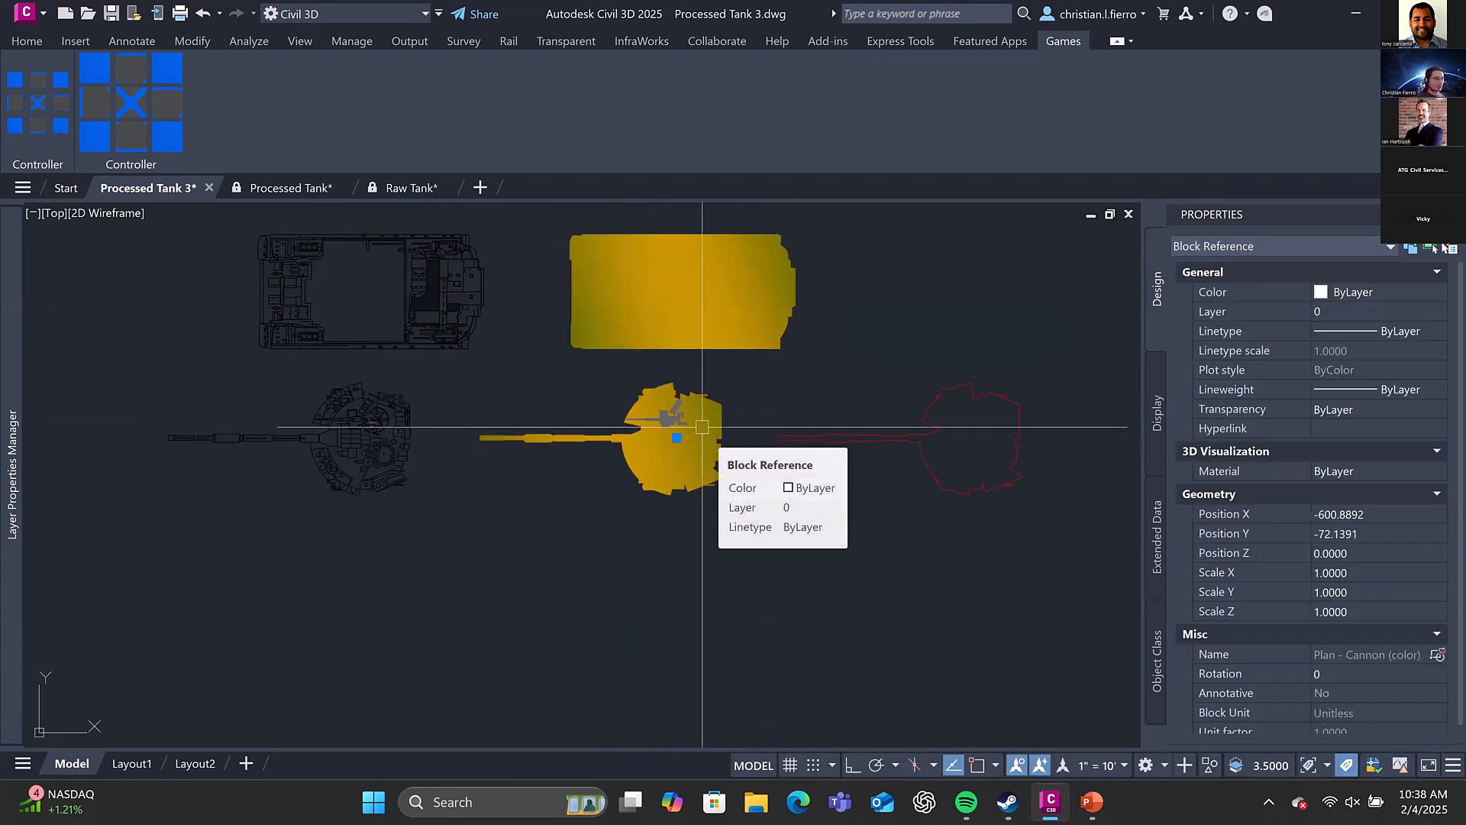
{"action": "middle_click_drag", "start_coordinate": [637, 373], "coordinate": [893, 383]}
{"action": "key", "text": "Escape"}
Open the linework hull block from the plan view group in the Block Editor
{"action": "scroll", "coordinate": [739, 351], "scroll_direction": "down", "scroll_amount": 2}
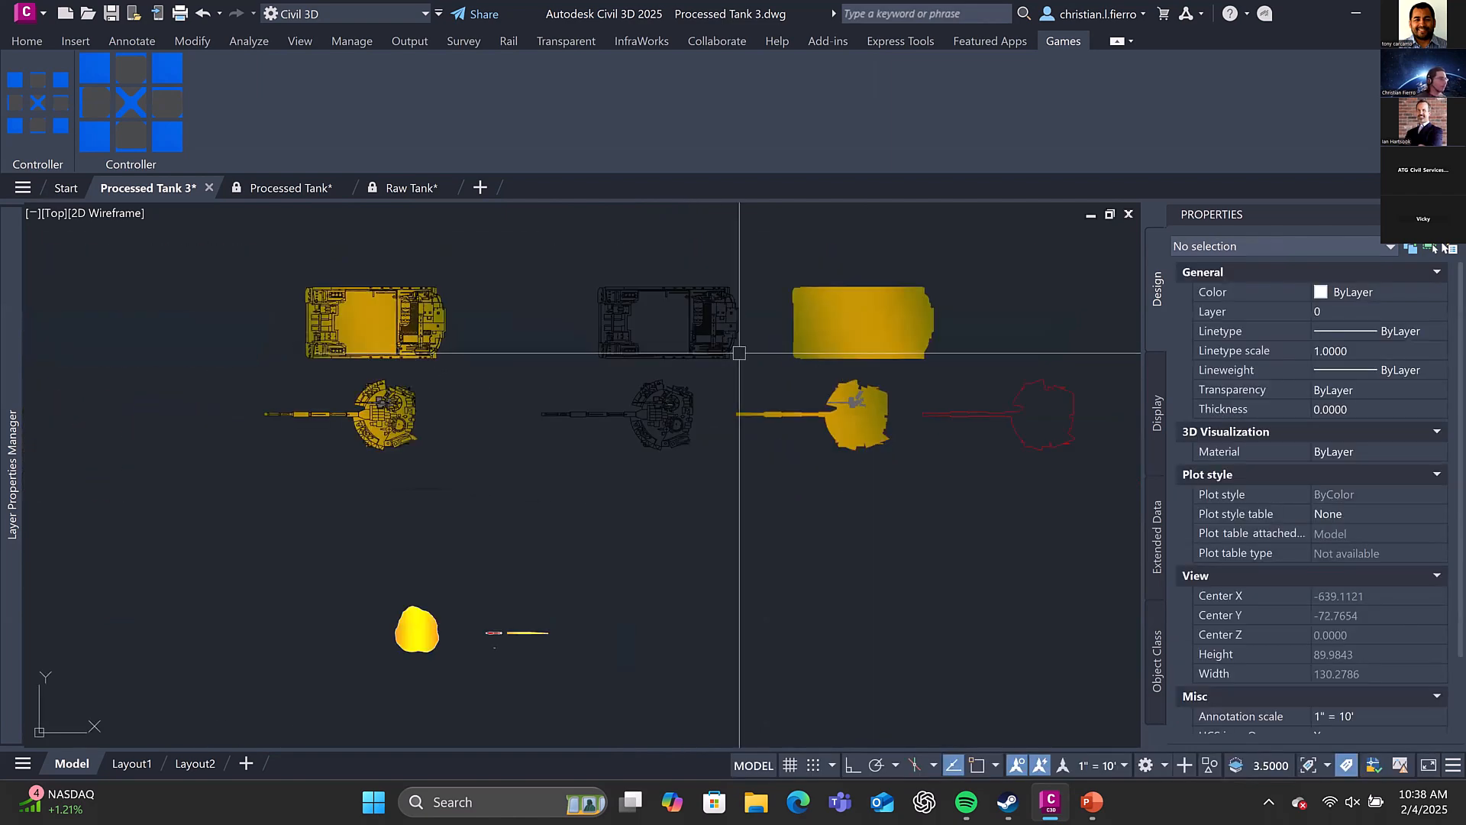
{"action": "middle_click_drag", "start_coordinate": [706, 352], "coordinate": [767, 356]}
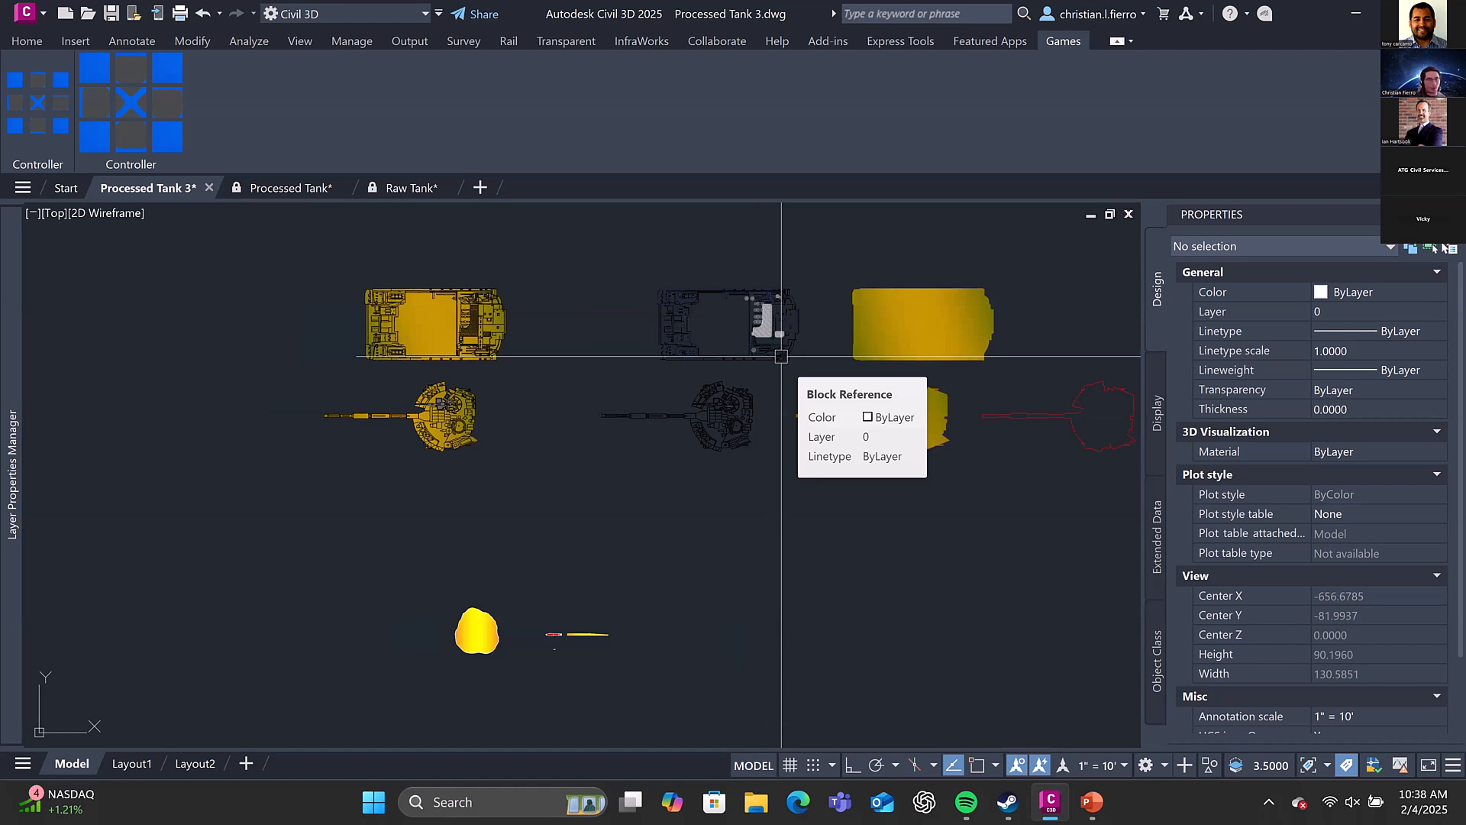
{"action": "left_click", "coordinate": [781, 348]}
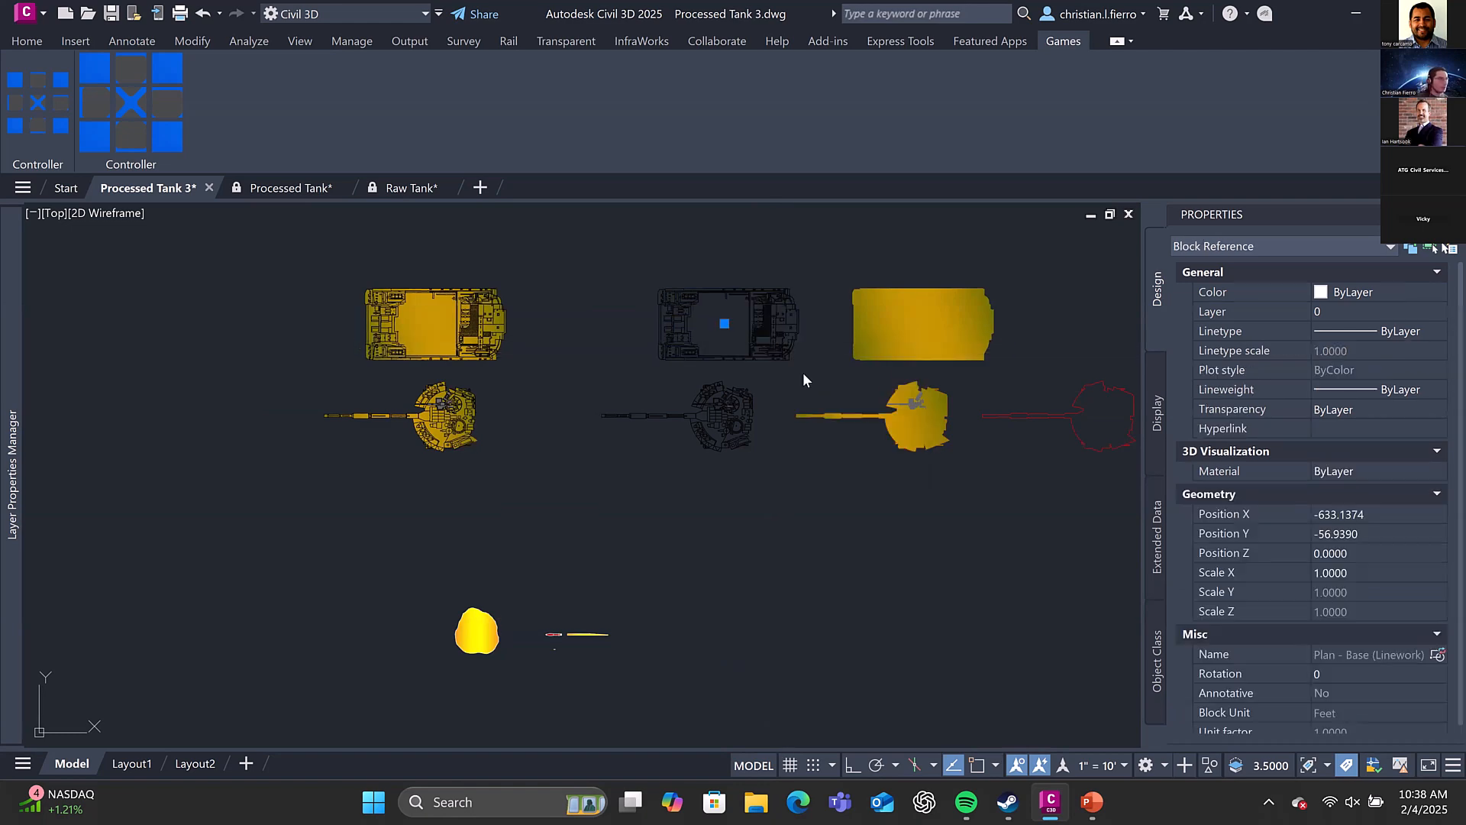
{"action": "right_click", "coordinate": [784, 318]}
{"action": "left_click", "coordinate": [837, 546]}
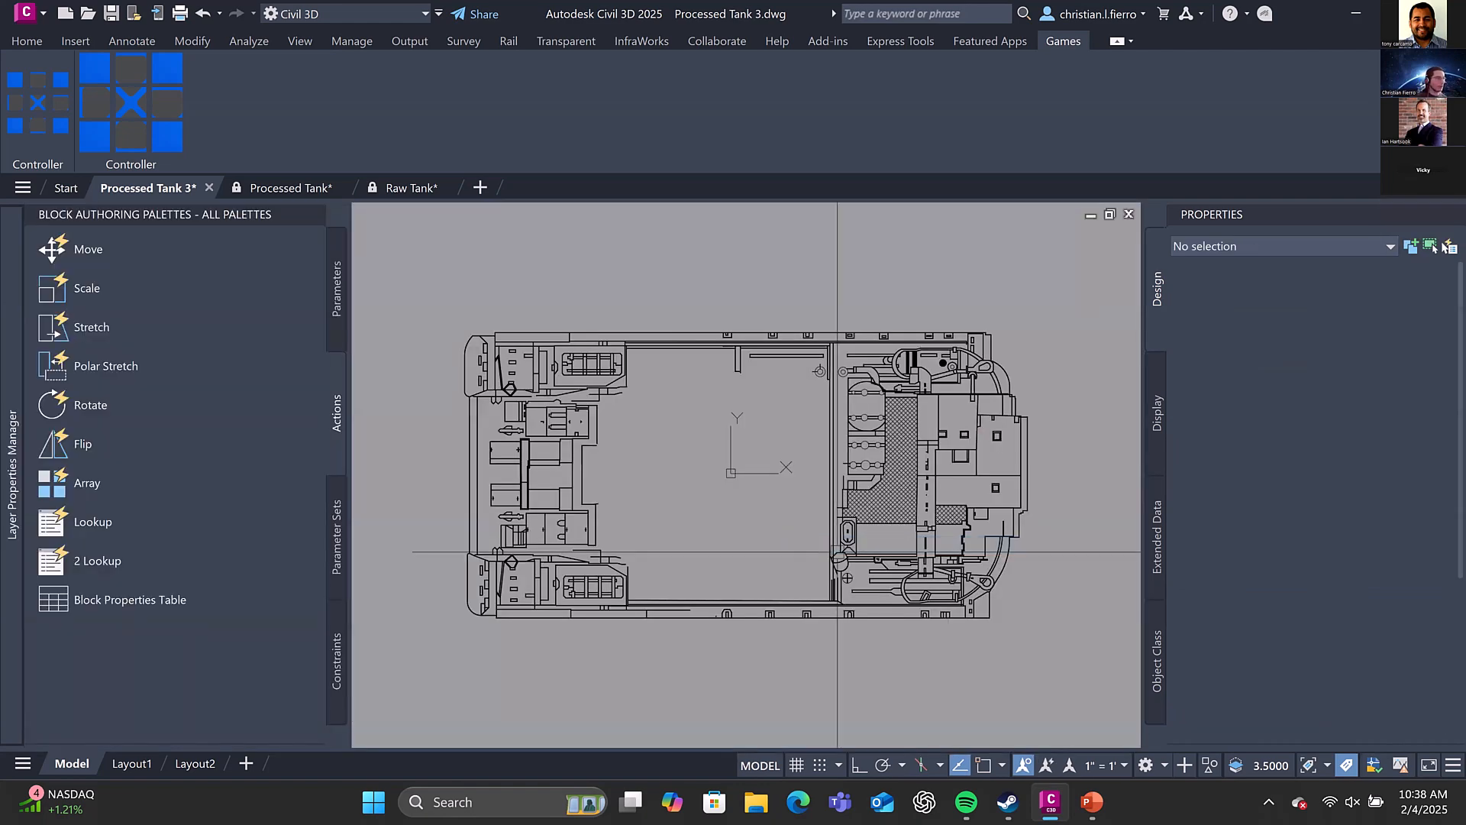
Select the whole hull linework to check how many objects it contains, and close the Block Editor discarding the changes
{"action": "left_click", "coordinate": [1047, 671]}
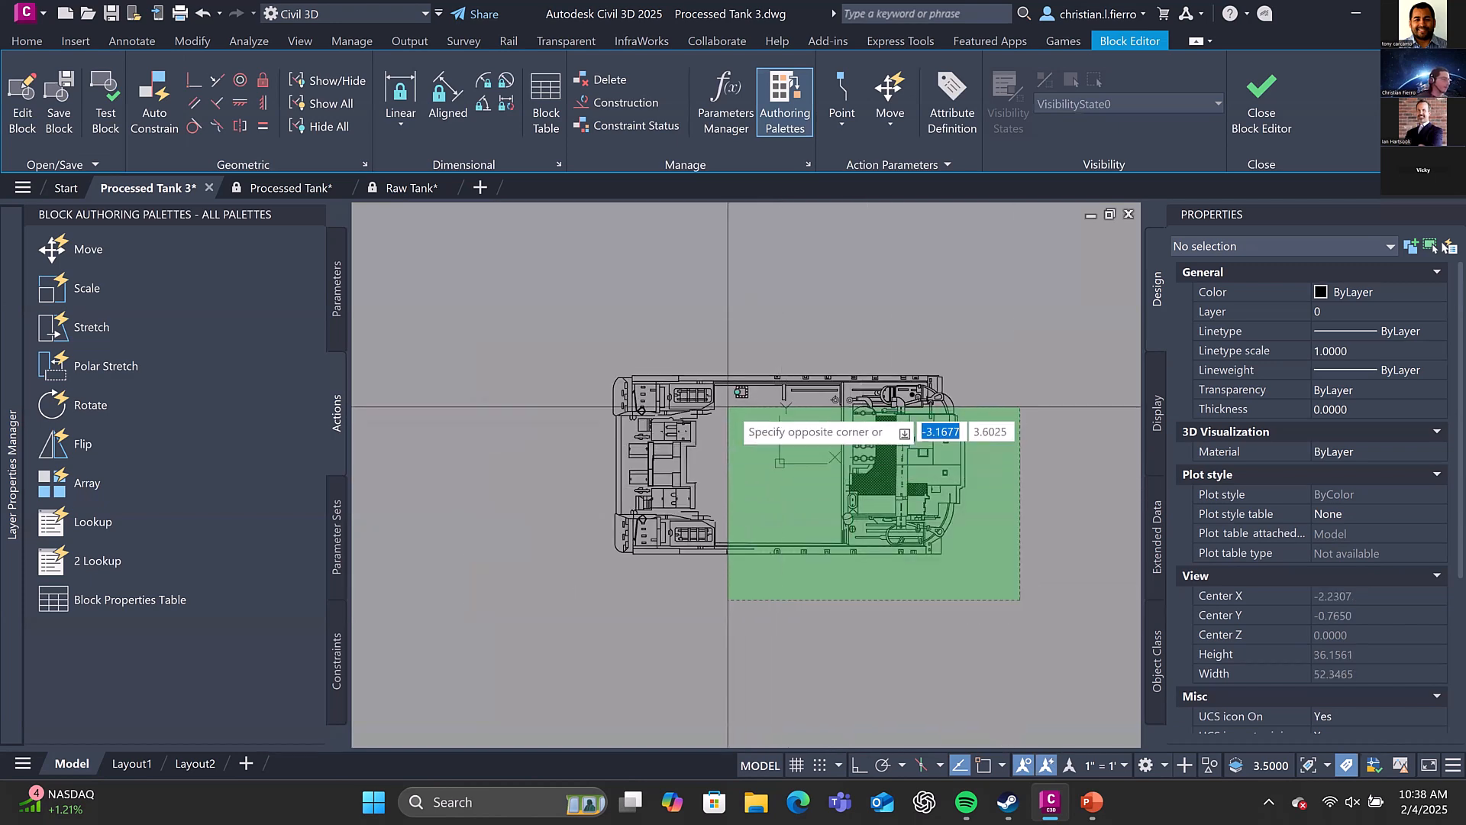
{"action": "left_click", "coordinate": [665, 372]}
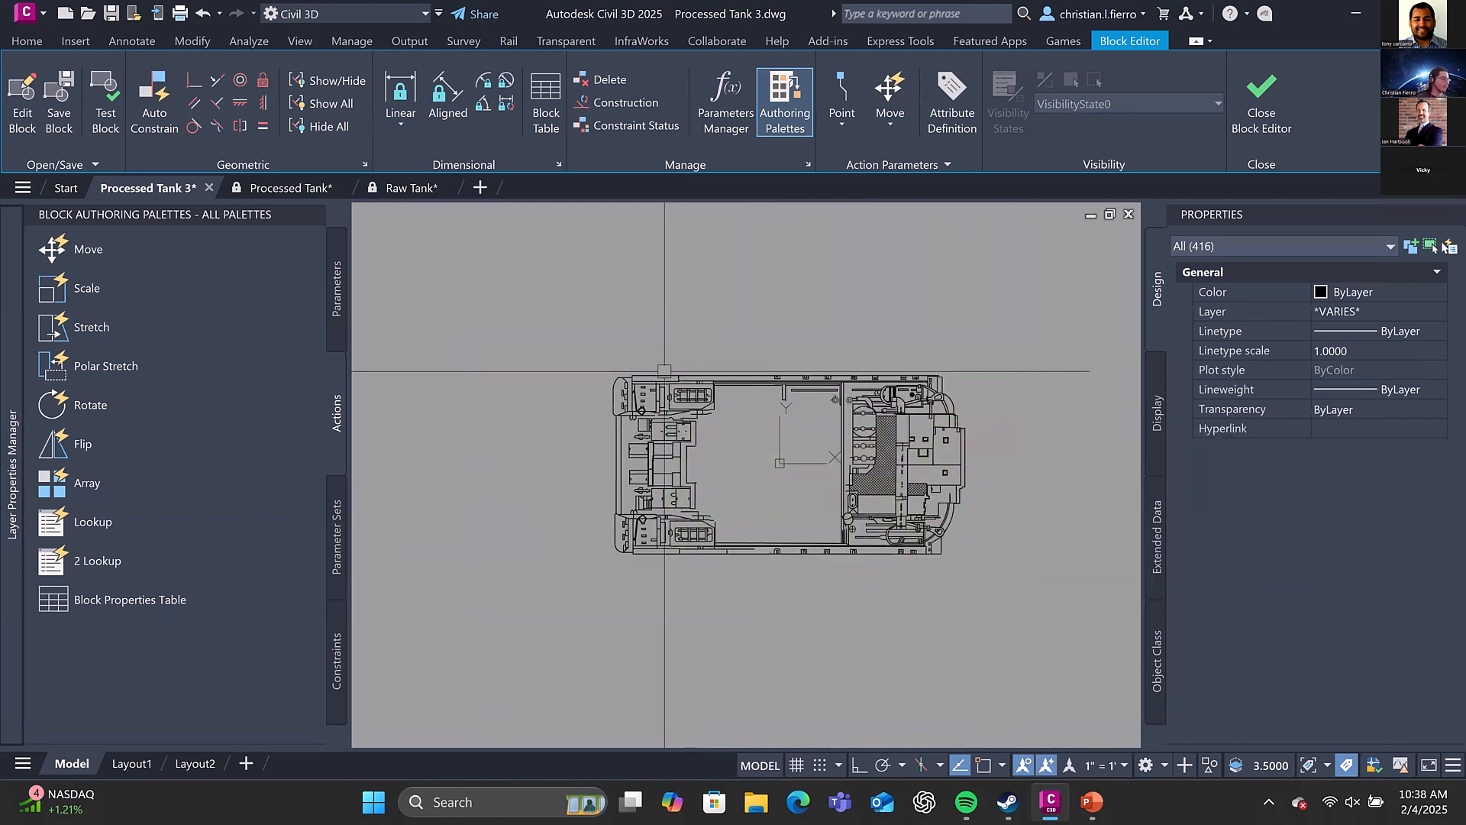
{"action": "left_click", "coordinate": [1195, 246]}
{"action": "key", "text": "Escape"}
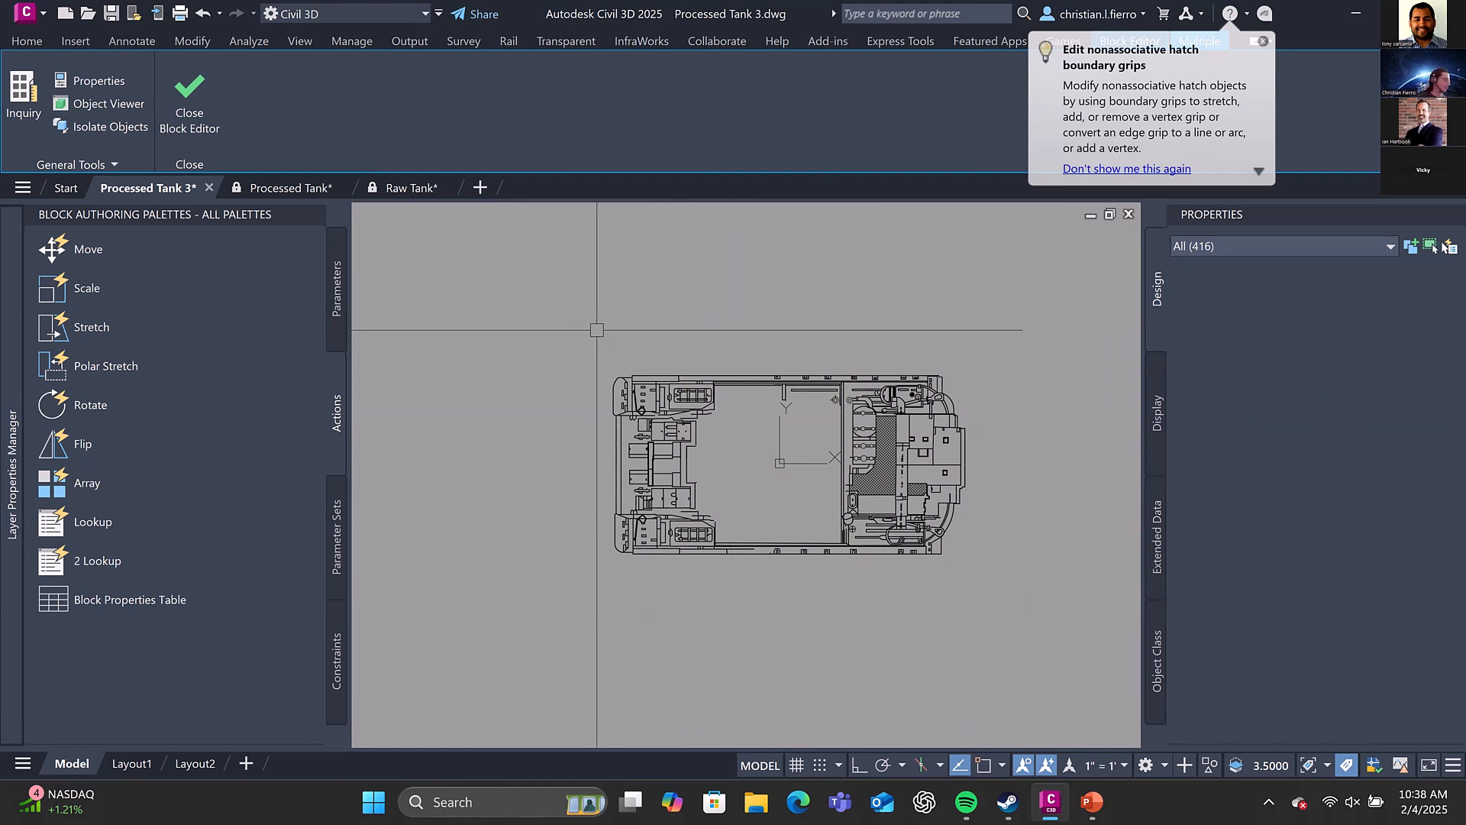
{"action": "key", "text": "Escape"}
{"action": "left_click", "coordinate": [530, 308]}
{"action": "left_click", "coordinate": [995, 632]}
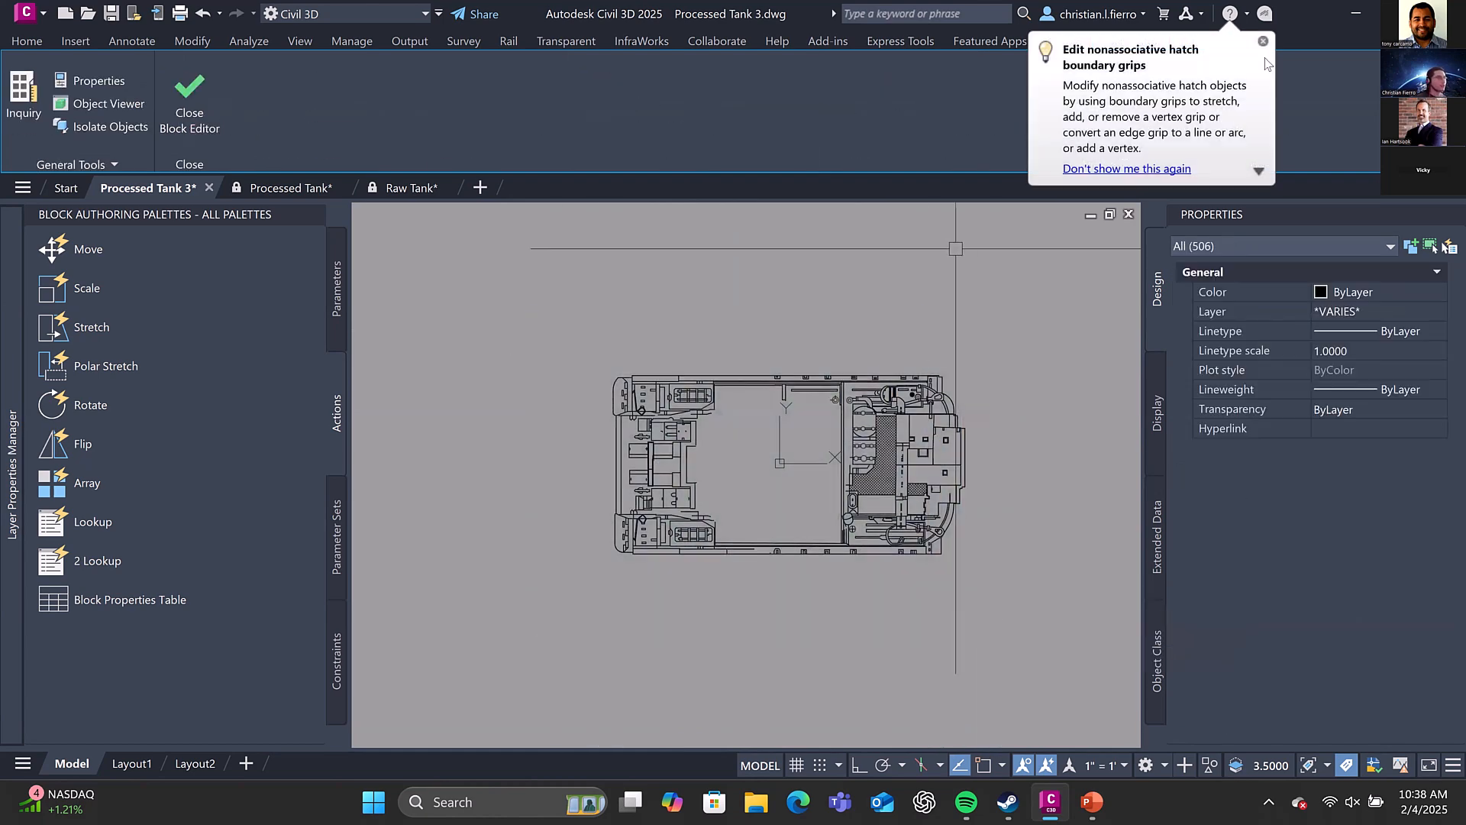
{"action": "key", "text": "Escape"}
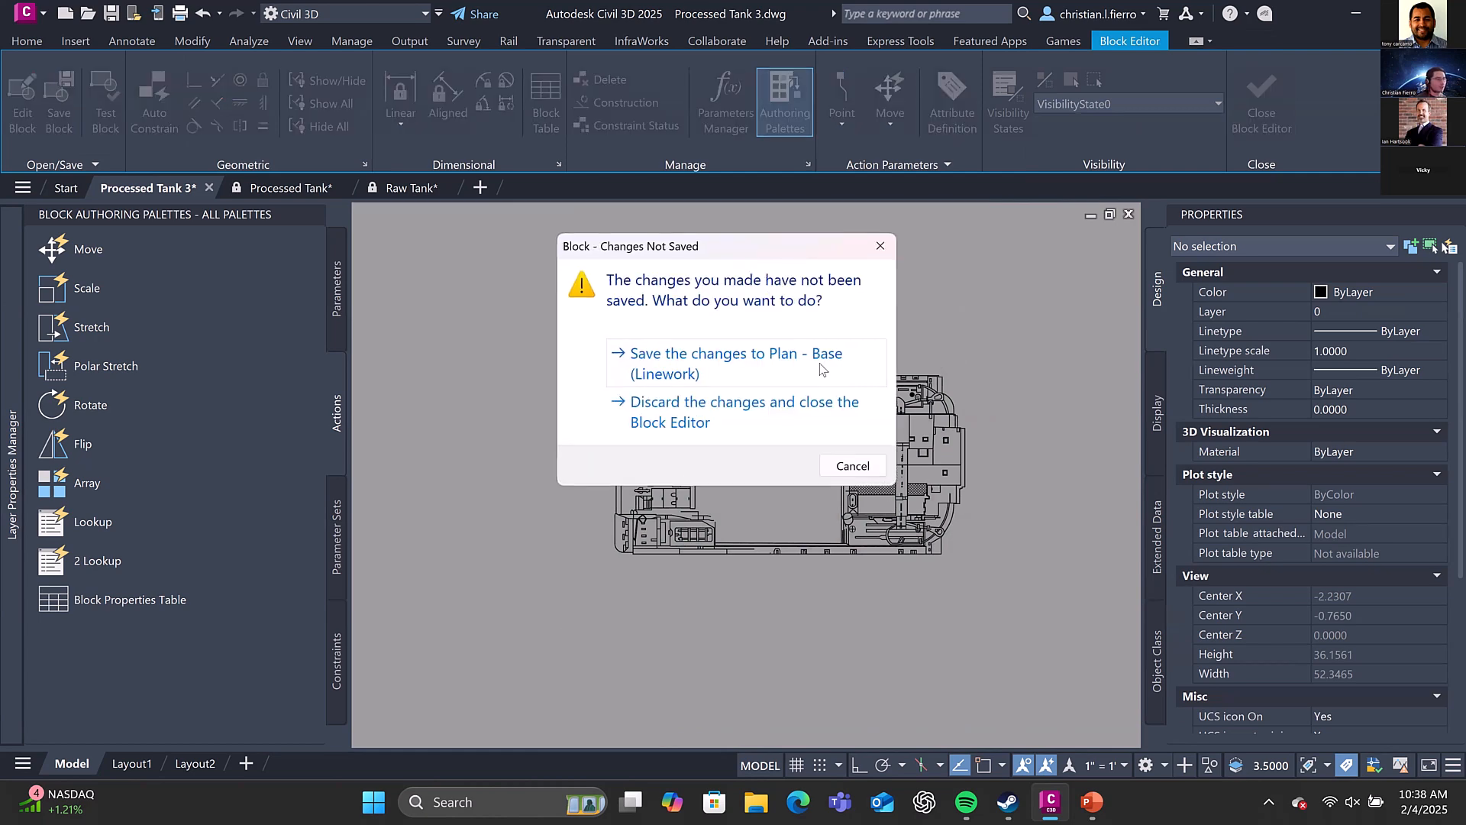
{"action": "left_click", "coordinate": [820, 411]}
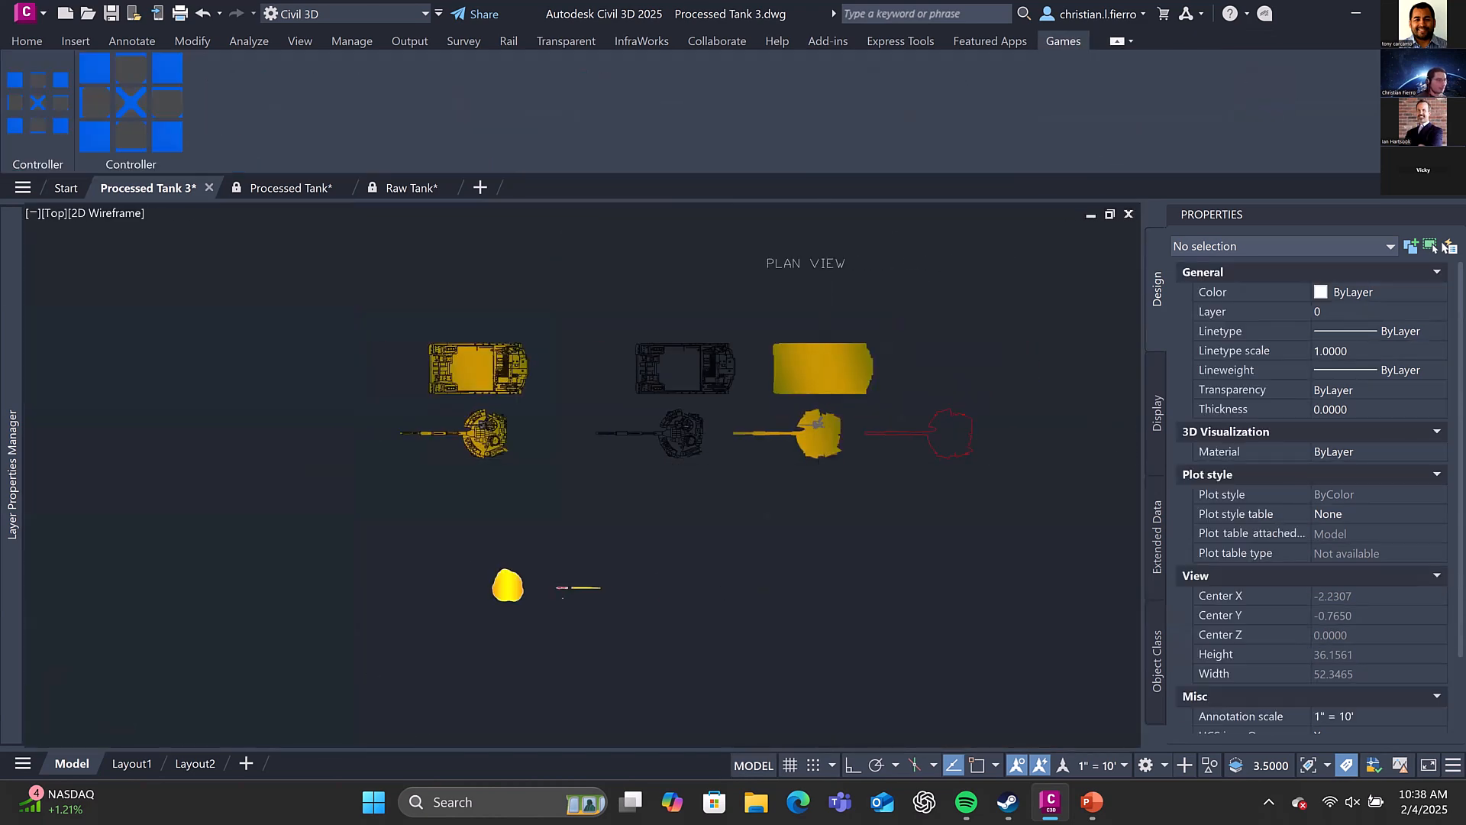
Open the combined hull block, Plan - Base, from the plan view group in the Block Editor
{"action": "left_click", "coordinate": [809, 349]}
{"action": "key", "text": "Escape"}
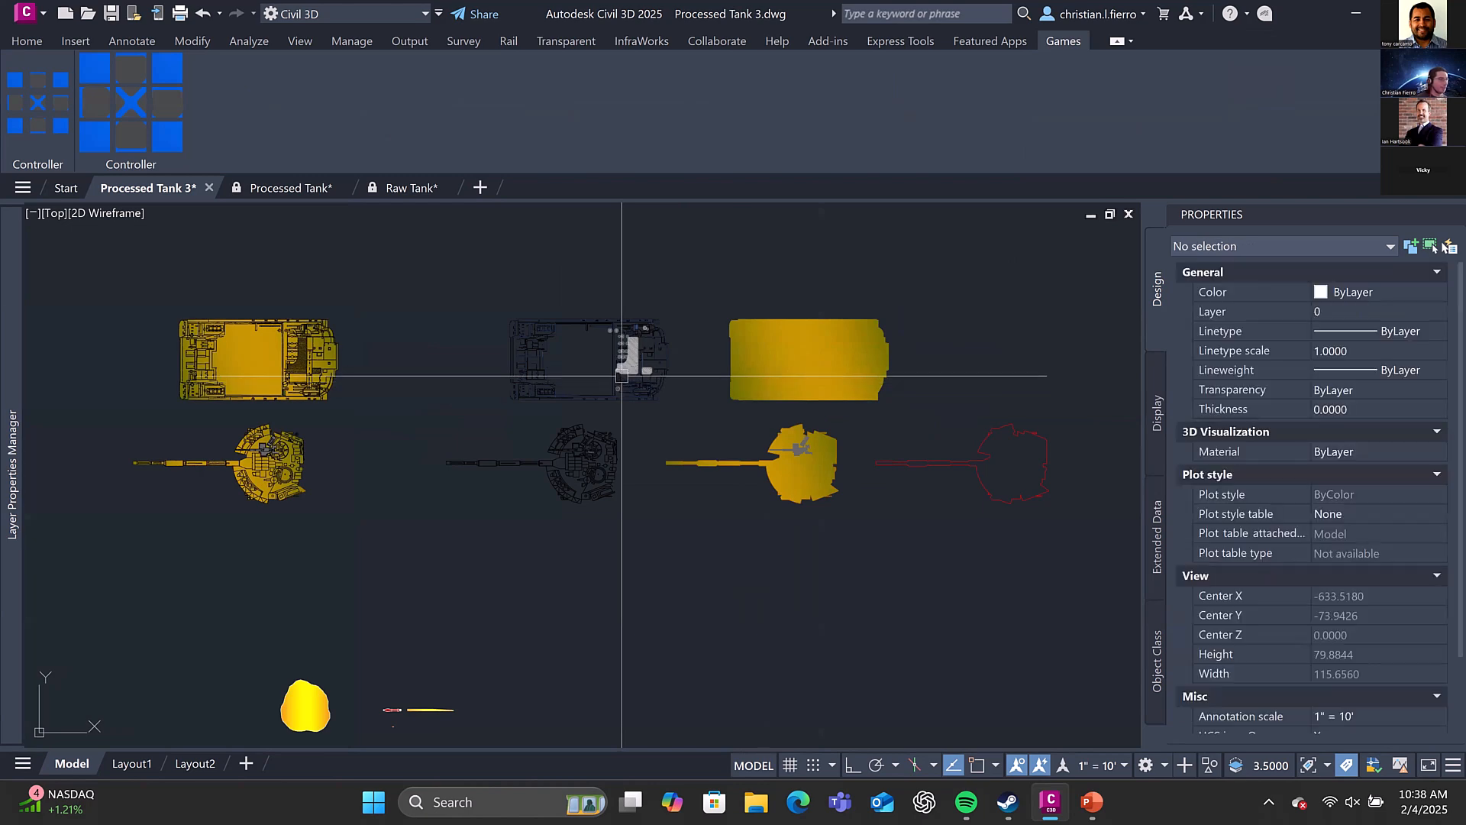
{"action": "middle_click_drag", "start_coordinate": [622, 381], "coordinate": [641, 476]}
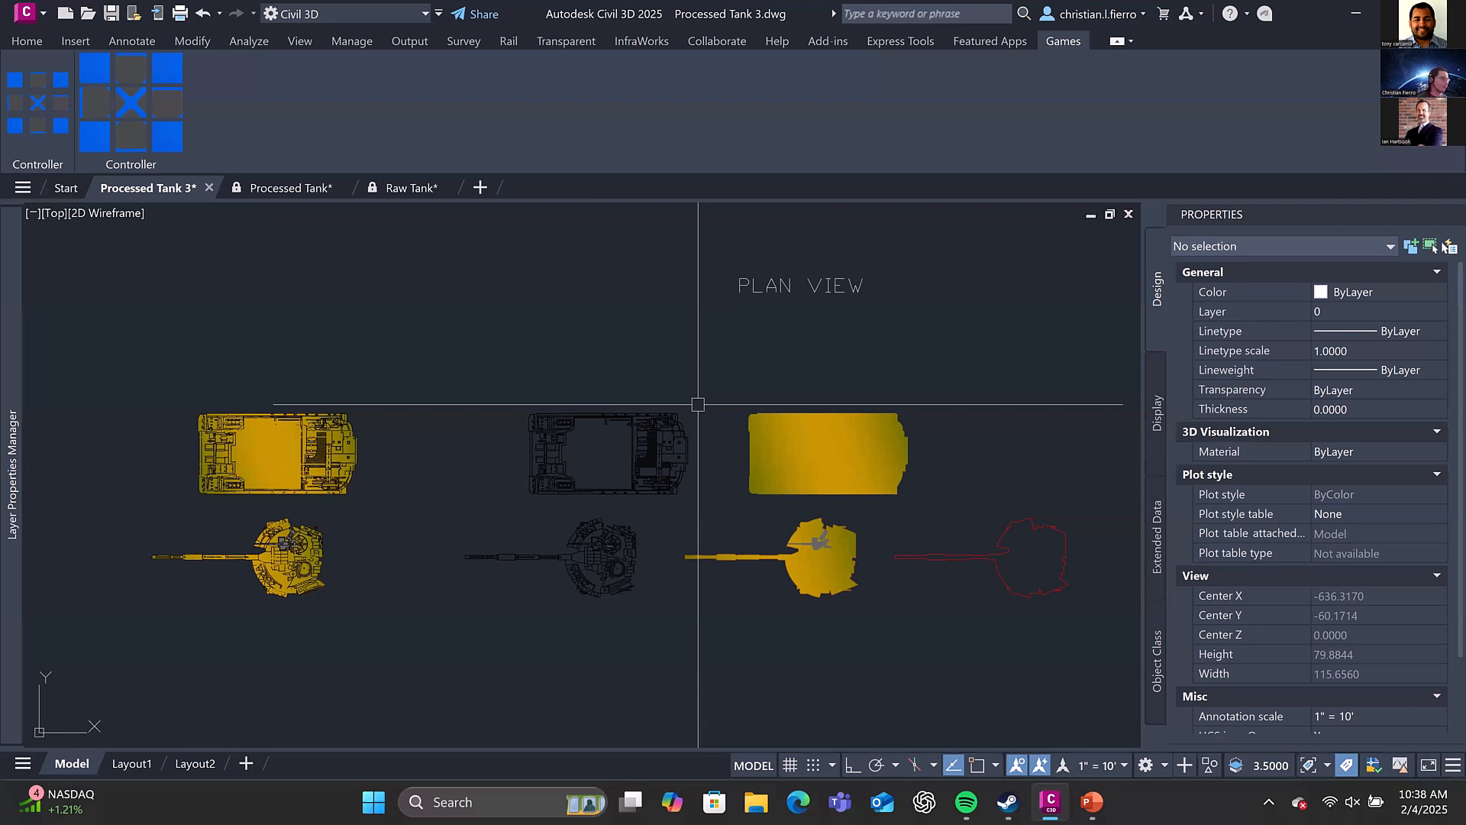
{"action": "middle_click_drag", "start_coordinate": [784, 442], "coordinate": [785, 394]}
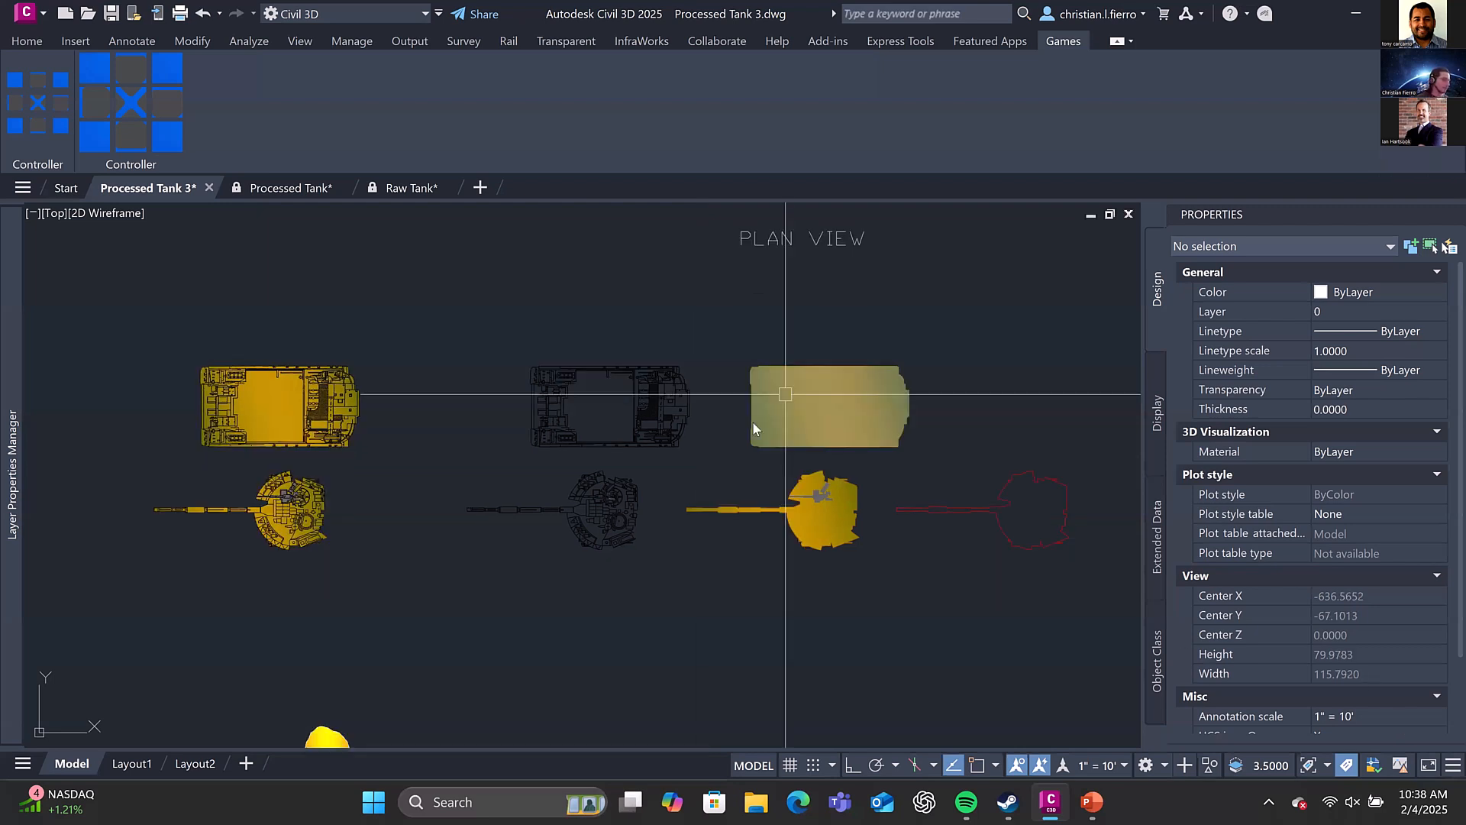
{"action": "middle_click_drag", "start_coordinate": [543, 561], "coordinate": [818, 548]}
{"action": "left_click", "coordinate": [496, 419]}
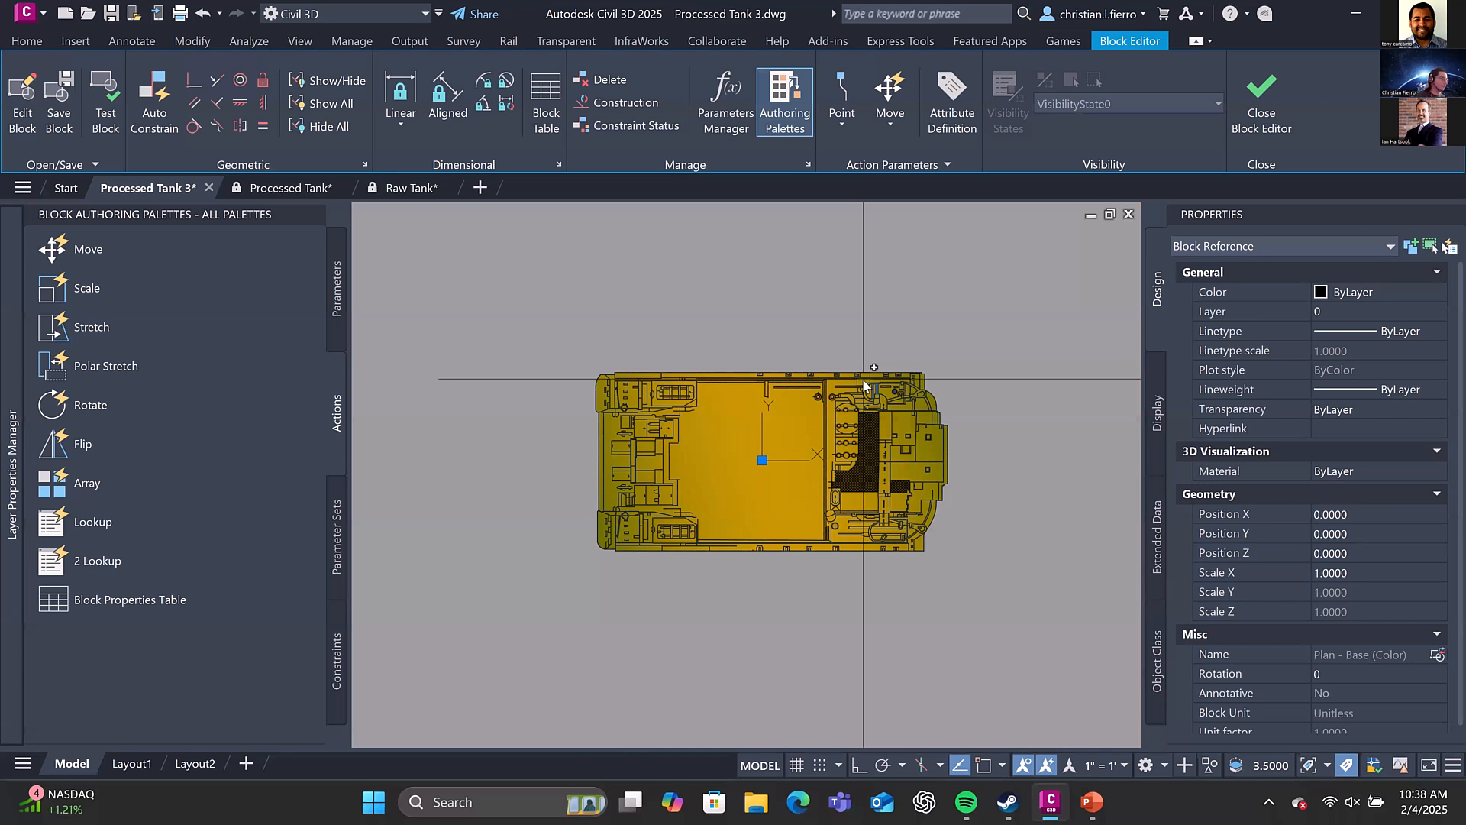
Move the nested solid-colour hull block straight below the linework hull to separate the two layers
{"action": "type", "text": "co"}
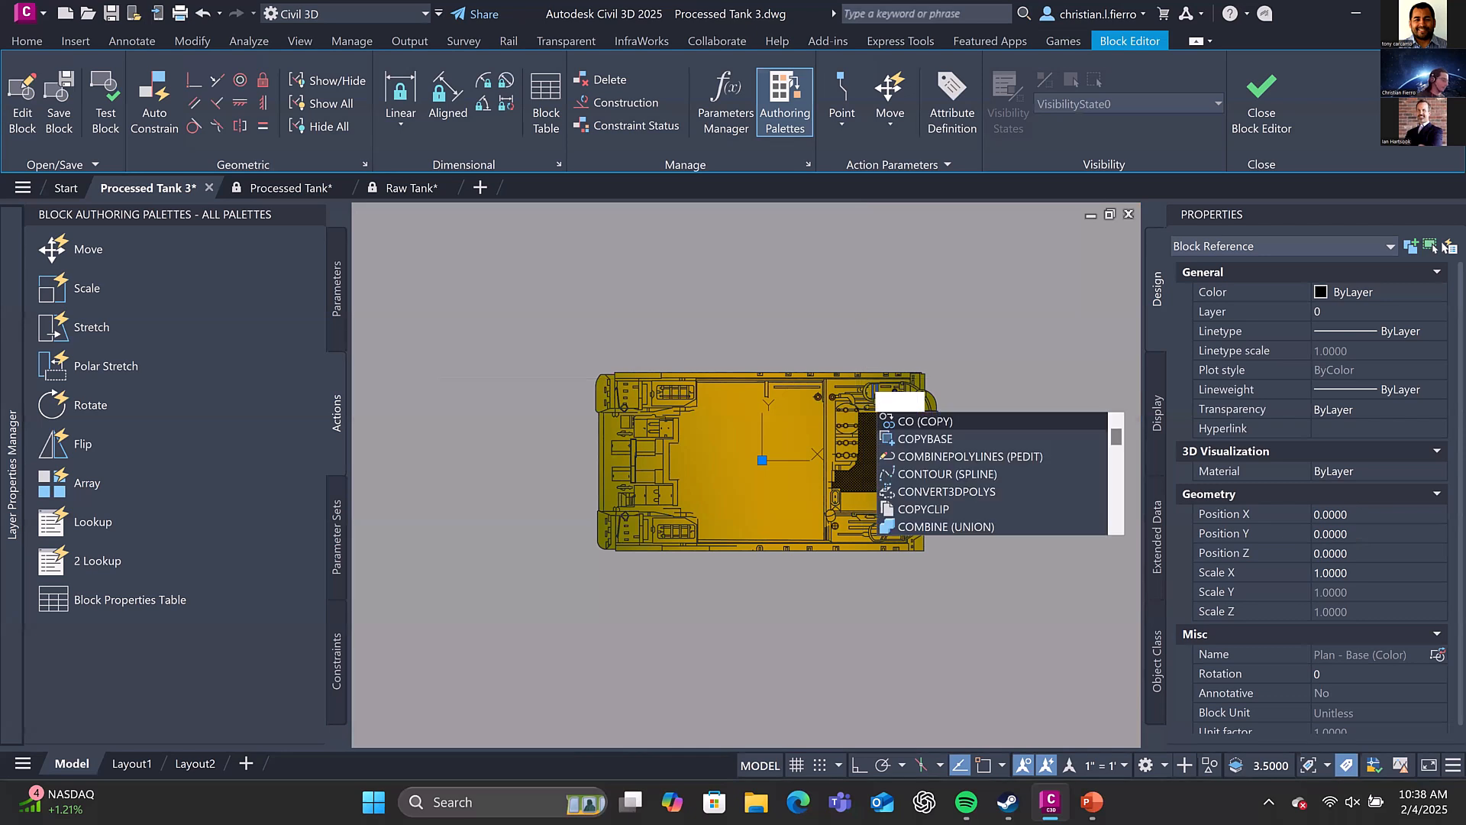
{"action": "key", "text": "space"}
{"action": "type", "text": "co"}
{"action": "key", "text": "space"}
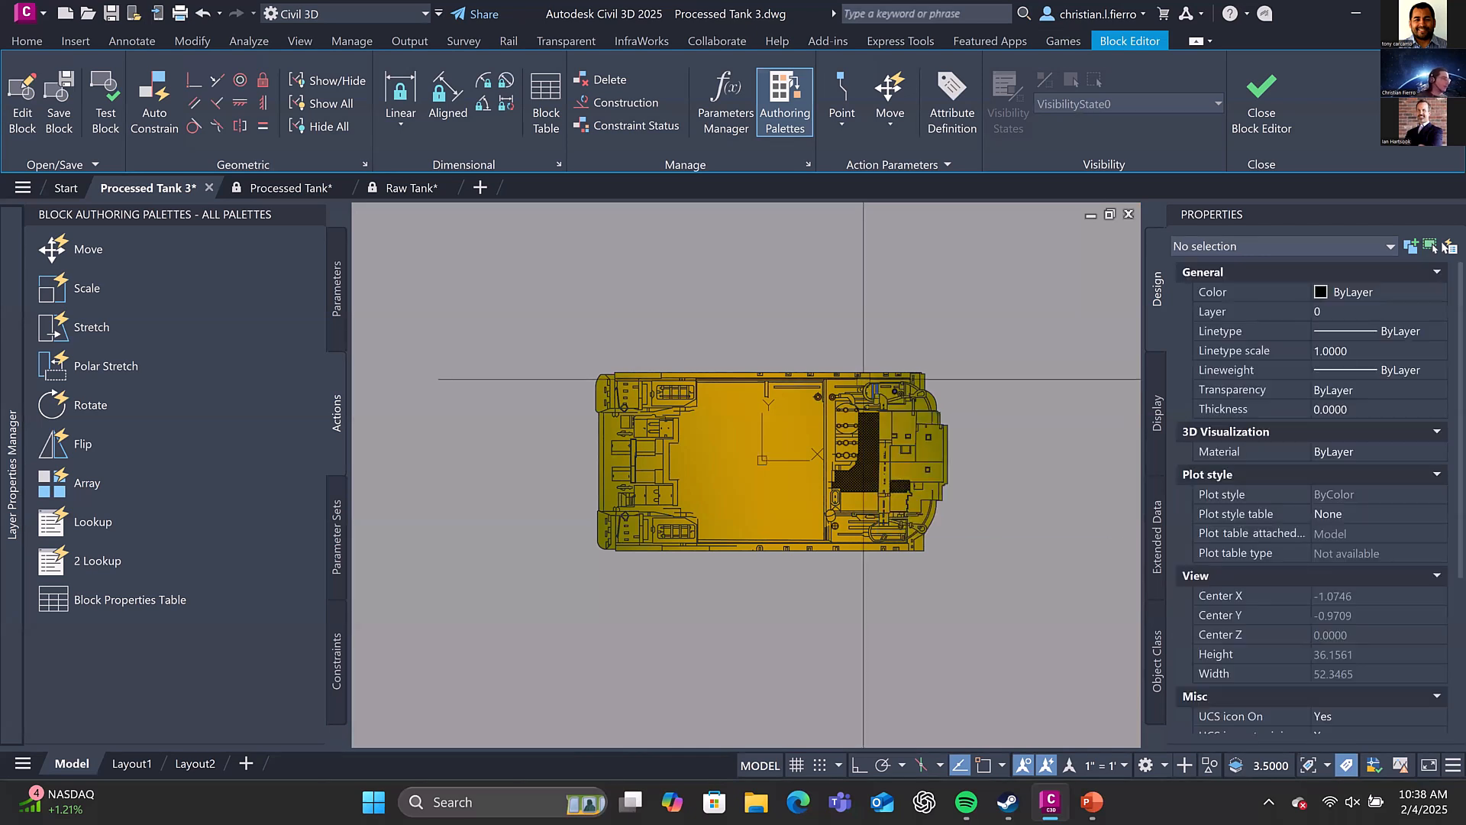
{"action": "scroll", "coordinate": [847, 430], "scroll_direction": "down", "scroll_amount": 2}
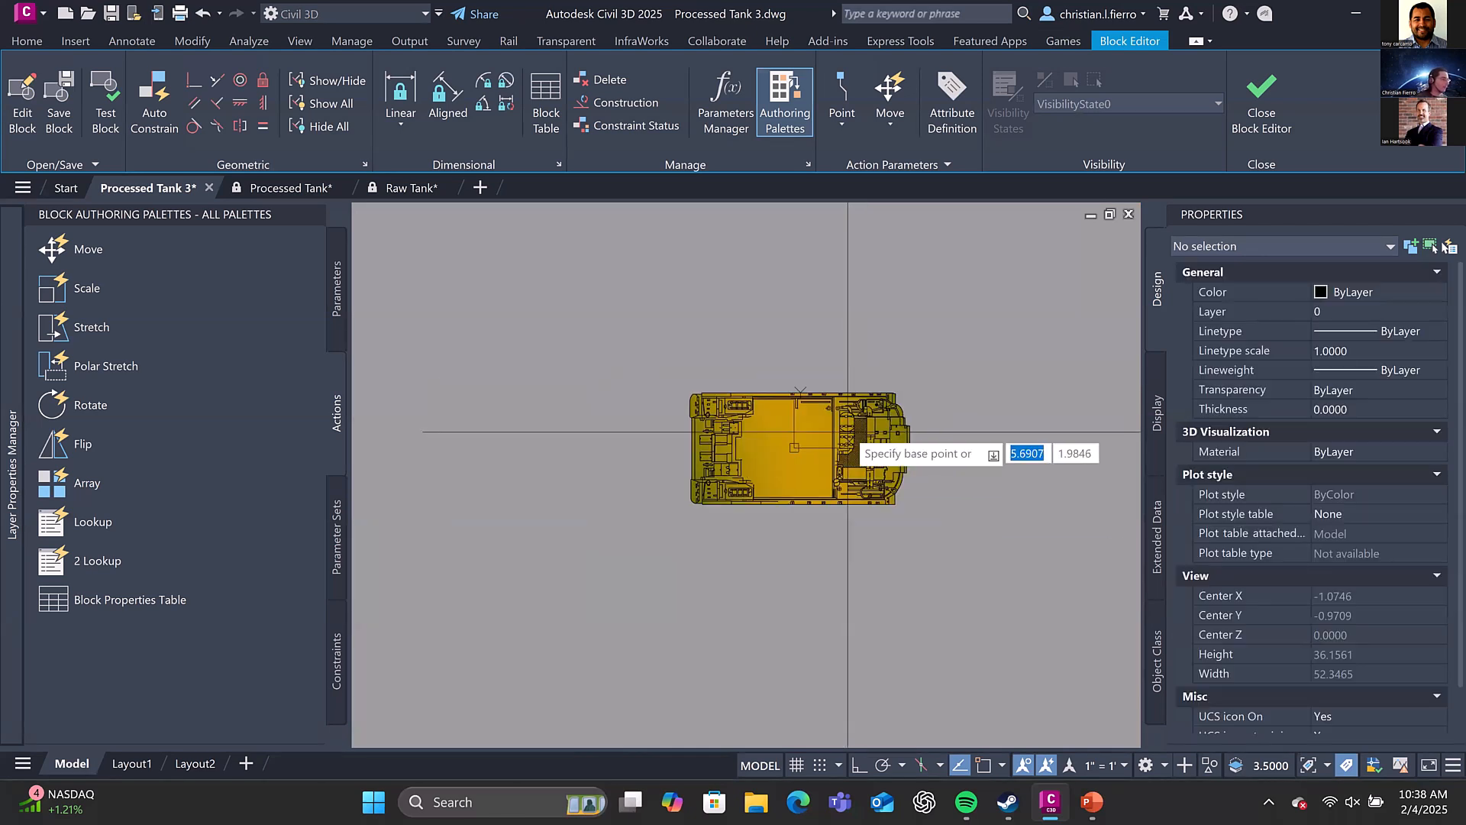
{"action": "left_click", "coordinate": [847, 439]}
{"action": "left_click", "coordinate": [857, 619]}
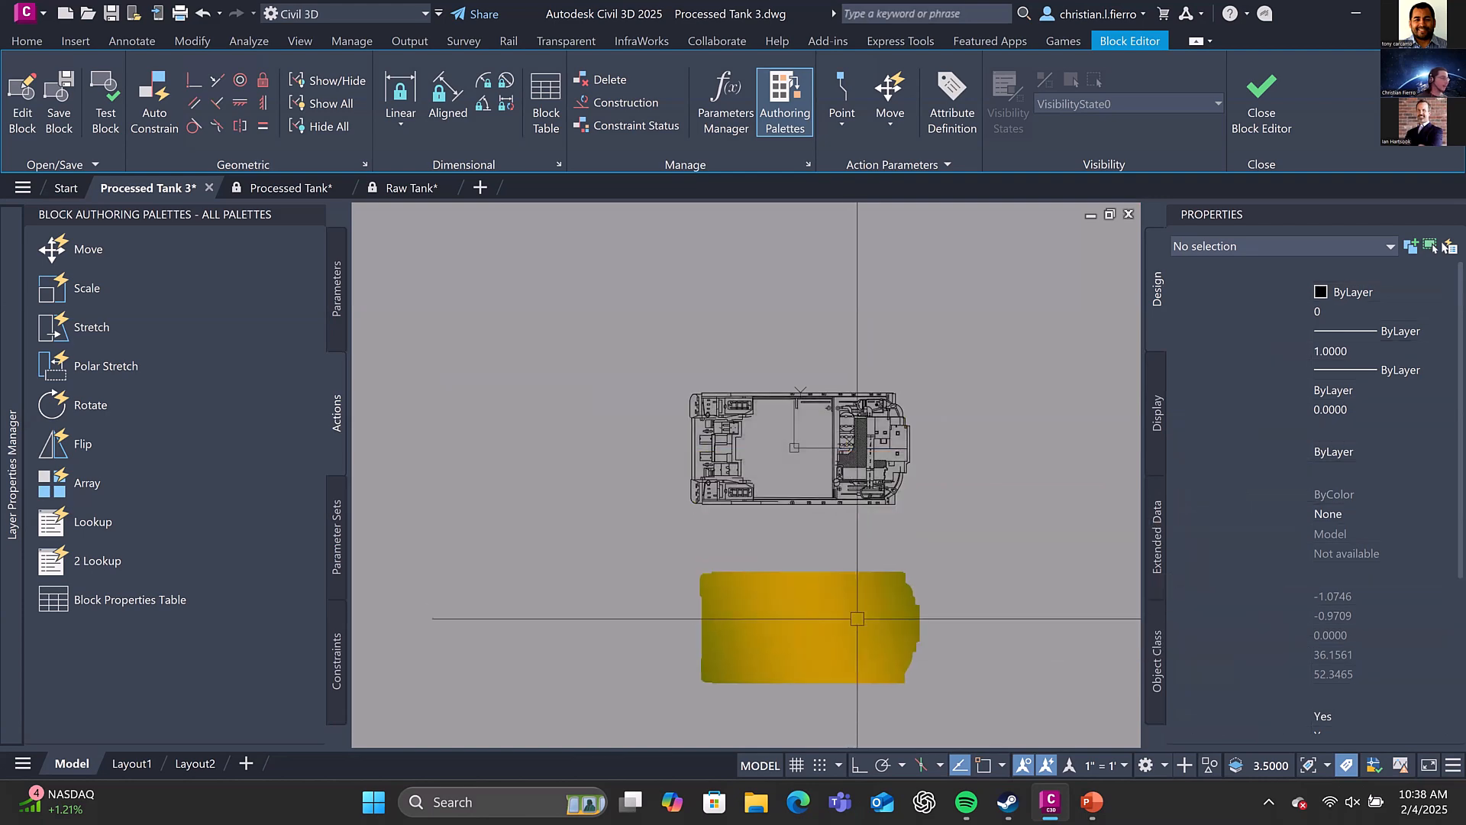
Move the nested linework hull block away from the origin, up and to the right
{"action": "left_click", "coordinate": [834, 442]}
{"action": "type", "text": "m"}
{"action": "key", "text": "space"}
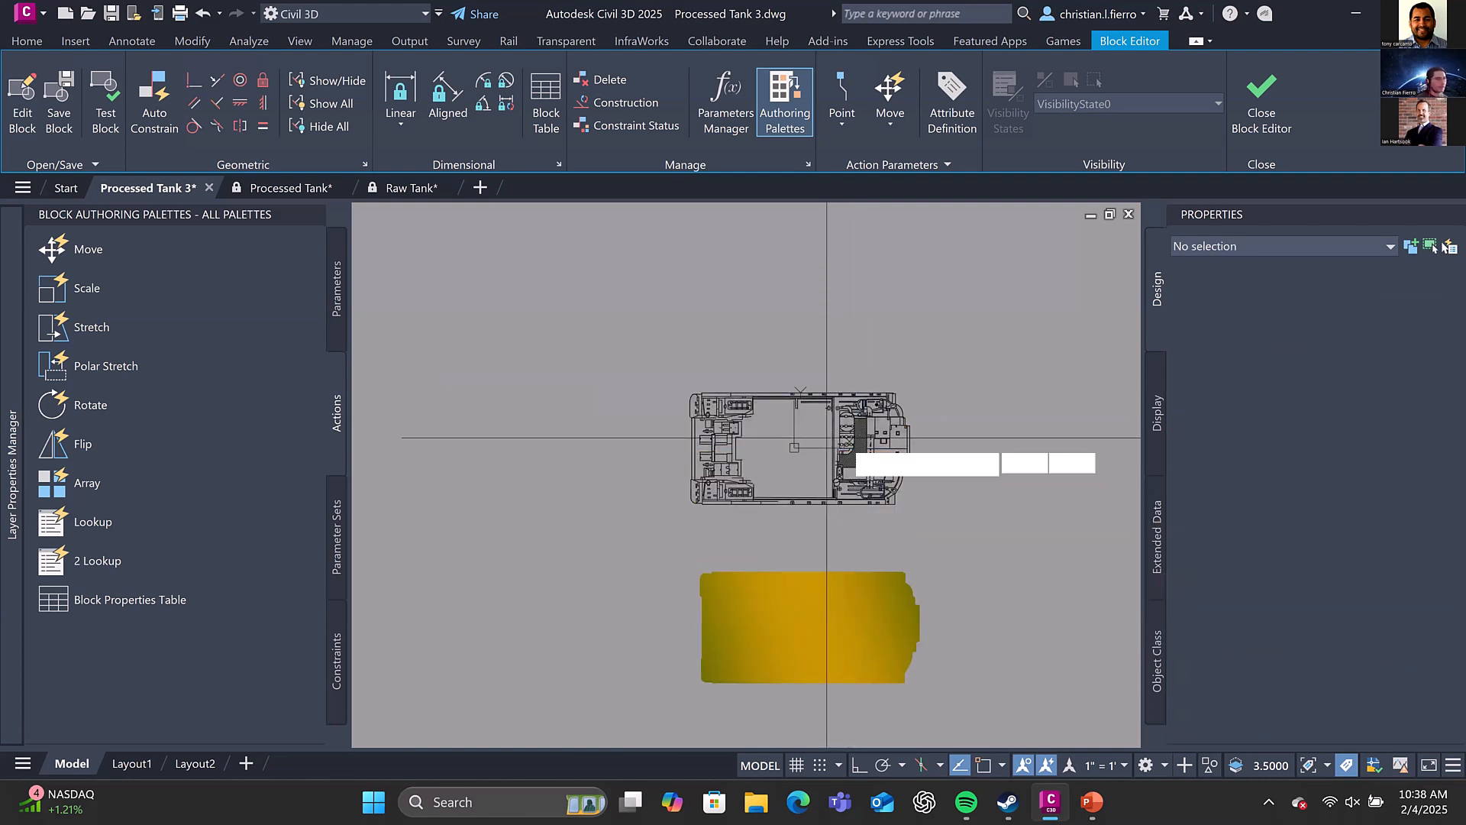
{"action": "left_click", "coordinate": [854, 440]}
{"action": "middle_click_drag", "start_coordinate": [956, 374], "coordinate": [834, 484]}
{"action": "scroll", "coordinate": [939, 273], "scroll_direction": "down", "scroll_amount": 2}
{"action": "left_click", "coordinate": [906, 350]}
Select both nested hull blocks together, and each one separately, to read their block properties
{"action": "key", "text": "ctrl+a"}
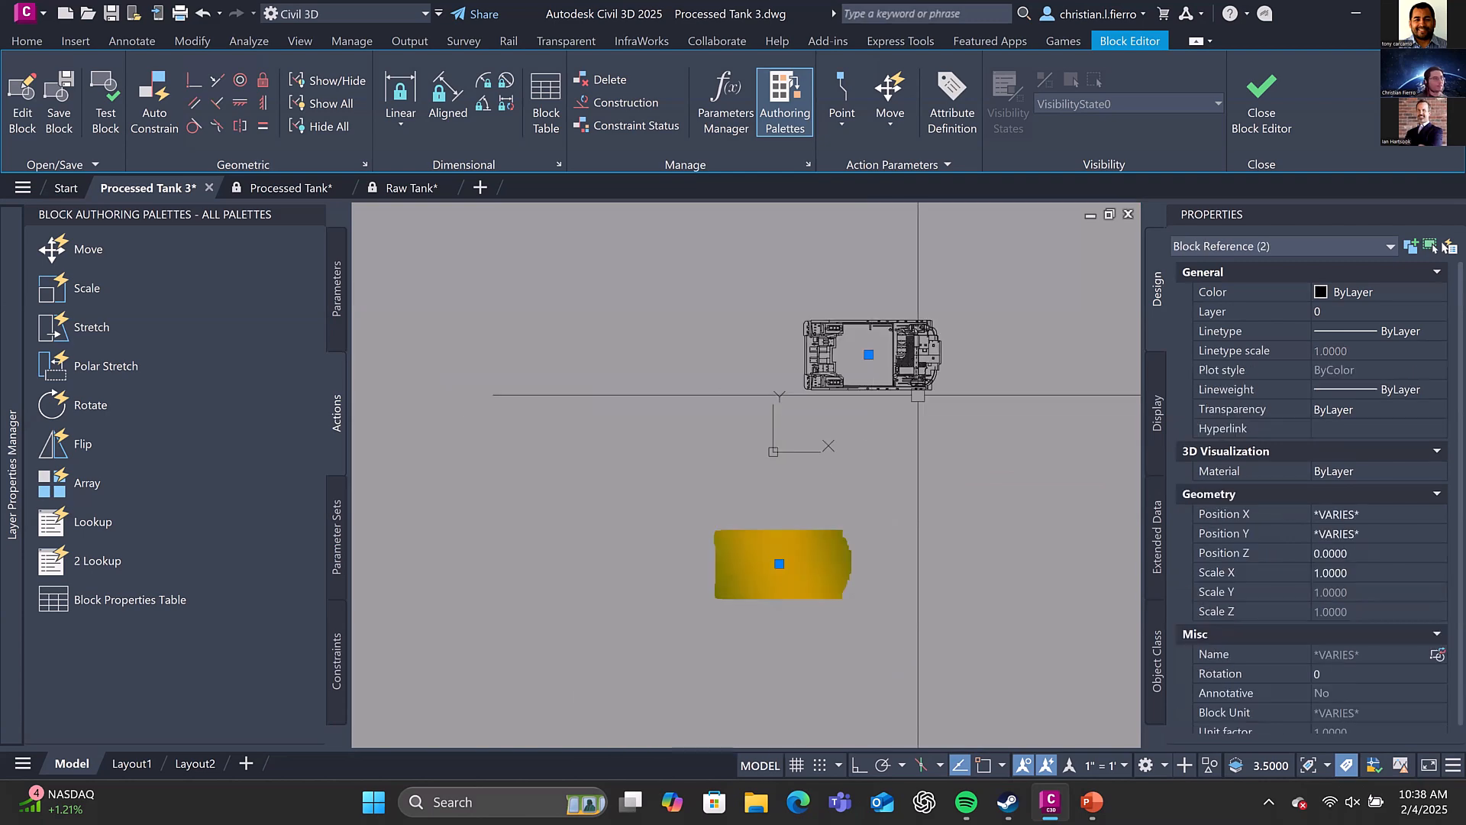
{"action": "key", "text": "Escape"}
{"action": "left_click", "coordinate": [902, 366]}
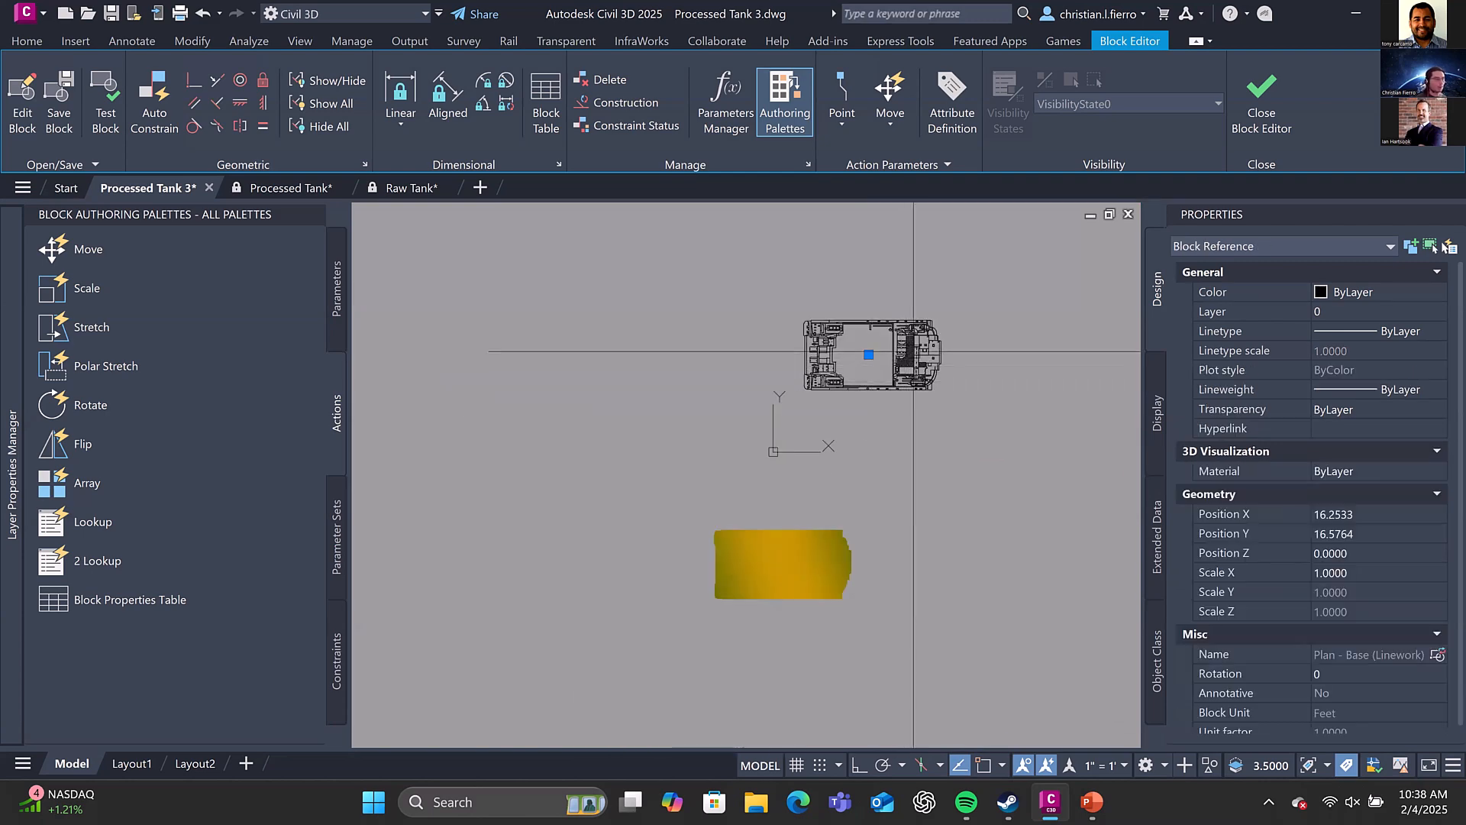
{"action": "key", "text": "Escape"}
{"action": "left_click", "coordinate": [812, 562]}
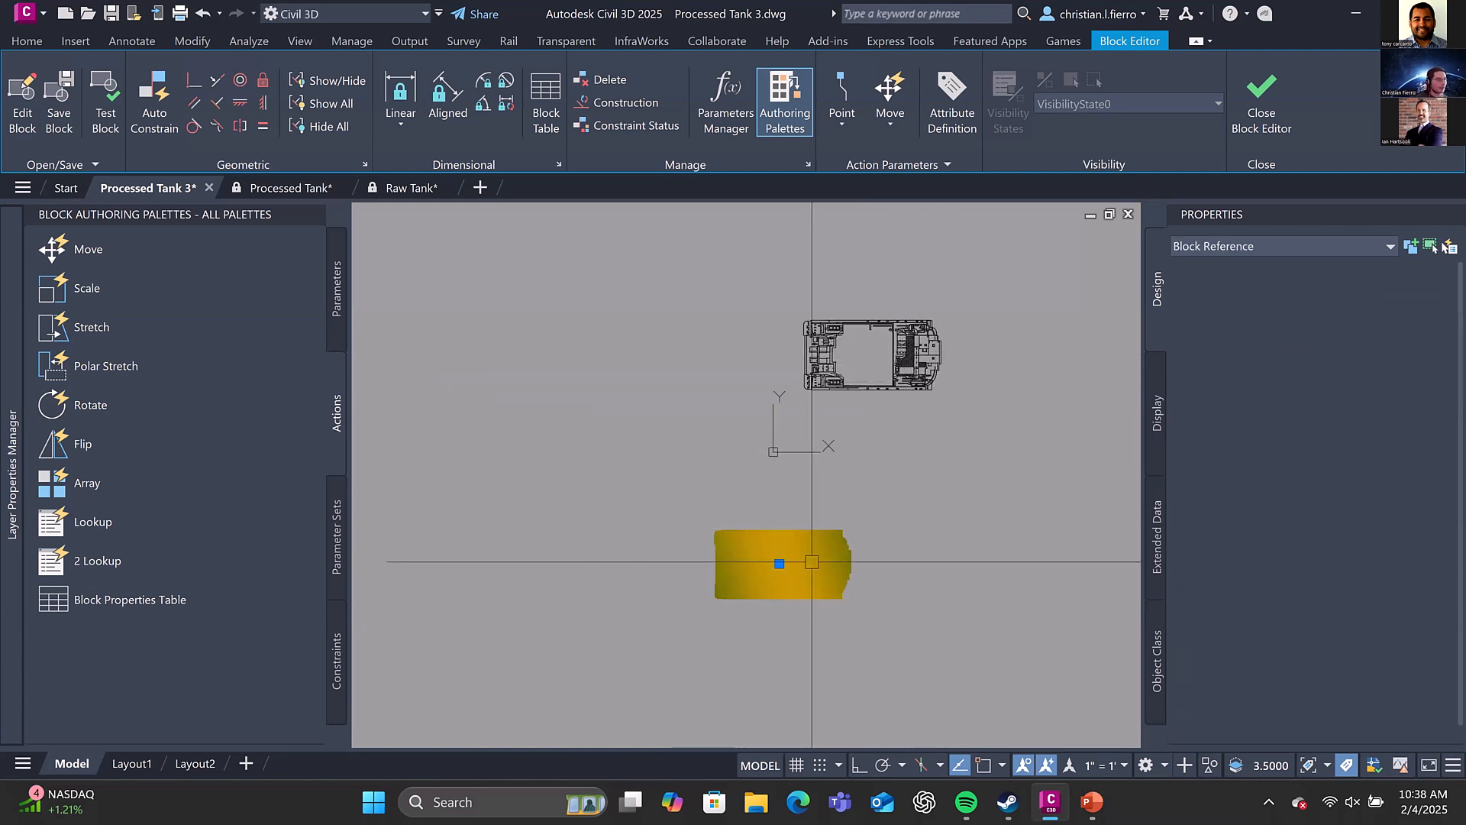
{"action": "key", "text": "Escape"}
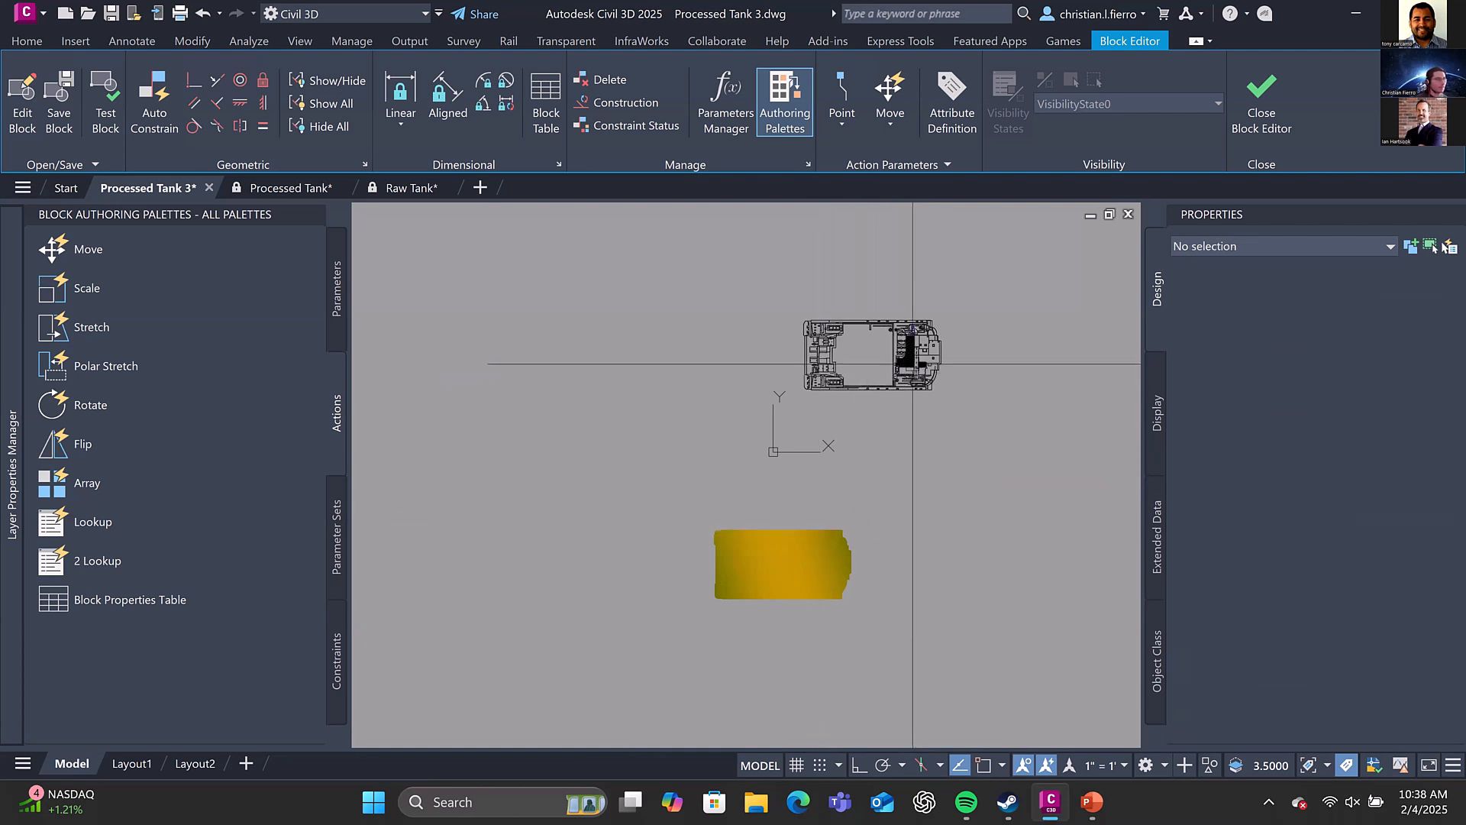
Set Position X and Position Y to 0 for both the linework and solid-colour hull blocks
{"action": "left_click", "coordinate": [913, 364]}
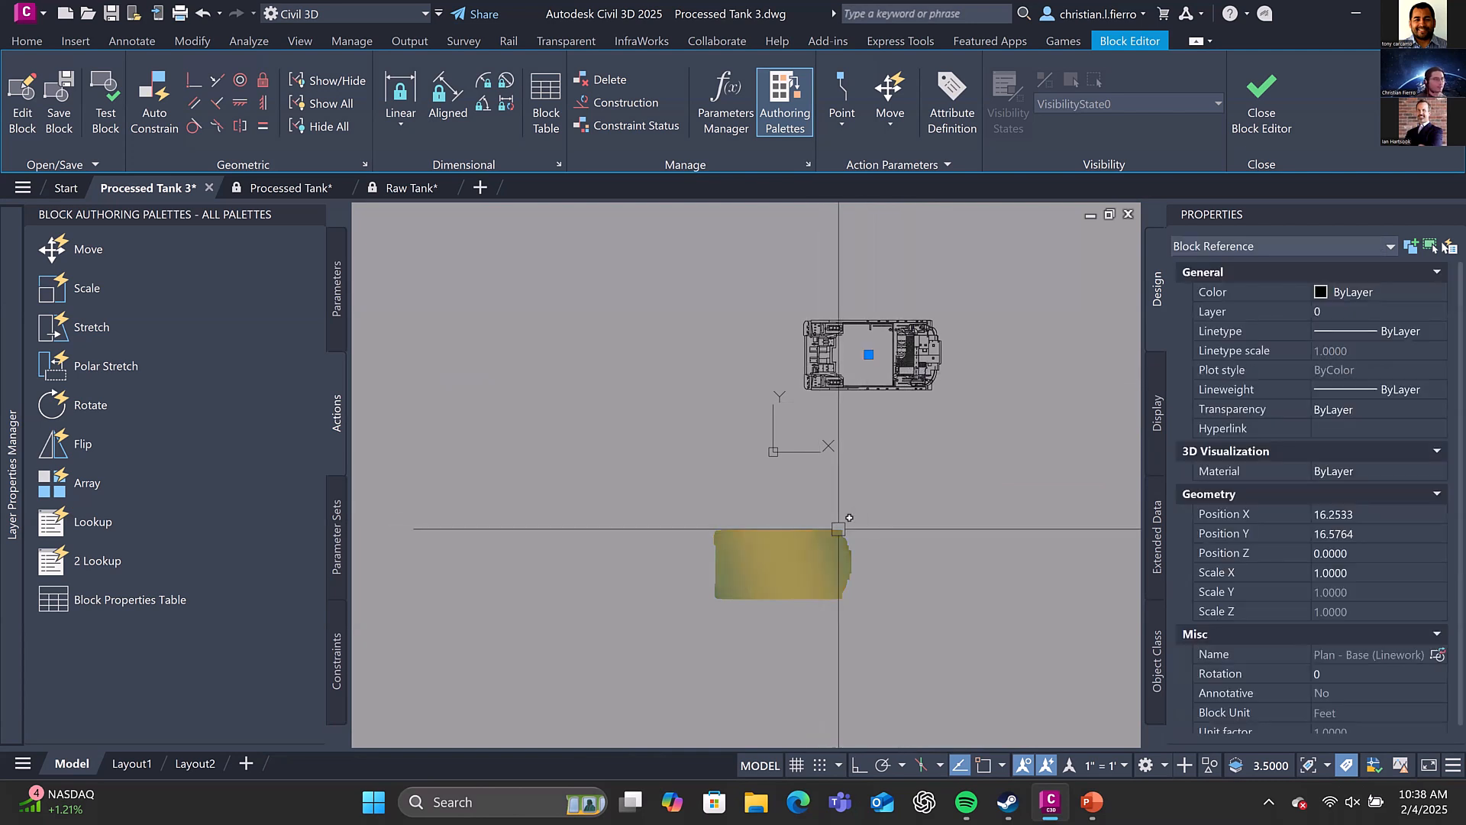
{"action": "left_click", "coordinate": [840, 588]}
{"action": "left_click", "coordinate": [1364, 515]}
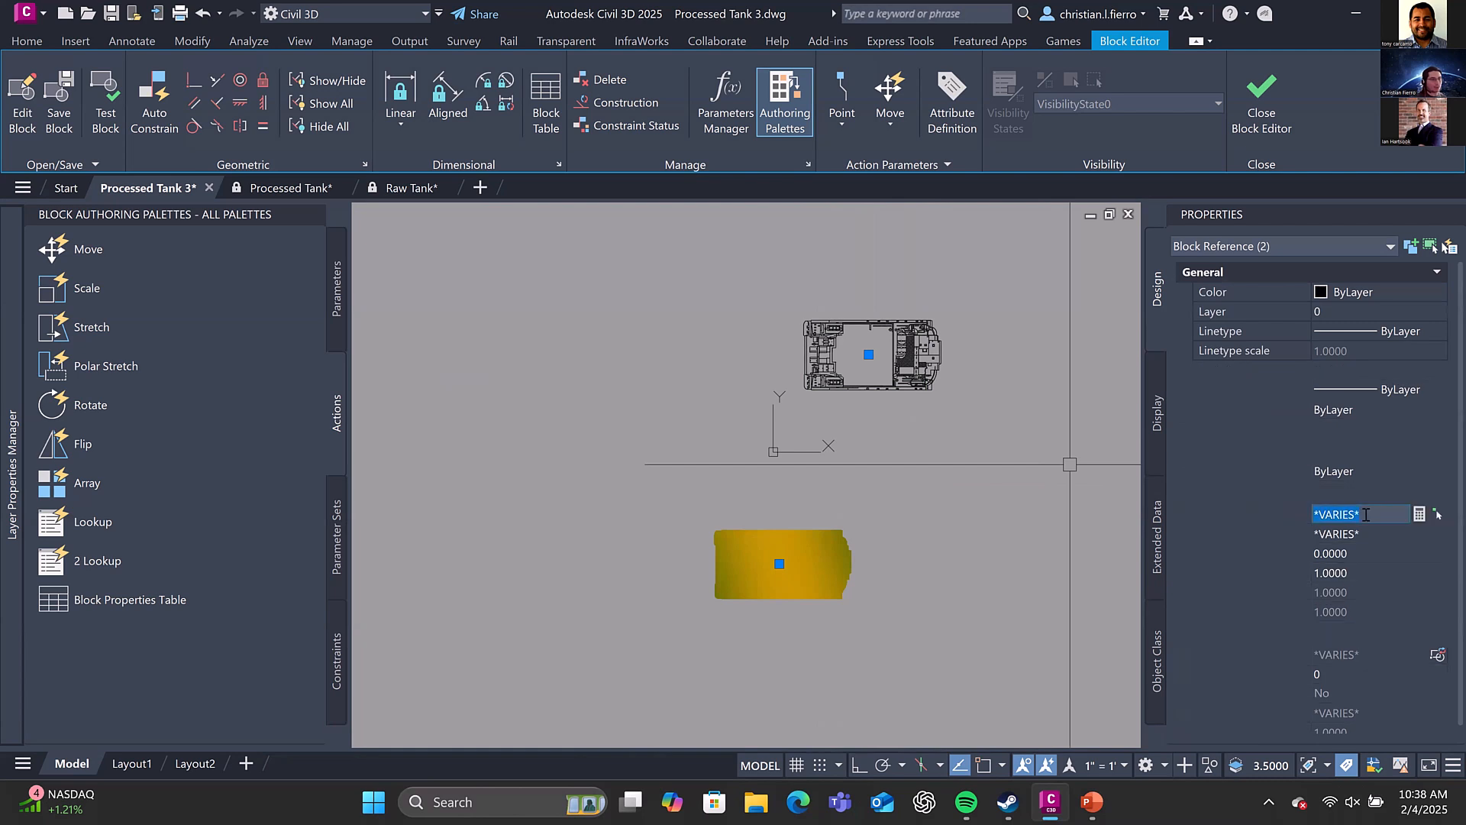
{"action": "type", "text": "0,"}
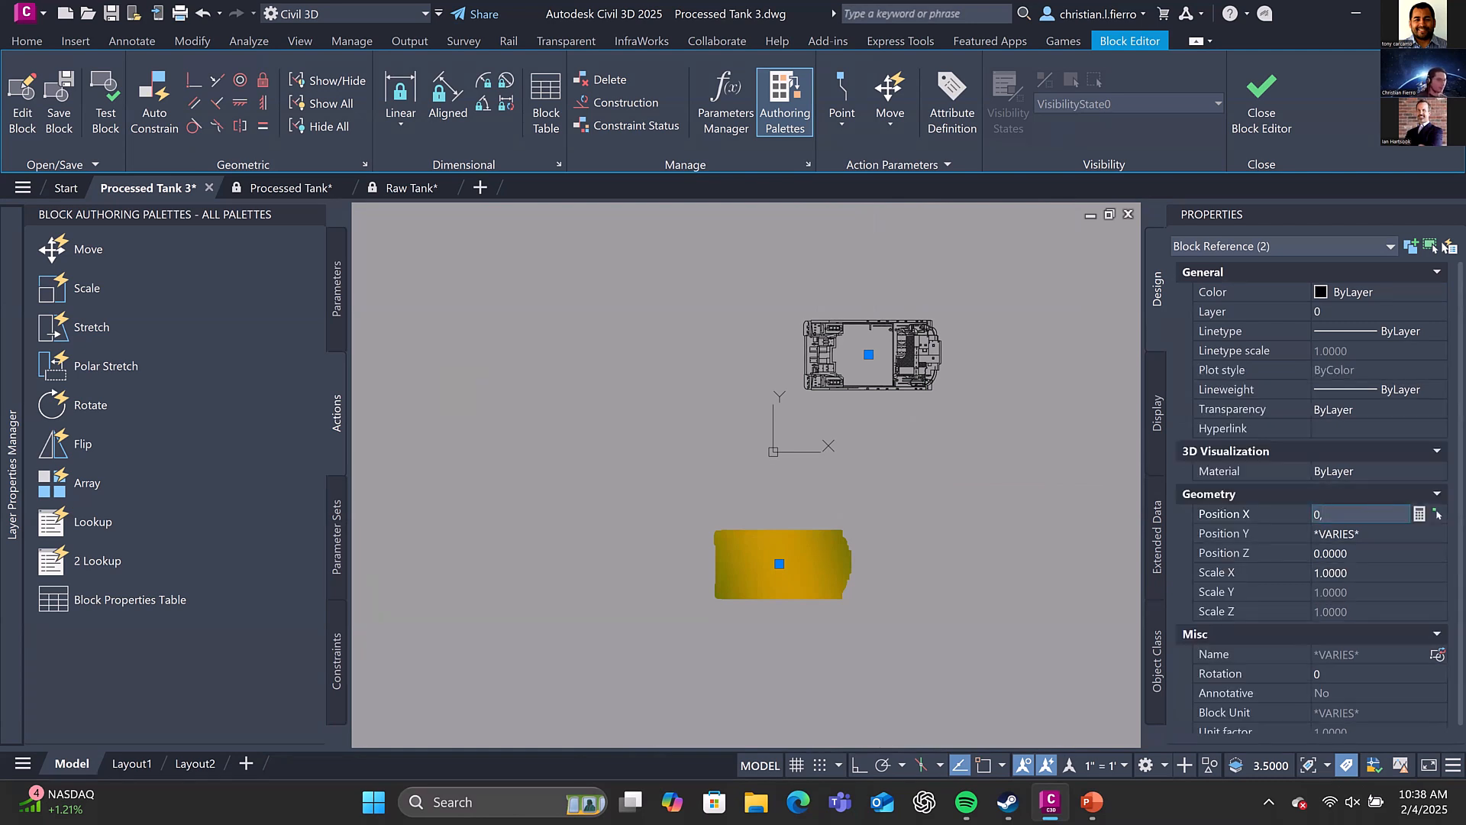
{"action": "key", "text": "Return"}
{"action": "type", "text": "0"}
{"action": "key", "text": "Return"}
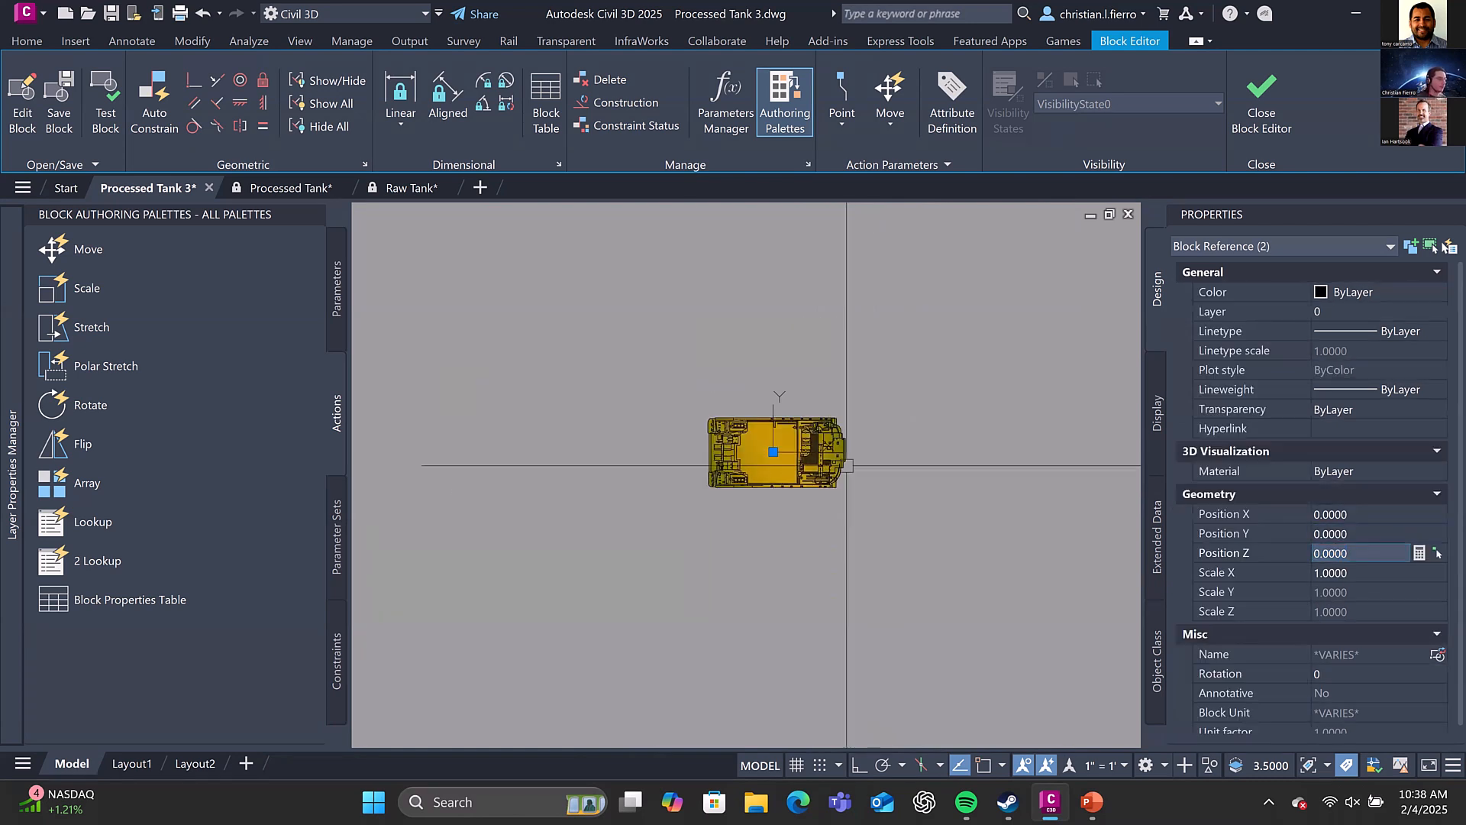
Bring the solid-colour hull block to the front of the display order
{"action": "key", "text": "Escape"}
{"action": "left_click", "coordinate": [776, 451]}
{"action": "right_click", "coordinate": [784, 430]}
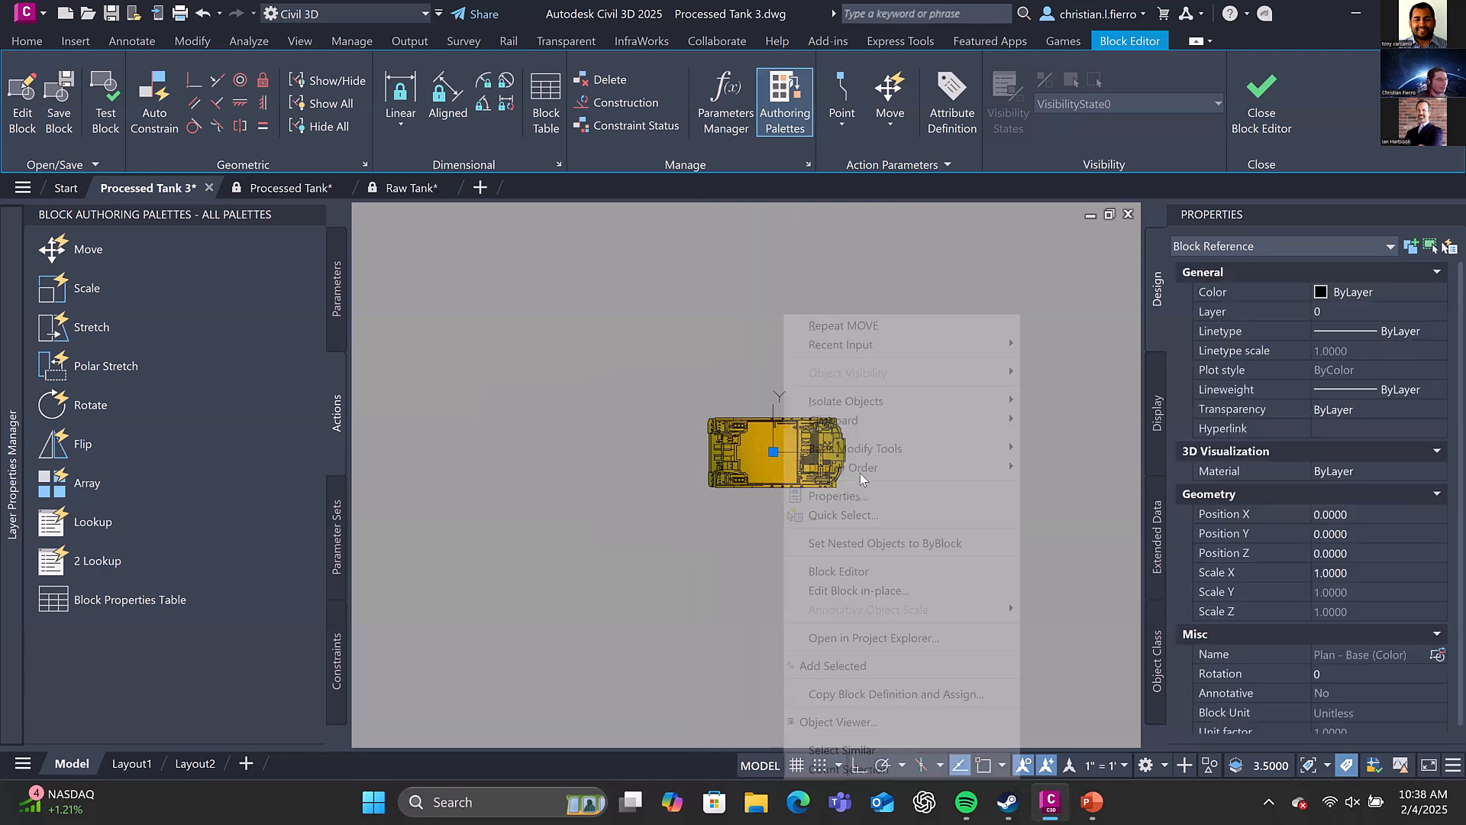
{"action": "left_click", "coordinate": [1039, 468]}
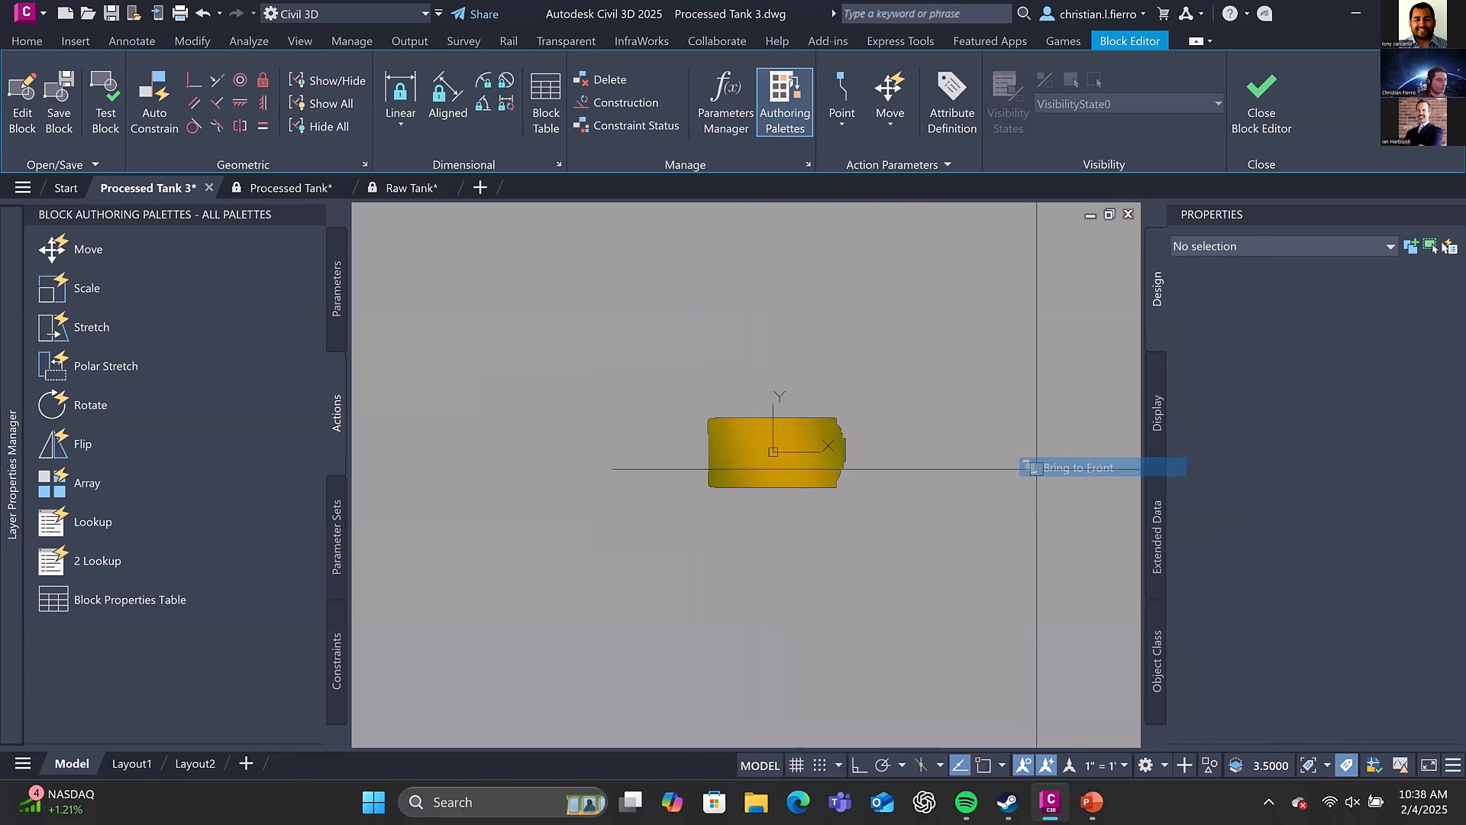
Send the solid-colour hull block to the back, behind the linework hull
{"action": "scroll", "coordinate": [743, 432], "scroll_direction": "up", "scroll_amount": 2}
{"action": "left_click", "coordinate": [780, 453]}
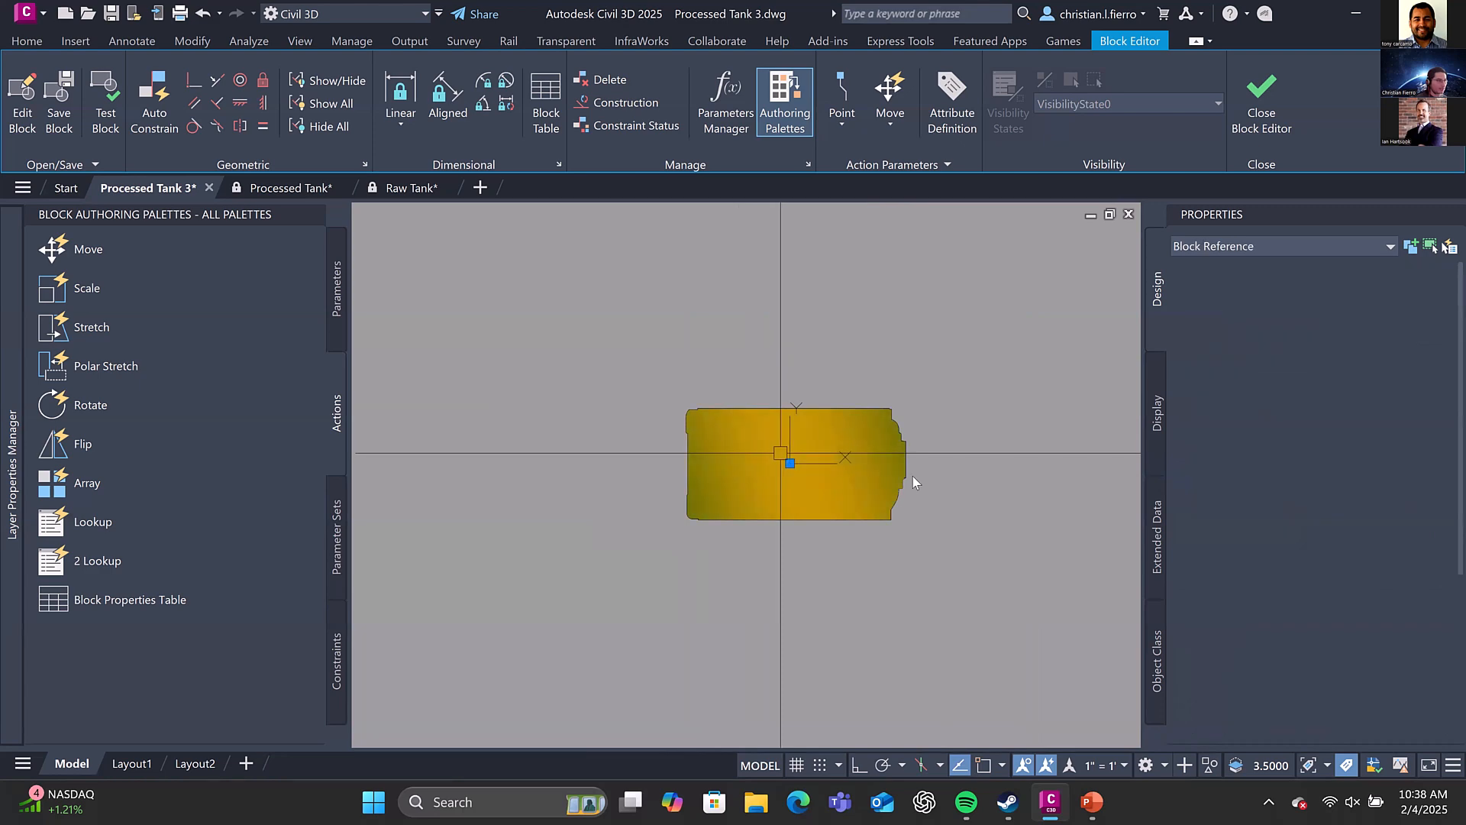
{"action": "right_click", "coordinate": [848, 458]}
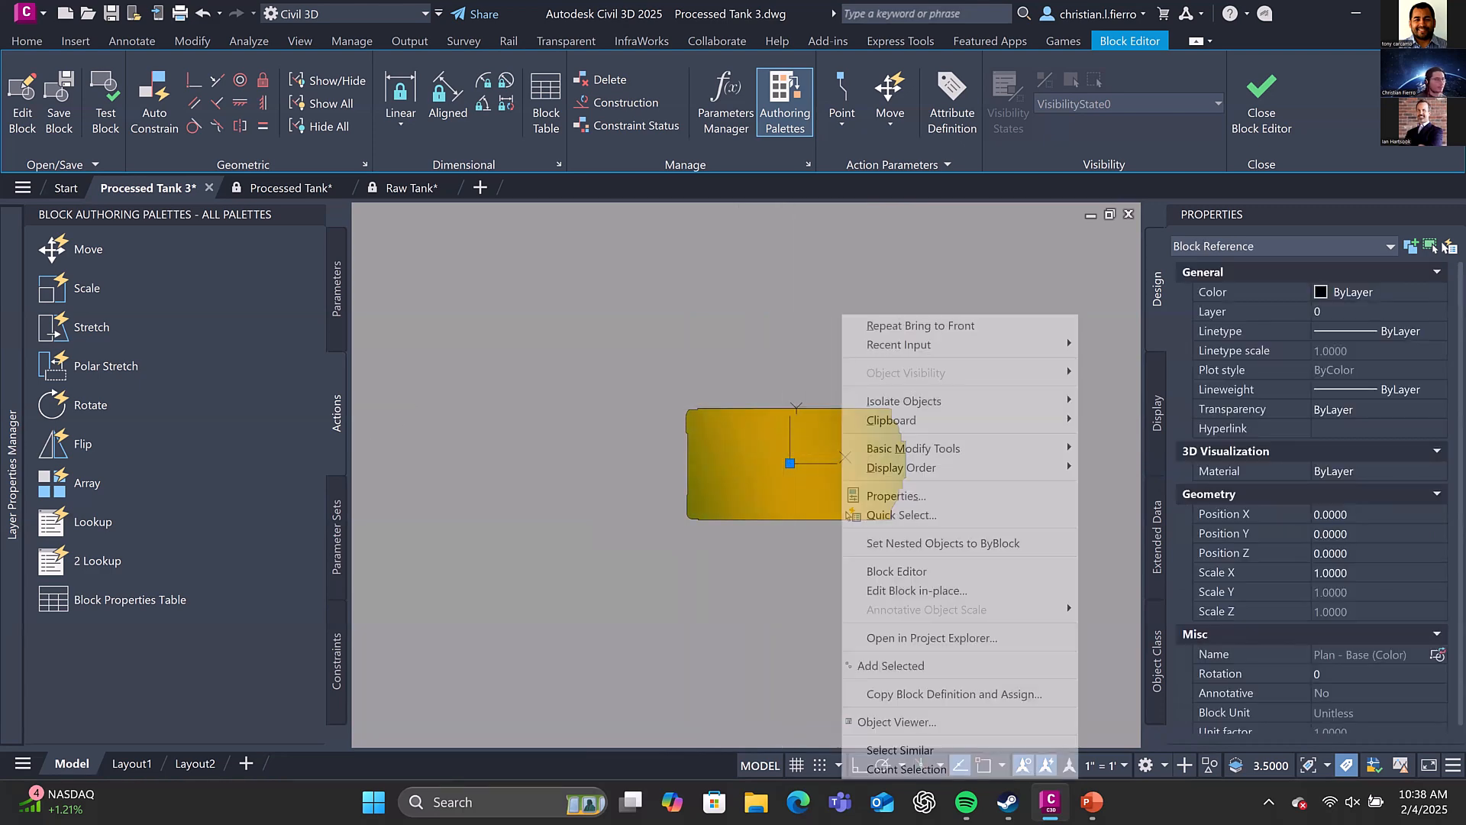
{"action": "mouse_move", "coordinate": [916, 468]}
{"action": "left_click", "coordinate": [1123, 488]}
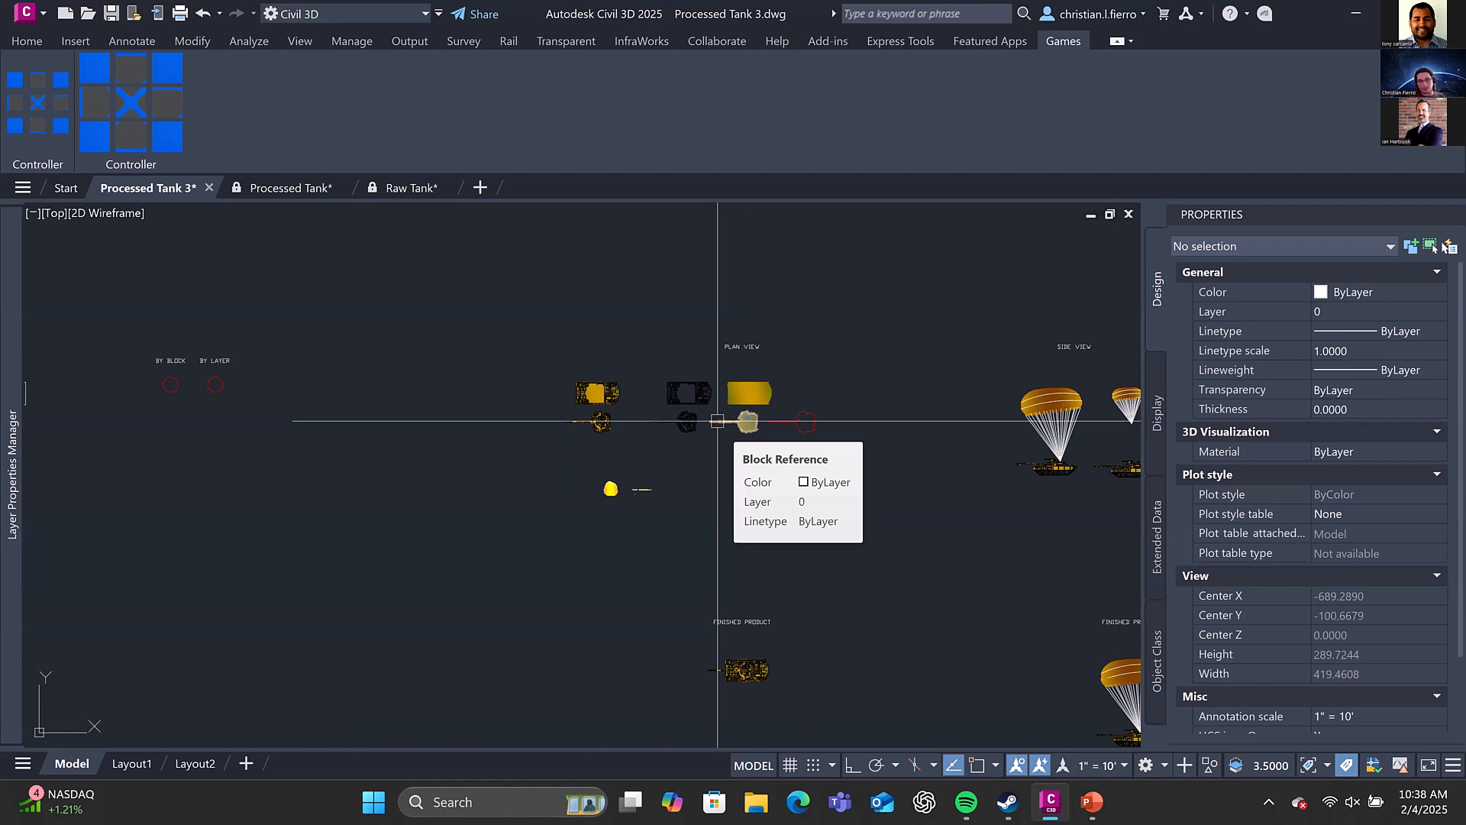
Inspect the explosion and missile parts below the turrets in the Plan View group
{"action": "scroll", "coordinate": [599, 409], "scroll_direction": "up", "scroll_amount": 4}
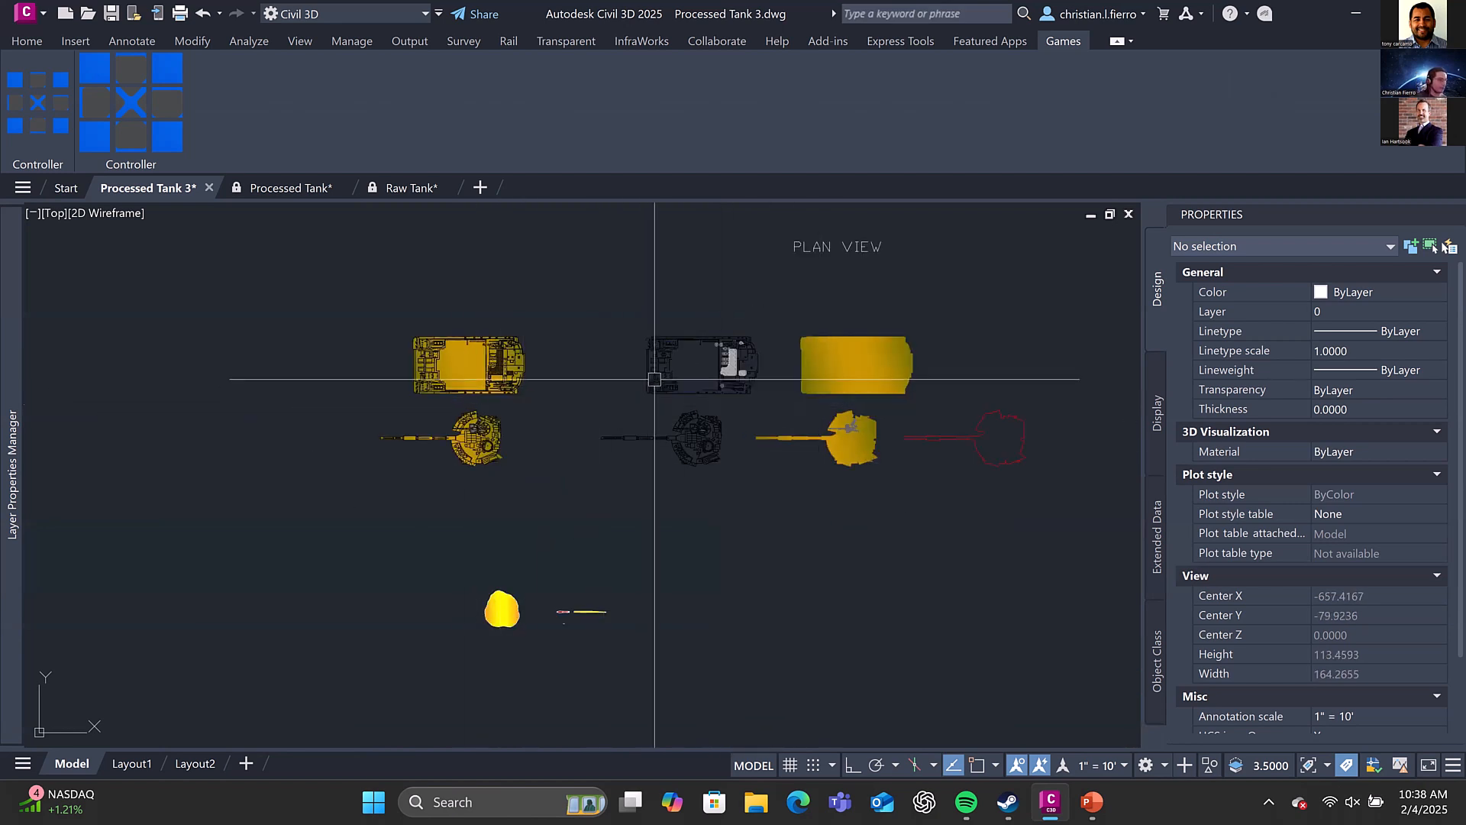
{"action": "middle_click_drag", "start_coordinate": [671, 355], "coordinate": [682, 295]}
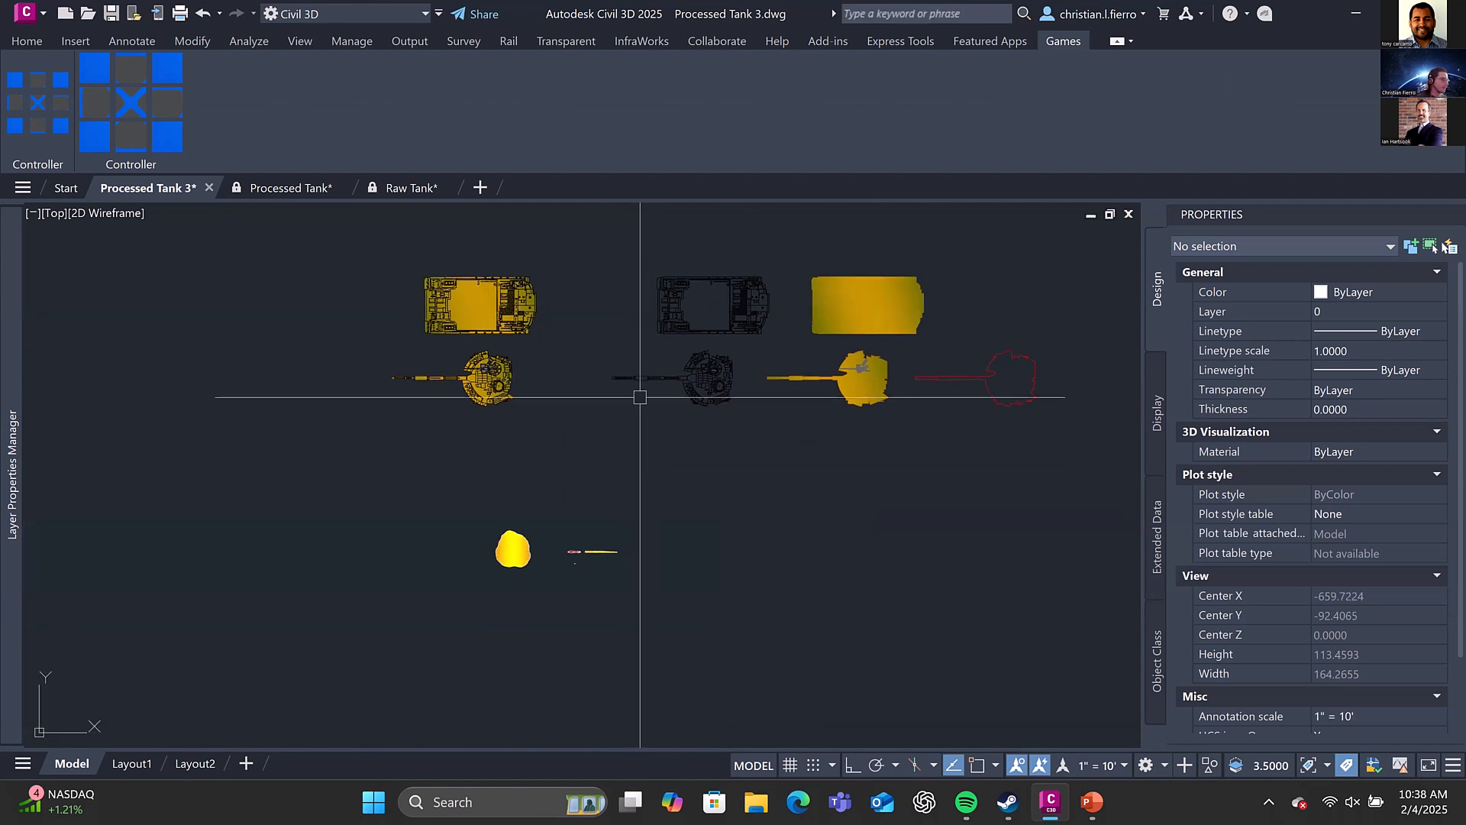
{"action": "middle_click_drag", "start_coordinate": [639, 418], "coordinate": [629, 527]}
{"action": "scroll", "coordinate": [510, 704], "scroll_direction": "up", "scroll_amount": 4}
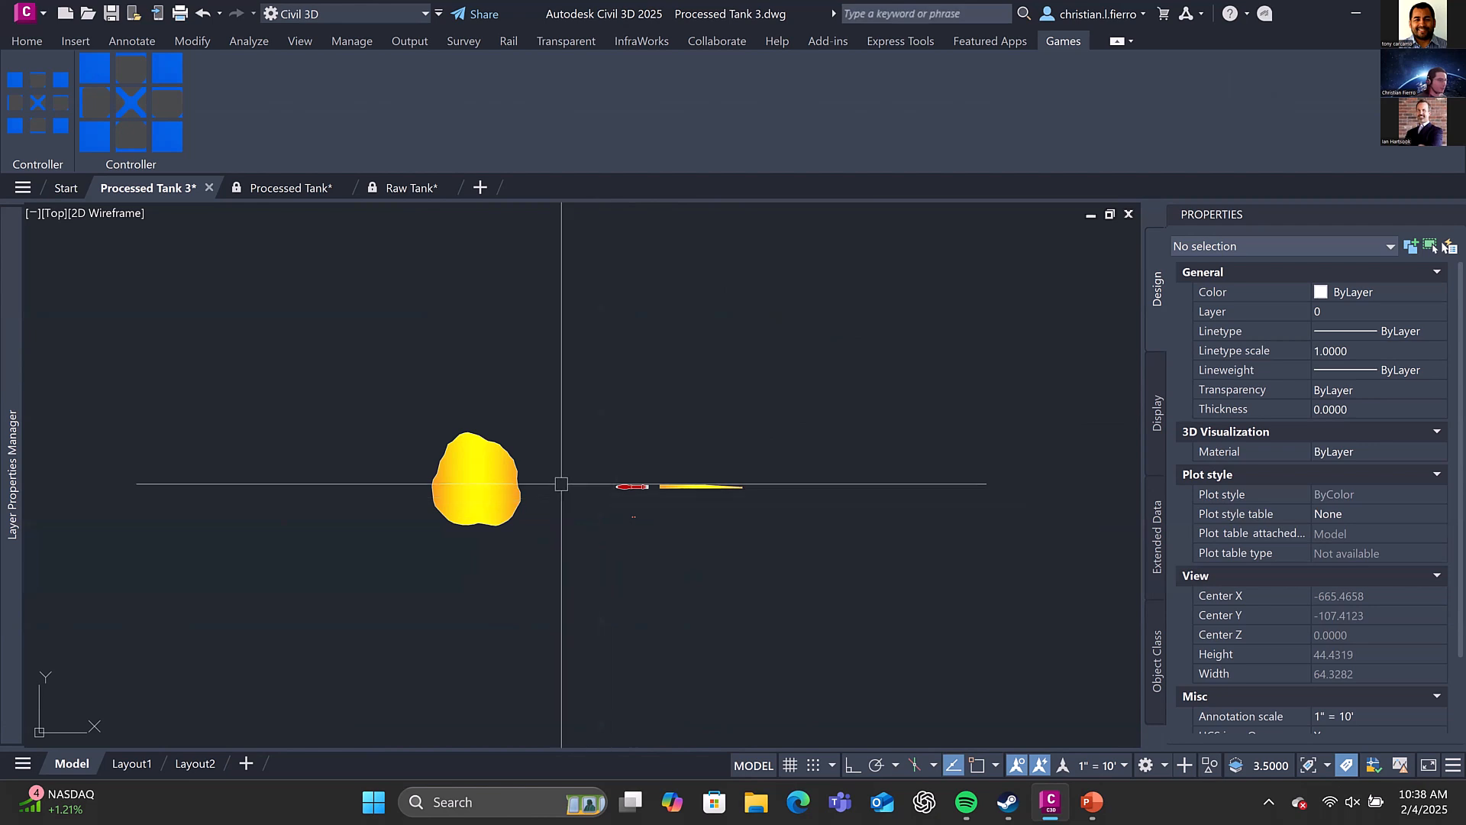
Inspect the properties of the explosion block and the Fire - Initial Blast 1 block
{"action": "middle_click_drag", "start_coordinate": [533, 464], "coordinate": [560, 502]}
{"action": "left_click", "coordinate": [555, 507]}
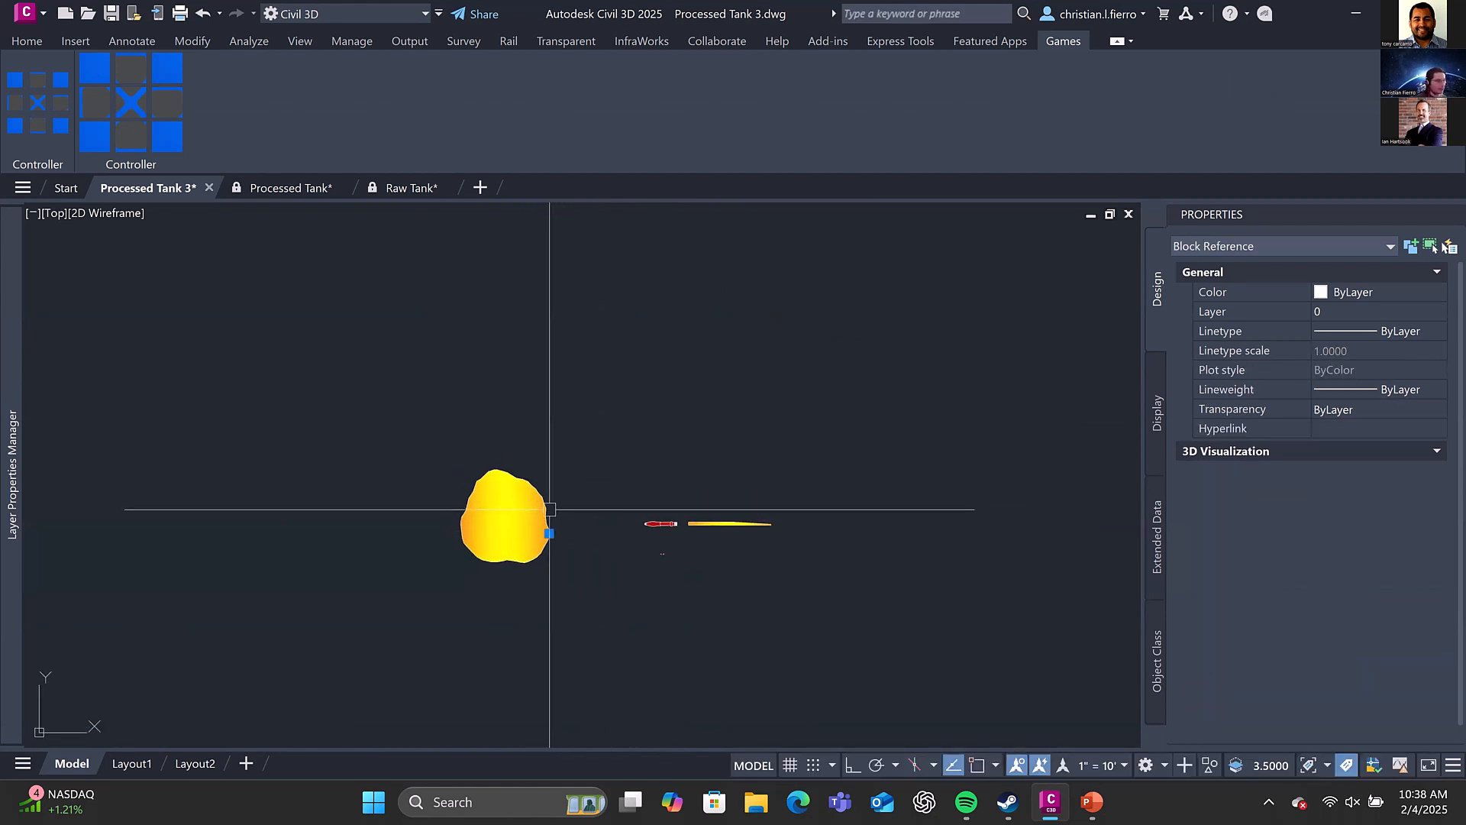
{"action": "key", "text": "Escape"}
{"action": "left_click", "coordinate": [674, 524]}
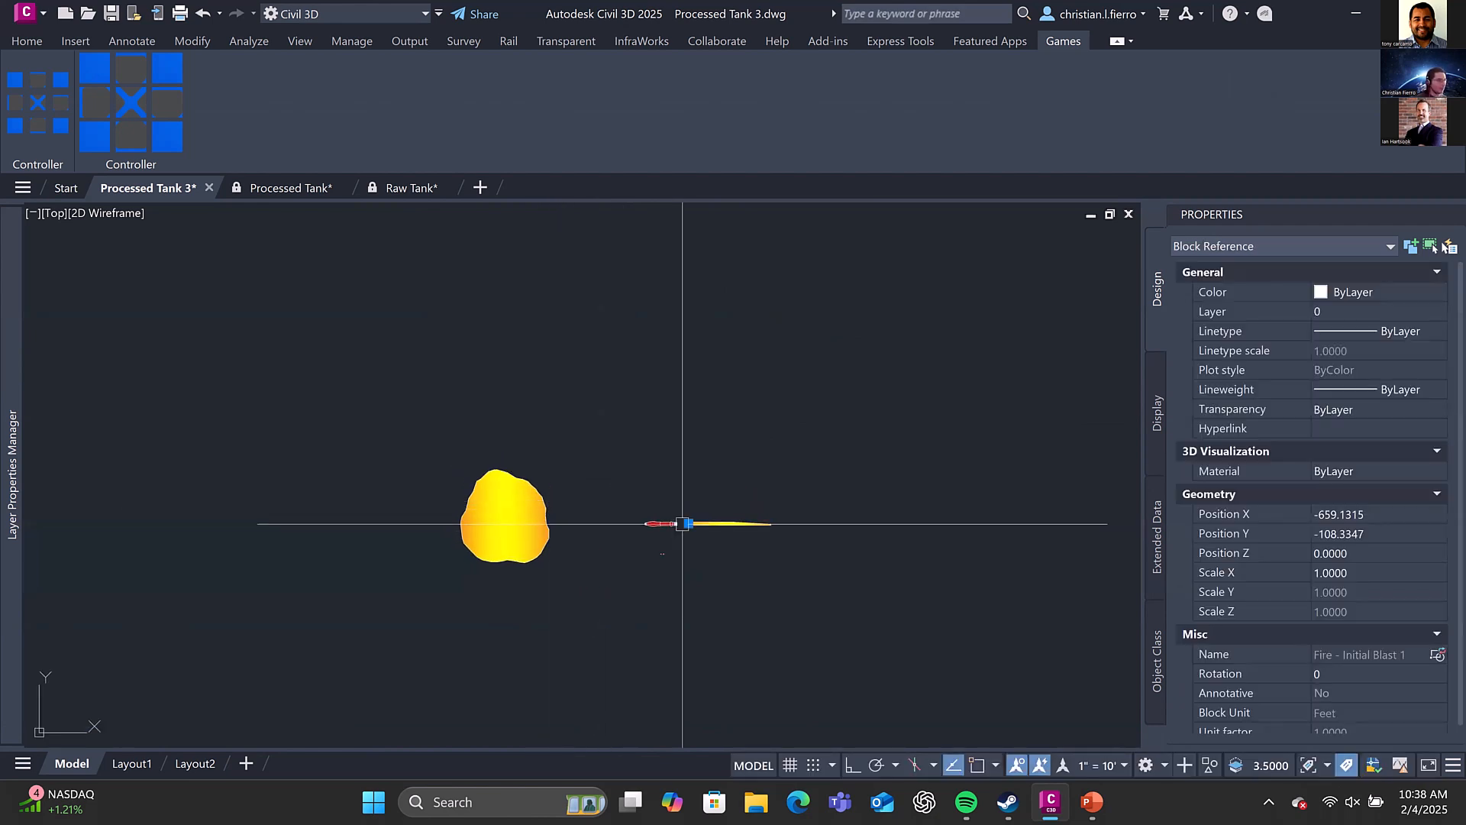
{"action": "scroll", "coordinate": [668, 525], "scroll_direction": "up", "scroll_amount": 4}
{"action": "middle_click_drag", "start_coordinate": [697, 524], "coordinate": [672, 495]}
{"action": "key", "text": "Escape"}
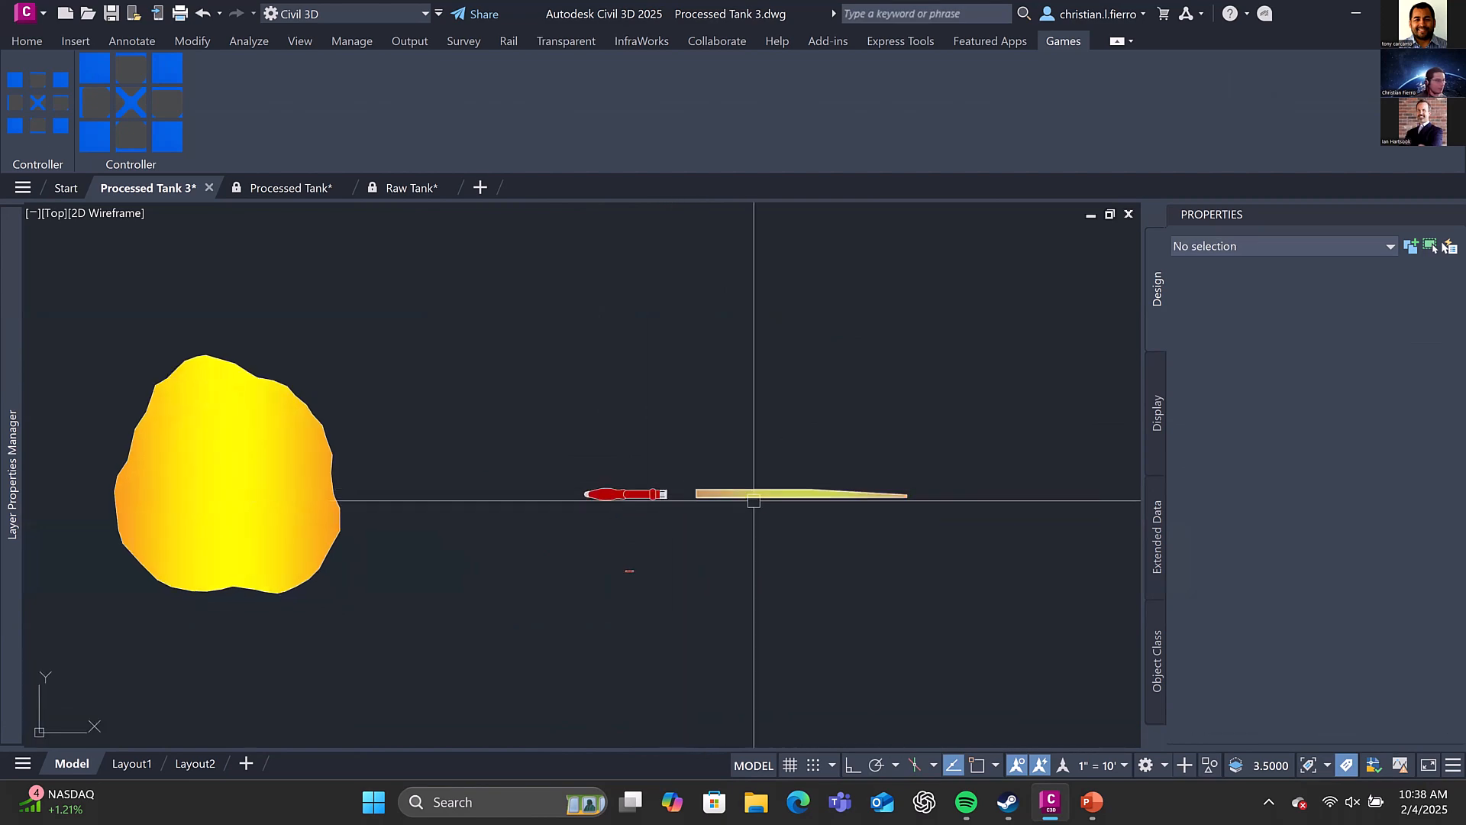
Examine where the insertion points of the red missile block and the initial blast block sit
{"action": "left_click", "coordinate": [749, 492]}
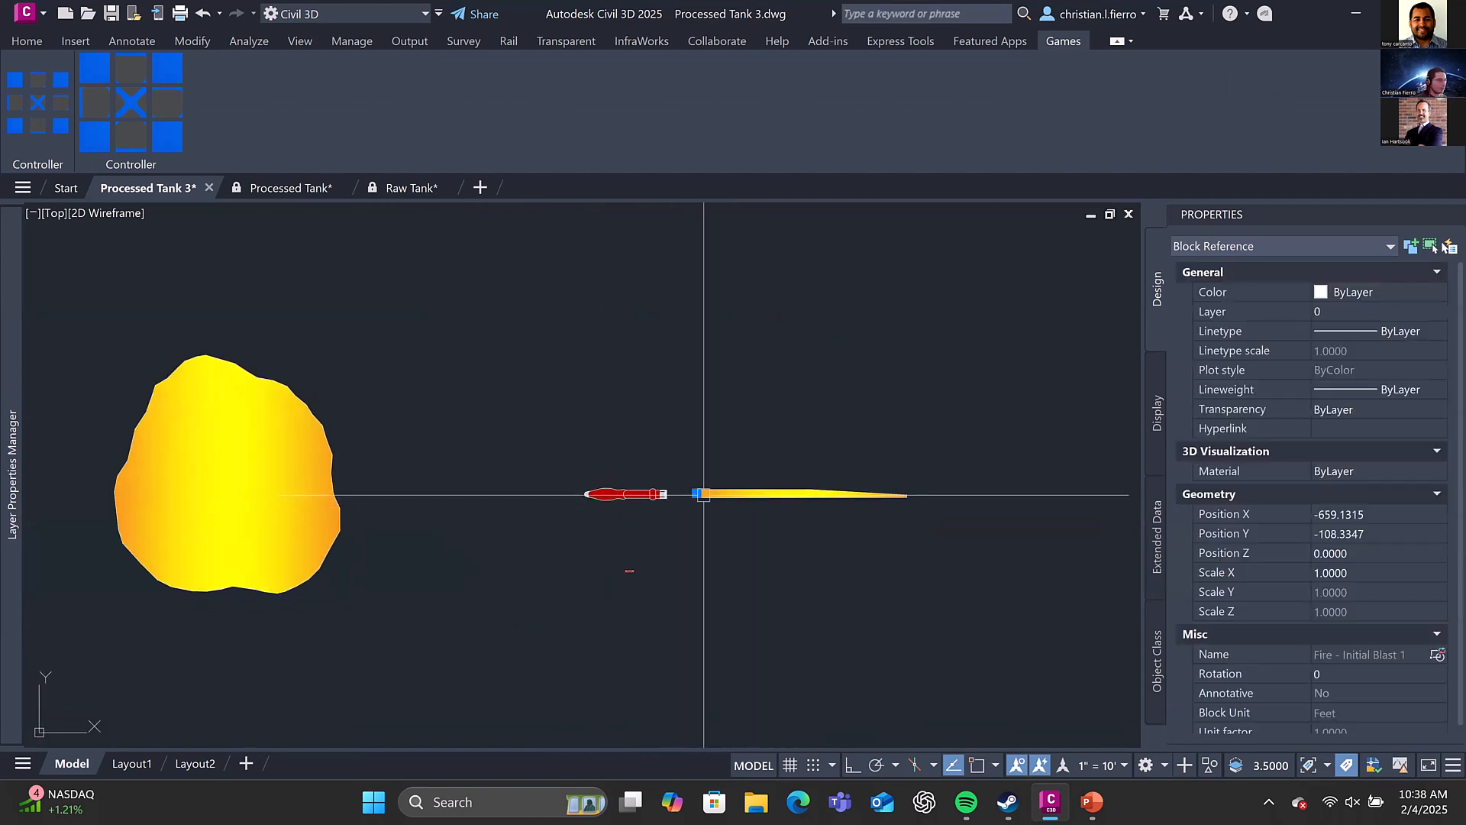
{"action": "left_click", "coordinate": [655, 494]}
{"action": "scroll", "coordinate": [682, 497], "scroll_direction": "up", "scroll_amount": 4}
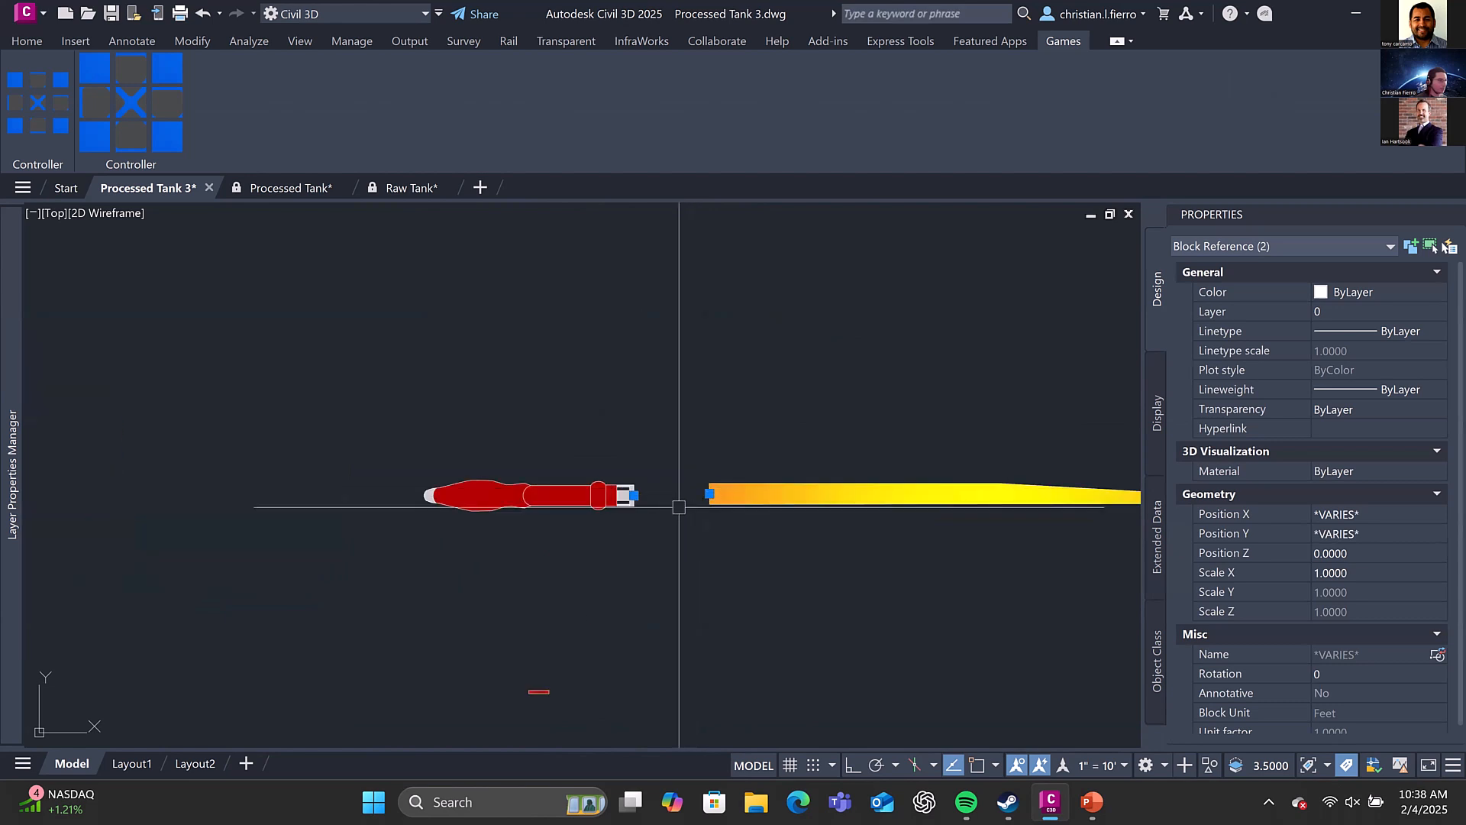
{"action": "key", "text": "Escape"}
{"action": "scroll", "coordinate": [718, 482], "scroll_direction": "down", "scroll_amount": 2}
{"action": "left_click", "coordinate": [668, 488]}
{"action": "left_click", "coordinate": [714, 487]}
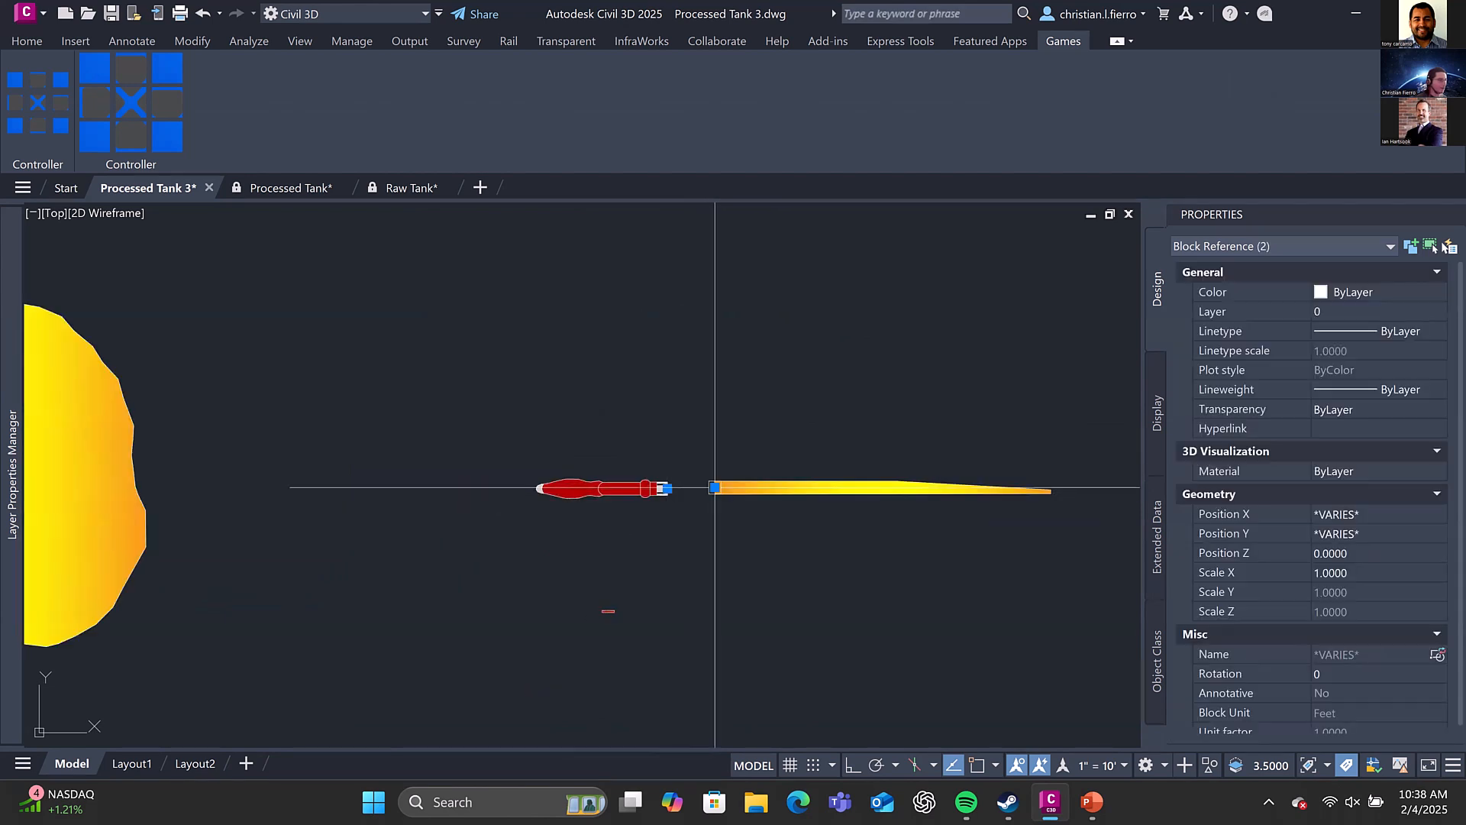
{"action": "key", "text": "Escape"}
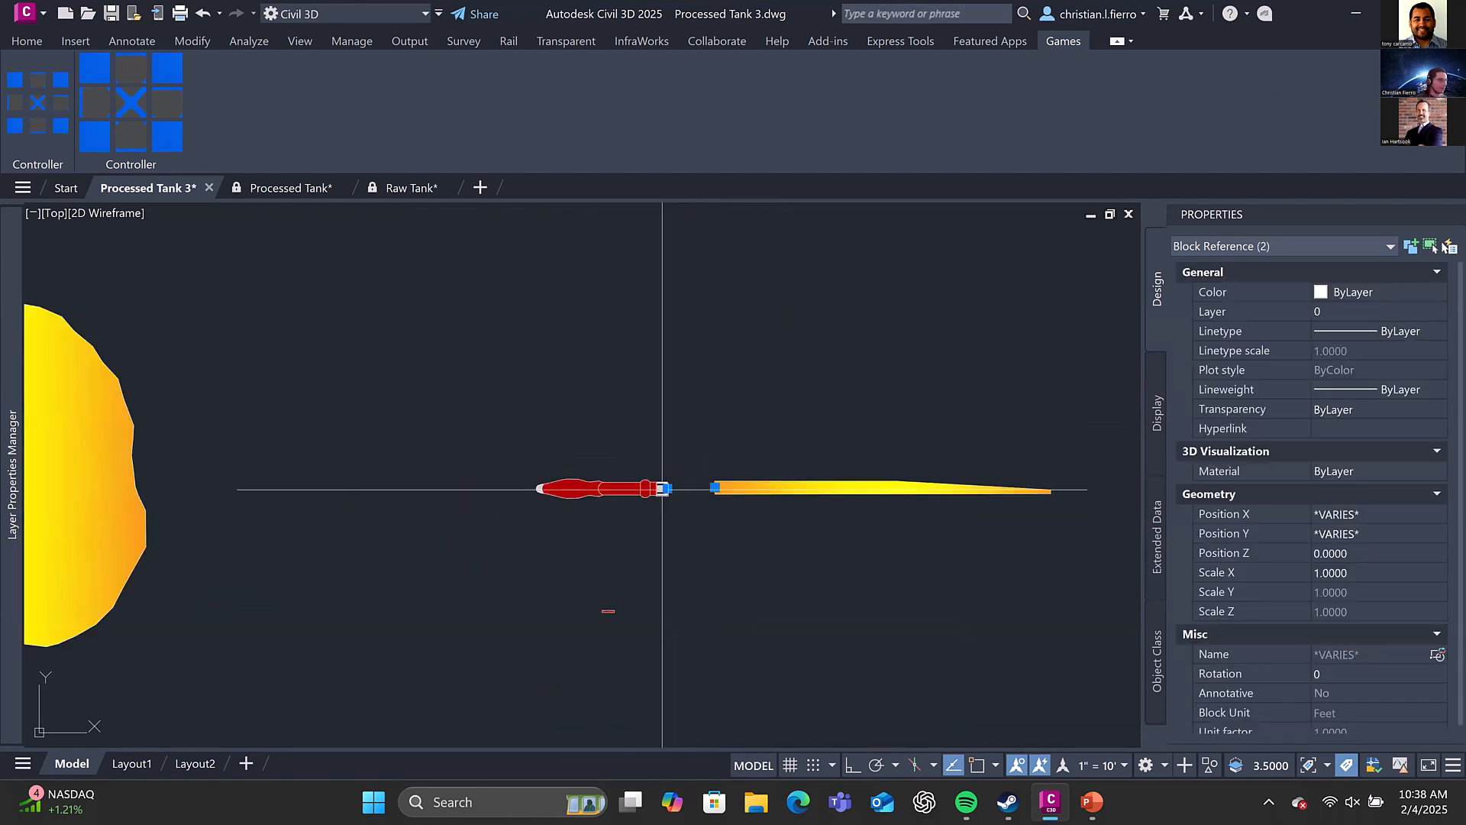
{"action": "key", "text": "Escape"}
{"action": "scroll", "coordinate": [710, 487], "scroll_direction": "down", "scroll_amount": 2}
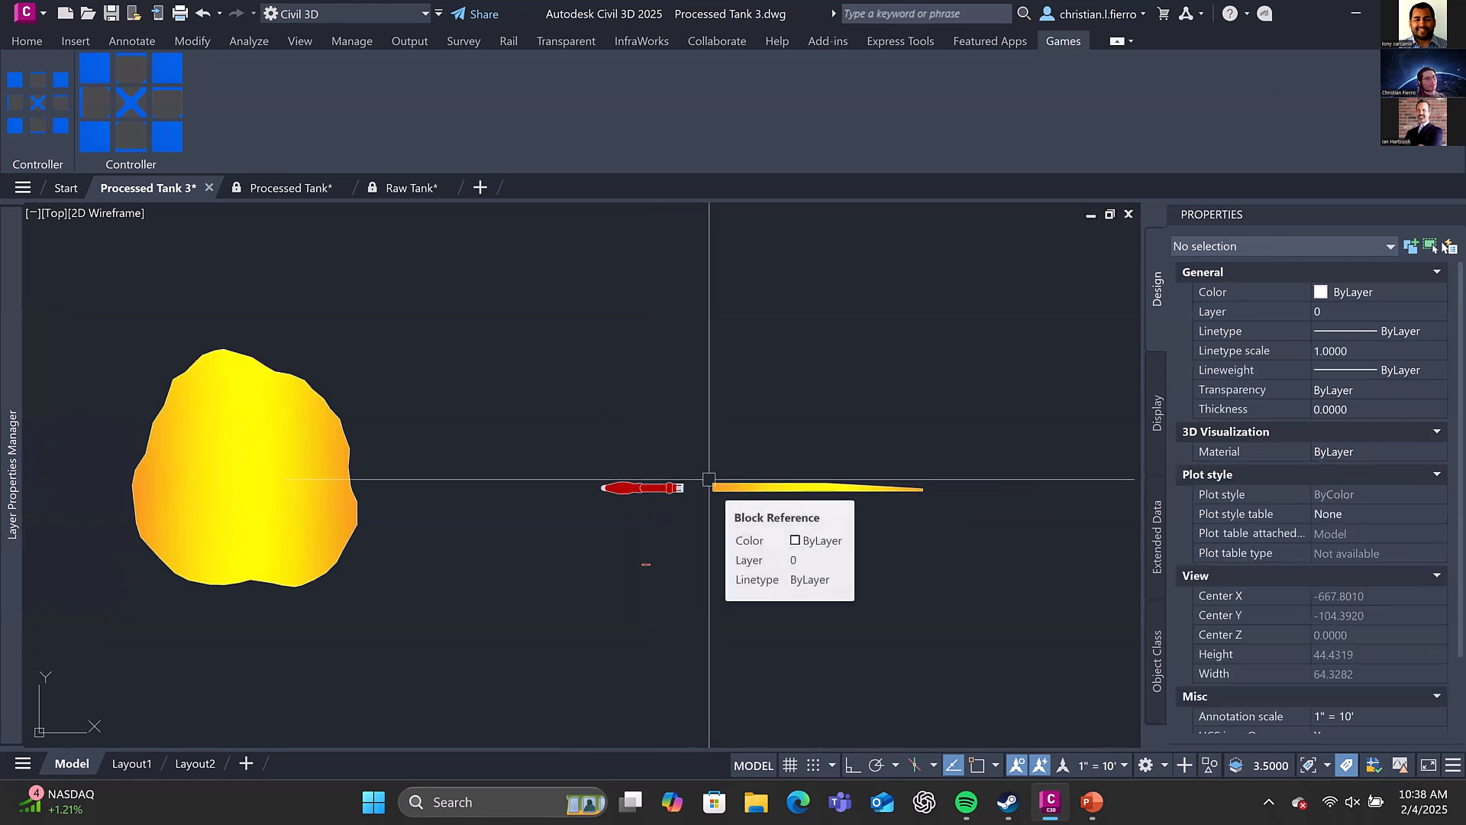
Move the initial blast block so its insertion point coincides with the missile block's insertion point
{"action": "left_click", "coordinate": [709, 479]}
{"action": "left_click", "coordinate": [671, 487]}
{"action": "left_click", "coordinate": [713, 486]}
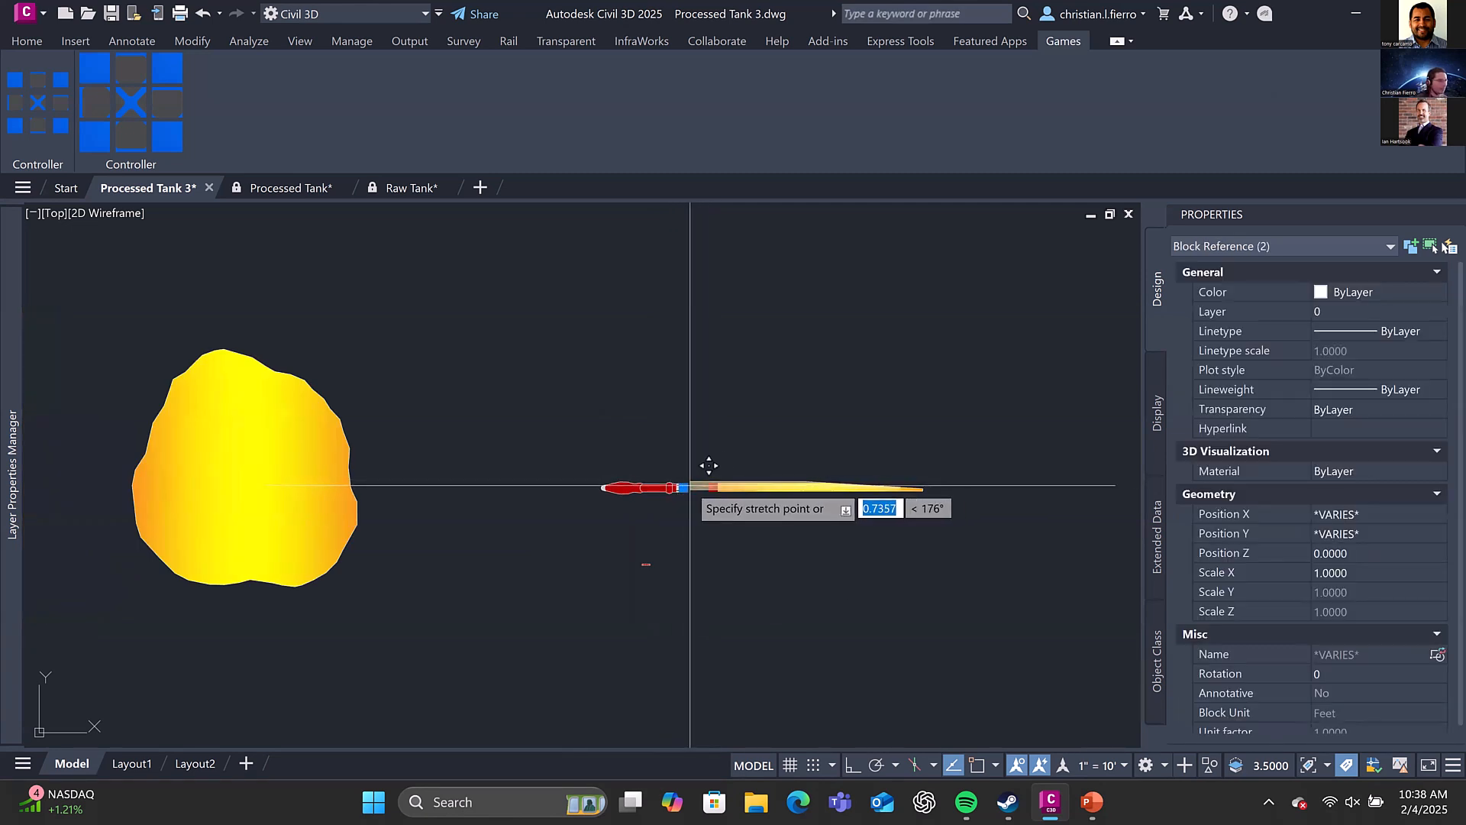
{"action": "left_click", "coordinate": [683, 487]}
{"action": "scroll", "coordinate": [682, 481], "scroll_direction": "up", "scroll_amount": 2}
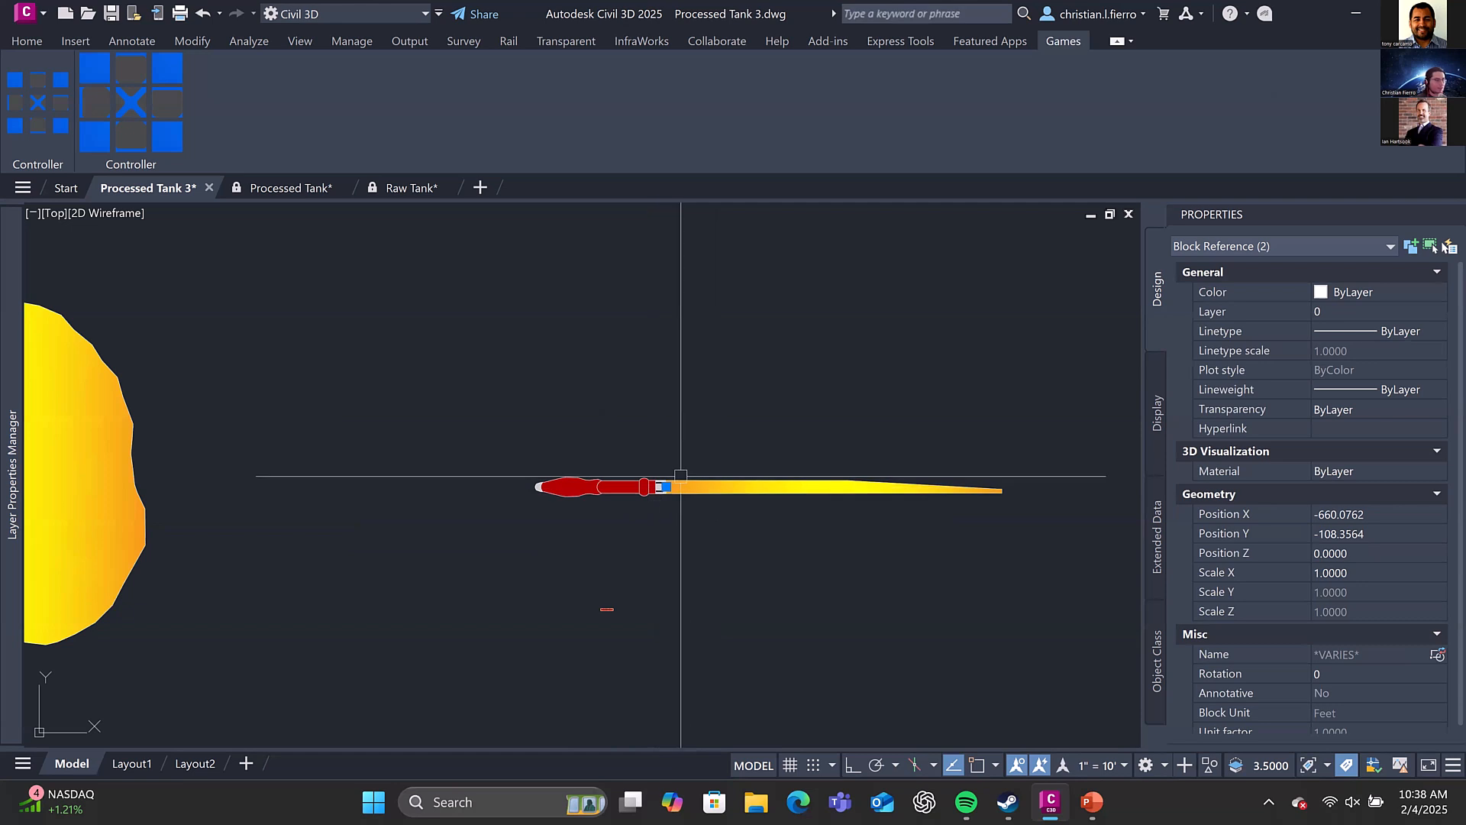
{"action": "key", "text": "Escape"}
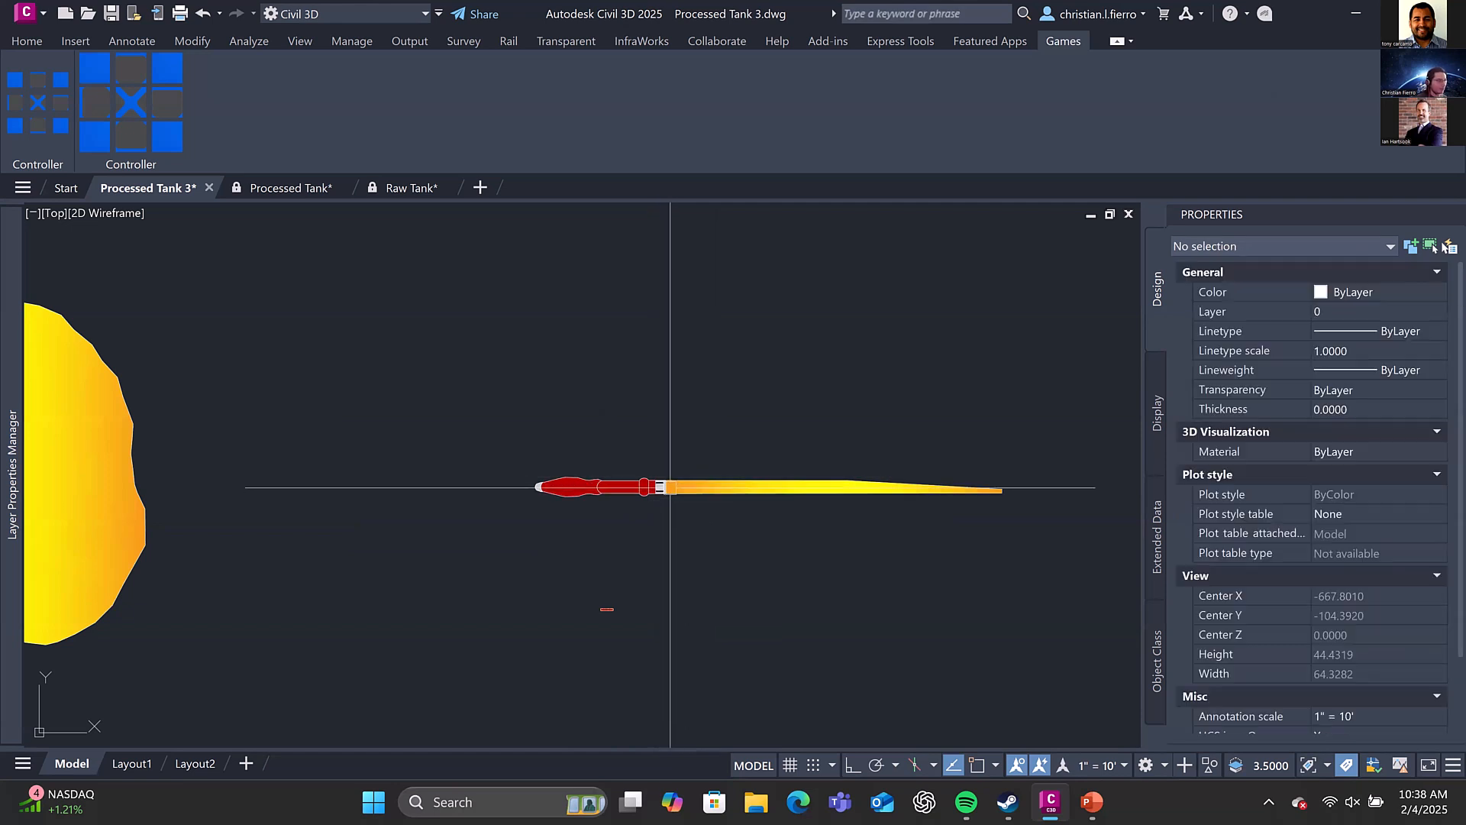
Add multiline text reading "dfsadfdas" above the missile flame and save it
{"action": "scroll", "coordinate": [797, 439], "scroll_direction": "down", "scroll_amount": 2}
{"action": "type", "text": "mt"}
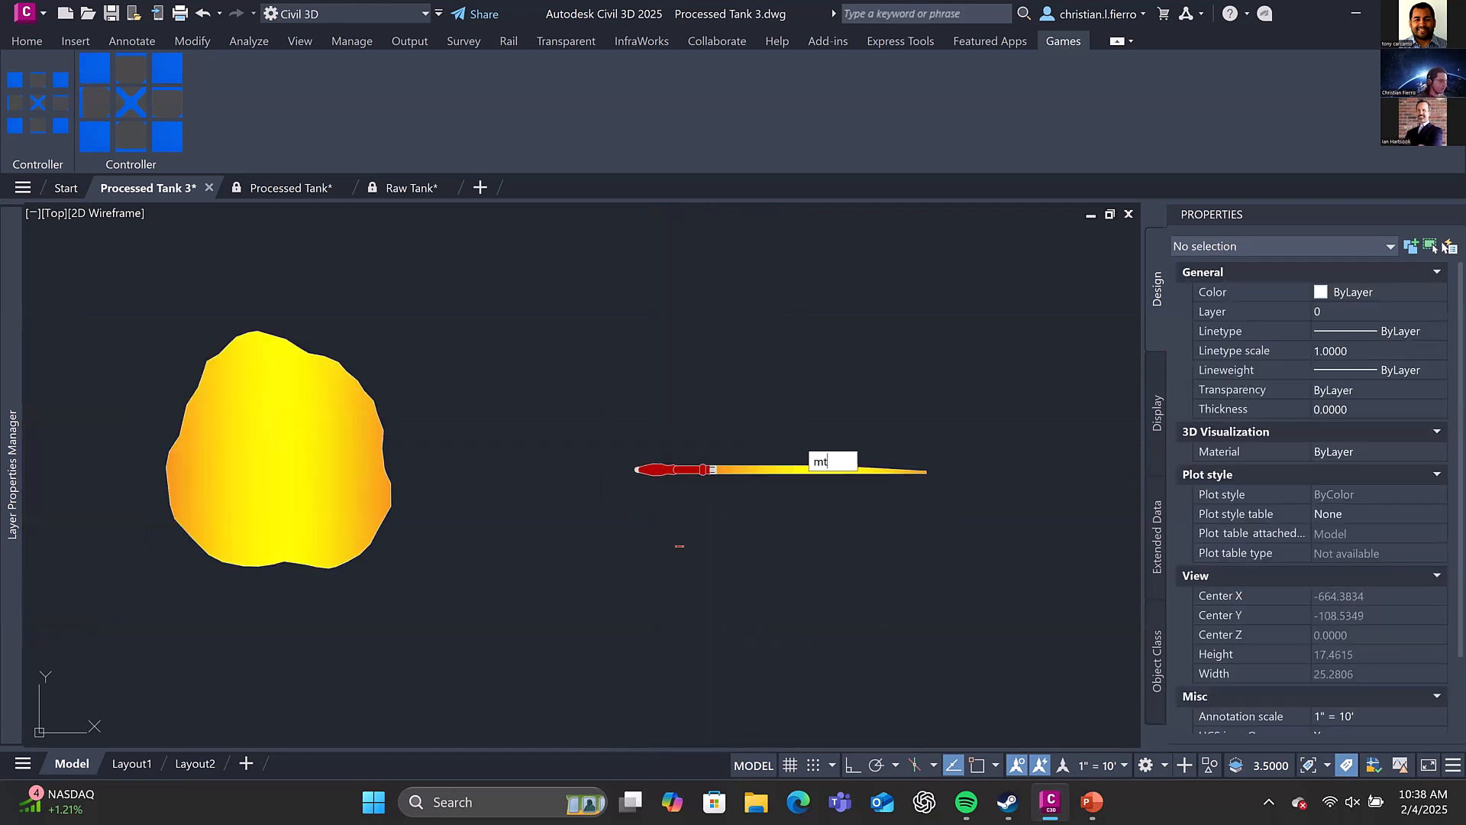
{"action": "key", "text": "Return"}
{"action": "left_click", "coordinate": [727, 368]}
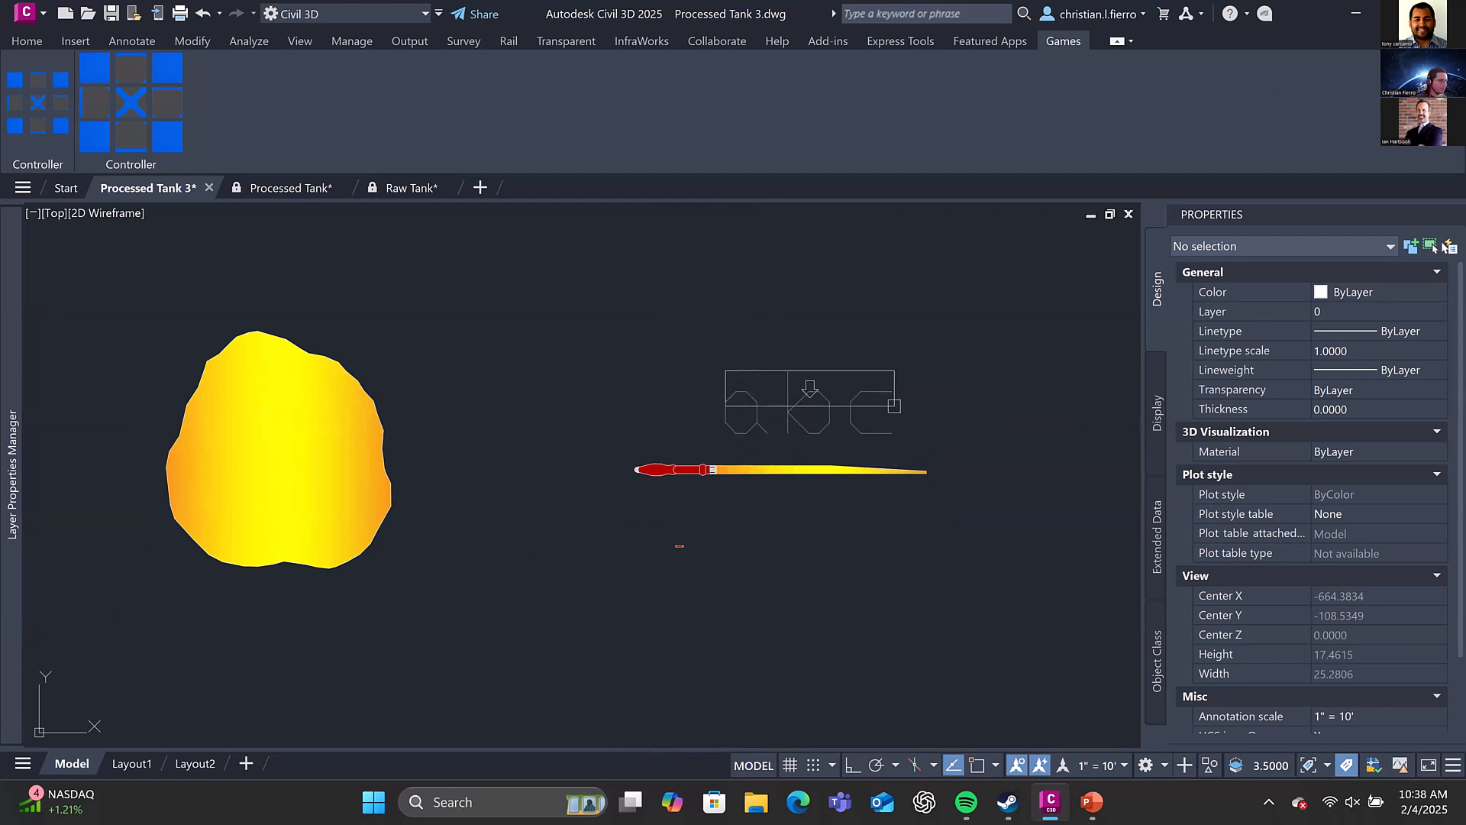
{"action": "left_click", "coordinate": [895, 416]}
{"action": "type", "text": "dfsadfdas"}
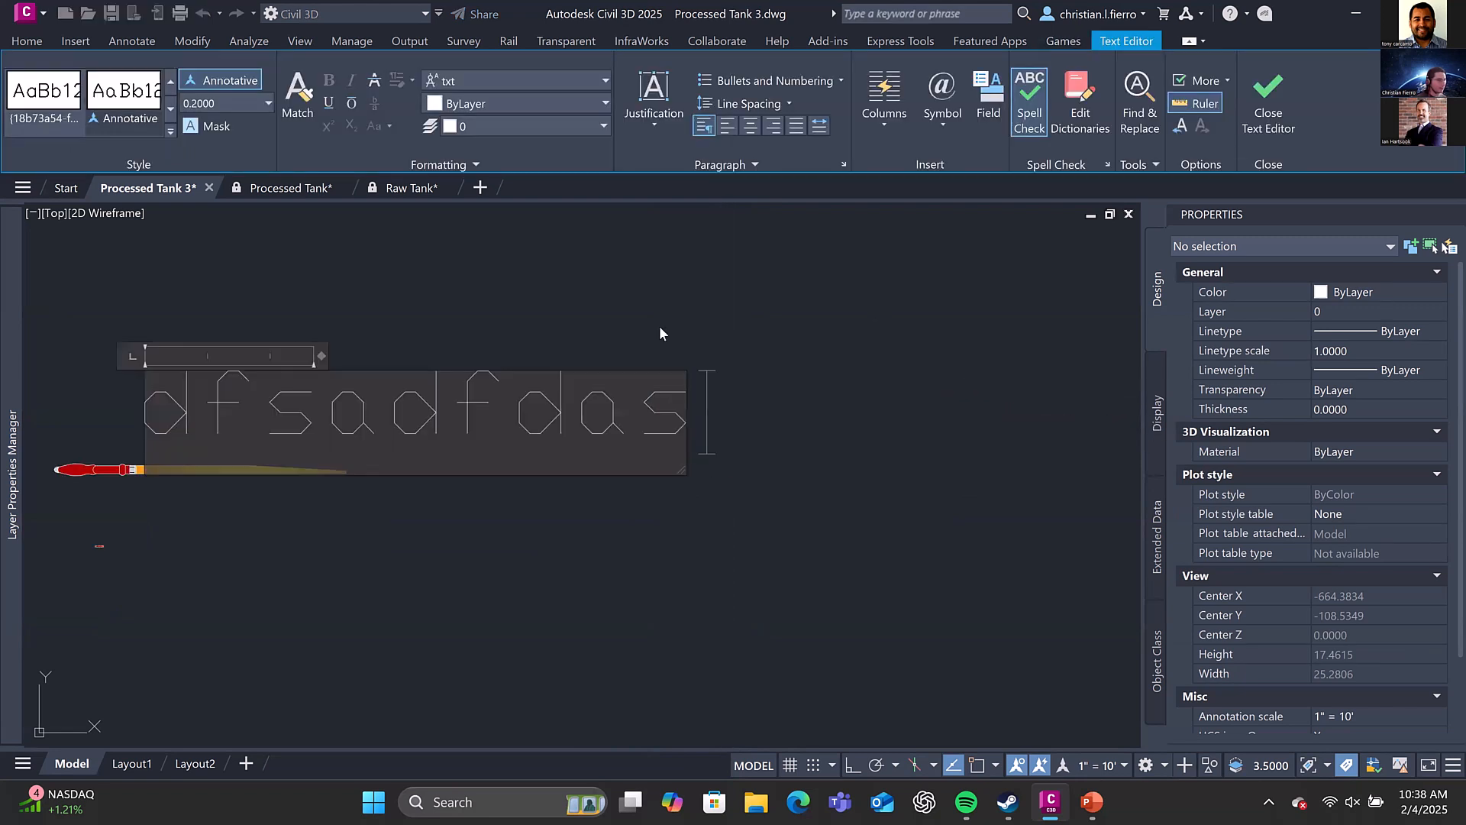
{"action": "key", "text": "Escape"}
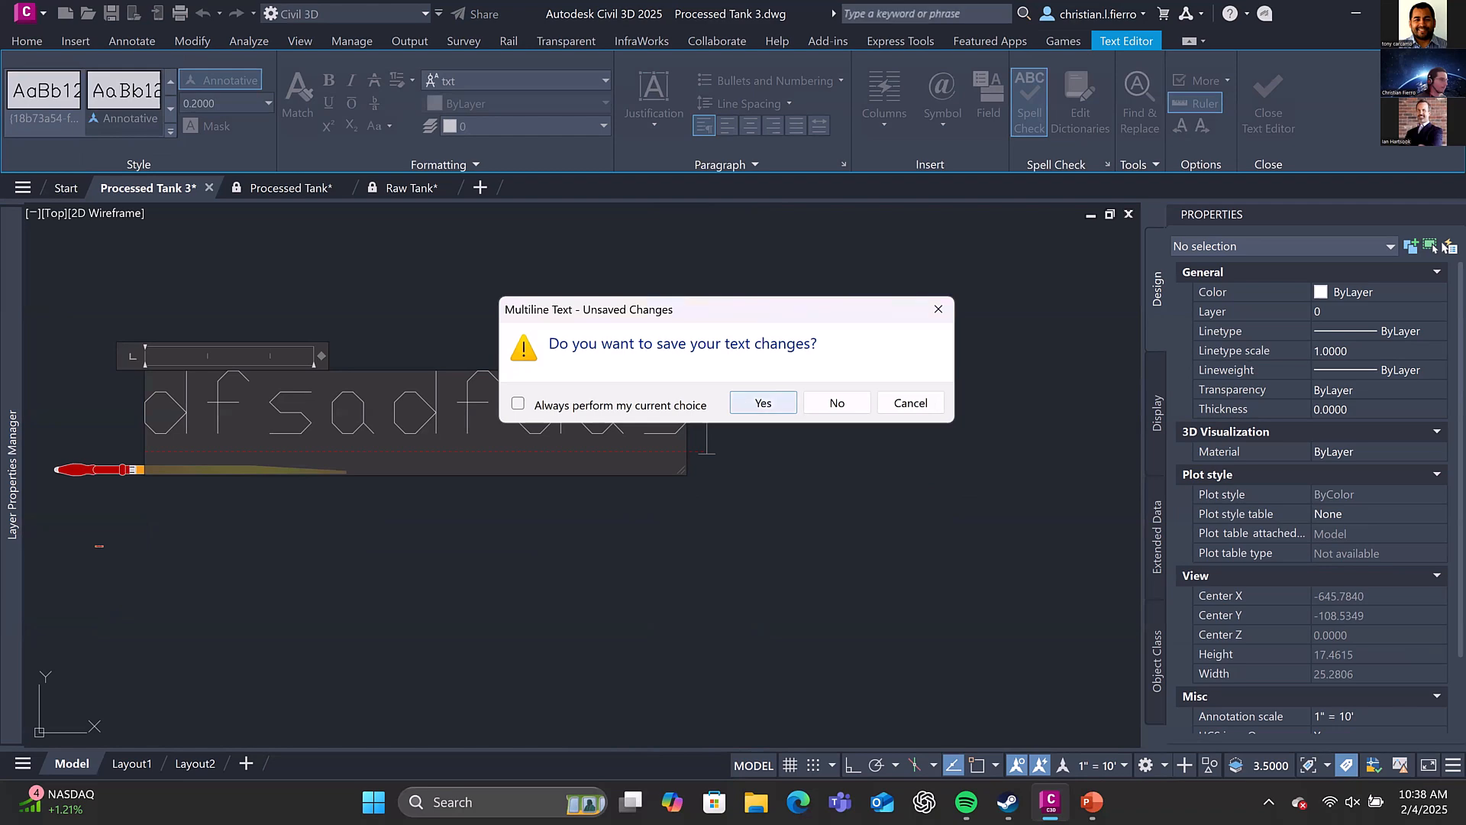
{"action": "left_click", "coordinate": [763, 402]}
Replace the contents of the multiline text above the missile flame with "fsd"
{"action": "left_click", "coordinate": [538, 473]}
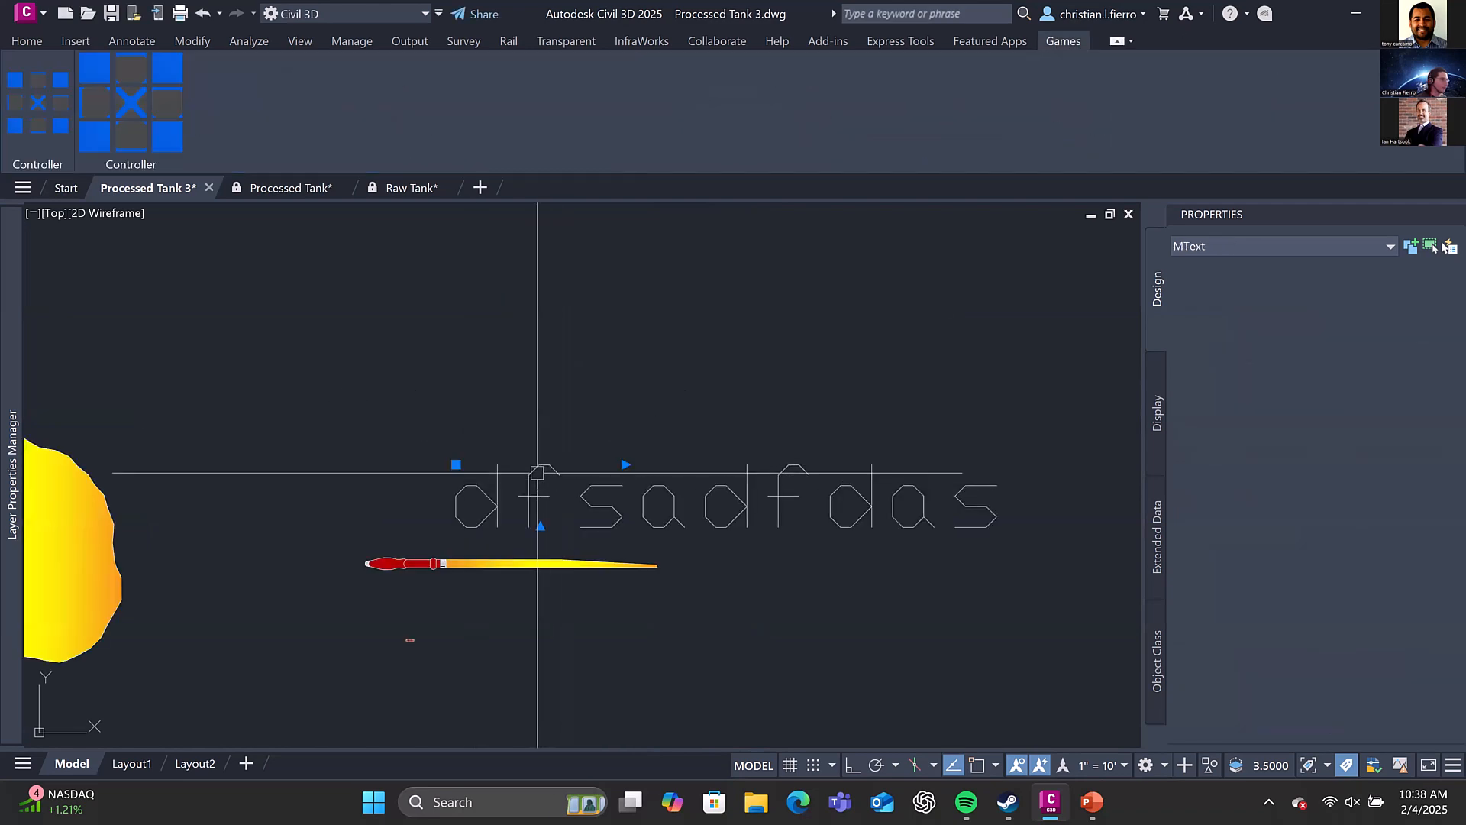
{"action": "double_click", "coordinate": [559, 501]}
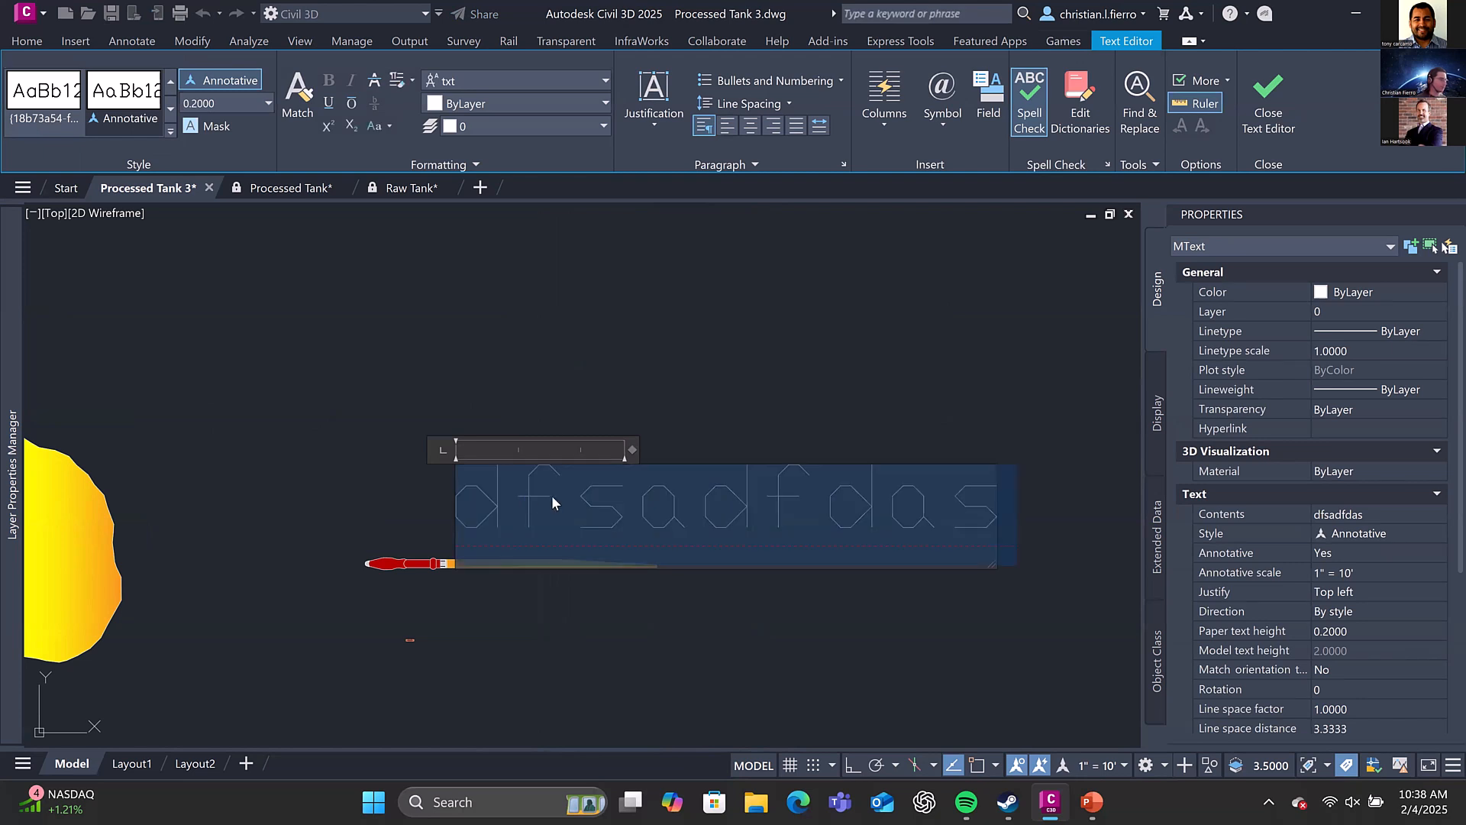
{"action": "type", "text": "fsdafdsafd"}
{"action": "key", "text": "BackSpace"}
{"action": "key", "text": "BackSpace"}
{"action": "key", "text": "BackSpace"}
{"action": "key", "text": "BackSpace"}
{"action": "key", "text": "BackSpace"}
{"action": "key", "text": "BackSpace"}
{"action": "key", "text": "BackSpace"}
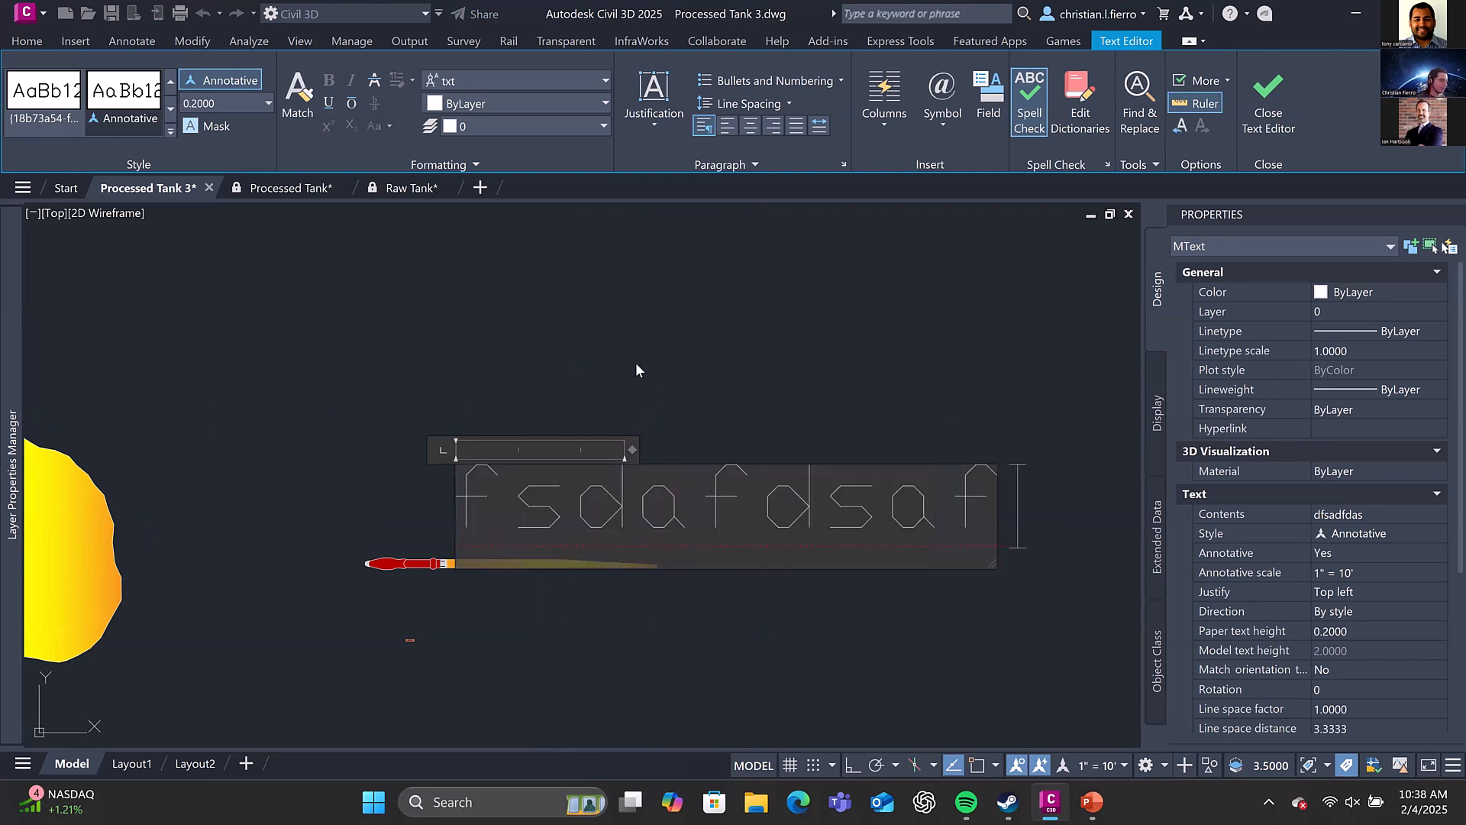
{"action": "left_click", "coordinate": [595, 354]}
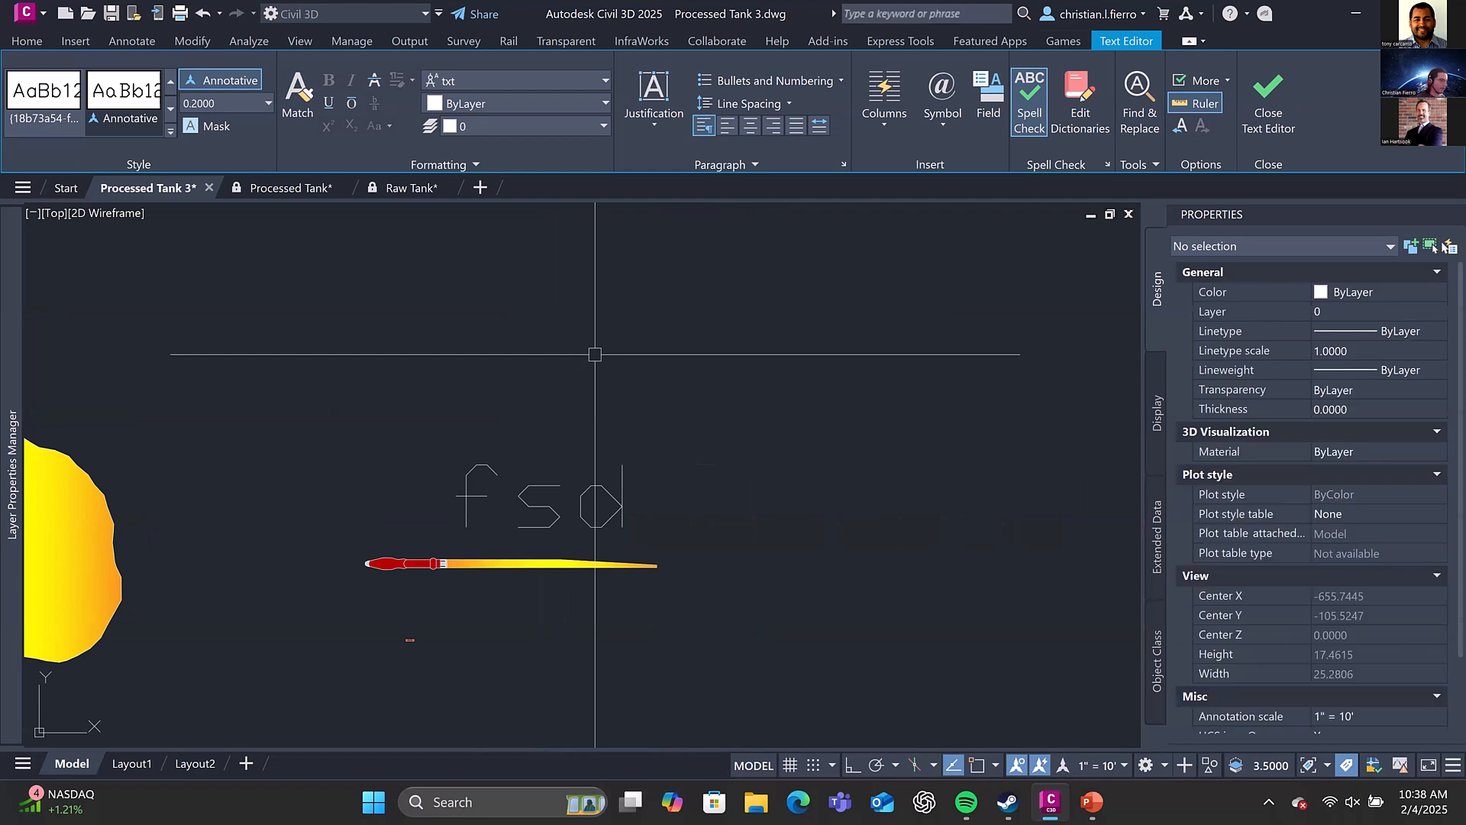
Delete the "fsd" multiline text above the missile flame
{"action": "left_click", "coordinate": [459, 502]}
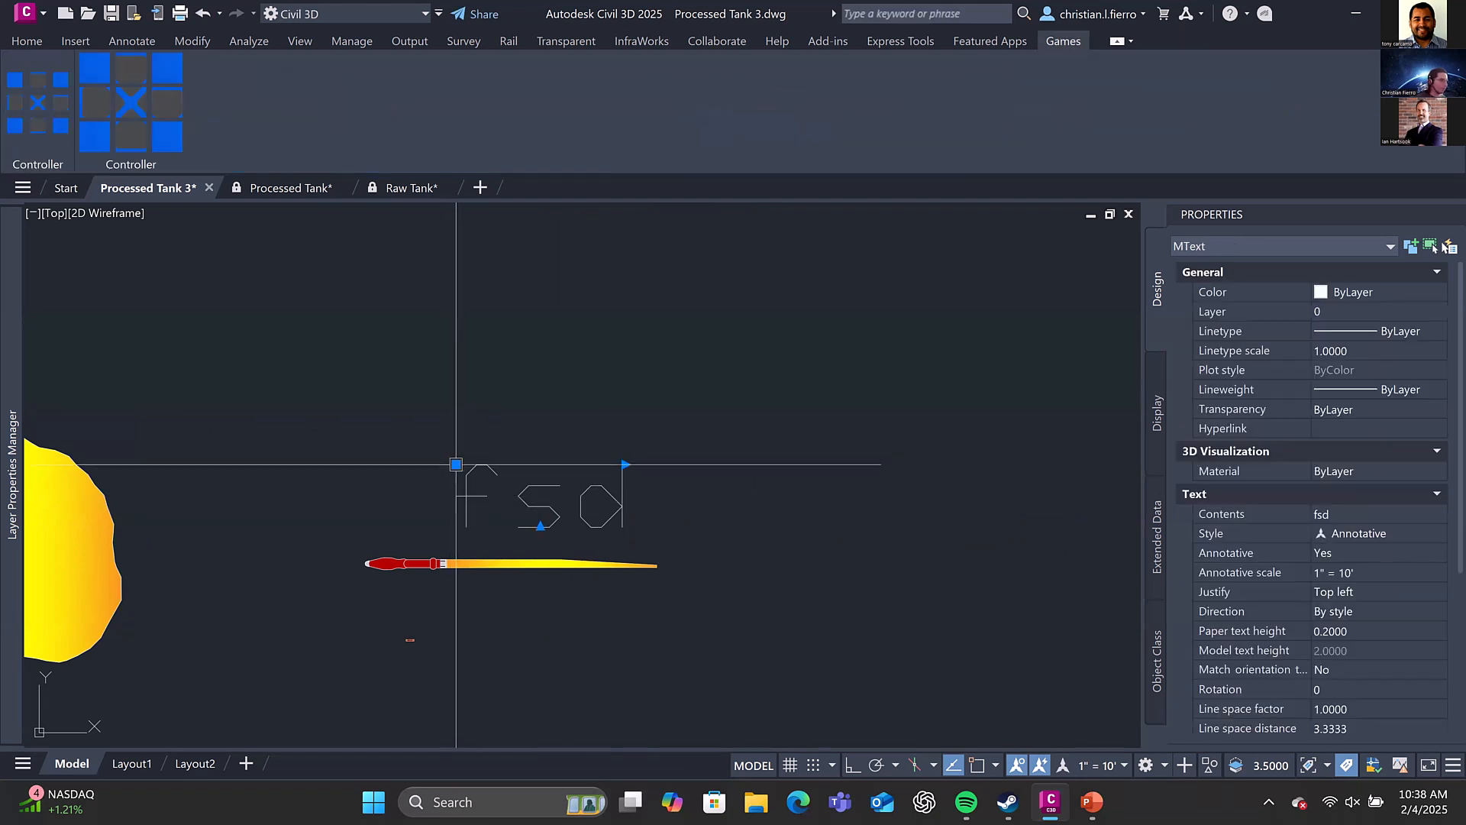
{"action": "middle_click_drag", "start_coordinate": [456, 464], "coordinate": [558, 452]}
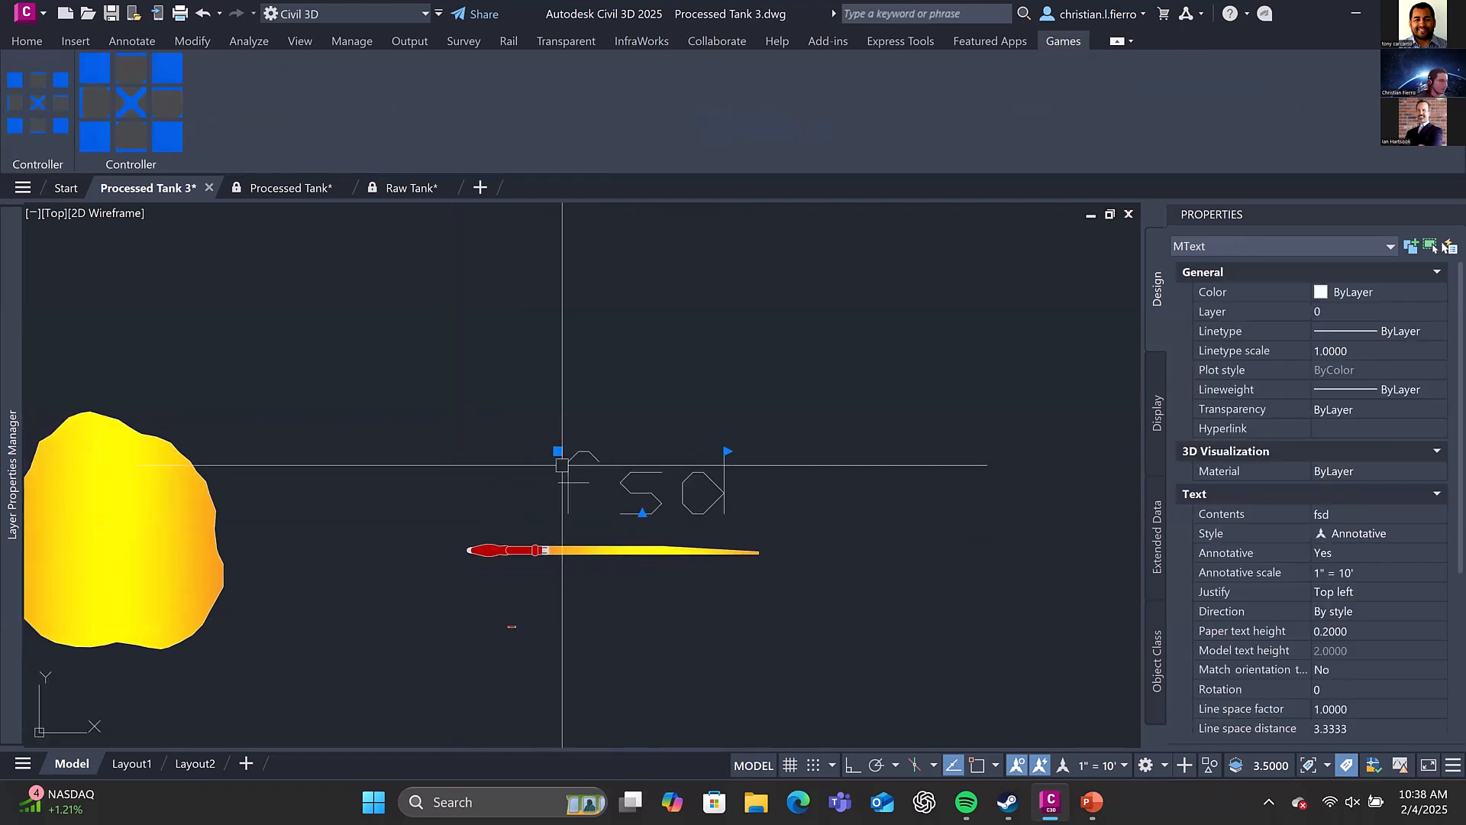
{"action": "key", "text": "Delete"}
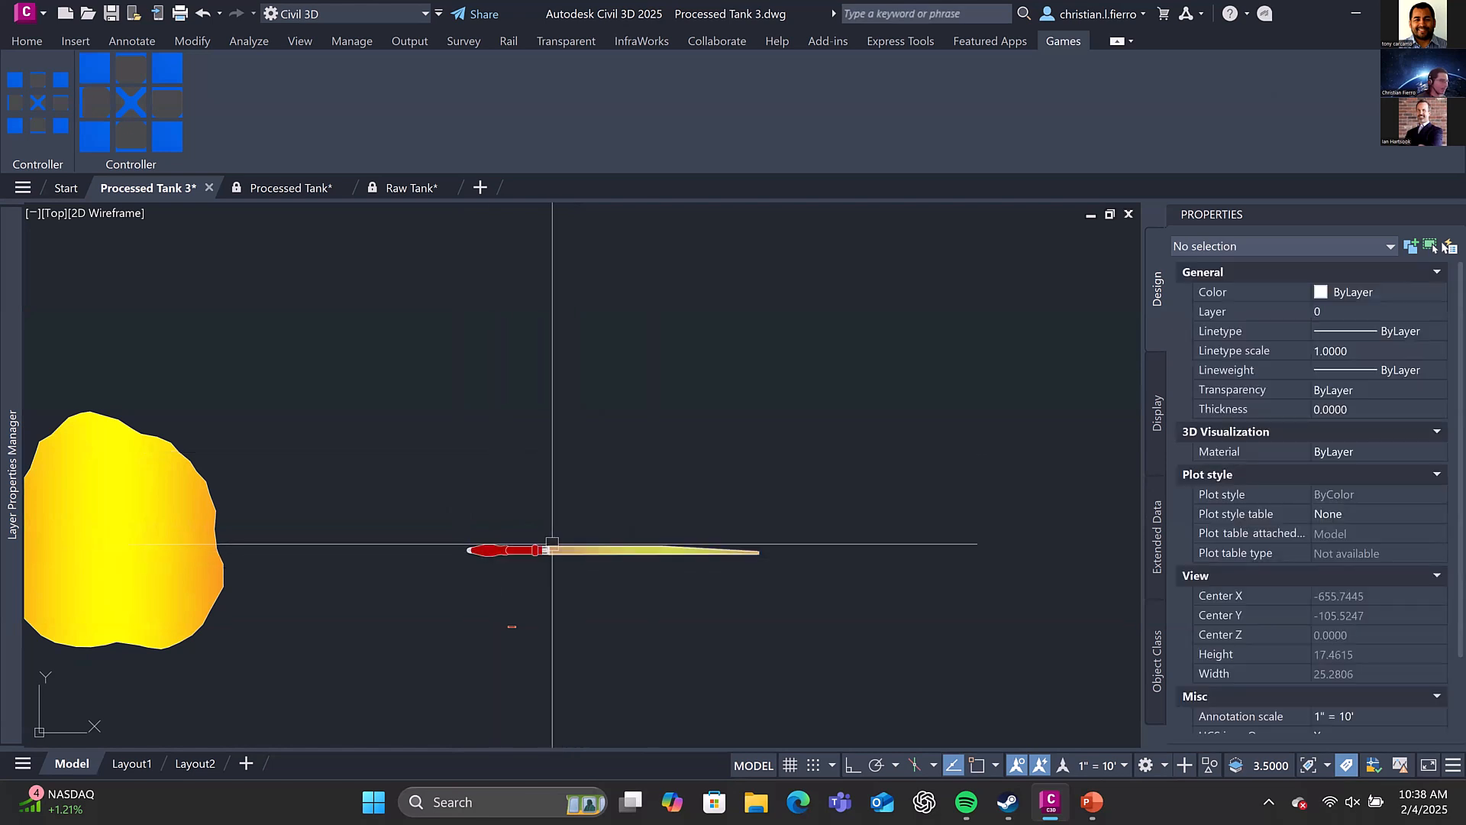
Return to the Concept sketch and examine its simple hull rectangle, turret circle and barrel
{"action": "middle_click_drag", "start_coordinate": [563, 544], "coordinate": [561, 517]}
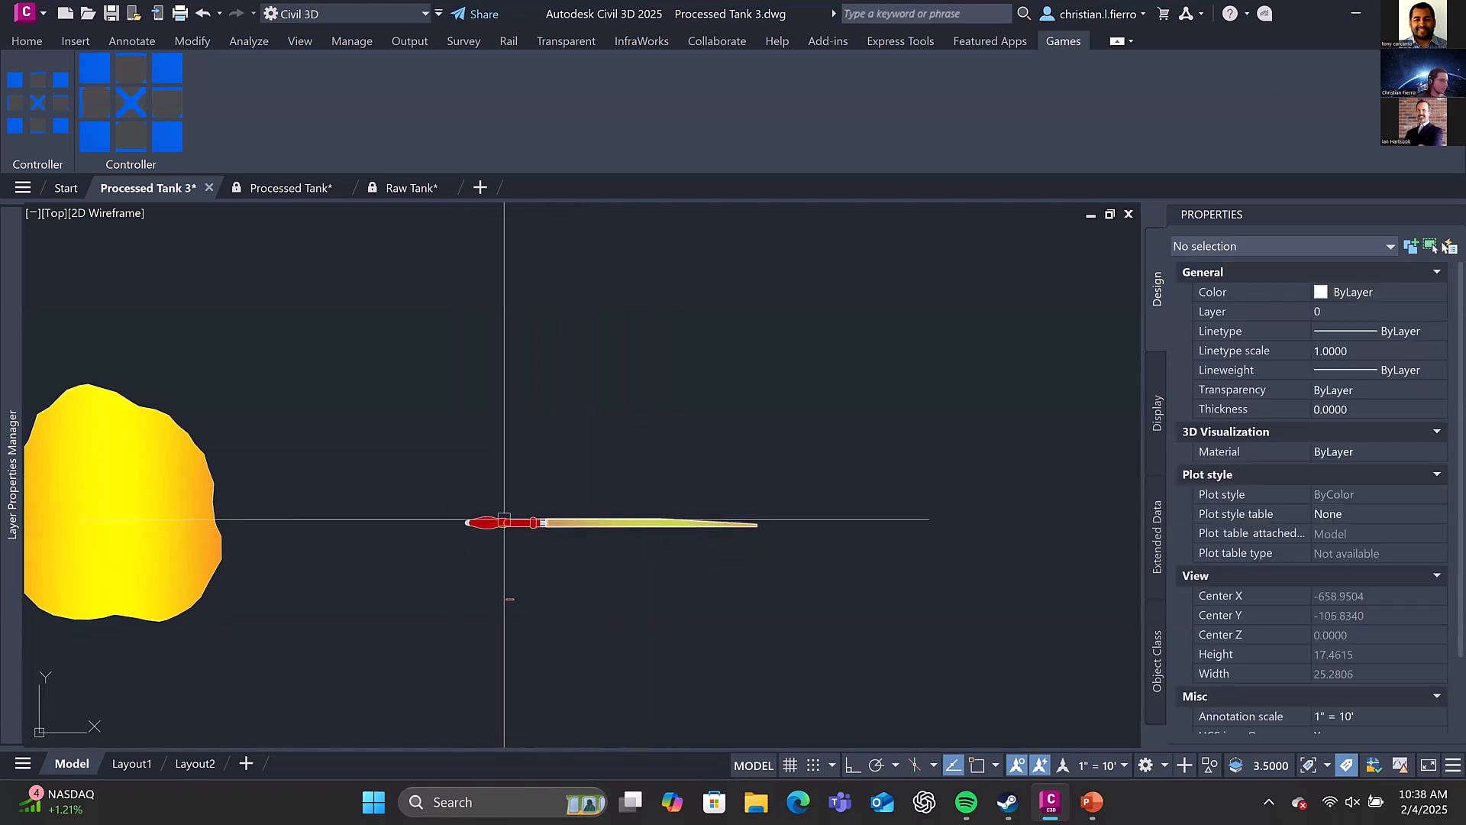
{"action": "scroll", "coordinate": [557, 511], "scroll_direction": "down", "scroll_amount": 2}
{"action": "scroll", "coordinate": [557, 502], "scroll_direction": "down", "scroll_amount": 4}
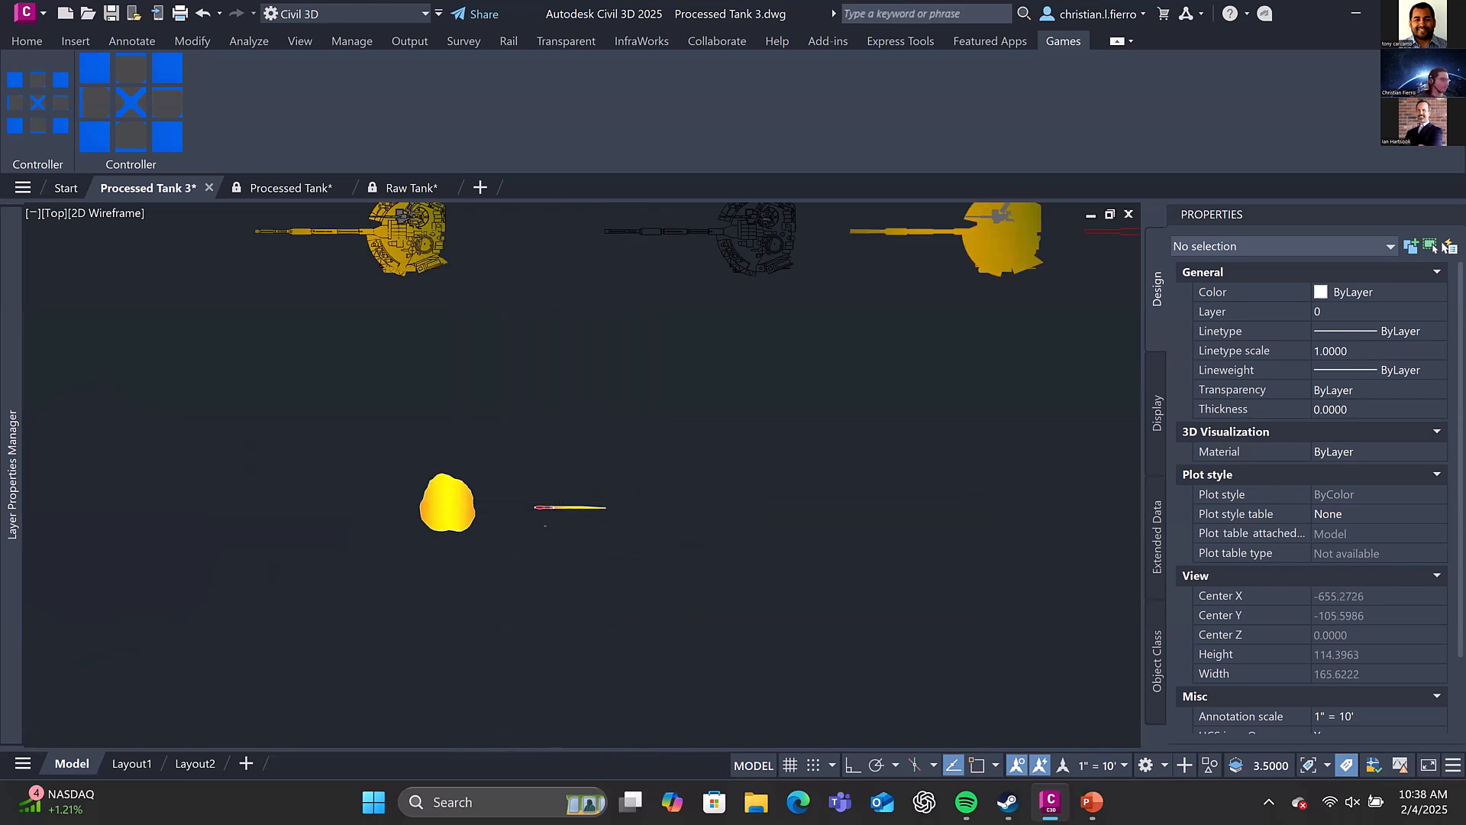
{"action": "scroll", "coordinate": [568, 452], "scroll_direction": "down", "scroll_amount": 2}
{"action": "middle_click_drag", "start_coordinate": [570, 448], "coordinate": [517, 589]}
{"action": "mouse_move", "coordinate": [514, 452]}
{"action": "middle_mouse_down"}
{"action": "mouse_move", "coordinate": [530, 472]}
{"action": "mouse_move", "coordinate": [707, 530]}
{"action": "middle_mouse_up"}
{"action": "scroll", "coordinate": [702, 505], "scroll_direction": "down", "scroll_amount": 4}
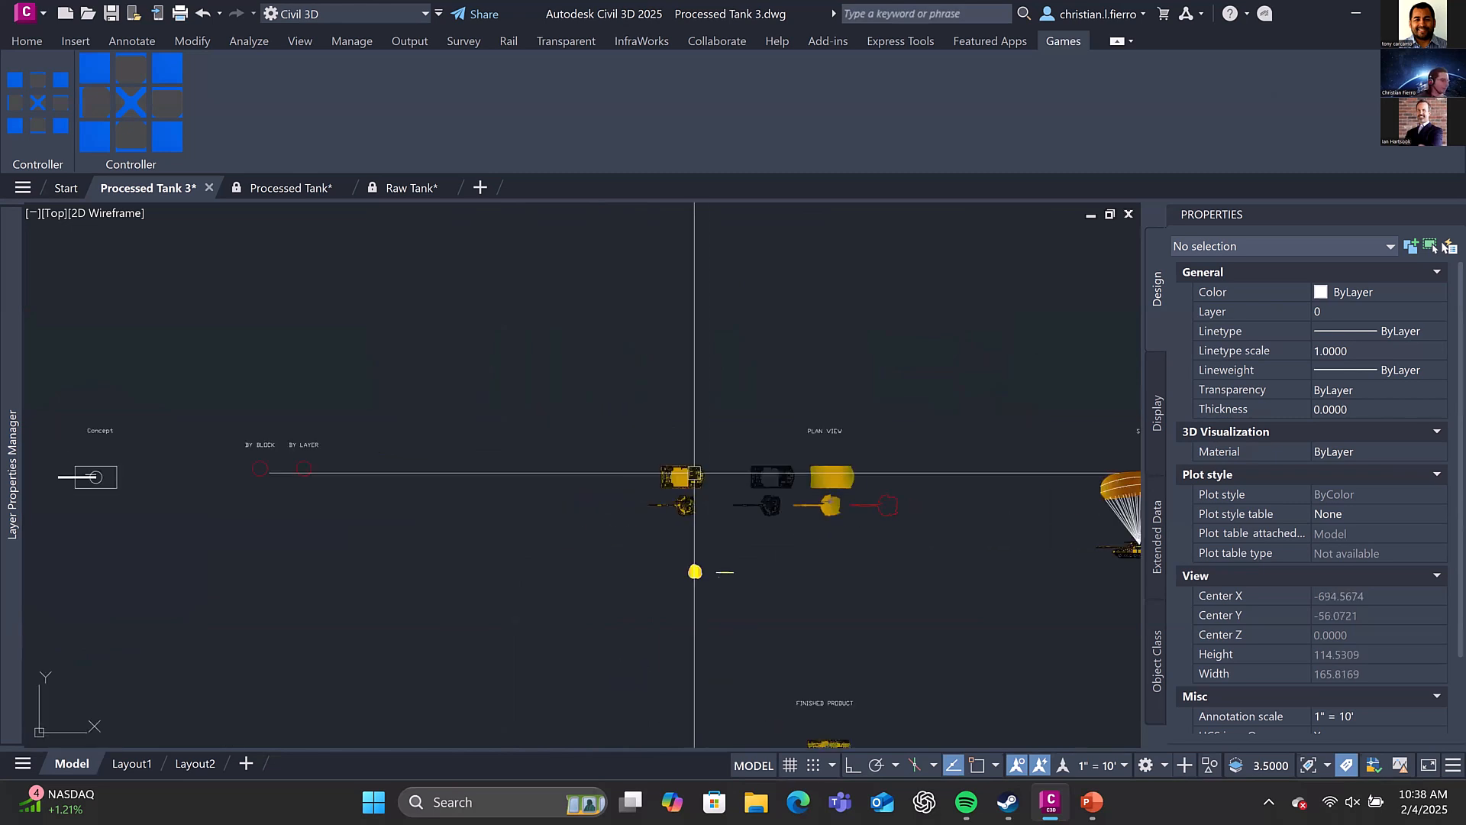
{"action": "scroll", "coordinate": [643, 479], "scroll_direction": "up", "scroll_amount": 4}
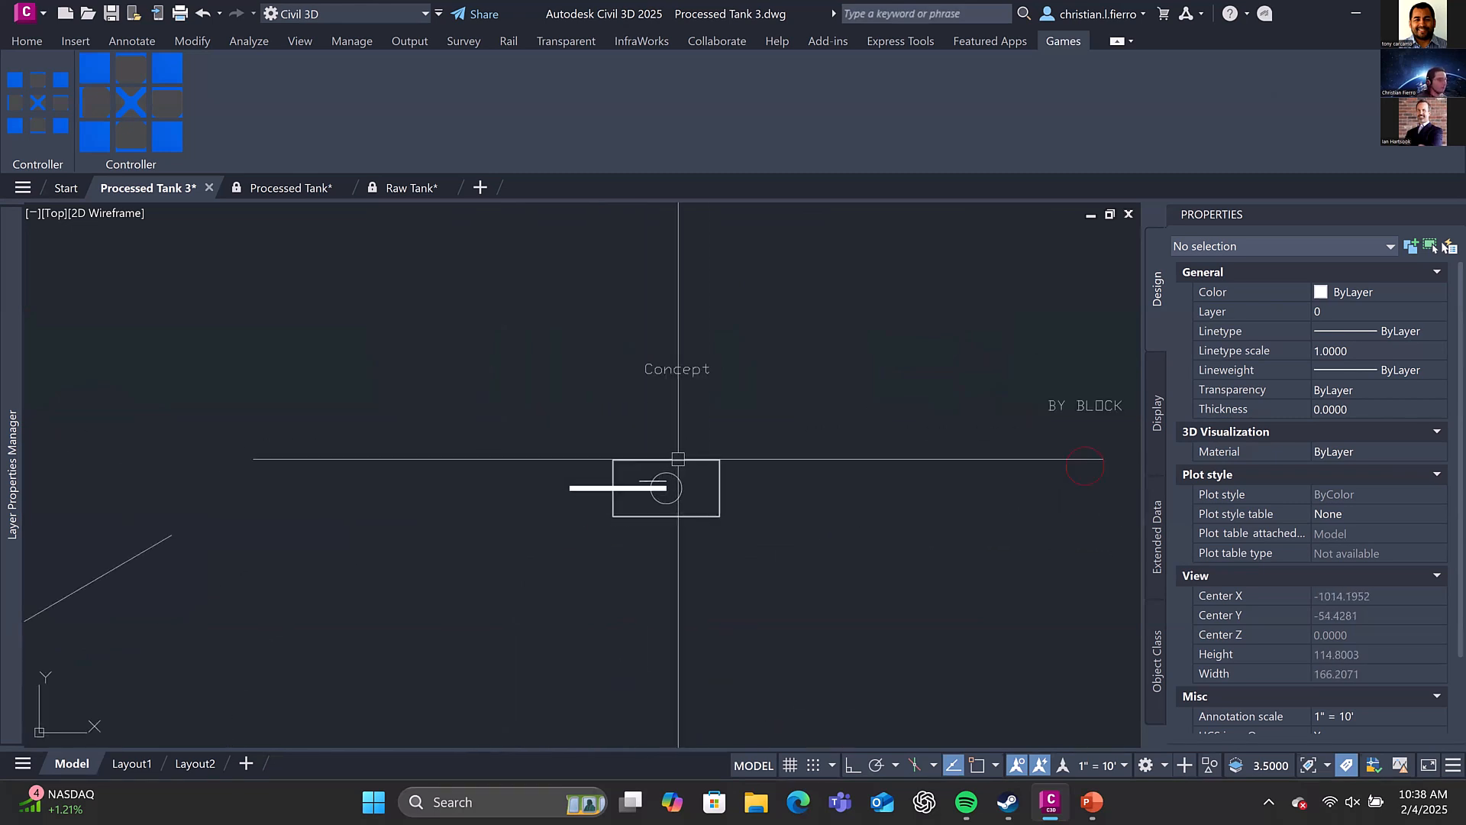
{"action": "middle_click_drag", "start_coordinate": [676, 458], "coordinate": [609, 417]}
{"action": "scroll", "coordinate": [597, 424], "scroll_direction": "up", "scroll_amount": 2}
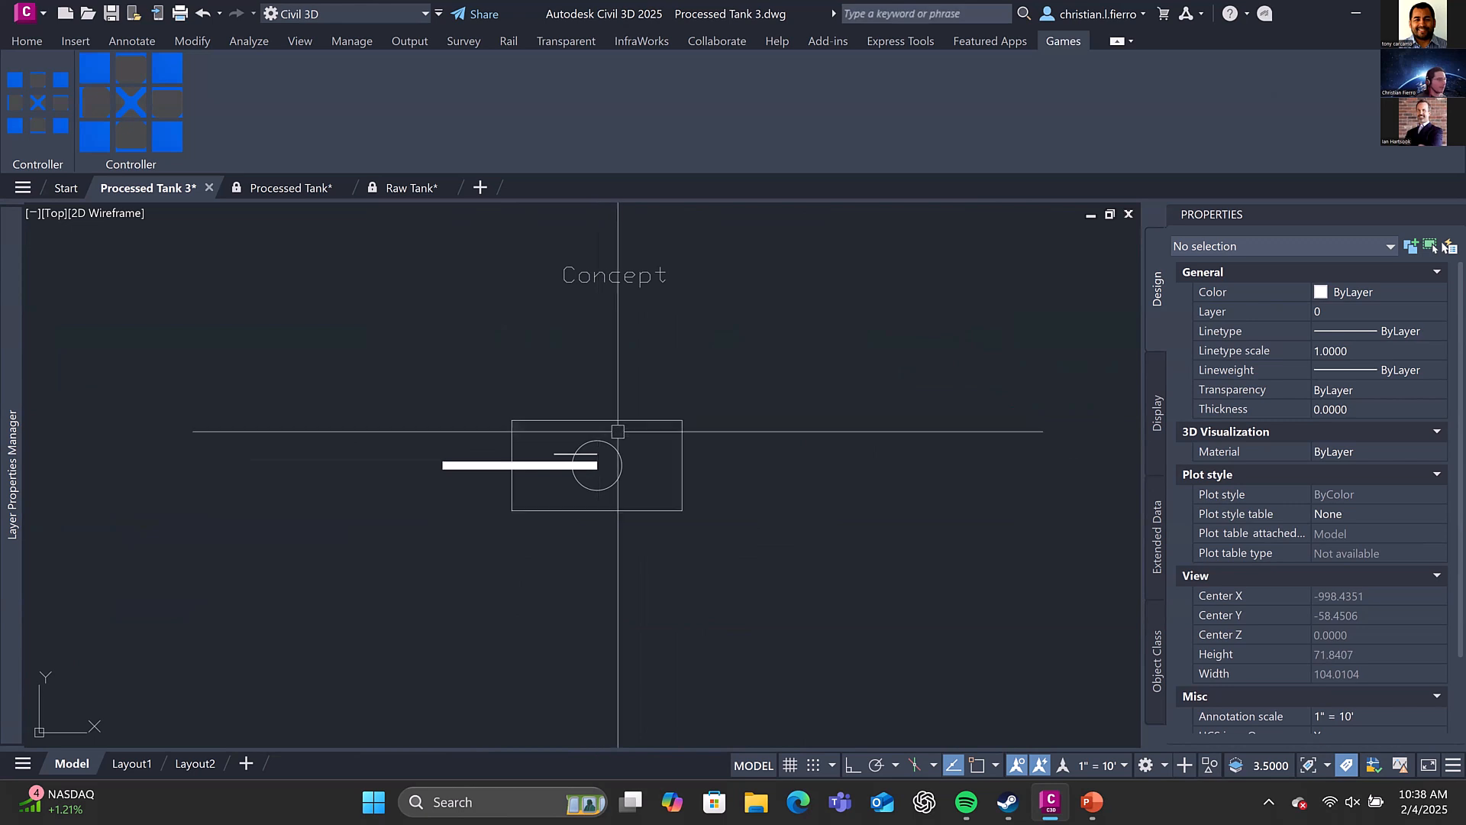
{"action": "scroll", "coordinate": [612, 432], "scroll_direction": "down", "scroll_amount": 2}
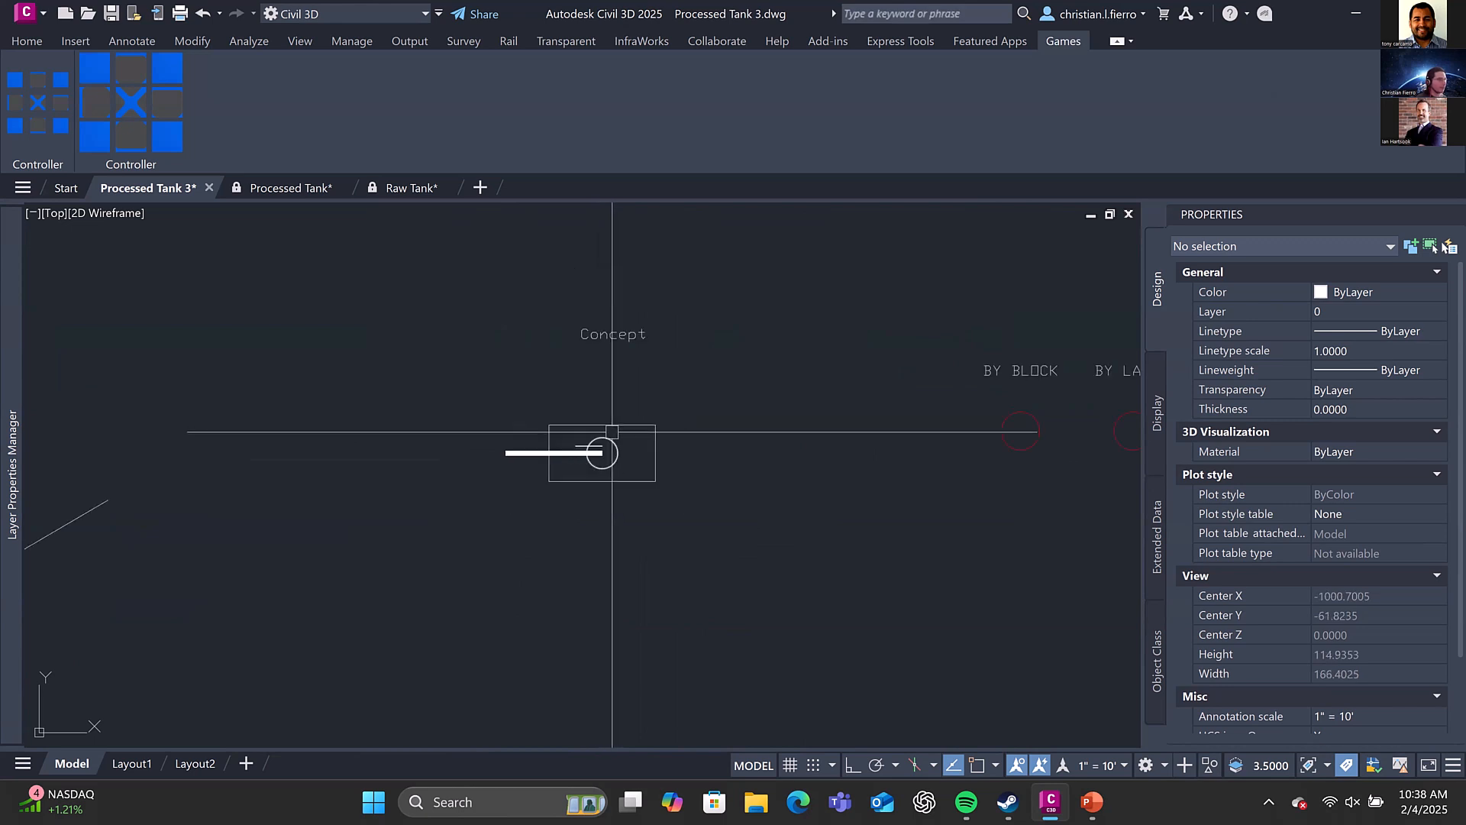
{"action": "left_click", "coordinate": [683, 496]}
{"action": "left_click", "coordinate": [690, 514]}
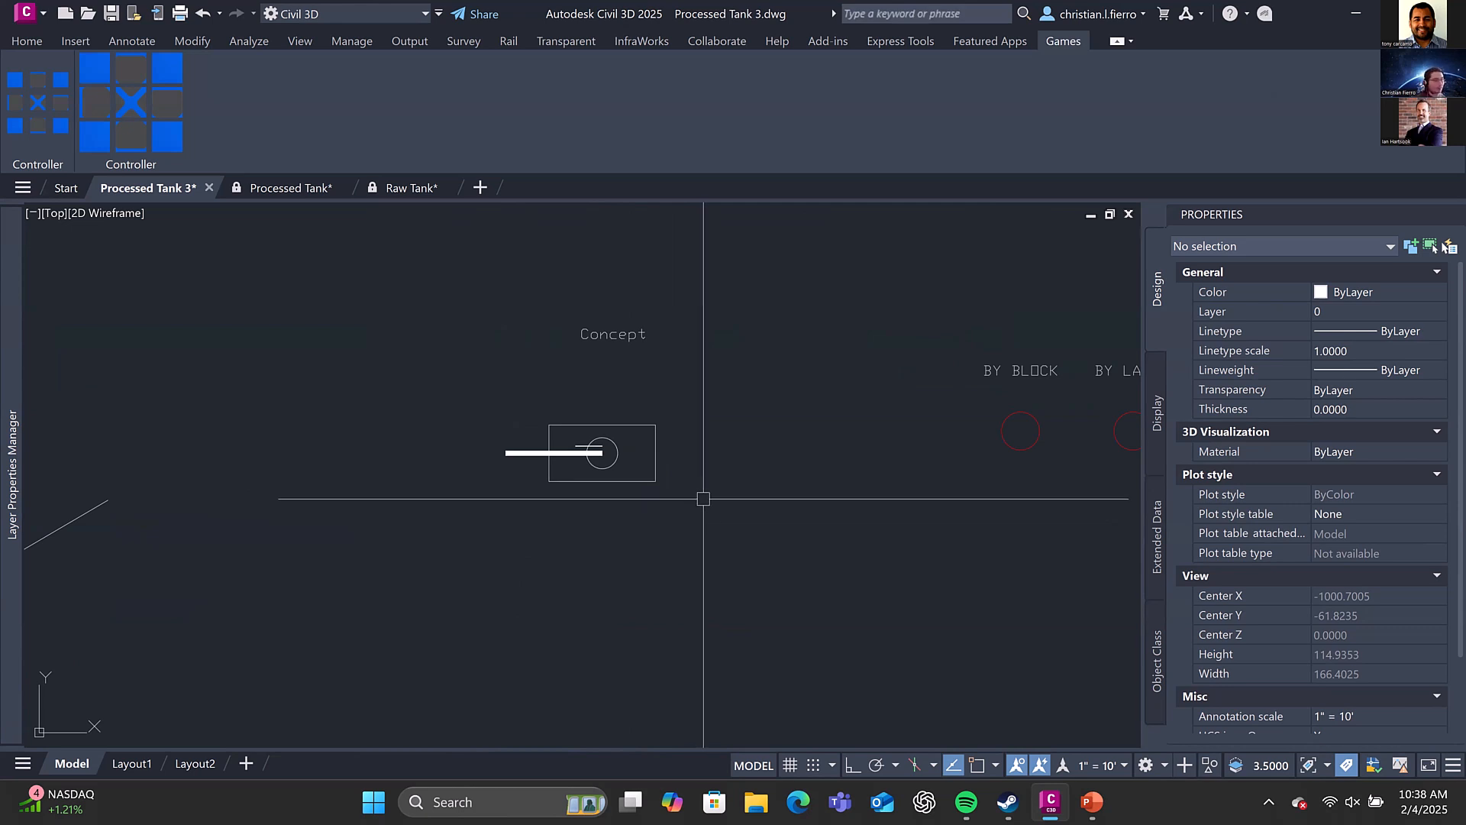
Combine the four objects of the Concept tank sketch into one group
{"action": "left_click", "coordinate": [703, 499]}
{"action": "left_click", "coordinate": [485, 405]}
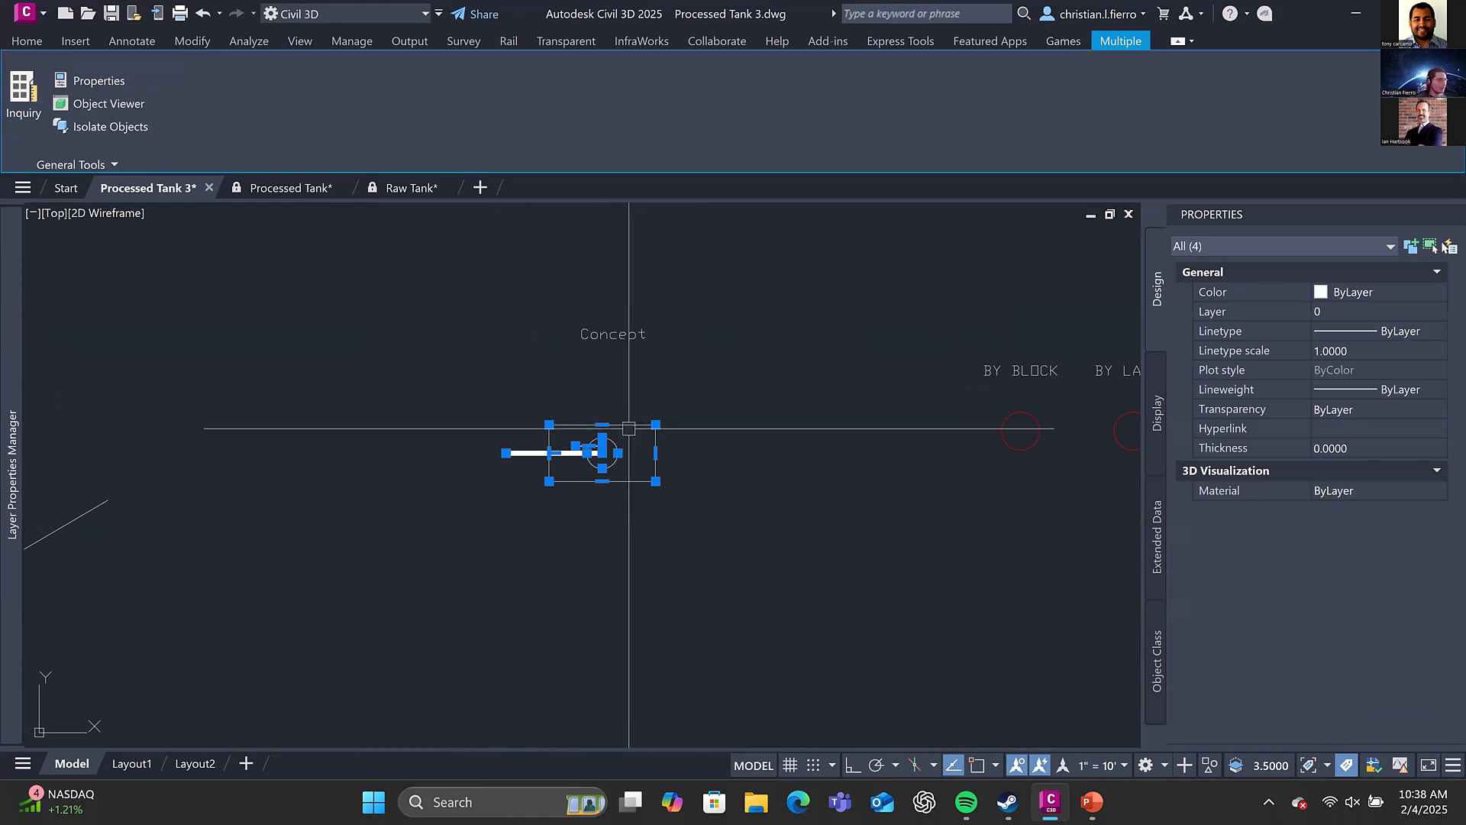
{"action": "type", "text": "group"}
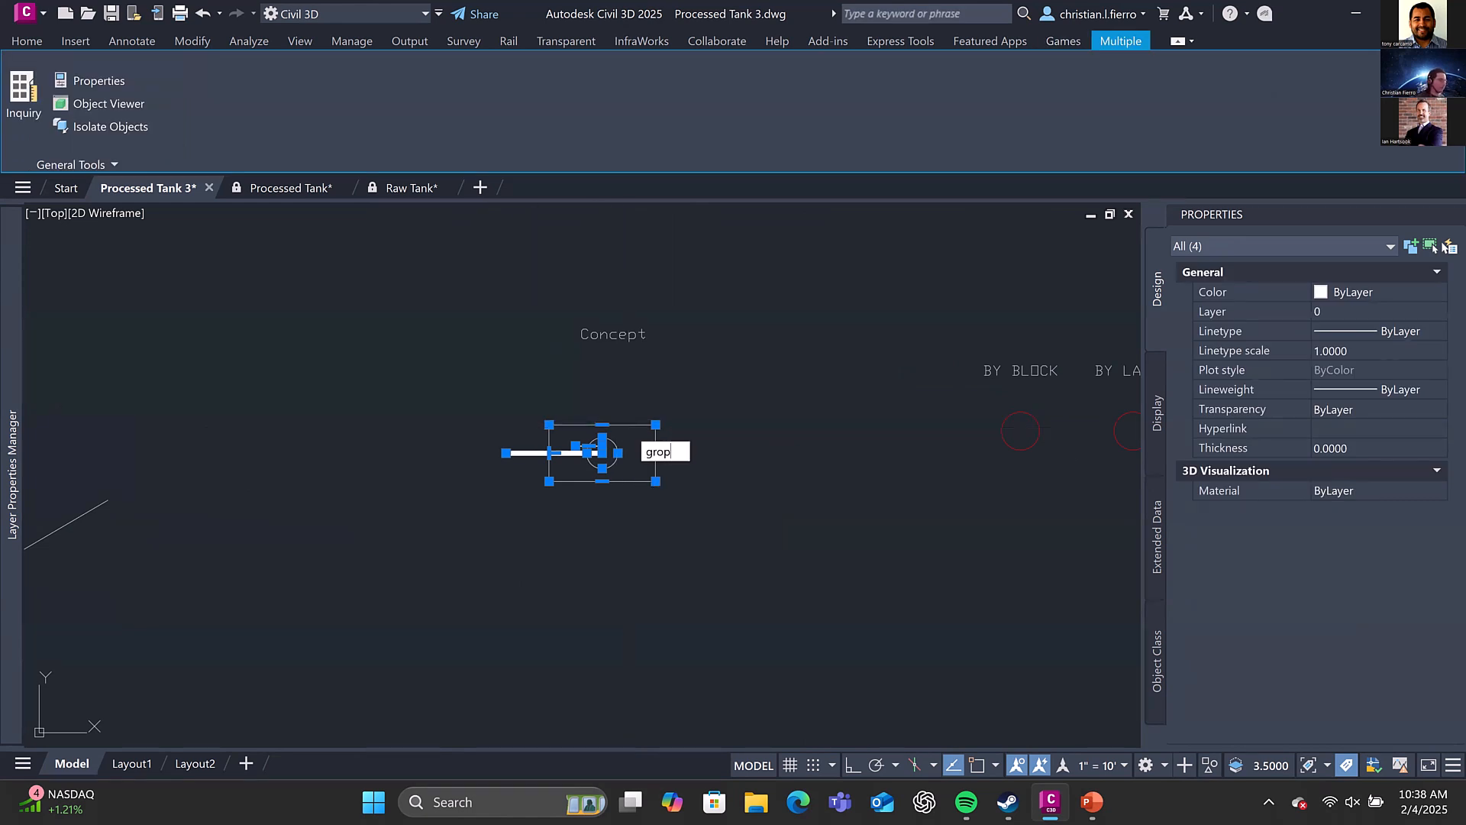
{"action": "key", "text": "BackSpace"}
{"action": "type", "text": "up"}
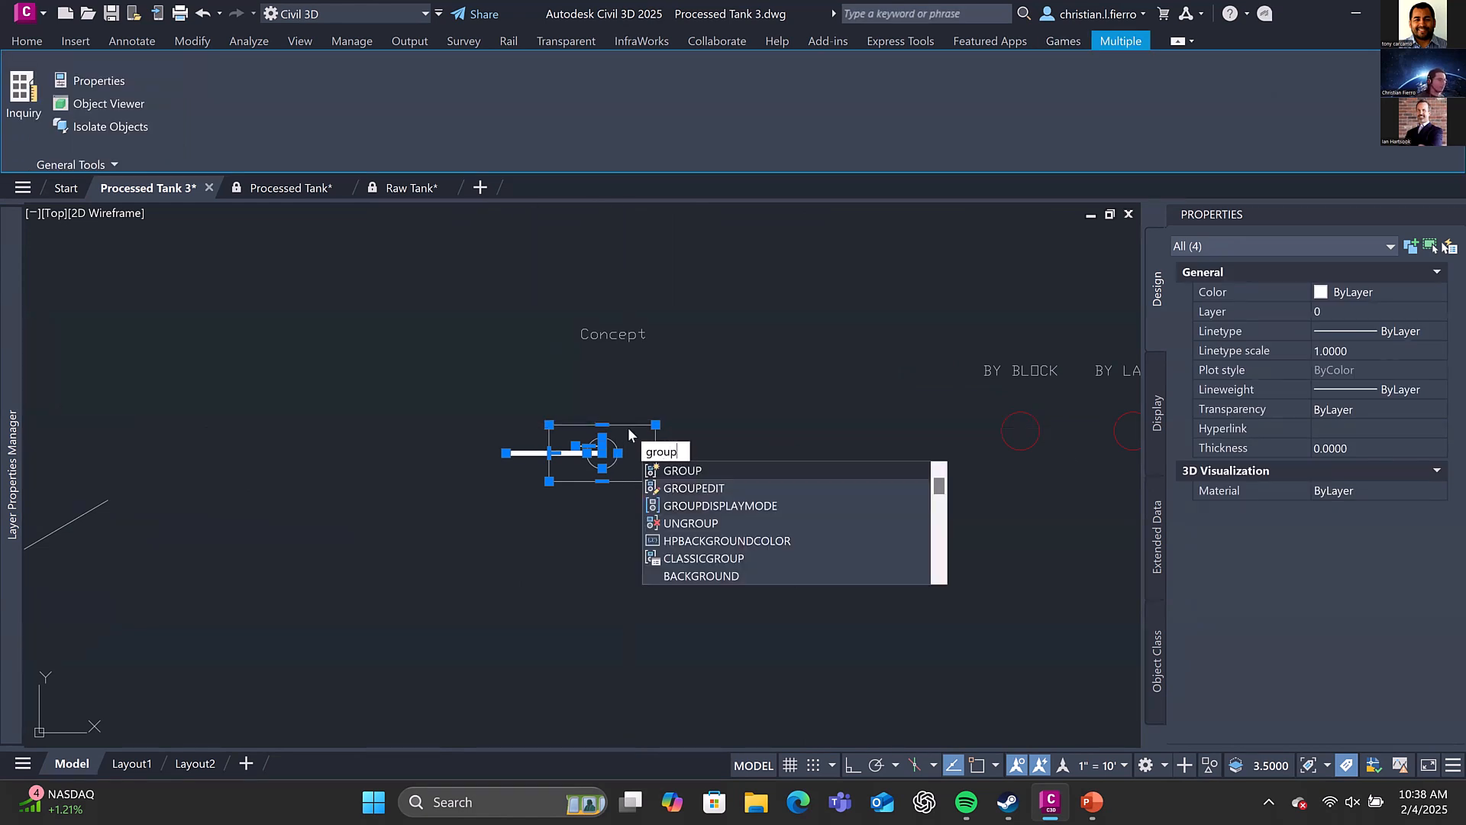
{"action": "key", "text": "Return"}
Move the grouped Concept tank down about 11 units, below its original place
{"action": "left_click", "coordinate": [616, 431]}
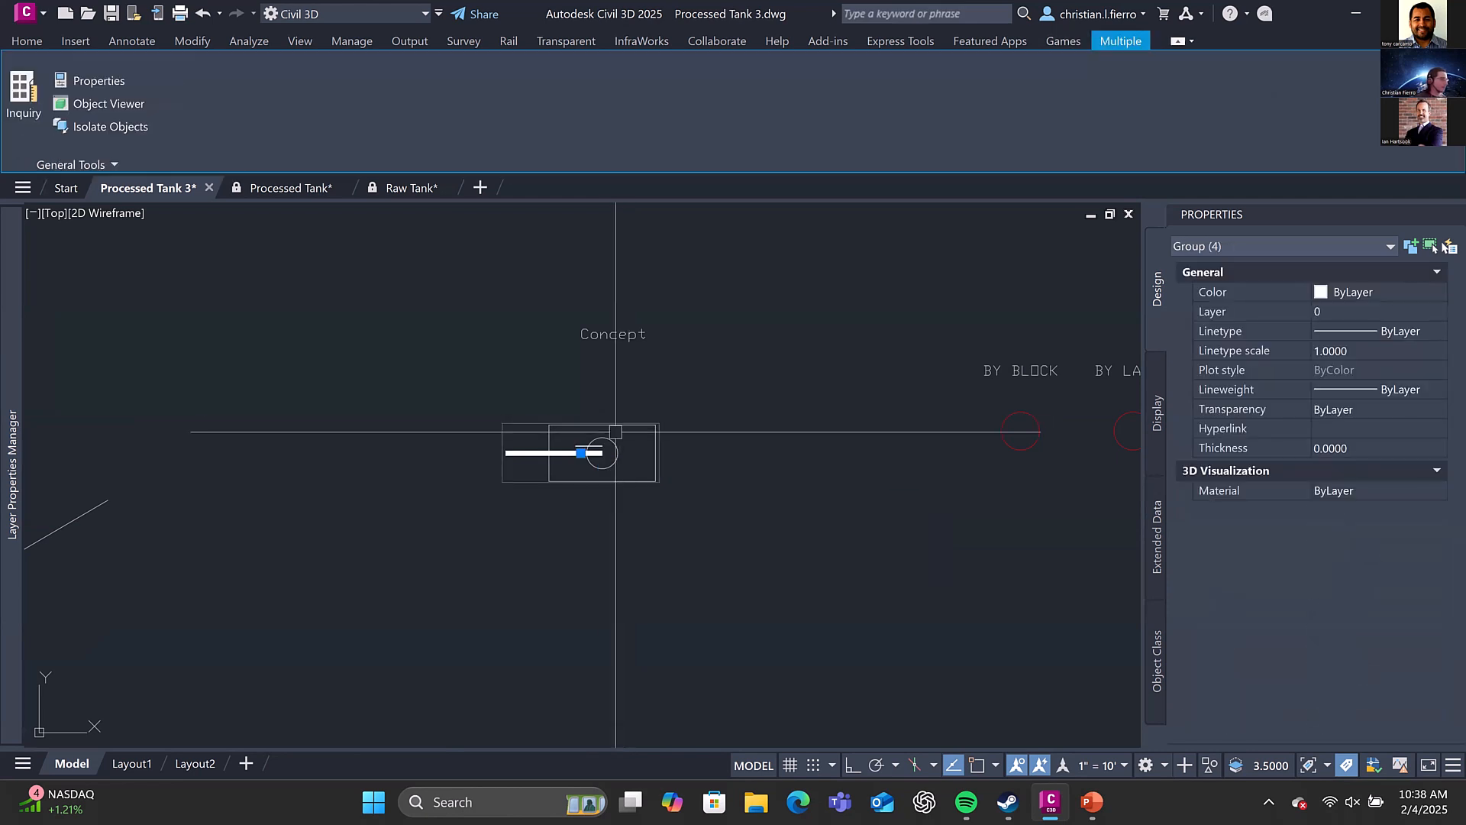
{"action": "left_click", "coordinate": [581, 453]}
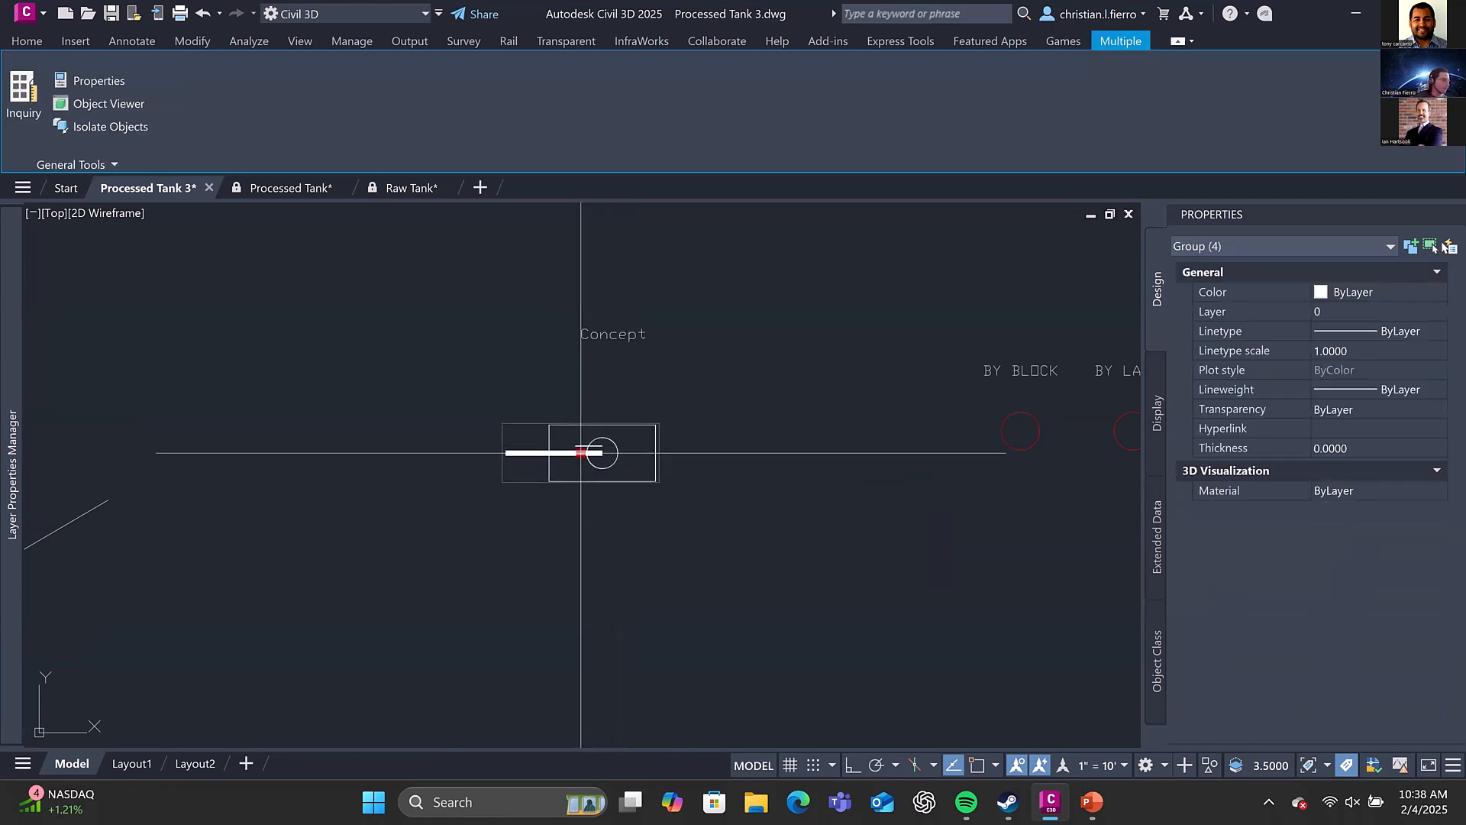
{"action": "left_click", "coordinate": [585, 494]}
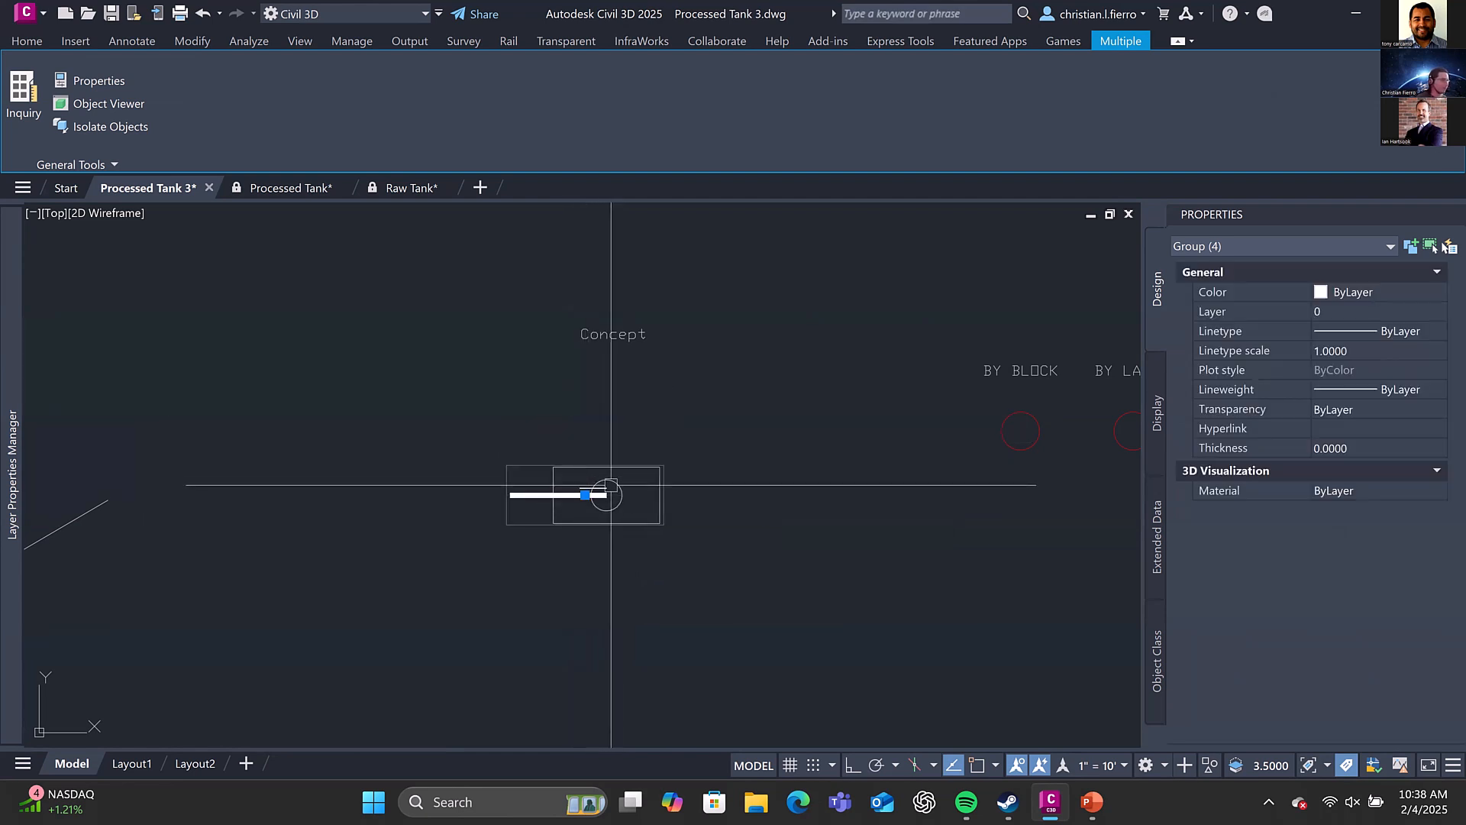
Move the grouped Concept tank back up toward its label and ungroup its four objects
{"action": "left_click", "coordinate": [585, 495]}
{"action": "left_click", "coordinate": [585, 466]}
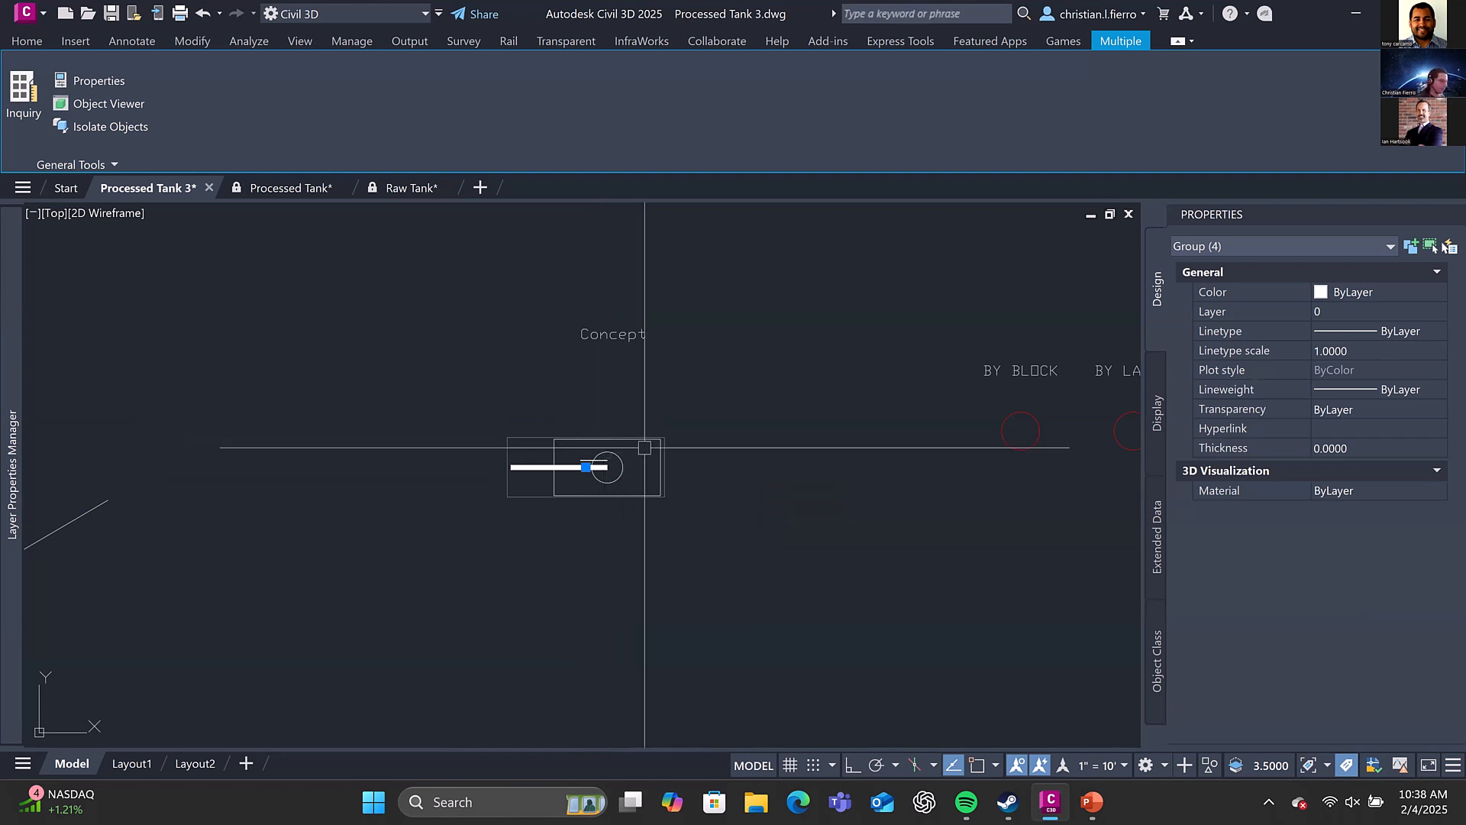
{"action": "type", "text": "ungroup"}
{"action": "key", "text": "Return"}
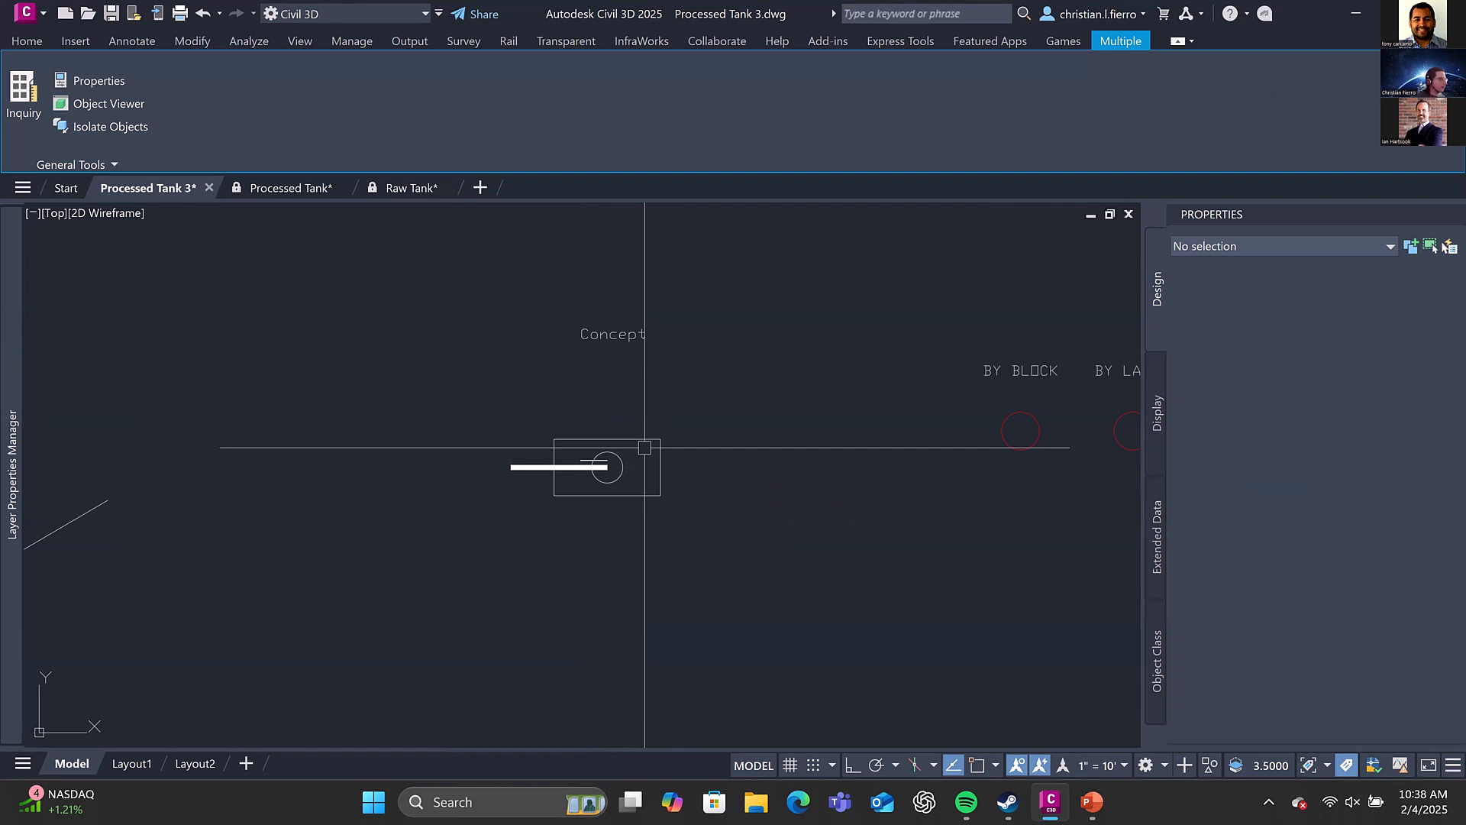
{"action": "left_click", "coordinate": [703, 509]}
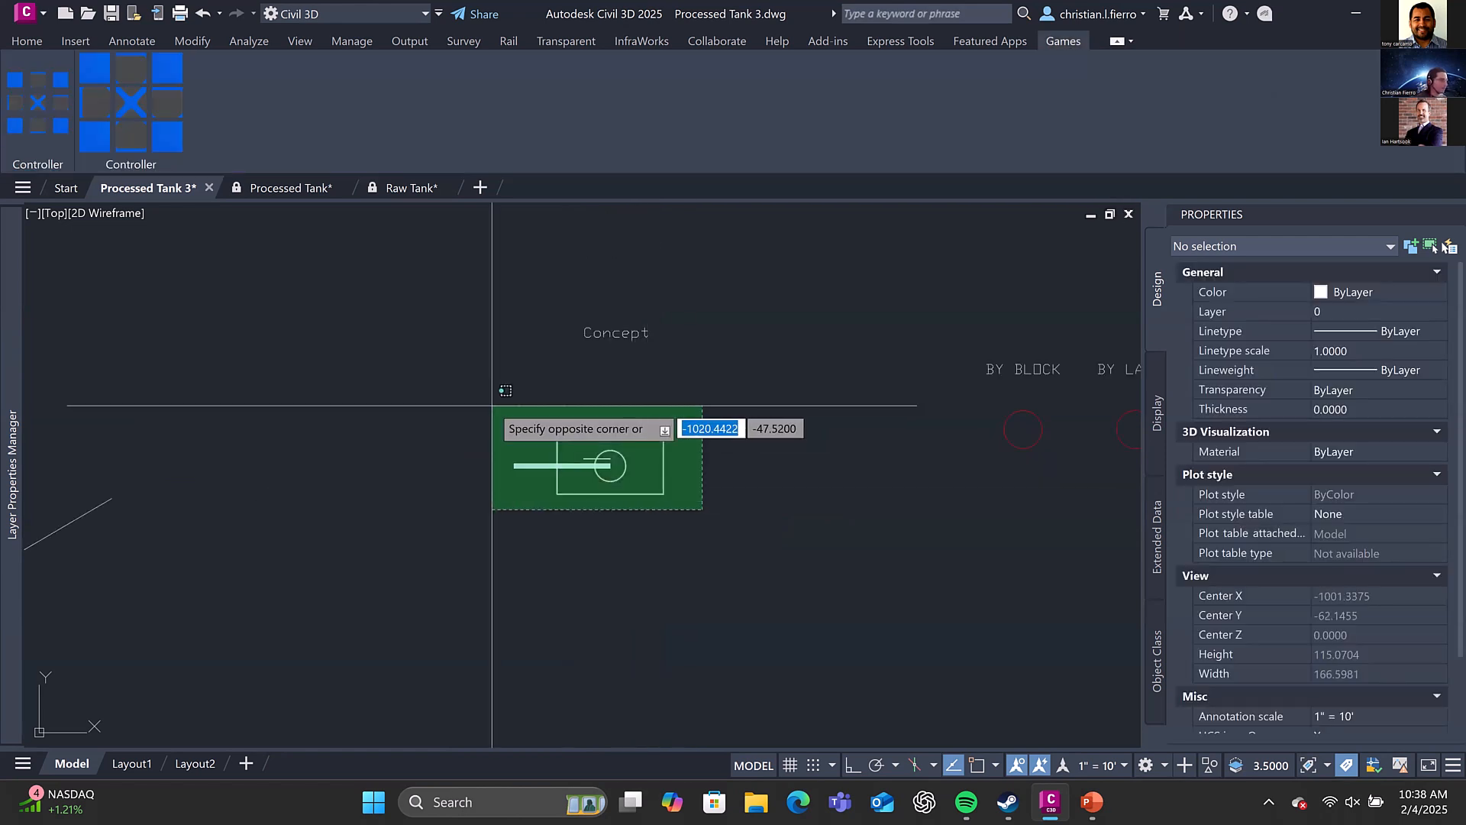
{"action": "left_click", "coordinate": [493, 406]}
{"action": "key", "text": "Escape"}
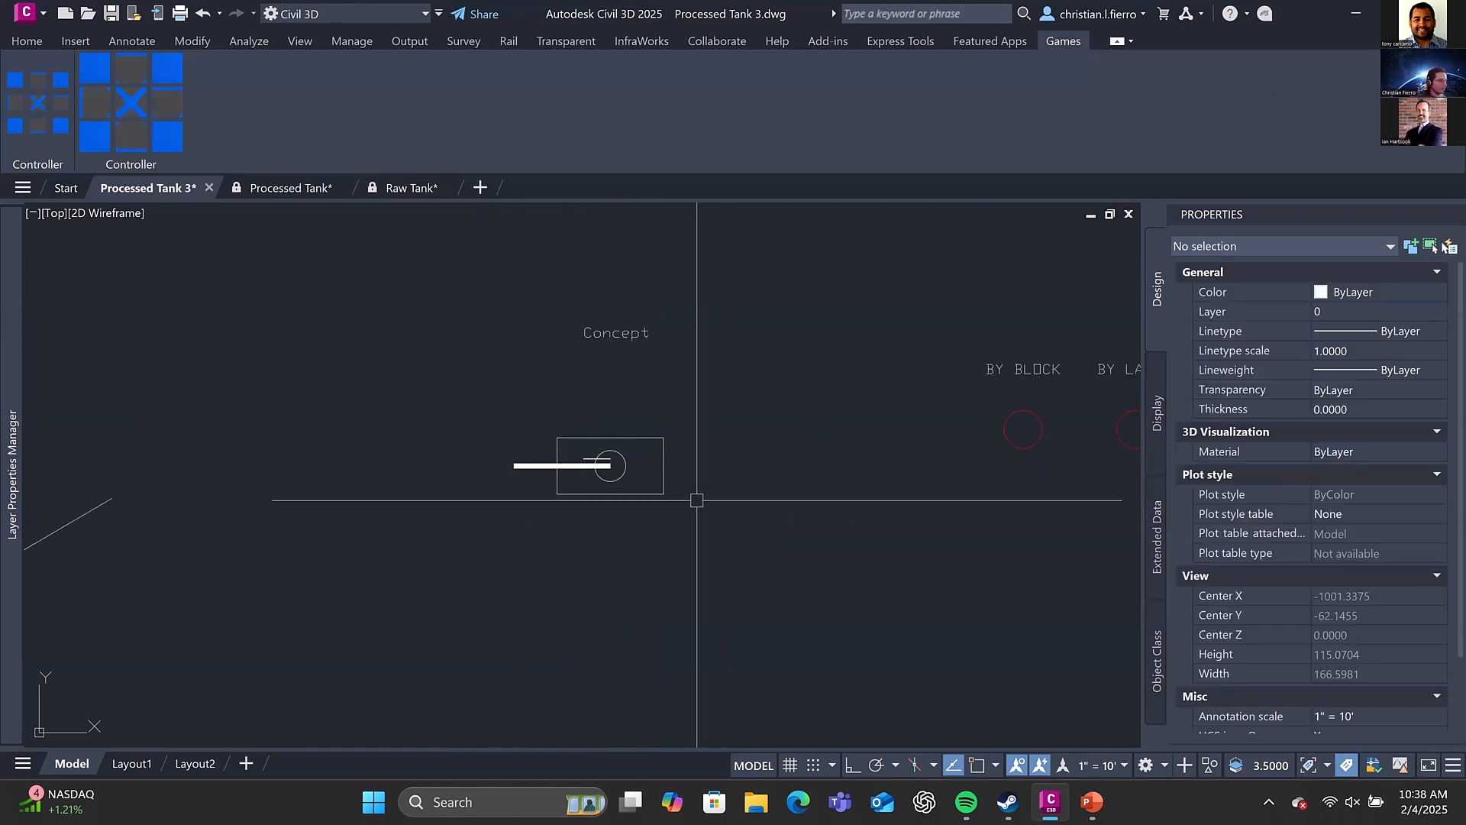
Make a group from the Concept tank's hull rectangle alone
{"action": "left_click", "coordinate": [662, 475]}
{"action": "scroll", "coordinate": [639, 478], "scroll_direction": "up", "scroll_amount": 2}
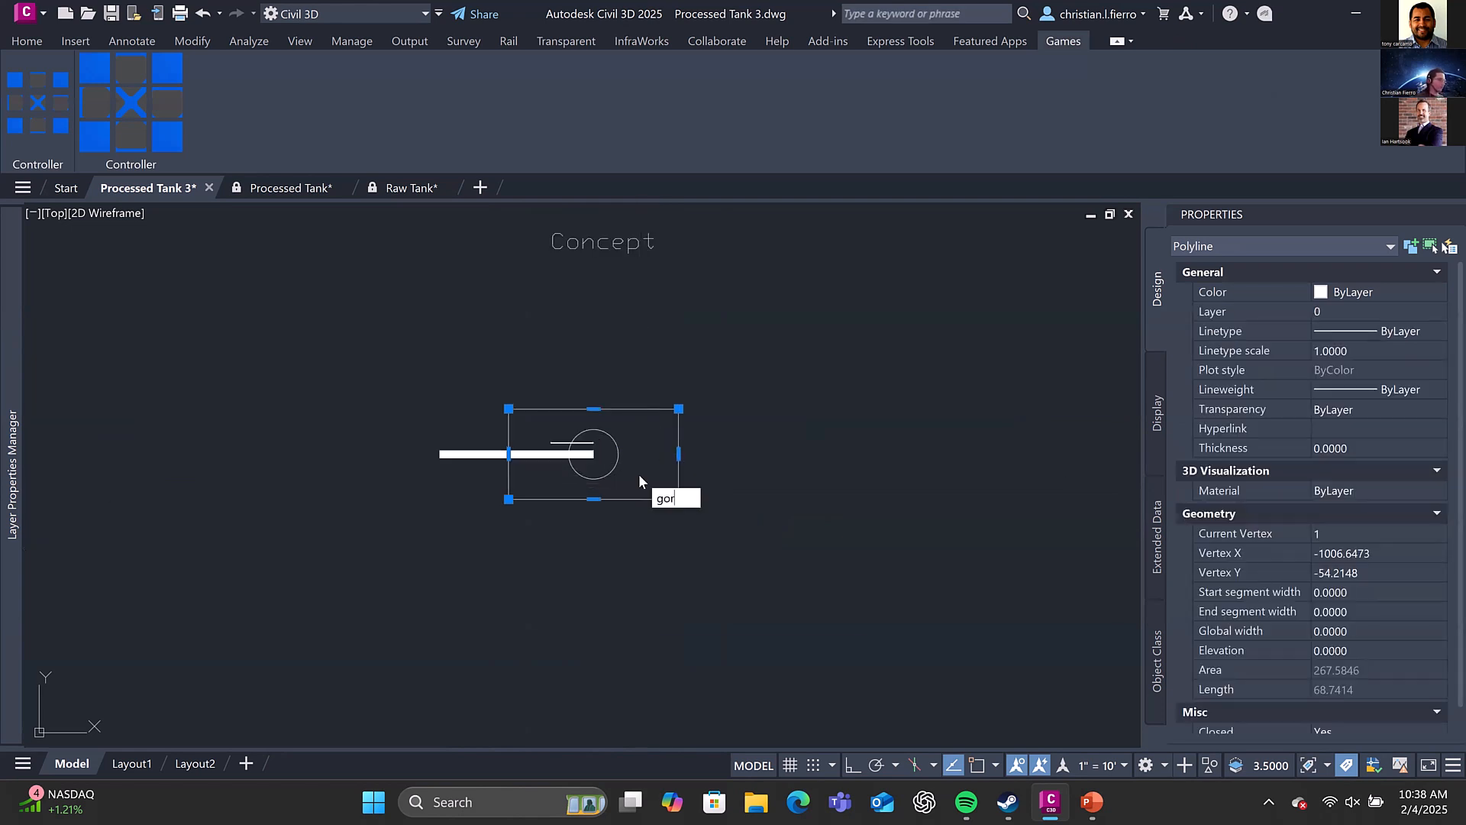
{"action": "key", "text": "BackSpace"}
{"action": "key", "text": "BackSpace"}
{"action": "type", "text": "roup"}
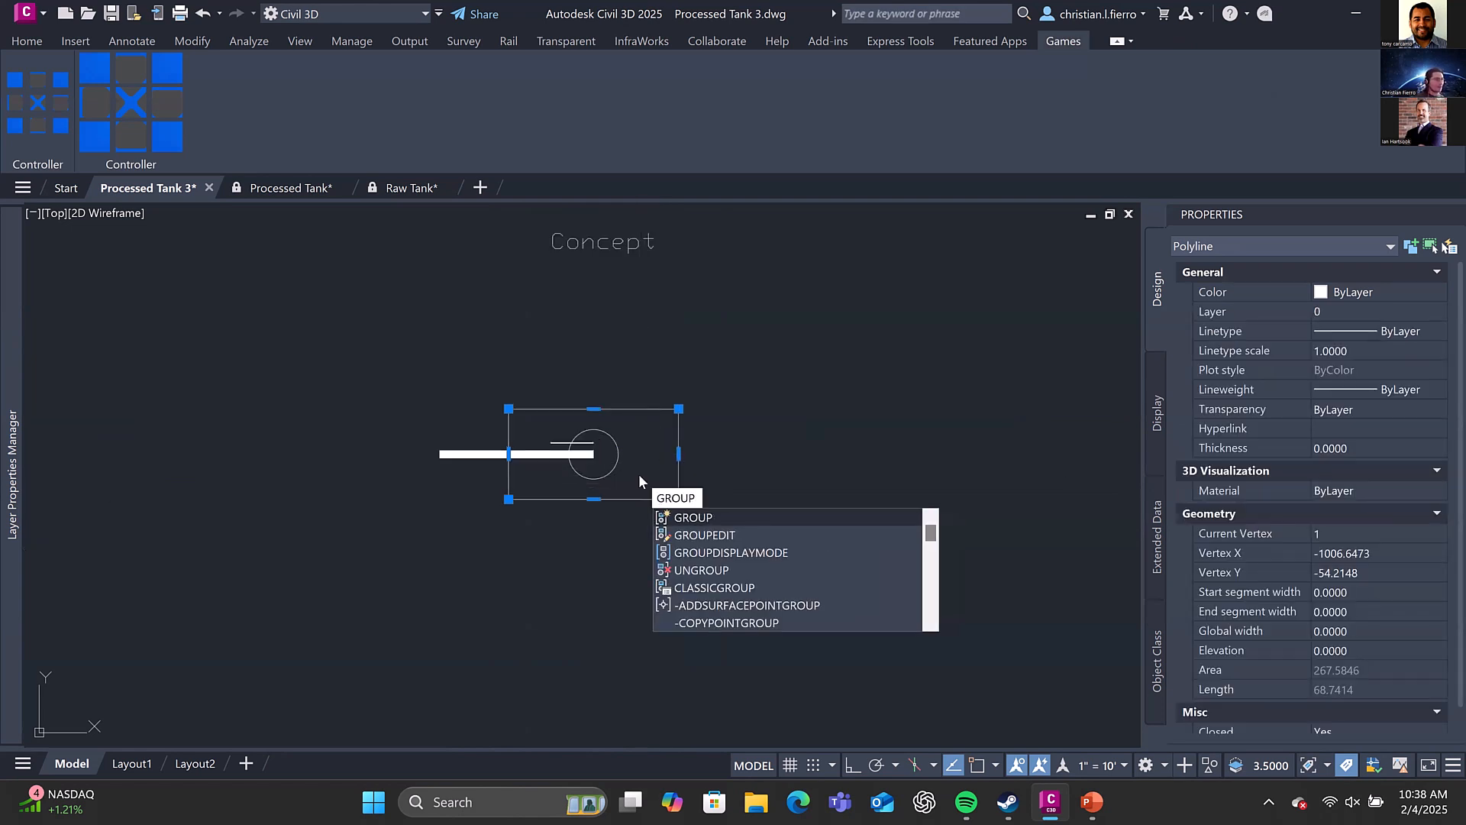
{"action": "key", "text": "Return"}
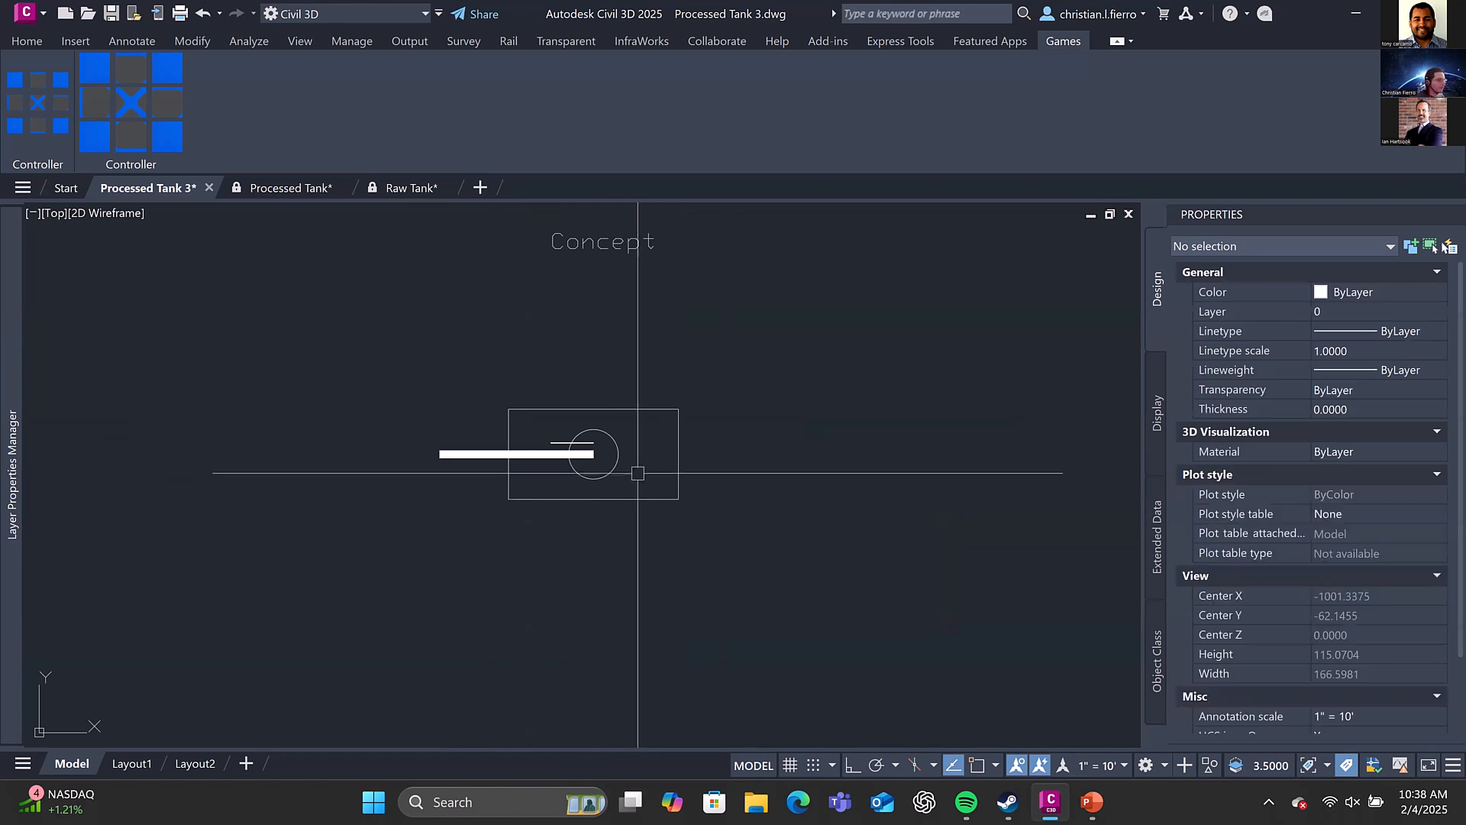
Combine the turret circle, the thick barrel and the short line into a separate group
{"action": "left_click", "coordinate": [577, 442]}
{"action": "type", "text": "g"}
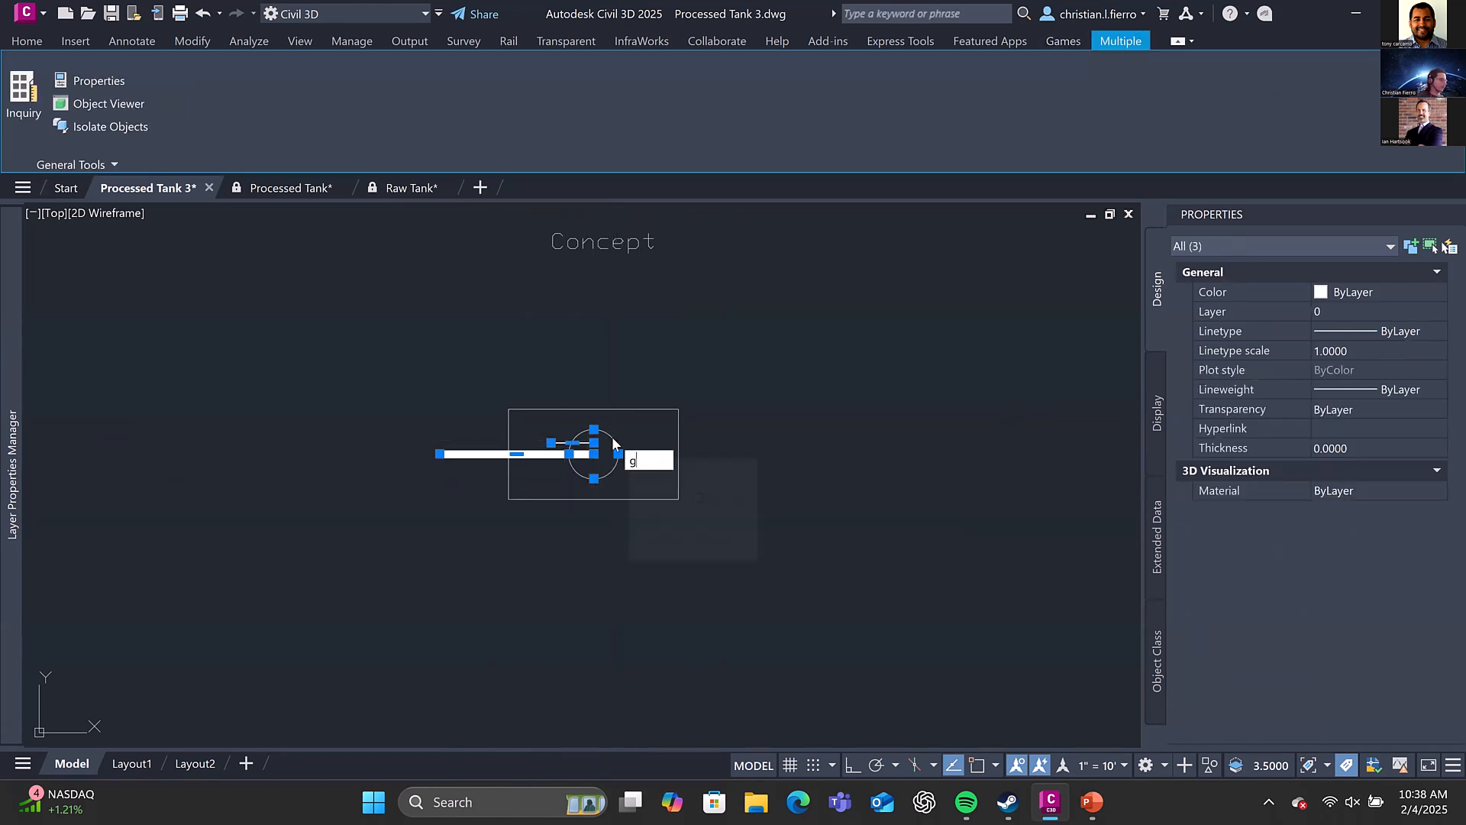
{"action": "type", "text": "orup"}
{"action": "type", "text": "roup"}
{"action": "key", "text": "Return"}
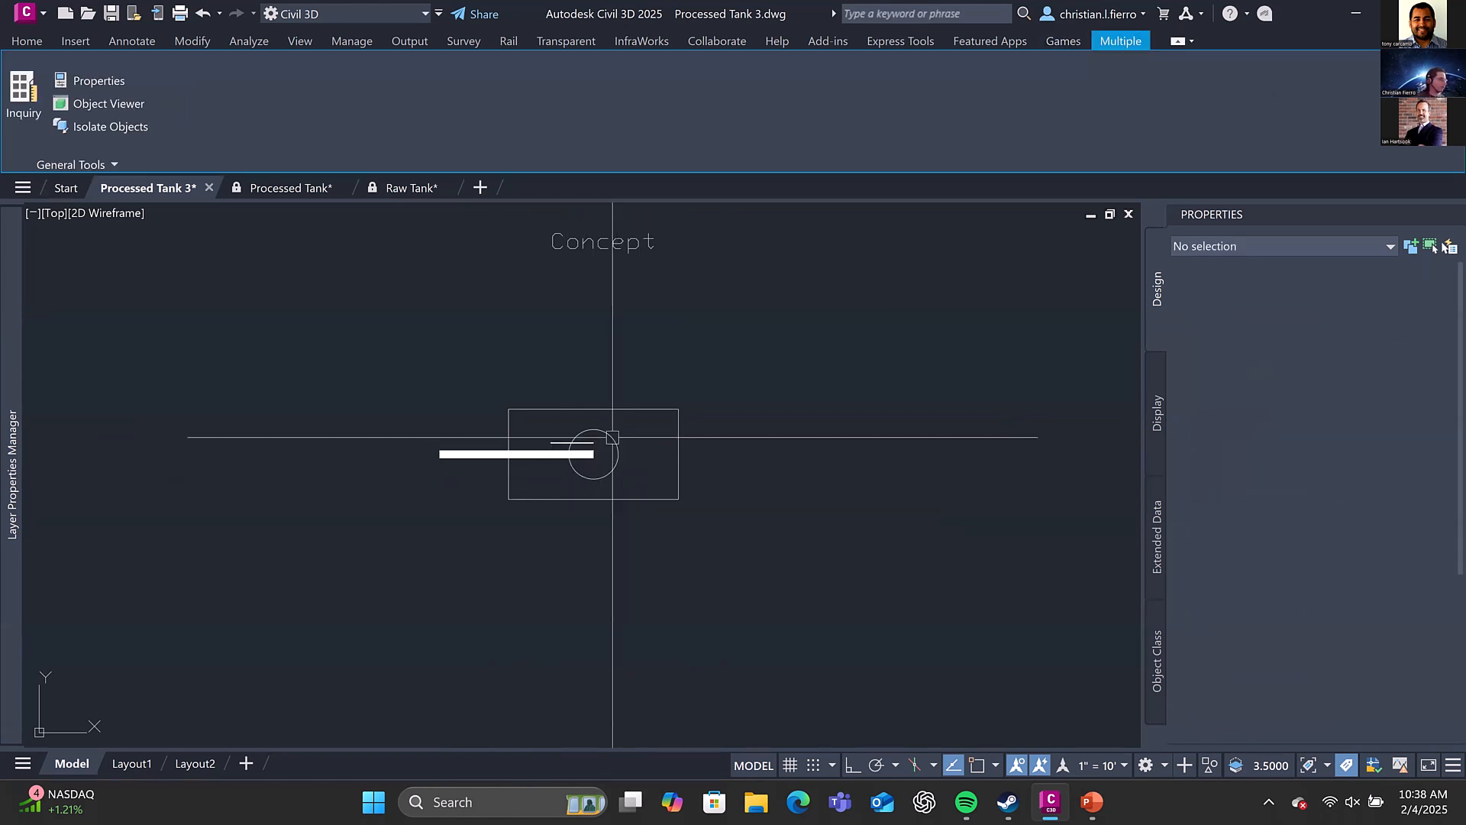
{"action": "left_click", "coordinate": [612, 438]}
{"action": "key", "text": "Escape"}
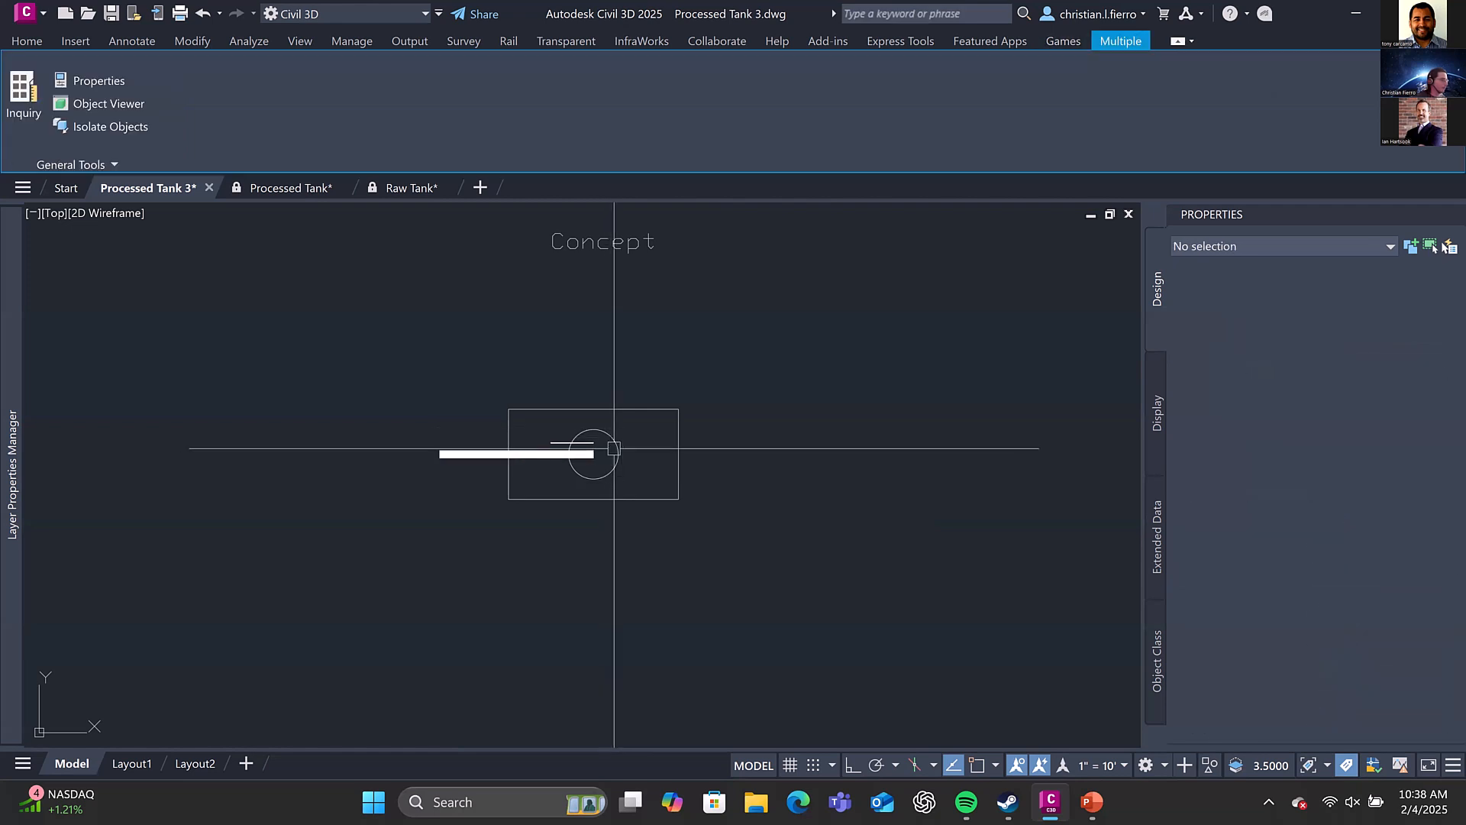
Rotate the hull rectangle about 343° around the centre of the turret circle
{"action": "left_click", "coordinate": [614, 449]}
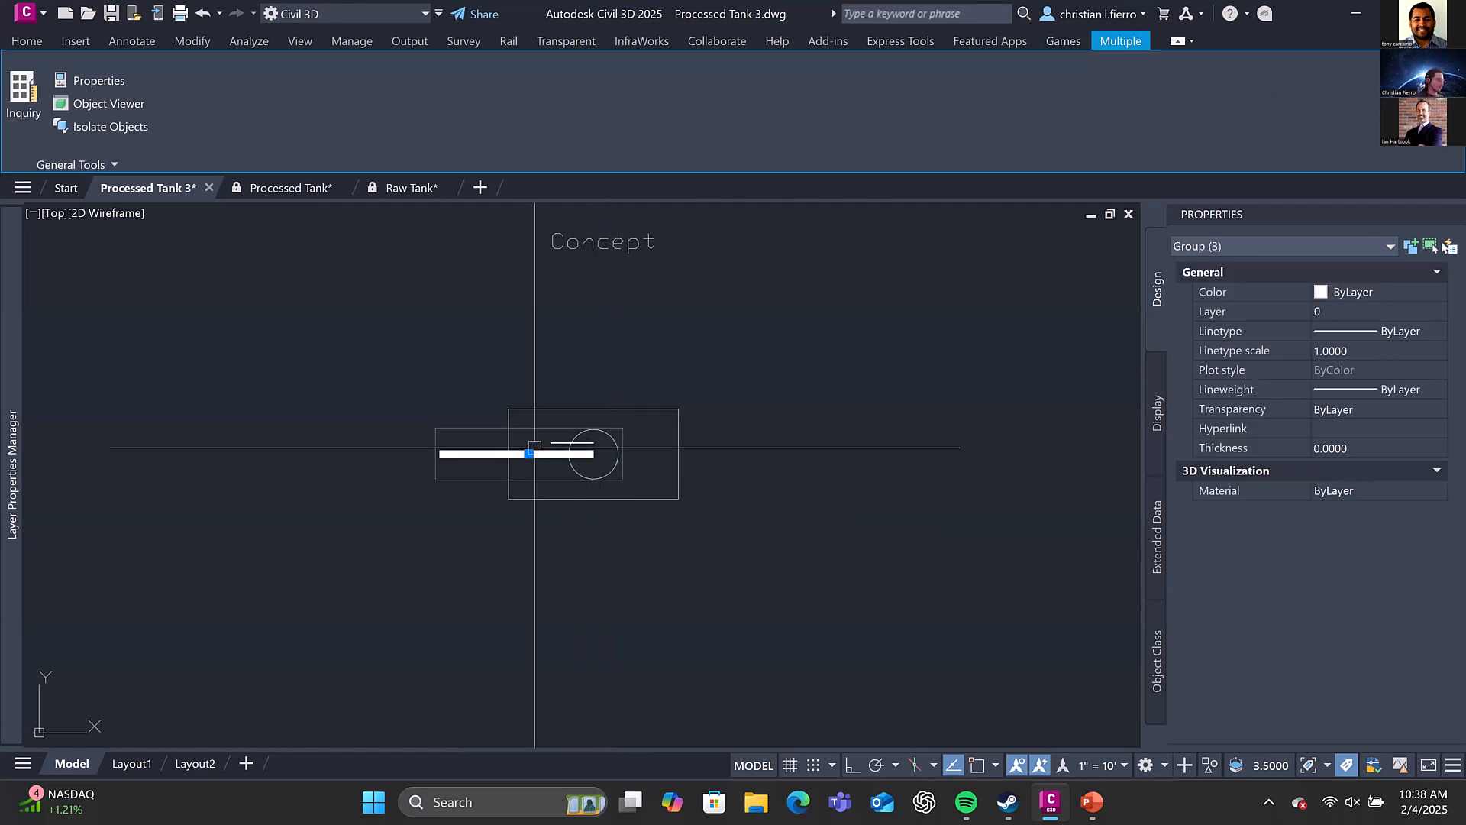
{"action": "type", "text": "m"}
{"action": "key", "text": "Return"}
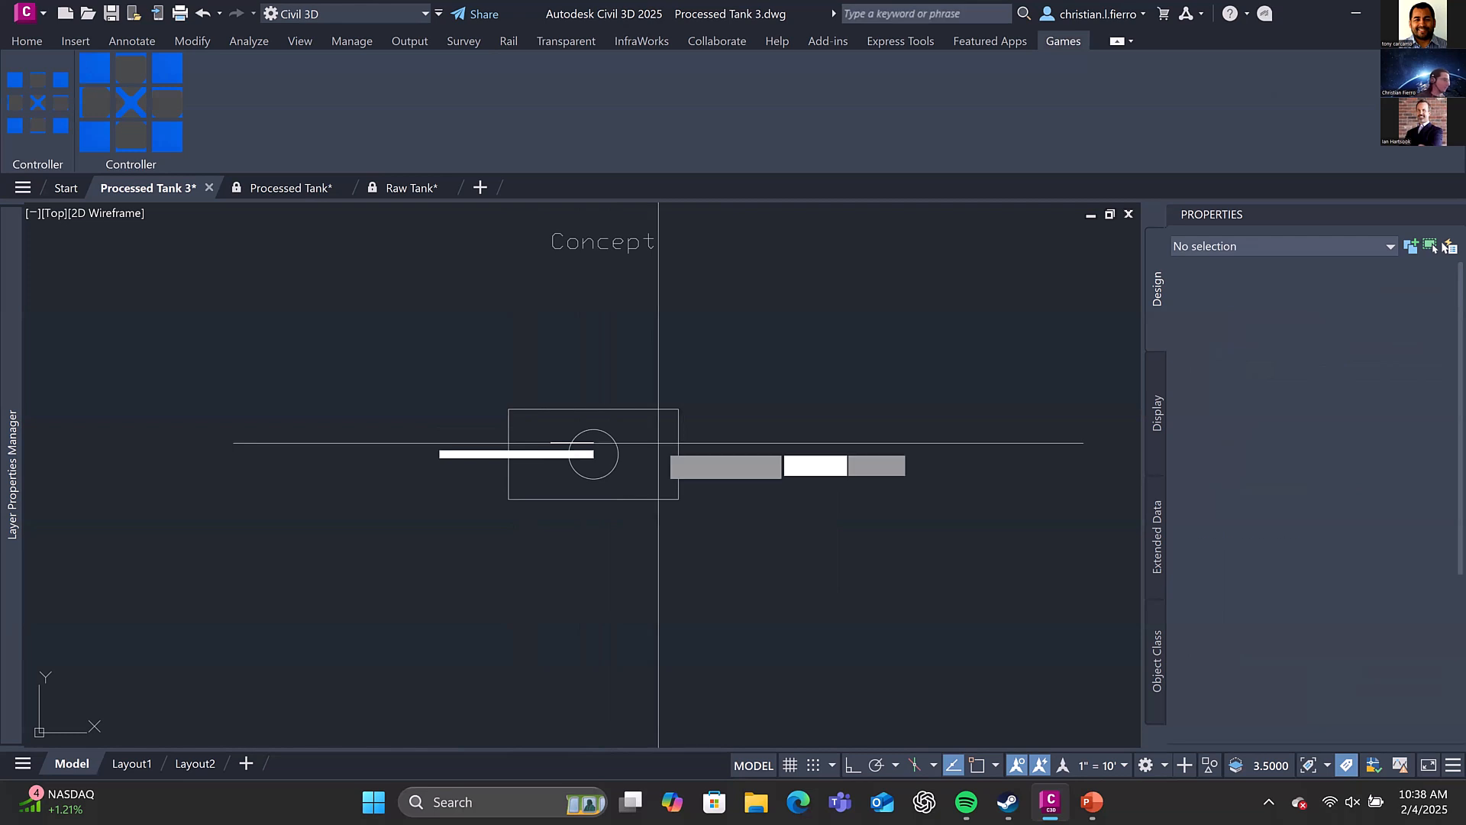
{"action": "right_click", "coordinate": [616, 417], "text": "shift"}
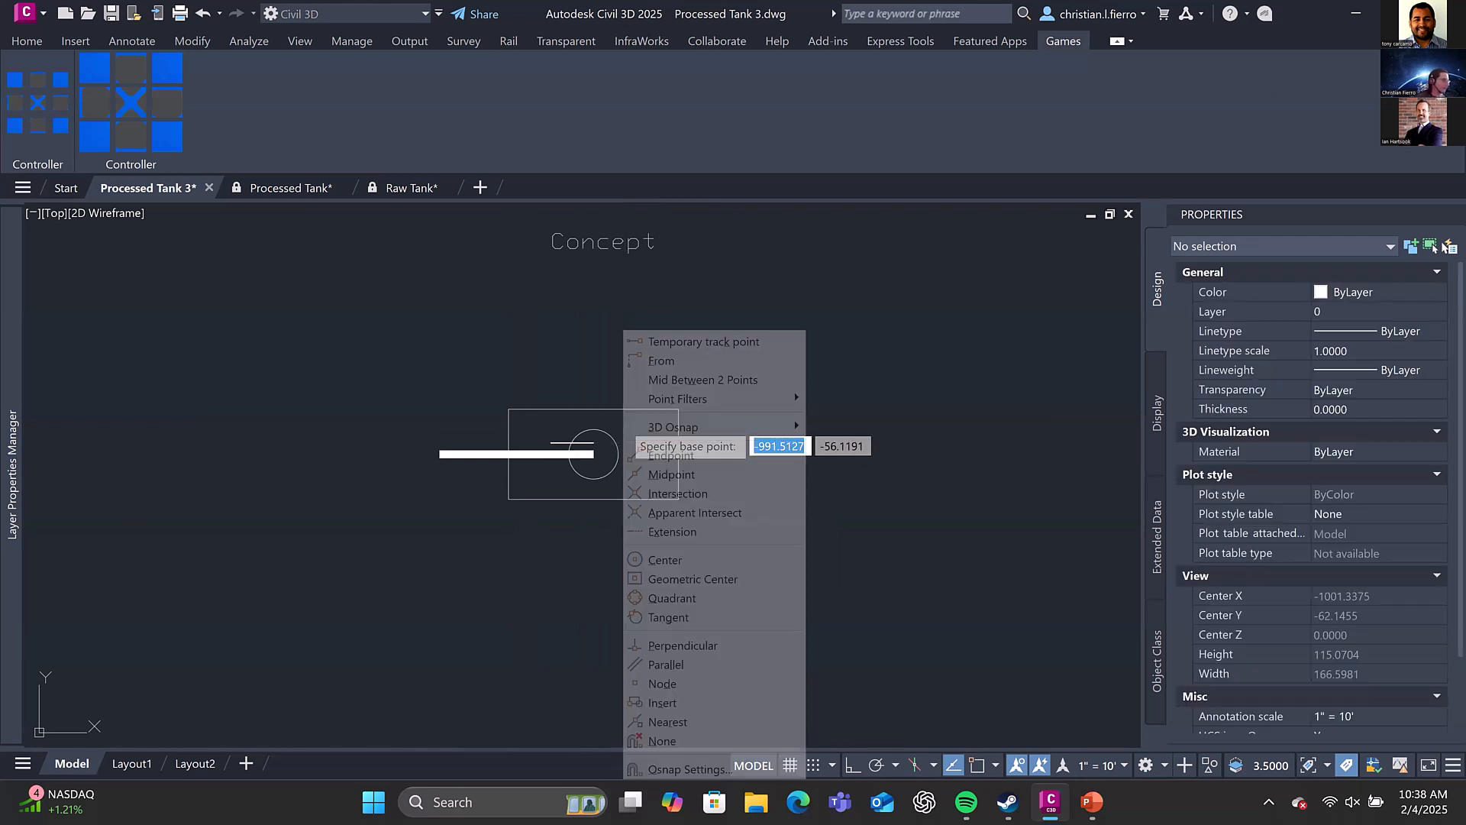
{"action": "left_click", "coordinate": [665, 560]}
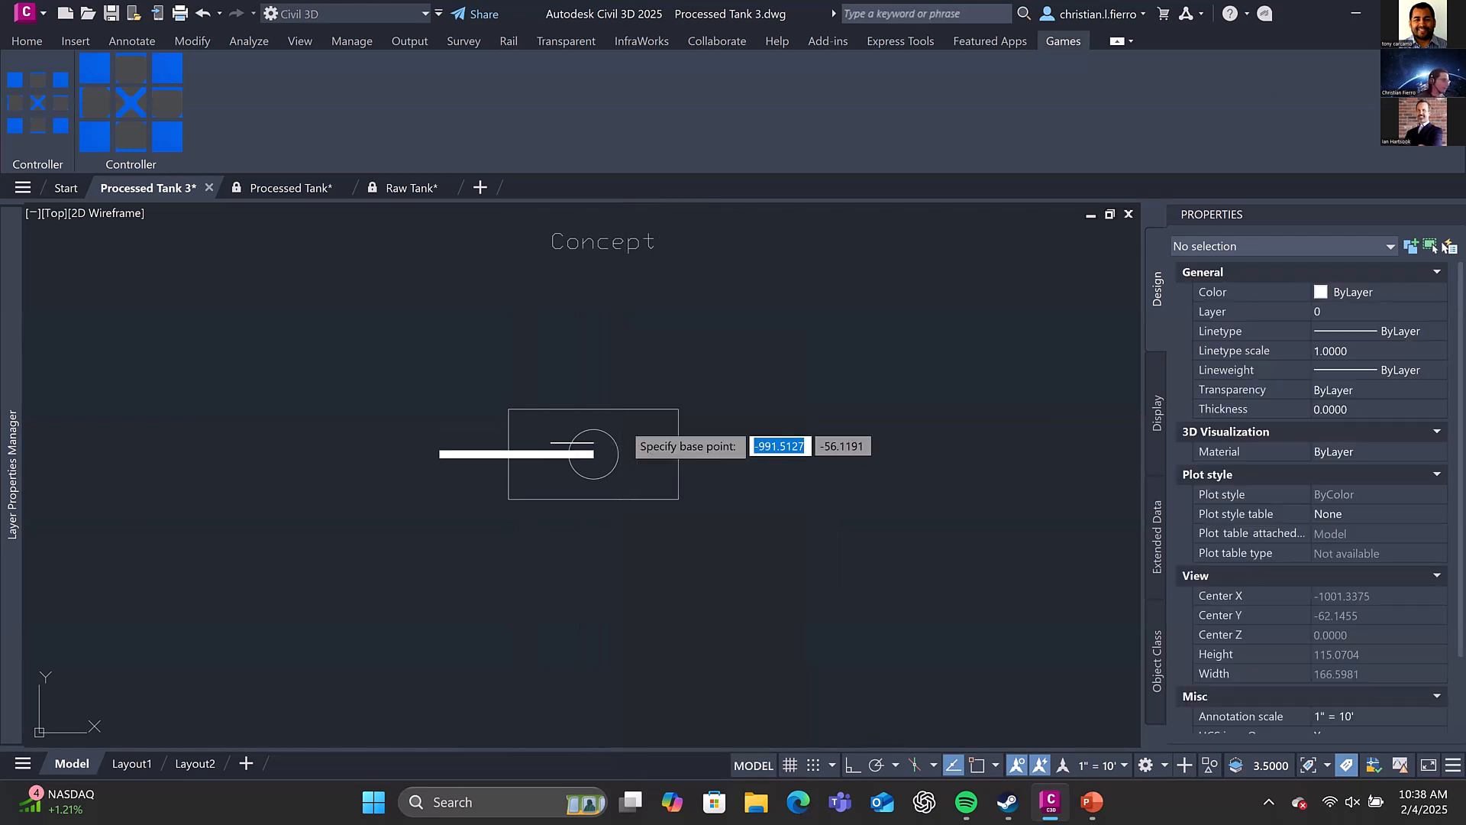
{"action": "left_click", "coordinate": [609, 433]}
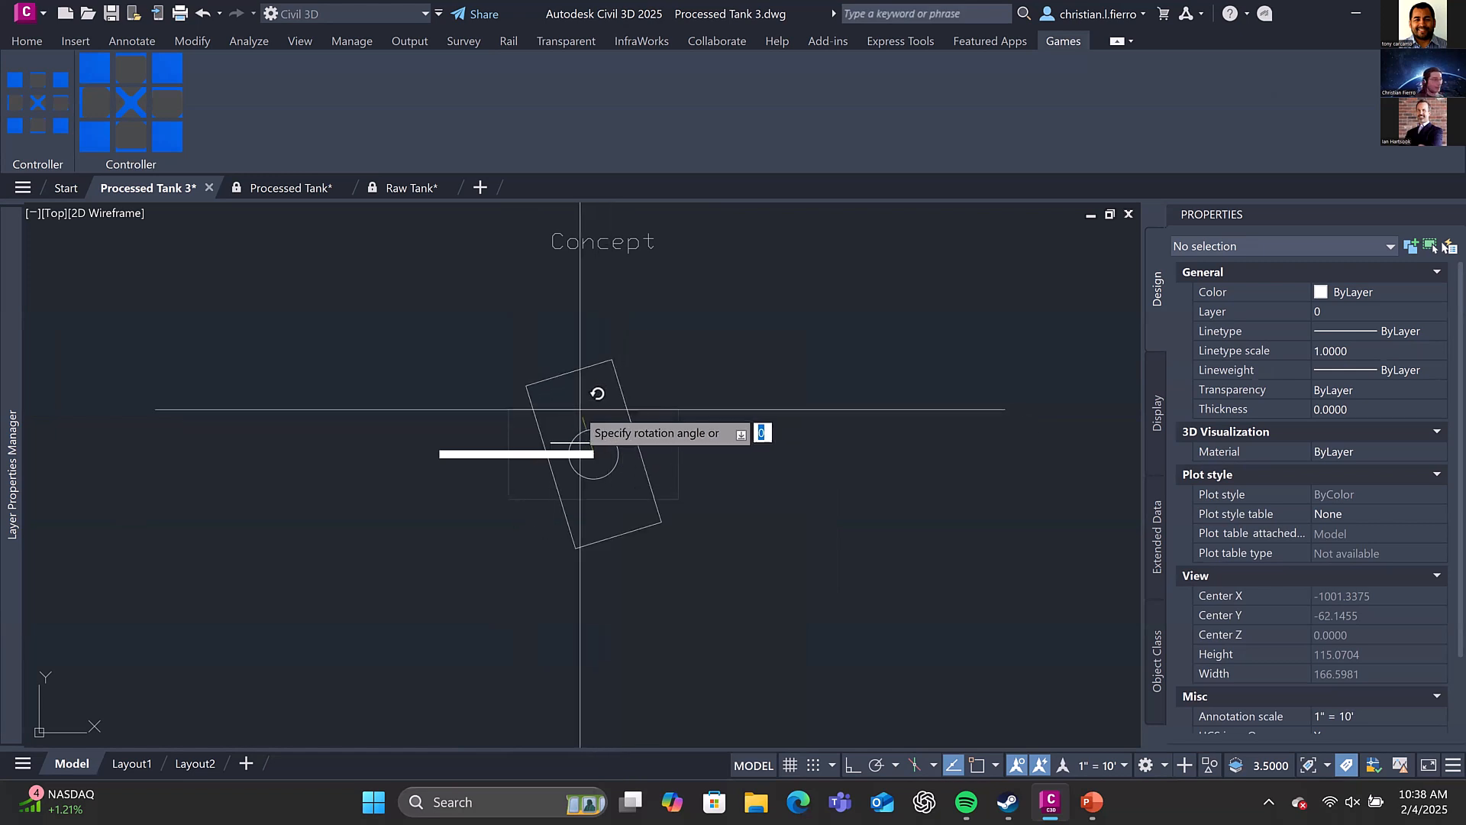
{"action": "left_click", "coordinate": [569, 481]}
Rotate the turret group around the centre of its circle until the barrel points almost straight down
{"action": "left_click", "coordinate": [535, 455]}
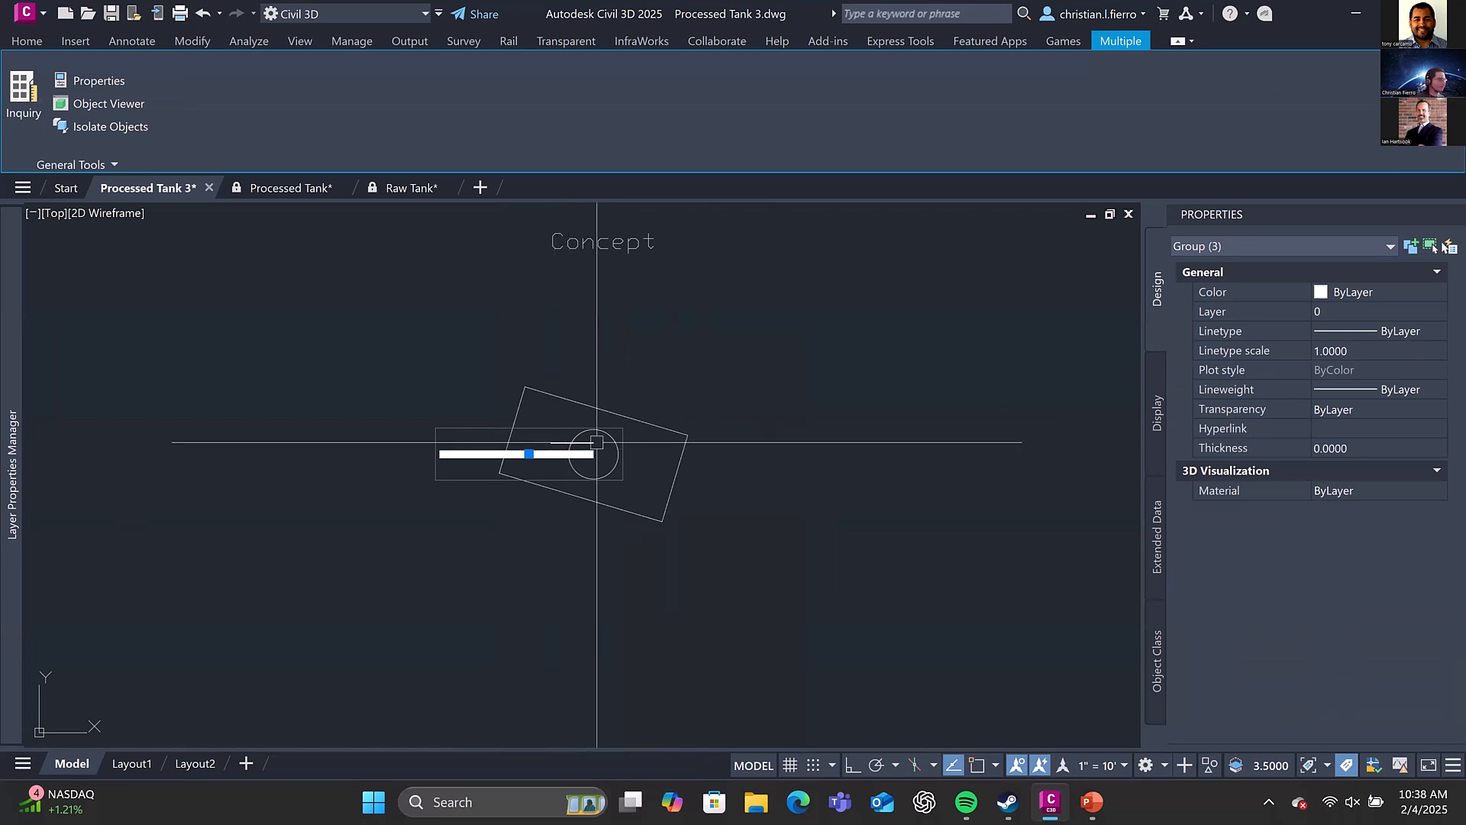
{"action": "key", "text": "space"}
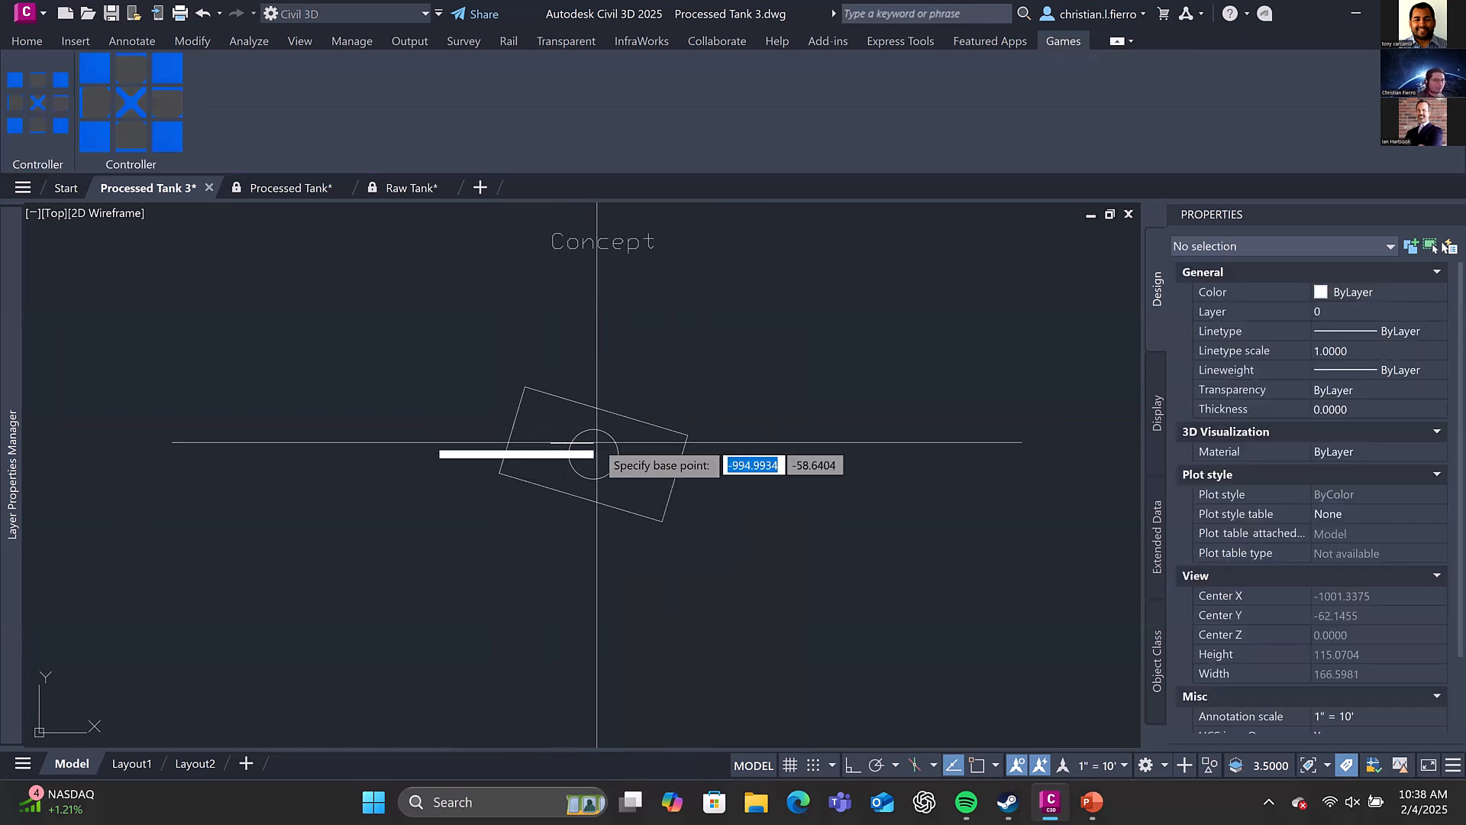
{"action": "type", "text": "cen"}
{"action": "key", "text": "space"}
{"action": "left_click", "coordinate": [614, 473]}
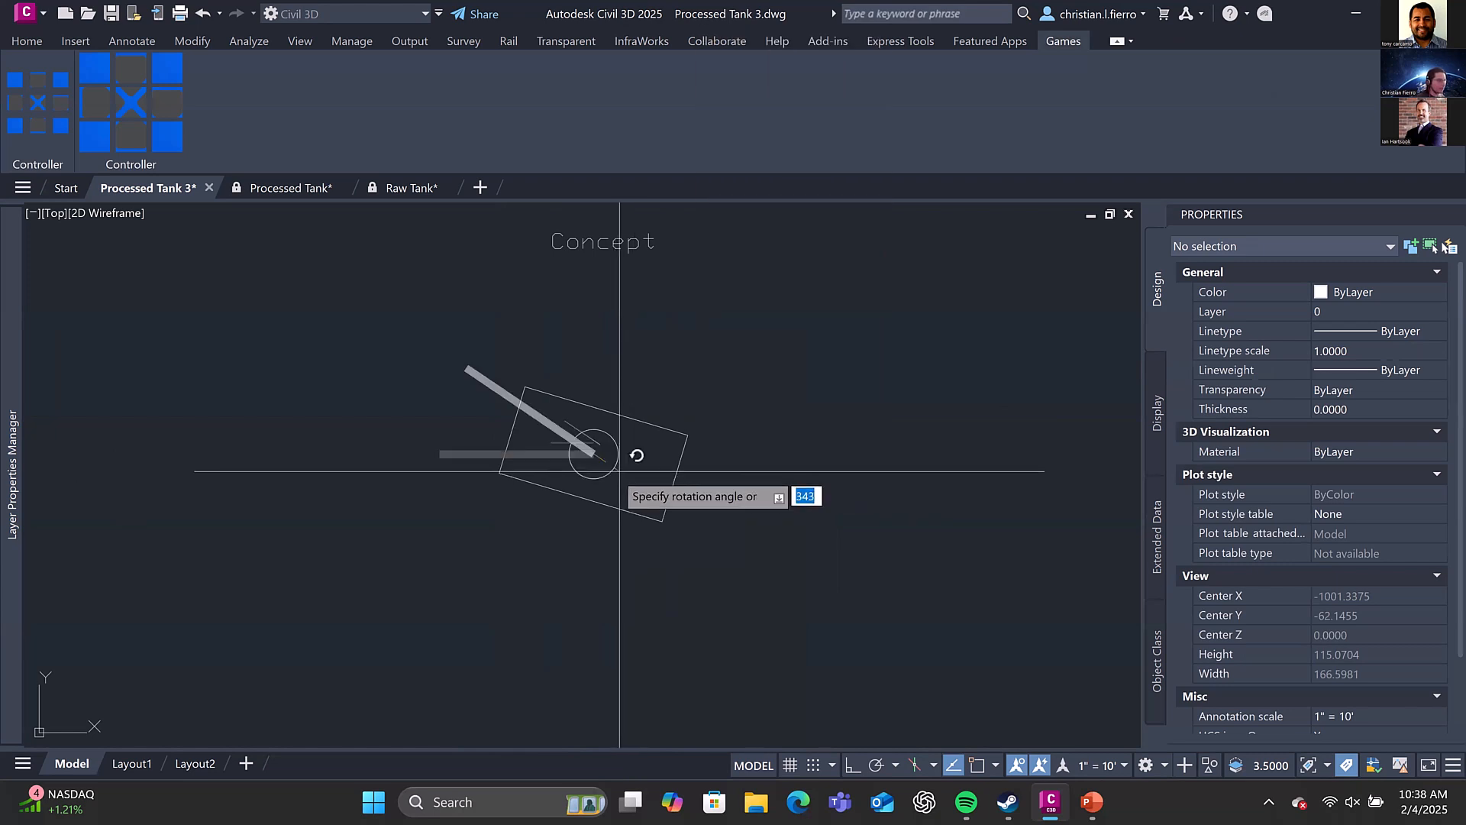
{"action": "left_click", "coordinate": [641, 434]}
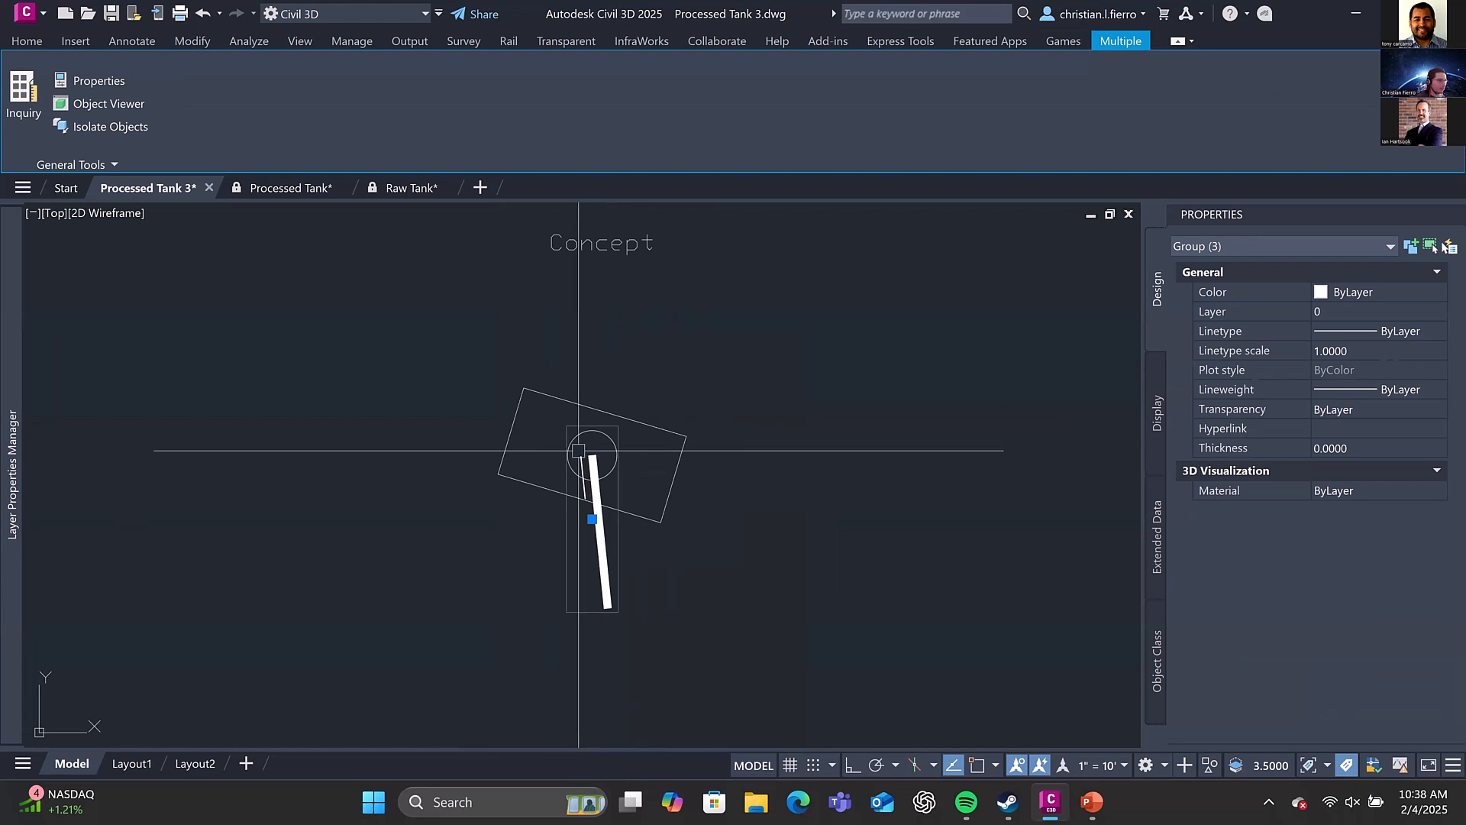
{"action": "scroll", "coordinate": [600, 458], "scroll_direction": "down", "scroll_amount": 5}
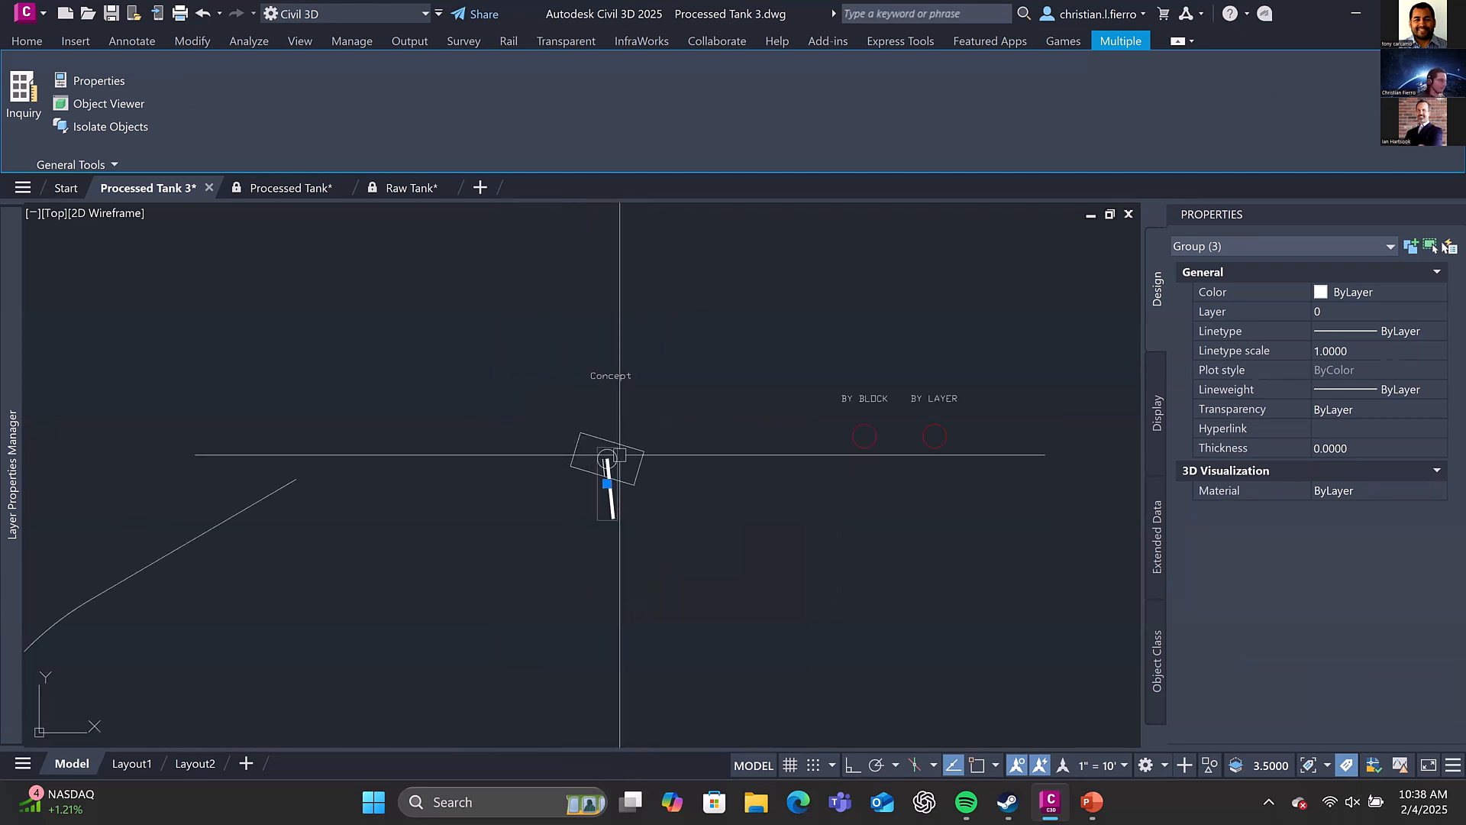
{"action": "key", "text": "Escape"}
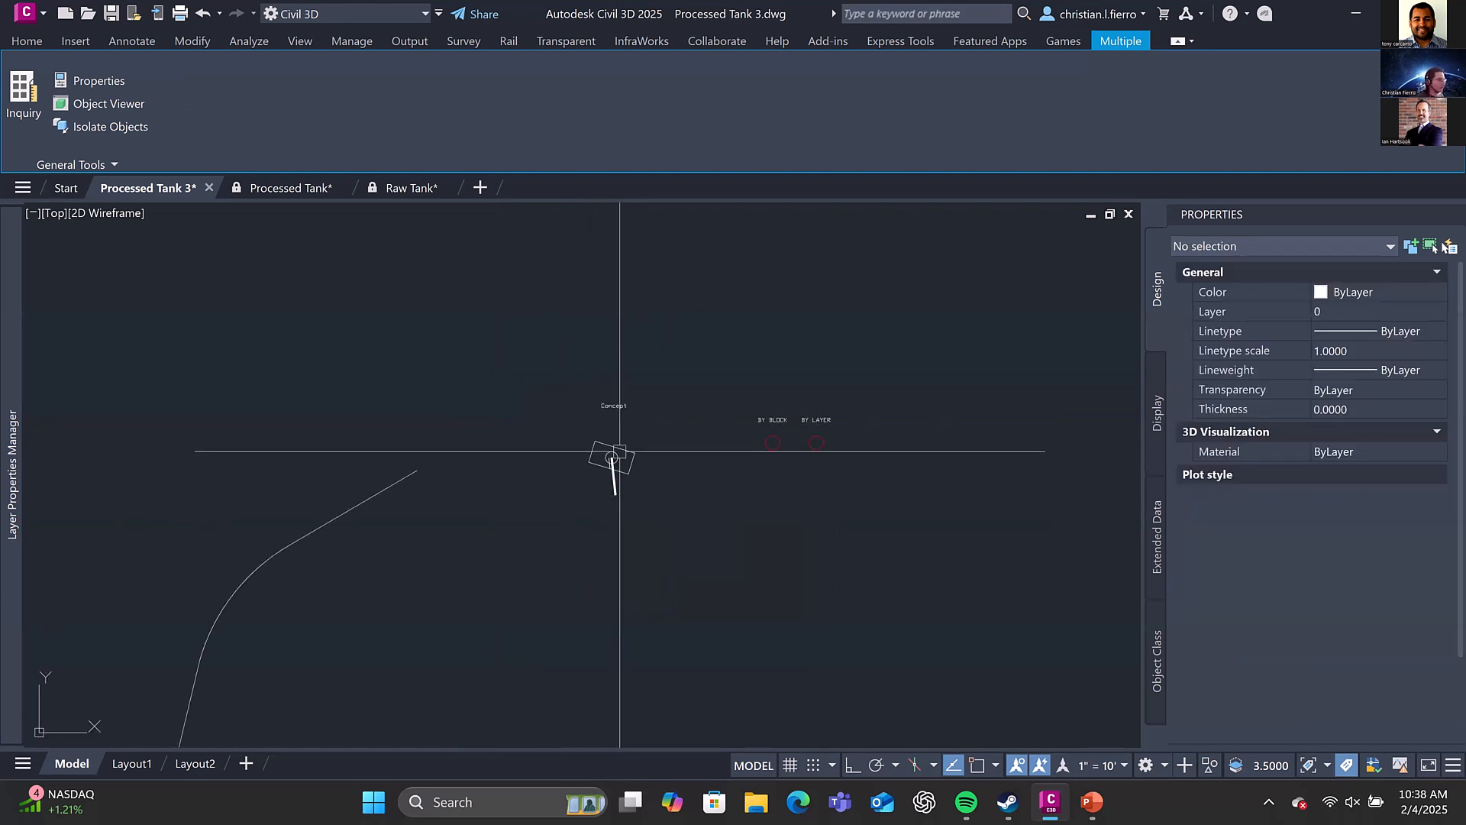
Undo the hull and turret rotations and the separate grouping of the Concept tank's parts
{"action": "scroll", "coordinate": [621, 457], "scroll_direction": "up", "scroll_amount": 5}
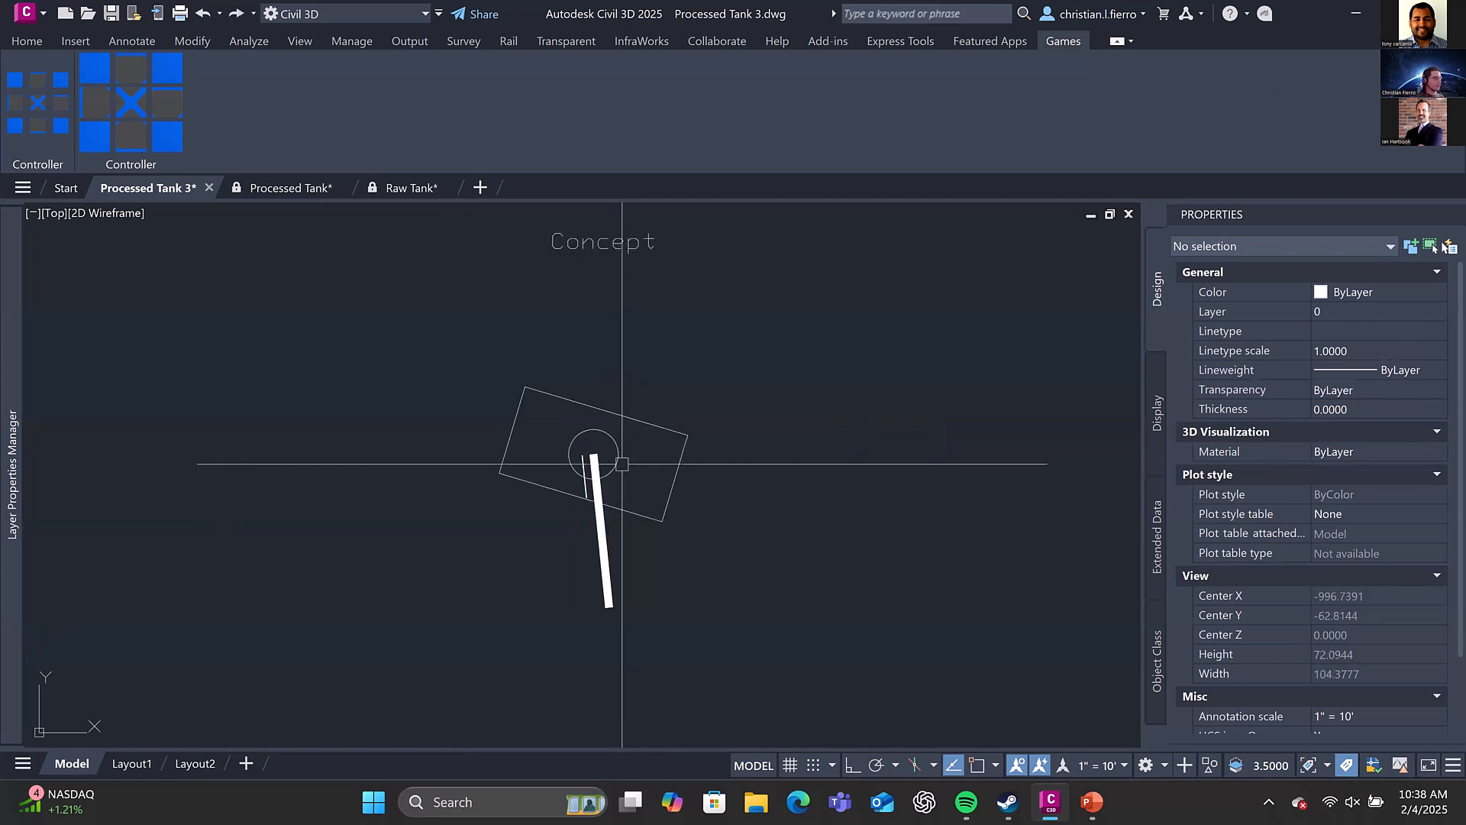
{"action": "scroll", "coordinate": [589, 424], "scroll_direction": "down", "scroll_amount": 4}
{"action": "key", "text": "ctrl+z"}
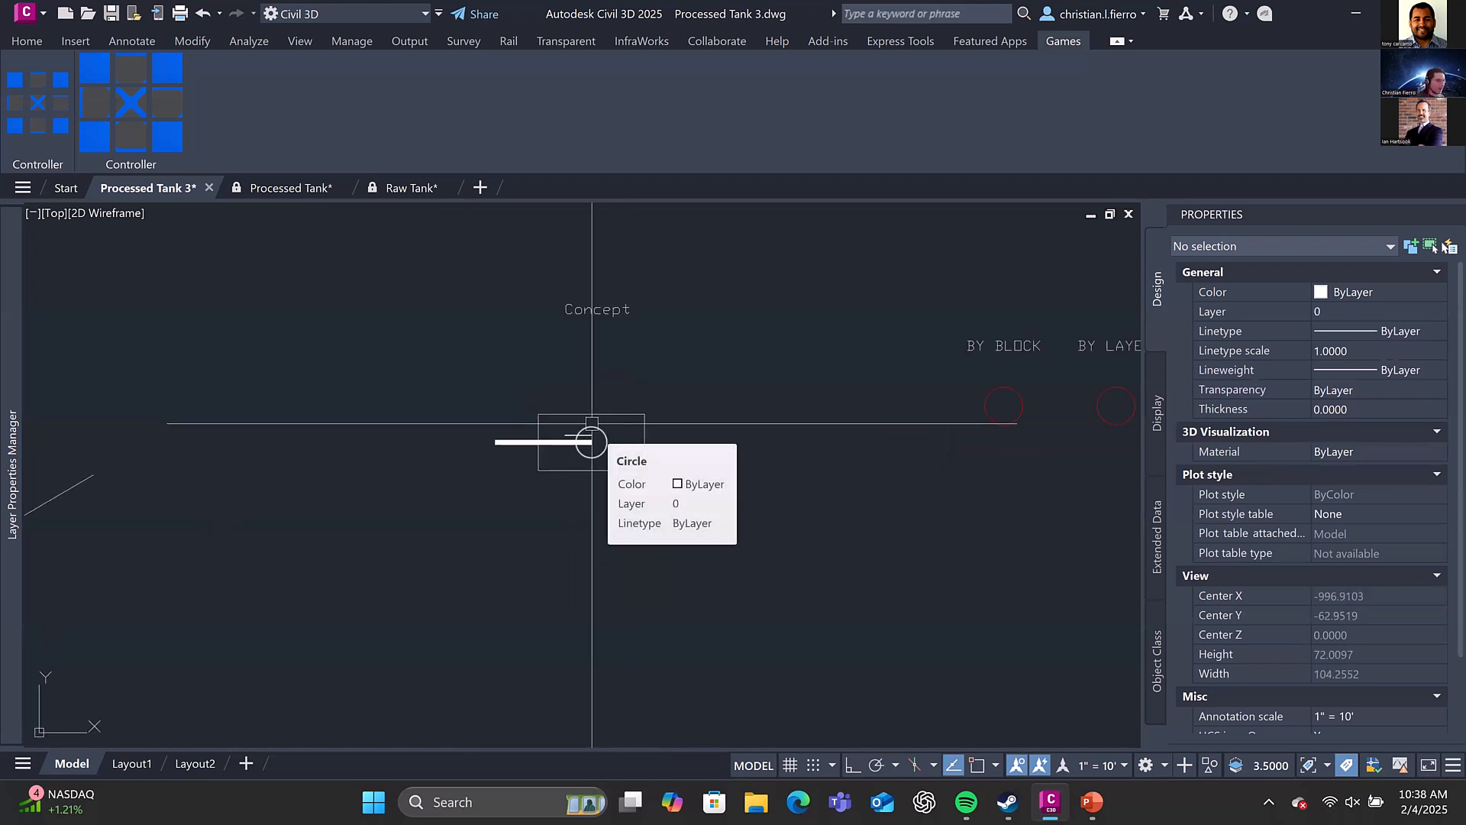
{"action": "left_click", "coordinate": [678, 497]}
{"action": "left_click", "coordinate": [544, 407]}
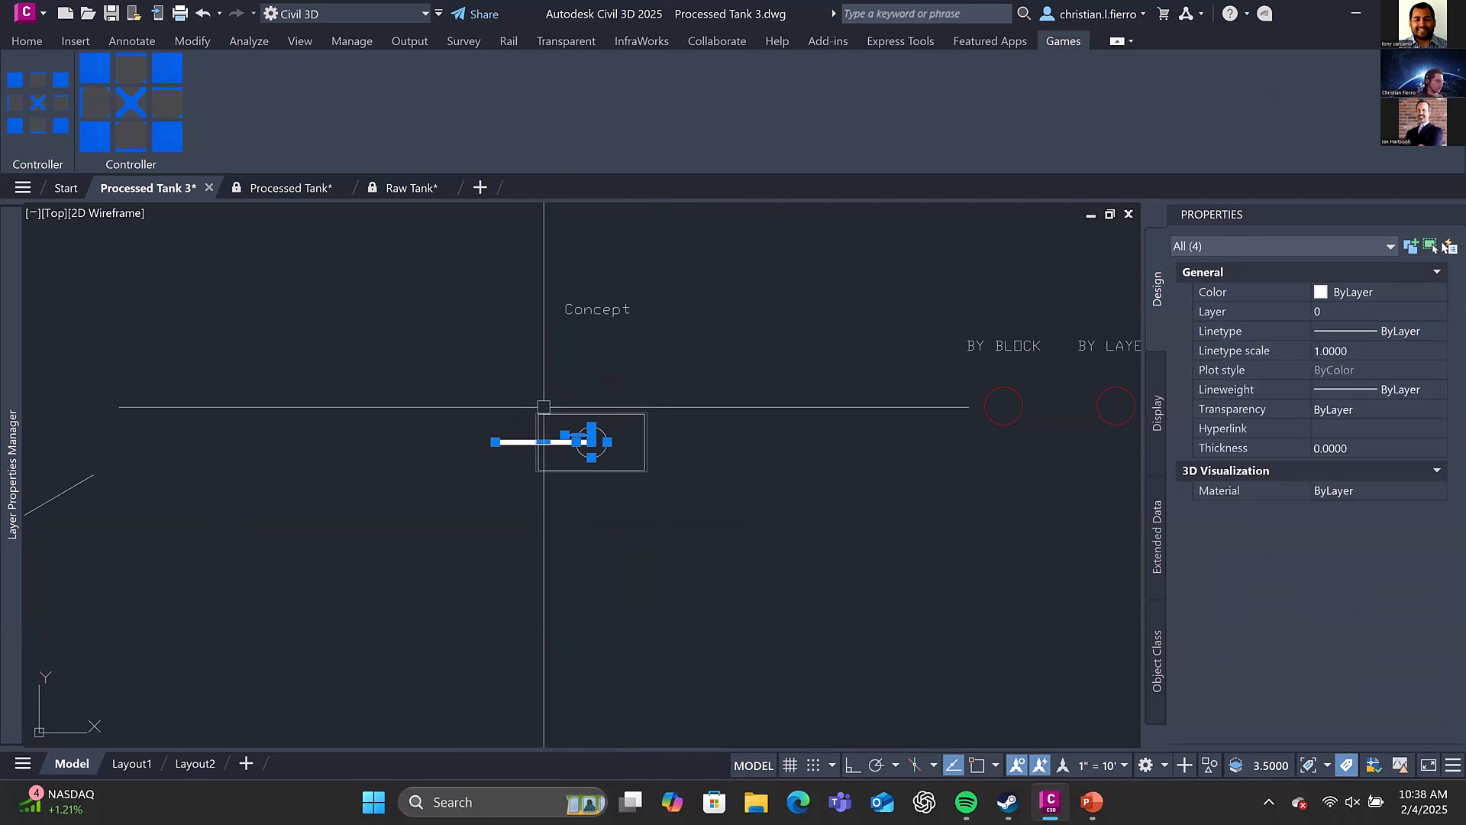
{"action": "key", "text": "Escape"}
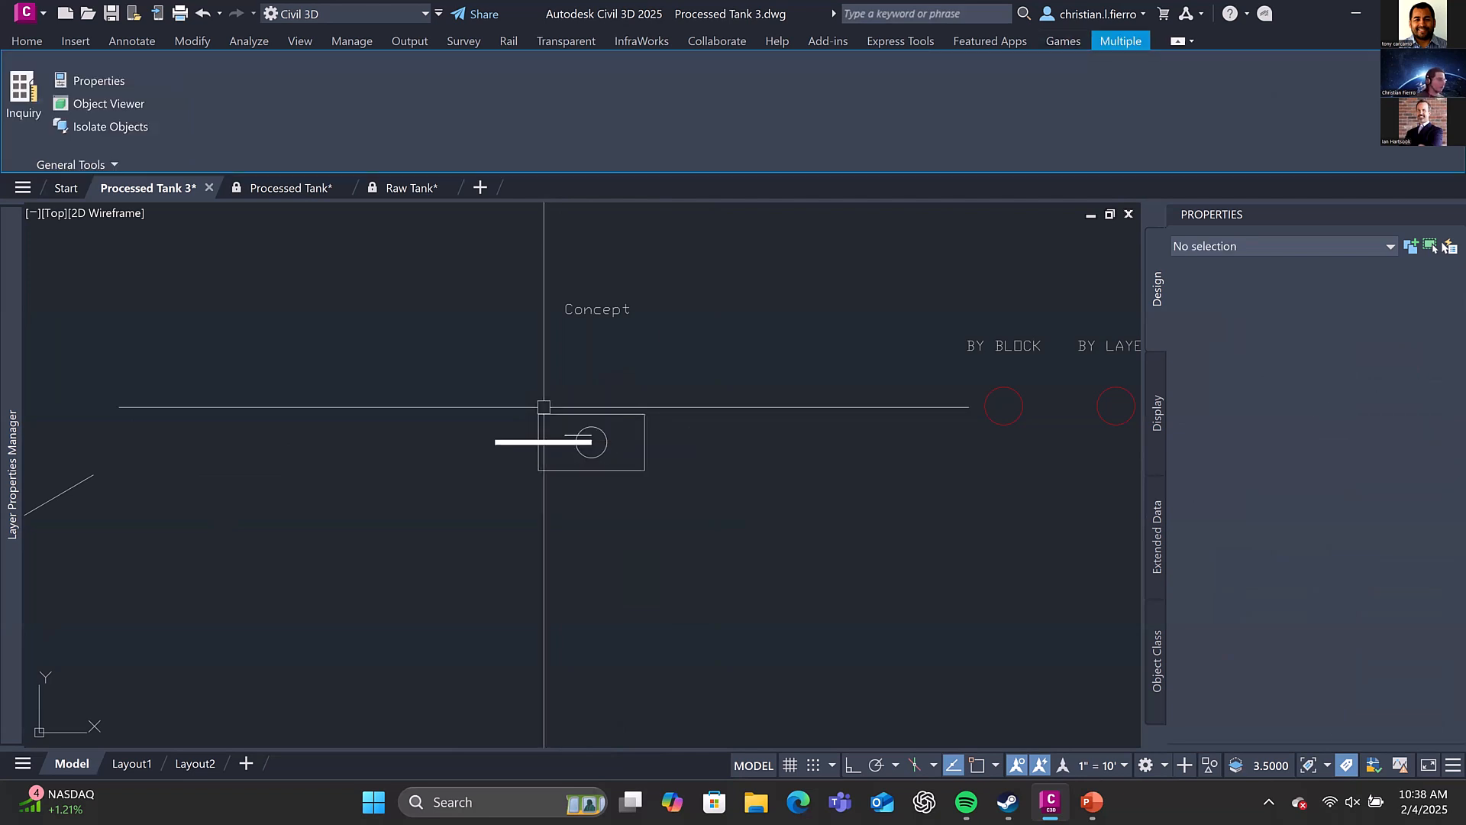
{"action": "left_click", "coordinate": [651, 456]}
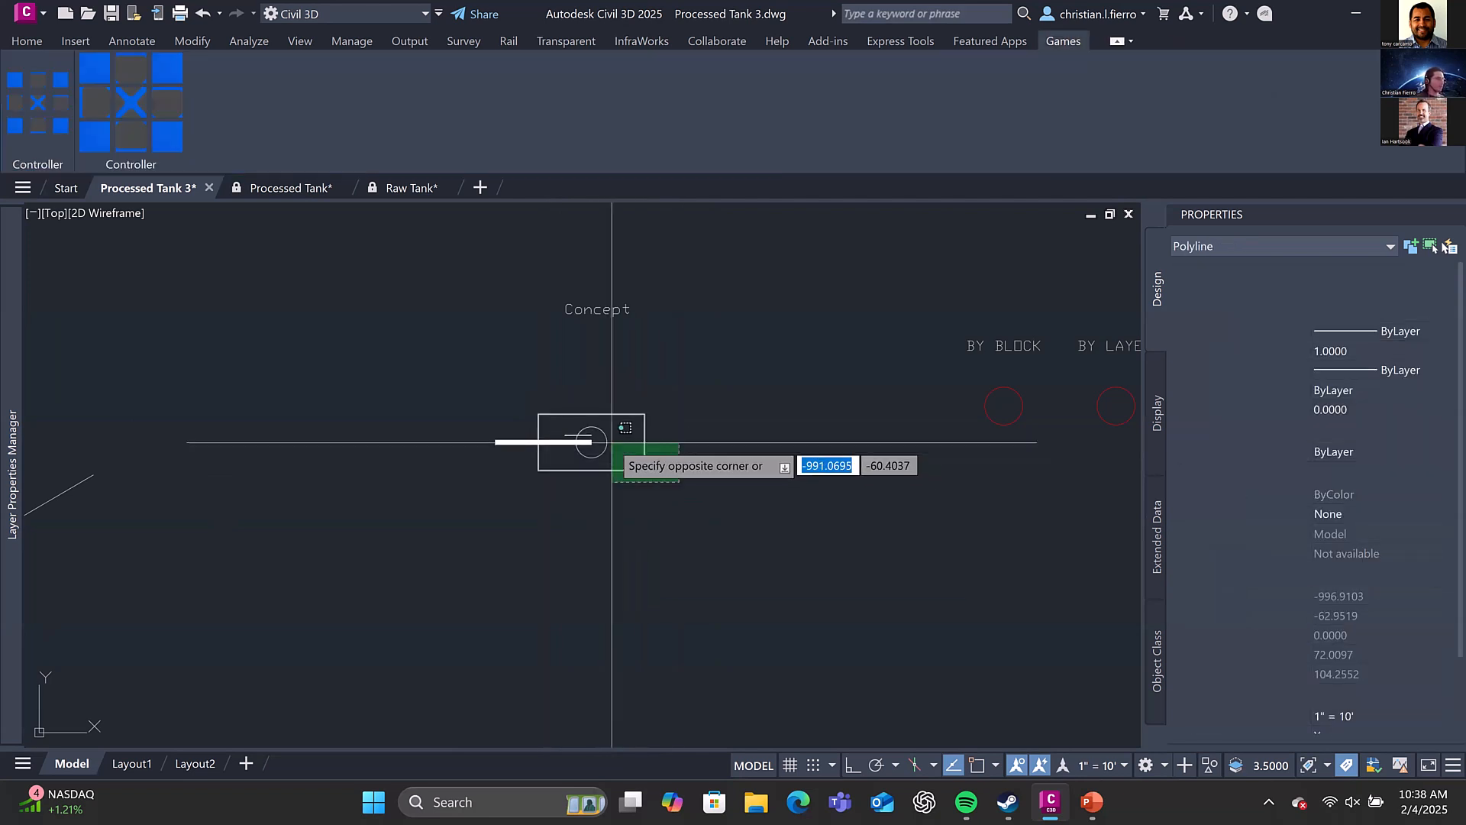
{"action": "left_click", "coordinate": [612, 442]}
{"action": "key", "text": "Escape"}
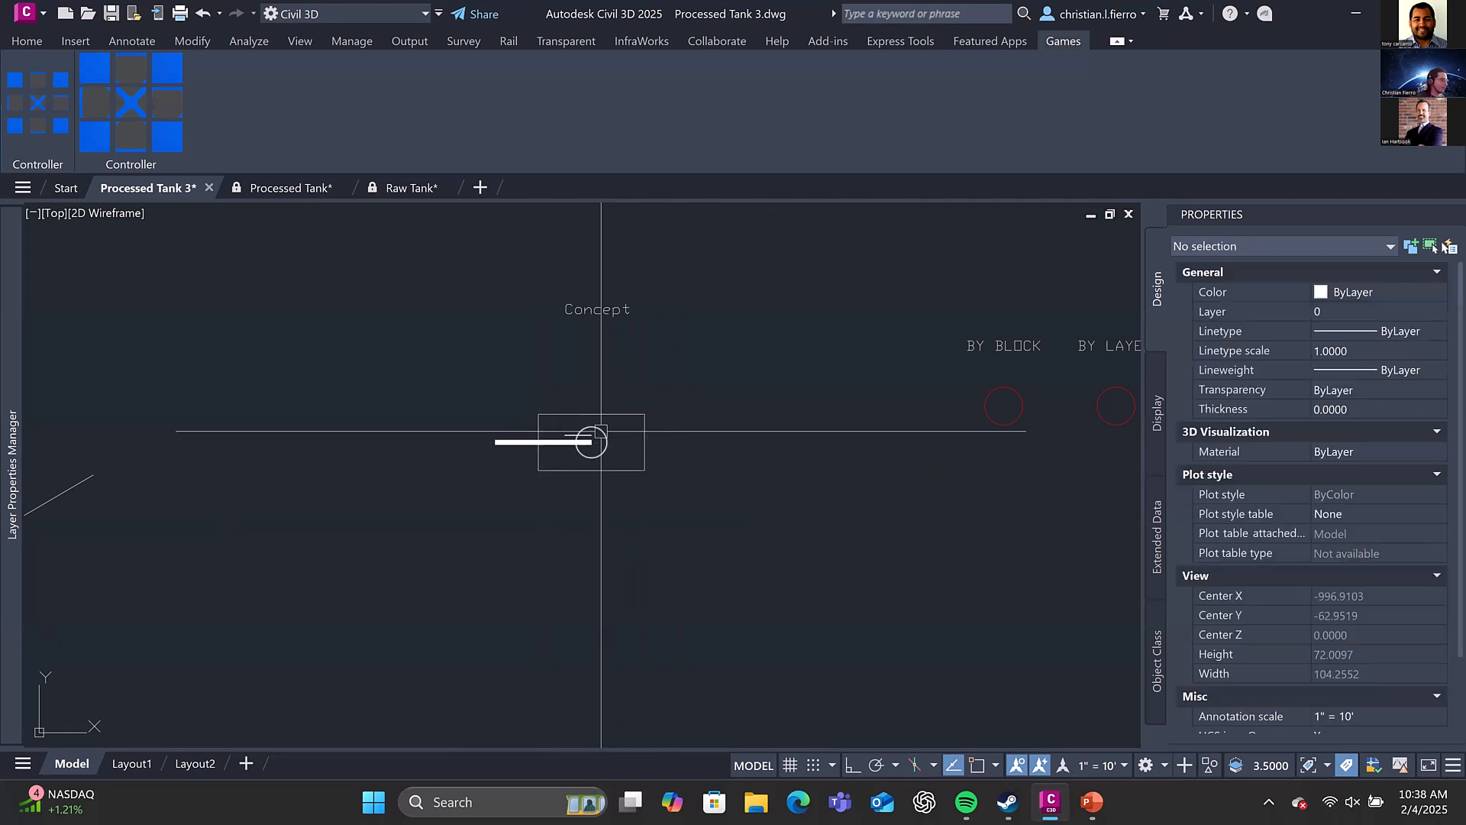
Open the block definition for the Concept tank's hull rectangle
{"action": "left_click", "coordinate": [692, 489]}
{"action": "left_click", "coordinate": [598, 468]}
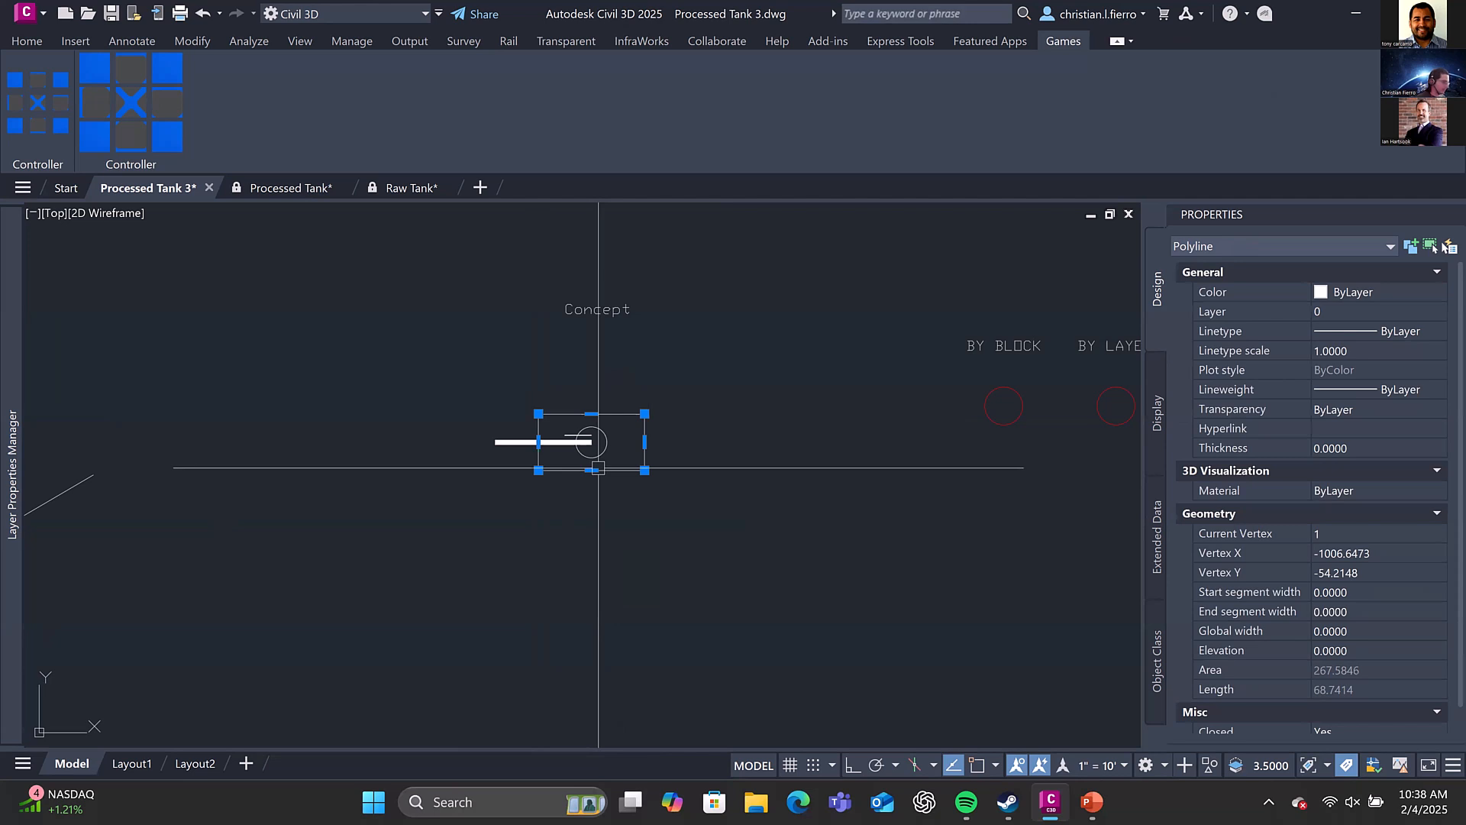
{"action": "middle_click_drag", "start_coordinate": [598, 468], "coordinate": [613, 460]}
{"action": "type", "text": "b"}
{"action": "key", "text": "Return"}
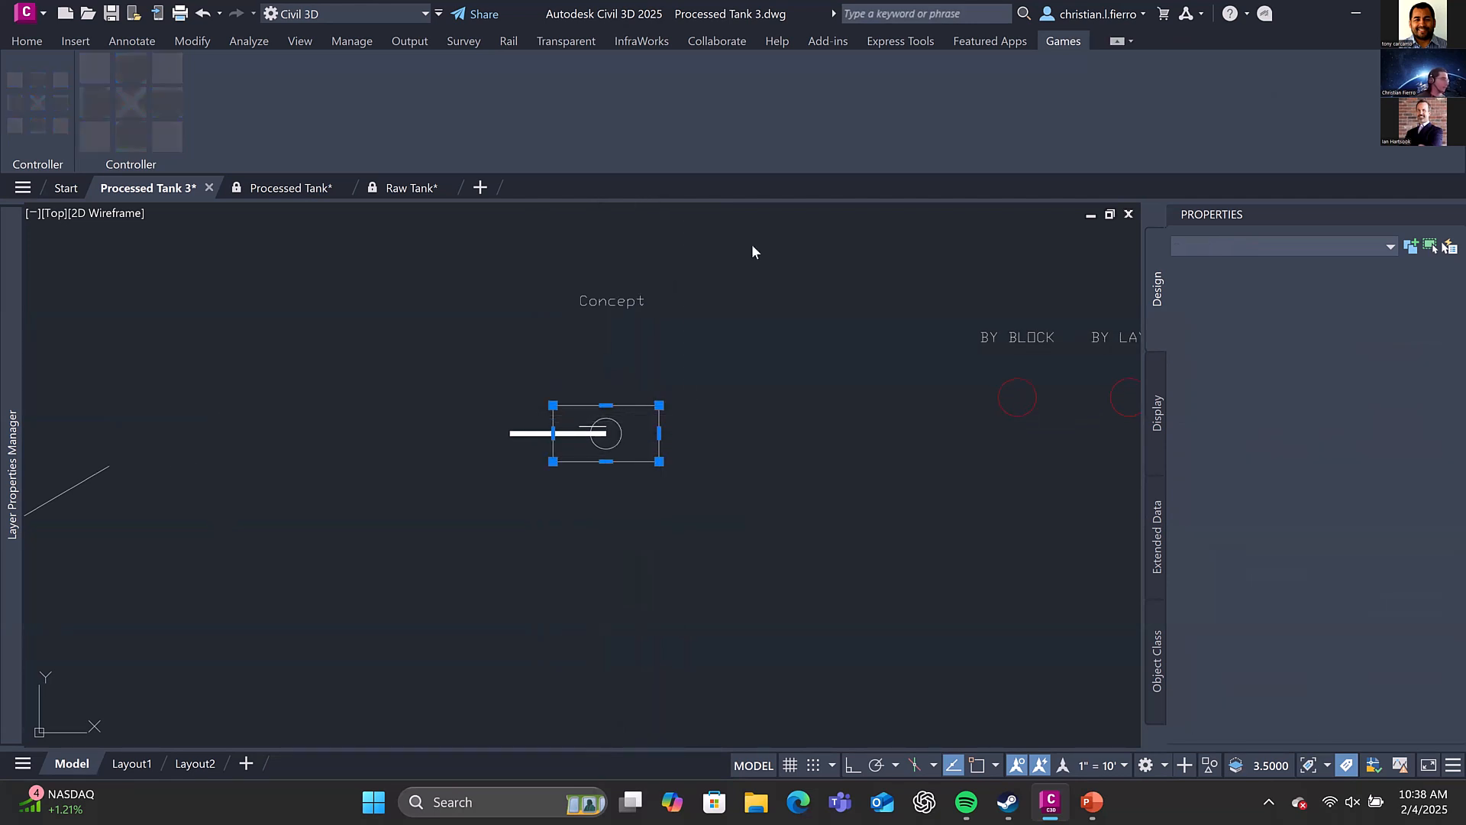
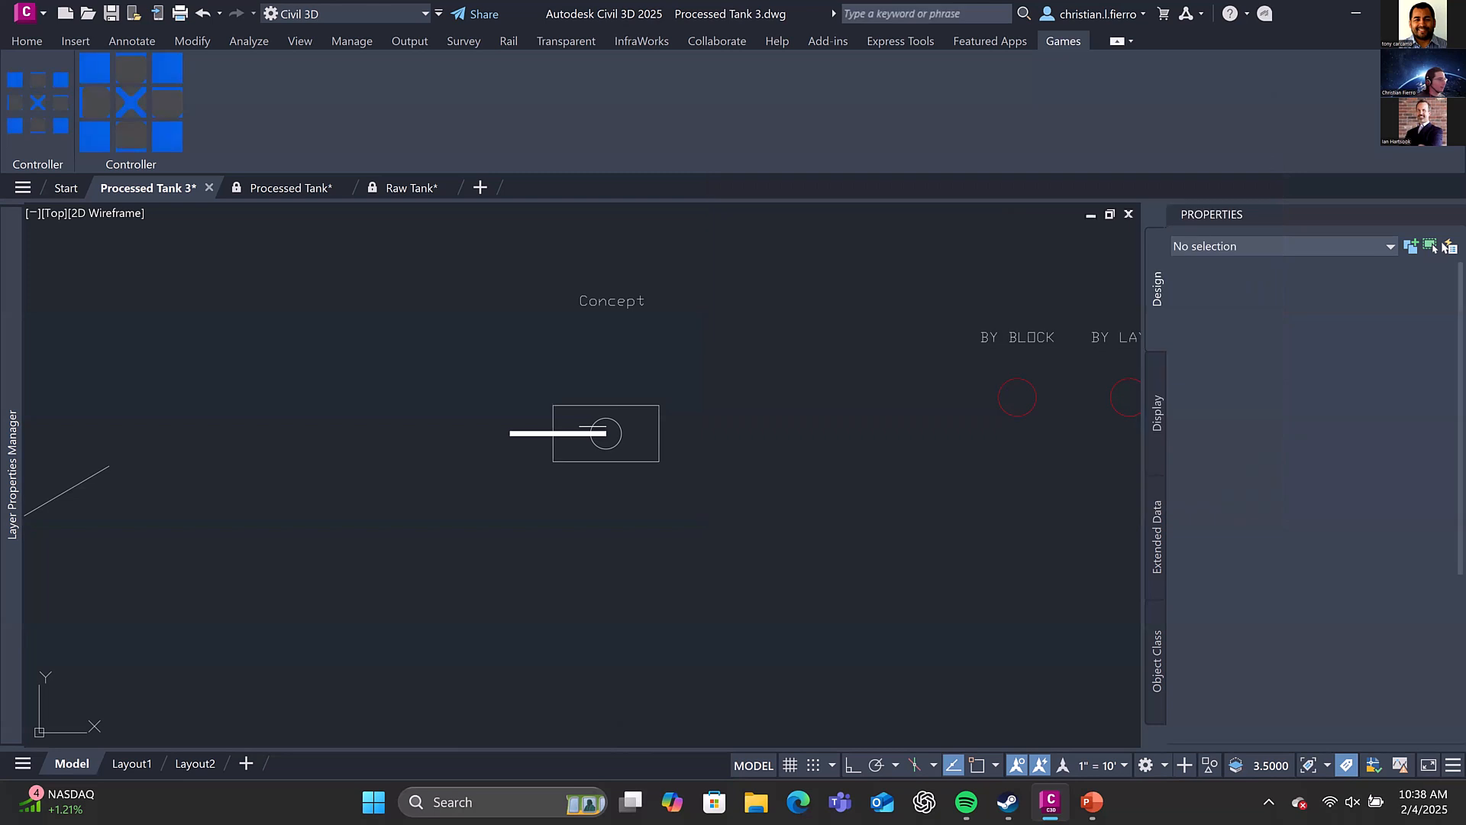
Create the Example Base Linework block from the hull rectangle with its base point at the turret circle's centre
{"action": "right_click", "coordinate": [625, 427], "text": "shift"}
{"action": "left_click", "coordinate": [667, 560]}
{"action": "left_click", "coordinate": [606, 433]}
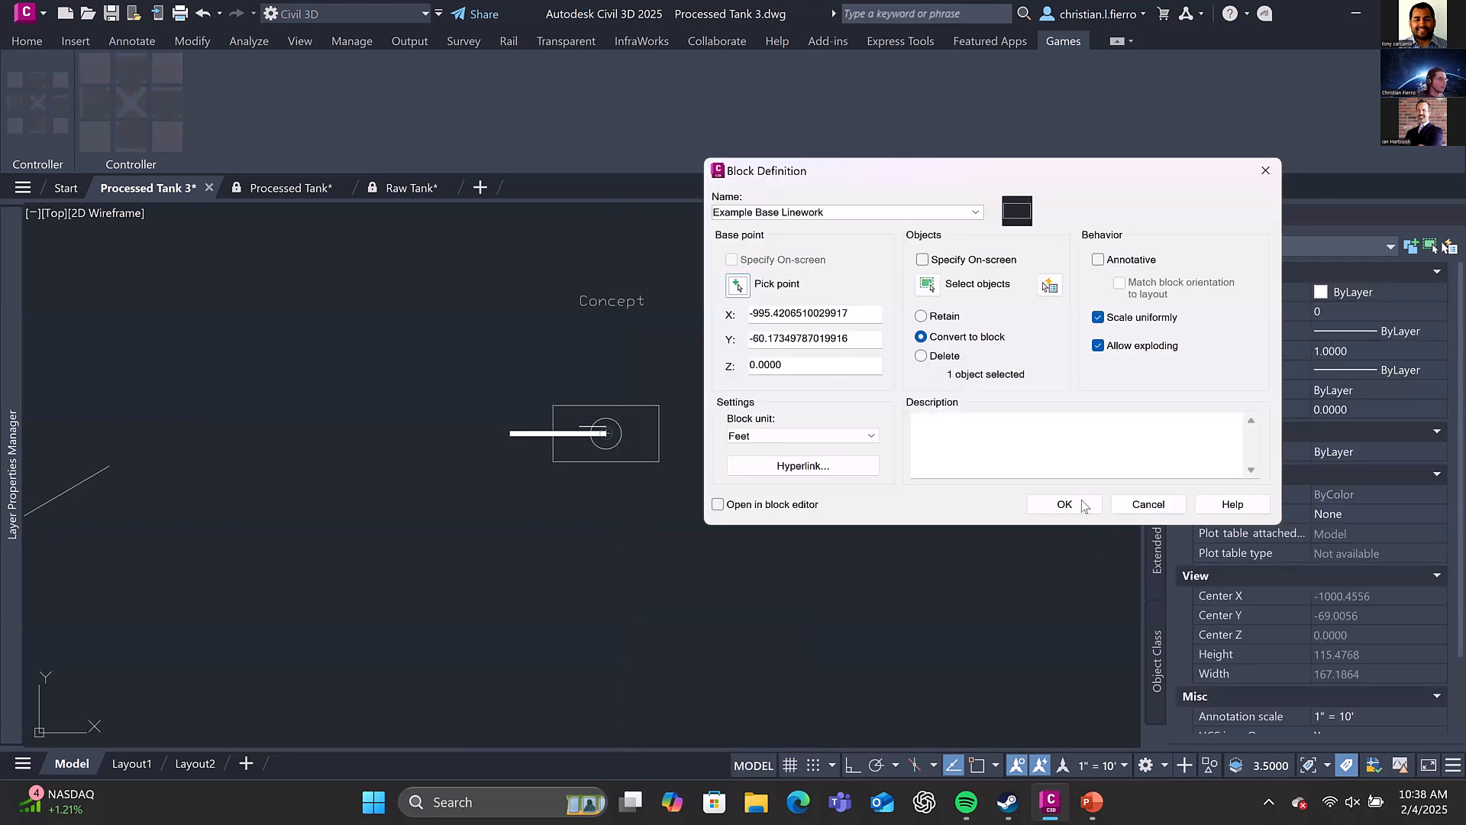
{"action": "key", "text": "Return"}
Start a block definition for the turret circle and its barrel lines and name it Example Cannon Linework
{"action": "scroll", "coordinate": [714, 463], "scroll_direction": "up", "scroll_amount": 2}
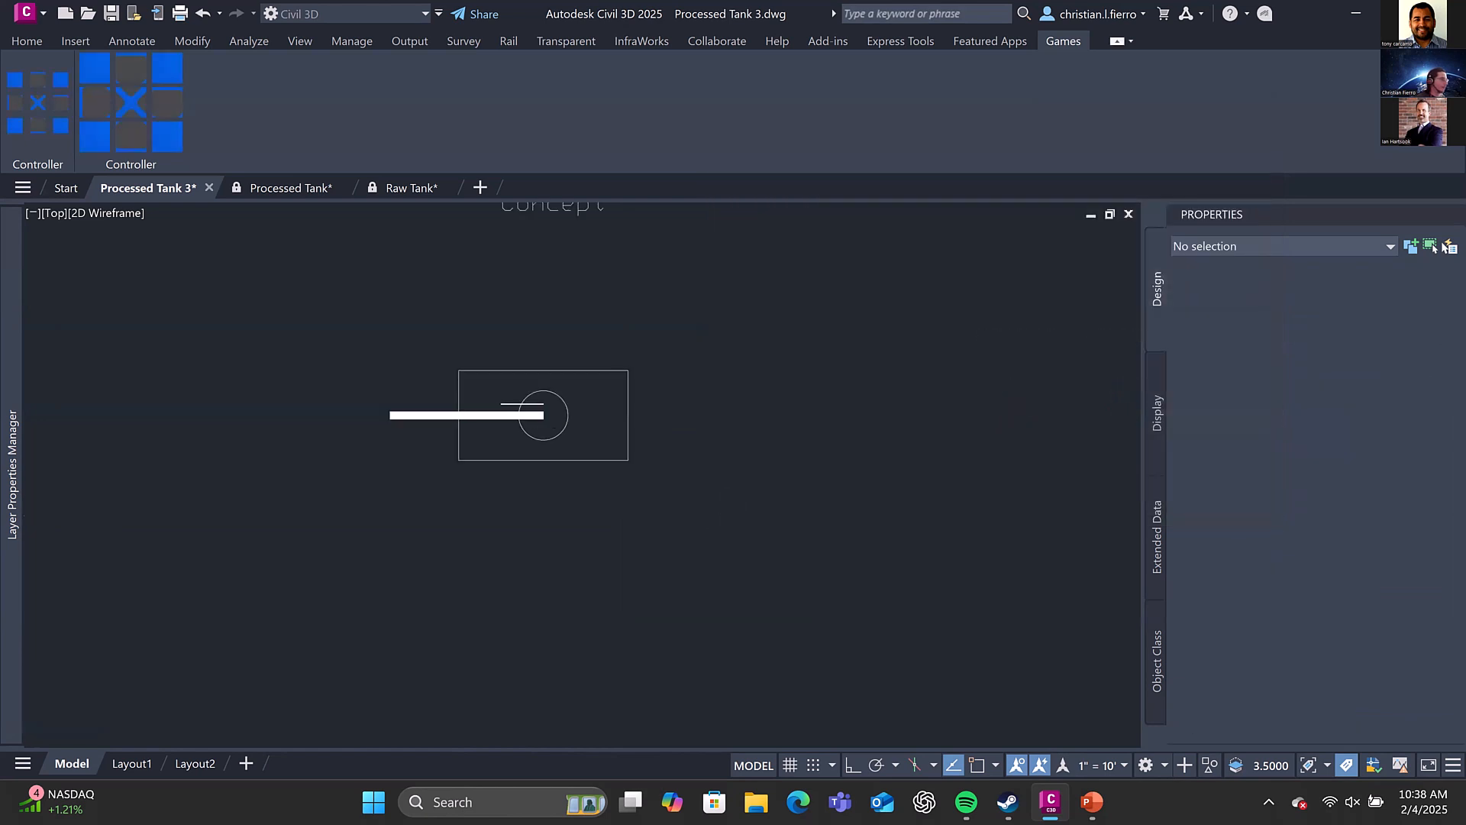
{"action": "left_click", "coordinate": [568, 431]}
{"action": "left_click", "coordinate": [501, 395]}
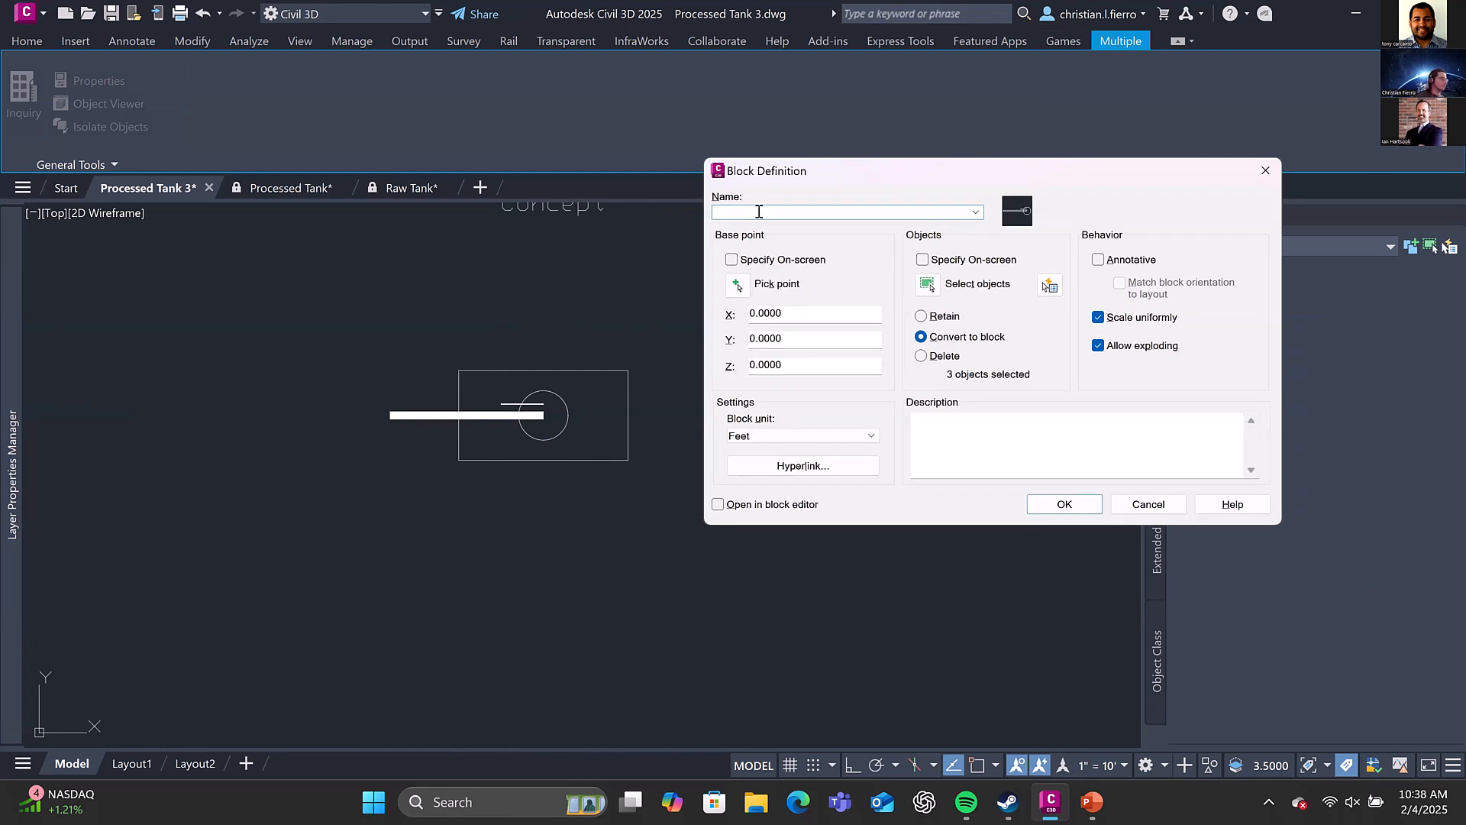
{"action": "key", "text": "BackSpace"}
{"action": "key", "text": "BackSpace"}
{"action": "key", "text": "BackSpace"}
{"action": "left_click", "coordinate": [978, 211]}
{"action": "key", "text": "Return"}
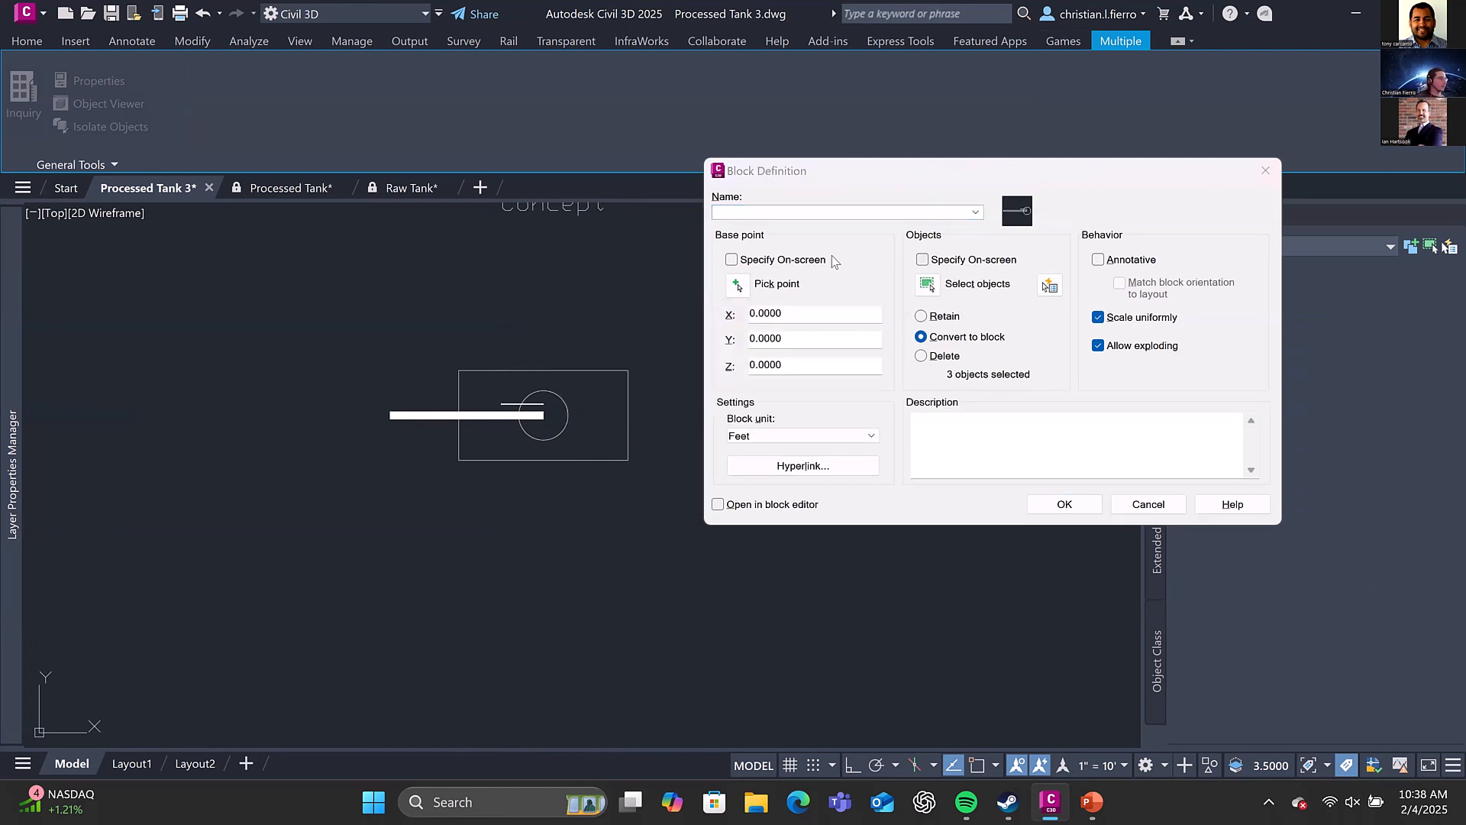
{"action": "type", "text": "e"}
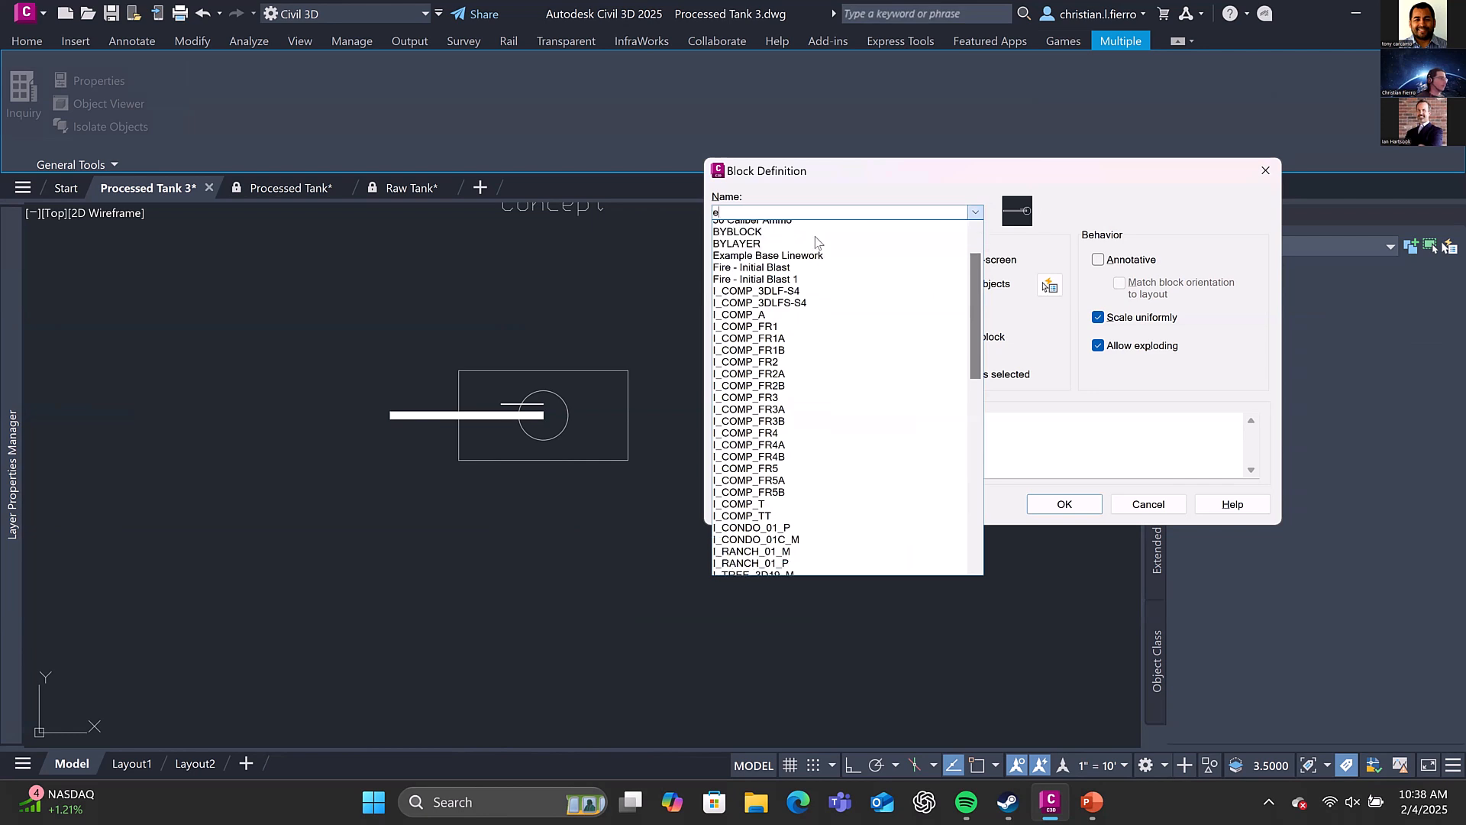
{"action": "key", "text": "Return"}
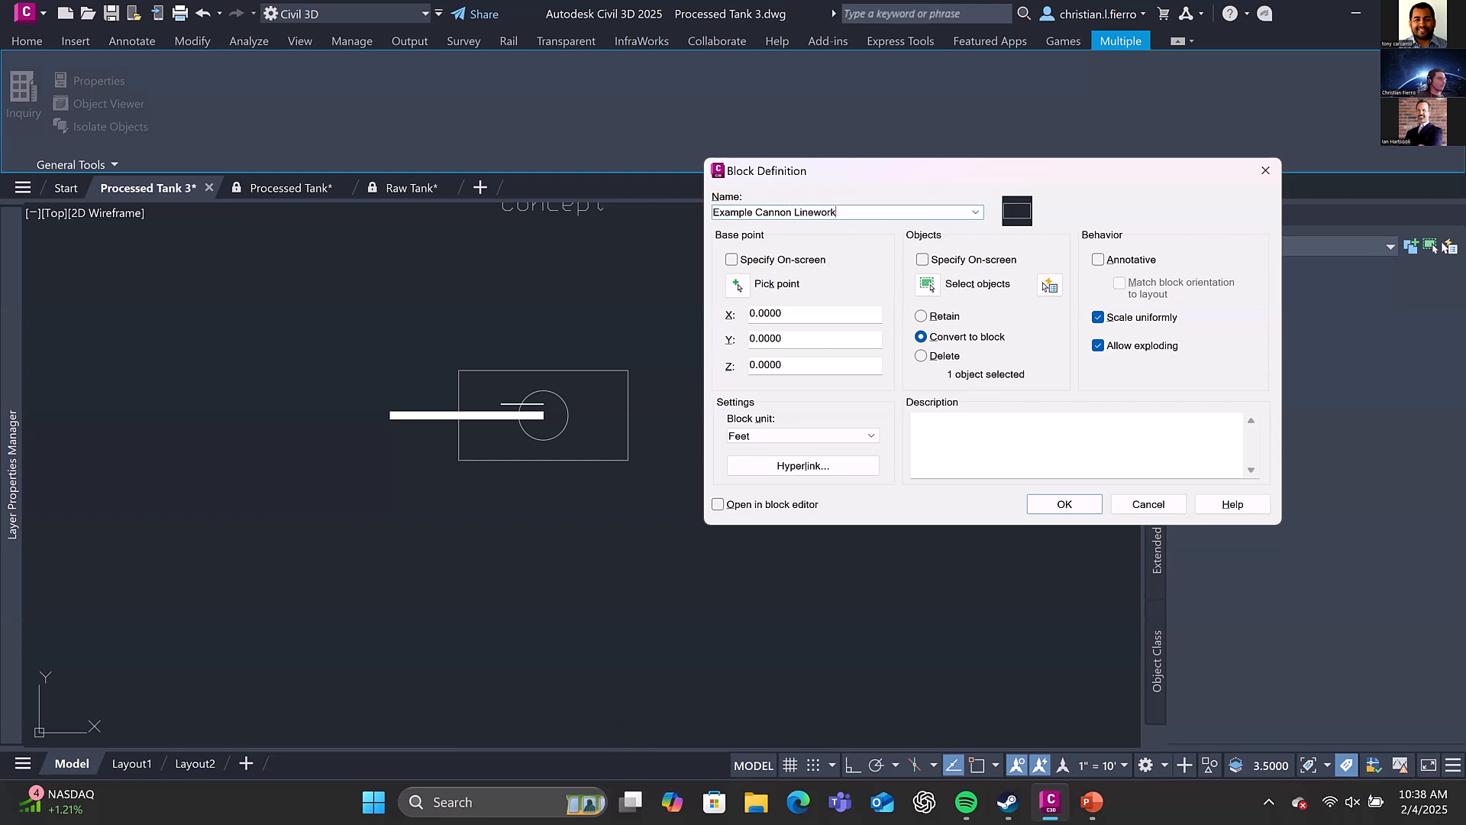
Reselect the three turret objects, set the base point at the circle's centre and create the Example Cannon Linework block
{"action": "left_click", "coordinate": [930, 286]}
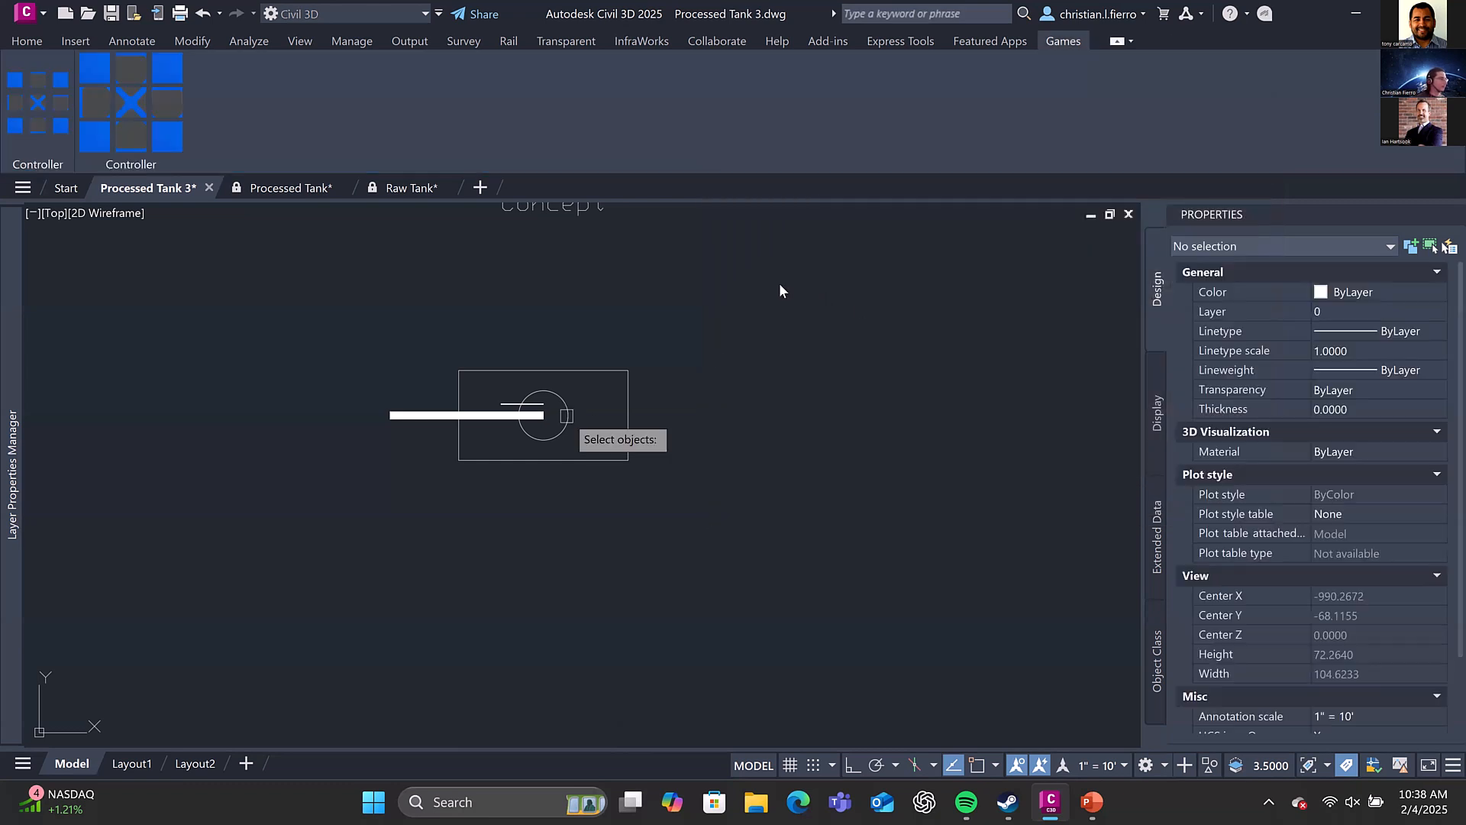
{"action": "key", "text": "Return"}
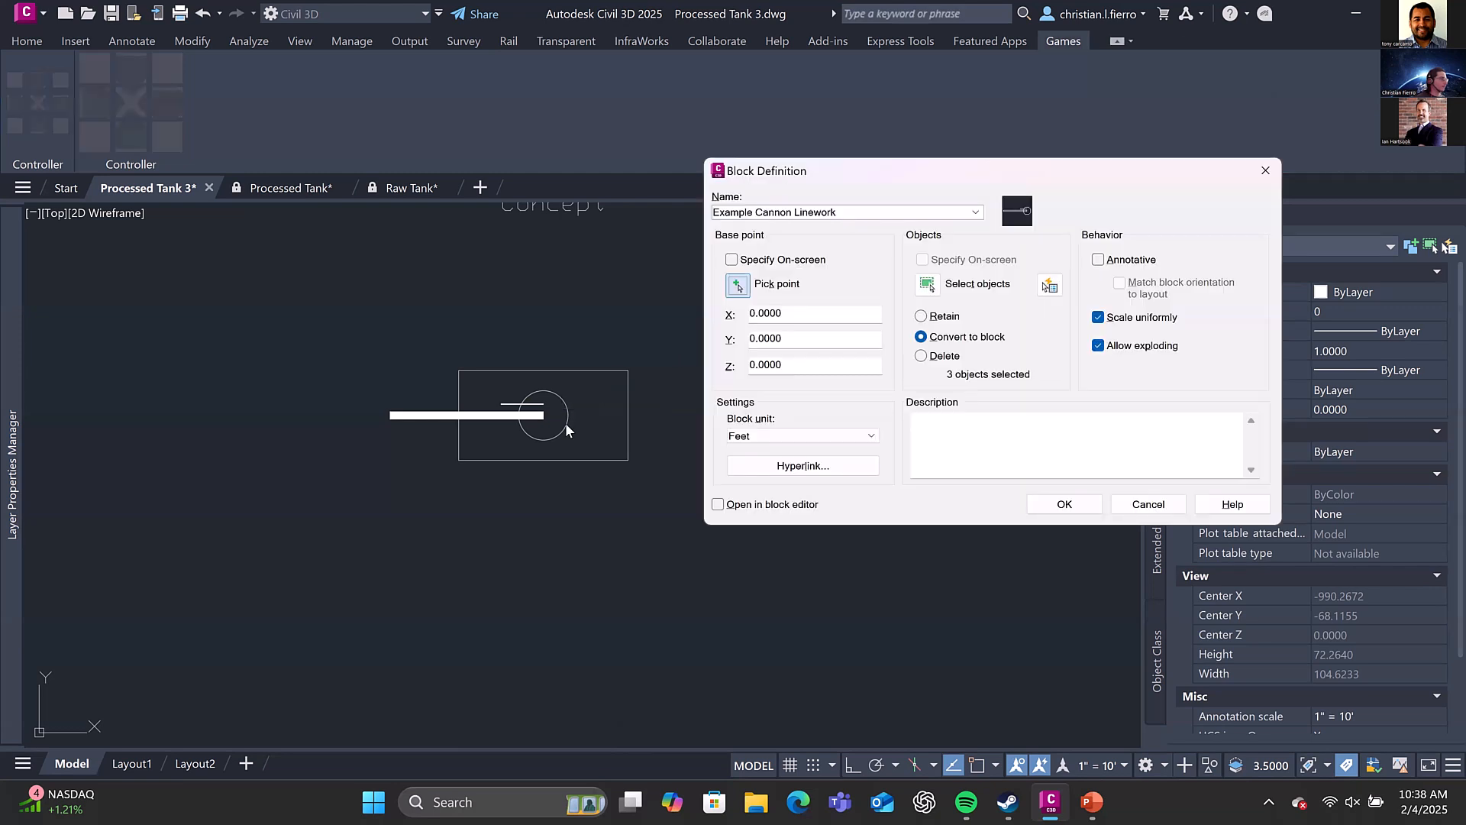
{"action": "left_click", "coordinate": [1047, 285]}
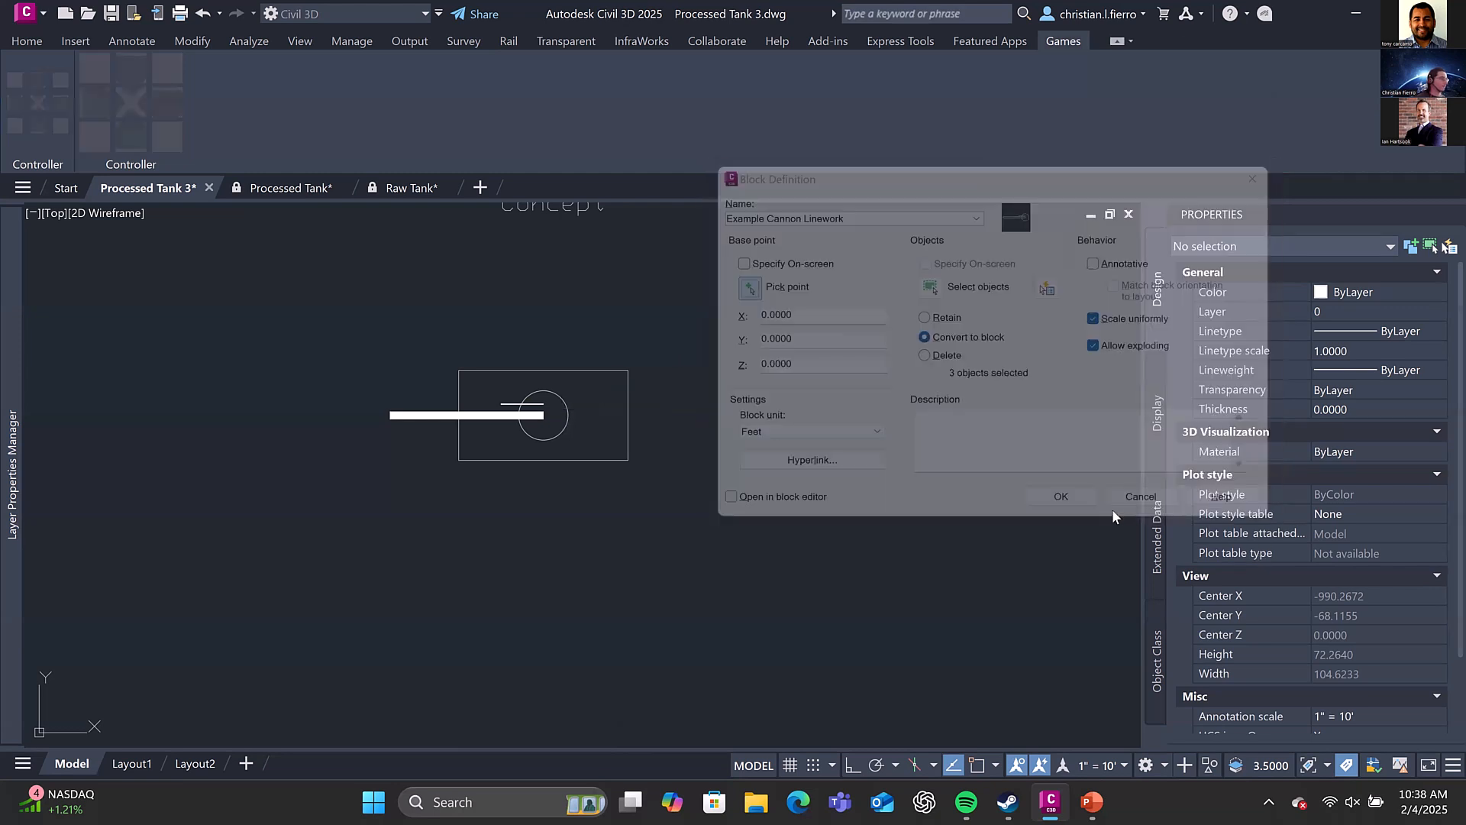
{"action": "left_click", "coordinate": [544, 415]}
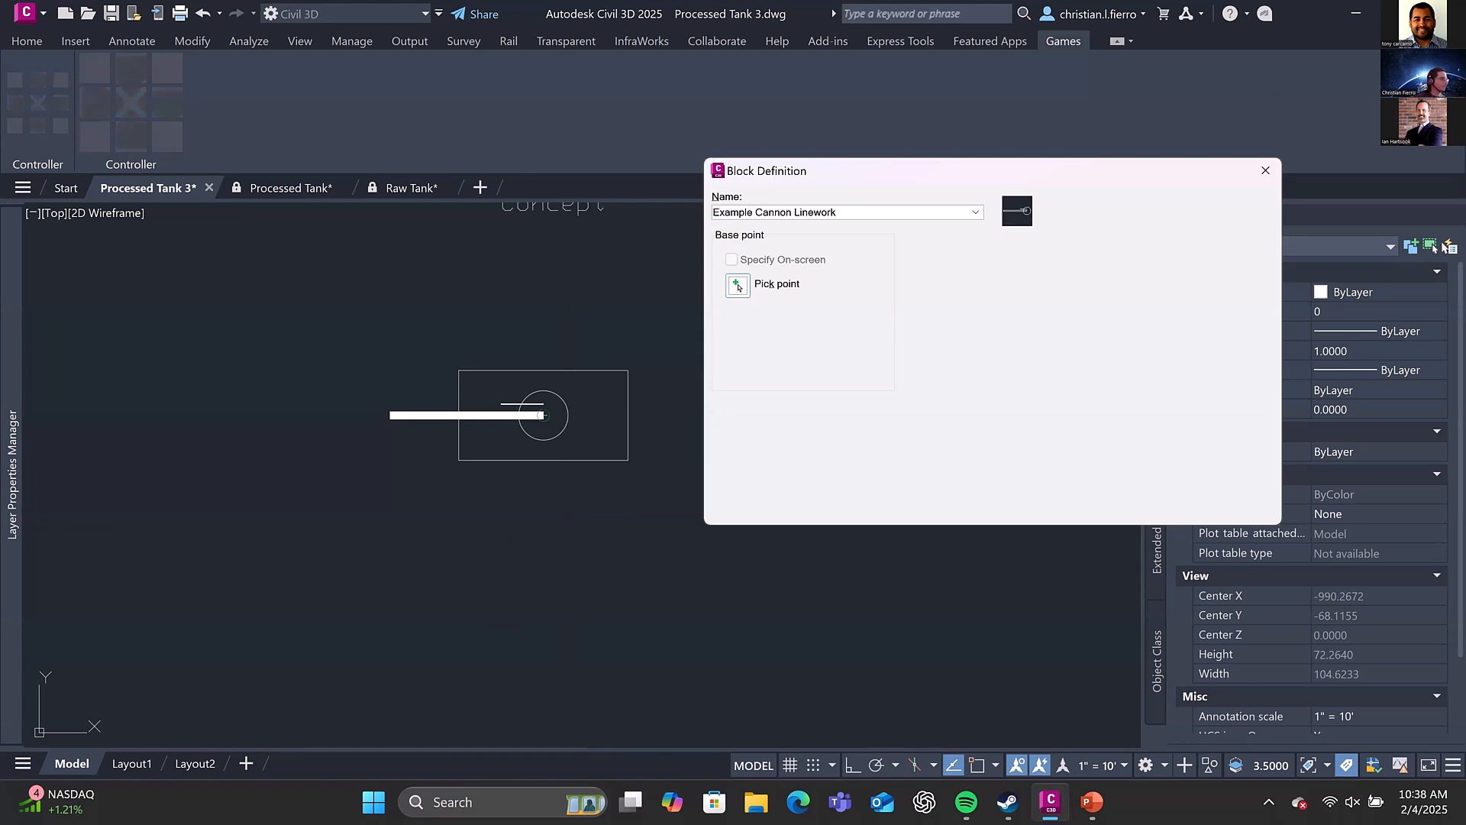
{"action": "key", "text": "Return"}
Rotate the Example Cannon Linework block 11° around its base point at the turret circle's centre
{"action": "middle_click_drag", "start_coordinate": [442, 412], "coordinate": [542, 349]}
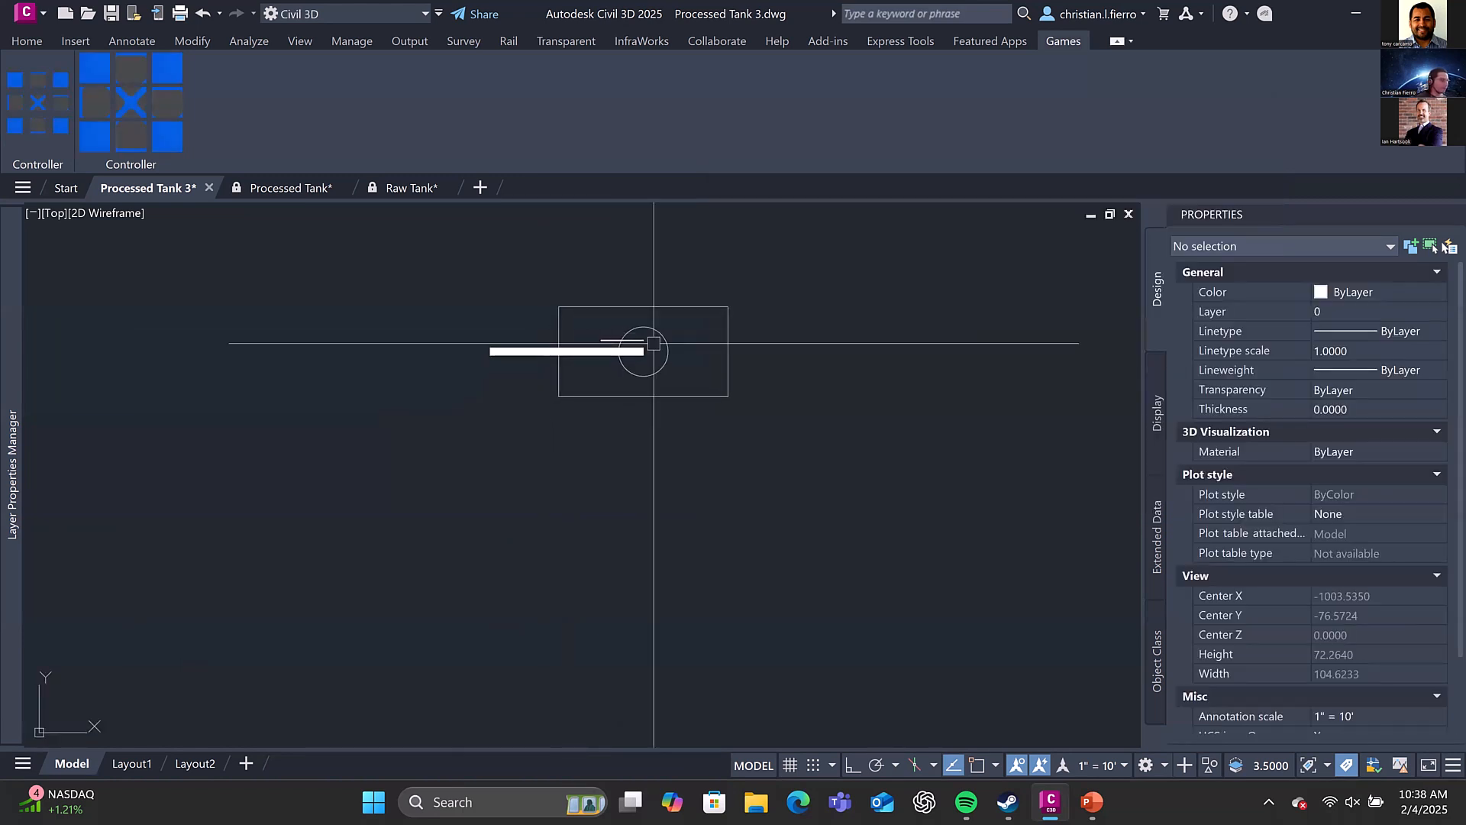
{"action": "middle_click_drag", "start_coordinate": [591, 380], "coordinate": [582, 383]}
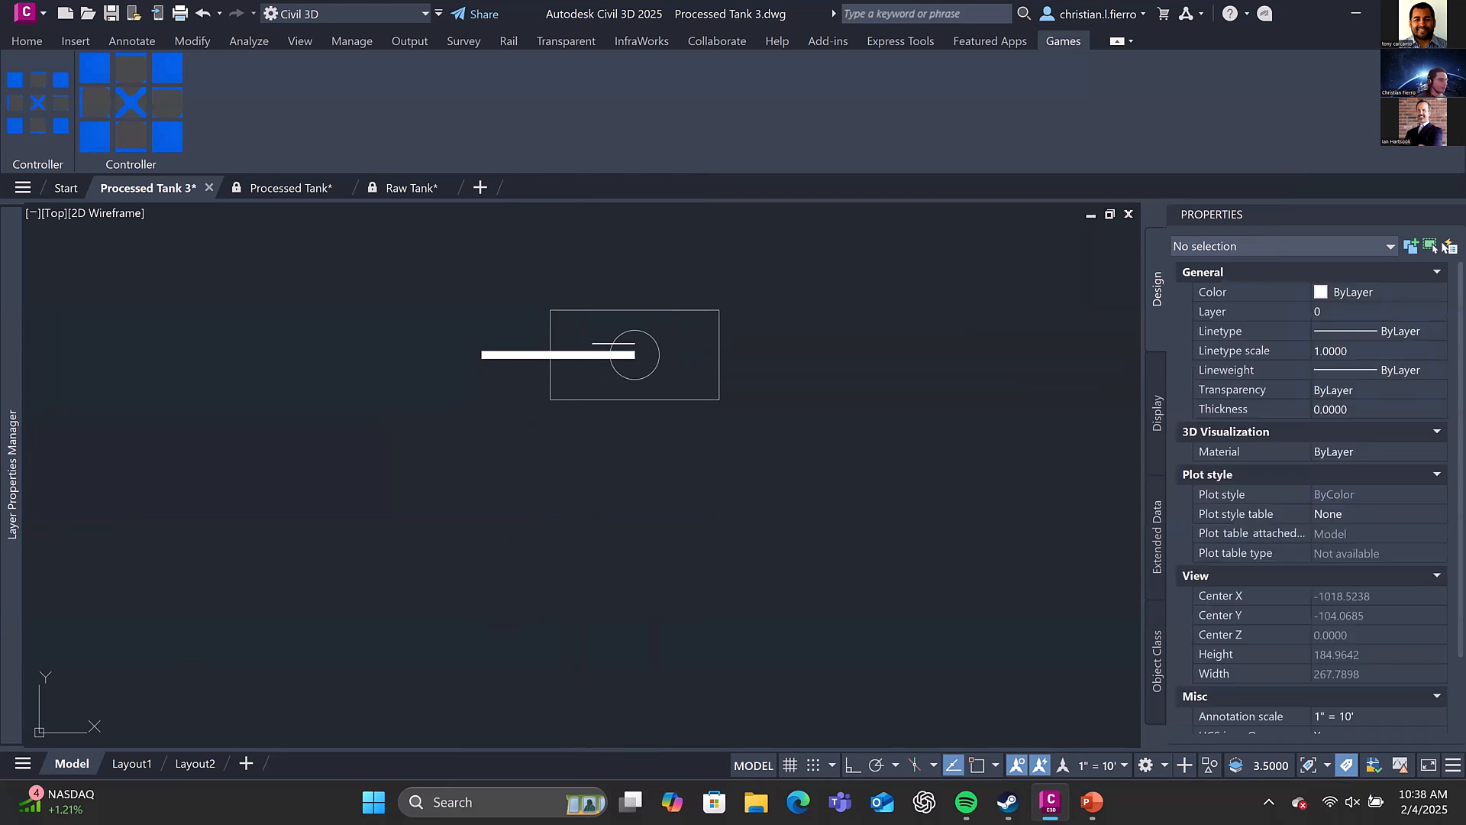
{"action": "left_click", "coordinate": [642, 365]}
{"action": "left_click", "coordinate": [621, 362]}
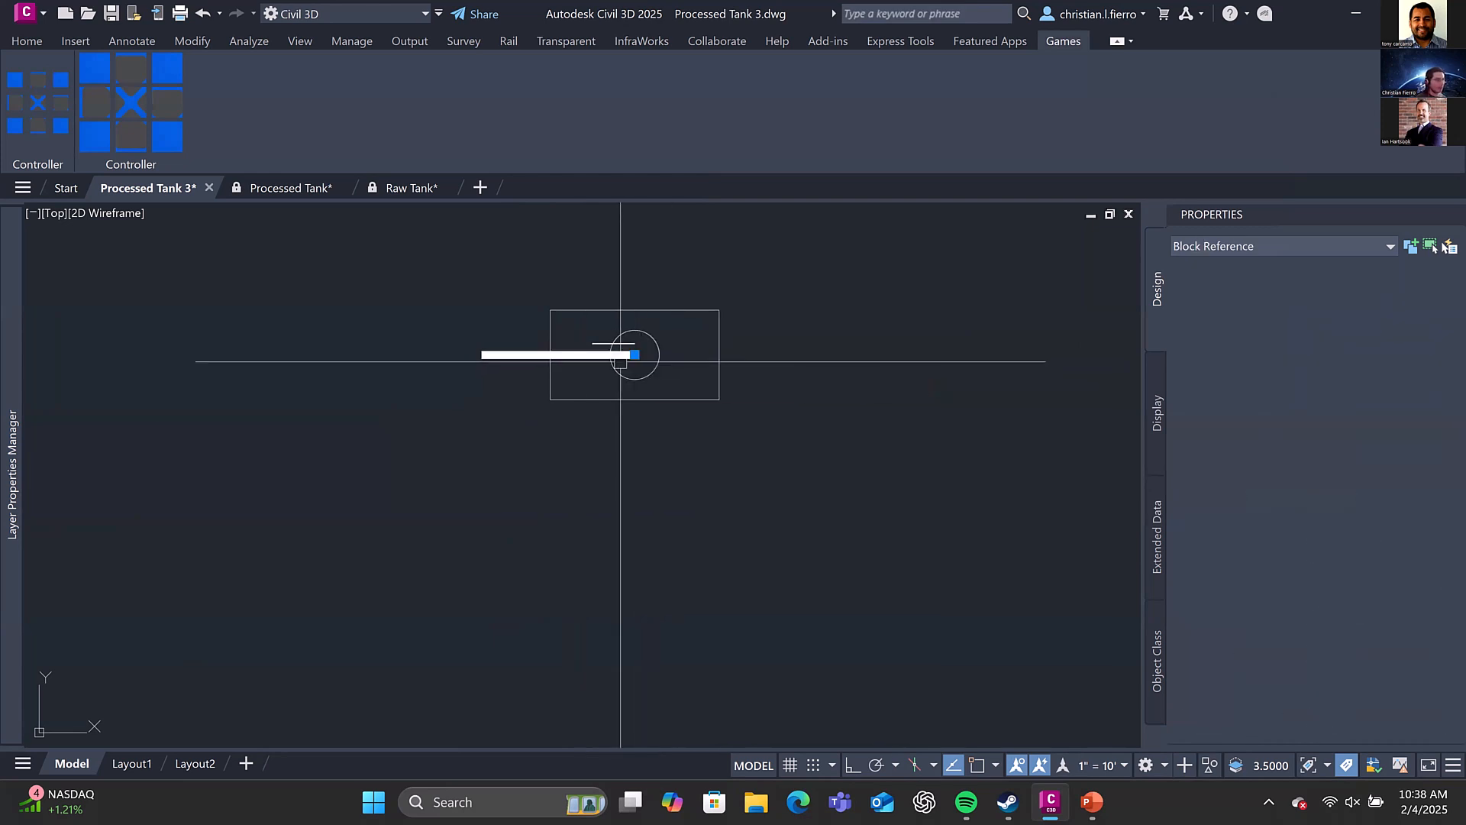
{"action": "left_click", "coordinate": [635, 354]}
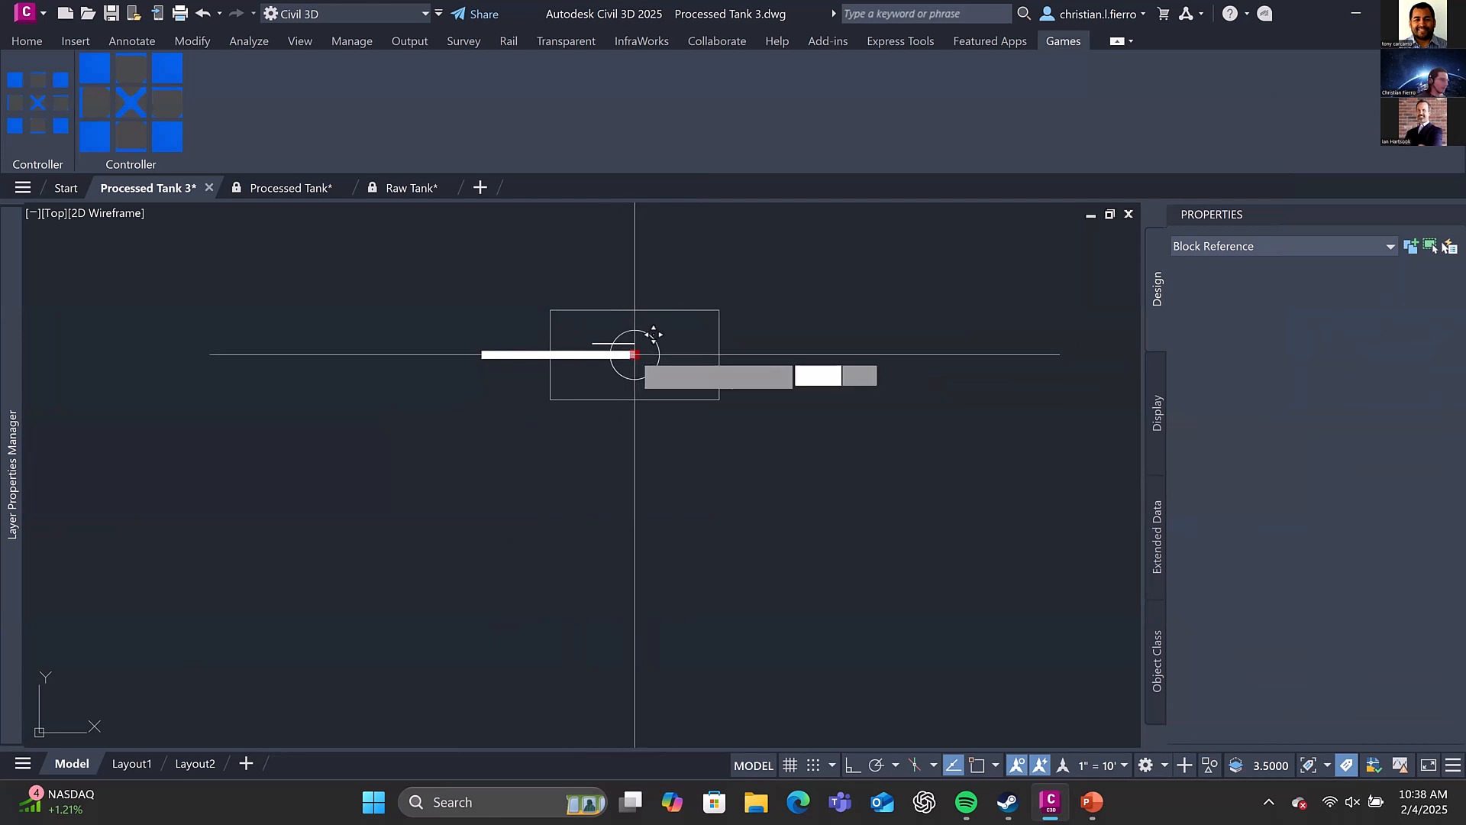
{"action": "key", "text": "space"}
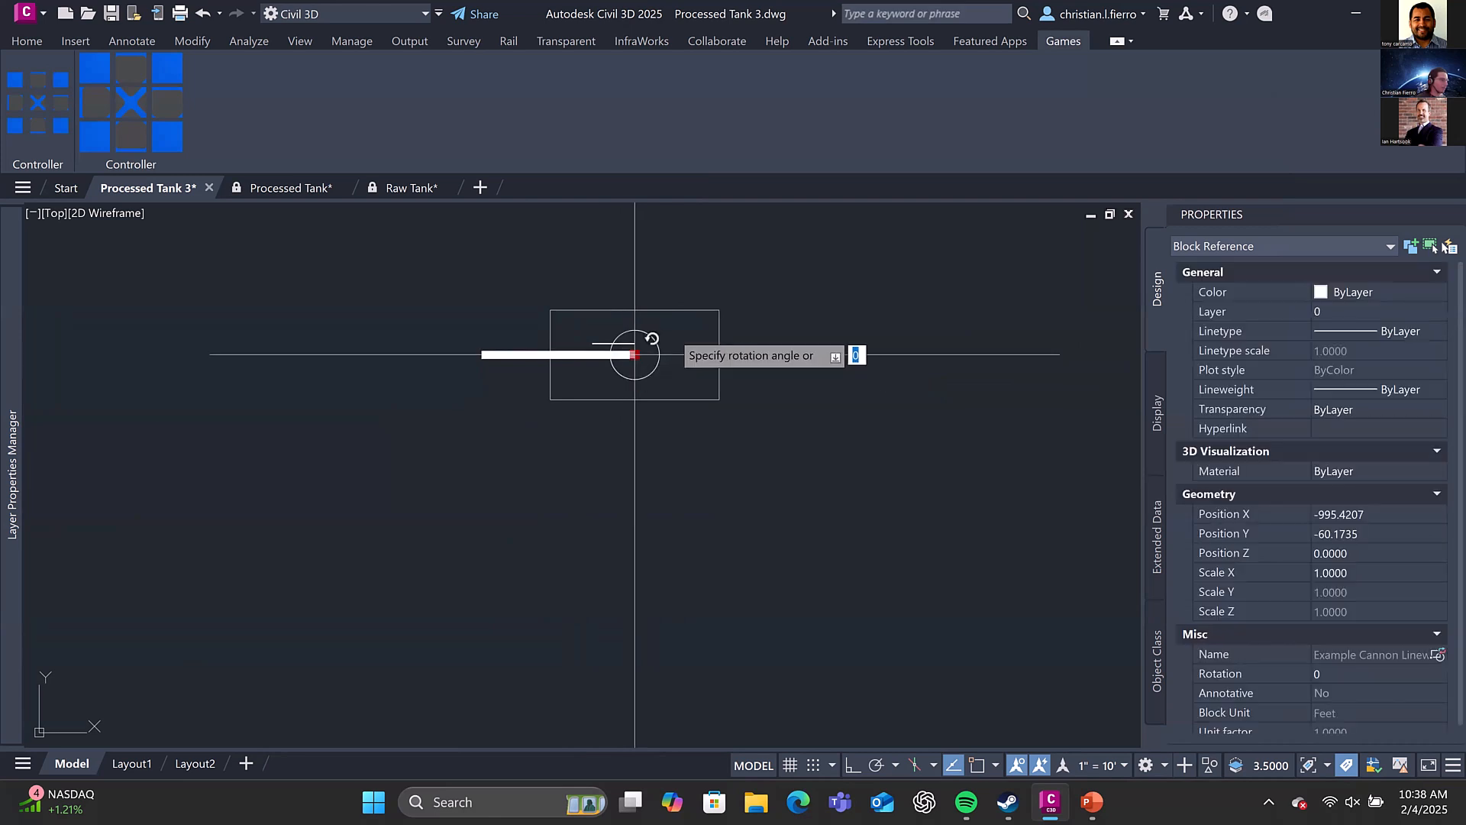
{"action": "left_click", "coordinate": [612, 360]}
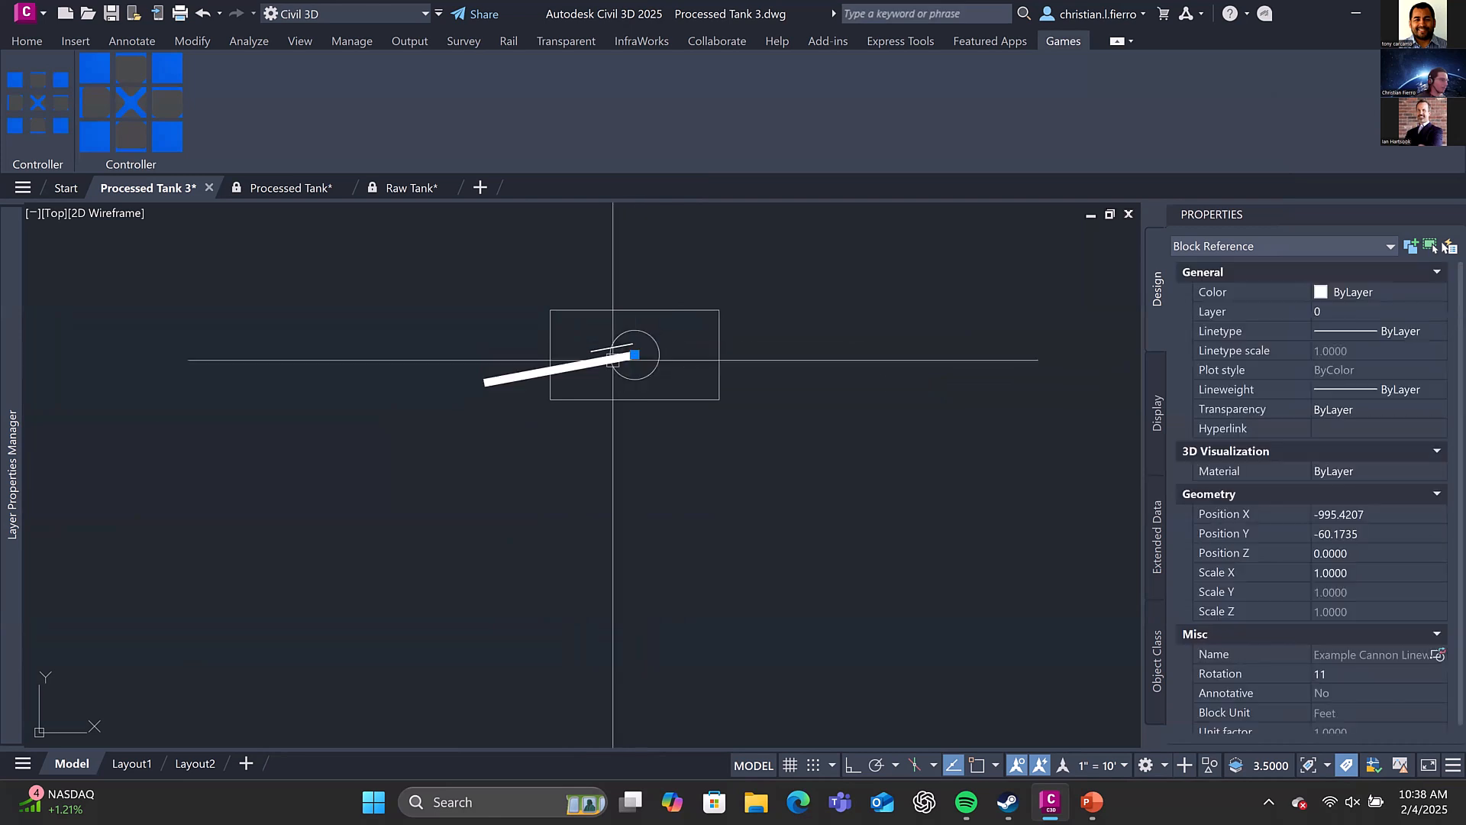
{"action": "key", "text": "Escape"}
Rotate the Example Base Linework hull block around its base point so that it sits at a slant beneath the turret
{"action": "left_click", "coordinate": [613, 359]}
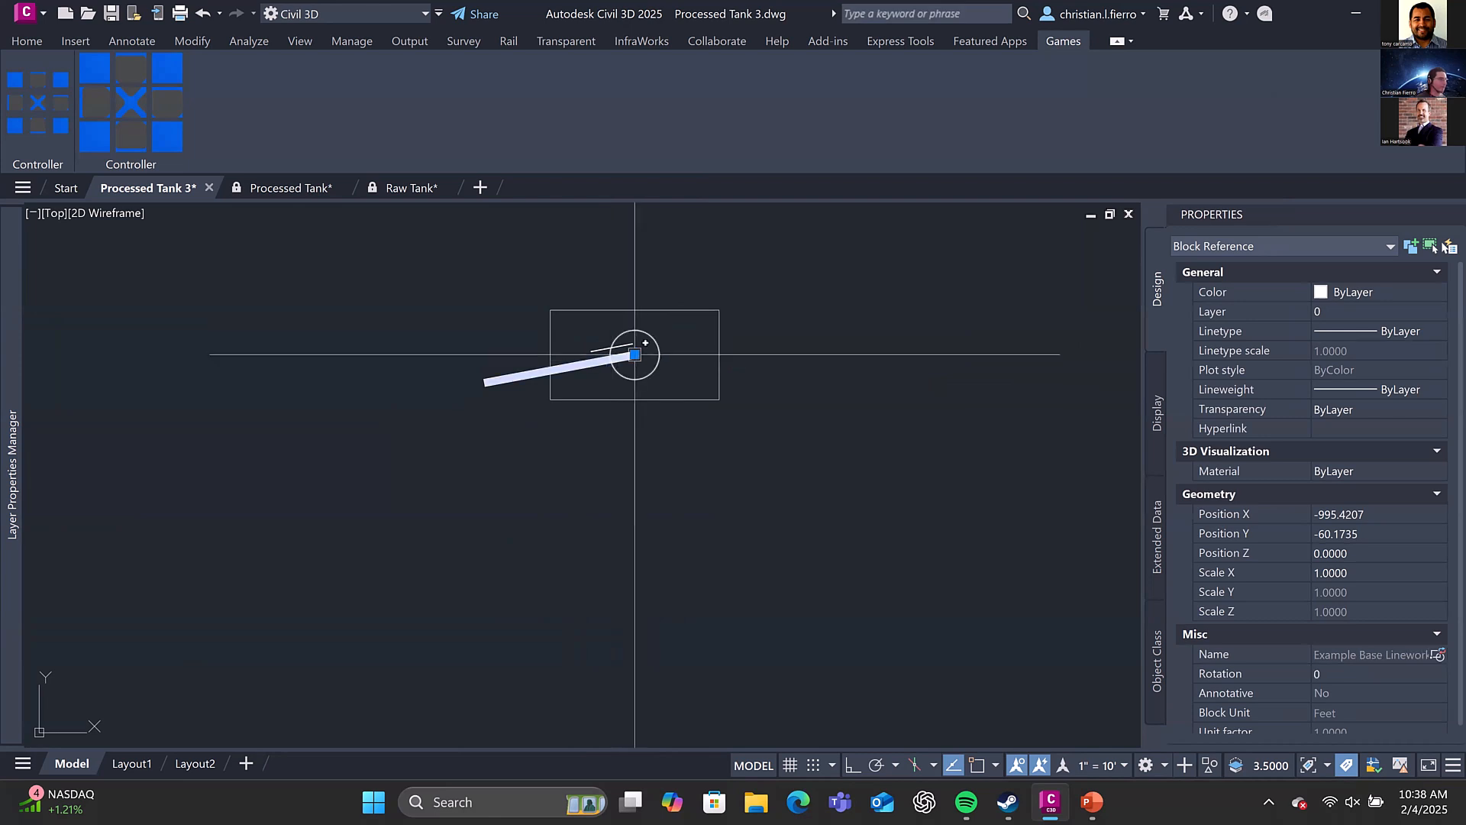
{"action": "left_click", "coordinate": [634, 354]}
{"action": "key", "text": "space"}
{"action": "key", "text": "space"}
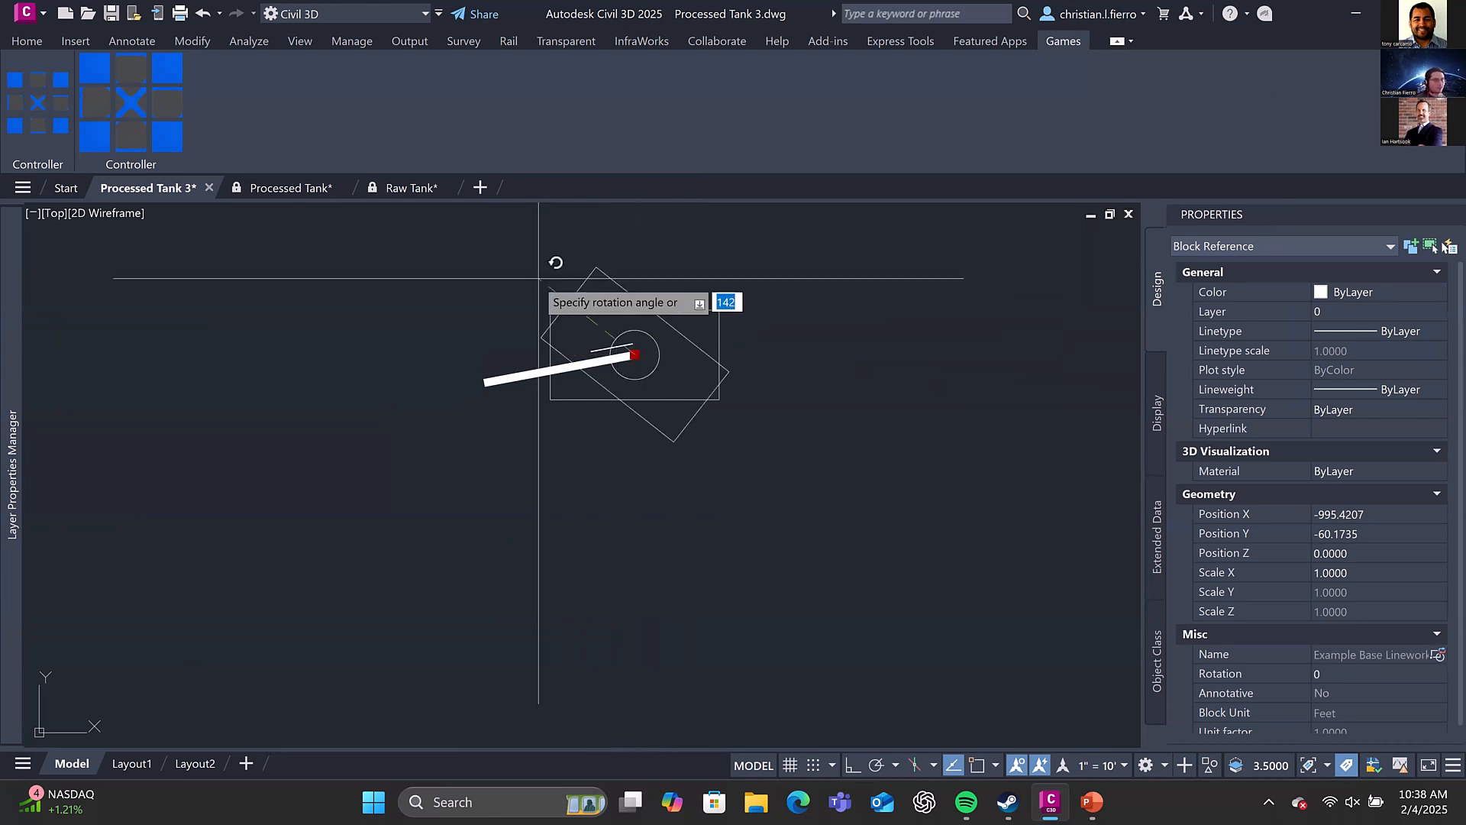
{"action": "left_click", "coordinate": [618, 349]}
{"action": "key", "text": "Escape"}
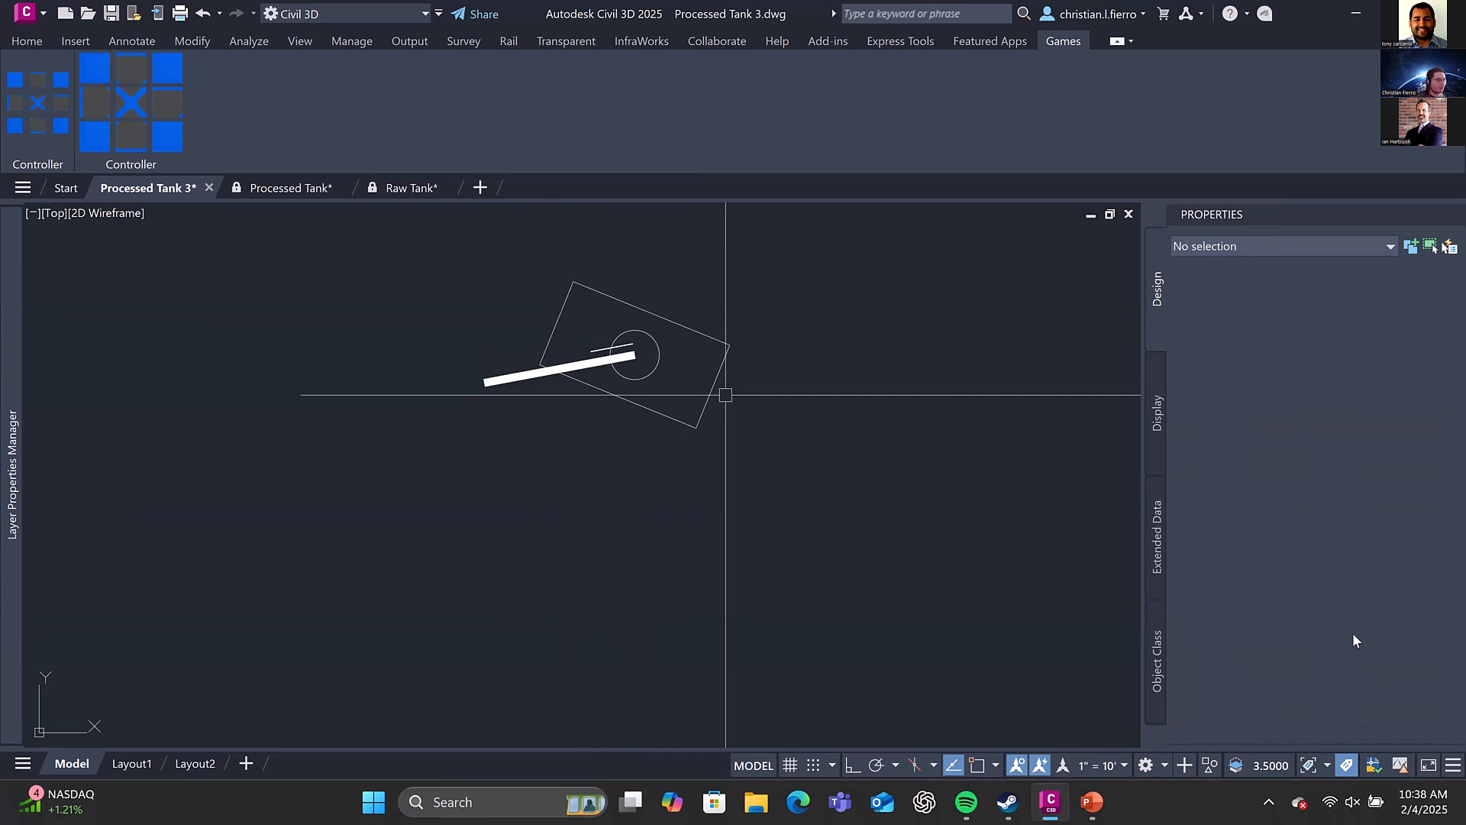
{"action": "left_click_drag", "start_coordinate": [725, 394], "coordinate": [575, 343]}
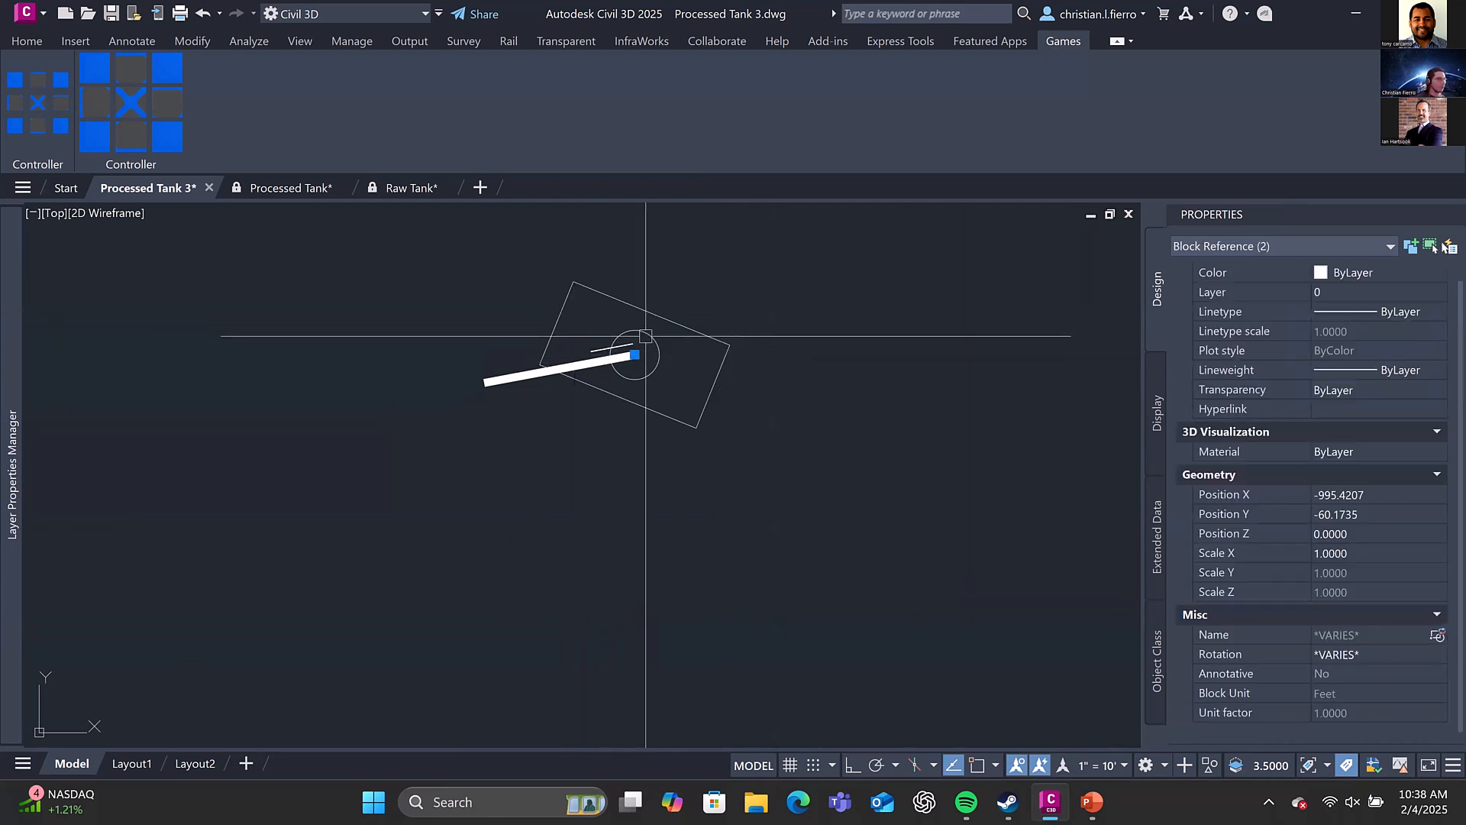
{"action": "key", "text": "Escape"}
{"action": "left_click", "coordinate": [622, 357]}
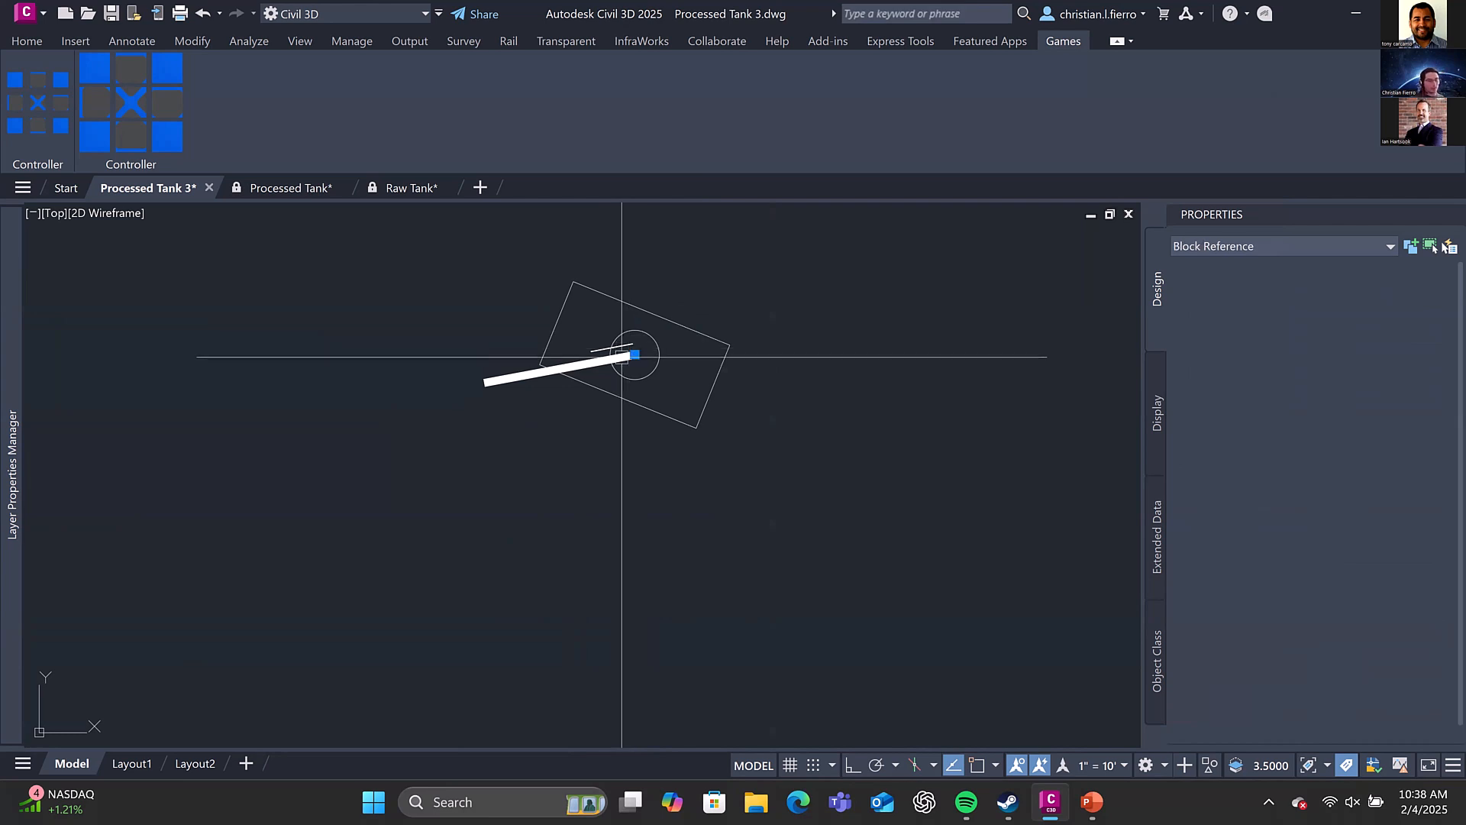
{"action": "left_click", "coordinate": [652, 317]}
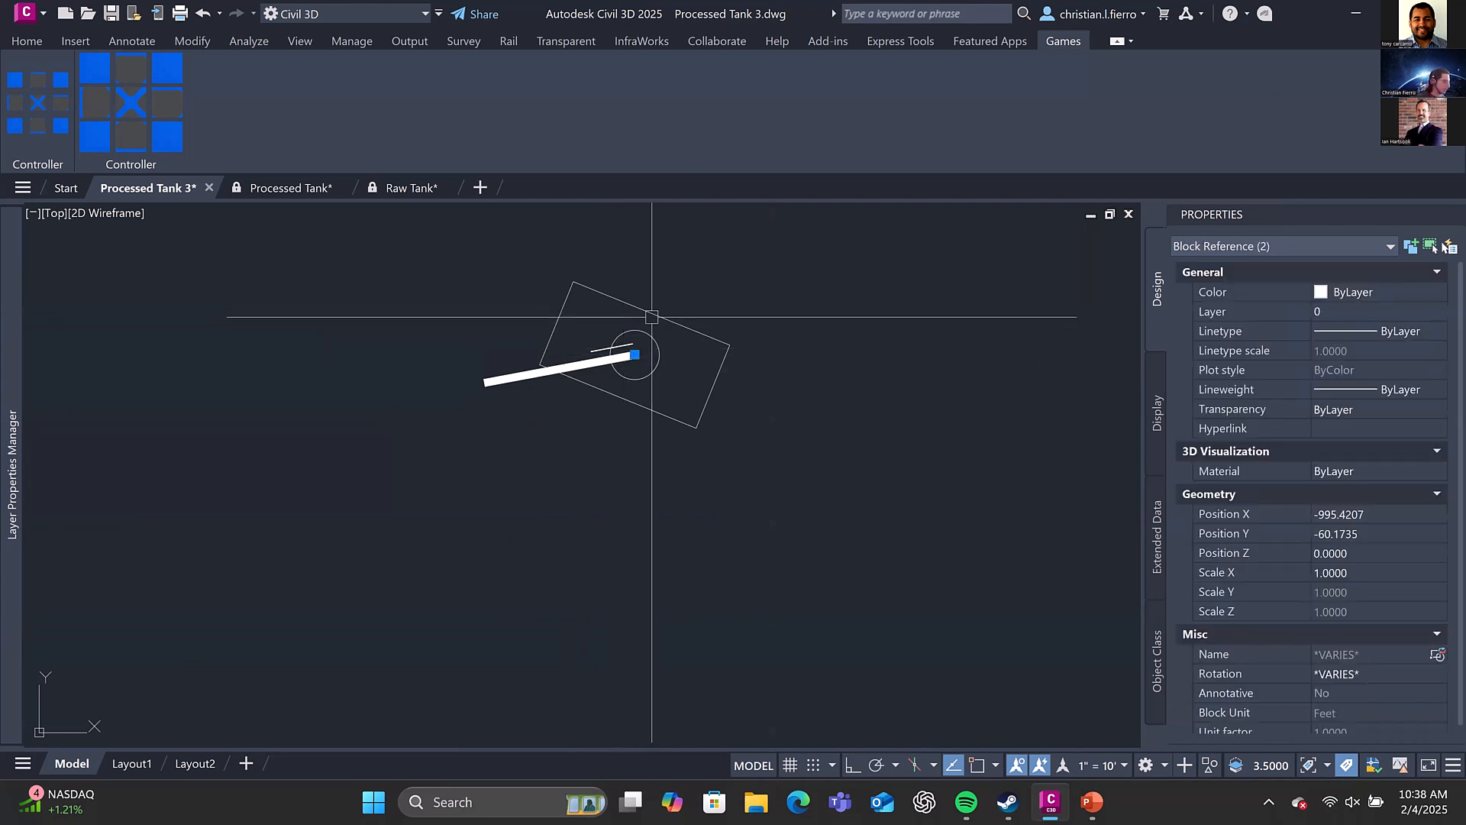
{"action": "key", "text": "Escape"}
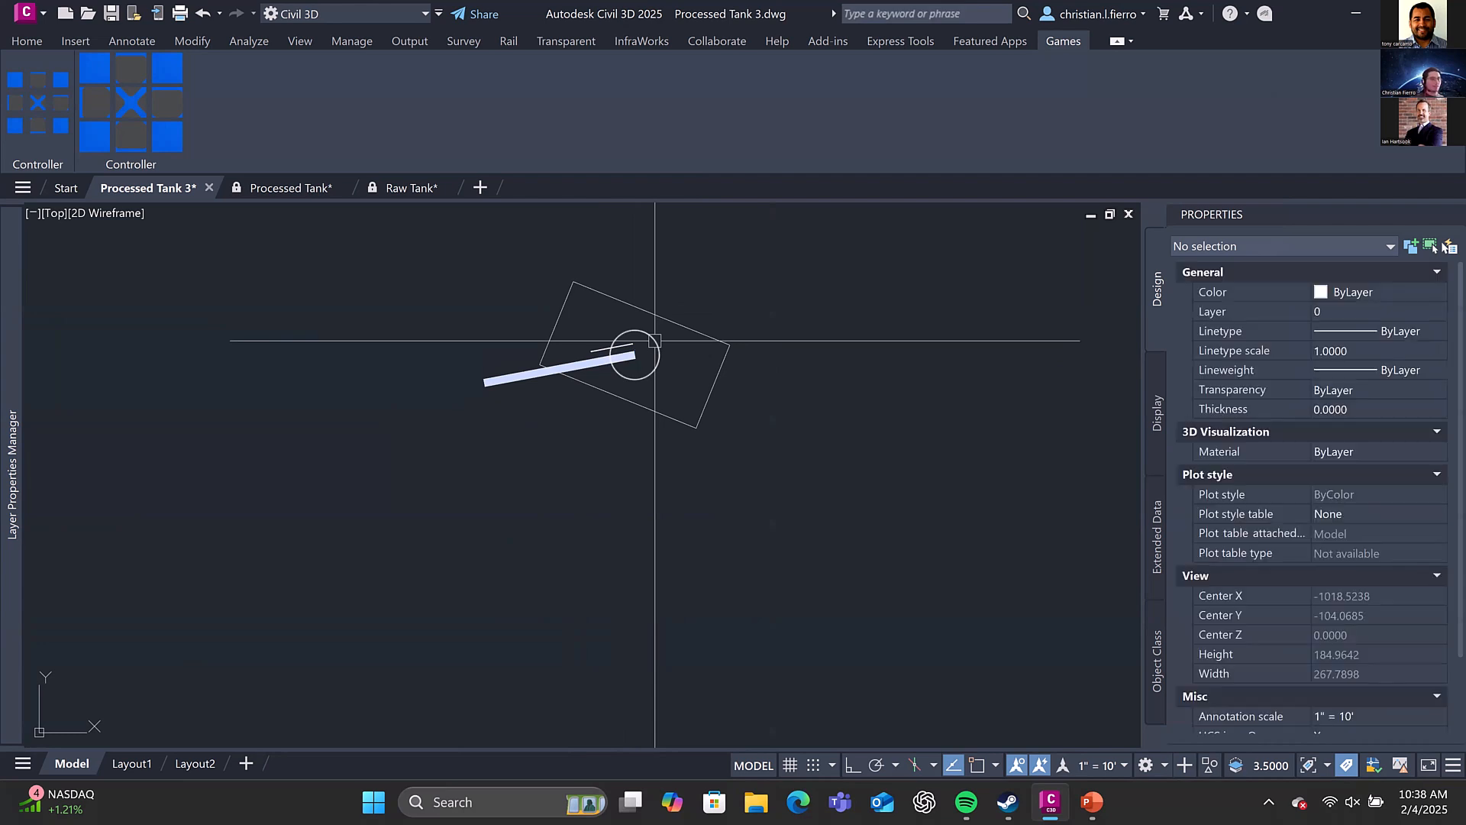
Undo the rotations of the hull and cannon blocks and save the drawing
{"action": "key", "text": "ctrl+z"}
{"action": "key", "text": "ctrl+z"}
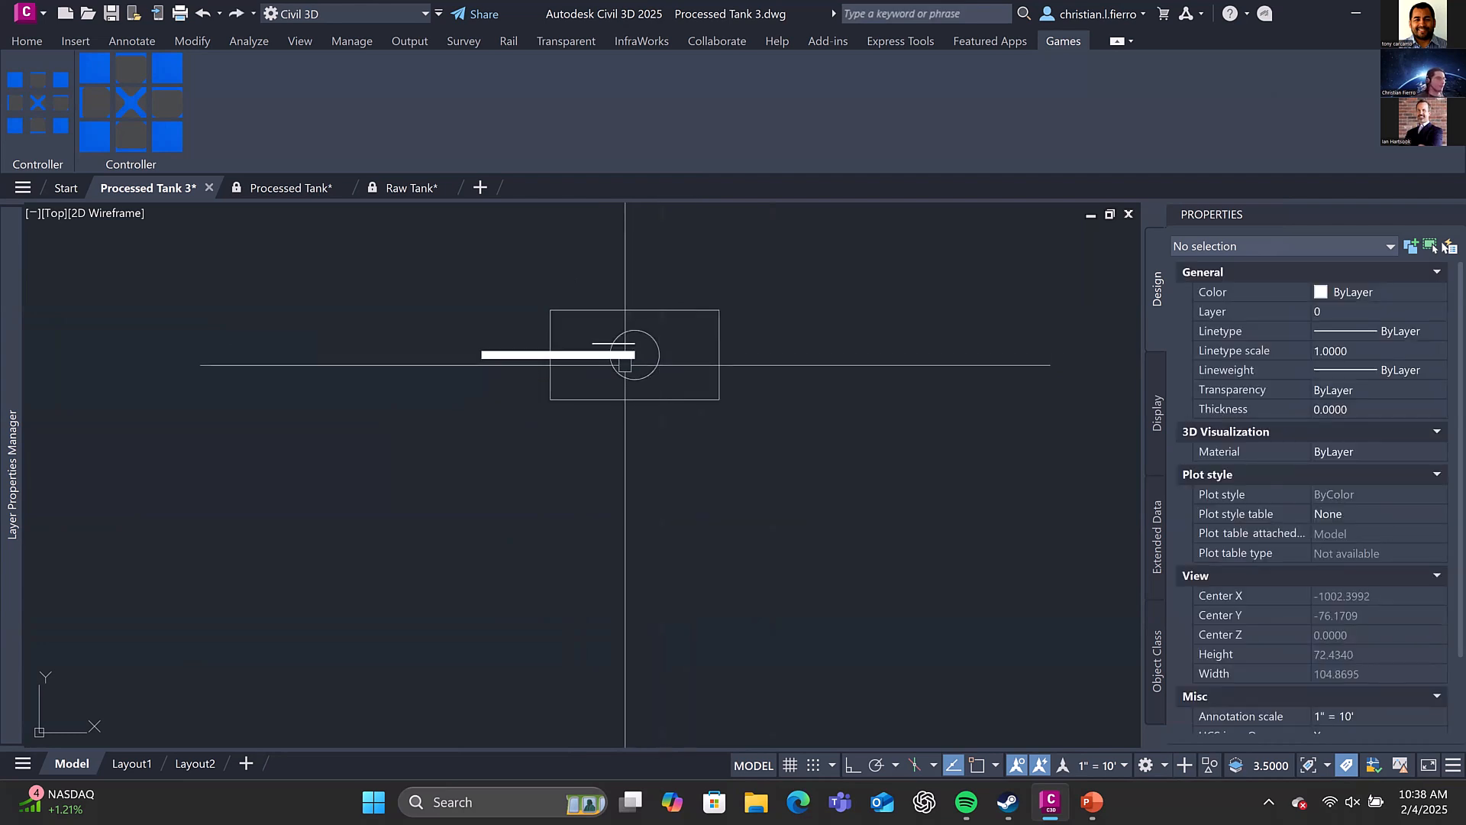
{"action": "left_click", "coordinate": [624, 362]}
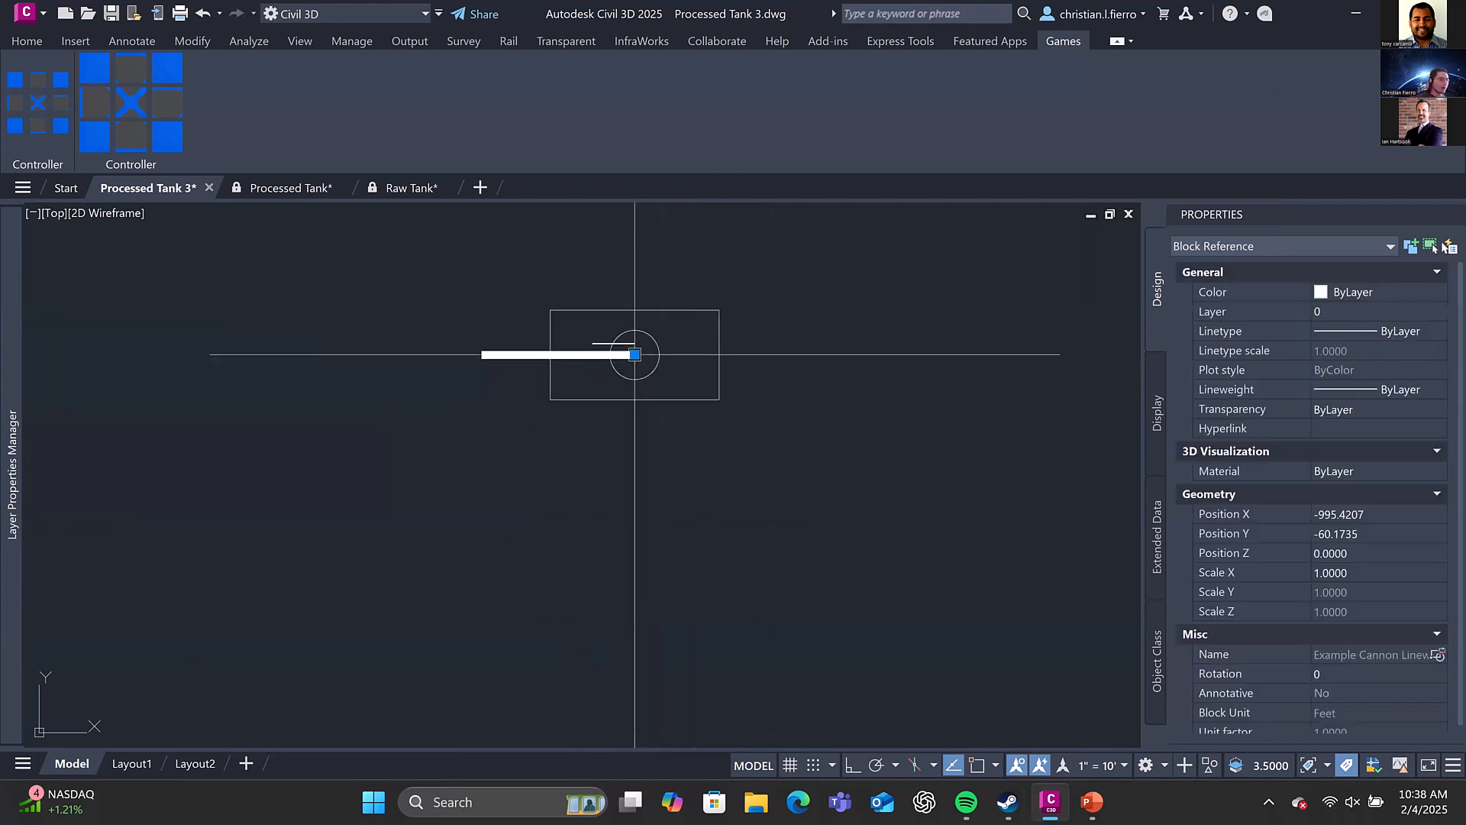
{"action": "key", "text": "Escape"}
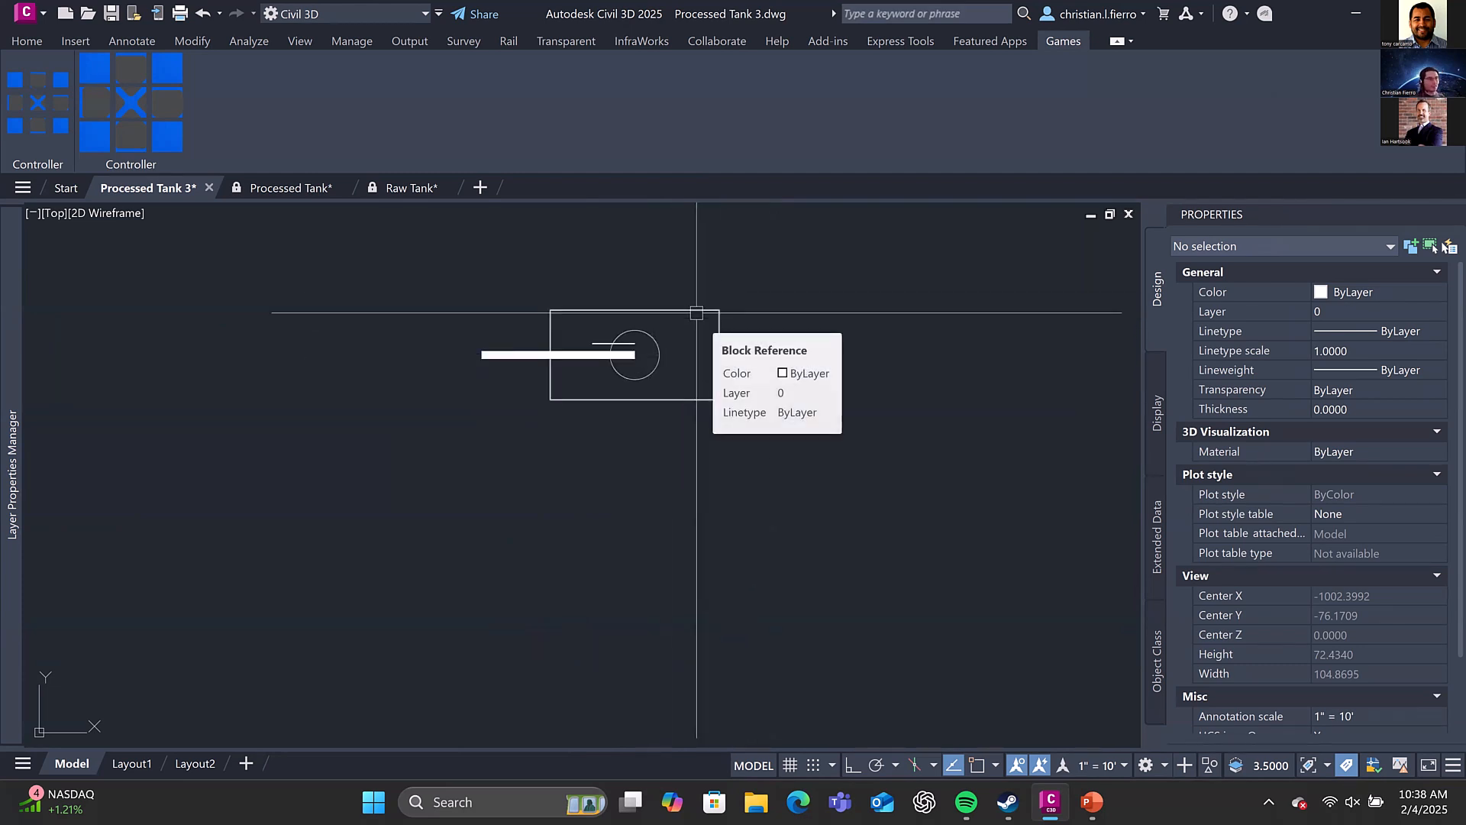
{"action": "key", "text": "ctrl+s"}
{"action": "scroll", "coordinate": [691, 309], "scroll_direction": "down", "scroll_amount": 2}
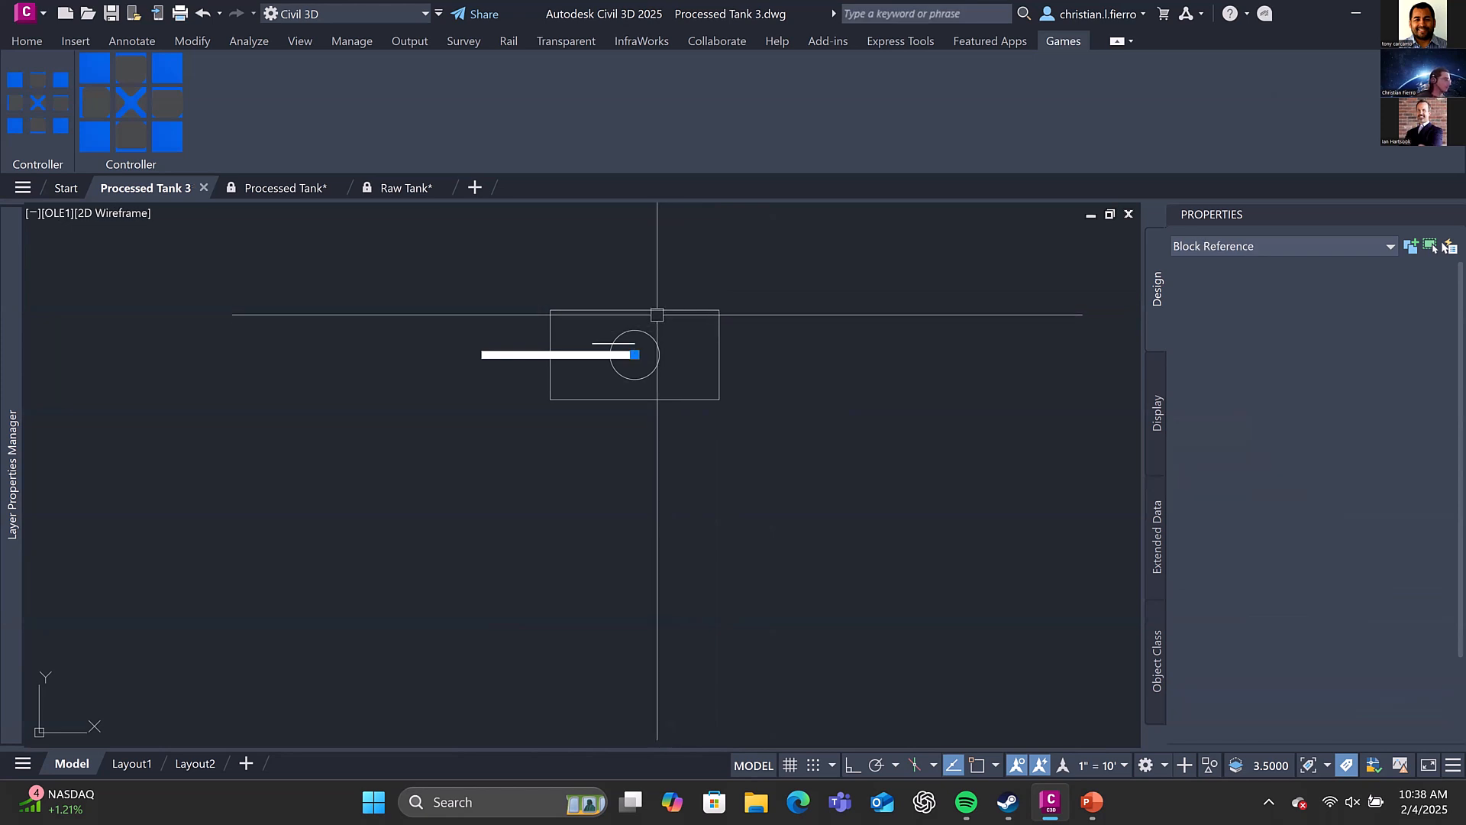
{"action": "type", "text": "o"}
{"action": "key", "text": "space"}
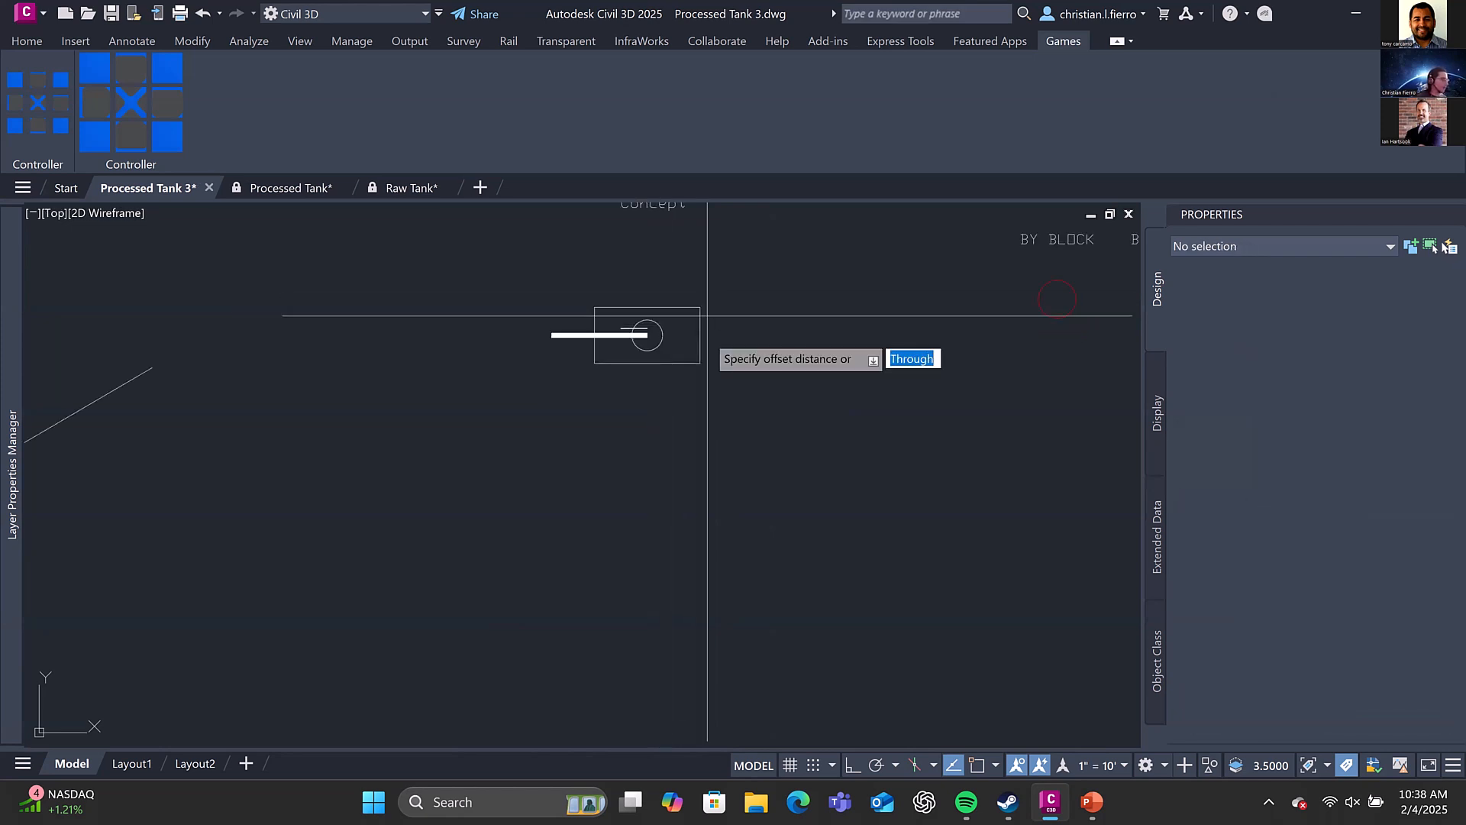
{"action": "key", "text": "Escape"}
{"action": "type", "text": "c"}
{"action": "key", "text": "space"}
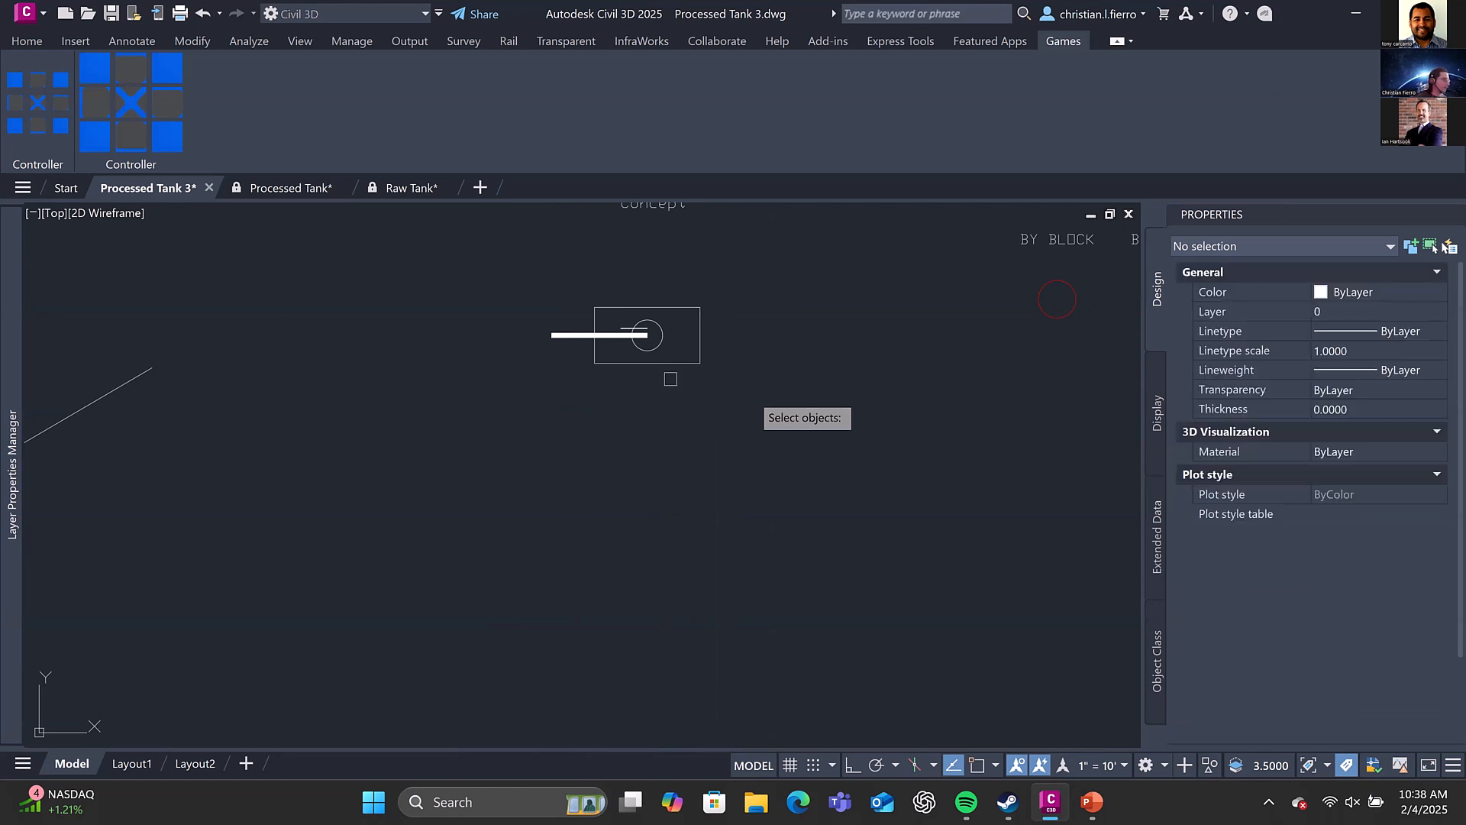
{"action": "left_click", "coordinate": [737, 382]}
{"action": "left_click", "coordinate": [628, 313]}
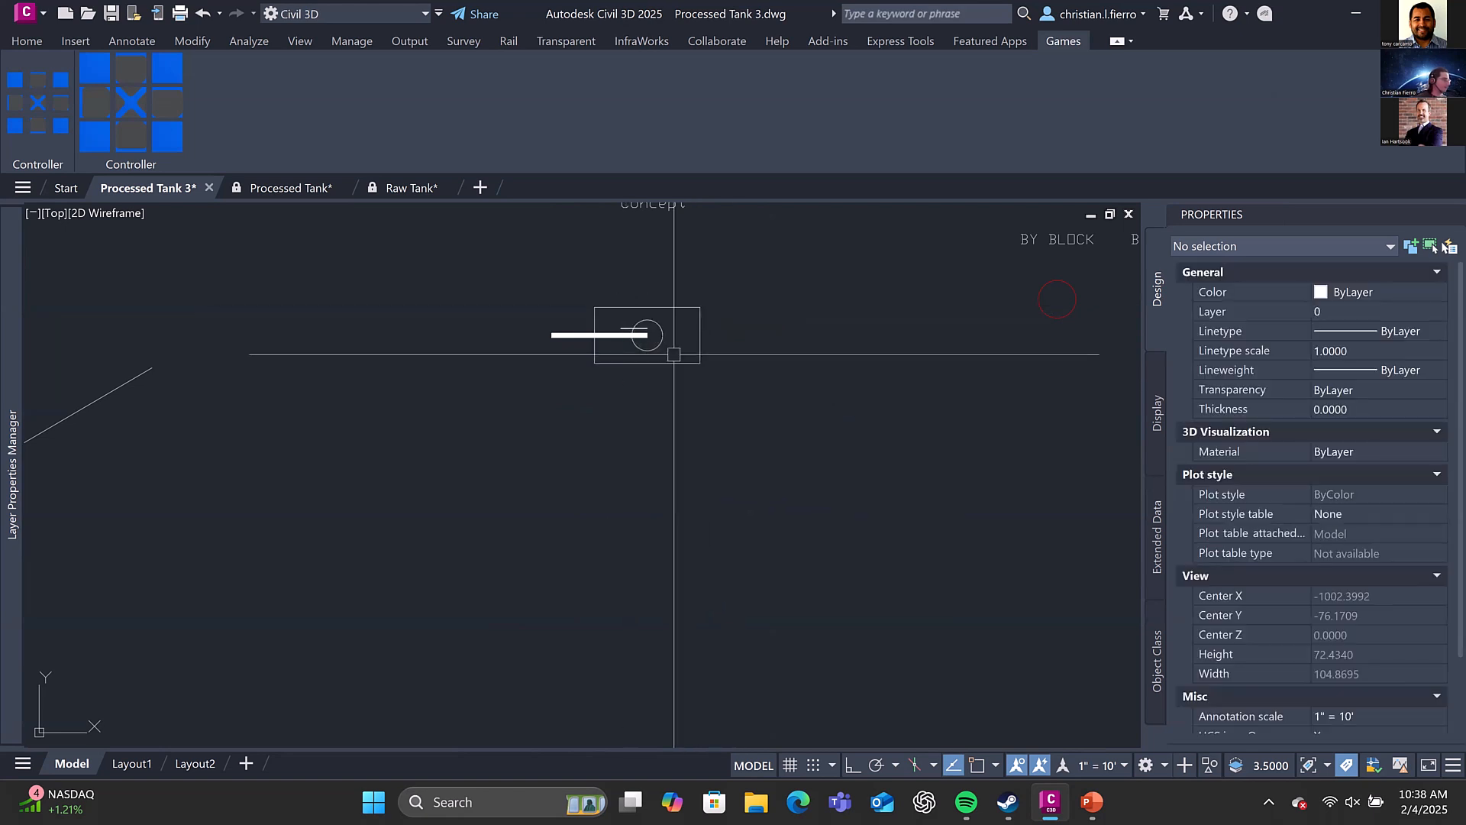
Copy the hull and cannon blocks together, with Ortho on, to about 49 ft straight below the original tank
{"action": "left_click", "coordinate": [704, 359]}
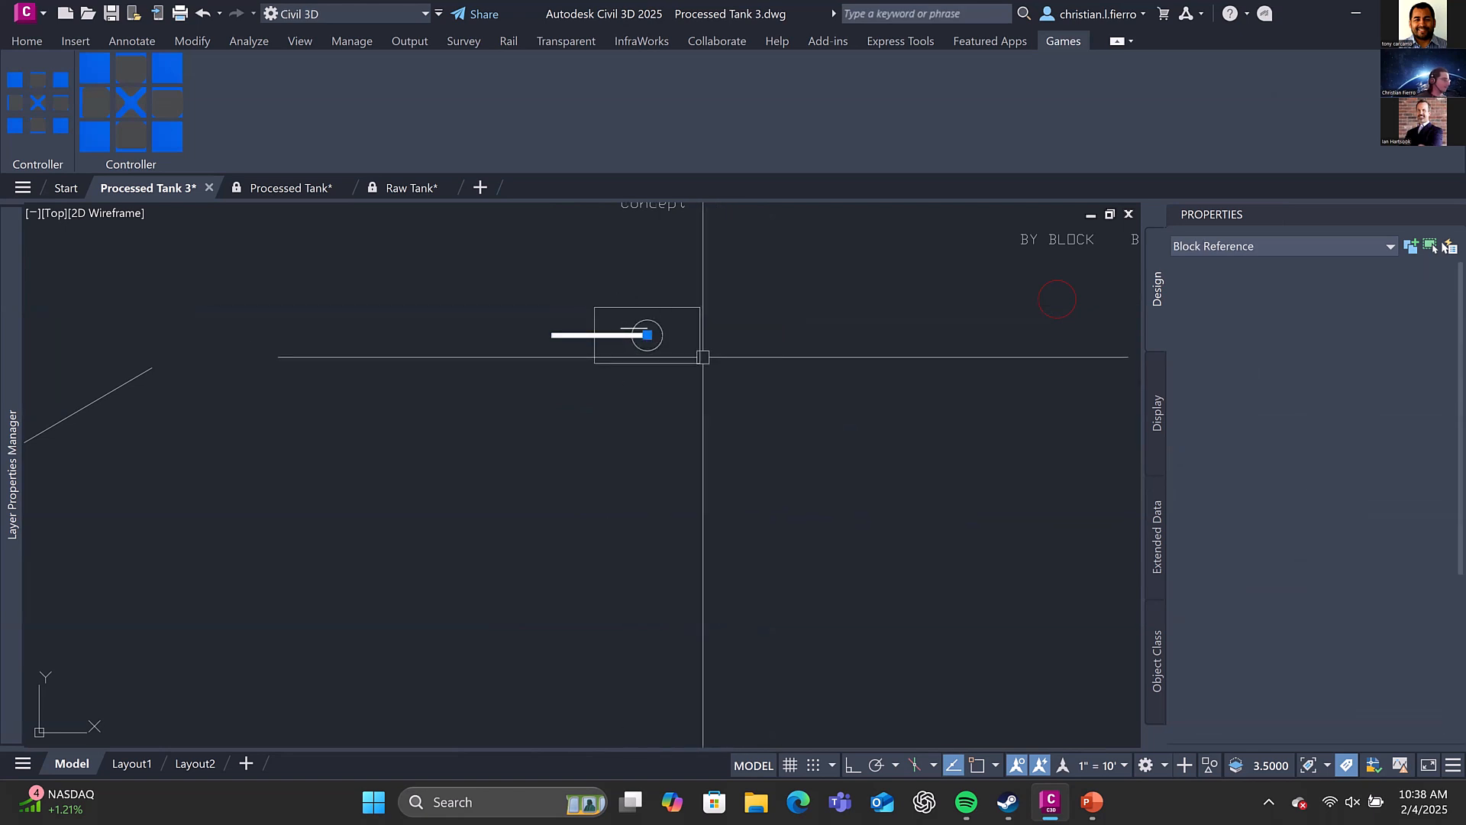
{"action": "left_click", "coordinate": [671, 328]}
{"action": "type", "text": "co"}
{"action": "key", "text": "space"}
{"action": "left_click", "coordinate": [663, 335]}
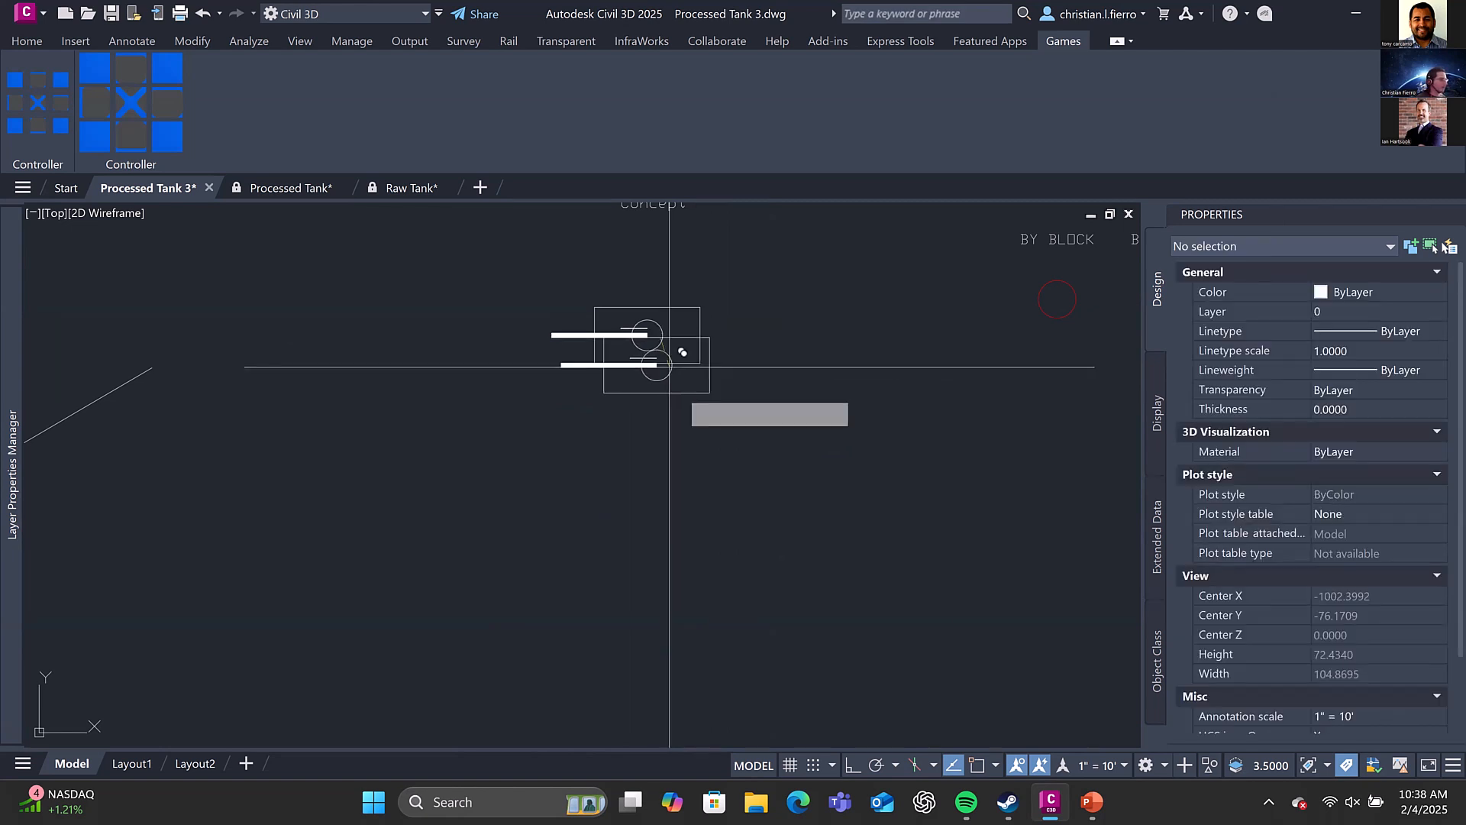
{"action": "key", "text": "F8"}
{"action": "middle_click_drag", "start_coordinate": [688, 566], "coordinate": [671, 489]}
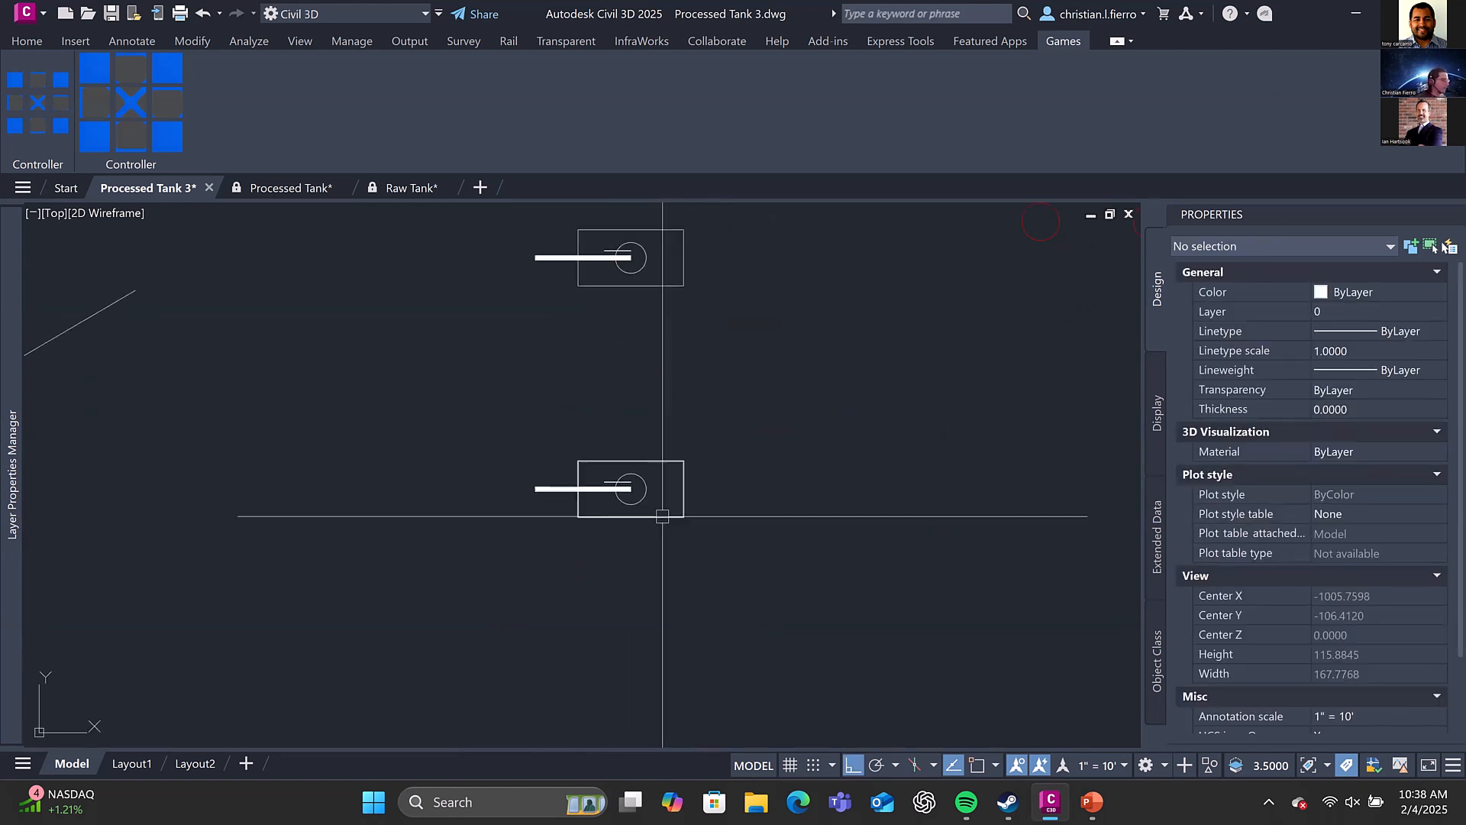
{"action": "left_click", "coordinate": [647, 481]}
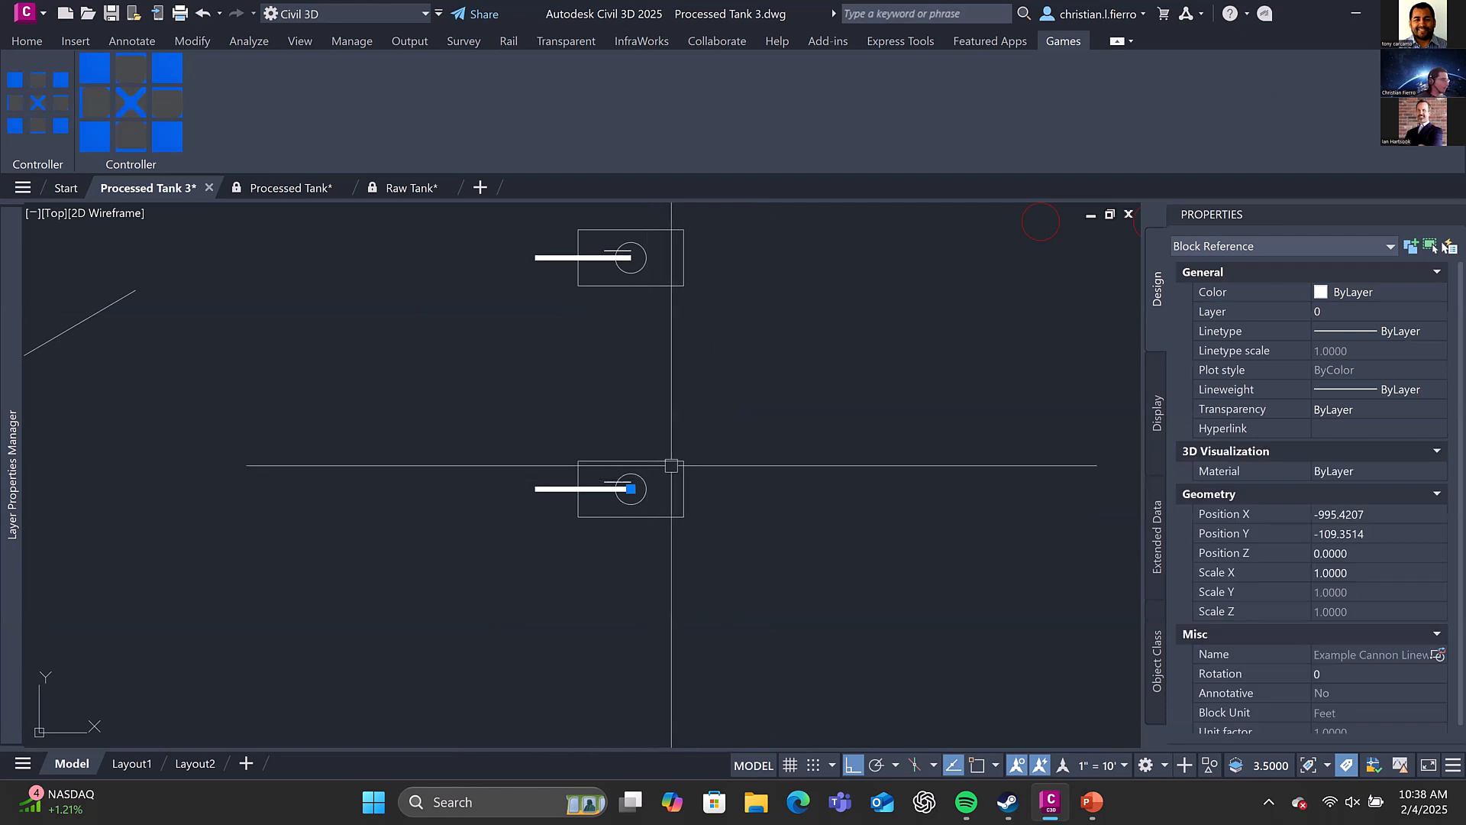
{"action": "left_click", "coordinate": [672, 464]}
{"action": "key", "text": "Escape"}
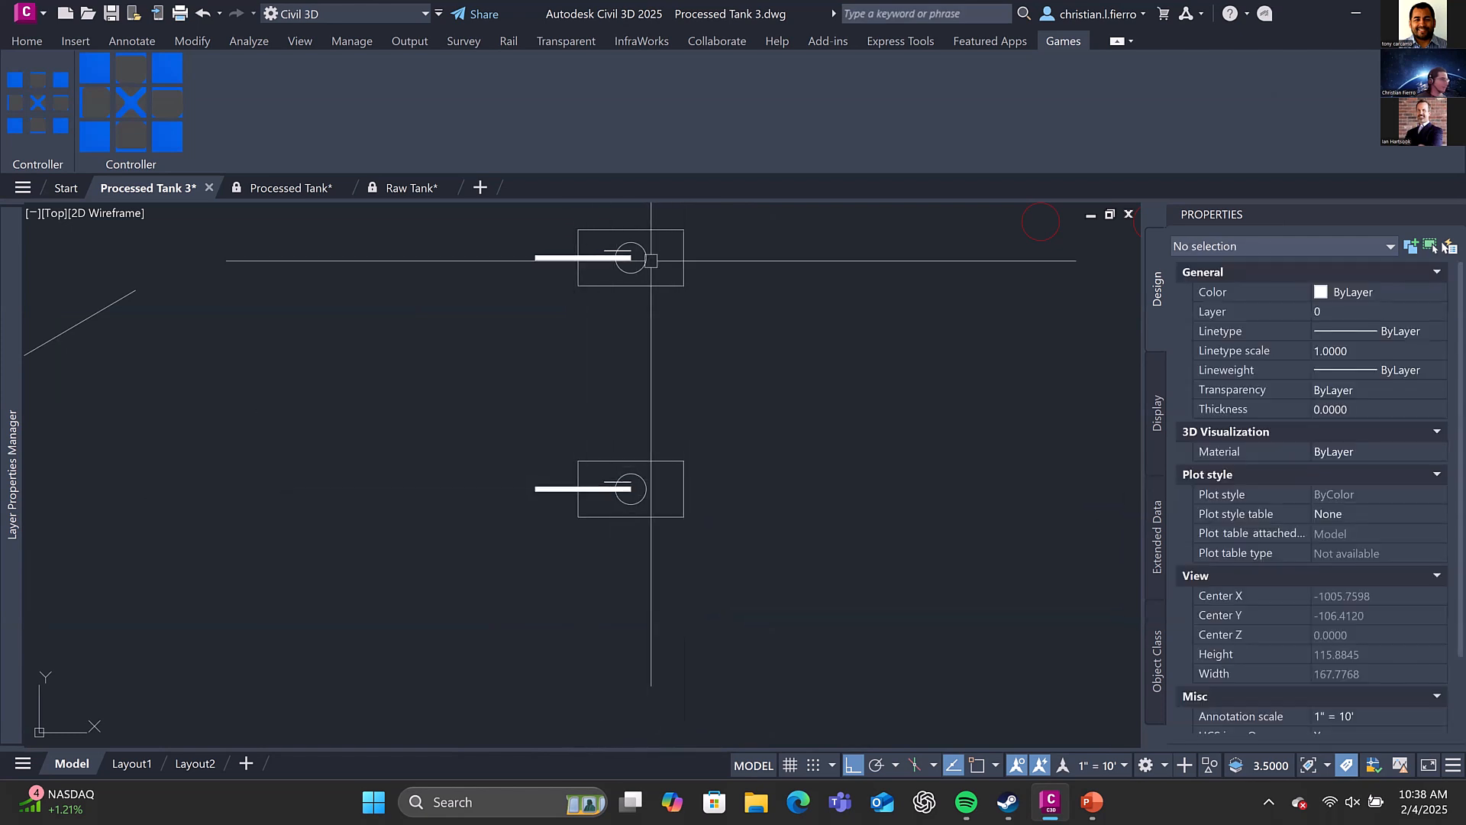
Move the original tank's cannon block horizontally away from its hull, to the side opposite the barrel
{"action": "left_click", "coordinate": [646, 256]}
{"action": "left_click", "coordinate": [631, 257]}
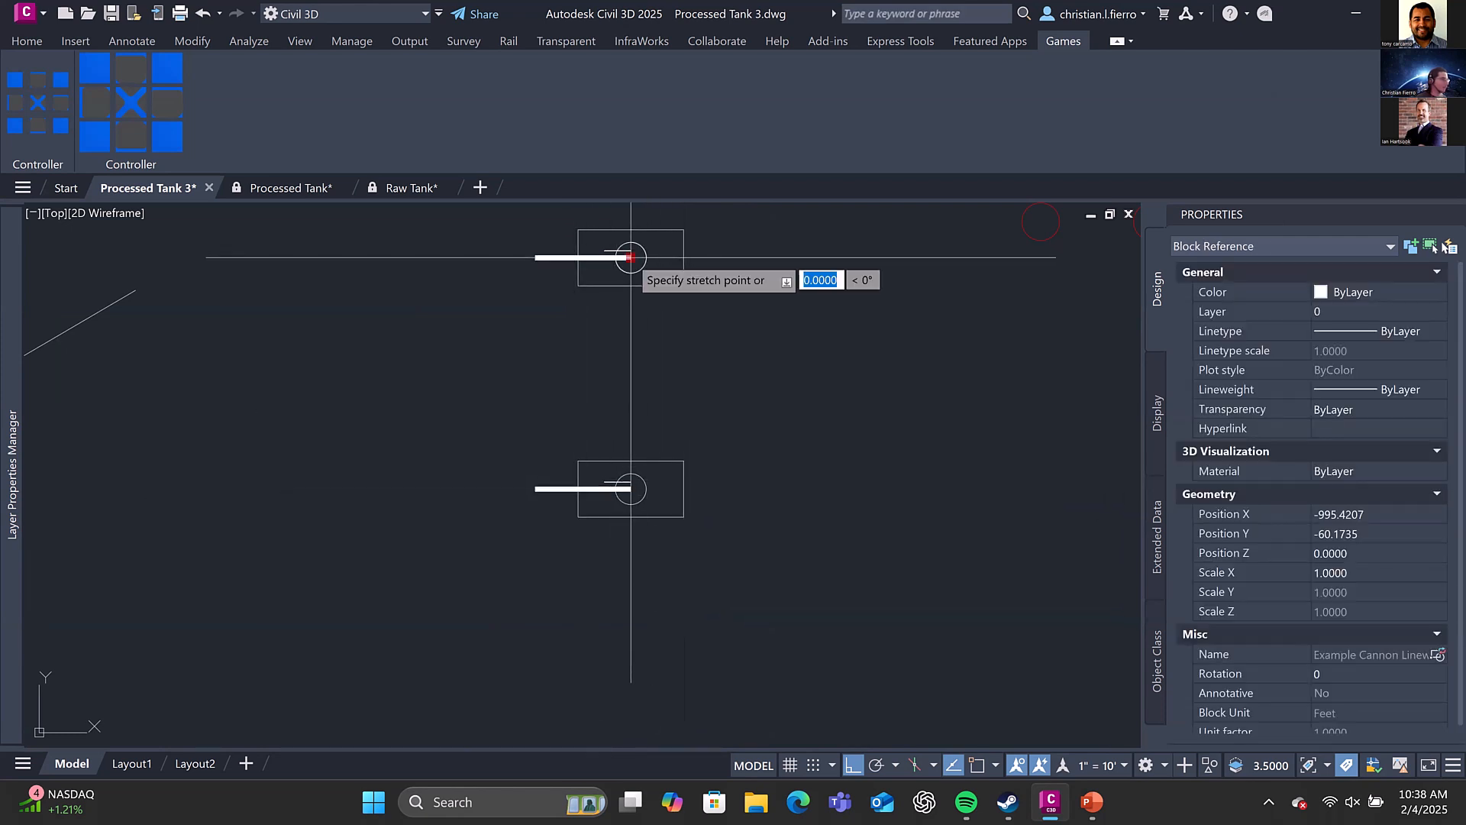
{"action": "left_click", "coordinate": [841, 257]}
Start a block definition named Example Tank for the copied hull and cannon blocks
{"action": "left_click", "coordinate": [589, 517]}
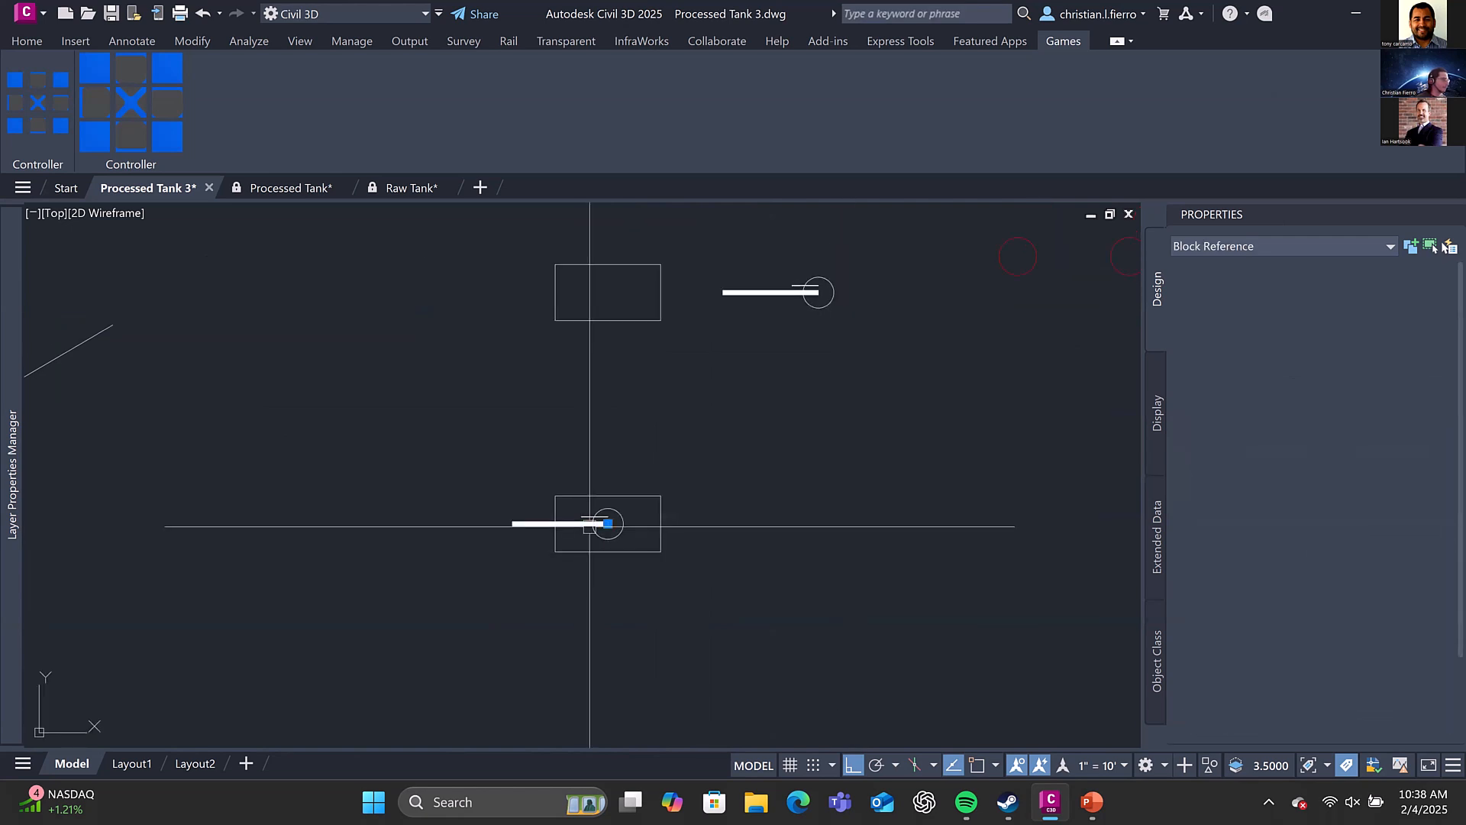
{"action": "left_click", "coordinate": [589, 495]}
{"action": "mouse_move", "coordinate": [601, 517]}
{"action": "middle_mouse_down"}
{"action": "mouse_move", "coordinate": [536, 484]}
{"action": "mouse_move", "coordinate": [559, 480]}
{"action": "middle_mouse_up"}
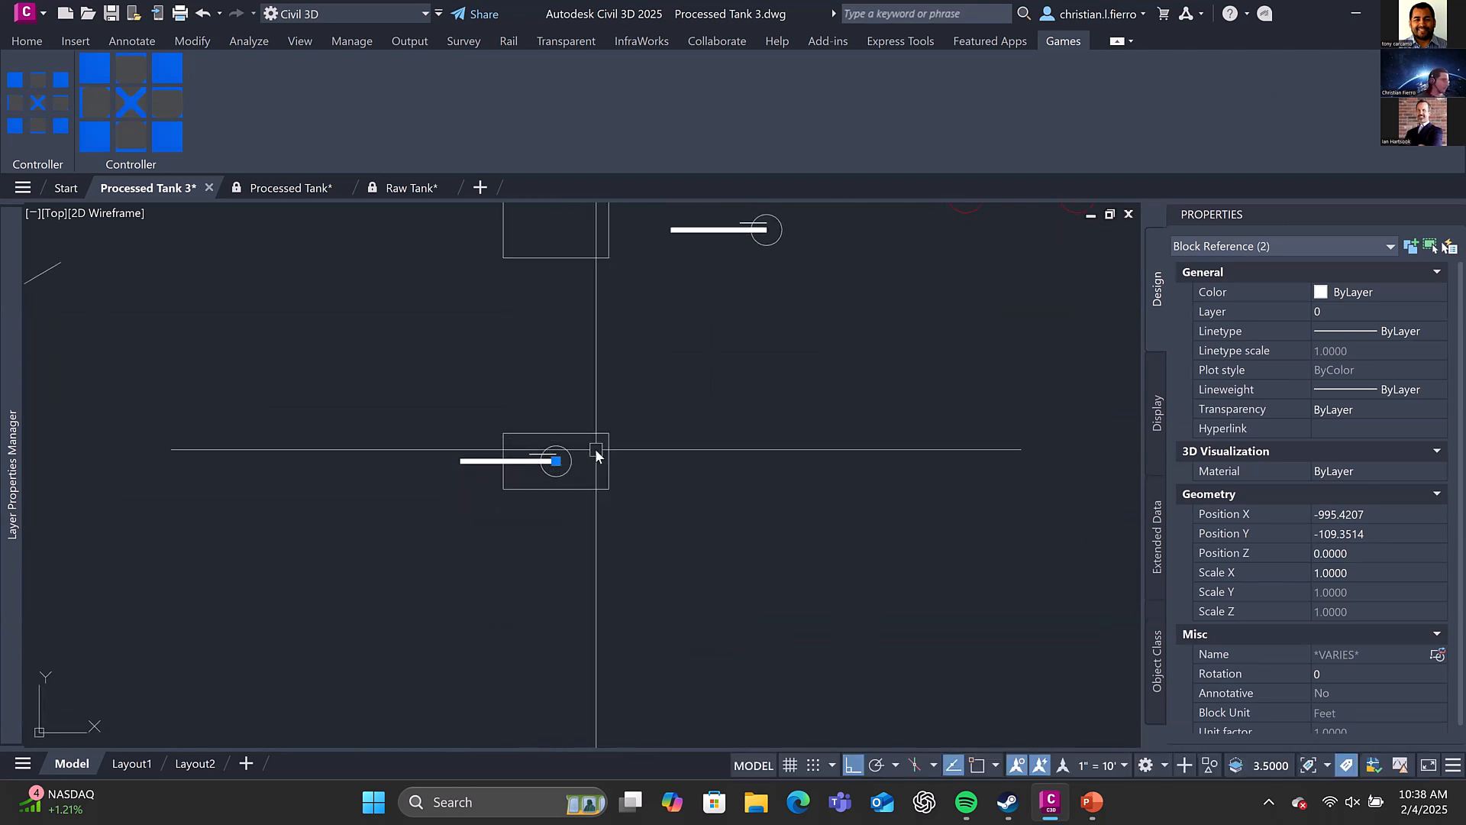
{"action": "key", "text": "Escape"}
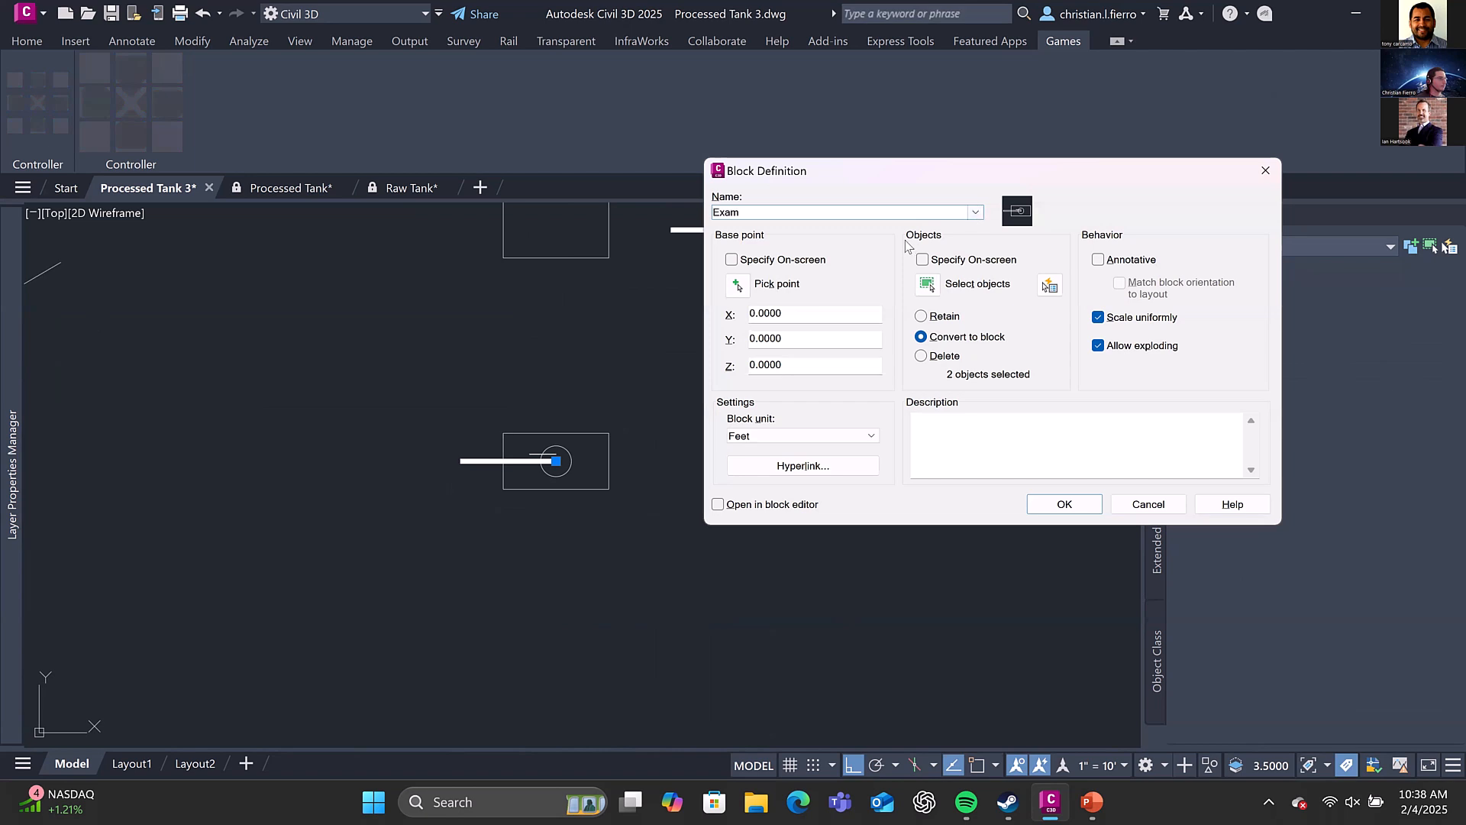
{"action": "key", "text": "Down"}
{"action": "left_click", "coordinate": [834, 210]}
{"action": "left_click", "coordinate": [841, 210]}
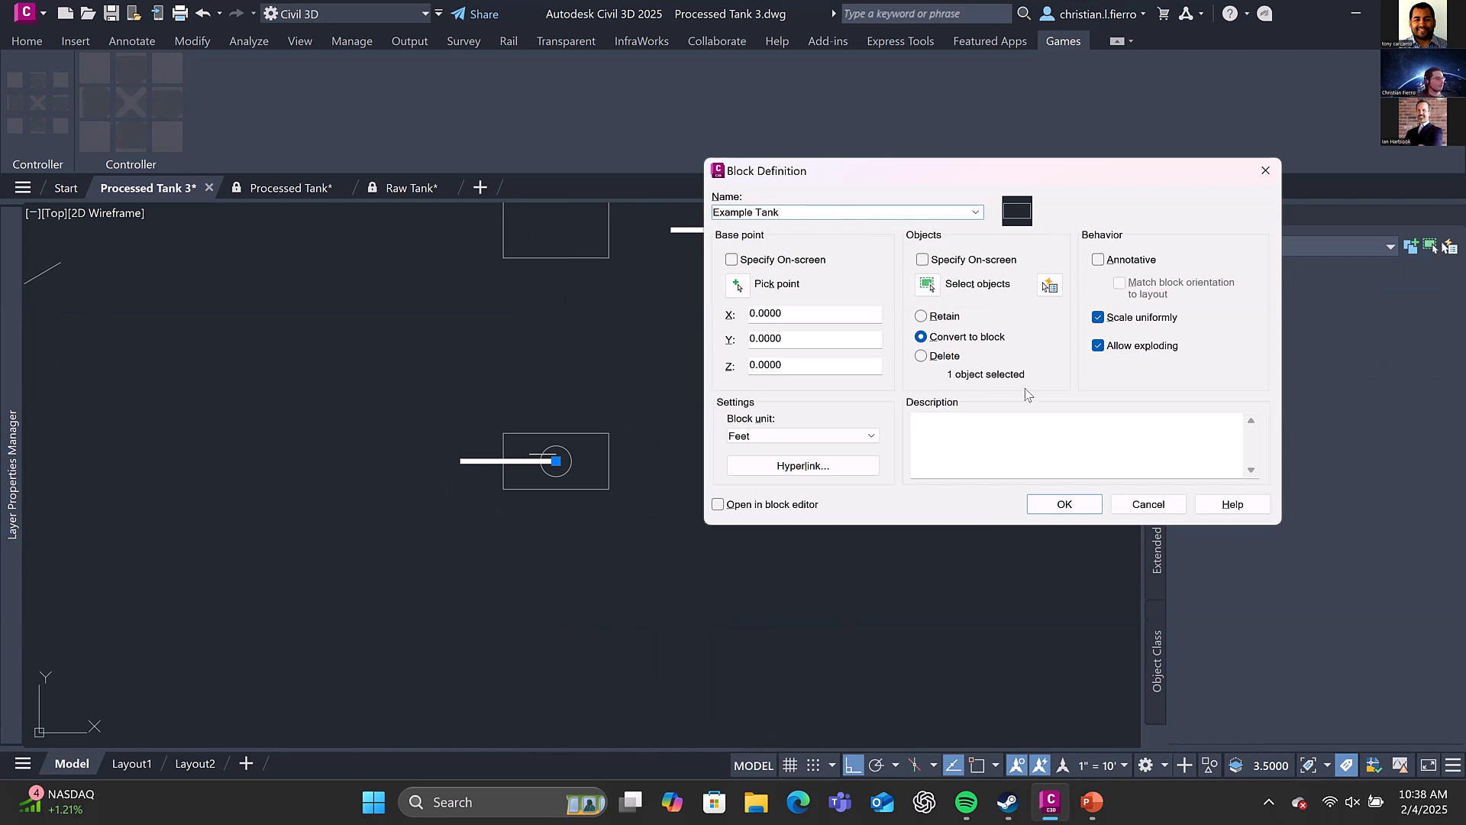
Set the Example Tank base point at the turret circle's centre and create the block from the copied hull and cannon
{"action": "left_click", "coordinate": [738, 285]}
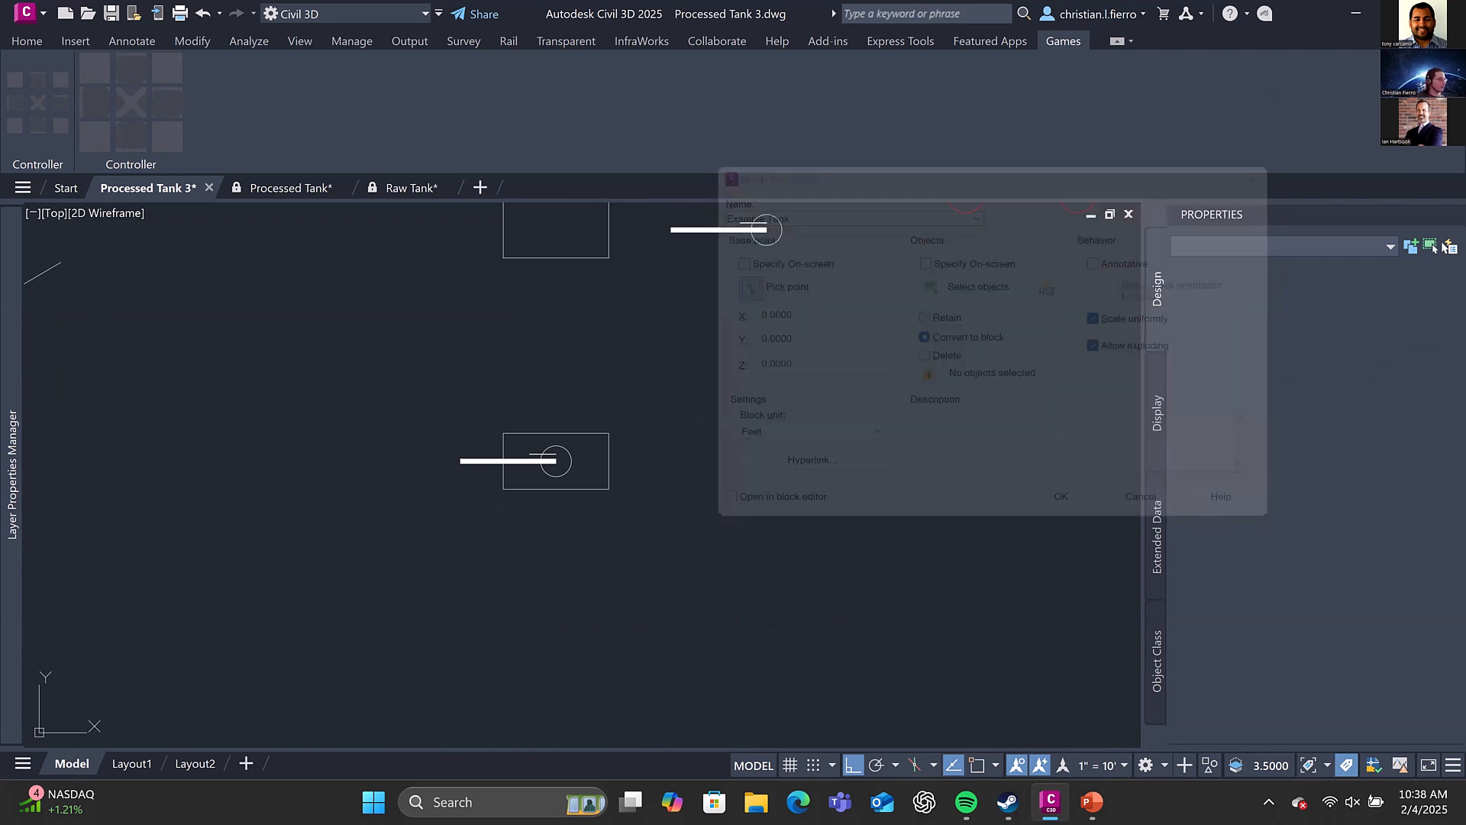
{"action": "left_click", "coordinate": [566, 472]}
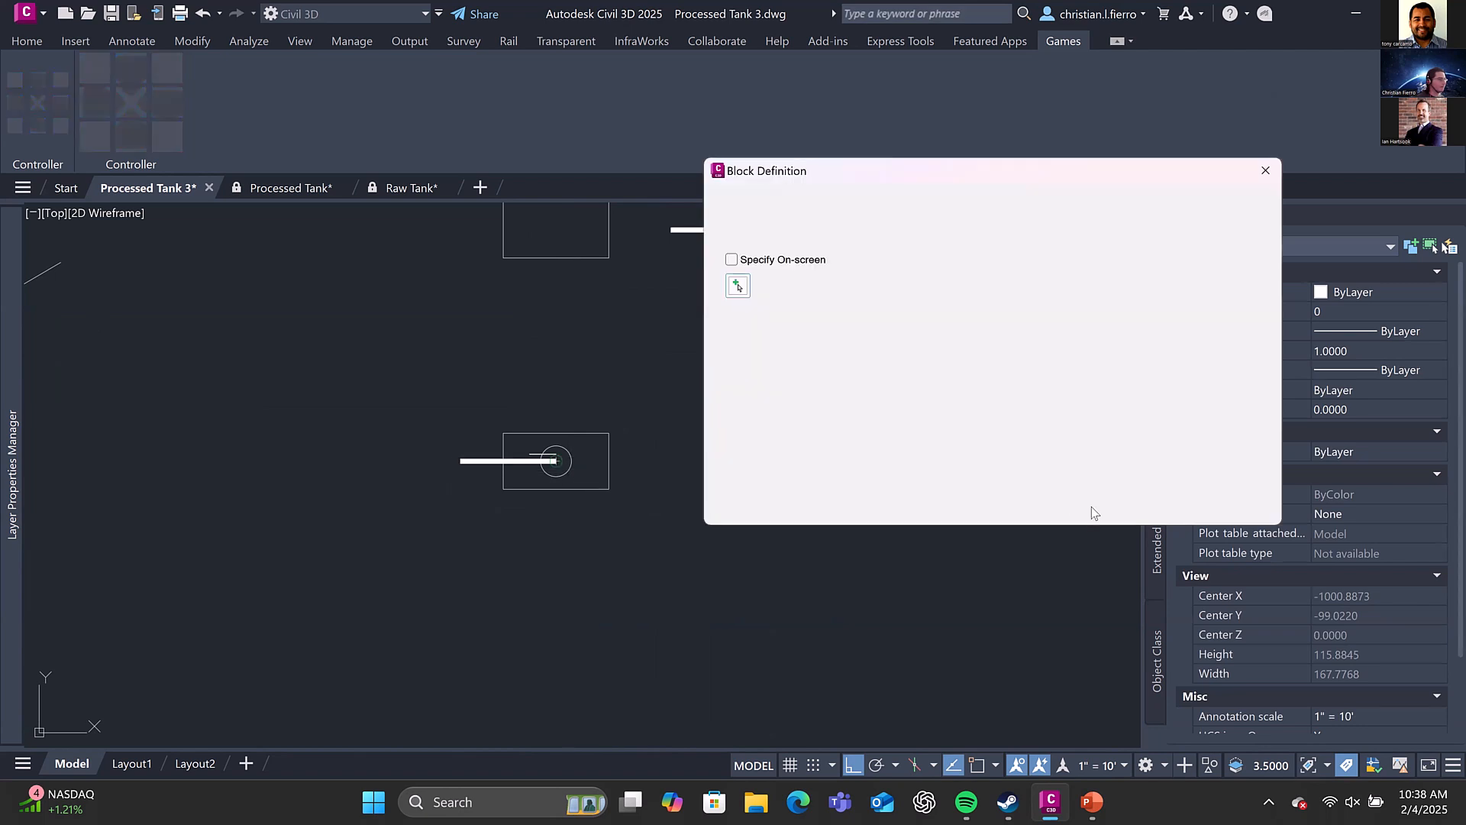
{"action": "left_click", "coordinate": [930, 287]}
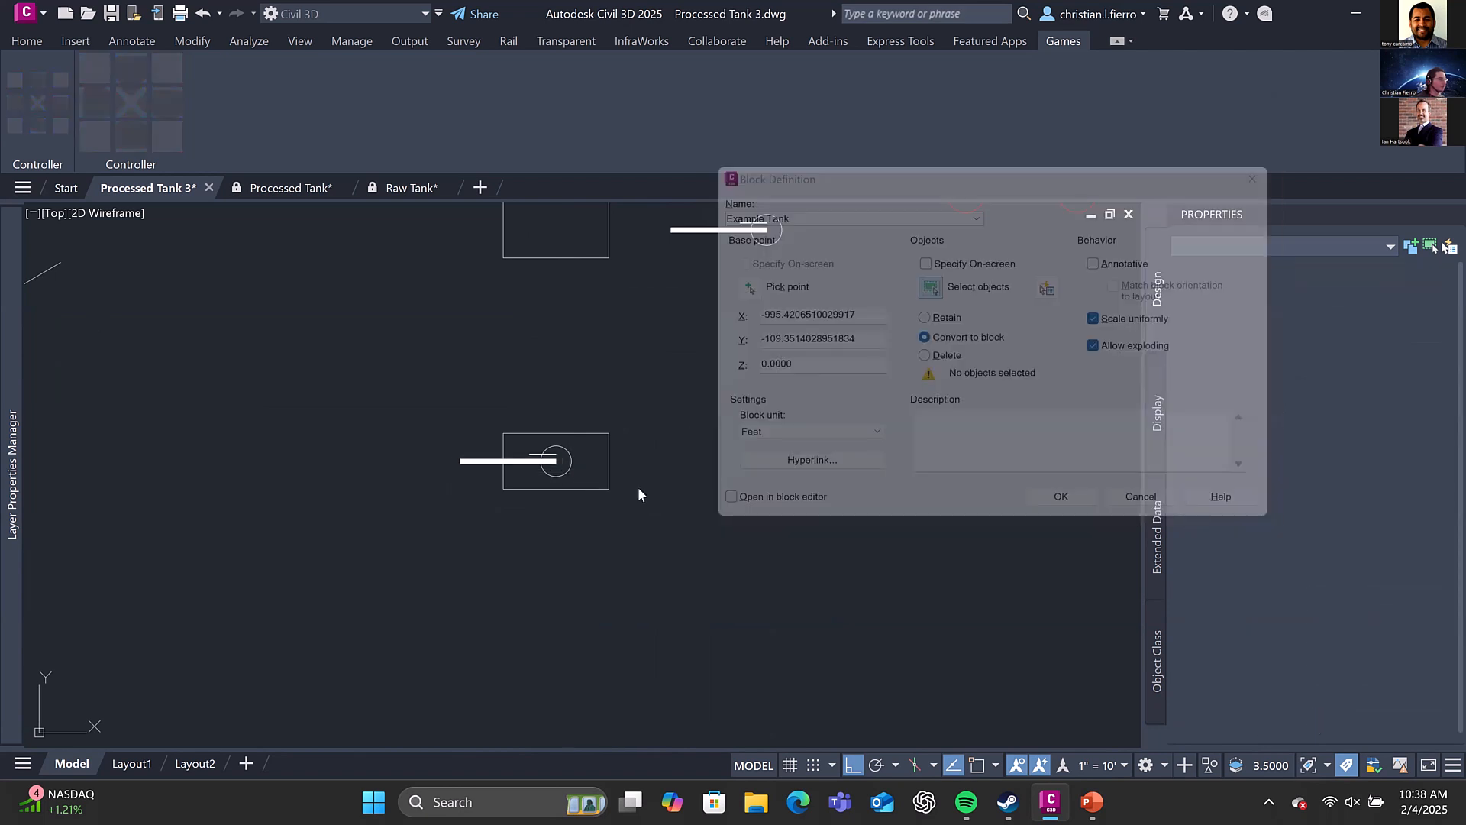
{"action": "left_click", "coordinate": [661, 511]}
{"action": "left_click", "coordinate": [447, 396]}
{"action": "key", "text": "Return"}
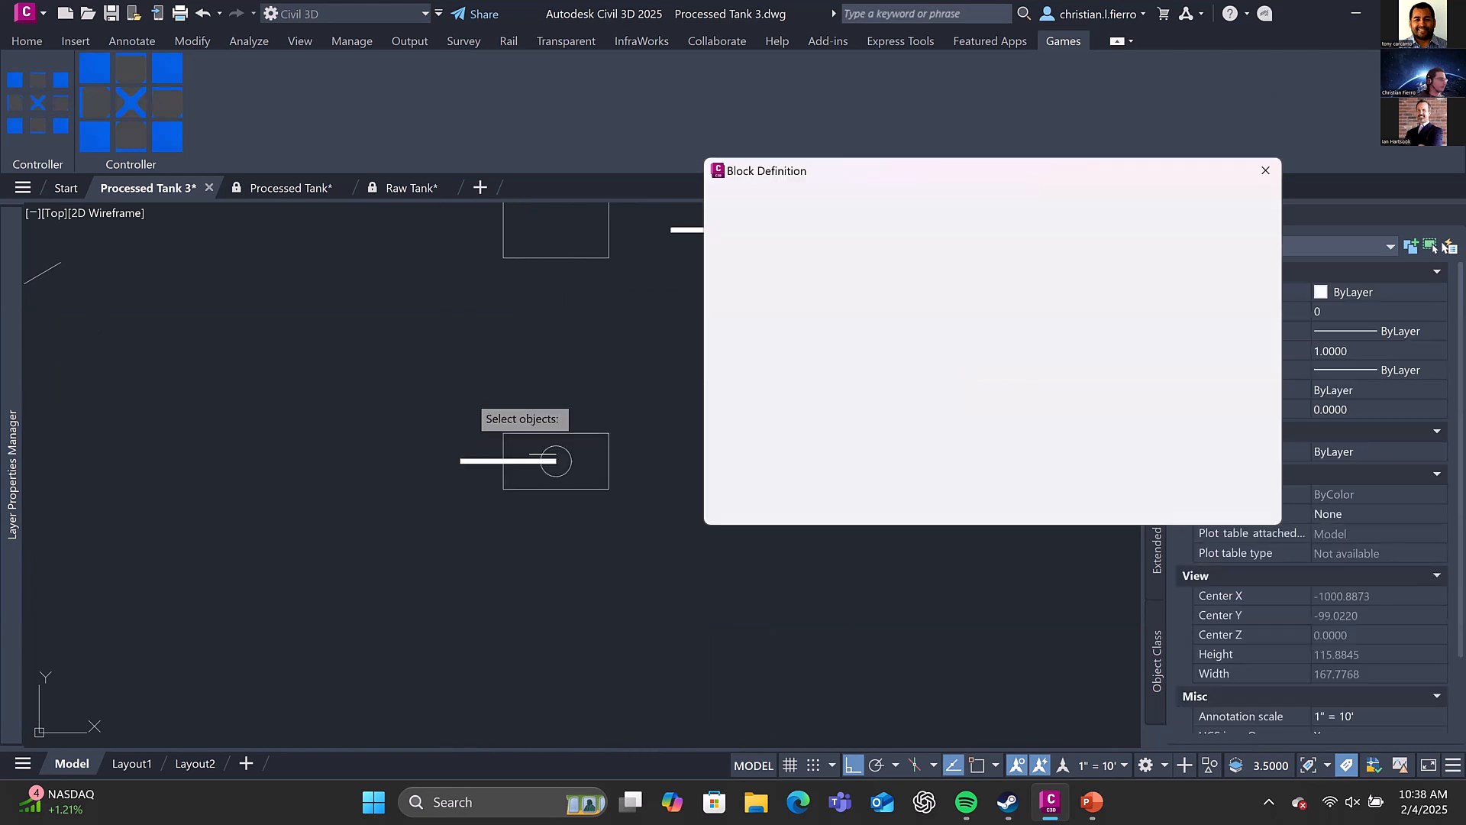
{"action": "left_click", "coordinate": [1063, 504]}
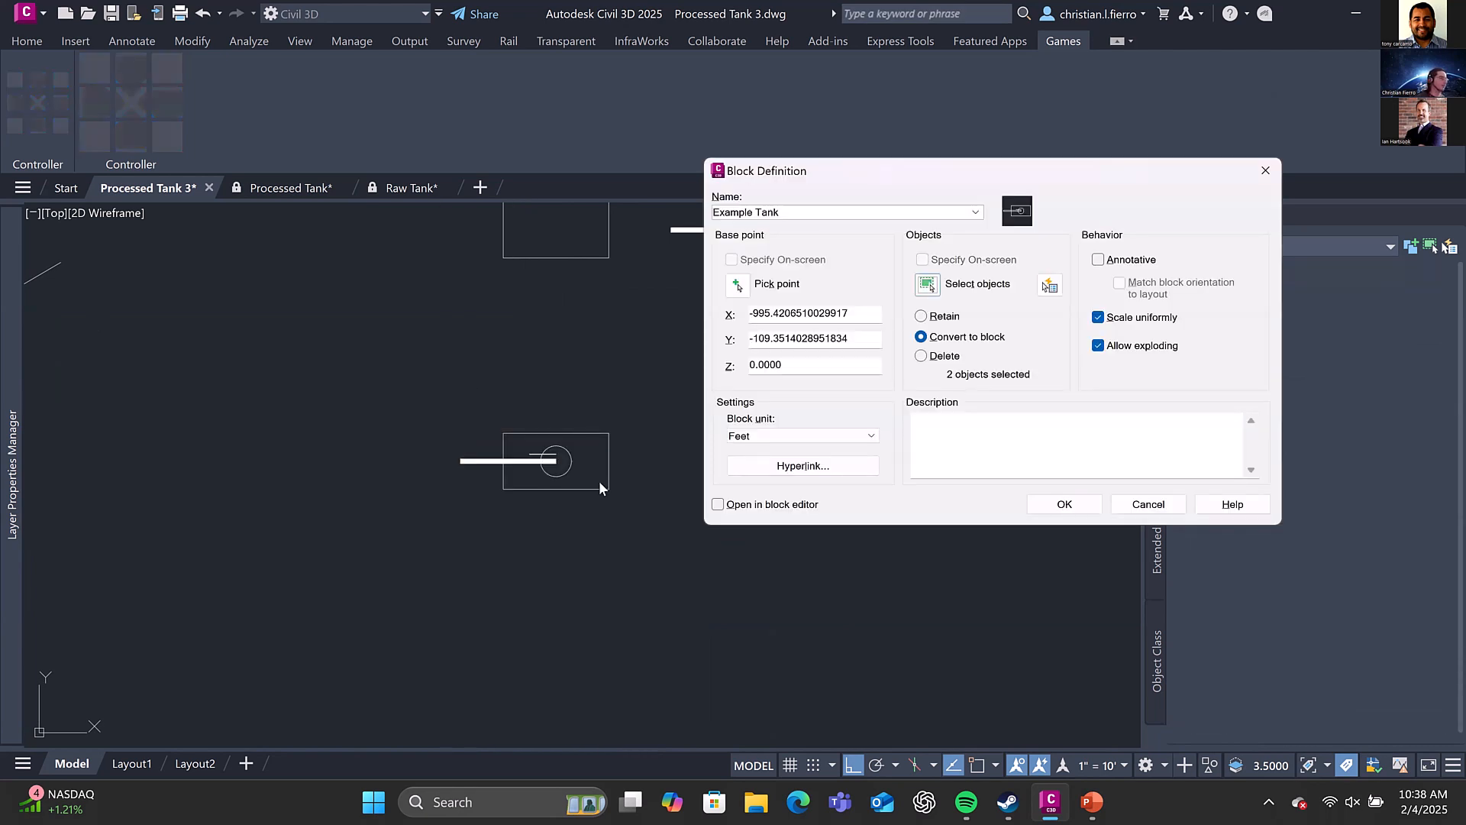
Open the Example Tank block in the Block Editor
{"action": "middle_click_drag", "start_coordinate": [567, 457], "coordinate": [589, 436]}
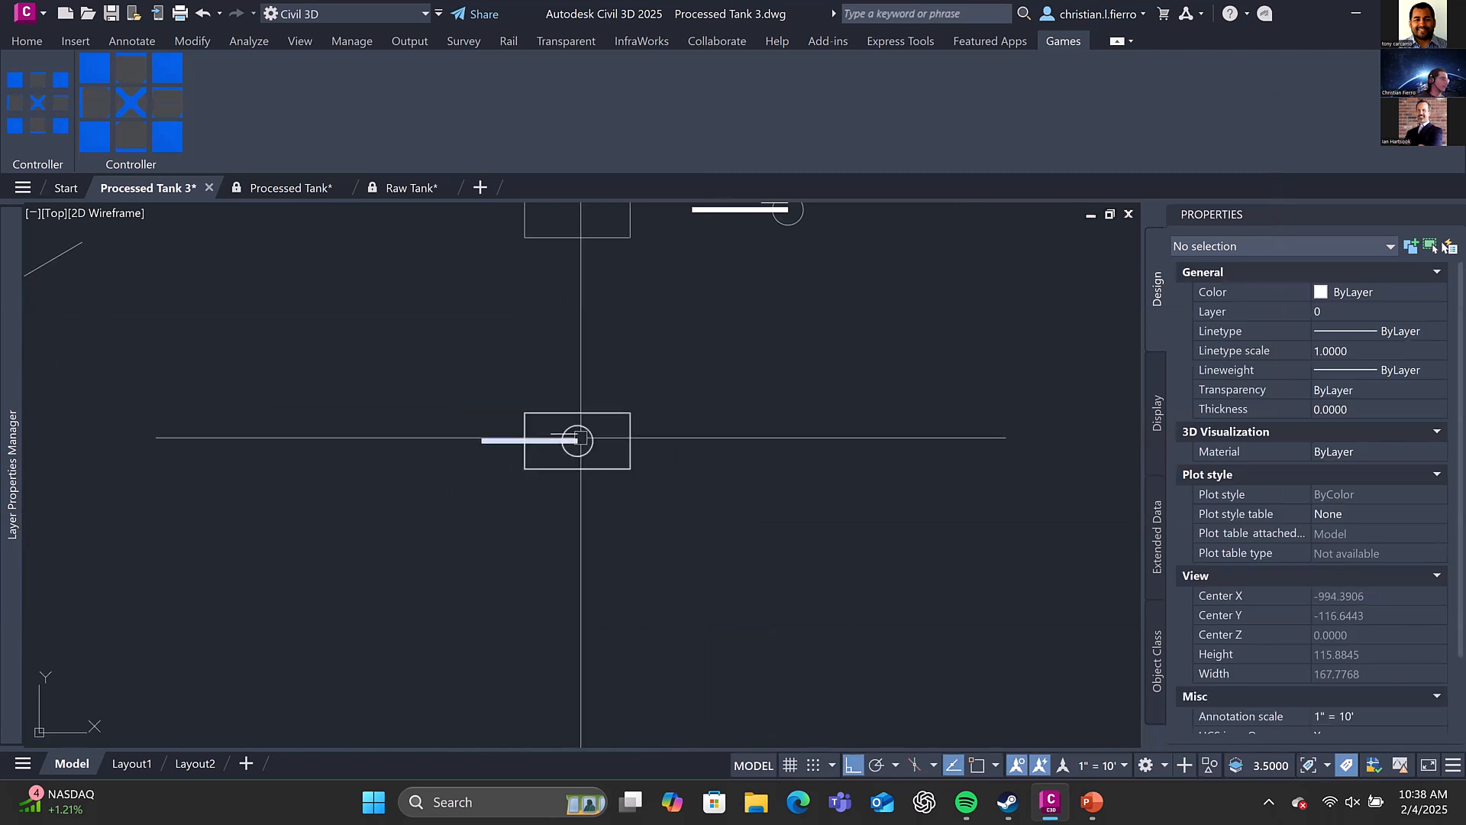
{"action": "left_click", "coordinate": [584, 429]}
{"action": "right_click", "coordinate": [626, 543]}
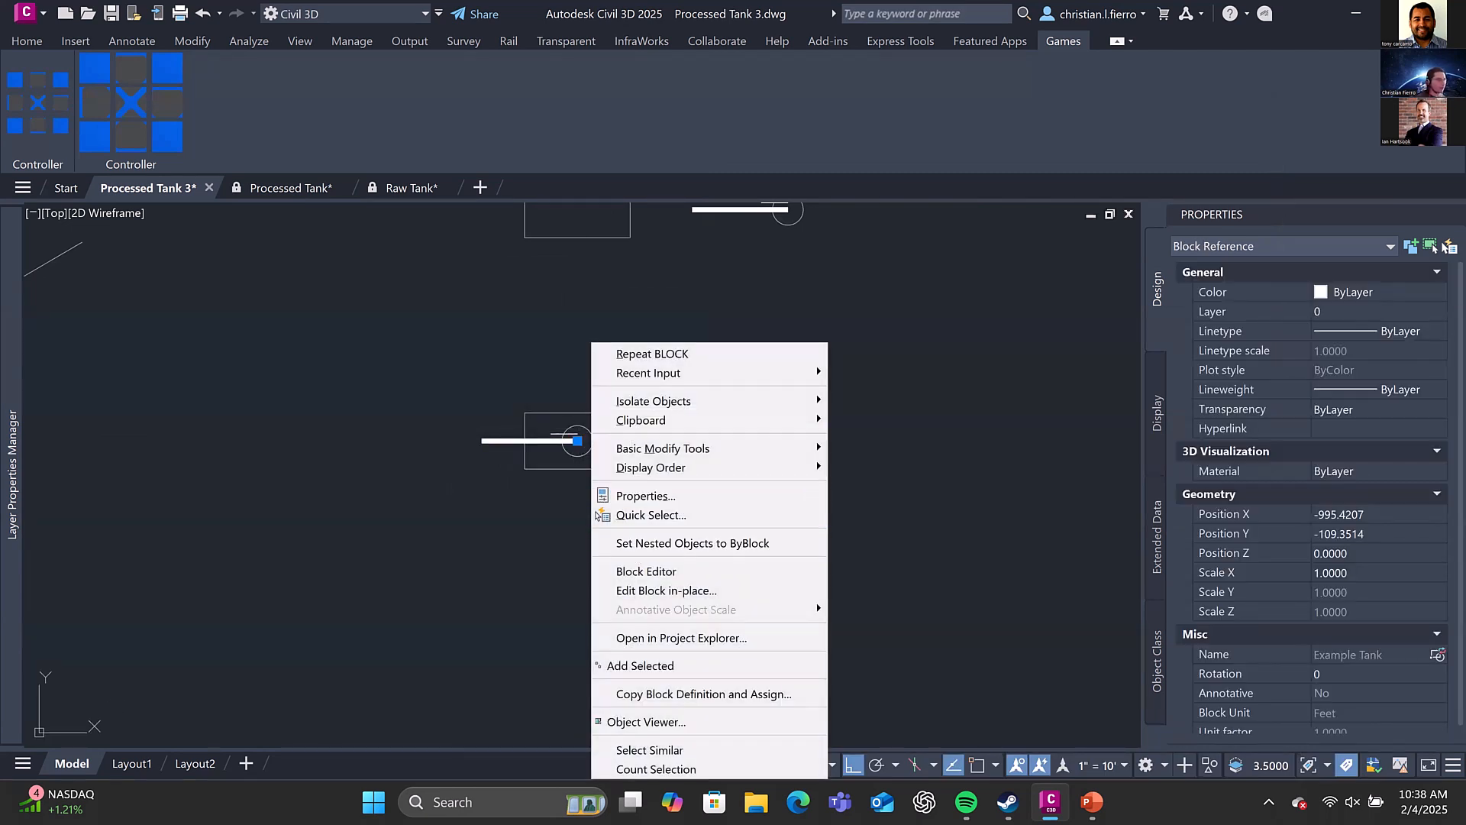
{"action": "left_click", "coordinate": [763, 571]}
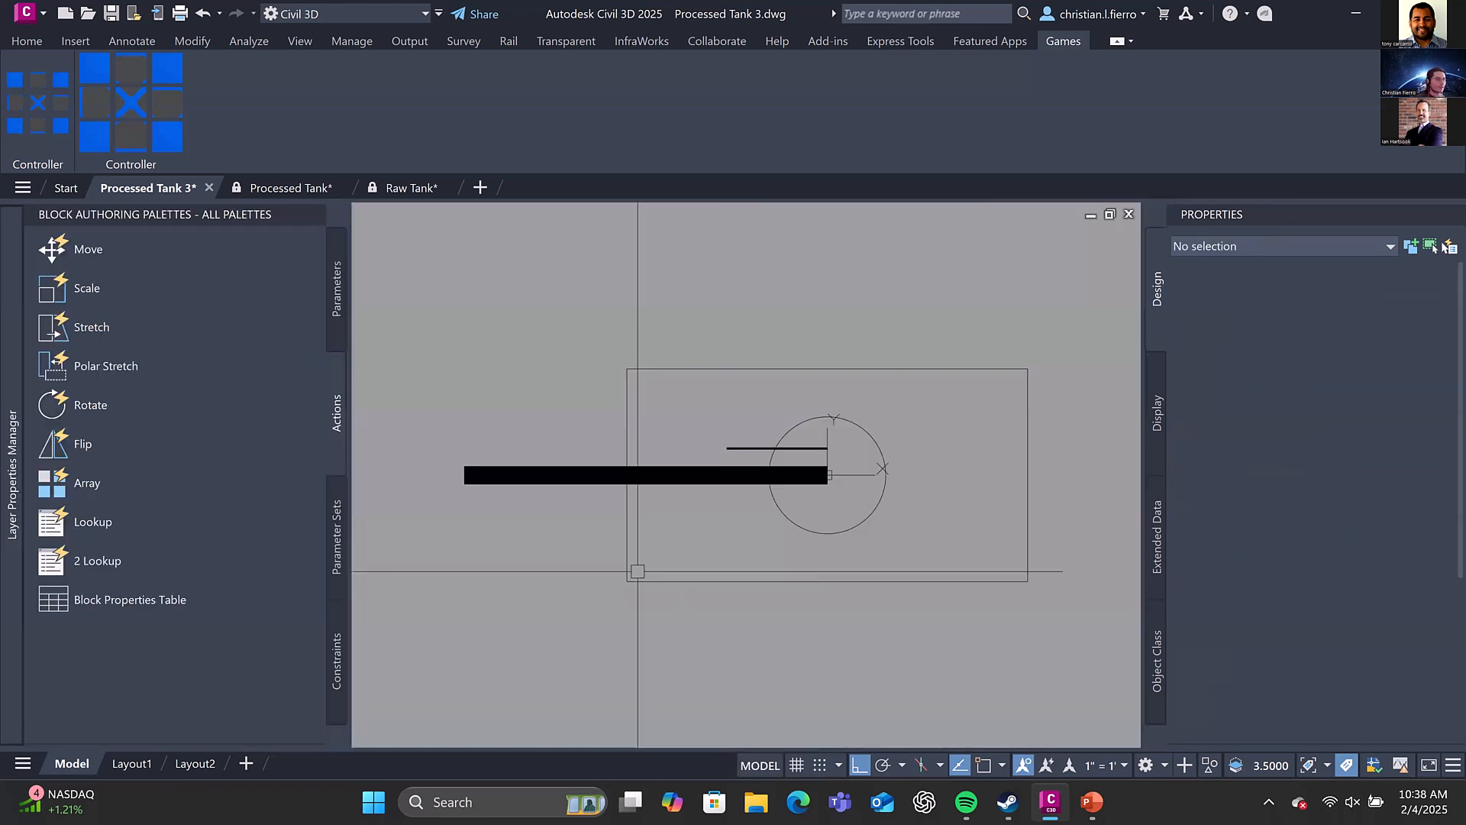
{"action": "scroll", "coordinate": [752, 499], "scroll_direction": "down", "scroll_amount": 2}
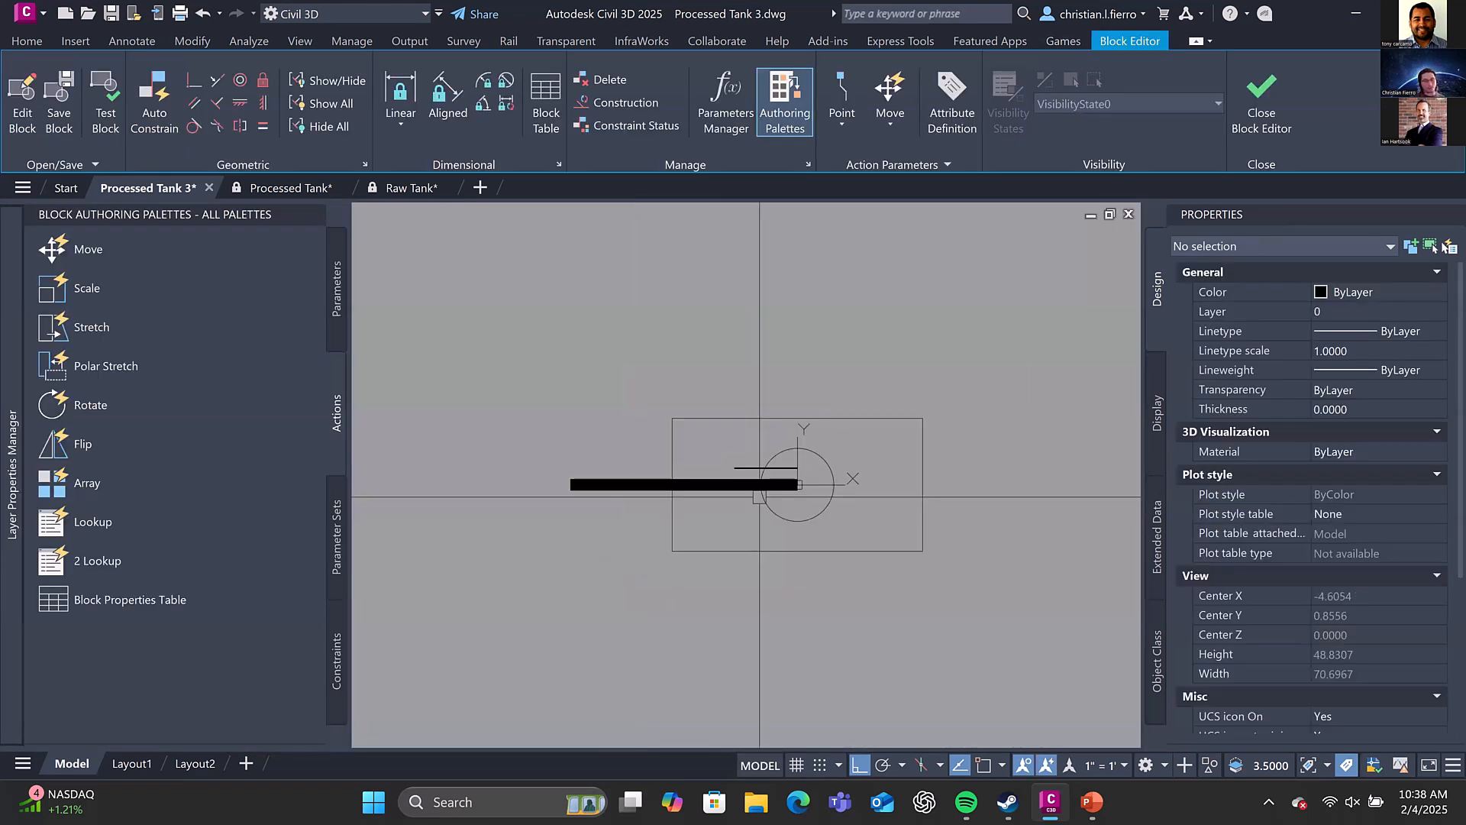
{"action": "middle_click_drag", "start_coordinate": [846, 427], "coordinate": [748, 454]}
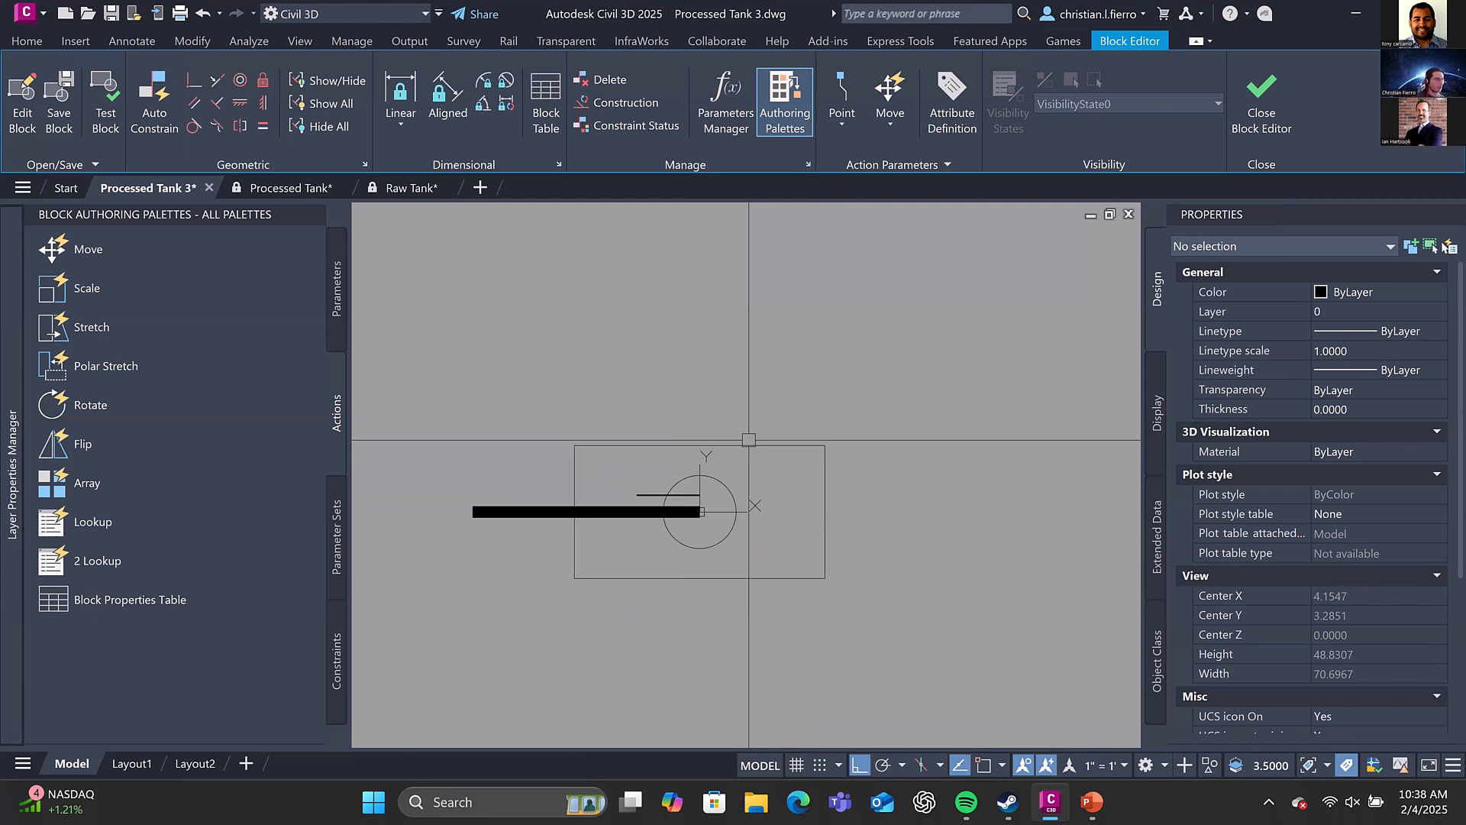
Add a rotation parameter based at 0,0 with a radius of about 11.23 to the hull's barrel-side edge and a 180° default angle
{"action": "left_click", "coordinate": [344, 283]}
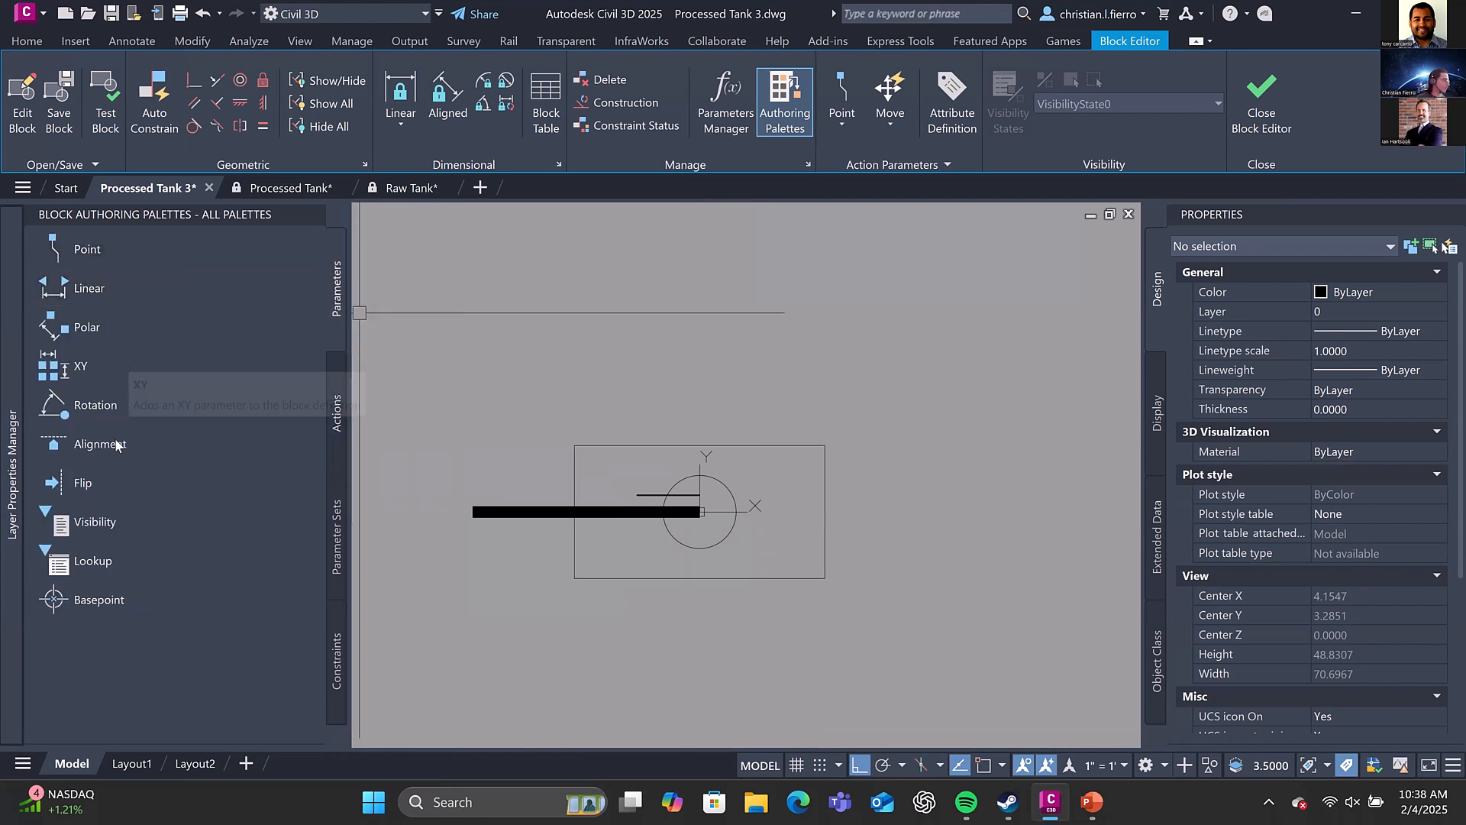
{"action": "left_click", "coordinate": [130, 407]}
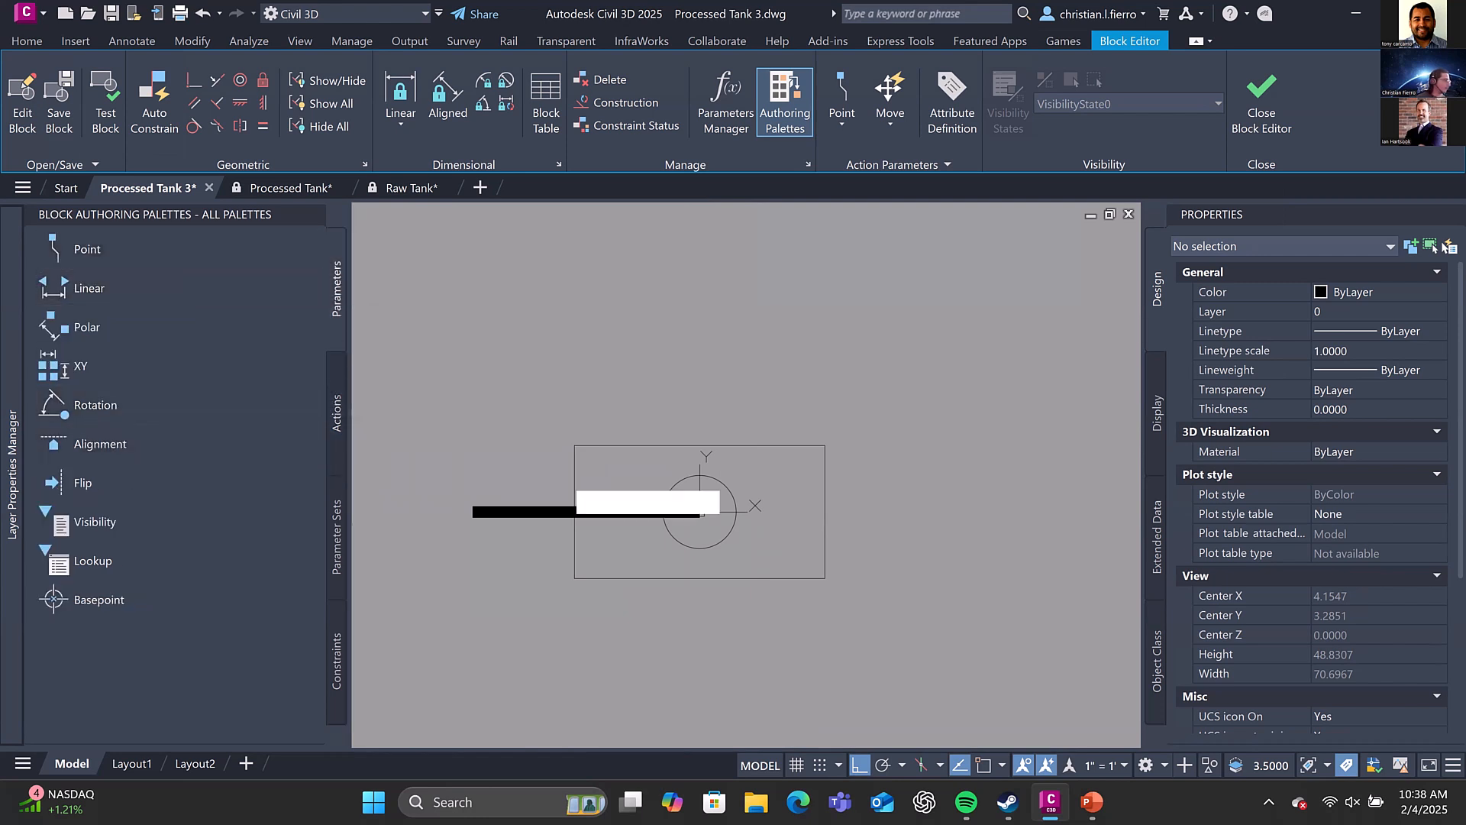
{"action": "left_click", "coordinate": [742, 503]}
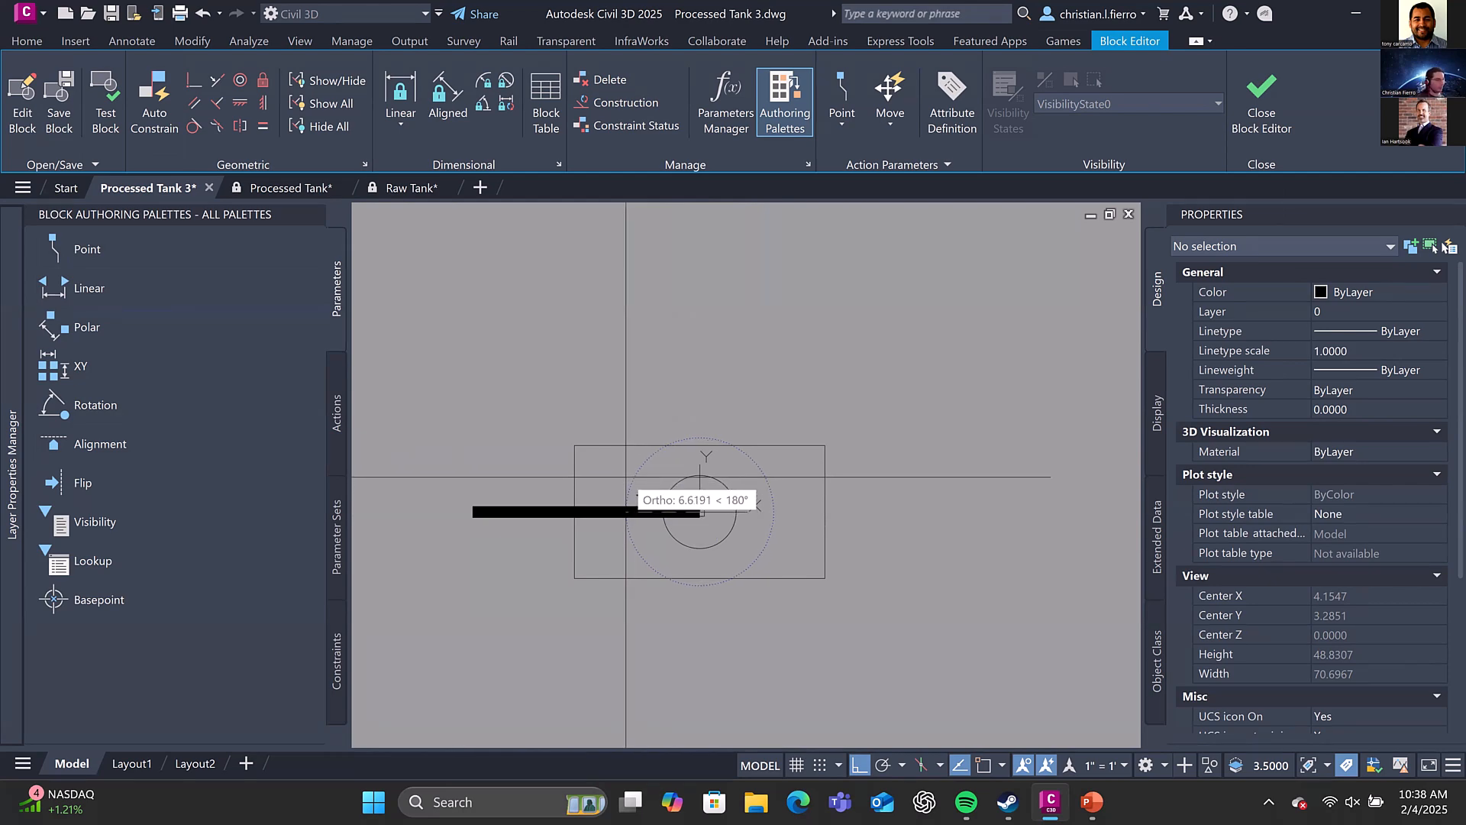
{"action": "right_click", "coordinate": [576, 479], "text": "shift"}
{"action": "left_click", "coordinate": [639, 343]}
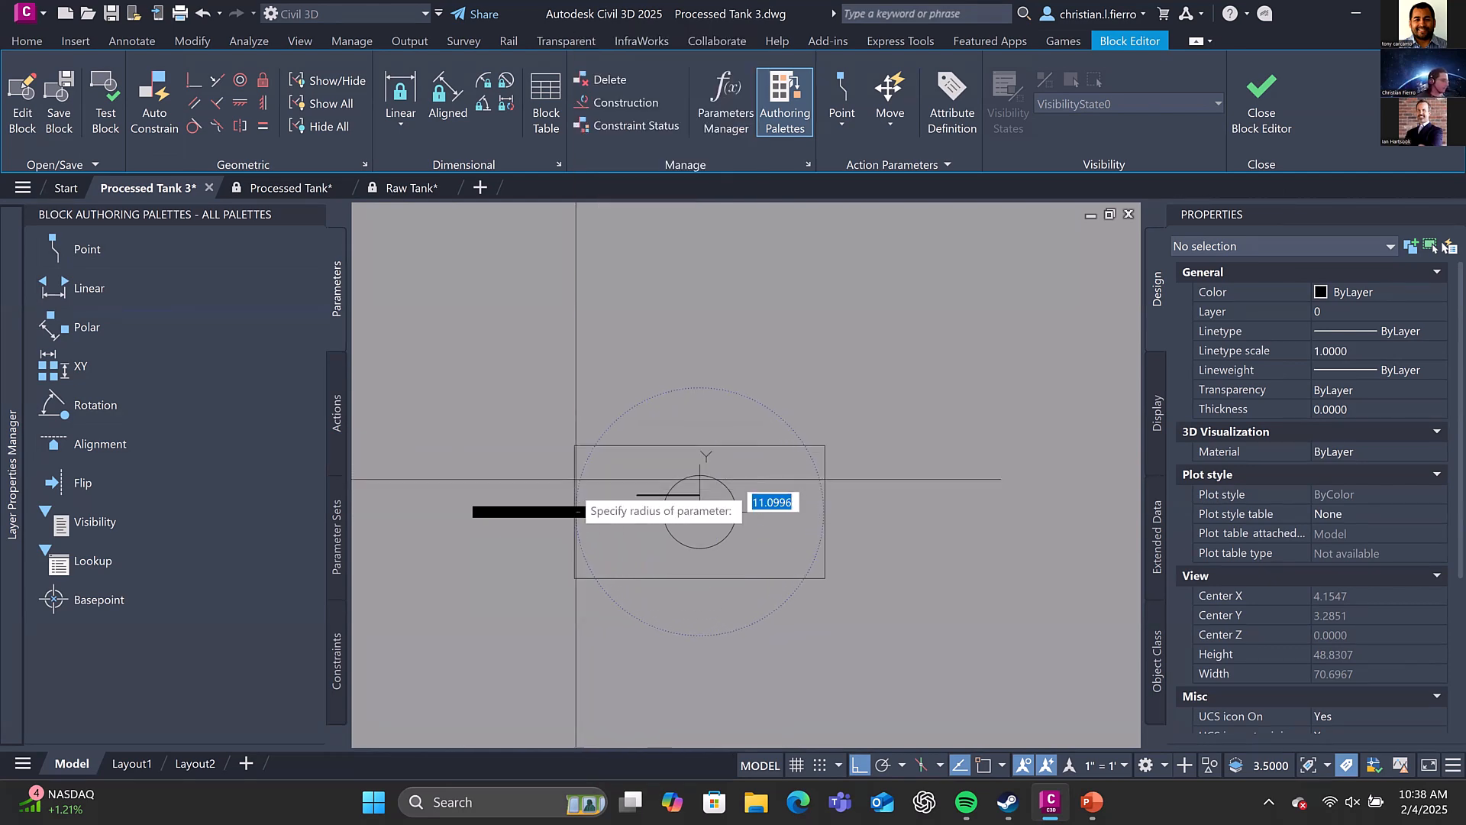
{"action": "left_click", "coordinate": [576, 479]}
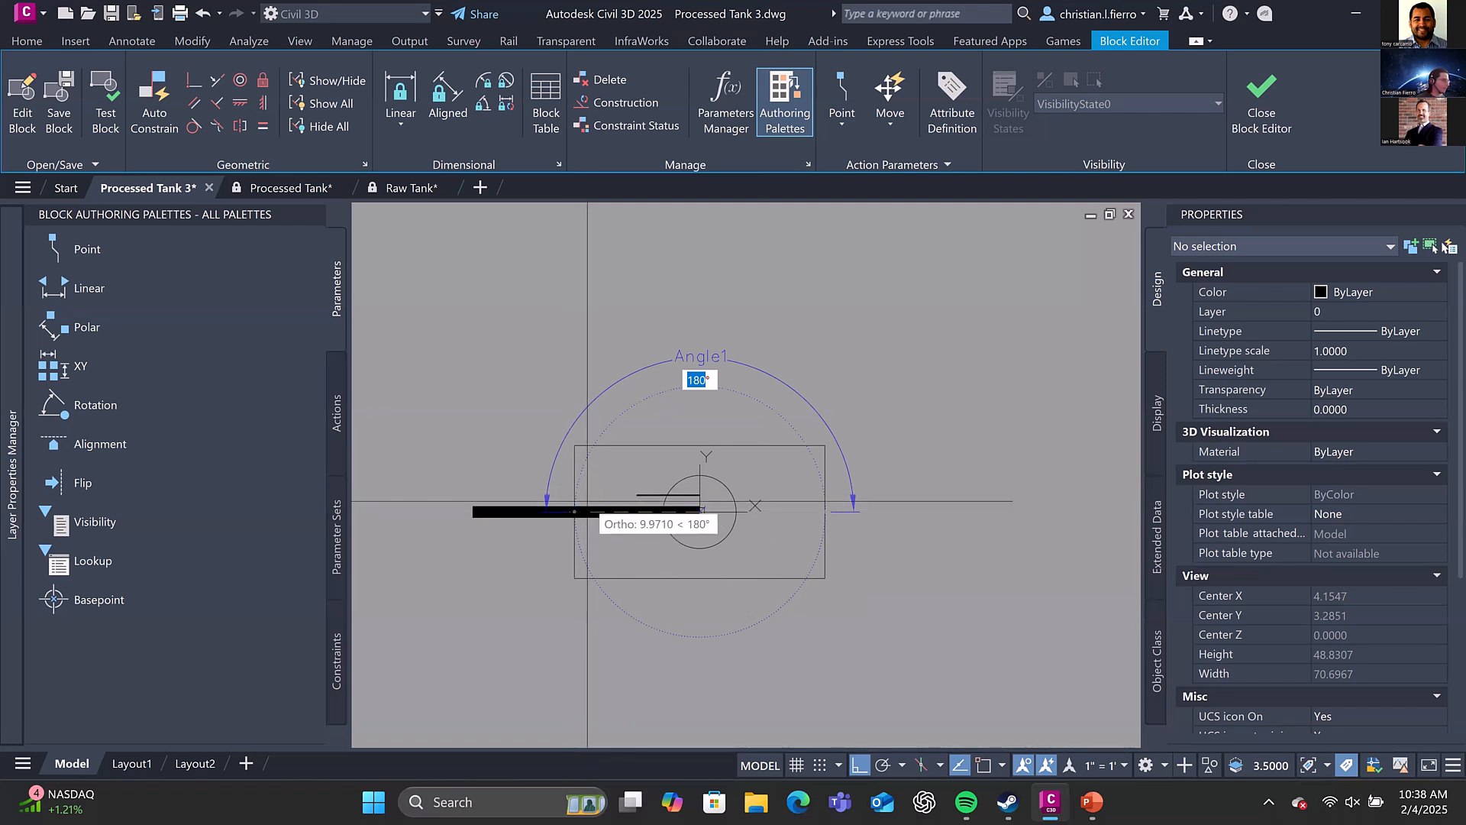
{"action": "right_click", "coordinate": [576, 484], "text": "shift"}
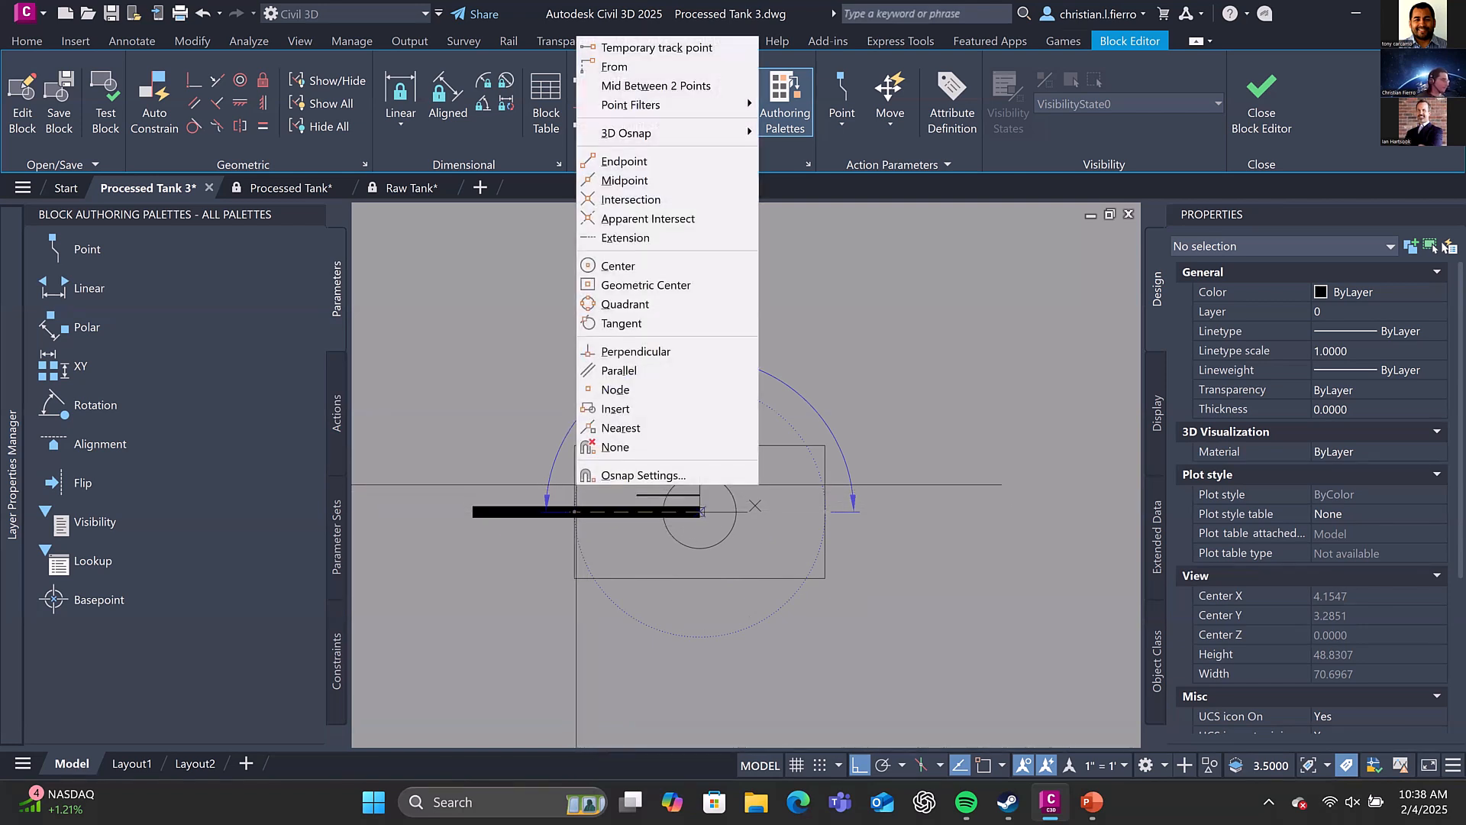
{"action": "left_click", "coordinate": [569, 484]}
{"action": "left_click", "coordinate": [569, 484]}
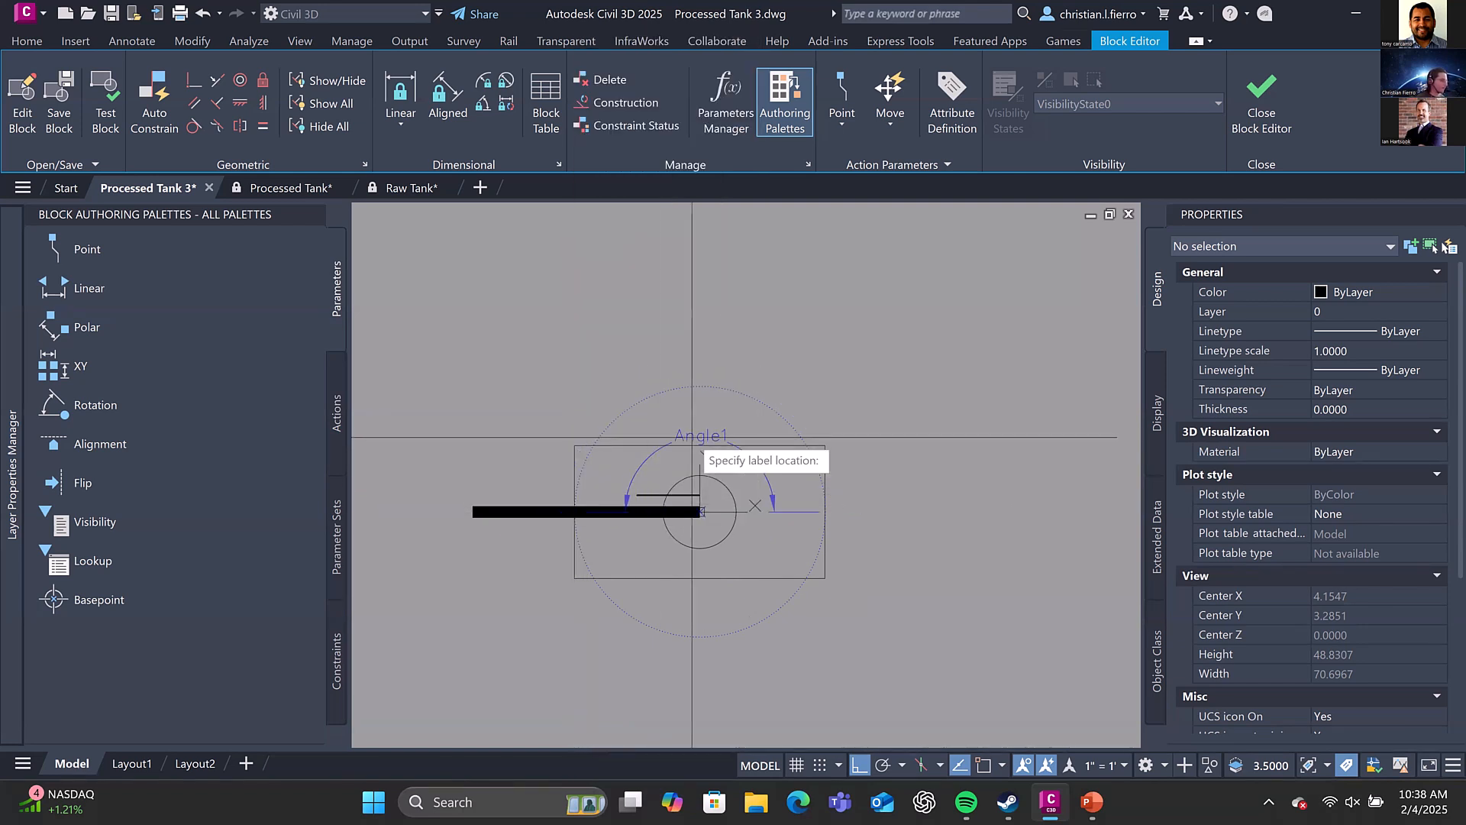
{"action": "right_click", "coordinate": [581, 485], "text": "shift"}
{"action": "left_click", "coordinate": [575, 484]}
{"action": "left_click", "coordinate": [575, 485]}
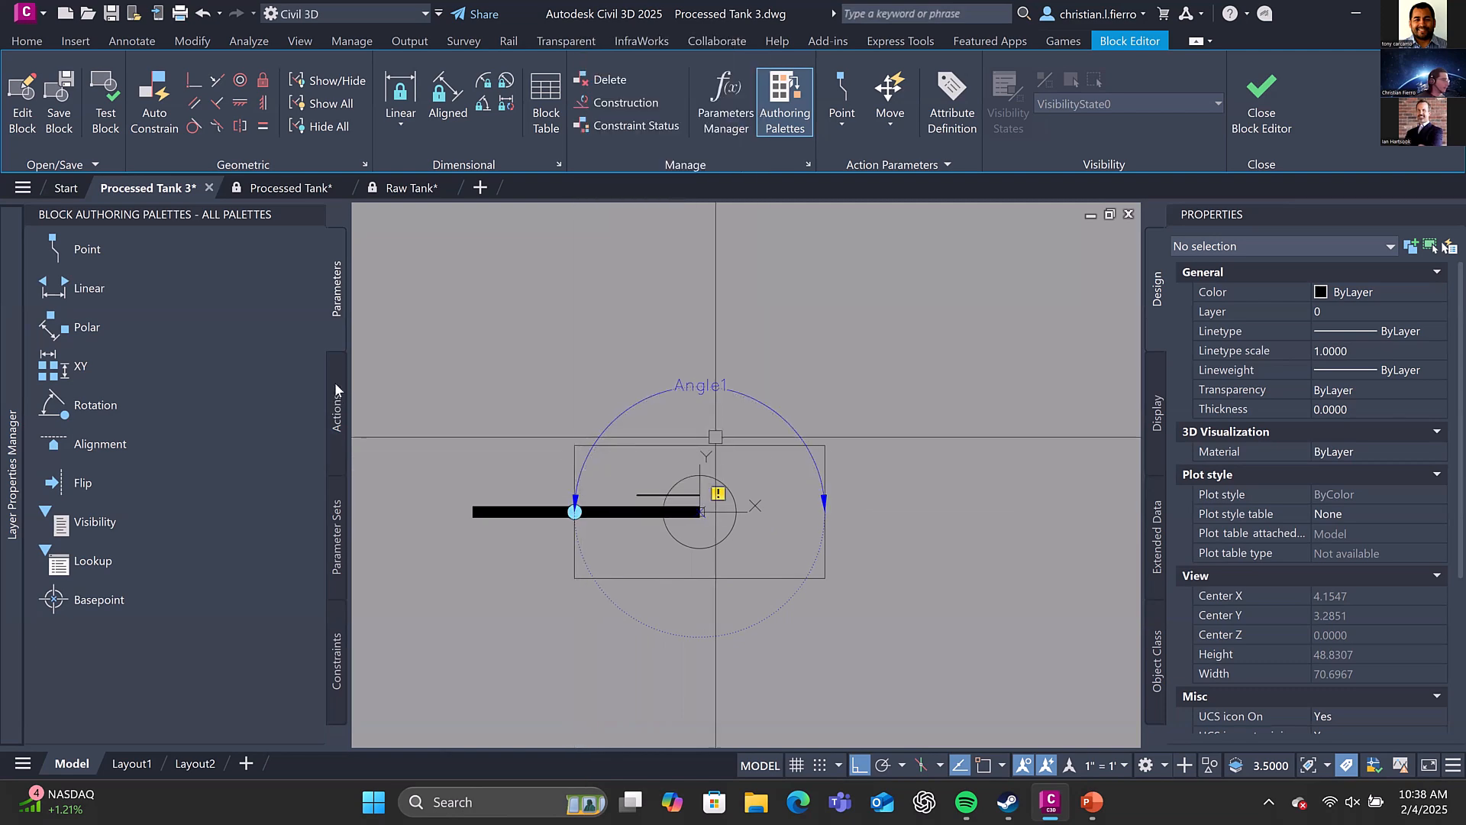
Assign a Rotate action to the Angle1 parameter, with the hull block as its selection set
{"action": "left_click", "coordinate": [703, 381]}
{"action": "left_click", "coordinate": [337, 412]}
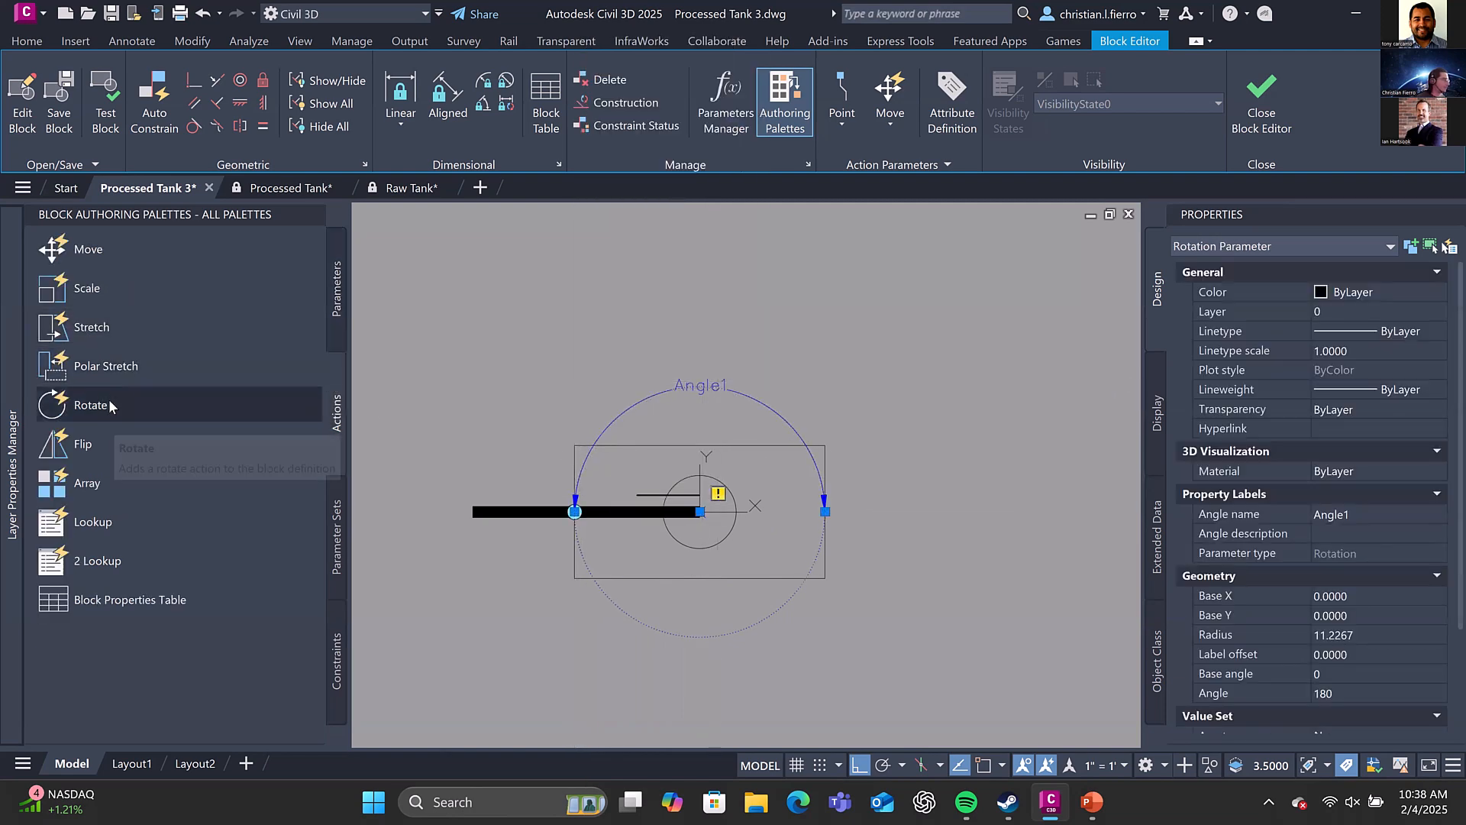
{"action": "left_click", "coordinate": [90, 405]}
{"action": "left_click", "coordinate": [718, 387]}
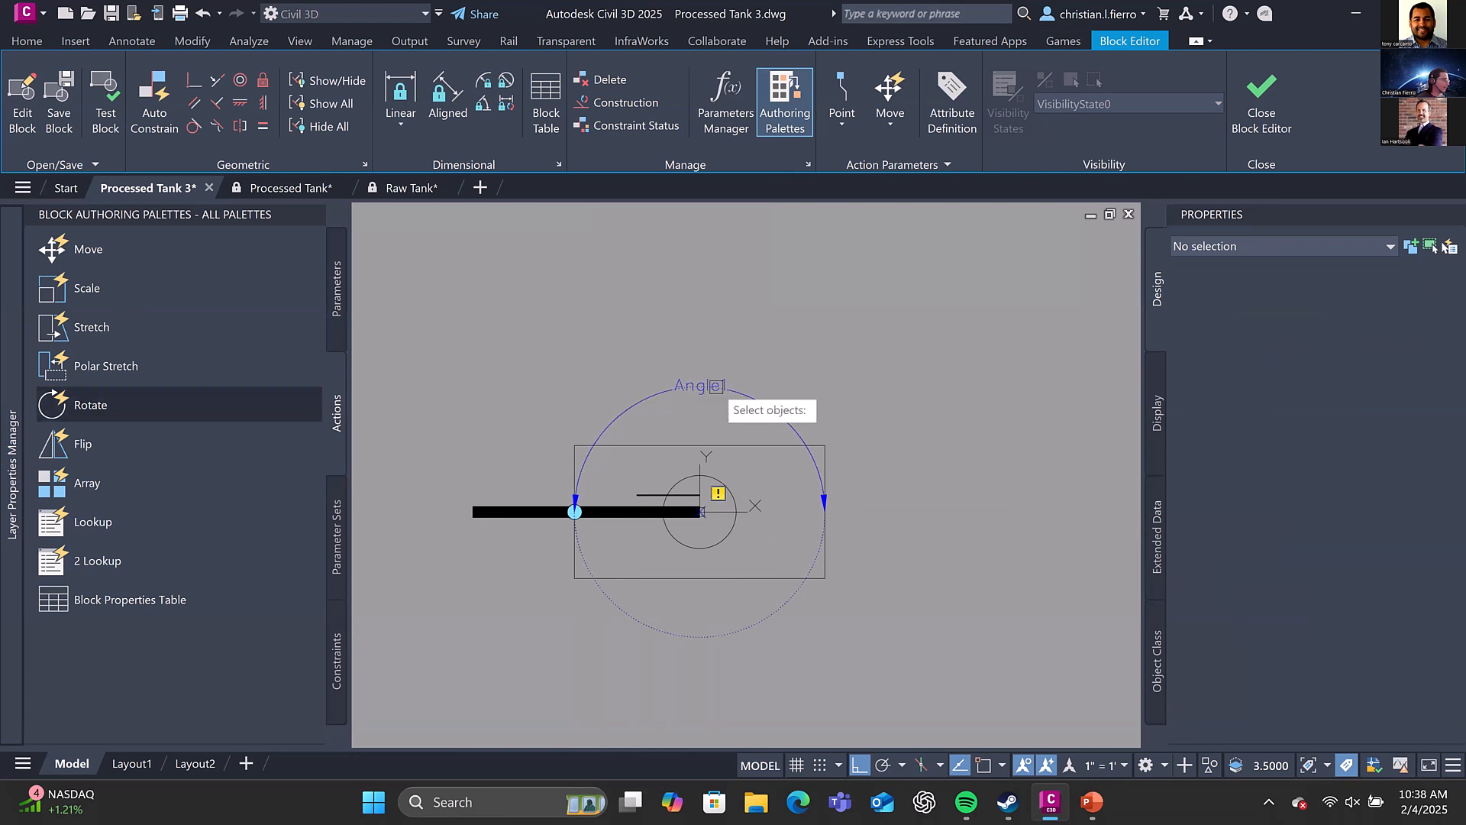
{"action": "left_click", "coordinate": [658, 444]}
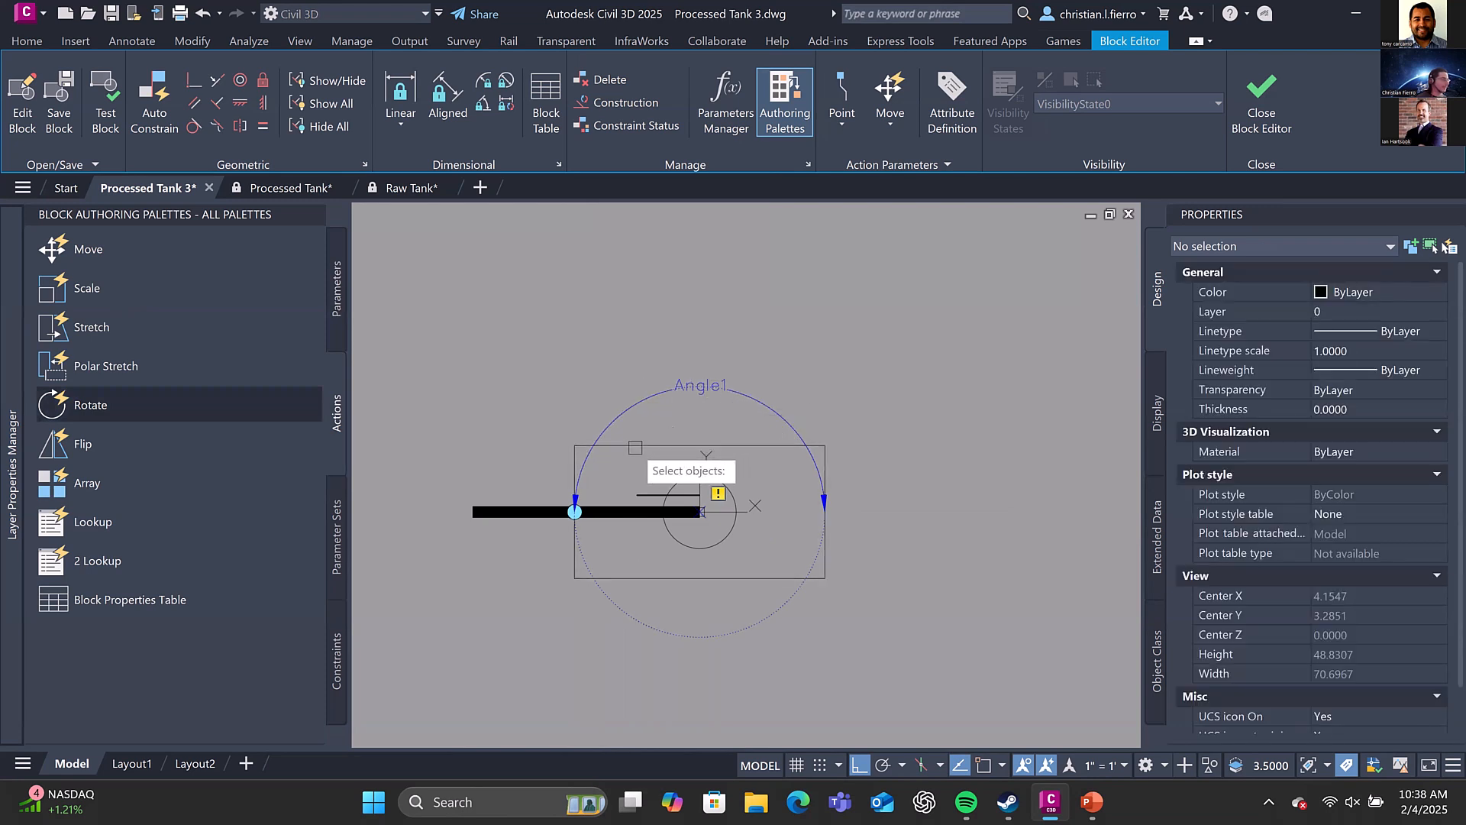
{"action": "key", "text": "Return"}
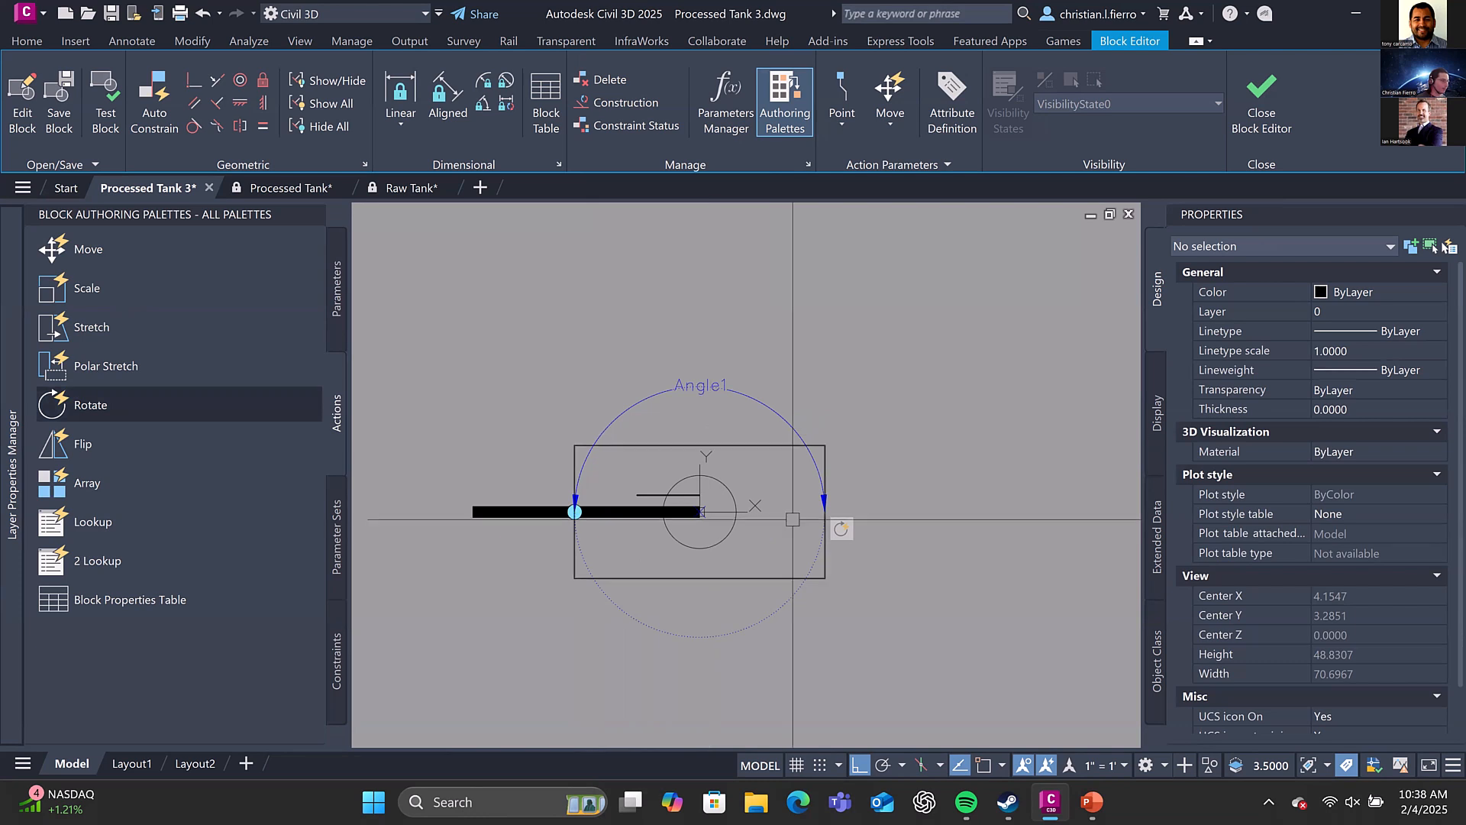
{"action": "left_click", "coordinate": [682, 510]}
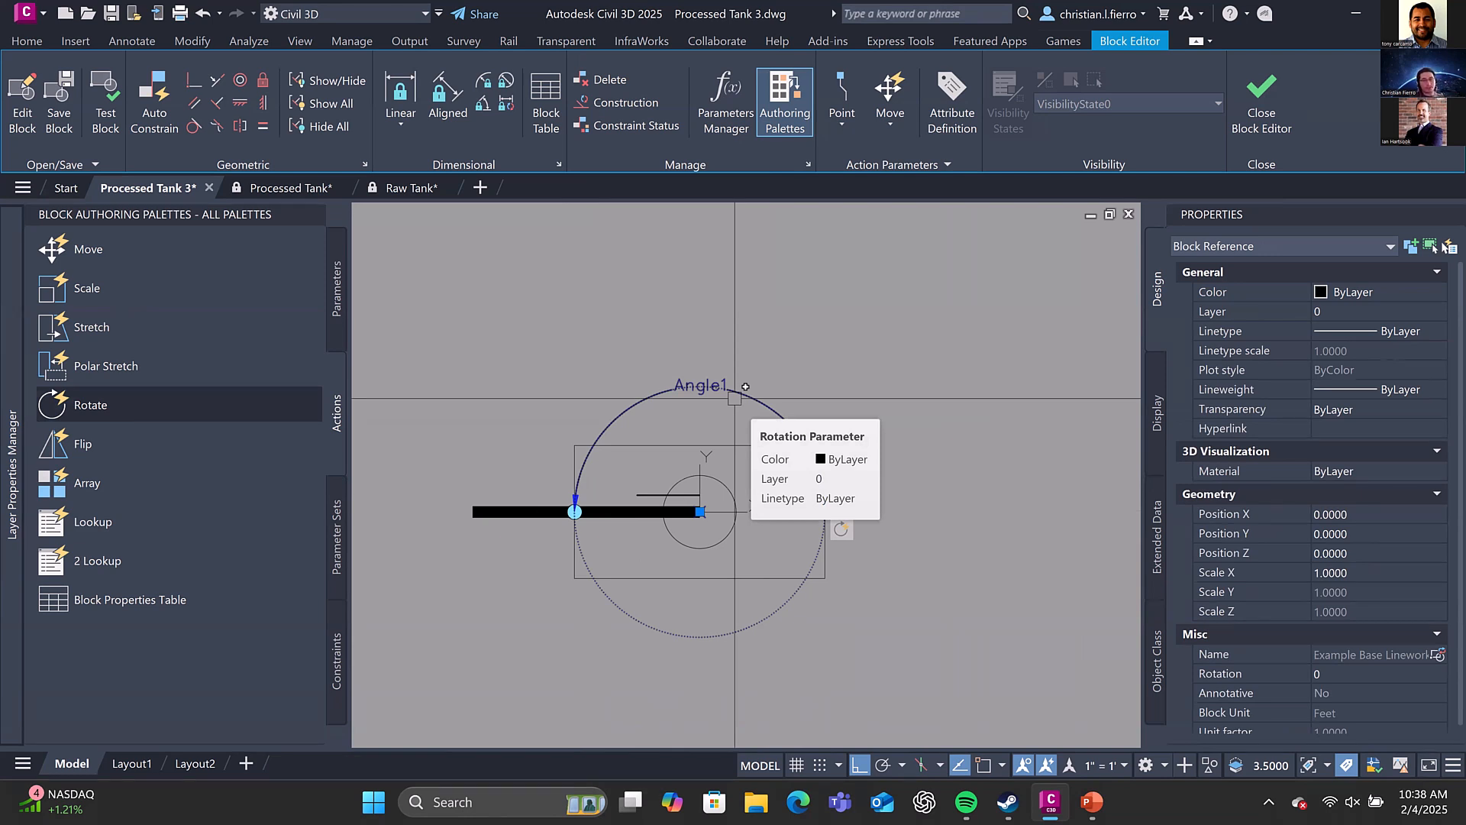
{"action": "key", "text": "Escape"}
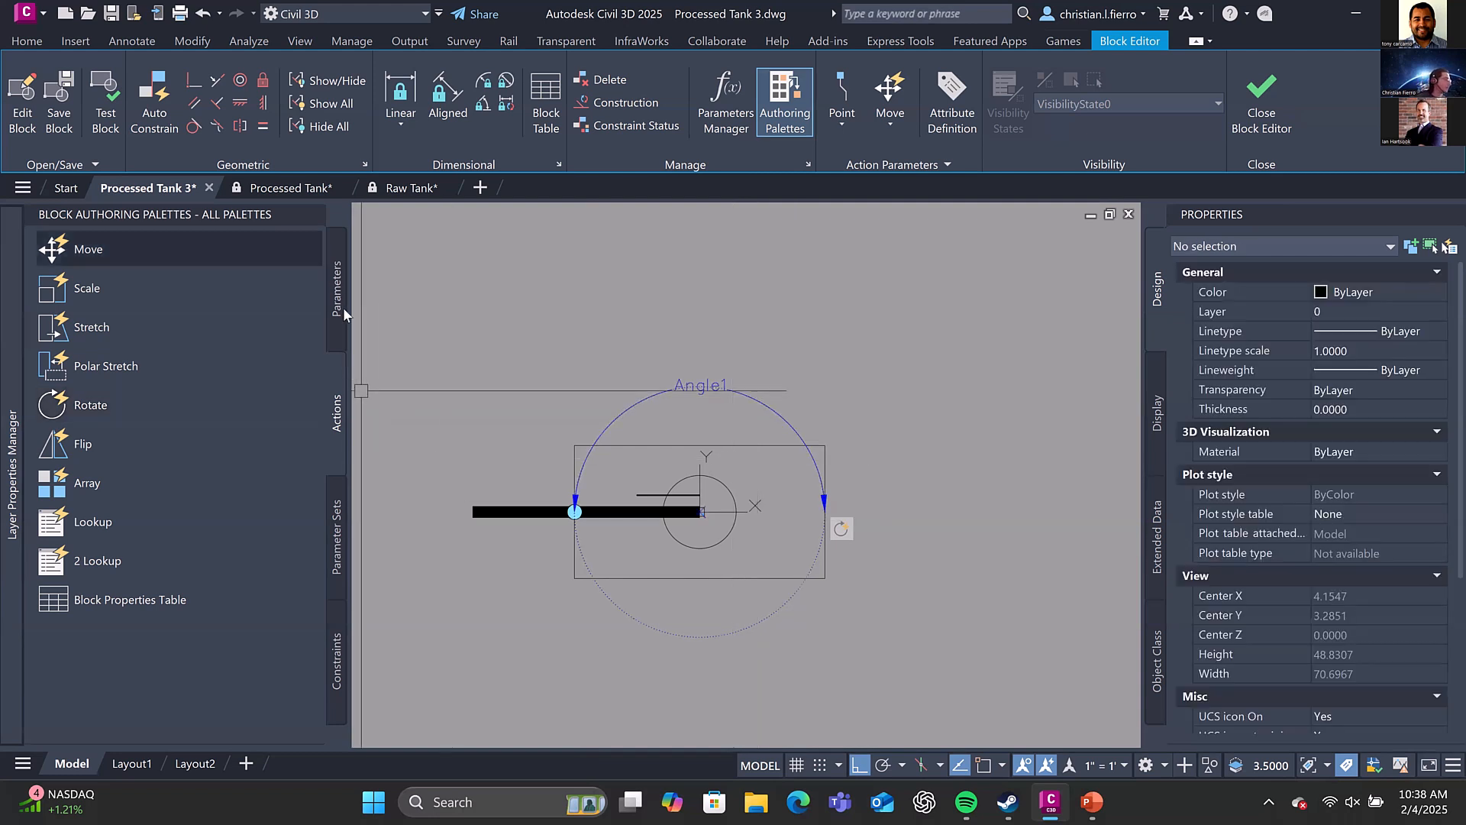
{"action": "left_click", "coordinate": [336, 290]}
{"action": "left_click", "coordinate": [86, 327]}
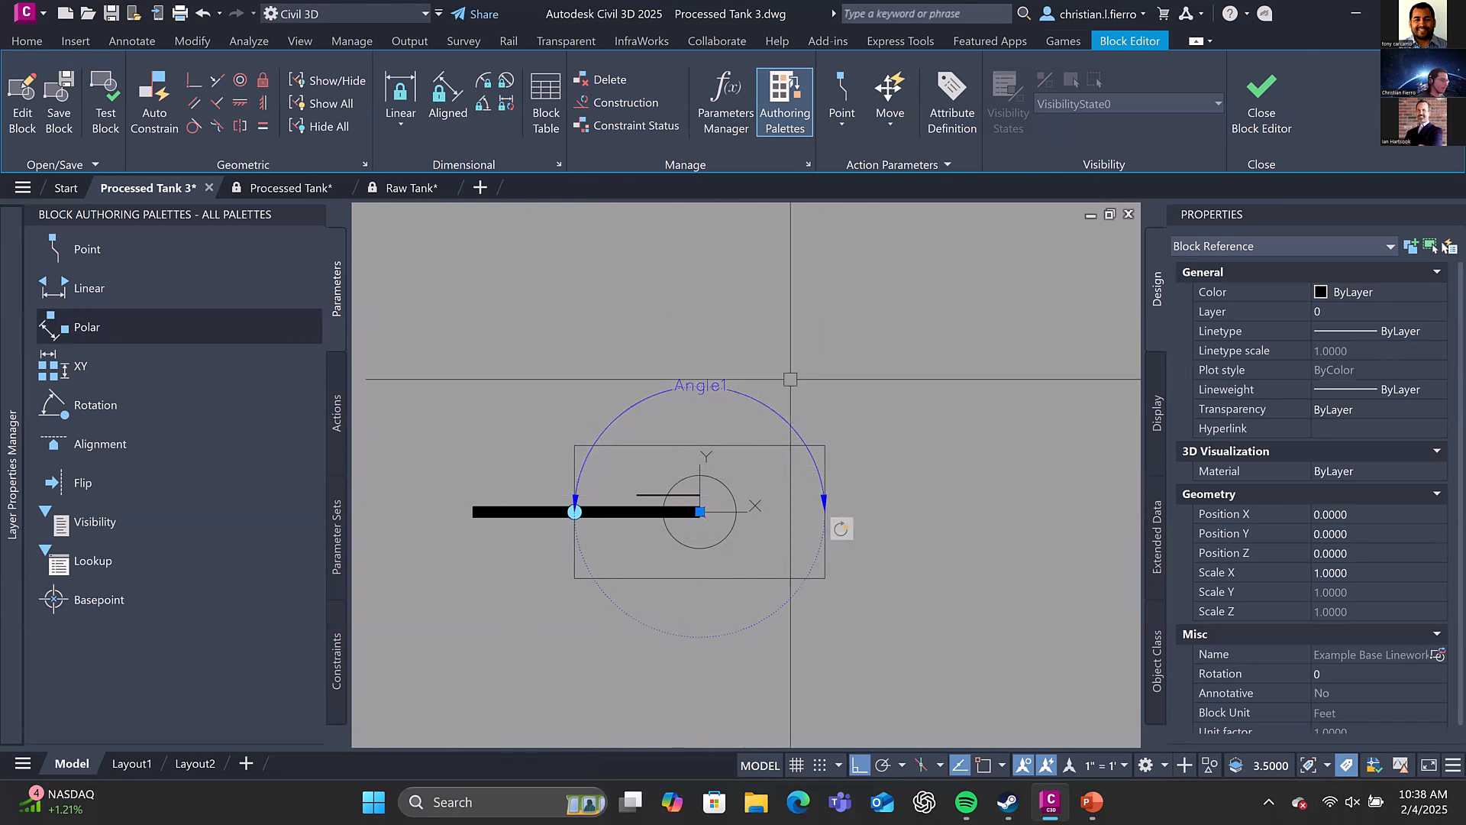
{"action": "key", "text": "Escape"}
{"action": "left_click", "coordinate": [333, 385]}
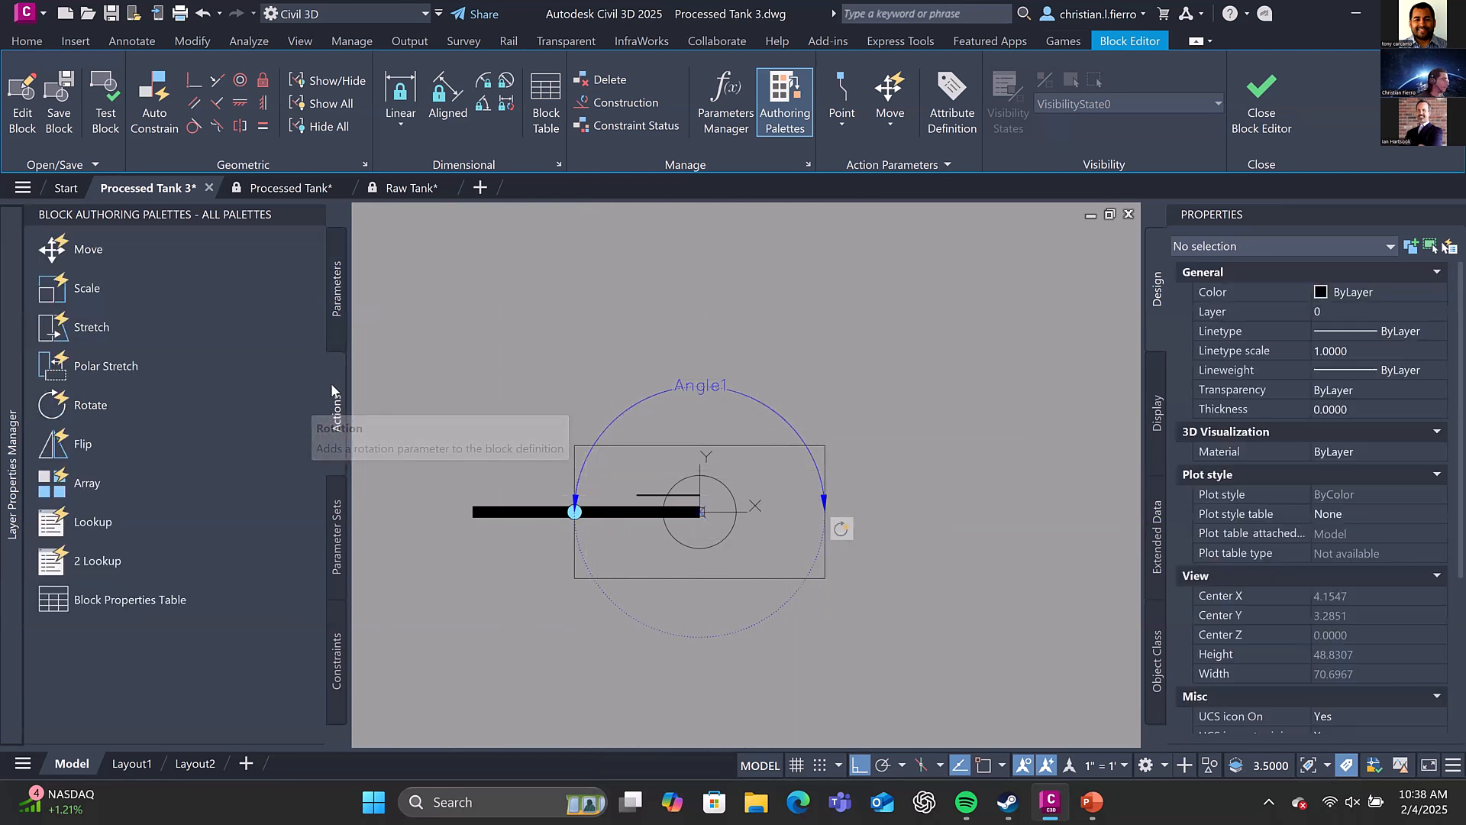
Add a second rotation parameter based at 0,0,0 with a radius of about 20.33 to the cannon barrel's tip and a 180° default angle
{"action": "left_click", "coordinate": [337, 290]}
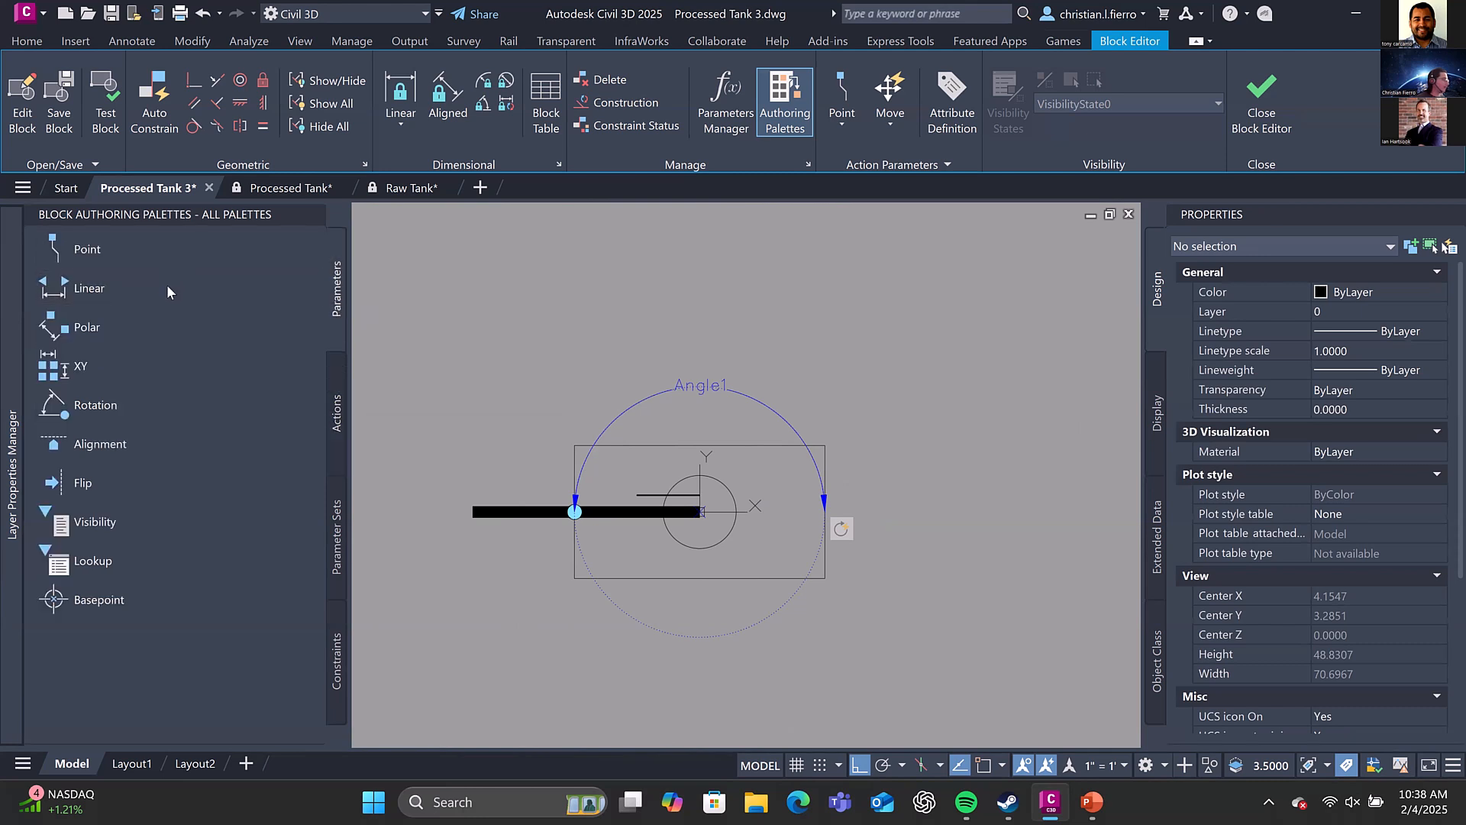
{"action": "left_click", "coordinate": [117, 401]}
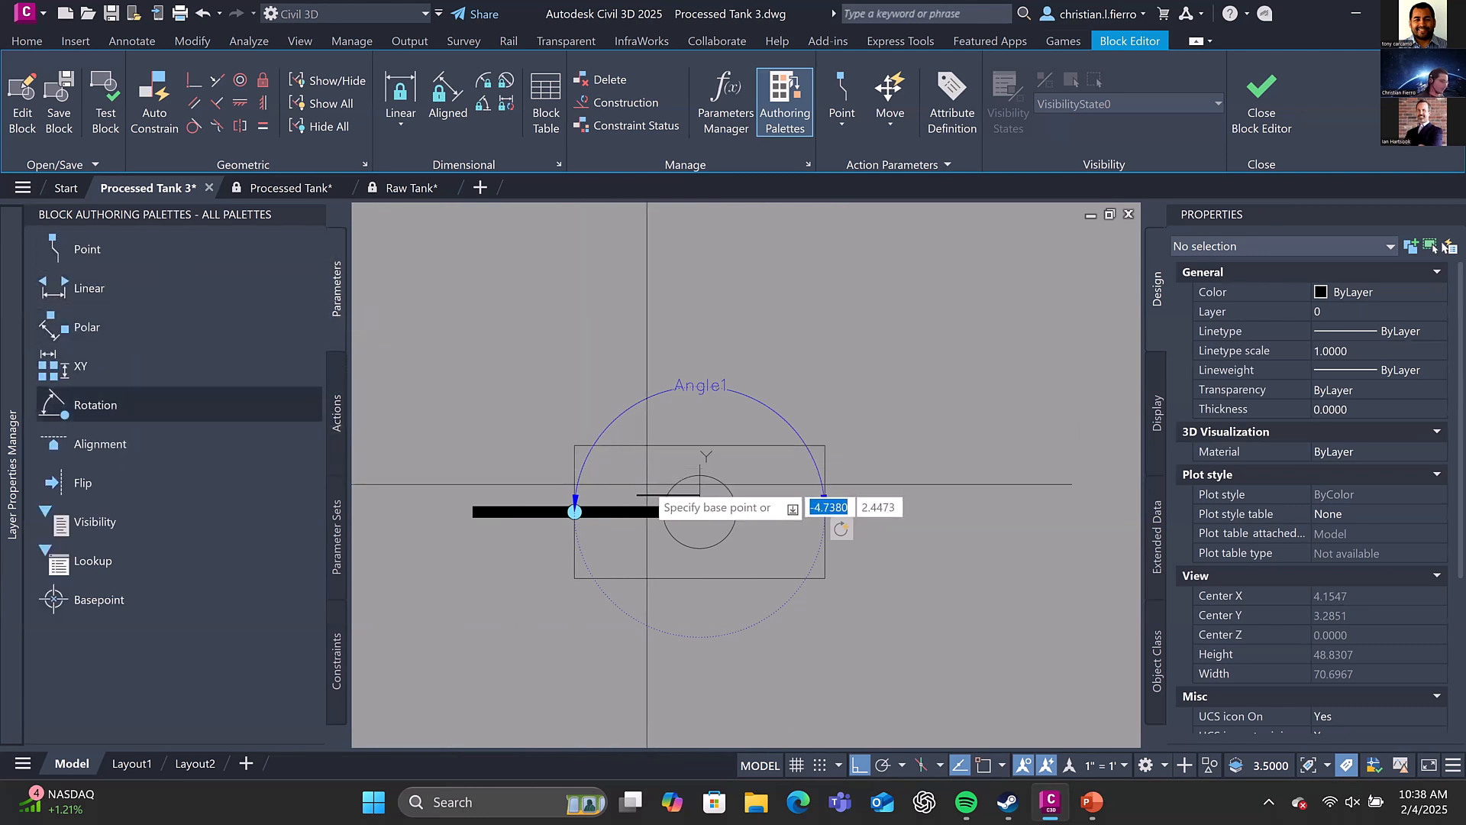
{"action": "type", "text": "0,0,0"}
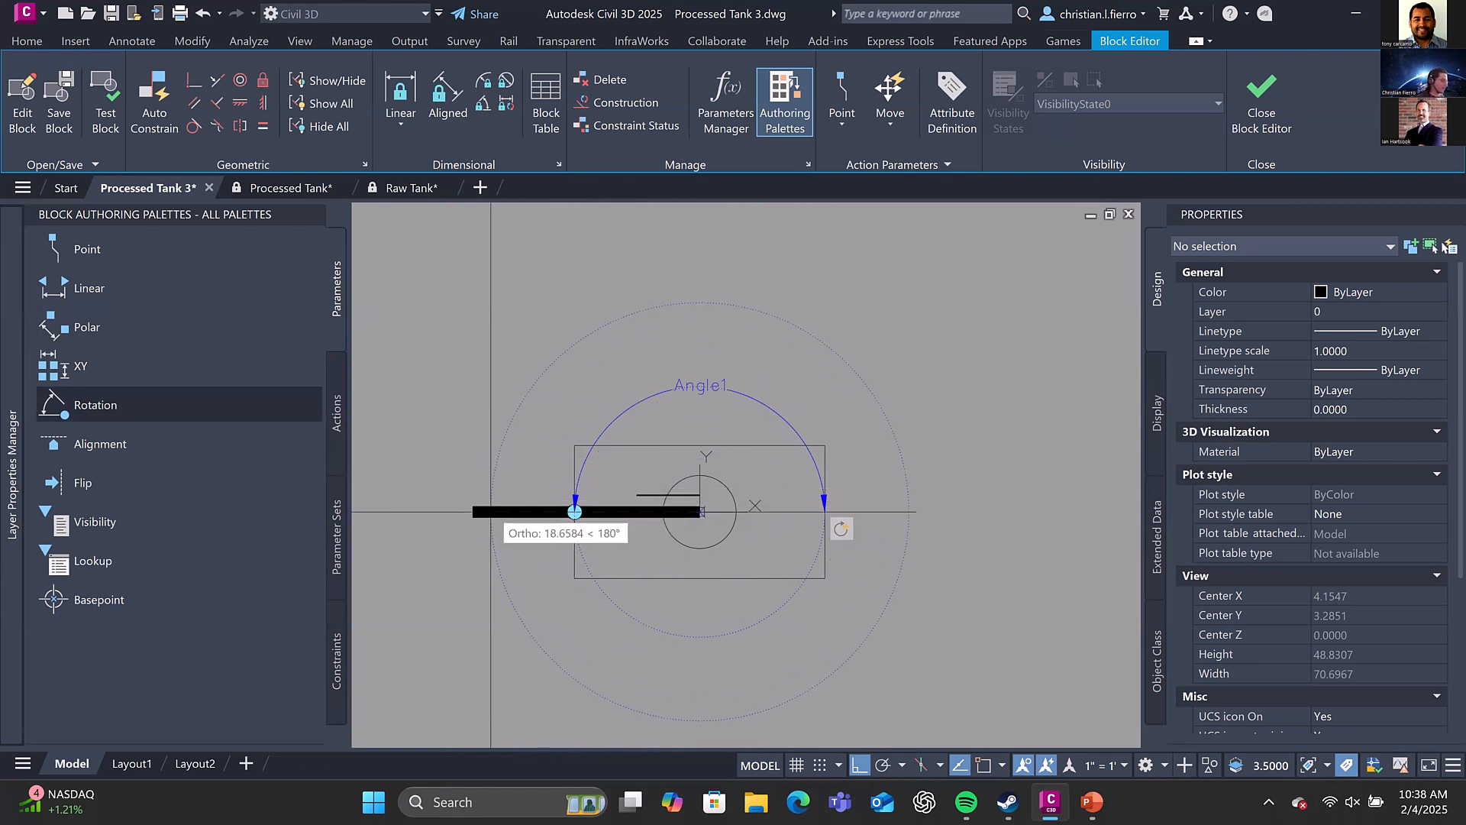
{"action": "right_click", "coordinate": [473, 512], "text": "shift"}
{"action": "left_click", "coordinate": [540, 208]}
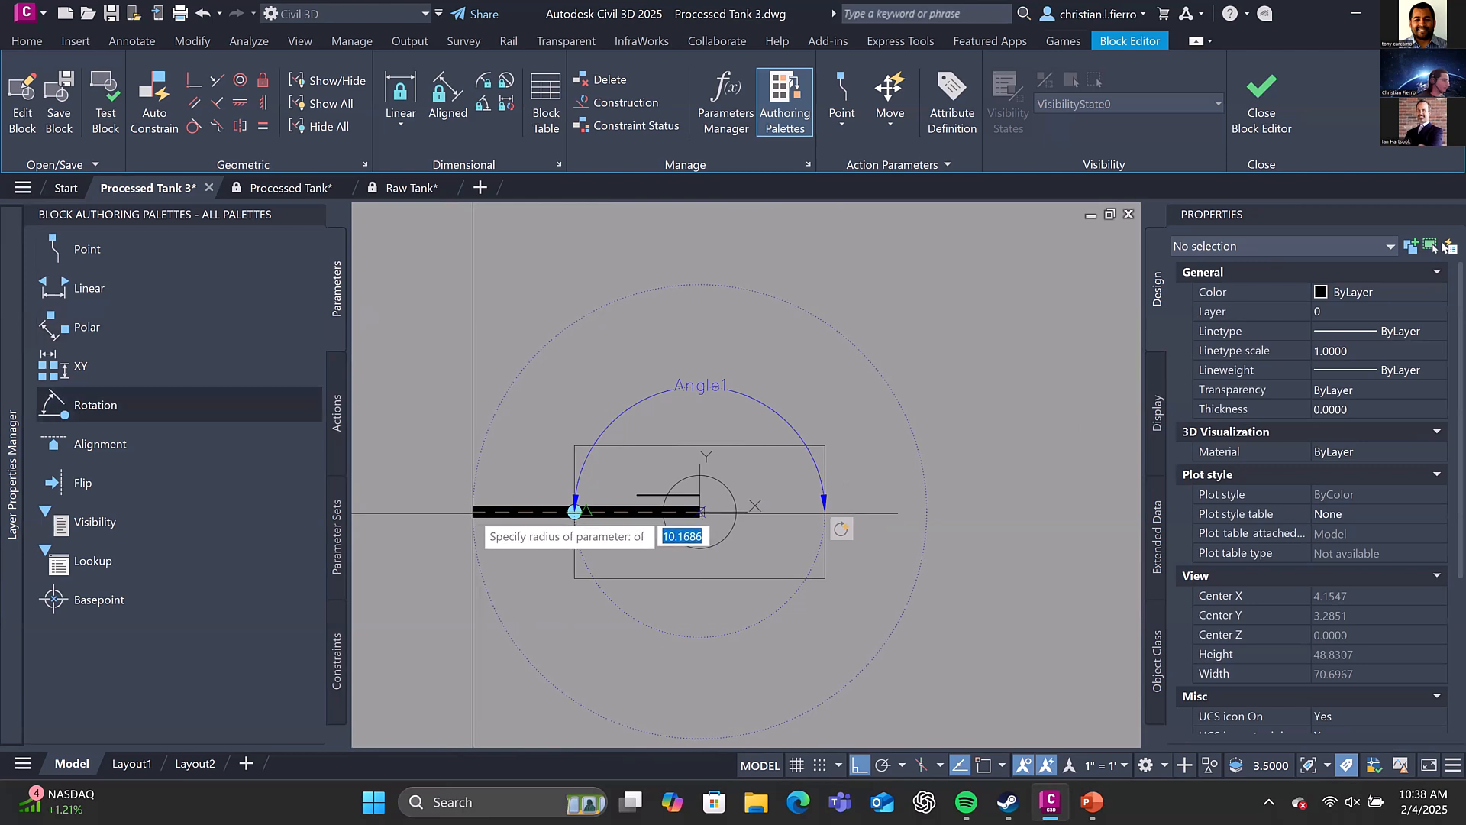
{"action": "right_click", "coordinate": [472, 513], "text": "shift"}
{"action": "key", "text": "e"}
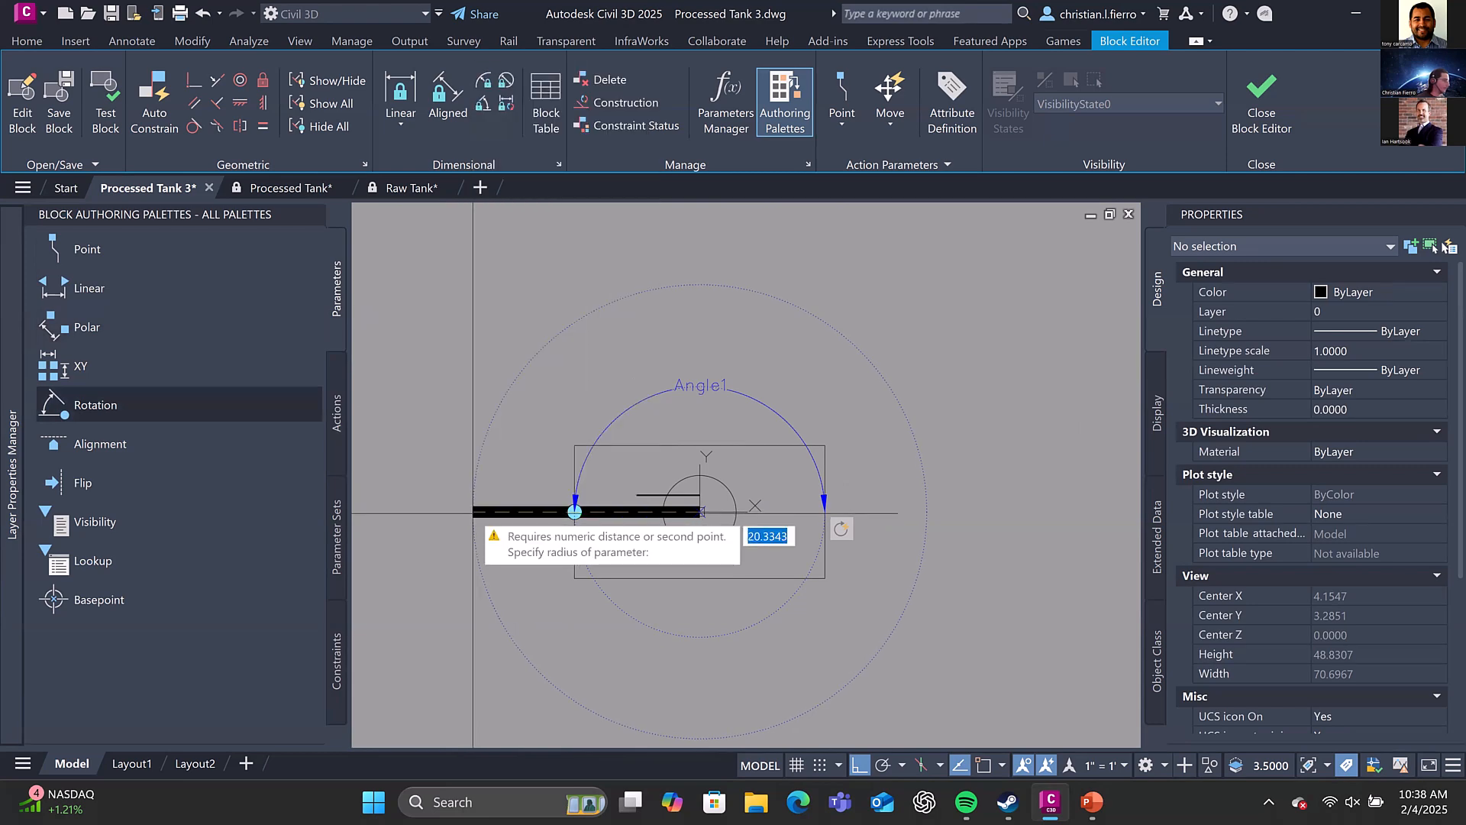
{"action": "right_click", "coordinate": [486, 501], "text": "shift"}
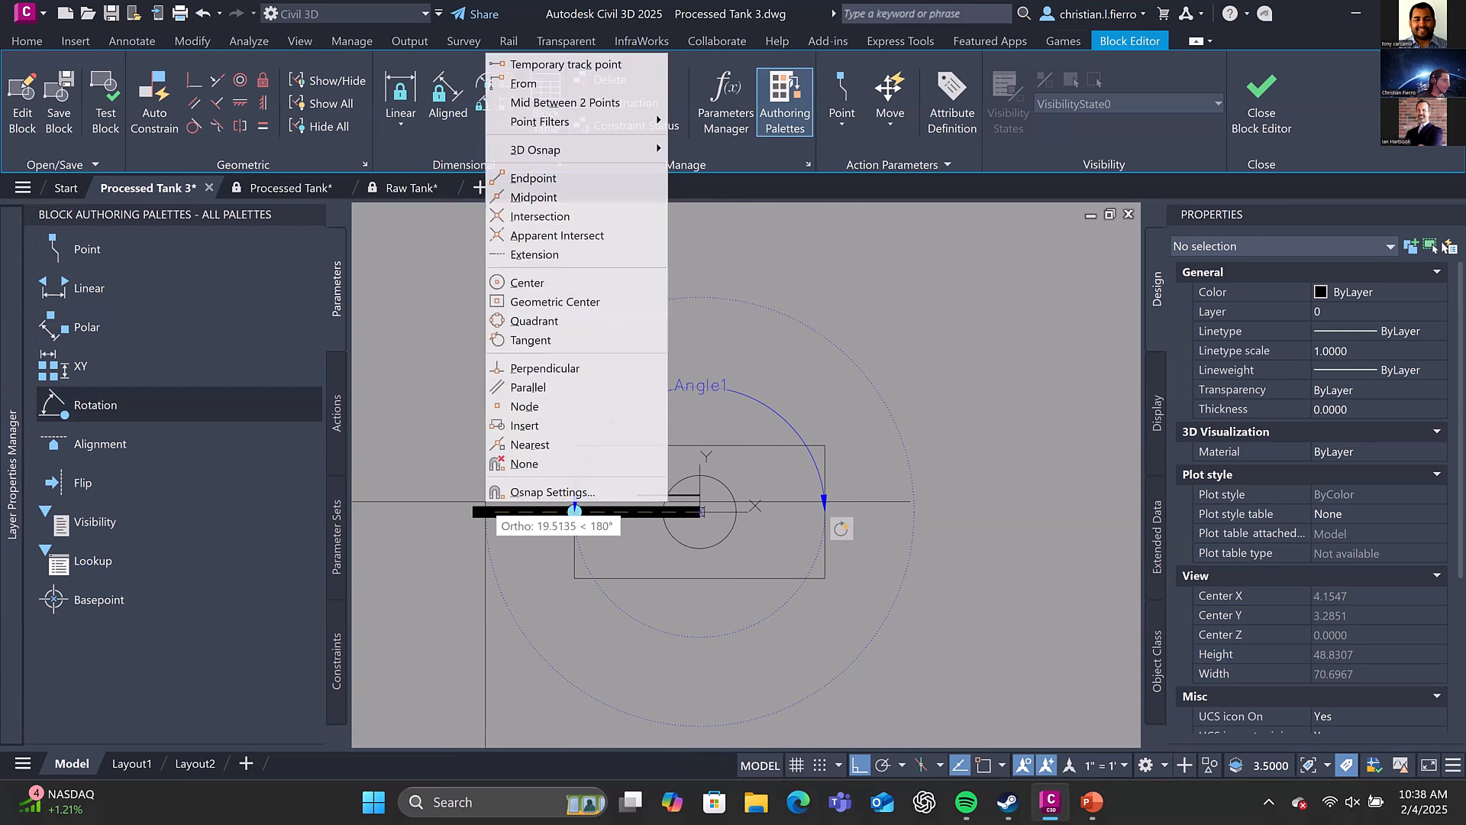
{"action": "left_click", "coordinate": [527, 171]}
{"action": "left_click", "coordinate": [473, 512]}
{"action": "left_click", "coordinate": [473, 511]}
{"action": "scroll", "coordinate": [473, 511], "scroll_direction": "down", "scroll_amount": 3}
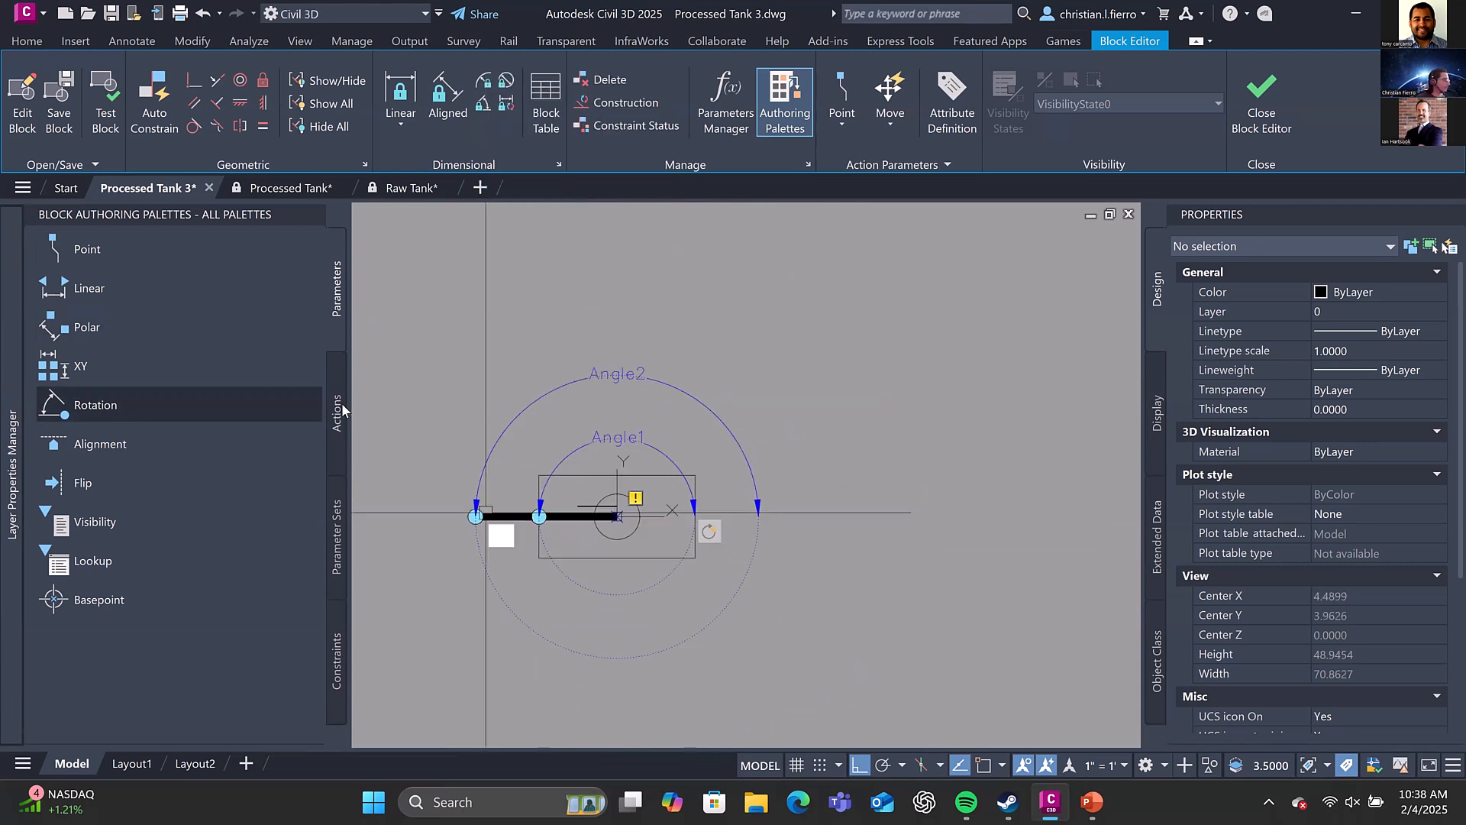
Assign a Rotate action to the Angle2 parameter with the cannon block as its selection set, and close the Block Editor with the changes saved
{"action": "scroll", "coordinate": [487, 504], "scroll_direction": "up", "scroll_amount": 3}
{"action": "left_click", "coordinate": [333, 389]}
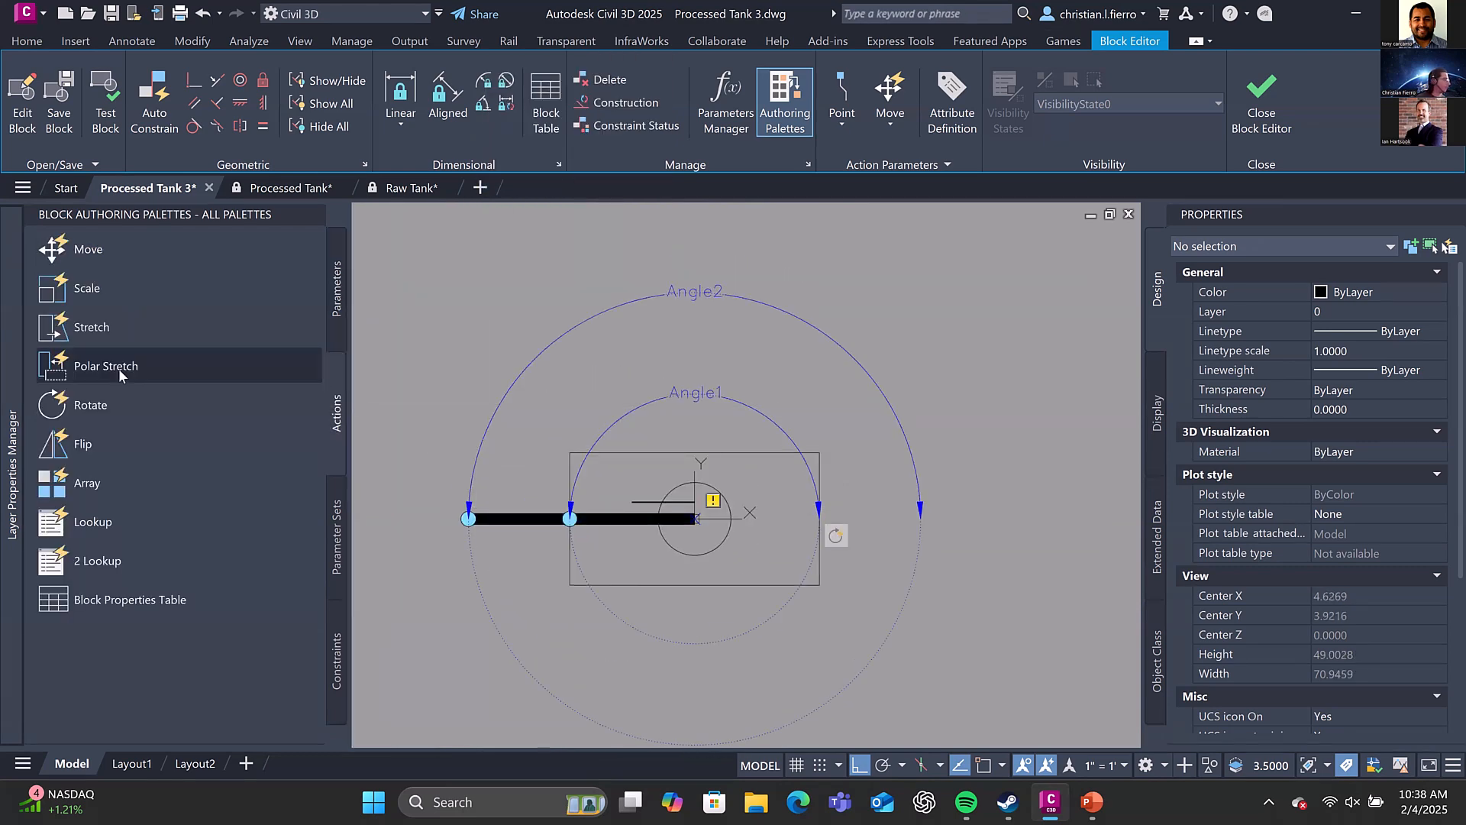
{"action": "left_click", "coordinate": [86, 444]}
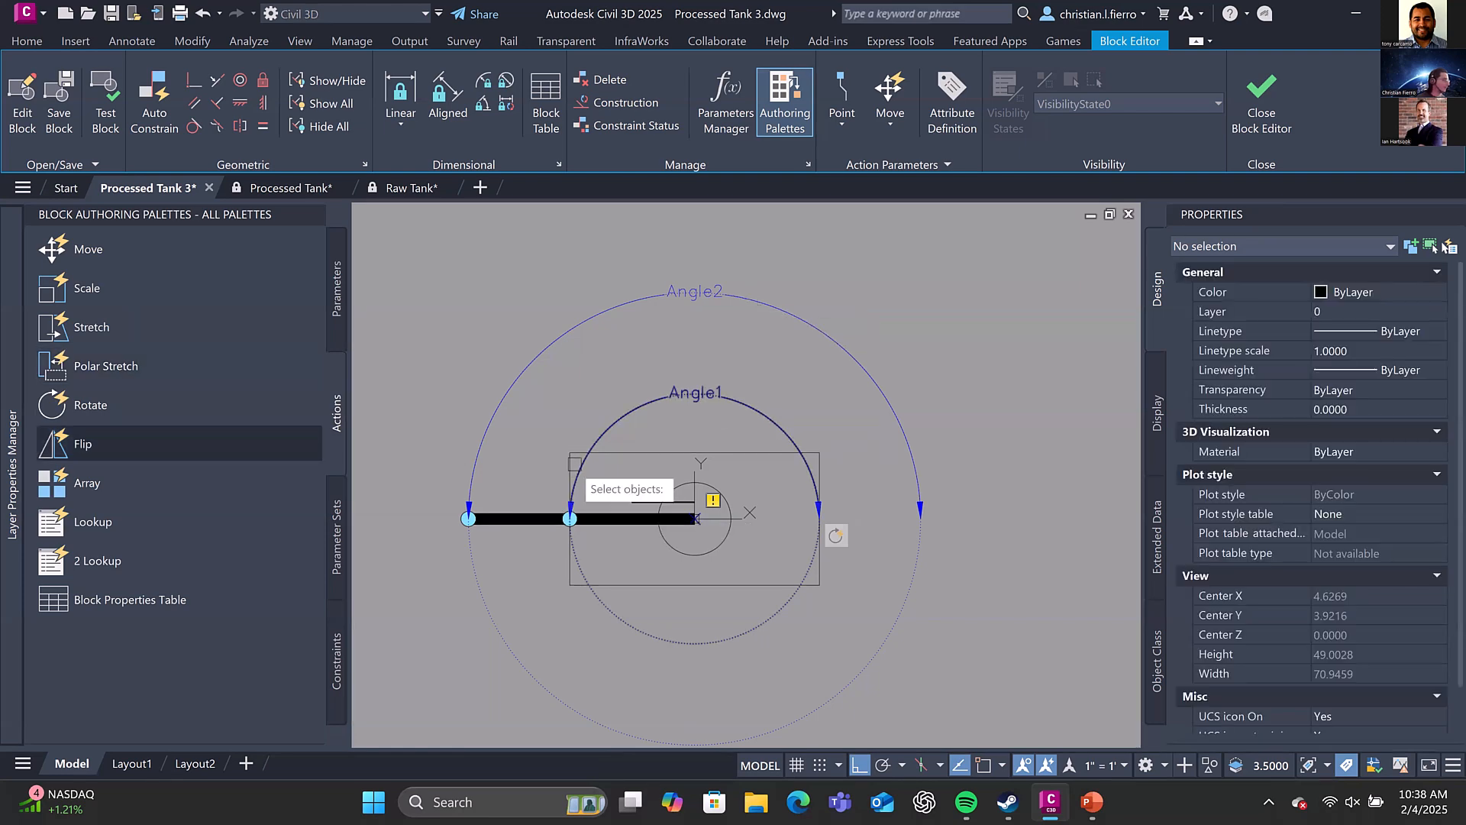
{"action": "key", "text": "Return"}
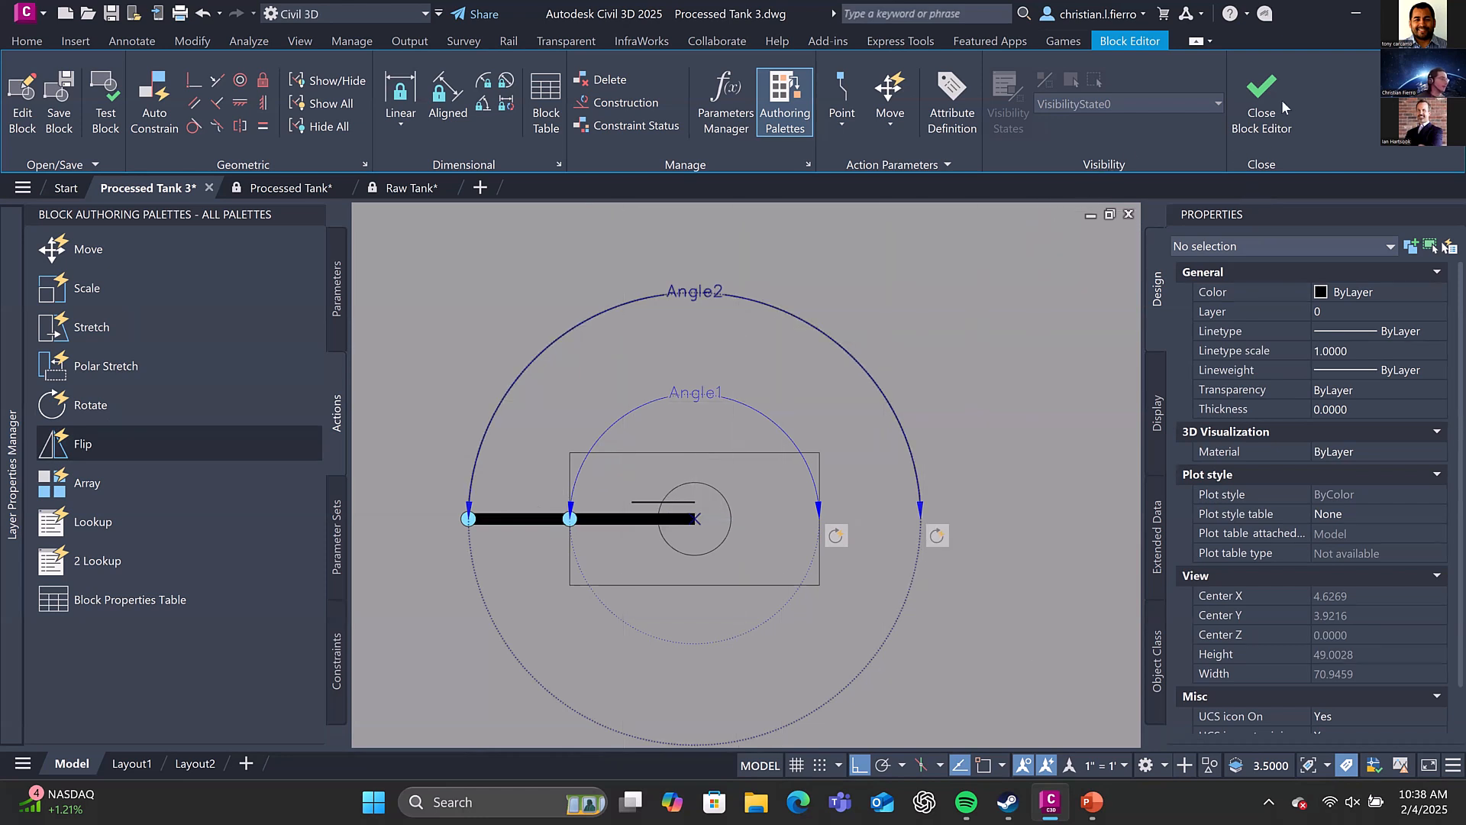
{"action": "scroll", "coordinate": [837, 332], "scroll_direction": "down", "scroll_amount": 4}
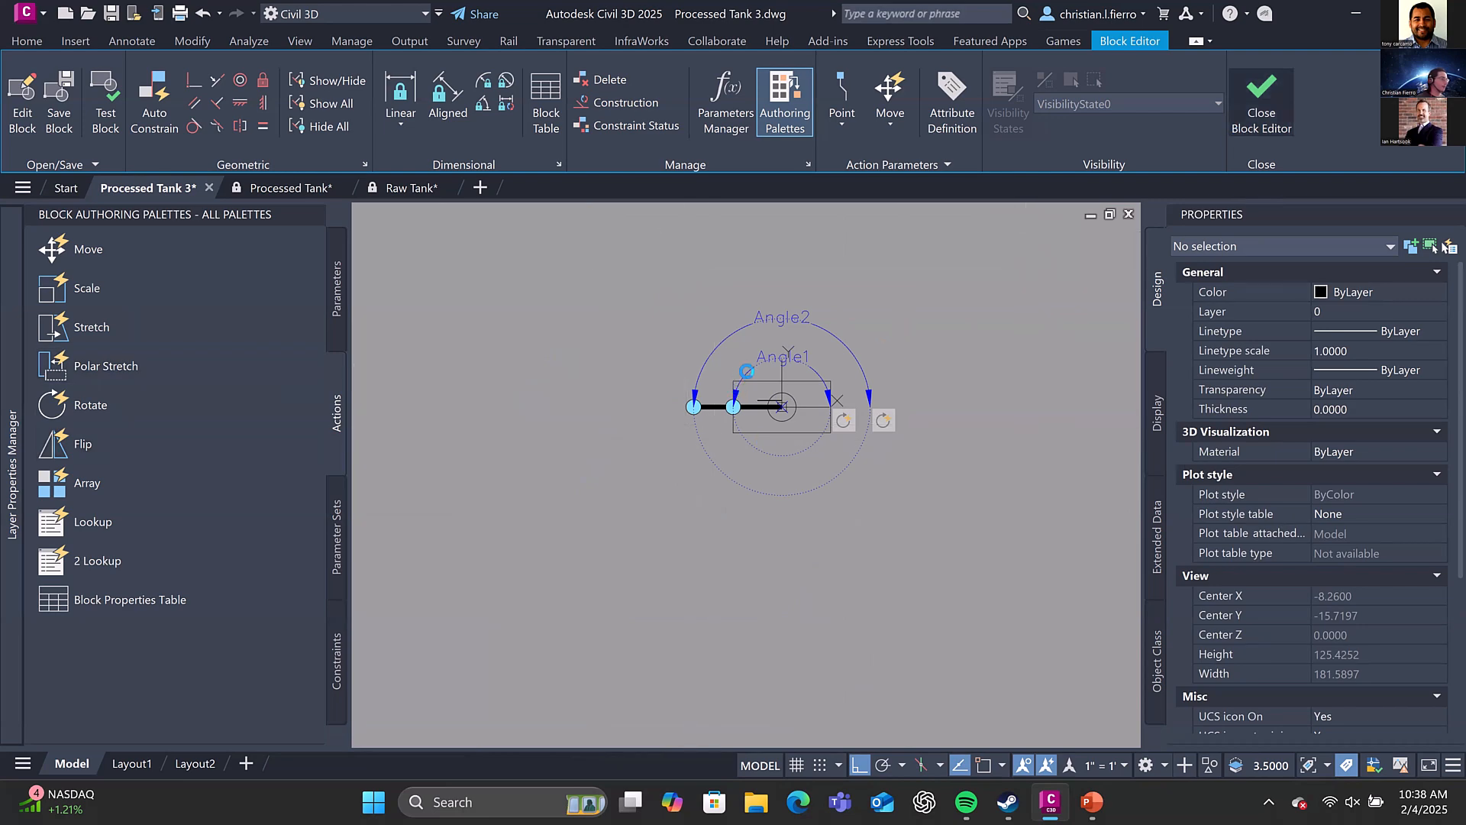
{"action": "key", "text": "Return"}
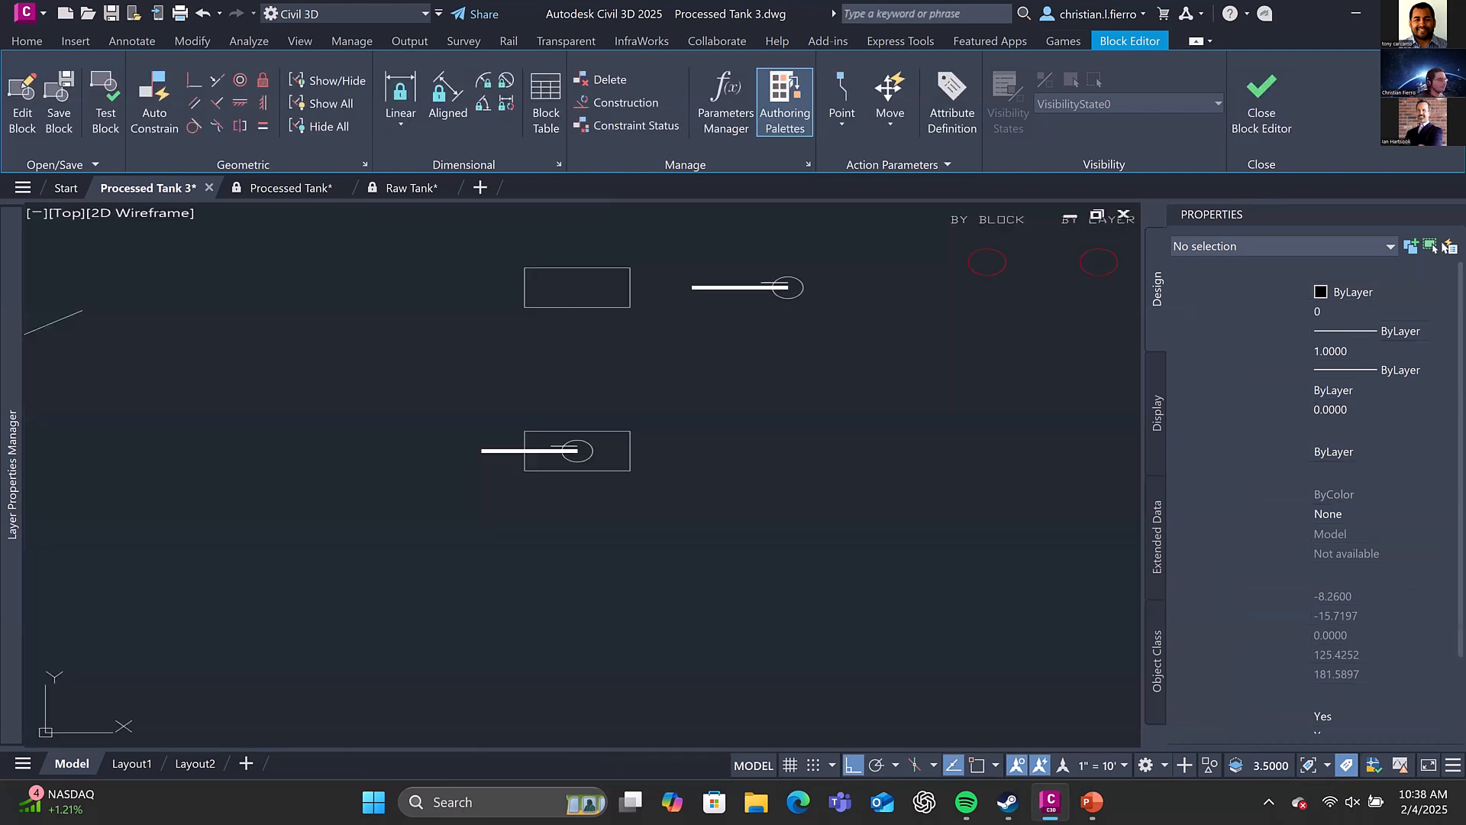
Turn Ortho off and rotate the Example Tank's hull freely by its rotation grip, first down-left and finally up-right of the base point
{"action": "left_click", "coordinate": [540, 451]}
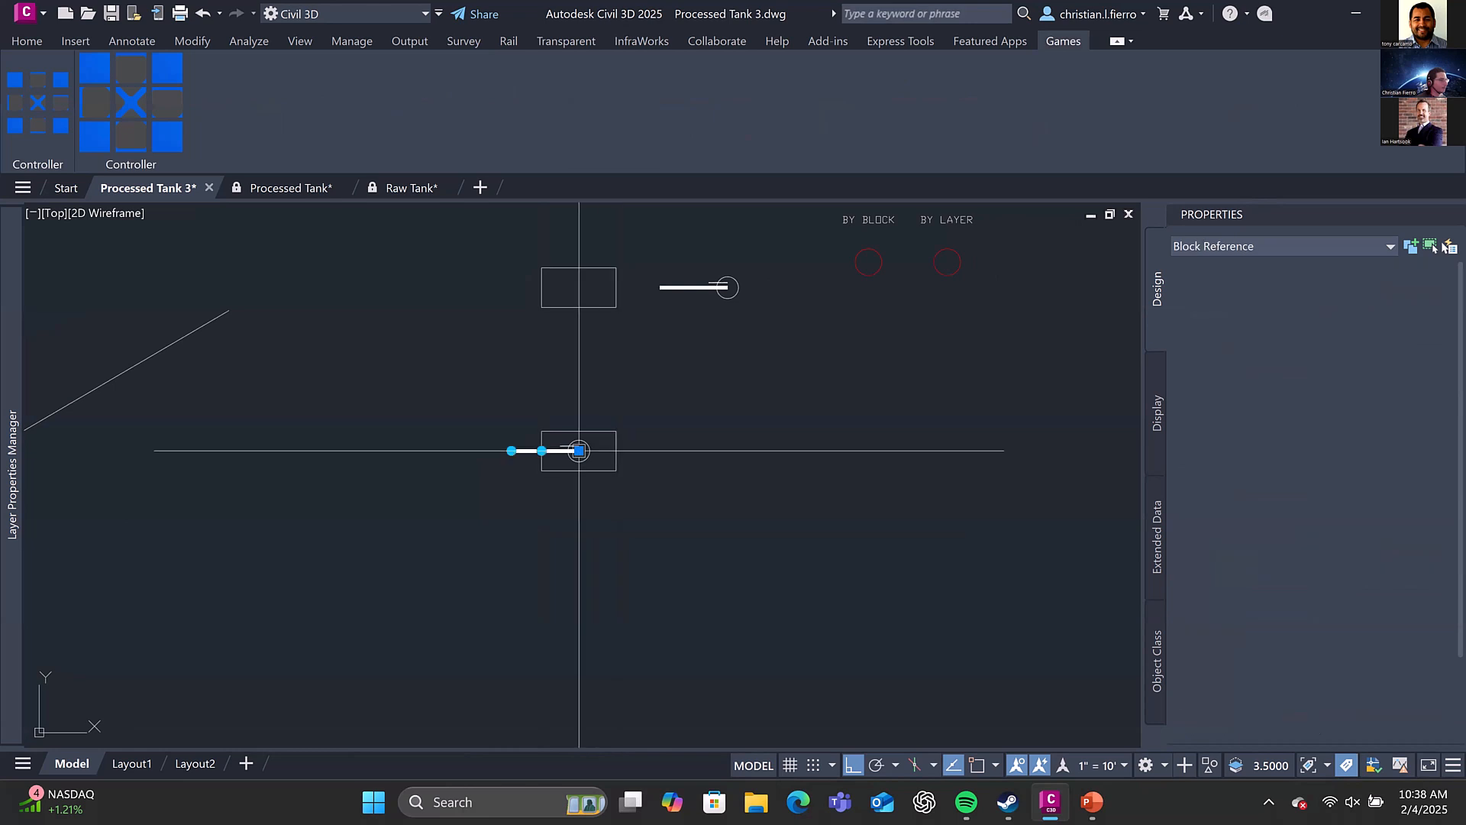
{"action": "scroll", "coordinate": [540, 460], "scroll_direction": "up", "scroll_amount": 2}
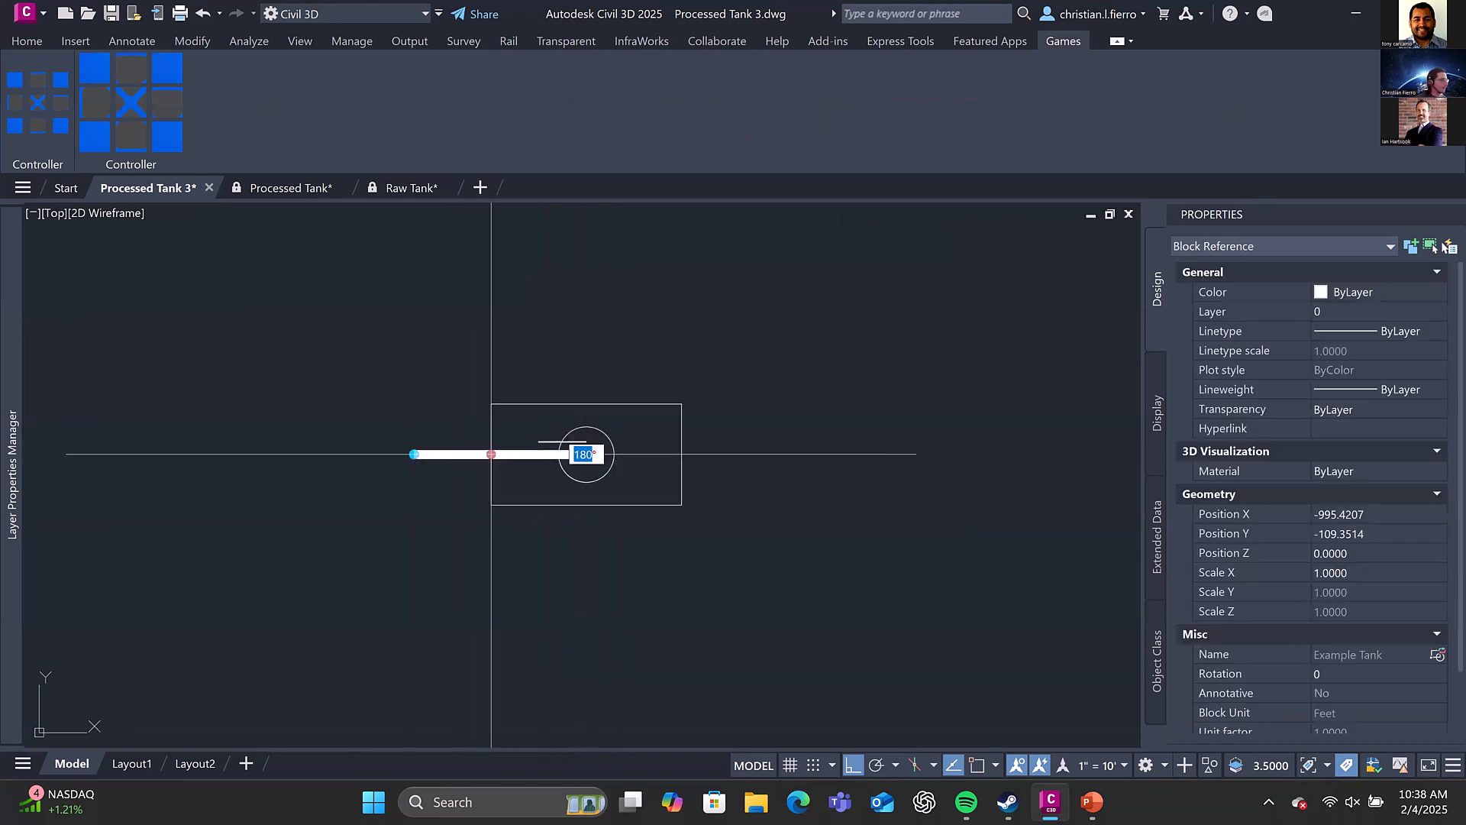
{"action": "key", "text": "F8"}
{"action": "left_click", "coordinate": [500, 530]}
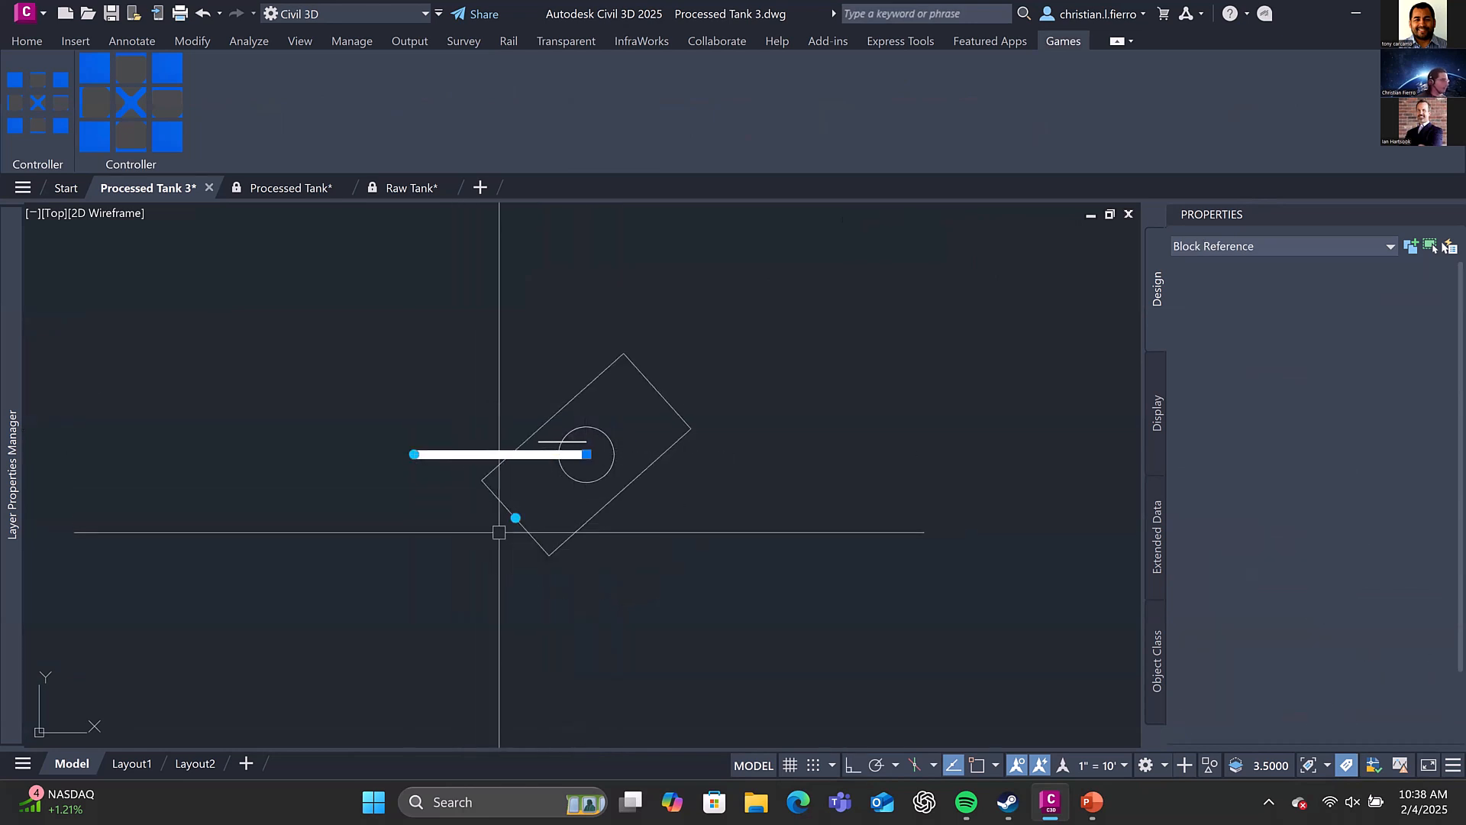
{"action": "left_click", "coordinate": [515, 518]}
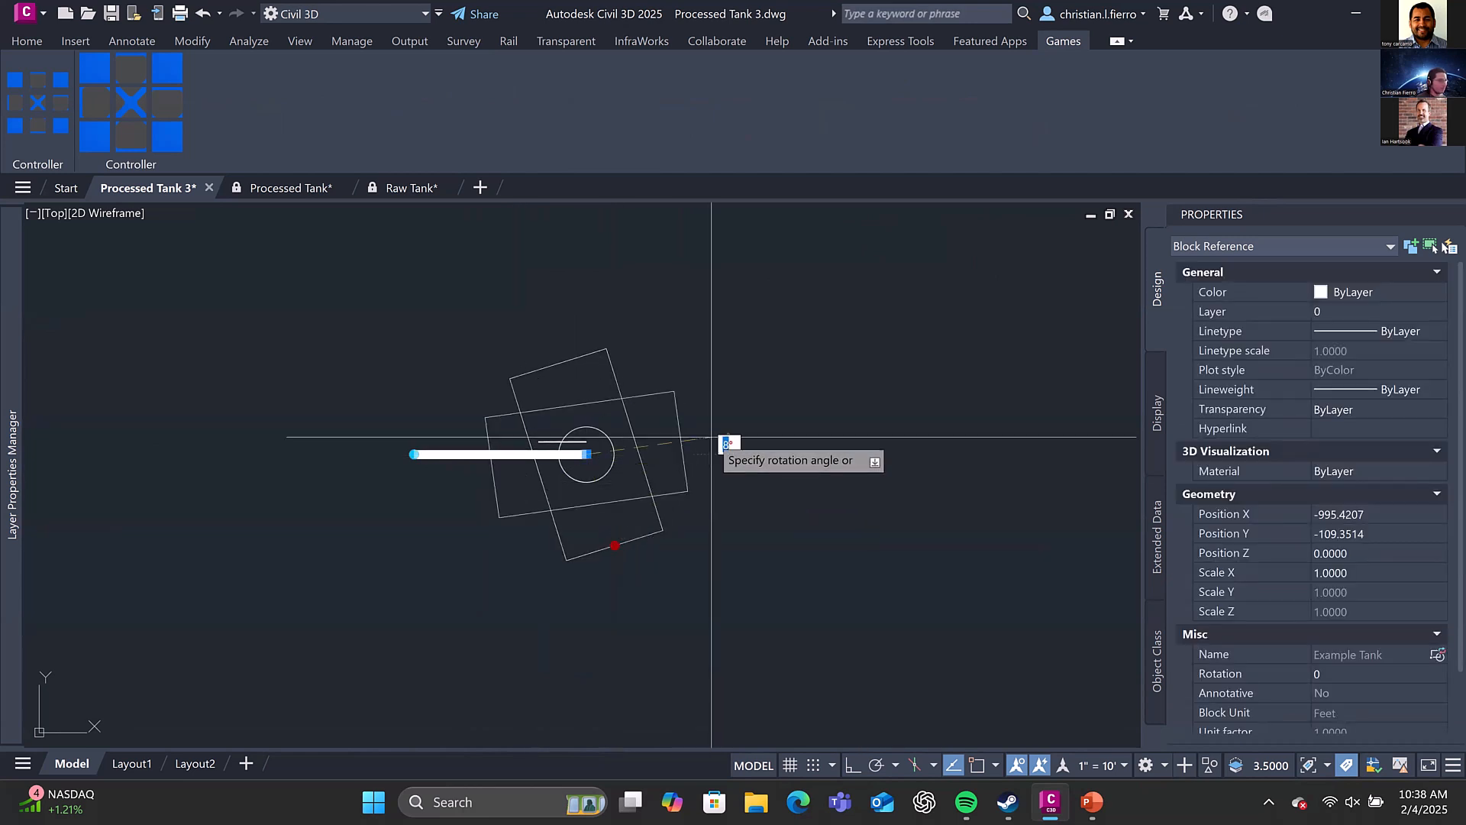
{"action": "left_click", "coordinate": [694, 368]}
Rotate the tank's cannon independently of the hull past the opposite side and back to about 169°, and deselect the block
{"action": "left_click", "coordinate": [413, 455]}
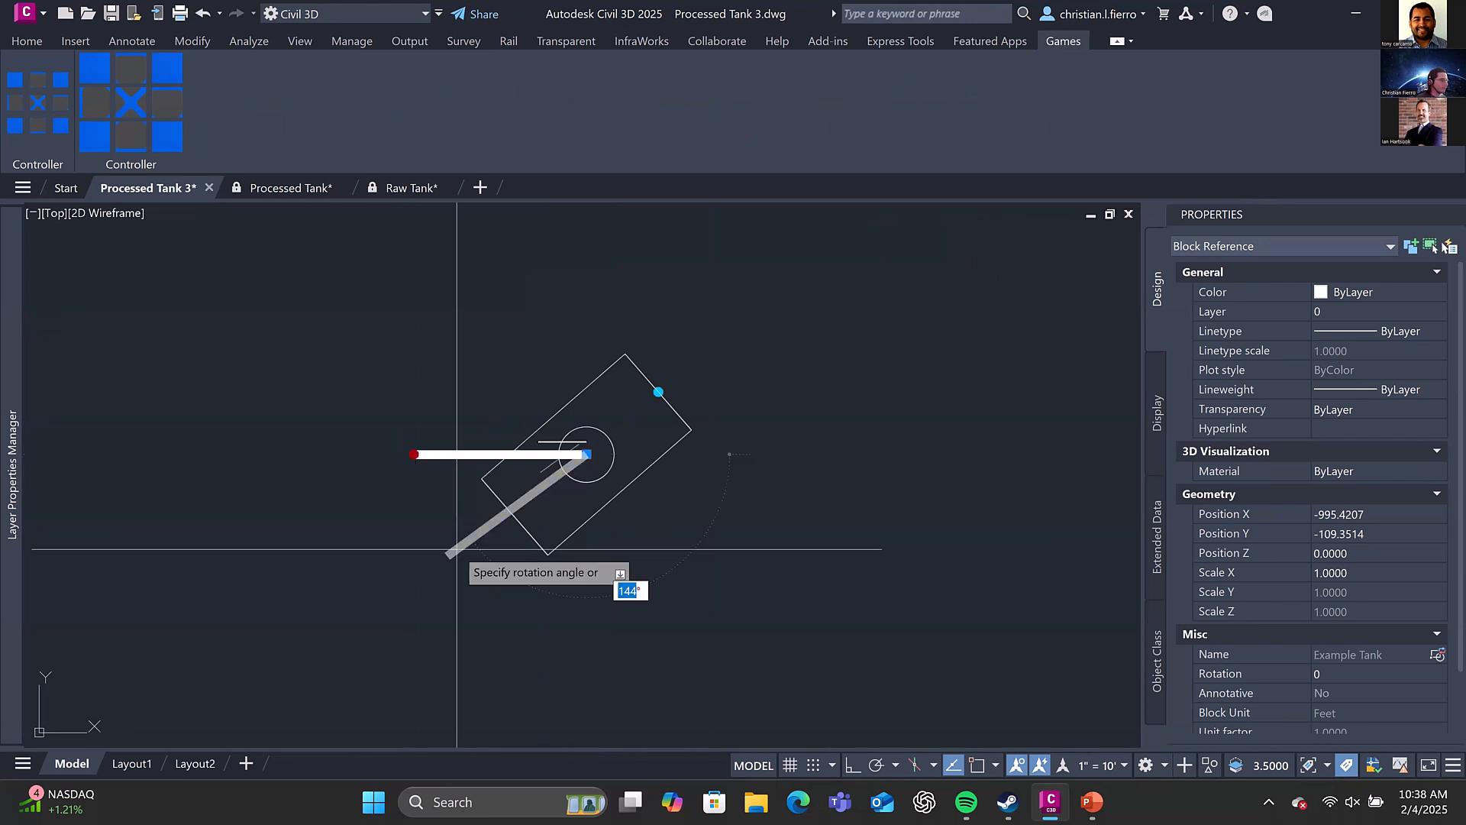
{"action": "left_click", "coordinate": [738, 486]}
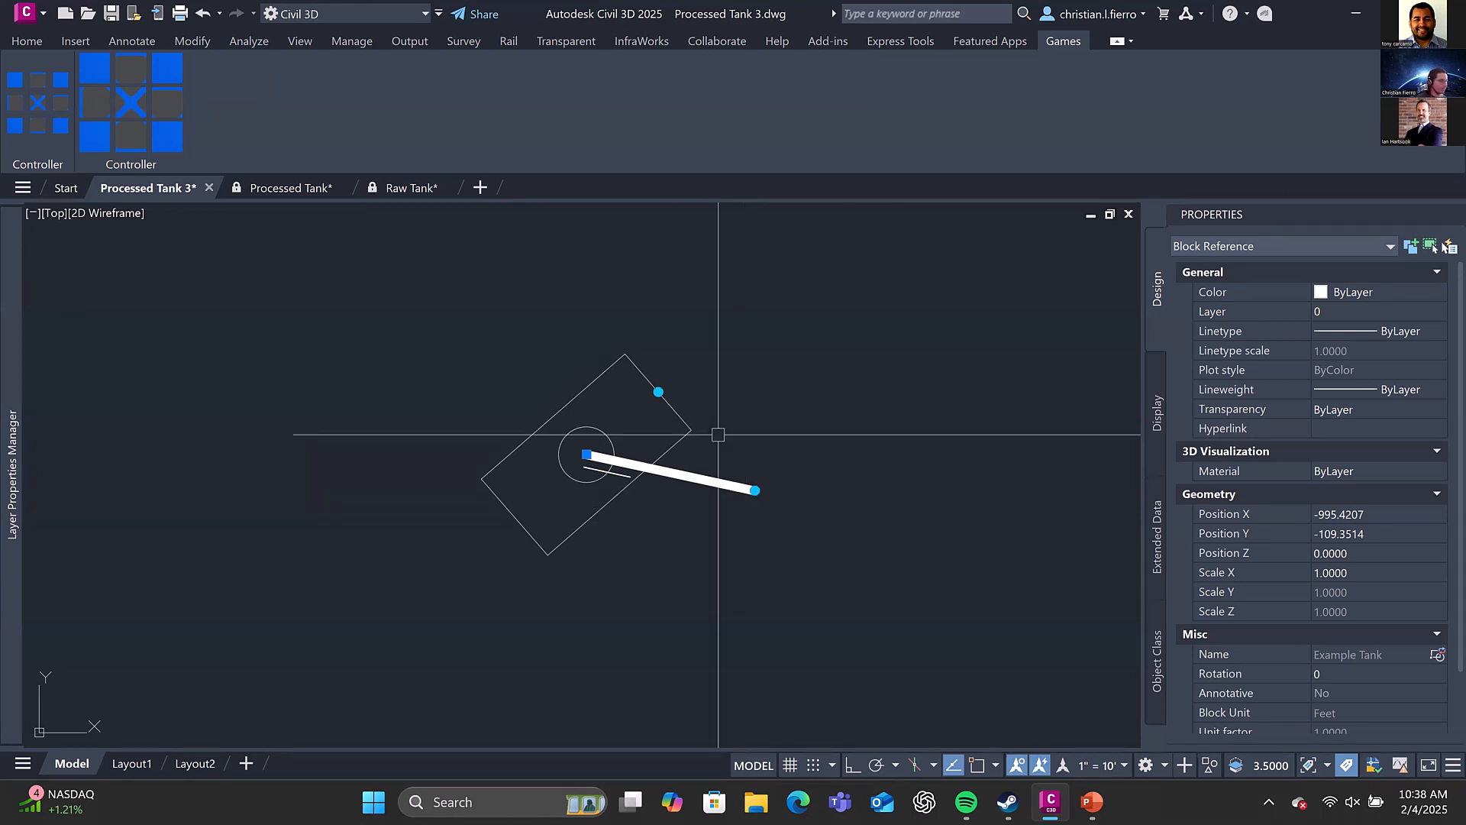
{"action": "left_click", "coordinate": [753, 490]}
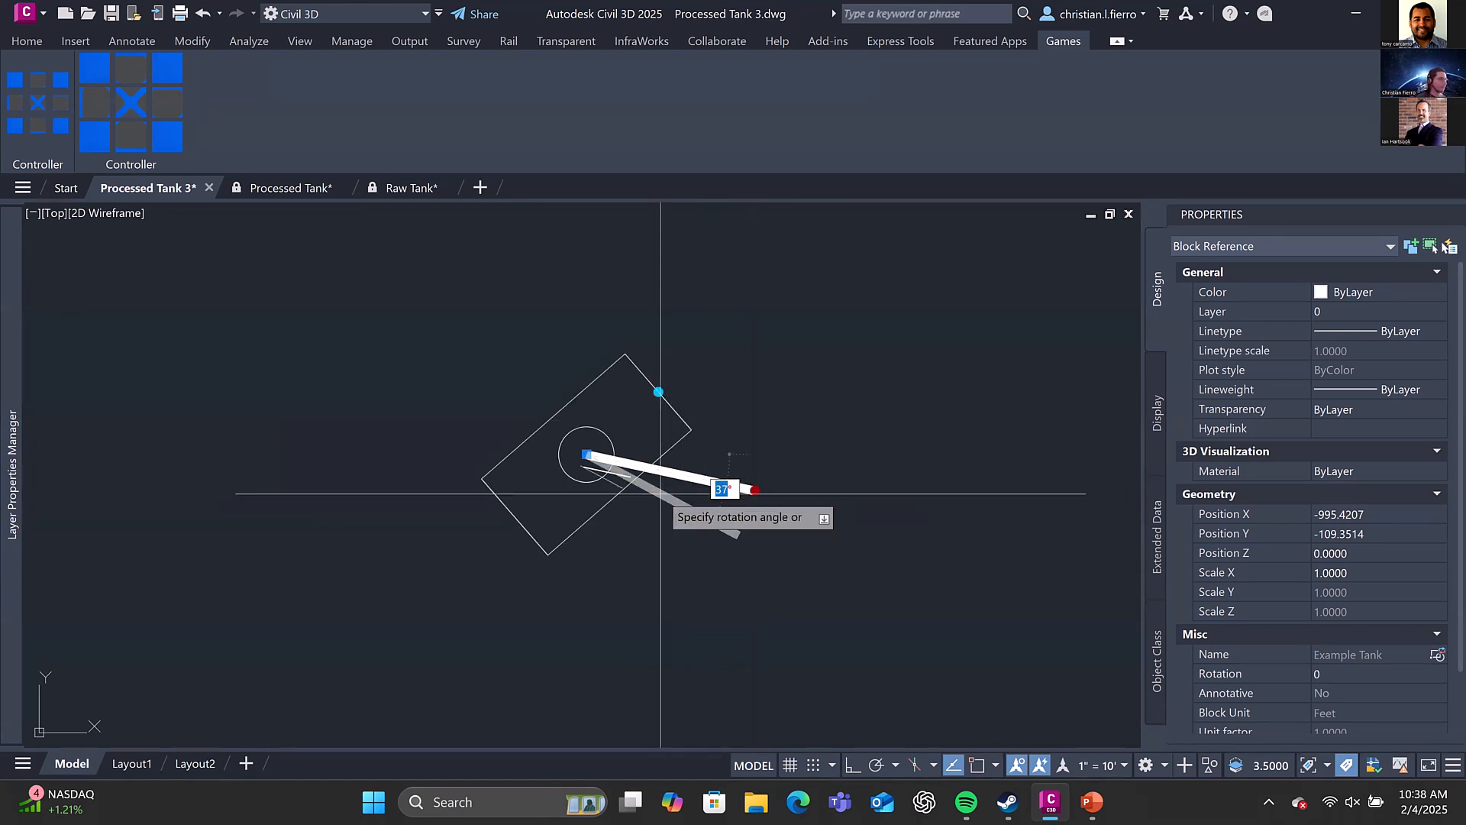
{"action": "left_click", "coordinate": [495, 421]}
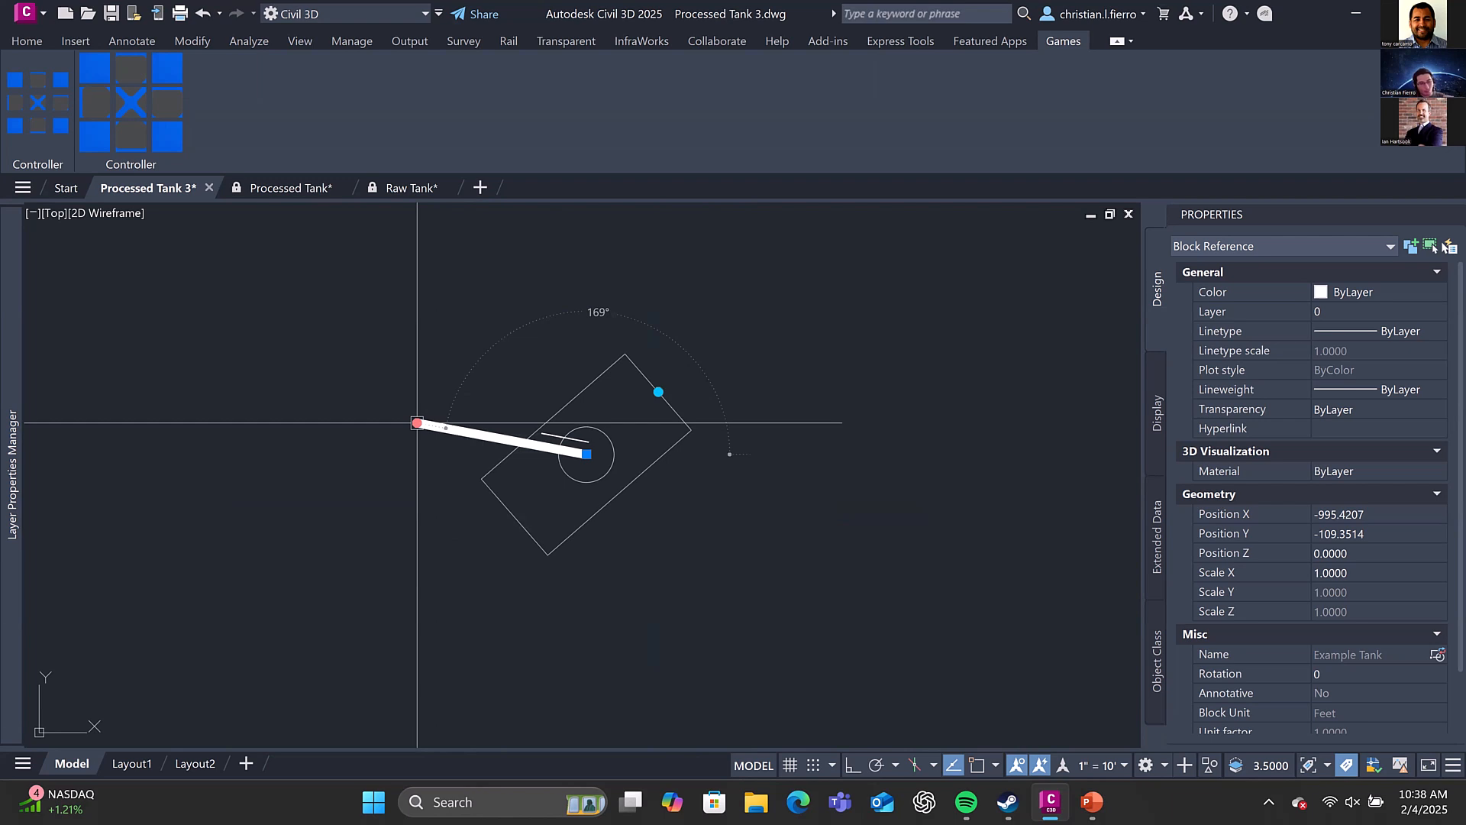
{"action": "key", "text": "Escape"}
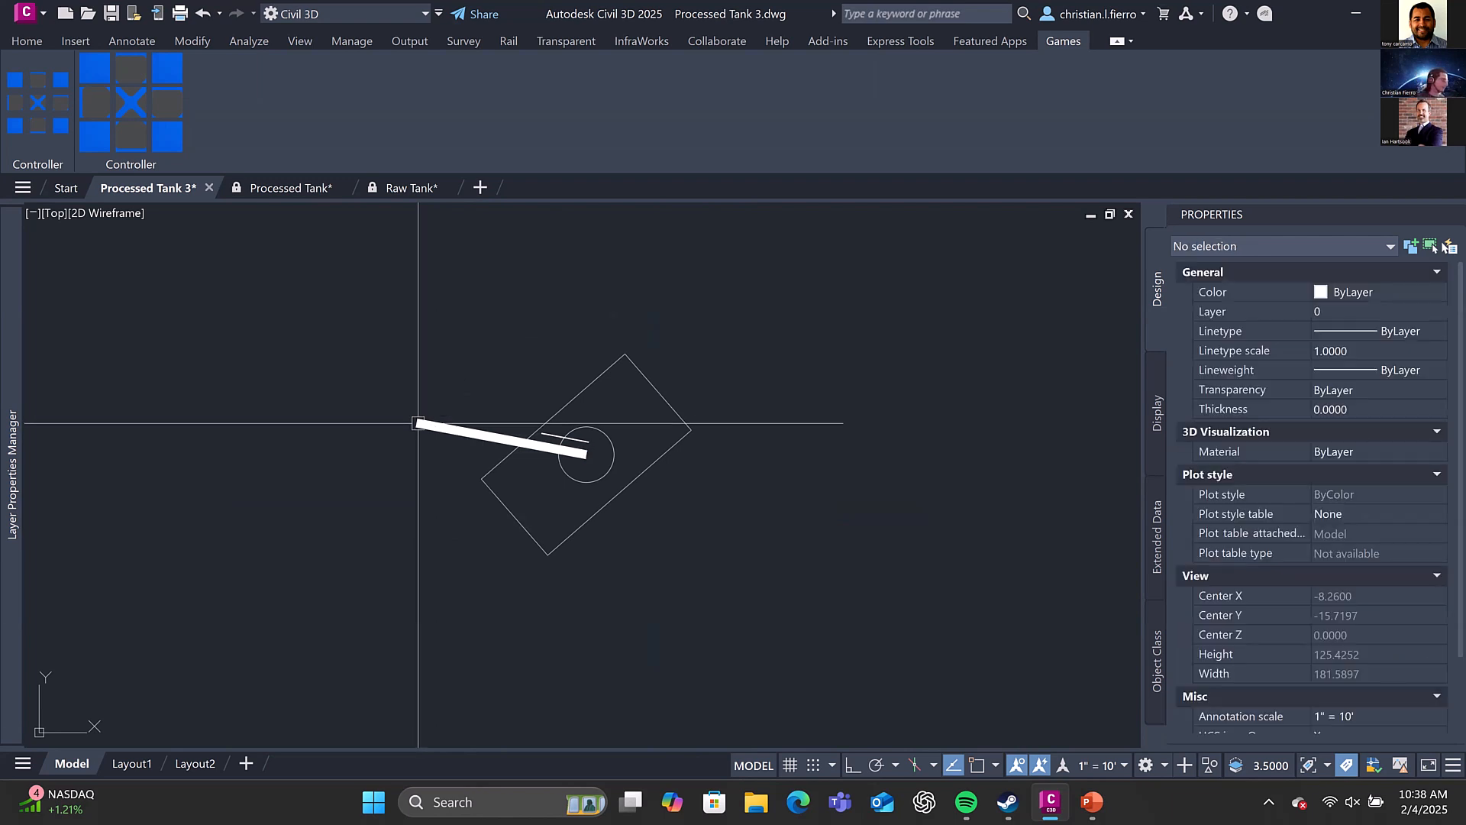
Move the Example Tank by its base point onto the straight part of the curved path, at about X -1121.6, Y -79.3
{"action": "scroll", "coordinate": [640, 390], "scroll_direction": "down", "scroll_amount": 4}
{"action": "scroll", "coordinate": [609, 418], "scroll_direction": "up", "scroll_amount": 2}
{"action": "scroll", "coordinate": [642, 401], "scroll_direction": "down", "scroll_amount": 2}
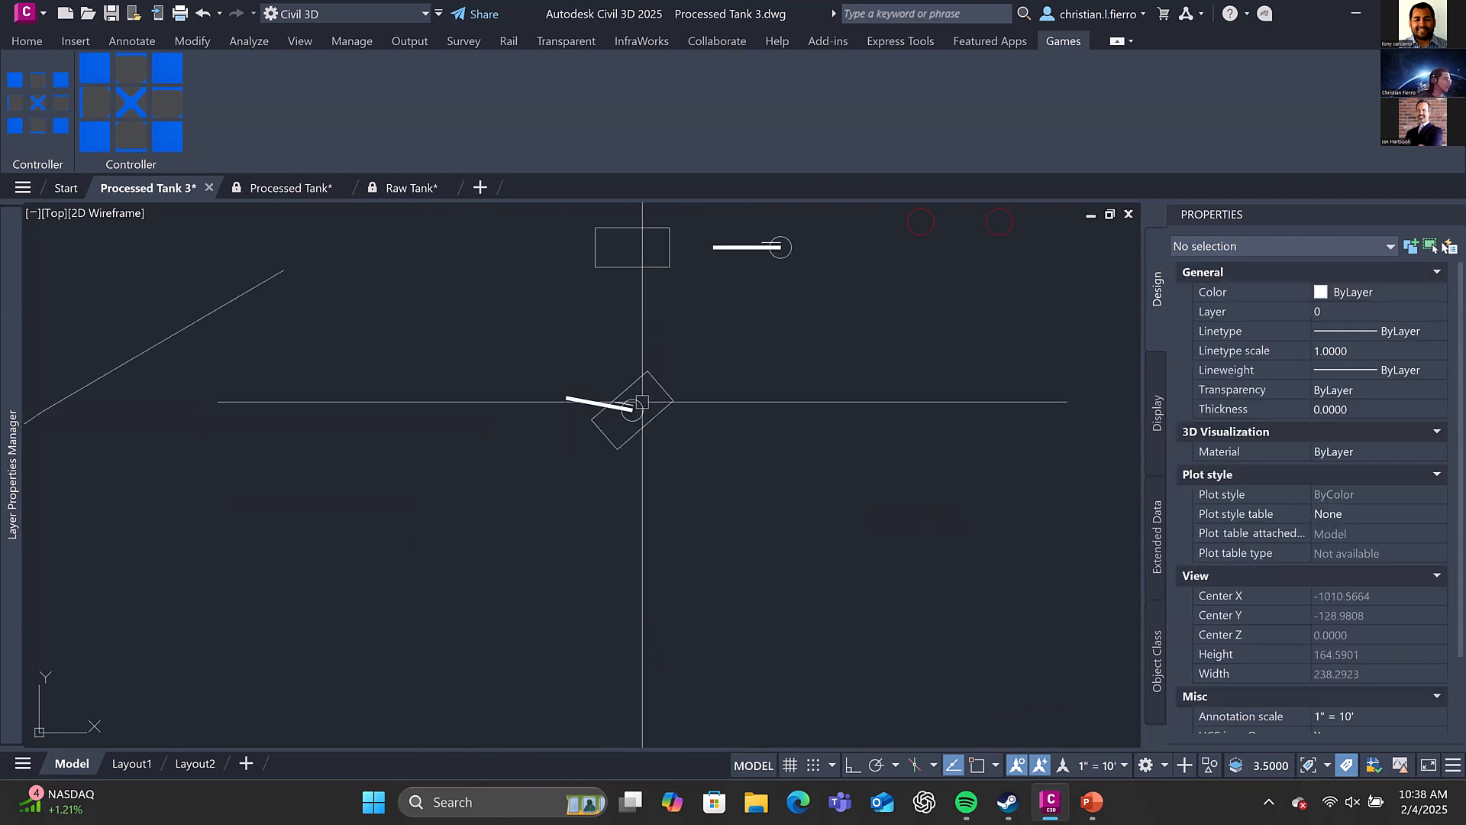
{"action": "middle_click_drag", "start_coordinate": [706, 278], "coordinate": [625, 397]}
{"action": "left_click", "coordinate": [587, 517]}
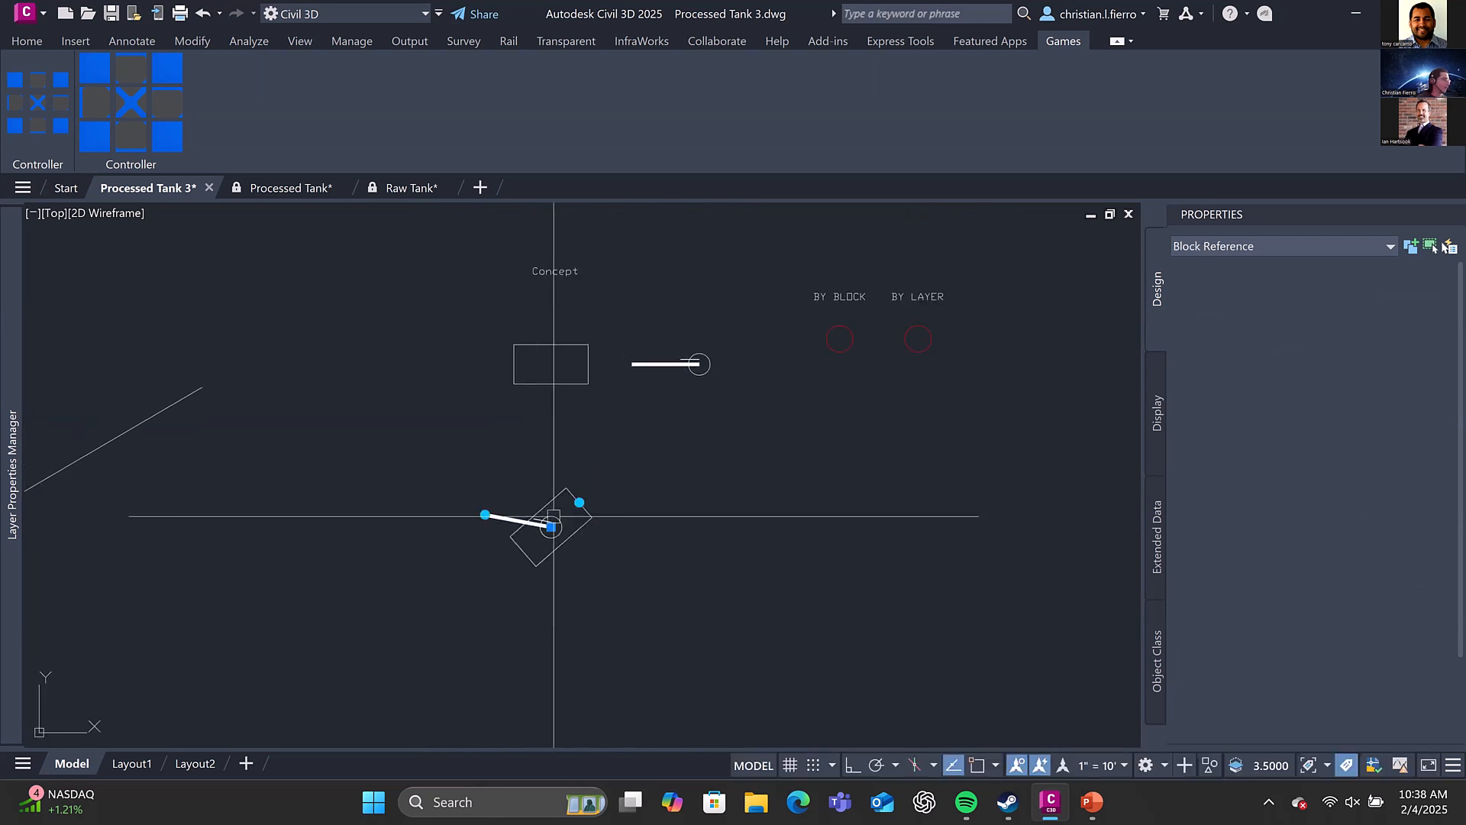
{"action": "middle_click_drag", "start_coordinate": [550, 521], "coordinate": [587, 465]}
{"action": "left_click", "coordinate": [587, 471]}
{"action": "middle_click_drag", "start_coordinate": [470, 451], "coordinate": [862, 462]}
{"action": "right_click", "coordinate": [622, 410], "text": "shift"}
{"action": "left_click", "coordinate": [663, 721]}
{"action": "left_click", "coordinate": [562, 383]}
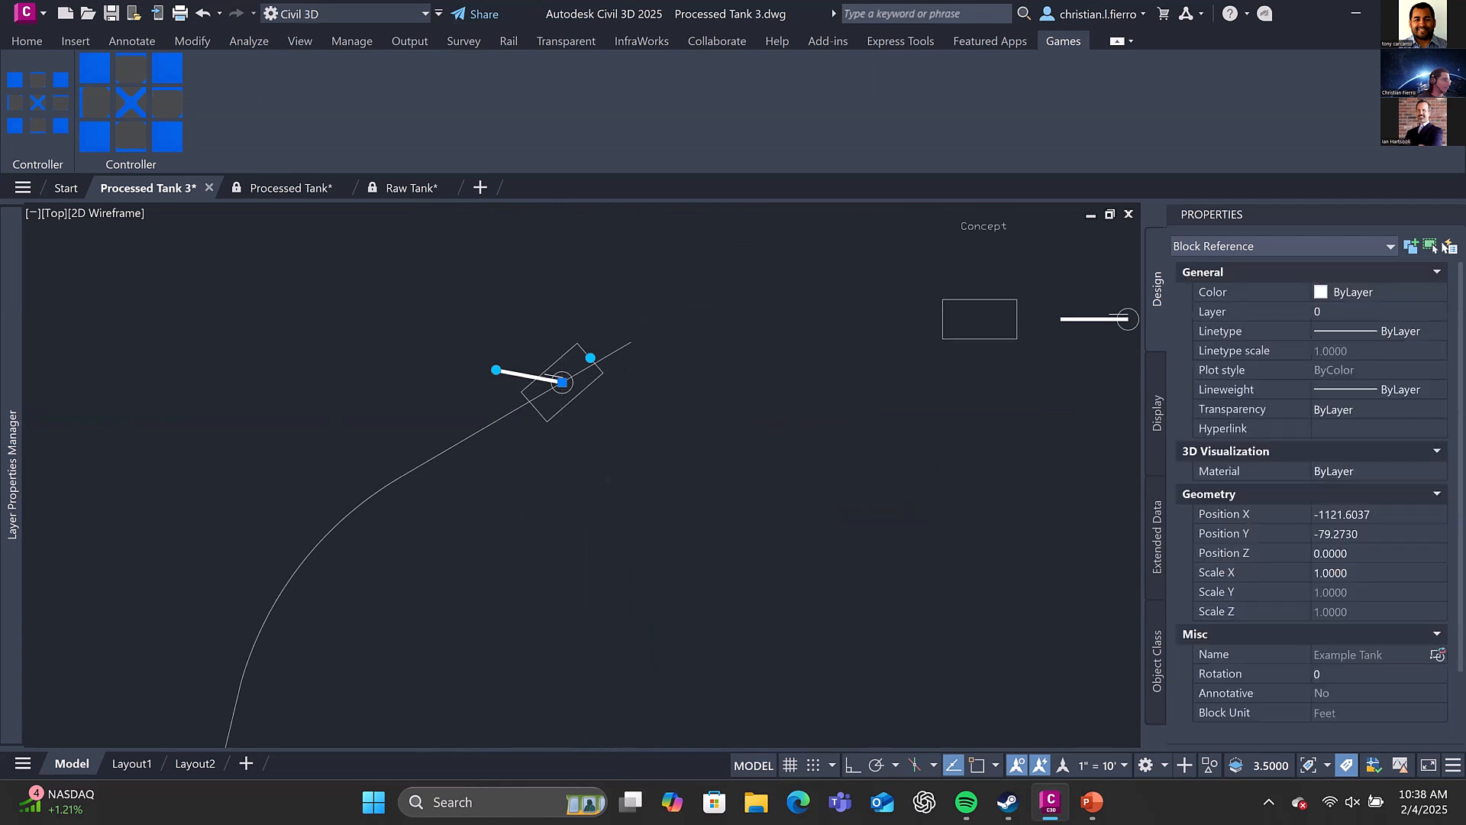
Rotate the tank's hull to align with the straight part of the path, its grip facing the curve
{"action": "scroll", "coordinate": [562, 385], "scroll_direction": "up", "scroll_amount": 2}
{"action": "left_click", "coordinate": [607, 336]}
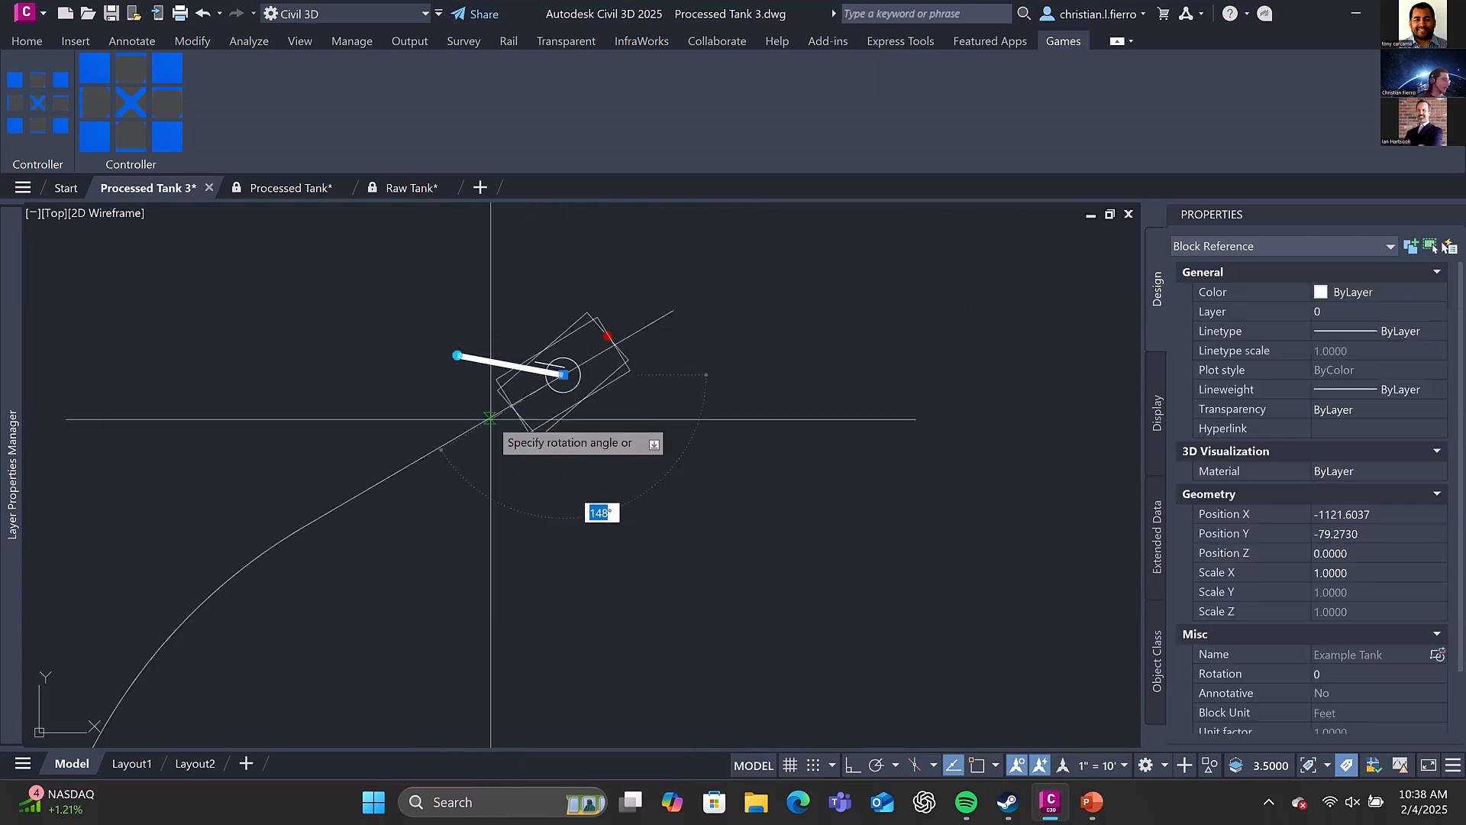
{"action": "left_click", "coordinate": [538, 388]}
Move the tank farther along the path to about X -1148.8, Y -95.2 and rotate its hull again
{"action": "left_click", "coordinate": [563, 374]}
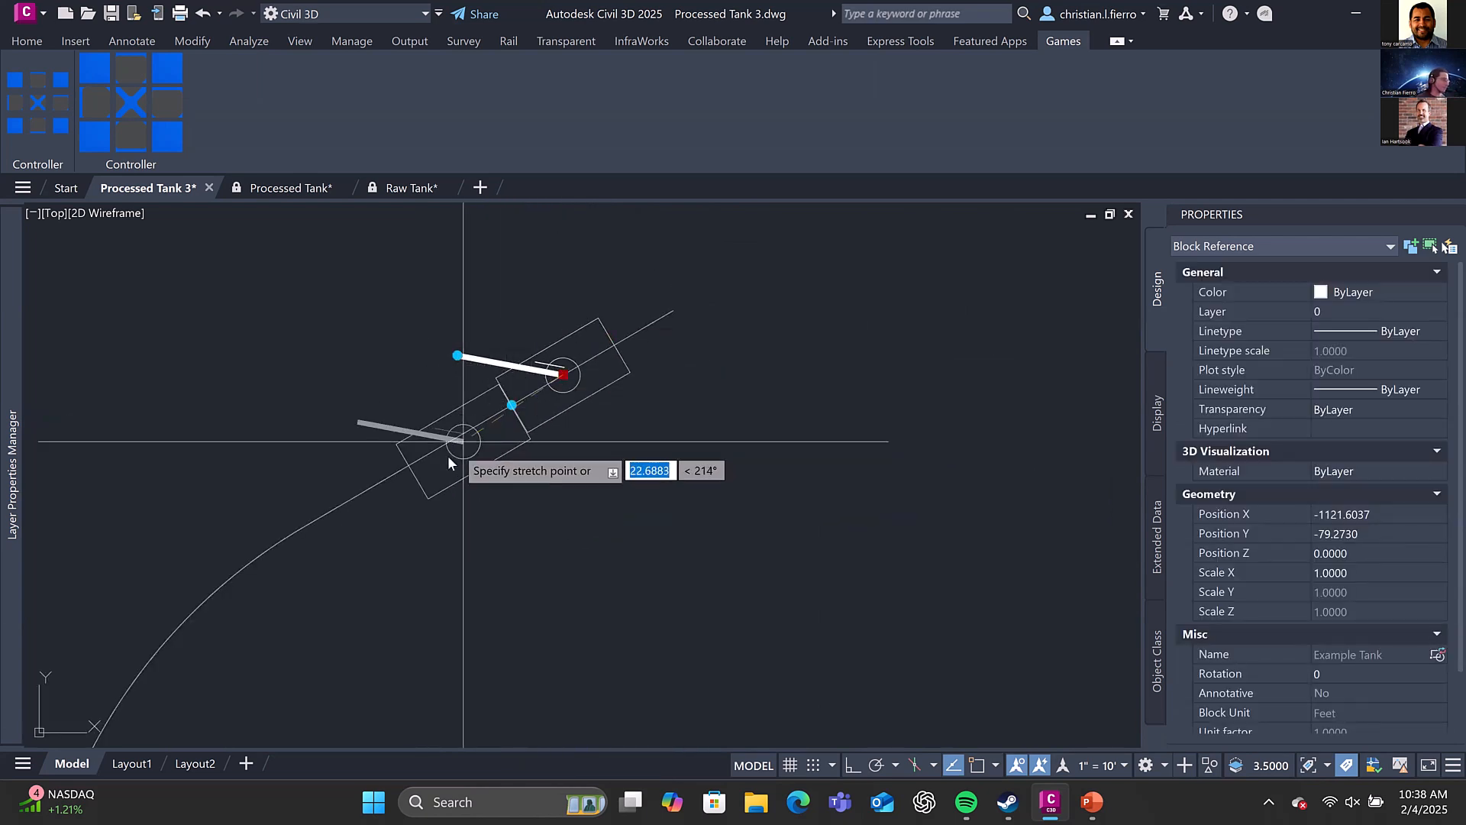
{"action": "left_click", "coordinate": [418, 459]}
{"action": "left_click", "coordinate": [367, 489]}
{"action": "left_click", "coordinate": [367, 488]}
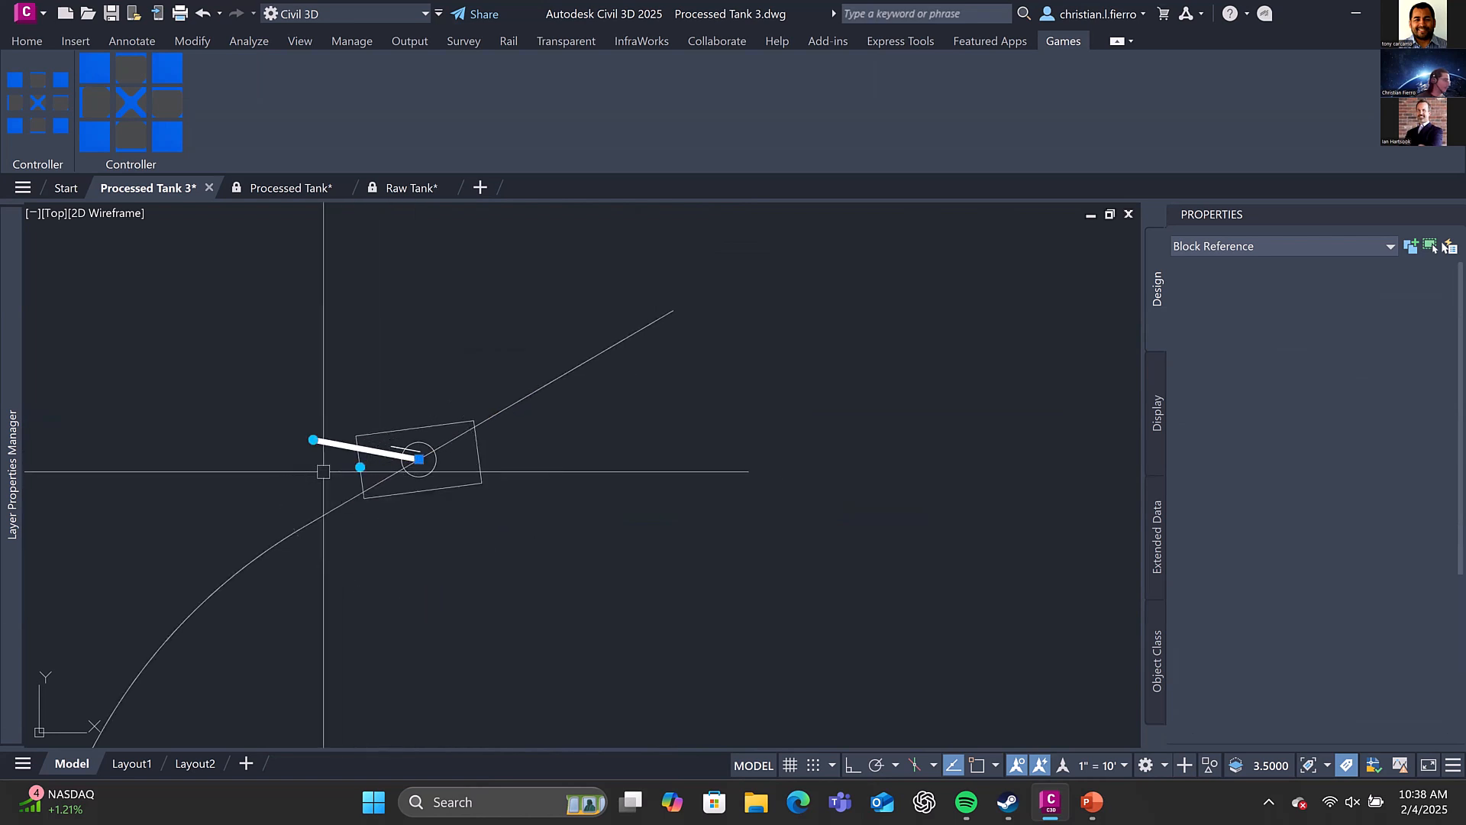
{"action": "scroll", "coordinate": [368, 461], "scroll_direction": "down", "scroll_amount": 2}
{"action": "key", "text": "Escape"}
Move the Example Tank back below the Concept hull and cannon, to about X -989.4, Y -110.2
{"action": "left_click", "coordinate": [406, 468]}
{"action": "left_click", "coordinate": [400, 459]}
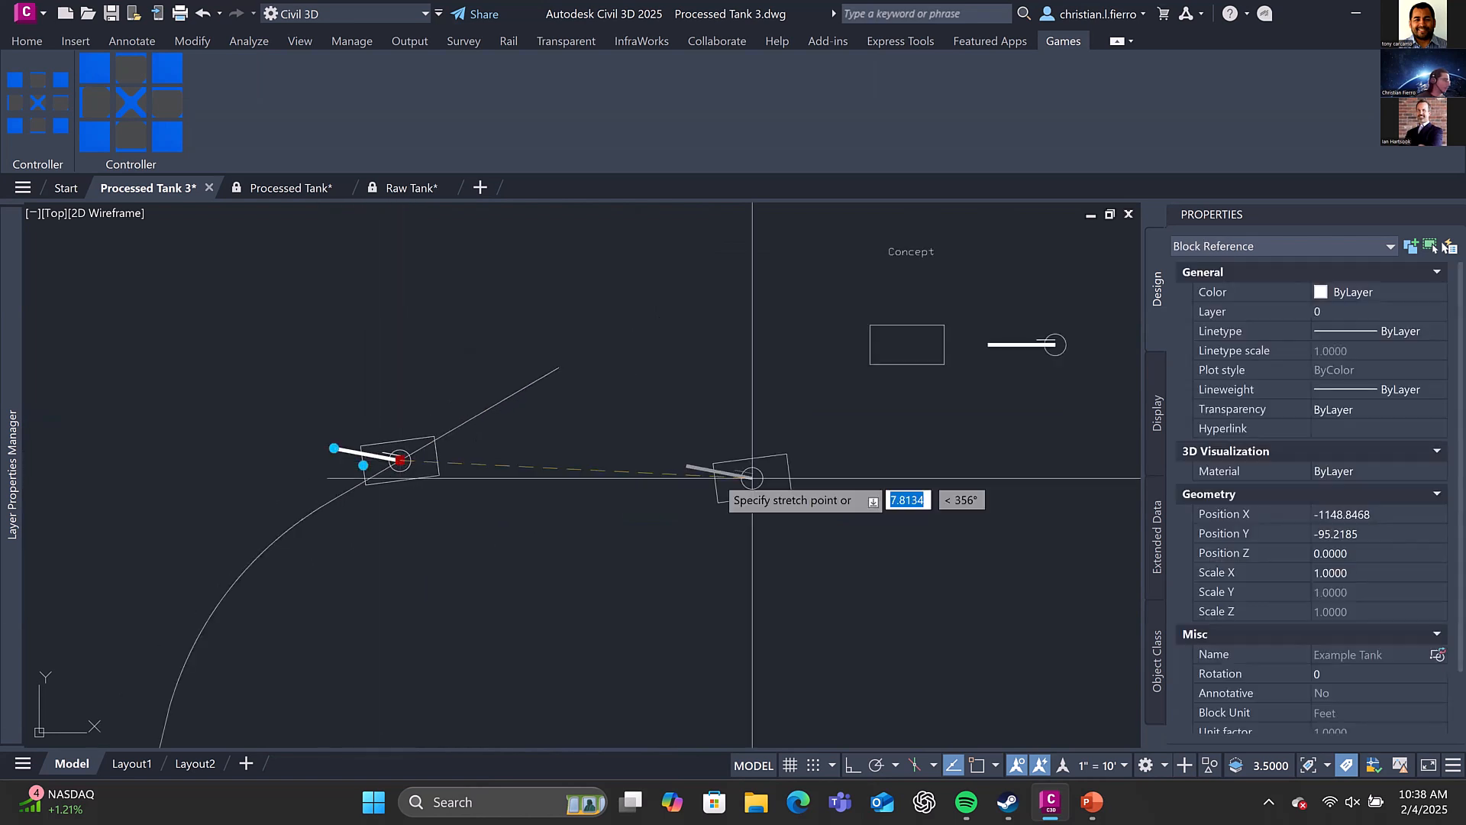
{"action": "left_click", "coordinate": [928, 510]}
{"action": "middle_click_drag", "start_coordinate": [928, 510], "coordinate": [611, 518]}
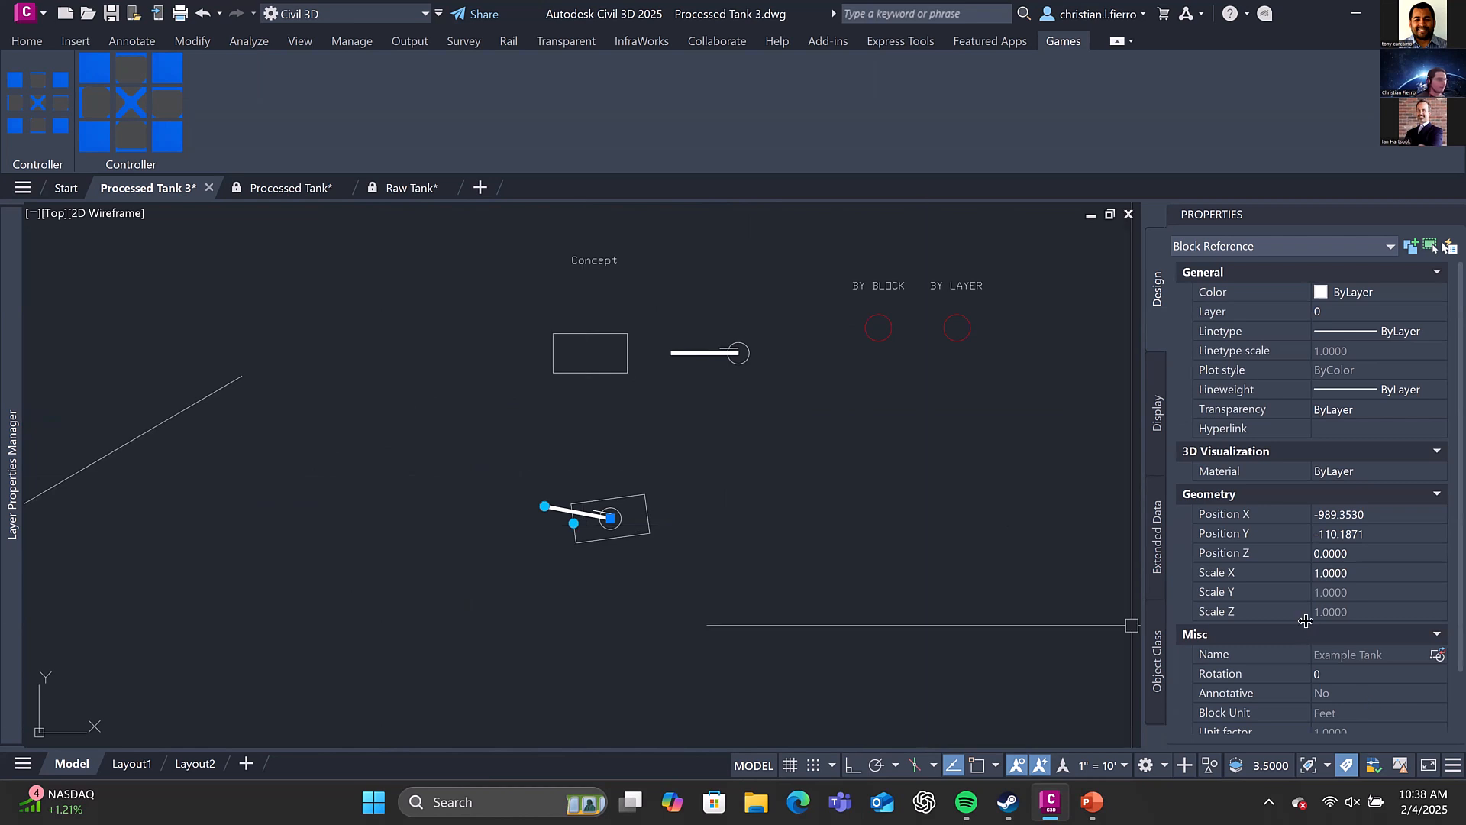
Set the tank's custom Angle1 and Angle2 properties to 180 and deselect the block
{"action": "scroll", "coordinate": [1384, 722], "scroll_direction": "down", "scroll_amount": 3}
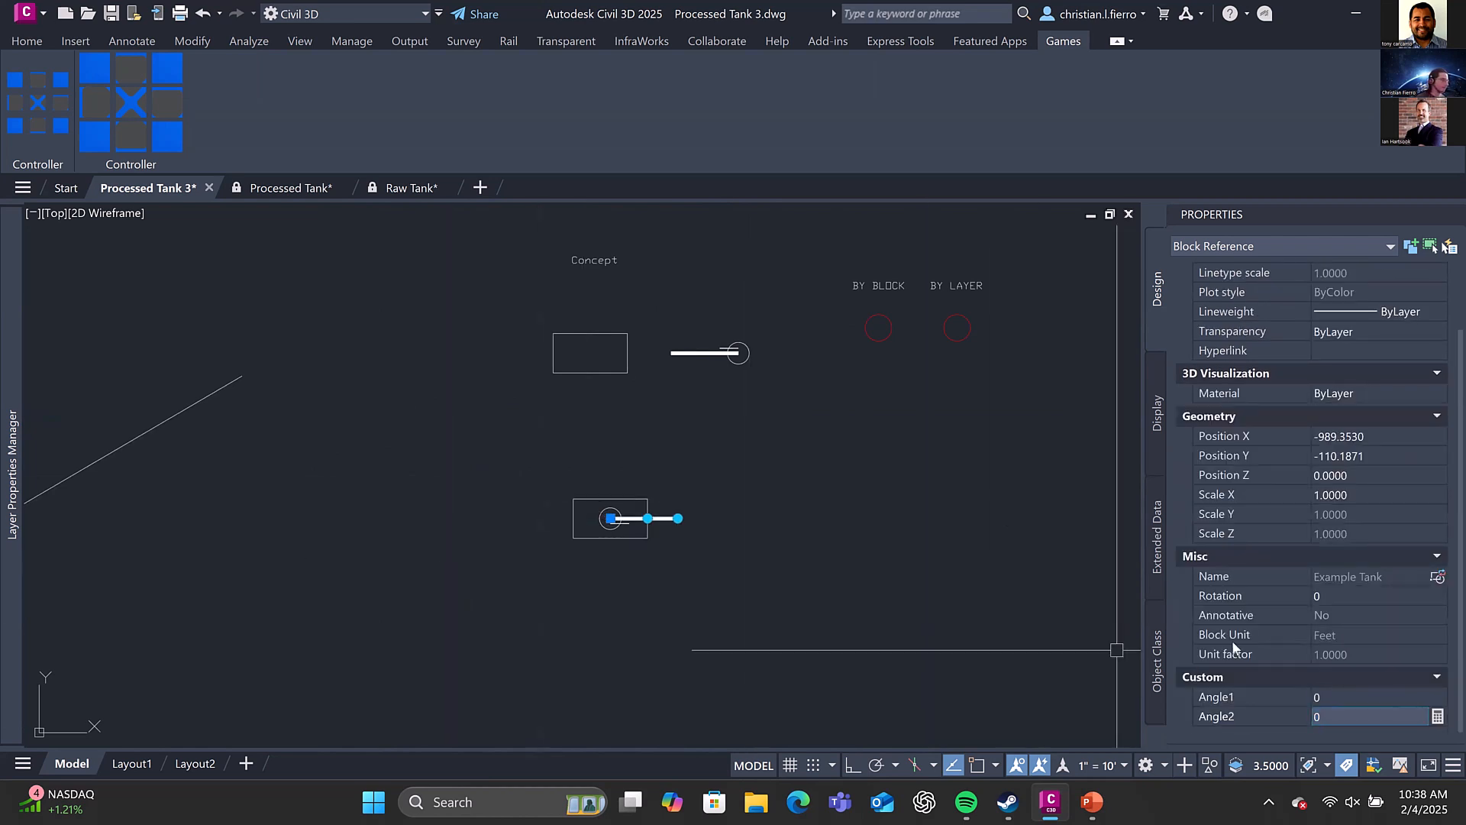
{"action": "left_click", "coordinate": [1384, 698]}
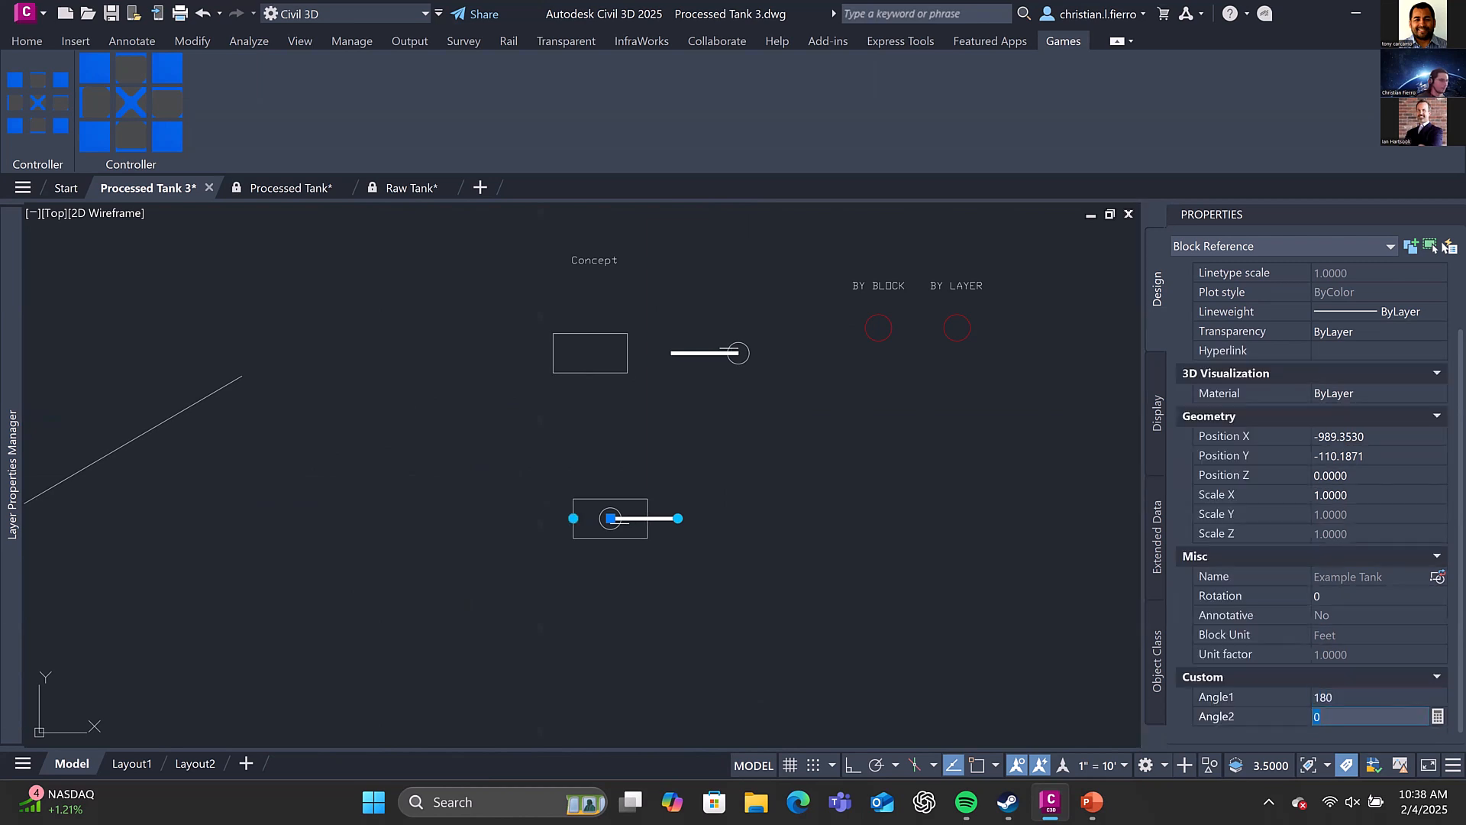
{"action": "key", "text": "Return"}
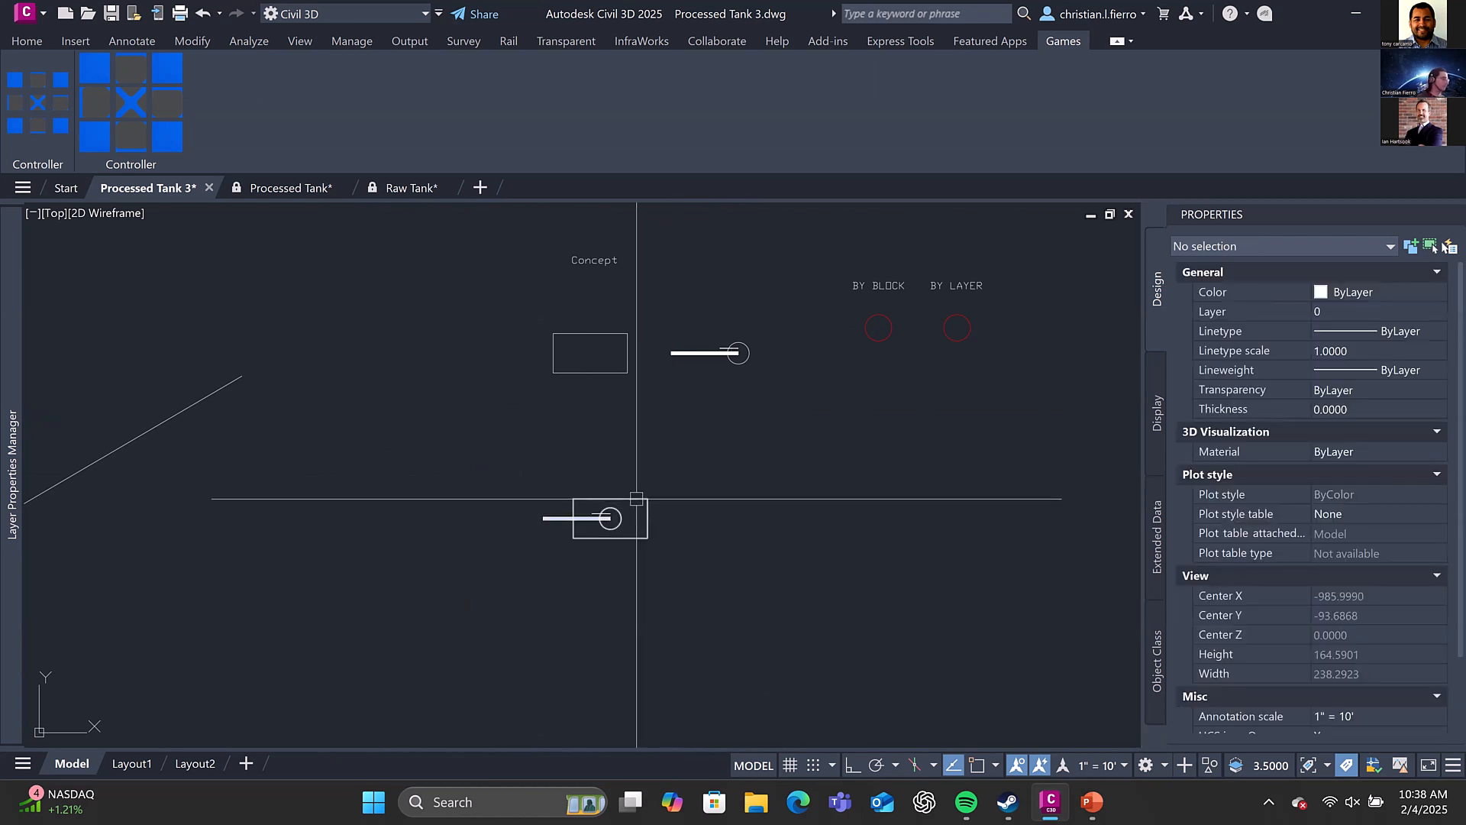
Reopen the Example Tank in the Block Editor and look through the available geometric constraints and constraint parameters
{"action": "right_click", "coordinate": [623, 498]}
{"action": "left_click", "coordinate": [737, 295]}
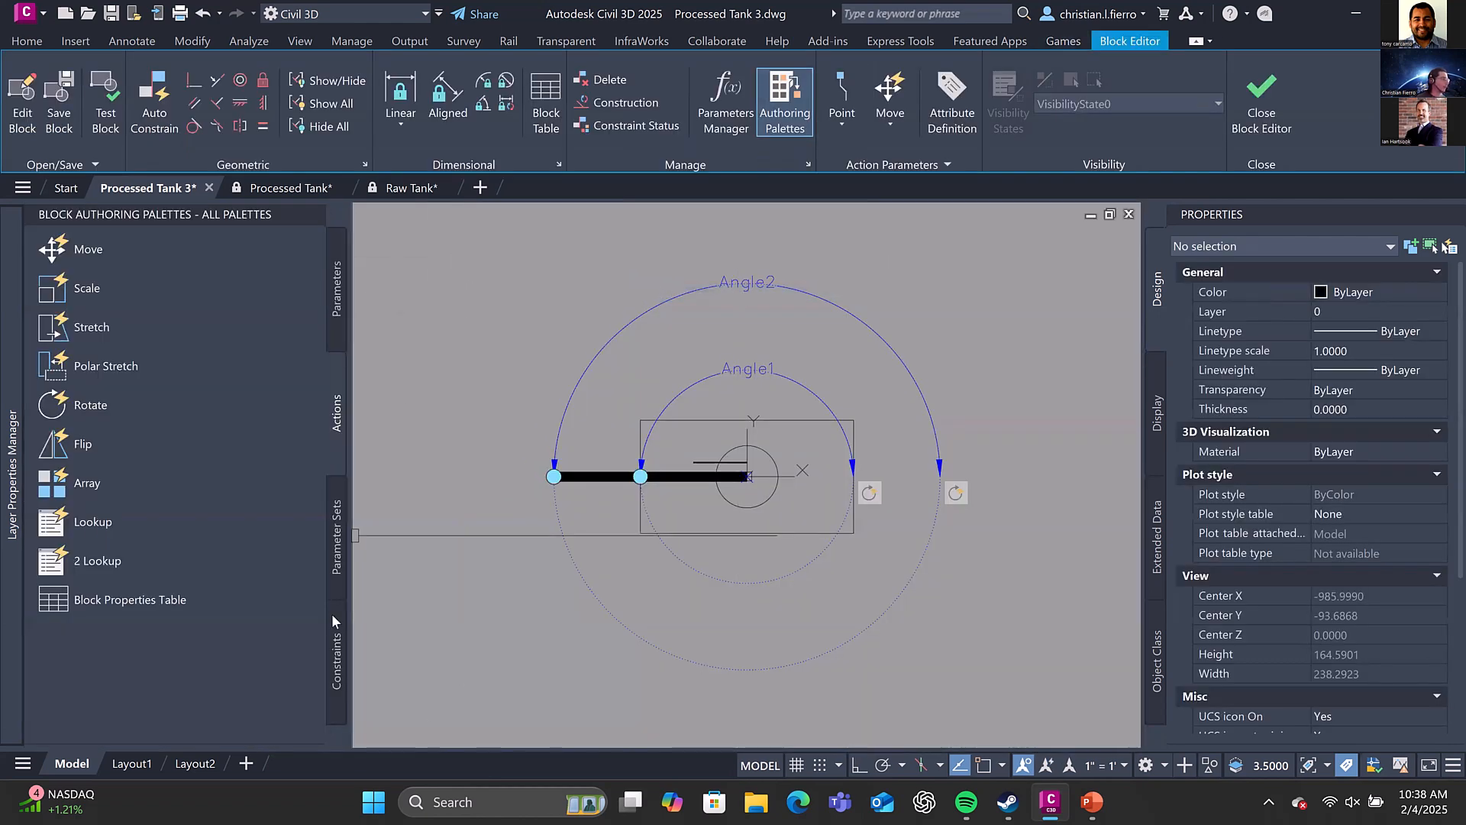
{"action": "left_click", "coordinate": [335, 626]}
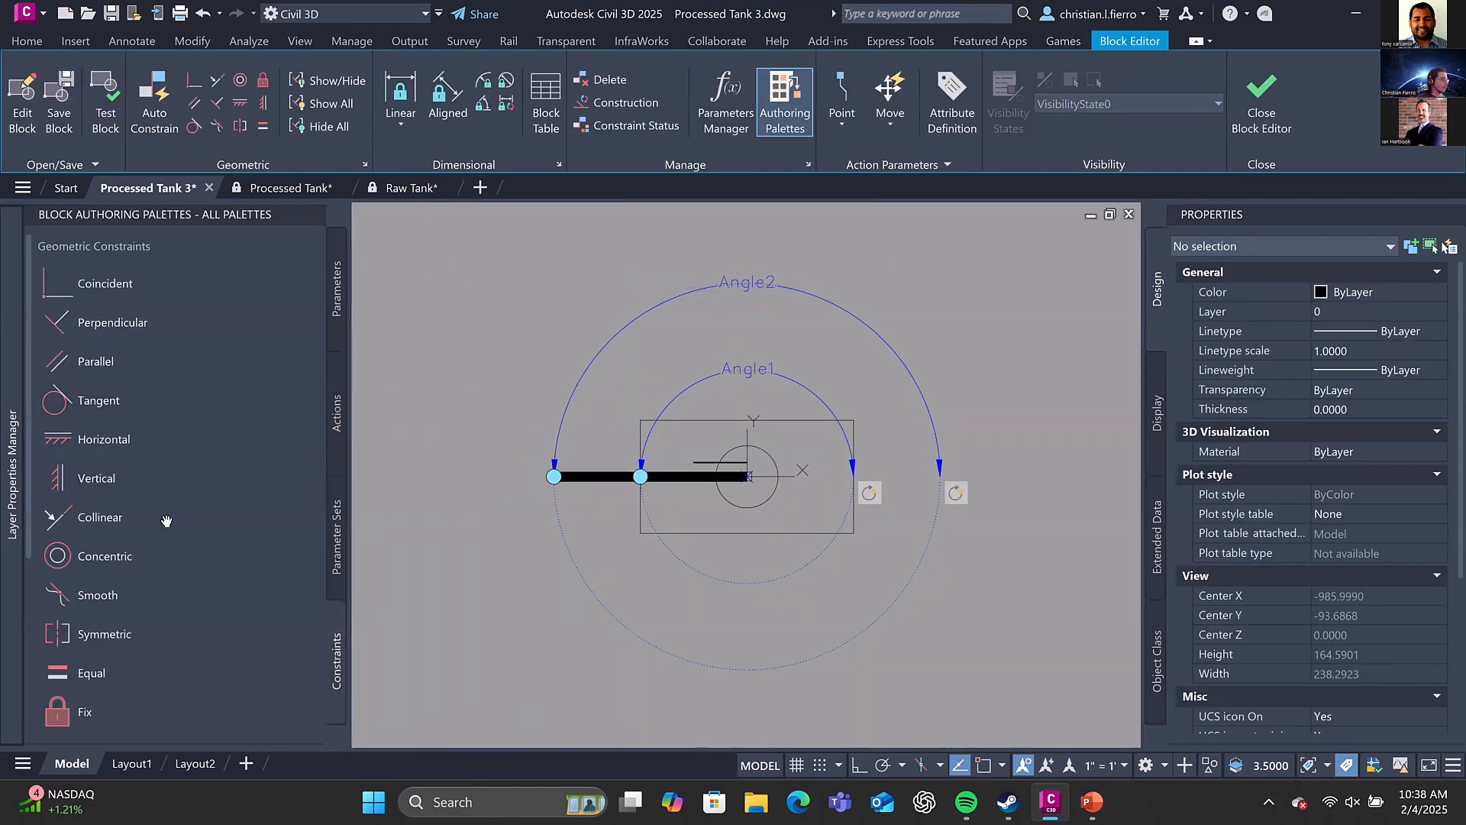
{"action": "scroll", "coordinate": [203, 523], "scroll_direction": "down", "scroll_amount": 3}
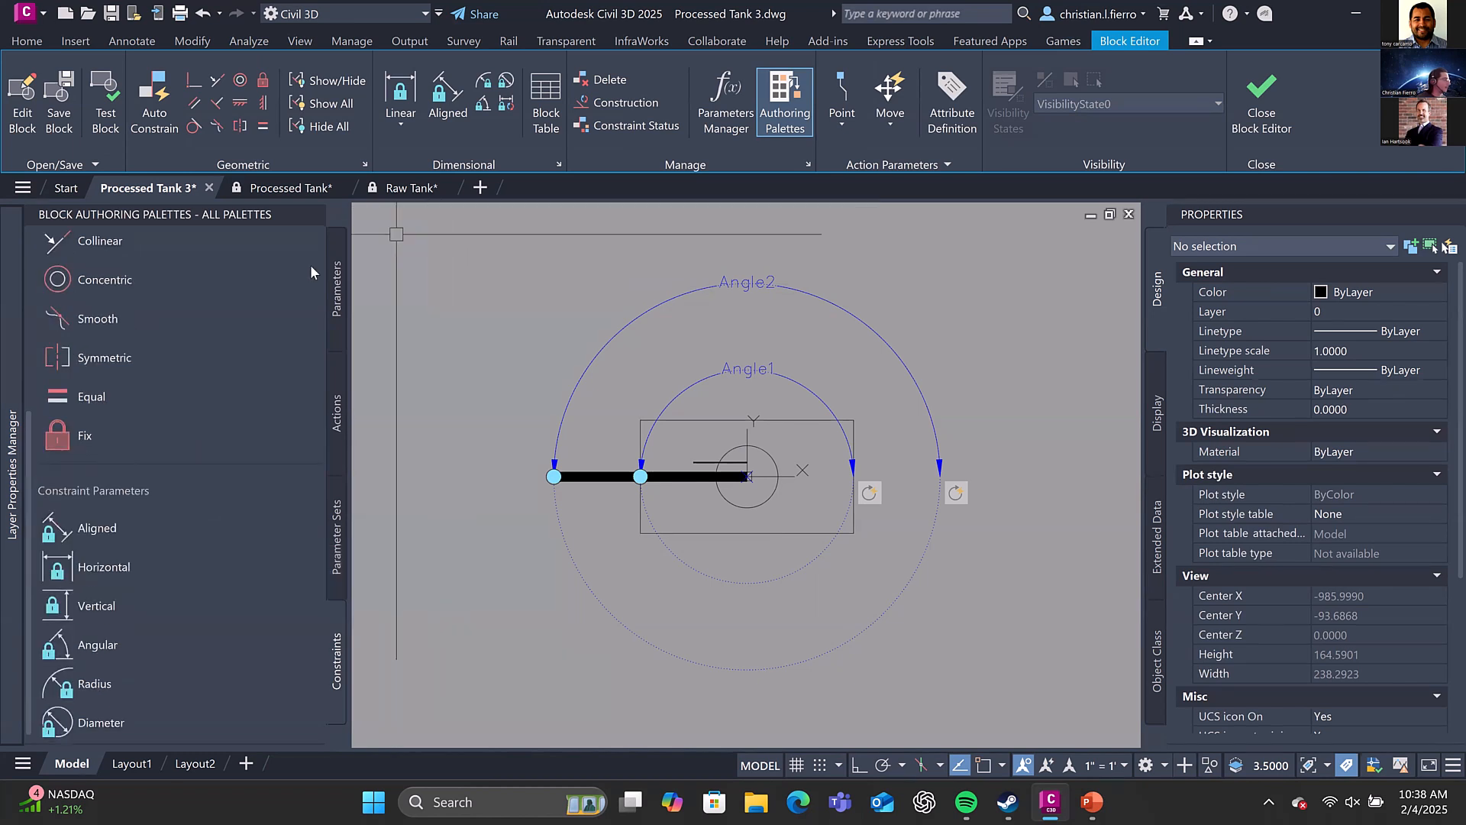
Add an alignment parameter based at 0,0 and directed through the midpoint of the hull's short edge, and save the block while closing the editor
{"action": "left_click", "coordinate": [336, 286]}
{"action": "mouse_move", "coordinate": [9, 609]}
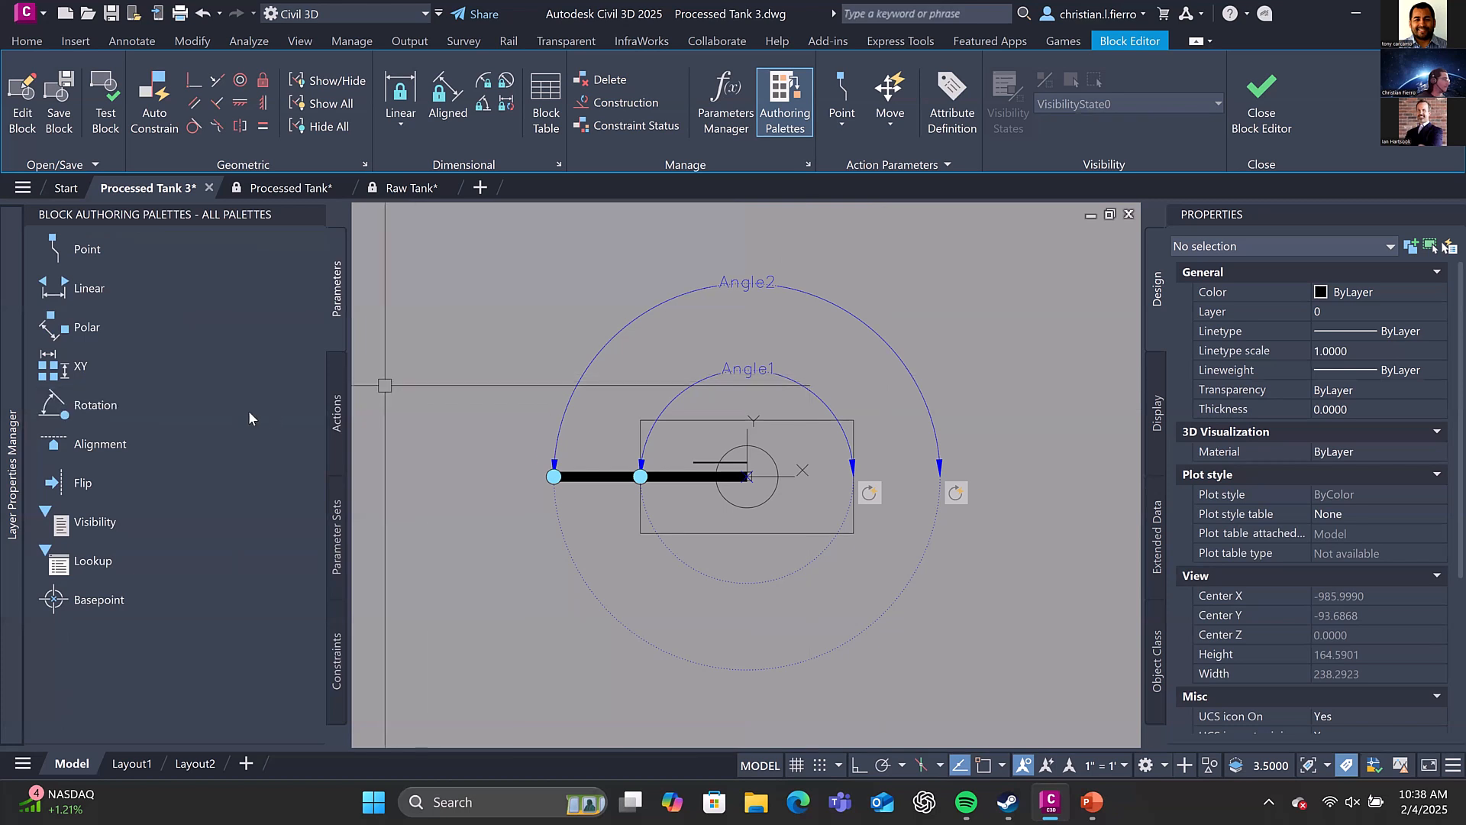
{"action": "left_click", "coordinate": [68, 443]}
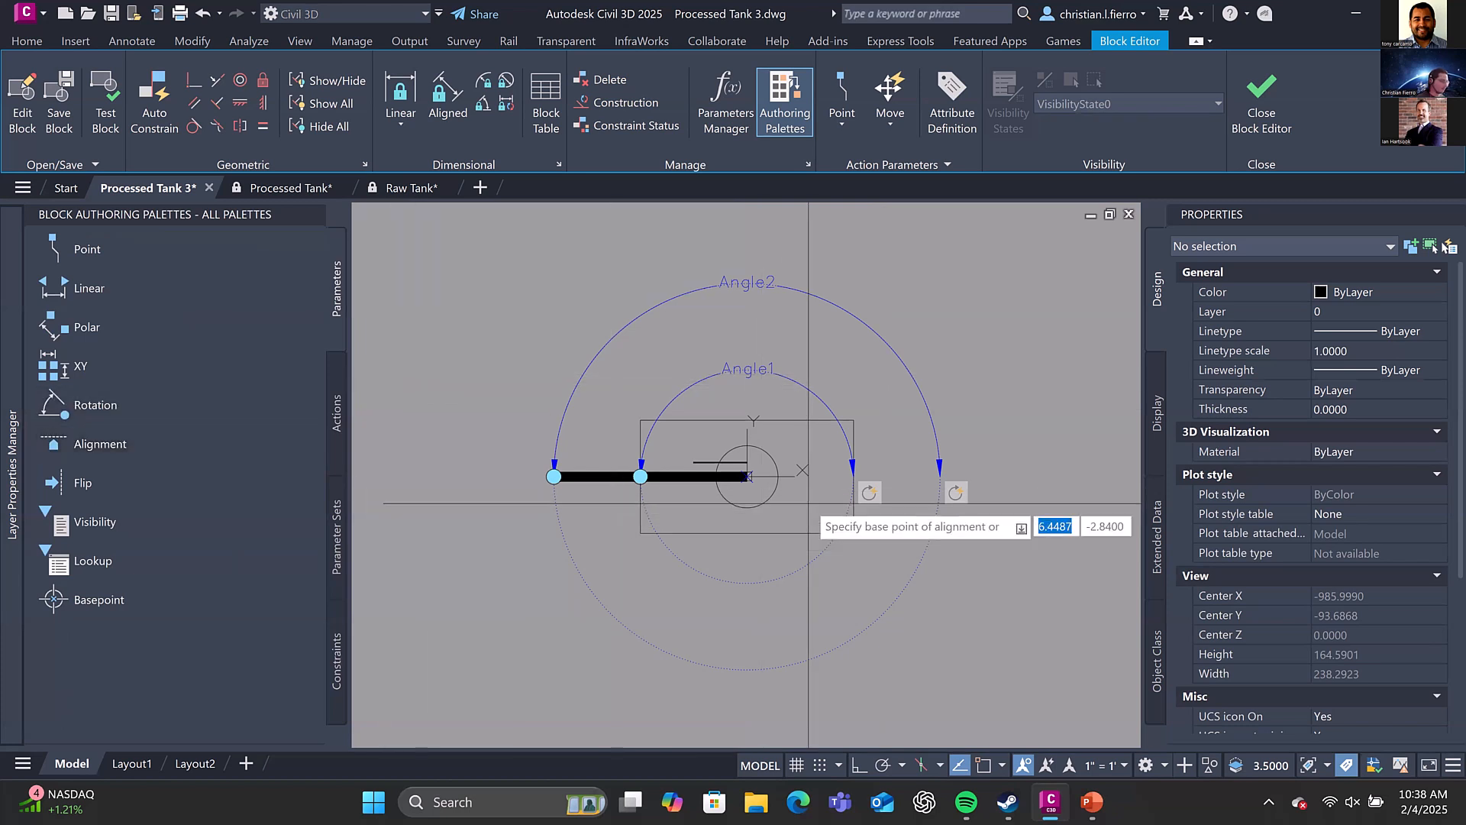
{"action": "type", "text": "0,0"}
{"action": "key", "text": "Return"}
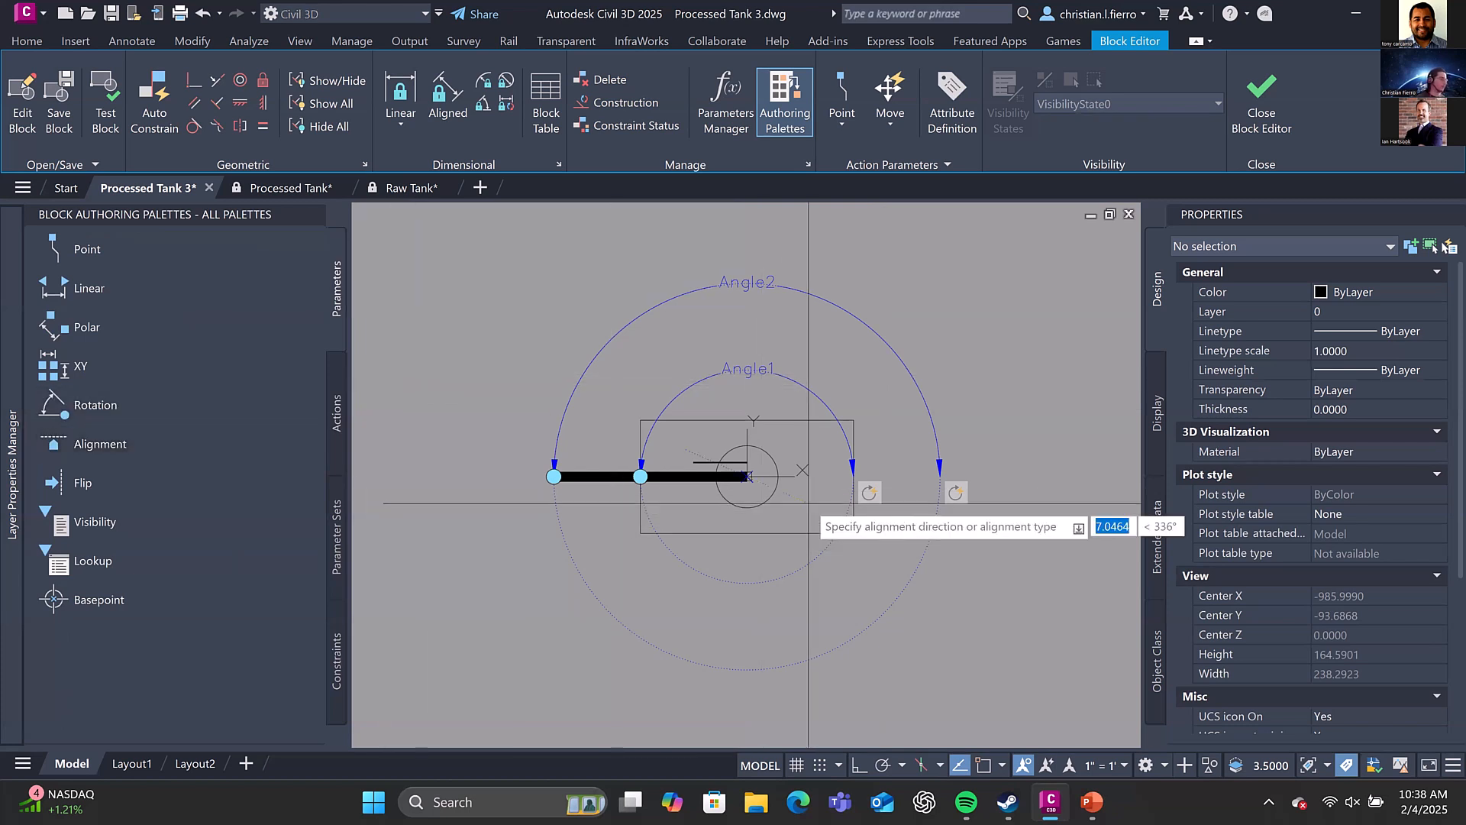
{"action": "right_click", "coordinate": [863, 443], "text": "shift"}
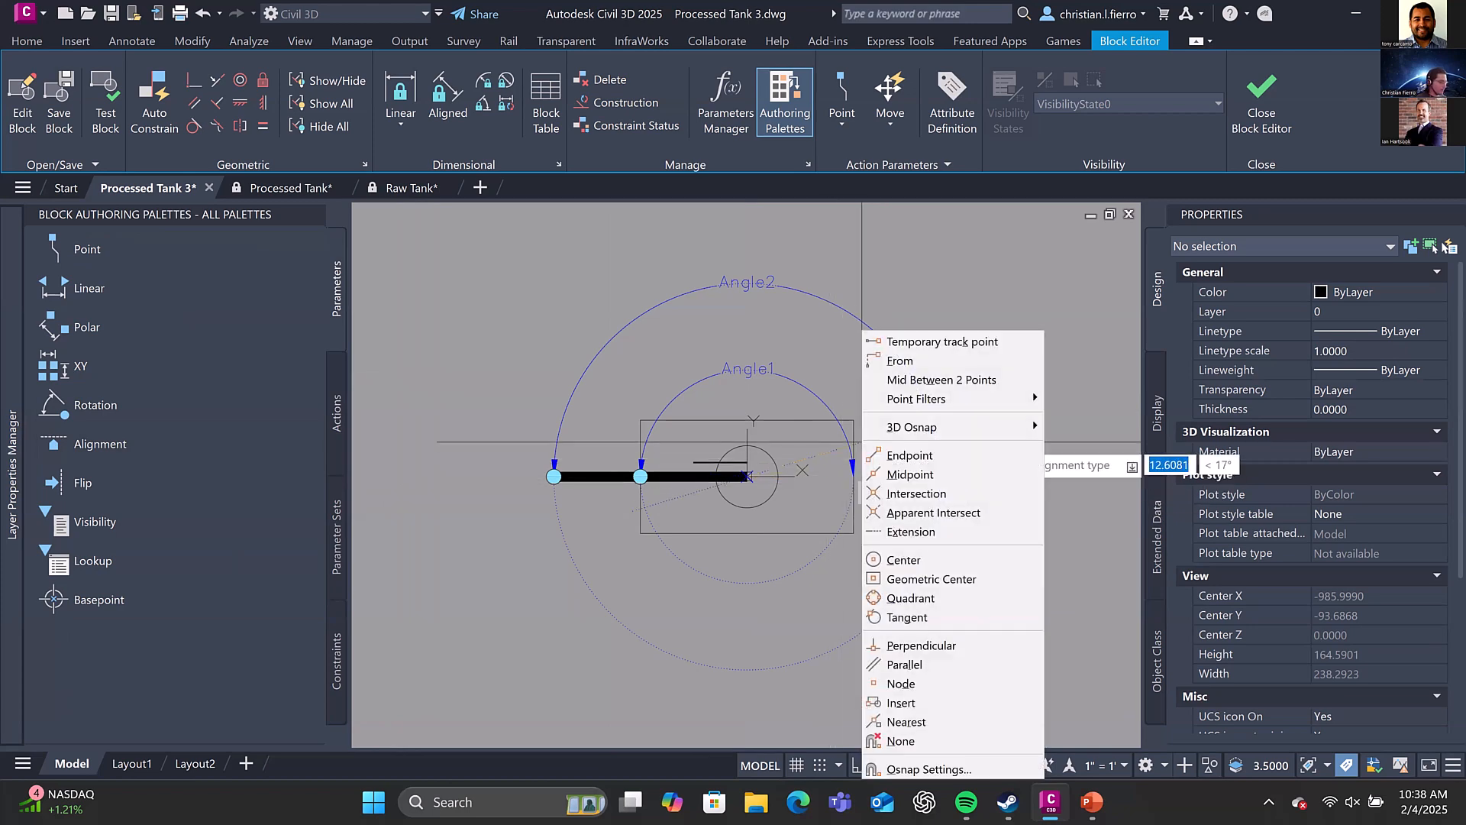
{"action": "key", "text": "m"}
{"action": "left_click", "coordinate": [854, 457]}
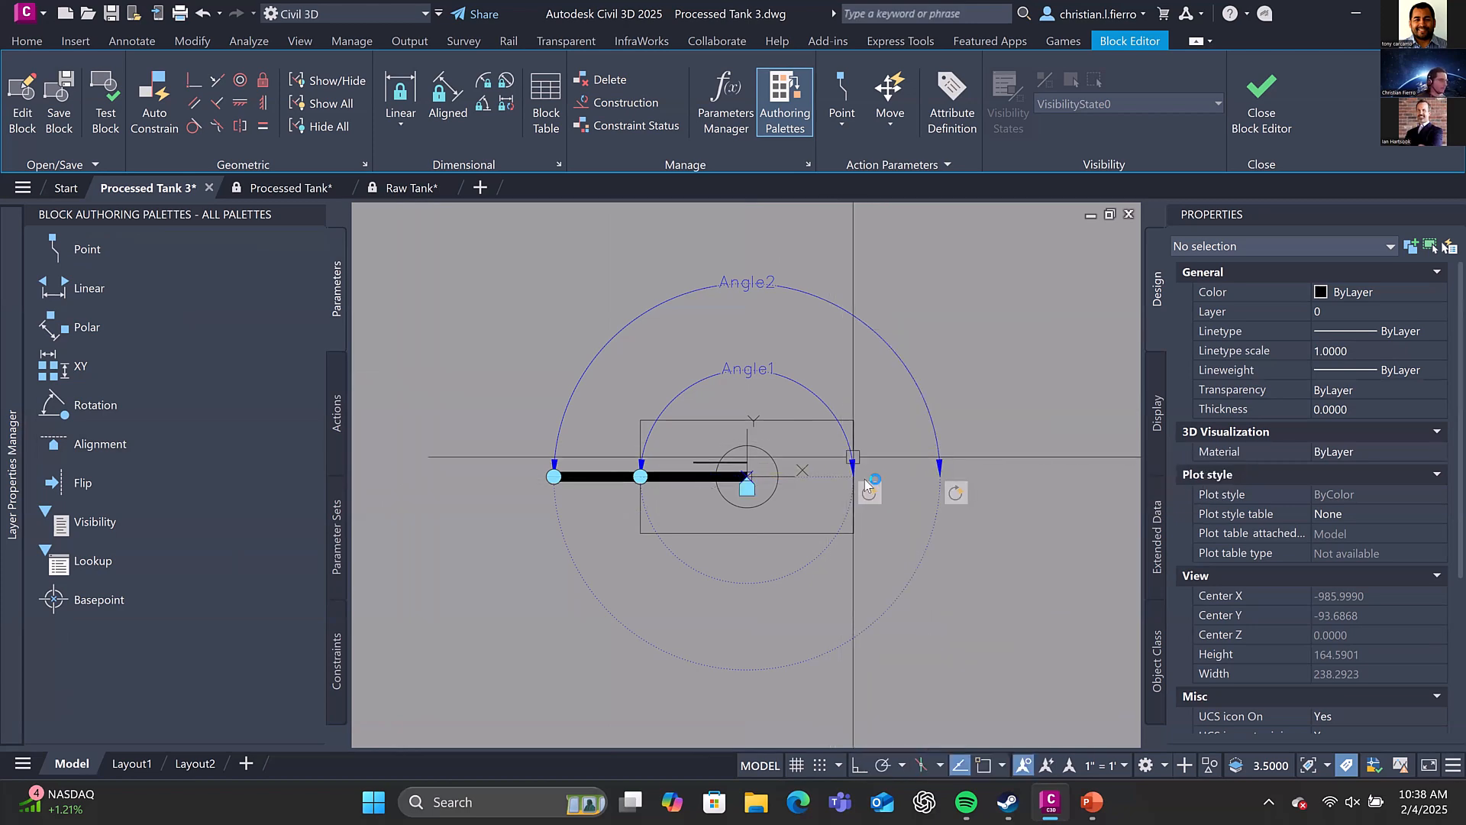
{"action": "scroll", "coordinate": [768, 479], "scroll_direction": "up", "scroll_amount": 3}
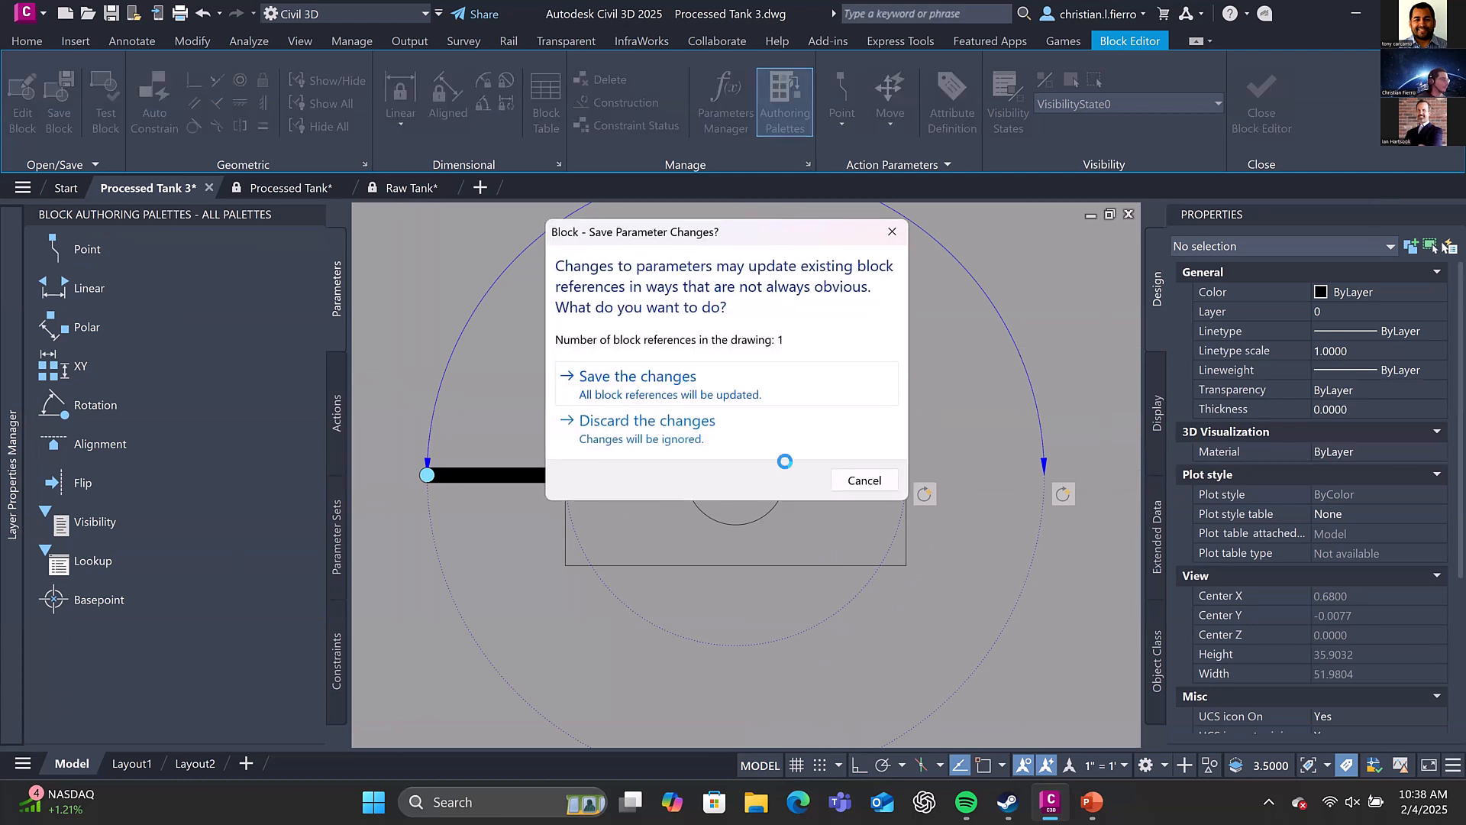
{"action": "left_click", "coordinate": [784, 461]}
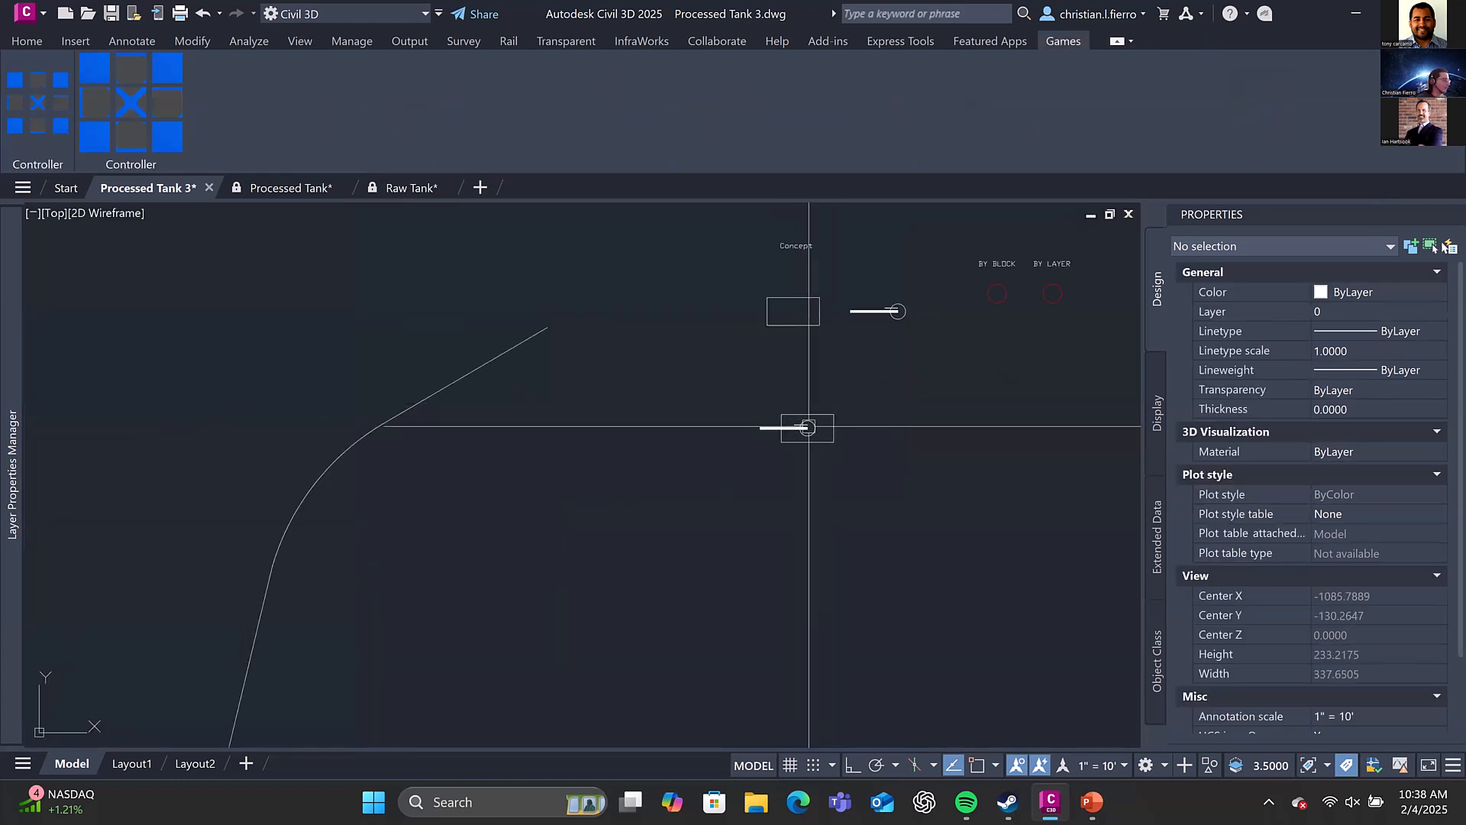
Move the Example Tank by its alignment grip onto the path's upper straight segment, at about X -1123.3, Y -80.3
{"action": "left_click", "coordinate": [808, 428]}
{"action": "left_click", "coordinate": [808, 428]}
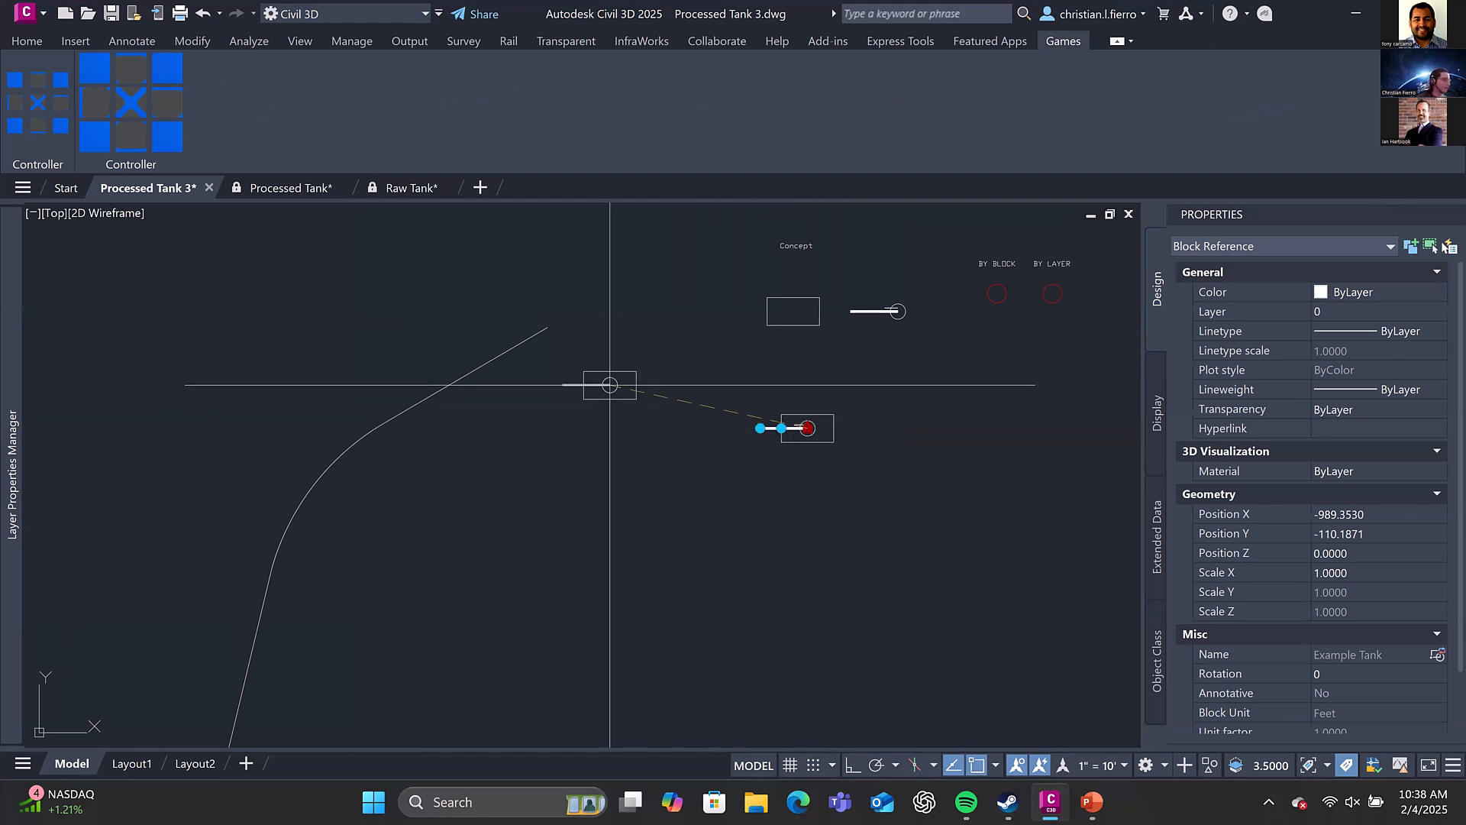
{"action": "scroll", "coordinate": [510, 369], "scroll_direction": "up", "scroll_amount": 4}
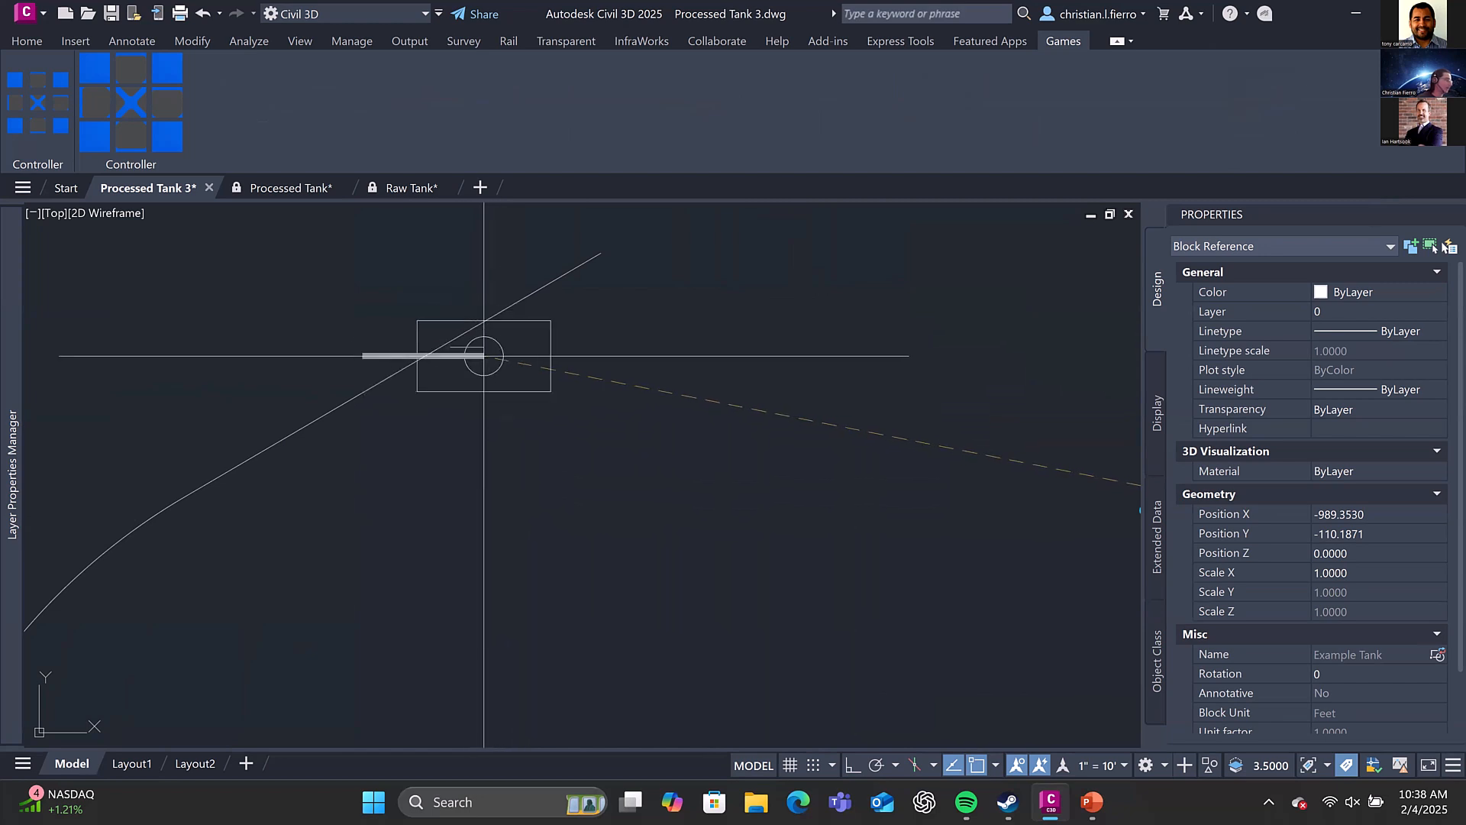
{"action": "left_click", "coordinate": [467, 332]}
{"action": "middle_click_drag", "start_coordinate": [467, 332], "coordinate": [763, 231]}
{"action": "scroll", "coordinate": [764, 233], "scroll_direction": "down", "scroll_amount": 2}
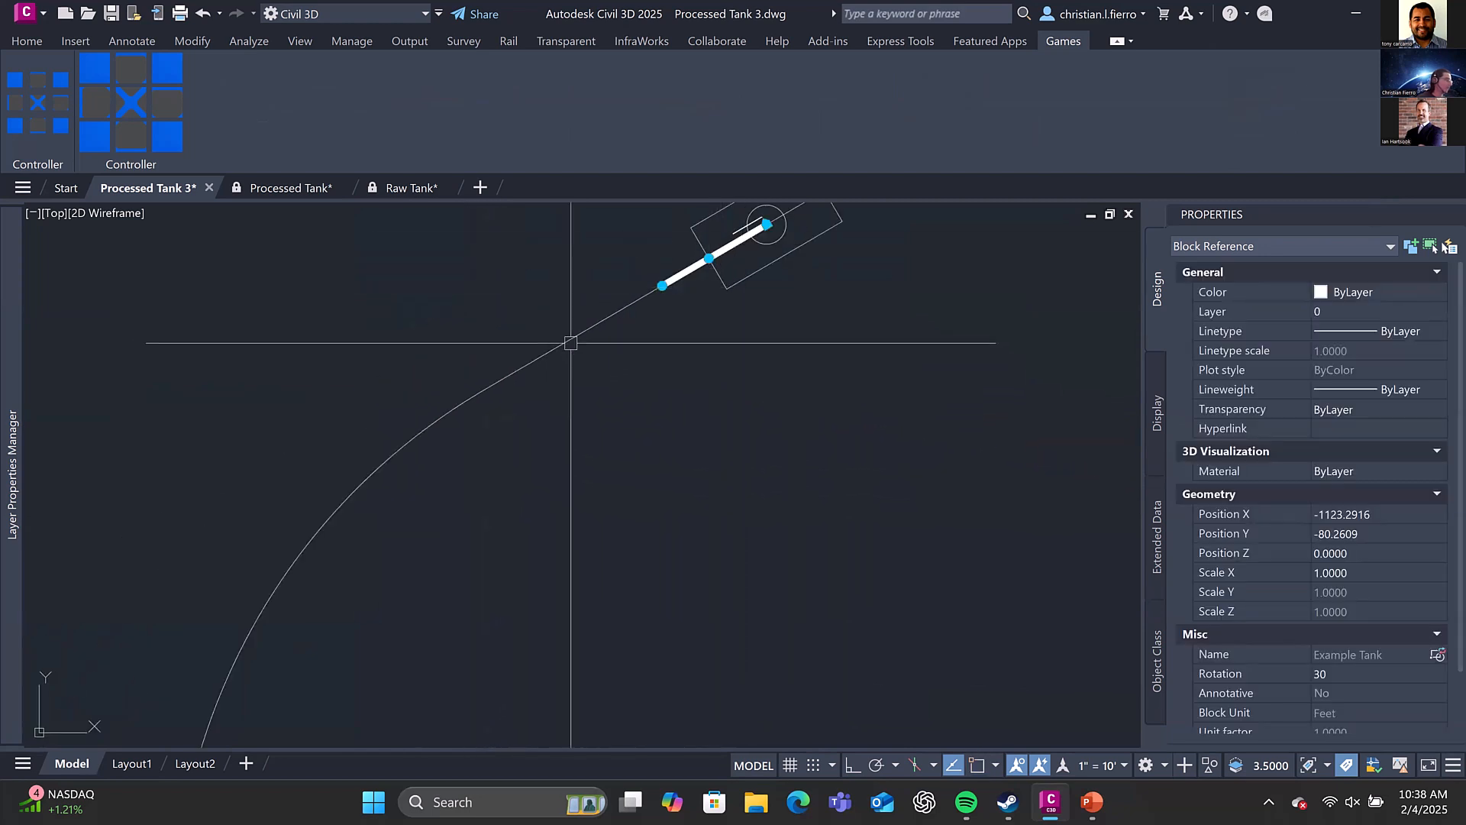
Move the tank down the curved path to about X -1214.2, Y -157.5, and on to the lower straight segment at about X -1225.4, Y -198.1
{"action": "left_click", "coordinate": [763, 233]}
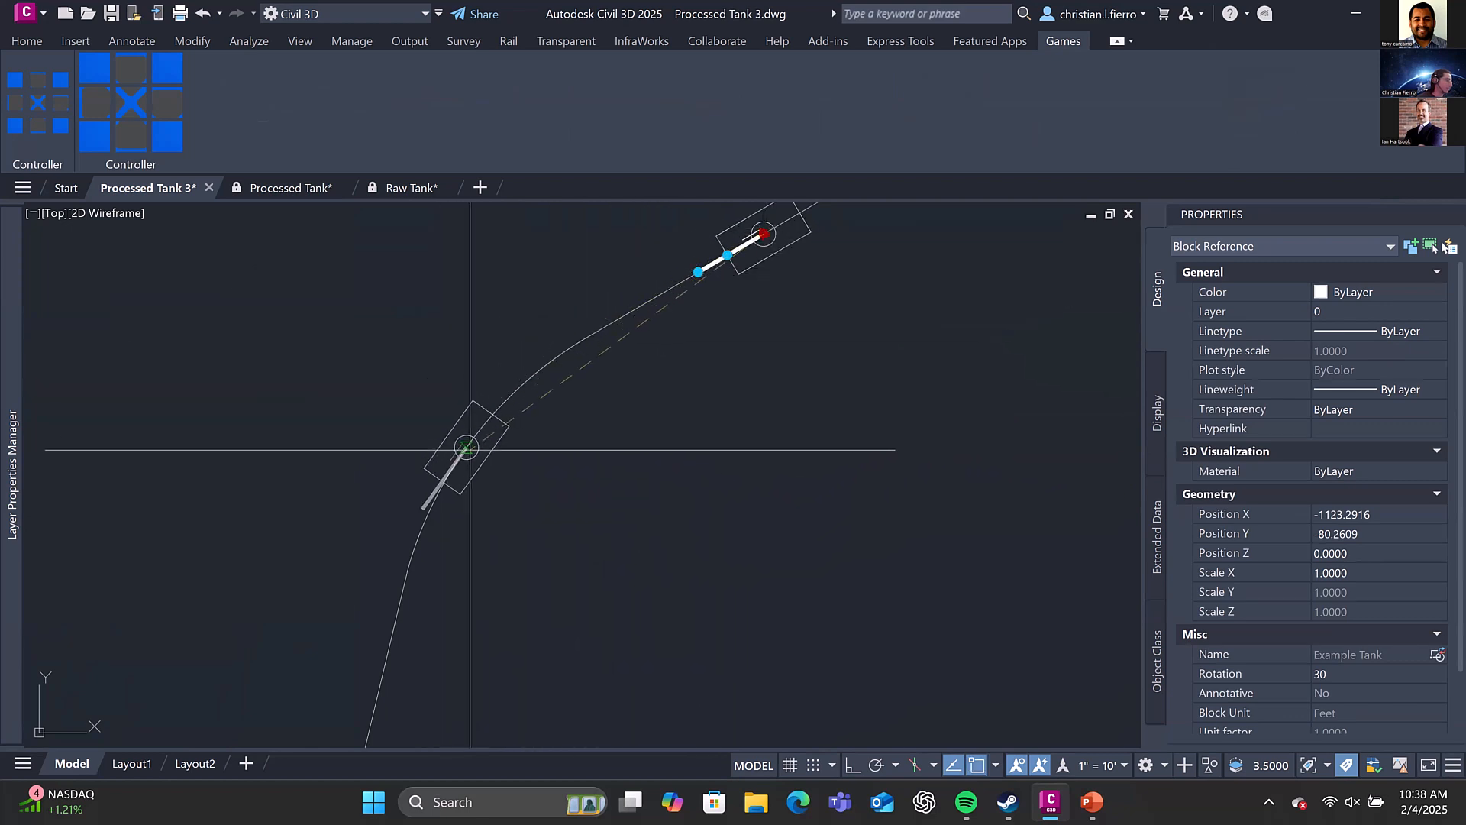
{"action": "left_click", "coordinate": [432, 499]}
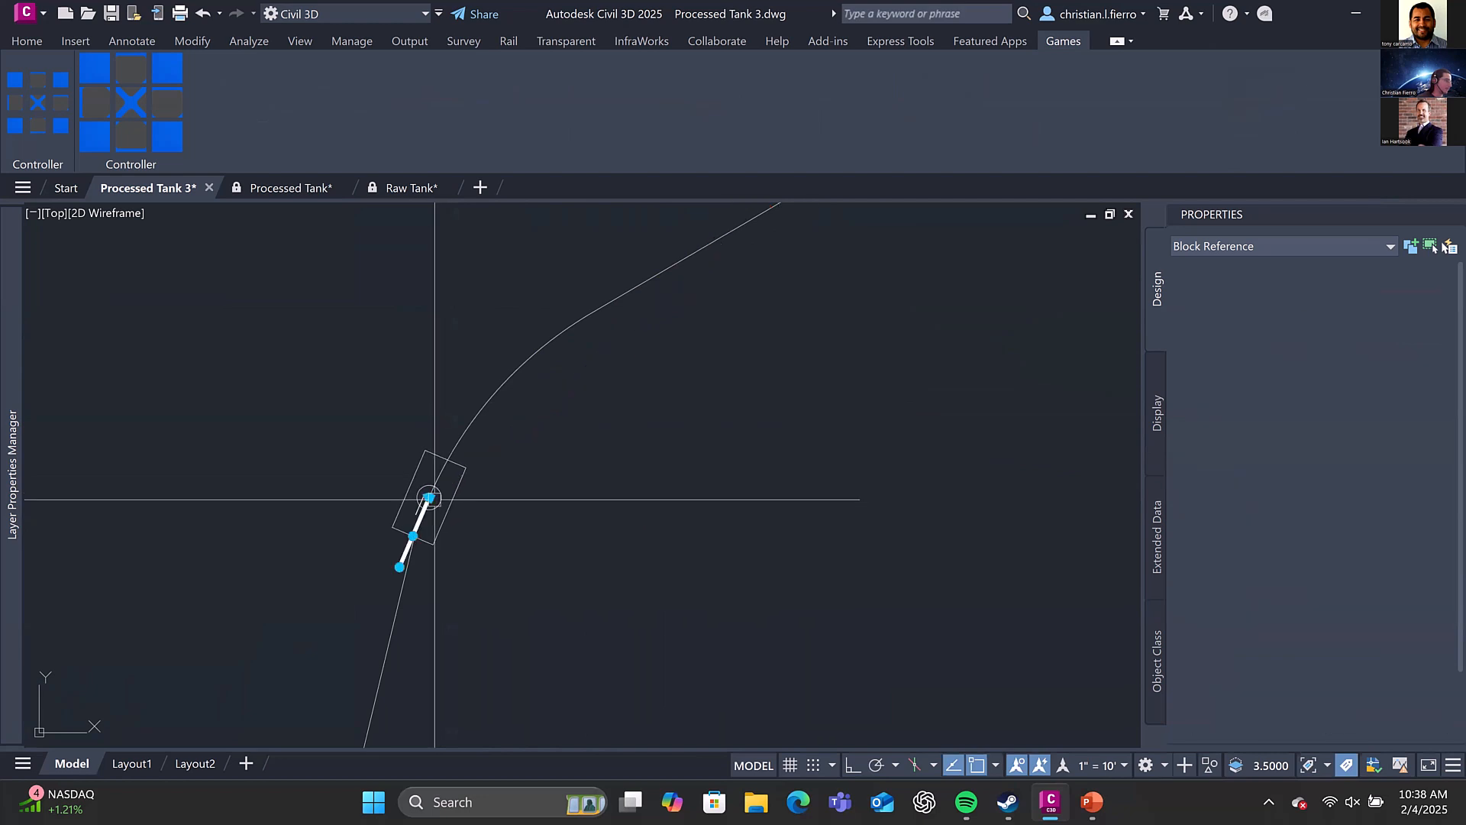
{"action": "middle_click_drag", "start_coordinate": [426, 520], "coordinate": [563, 248]}
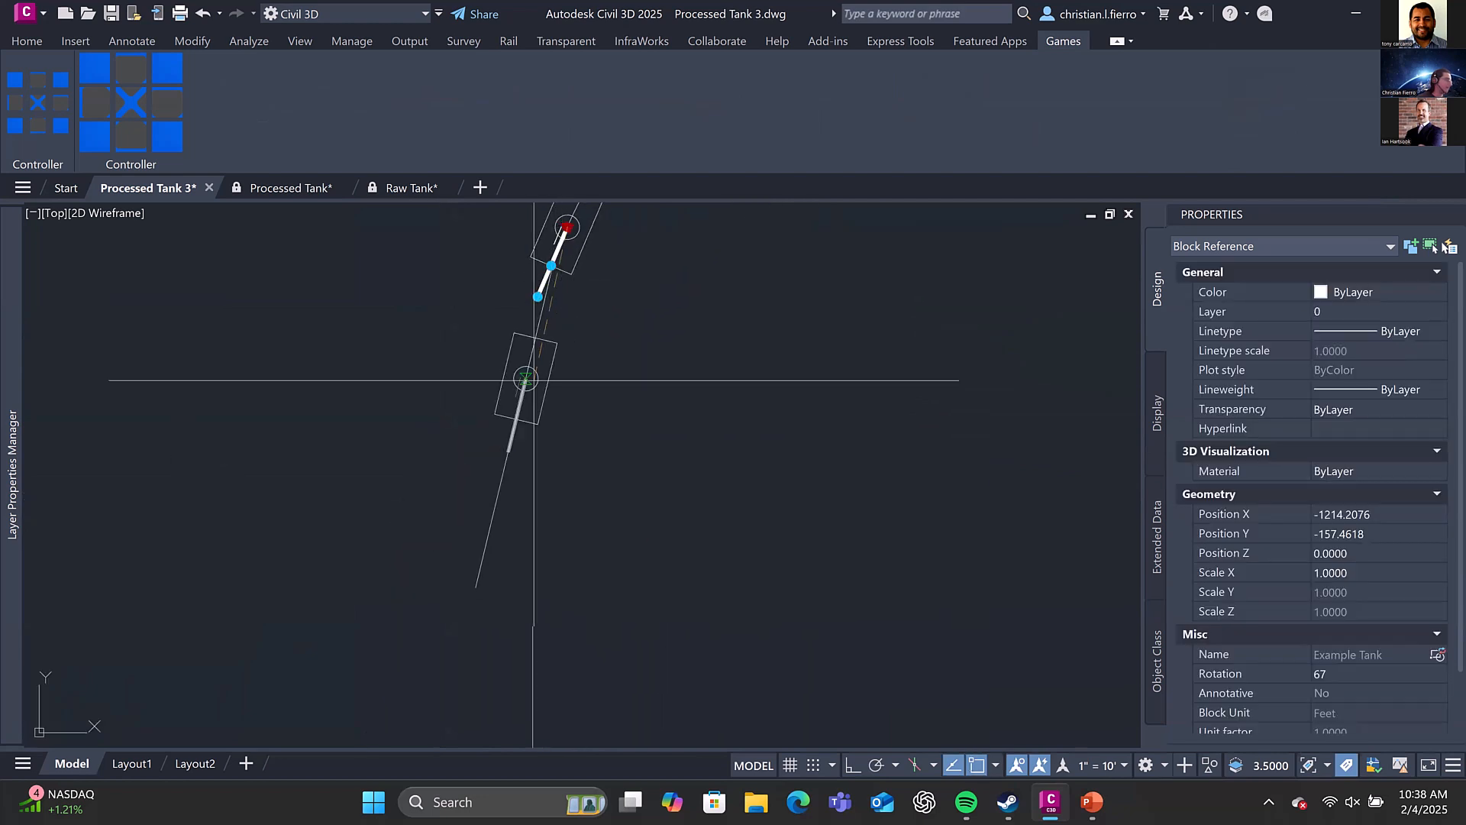
{"action": "left_click", "coordinate": [532, 380]}
{"action": "middle_click_drag", "start_coordinate": [575, 338], "coordinate": [567, 357]}
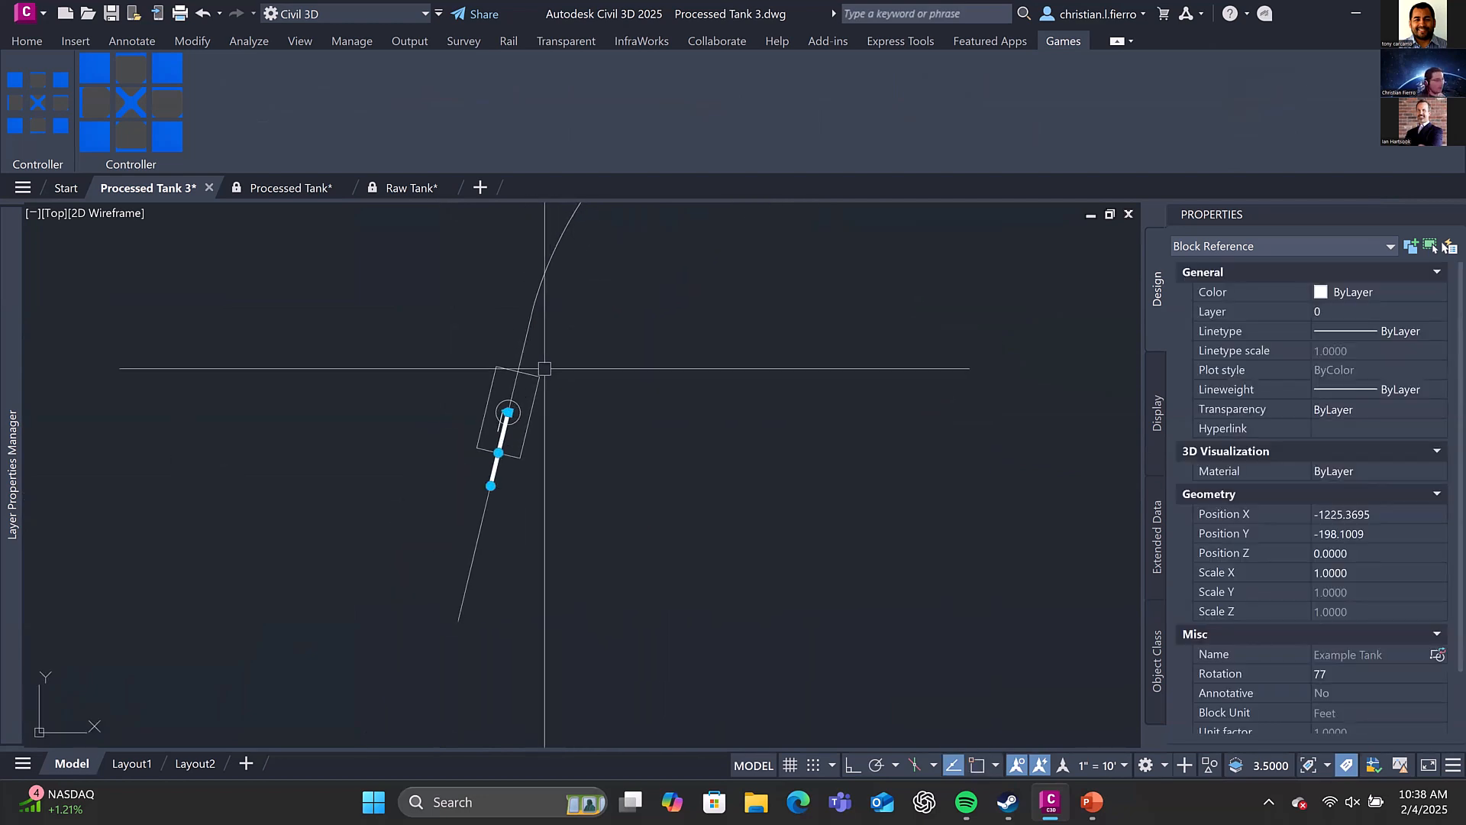
Rotate the tank's hull crosswise to its cannon and move the tank back up the path to about X -1214.4, Y -157.9
{"action": "left_click", "coordinate": [498, 453]}
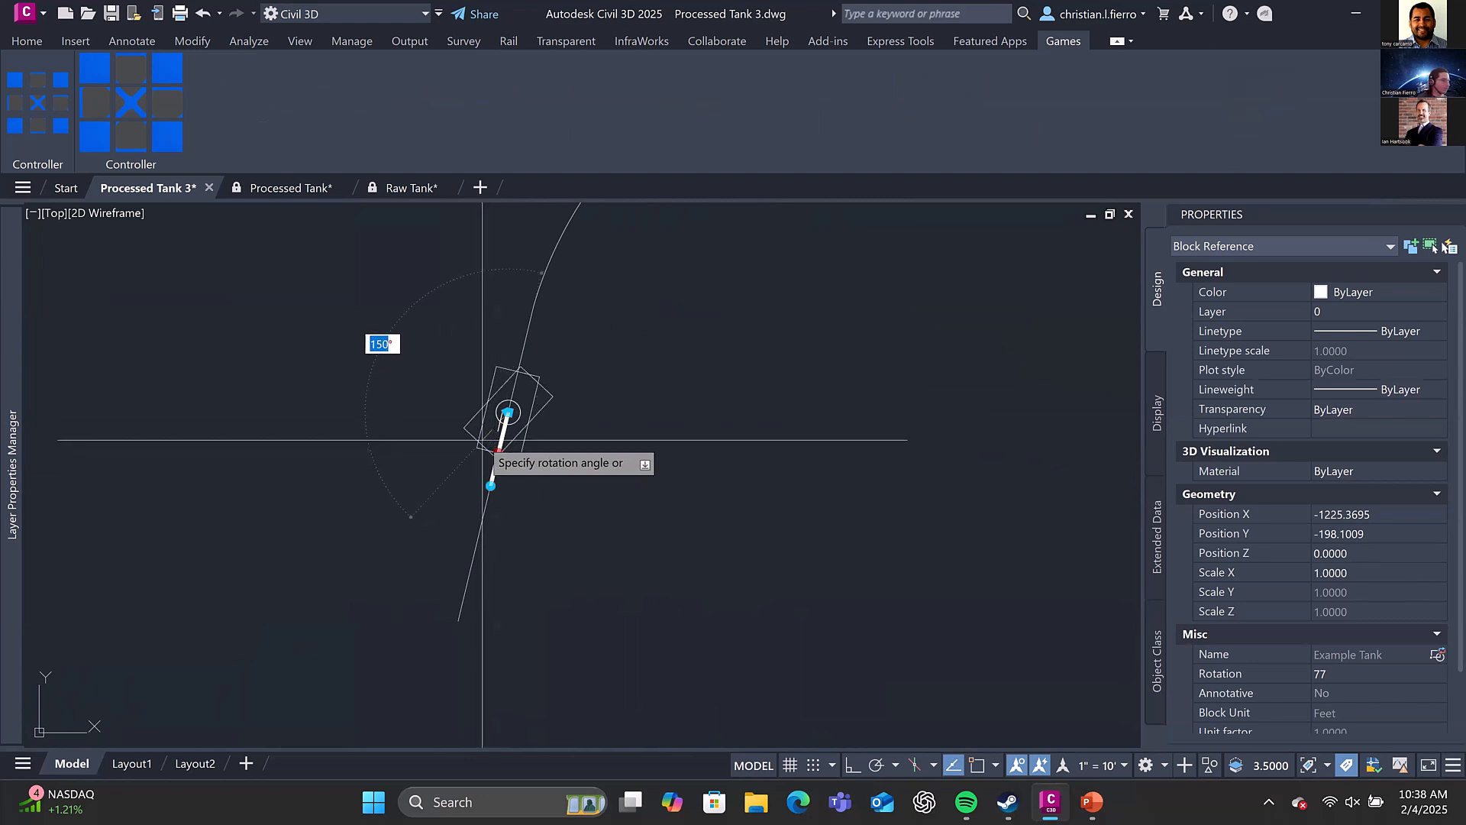
{"action": "left_click", "coordinate": [481, 416]}
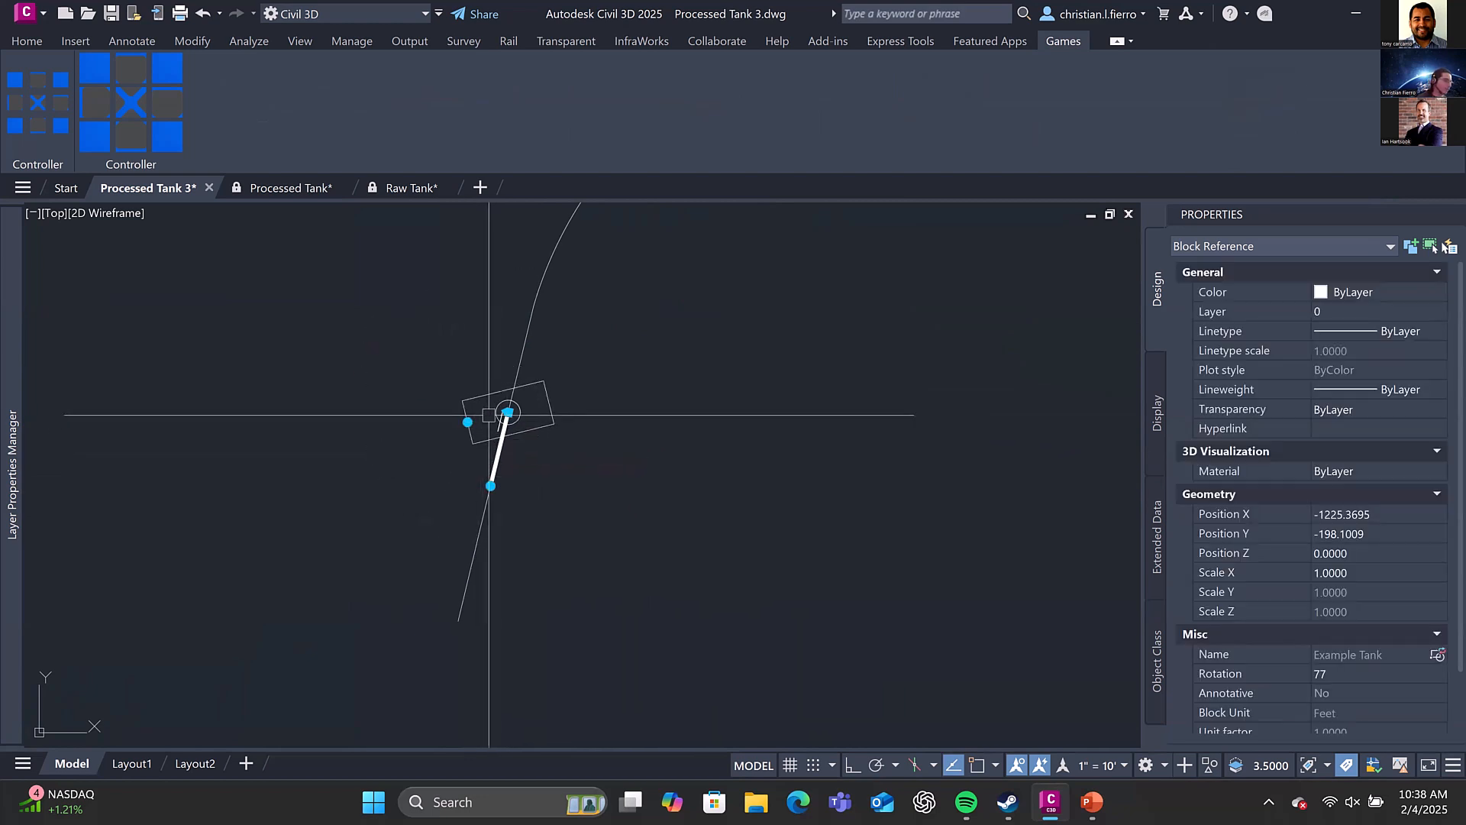
{"action": "left_click", "coordinate": [508, 412]}
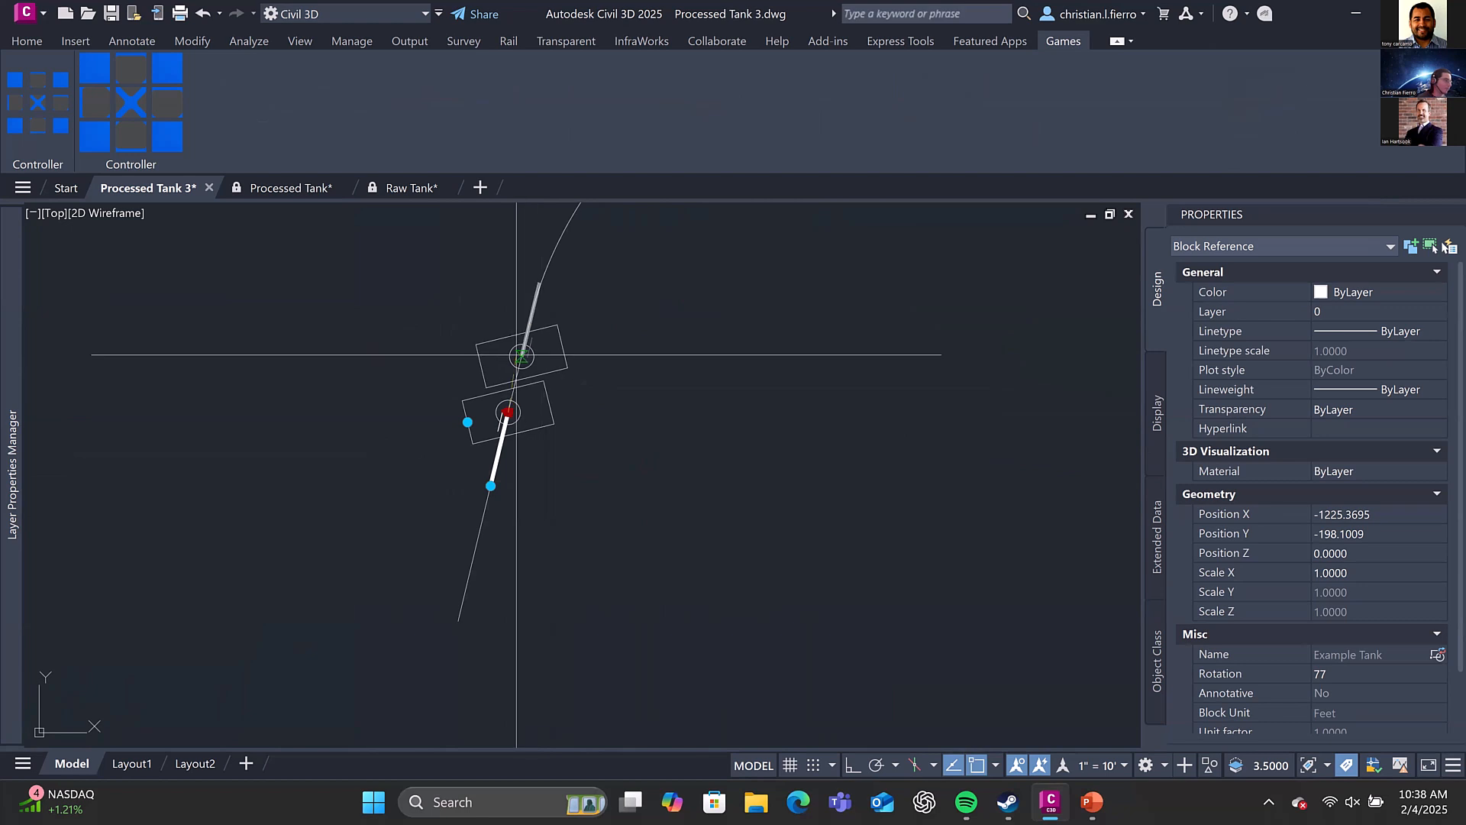
{"action": "left_click", "coordinate": [548, 262]}
{"action": "middle_click_drag", "start_coordinate": [567, 277], "coordinate": [459, 535]}
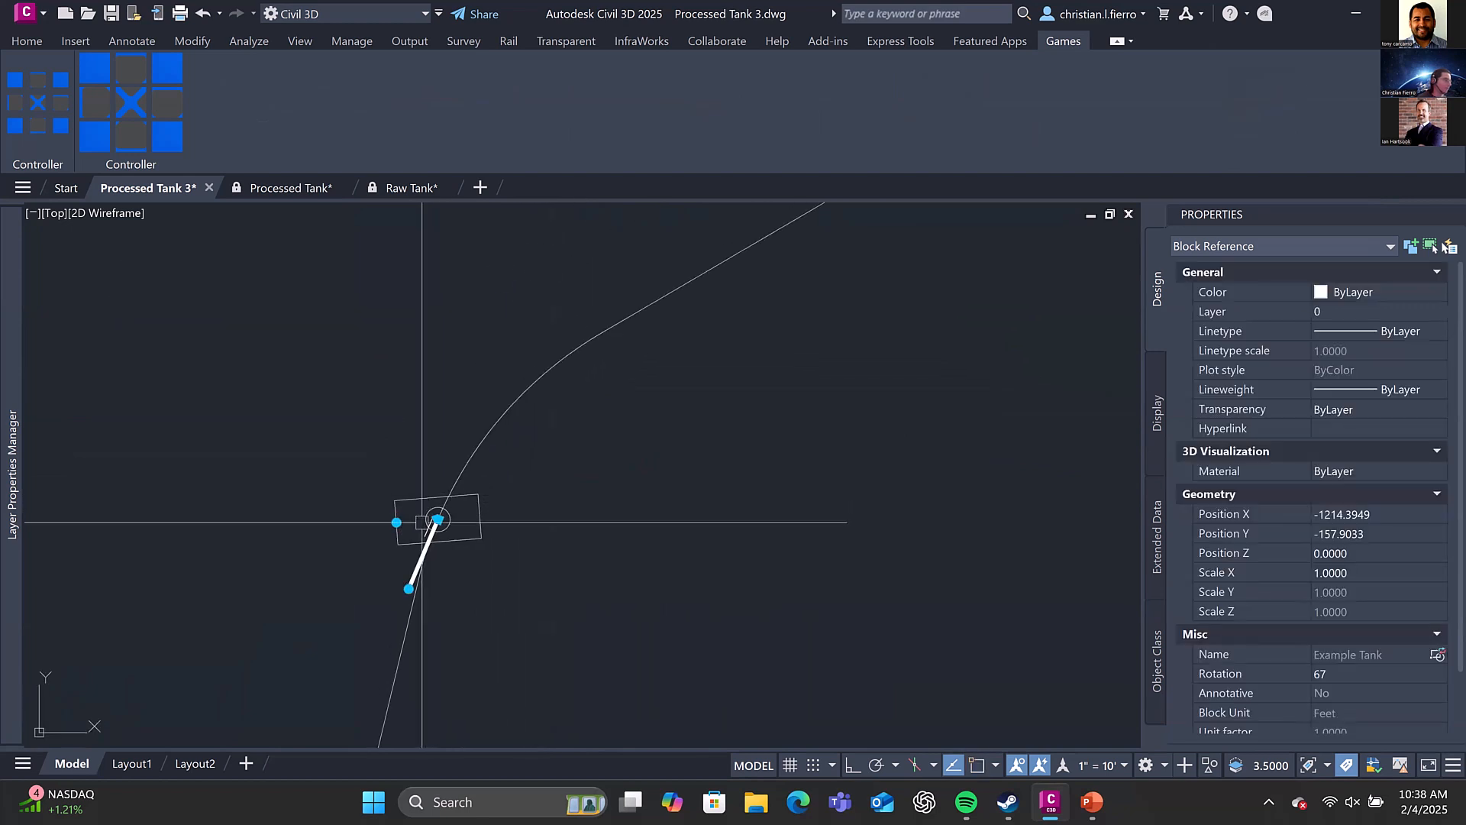
Move the tank up the curve to about X -1199.9, Y -133.4, and on to about X -1153.2, Y -97.8
{"action": "left_click", "coordinate": [437, 519]}
{"action": "left_click", "coordinate": [492, 428]}
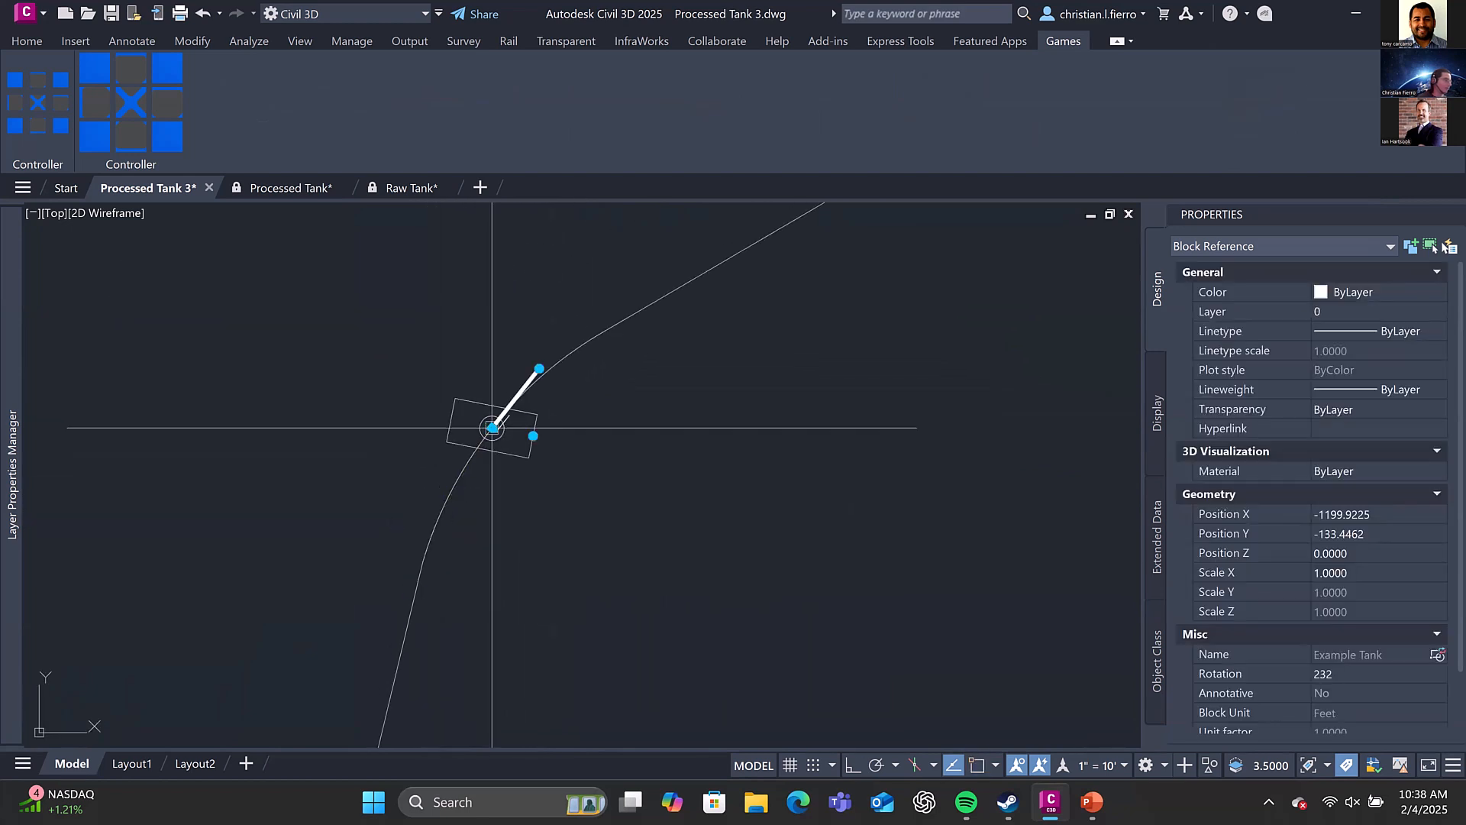
{"action": "left_click", "coordinate": [492, 427]}
{"action": "left_click", "coordinate": [657, 304]}
{"action": "middle_click_drag", "start_coordinate": [759, 283], "coordinate": [639, 449]}
{"action": "scroll", "coordinate": [561, 465], "scroll_direction": "down", "scroll_amount": 4}
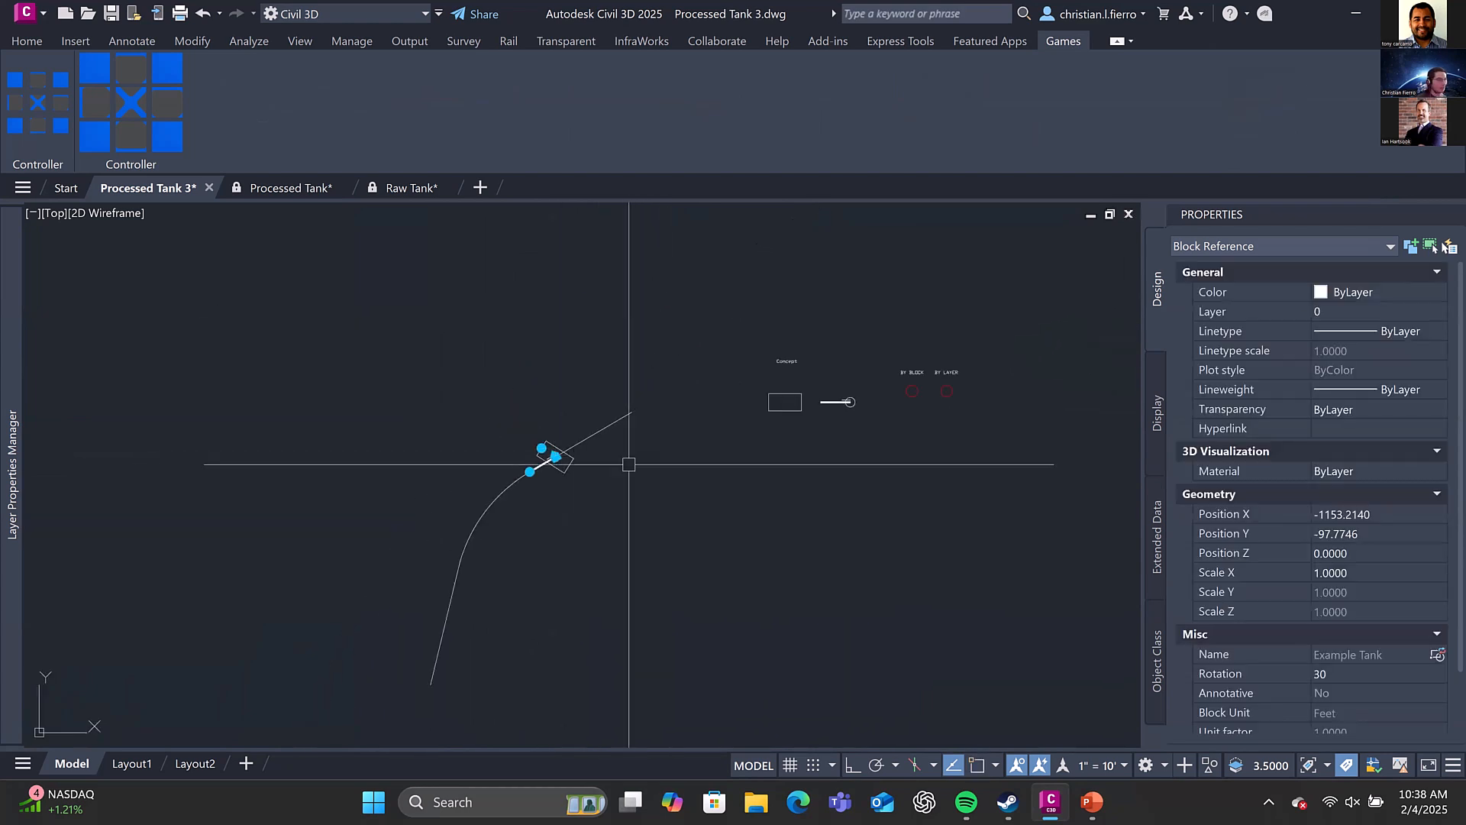
Move the tank off the path to about X -982.4, Y -115.7 and rotate its hull to a nearly vertical position
{"action": "left_click", "coordinate": [555, 457]}
{"action": "left_click", "coordinate": [805, 484]}
{"action": "scroll", "coordinate": [804, 483], "scroll_direction": "up", "scroll_amount": 6}
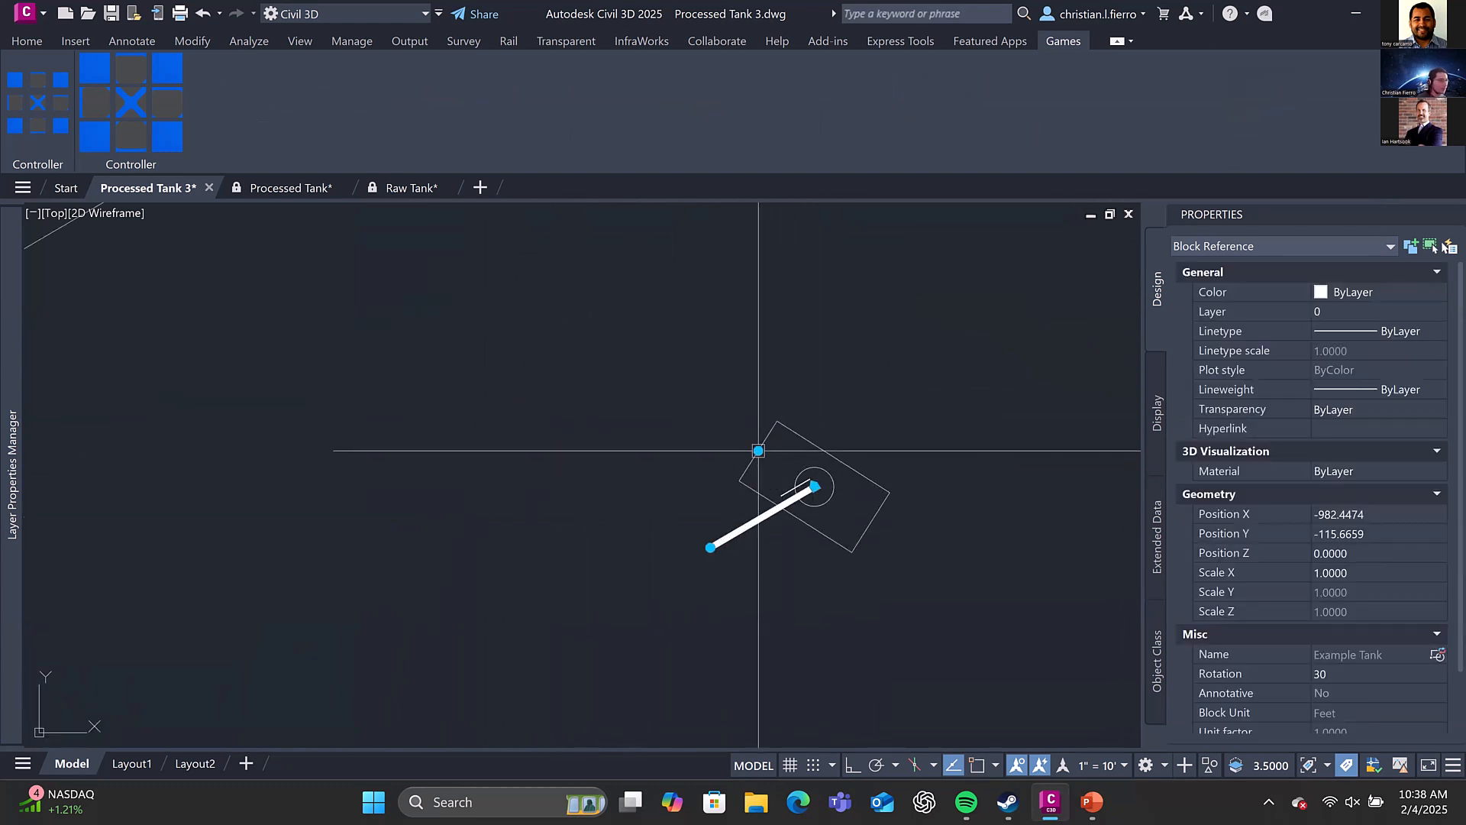
{"action": "left_click", "coordinate": [810, 578]}
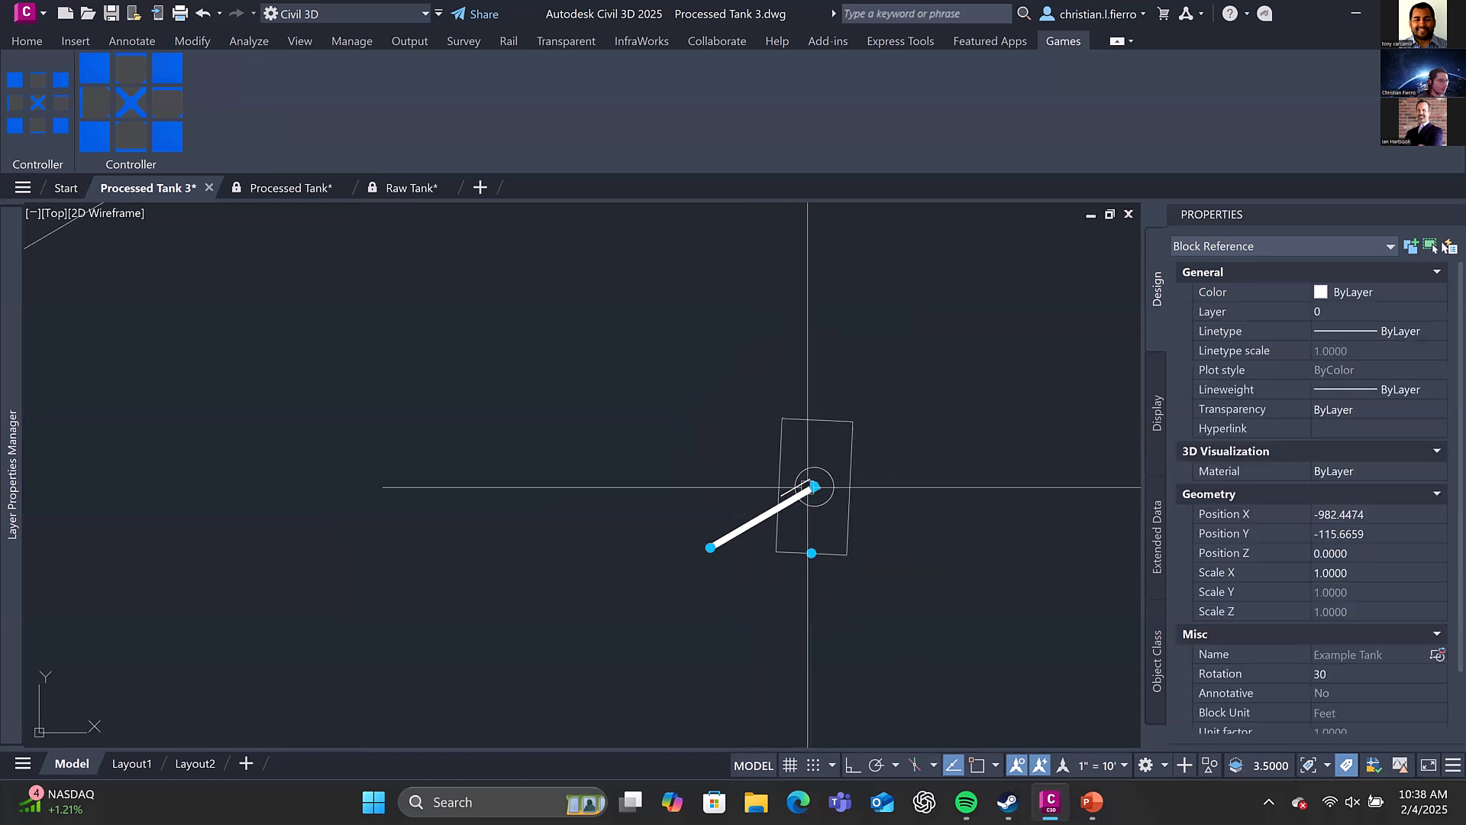
{"action": "scroll", "coordinate": [814, 481], "scroll_direction": "up", "scroll_amount": 4}
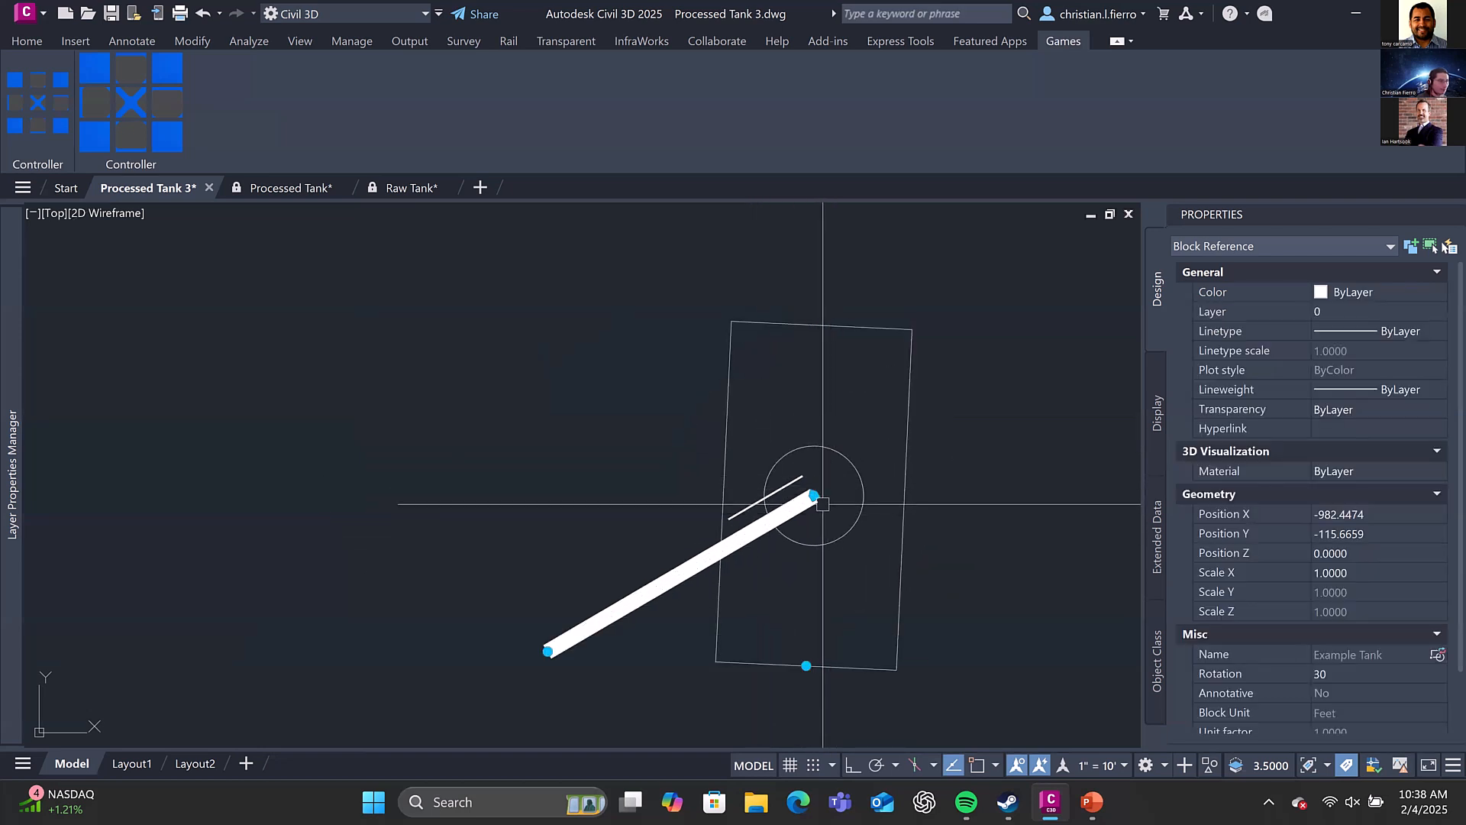
{"action": "scroll", "coordinate": [823, 519], "scroll_direction": "down", "scroll_amount": 2}
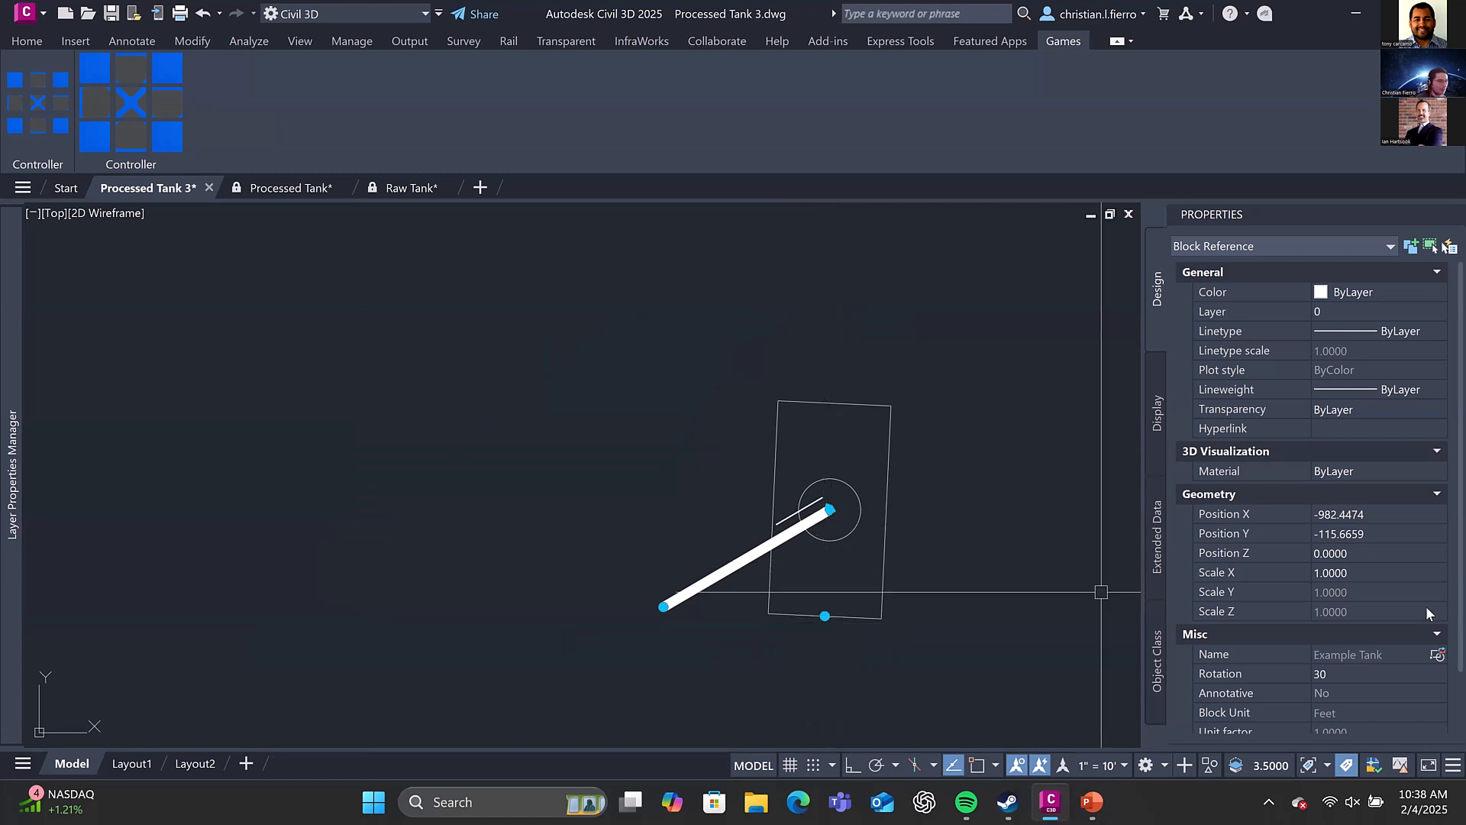
Set the tank block's Rotation to 180 and its custom Angle1 property to 180
{"action": "left_click", "coordinate": [1390, 672]}
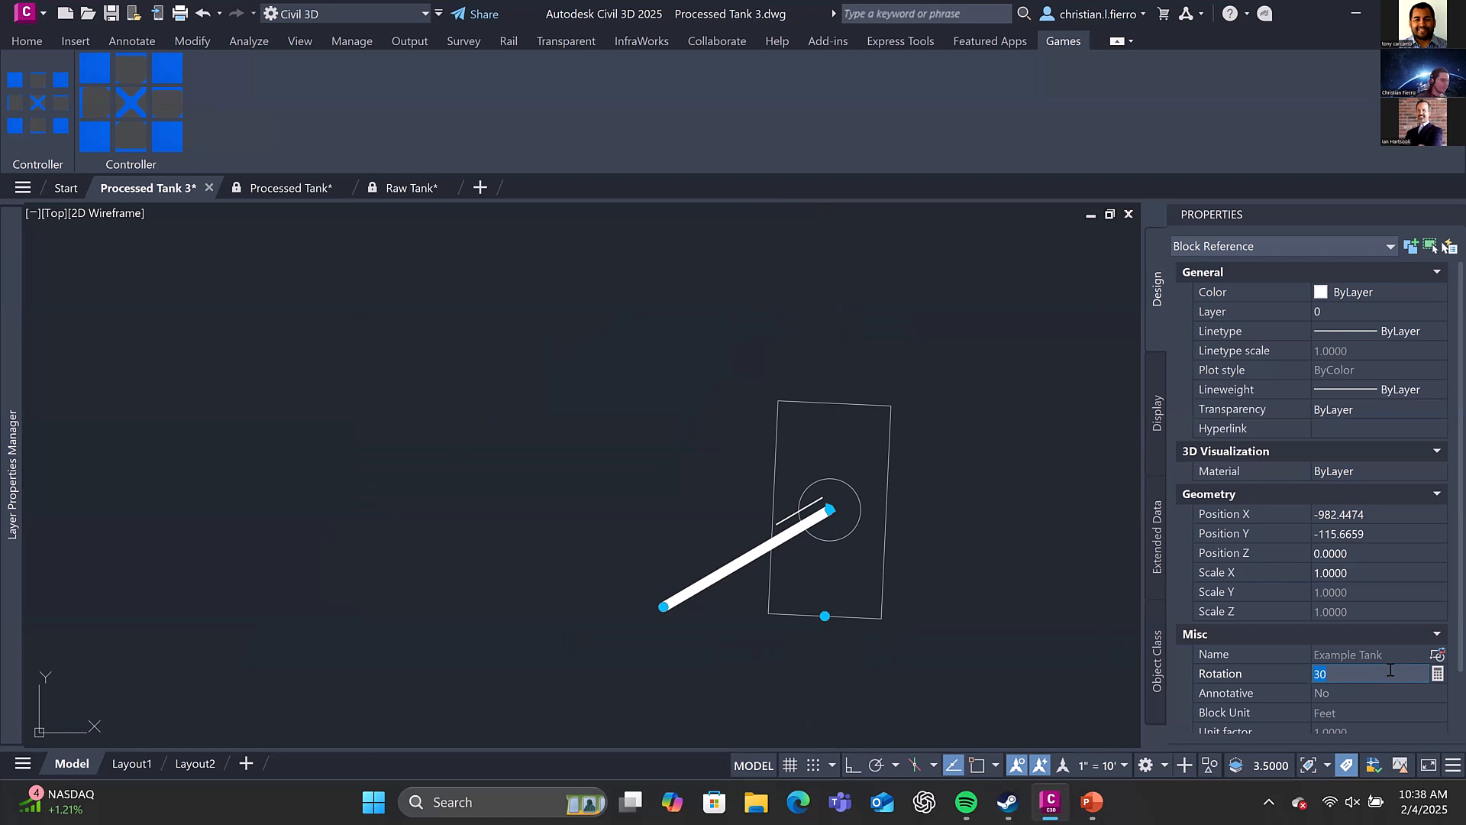
{"action": "type", "text": "180"}
{"action": "key", "text": "Return"}
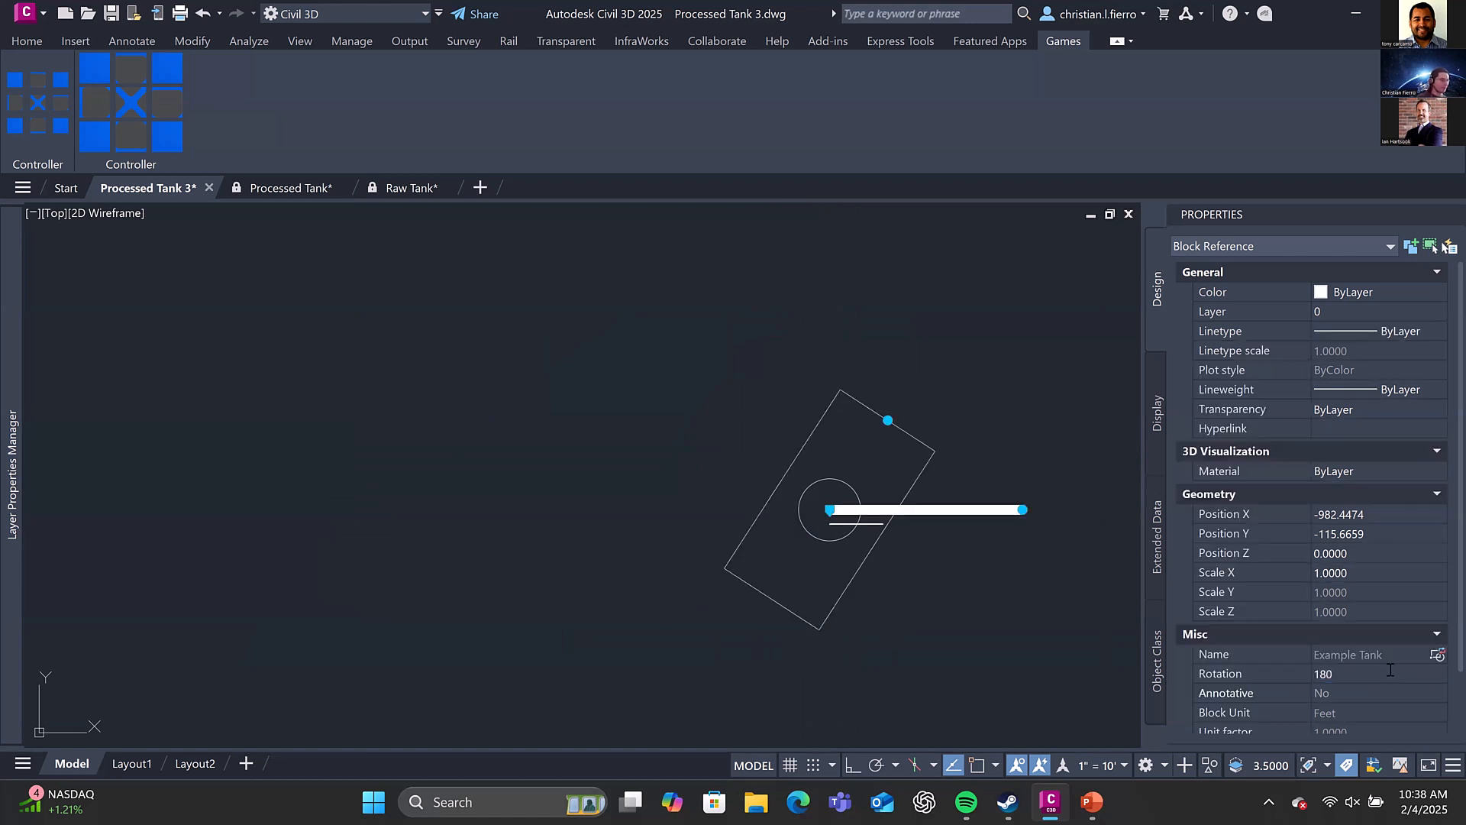
{"action": "scroll", "coordinate": [928, 474], "scroll_direction": "down", "scroll_amount": 2}
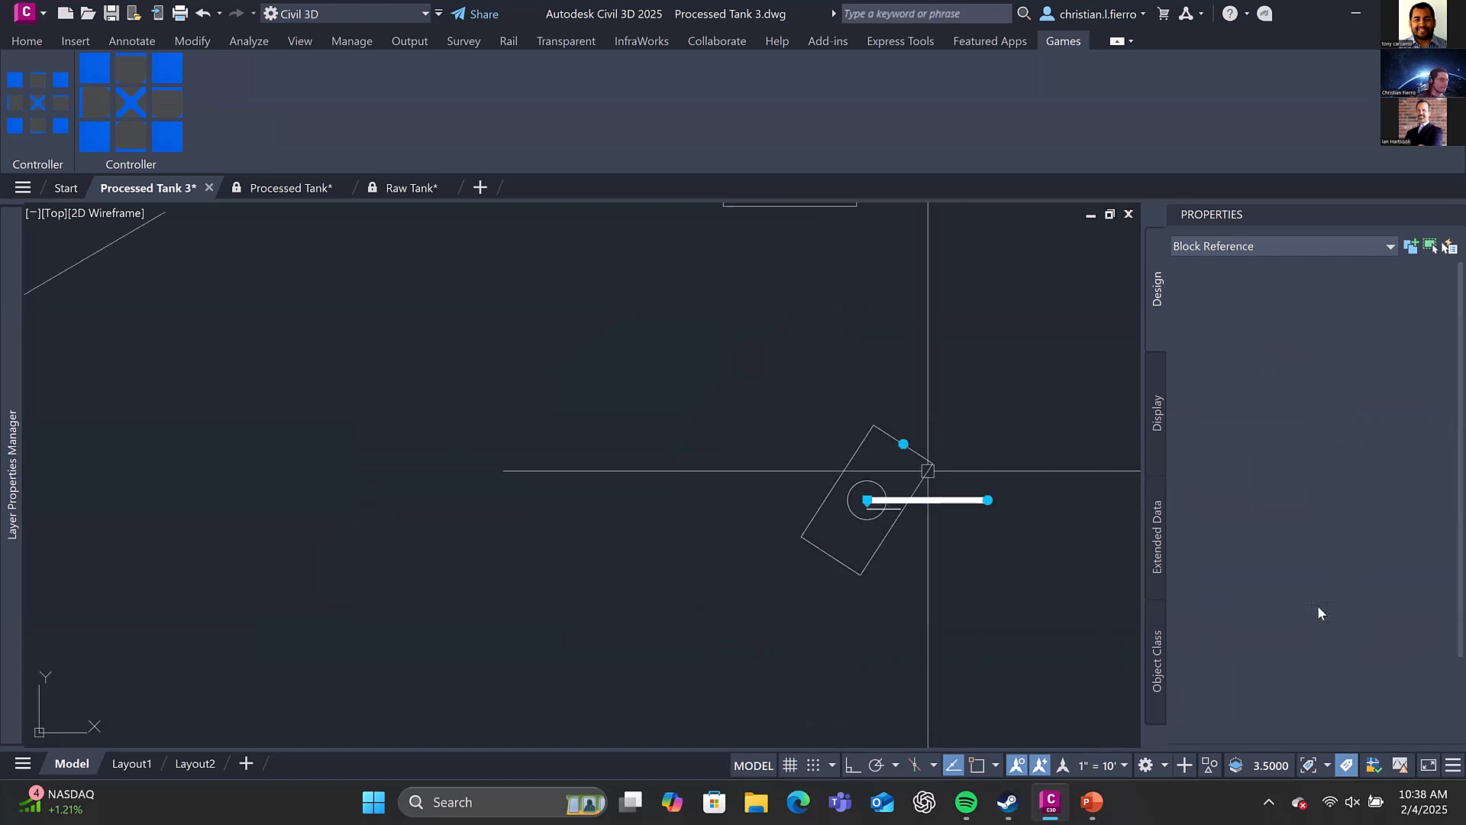
{"action": "scroll", "coordinate": [1380, 635], "scroll_direction": "down", "scroll_amount": 2}
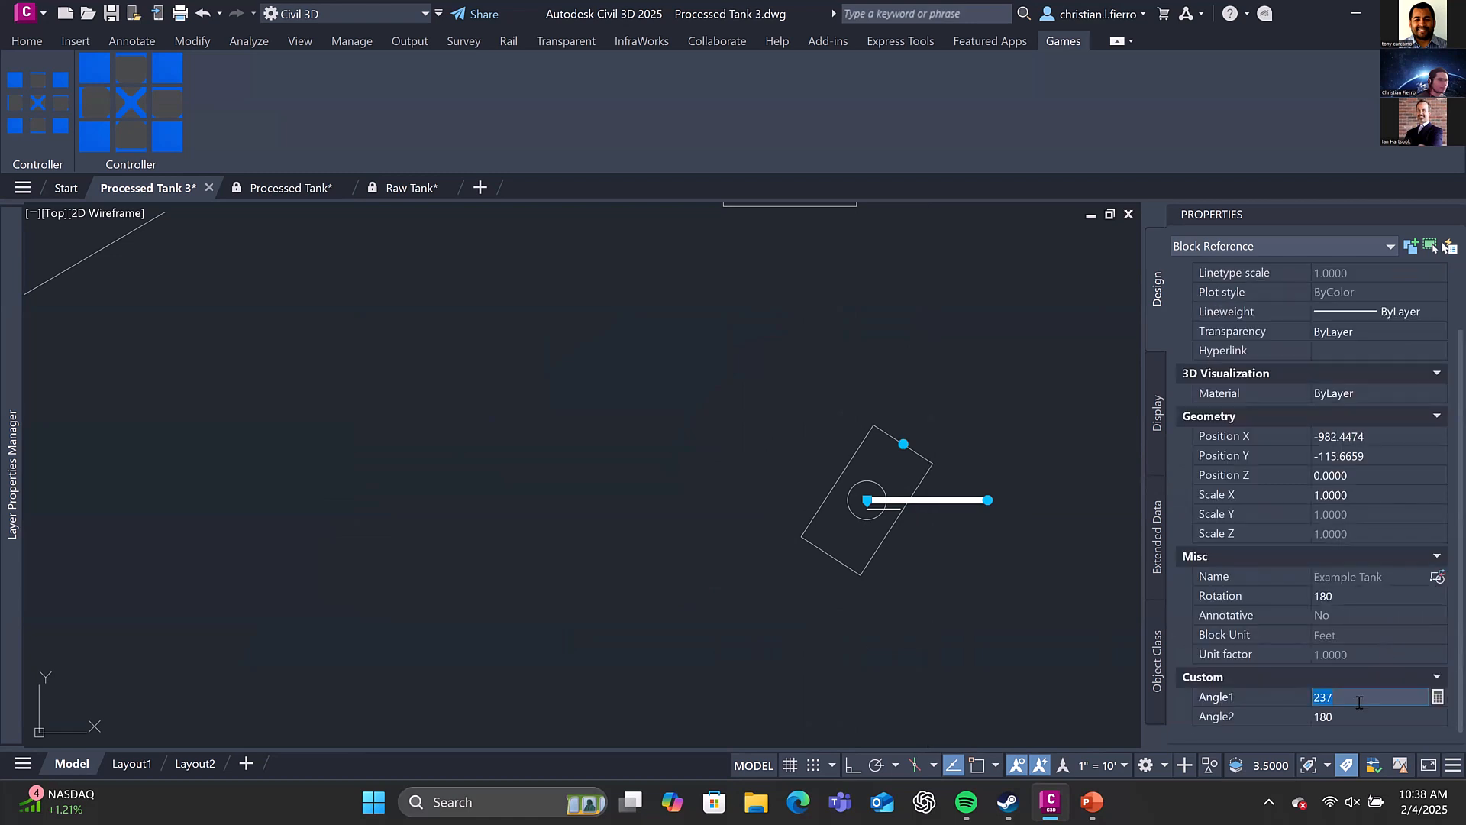
{"action": "type", "text": "180"}
{"action": "key", "text": "Tab"}
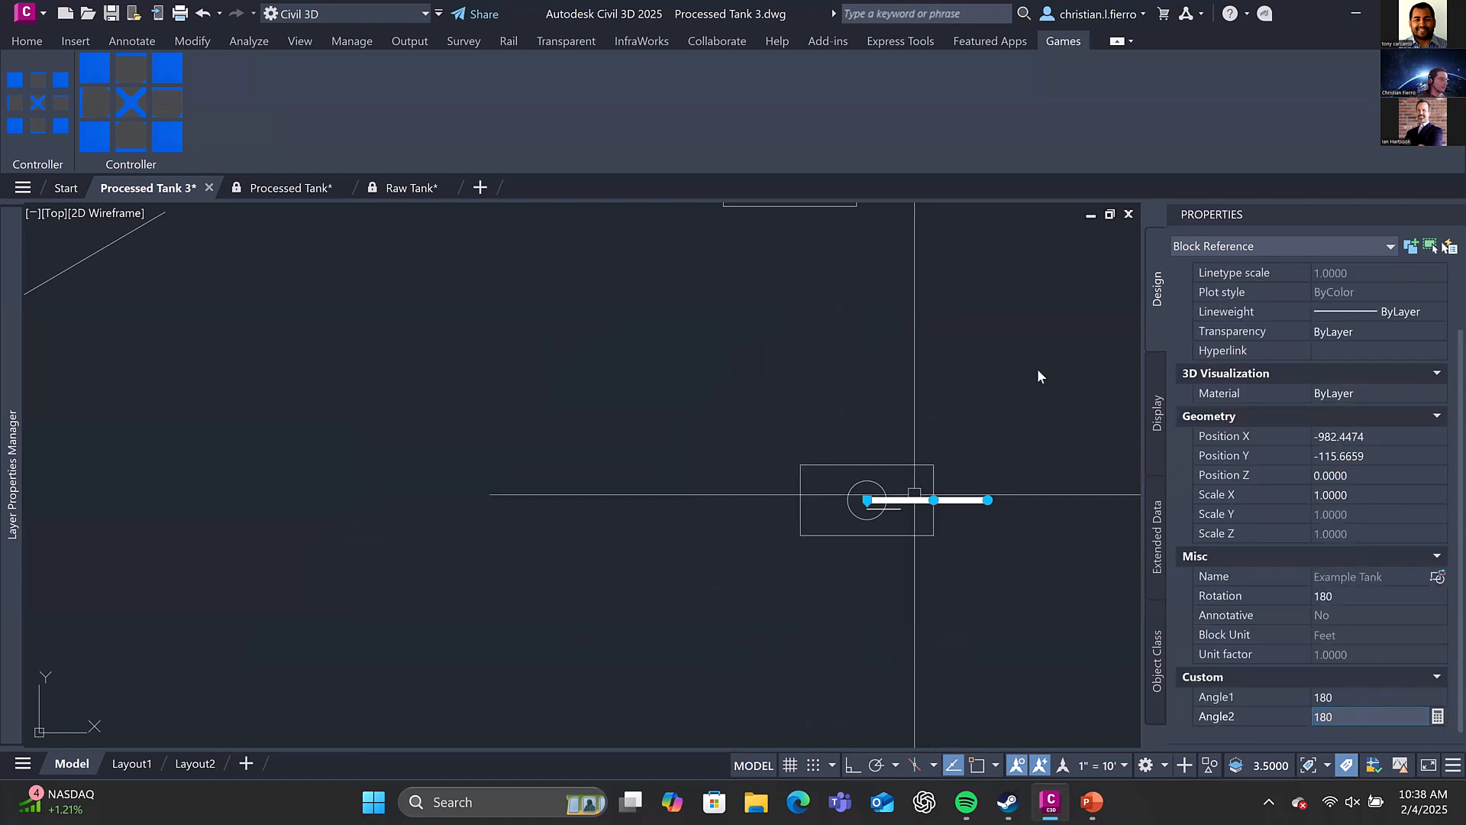
Open the Angle1 rotate action's selection set for modification in the tank's Block Editor and save the parameter changes on closing
{"action": "right_click", "coordinate": [1037, 368]}
{"action": "left_click", "coordinate": [970, 268]}
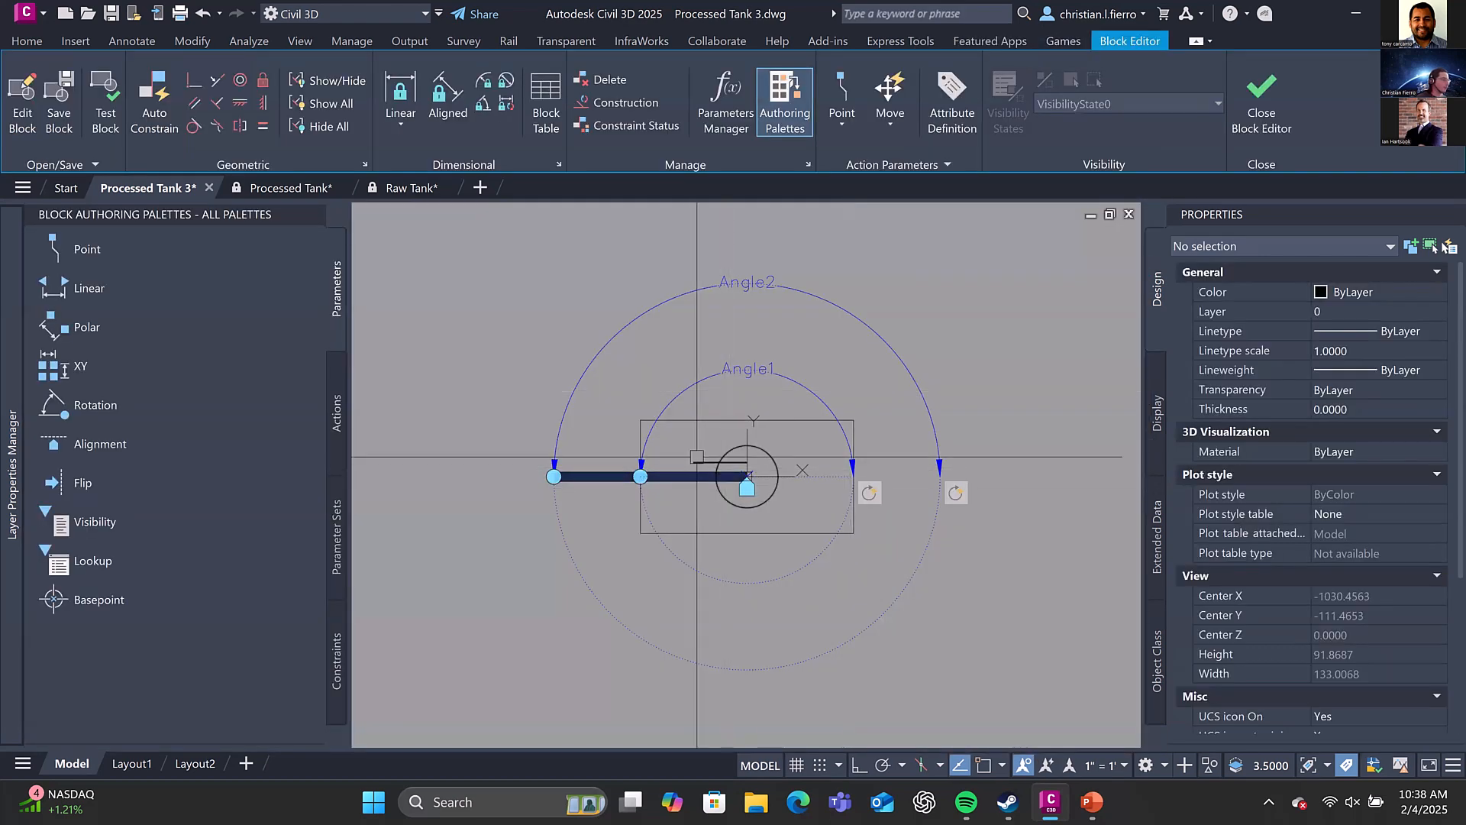
{"action": "left_click", "coordinate": [870, 493]}
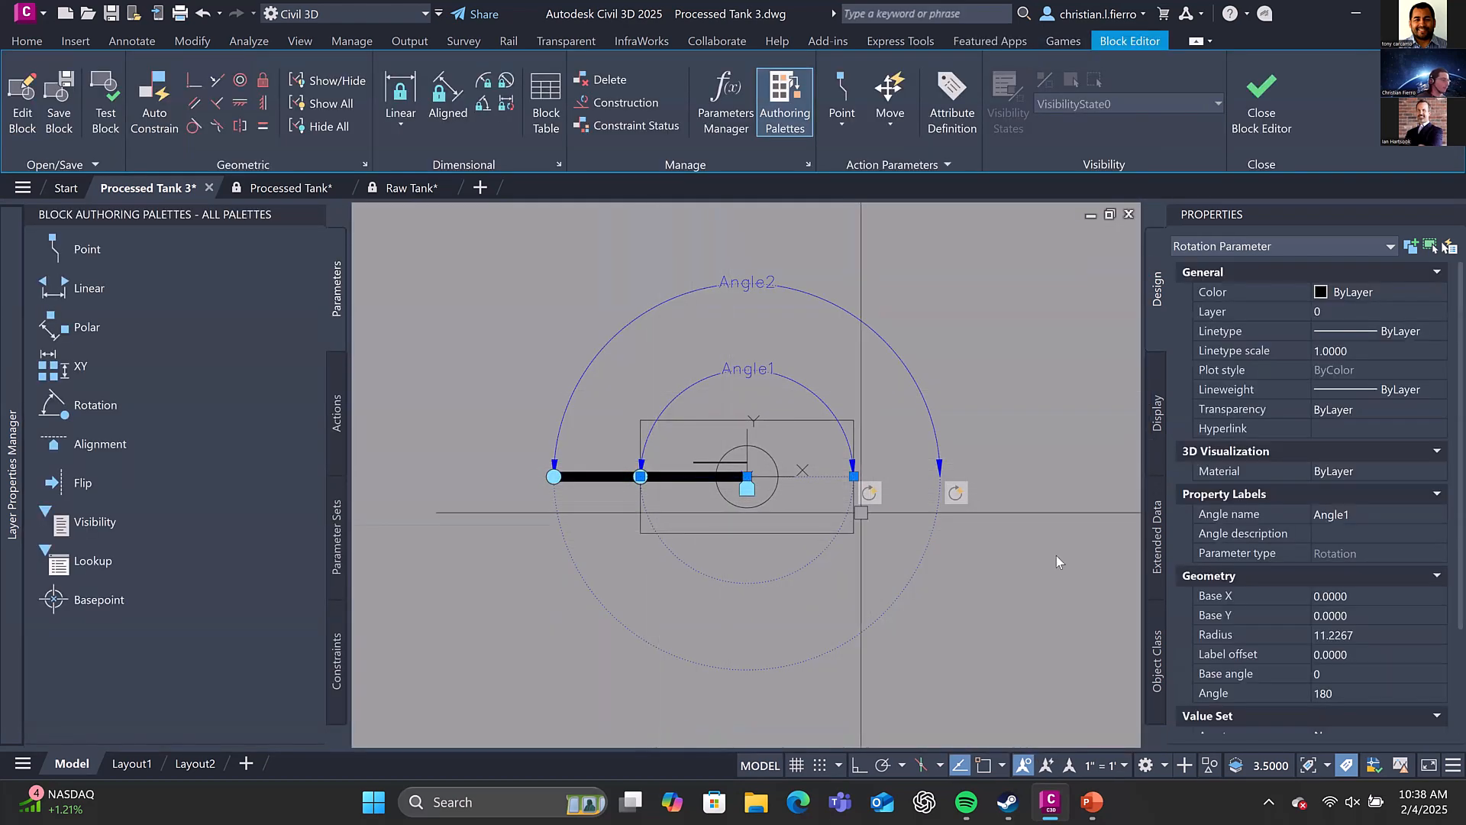
{"action": "right_click", "coordinate": [868, 495]}
{"action": "mouse_move", "coordinate": [993, 536]}
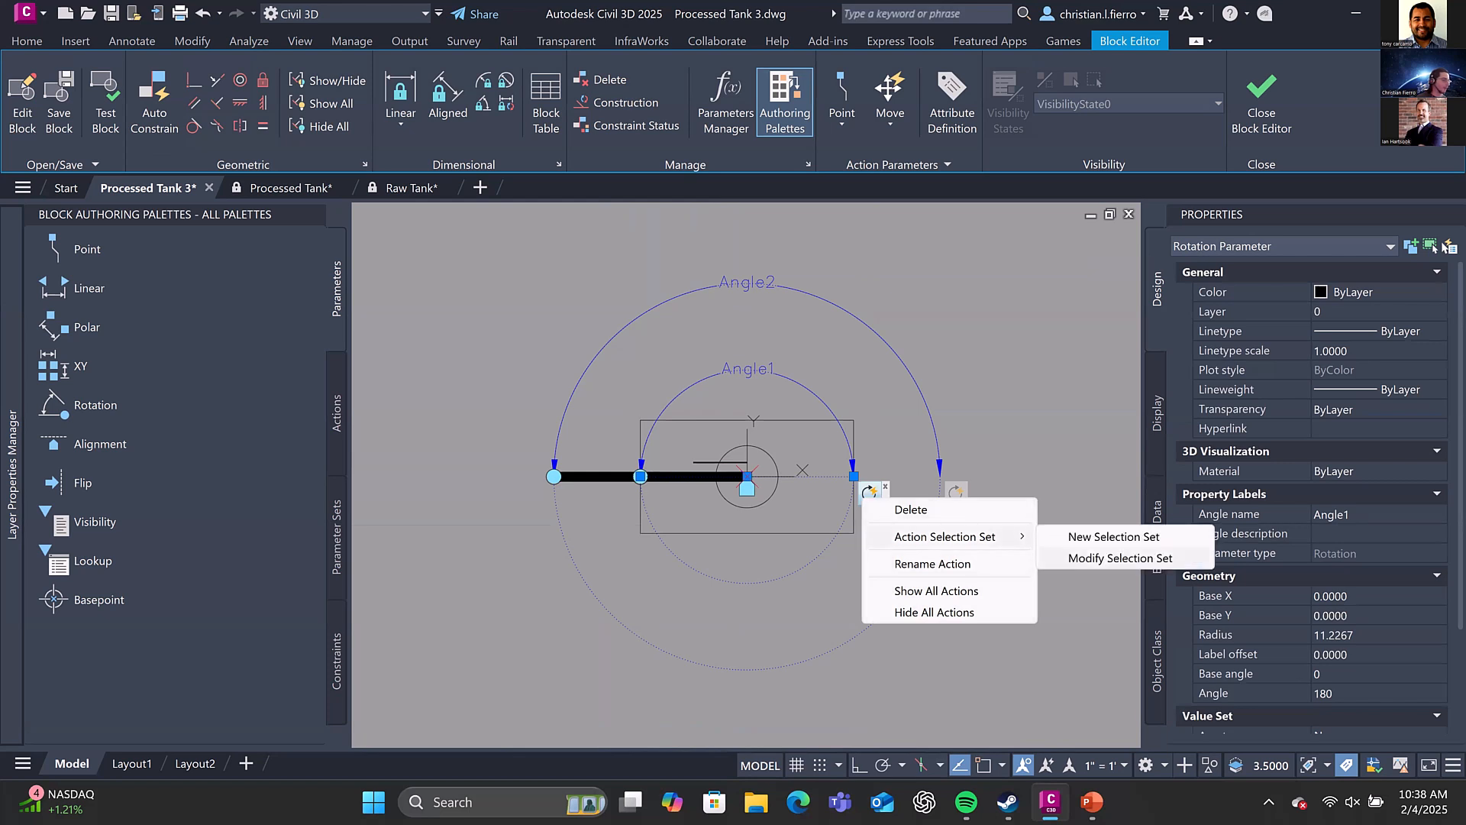
{"action": "left_click", "coordinate": [1119, 557]}
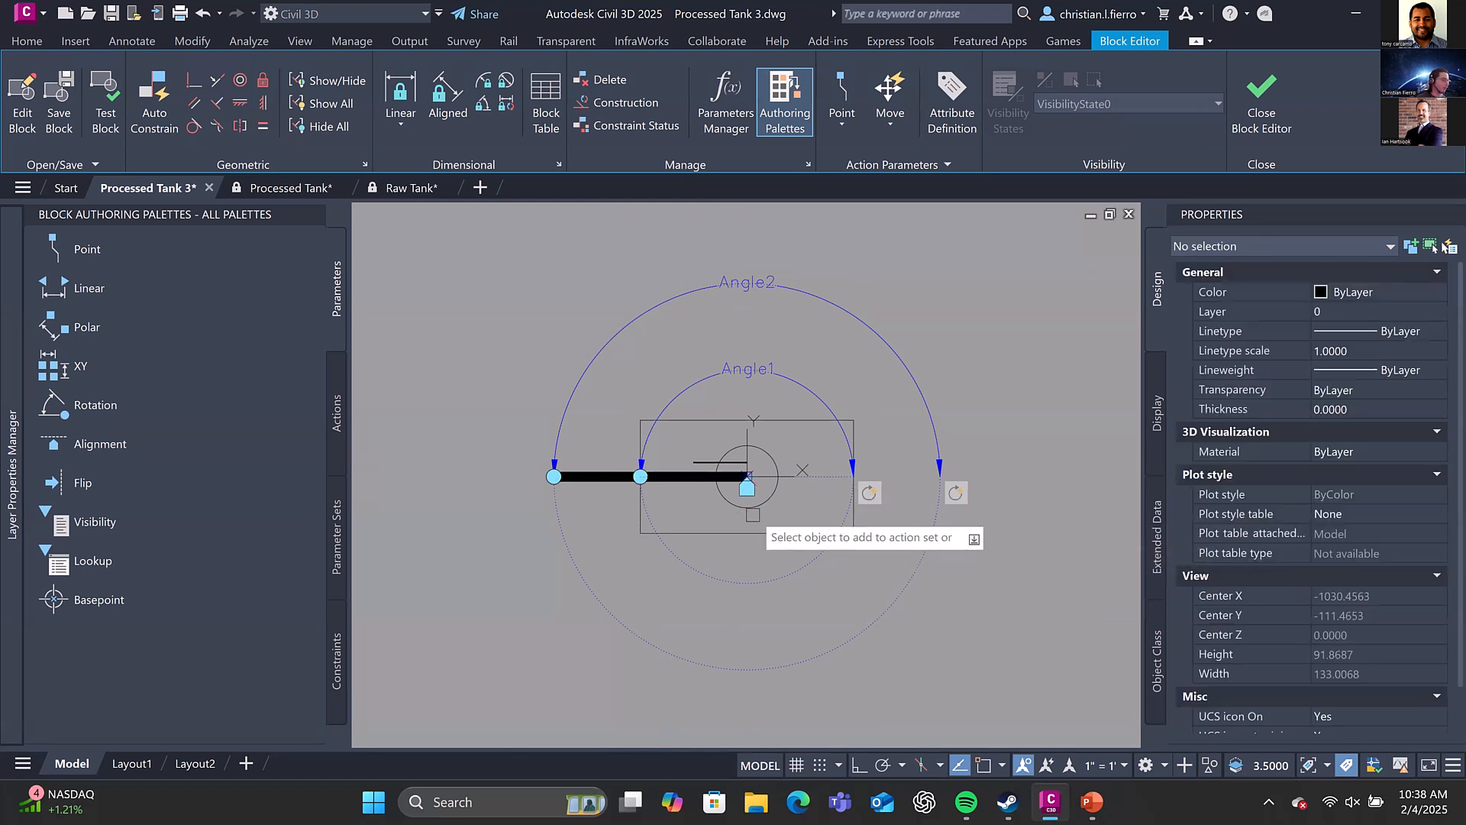
{"action": "scroll", "coordinate": [748, 488], "scroll_direction": "up", "scroll_amount": 4}
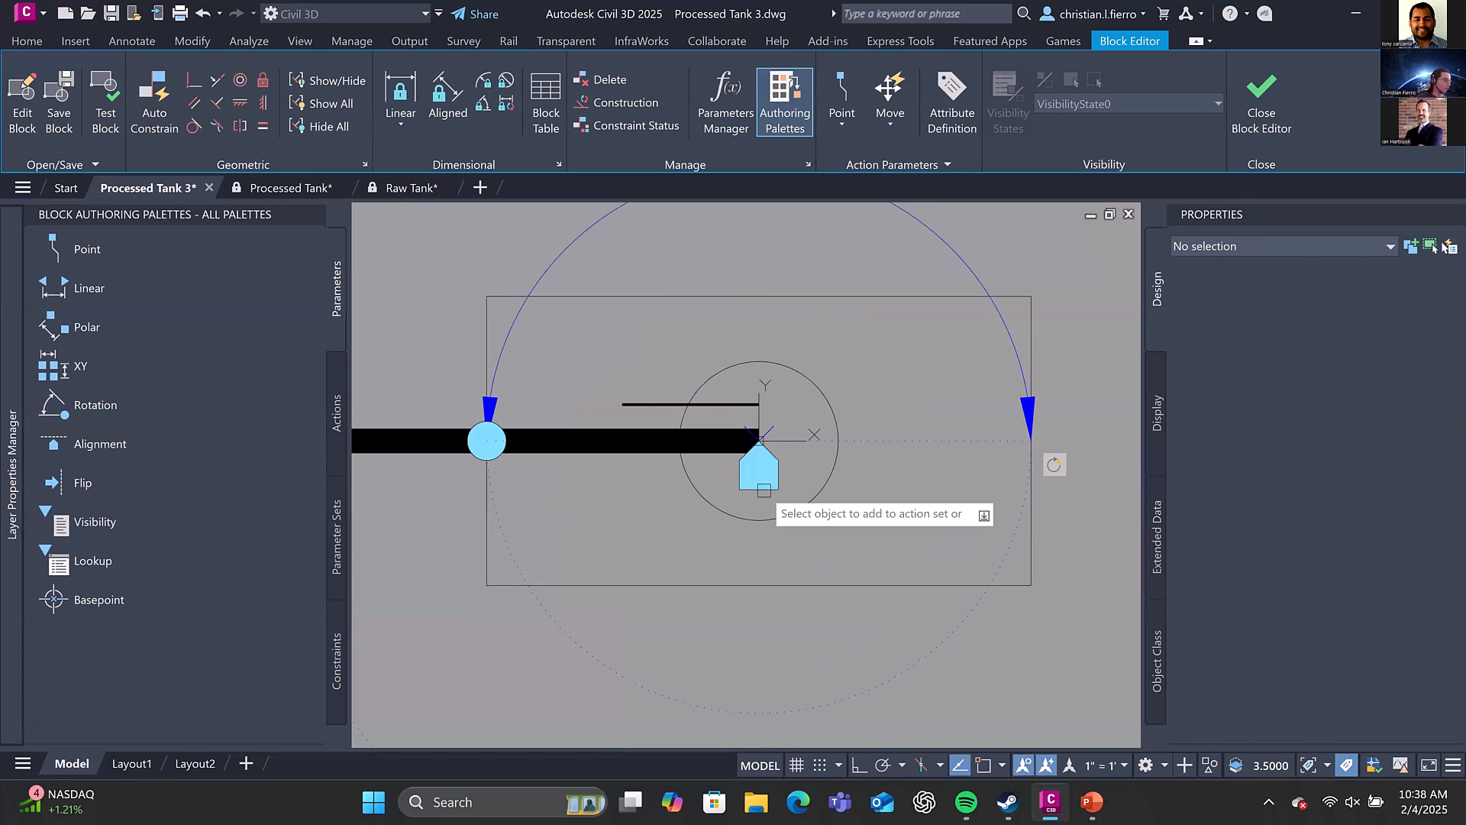
{"action": "scroll", "coordinate": [821, 485], "scroll_direction": "down", "scroll_amount": 4}
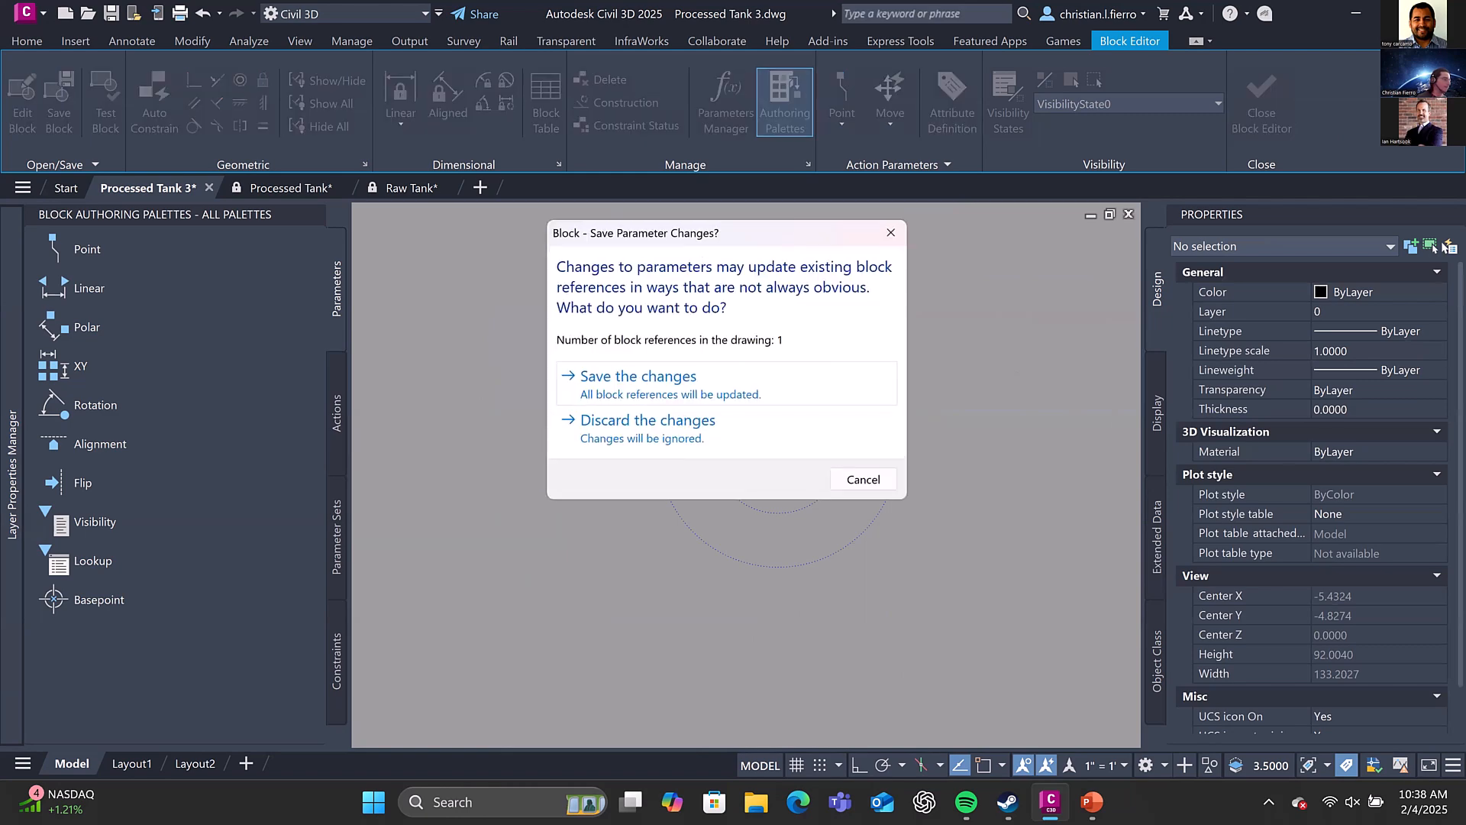
{"action": "left_click", "coordinate": [789, 378]}
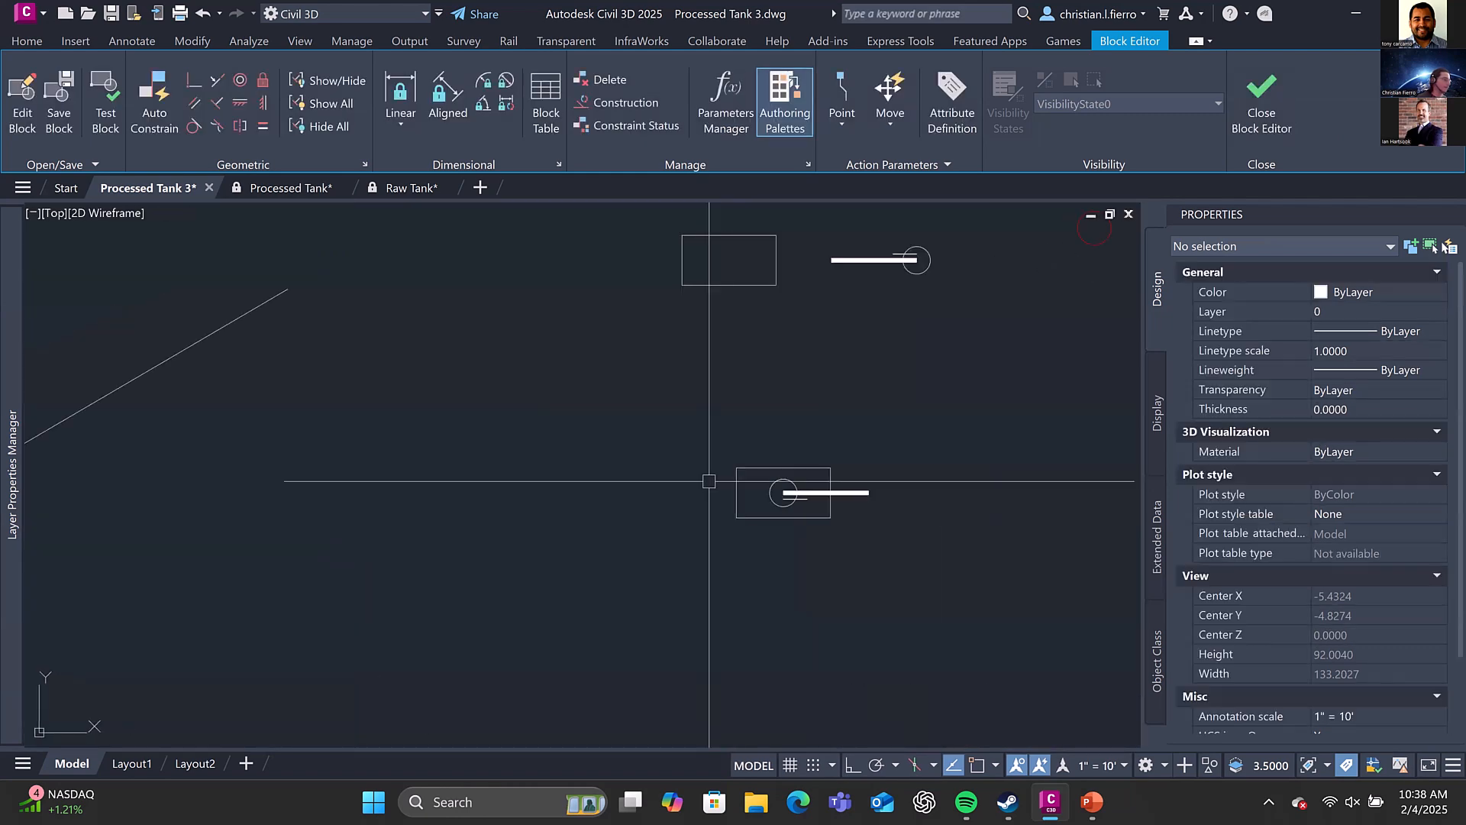
Move the tank beside the path's straight segment to about X -1116.6, Y -107.1 and rotate its hull to a nearly vertical position
{"action": "left_click", "coordinate": [808, 493]}
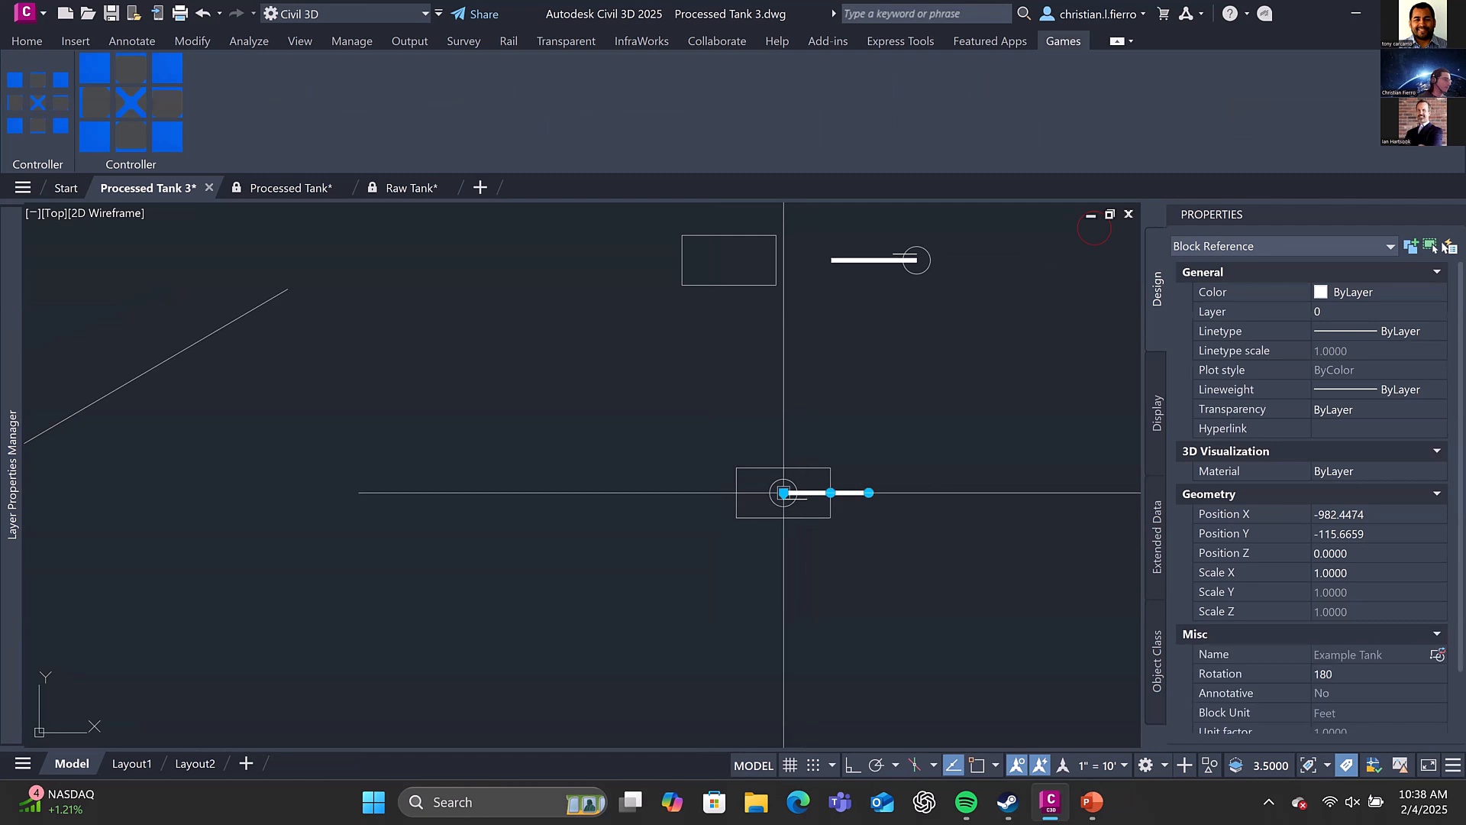
{"action": "left_click", "coordinate": [783, 493]}
{"action": "middle_click_drag", "start_coordinate": [666, 484], "coordinate": [1028, 488]}
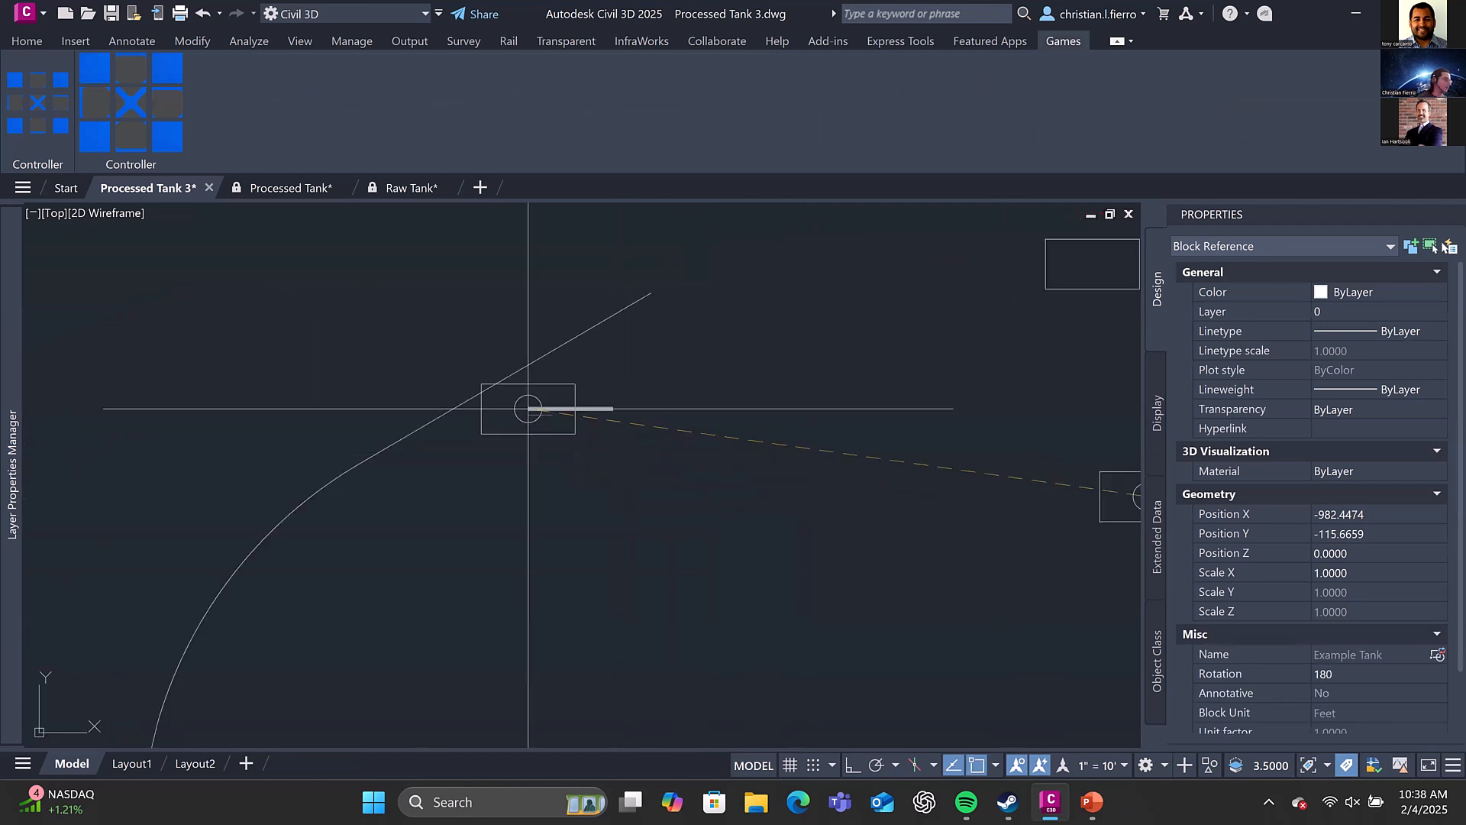
{"action": "left_click", "coordinate": [585, 460]}
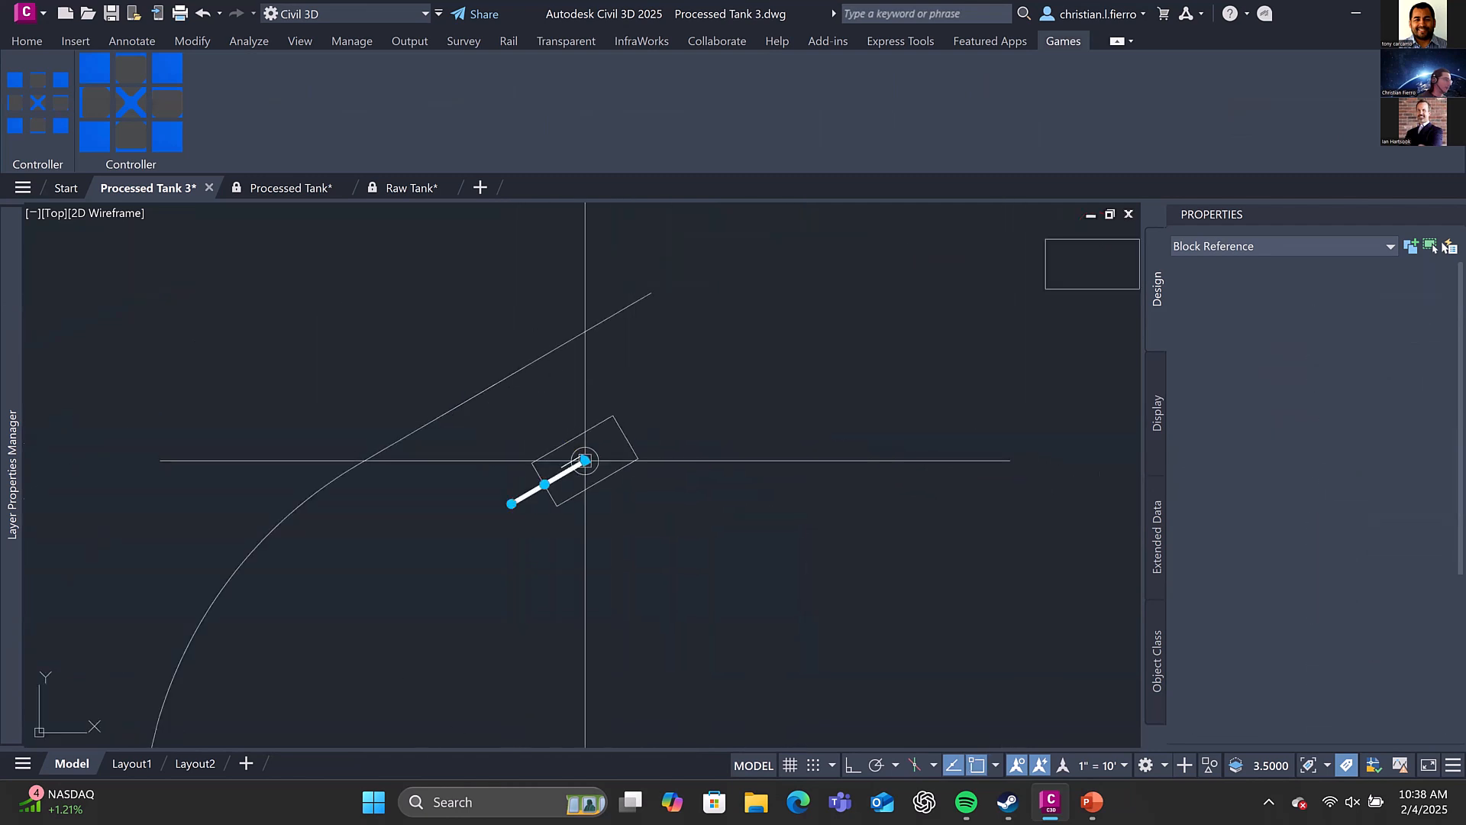
{"action": "left_click", "coordinate": [544, 484]}
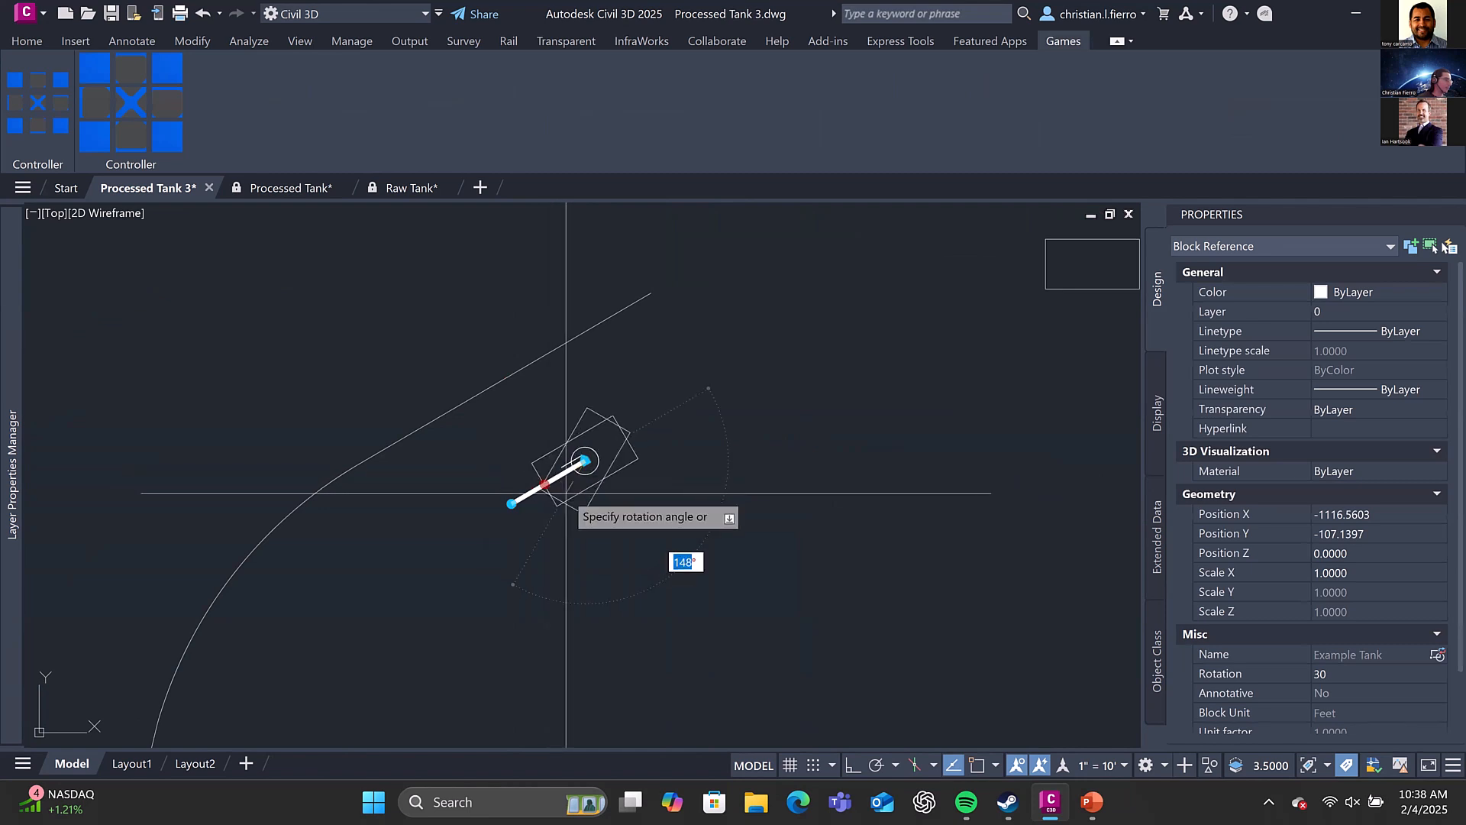
{"action": "left_click", "coordinate": [586, 508]}
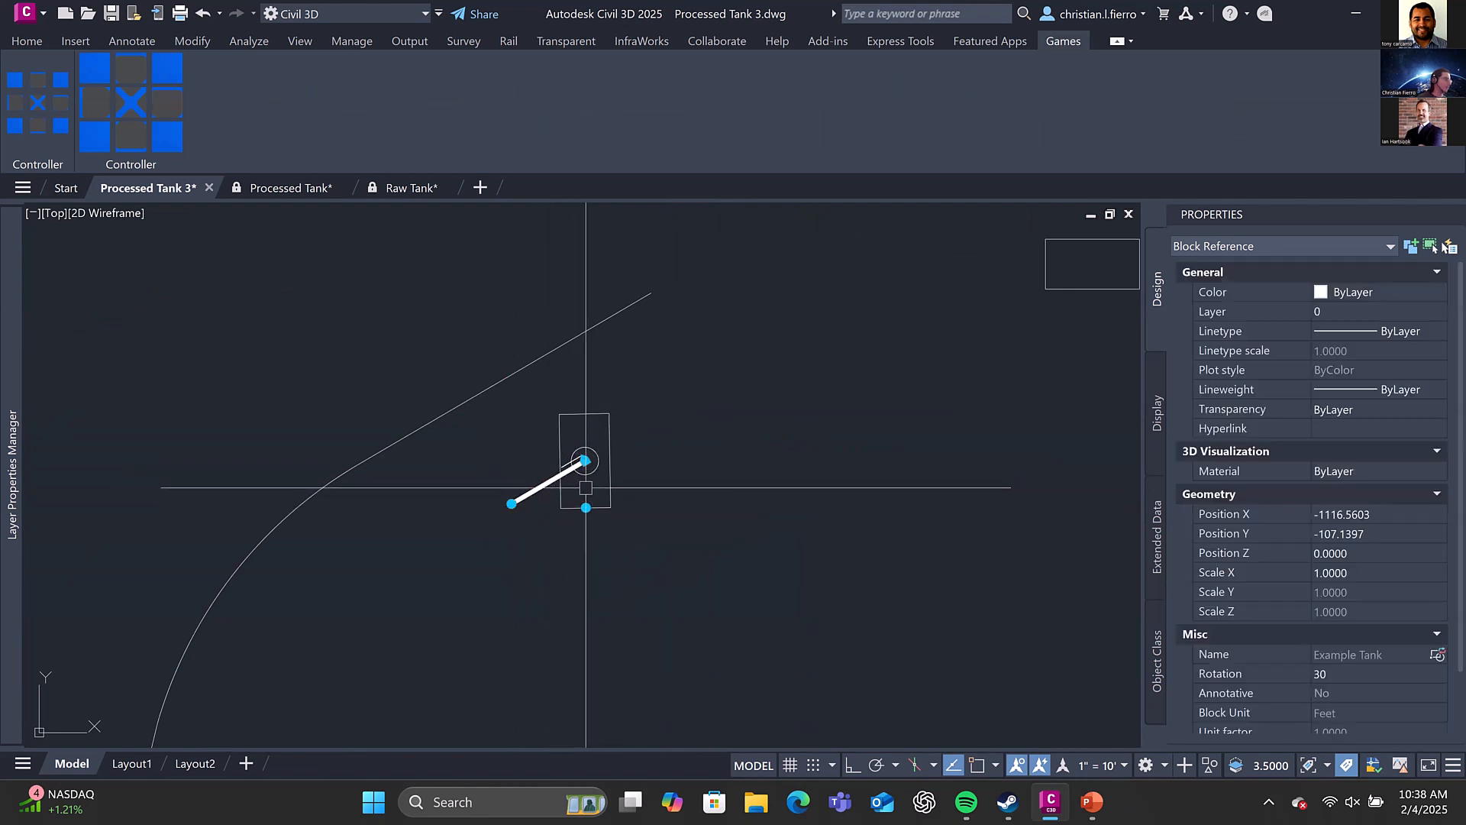
Examine the selection set of the Angle1 rotate action in the tank's Block Editor and return to the drawing
{"action": "scroll", "coordinate": [586, 477], "scroll_direction": "up", "scroll_amount": 2}
{"action": "left_click", "coordinate": [585, 451]}
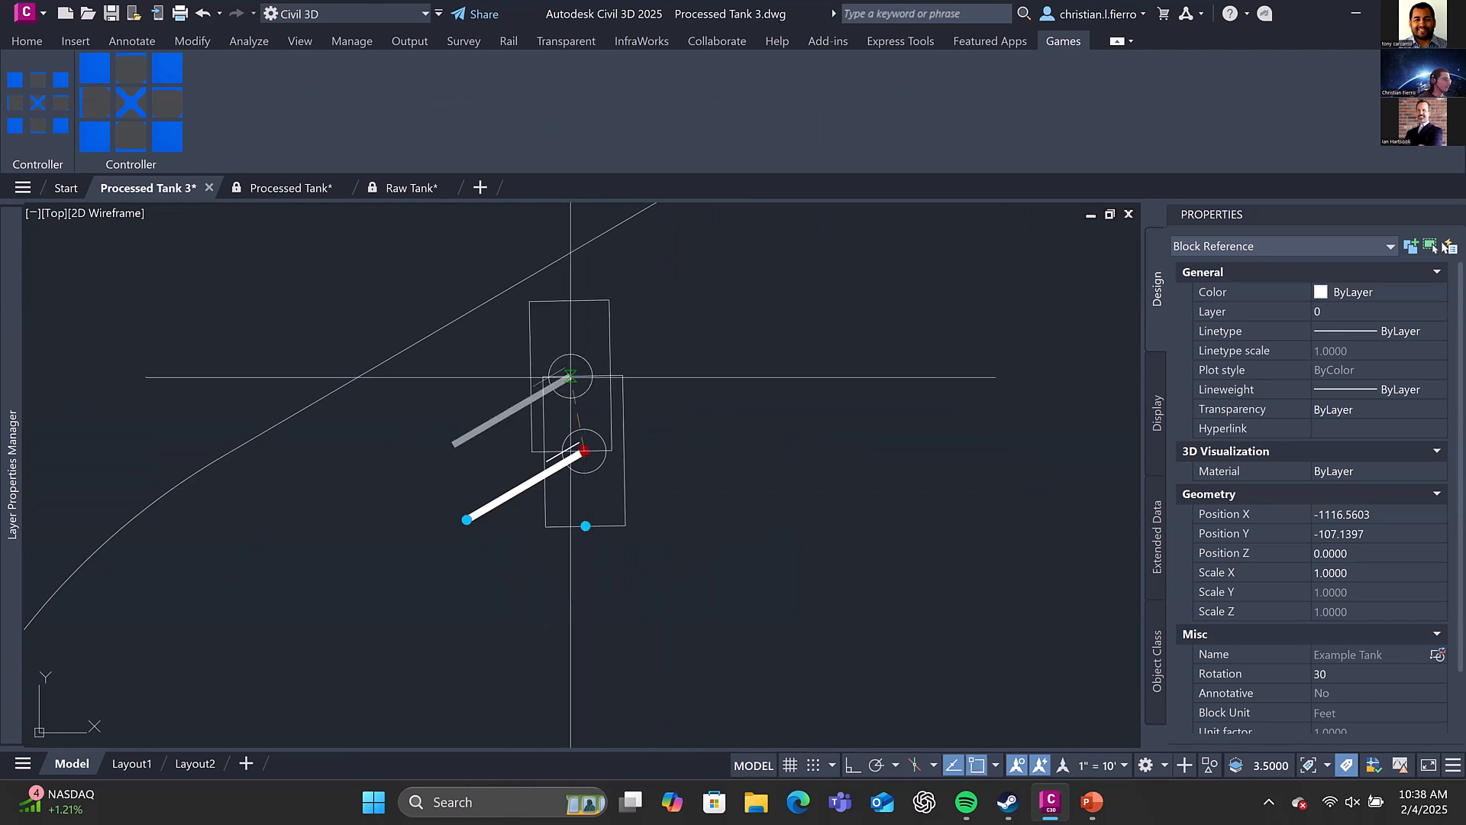
{"action": "scroll", "coordinate": [557, 289], "scroll_direction": "down", "scroll_amount": 2}
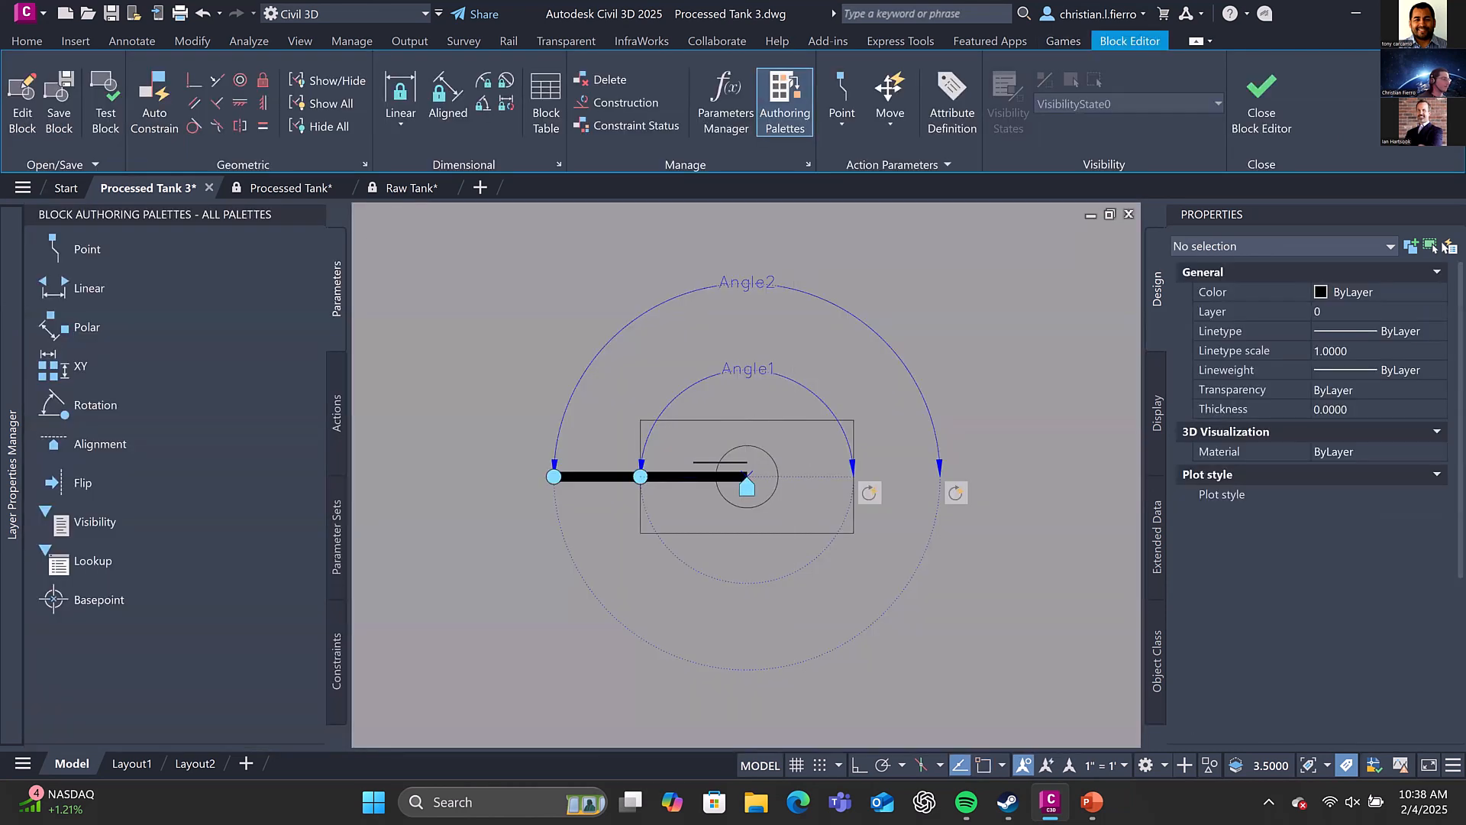
{"action": "scroll", "coordinate": [952, 497], "scroll_direction": "down", "scroll_amount": 2}
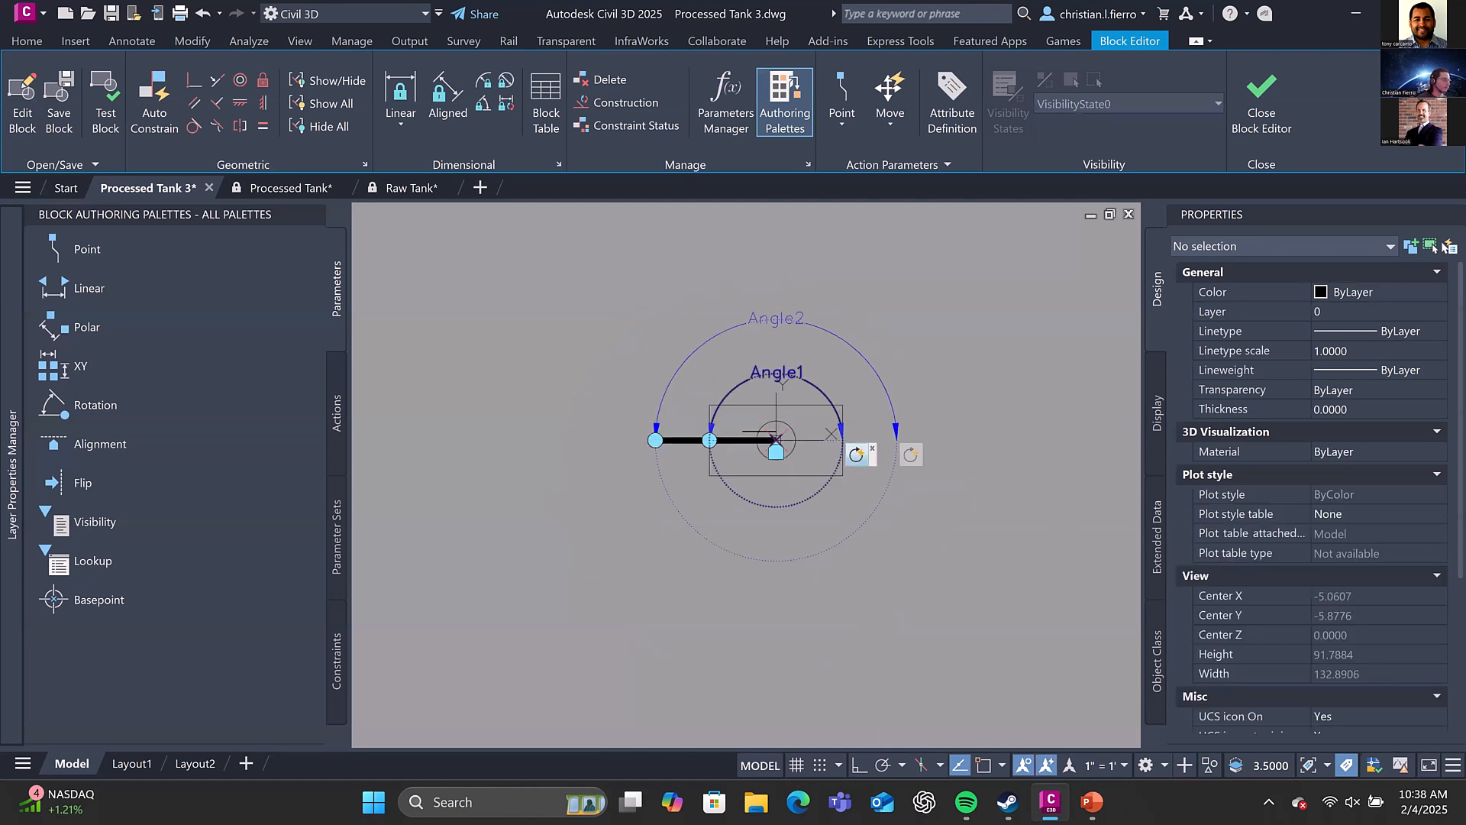
{"action": "scroll", "coordinate": [774, 457], "scroll_direction": "up", "scroll_amount": 4}
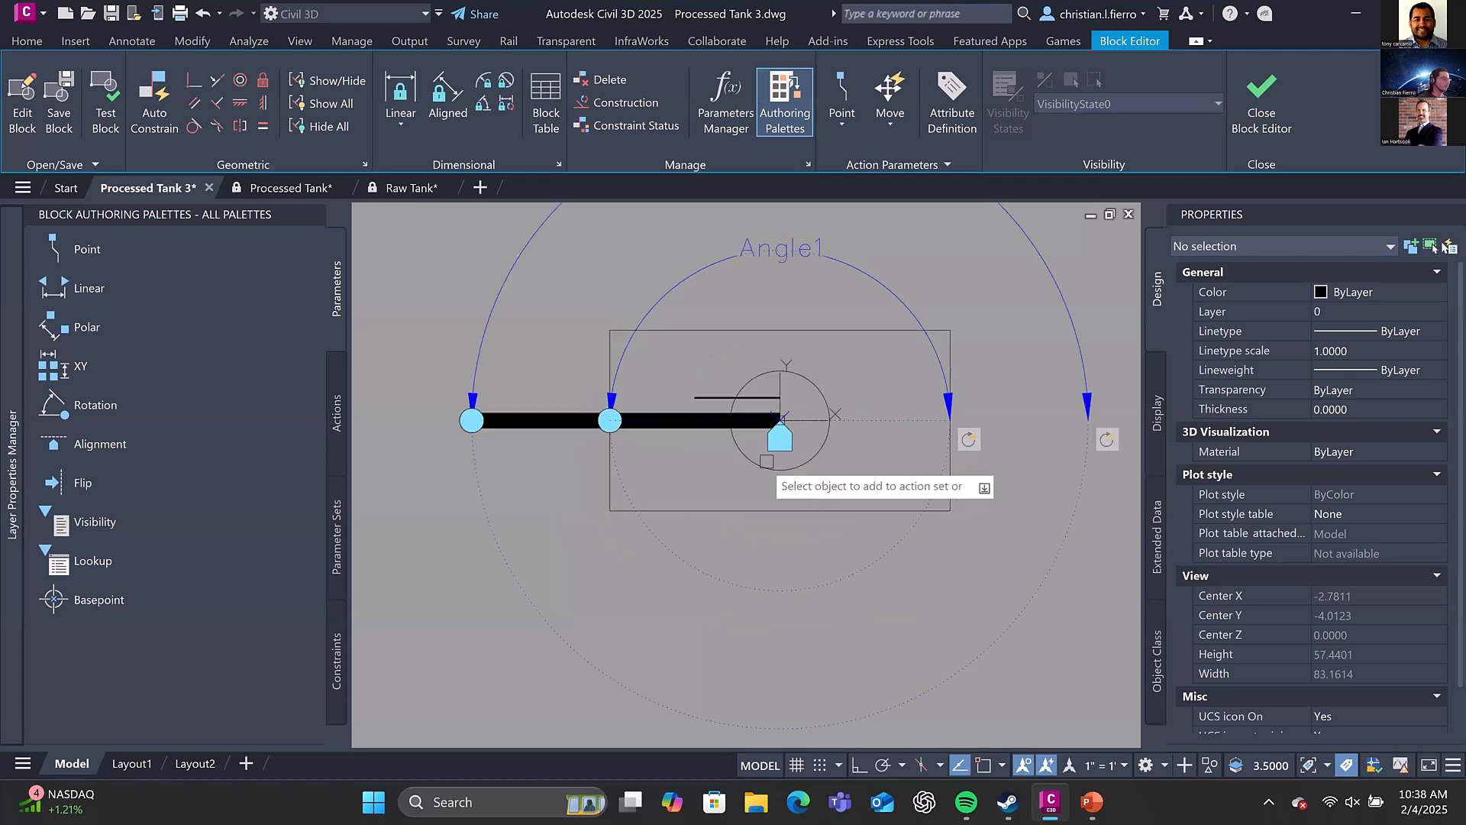
{"action": "scroll", "coordinate": [773, 462], "scroll_direction": "up", "scroll_amount": 2}
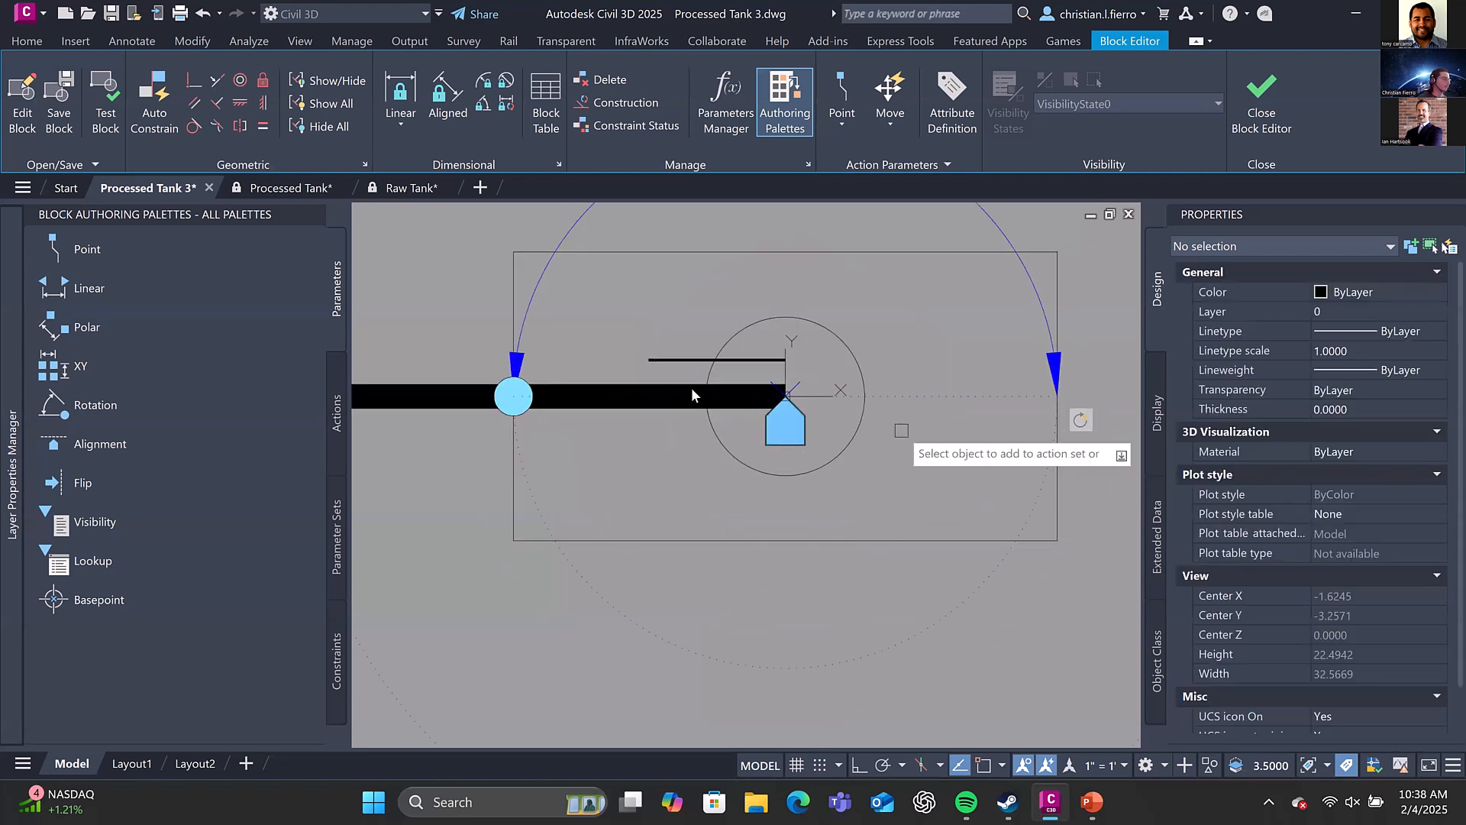
{"action": "key", "text": "Escape"}
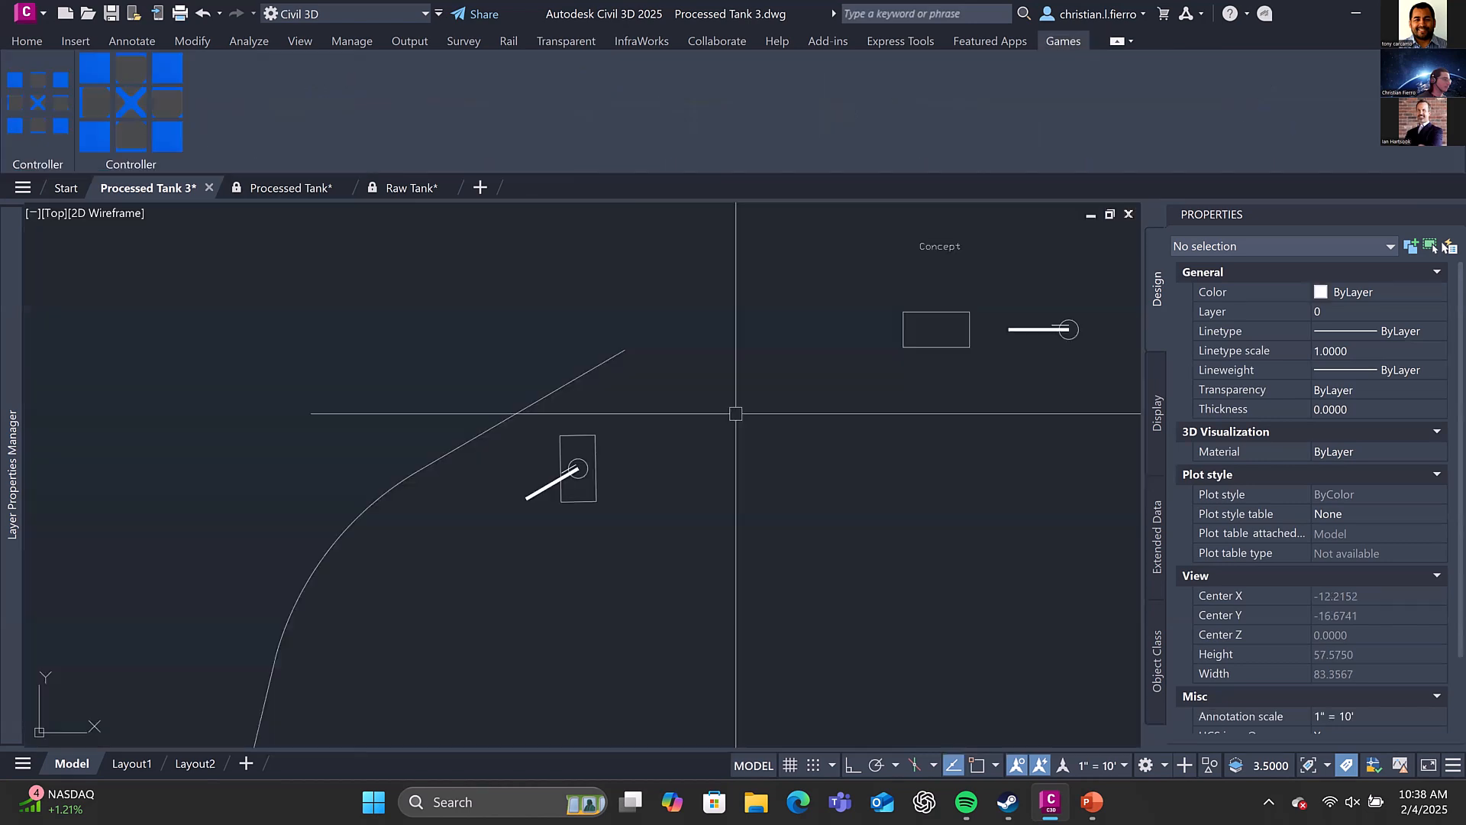
{"action": "left_click", "coordinate": [556, 461]}
Rotate the tank's hull to a nearly horizontal position and on to an Angle1 of about 7, roughly in line with the cannon
{"action": "scroll", "coordinate": [585, 510], "scroll_direction": "up", "scroll_amount": 3}
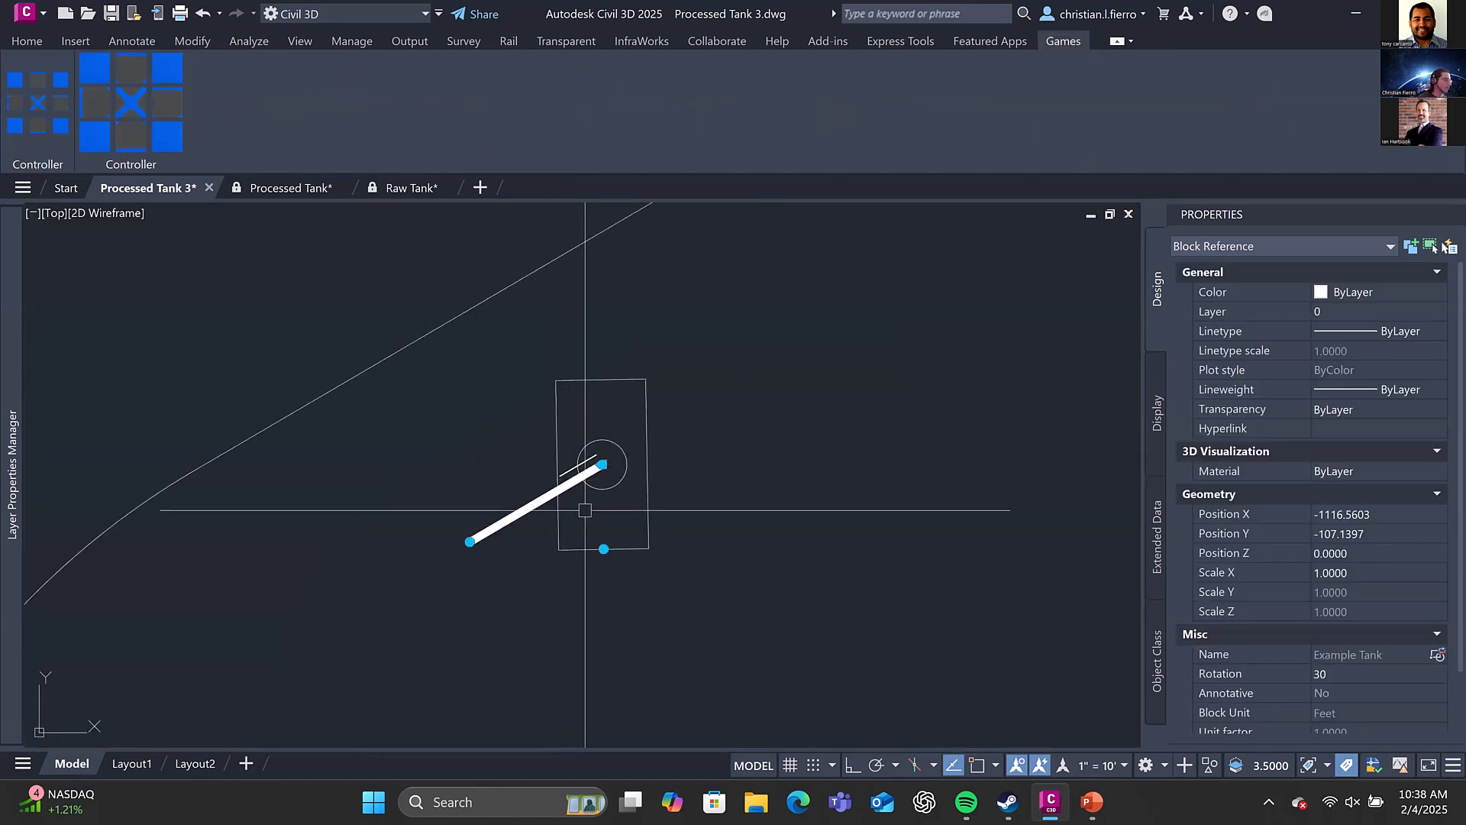
{"action": "left_click", "coordinate": [603, 548]}
{"action": "scroll", "coordinate": [634, 449], "scroll_direction": "up", "scroll_amount": 2}
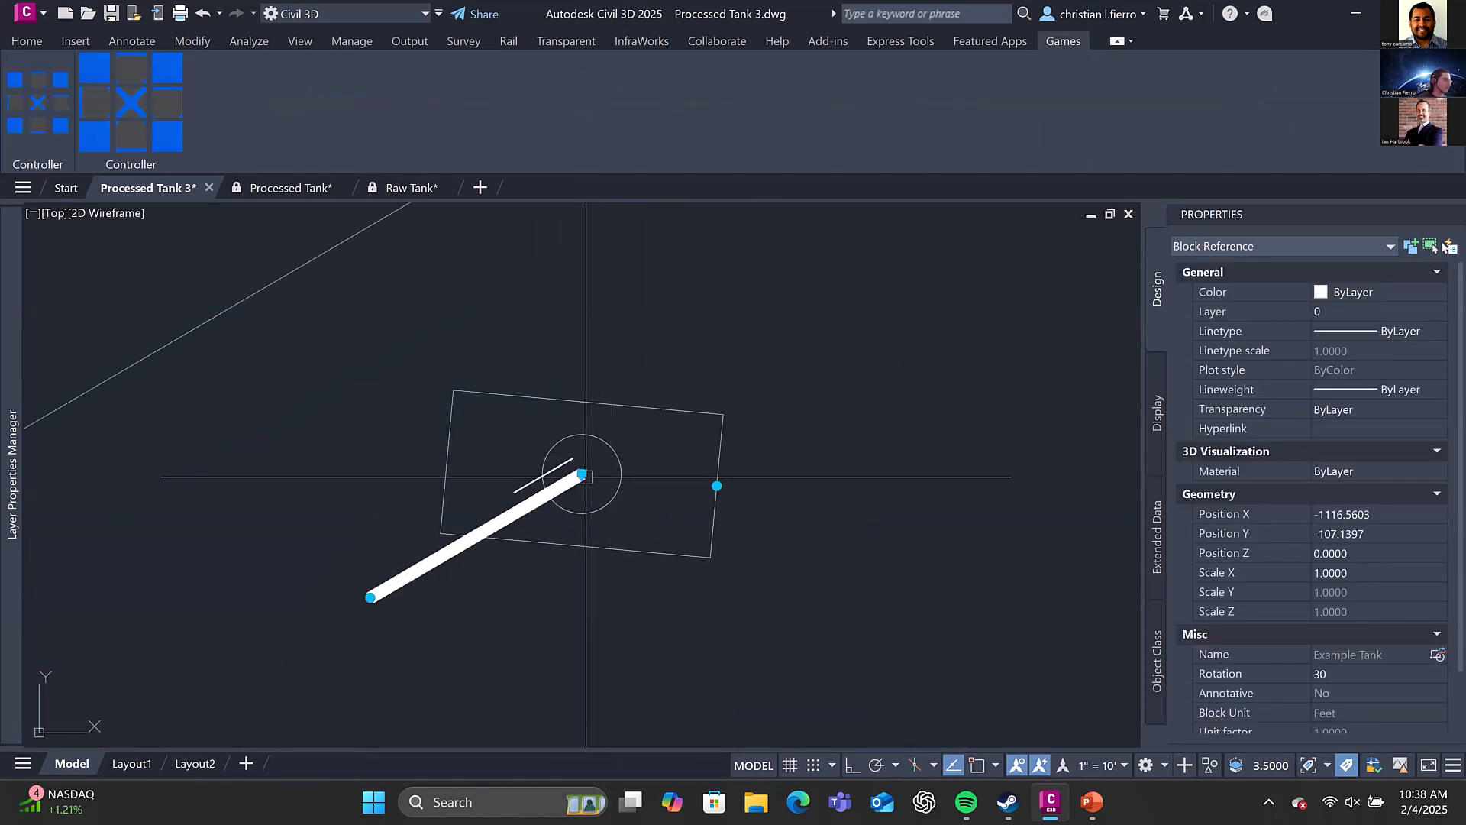
{"action": "left_click", "coordinate": [716, 486]}
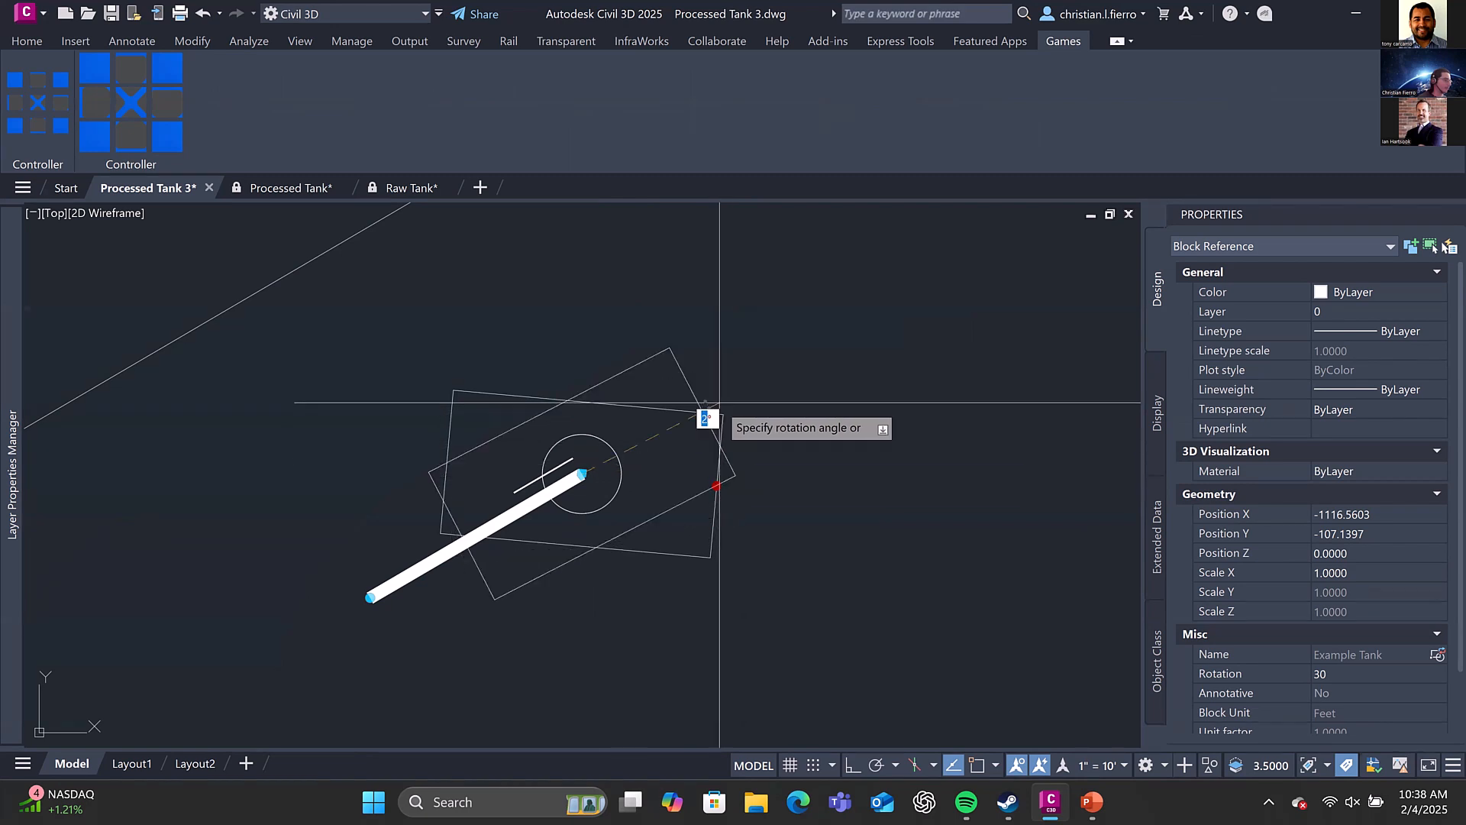
{"action": "key", "text": "Escape"}
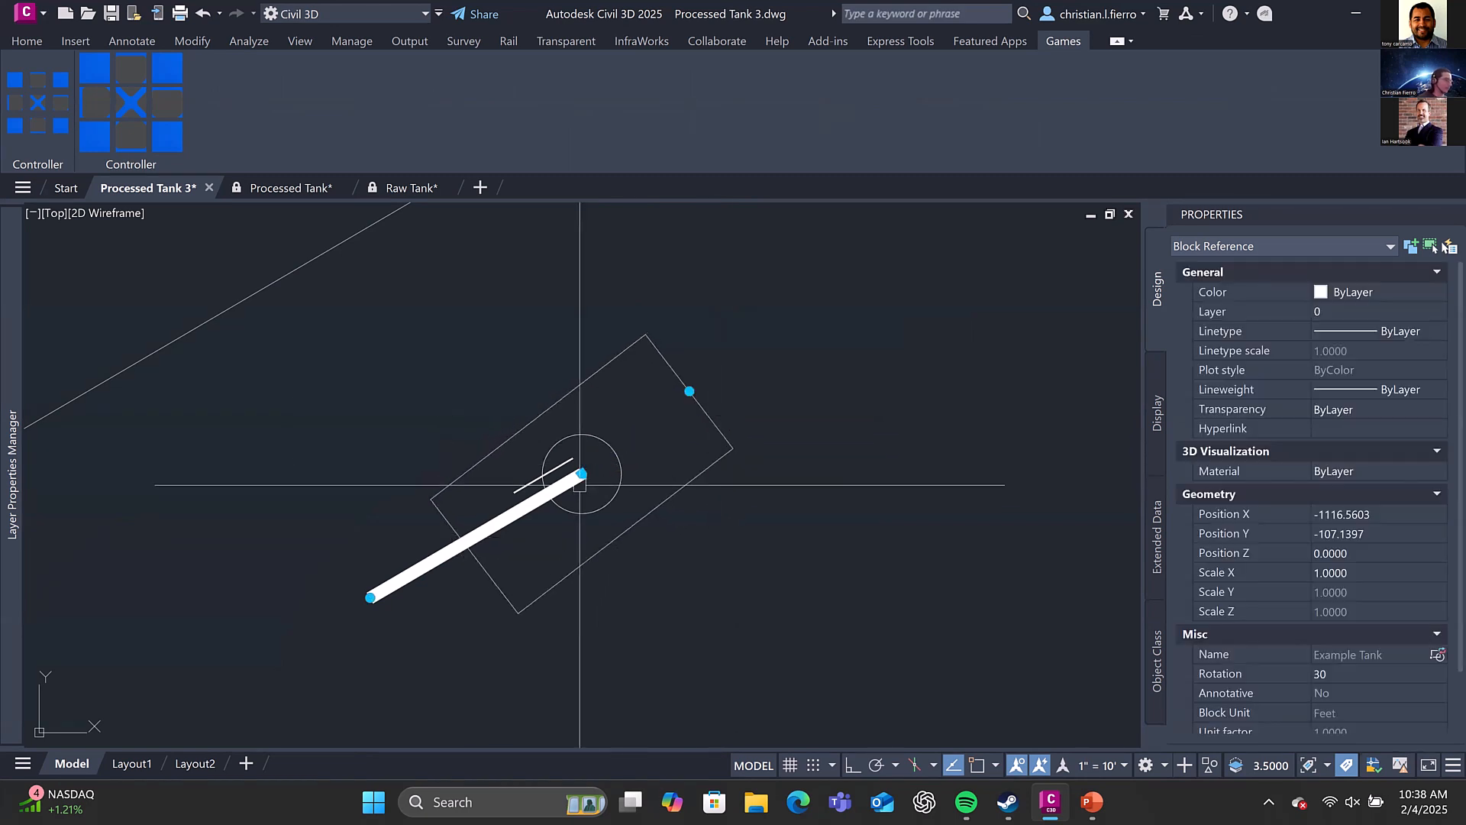
Move the tank away from the path to about X -952.1, Y -116.6, below the Concept parts
{"action": "scroll", "coordinate": [639, 405], "scroll_direction": "down", "scroll_amount": 2}
{"action": "left_click", "coordinate": [603, 449]}
{"action": "scroll", "coordinate": [611, 451], "scroll_direction": "down", "scroll_amount": 4}
{"action": "middle_click_drag", "start_coordinate": [1090, 476], "coordinate": [720, 470]}
{"action": "left_click", "coordinate": [720, 470]}
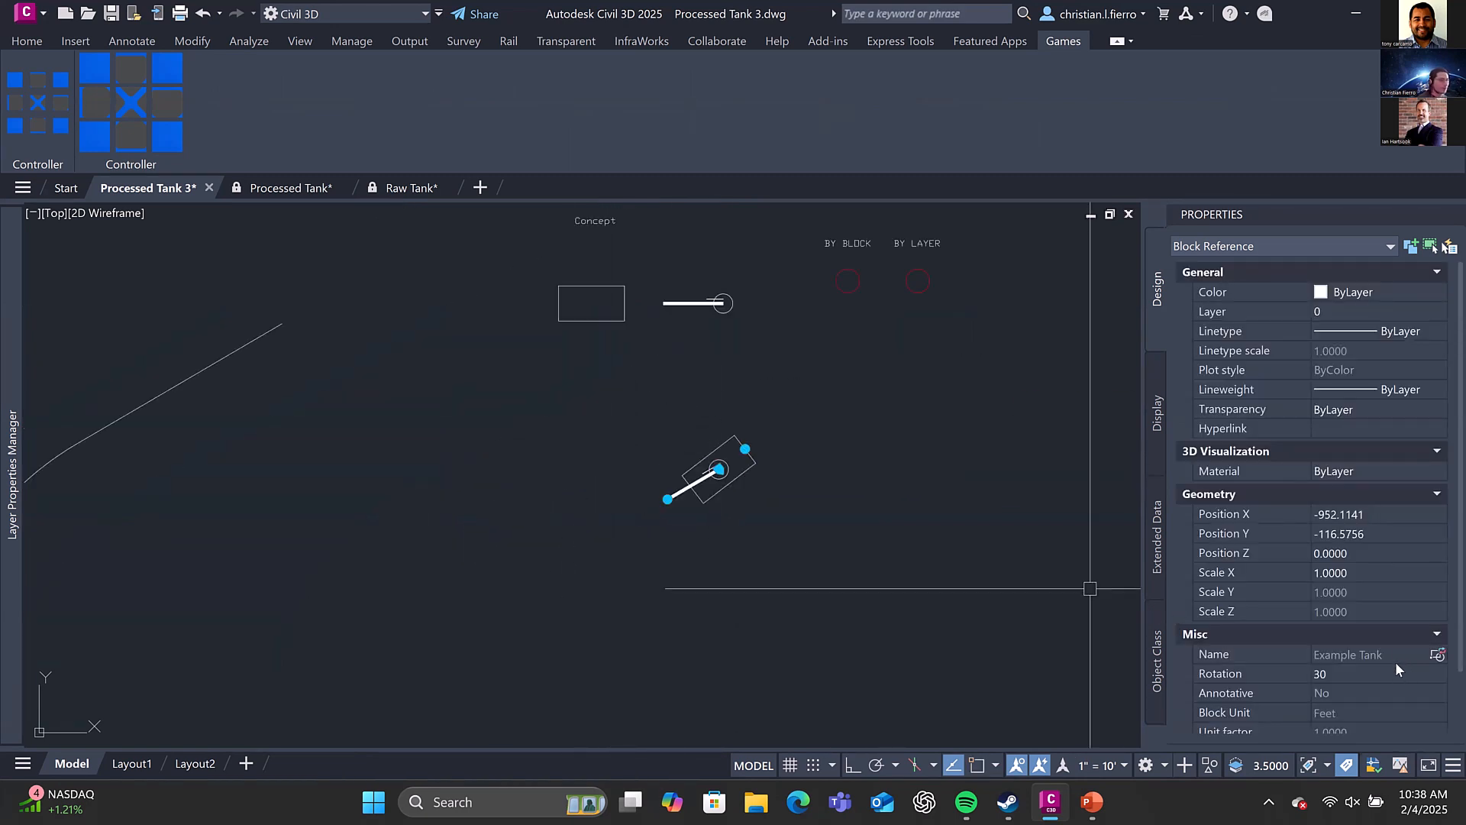
Set the tank block's custom Angle1 property to 180 and its Rotation to 0
{"action": "scroll", "coordinate": [1390, 664], "scroll_direction": "down", "scroll_amount": 2}
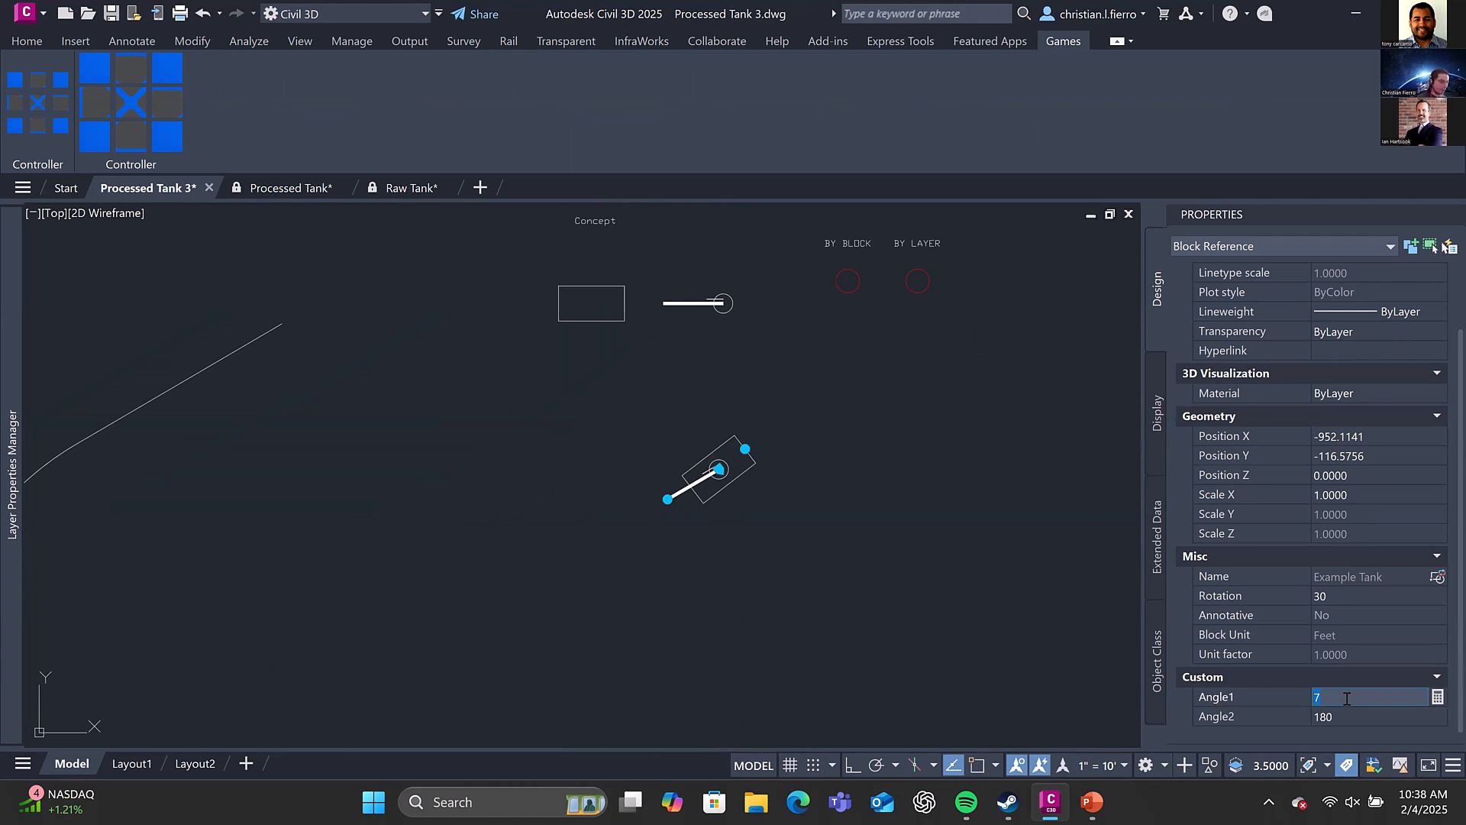
{"action": "type", "text": "180"}
{"action": "key", "text": "Return"}
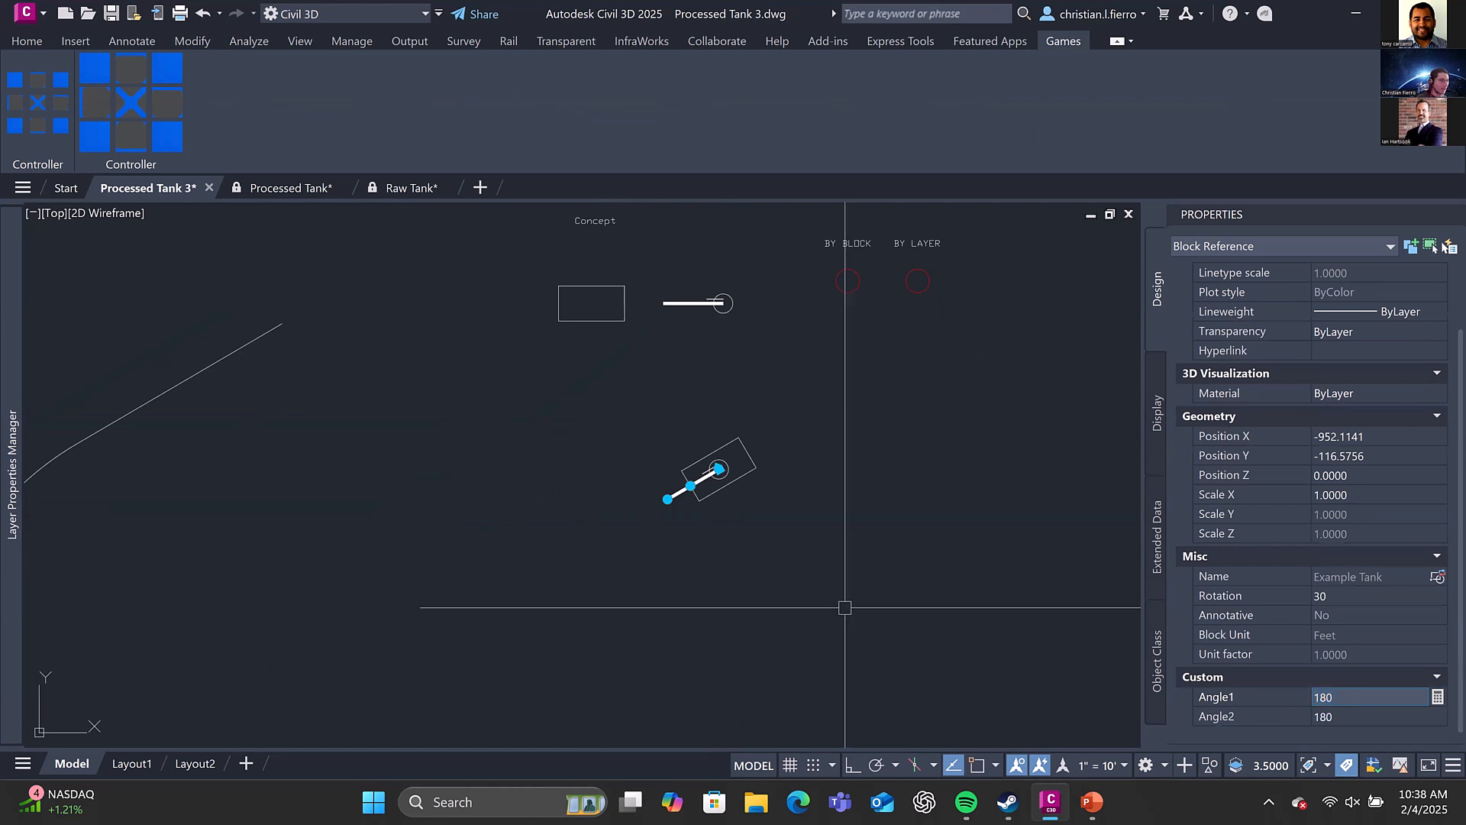
{"action": "left_click", "coordinate": [1322, 595]}
{"action": "type", "text": "0"}
{"action": "key", "text": "Return"}
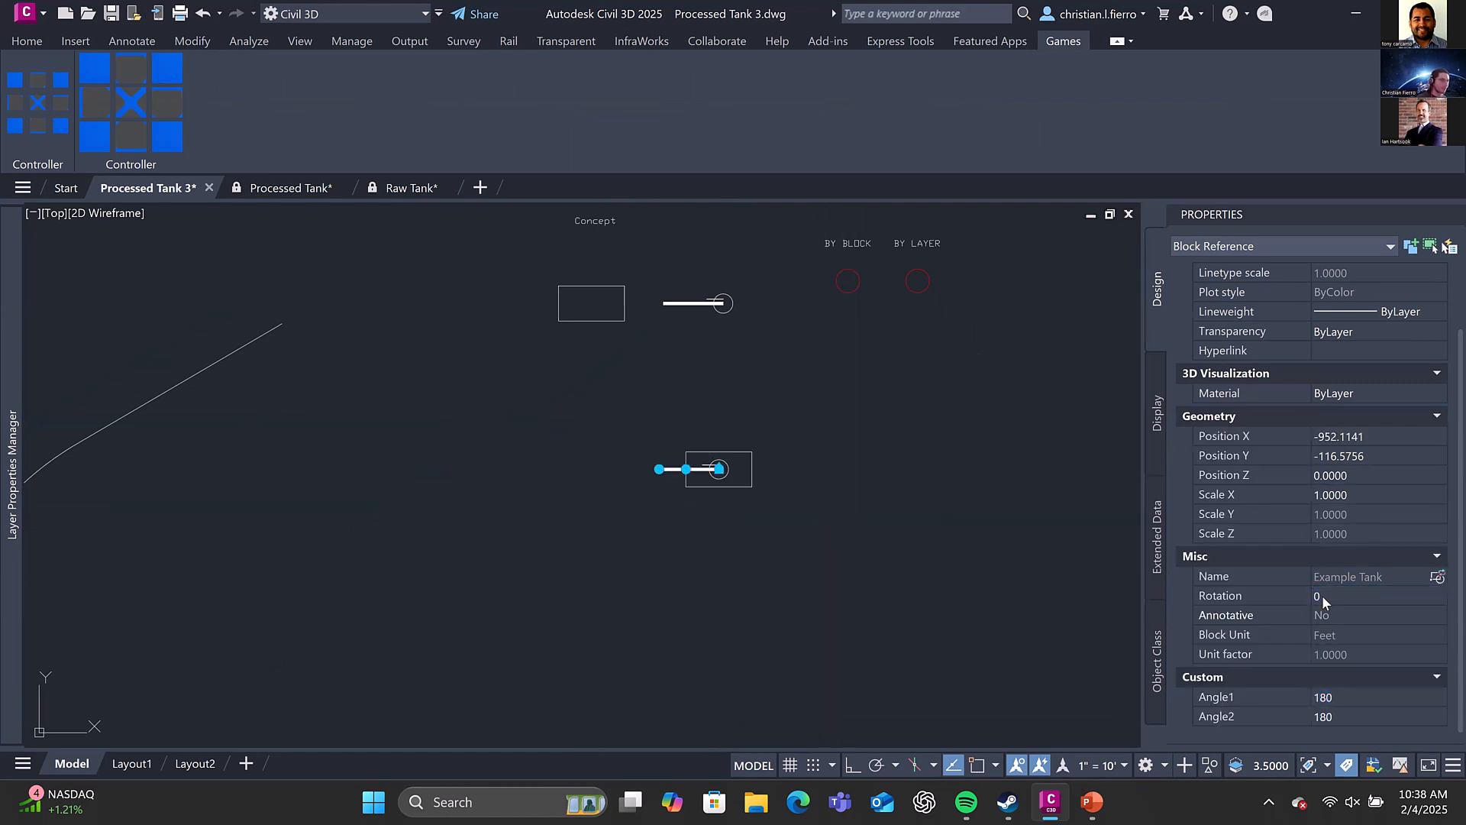
Move the tank directly below the Concept hull rectangle, to about X -995.7, Y -108.0
{"action": "left_click", "coordinate": [719, 469]}
{"action": "left_click", "coordinate": [589, 443]}
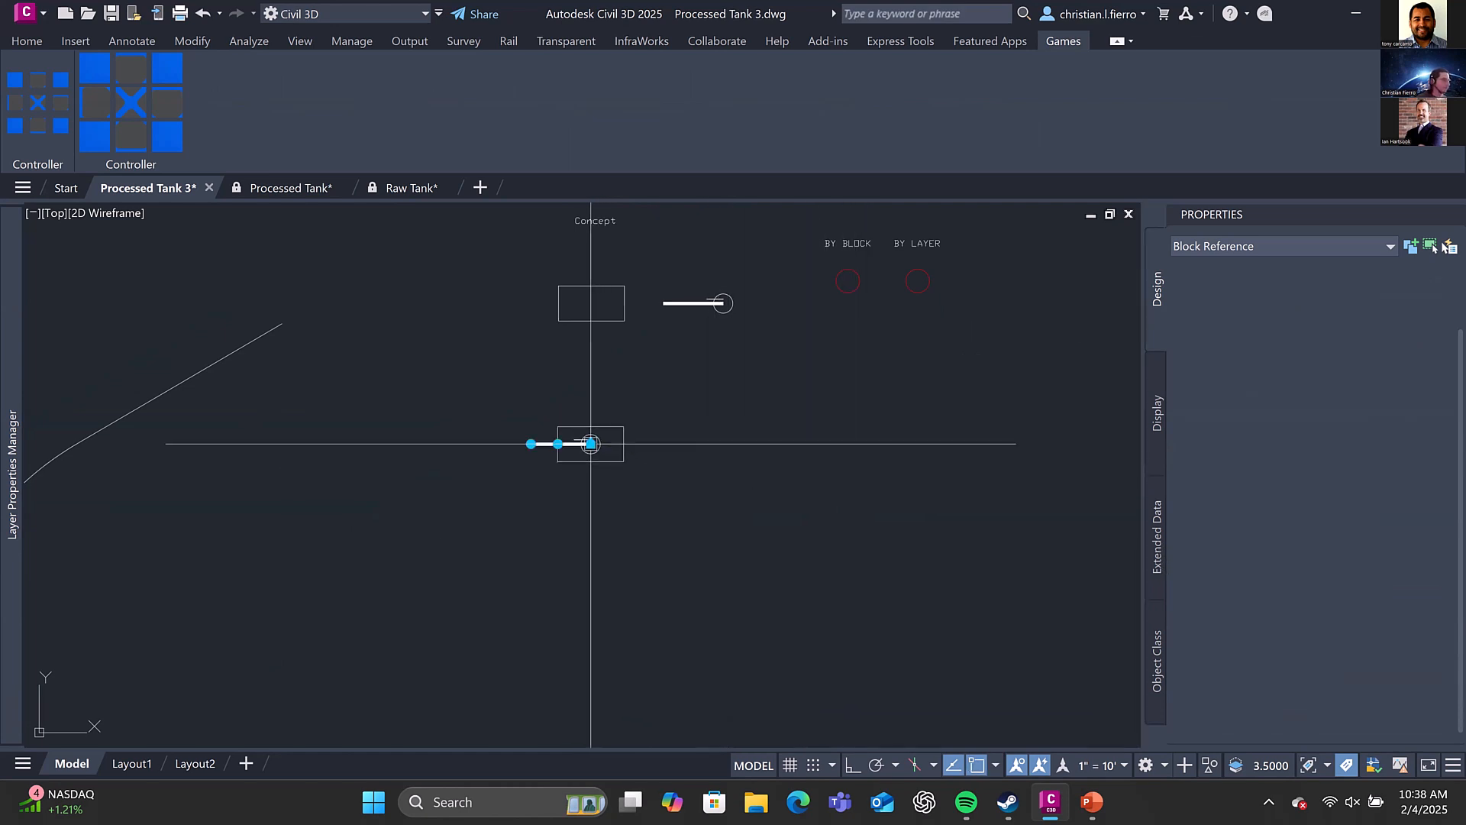
{"action": "key", "text": "Escape"}
Move the tank block a little farther down below the Concept hull rectangle
{"action": "middle_click_drag", "start_coordinate": [602, 430], "coordinate": [603, 487]}
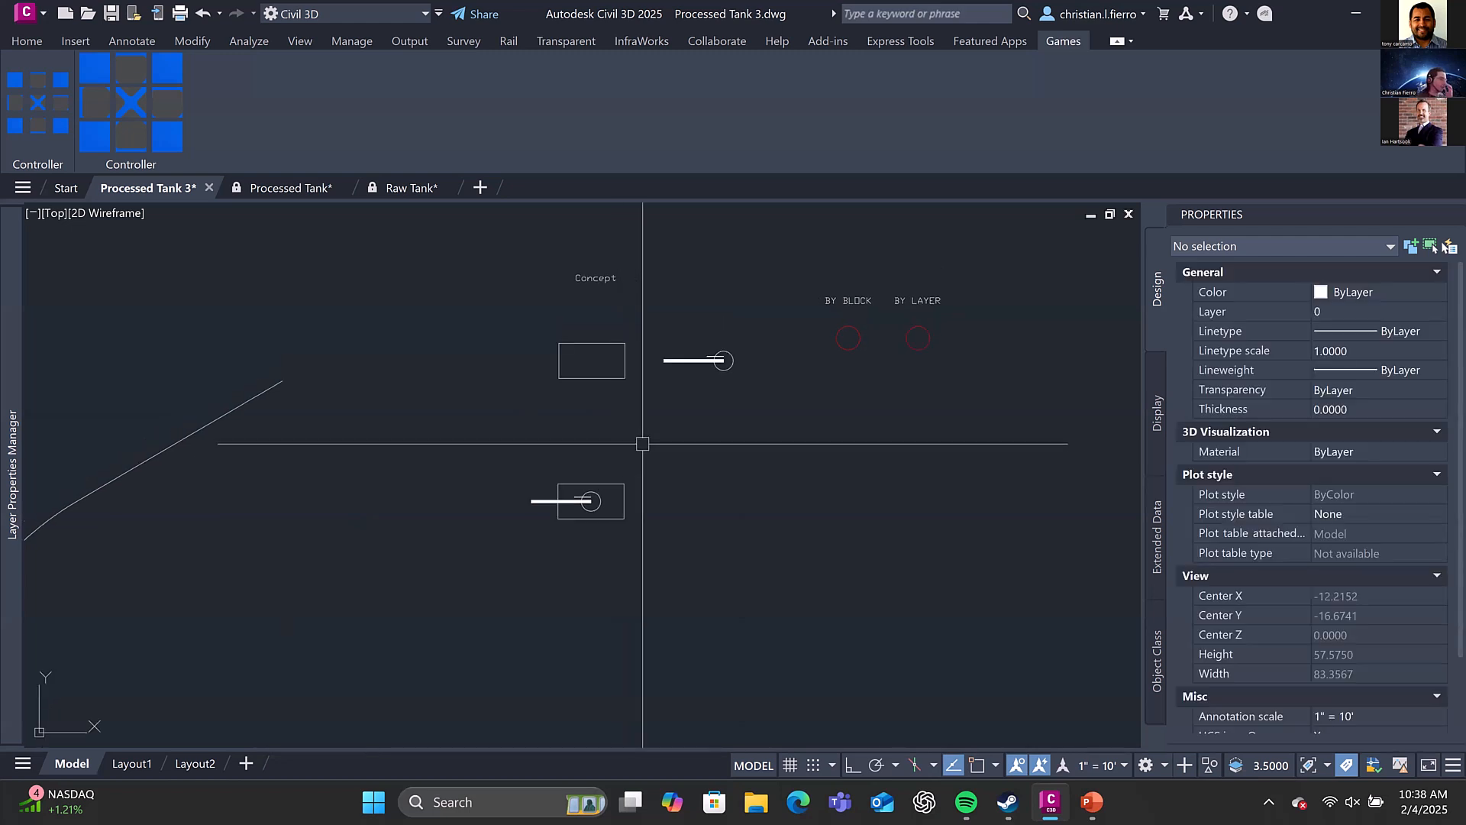
{"action": "scroll", "coordinate": [662, 405], "scroll_direction": "down", "scroll_amount": 2}
{"action": "middle_click_drag", "start_coordinate": [684, 393], "coordinate": [532, 425]}
{"action": "scroll", "coordinate": [866, 419], "scroll_direction": "up", "scroll_amount": 1}
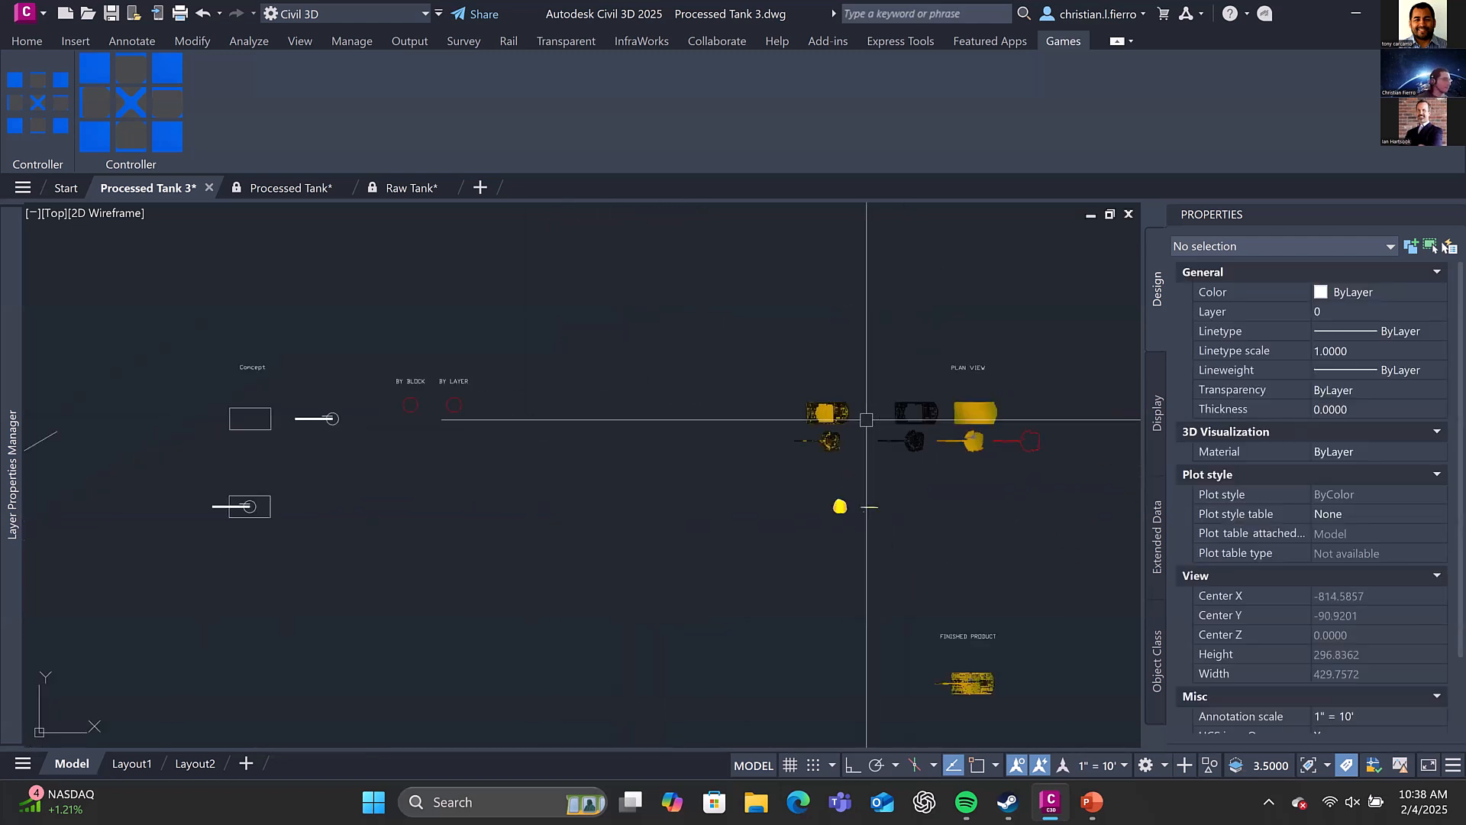
{"action": "middle_click_drag", "start_coordinate": [622, 407], "coordinate": [1116, 348]}
{"action": "scroll", "coordinate": [795, 440], "scroll_direction": "up", "scroll_amount": 2}
{"action": "left_click", "coordinate": [705, 443]}
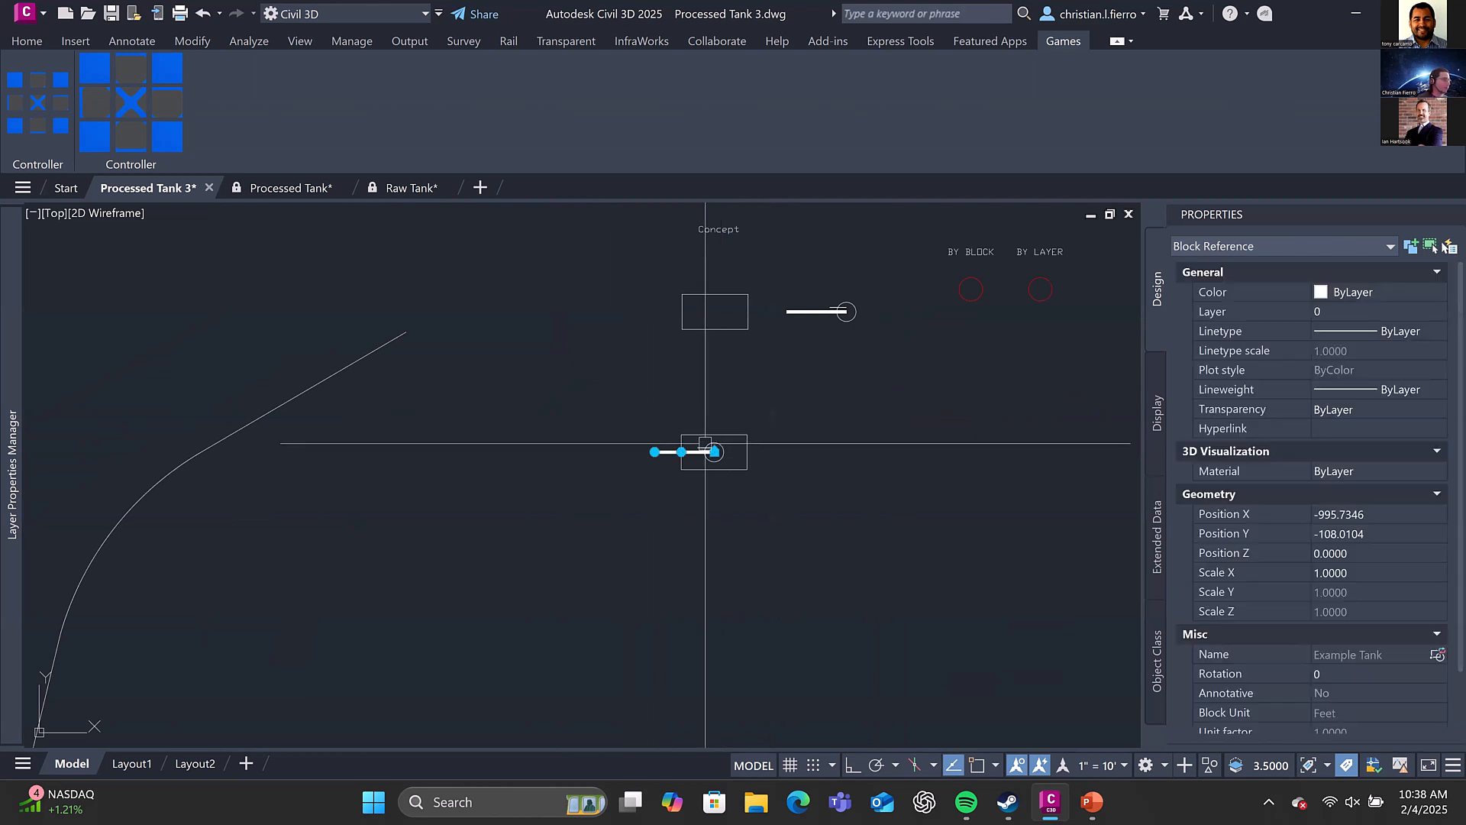
{"action": "middle_click_drag", "start_coordinate": [731, 417], "coordinate": [665, 452]}
{"action": "key", "text": "Escape"}
{"action": "left_click", "coordinate": [650, 484]}
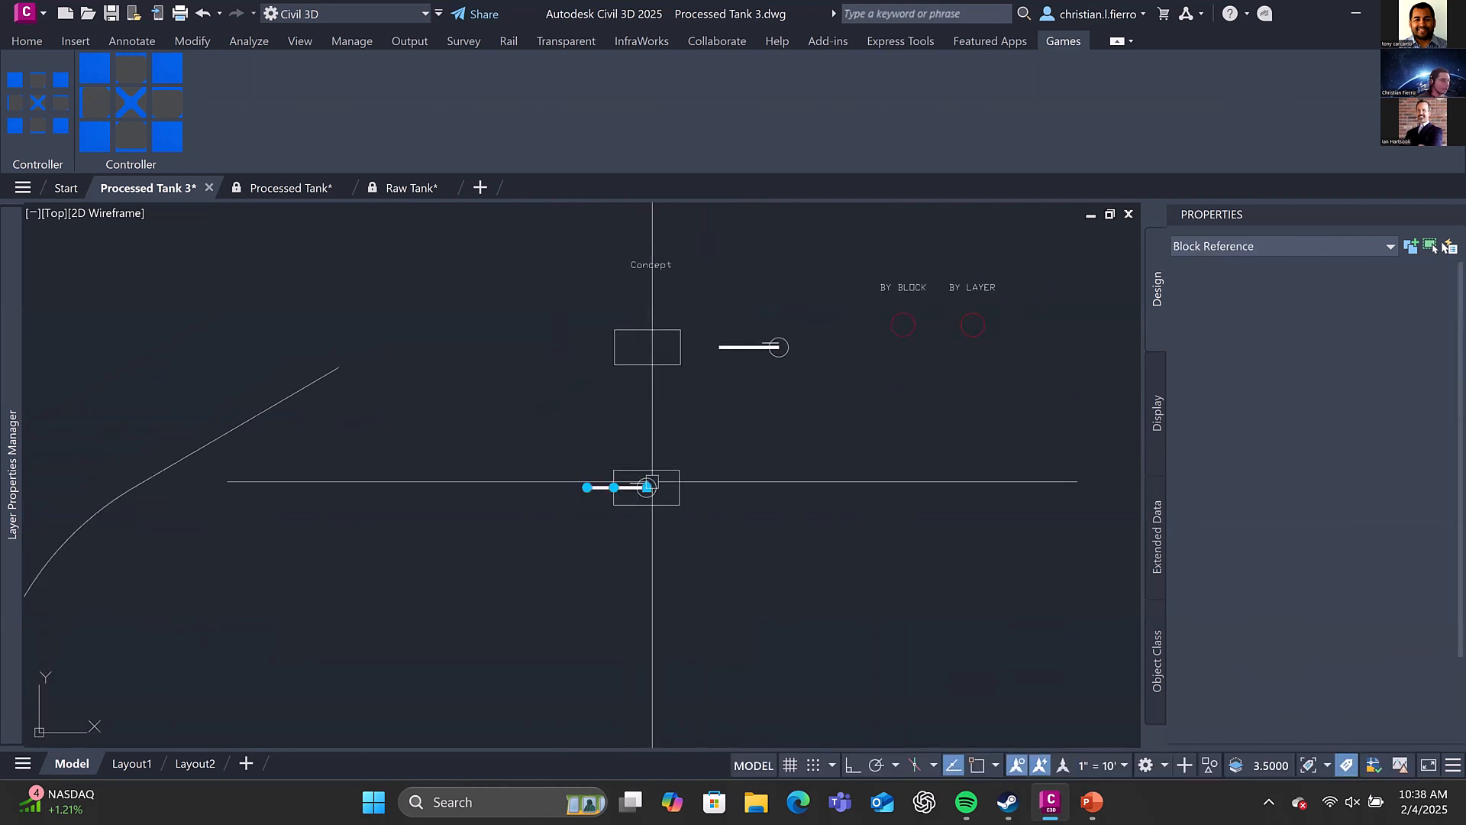
{"action": "left_click", "coordinate": [646, 487]}
{"action": "left_click", "coordinate": [640, 563]}
{"action": "key", "text": "Escape"}
Copy the Example Tank block directly below the finished product tank in plan view, to about X -601.9, Y -227.9
{"action": "scroll", "coordinate": [875, 567], "scroll_direction": "down", "scroll_amount": 2}
{"action": "middle_click_drag", "start_coordinate": [874, 567], "coordinate": [416, 316]}
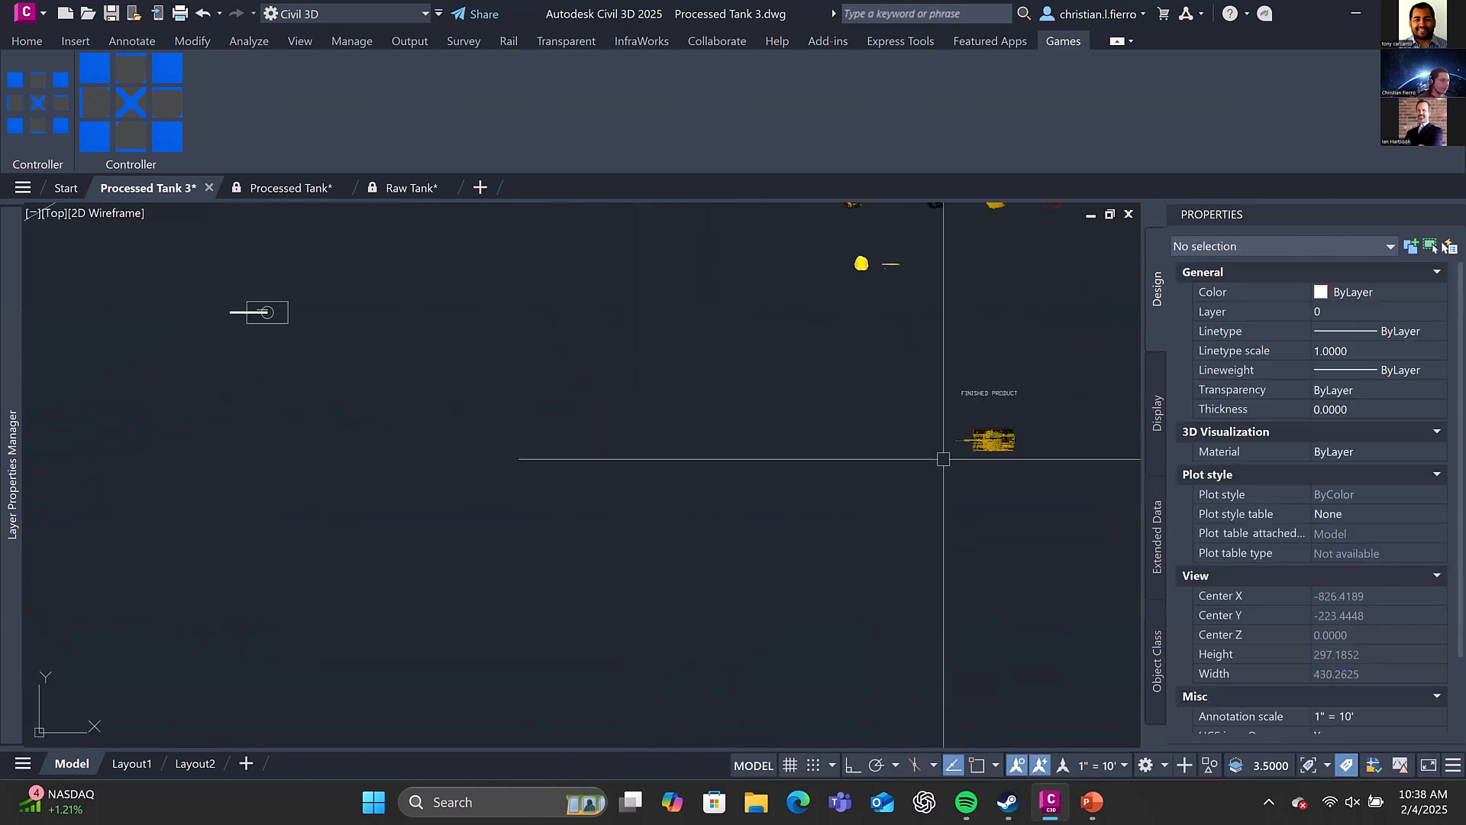
{"action": "scroll", "coordinate": [943, 459], "scroll_direction": "up", "scroll_amount": 3}
{"action": "scroll", "coordinate": [969, 436], "scroll_direction": "down", "scroll_amount": 3}
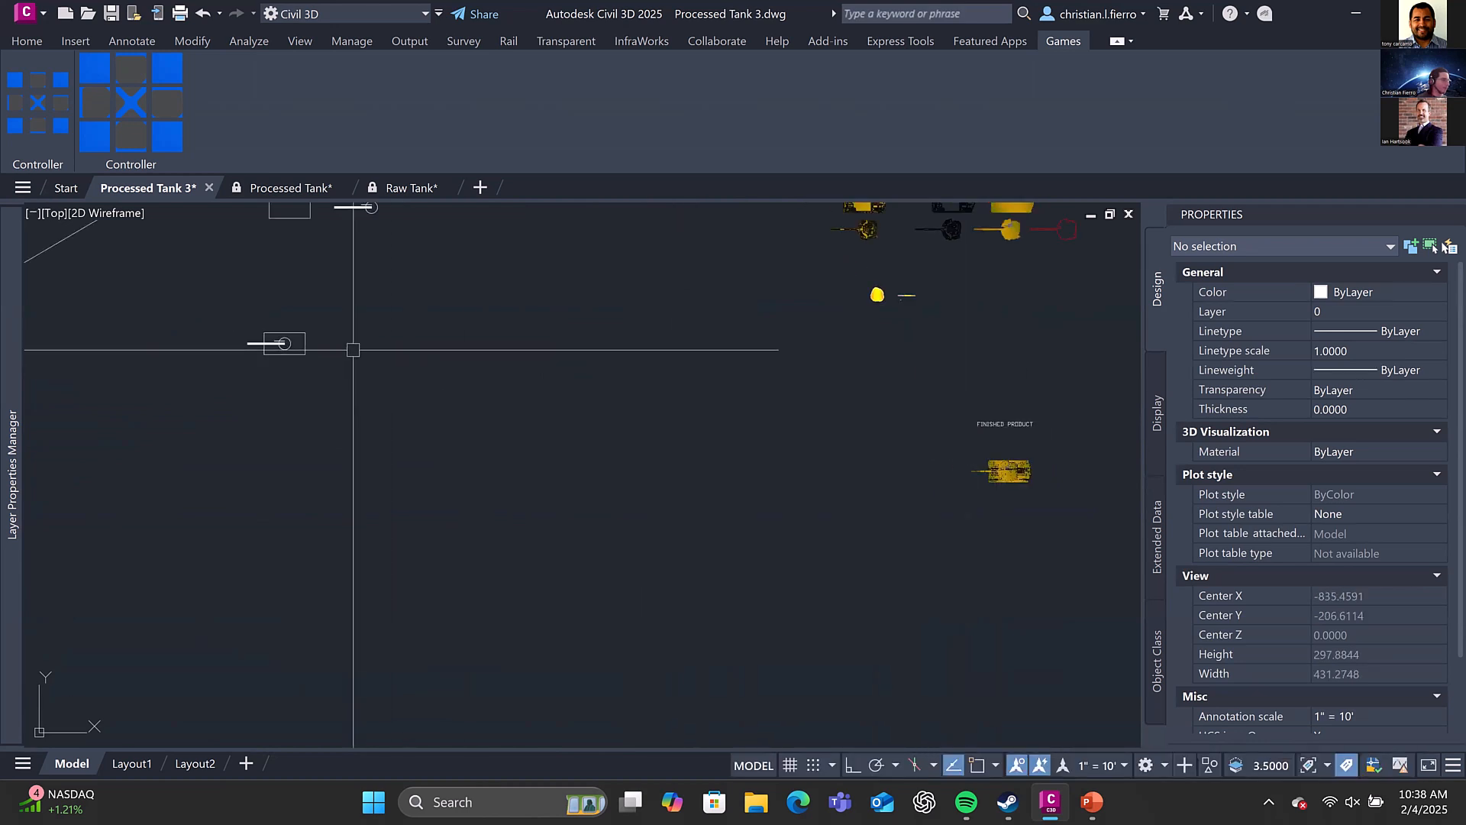
{"action": "left_click", "coordinate": [300, 345]}
{"action": "type", "text": "co"}
{"action": "key", "text": "space"}
{"action": "left_click", "coordinate": [285, 346]}
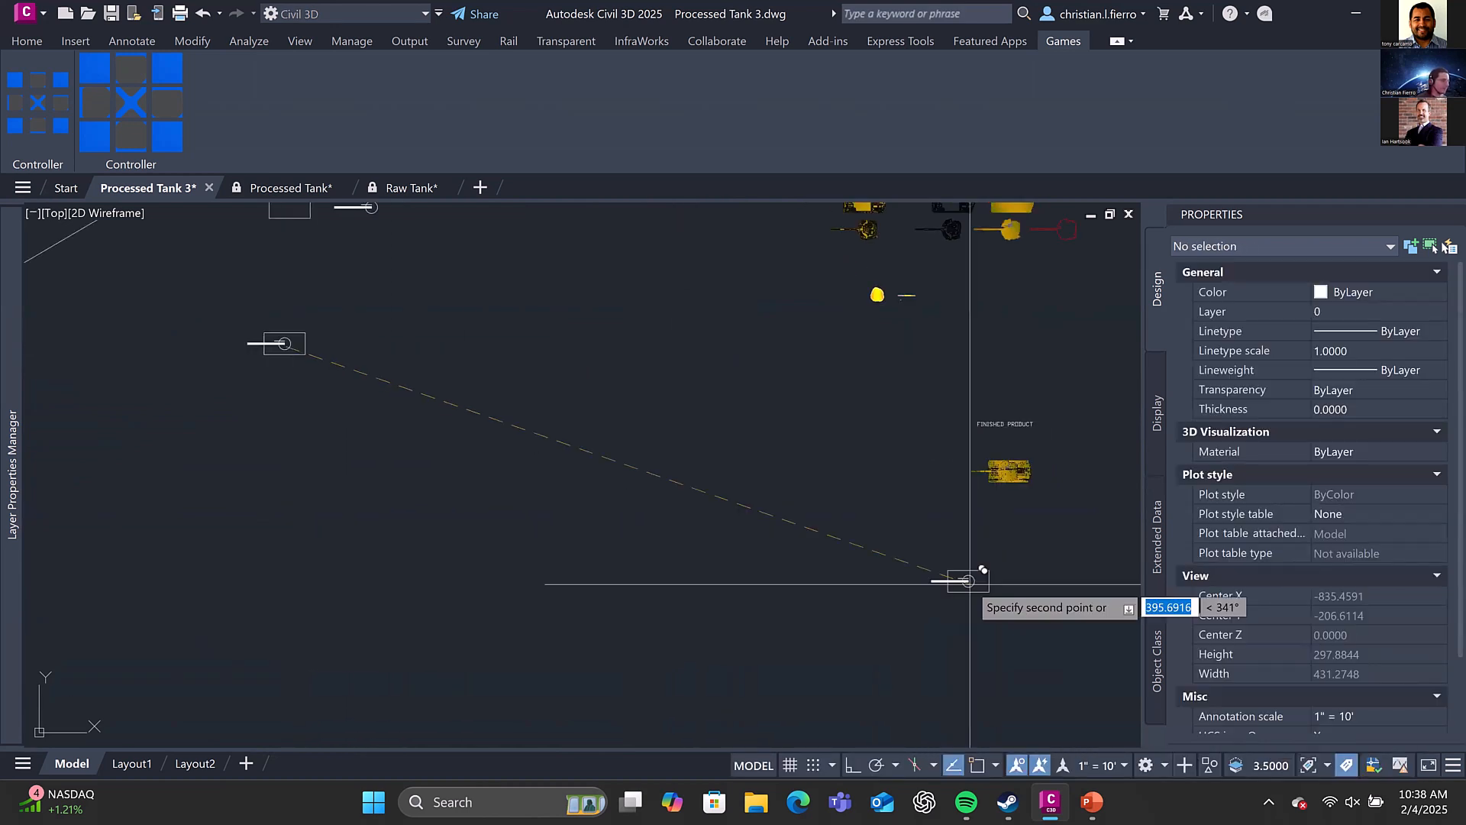
{"action": "scroll", "coordinate": [988, 488], "scroll_direction": "up", "scroll_amount": 4}
{"action": "middle_click_drag", "start_coordinate": [1083, 545], "coordinate": [792, 519]}
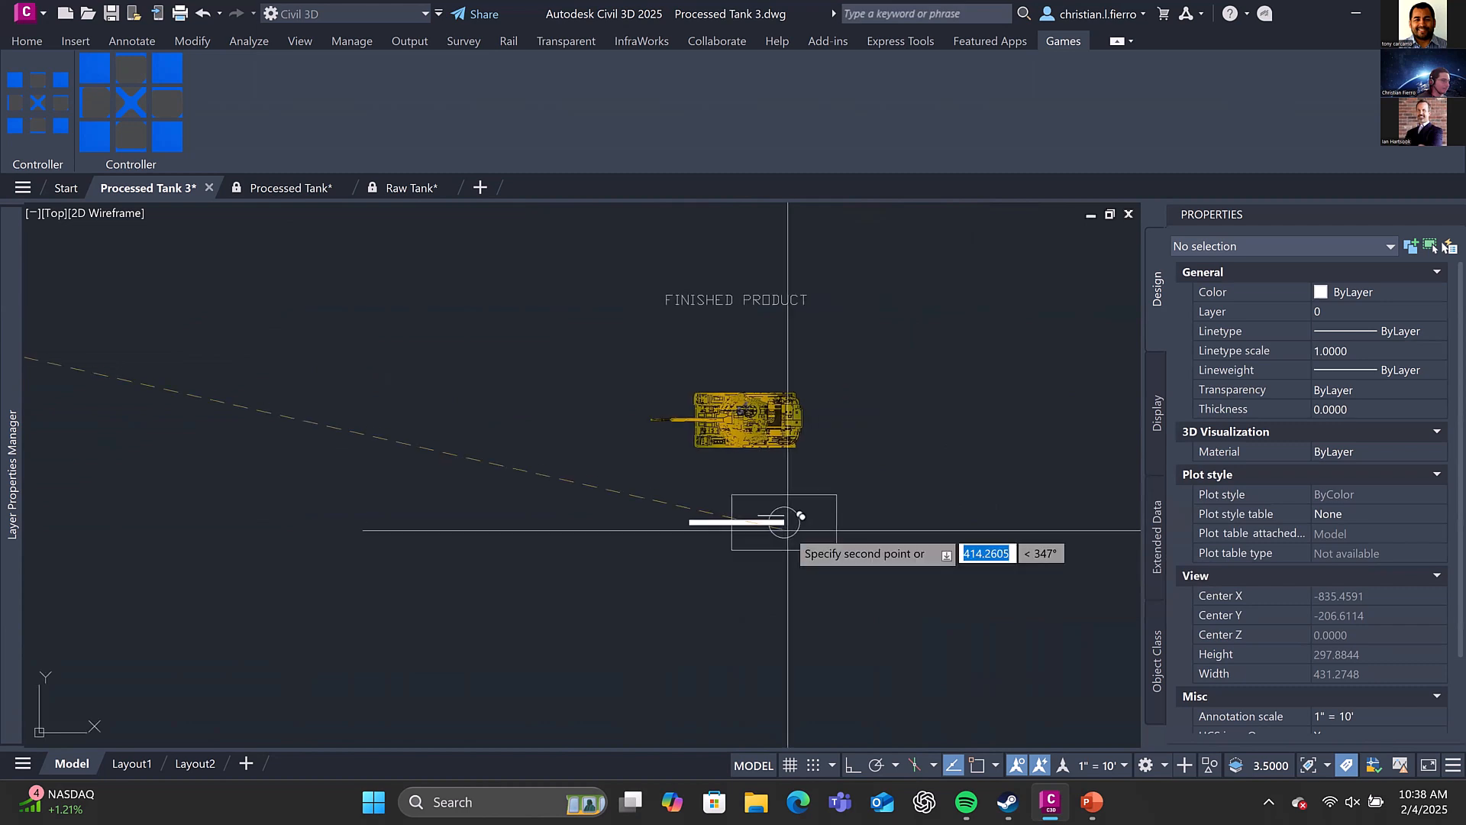
{"action": "left_click", "coordinate": [749, 536]}
{"action": "key", "text": "Escape"}
Test rotating the finished product tank's hull by 30° with its rotation grip, and undo the rotation
{"action": "left_click", "coordinate": [746, 443]}
{"action": "scroll", "coordinate": [744, 440], "scroll_direction": "up", "scroll_amount": 2}
{"action": "left_click", "coordinate": [744, 438]}
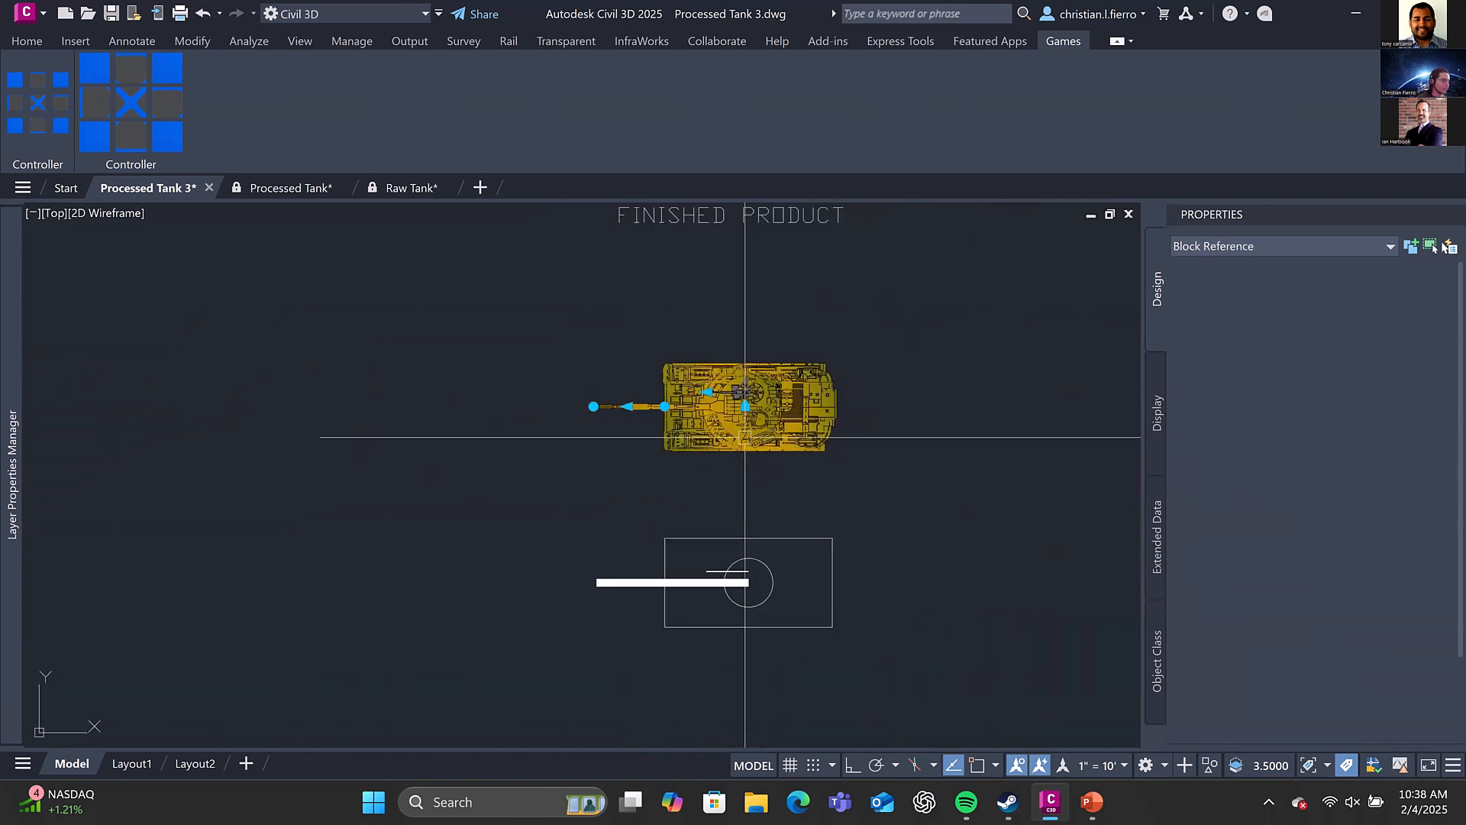
{"action": "left_click", "coordinate": [665, 406]}
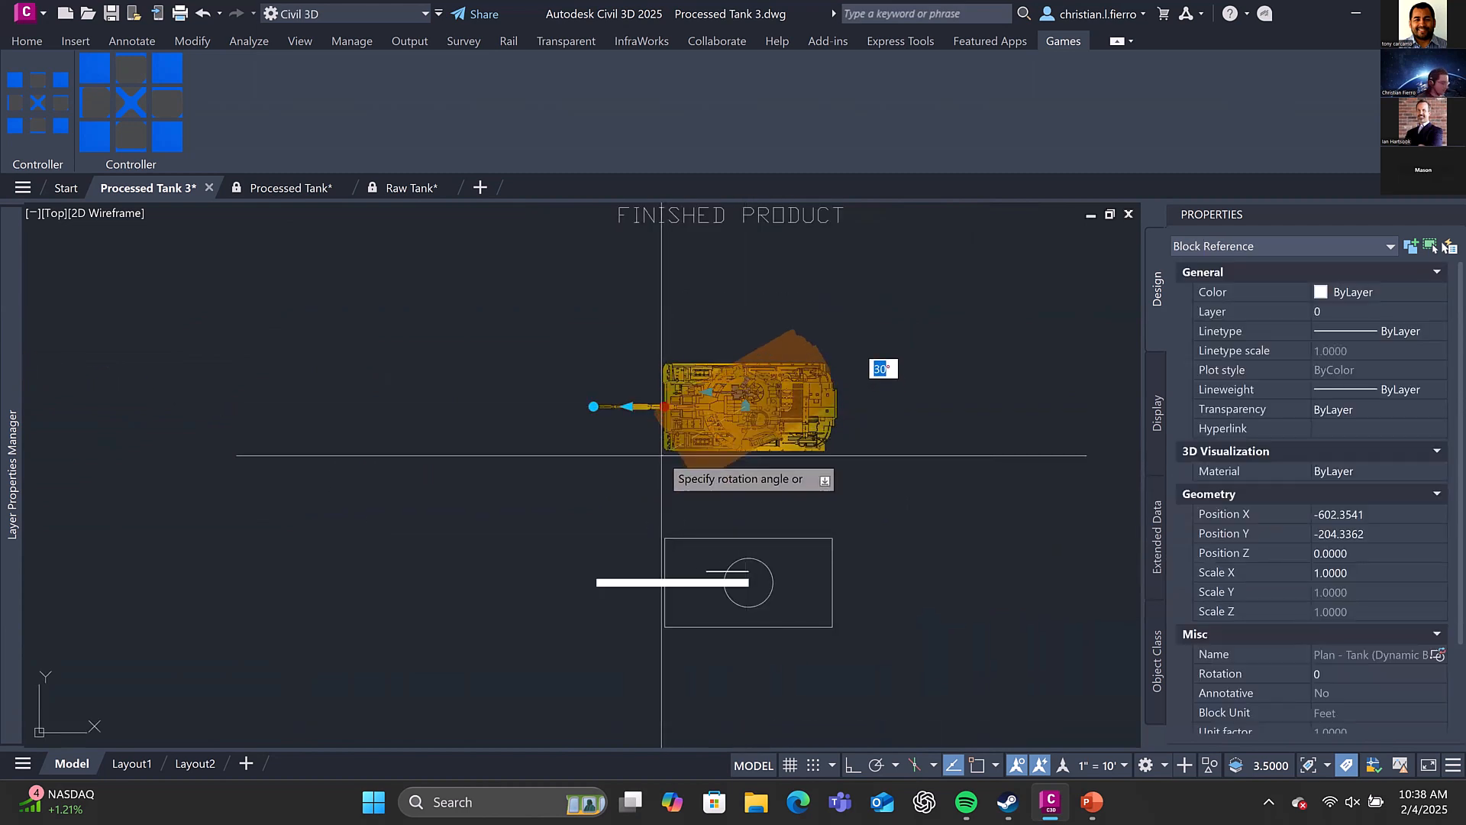
{"action": "left_click", "coordinate": [662, 456]}
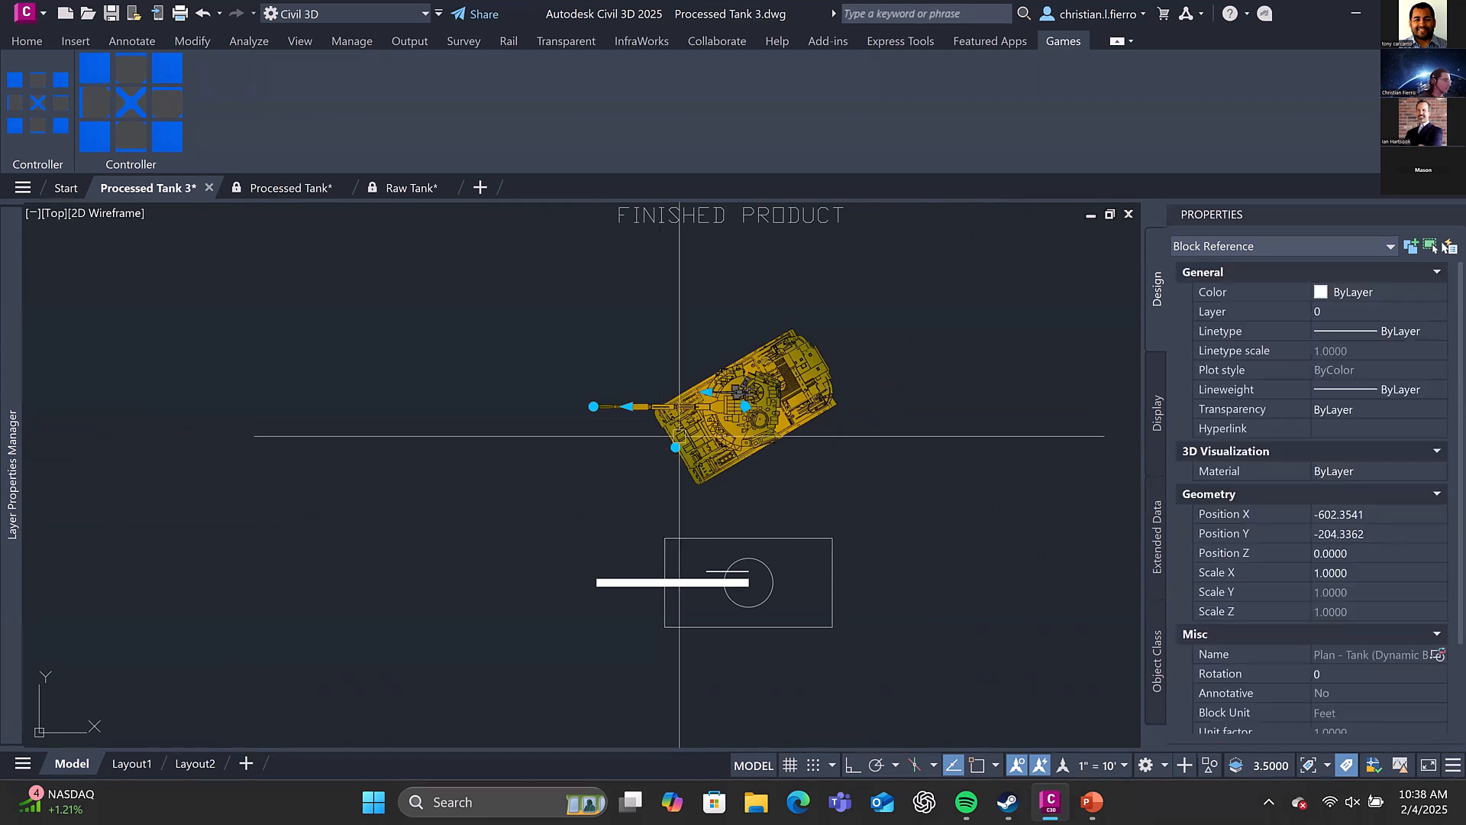
{"action": "key", "text": "ctrl+z"}
{"action": "left_click", "coordinate": [595, 405]}
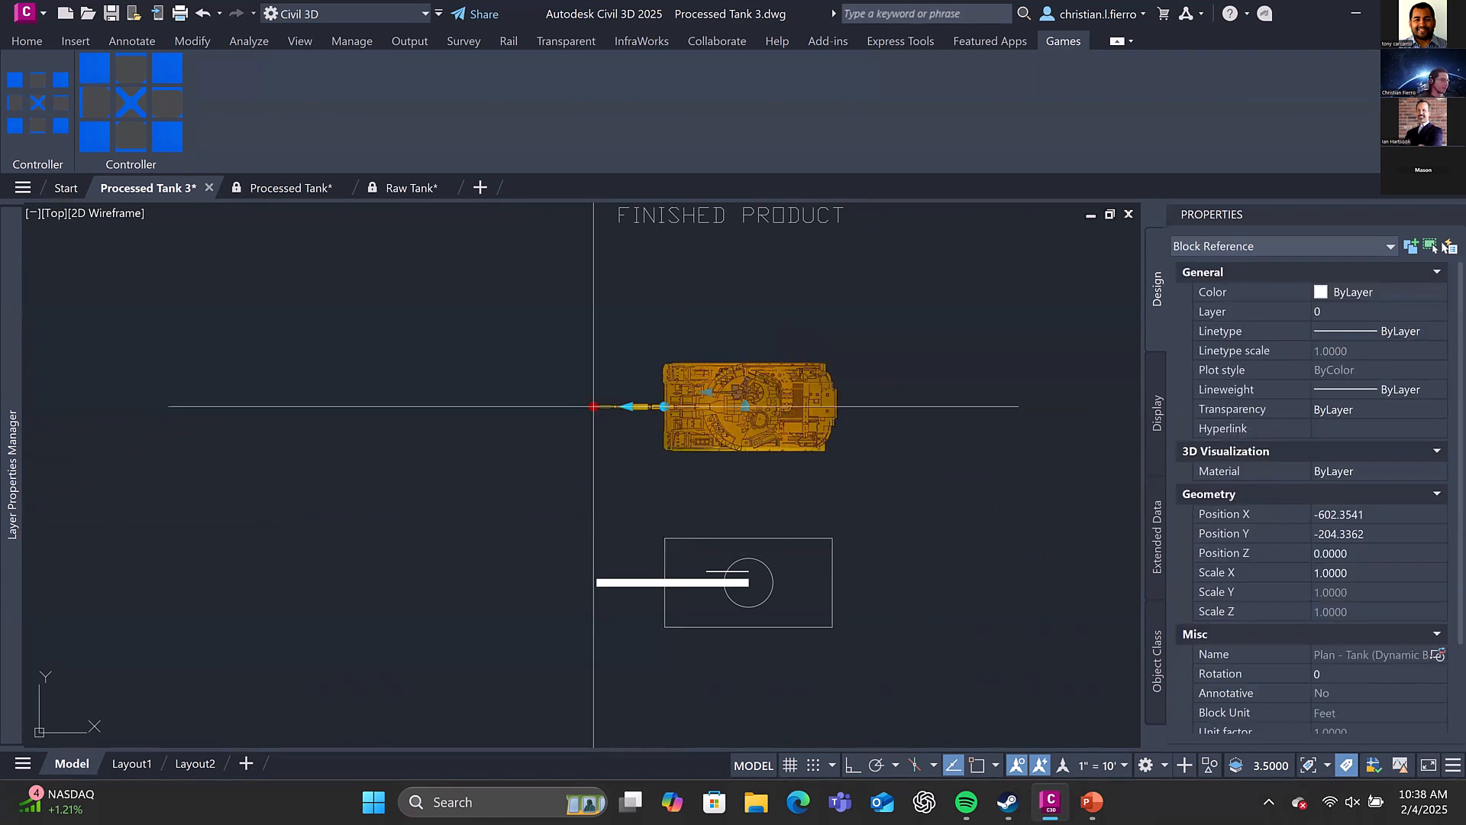
{"action": "key", "text": "Escape"}
{"action": "key", "text": "Escape"}
{"action": "left_click", "coordinate": [658, 583]}
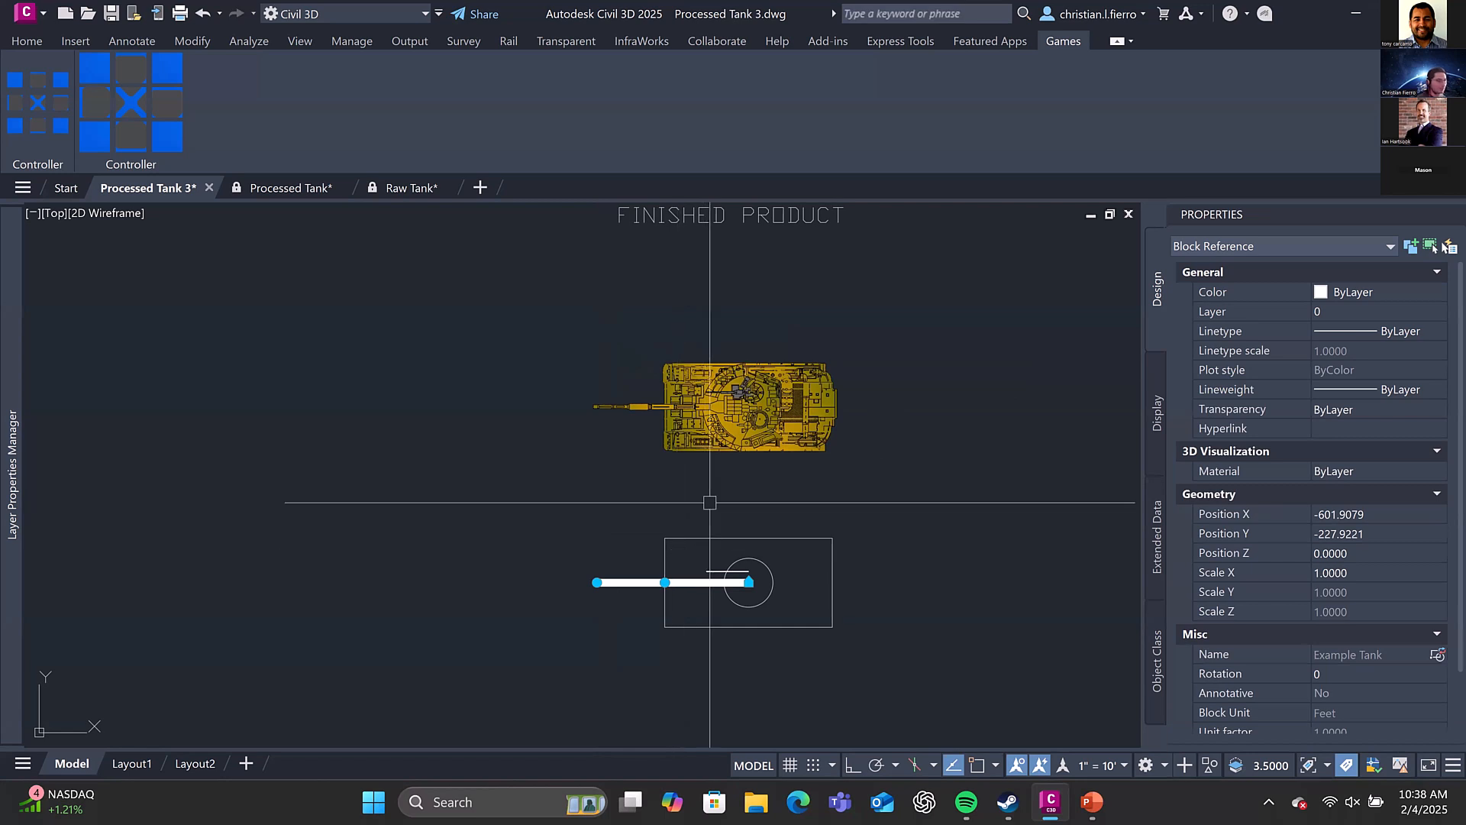
{"action": "key", "text": "Escape"}
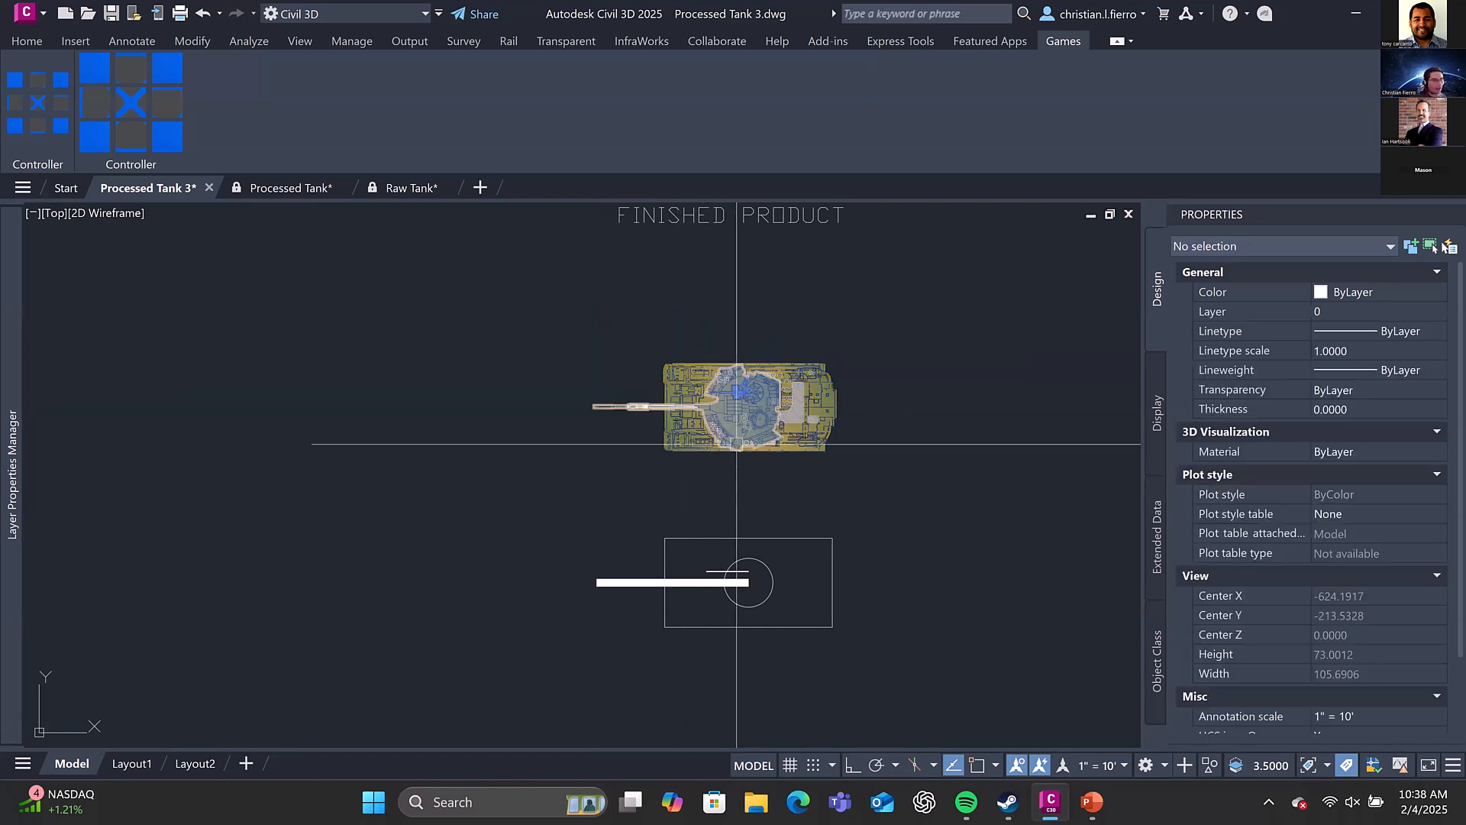
{"action": "scroll", "coordinate": [787, 417], "scroll_direction": "down", "scroll_amount": 3}
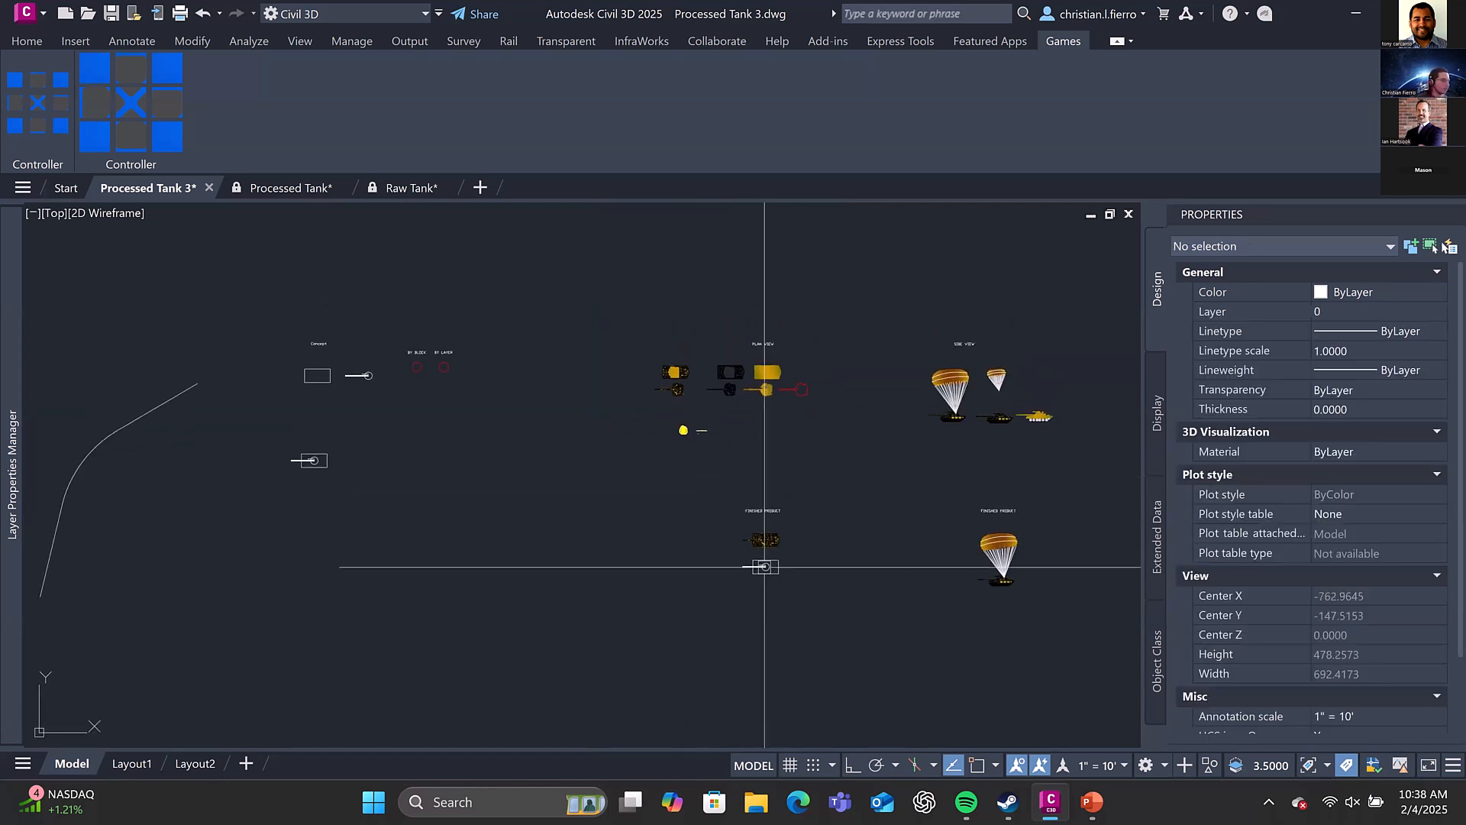
{"action": "left_click", "coordinate": [761, 563]}
{"action": "key", "text": "Escape"}
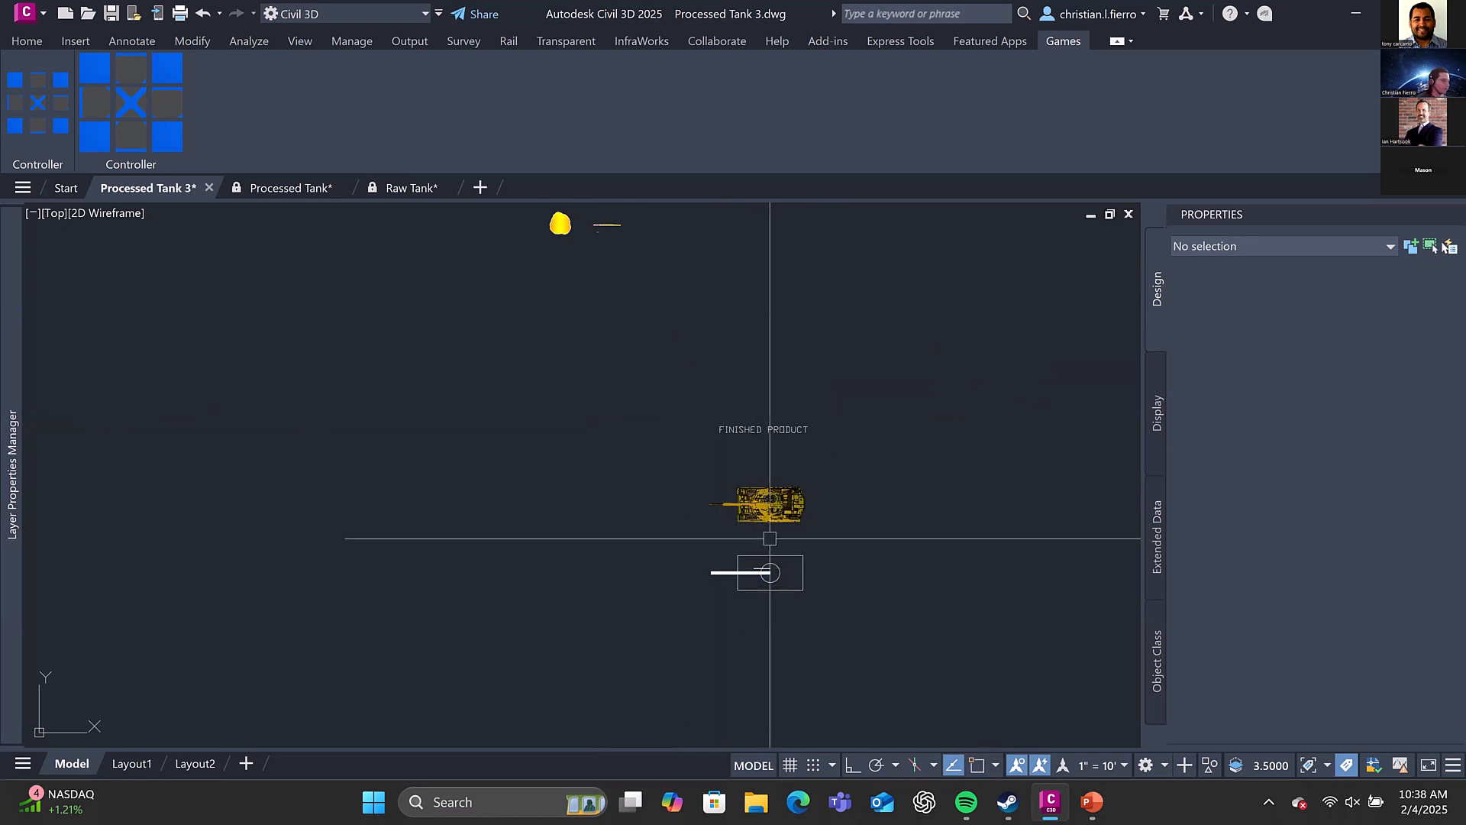
{"action": "type", "text": "c"}
{"action": "key", "text": "Return"}
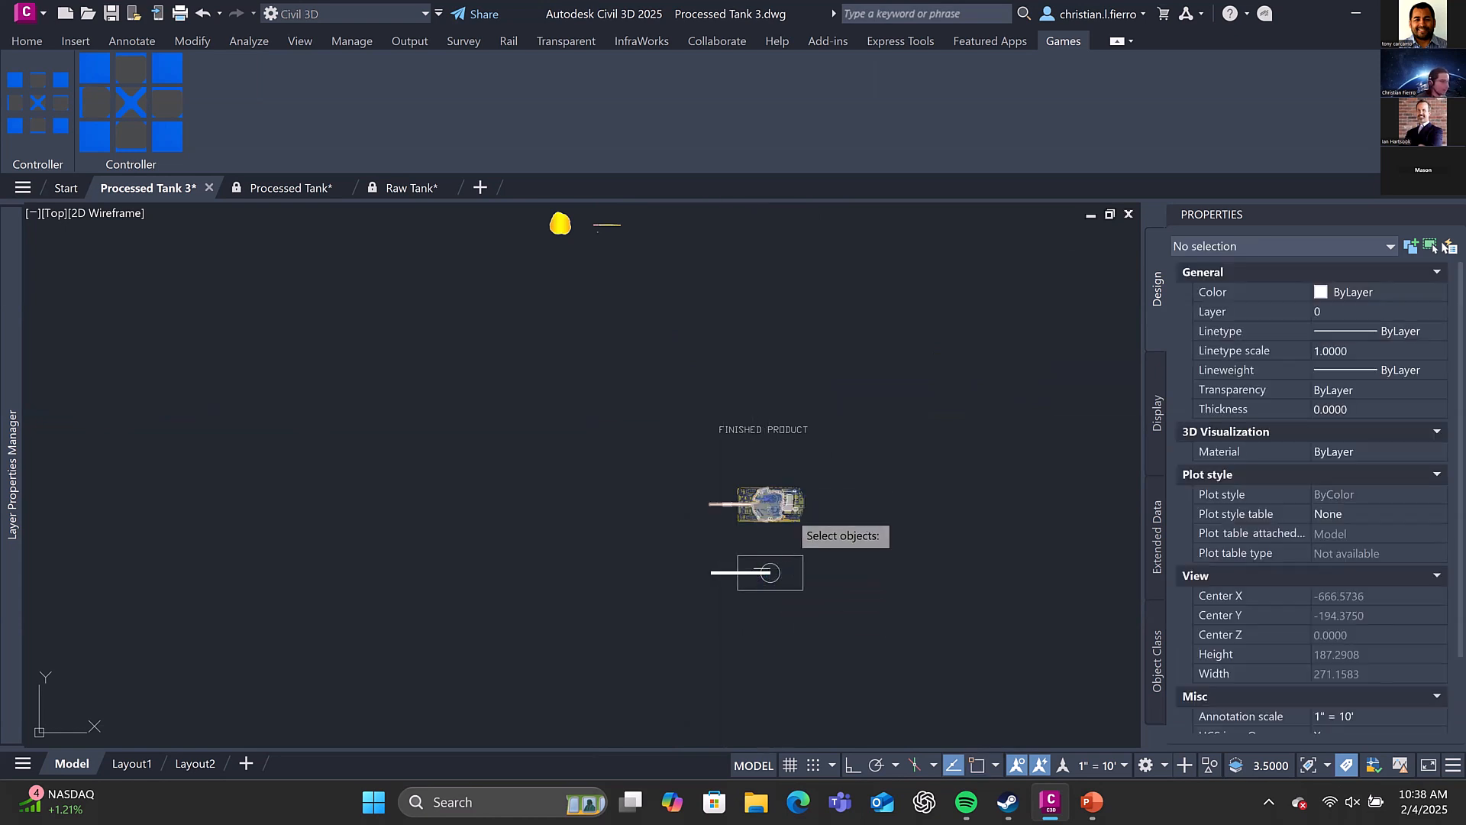
{"action": "left_click", "coordinate": [791, 555]}
{"action": "key", "text": "Return"}
{"action": "left_click", "coordinate": [789, 571]}
{"action": "middle_click_drag", "start_coordinate": [675, 461], "coordinate": [728, 744]}
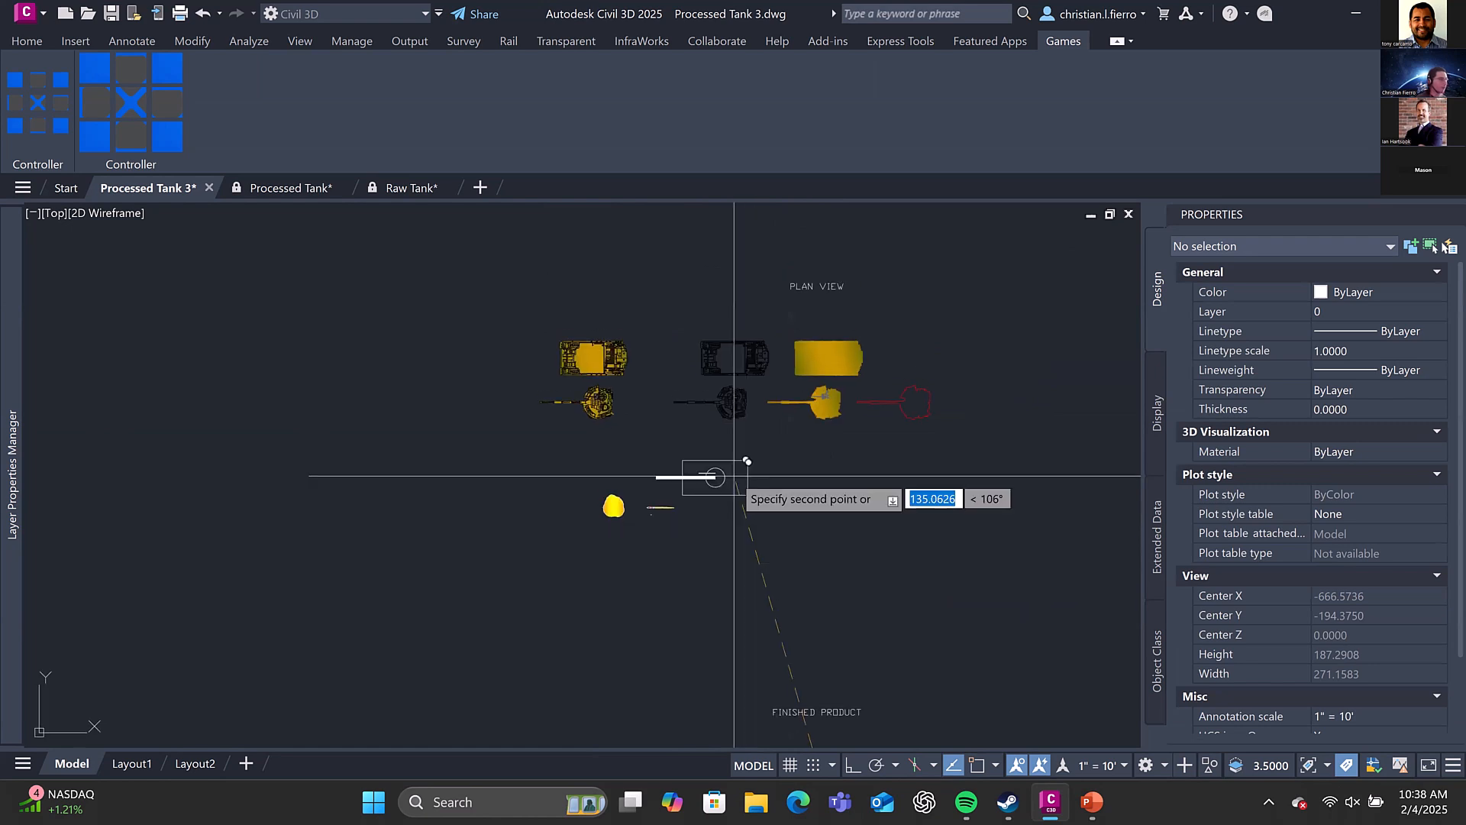
{"action": "scroll", "coordinate": [735, 476], "scroll_direction": "down", "scroll_amount": 4}
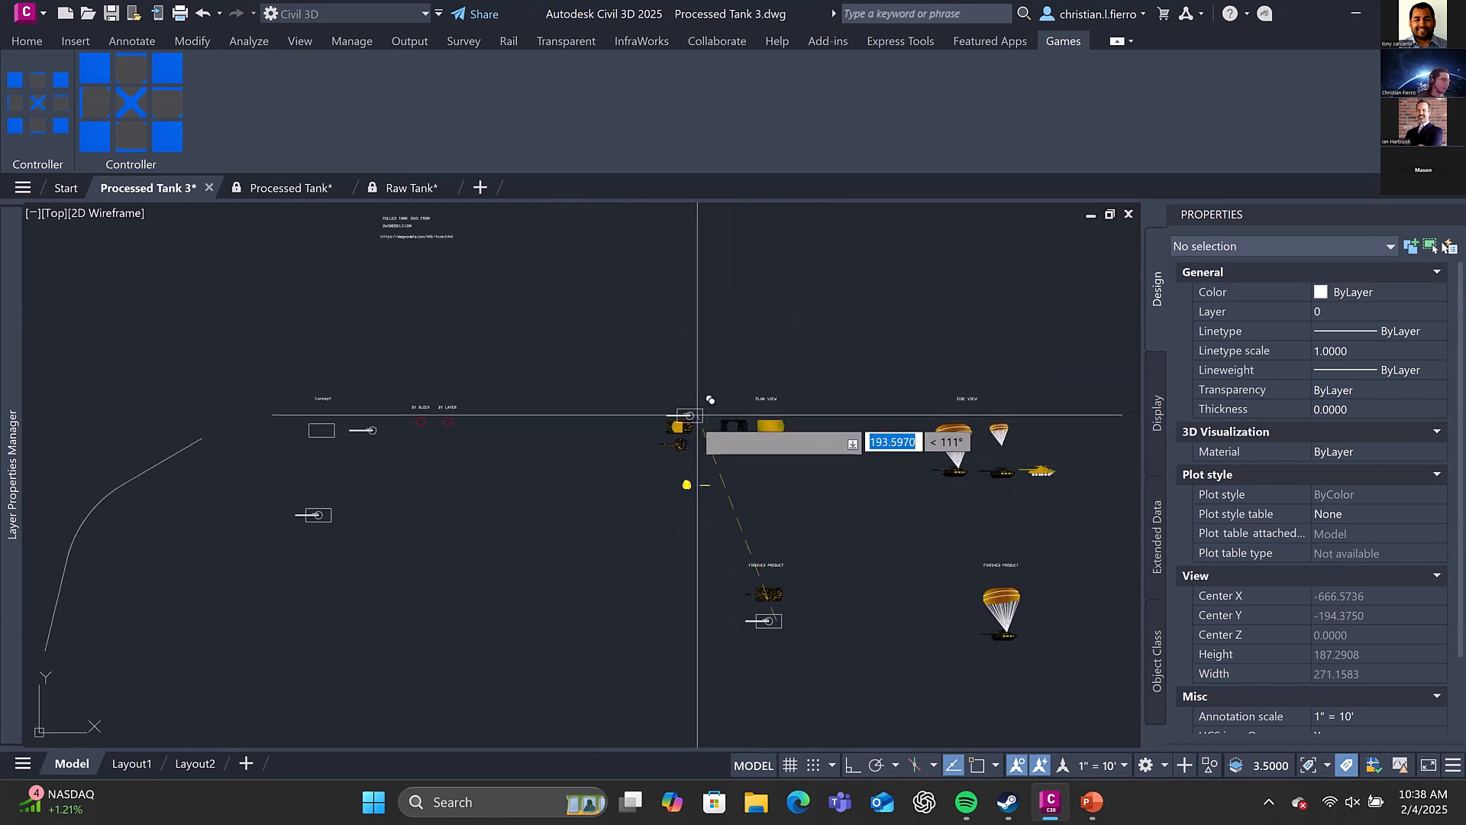
{"action": "middle_click_drag", "start_coordinate": [623, 458], "coordinate": [703, 438]}
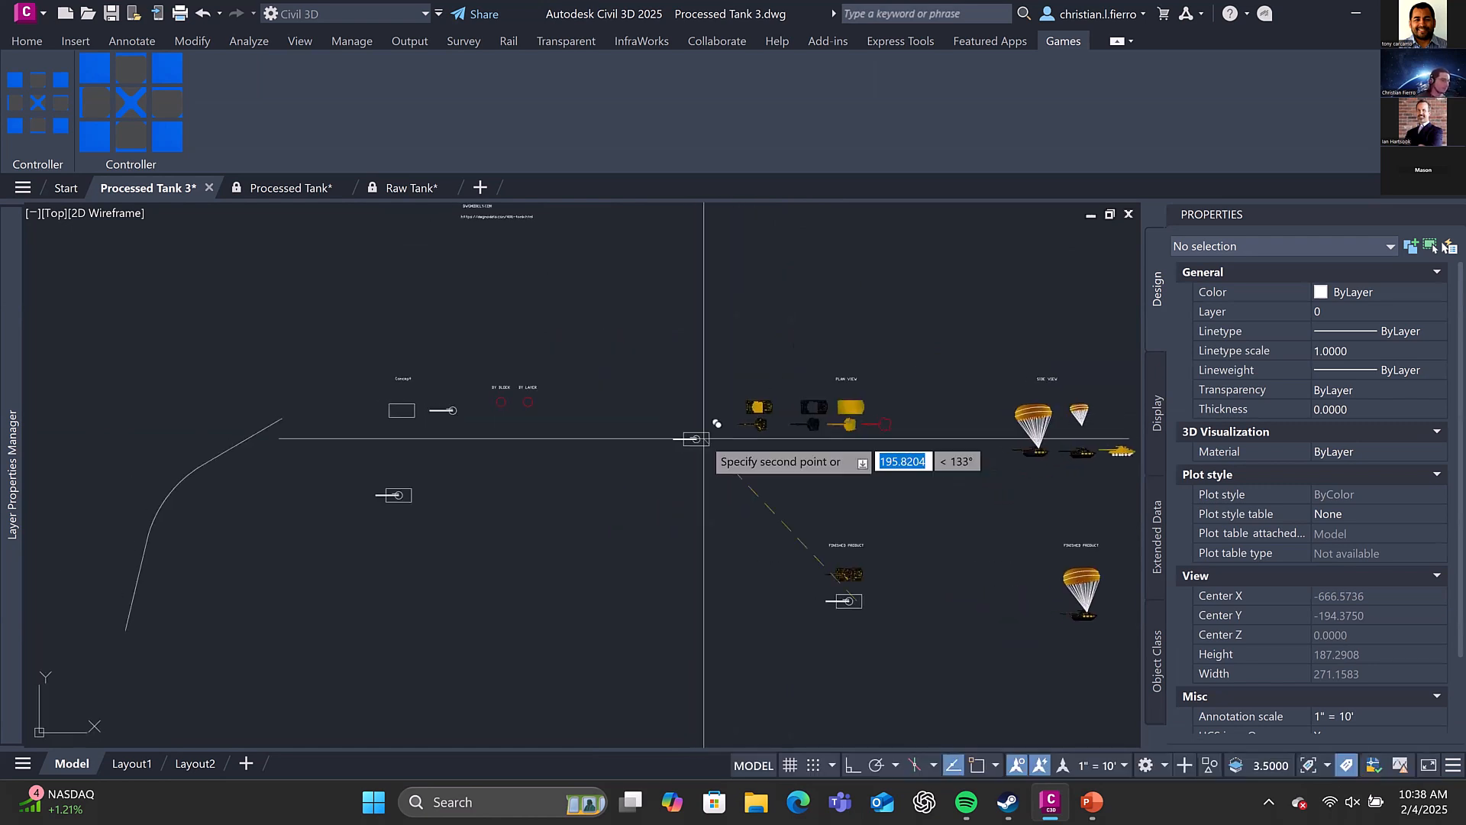
{"action": "scroll", "coordinate": [639, 461], "scroll_direction": "up", "scroll_amount": 2}
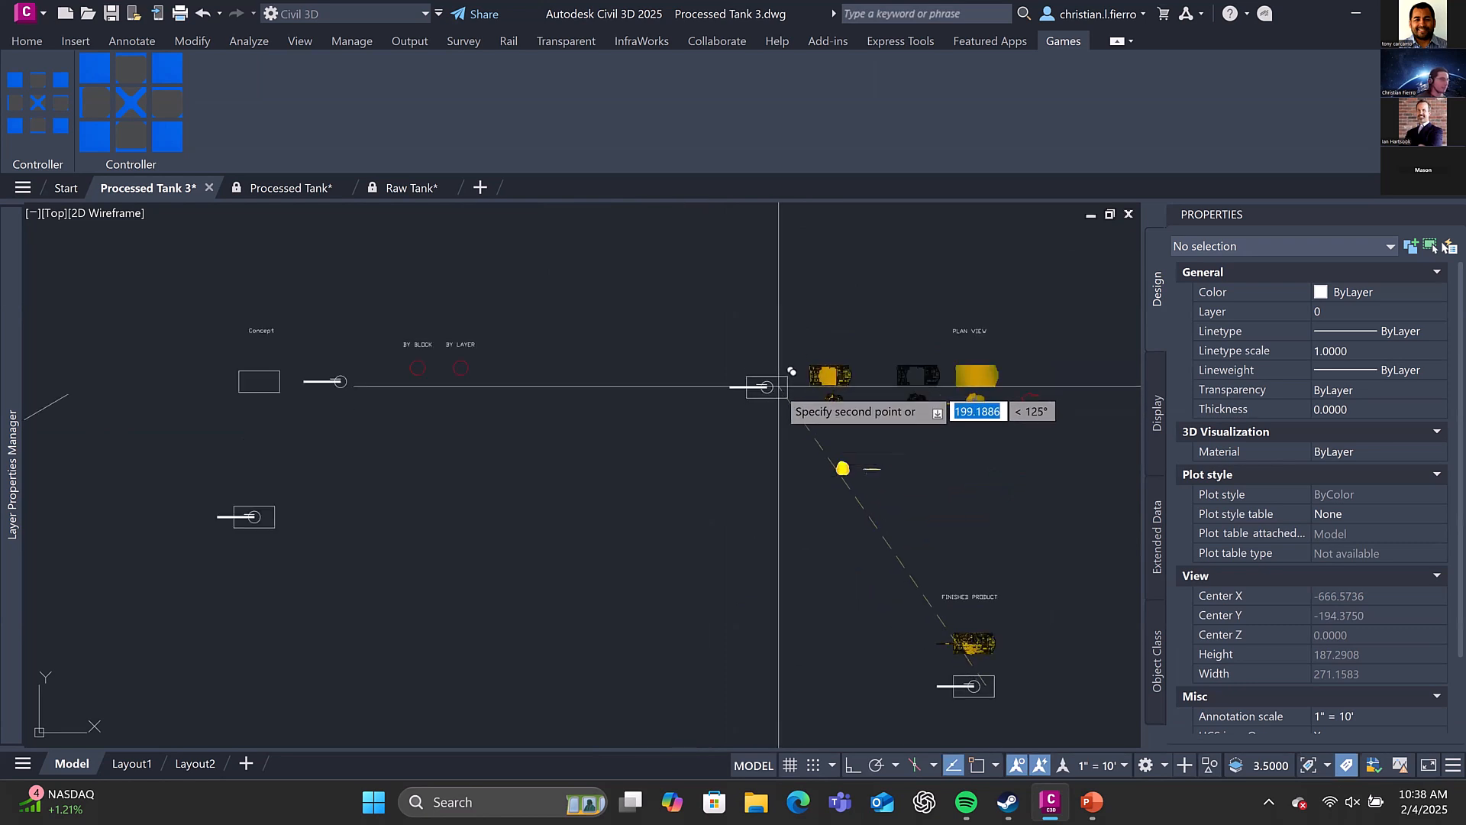
{"action": "middle_click_drag", "start_coordinate": [764, 326], "coordinate": [1023, 455]}
{"action": "scroll", "coordinate": [701, 403], "scroll_direction": "up", "scroll_amount": 2}
{"action": "key", "text": "Escape"}
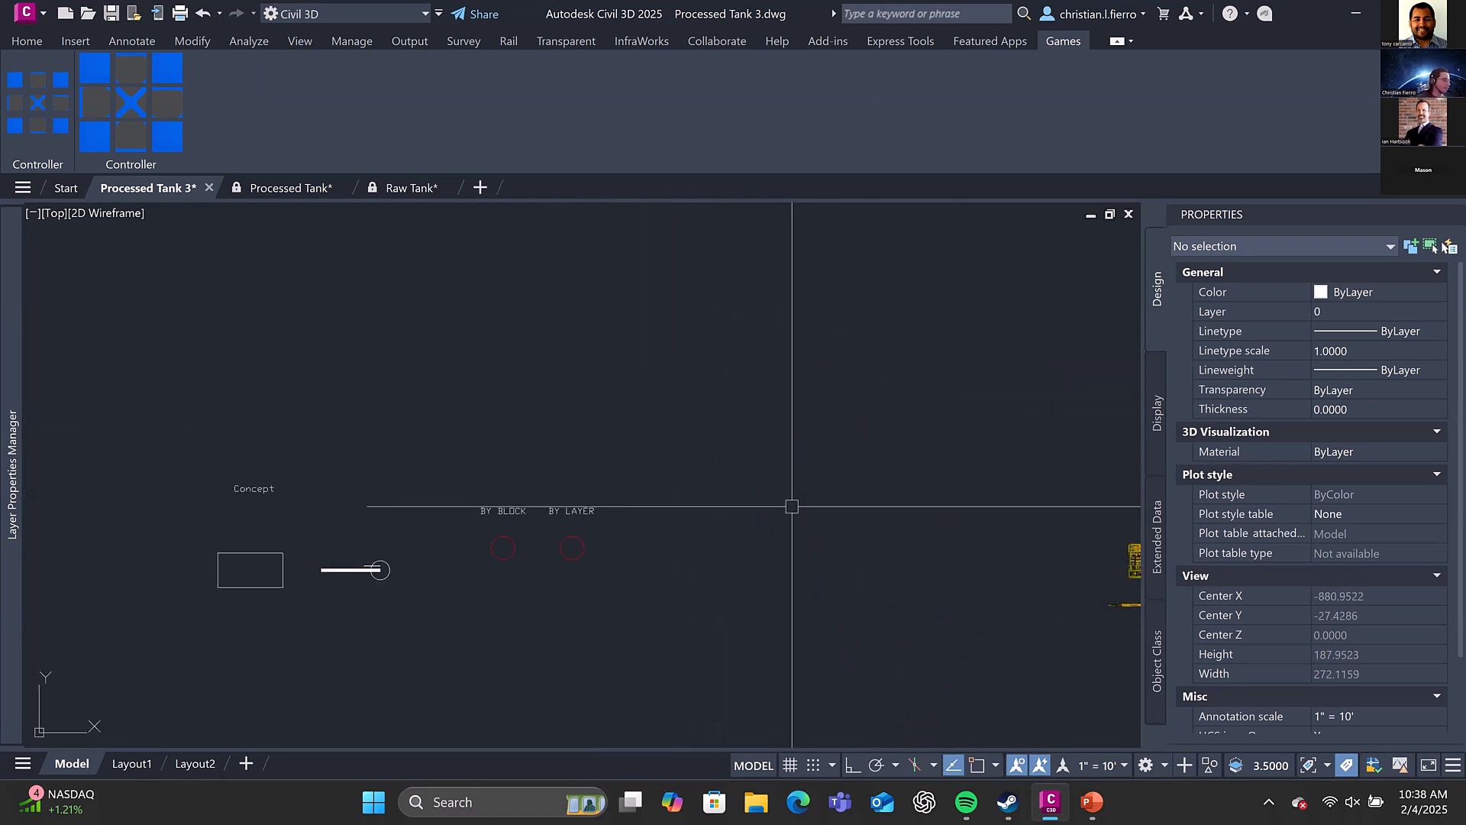
Copy the Concept hull rectangle and cannon blocks together to the empty area up and to the left of the Plan View parts
{"action": "left_click", "coordinate": [383, 614]}
{"action": "left_click", "coordinate": [197, 560]}
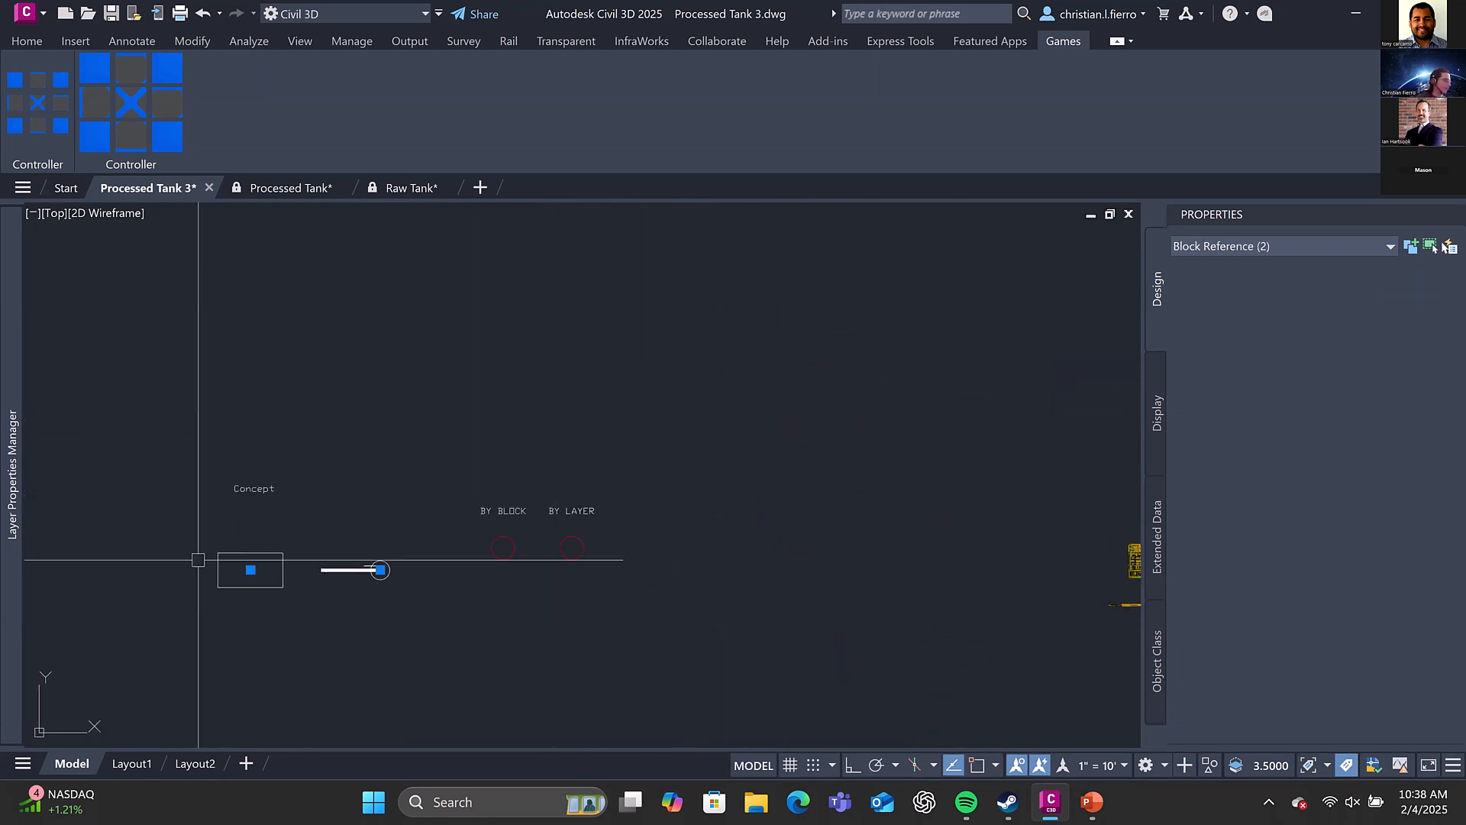
{"action": "key", "text": "Return"}
{"action": "left_click", "coordinate": [304, 577]}
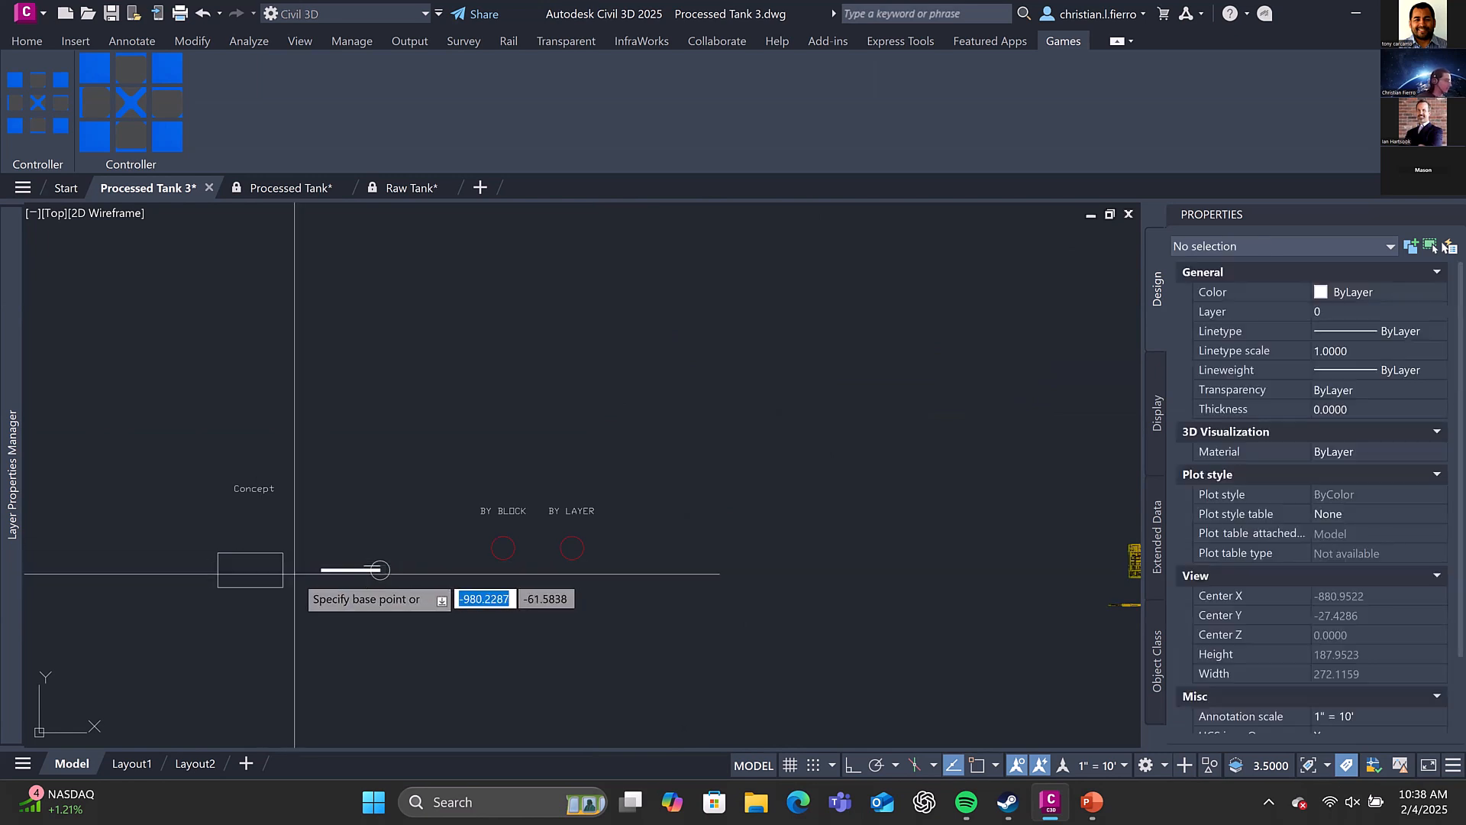
{"action": "middle_click_drag", "start_coordinate": [1092, 461], "coordinate": [806, 443]}
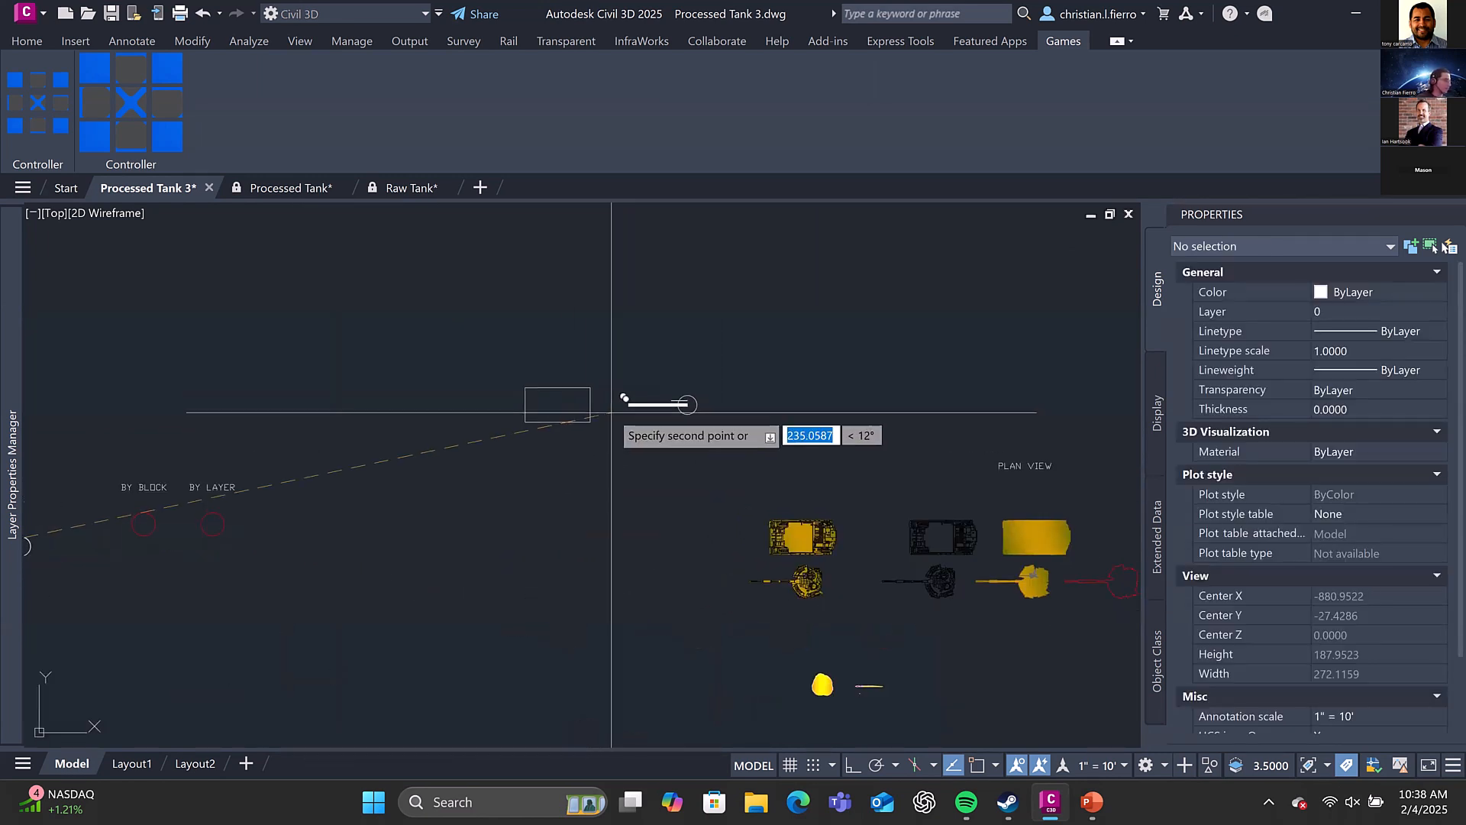
{"action": "left_click", "coordinate": [611, 413]}
{"action": "key", "text": "Escape"}
Check the block names of the copied hull rectangle and the copied cannon
{"action": "left_click", "coordinate": [586, 405]}
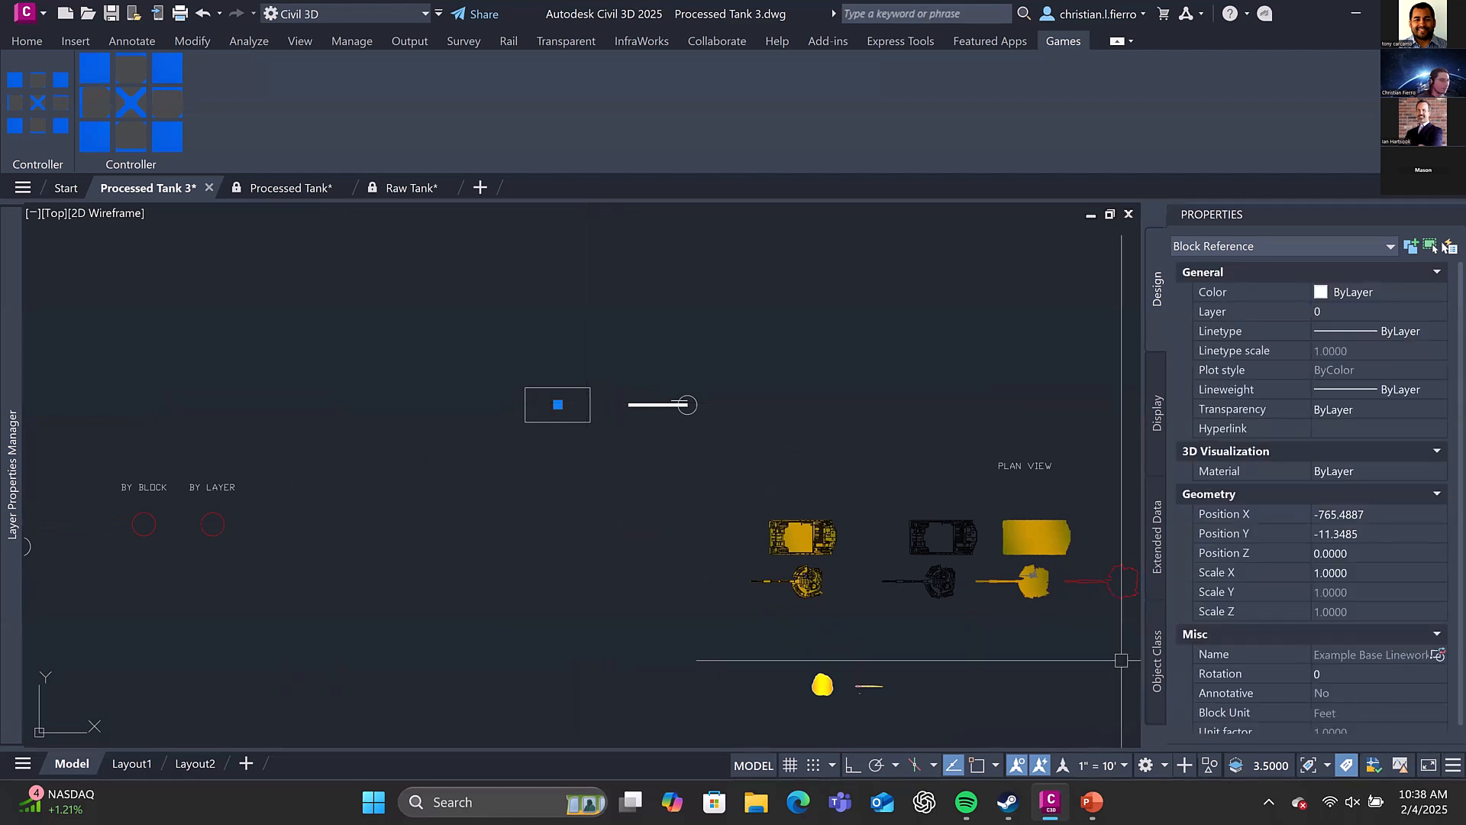
{"action": "key", "text": "Escape"}
{"action": "left_click", "coordinate": [687, 405]}
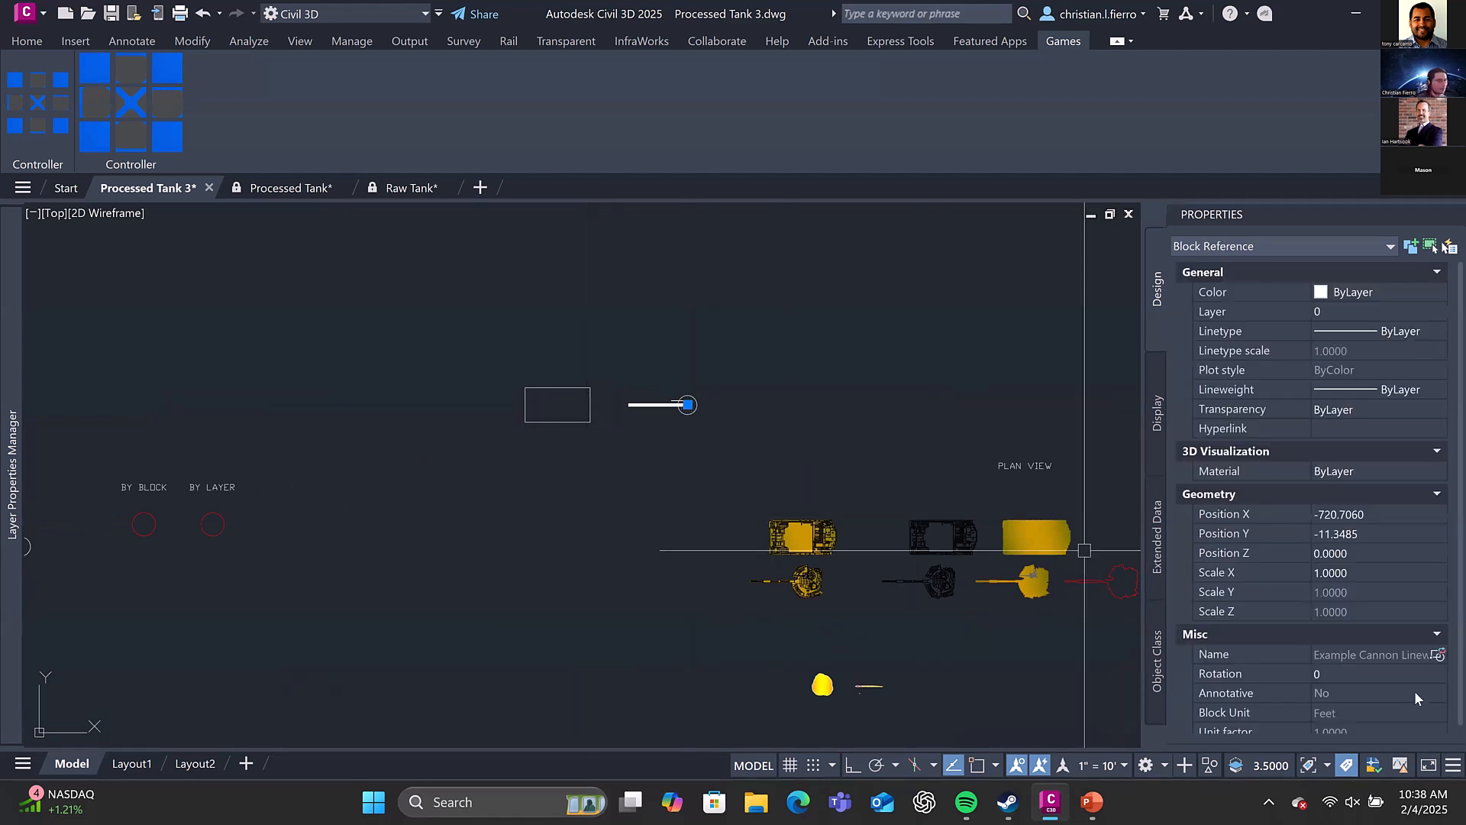
{"action": "key", "text": "Escape"}
{"action": "middle_click_drag", "start_coordinate": [776, 478], "coordinate": [744, 433]}
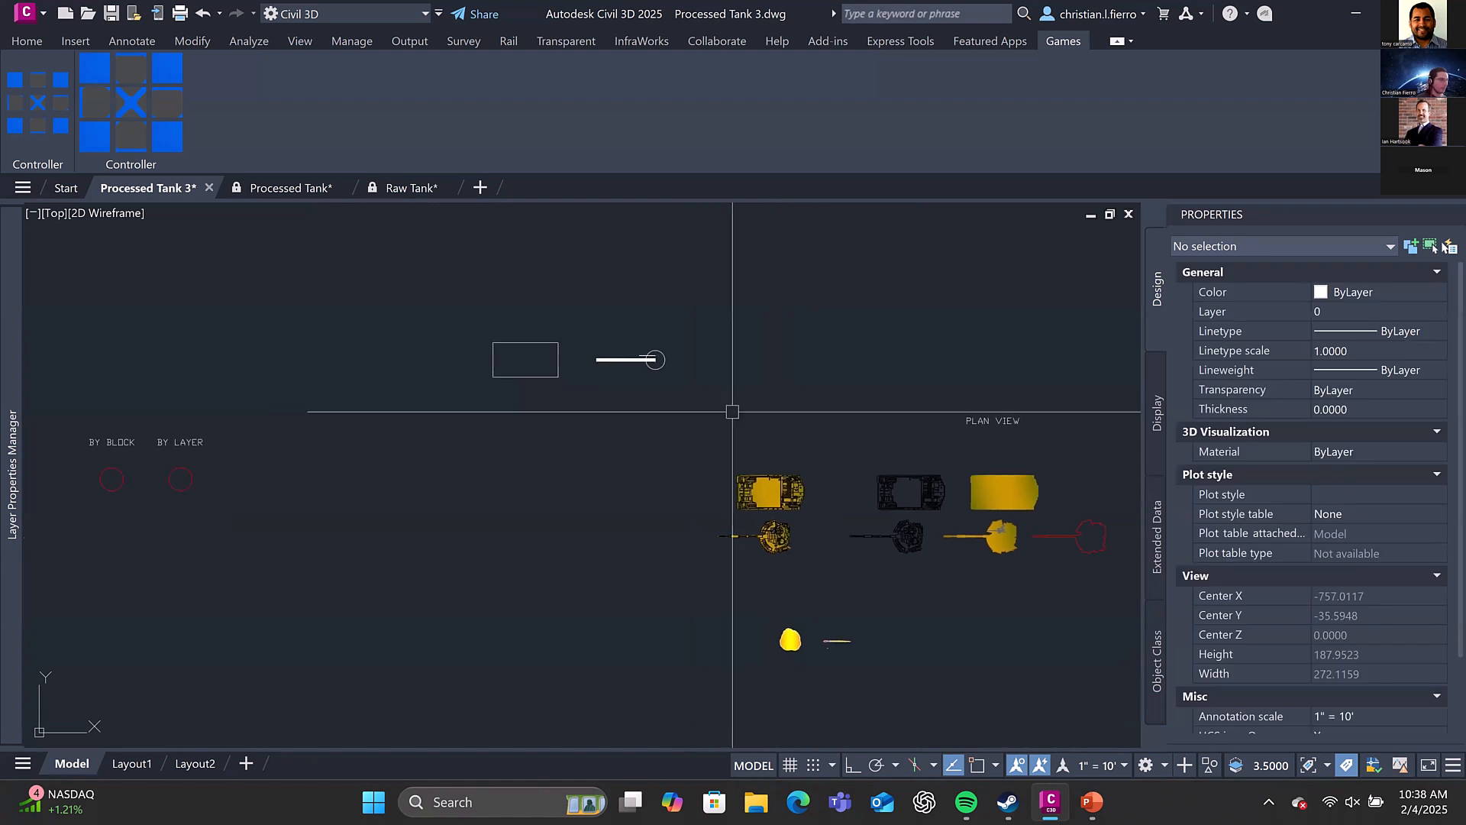
Copy the detailed Plan - Base hull to the clipboard and open the copied Example Base Linework rectangle in the Block Editor
{"action": "left_click", "coordinate": [799, 491]}
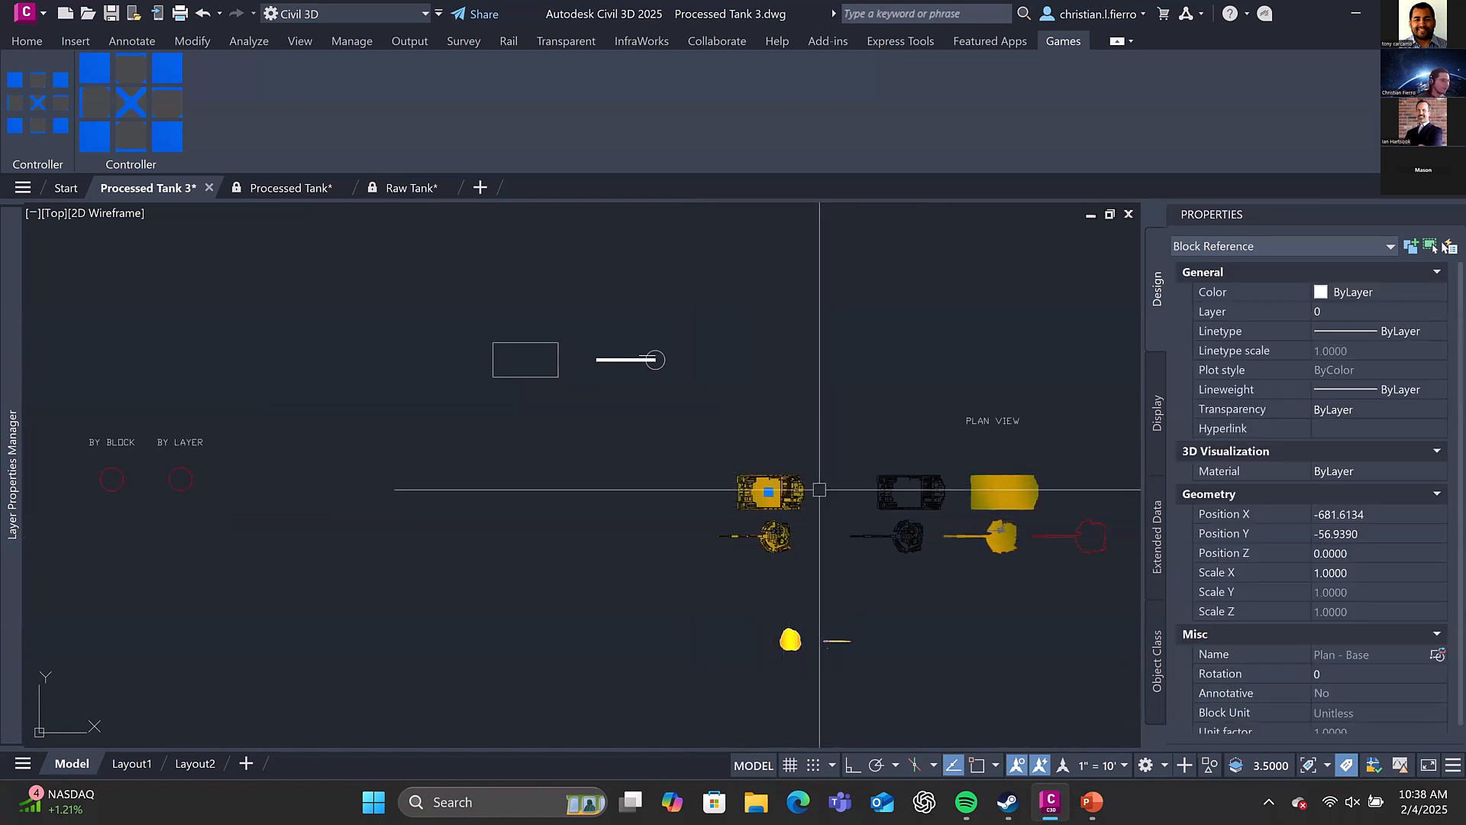
{"action": "key", "text": "Escape"}
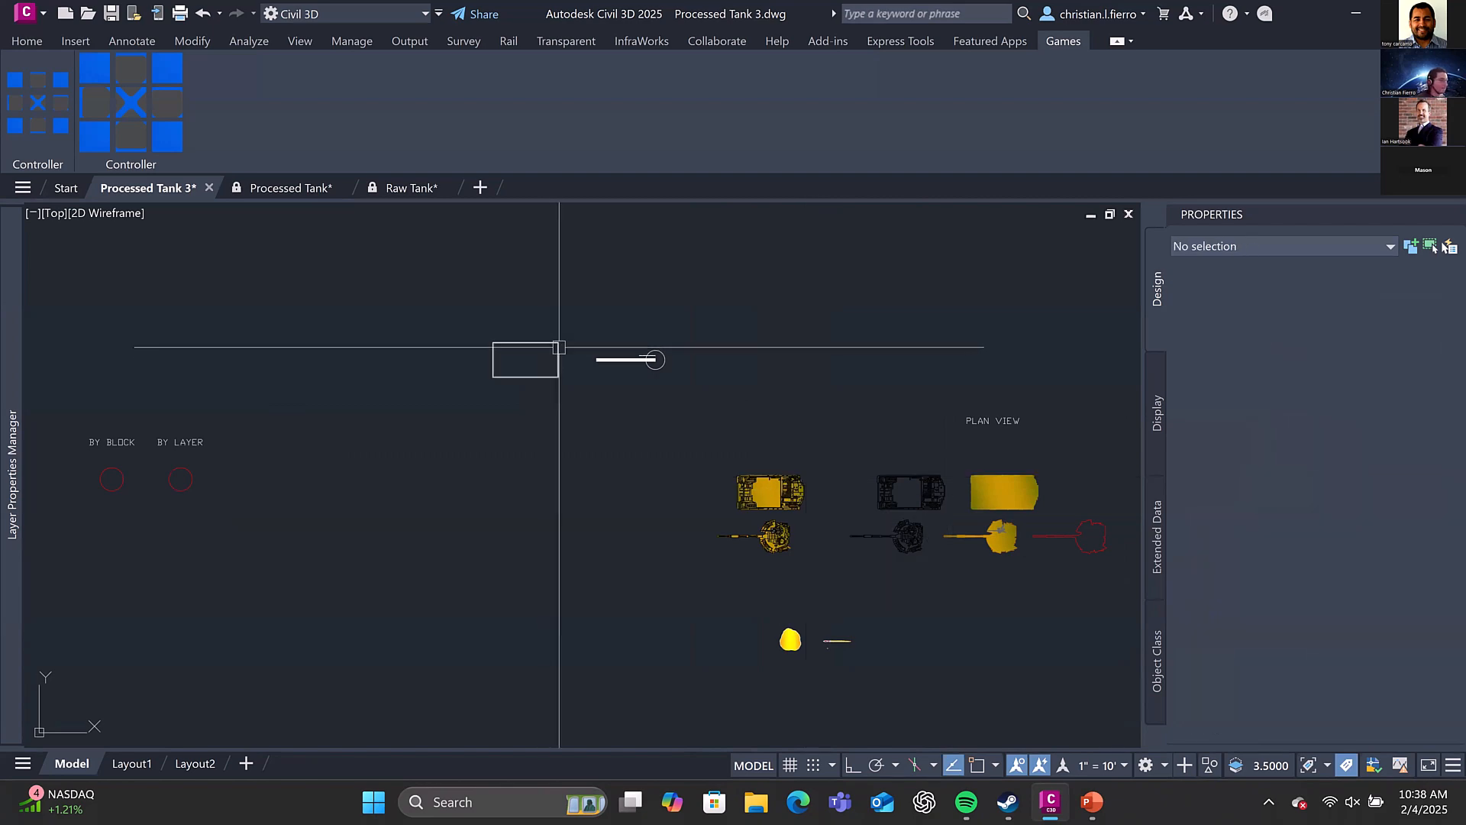
{"action": "left_click", "coordinate": [562, 344]}
{"action": "right_click", "coordinate": [624, 331]}
{"action": "left_click", "coordinate": [699, 559]}
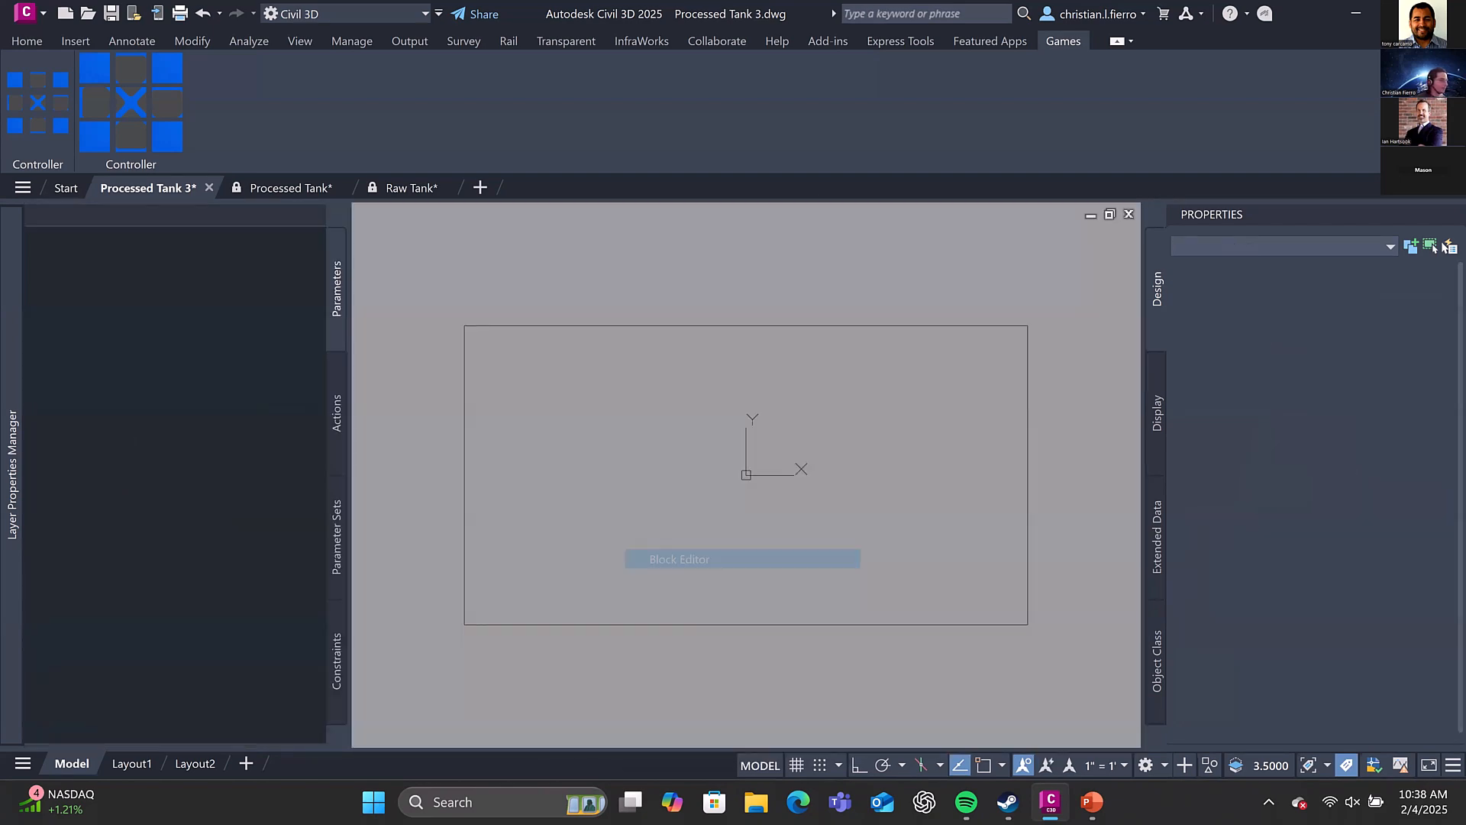
Paste the Plan - Base hull below the rectangle in the block and delete the original rectangle
{"action": "scroll", "coordinate": [829, 422], "scroll_direction": "down", "scroll_amount": 4}
{"action": "key", "text": "ctrl+v"}
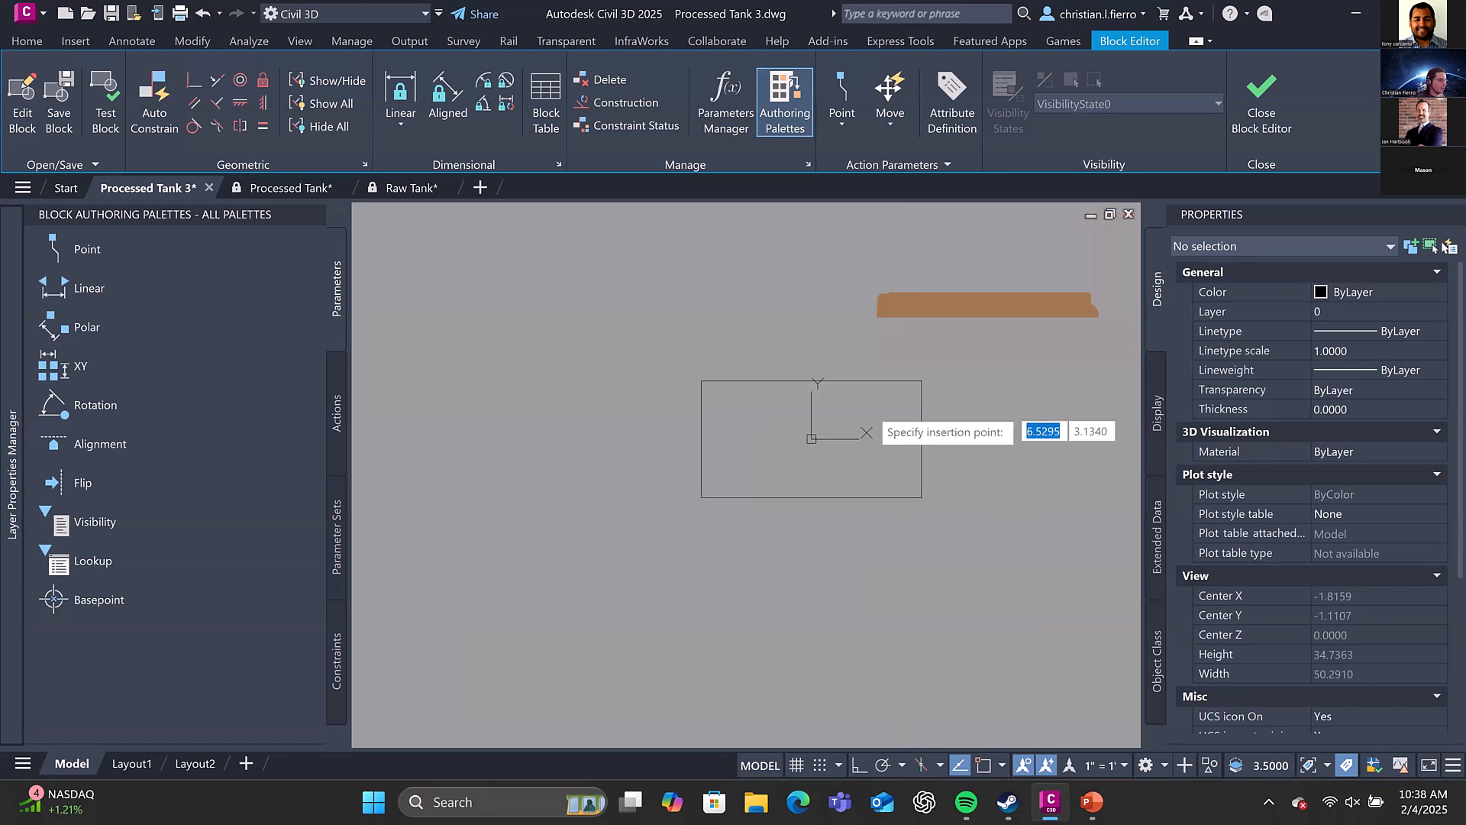
{"action": "left_click", "coordinate": [671, 635]}
{"action": "left_click", "coordinate": [674, 631]}
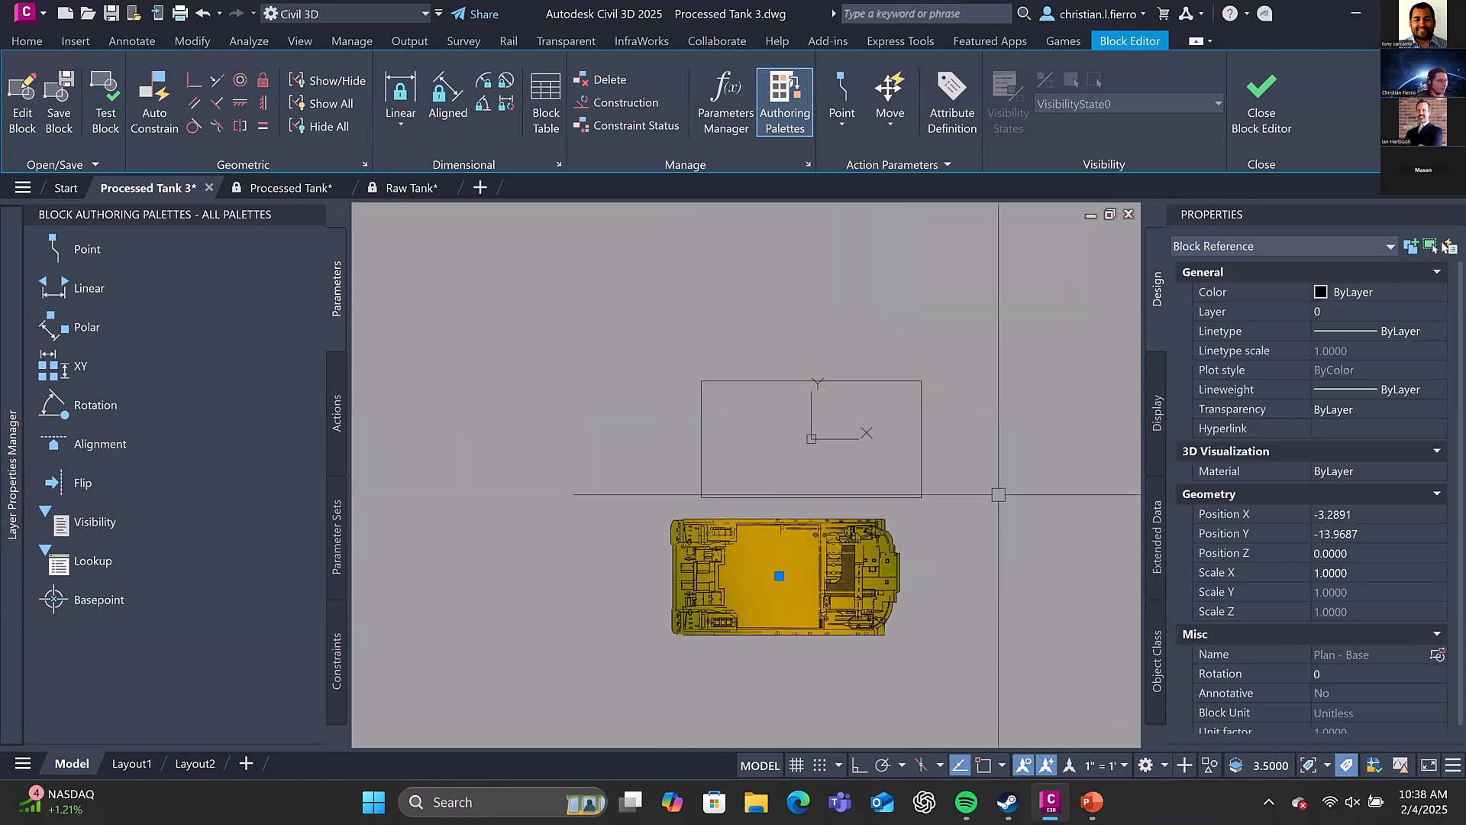
{"action": "left_click", "coordinate": [963, 450]}
{"action": "left_click", "coordinate": [922, 434]}
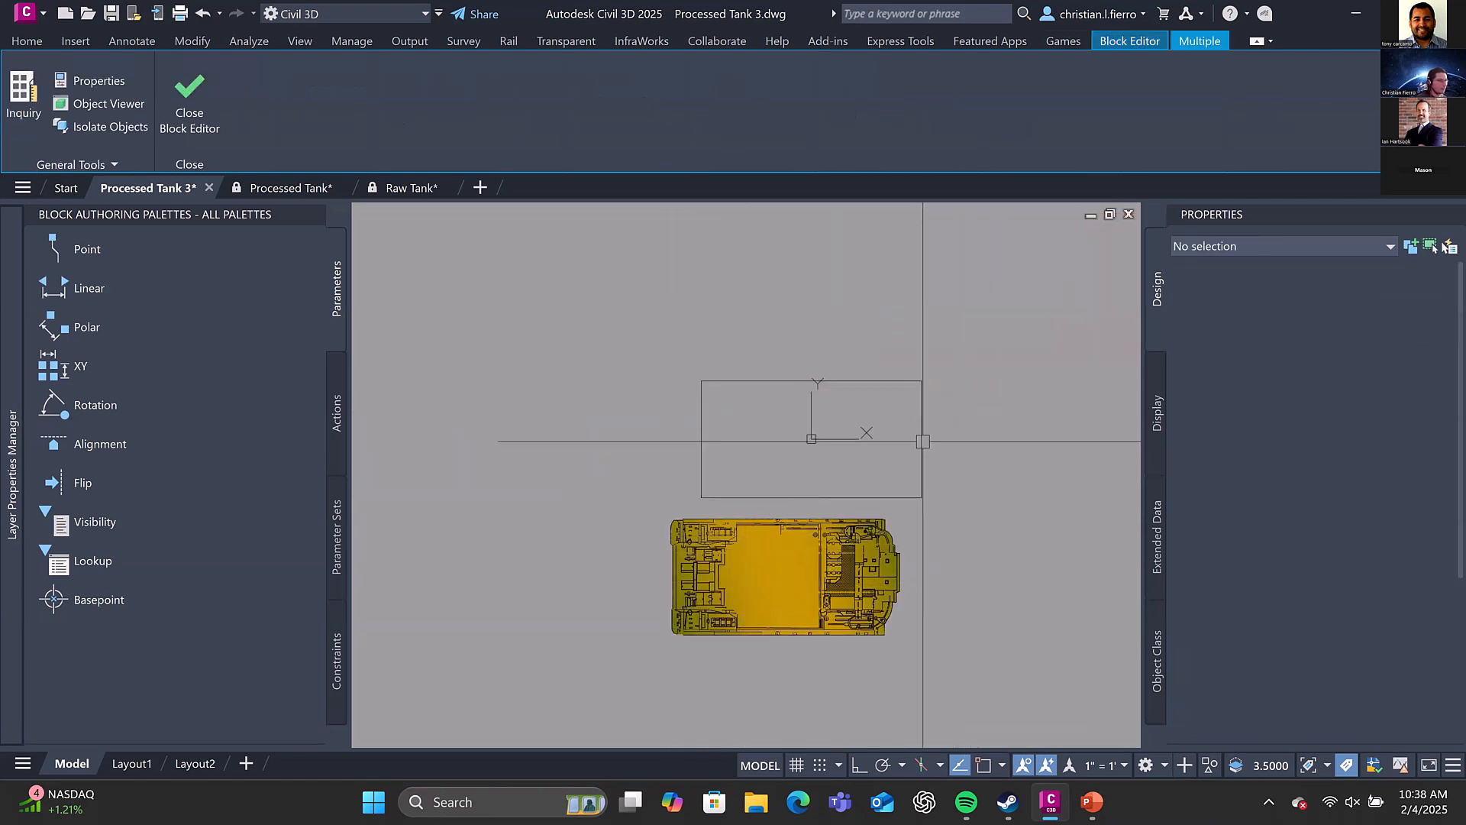
{"action": "key", "text": "Delete"}
Set the pasted hull's Position X and Y to 0, then close the Block Editor, saving the changes to Example Base Linework
{"action": "left_click", "coordinate": [920, 587]}
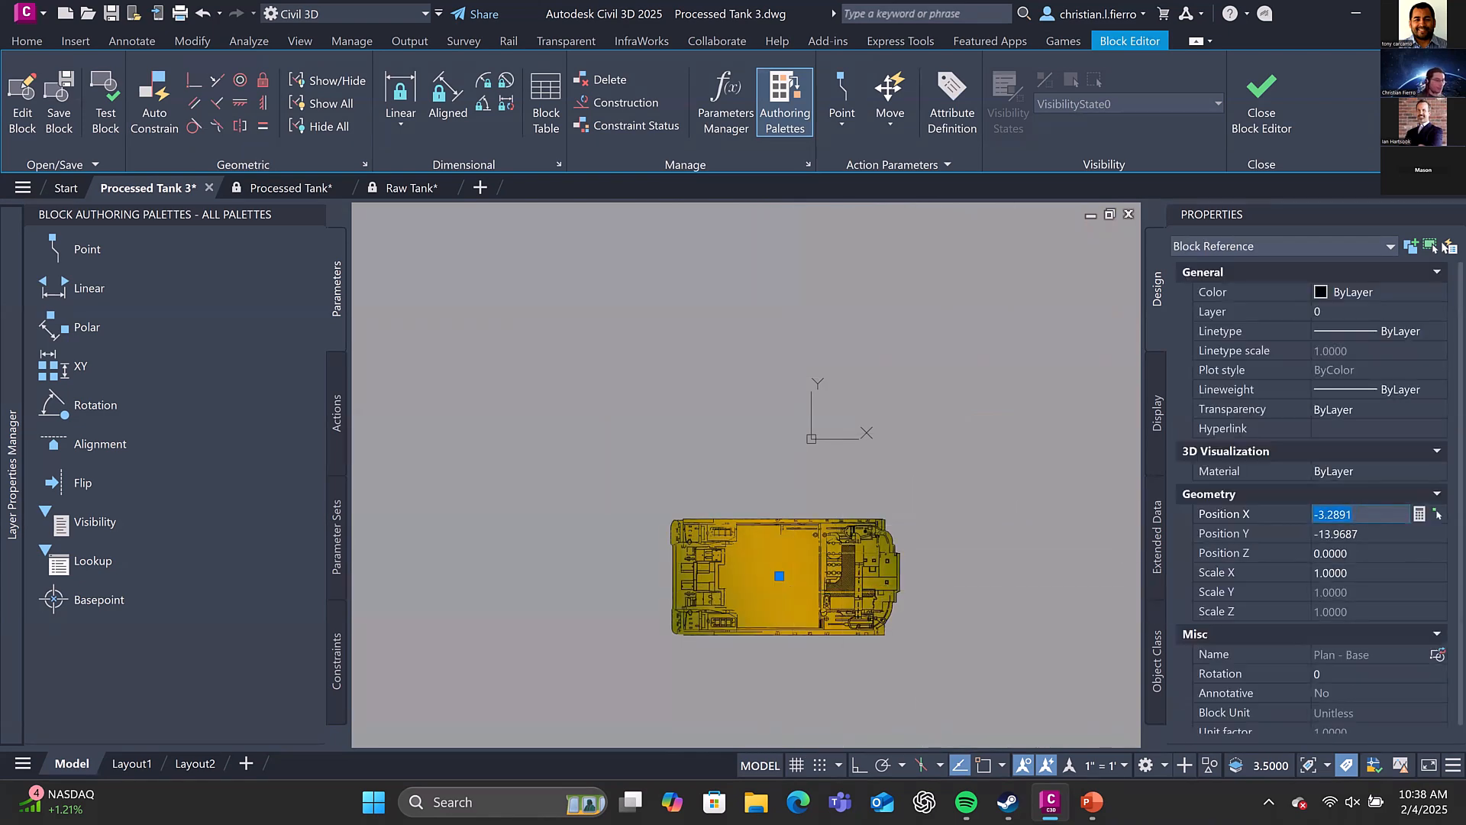
{"action": "type", "text": "0"}
{"action": "key", "text": "Tab"}
{"action": "type", "text": "0"}
{"action": "key", "text": "Tab"}
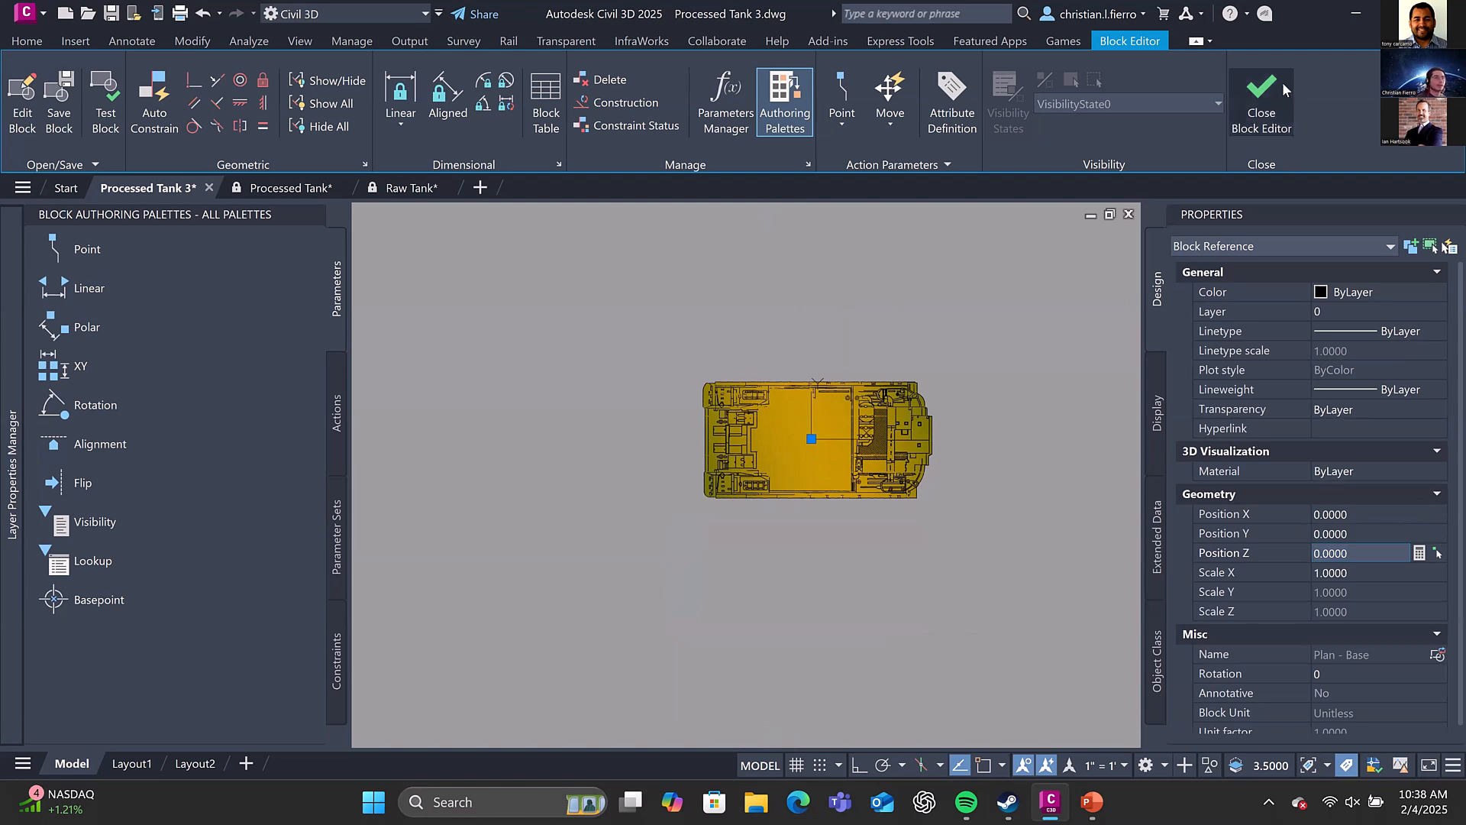
{"action": "left_click", "coordinate": [1283, 89]}
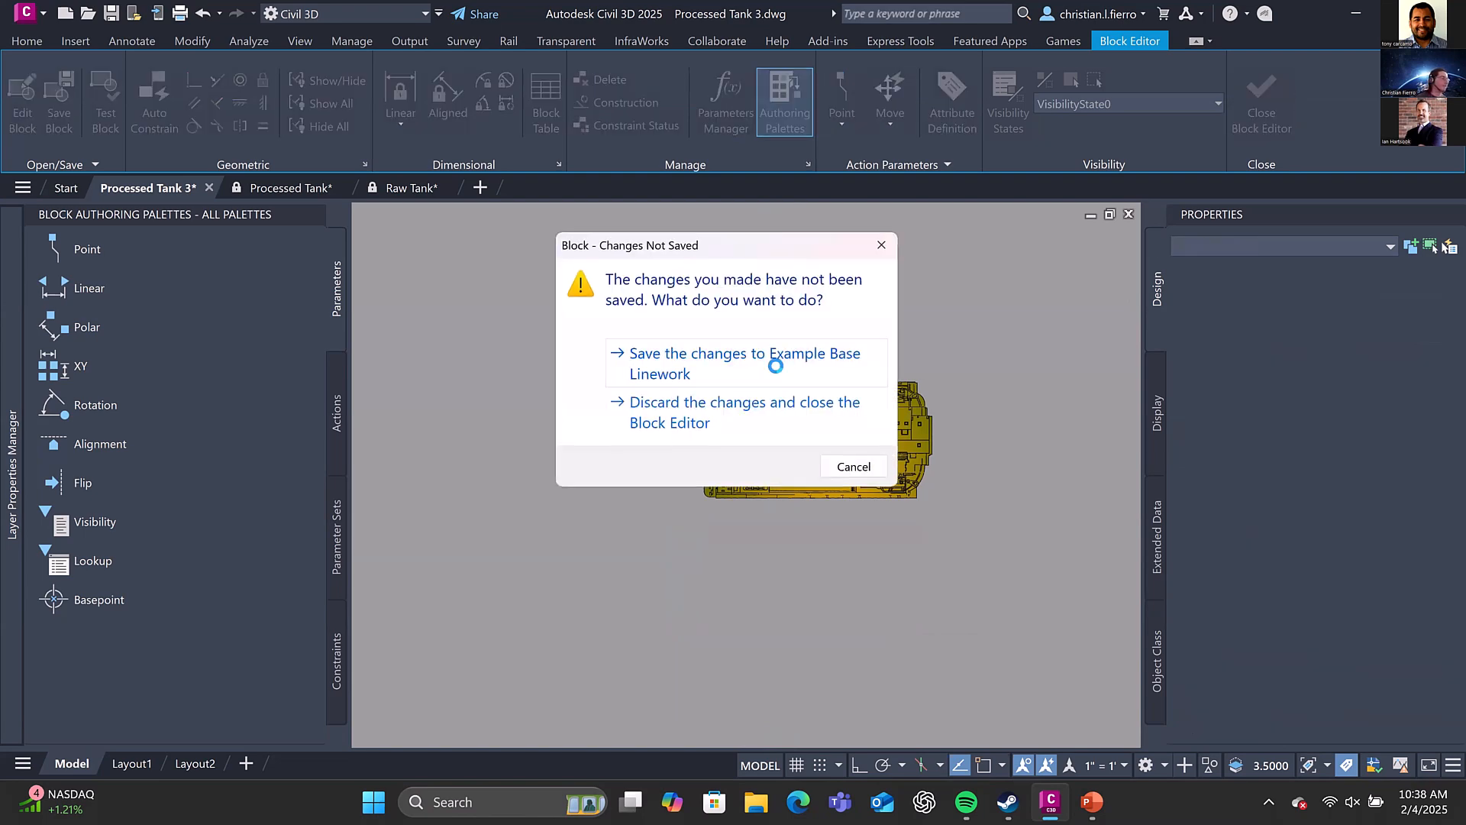
{"action": "left_click", "coordinate": [774, 362]}
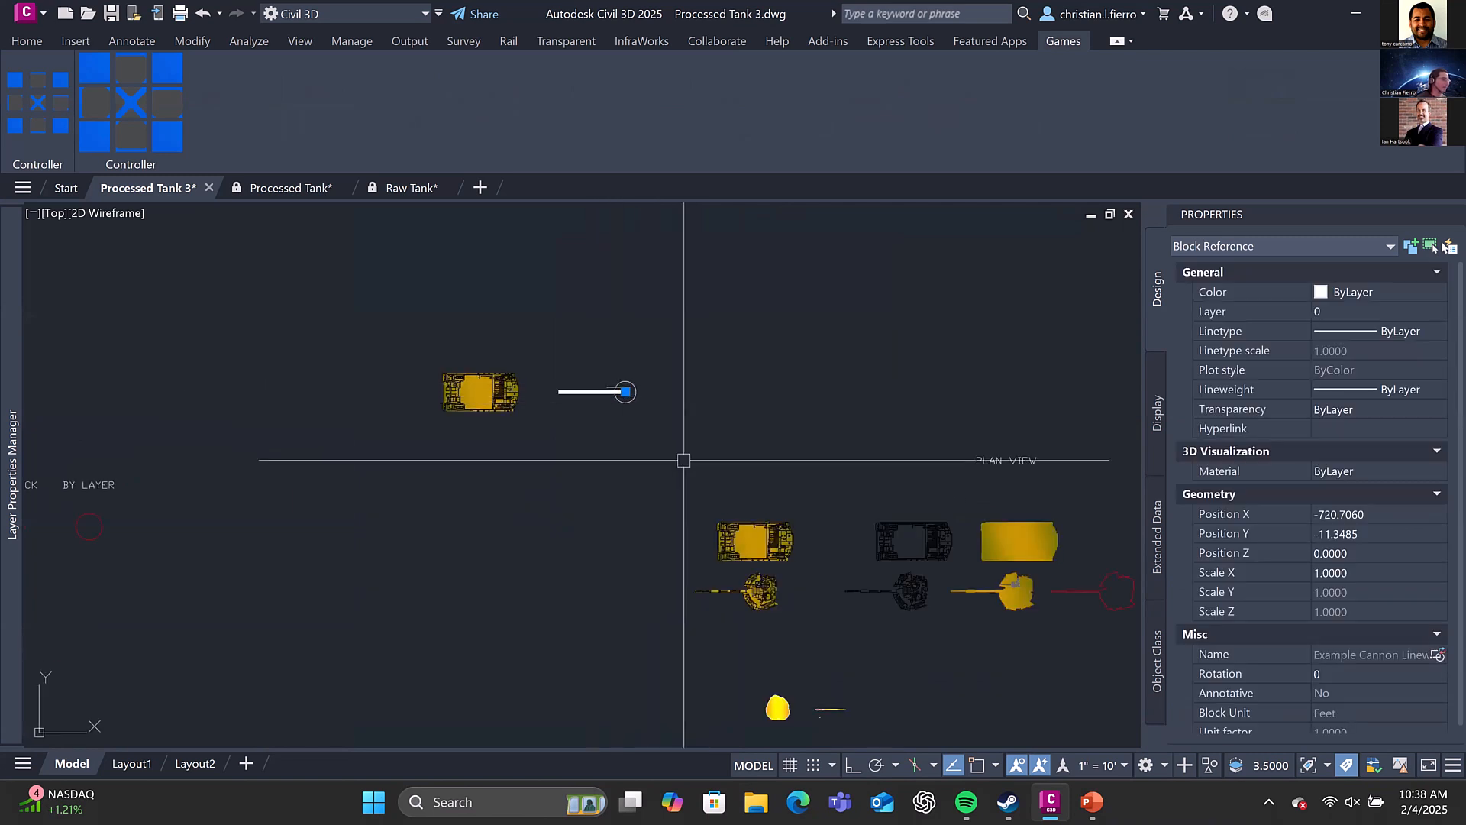
Copy the detailed Plan - Cannon to the clipboard and open the copied Example Cannon Linework block in the Block Editor
{"action": "key", "text": "Escape"}
{"action": "left_click", "coordinate": [761, 593]}
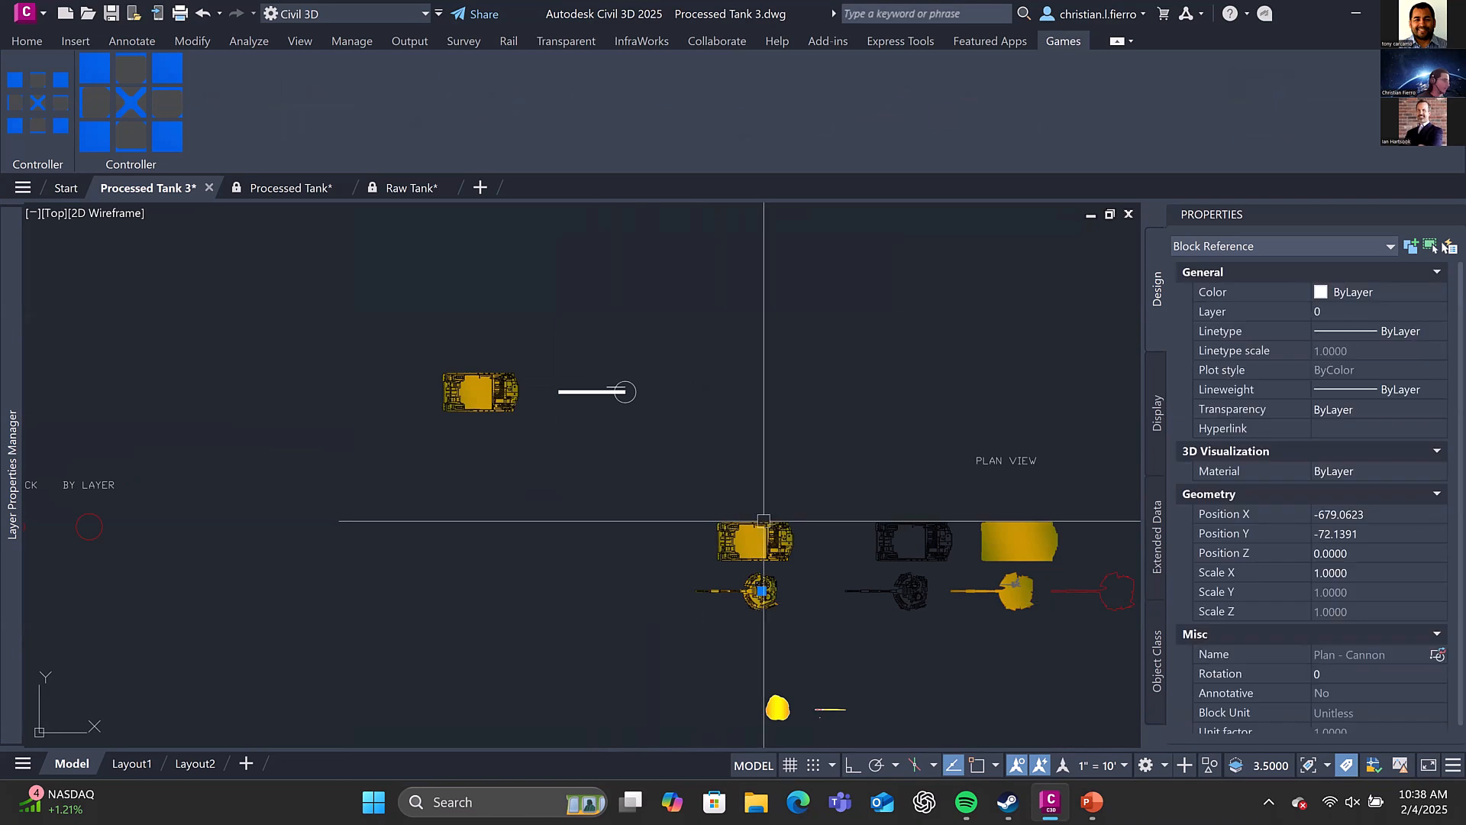
{"action": "key", "text": "ctrl+c"}
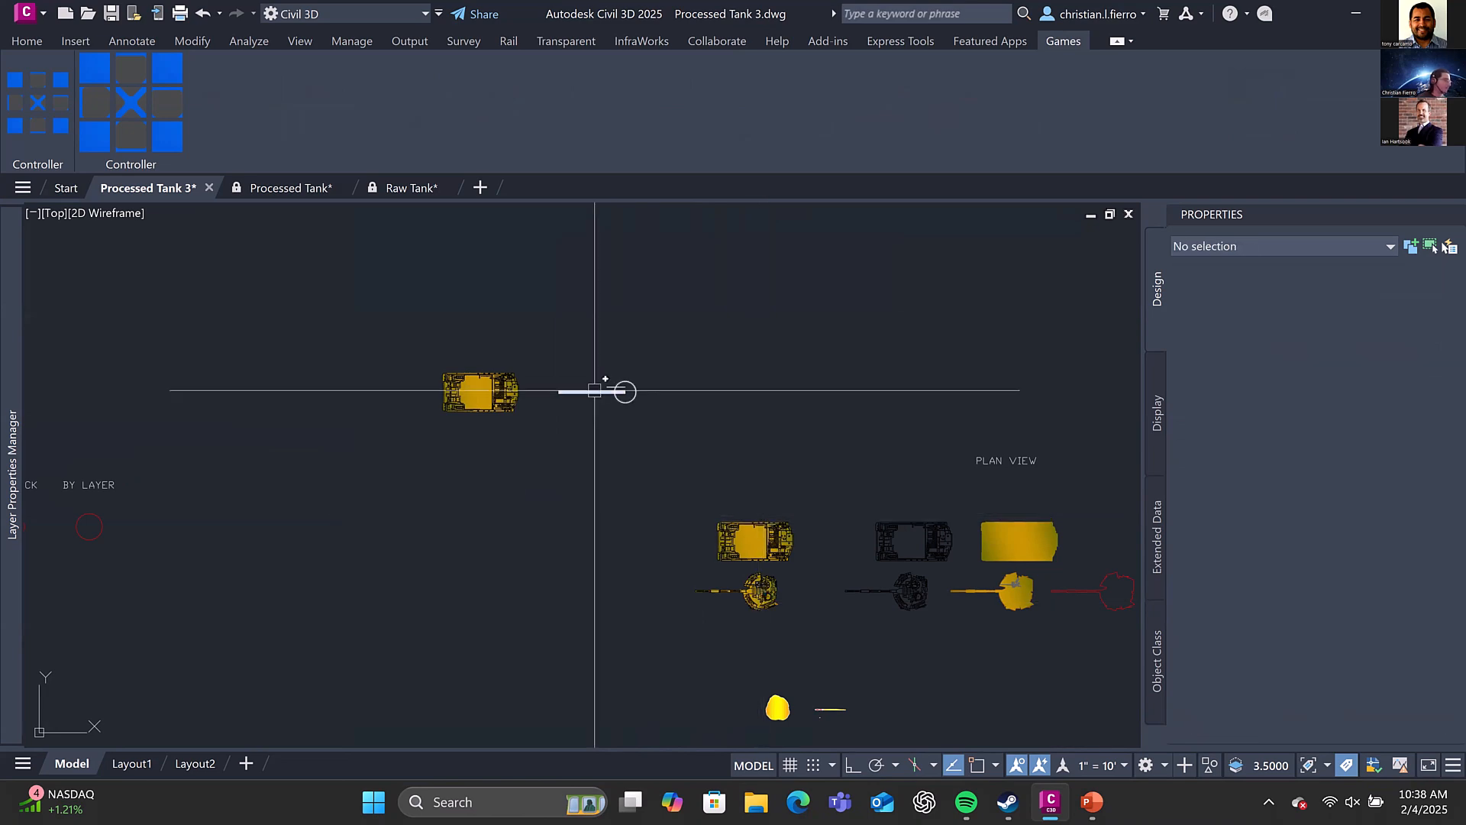
{"action": "left_click", "coordinate": [598, 393]}
{"action": "right_click", "coordinate": [602, 393]}
{"action": "left_click", "coordinate": [703, 570]}
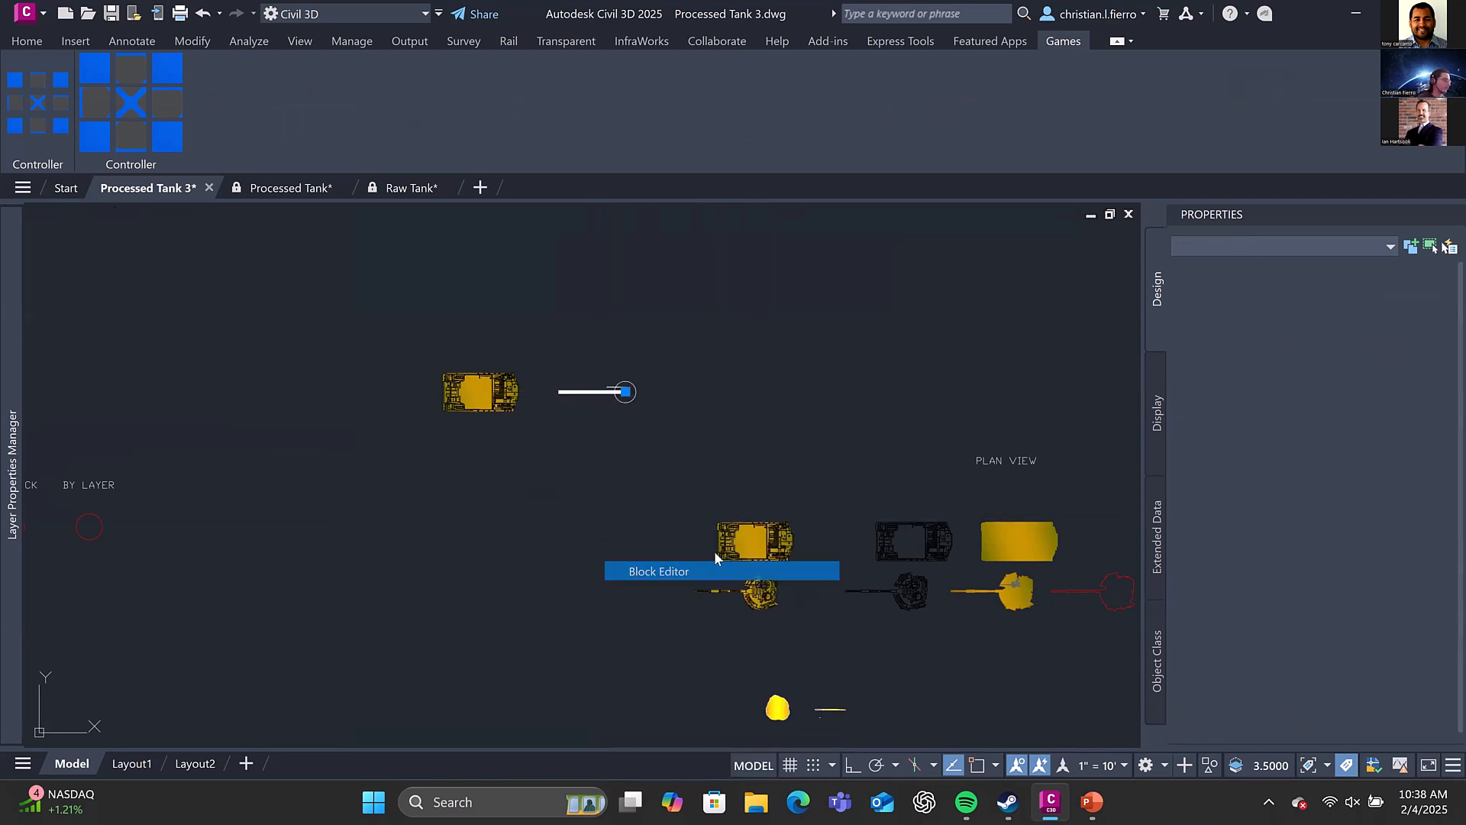
Paste the Plan - Cannon below the original linework in the block and delete the original barrel, line and circle
{"action": "key", "text": "ctrl+v"}
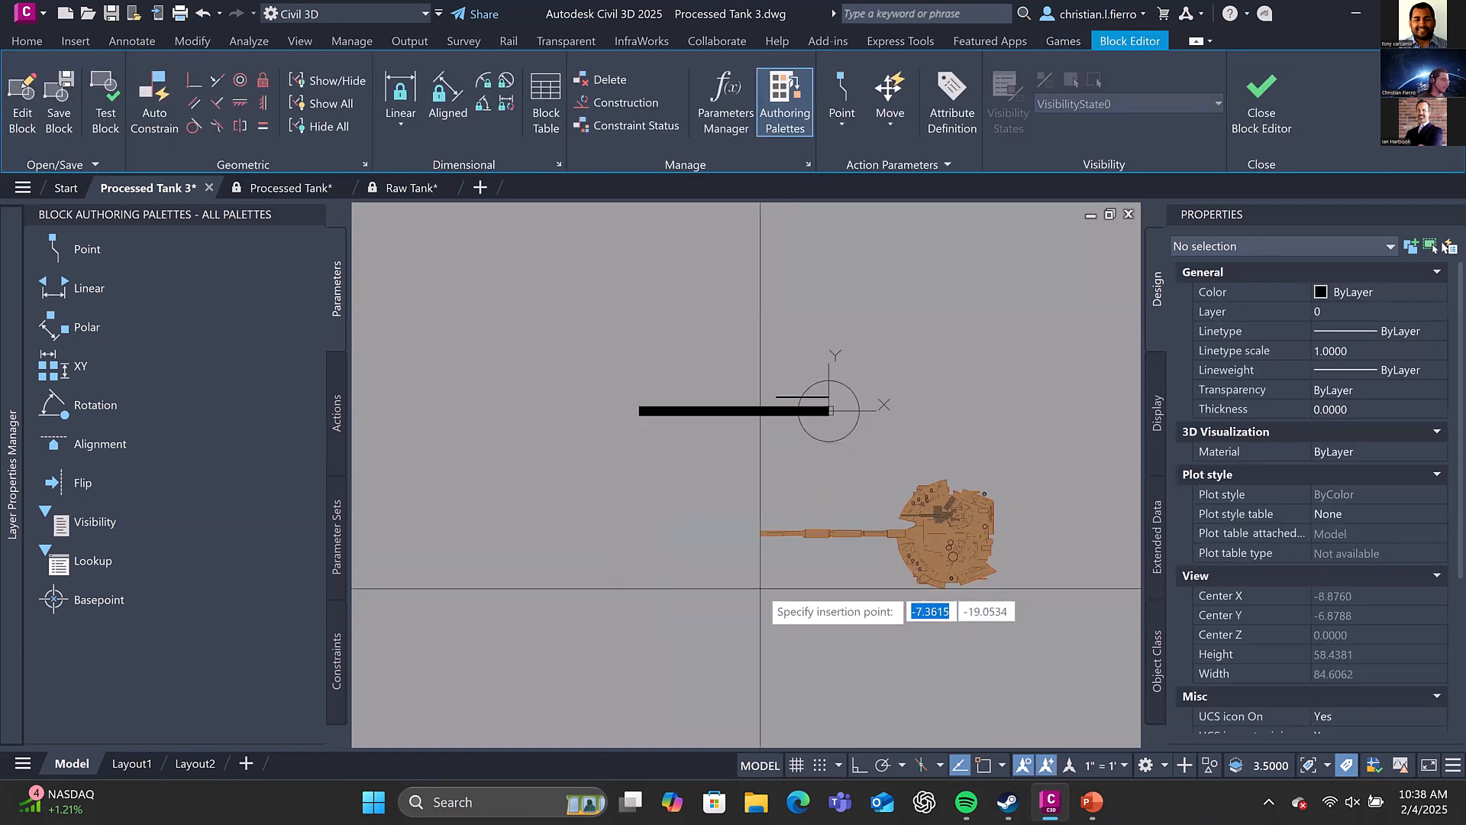
{"action": "left_click", "coordinate": [652, 559]}
{"action": "left_click", "coordinate": [835, 439]}
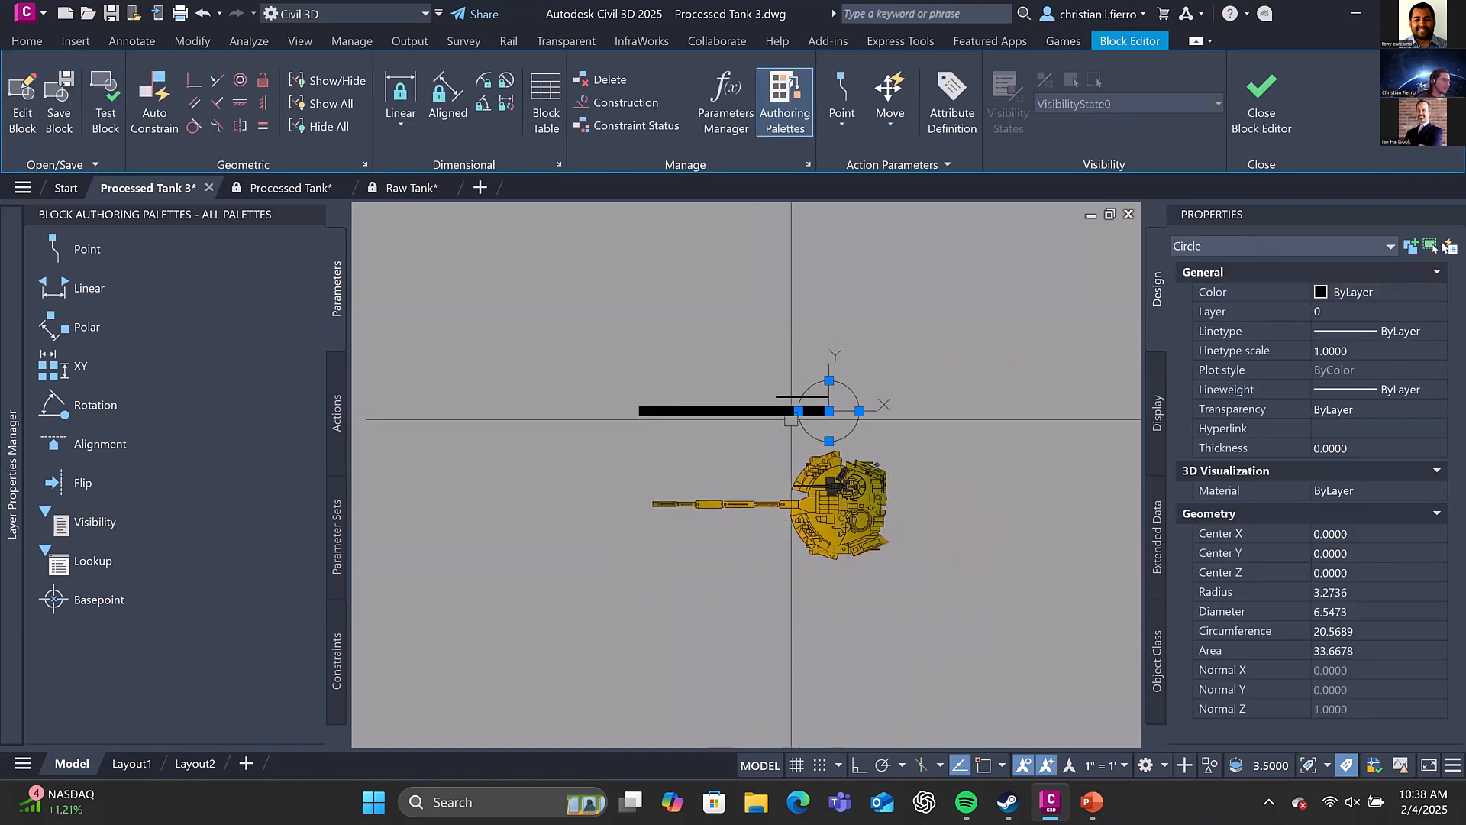
{"action": "left_click", "coordinate": [784, 410]}
{"action": "scroll", "coordinate": [864, 440], "scroll_direction": "up", "scroll_amount": 2}
{"action": "key", "text": "Escape"}
{"action": "left_click", "coordinate": [852, 534]}
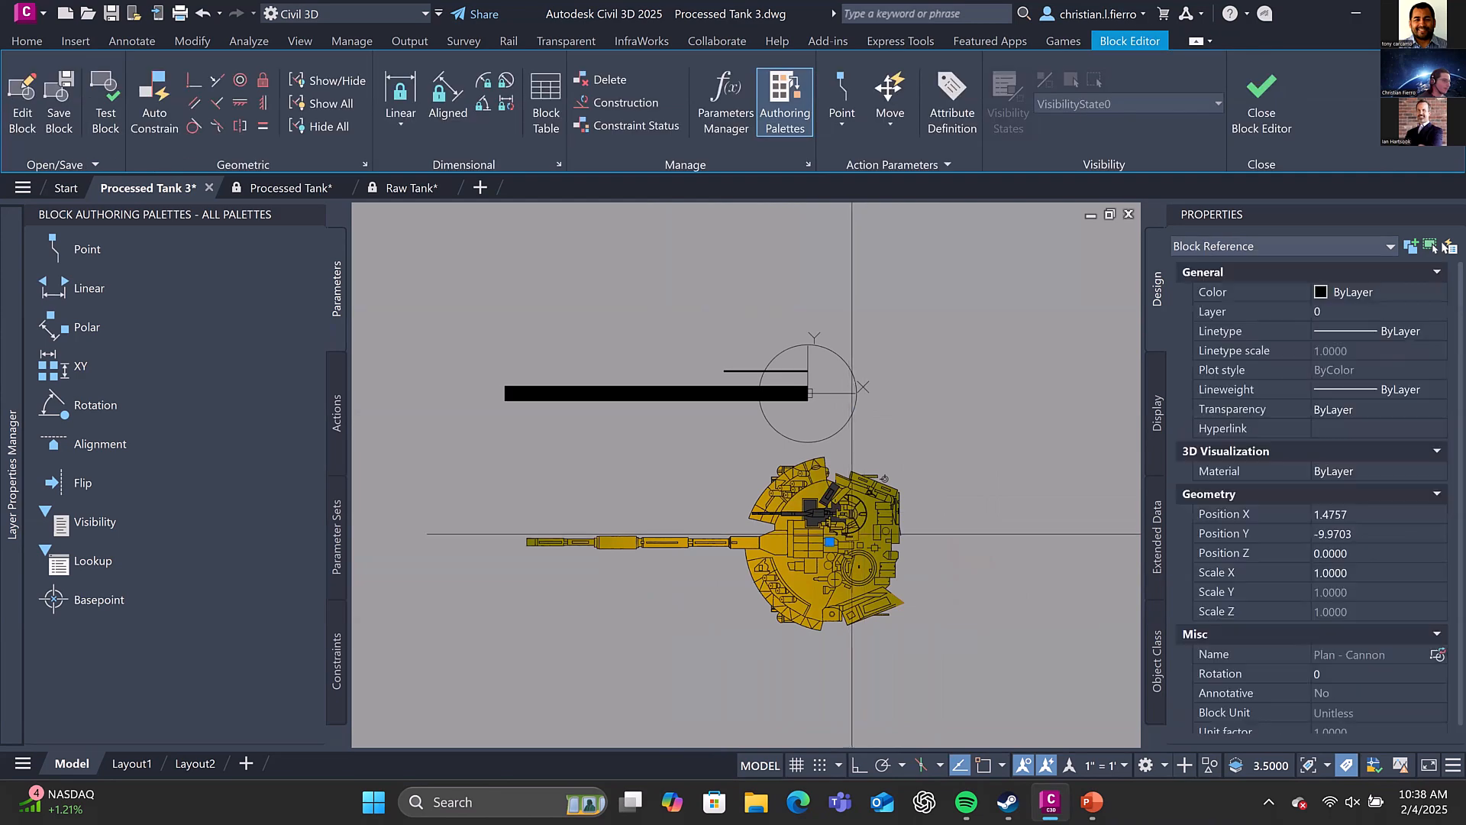
{"action": "left_click", "coordinate": [829, 542]}
{"action": "key", "text": "Escape"}
{"action": "key", "text": "Escape"}
{"action": "left_click", "coordinate": [858, 447]}
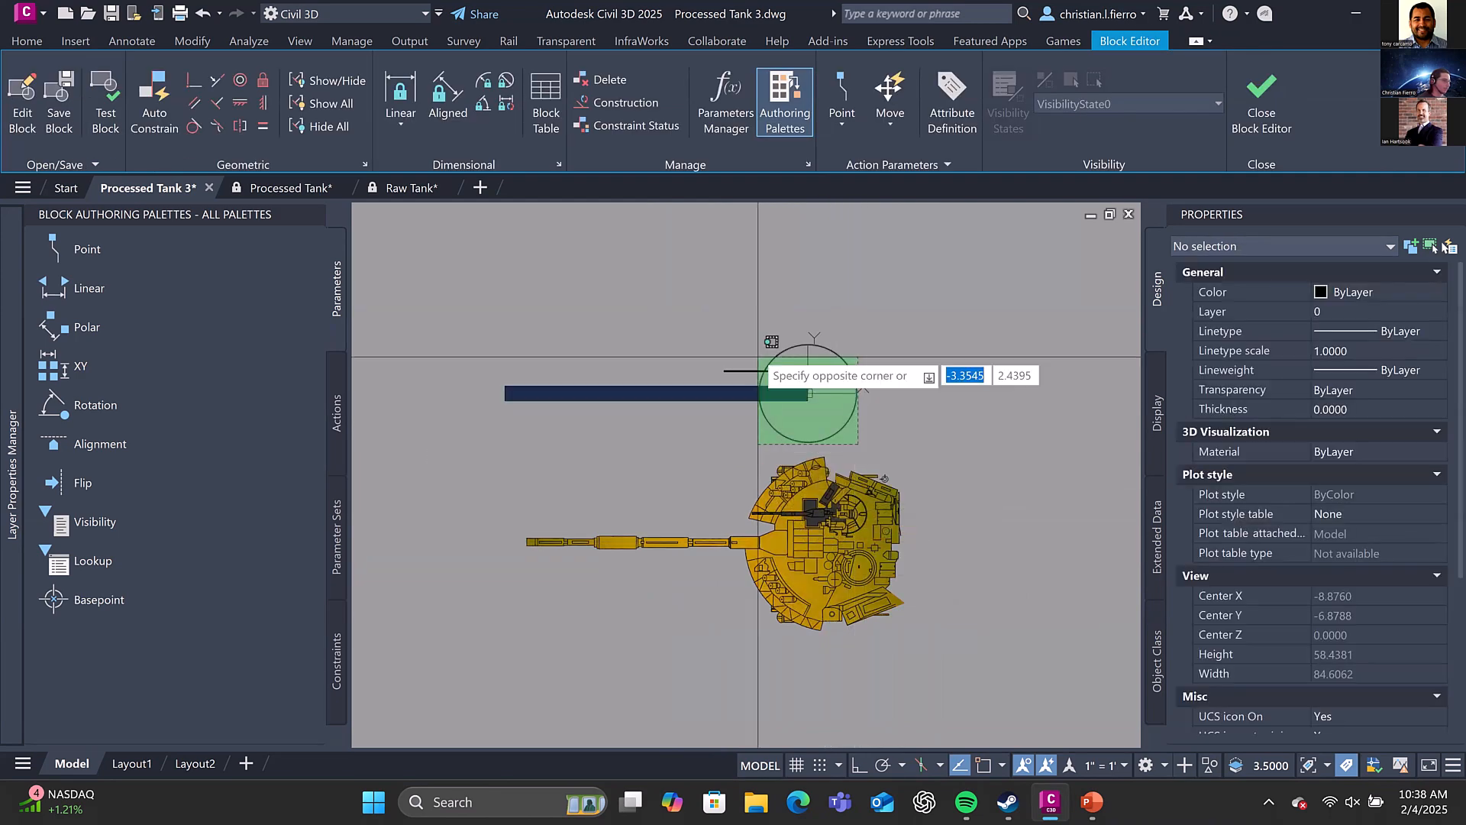
{"action": "left_click", "coordinate": [756, 355]}
{"action": "key", "text": "Delete"}
Set the pasted cannon's Position X and Y to 0, then close the Block Editor, saving the changes to the cannon linework block
{"action": "left_click", "coordinate": [840, 528]}
{"action": "left_click", "coordinate": [1347, 520]}
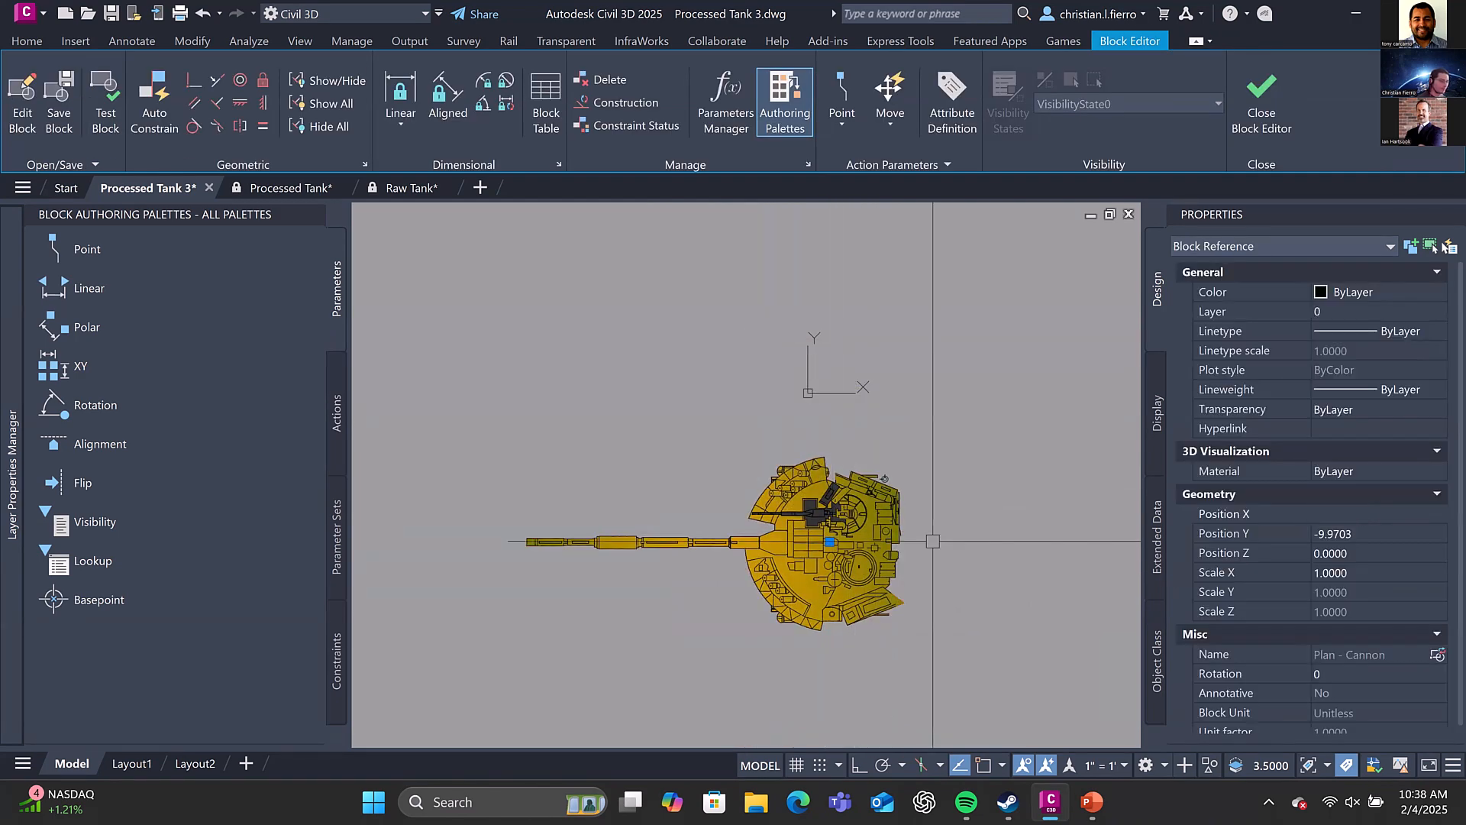
{"action": "type", "text": "0"}
{"action": "key", "text": "Tab"}
{"action": "type", "text": "0"}
{"action": "key", "text": "Tab"}
{"action": "left_click", "coordinate": [1266, 106]}
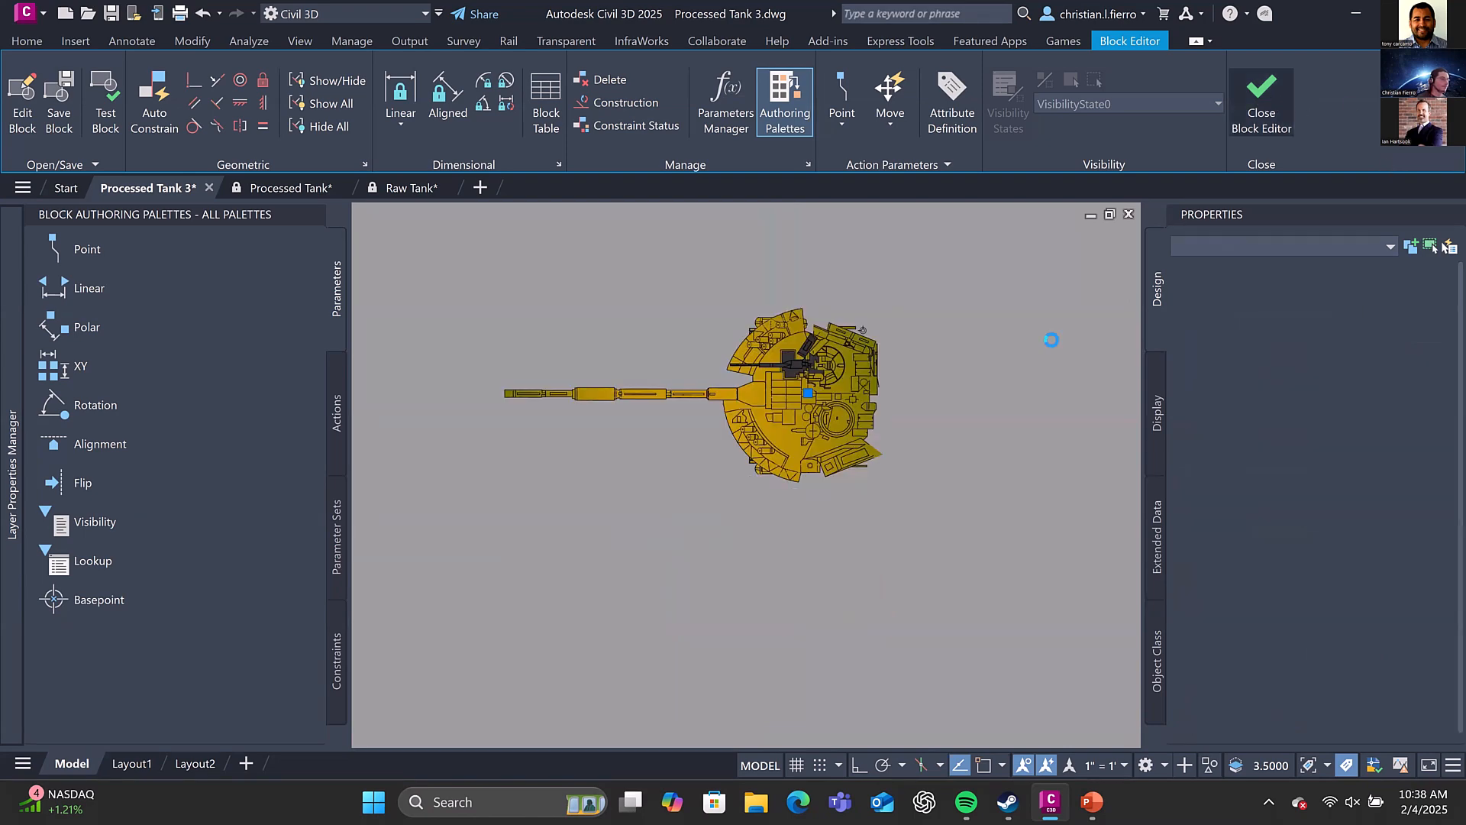
{"action": "left_click", "coordinate": [852, 363]}
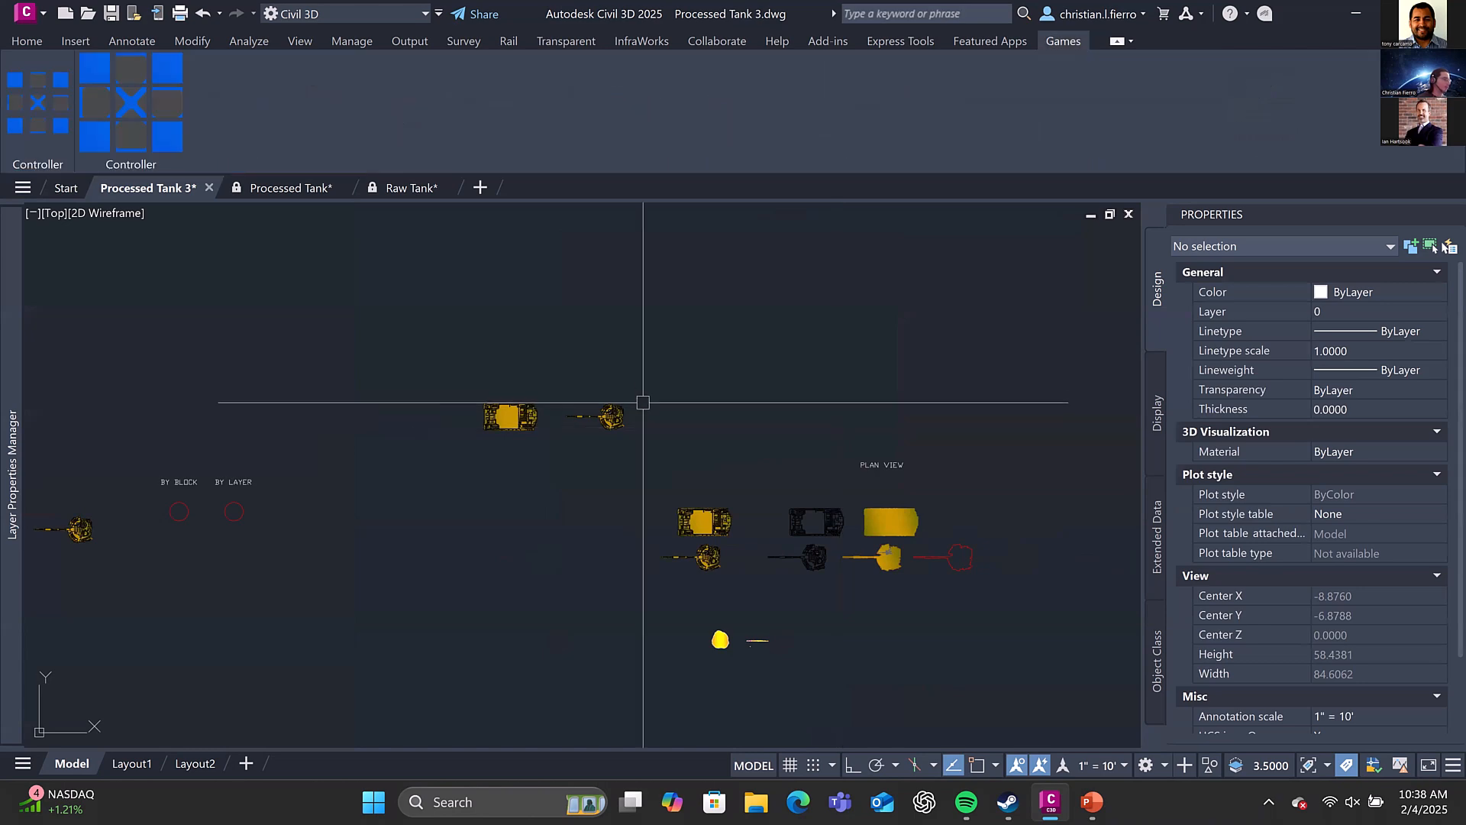
Rotate the cannon of the lower Finished Product tank so its barrel points diagonally down to the left
{"action": "scroll", "coordinate": [643, 402], "scroll_direction": "down", "scroll_amount": 2}
{"action": "middle_click_drag", "start_coordinate": [658, 474], "coordinate": [661, 242]}
{"action": "scroll", "coordinate": [829, 462], "scroll_direction": "up", "scroll_amount": 2}
{"action": "scroll", "coordinate": [796, 453], "scroll_direction": "up", "scroll_amount": 5}
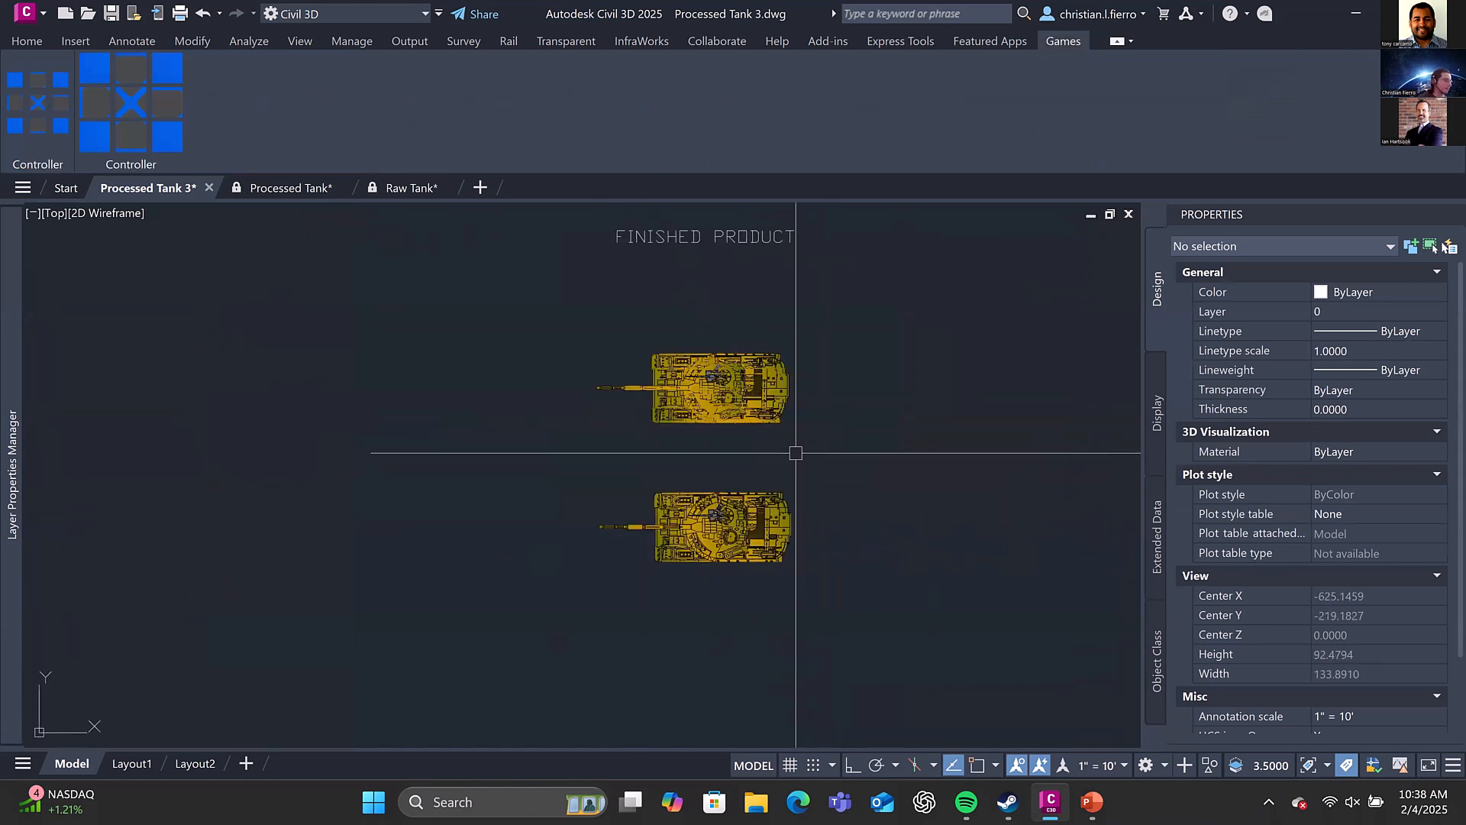
{"action": "scroll", "coordinate": [752, 461], "scroll_direction": "up", "scroll_amount": 2}
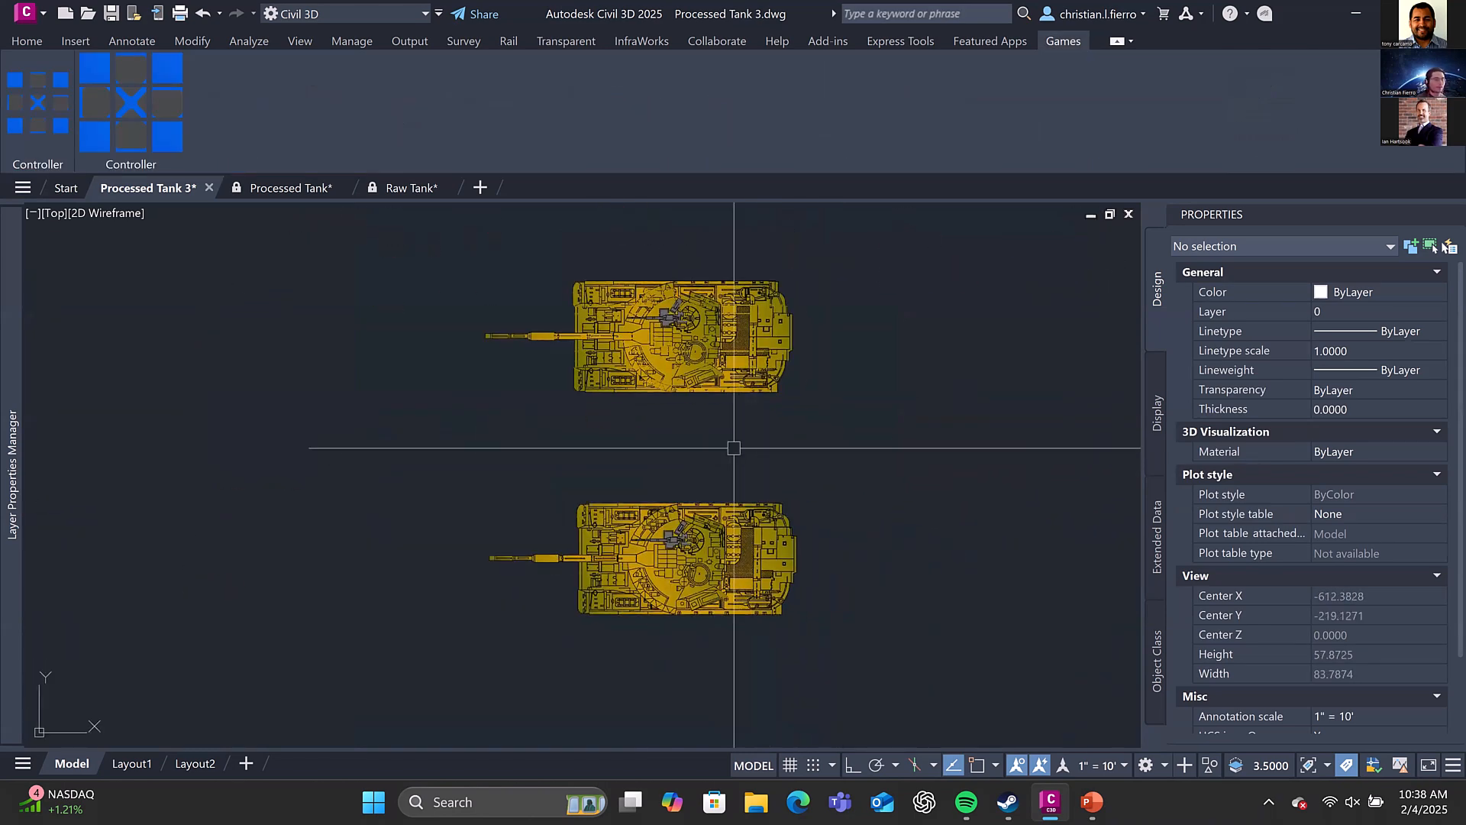
{"action": "left_click", "coordinate": [588, 533]}
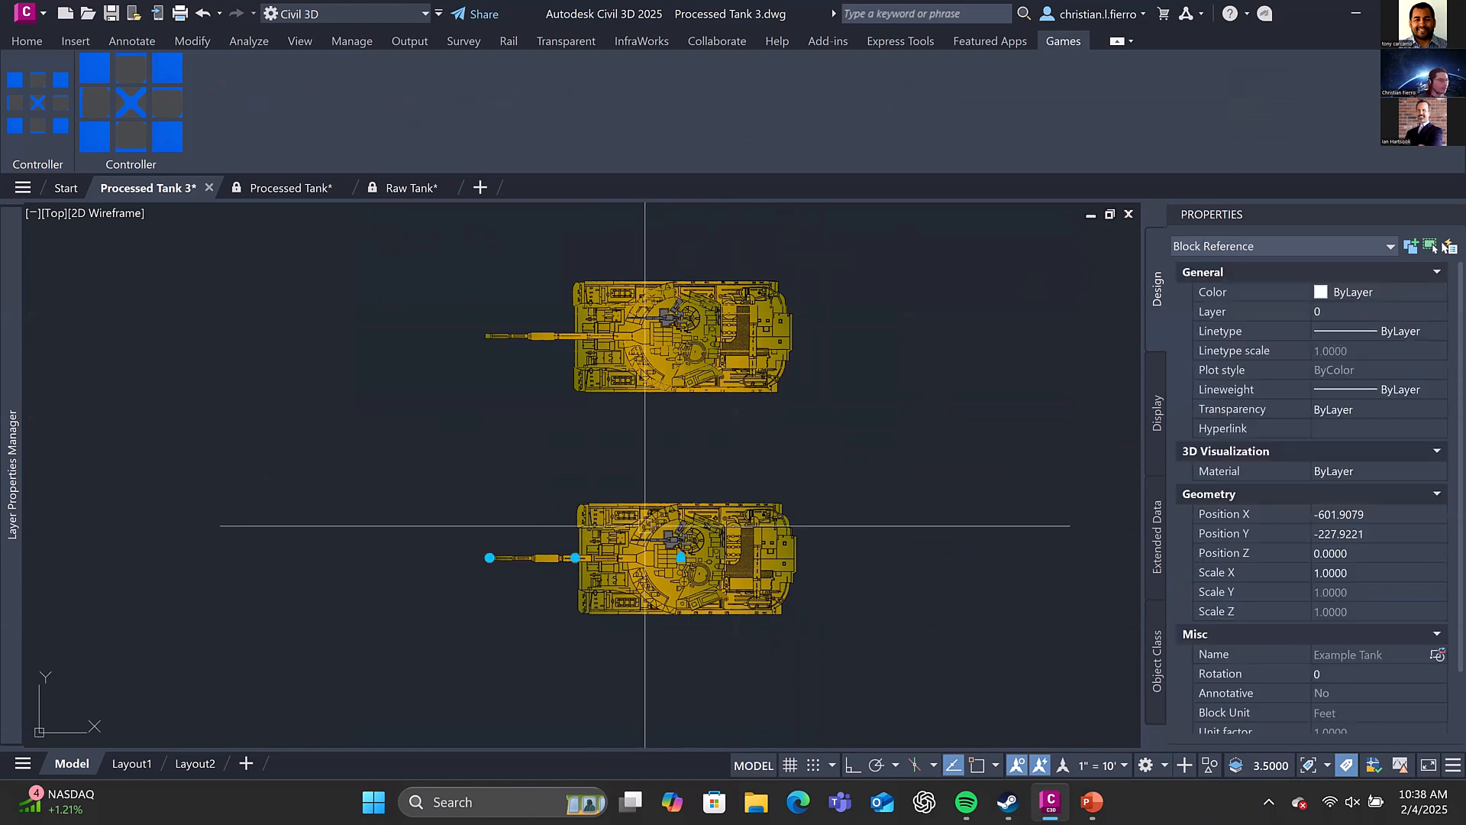
{"action": "left_click", "coordinate": [489, 558]}
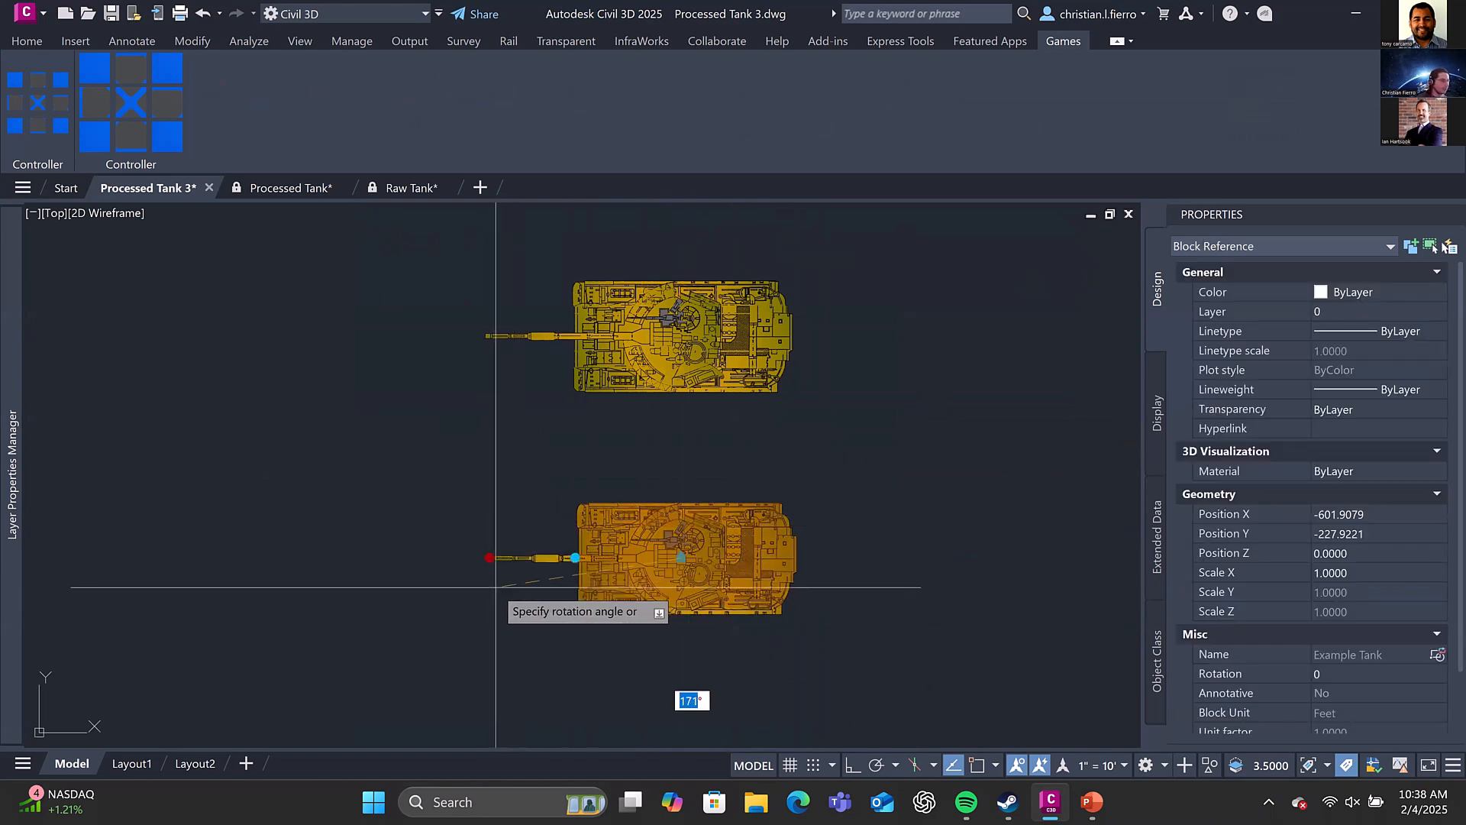
{"action": "left_click", "coordinate": [537, 644]}
{"action": "middle_click_drag", "start_coordinate": [537, 644], "coordinate": [546, 576]}
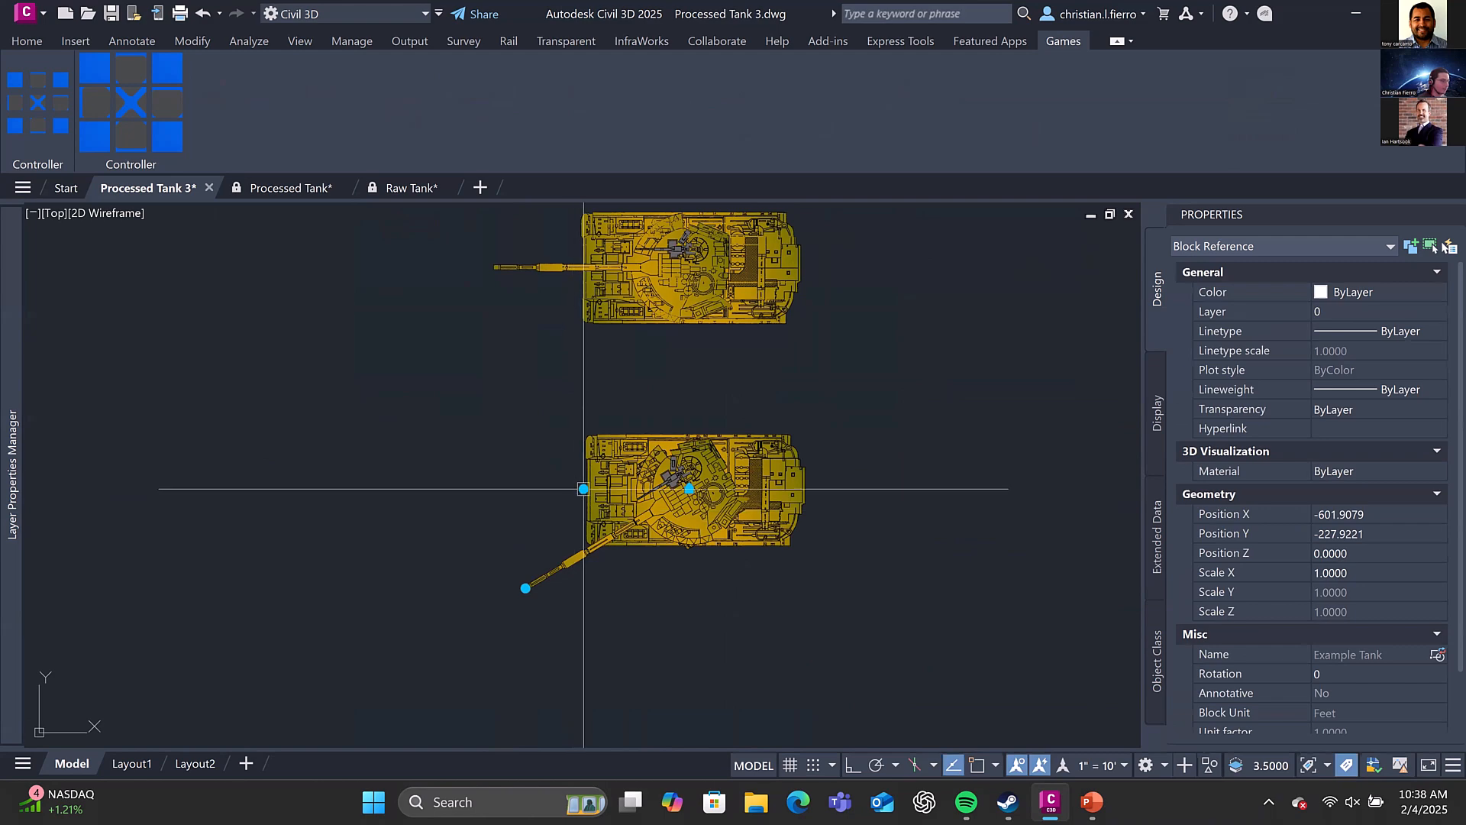
Rotate the hull of the lower Finished Product tank so its front tilts diagonally up to the left
{"action": "left_click", "coordinate": [584, 489]}
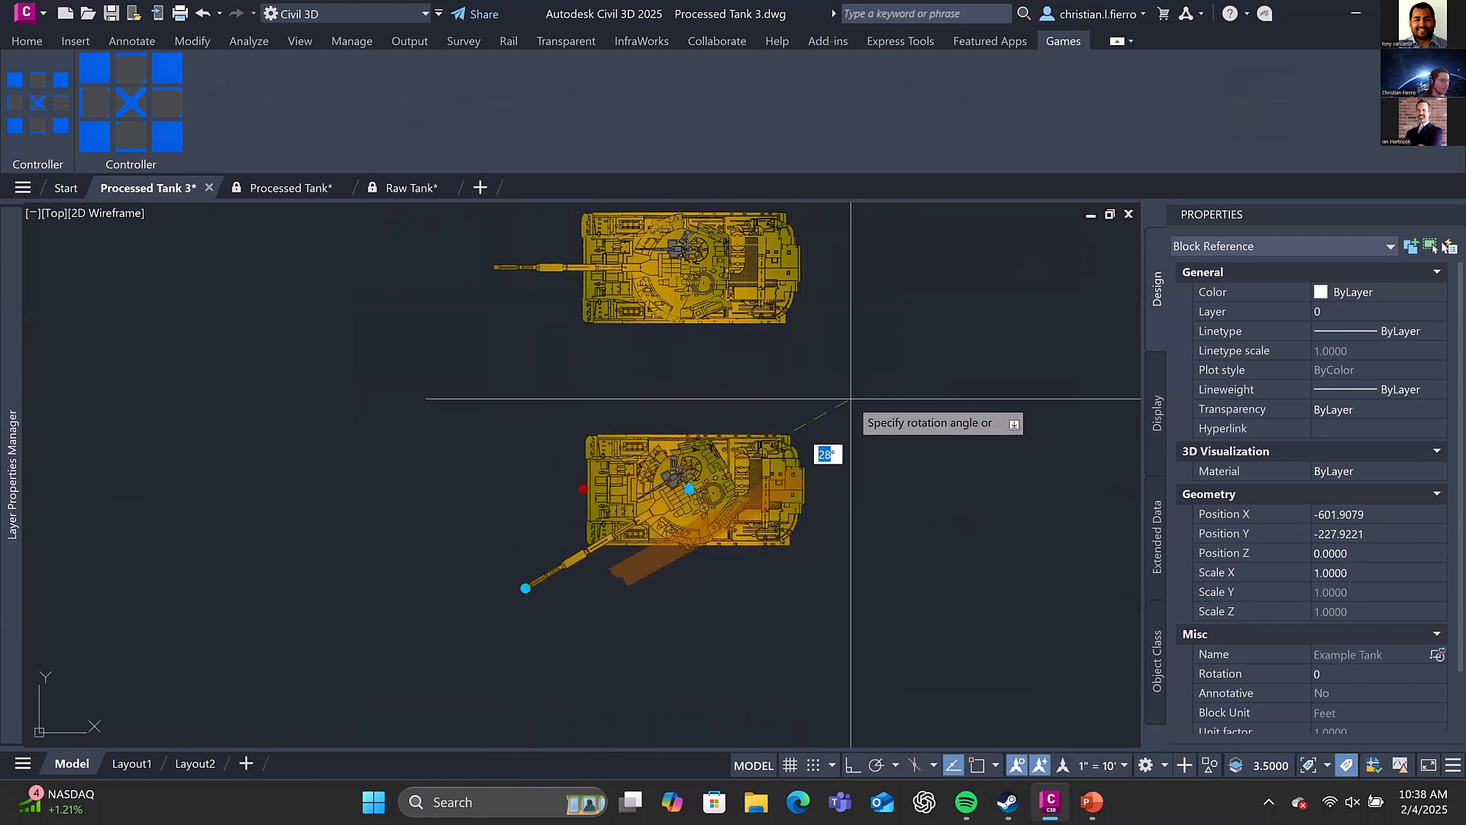
{"action": "left_click", "coordinate": [727, 379]}
{"action": "left_click", "coordinate": [725, 389]}
{"action": "left_click", "coordinate": [610, 436]}
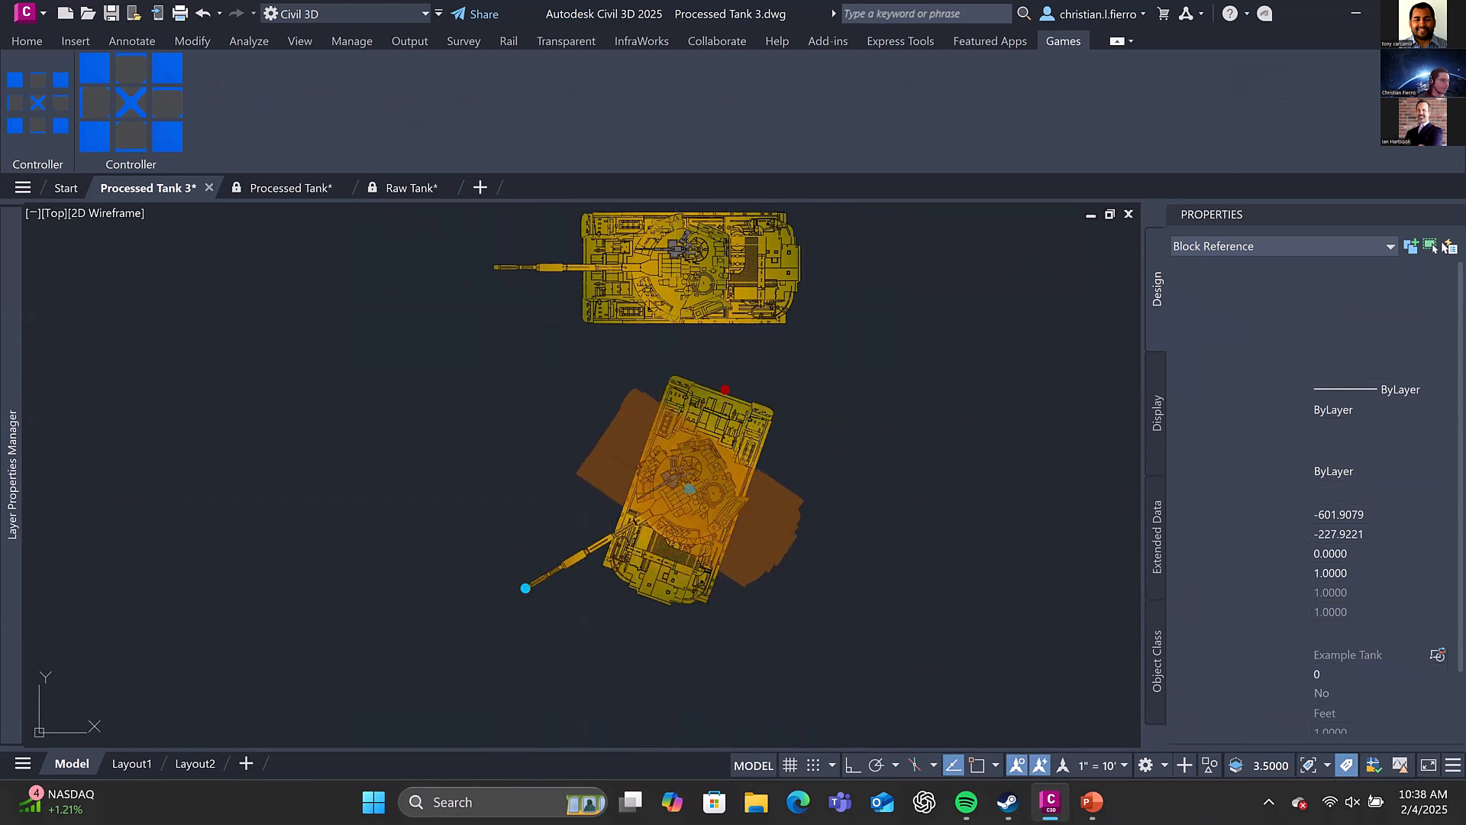
Inspect the Example Tank's rotation parameters and nested blocks in the Block Editor, then close it, discarding the changes
{"action": "right_click", "coordinate": [678, 468]}
{"action": "left_click", "coordinate": [819, 267]}
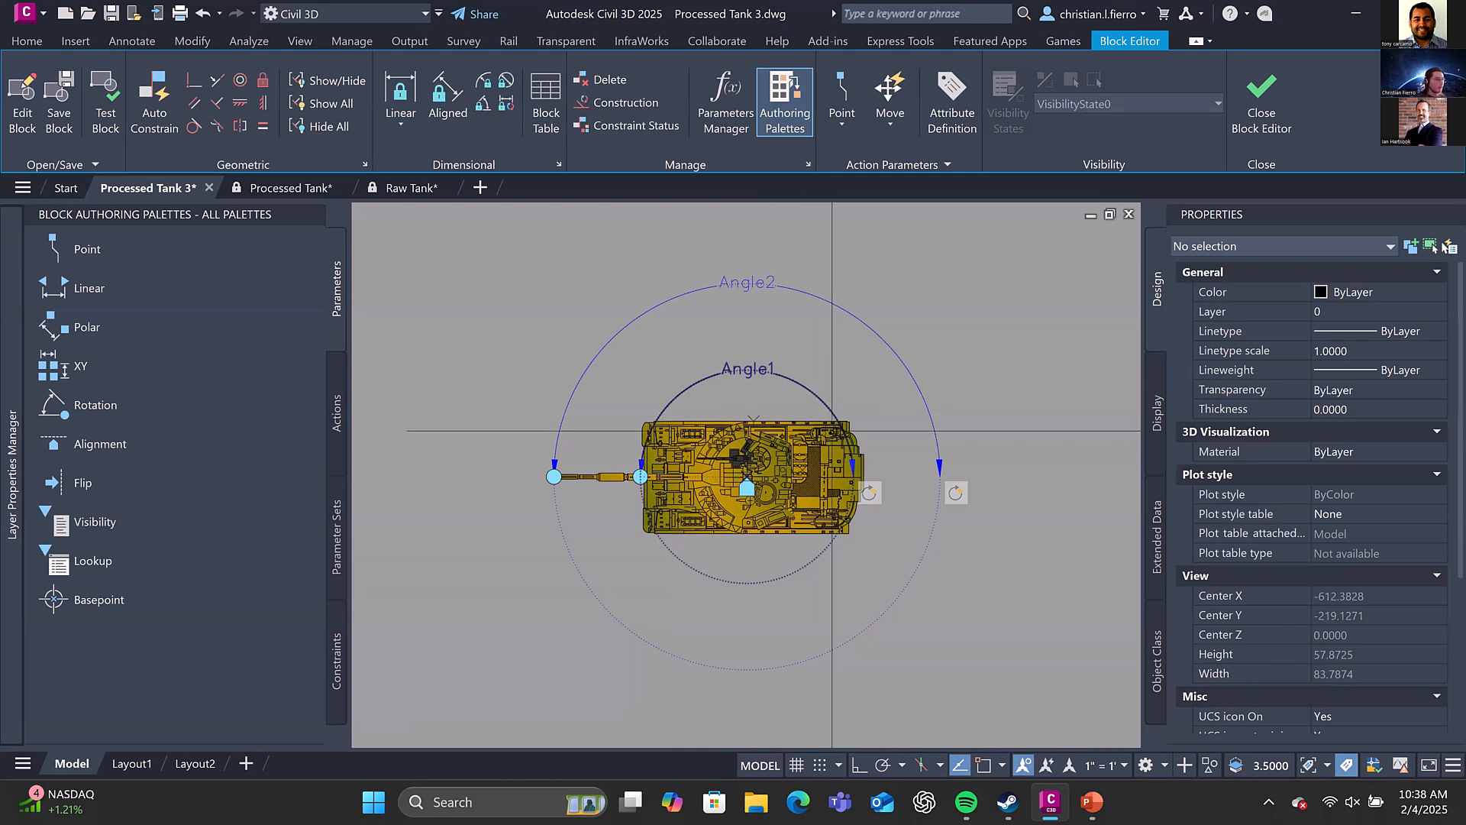
{"action": "scroll", "coordinate": [816, 431], "scroll_direction": "up", "scroll_amount": 4}
{"action": "scroll", "coordinate": [816, 431], "scroll_direction": "down", "scroll_amount": 2}
{"action": "left_click", "coordinate": [790, 425]}
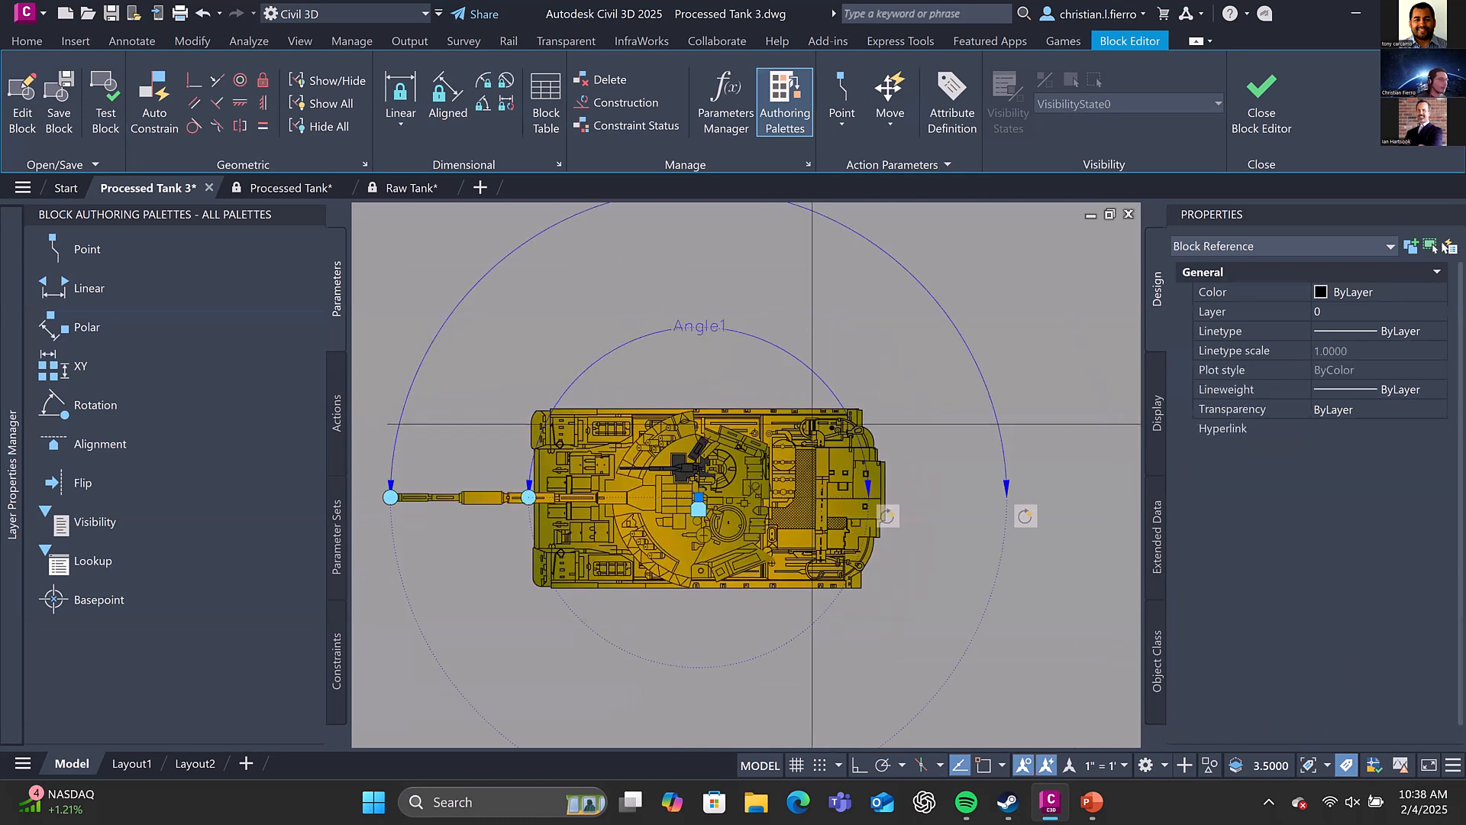
{"action": "left_click", "coordinate": [739, 440]}
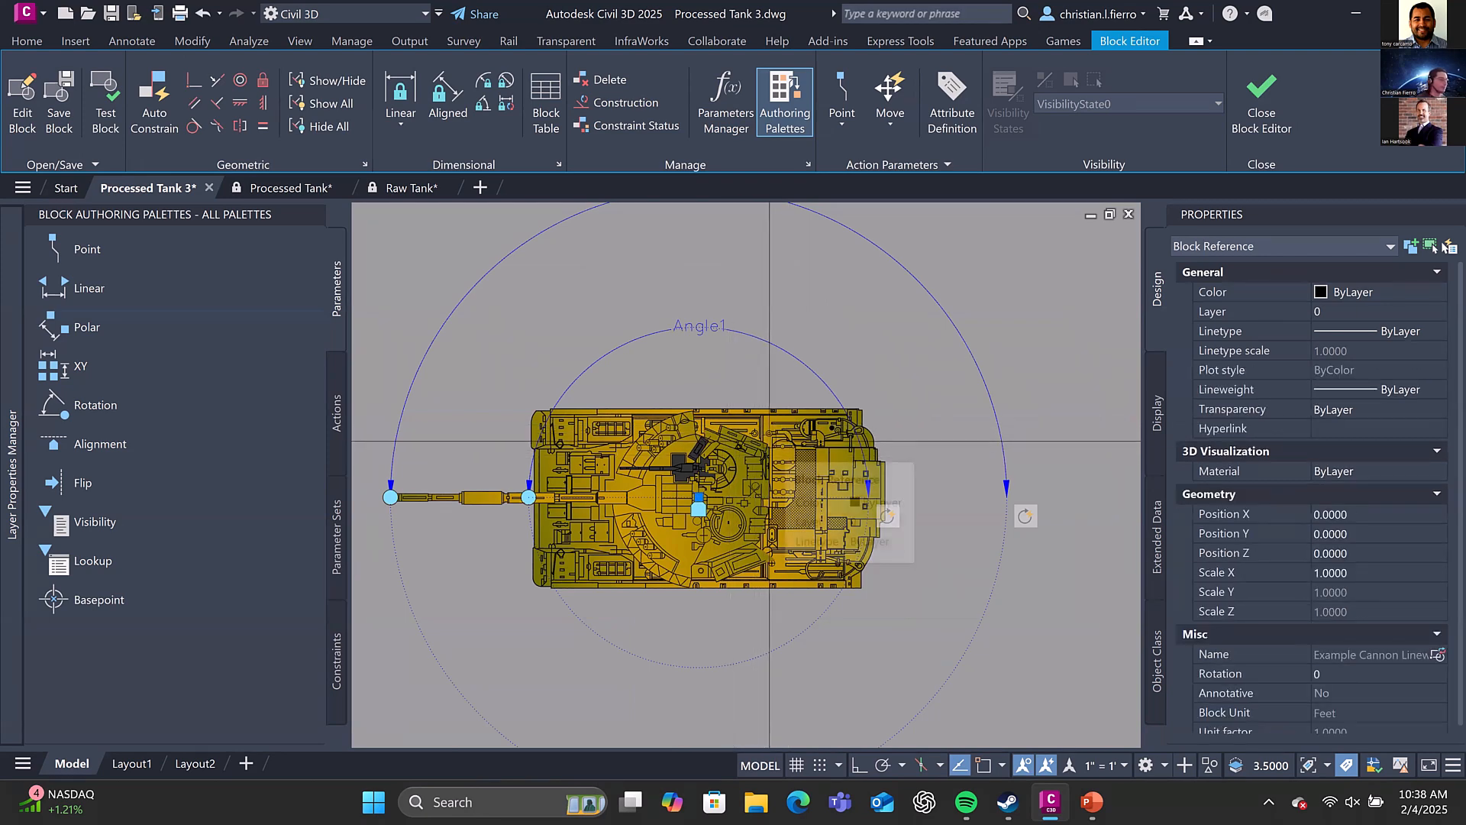
{"action": "key", "text": "Escape"}
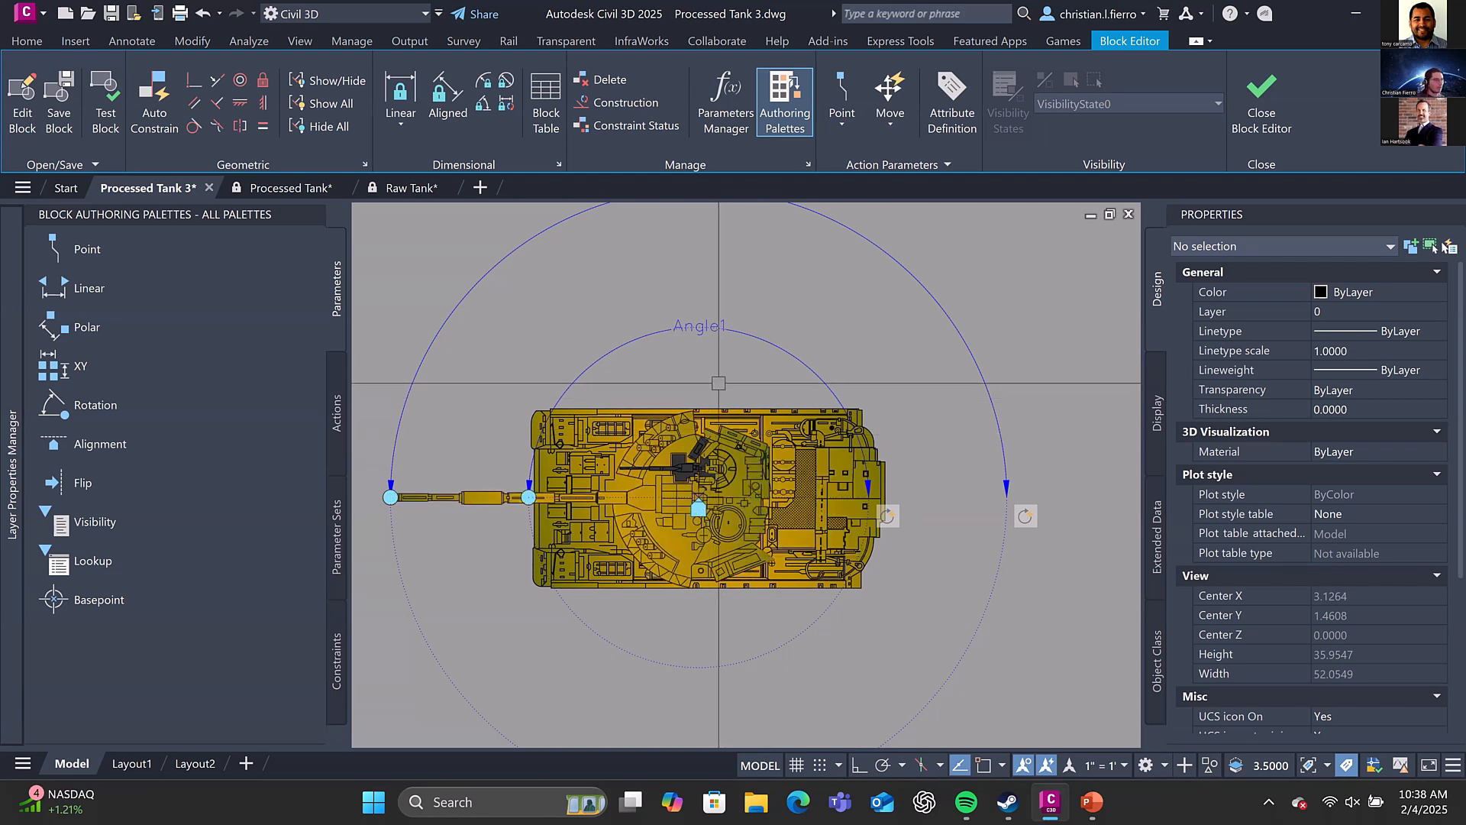
{"action": "scroll", "coordinate": [719, 383], "scroll_direction": "down", "scroll_amount": 2}
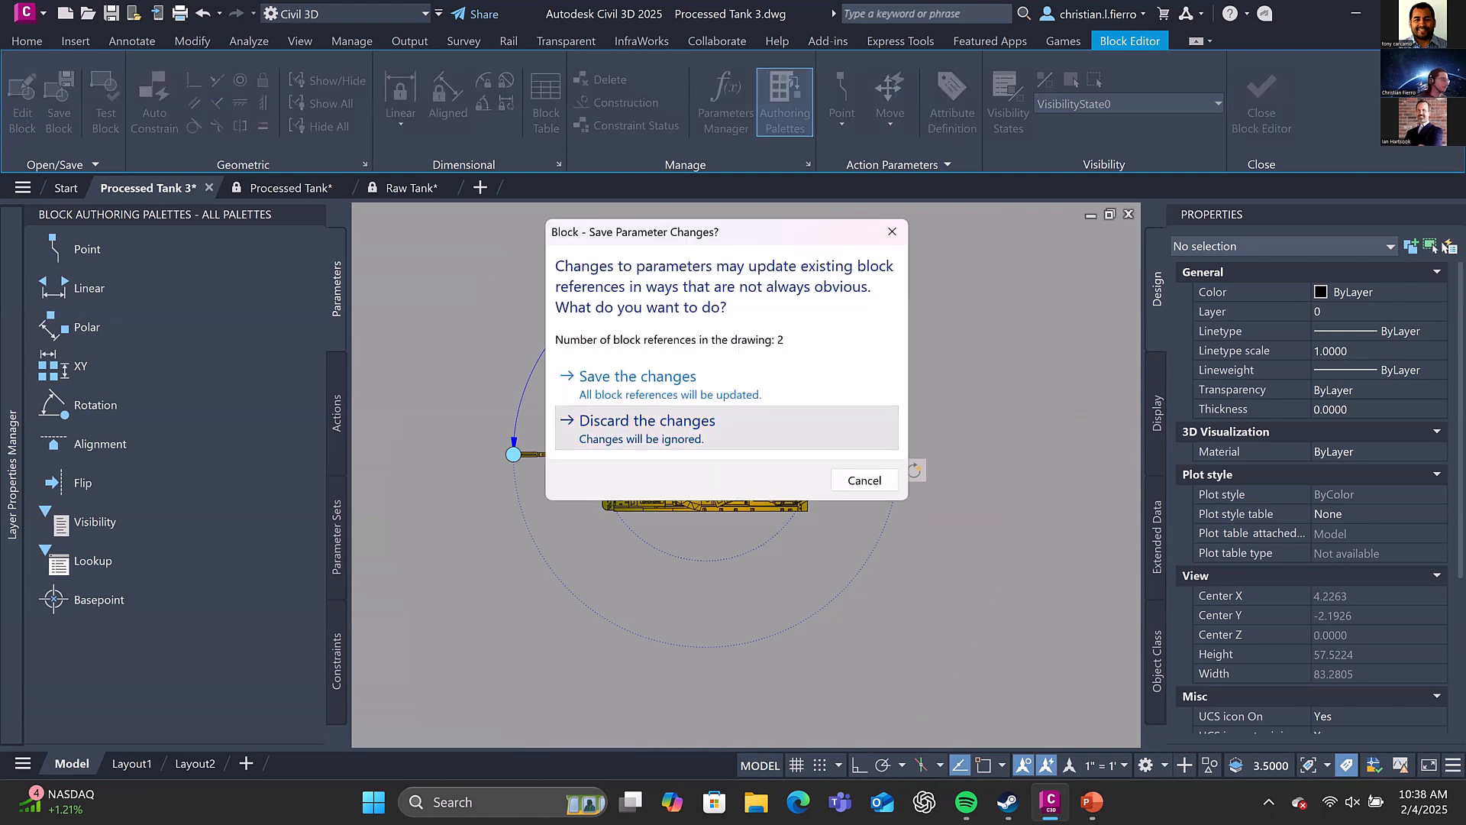
{"action": "left_click", "coordinate": [700, 424]}
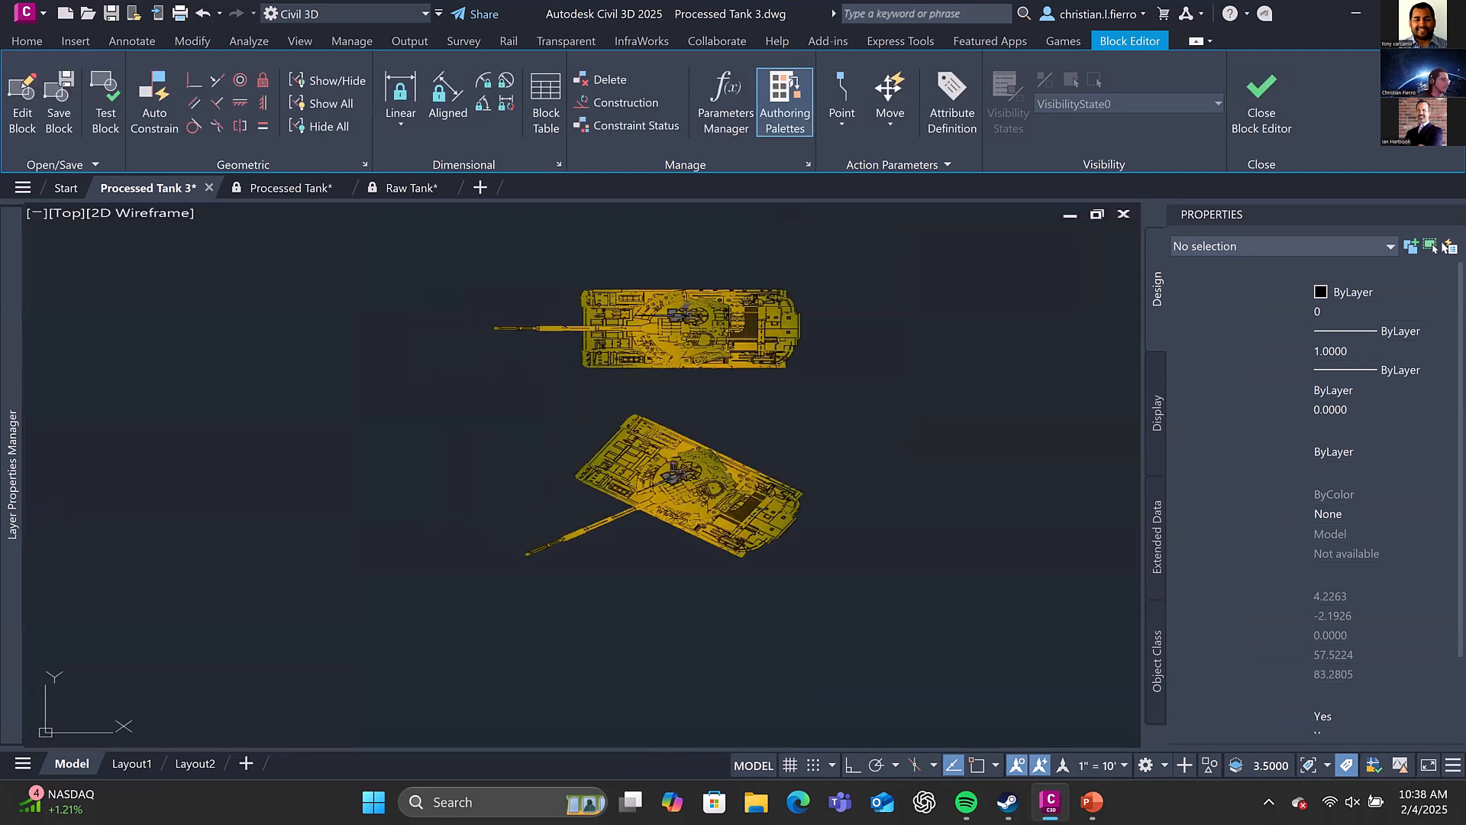
Examine the Concept tank parts and the BY BLOCK and BY LAYER circles
{"action": "scroll", "coordinate": [622, 458], "scroll_direction": "down", "scroll_amount": 3}
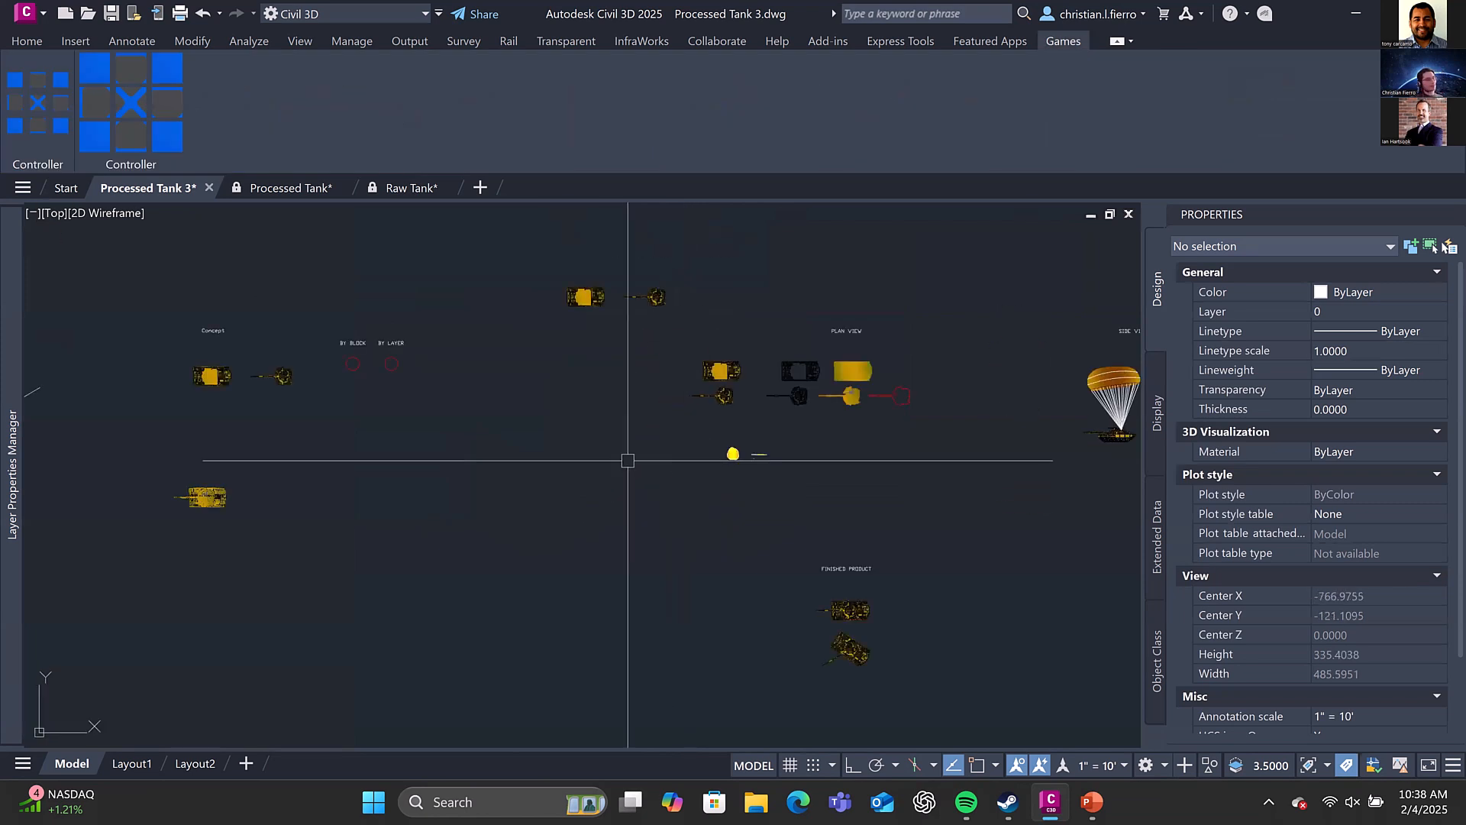
{"action": "scroll", "coordinate": [769, 443], "scroll_direction": "up", "scroll_amount": 3}
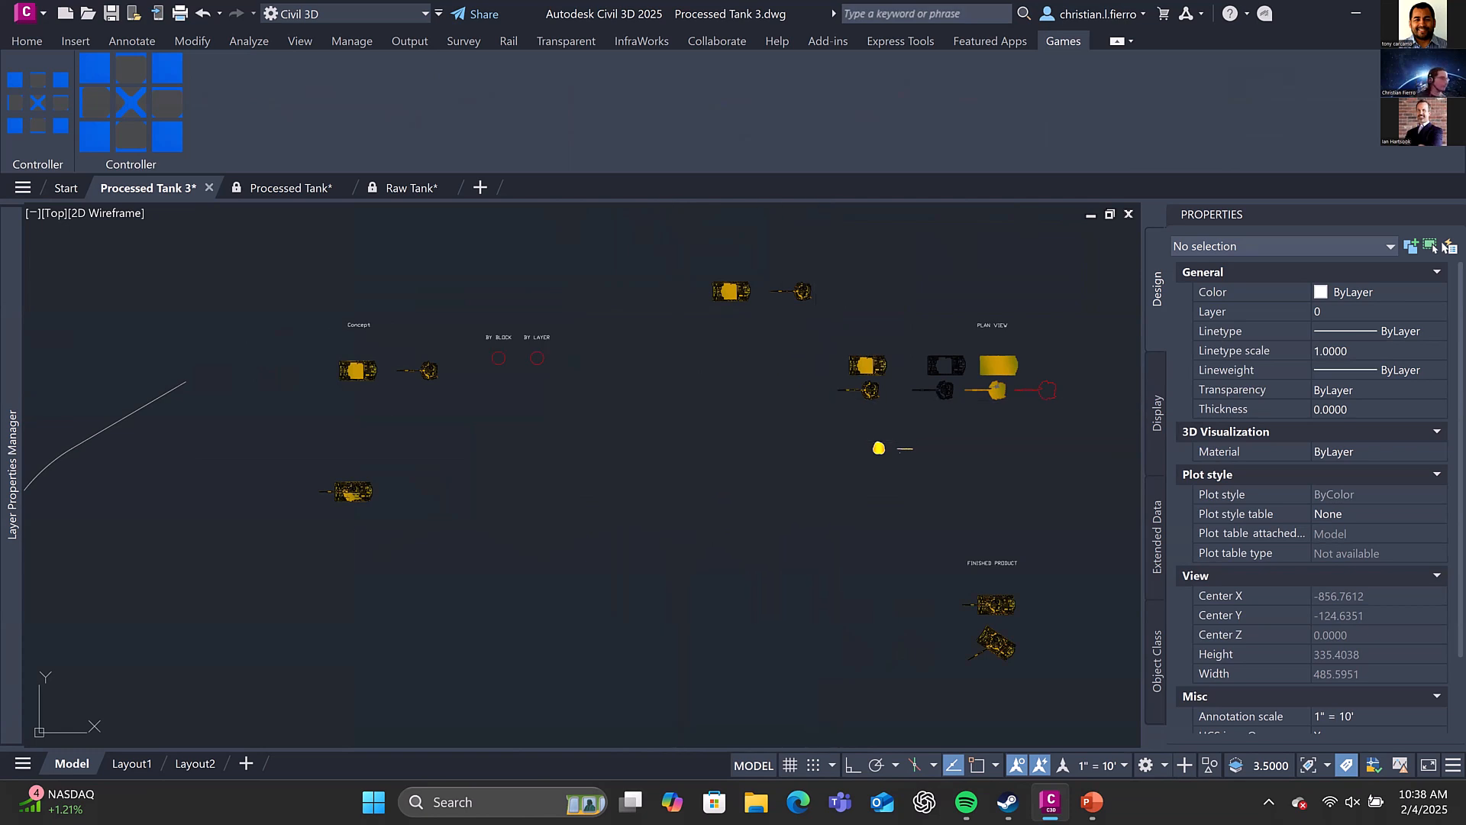
{"action": "scroll", "coordinate": [534, 400], "scroll_direction": "up", "scroll_amount": 3}
{"action": "scroll", "coordinate": [505, 380], "scroll_direction": "up", "scroll_amount": 3}
{"action": "middle_click_drag", "start_coordinate": [533, 391], "coordinate": [651, 487]}
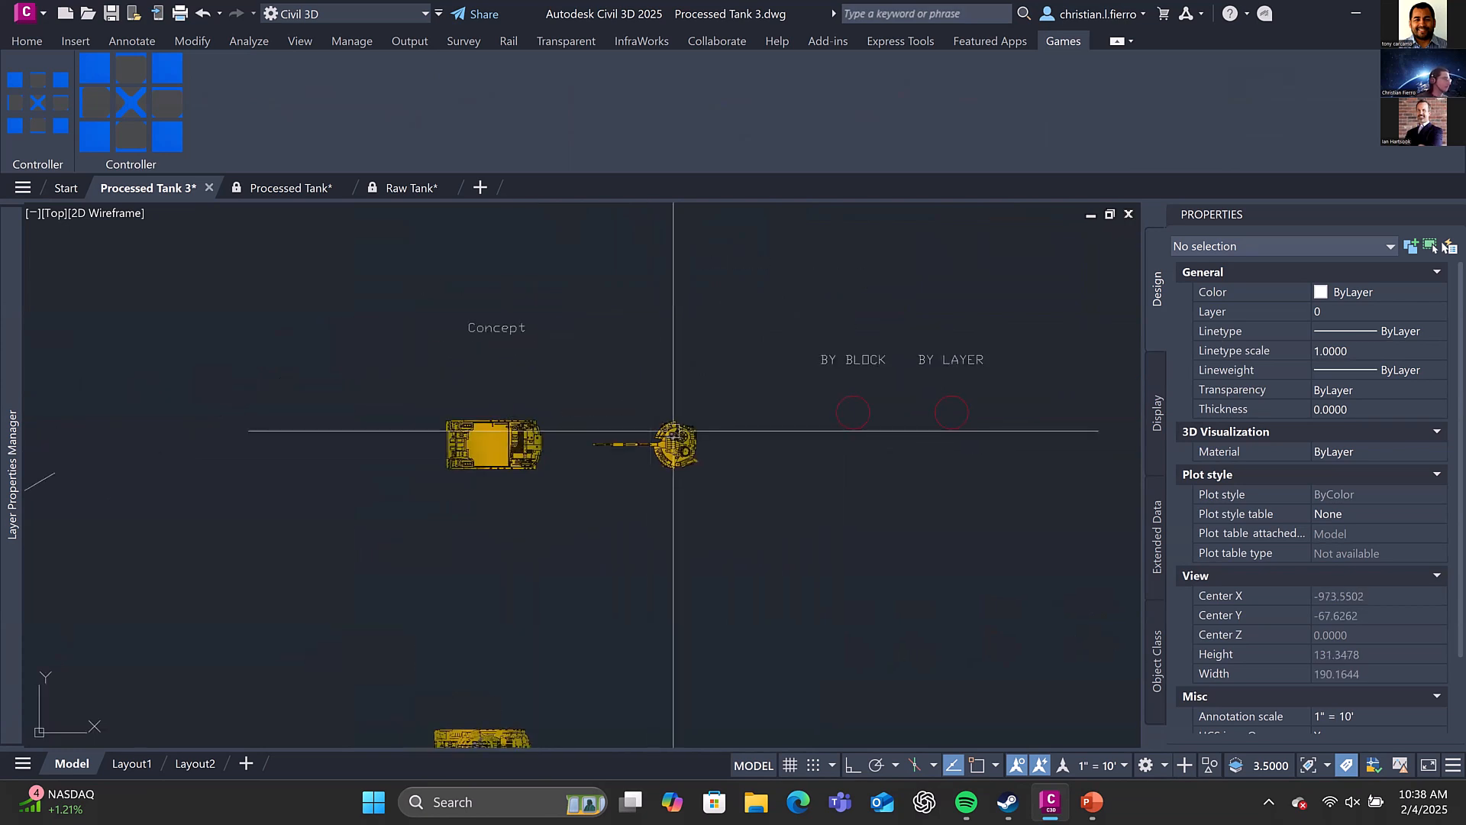
{"action": "middle_click_drag", "start_coordinate": [837, 396], "coordinate": [509, 435]}
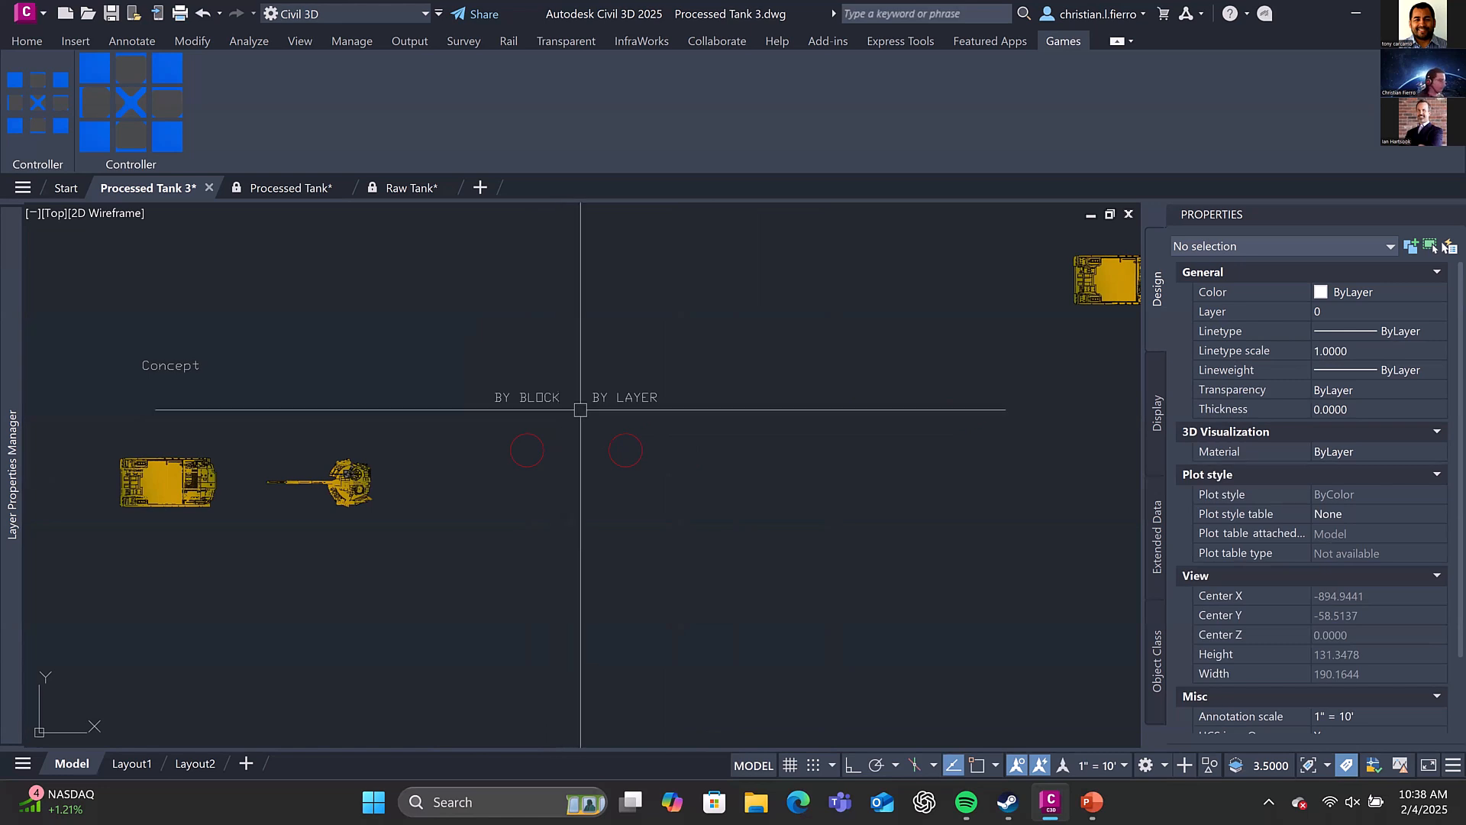
{"action": "left_click", "coordinate": [622, 433]}
{"action": "key", "text": "Escape"}
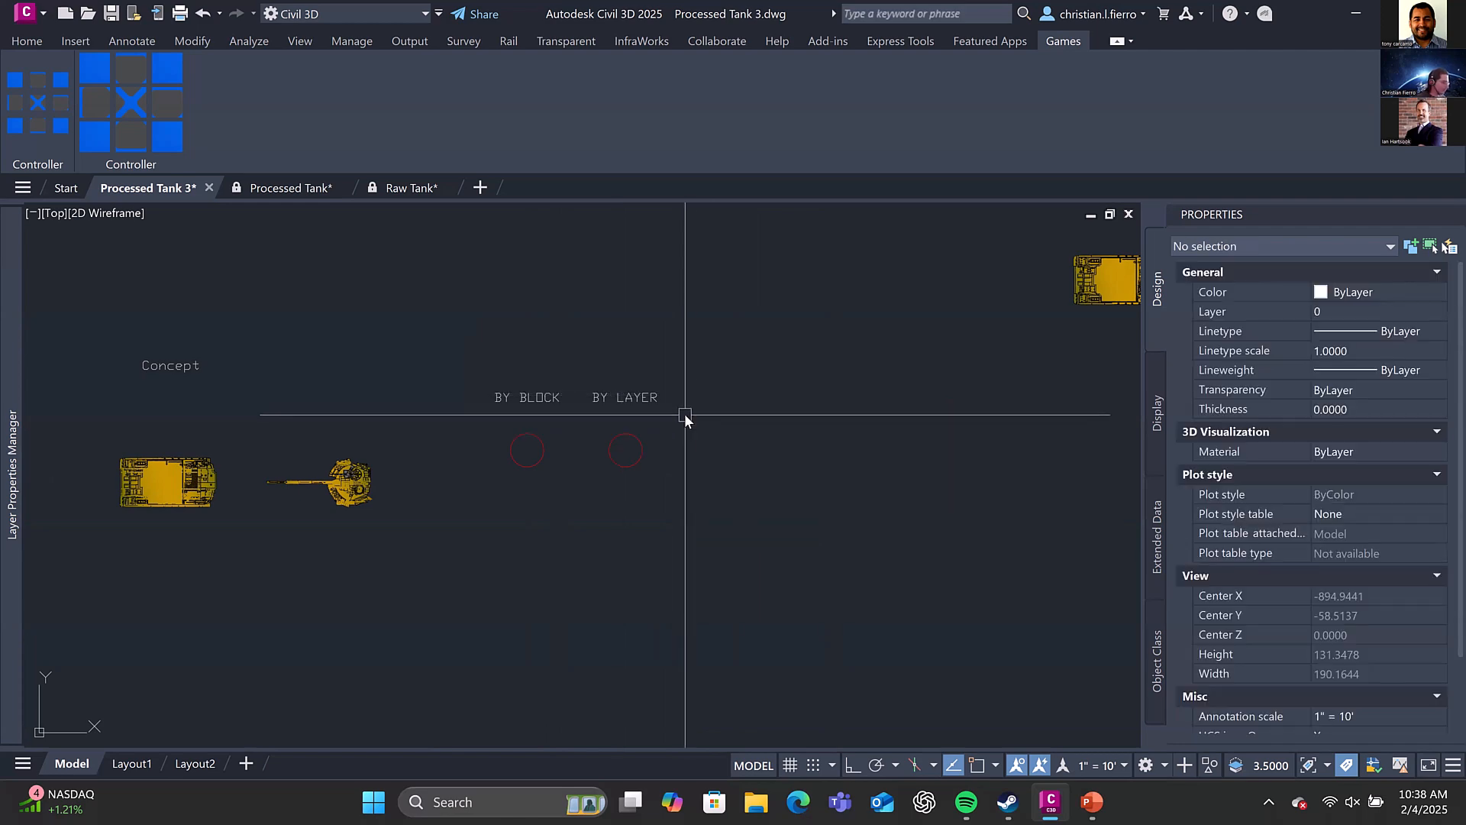
{"action": "type", "text": "co"}
{"action": "key", "text": "space"}
{"action": "key", "text": "Escape"}
Open the BY LAYER circle's block in the Block Editor and fill its circle with a solid hatch
{"action": "left_click", "coordinate": [639, 441]}
{"action": "right_click", "coordinate": [689, 386]}
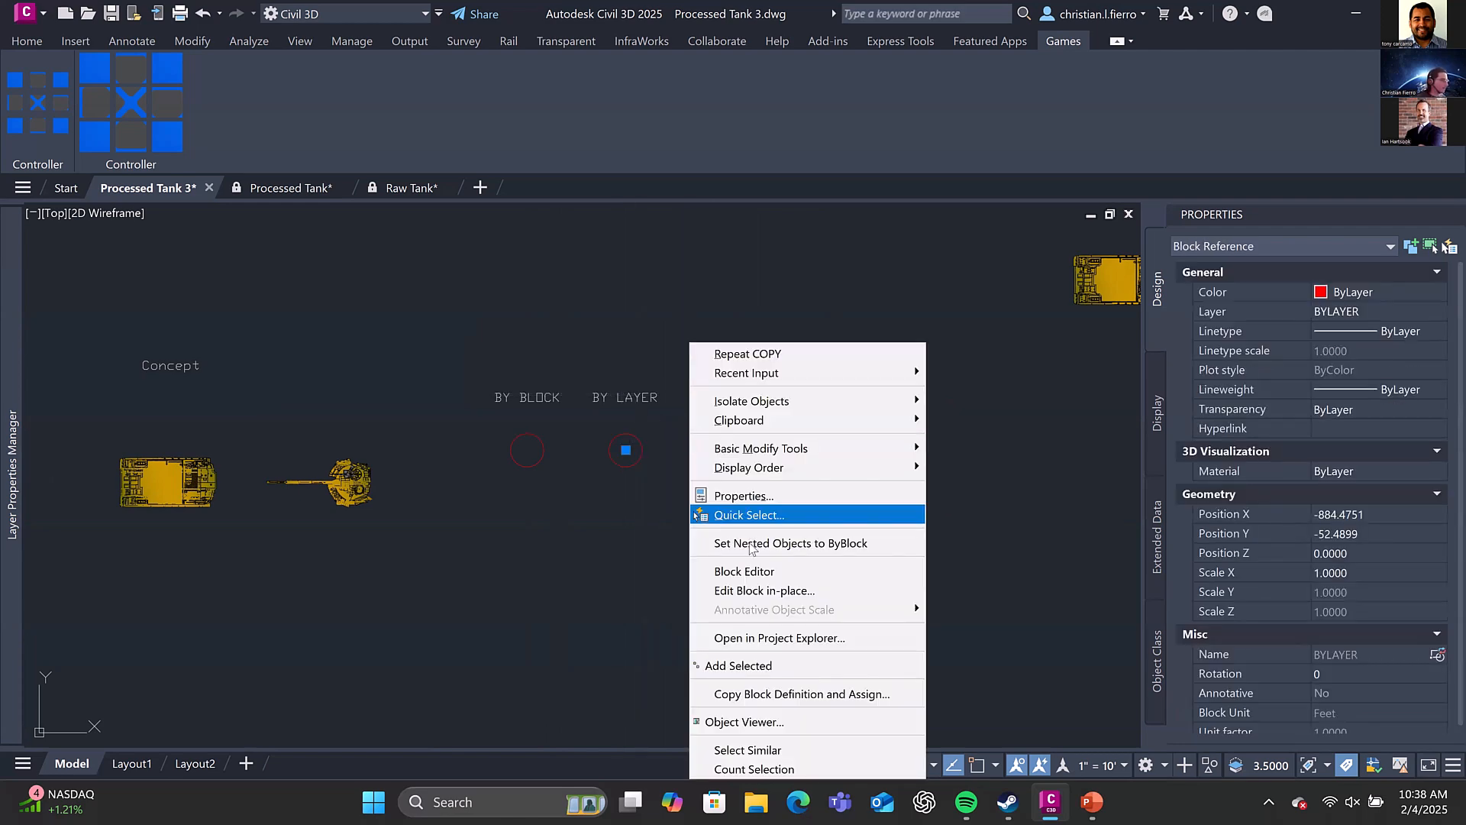
{"action": "left_click", "coordinate": [733, 570]}
{"action": "scroll", "coordinate": [758, 452], "scroll_direction": "down", "scroll_amount": 2}
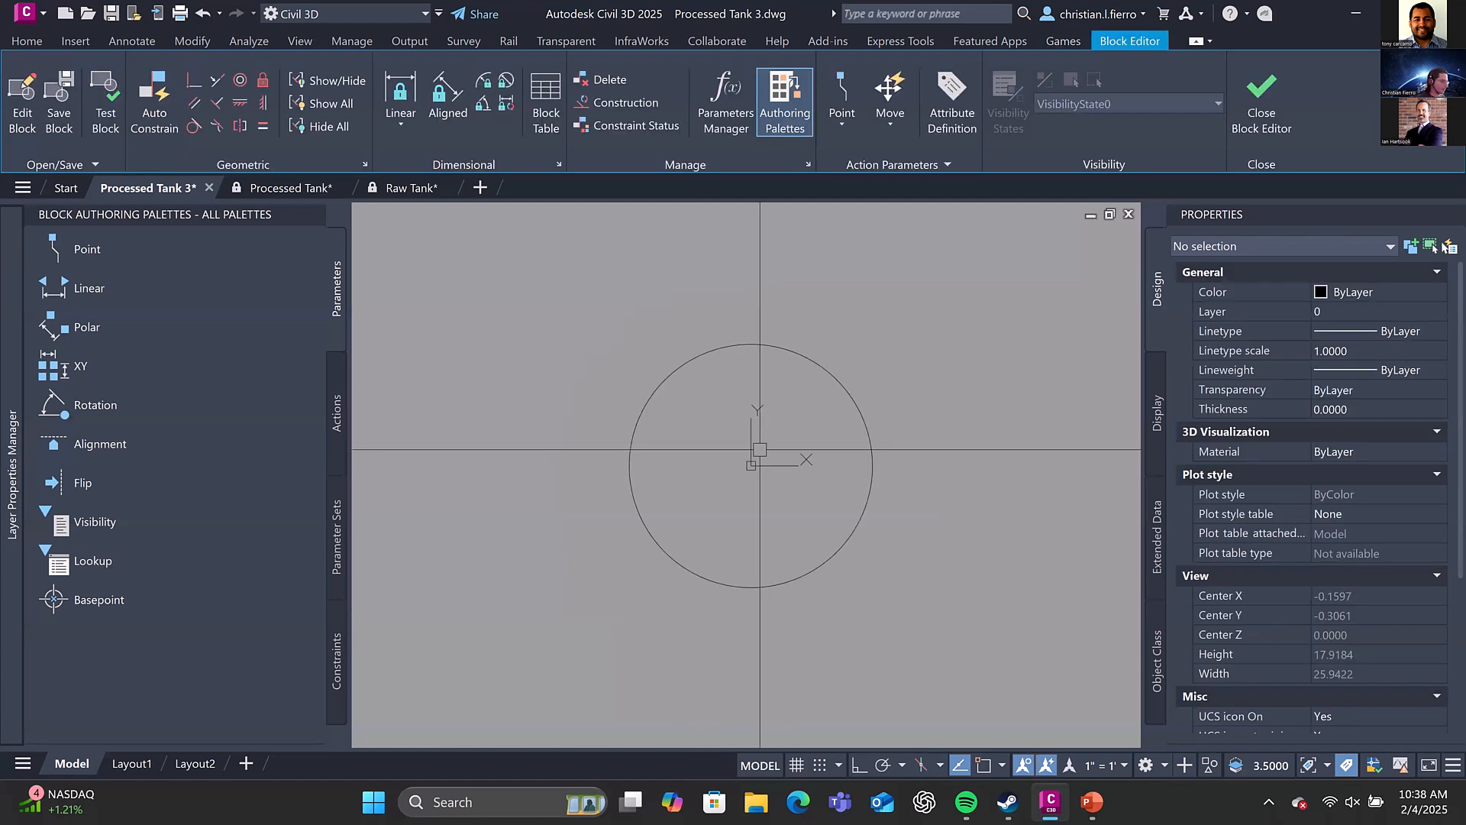
{"action": "type", "text": "h"}
{"action": "key", "text": "space"}
{"action": "left_click", "coordinate": [758, 452]}
{"action": "key", "text": "Return"}
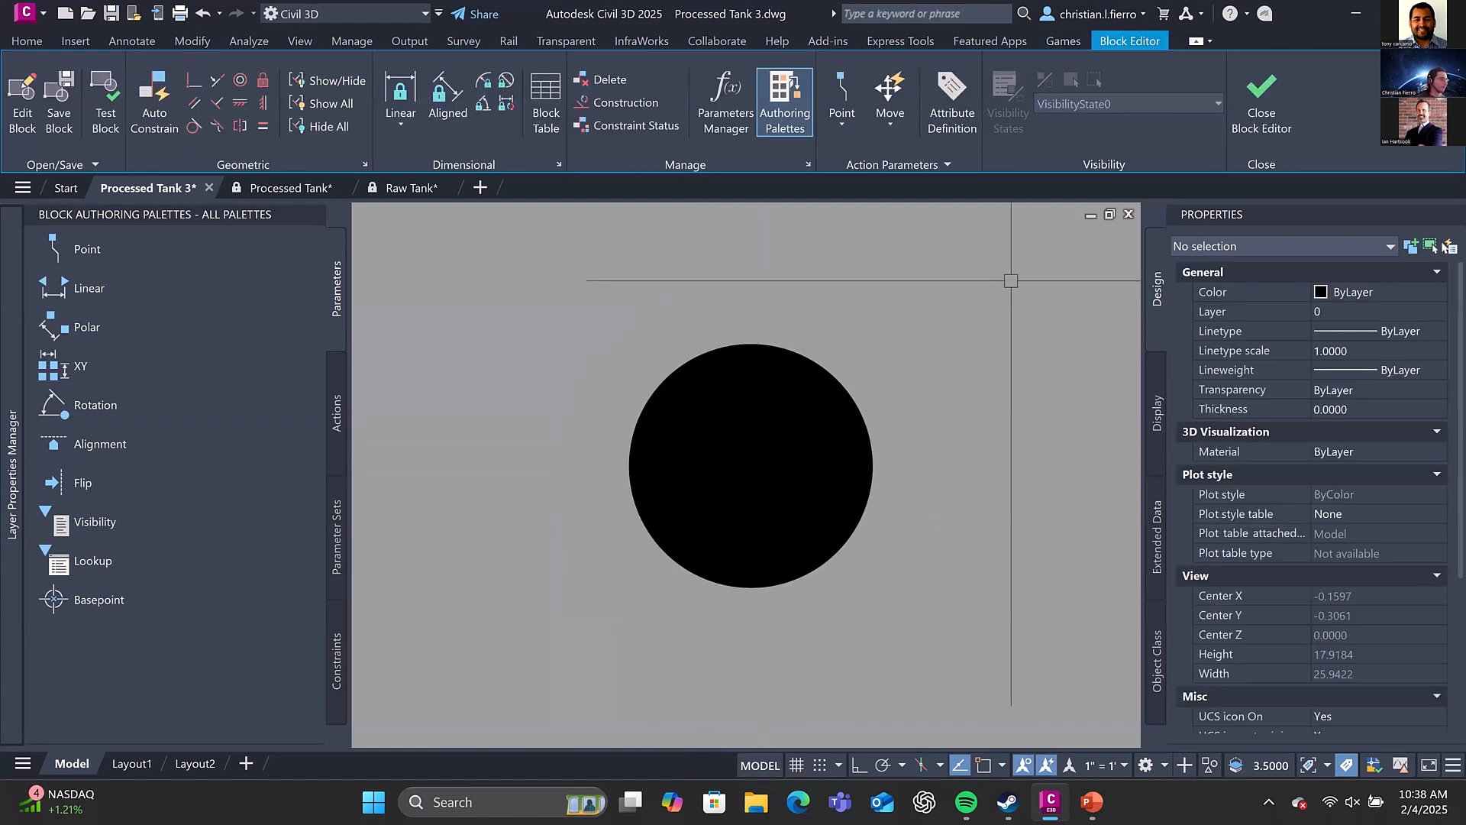
Close the Block Editor, saving the changes to BYLAYER, and compare the BY BLOCK and BY LAYER circles
{"action": "left_click", "coordinate": [1260, 129]}
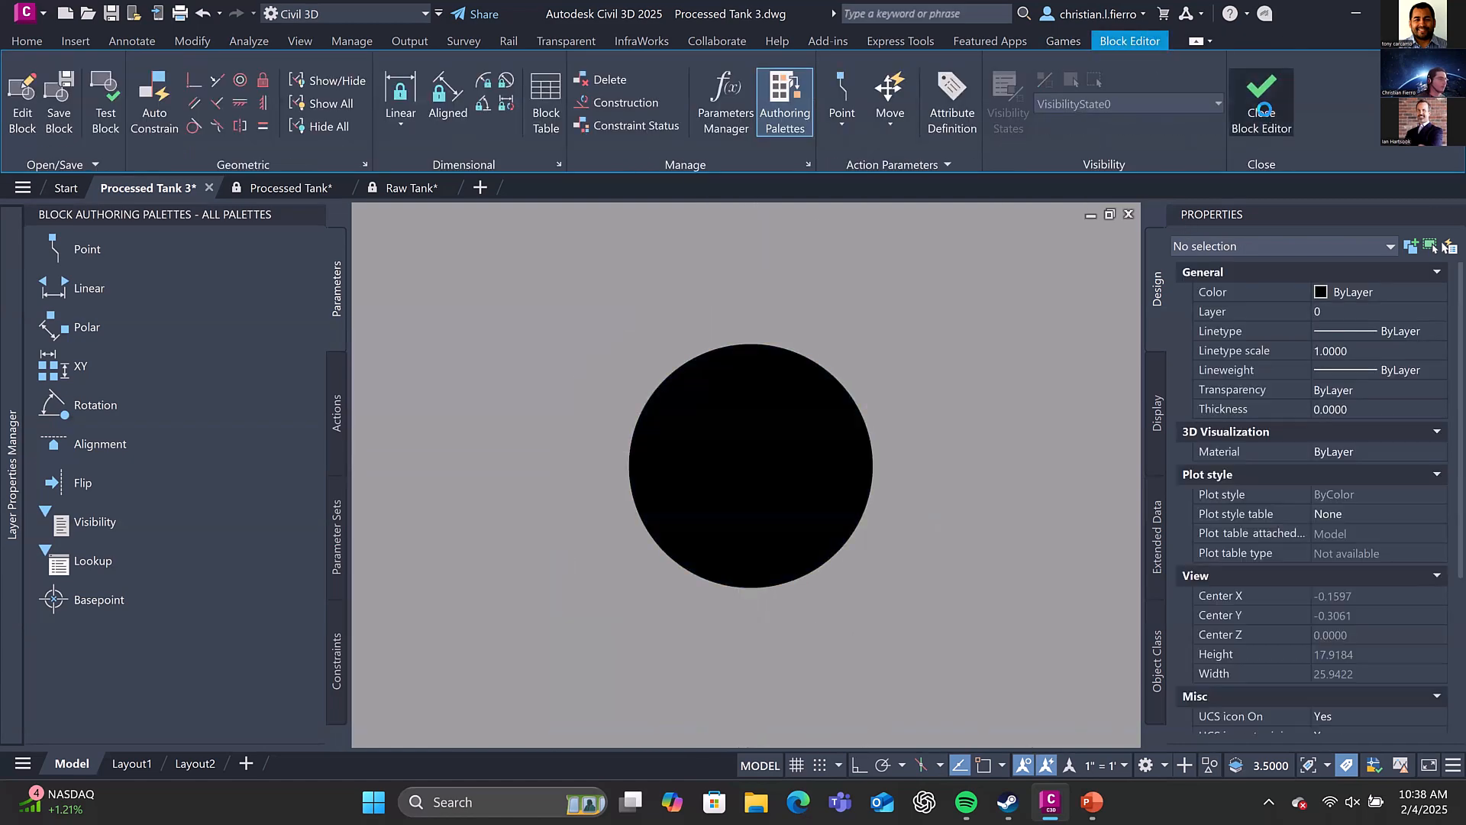
{"action": "left_click", "coordinate": [713, 365]}
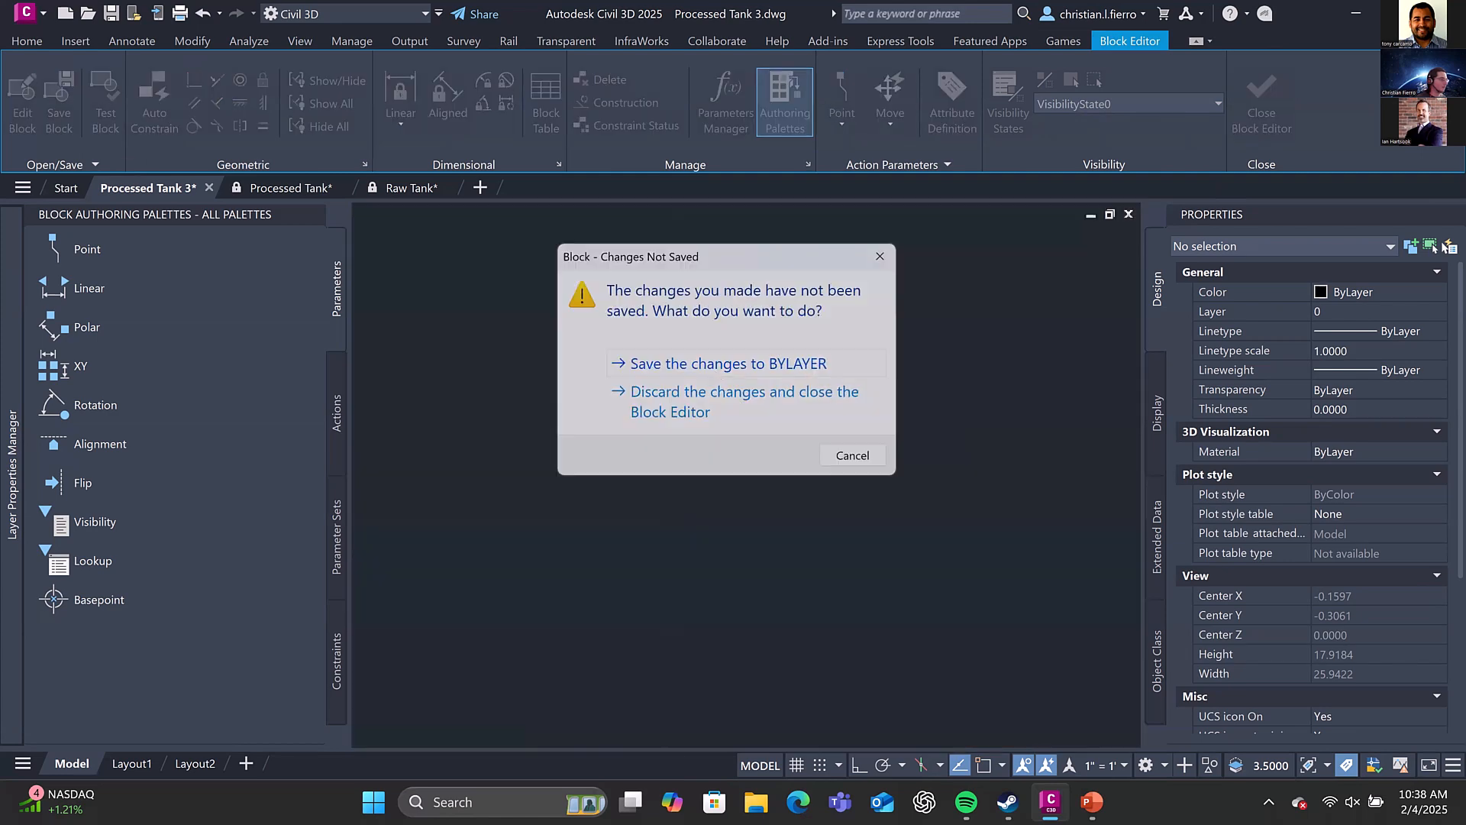
{"action": "scroll", "coordinate": [442, 455], "scroll_direction": "up", "scroll_amount": 2}
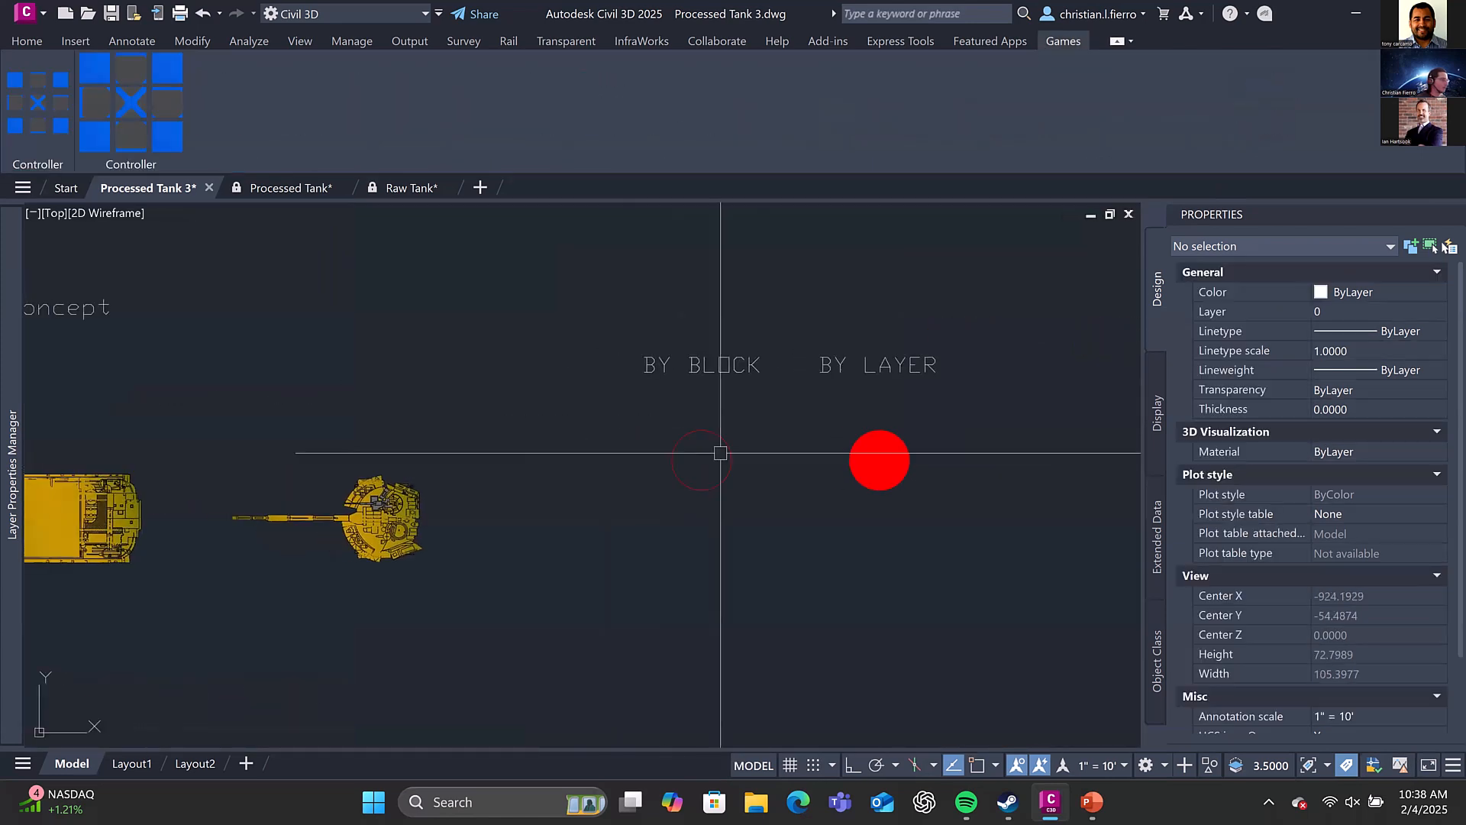
{"action": "scroll", "coordinate": [783, 439], "scroll_direction": "down", "scroll_amount": 2}
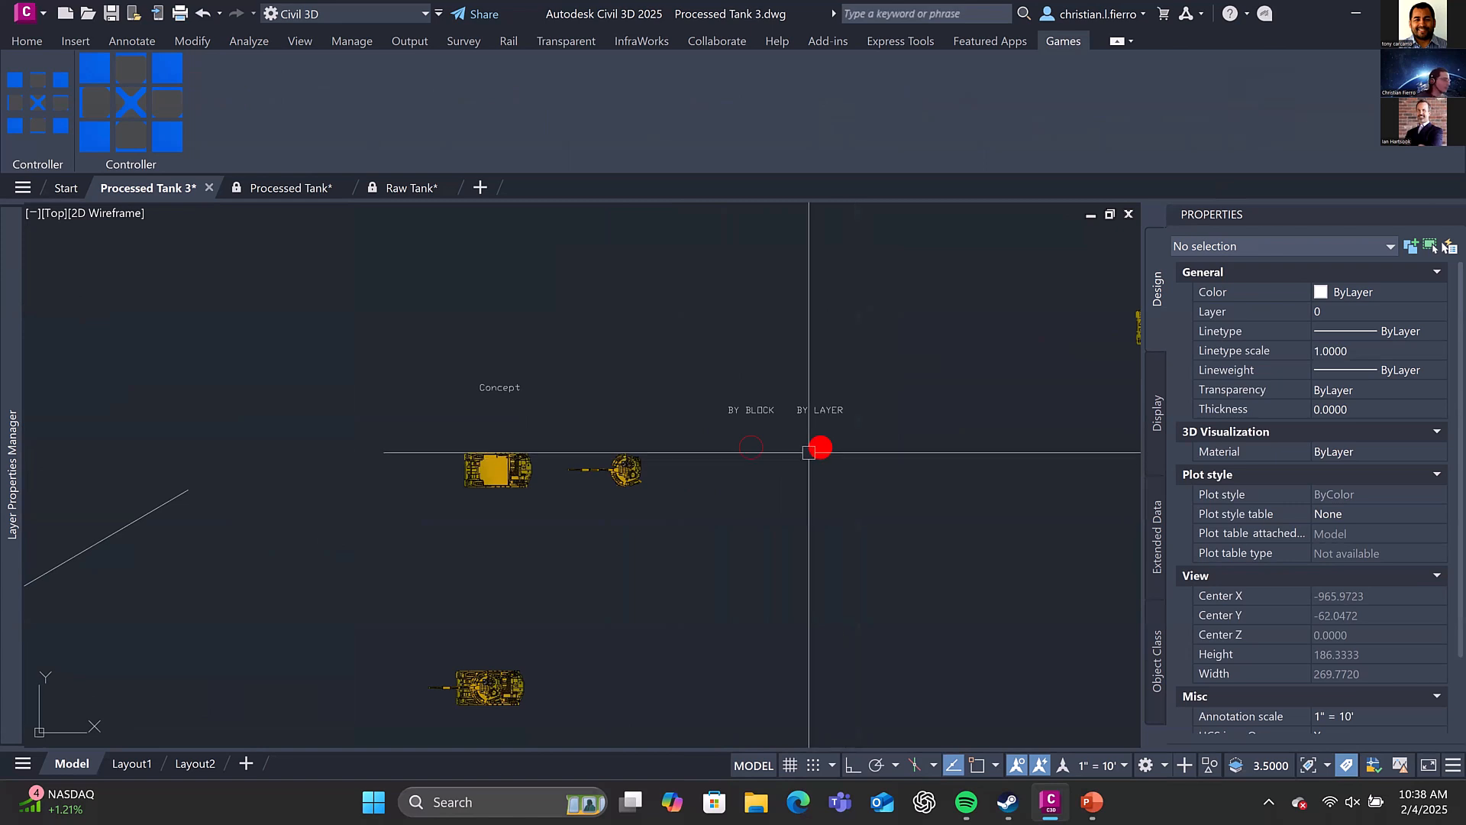
Select the BY BLOCK and BY LAYER circles together to compare their colour and layer properties, then clear the selection
{"action": "left_click", "coordinate": [751, 447]}
{"action": "left_click", "coordinate": [820, 447]}
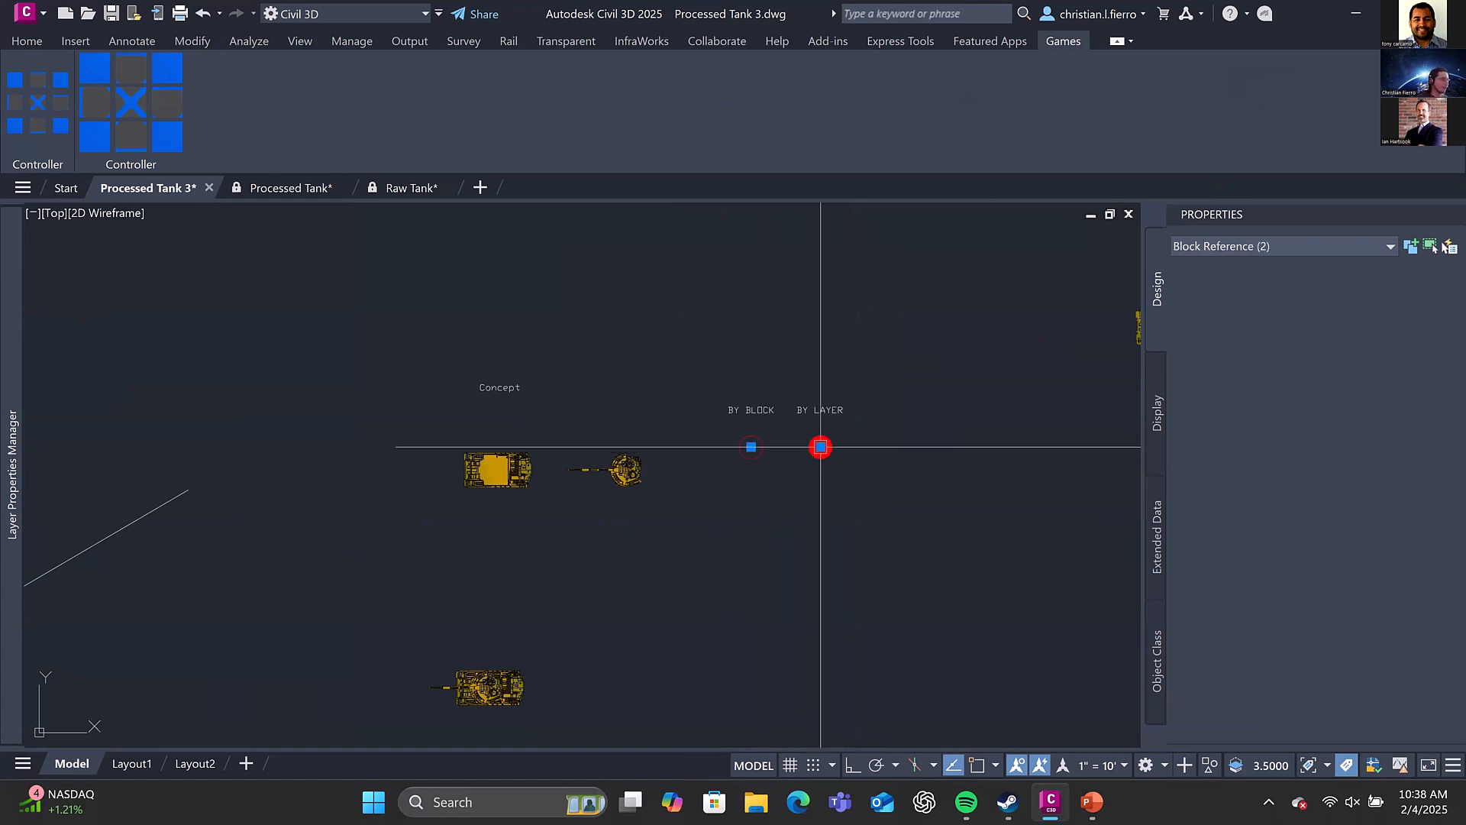
{"action": "left_click", "coordinate": [1388, 313]}
{"action": "left_click", "coordinate": [1384, 313]}
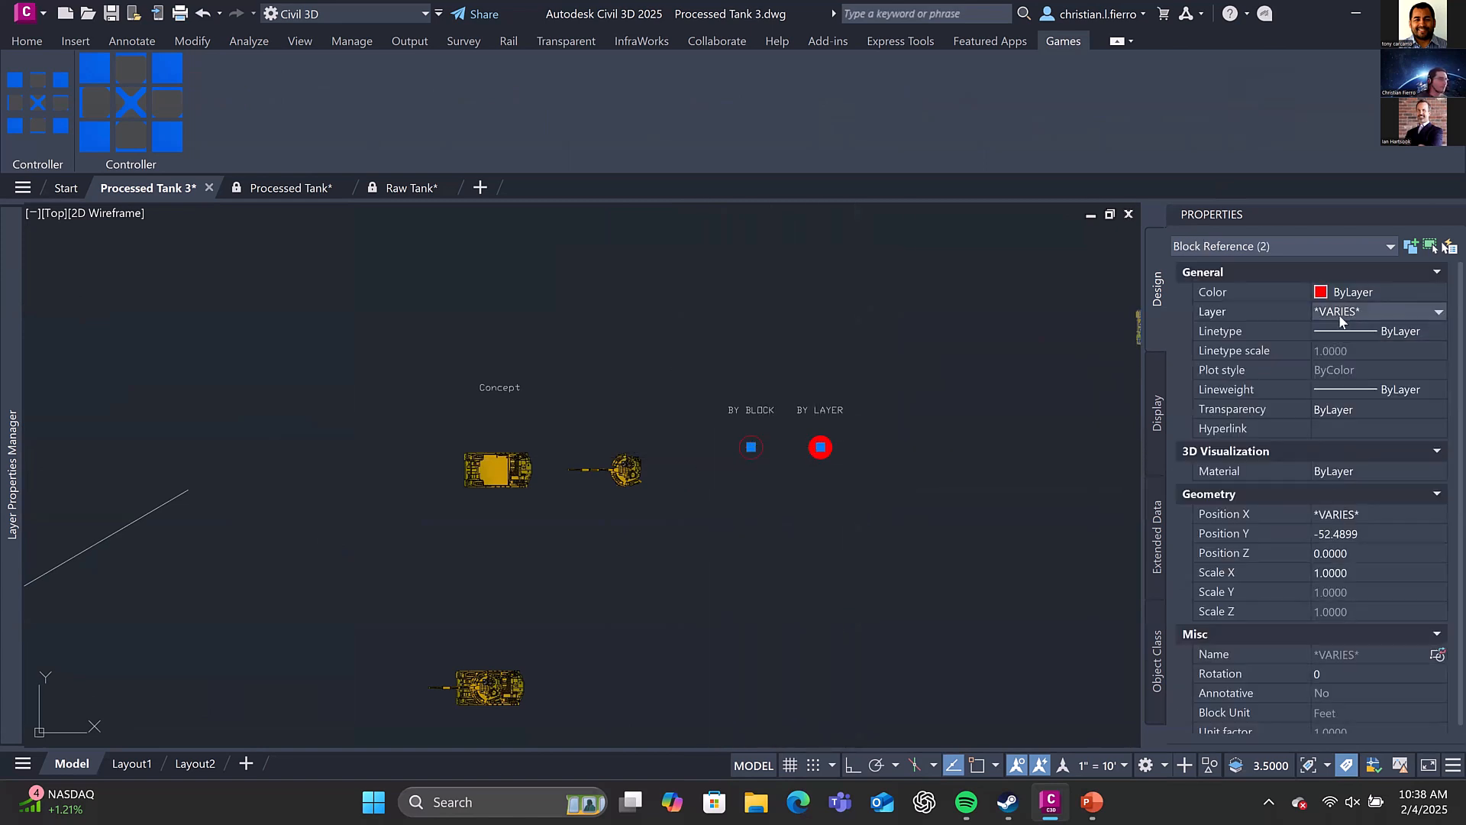
{"action": "key", "text": "Escape"}
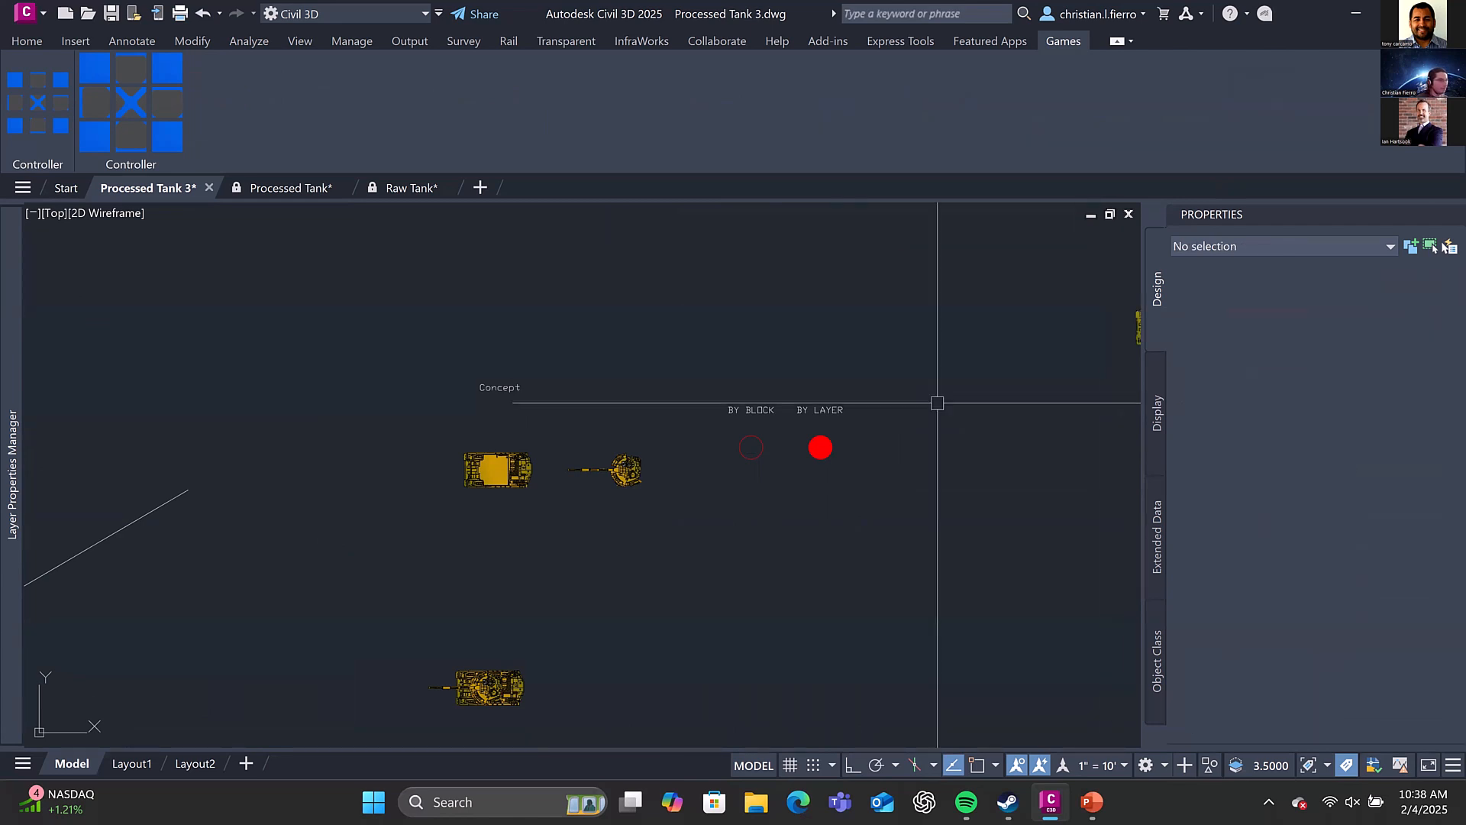
Inspect the properties of the circle and hatch inside the BY LAYER circle's block in the Block Editor, then close the editor
{"action": "left_click", "coordinate": [805, 446]}
{"action": "right_click", "coordinate": [805, 447]}
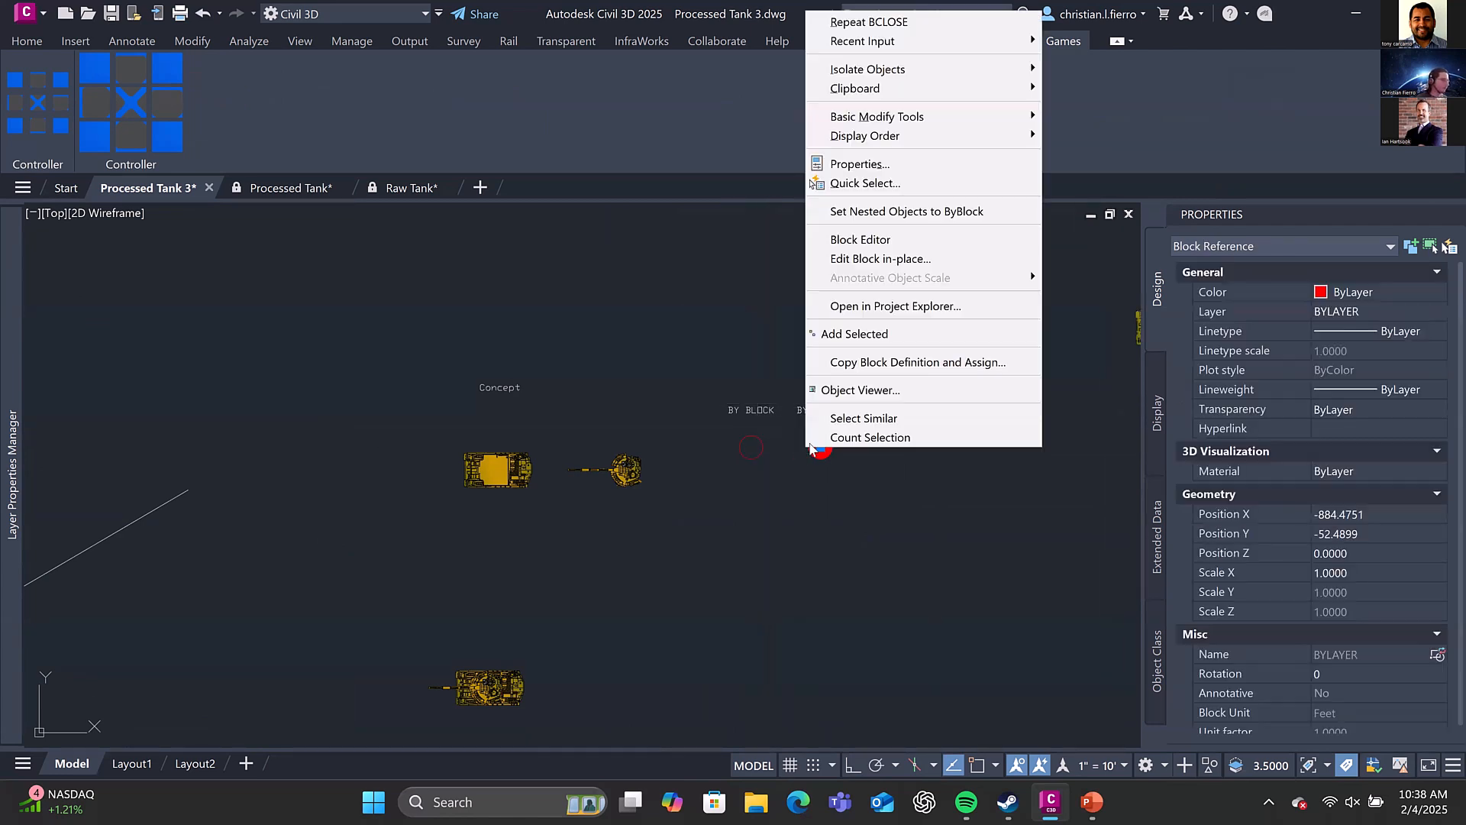
{"action": "left_click", "coordinate": [913, 237]}
{"action": "scroll", "coordinate": [832, 350], "scroll_direction": "down", "scroll_amount": 6}
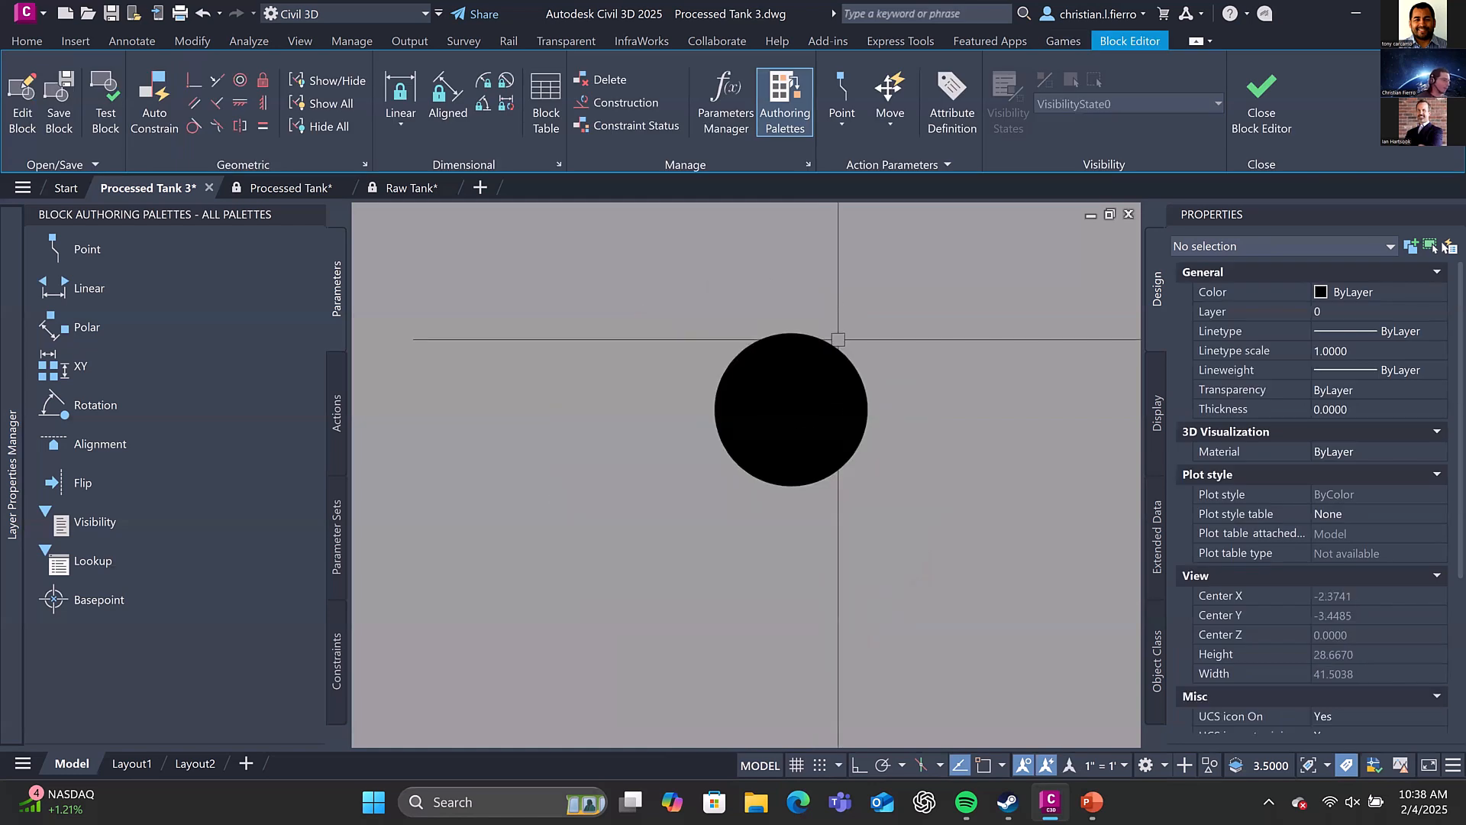
{"action": "left_click", "coordinate": [838, 340]}
{"action": "middle_click_drag", "start_coordinate": [914, 347], "coordinate": [856, 416]}
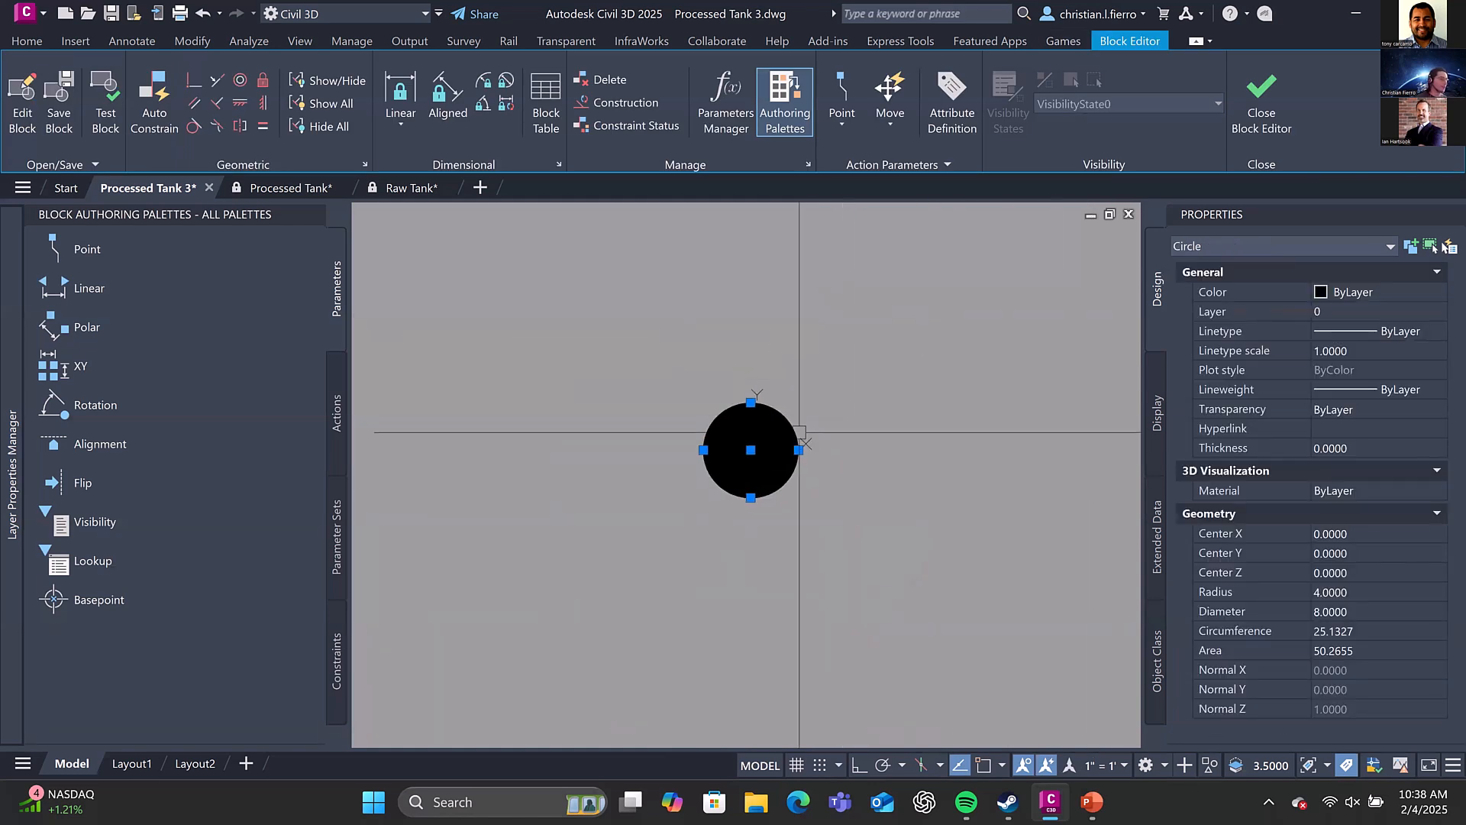
{"action": "left_click", "coordinate": [776, 436]}
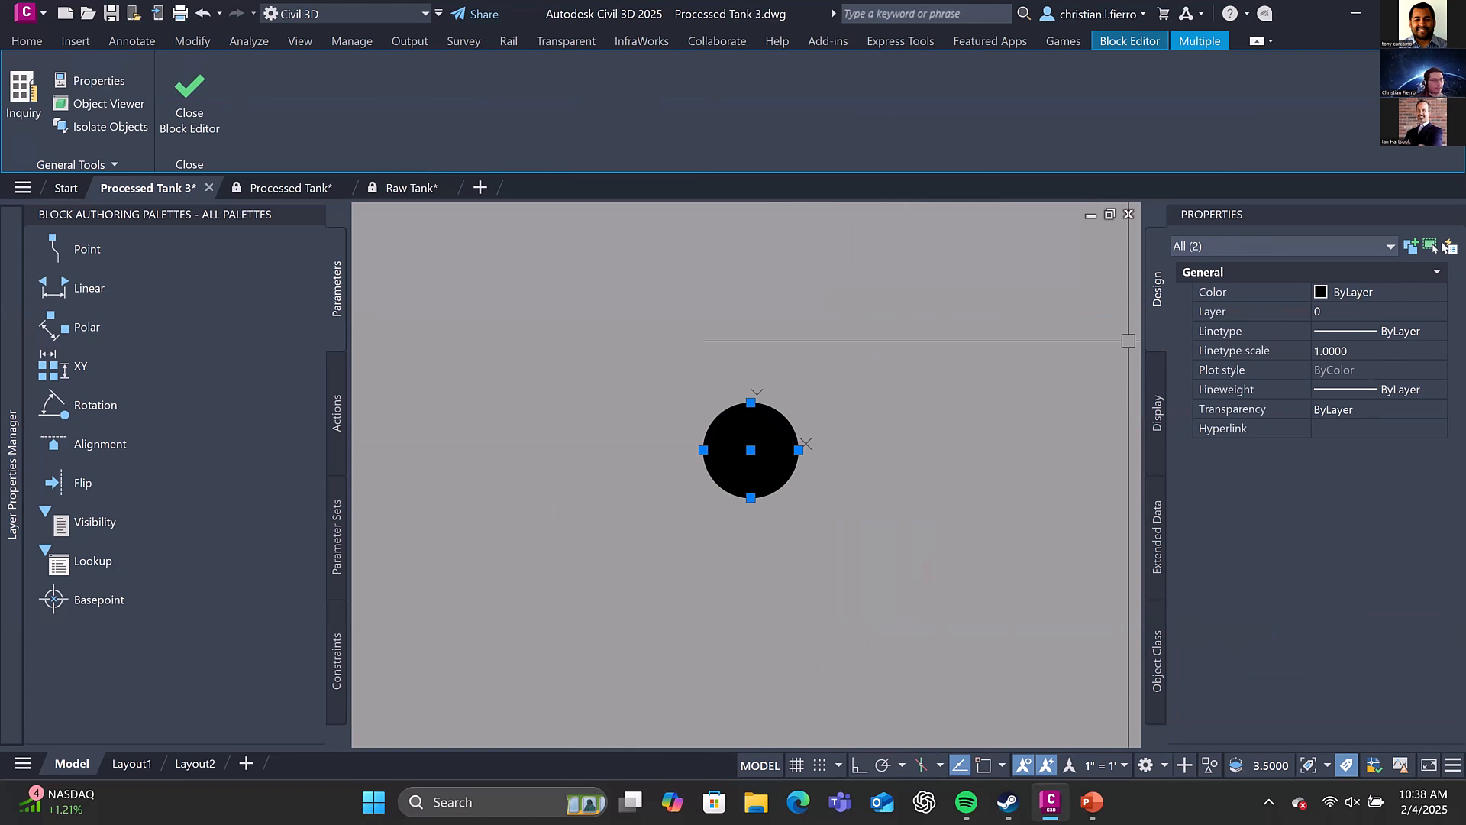
{"action": "key", "text": "Escape"}
{"action": "left_click", "coordinate": [1266, 98]}
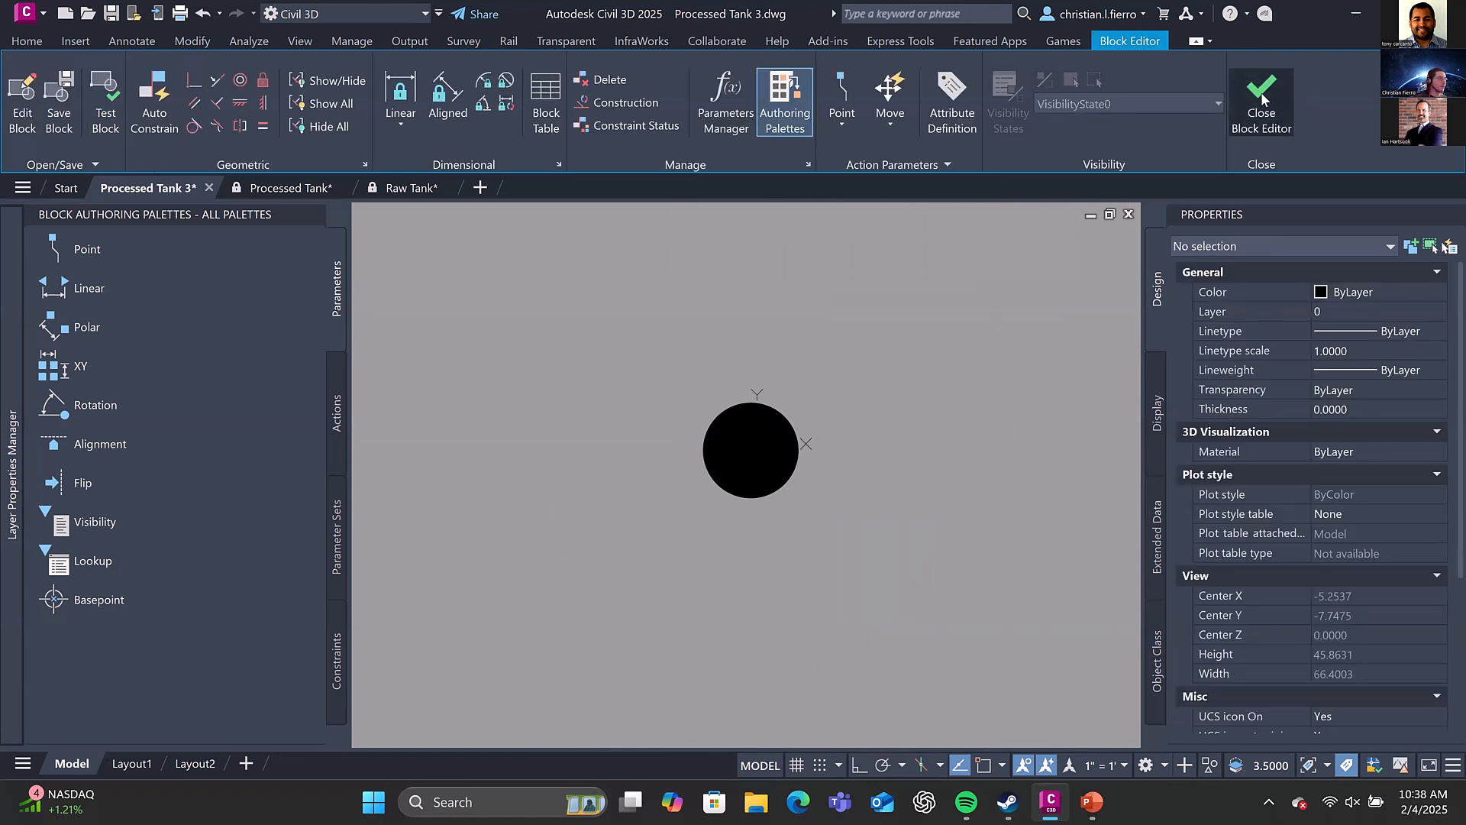
{"action": "left_click", "coordinate": [784, 365]}
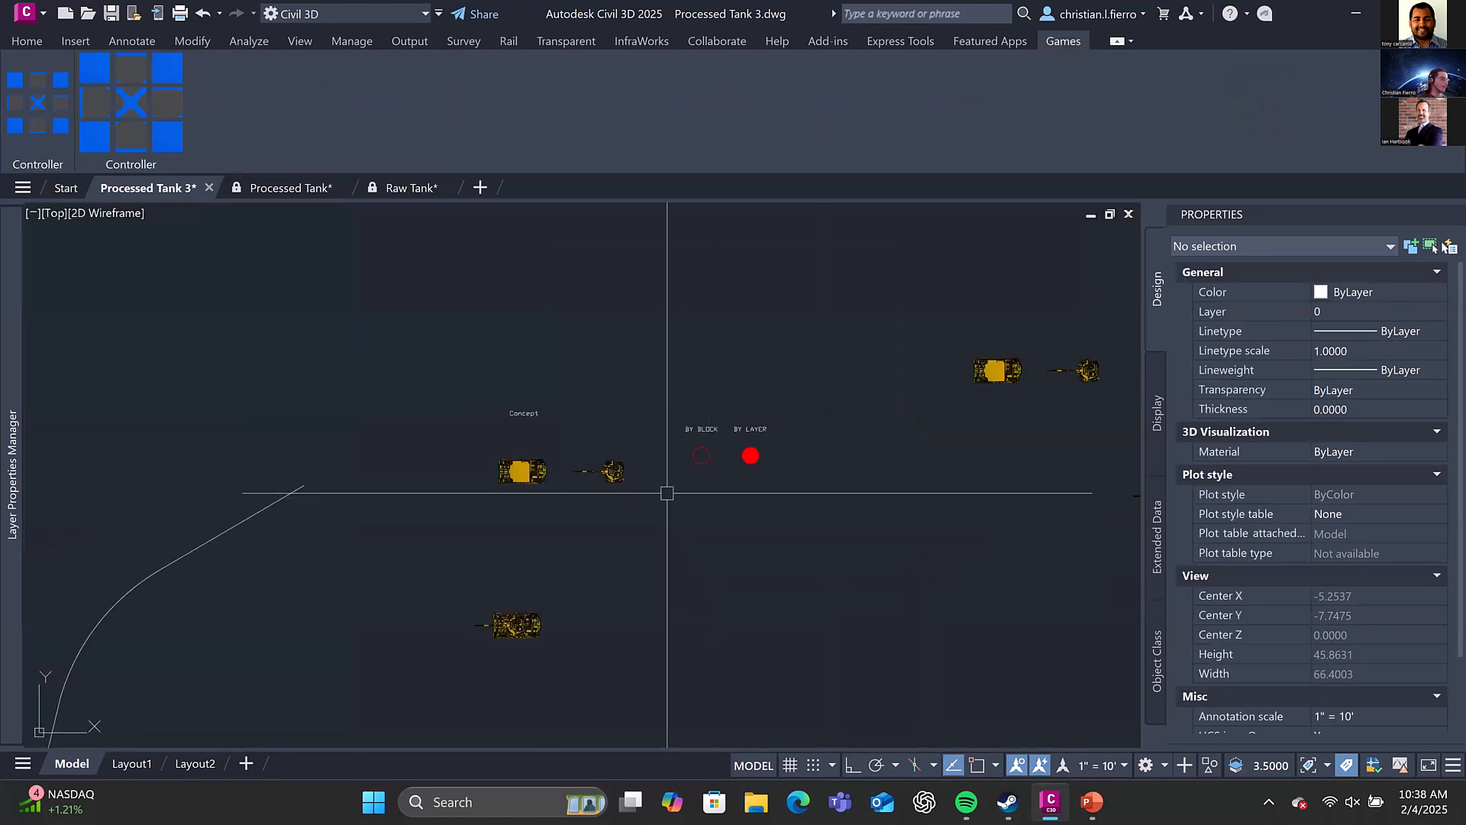
Open the BY BLOCK circle's block in the Block Editor and select the circle inside it
{"action": "left_click", "coordinate": [710, 454]}
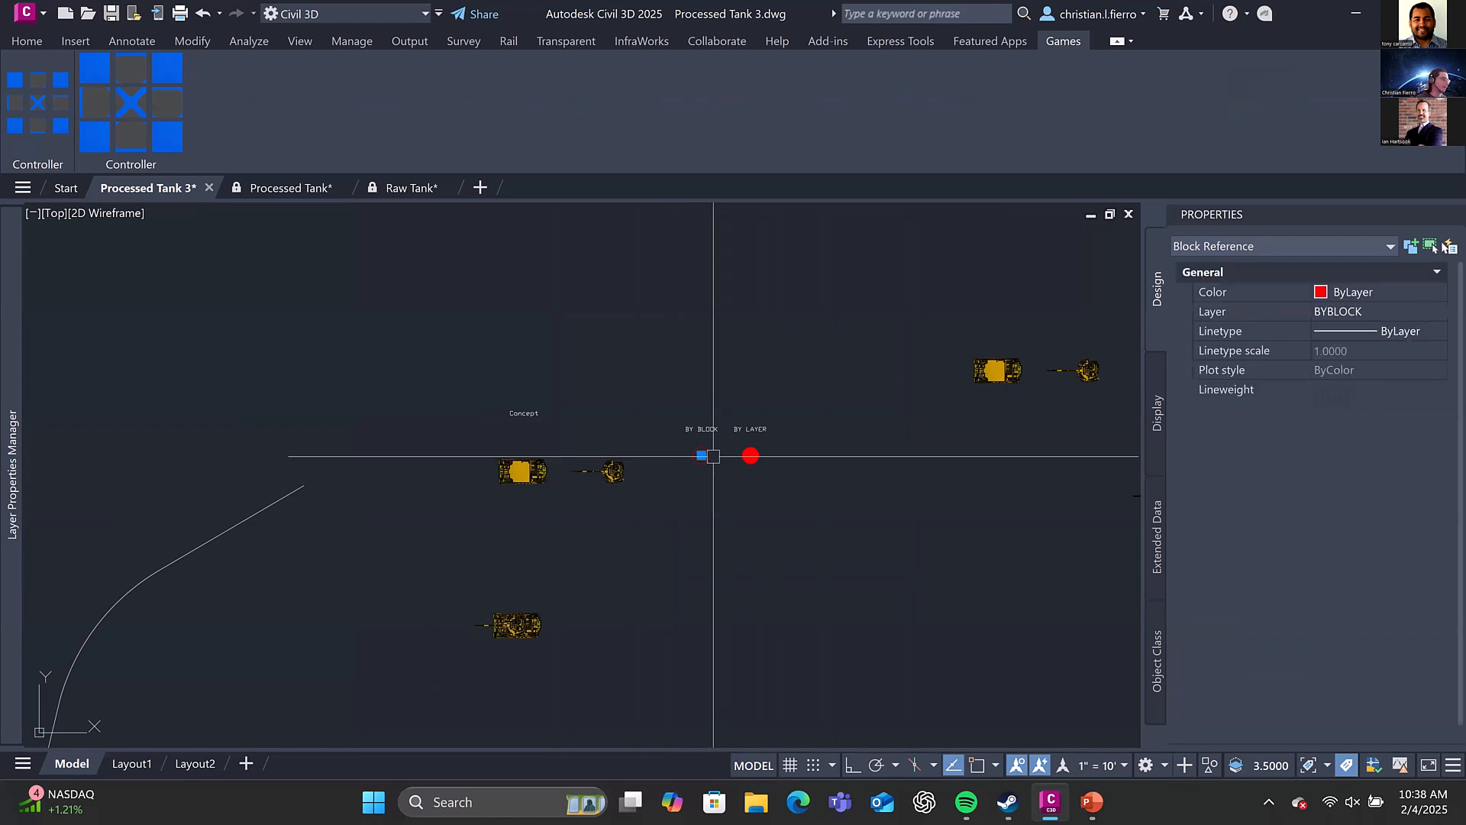
{"action": "scroll", "coordinate": [712, 446], "scroll_direction": "up", "scroll_amount": 4}
{"action": "right_click", "coordinate": [712, 447]}
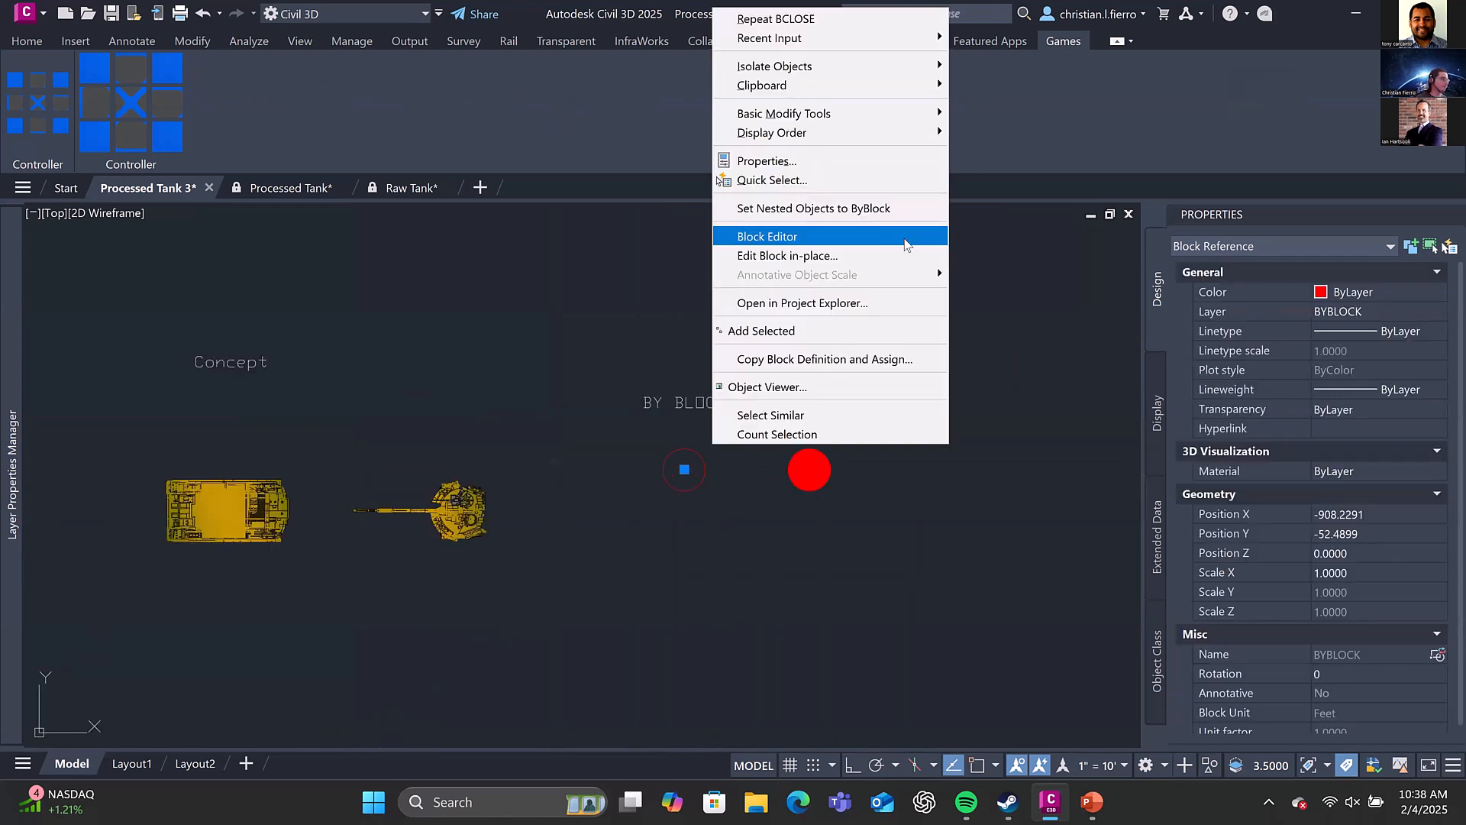
{"action": "left_click", "coordinate": [902, 237]}
{"action": "left_click", "coordinate": [904, 475]}
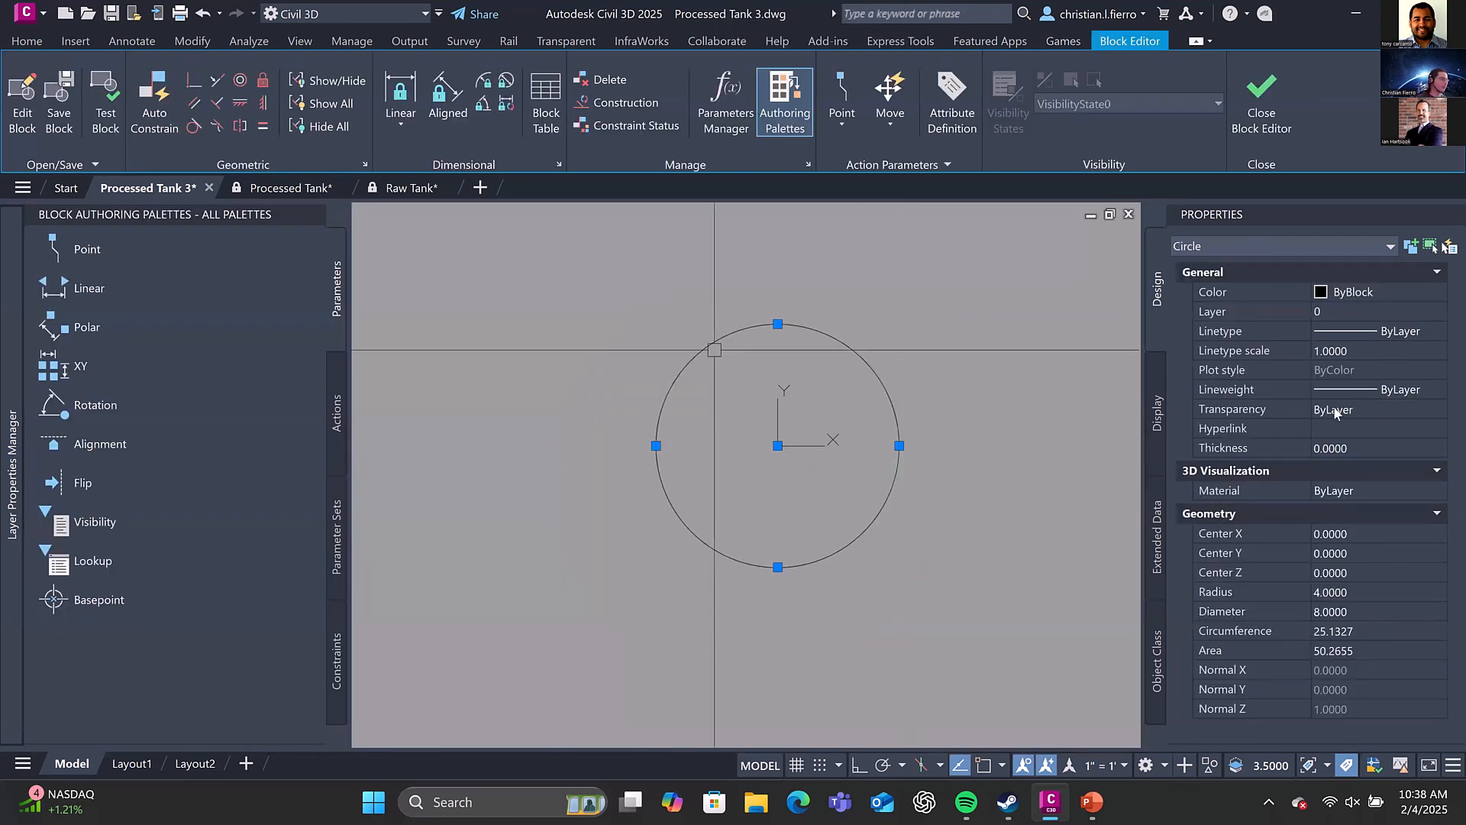
Set the transparency of the circle inside the BYBLOCK block to ByBlock
{"action": "left_click", "coordinate": [1373, 395]}
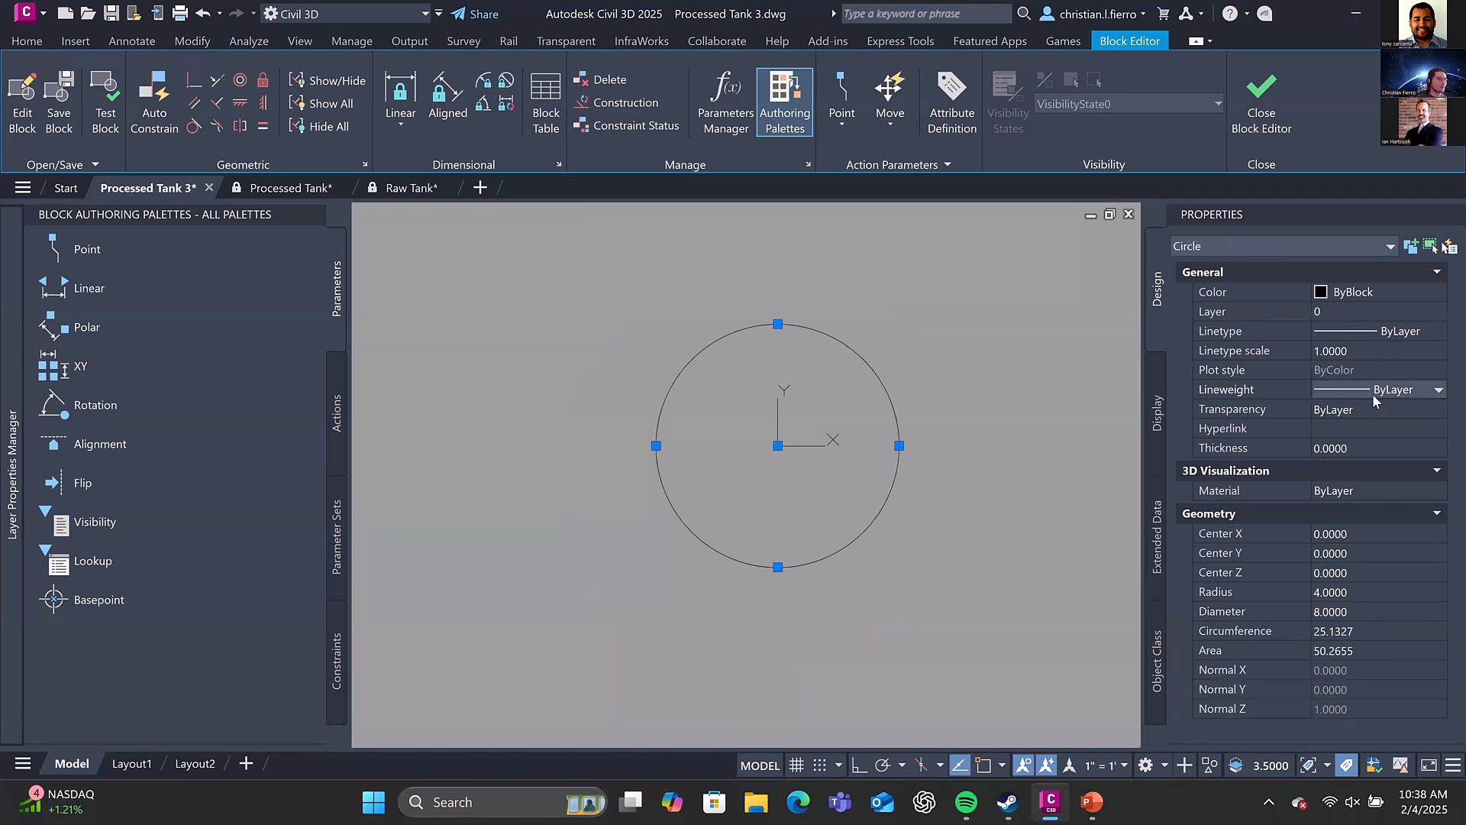
{"action": "left_click", "coordinate": [1374, 395]}
{"action": "scroll", "coordinate": [1372, 517], "scroll_direction": "down", "scroll_amount": 1}
{"action": "left_click", "coordinate": [1379, 409]}
{"action": "left_click", "coordinate": [1372, 406]}
{"action": "key", "text": "BackSpace"}
{"action": "key", "text": "BackSpace"}
{"action": "key", "text": "BackSpace"}
{"action": "key", "text": "BackSpace"}
{"action": "key", "text": "BackSpace"}
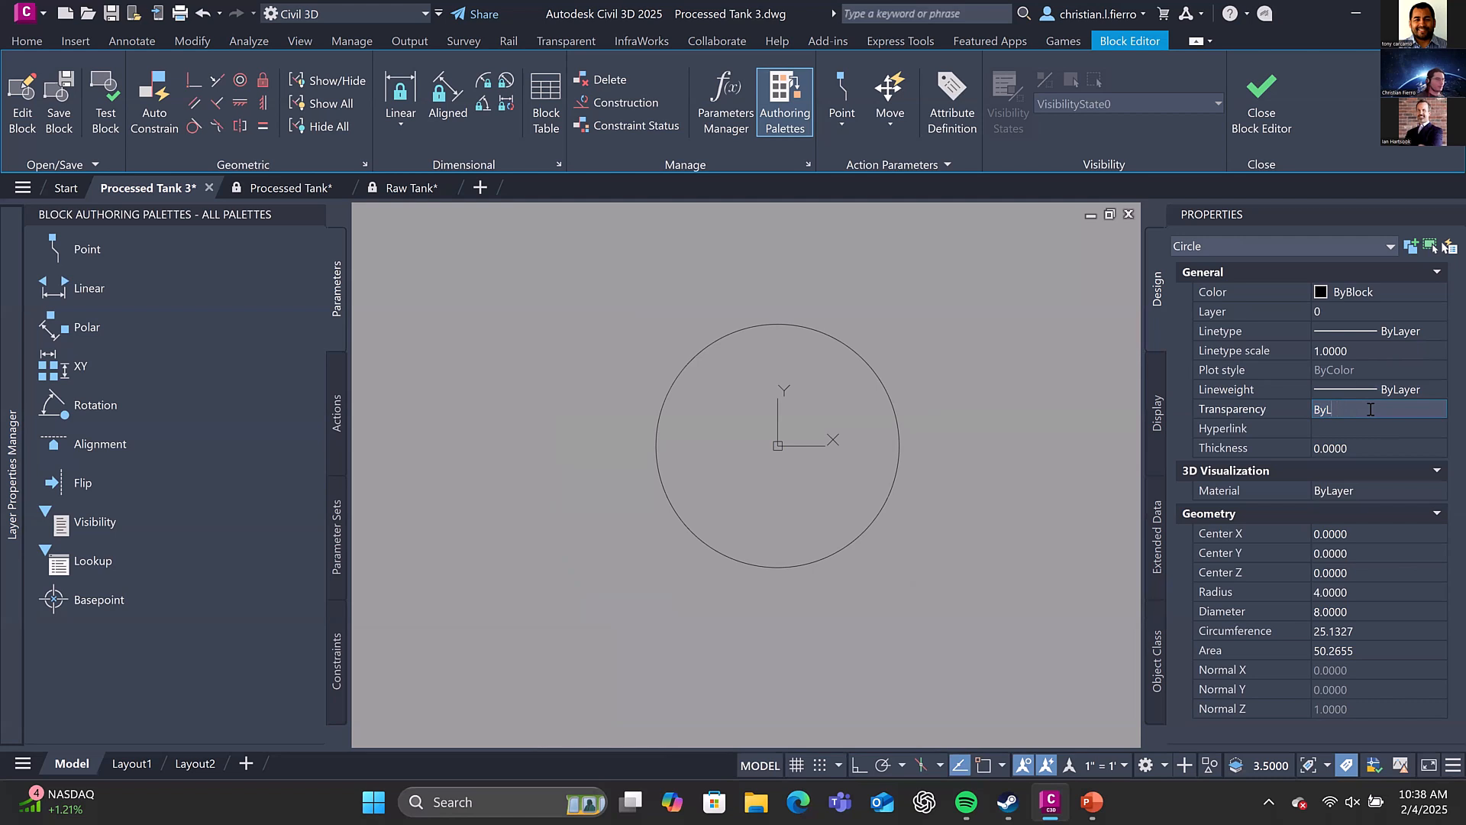
{"action": "type", "text": "bl"}
{"action": "key", "text": "BackSpace"}
{"action": "key", "text": "BackSpace"}
{"action": "type", "text": "ock"}
{"action": "key", "text": "Return"}
{"action": "key", "text": "Escape"}
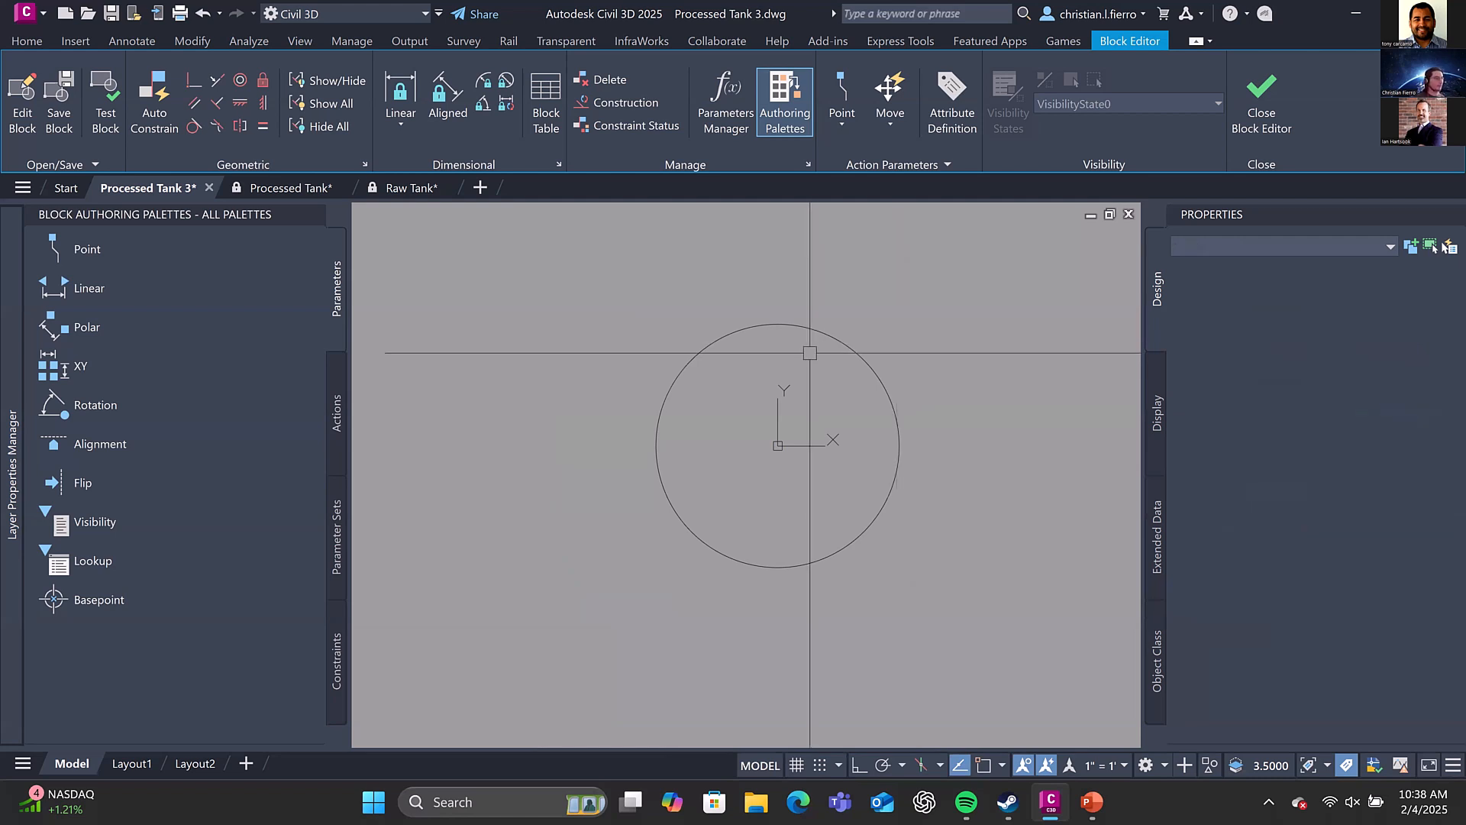
Close the Block Editor, saving the changes to BYBLOCK, and examine the BY BLOCK circle beside the BY LAYER circle
{"action": "left_click", "coordinate": [1292, 122]}
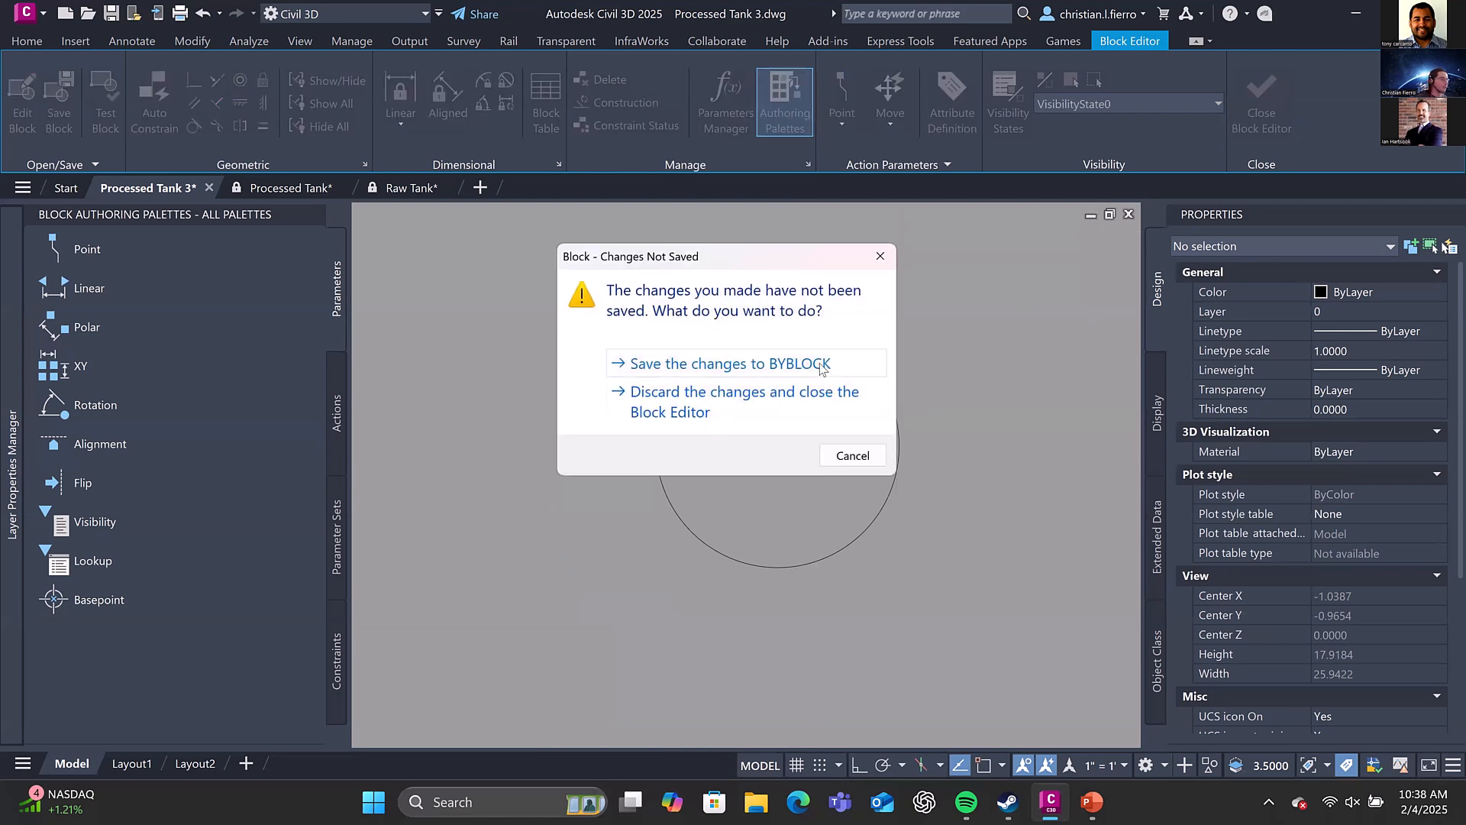
{"action": "left_click", "coordinate": [819, 366]}
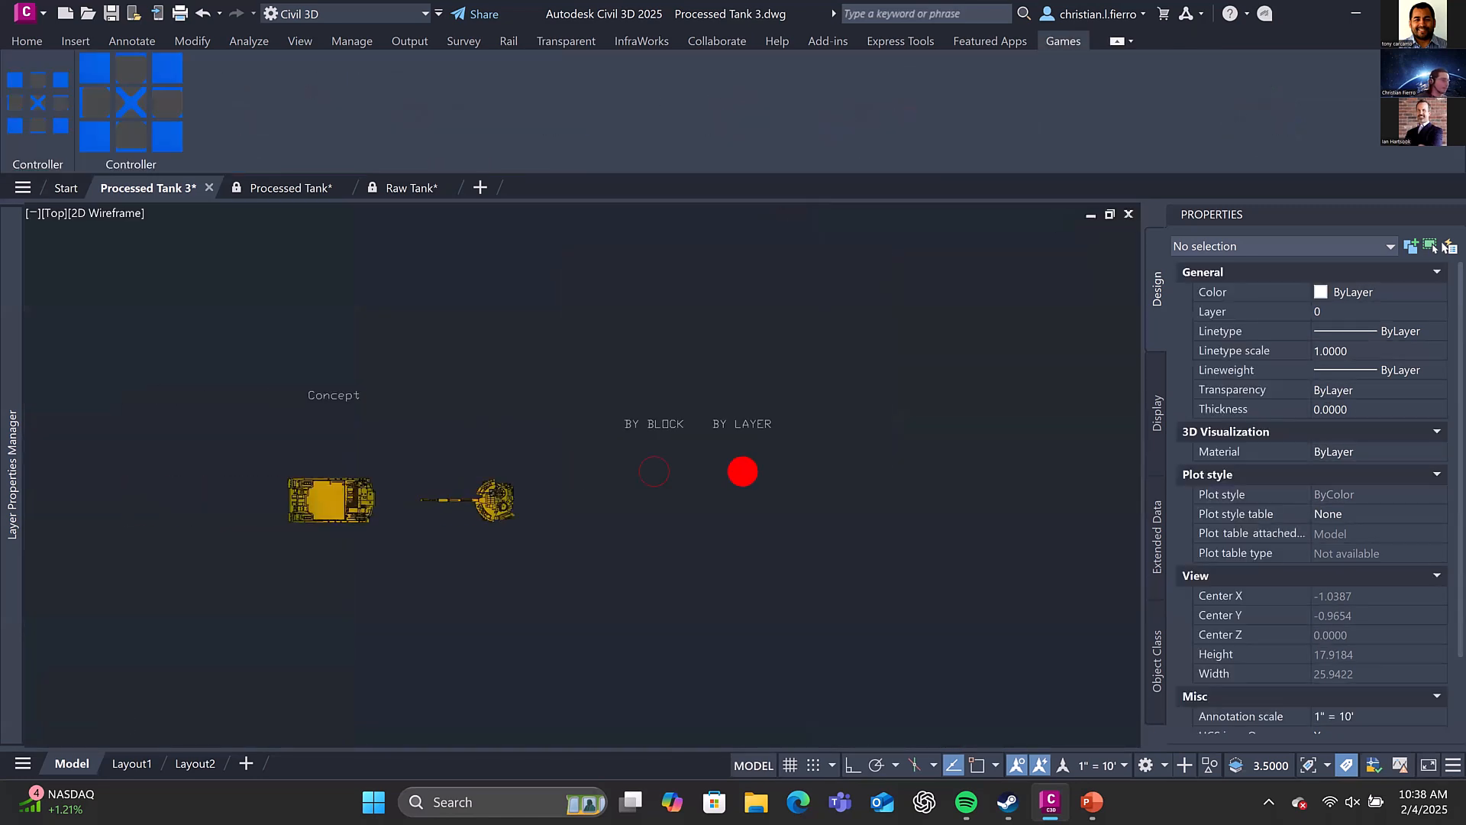
{"action": "scroll", "coordinate": [753, 451], "scroll_direction": "up", "scroll_amount": 2}
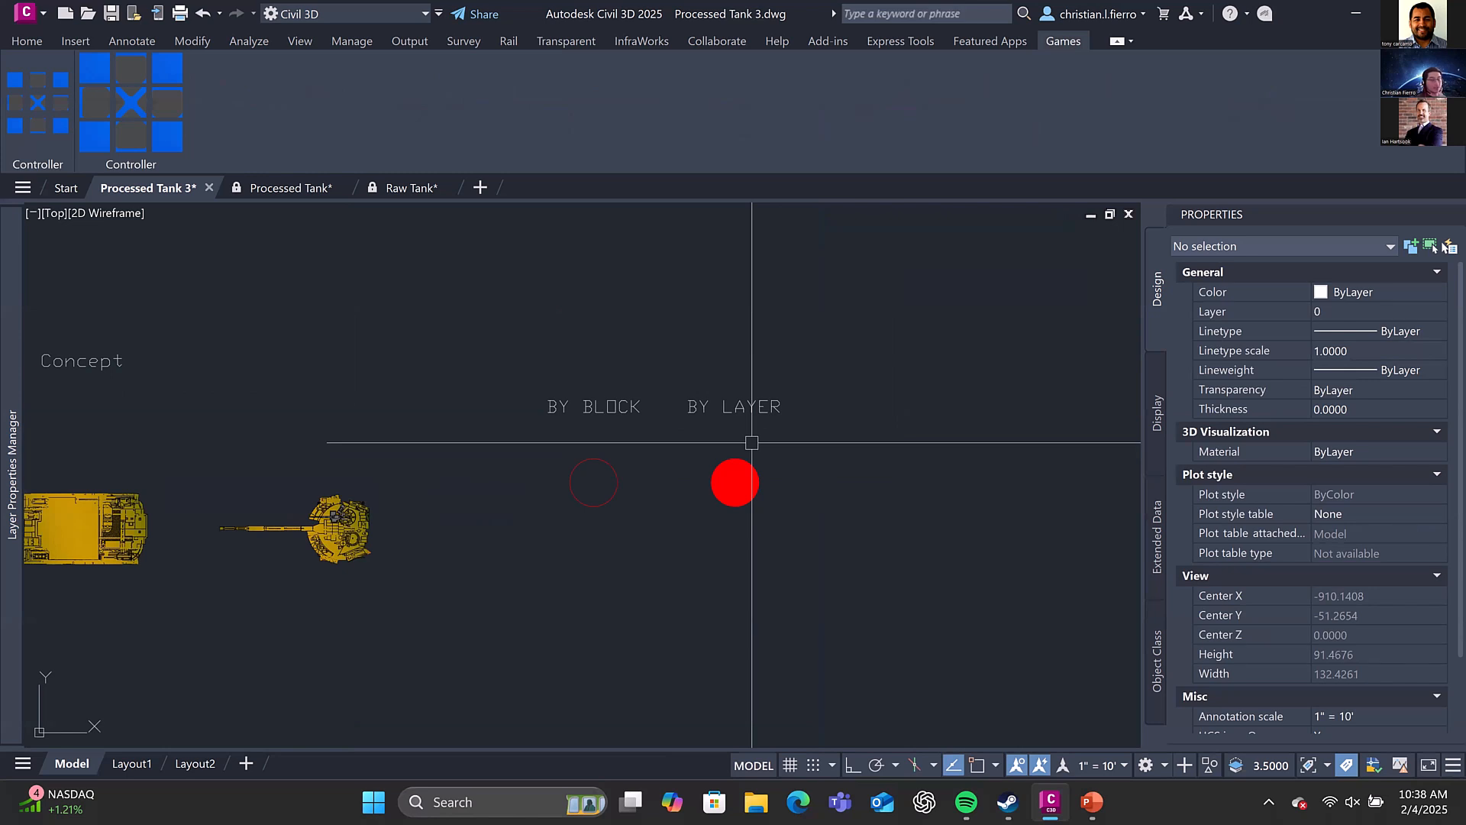
{"action": "scroll", "coordinate": [729, 432], "scroll_direction": "down", "scroll_amount": 3}
{"action": "scroll", "coordinate": [703, 437], "scroll_direction": "up", "scroll_amount": 3}
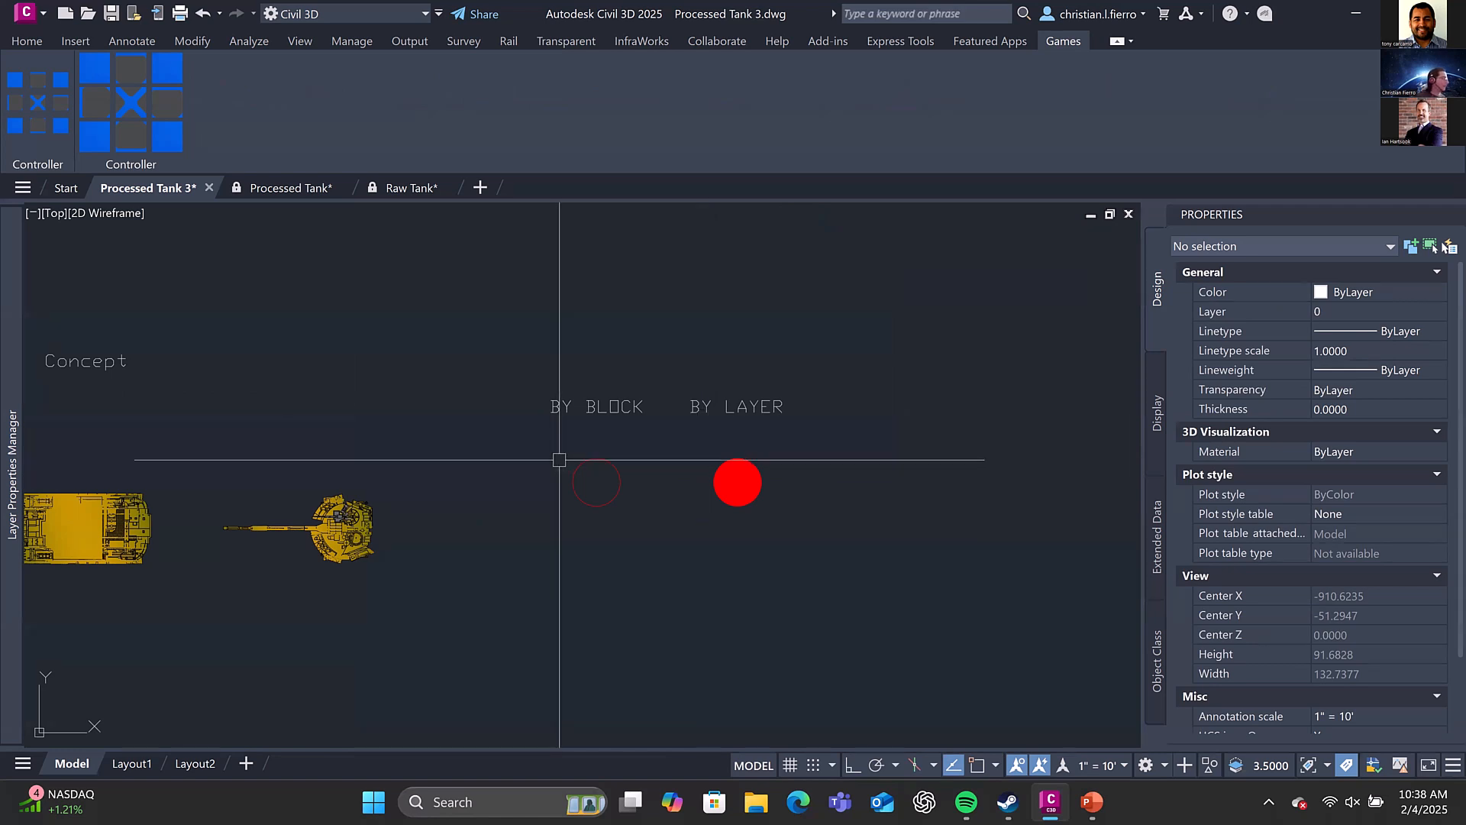
{"action": "mouse_move", "coordinate": [584, 456]}
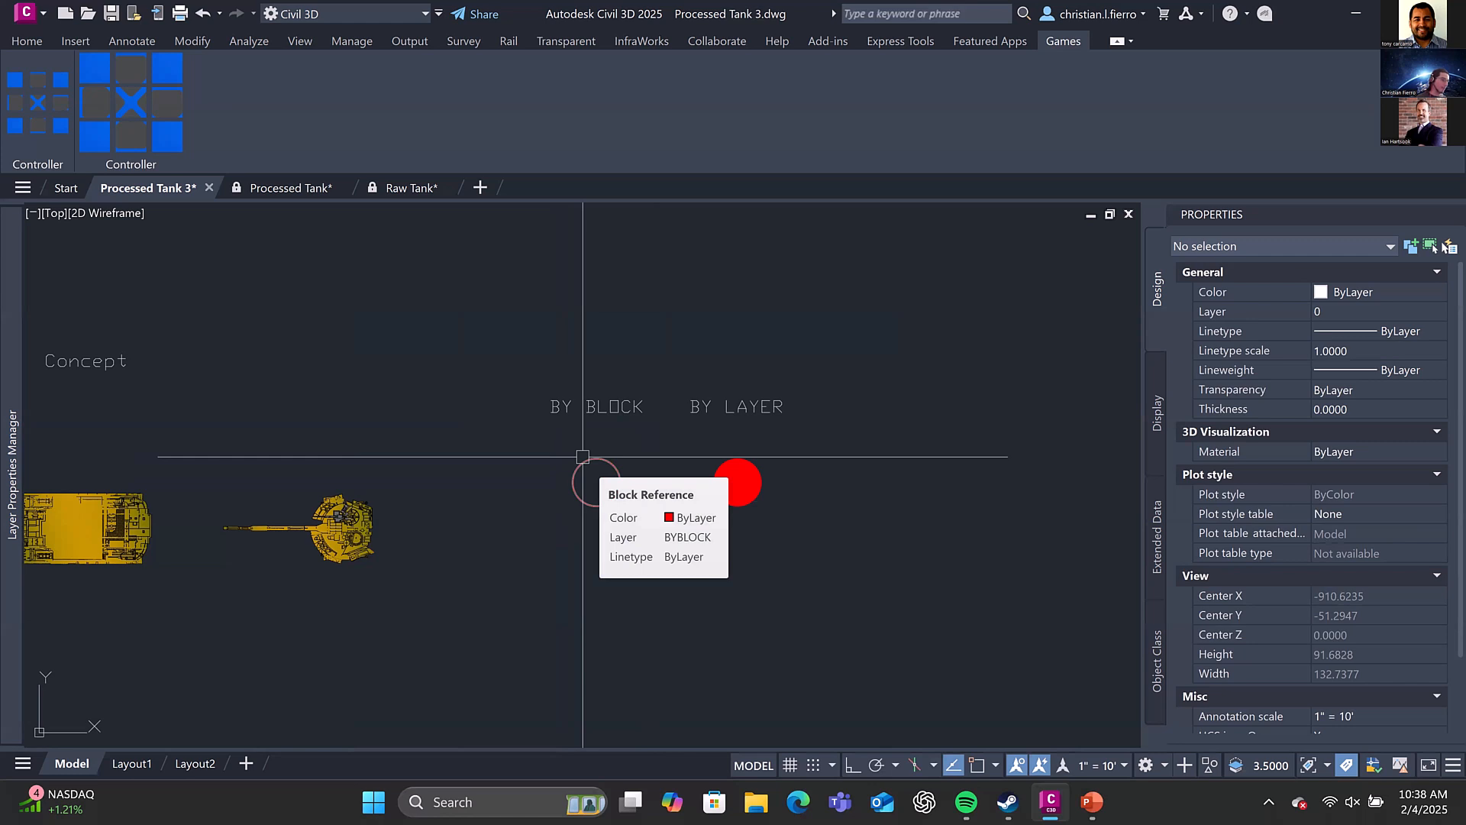
Try ByBlock, Yellow and Magenta in turn as the colour of the BY BLOCK circle's block reference
{"action": "left_click", "coordinate": [583, 457]}
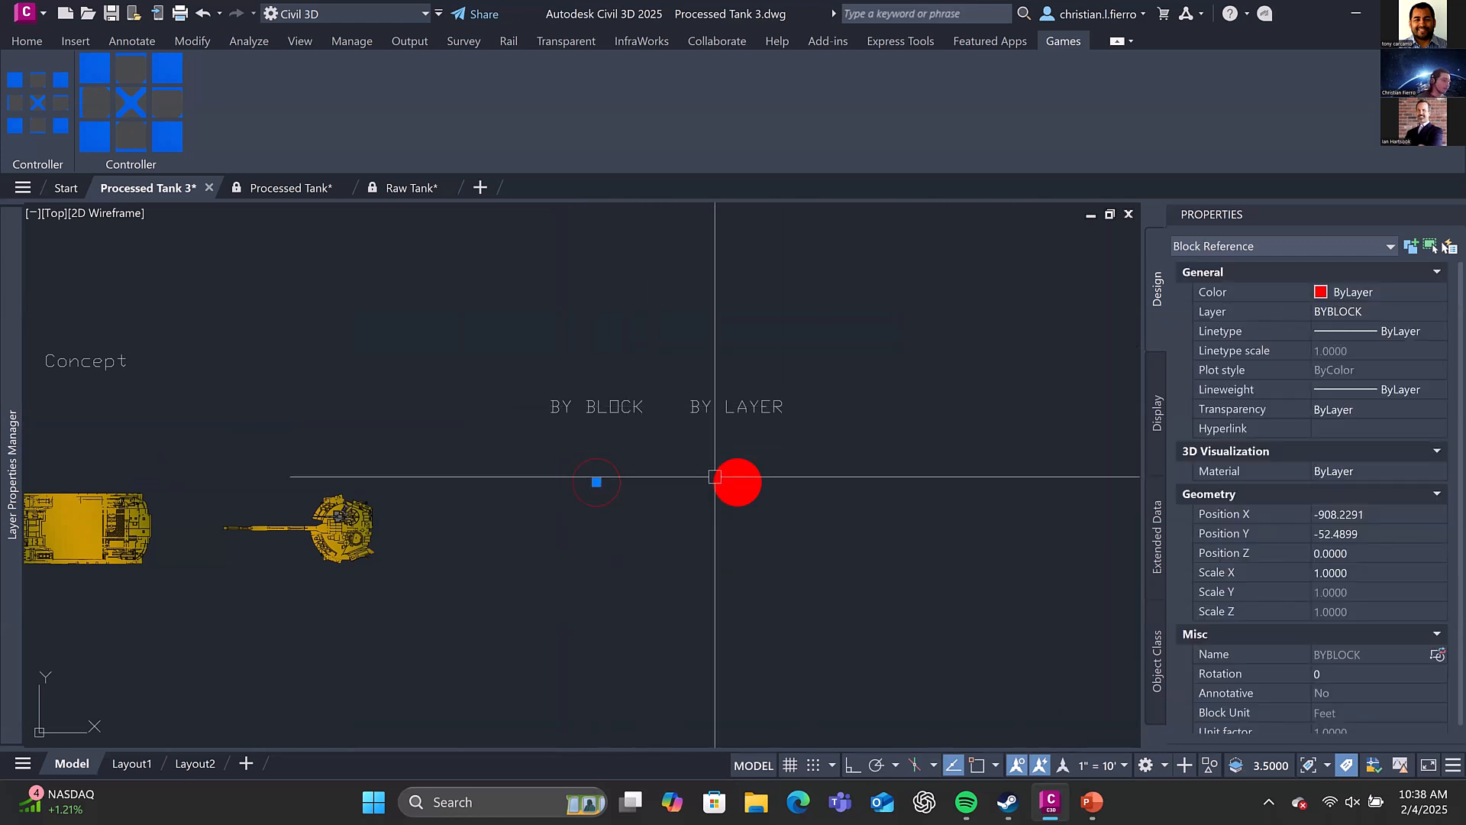
{"action": "left_click", "coordinate": [1353, 294]}
{"action": "left_click", "coordinate": [1352, 295]}
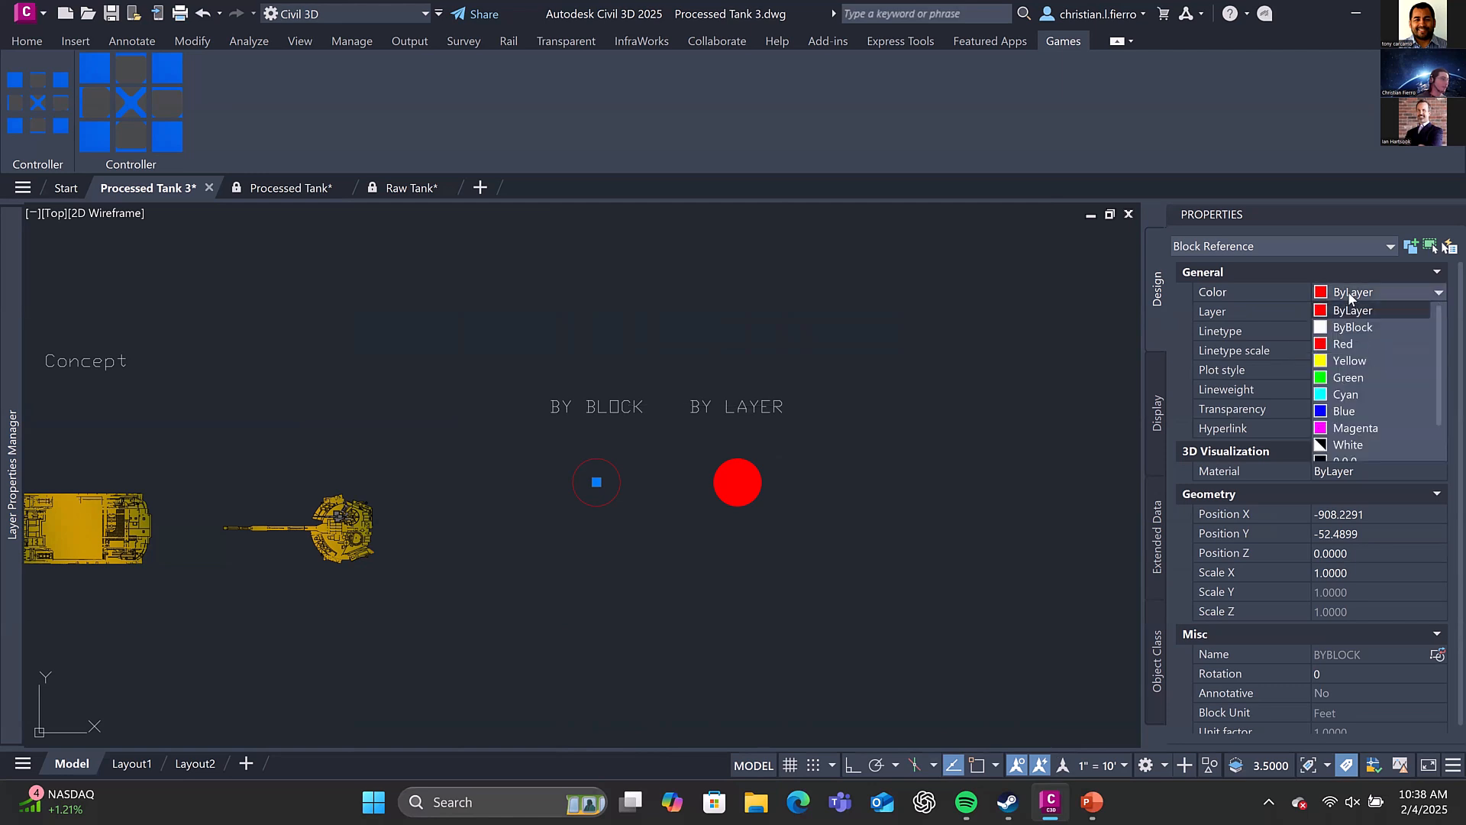
{"action": "left_click", "coordinate": [1350, 327]}
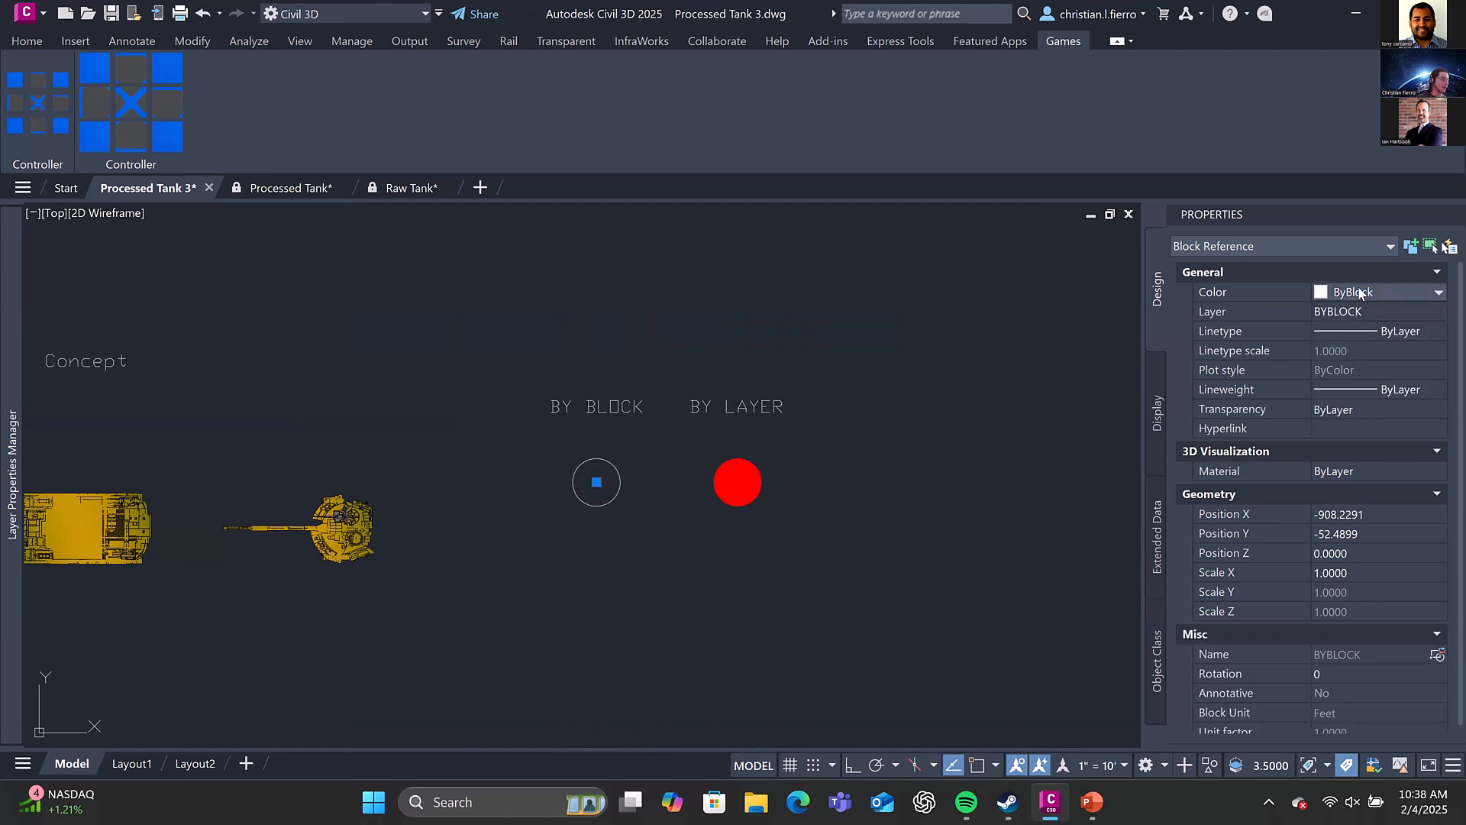
{"action": "left_click", "coordinate": [1359, 294]}
{"action": "left_click", "coordinate": [1353, 342]}
{"action": "left_click", "coordinate": [1356, 295]}
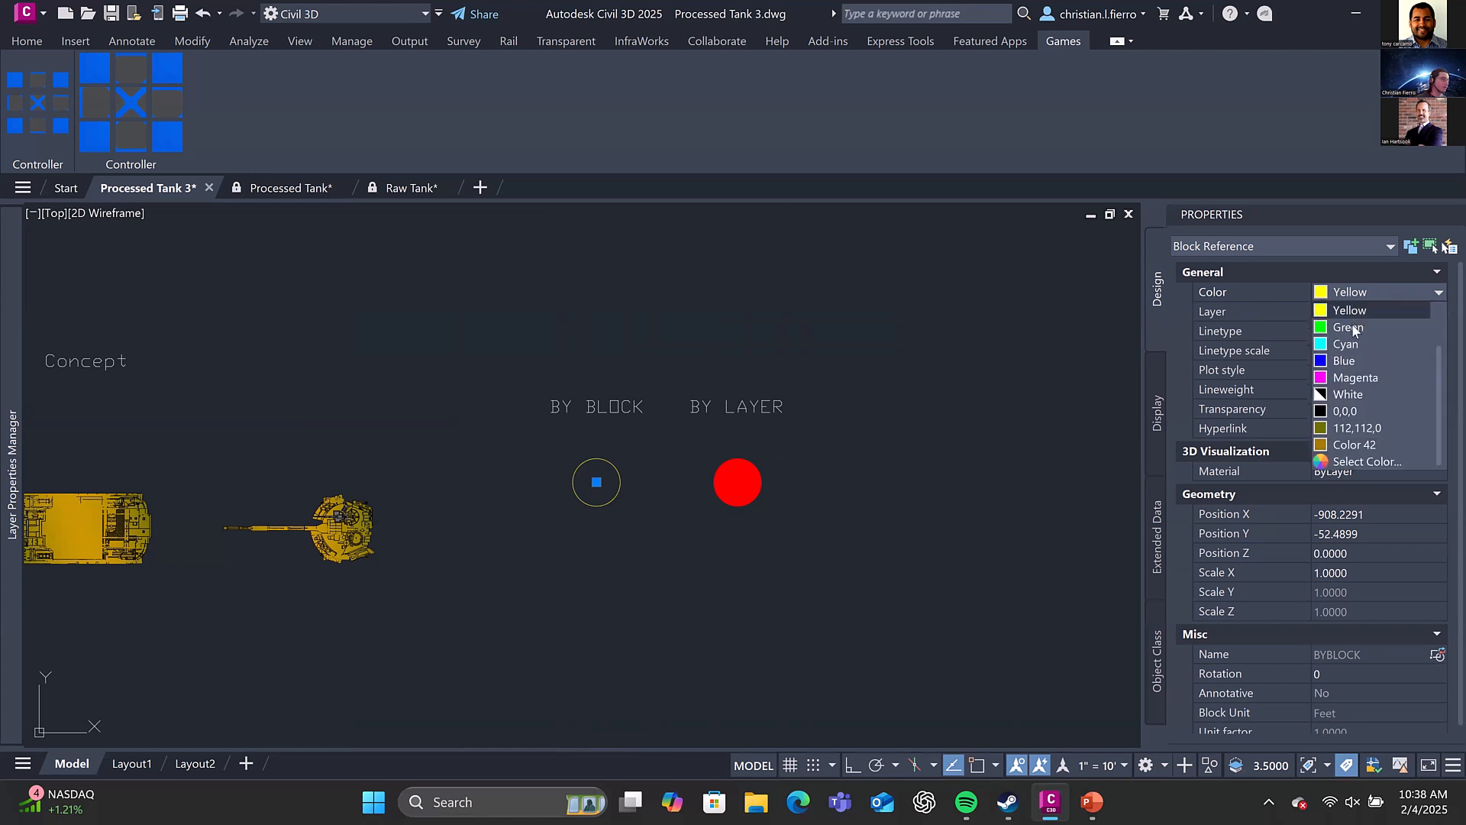
{"action": "left_click", "coordinate": [1344, 378]}
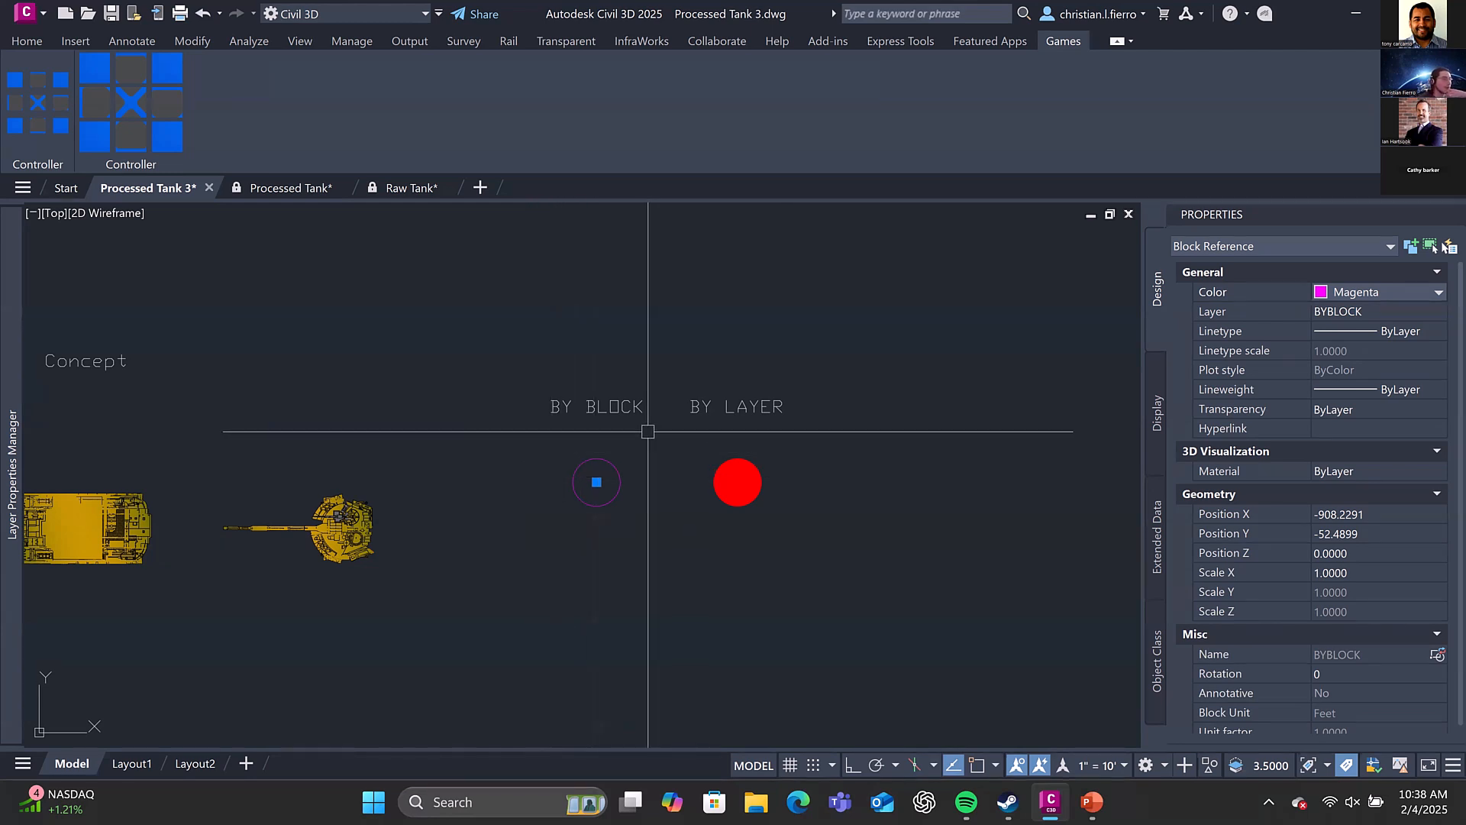
{"action": "scroll", "coordinate": [647, 432], "scroll_direction": "up", "scroll_amount": 2}
Set the BY BLOCK circle's colour to ByLayer and clear the selection
{"action": "left_click", "coordinate": [1371, 302]}
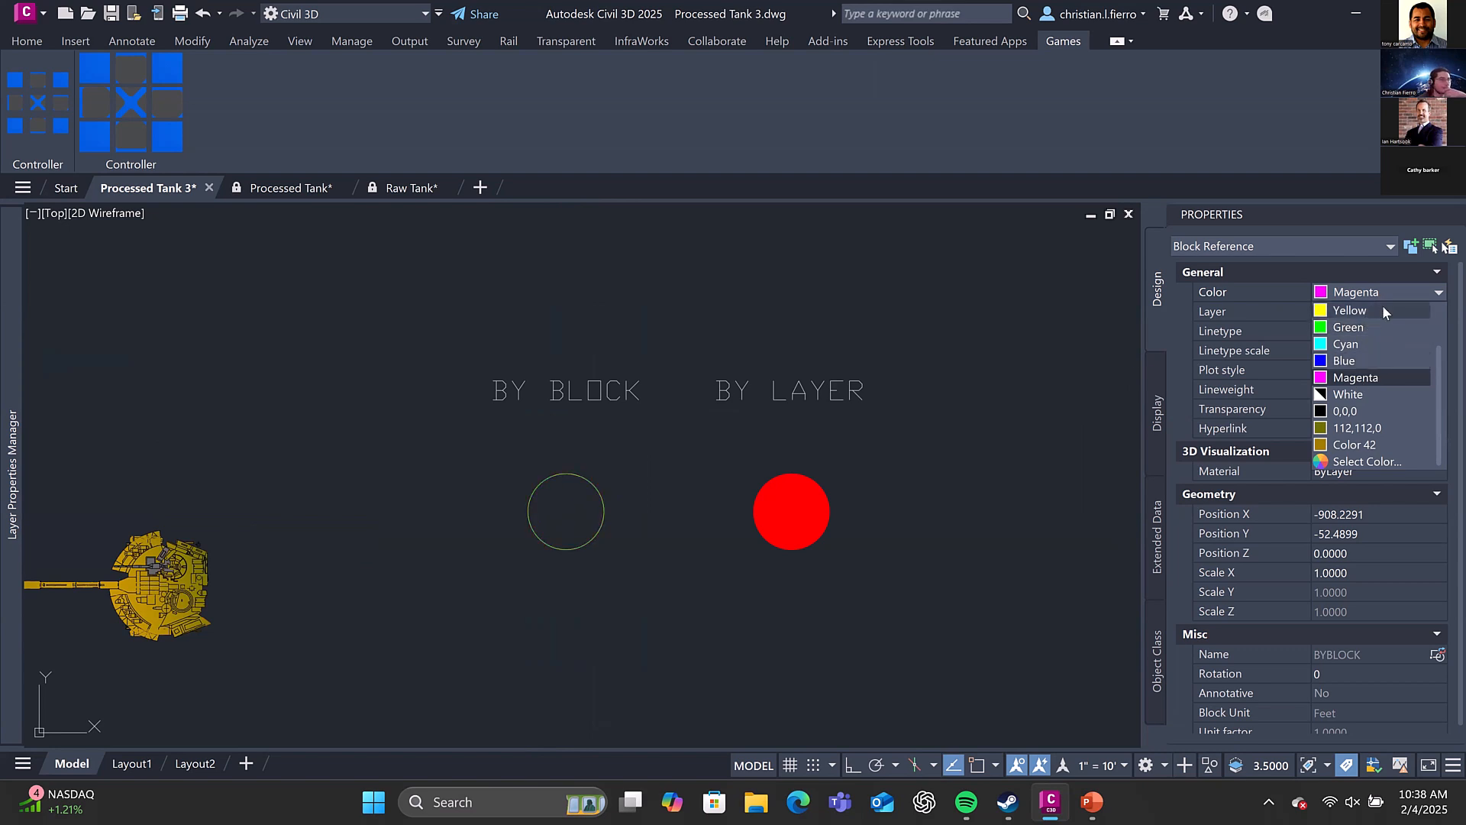
{"action": "scroll", "coordinate": [1384, 305], "scroll_direction": "up", "scroll_amount": 1}
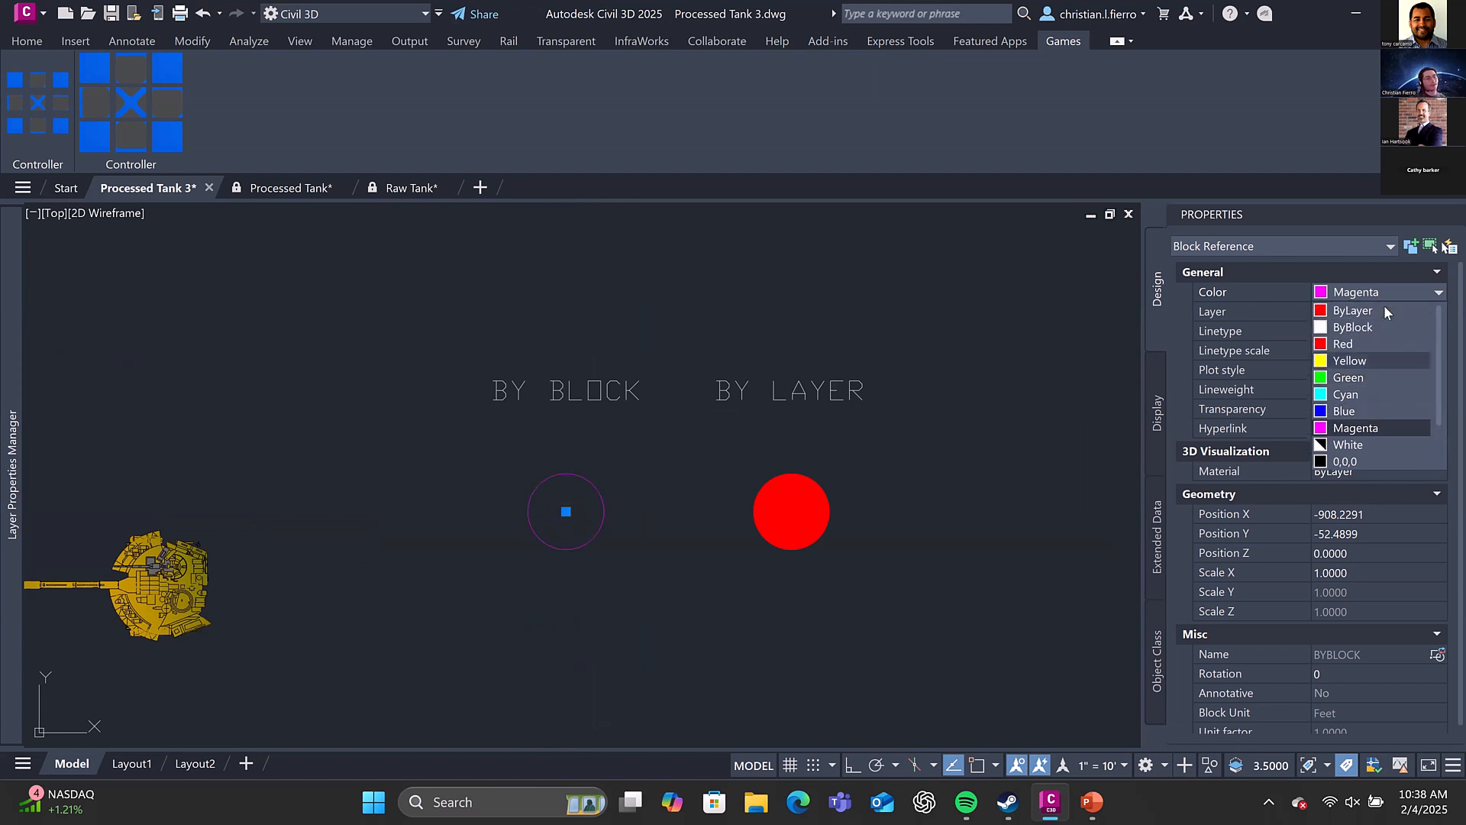
{"action": "left_click", "coordinate": [1384, 308]}
{"action": "key", "text": "Escape"}
Try Red and Cyan in turn as the colour of the BY LAYER circle's block reference
{"action": "left_click", "coordinate": [764, 501]}
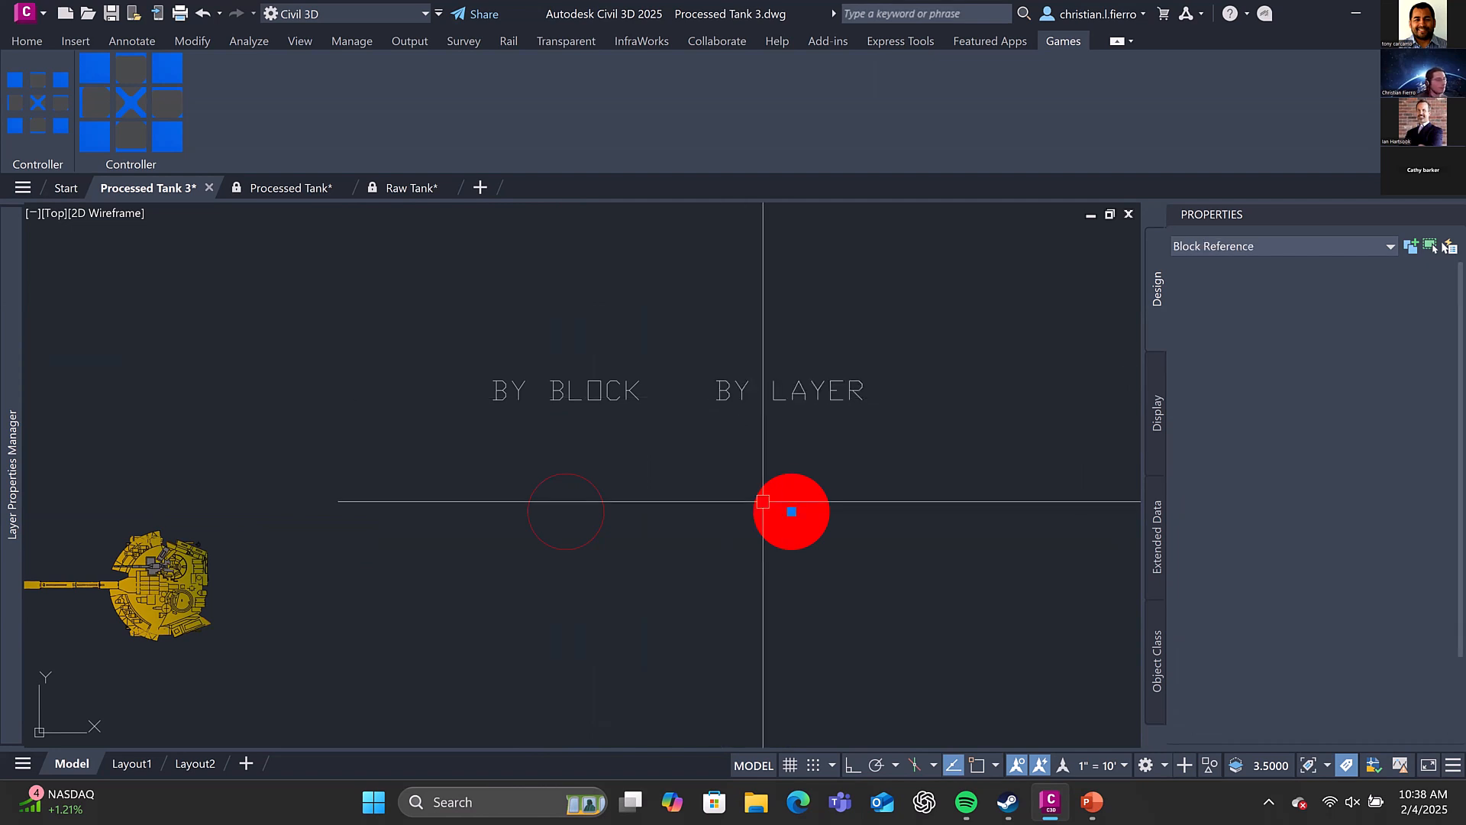
{"action": "right_click", "coordinate": [785, 463]}
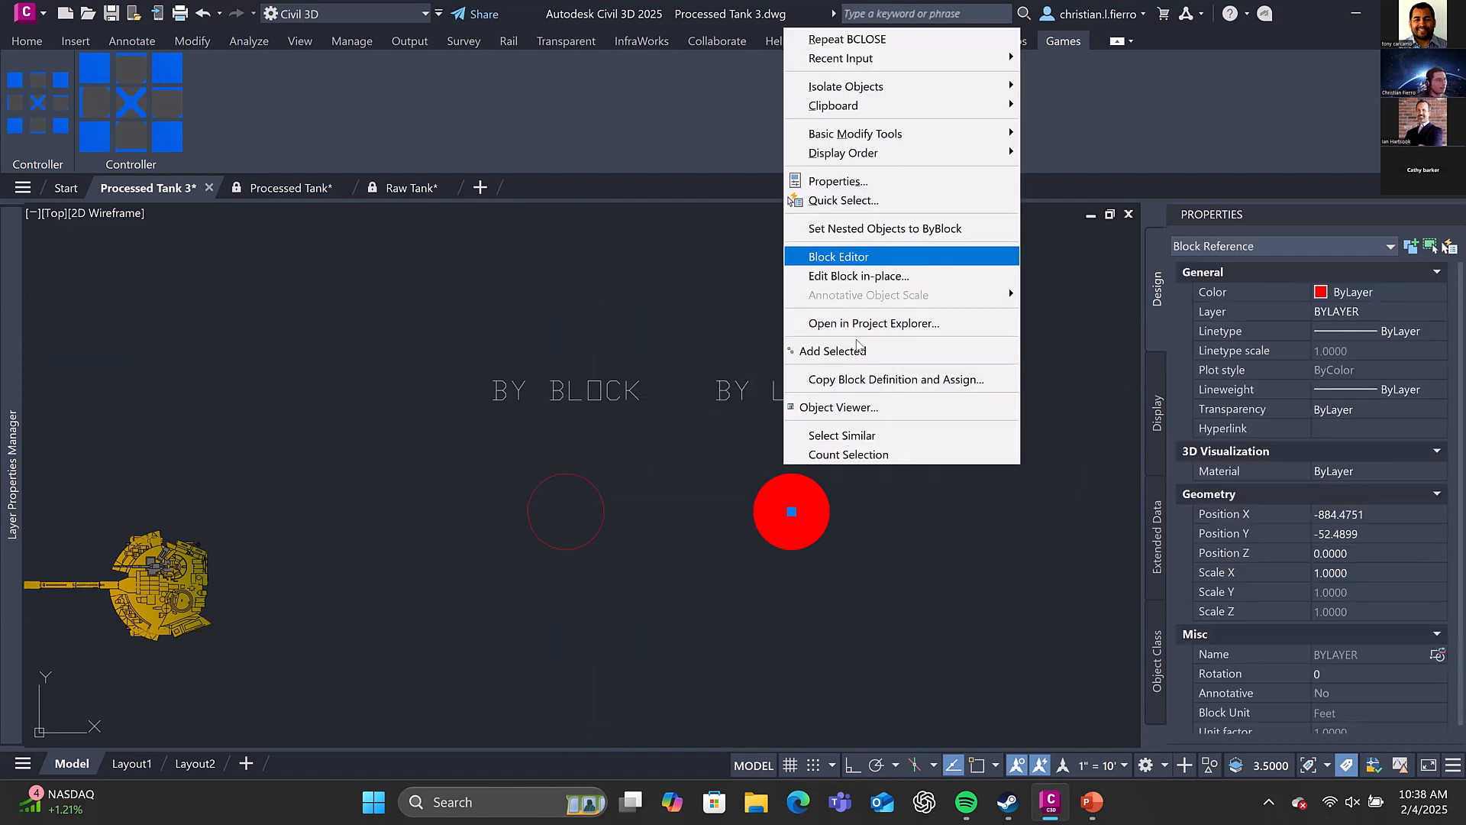
{"action": "left_click", "coordinate": [824, 380]}
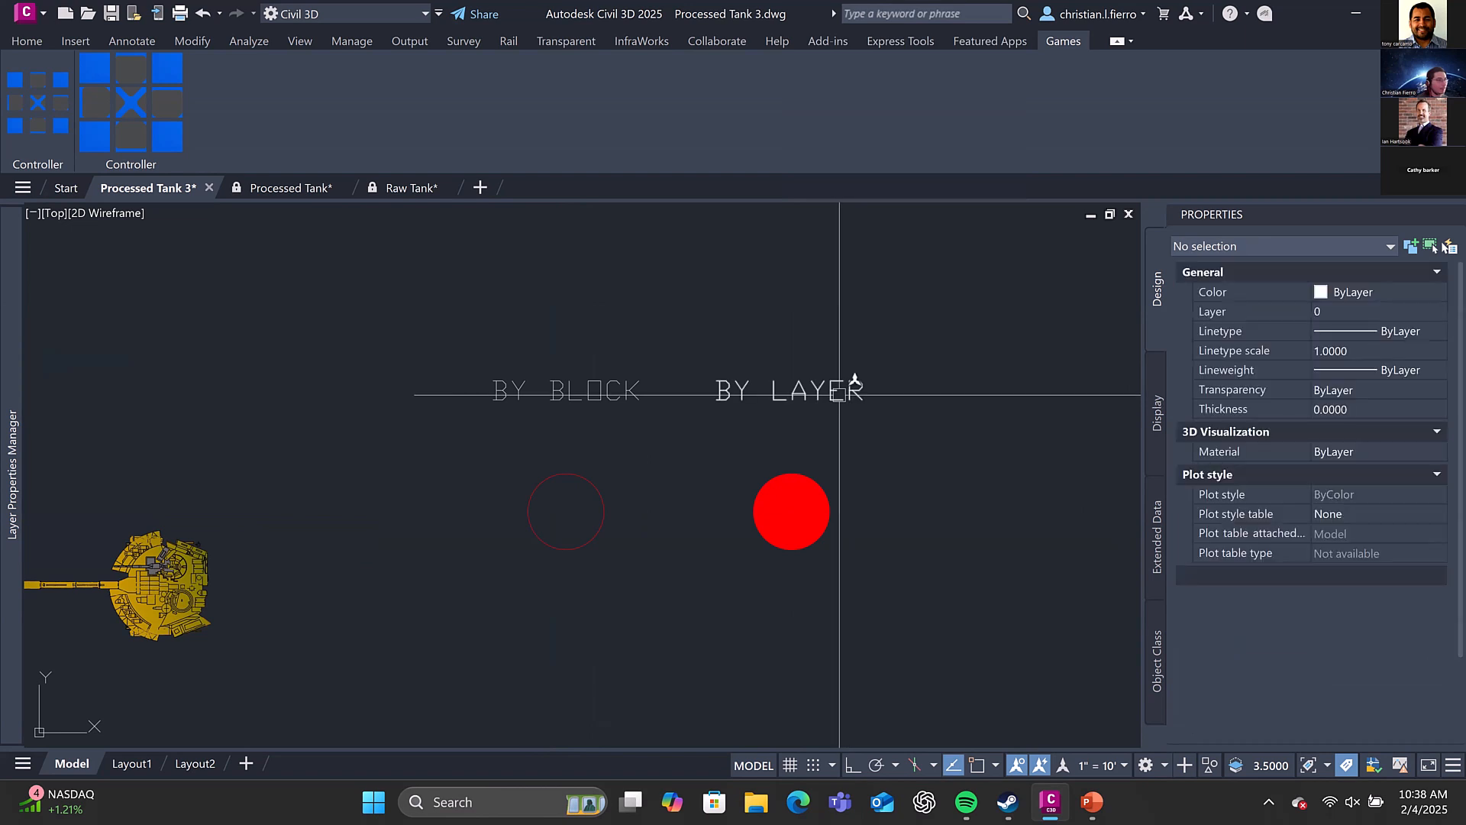
{"action": "left_click", "coordinate": [1354, 292]}
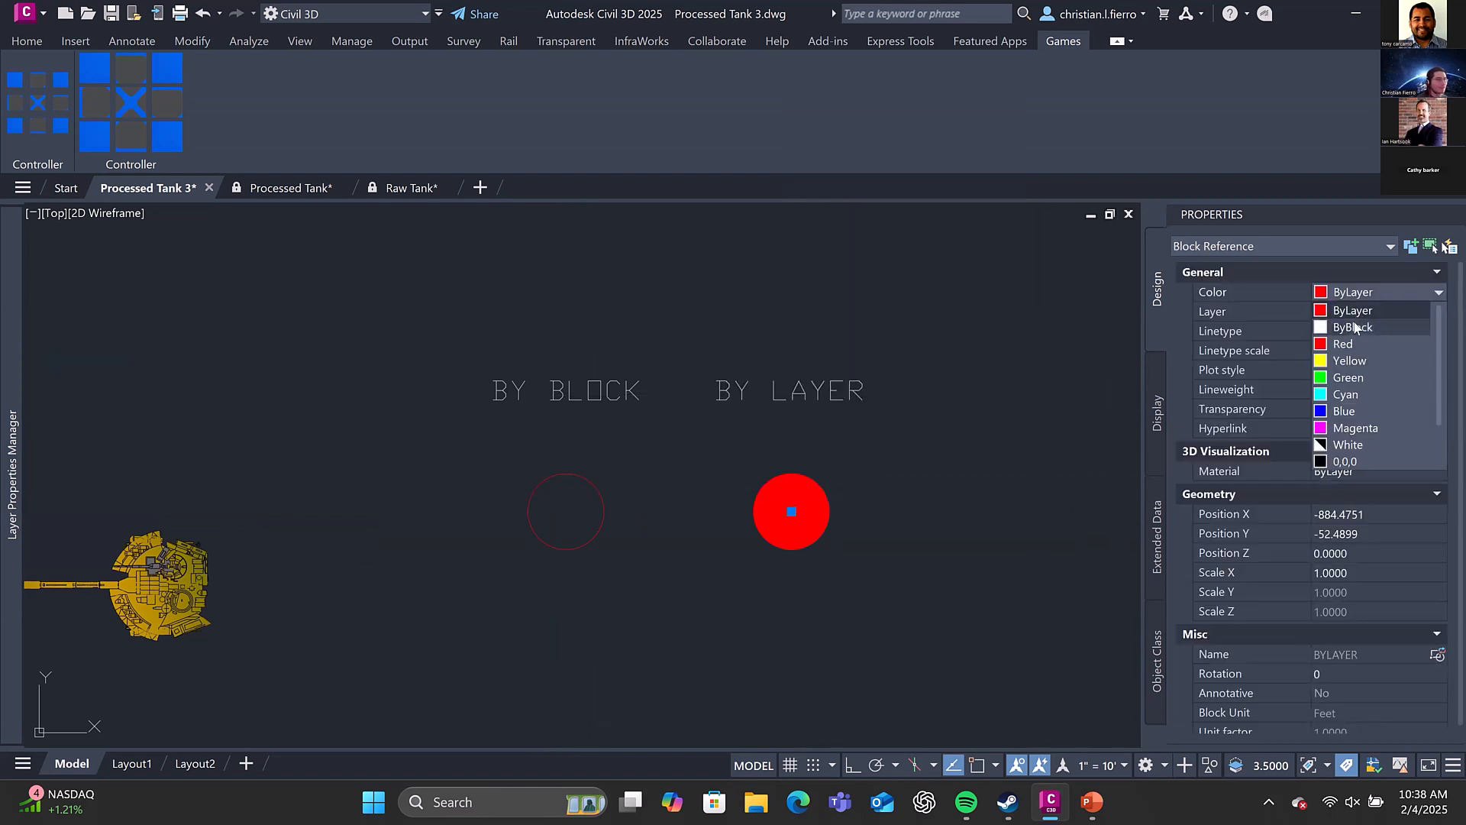
{"action": "left_click", "coordinate": [1355, 344]}
{"action": "left_click", "coordinate": [1355, 292]}
{"action": "left_click", "coordinate": [1356, 359]}
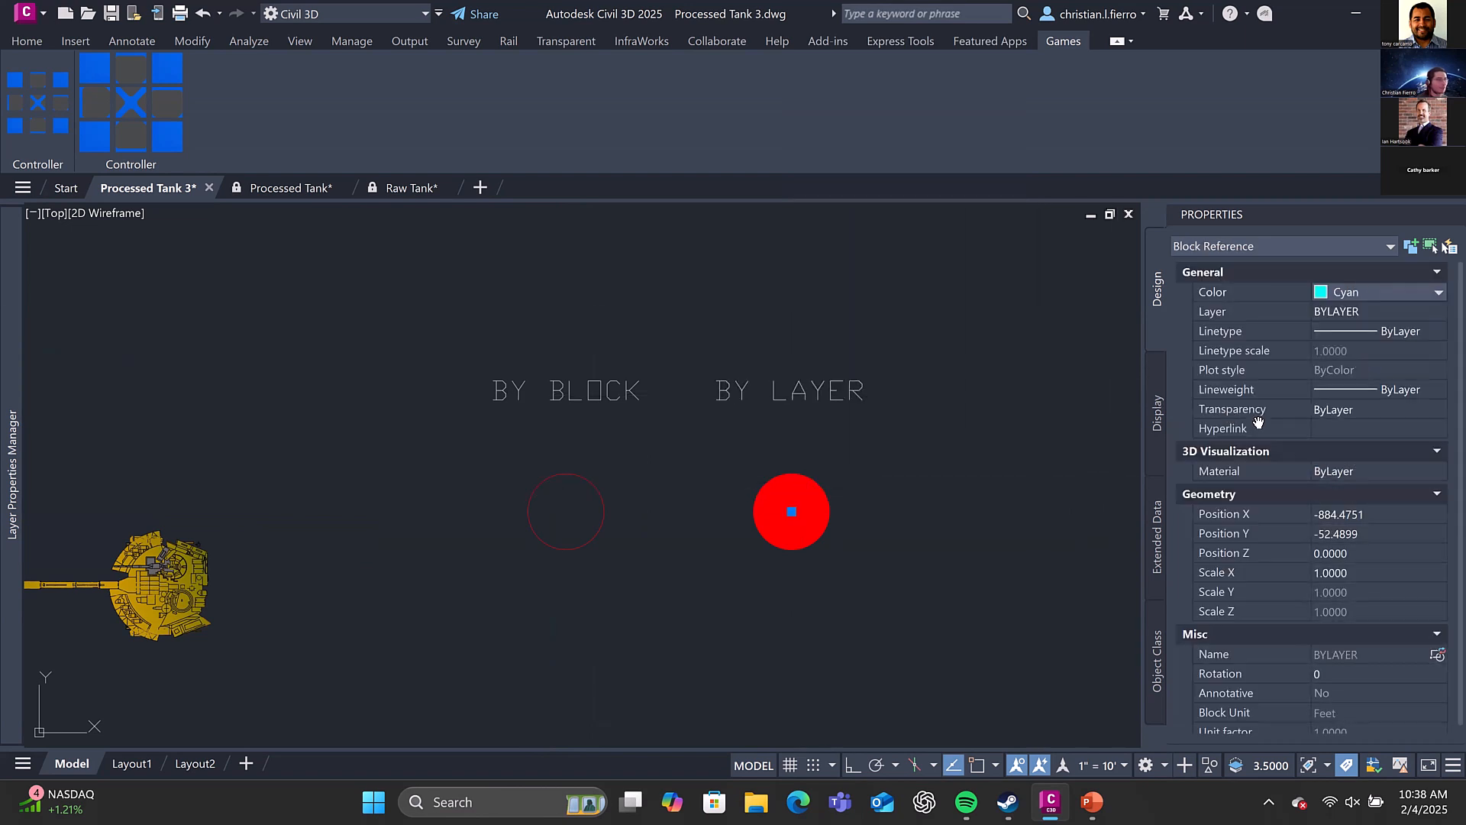
Set the BY LAYER circle's colour to ByLayer
{"action": "left_click", "coordinate": [1378, 291]}
{"action": "scroll", "coordinate": [1376, 319], "scroll_direction": "up", "scroll_amount": 3}
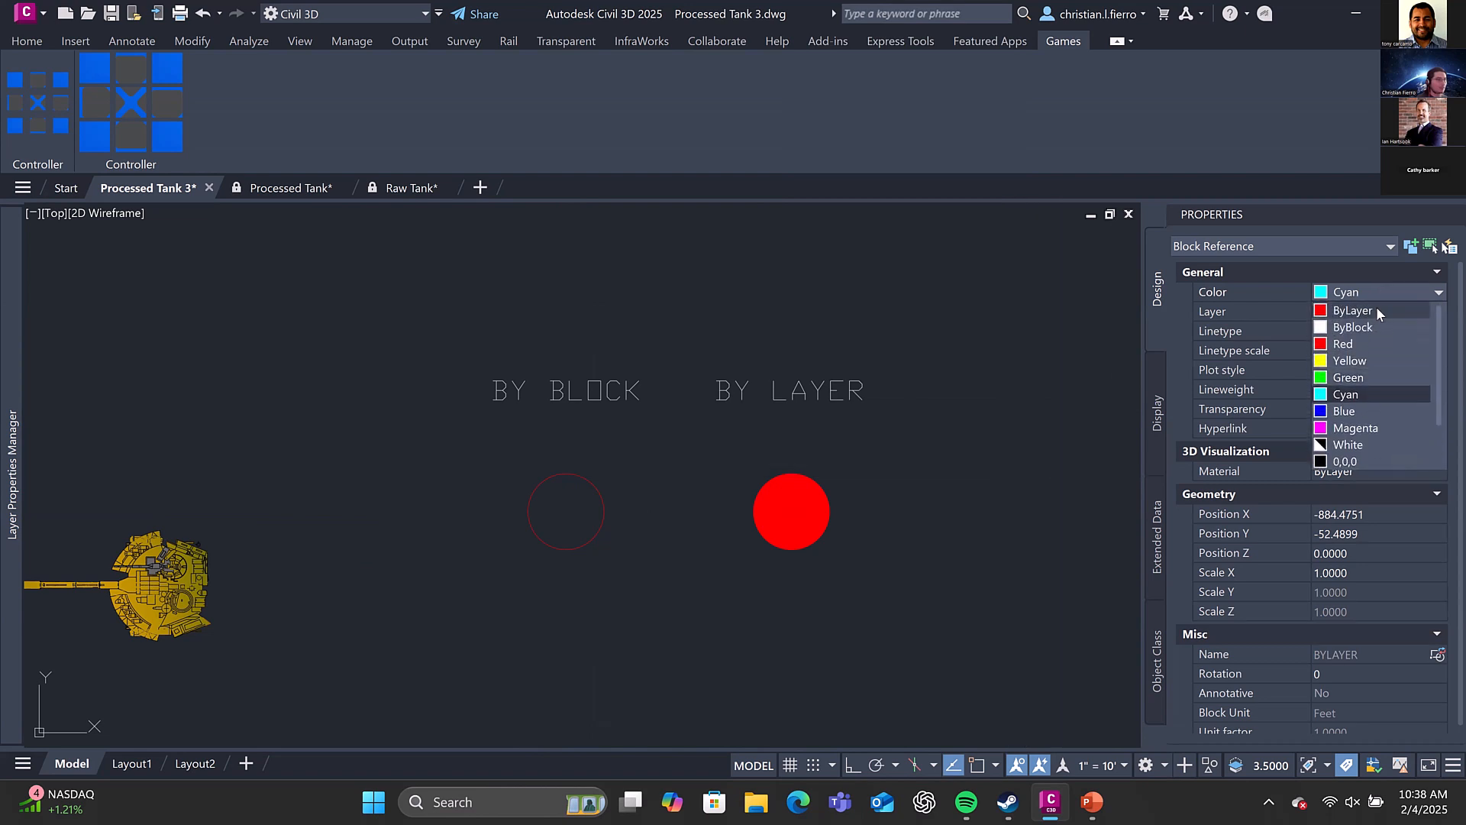
{"action": "left_click", "coordinate": [1376, 305]}
{"action": "scroll", "coordinate": [795, 495], "scroll_direction": "down", "scroll_amount": 2}
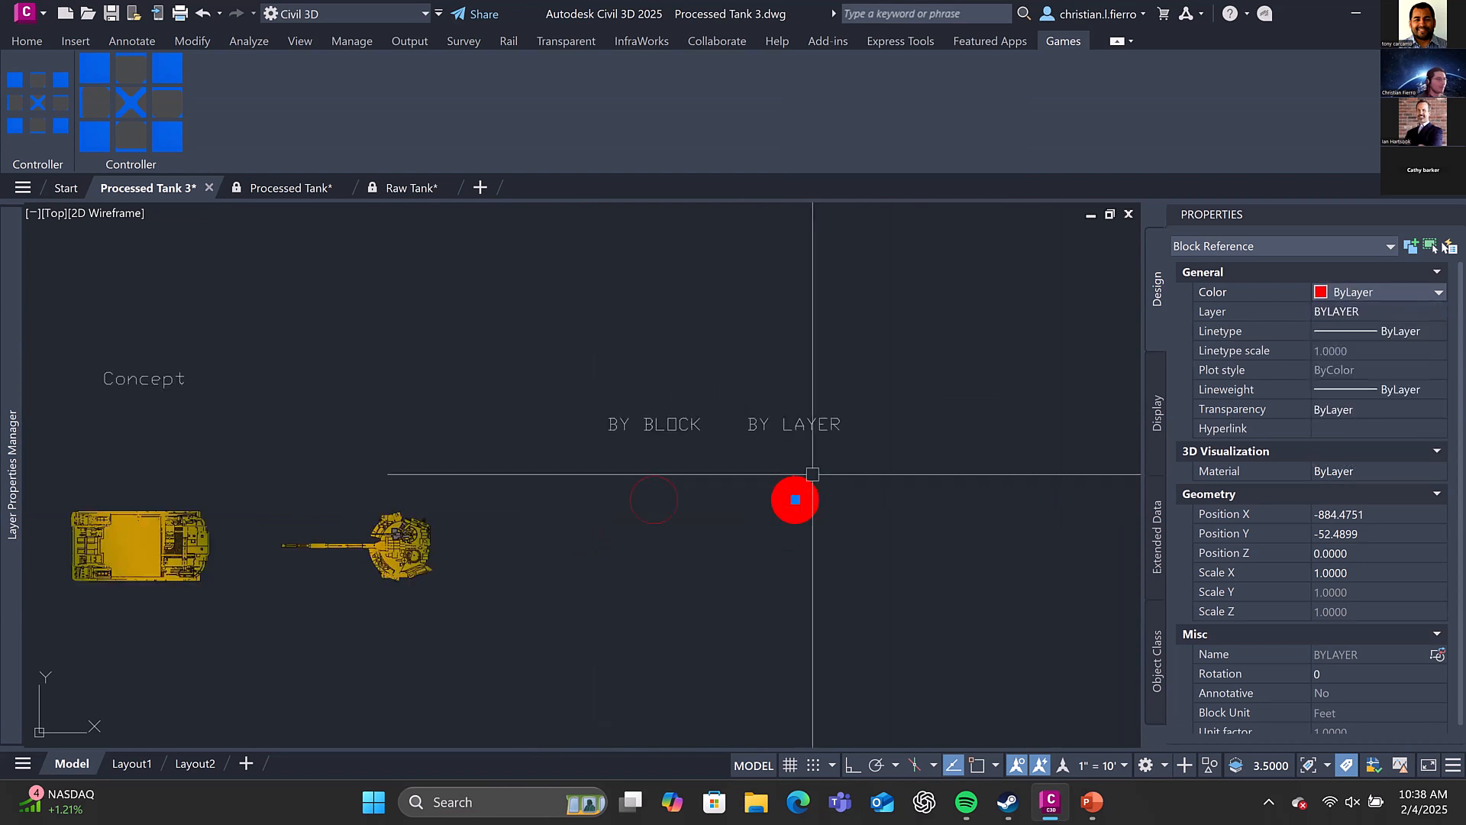
Deselect the BY LAYER circle and set the BYBLOCK layer's colour to green in the layer manager
{"action": "key", "text": "Escape"}
{"action": "type", "text": "la"}
{"action": "key", "text": "Return"}
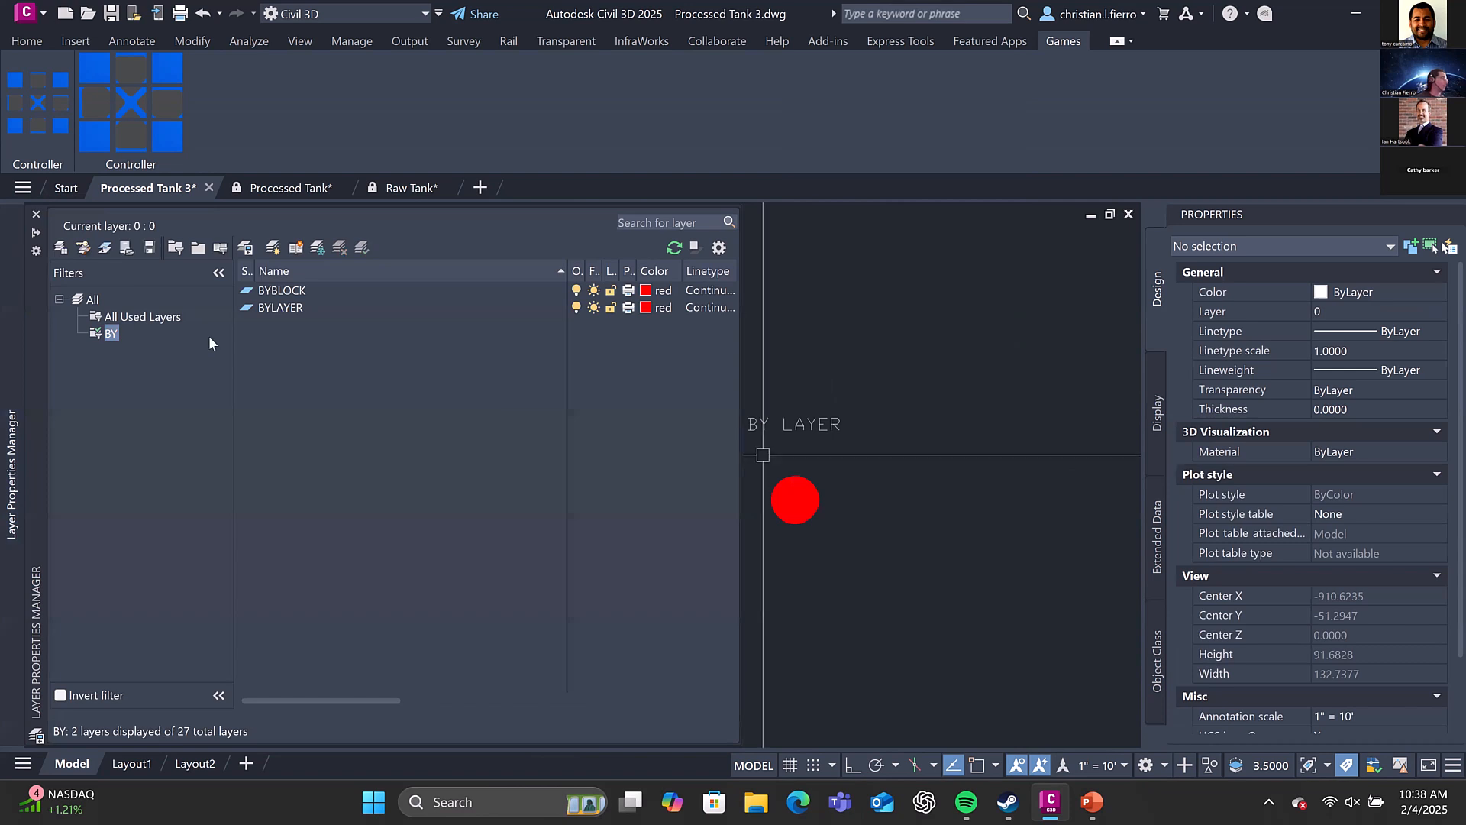
{"action": "mouse_move", "coordinate": [853, 473]}
{"action": "middle_mouse_down"}
{"action": "mouse_move", "coordinate": [910, 458]}
{"action": "mouse_move", "coordinate": [1005, 473]}
{"action": "middle_mouse_up"}
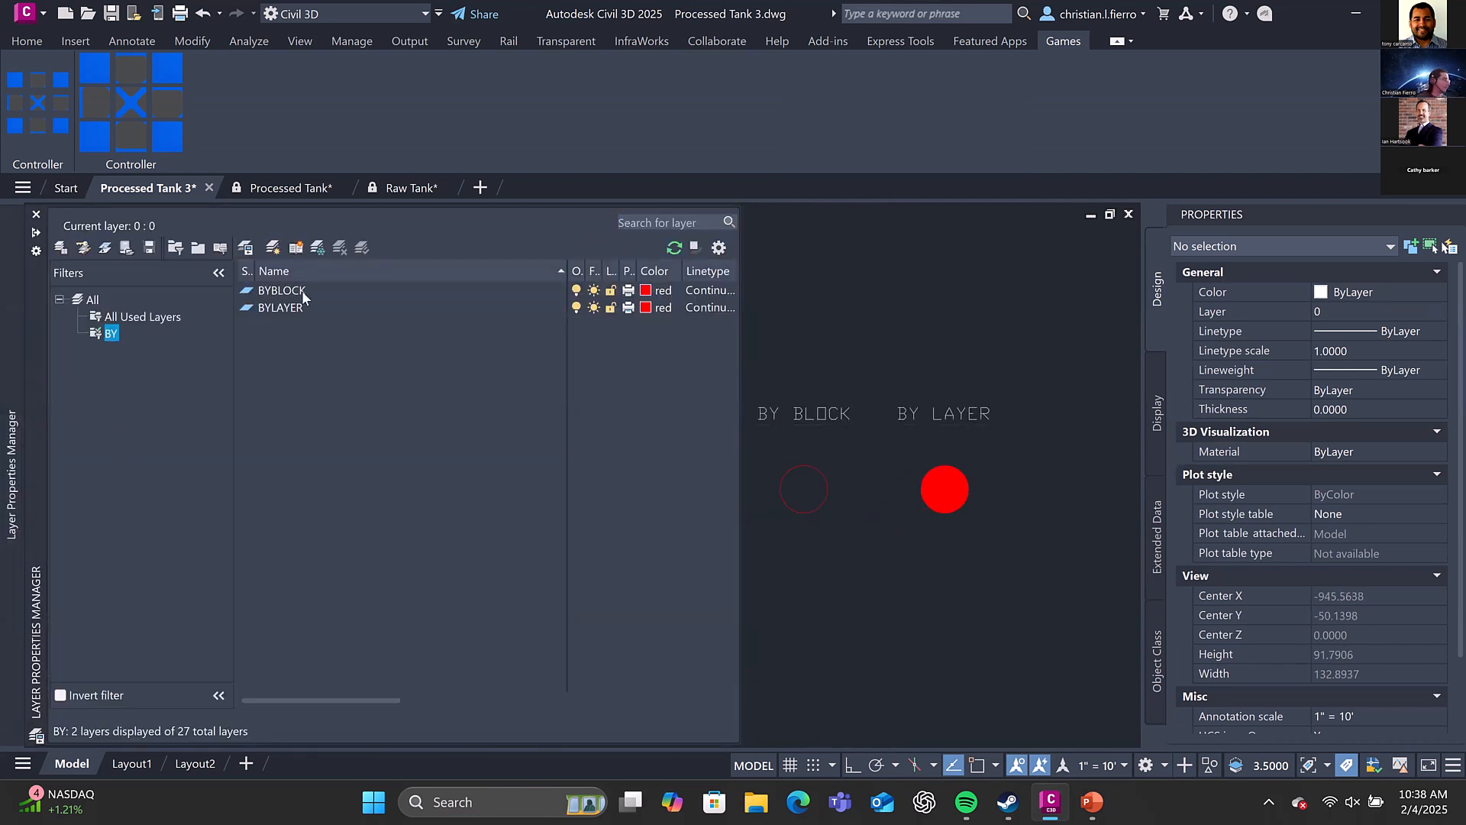
{"action": "left_click", "coordinate": [301, 290]}
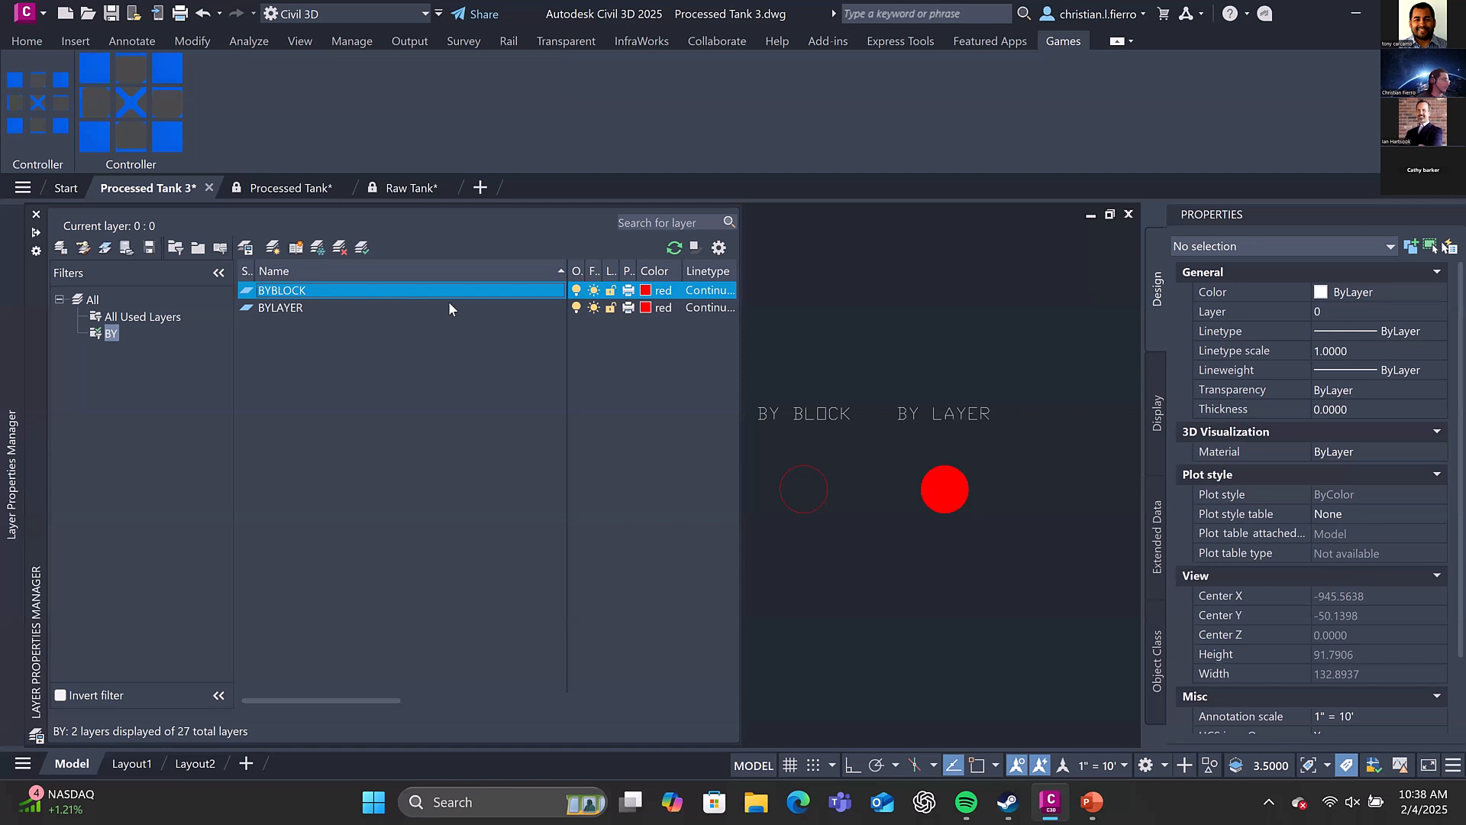
{"action": "left_click", "coordinate": [649, 292]}
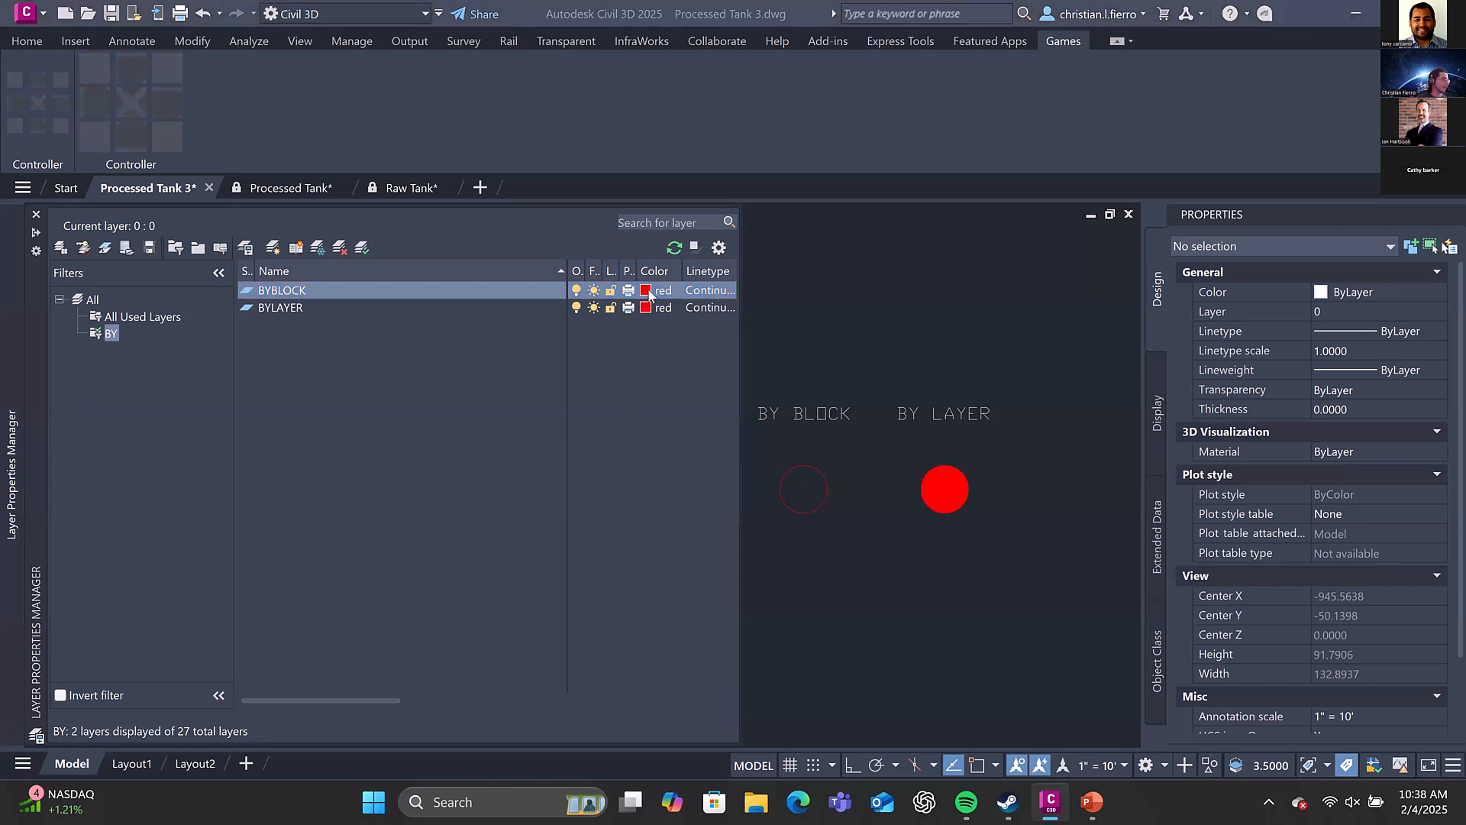
{"action": "left_click", "coordinate": [261, 425]}
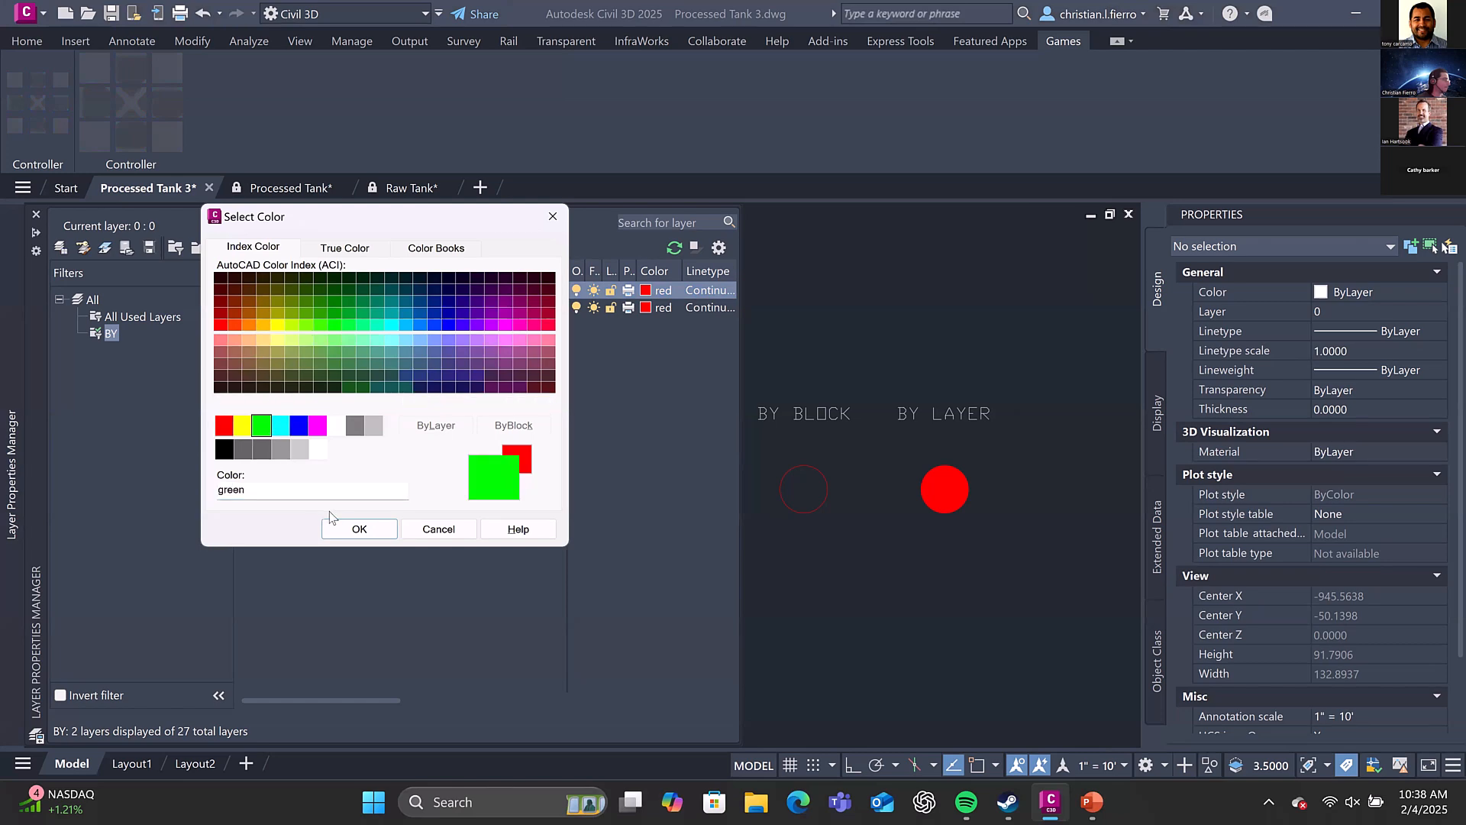
{"action": "left_click", "coordinate": [359, 529]}
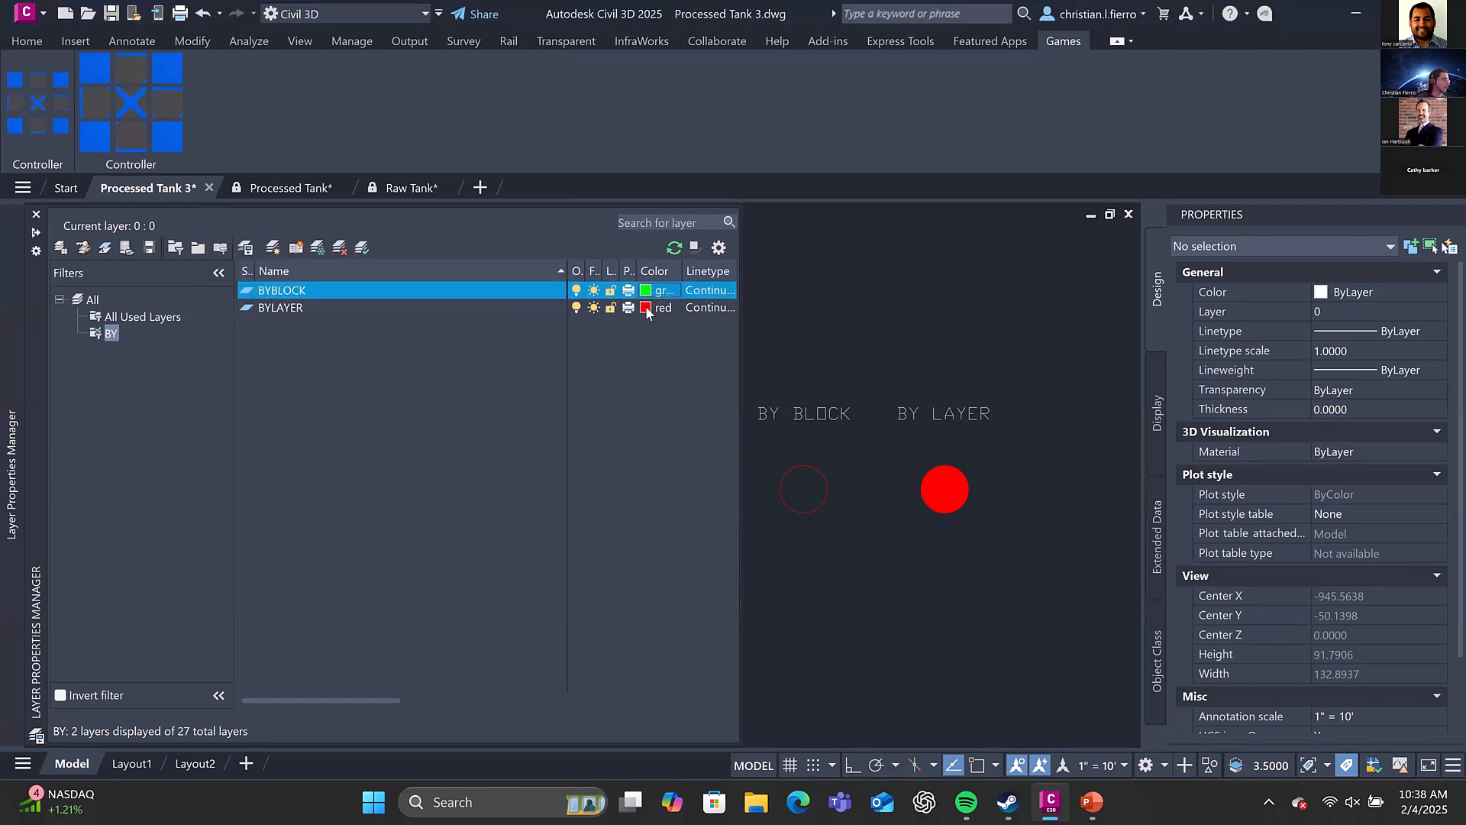
Set the BYLAYER layer's colour to green as well
{"action": "left_click", "coordinate": [646, 308]}
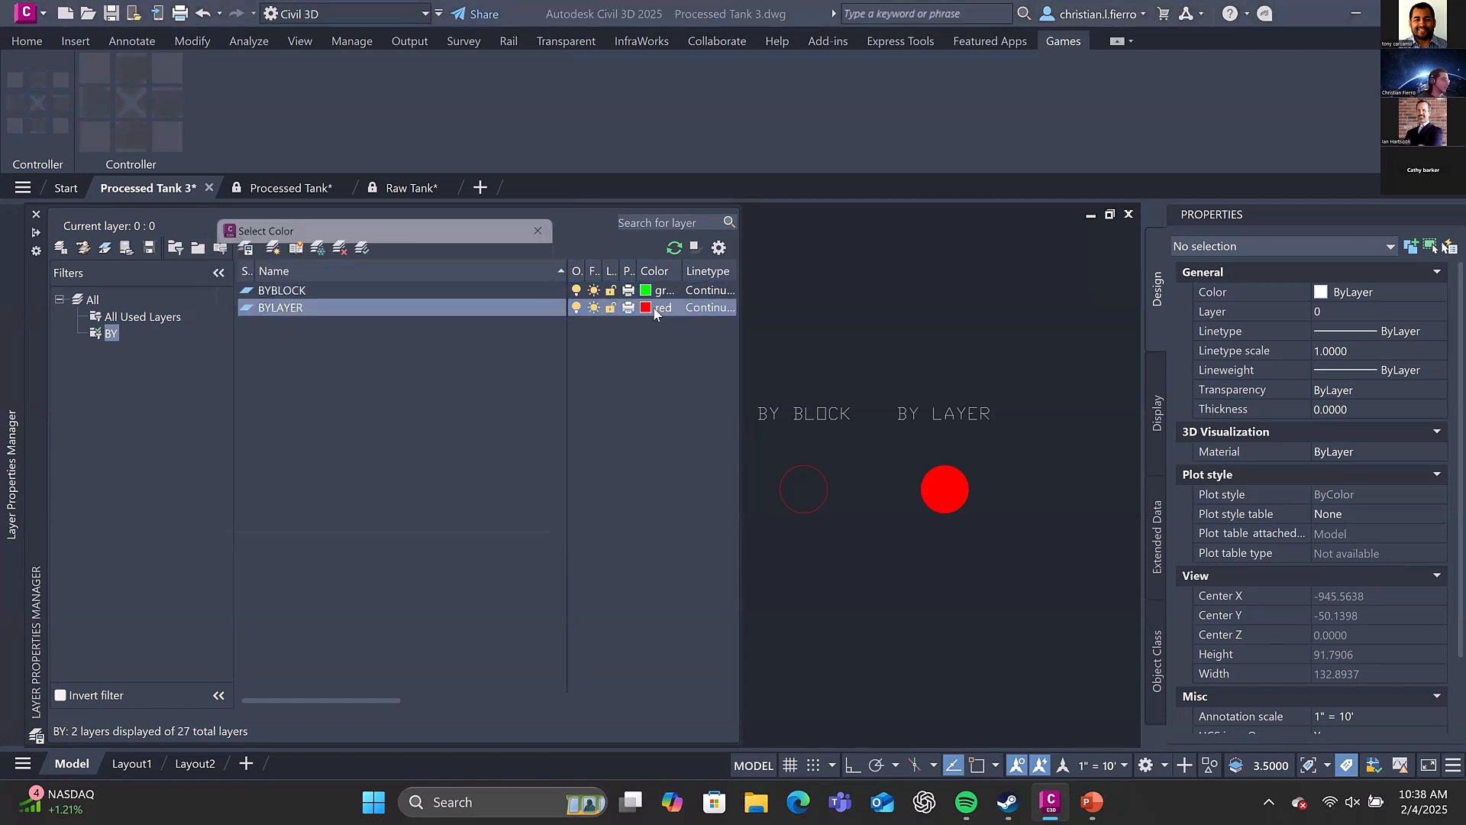
{"action": "left_click", "coordinate": [261, 426]}
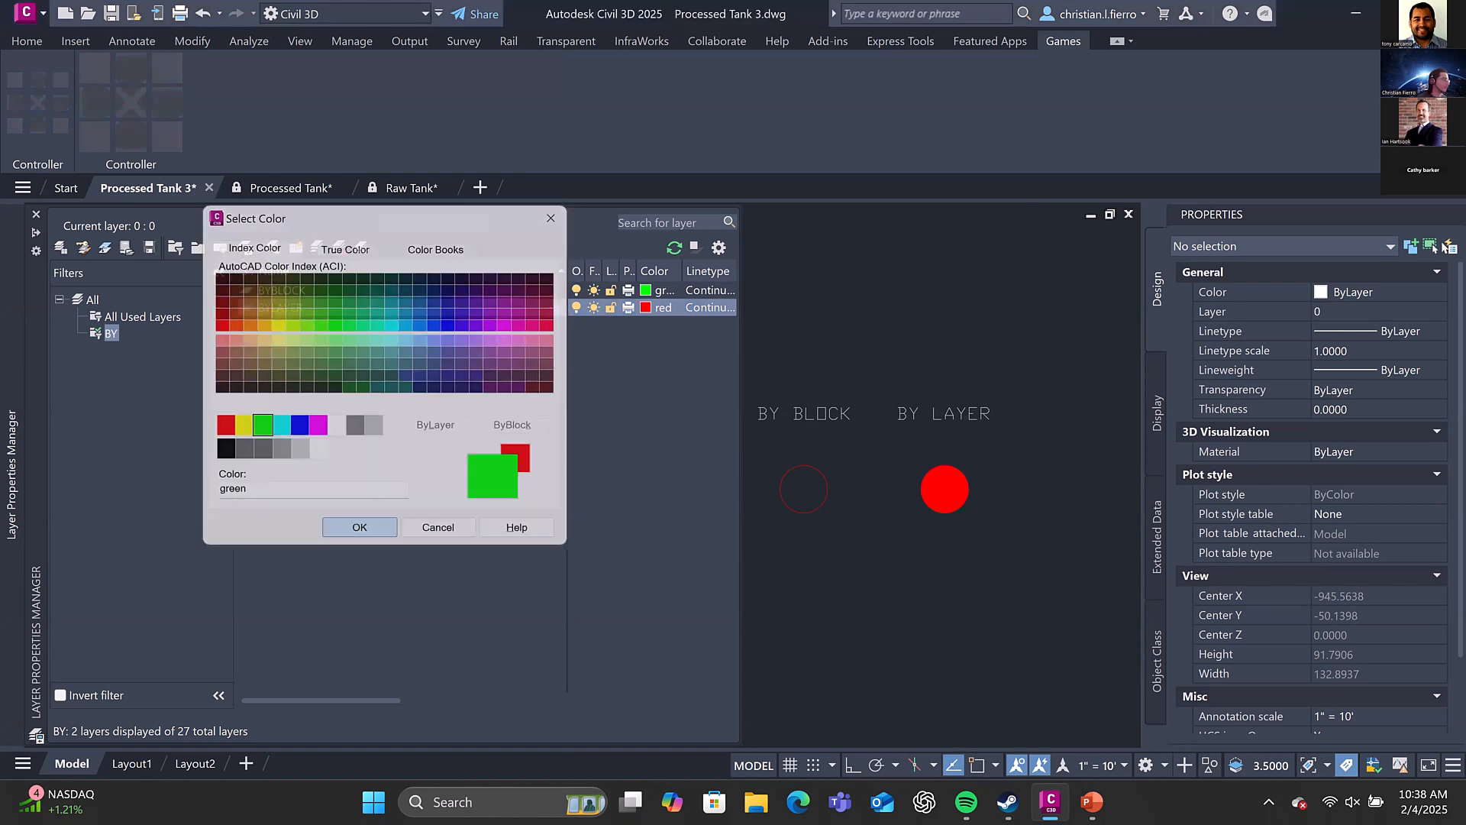
{"action": "left_click", "coordinate": [360, 527]}
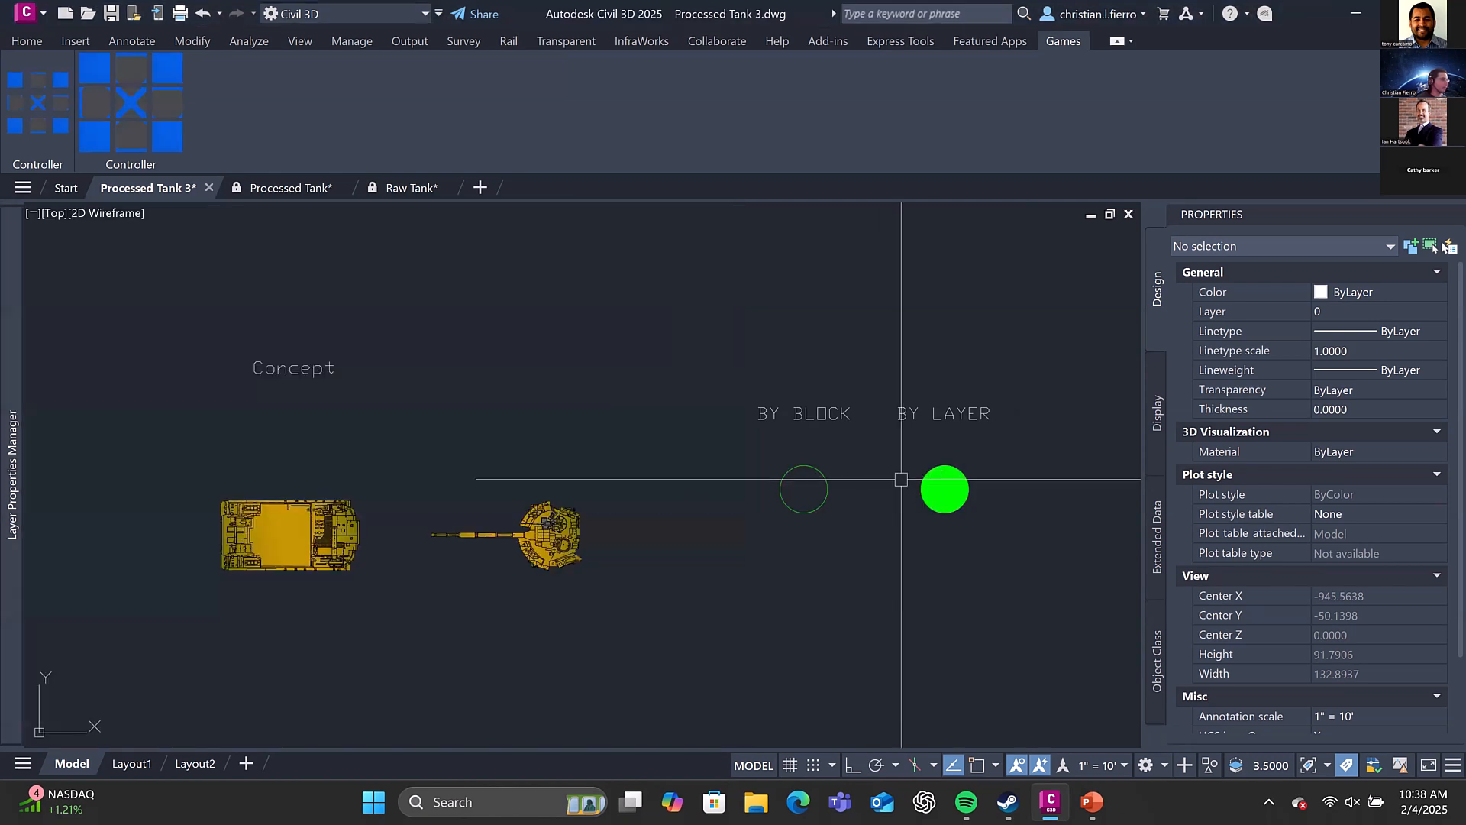
View the colour options for the BY BLOCK circle's block reference without changing its colour, and clear the selection
{"action": "left_click", "coordinate": [1364, 292]}
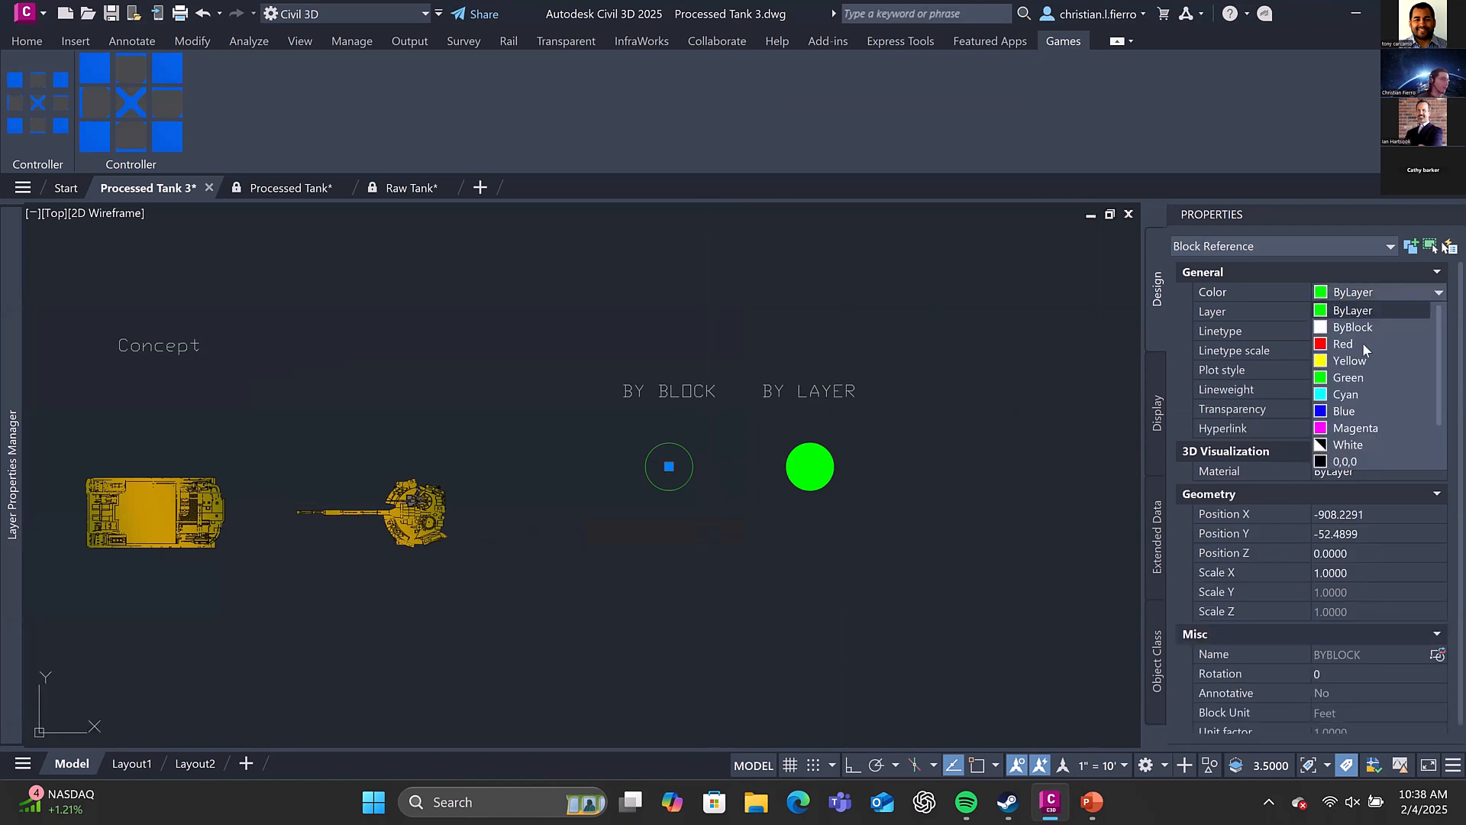
{"action": "left_click", "coordinate": [969, 383]}
{"action": "key", "text": "Escape"}
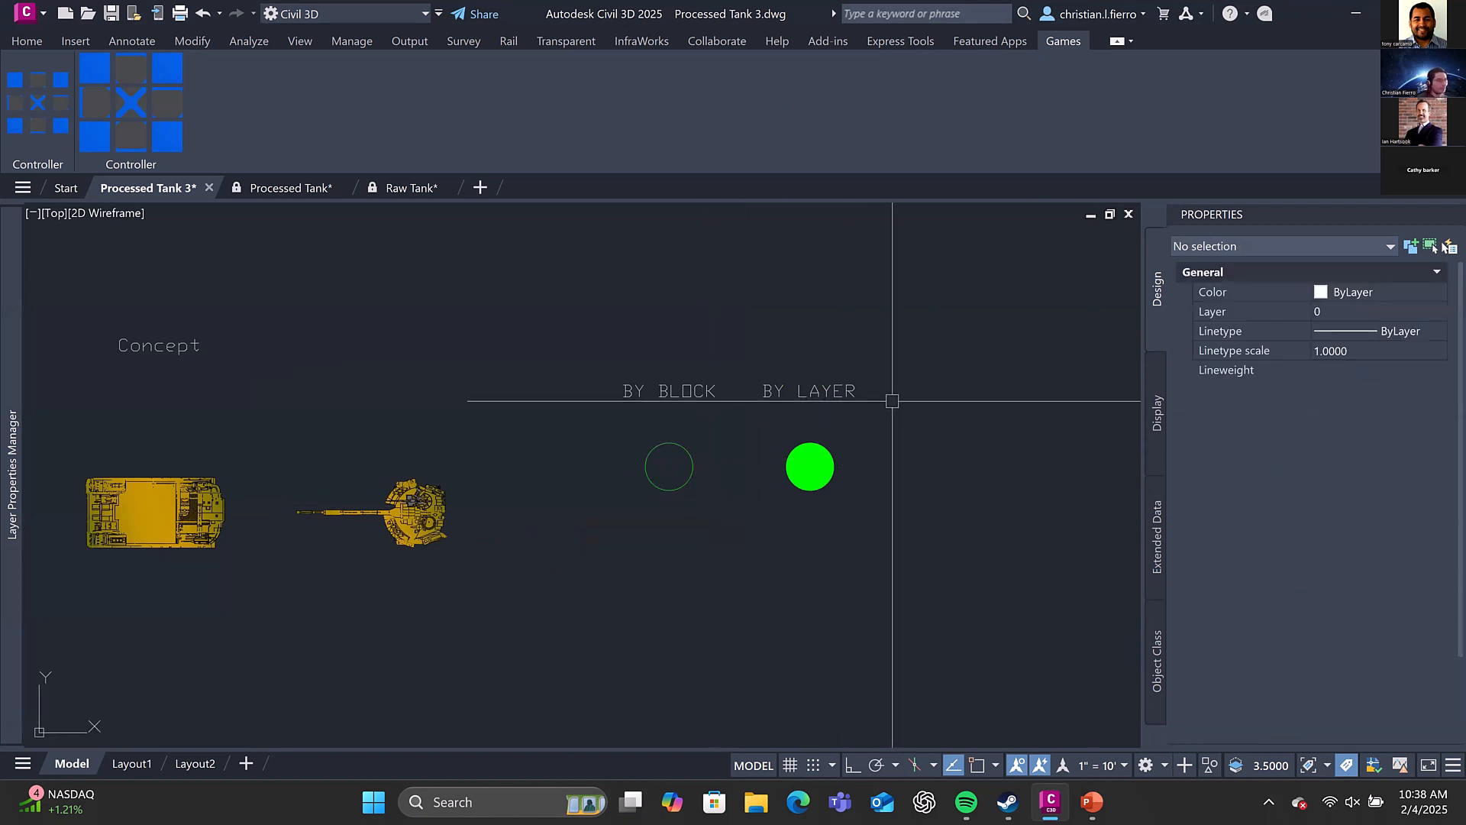
{"action": "scroll", "coordinate": [858, 368], "scroll_direction": "down", "scroll_amount": 4}
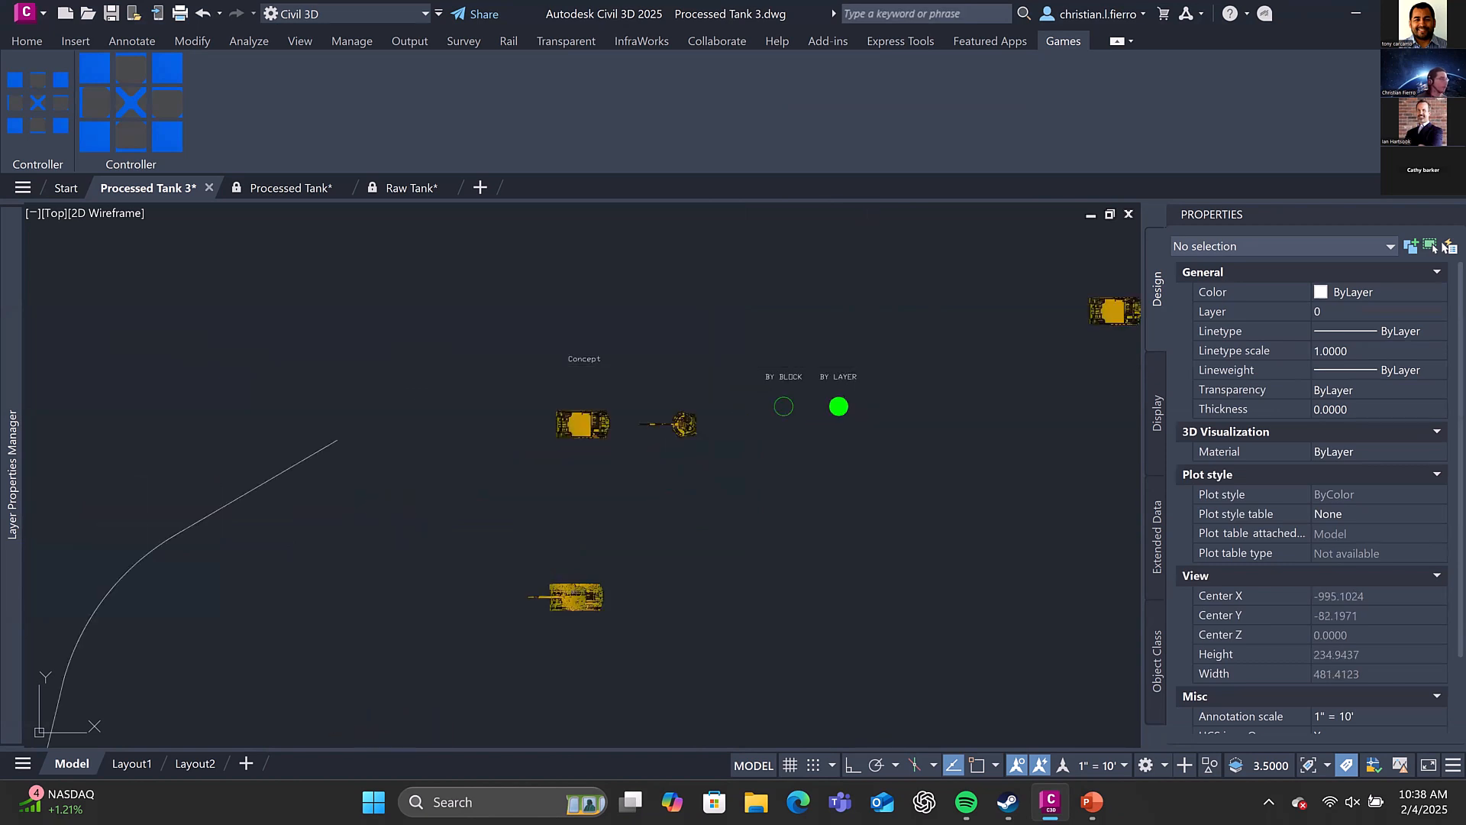
{"action": "middle_click_drag", "start_coordinate": [831, 359], "coordinate": [691, 367]}
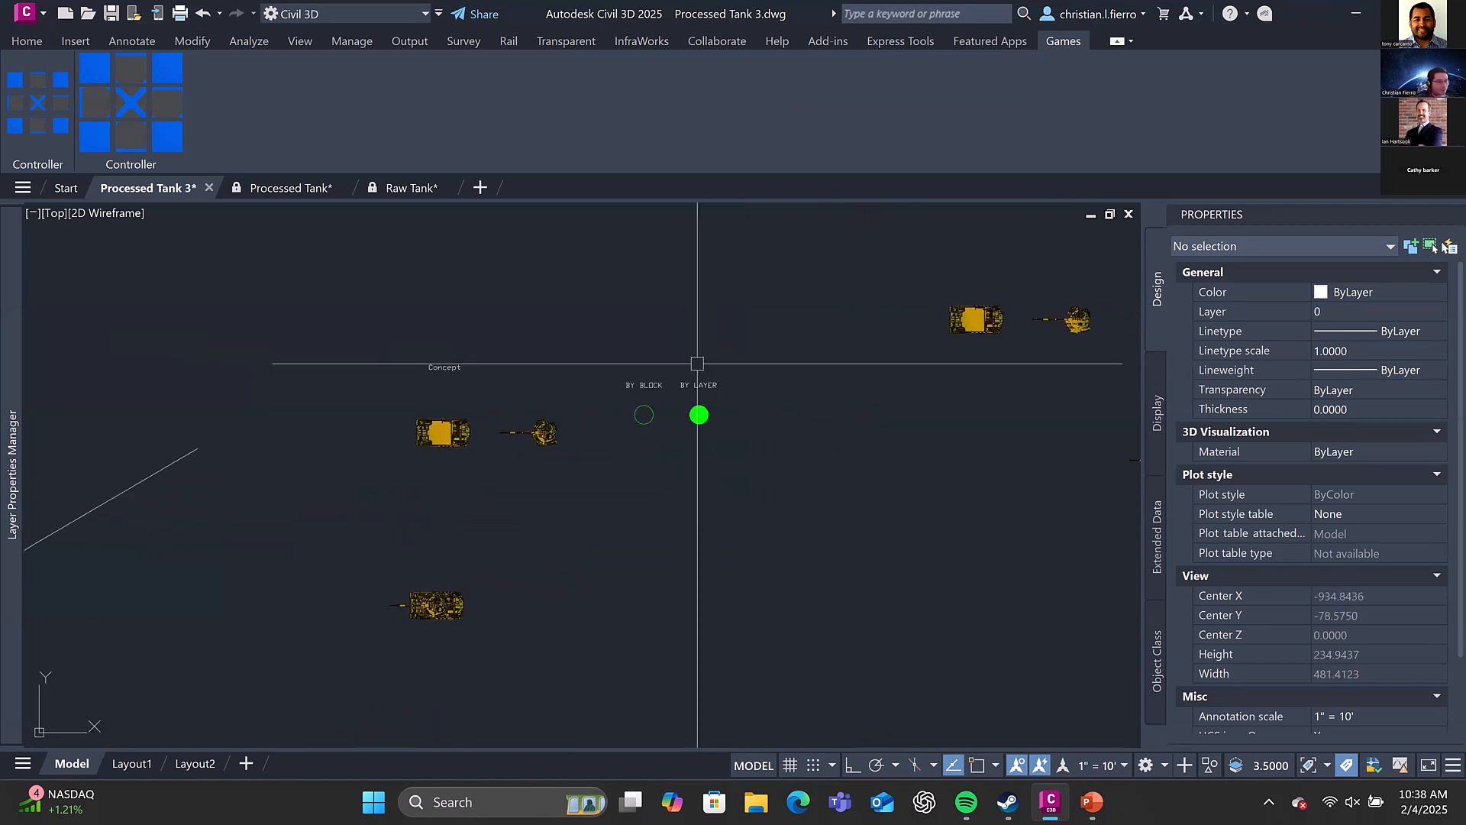
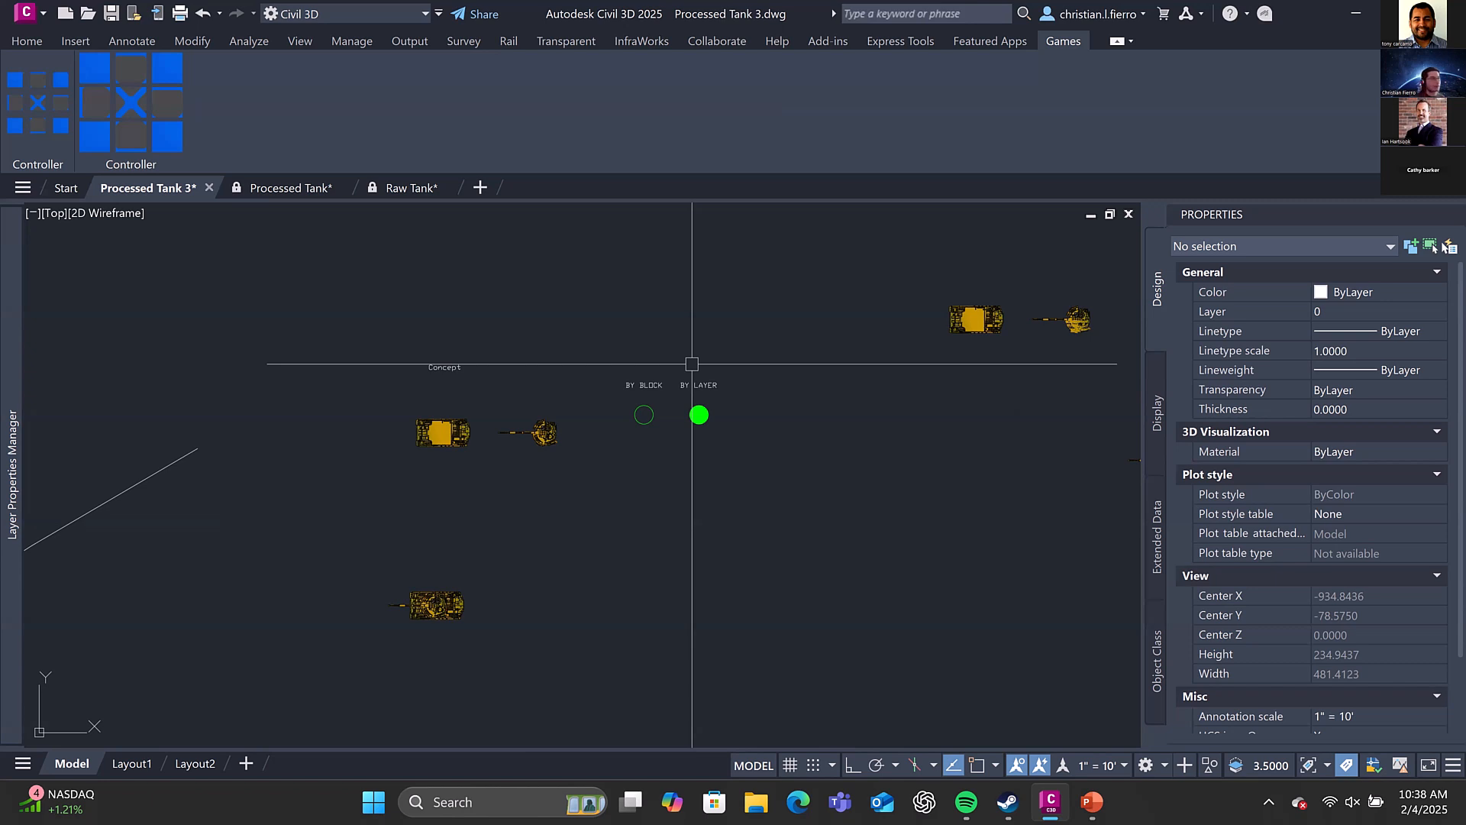
Copy the BY BLOCK circle twice below the original, at distances of about 33 and 64 units
{"action": "scroll", "coordinate": [692, 364], "scroll_direction": "up", "scroll_amount": 5}
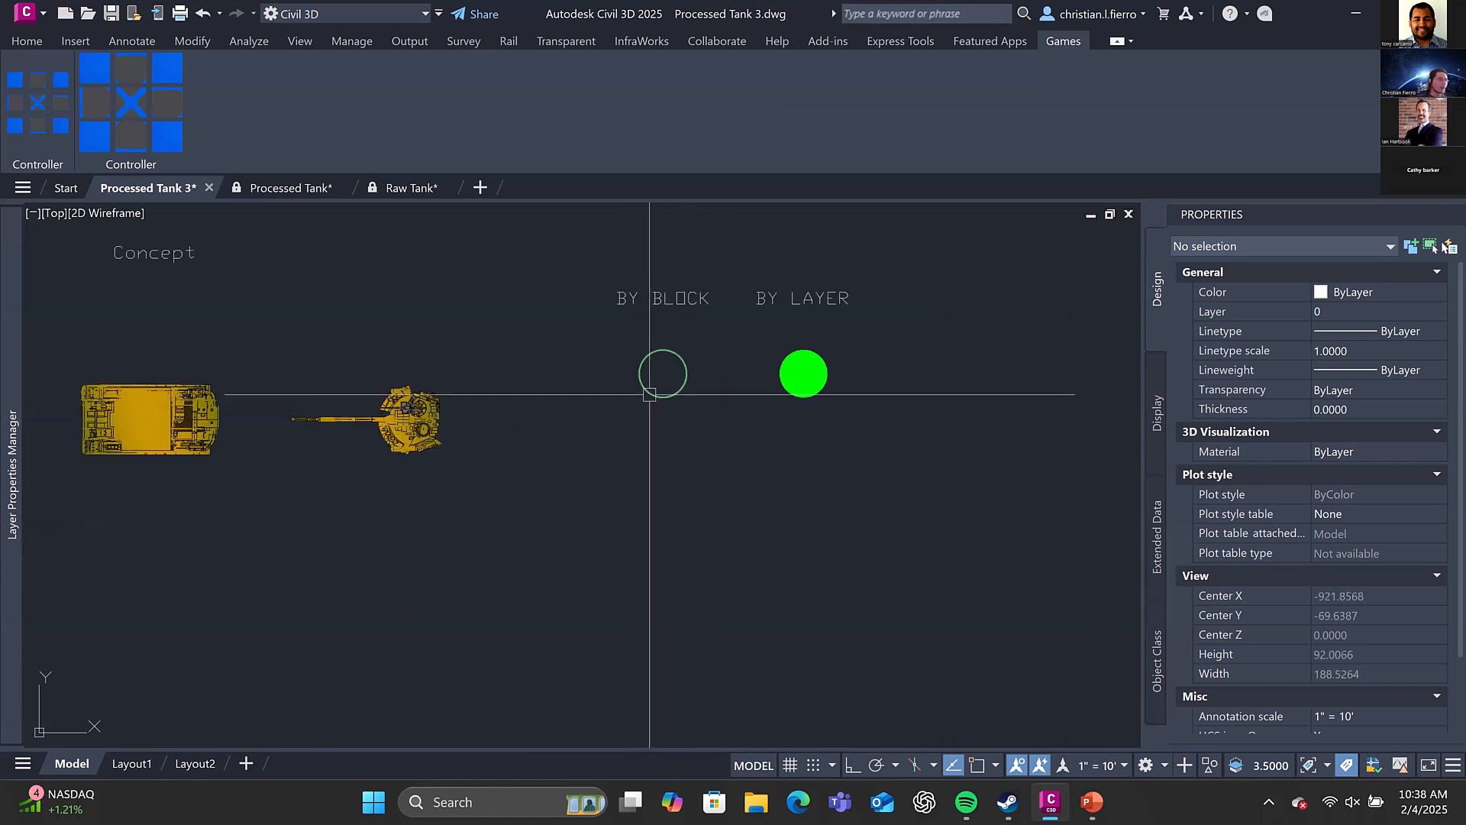
{"action": "left_click", "coordinate": [649, 394]}
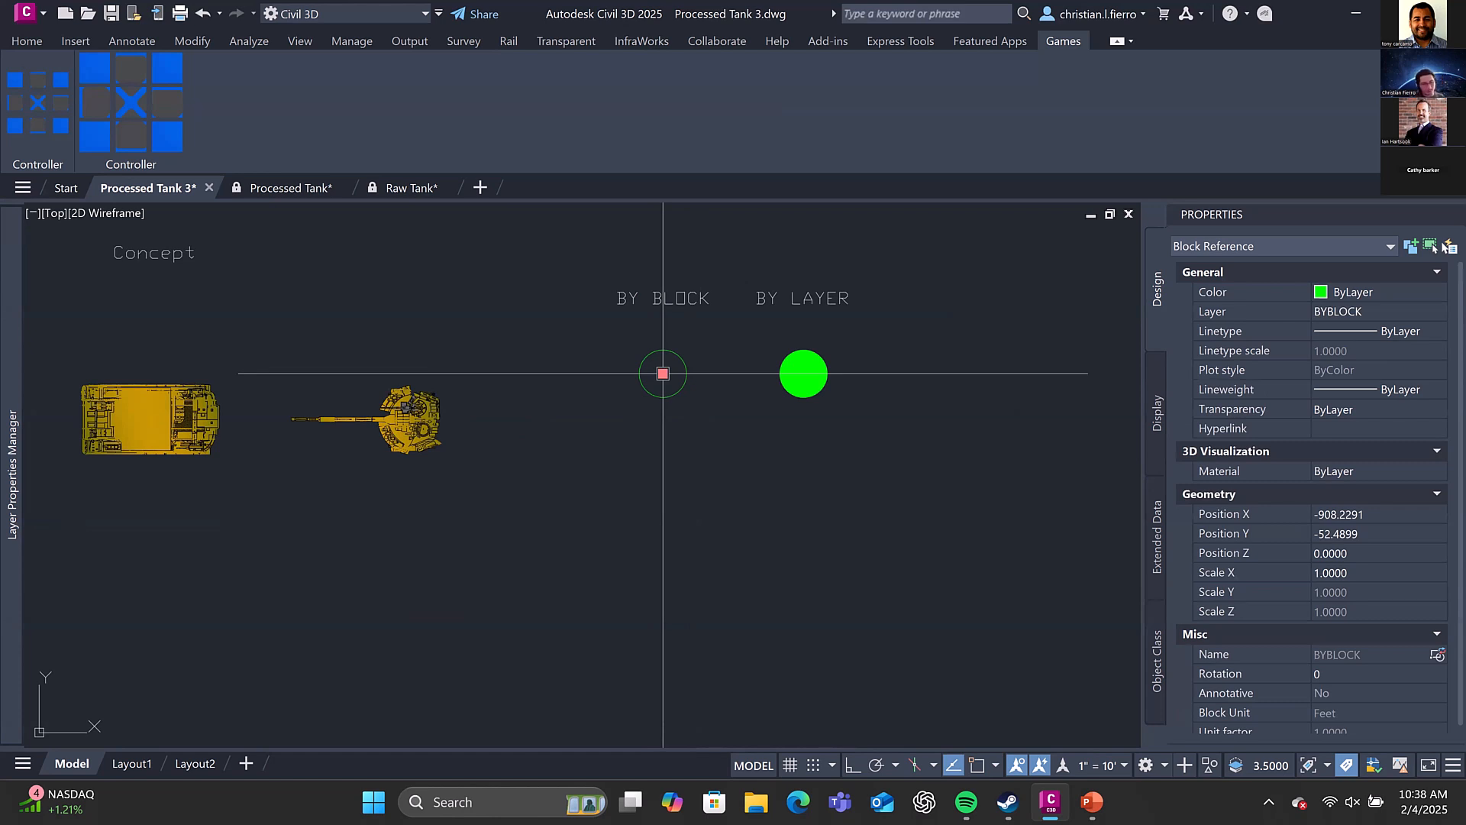
{"action": "mouse_move", "coordinate": [655, 351]}
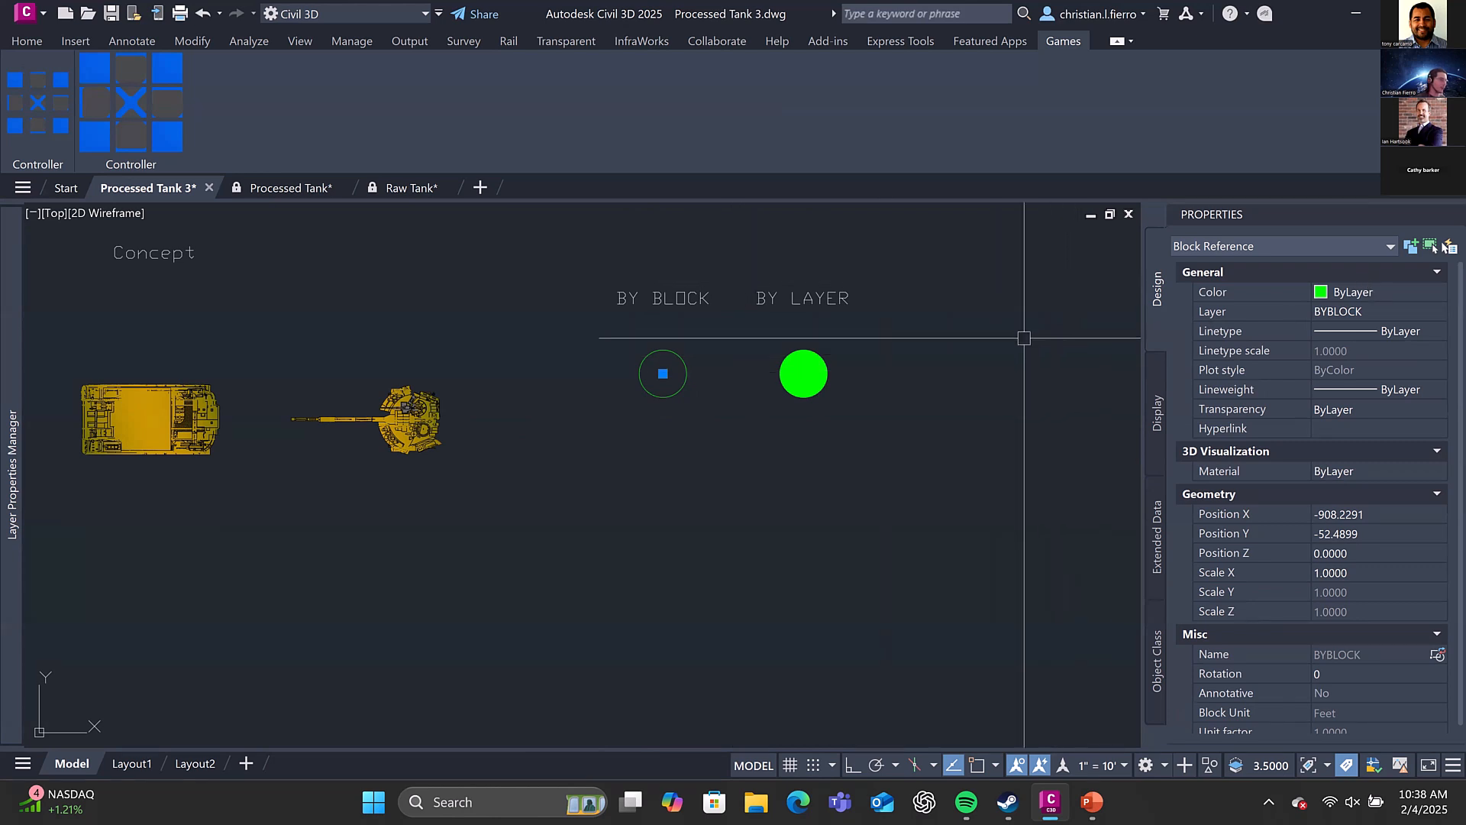
{"action": "type", "text": "co"}
{"action": "key", "text": "Return"}
{"action": "left_click", "coordinate": [663, 373]}
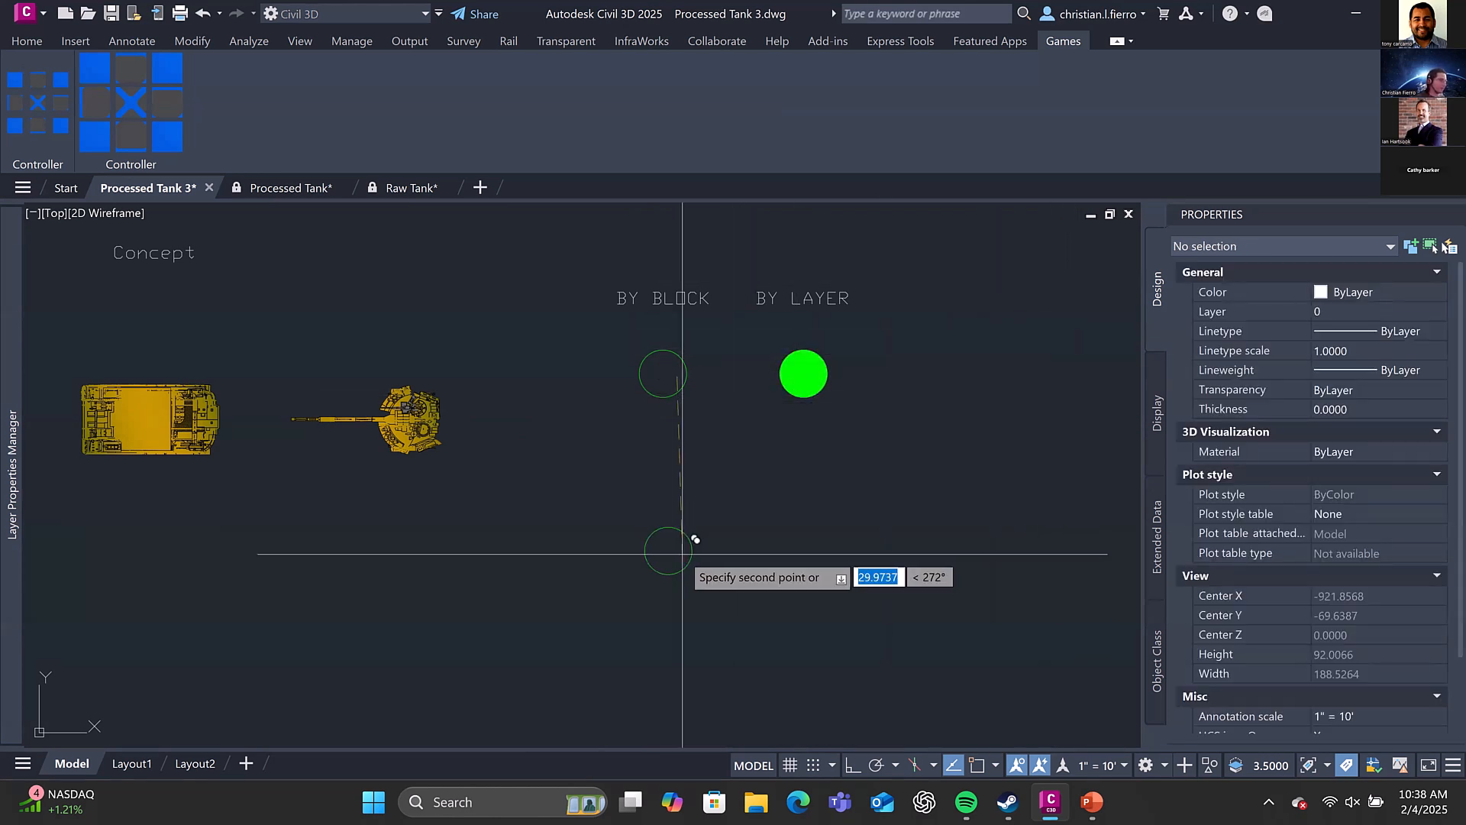
{"action": "left_click", "coordinate": [667, 566]}
{"action": "middle_click_drag", "start_coordinate": [665, 645], "coordinate": [700, 451]}
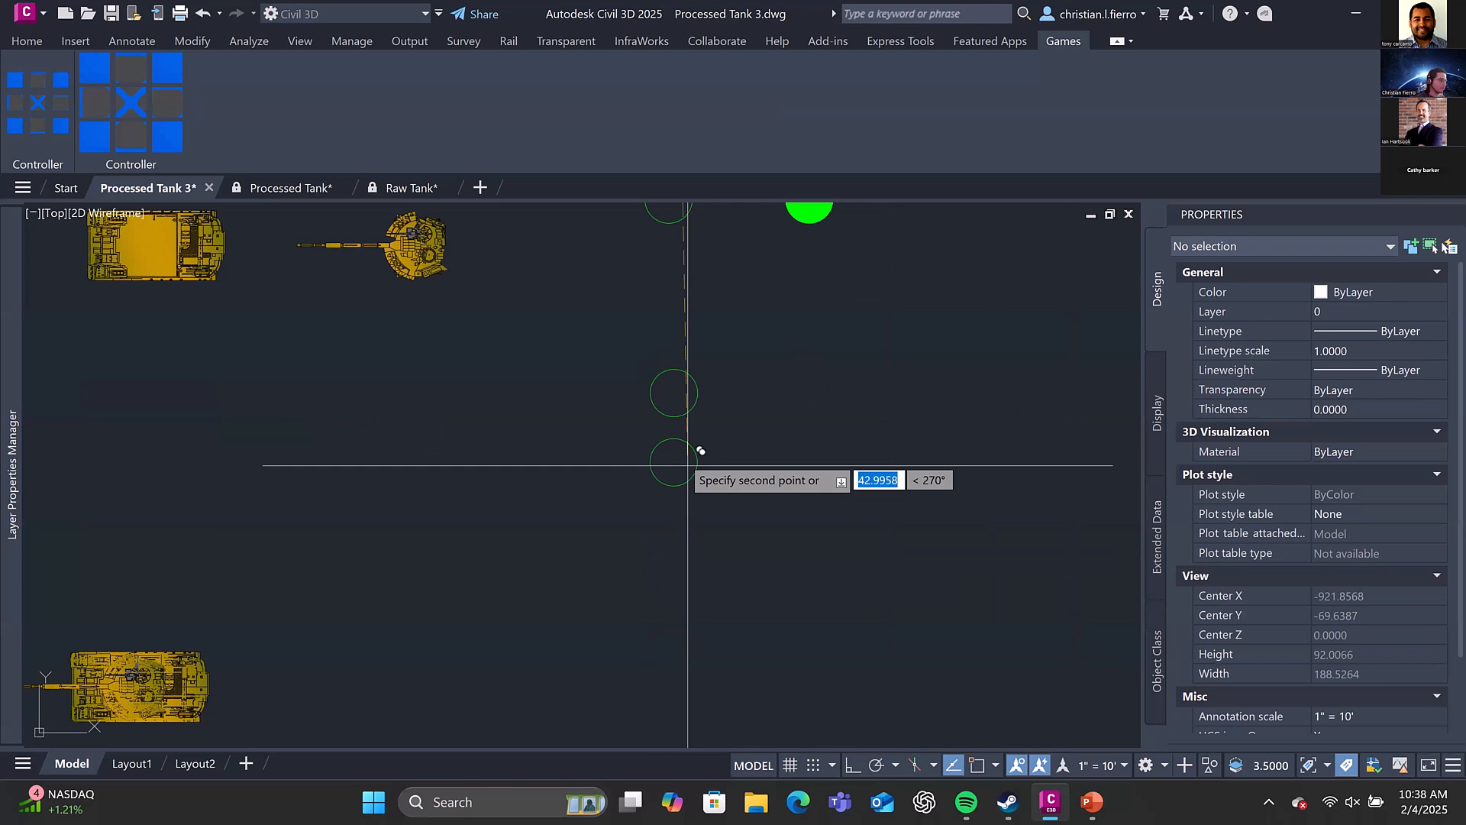
{"action": "left_click", "coordinate": [680, 580]}
{"action": "key", "text": "Escape"}
{"action": "scroll", "coordinate": [702, 434], "scroll_direction": "down", "scroll_amount": 4}
{"action": "left_click", "coordinate": [691, 346]}
{"action": "key", "text": "Escape"}
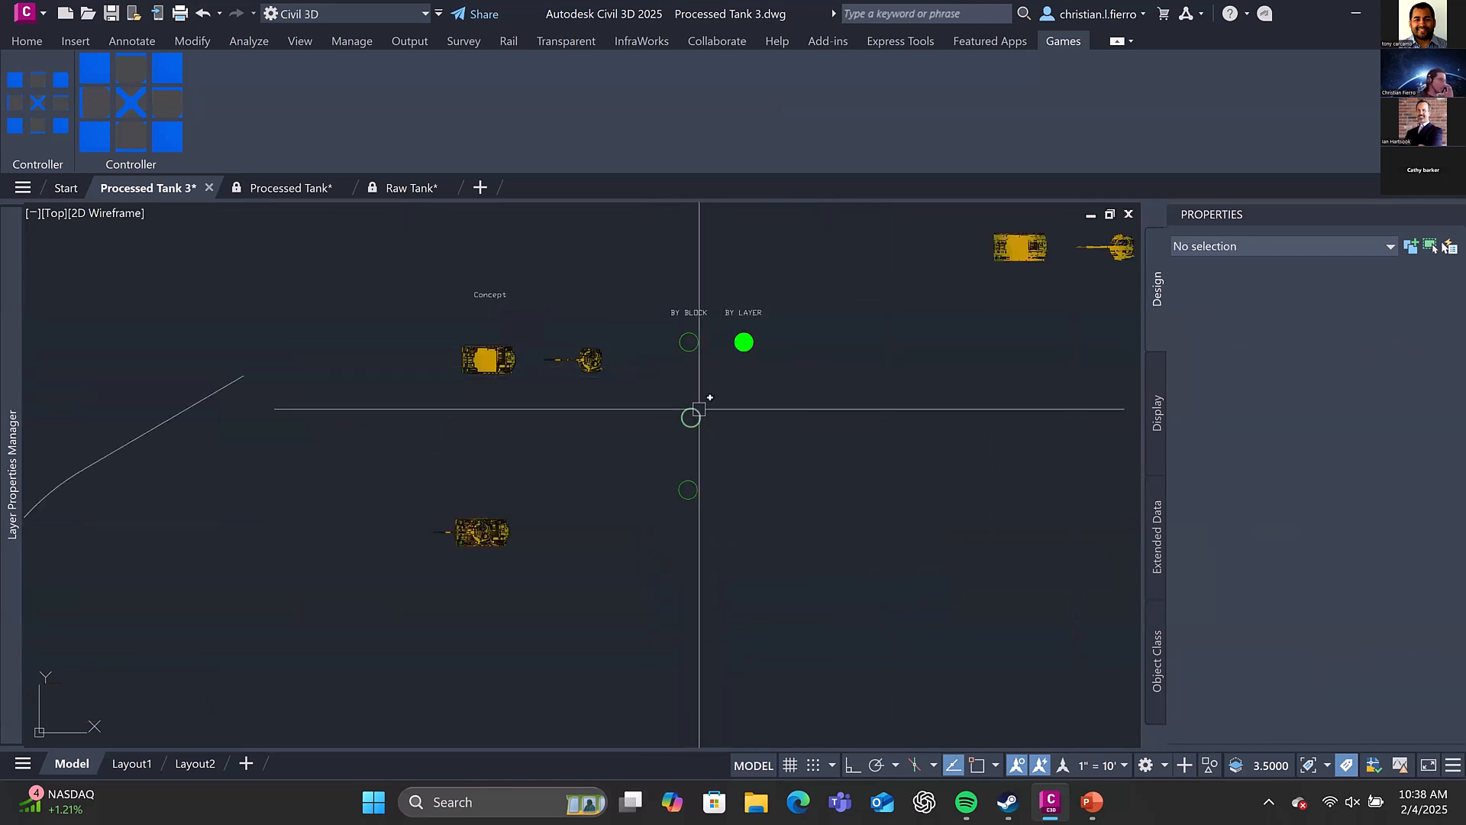
Set the colour of the two copied BY BLOCK circles to Red and compare the original circle's properties
{"action": "left_click", "coordinate": [690, 418]}
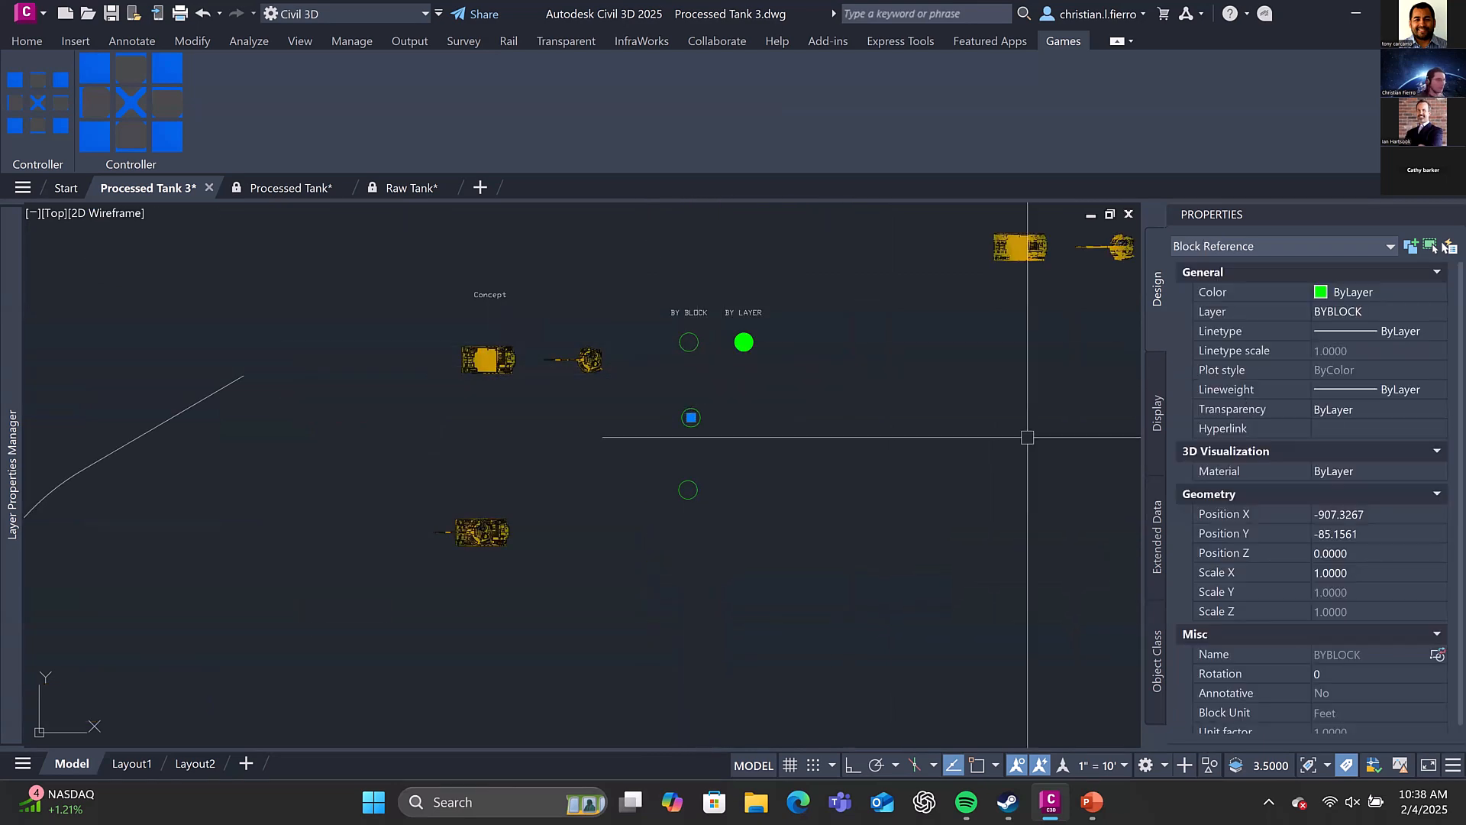
{"action": "left_click", "coordinate": [696, 490]}
{"action": "left_click", "coordinate": [1364, 295]}
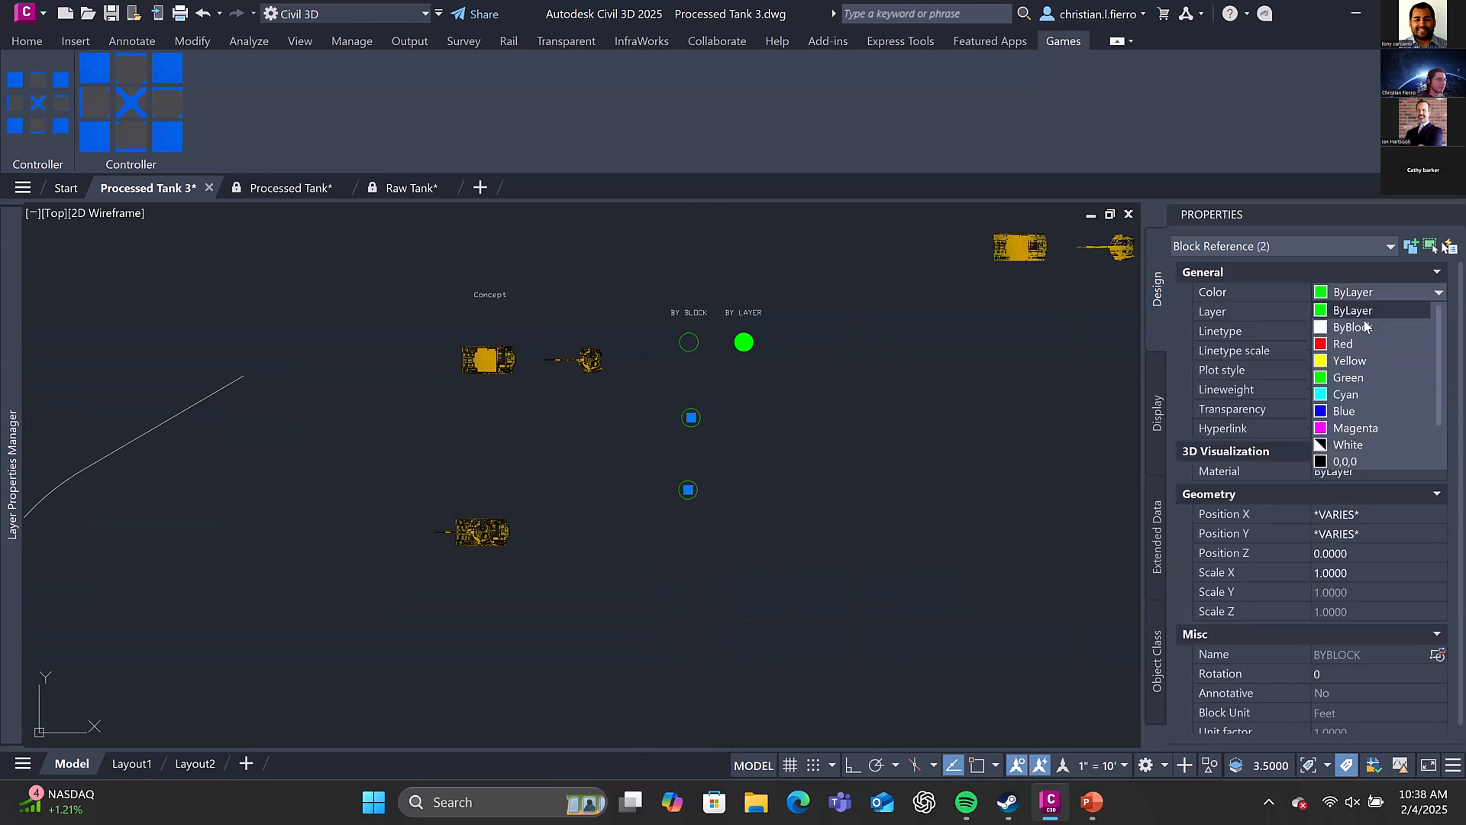
{"action": "left_click", "coordinate": [1363, 340]}
{"action": "scroll", "coordinate": [718, 409], "scroll_direction": "up", "scroll_amount": 2}
{"action": "middle_click_drag", "start_coordinate": [718, 410], "coordinate": [717, 459]}
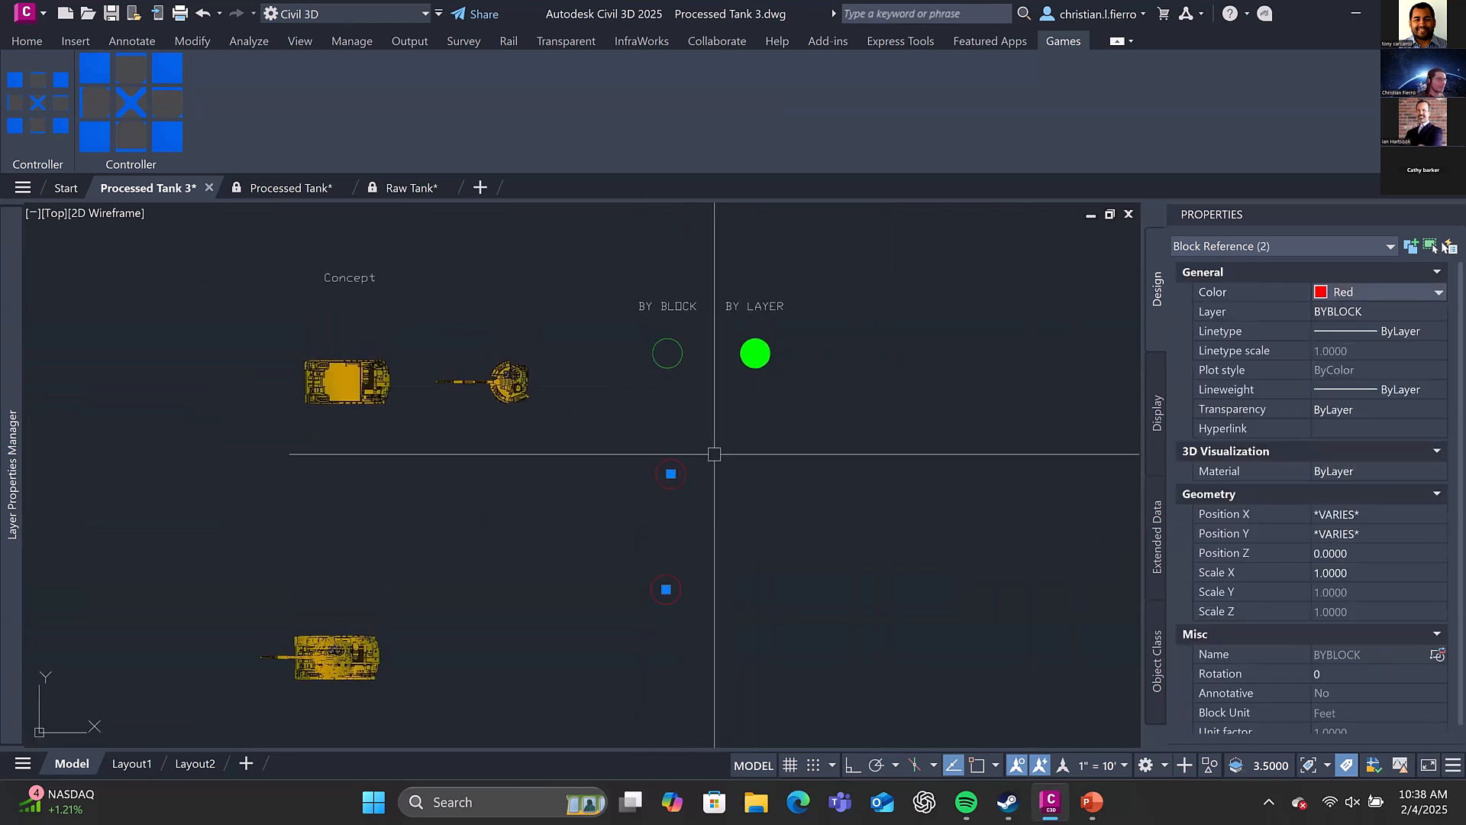
{"action": "key", "text": "Escape"}
{"action": "left_click", "coordinate": [677, 352]}
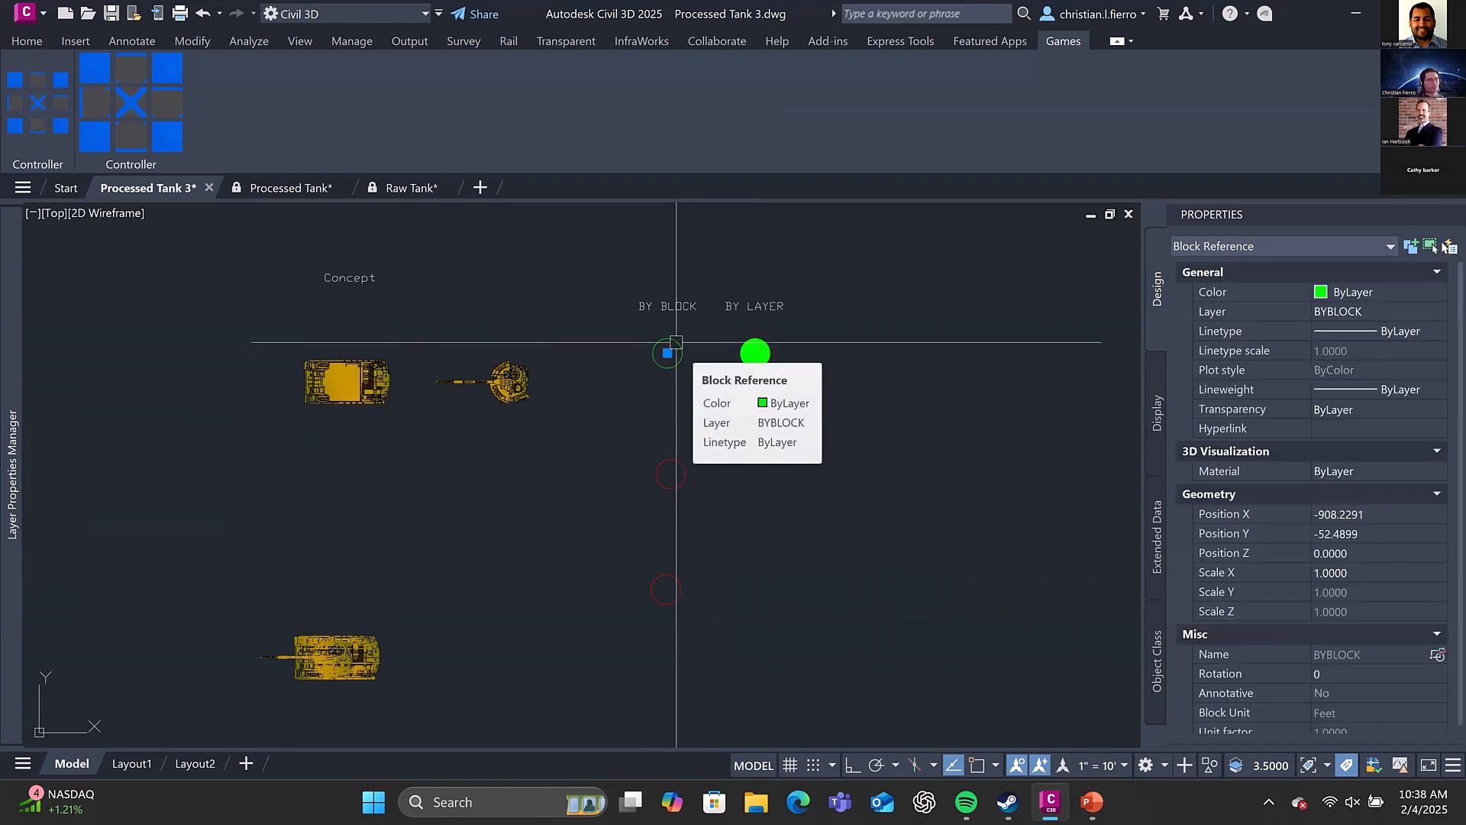
{"action": "key", "text": "Escape"}
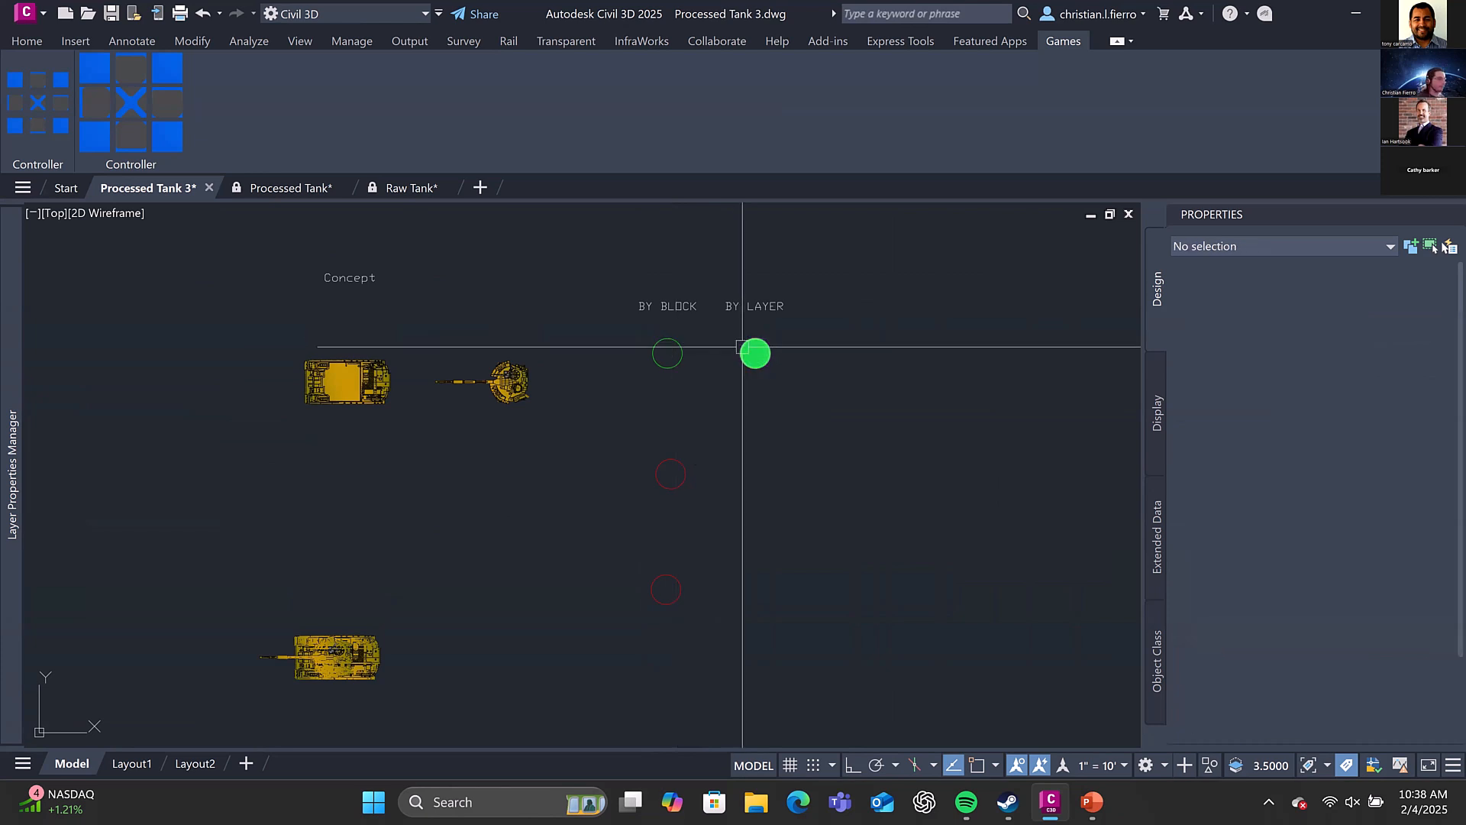
Delete the curved polyline to the west of the Concept tank
{"action": "scroll", "coordinate": [710, 336], "scroll_direction": "down", "scroll_amount": 5}
{"action": "middle_click_drag", "start_coordinate": [705, 337], "coordinate": [673, 398]}
{"action": "left_click", "coordinate": [465, 427]}
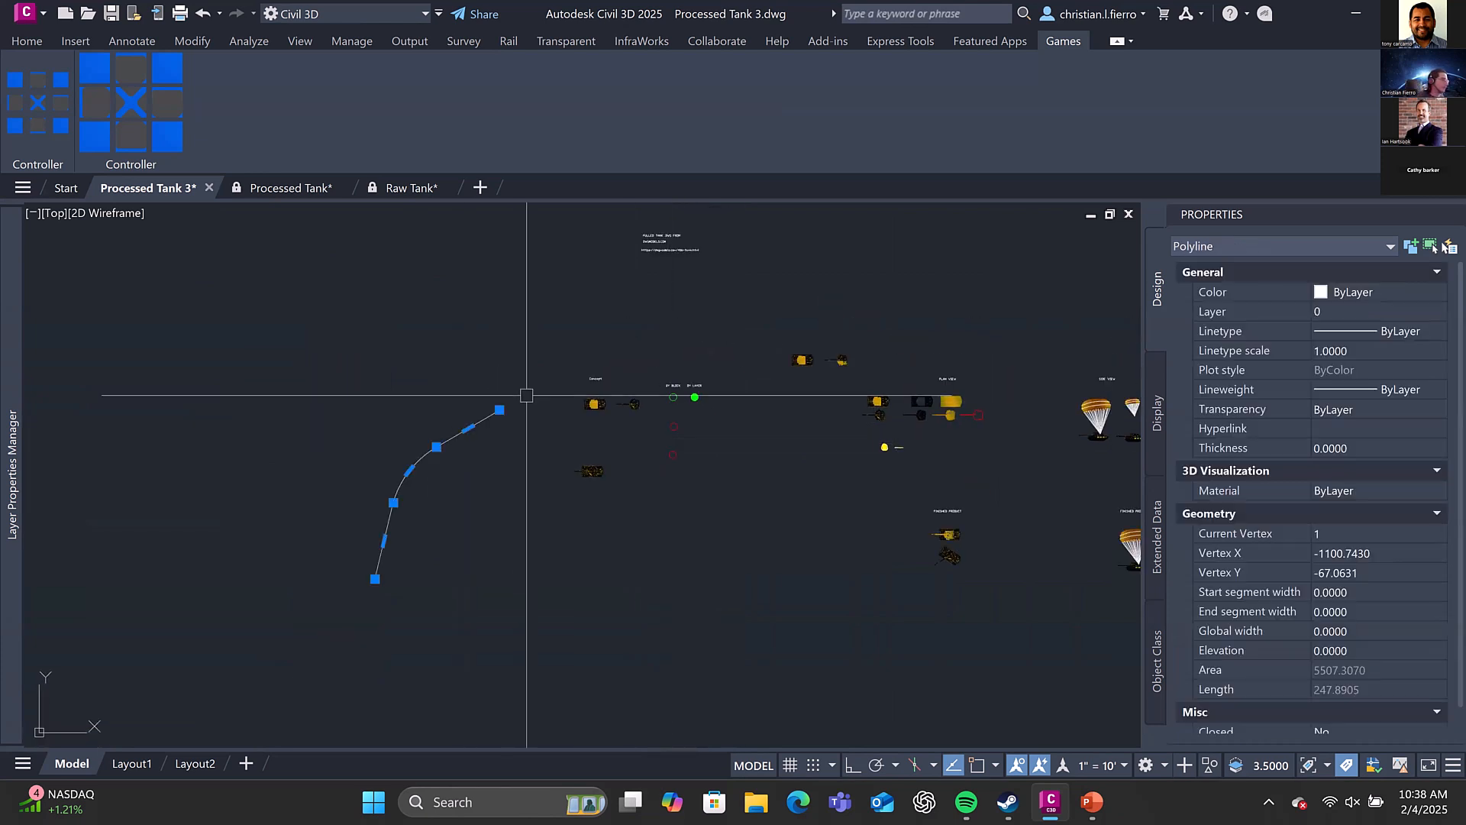
{"action": "key", "text": "Delete"}
Examine the Plan View tank parts and the dynamic tank block under Finished Product, leaving nothing selected
{"action": "middle_click_drag", "start_coordinate": [792, 381], "coordinate": [612, 427]}
{"action": "scroll", "coordinate": [611, 427], "scroll_direction": "up", "scroll_amount": 4}
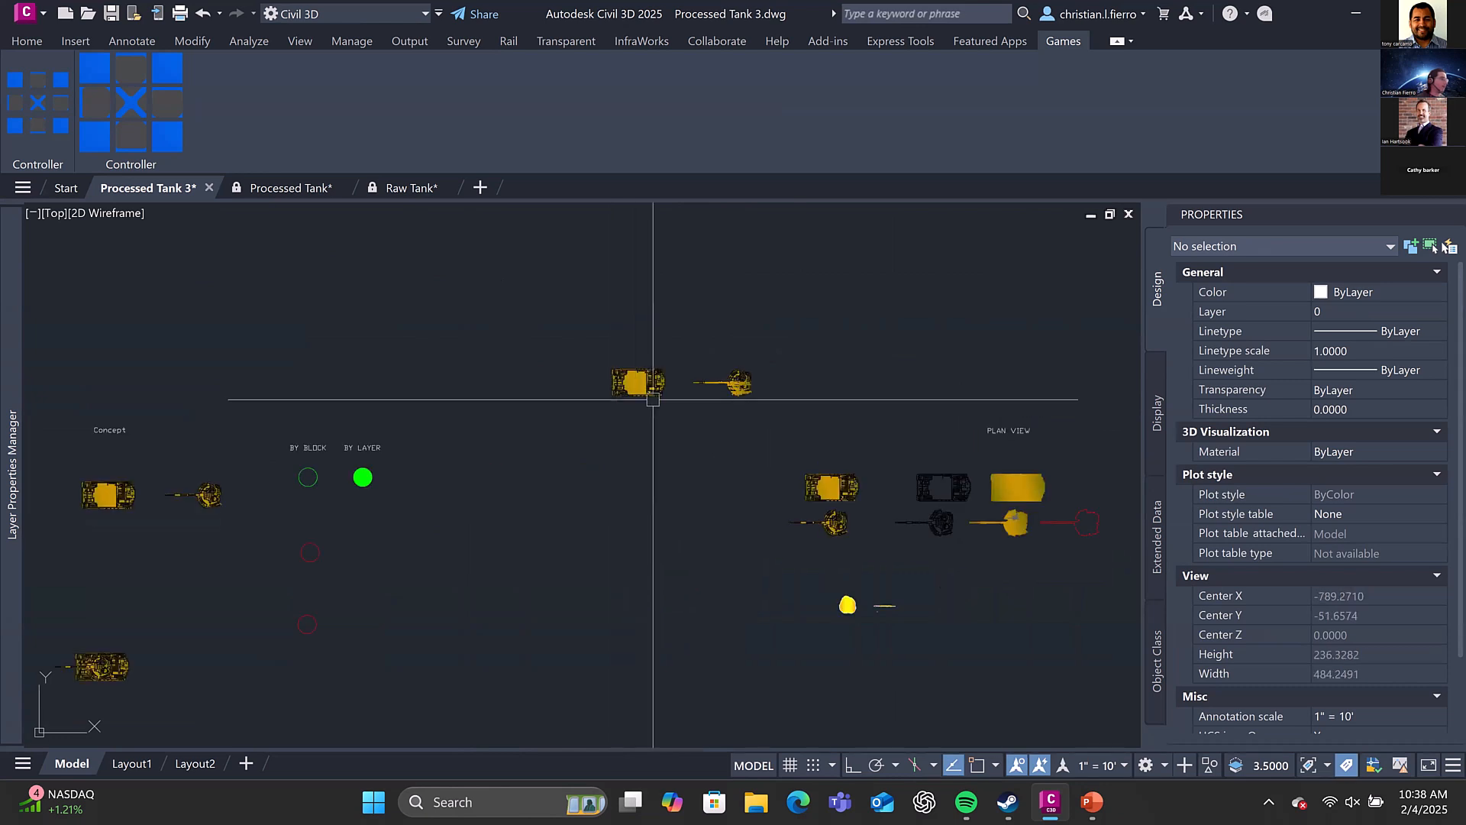
{"action": "middle_click_drag", "start_coordinate": [805, 478], "coordinate": [537, 428]}
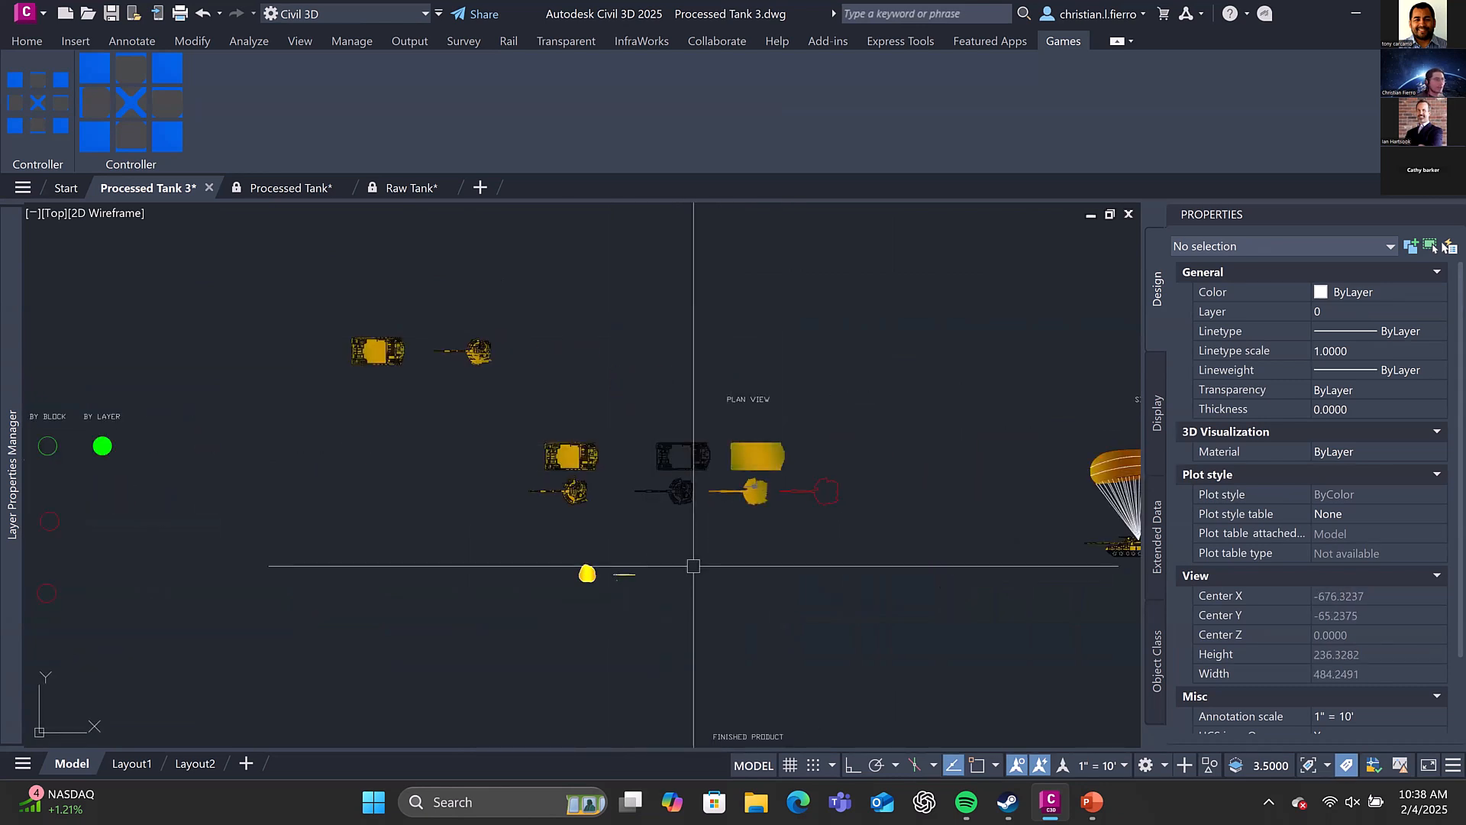
{"action": "middle_click_drag", "start_coordinate": [703, 549], "coordinate": [703, 451]}
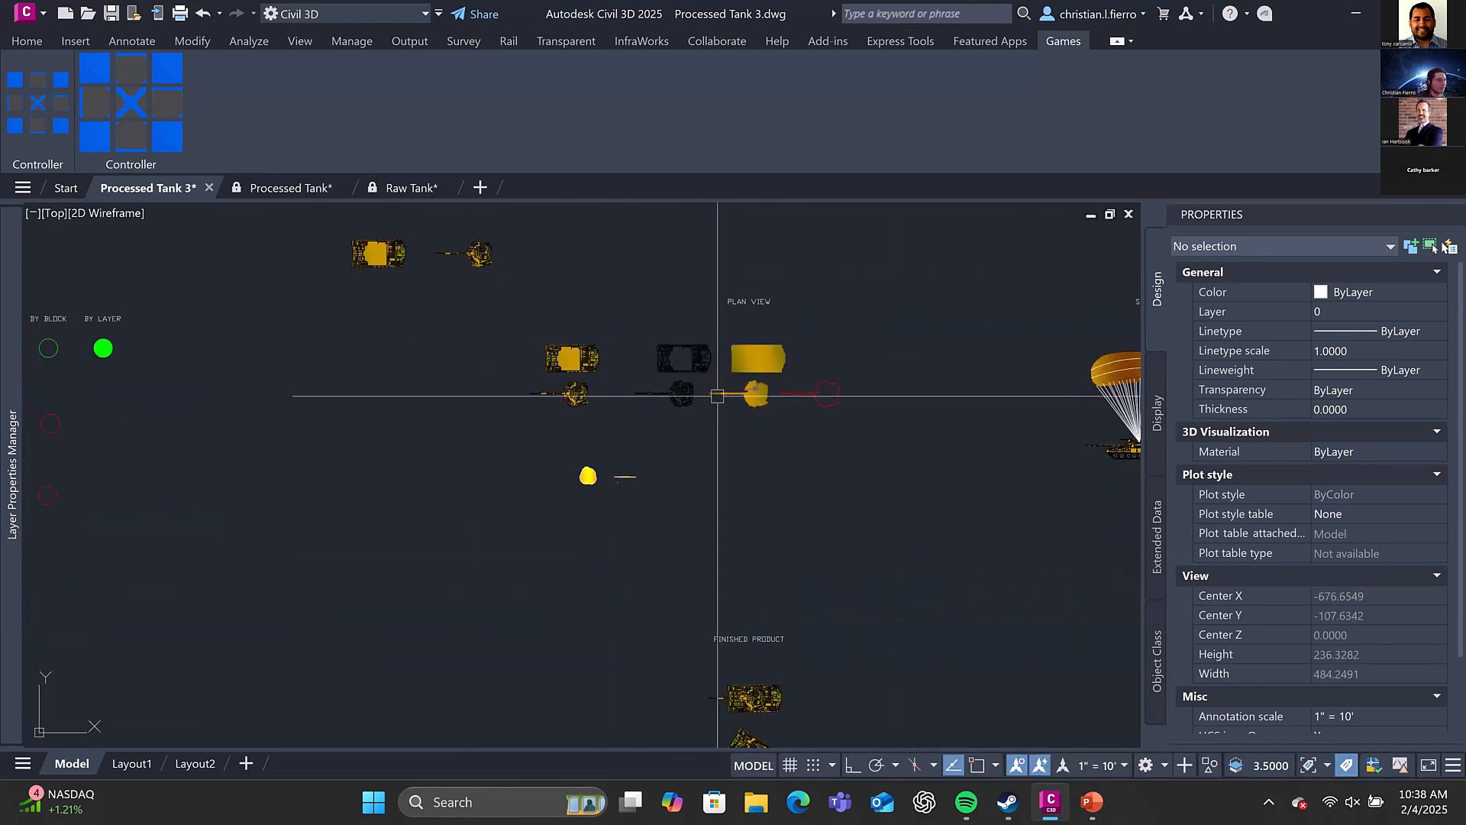
{"action": "middle_click_drag", "start_coordinate": [547, 352], "coordinate": [684, 442]}
{"action": "scroll", "coordinate": [625, 369], "scroll_direction": "up", "scroll_amount": 3}
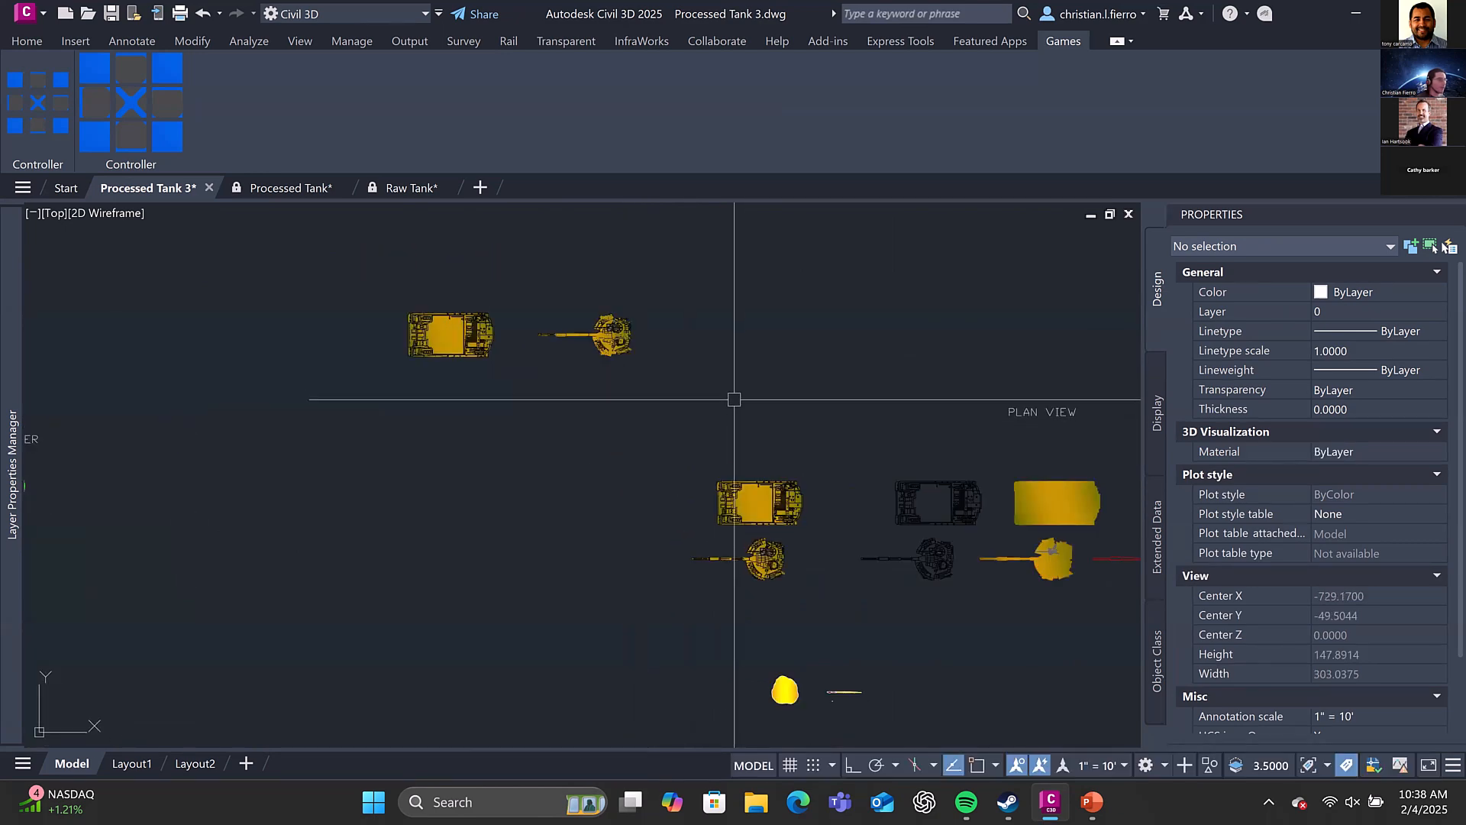
{"action": "scroll", "coordinate": [731, 398], "scroll_direction": "down", "scroll_amount": 3}
{"action": "middle_click_drag", "start_coordinate": [730, 399], "coordinate": [840, 207]}
{"action": "middle_click_drag", "start_coordinate": [918, 598], "coordinate": [710, 314]}
{"action": "scroll", "coordinate": [848, 329], "scroll_direction": "up", "scroll_amount": 3}
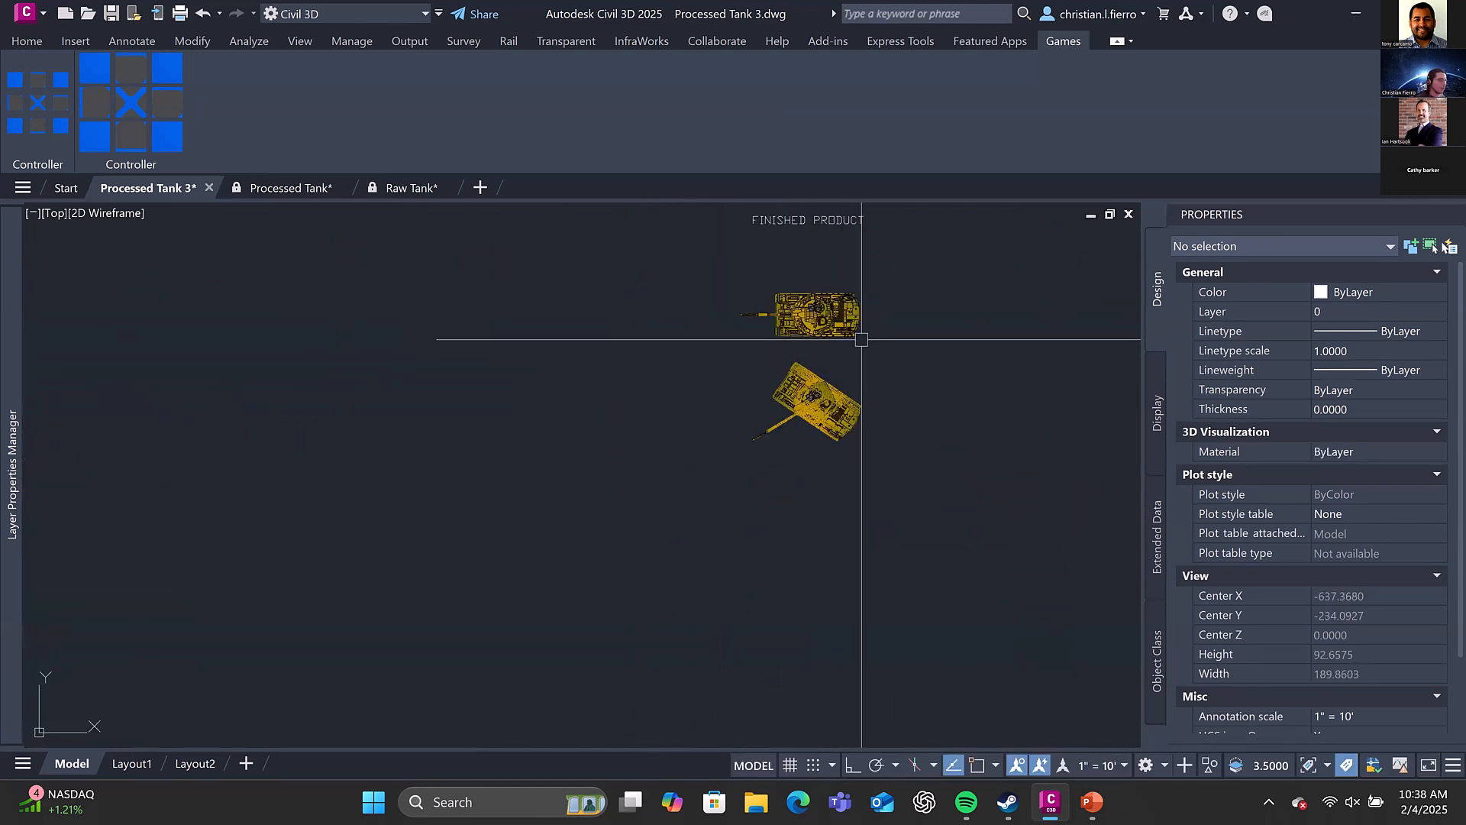
{"action": "left_click", "coordinate": [844, 317]}
{"action": "middle_click_drag", "start_coordinate": [844, 313], "coordinate": [829, 528]}
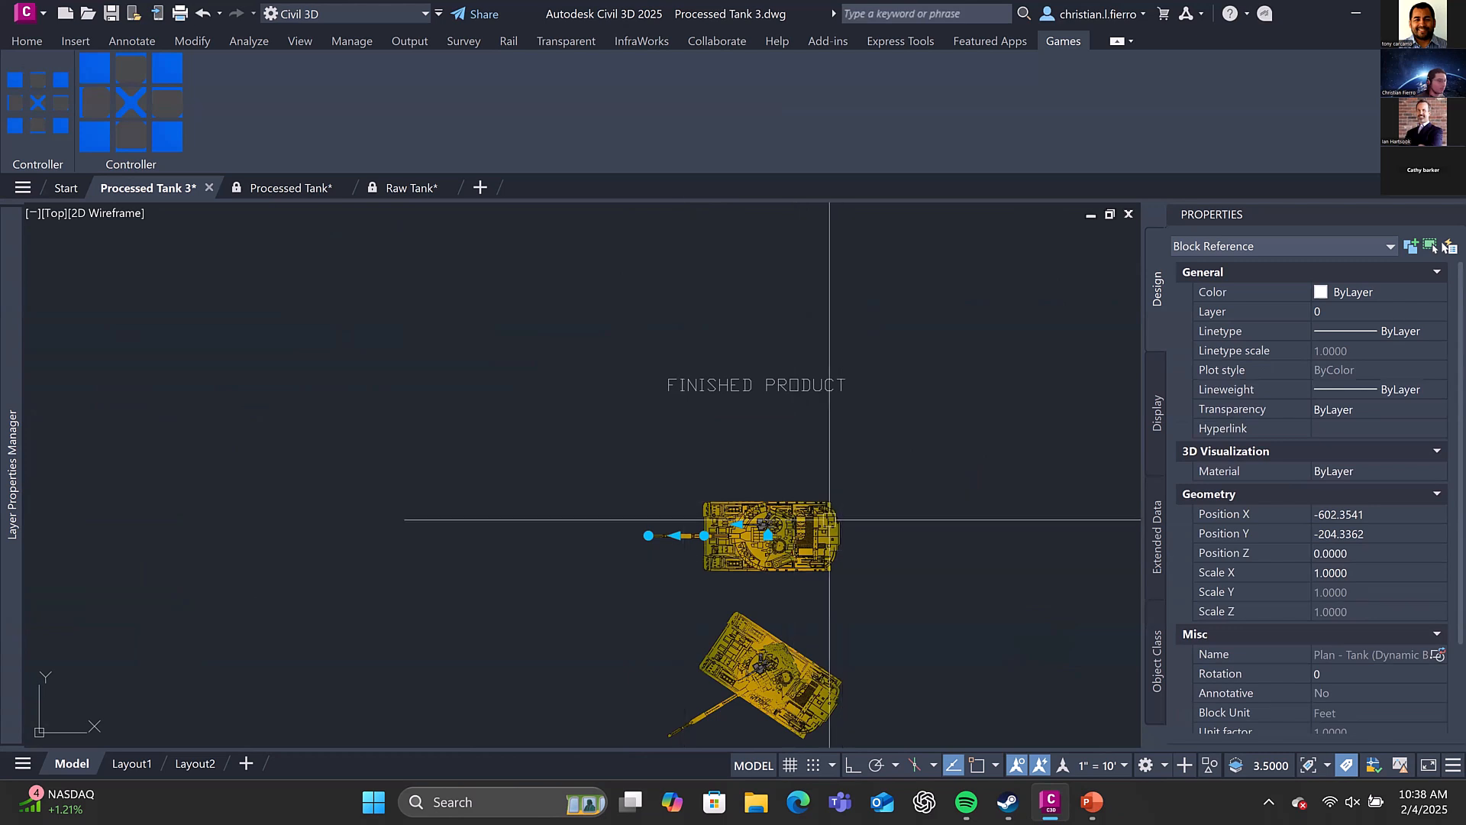
{"action": "scroll", "coordinate": [786, 514], "scroll_direction": "down", "scroll_amount": 3}
{"action": "middle_click_drag", "start_coordinate": [786, 420], "coordinate": [812, 743]}
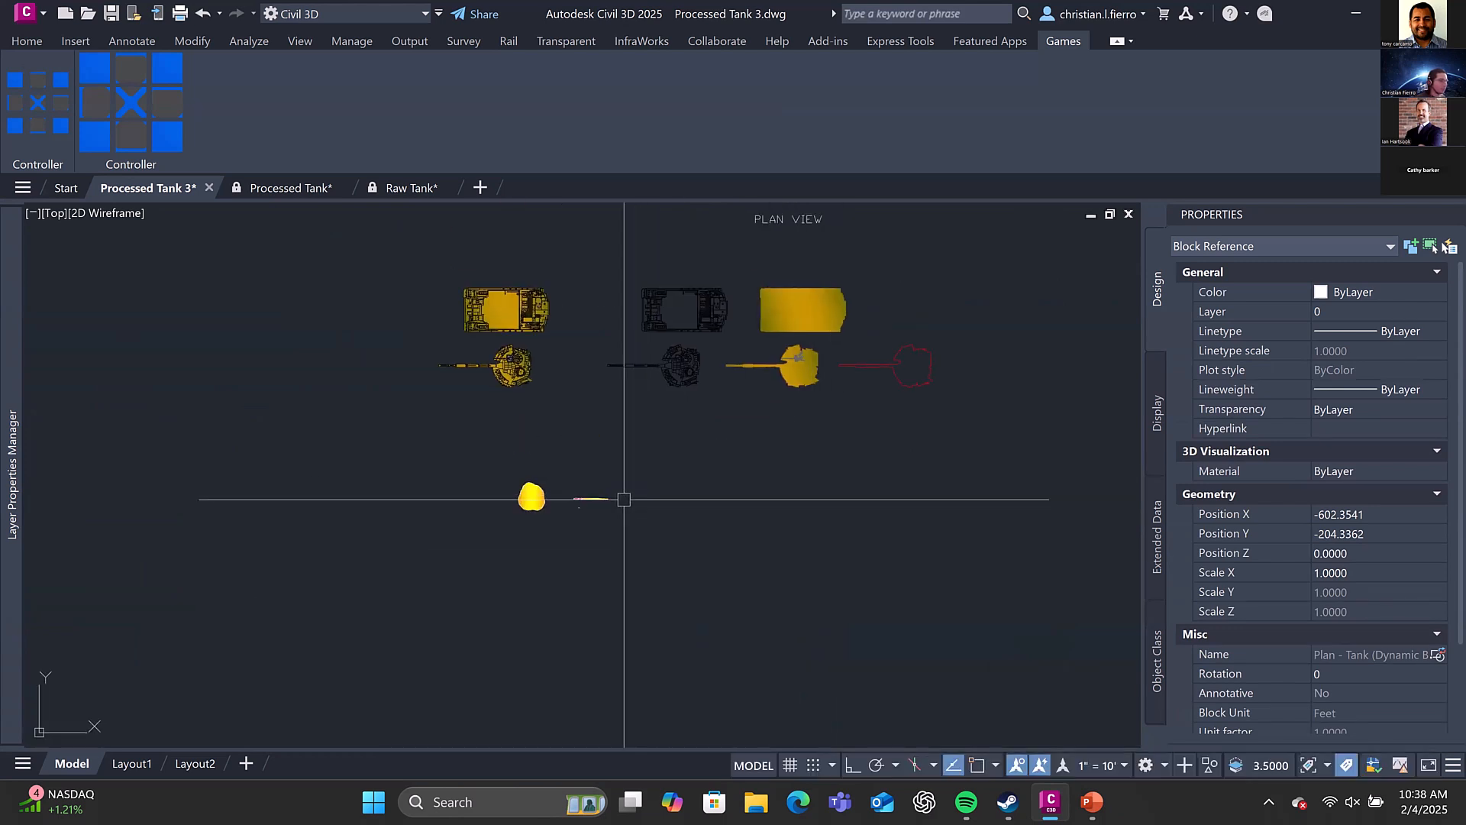
{"action": "key", "text": "Escape"}
Examine the linework and colour blocks of the tank base and cannon under Plan View, comparing them with the finished tanks
{"action": "scroll", "coordinate": [596, 500], "scroll_direction": "up", "scroll_amount": 5}
{"action": "mouse_move", "coordinate": [567, 379]}
{"action": "middle_mouse_down"}
{"action": "mouse_move", "coordinate": [531, 722]}
{"action": "mouse_move", "coordinate": [543, 821]}
{"action": "middle_mouse_up"}
{"action": "scroll", "coordinate": [448, 573], "scroll_direction": "down", "scroll_amount": 4}
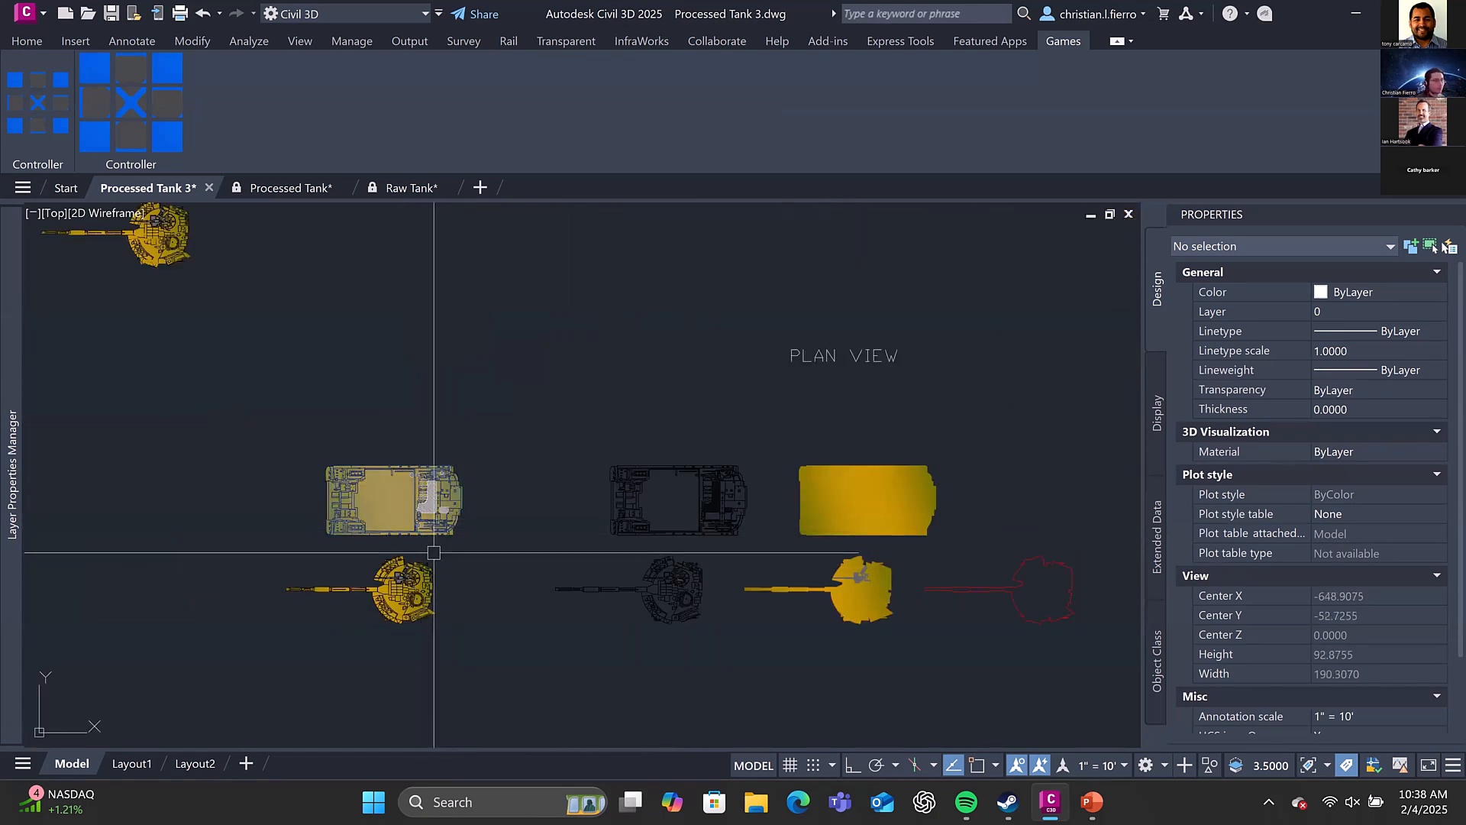
{"action": "scroll", "coordinate": [816, 450], "scroll_direction": "down", "scroll_amount": 2}
{"action": "scroll", "coordinate": [776, 416], "scroll_direction": "down", "scroll_amount": 4}
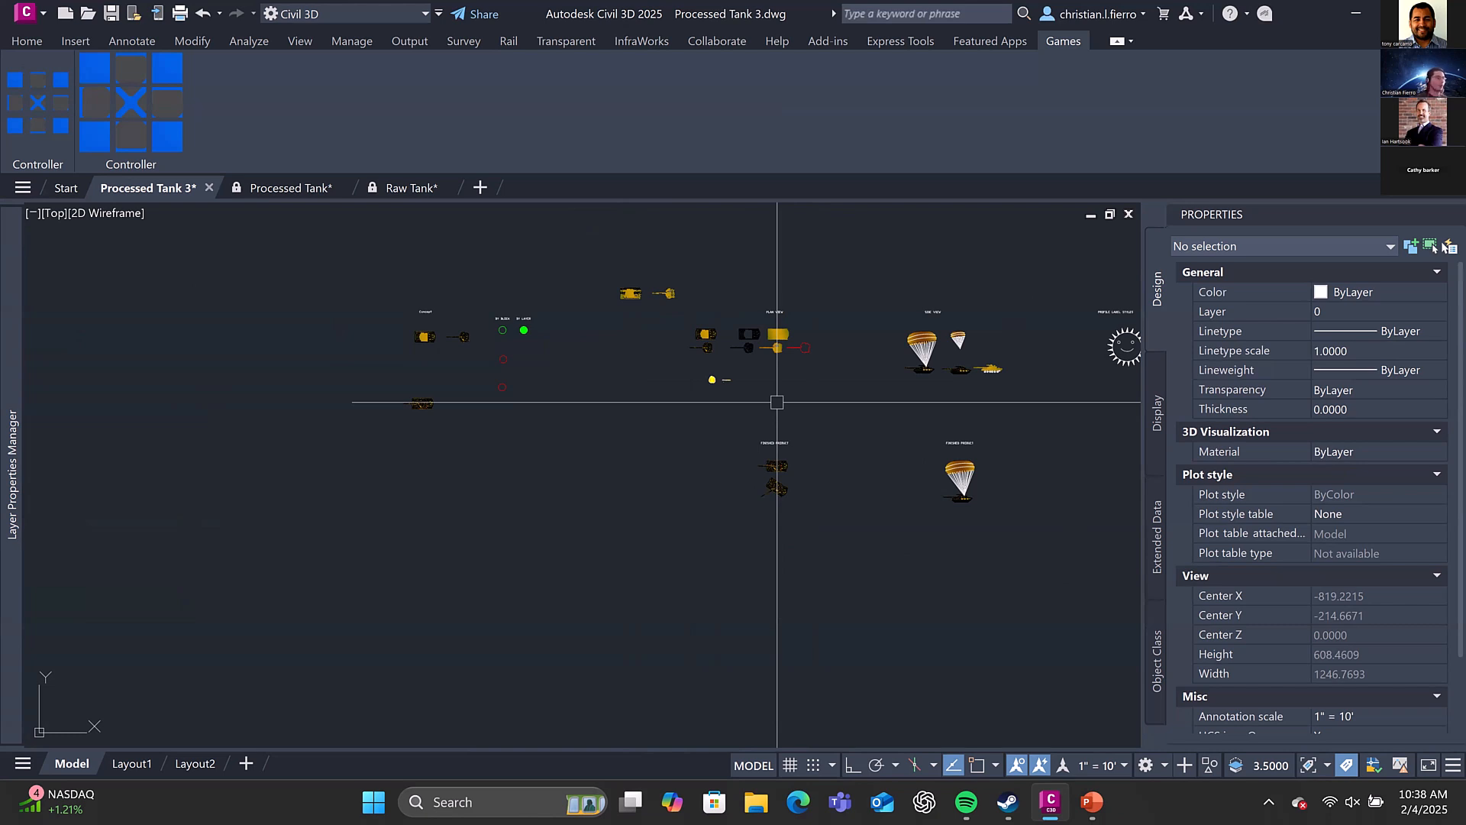
{"action": "mouse_move", "coordinate": [779, 478]}
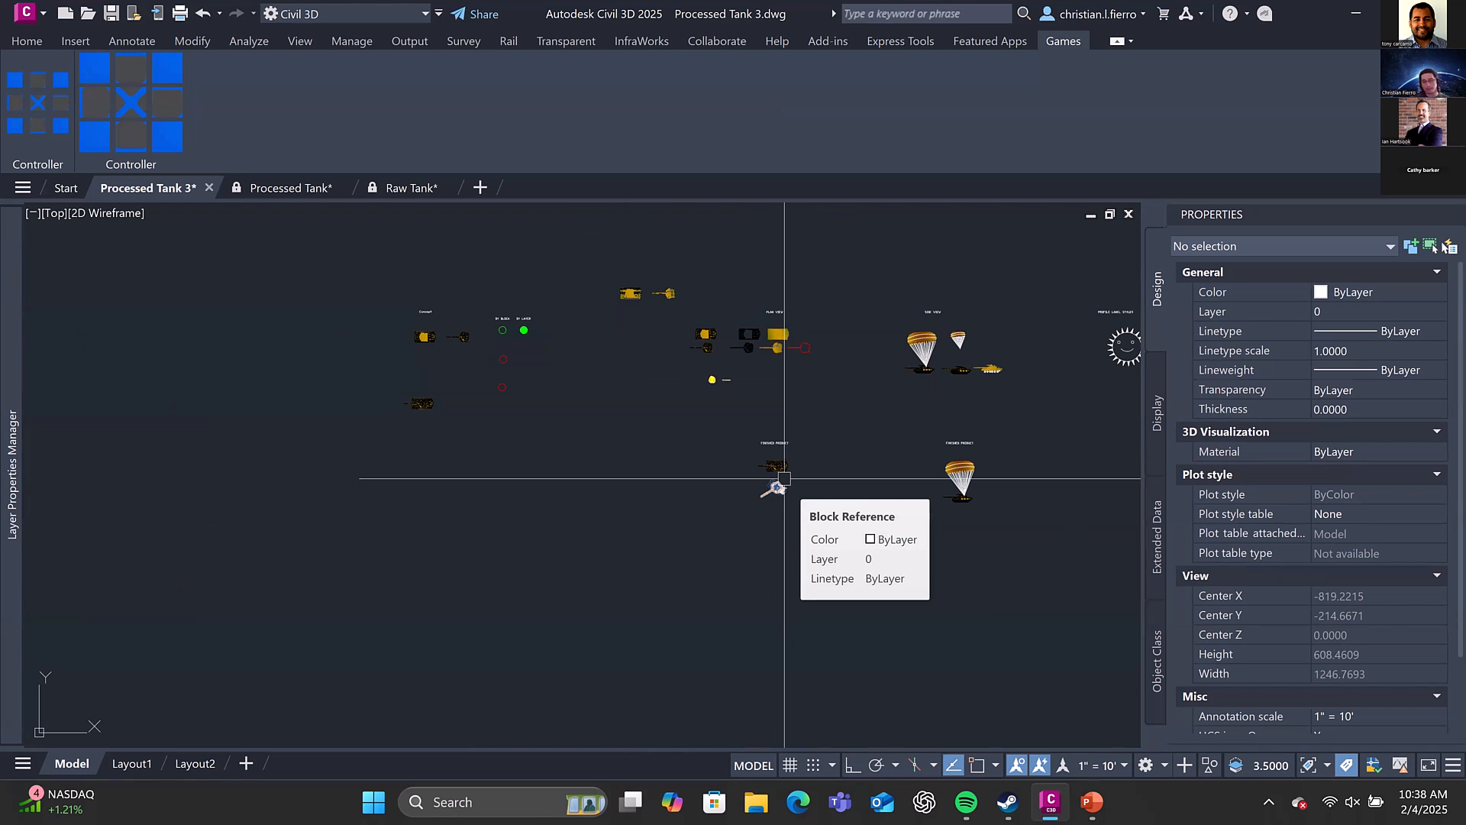
{"action": "scroll", "coordinate": [764, 328], "scroll_direction": "up", "scroll_amount": 8}
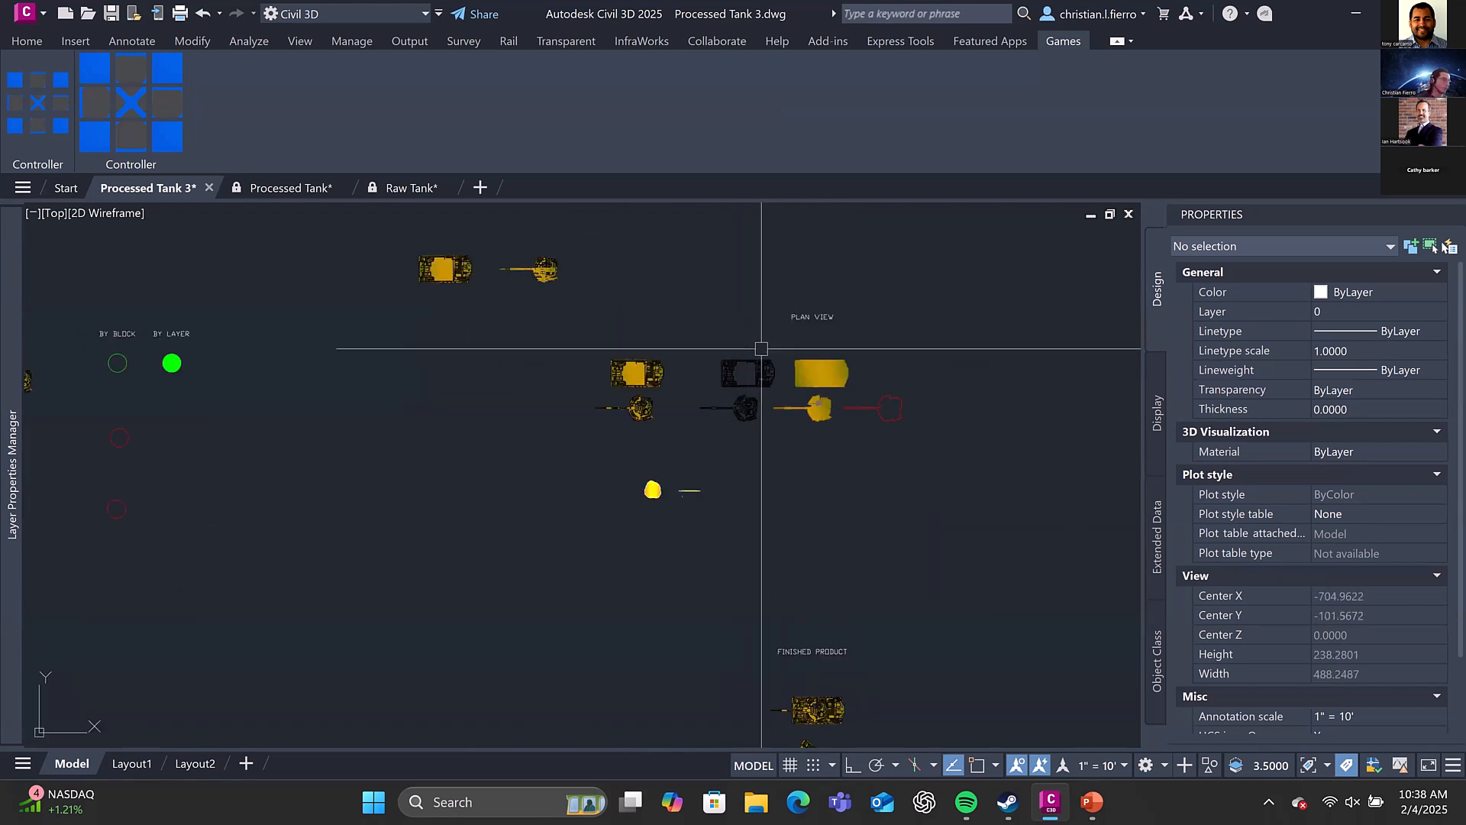
{"action": "scroll", "coordinate": [810, 376], "scroll_direction": "up", "scroll_amount": 2}
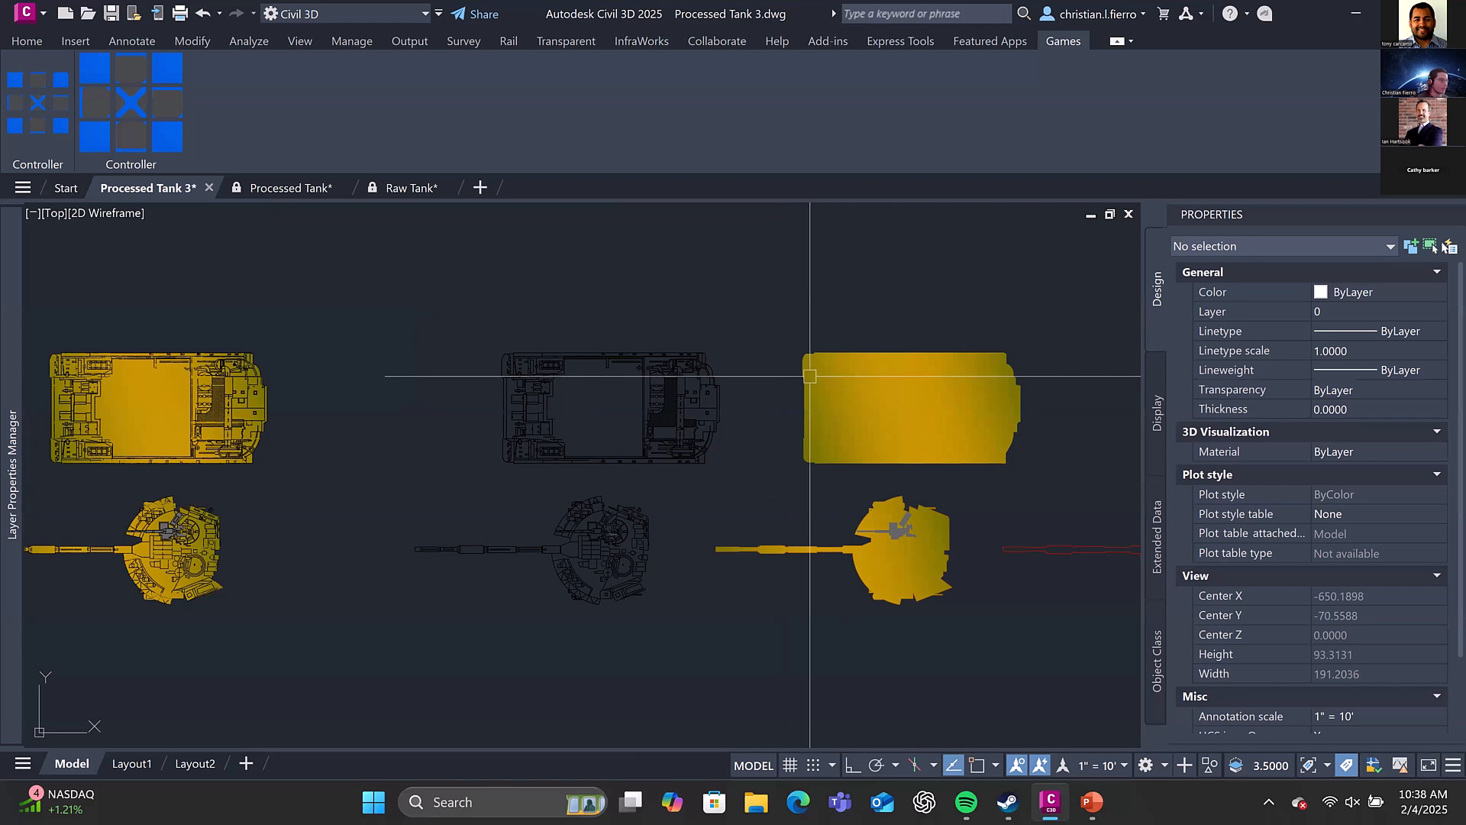
{"action": "scroll", "coordinate": [731, 394], "scroll_direction": "down", "scroll_amount": 4}
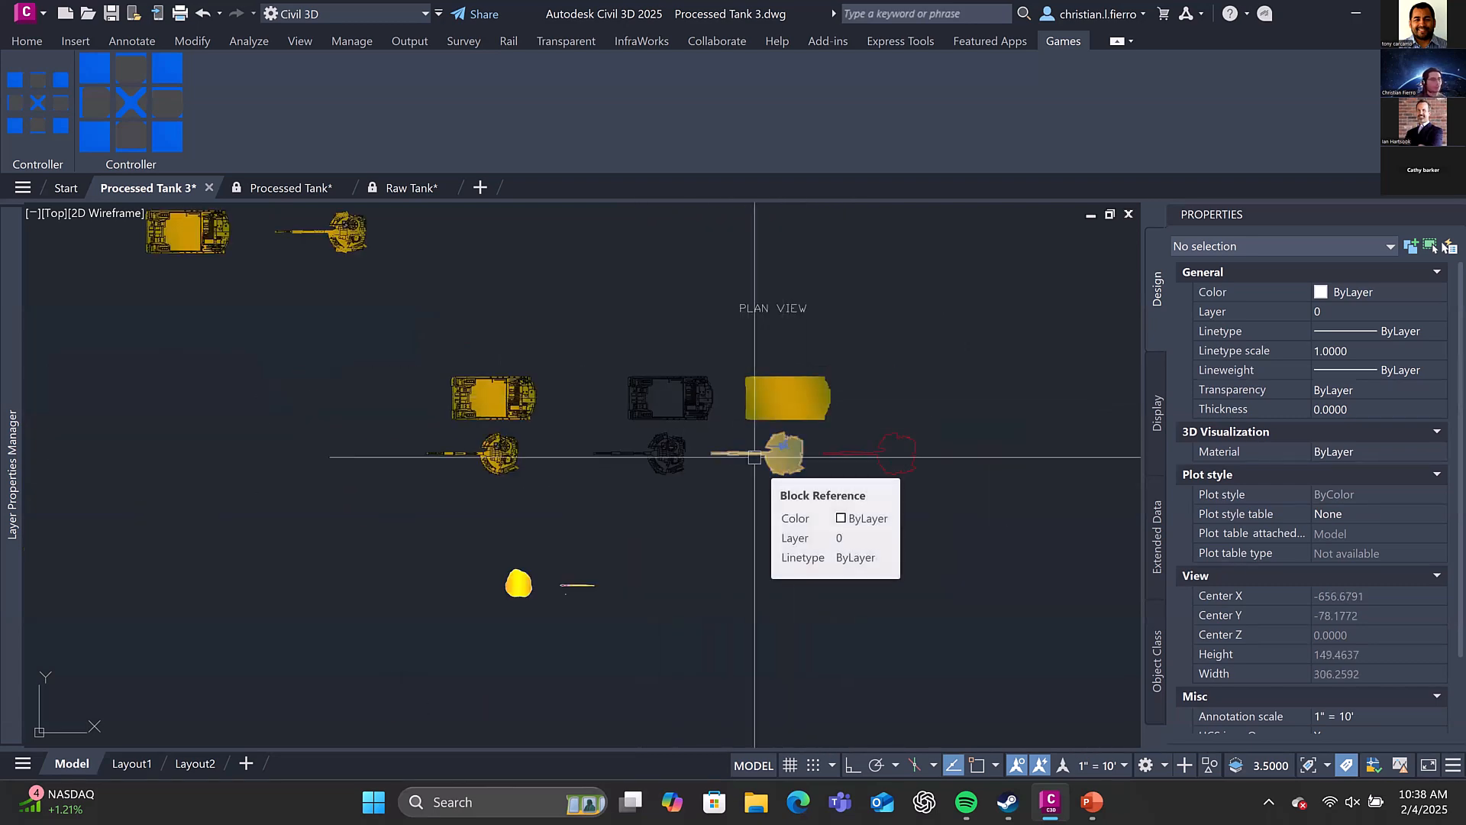
{"action": "scroll", "coordinate": [755, 401], "scroll_direction": "down", "scroll_amount": 4}
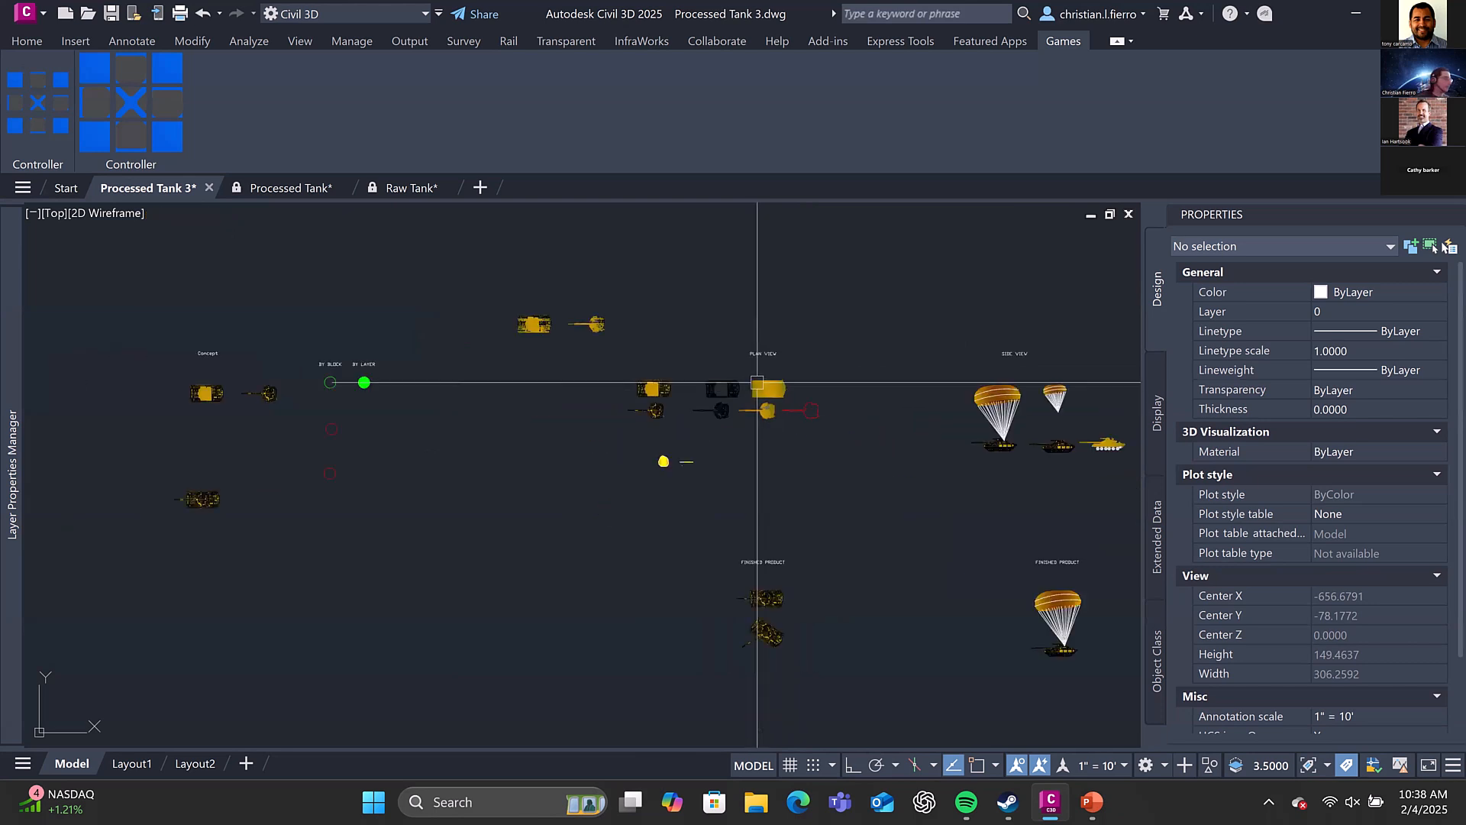
{"action": "scroll", "coordinate": [756, 398], "scroll_direction": "up", "scroll_amount": 2}
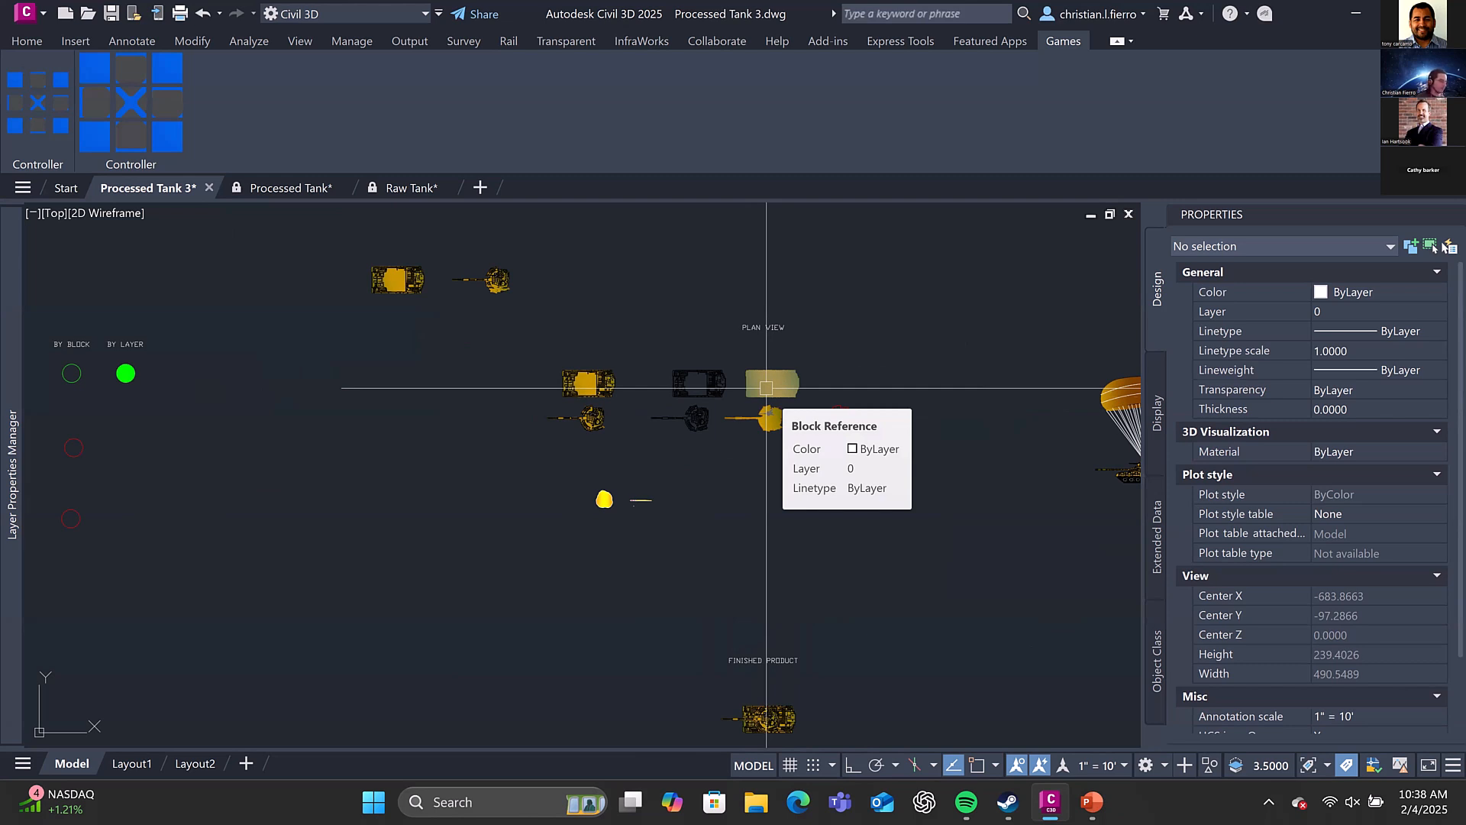
{"action": "type", "text": "IN"}
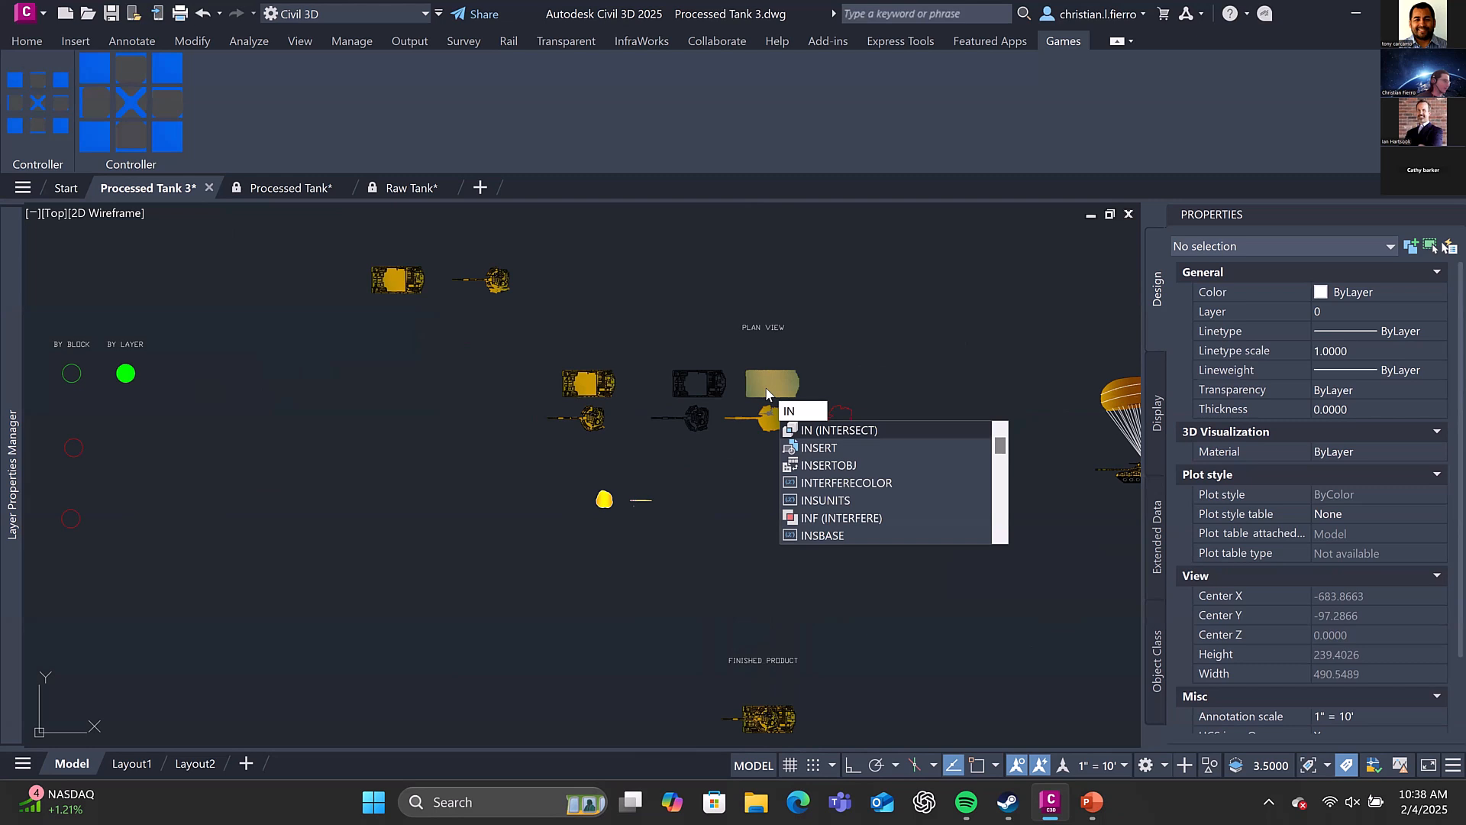
{"action": "key", "text": "Down"}
{"action": "key", "text": "Return"}
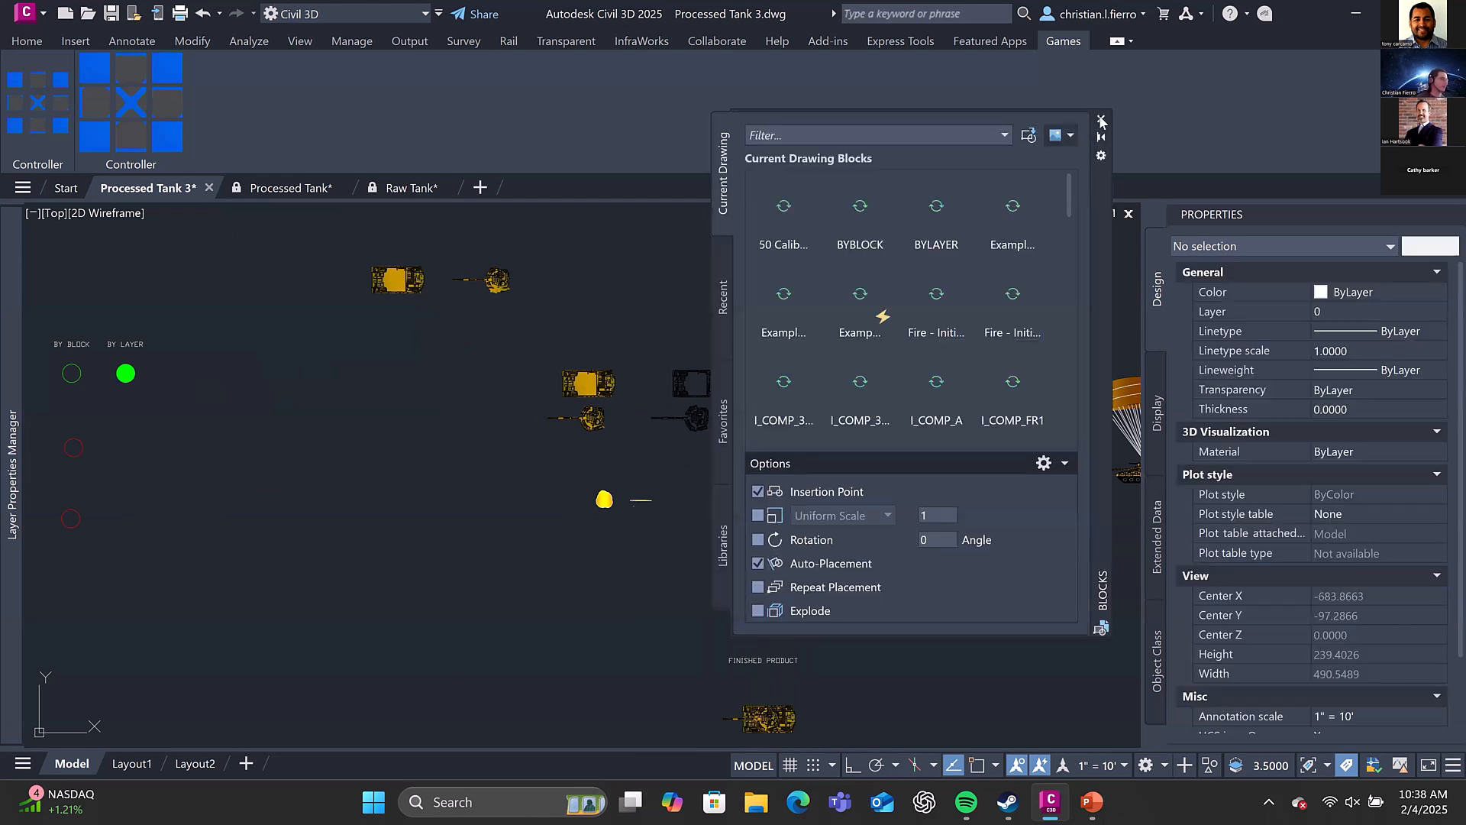
{"action": "left_click", "coordinate": [1101, 118]}
{"action": "type", "text": "reanma"}
{"action": "key", "text": "Return"}
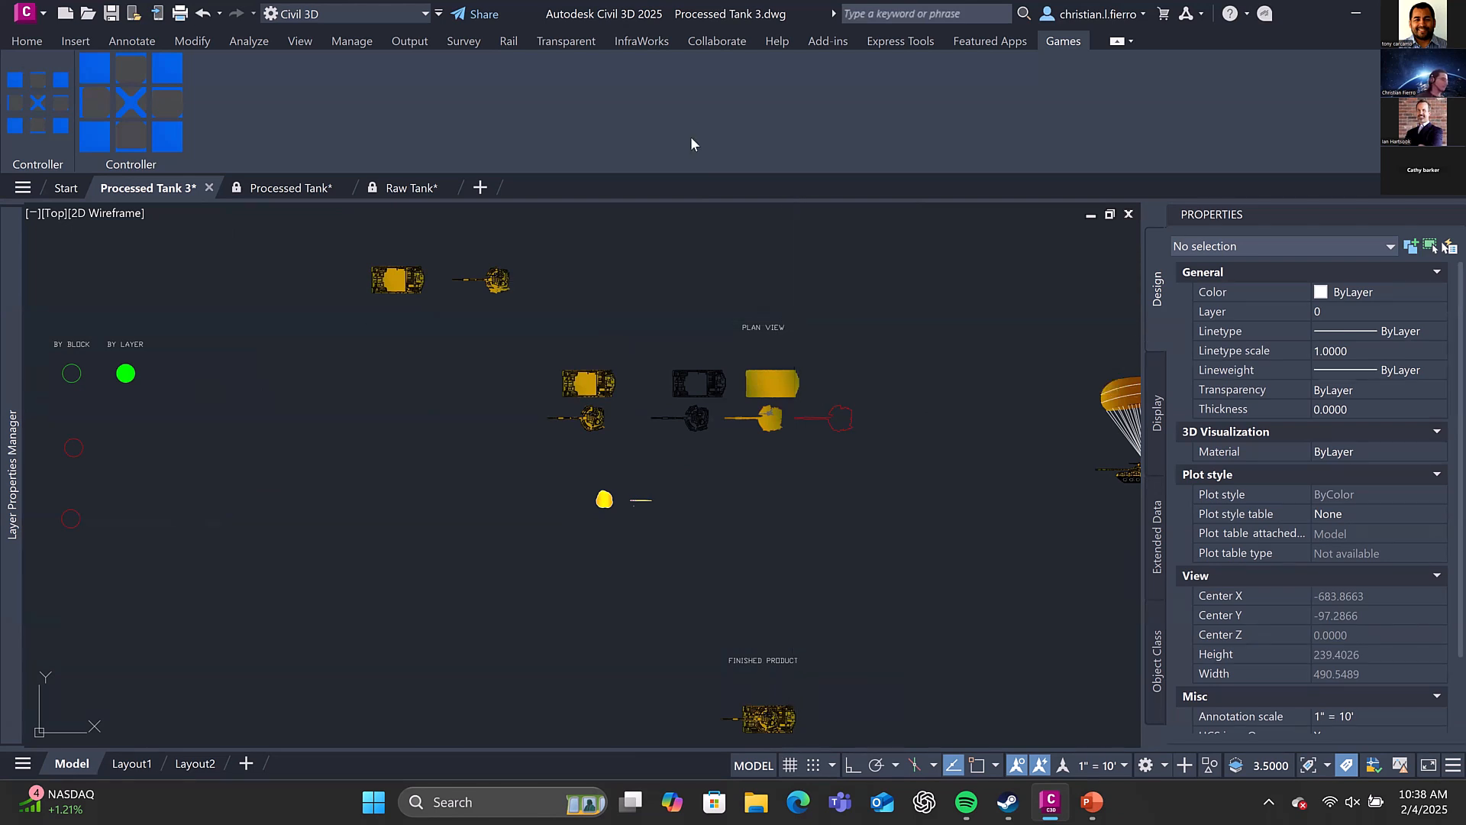
Open Rename and browse the drawing's block names, from Example Cannon Linework through Missle - Head, Parachute and the people blocks
{"action": "type", "text": "rename"}
{"action": "key", "text": "Return"}
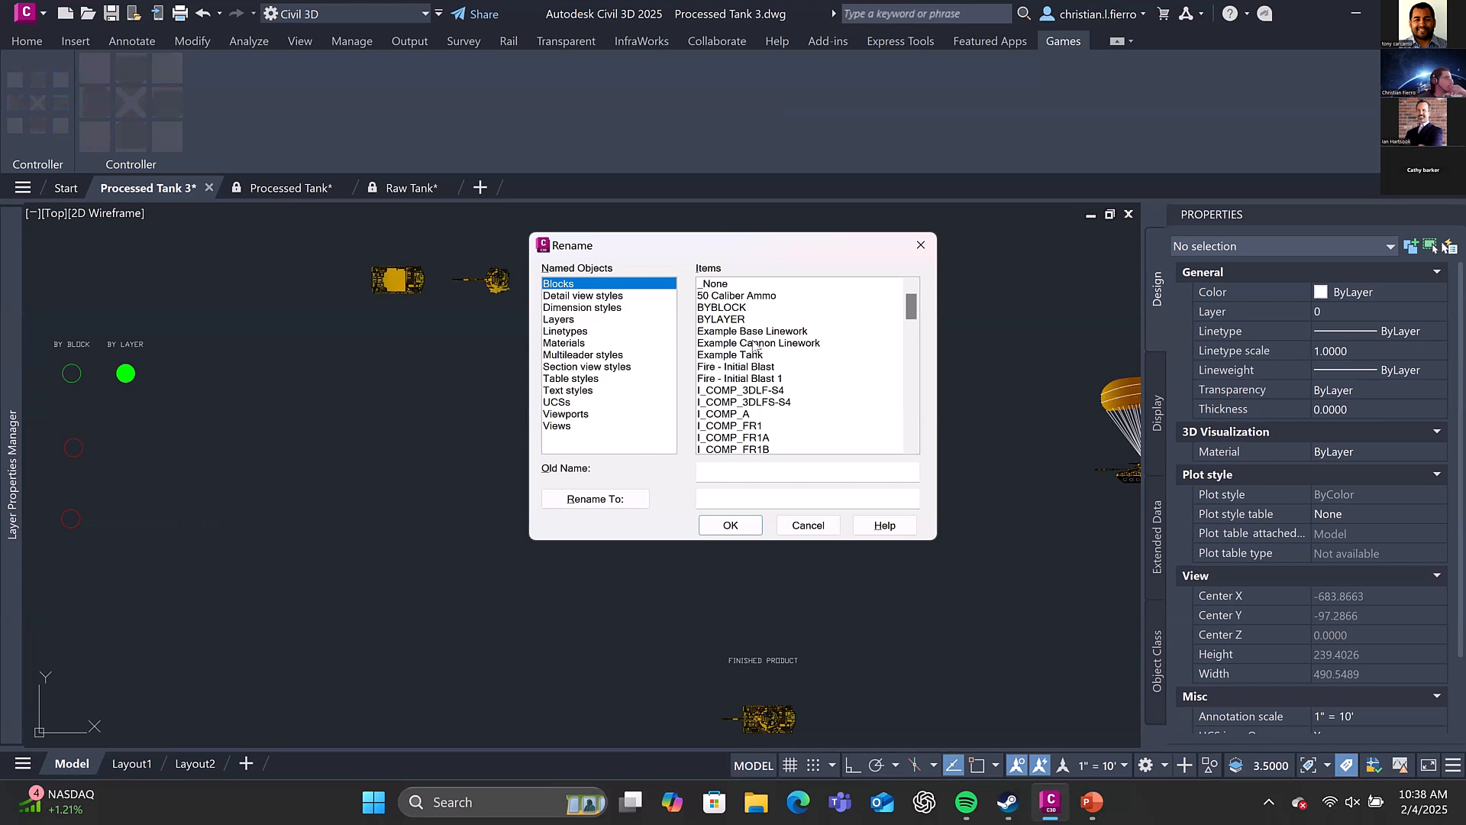
{"action": "left_click", "coordinate": [756, 343]}
{"action": "scroll", "coordinate": [764, 345], "scroll_direction": "down", "scroll_amount": 5}
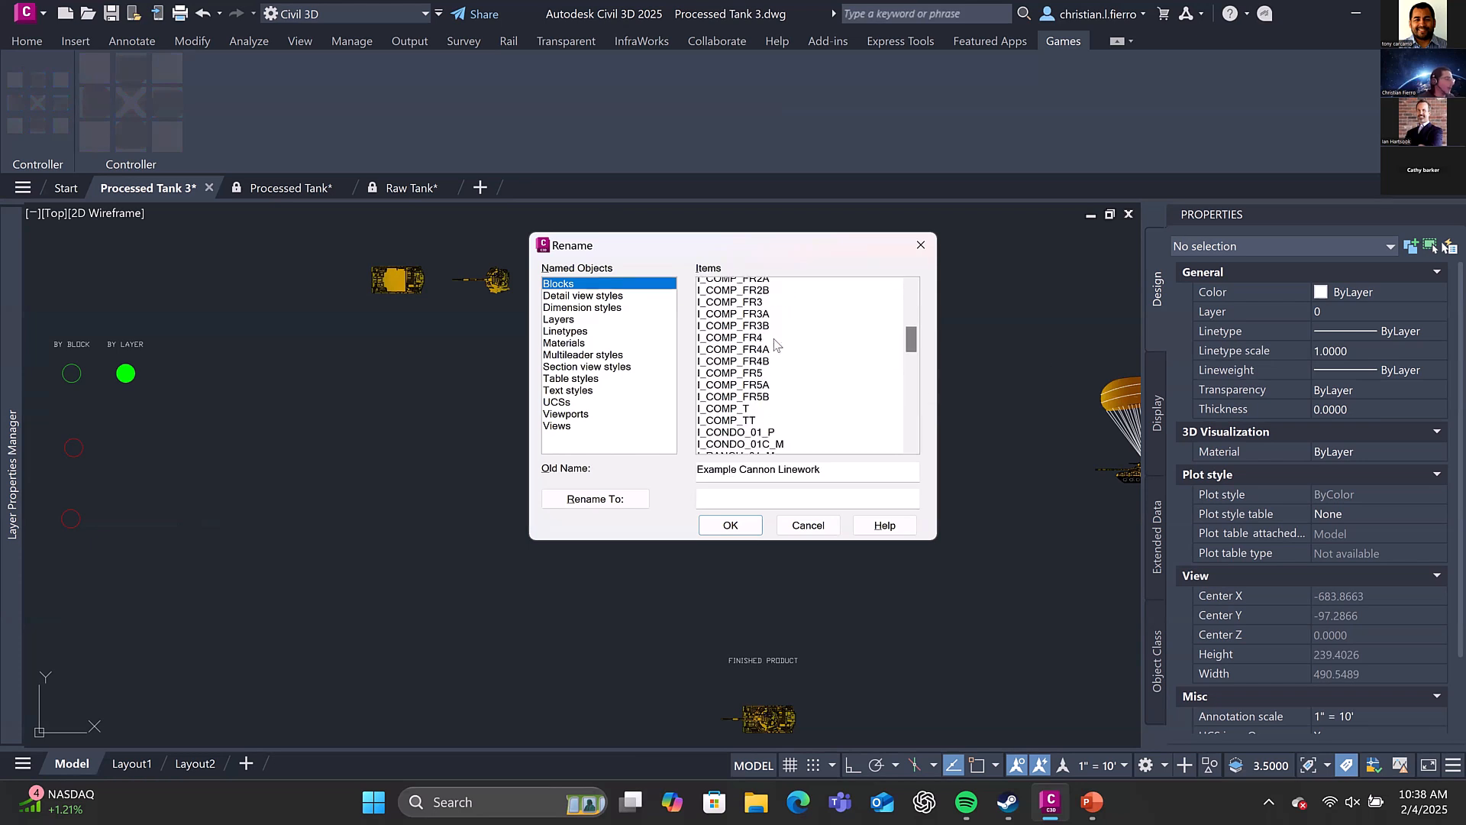
{"action": "scroll", "coordinate": [775, 343], "scroll_direction": "down", "scroll_amount": 2}
{"action": "scroll", "coordinate": [805, 344], "scroll_direction": "down", "scroll_amount": 3}
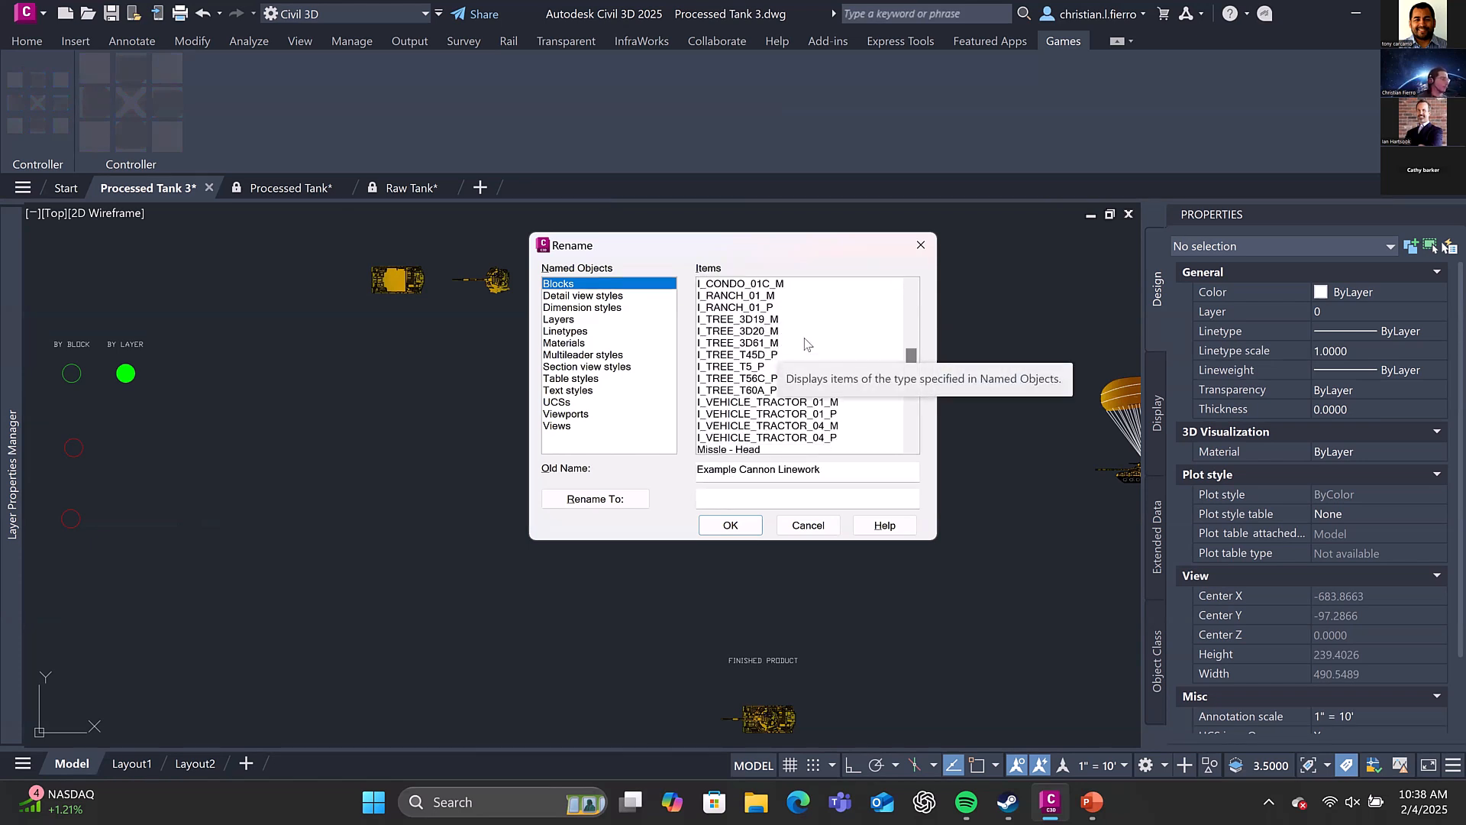
{"action": "scroll", "coordinate": [805, 345], "scroll_direction": "down", "scroll_amount": 3}
{"action": "left_click", "coordinate": [765, 343]}
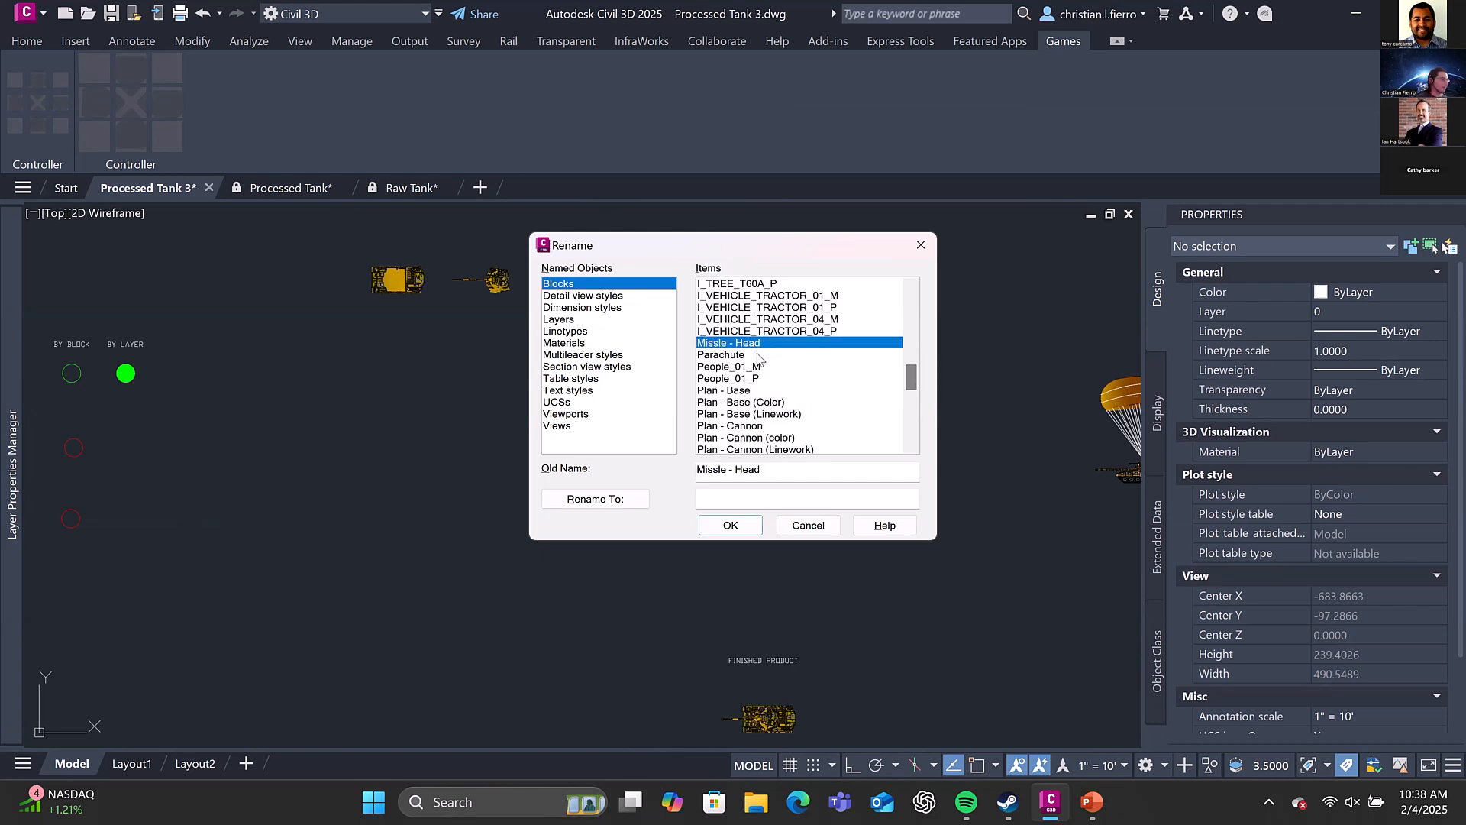
{"action": "left_click", "coordinate": [759, 355]}
{"action": "left_click", "coordinate": [756, 367]}
{"action": "scroll", "coordinate": [754, 344], "scroll_direction": "down", "scroll_amount": 2}
Review the naming of the Plan and Profile tank blocks, from Plan - Base to Profile - Tank with Parachute
{"action": "left_click", "coordinate": [752, 320]}
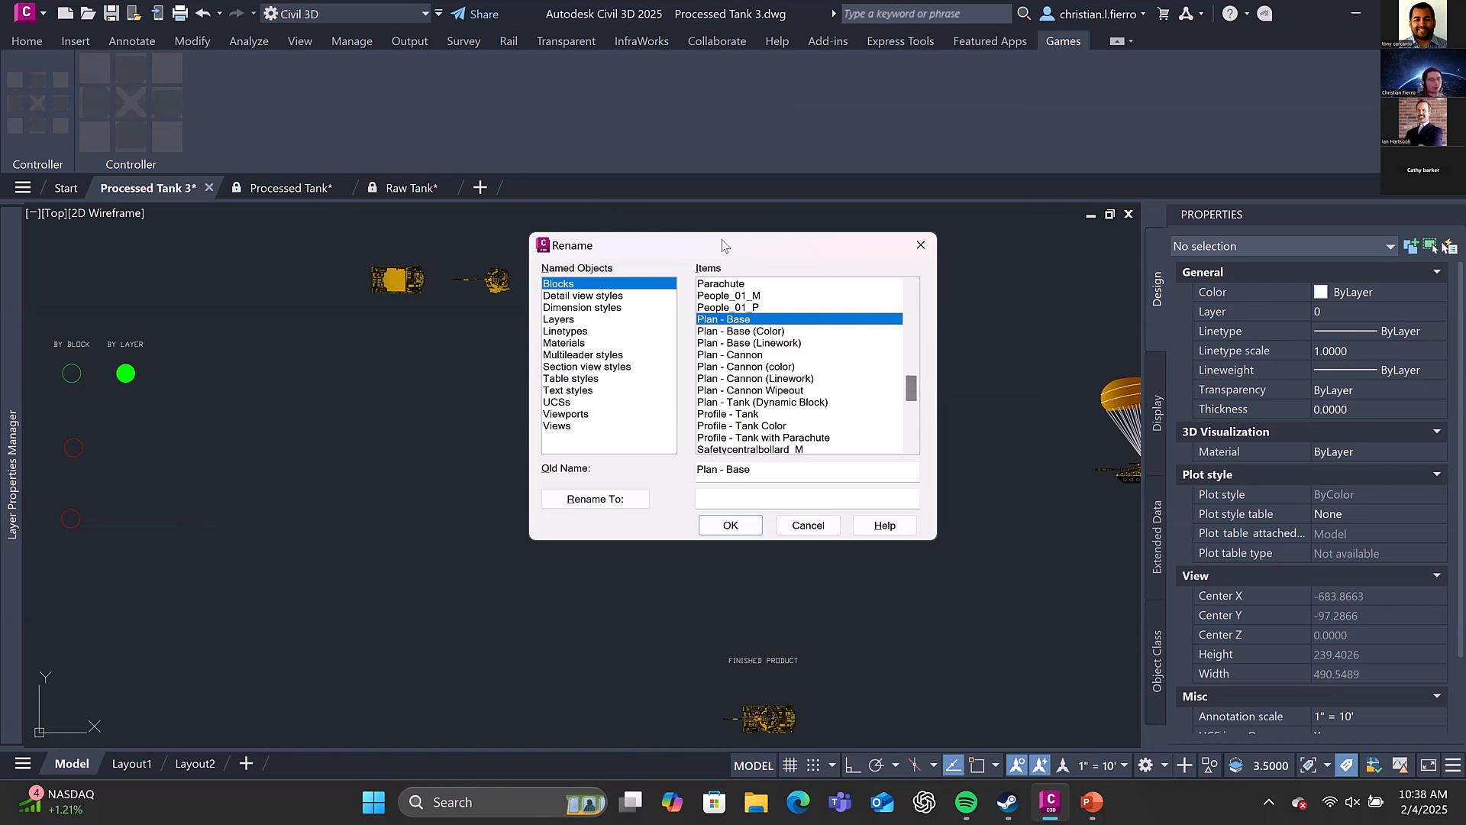
{"action": "left_click", "coordinate": [758, 332]}
{"action": "left_click", "coordinate": [763, 320]}
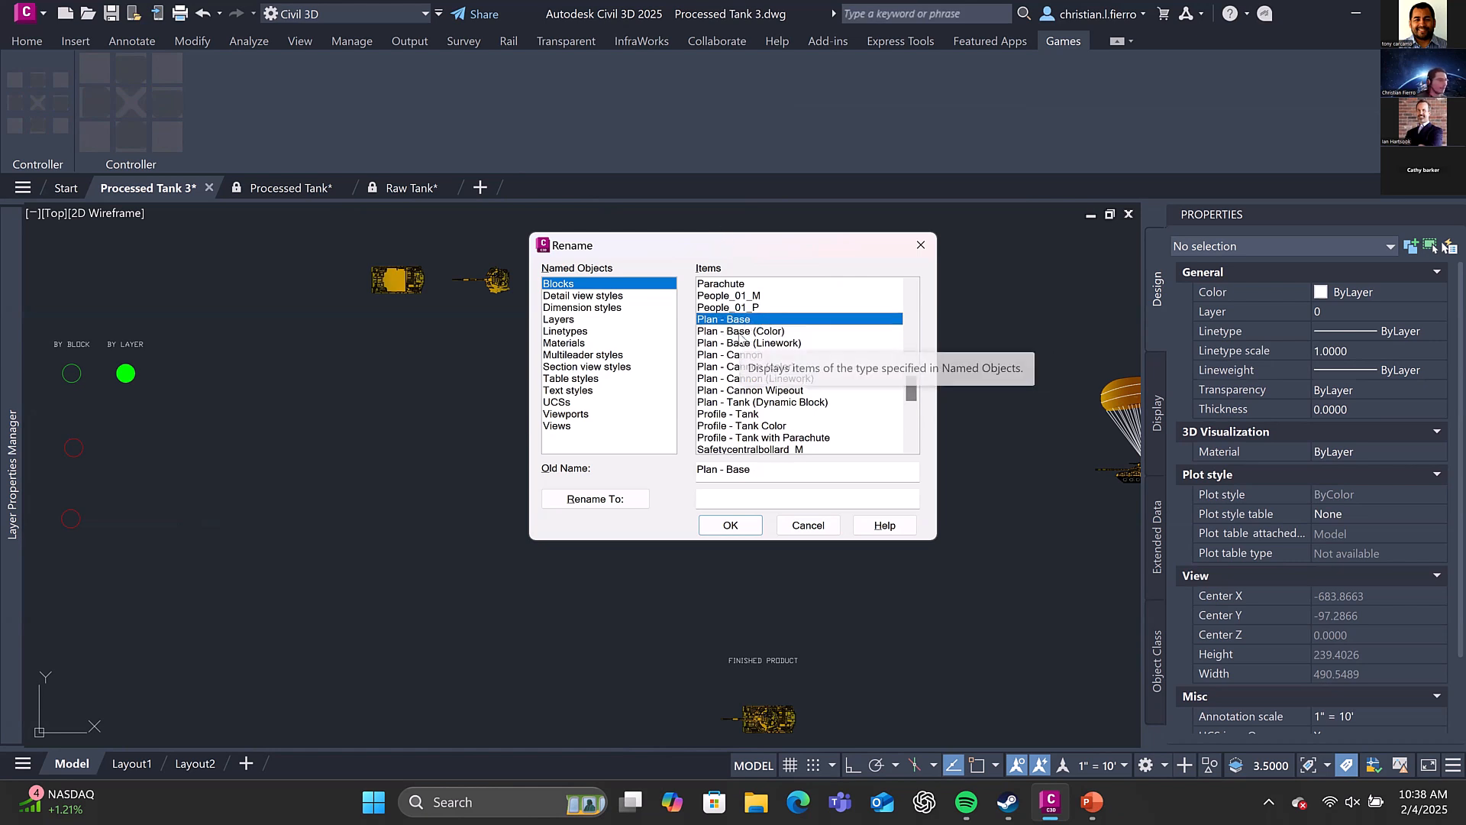
{"action": "key", "text": "Down"}
{"action": "key", "text": "Down"}
{"action": "key", "text": "Down"}
{"action": "key", "text": "Down"}
{"action": "key", "text": "Down"}
{"action": "key", "text": "Down"}
{"action": "key", "text": "Down"}
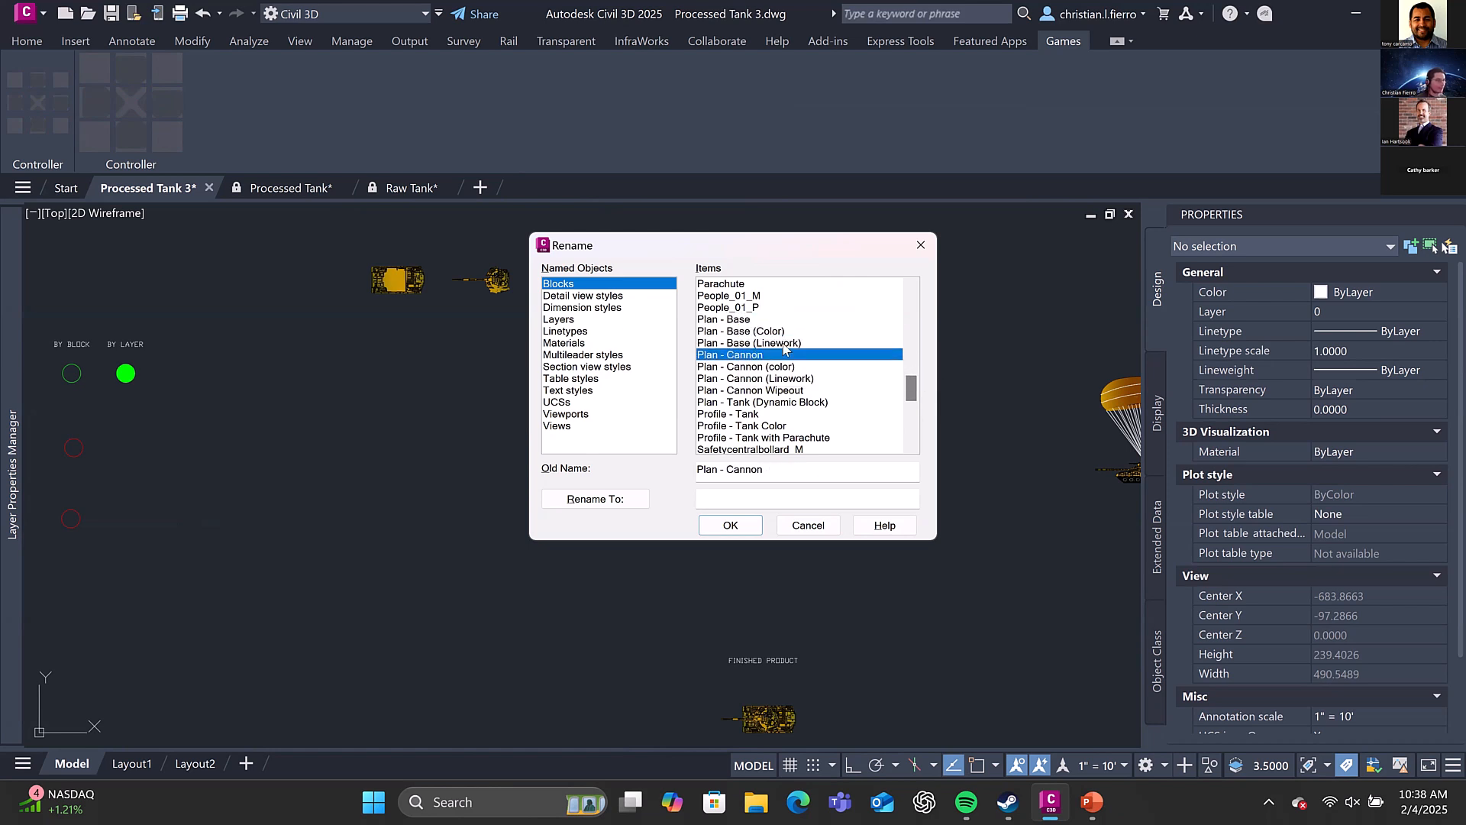
{"action": "key", "text": "Up"}
{"action": "key", "text": "Up"}
{"action": "key", "text": "Up"}
{"action": "key", "text": "Up"}
{"action": "key", "text": "Down"}
{"action": "key", "text": "Down"}
{"action": "key", "text": "Down"}
{"action": "key", "text": "Down"}
{"action": "key", "text": "Down"}
{"action": "key", "text": "Down"}
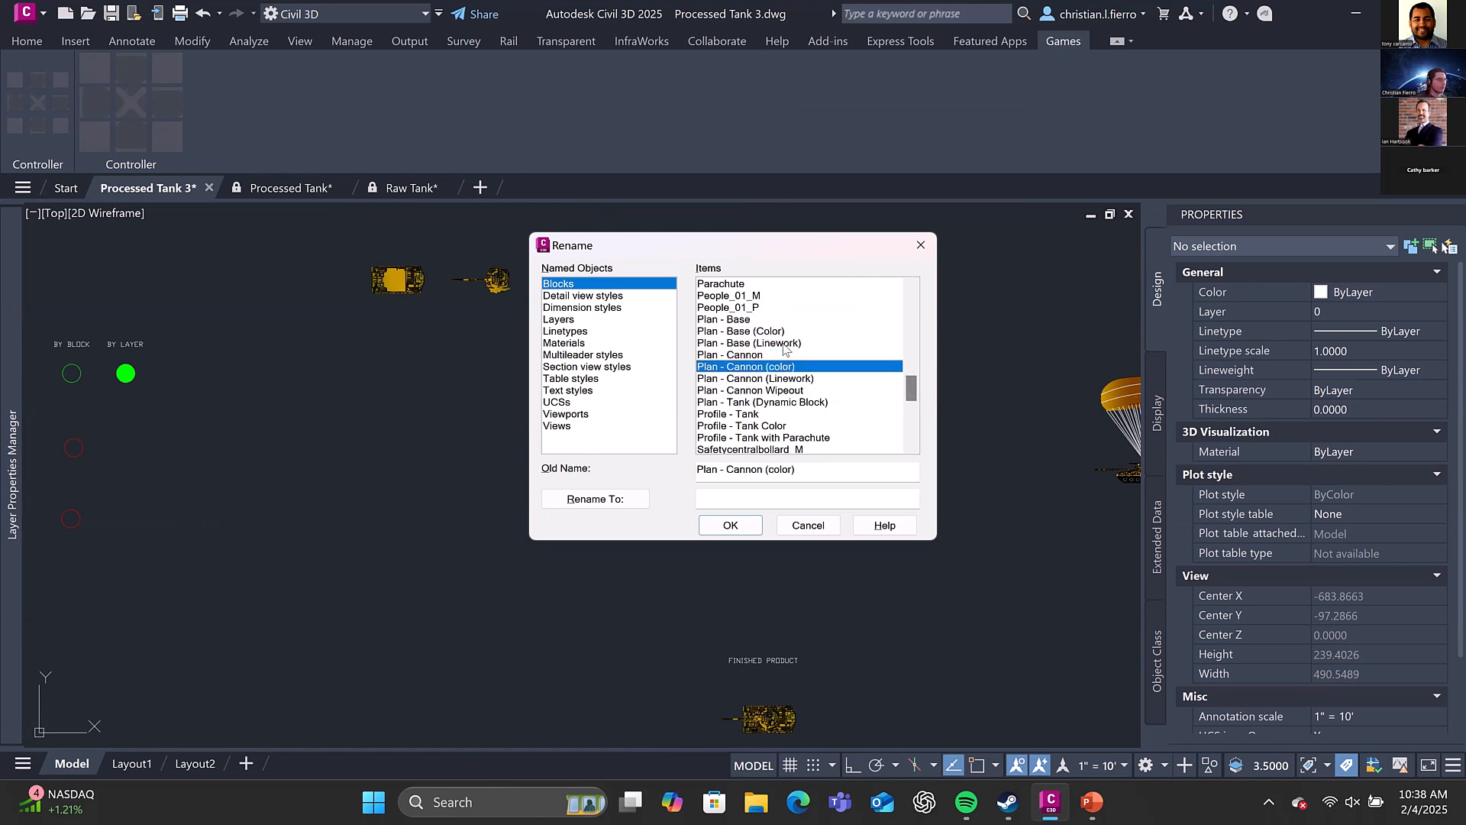
{"action": "key", "text": "Down"}
{"action": "key", "text": "Down"}
{"action": "key", "text": "Down"}
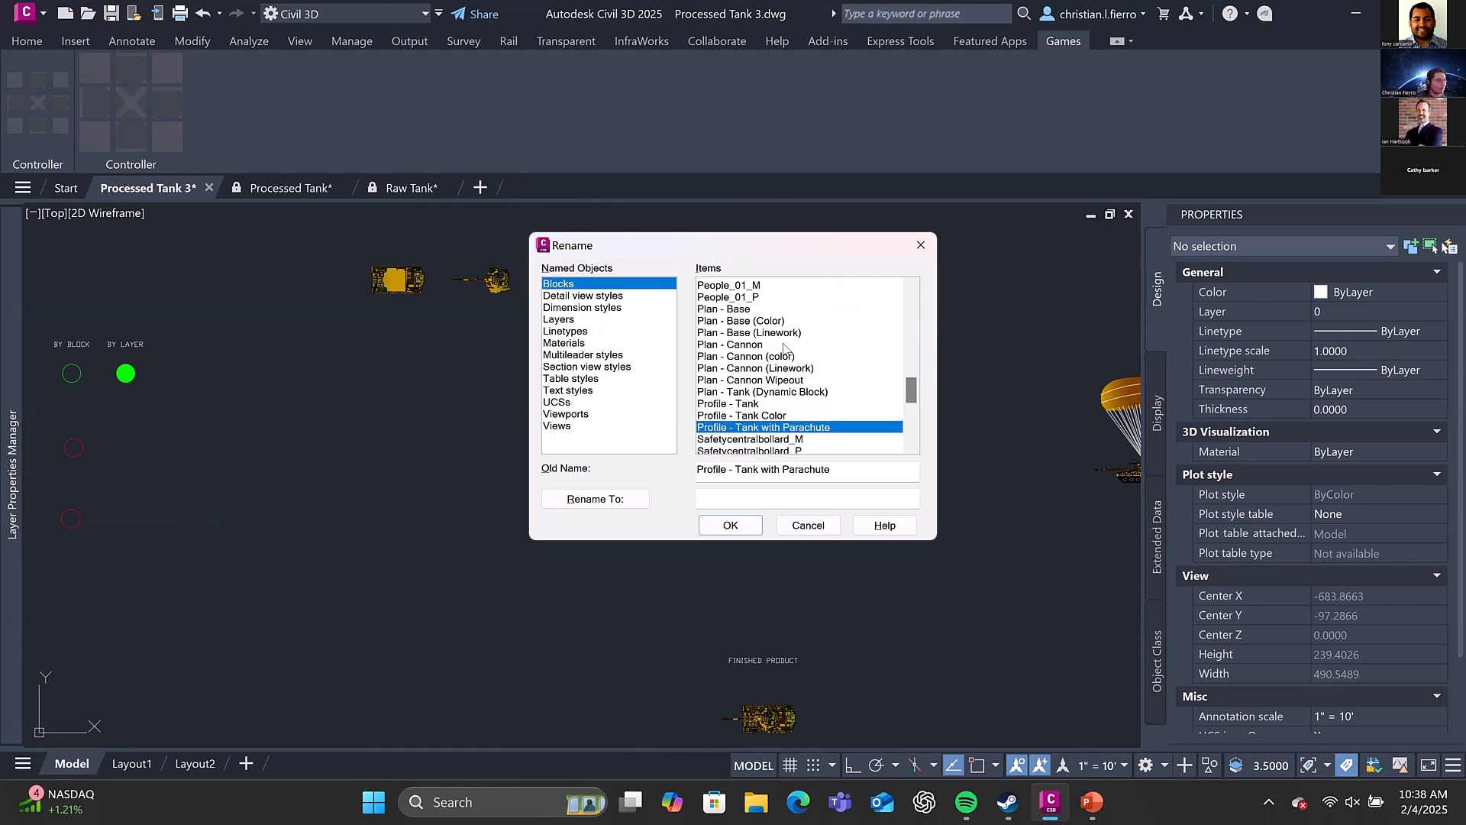
{"action": "key", "text": "Up"}
{"action": "key", "text": "Up"}
{"action": "key", "text": "Down"}
{"action": "key", "text": "Up"}
{"action": "key", "text": "Up"}
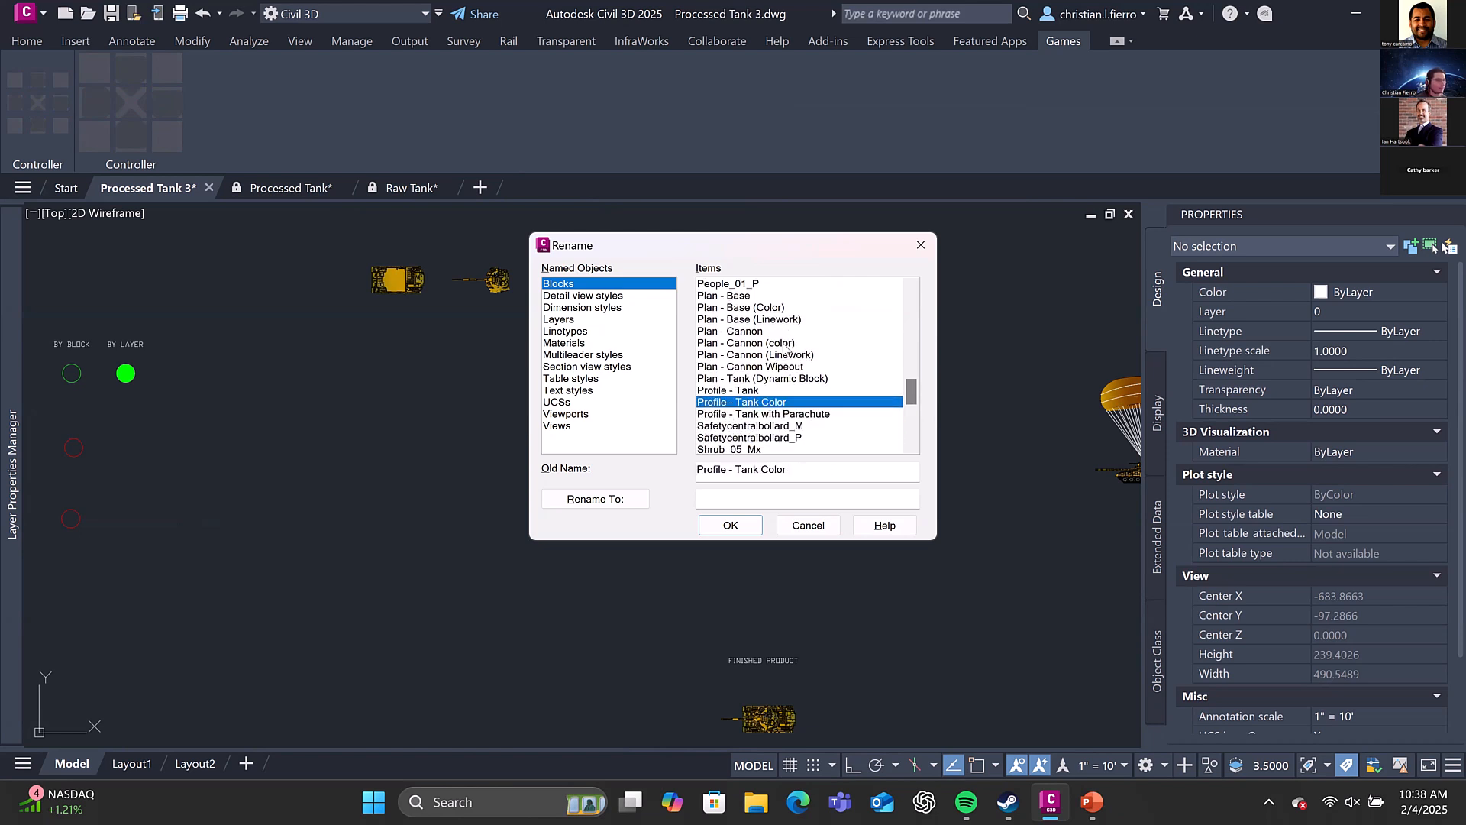
Browse the remaining block names through Vehiclepanelvan_P and close Rename without renaming anything
{"action": "key", "text": "Down"}
{"action": "key", "text": "Down"}
{"action": "key", "text": "Down"}
{"action": "key", "text": "Down"}
{"action": "key", "text": "Down"}
{"action": "key", "text": "Down"}
{"action": "key", "text": "Down"}
{"action": "key", "text": "Down"}
{"action": "key", "text": "Down"}
{"action": "key", "text": "Down"}
{"action": "key", "text": "Down"}
{"action": "key", "text": "Down"}
{"action": "key", "text": "Down"}
{"action": "key", "text": "Down"}
{"action": "key", "text": "Down"}
{"action": "key", "text": "Down"}
{"action": "key", "text": "Down"}
{"action": "key", "text": "Down"}
{"action": "key", "text": "Down"}
{"action": "key", "text": "Down"}
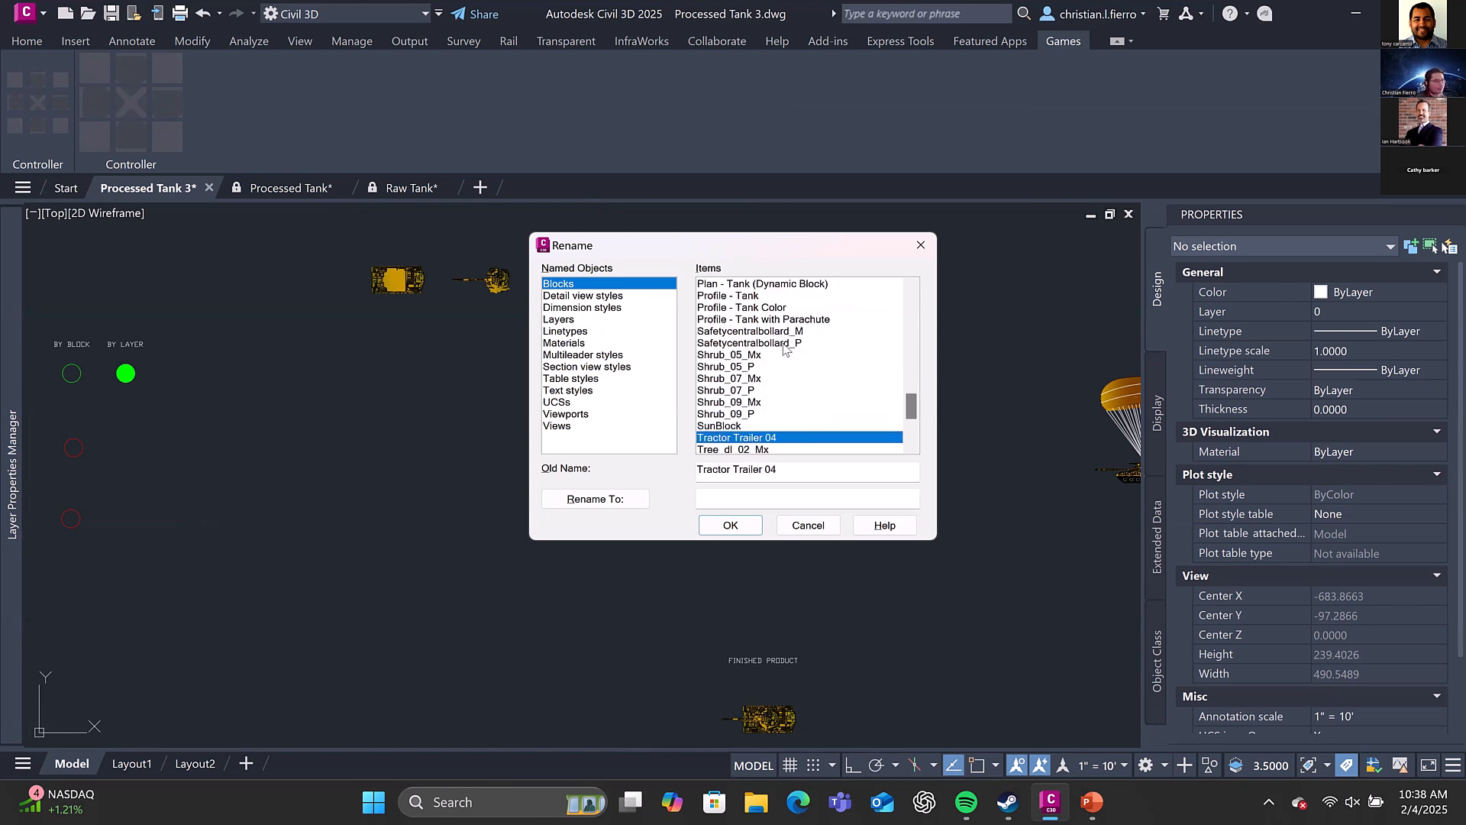
{"action": "key", "text": "Down"}
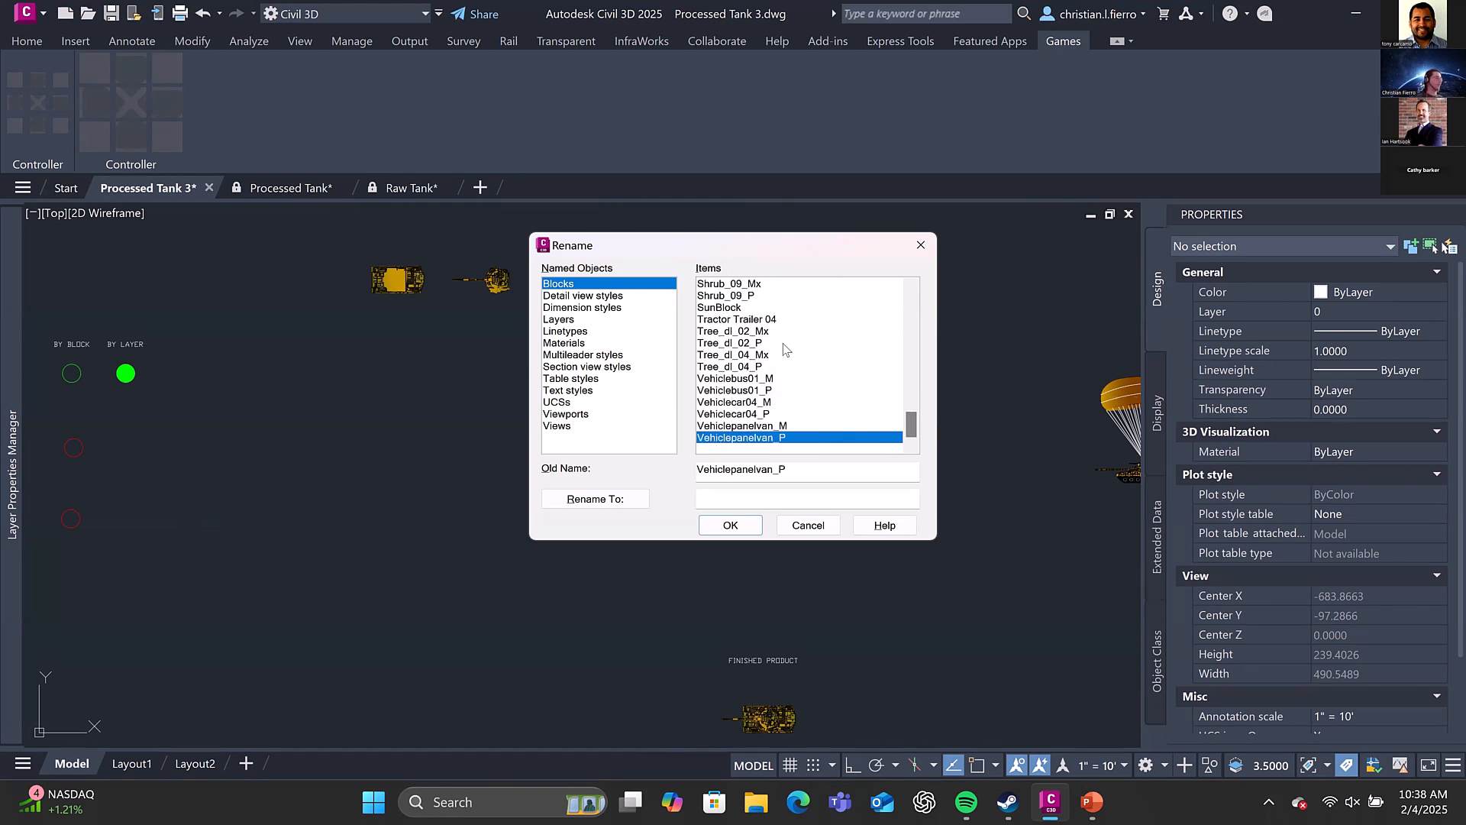
{"action": "scroll", "coordinate": [726, 311], "scroll_direction": "up", "scroll_amount": 8}
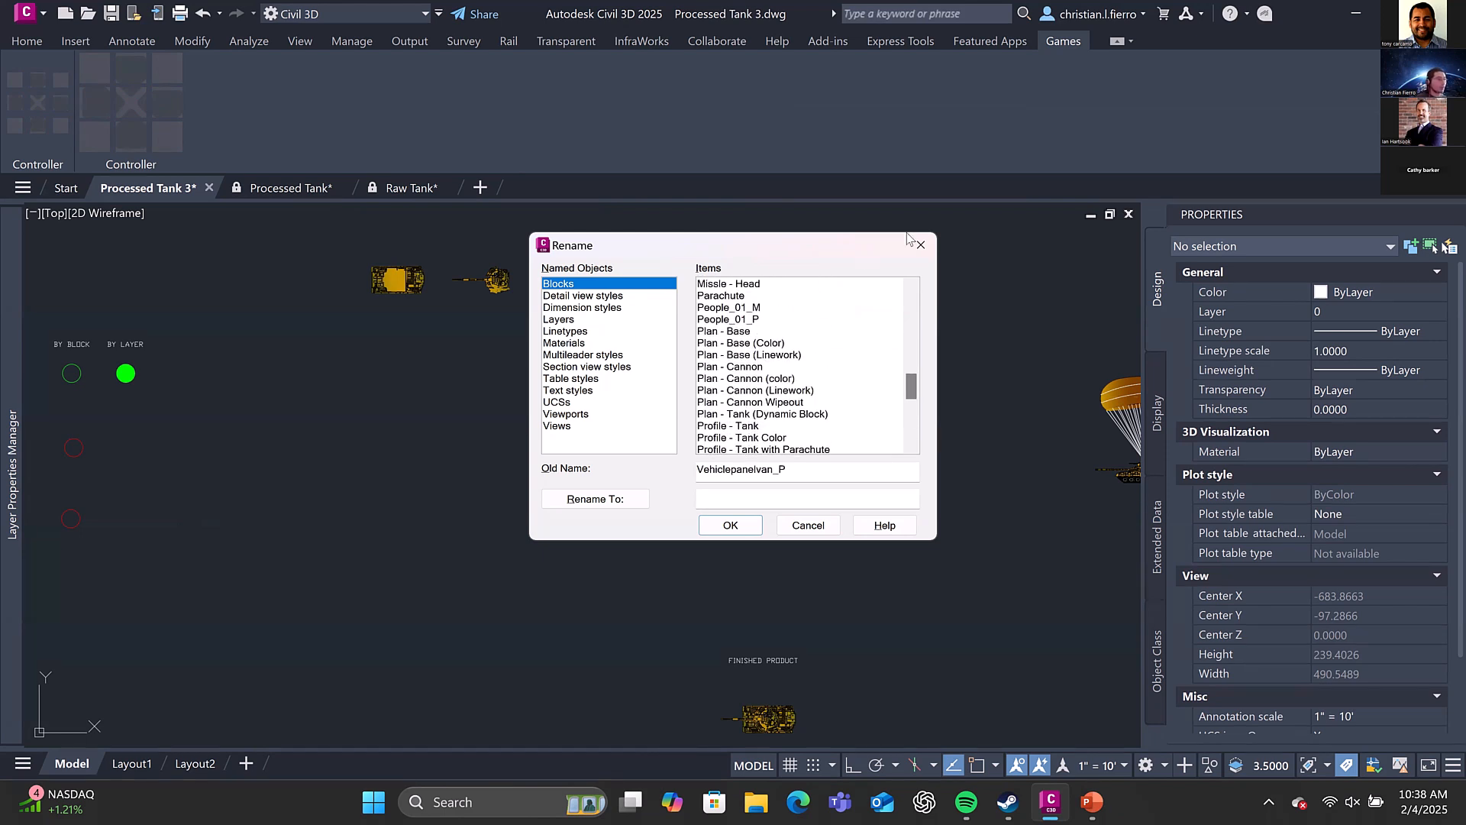
{"action": "key", "text": "Escape"}
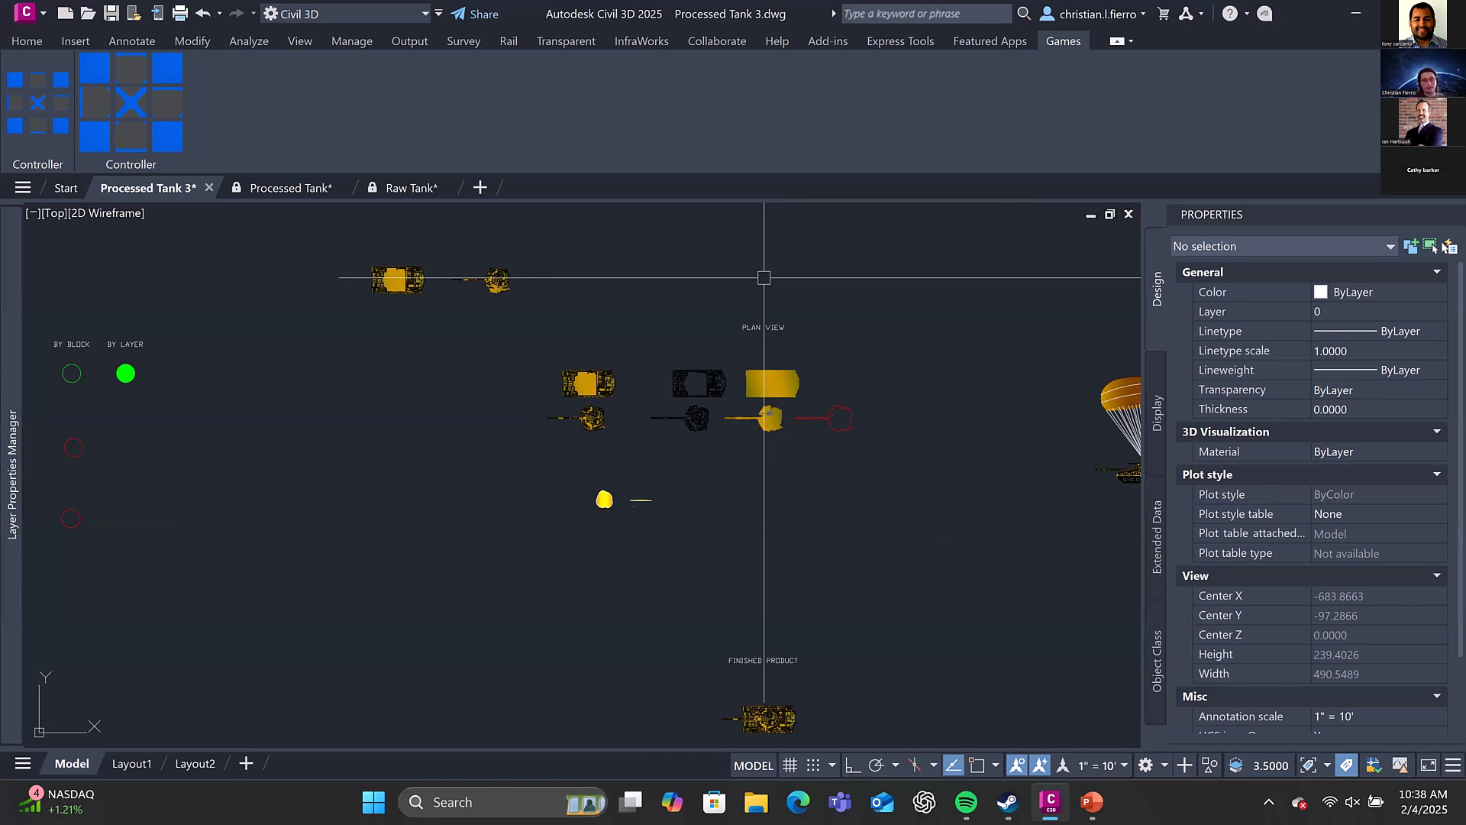
Examine how the Concept tank parts, example circles and Plan View blocks are laid out in the drawing
{"action": "scroll", "coordinate": [763, 277], "scroll_direction": "down", "scroll_amount": 4}
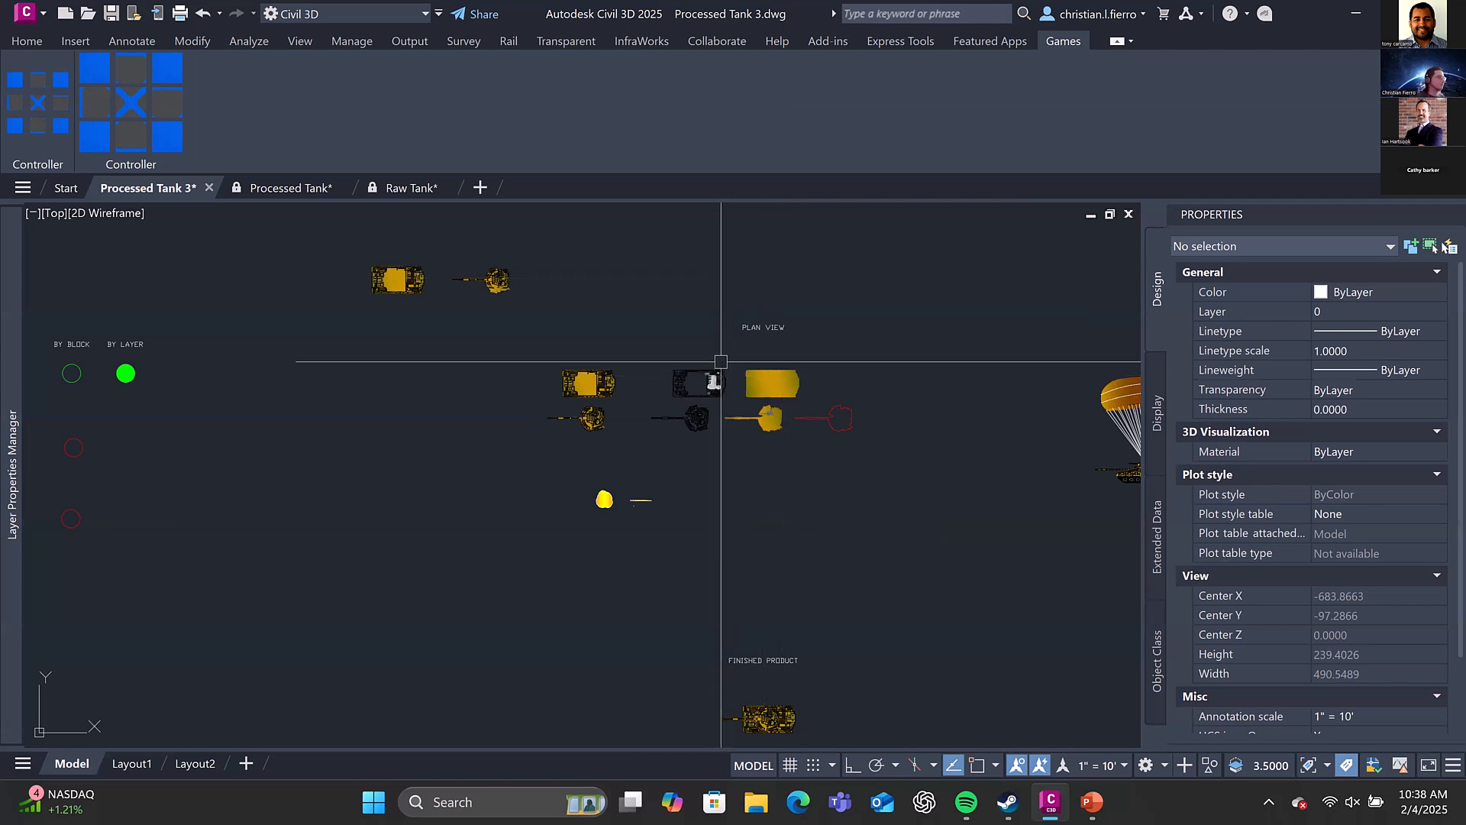
{"action": "middle_click_drag", "start_coordinate": [737, 256], "coordinate": [821, 531]}
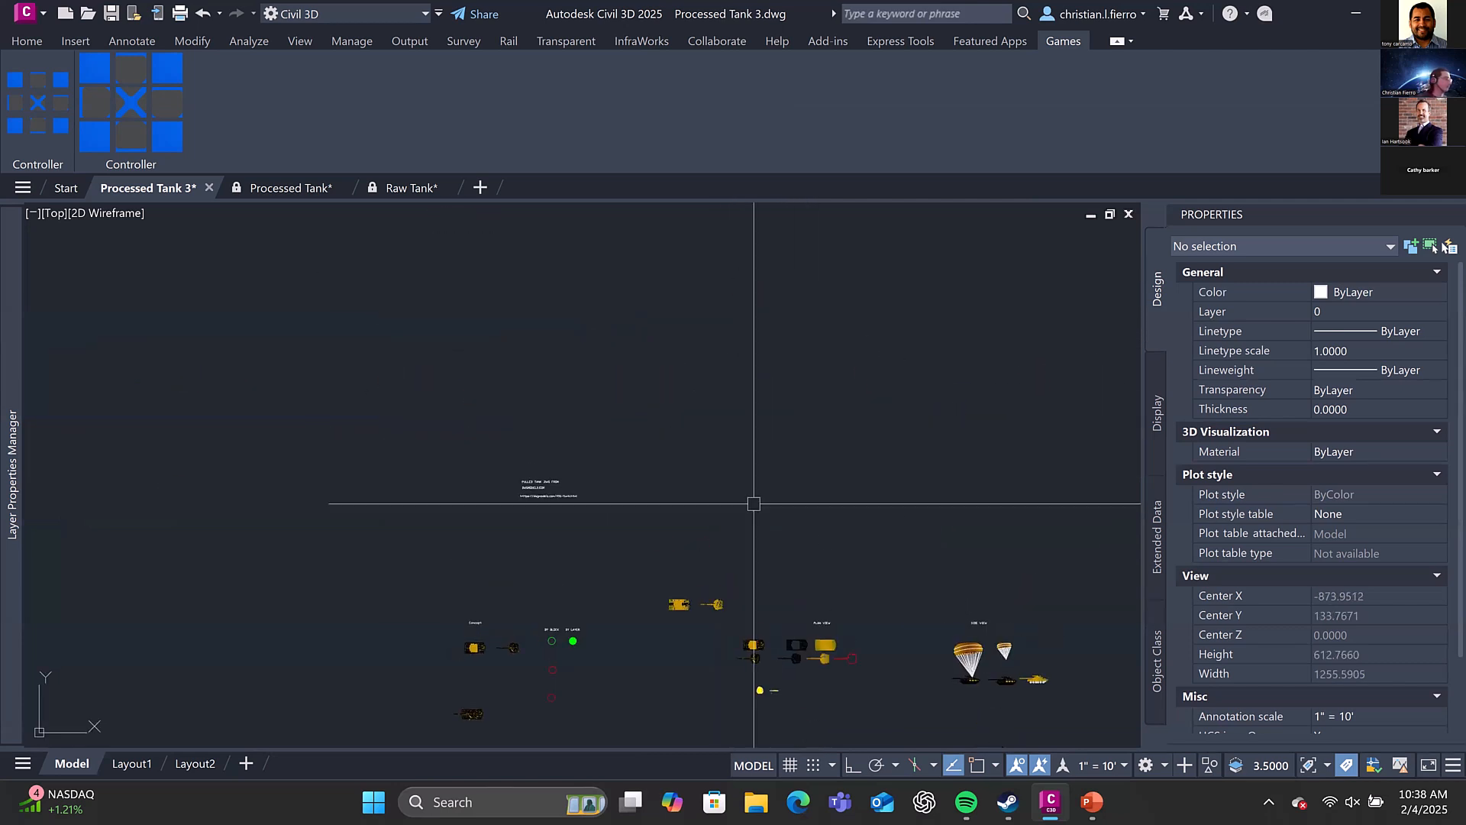
{"action": "scroll", "coordinate": [607, 527], "scroll_direction": "up", "scroll_amount": 2}
{"action": "mouse_move", "coordinate": [612, 710]}
{"action": "middle_mouse_down"}
{"action": "mouse_move", "coordinate": [678, 237]}
{"action": "mouse_move", "coordinate": [631, 482]}
{"action": "middle_mouse_up"}
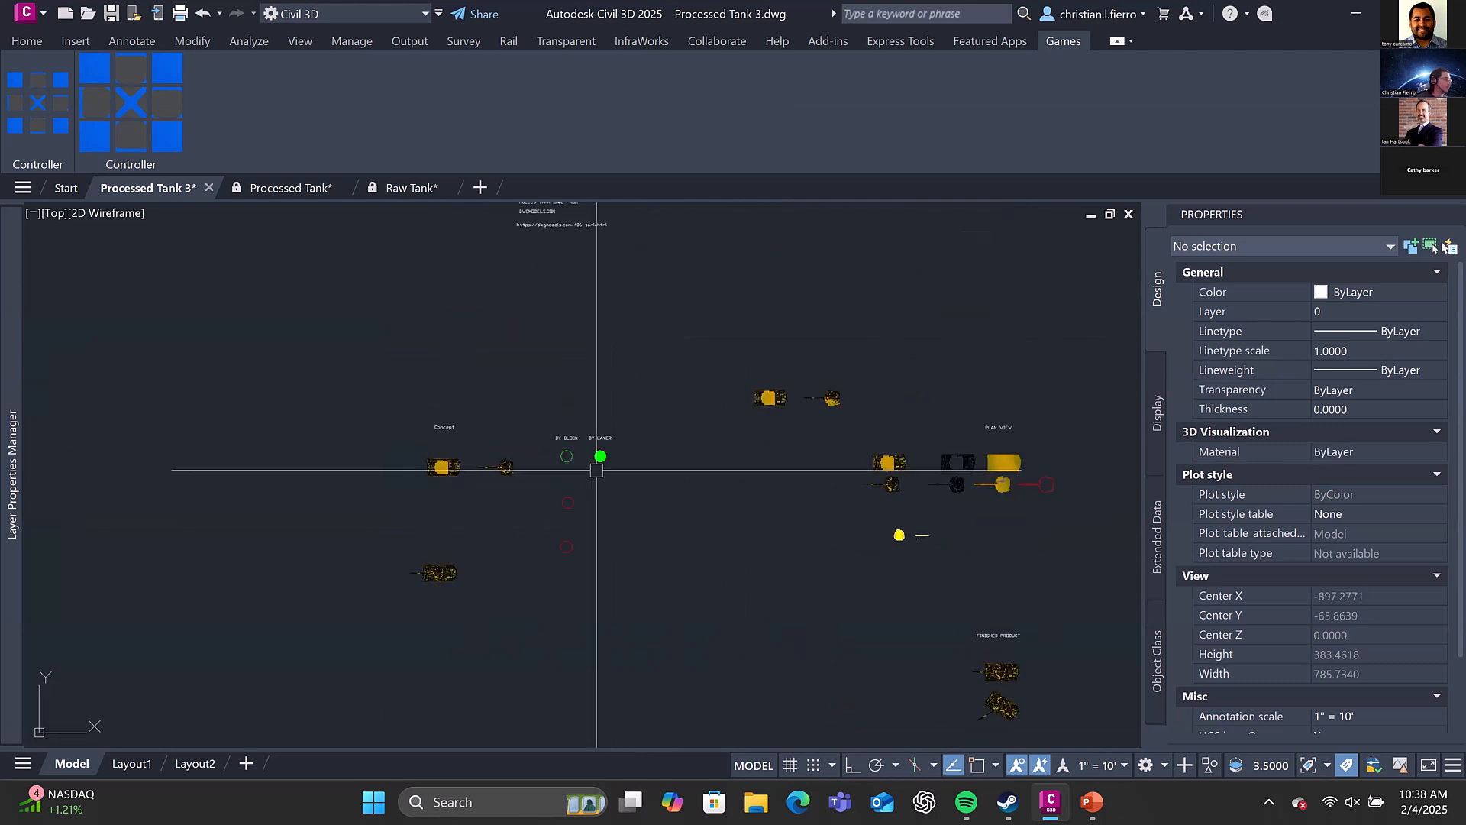
{"action": "scroll", "coordinate": [574, 465], "scroll_direction": "up", "scroll_amount": 4}
{"action": "middle_click_drag", "start_coordinate": [546, 448], "coordinate": [767, 388]}
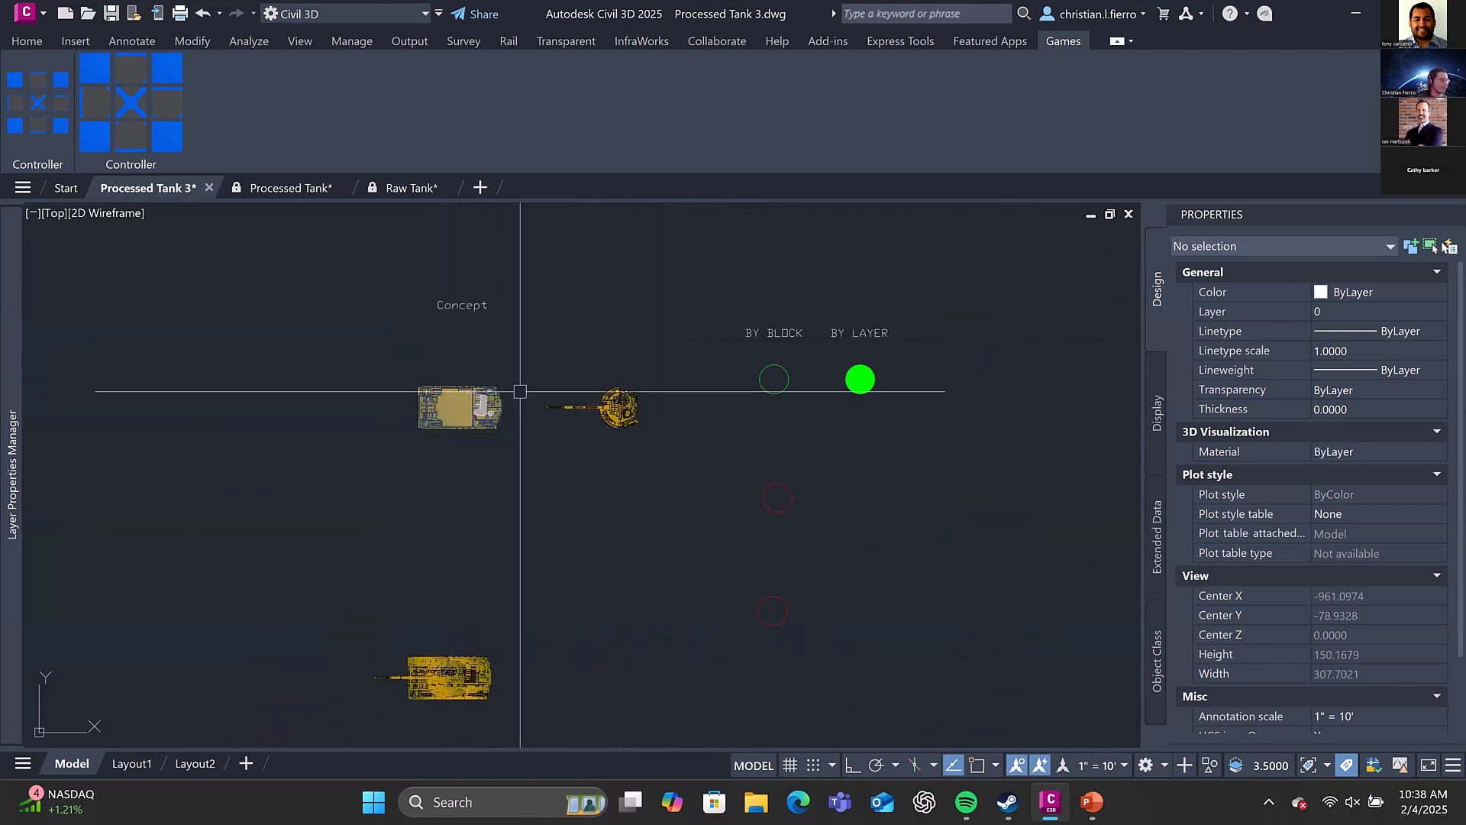
{"action": "scroll", "coordinate": [508, 393], "scroll_direction": "down", "scroll_amount": 2}
{"action": "scroll", "coordinate": [617, 385], "scroll_direction": "down", "scroll_amount": 2}
{"action": "middle_click_drag", "start_coordinate": [617, 385], "coordinate": [407, 411]}
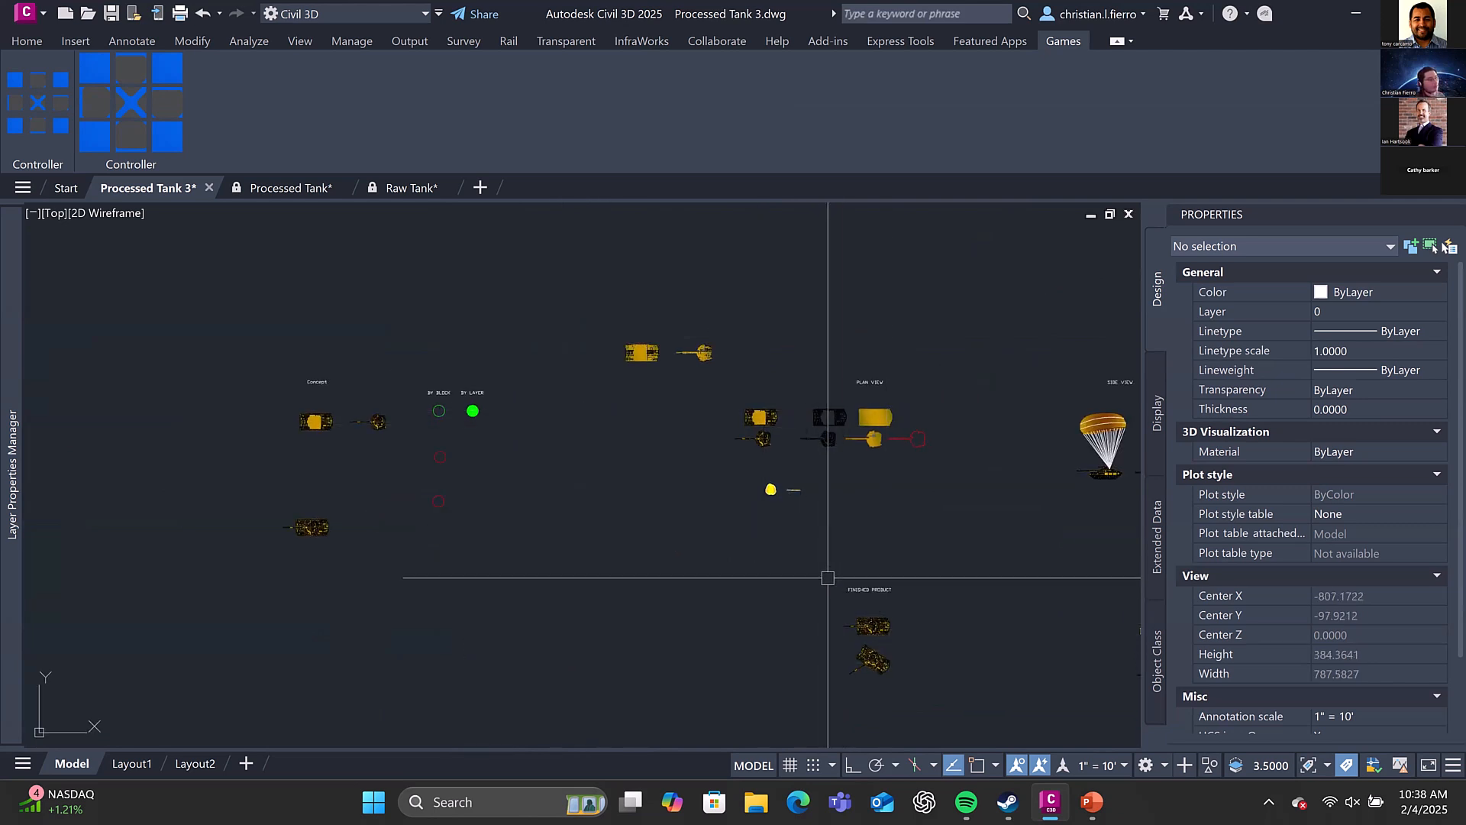
Glance at the Raw Tank drawing, return to Processed Tank 3 and read the note on the tank drawing's source
{"action": "left_click", "coordinate": [396, 189]}
{"action": "left_click", "coordinate": [150, 188]}
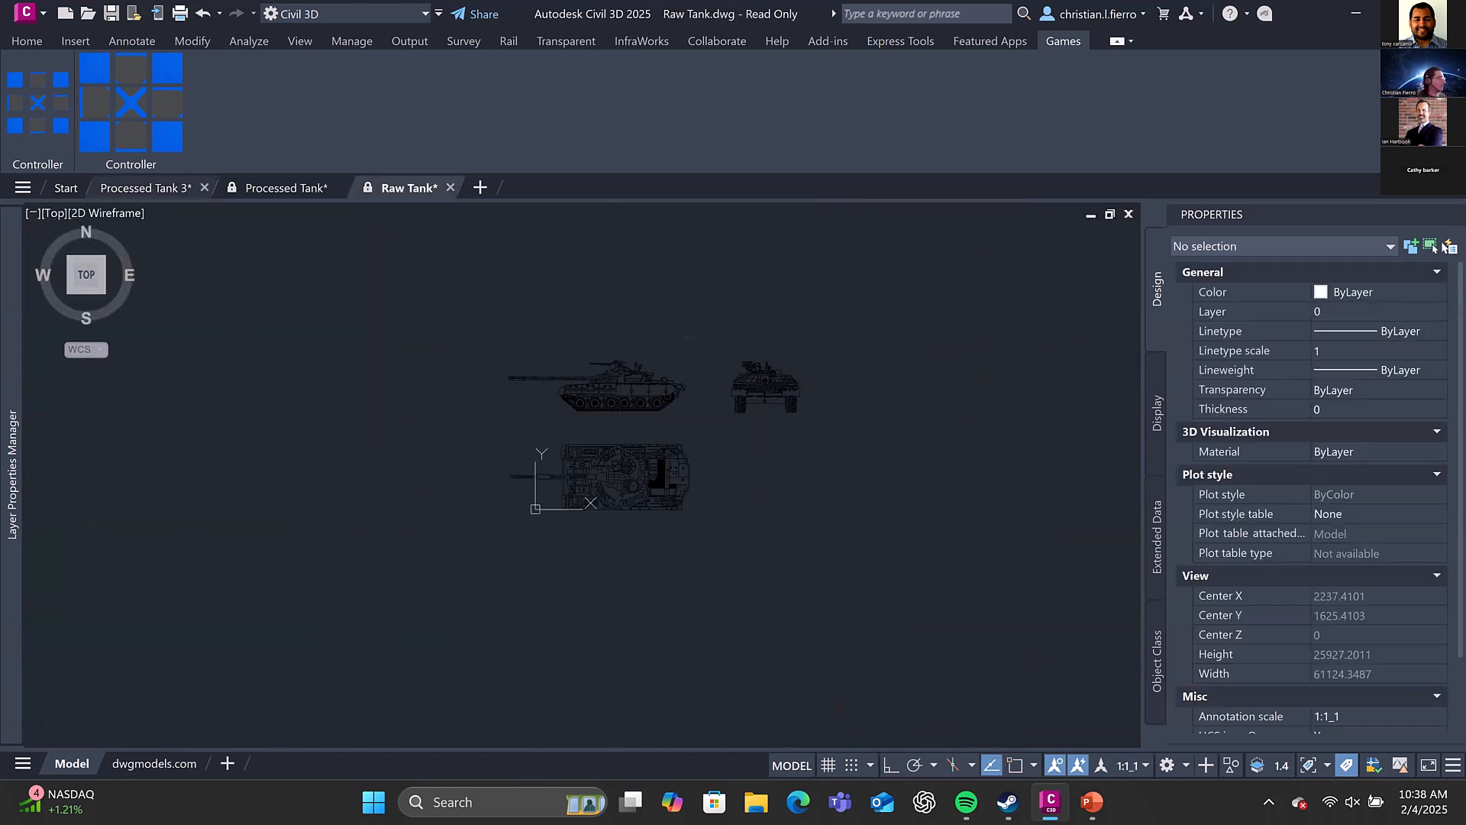
{"action": "scroll", "coordinate": [589, 481], "scroll_direction": "up", "scroll_amount": 8}
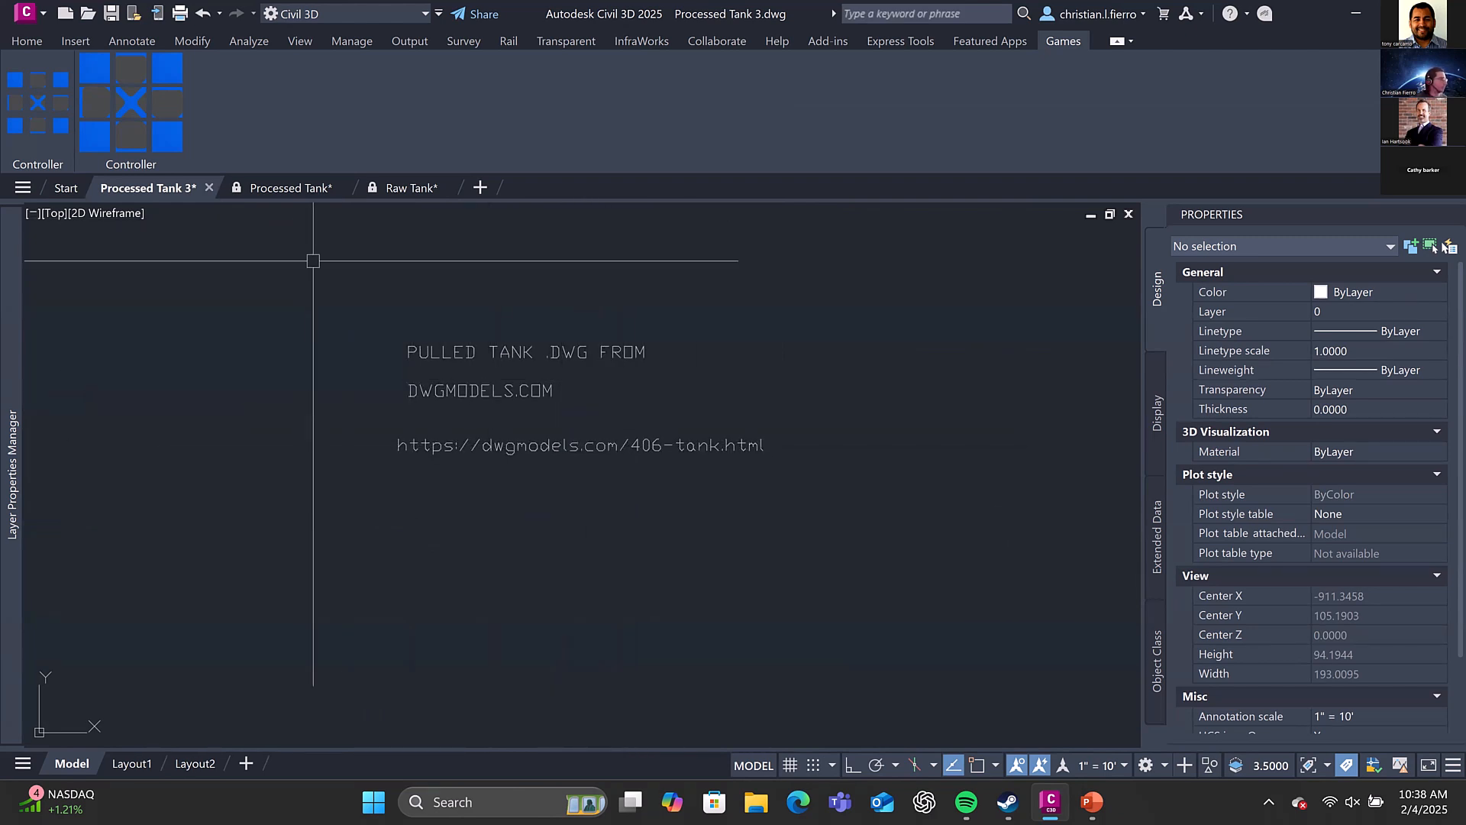
Inspect the raw linework of the tank views in the Raw Tank drawing, selecting all objects and clearing the selection
{"action": "left_click", "coordinate": [412, 188]}
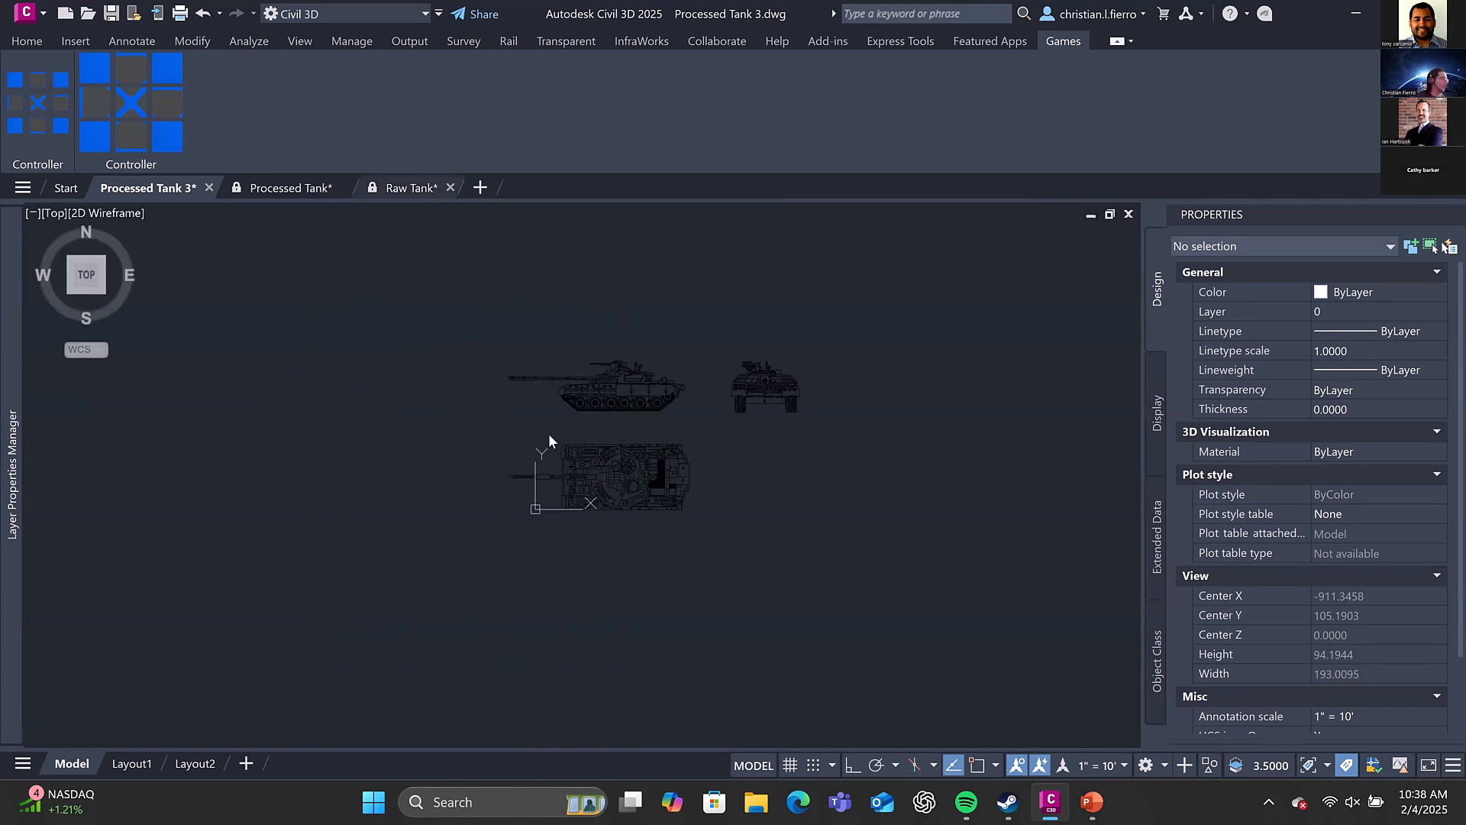
{"action": "scroll", "coordinate": [641, 392], "scroll_direction": "up", "scroll_amount": 2}
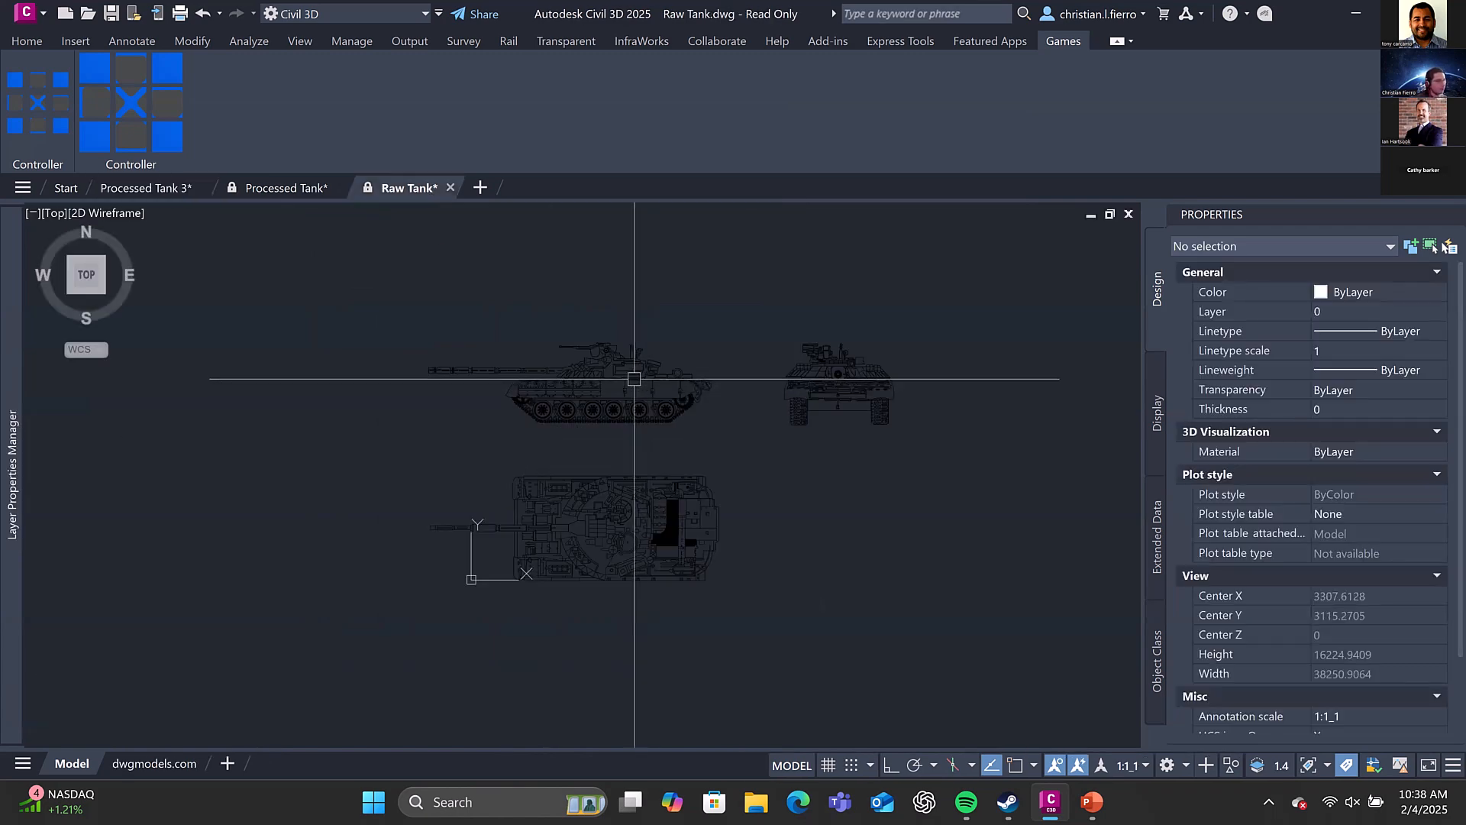
{"action": "left_click", "coordinate": [632, 370]}
{"action": "scroll", "coordinate": [632, 369], "scroll_direction": "up", "scroll_amount": 3}
{"action": "key", "text": "Escape"}
{"action": "scroll", "coordinate": [651, 390], "scroll_direction": "down", "scroll_amount": 4}
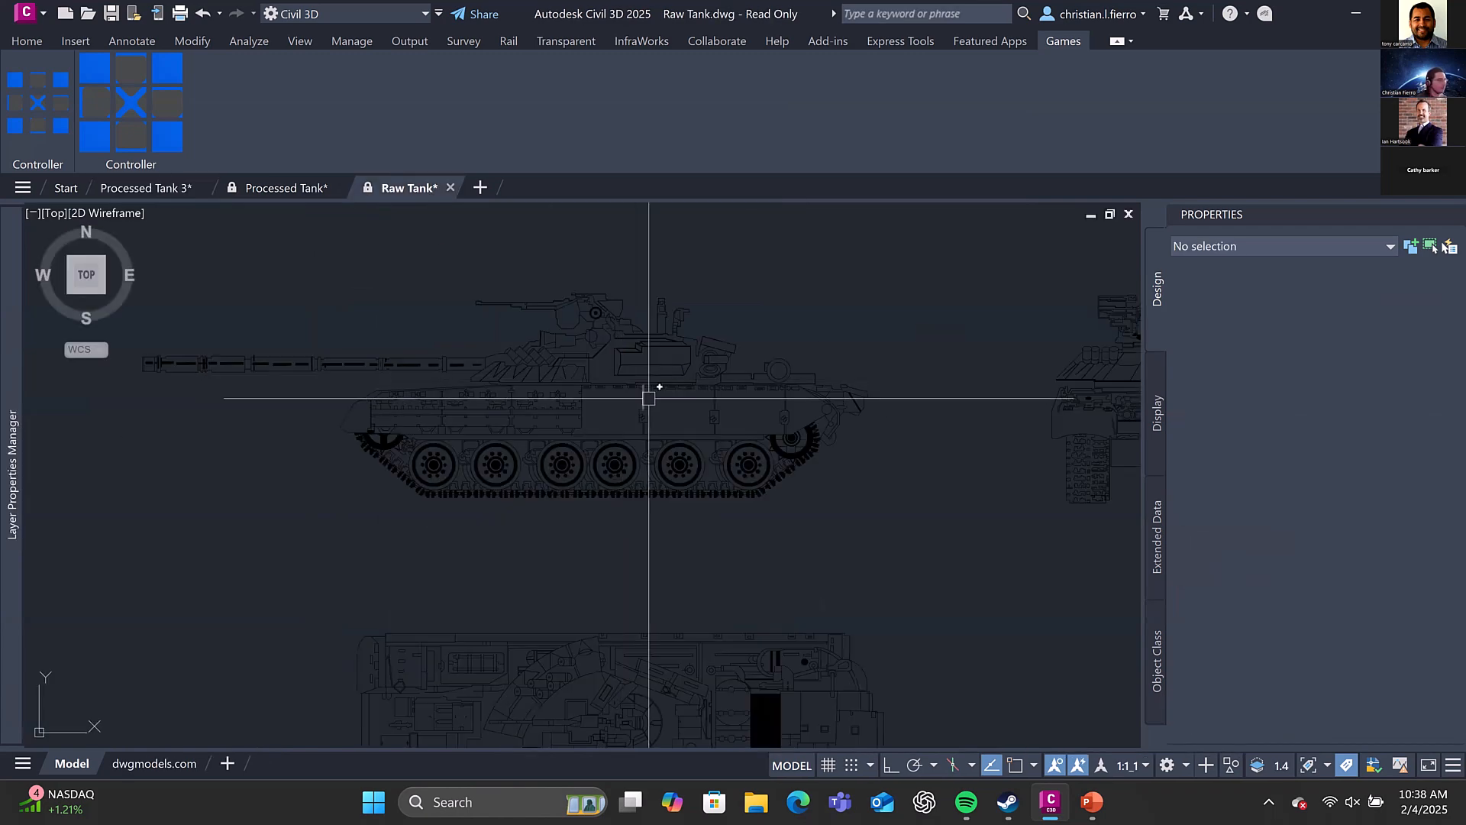
{"action": "key", "text": "ctrl+a"}
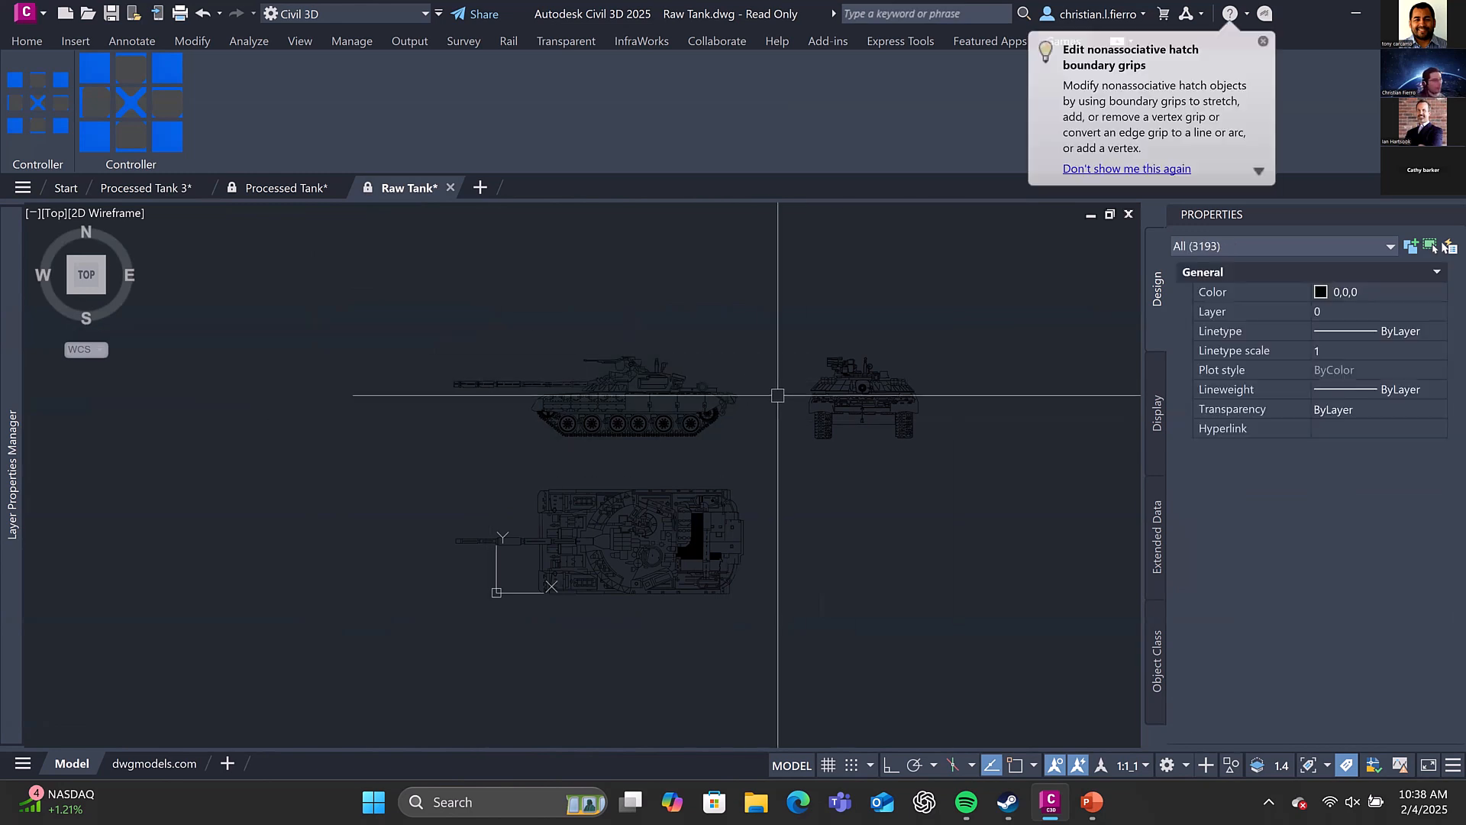
{"action": "key", "text": "Escape"}
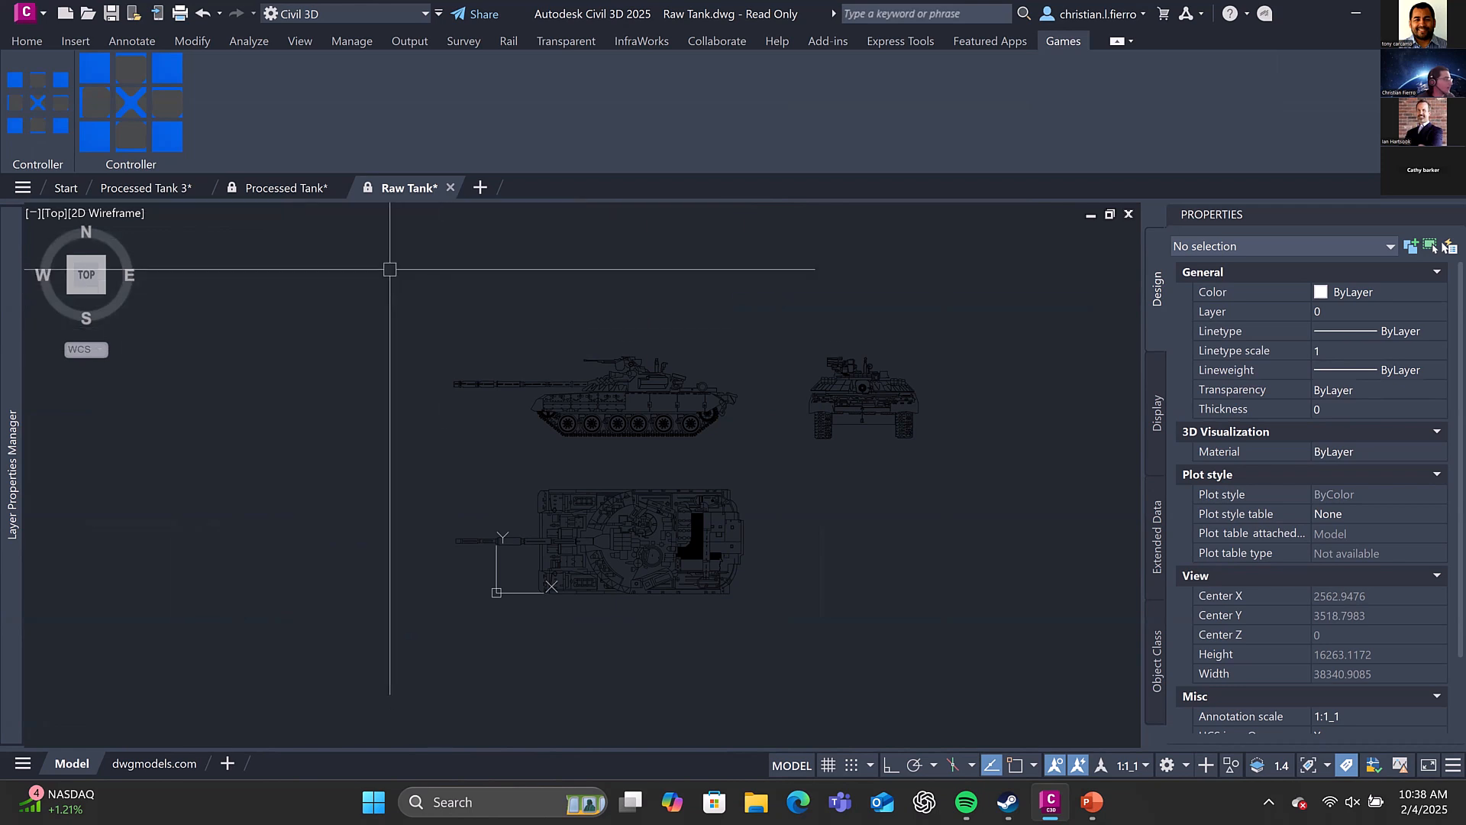
In the Processed Tank drawing, shorten the dynamic tank block's missile launch distance to about 22, near the cannon's muzzle
{"action": "left_click", "coordinate": [281, 190]}
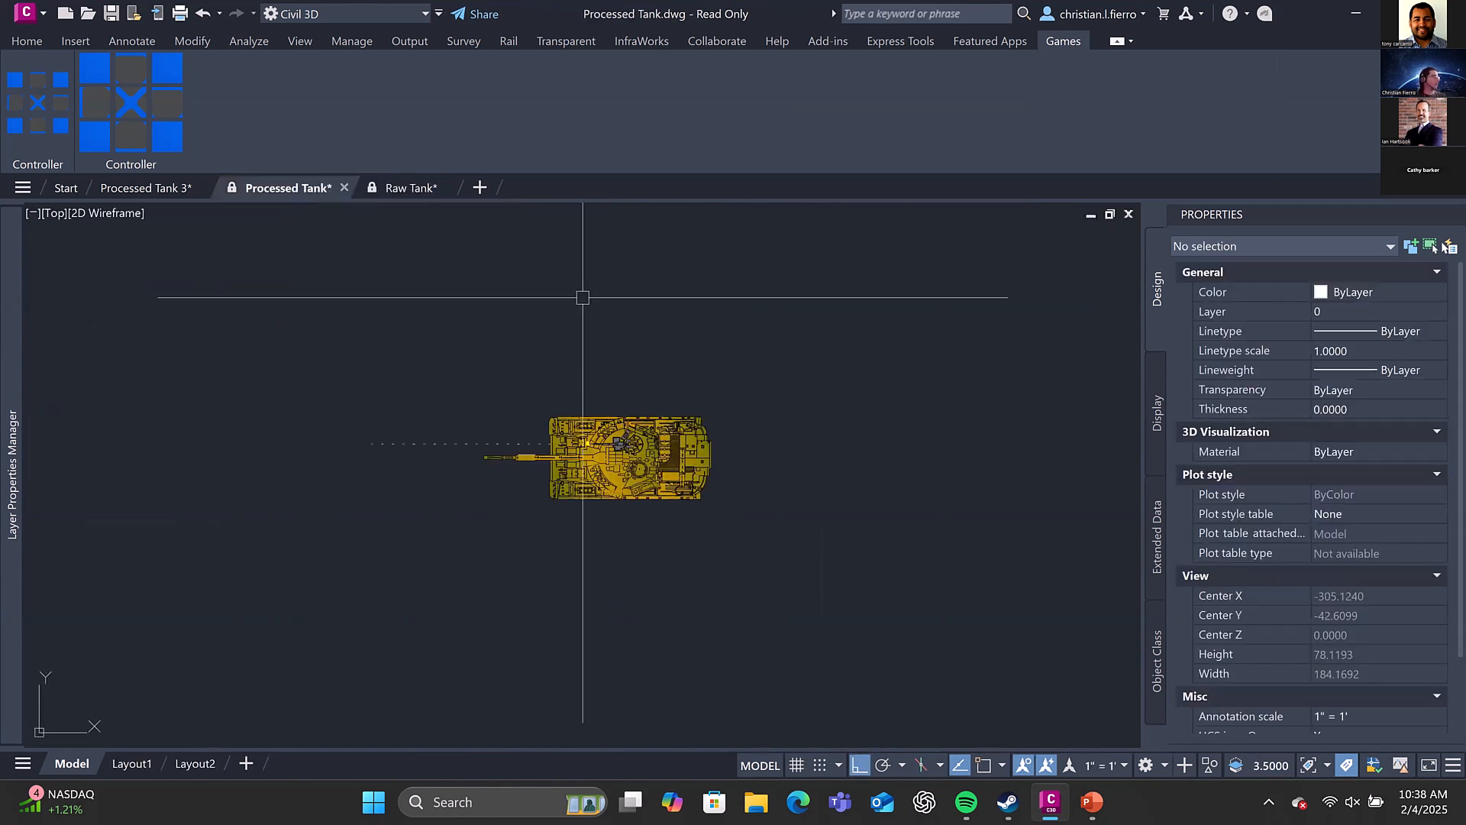
{"action": "scroll", "coordinate": [582, 275], "scroll_direction": "down", "scroll_amount": 3}
{"action": "scroll", "coordinate": [582, 275], "scroll_direction": "down", "scroll_amount": 4}
{"action": "middle_click_drag", "start_coordinate": [593, 229], "coordinate": [585, 388]}
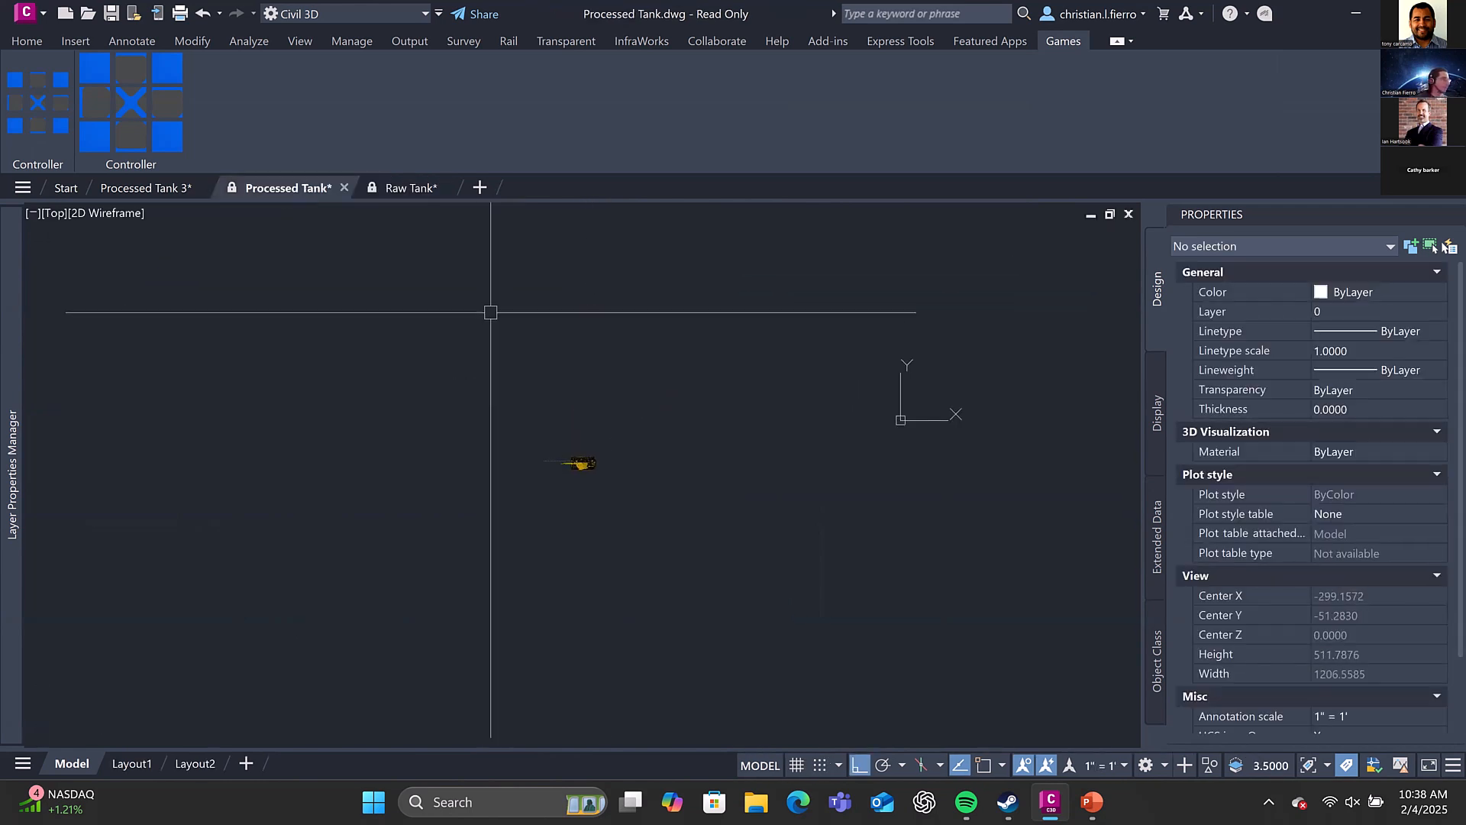
{"action": "scroll", "coordinate": [559, 448], "scroll_direction": "up", "scroll_amount": 5}
{"action": "left_click", "coordinate": [611, 493]}
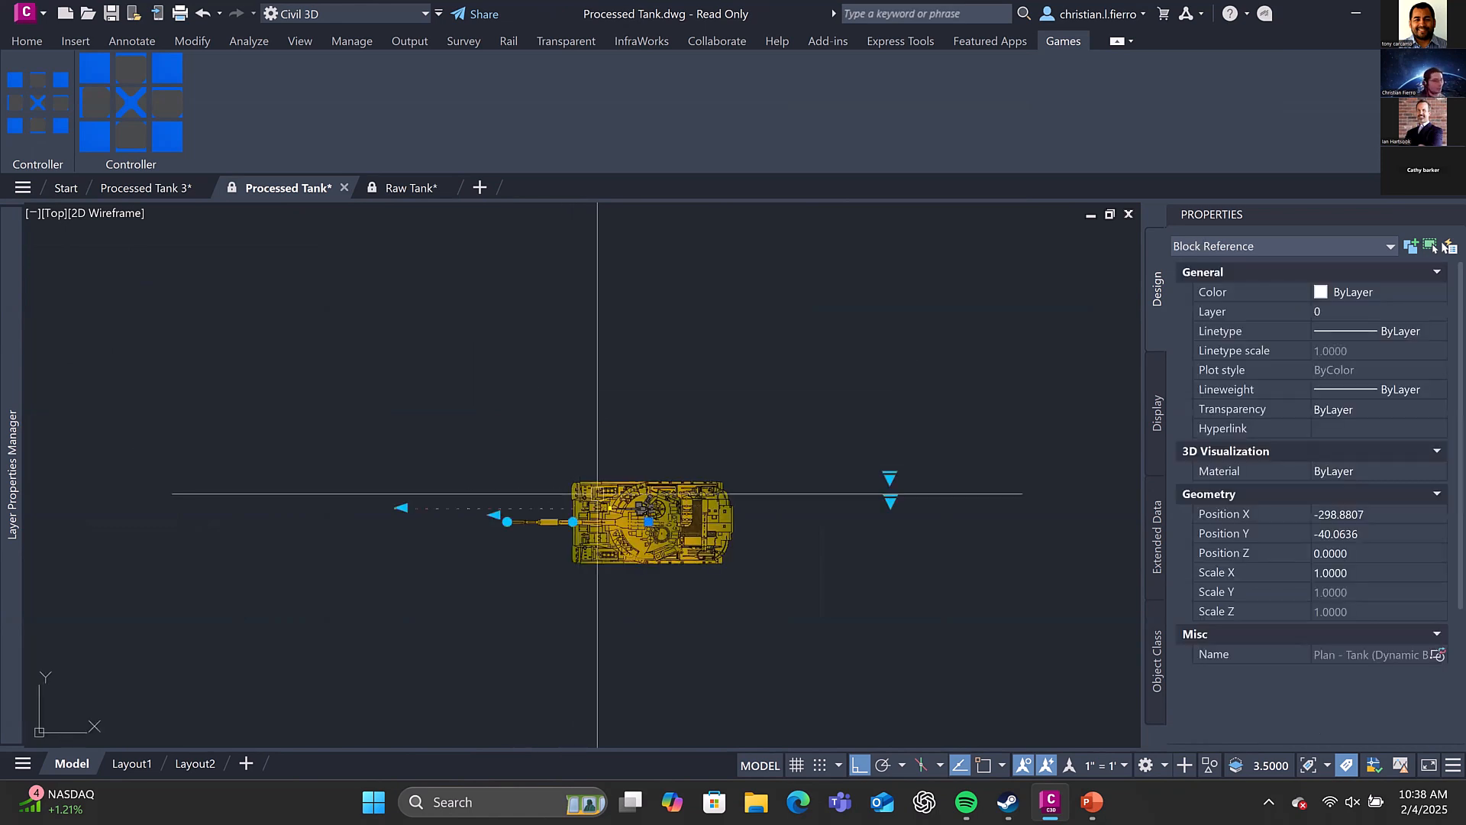
{"action": "middle_click_drag", "start_coordinate": [614, 464], "coordinate": [649, 381]}
{"action": "left_click", "coordinate": [432, 419]}
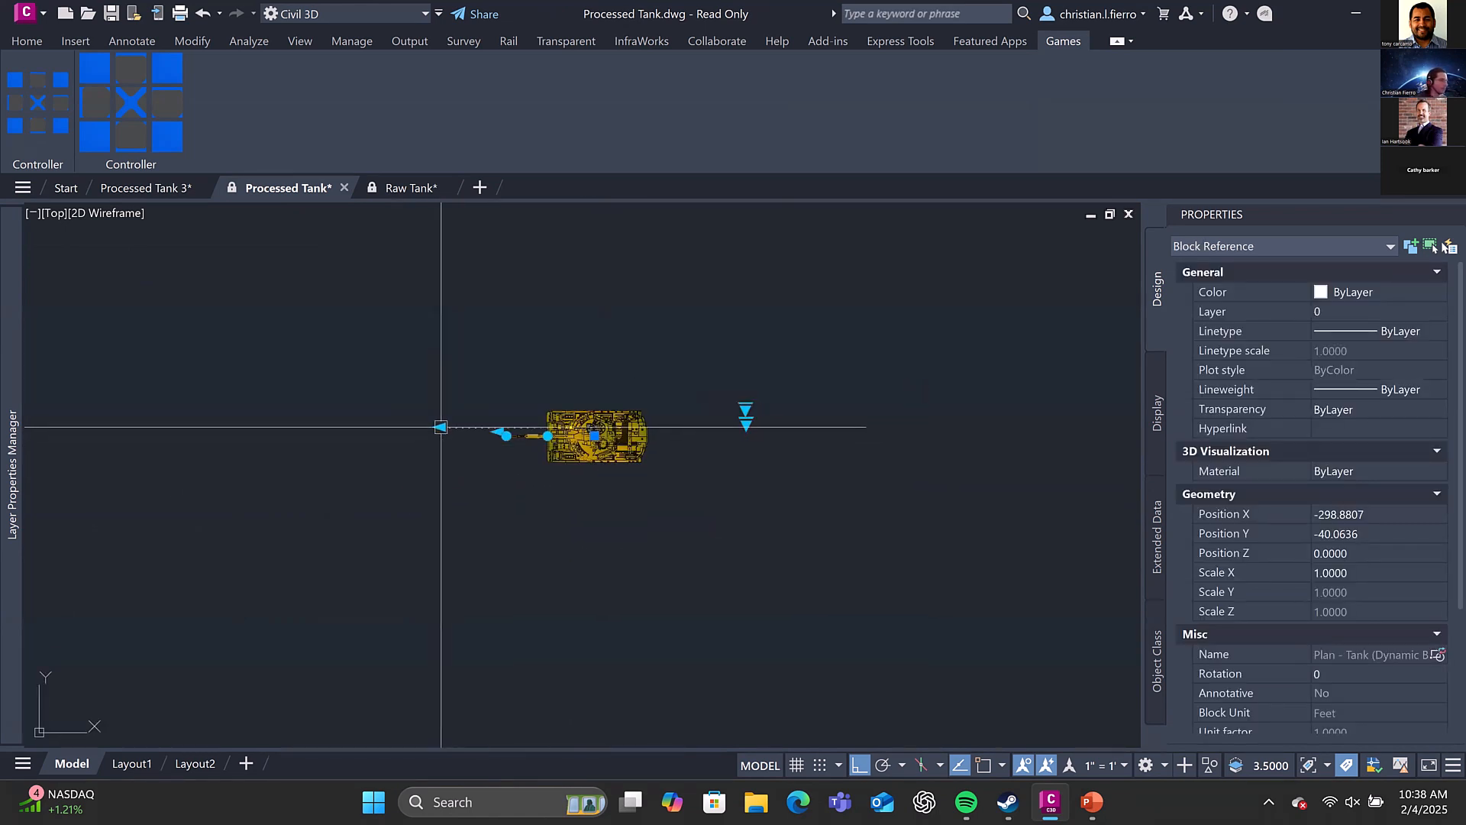
{"action": "scroll", "coordinate": [540, 420], "scroll_direction": "up", "scroll_amount": 2}
{"action": "left_click", "coordinate": [541, 413]}
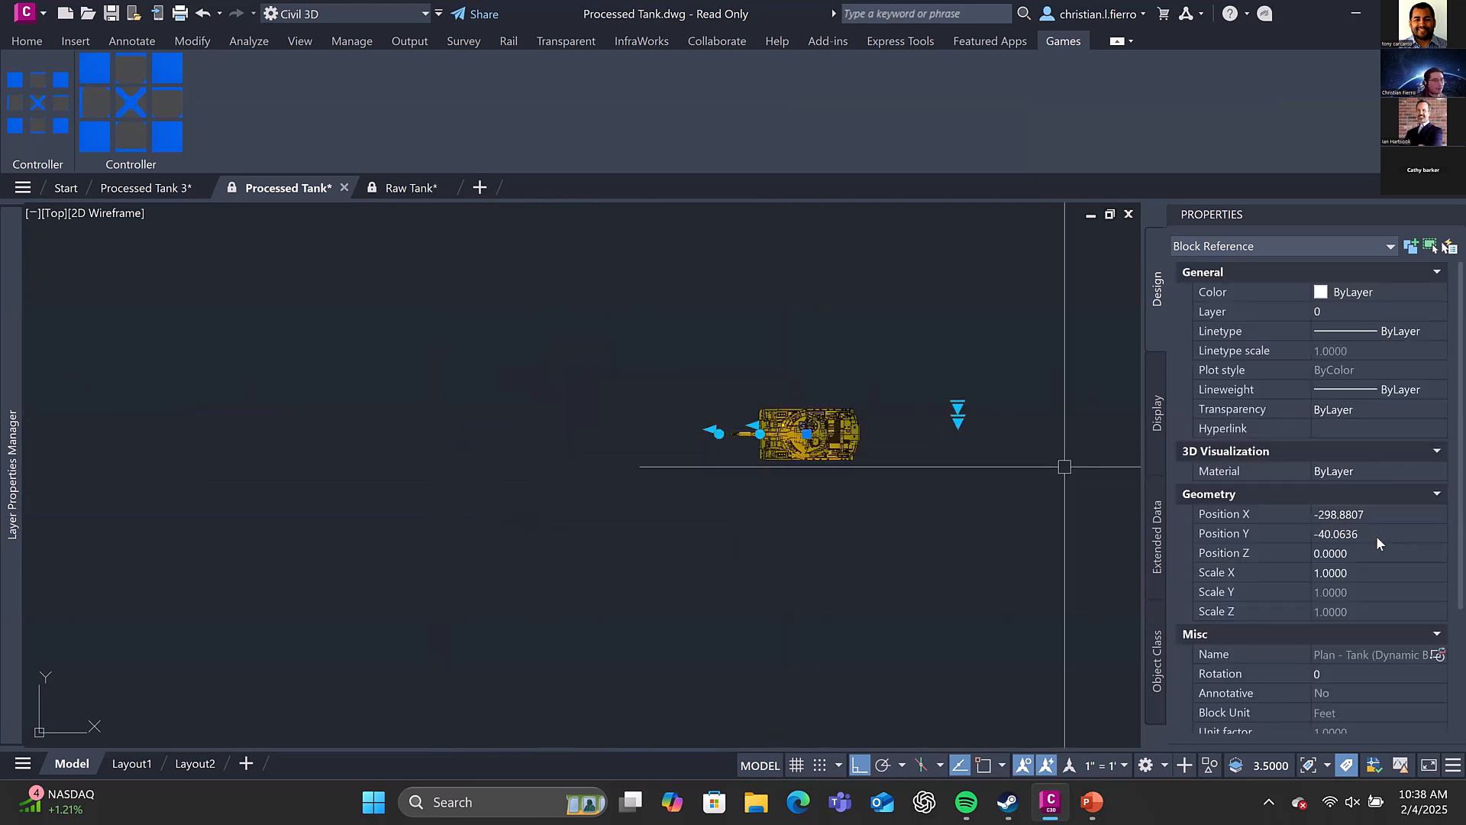
Switch the dynamic tank block's Visibility1 state to Missle Blast 1 and on to Missle Blast 2
{"action": "scroll", "coordinate": [1355, 614], "scroll_direction": "down", "scroll_amount": 3}
{"action": "scroll", "coordinate": [1357, 616], "scroll_direction": "down", "scroll_amount": 1}
{"action": "left_click", "coordinate": [1357, 616]}
{"action": "left_click", "coordinate": [1356, 617]}
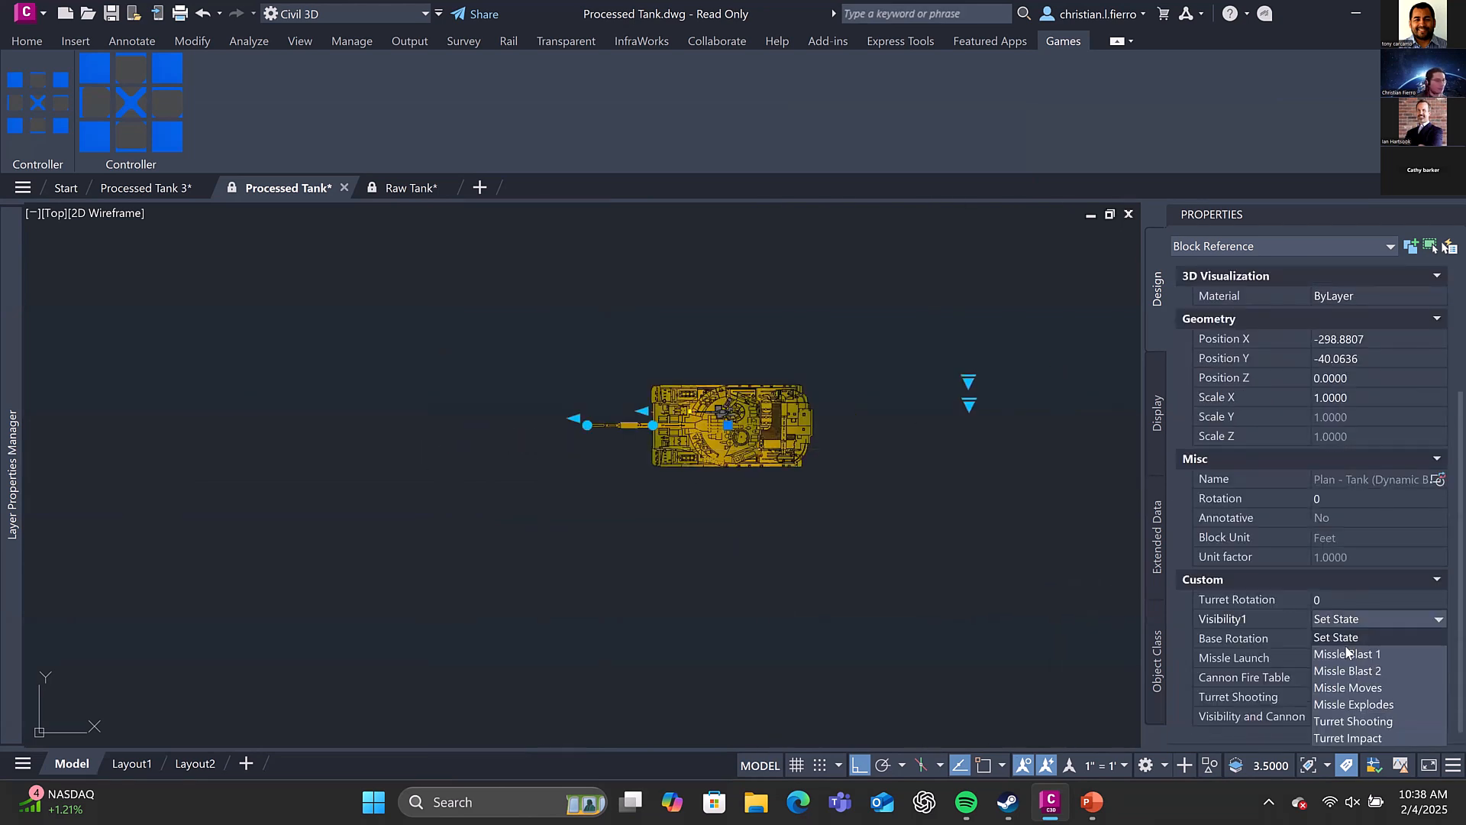
{"action": "left_click", "coordinate": [1343, 649]}
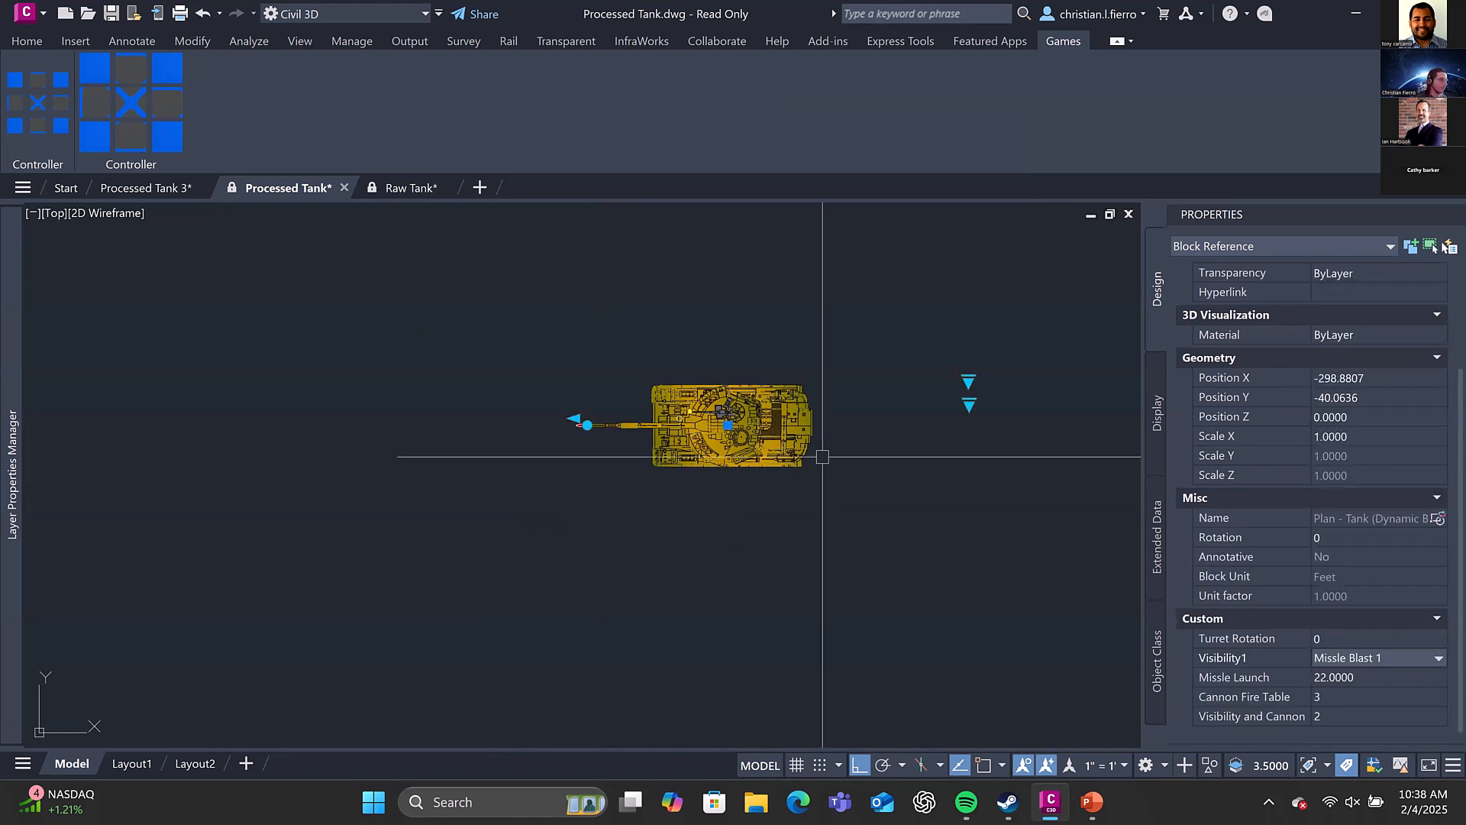
{"action": "scroll", "coordinate": [729, 402], "scroll_direction": "up", "scroll_amount": 2}
{"action": "left_click", "coordinate": [1355, 658]}
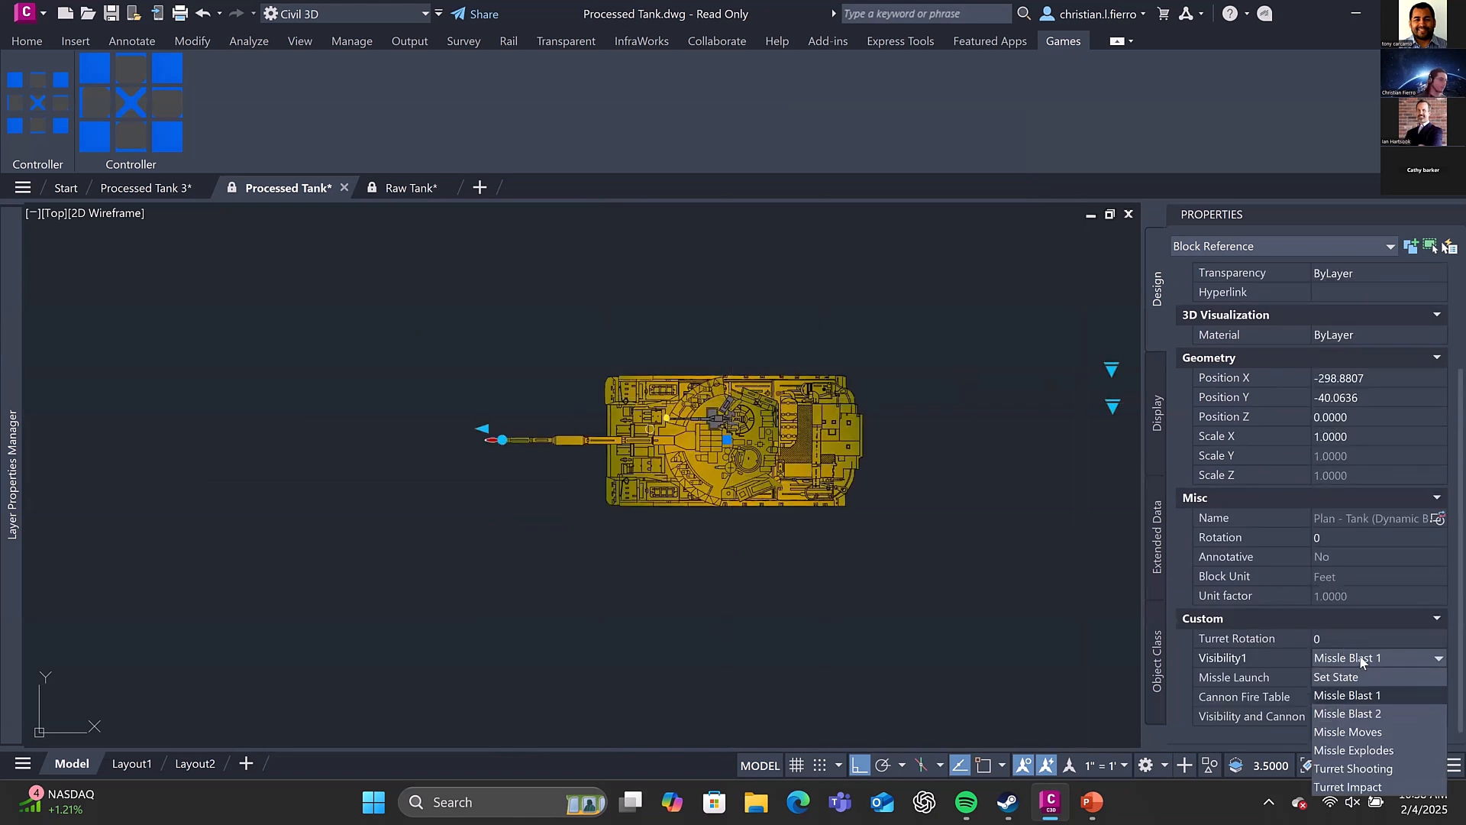
{"action": "left_click", "coordinate": [1361, 660]}
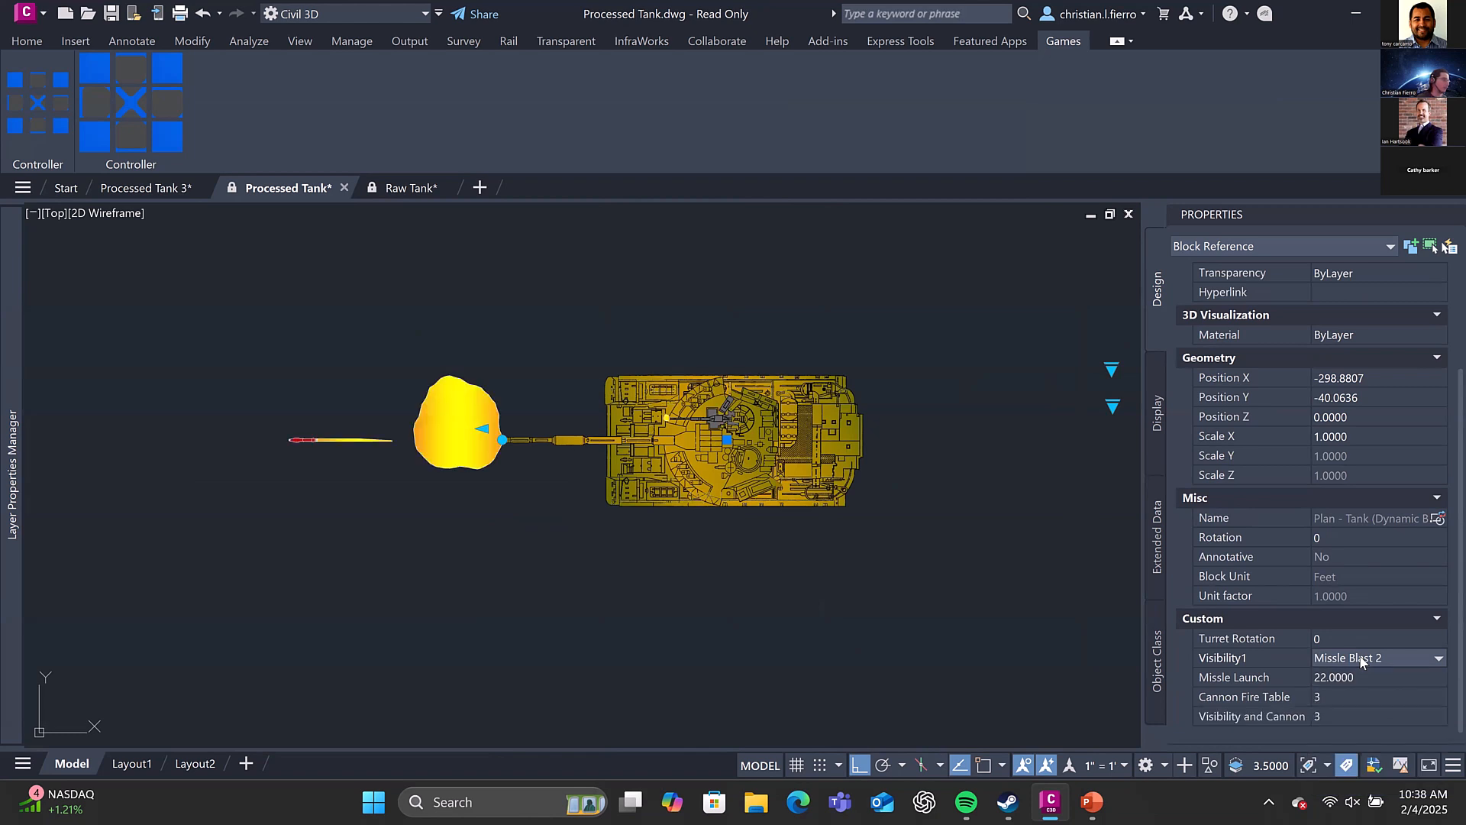
Switch the dynamic tank block's Visibility1 state to Missle Moves and, with Ortho off, shift the missile slightly farther from the cannon
{"action": "double_click", "coordinate": [1361, 659]}
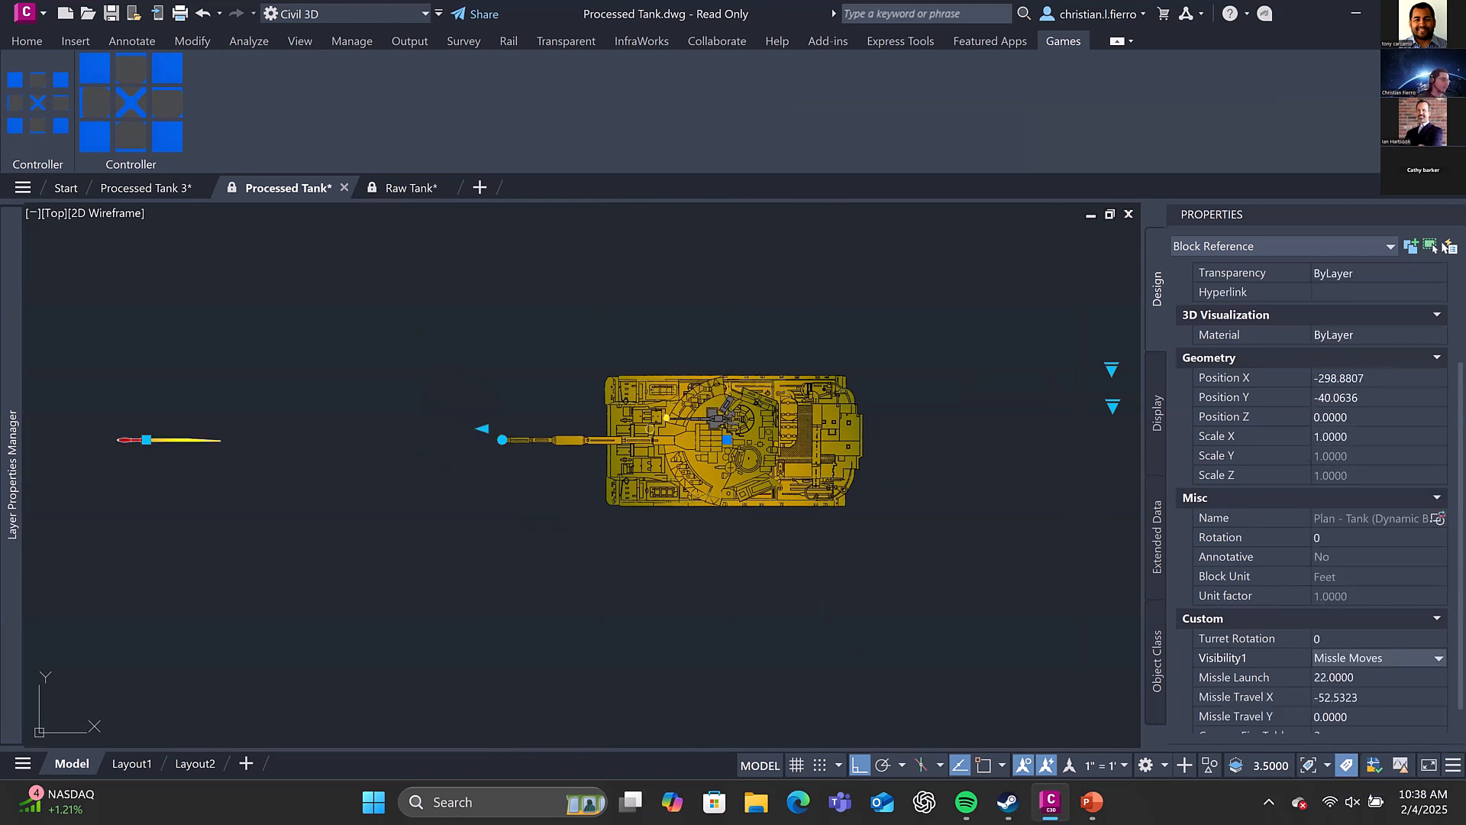
{"action": "mouse_move", "coordinate": [713, 501]}
{"action": "middle_mouse_down"}
{"action": "mouse_move", "coordinate": [753, 479]}
{"action": "mouse_move", "coordinate": [855, 476]}
{"action": "middle_mouse_up"}
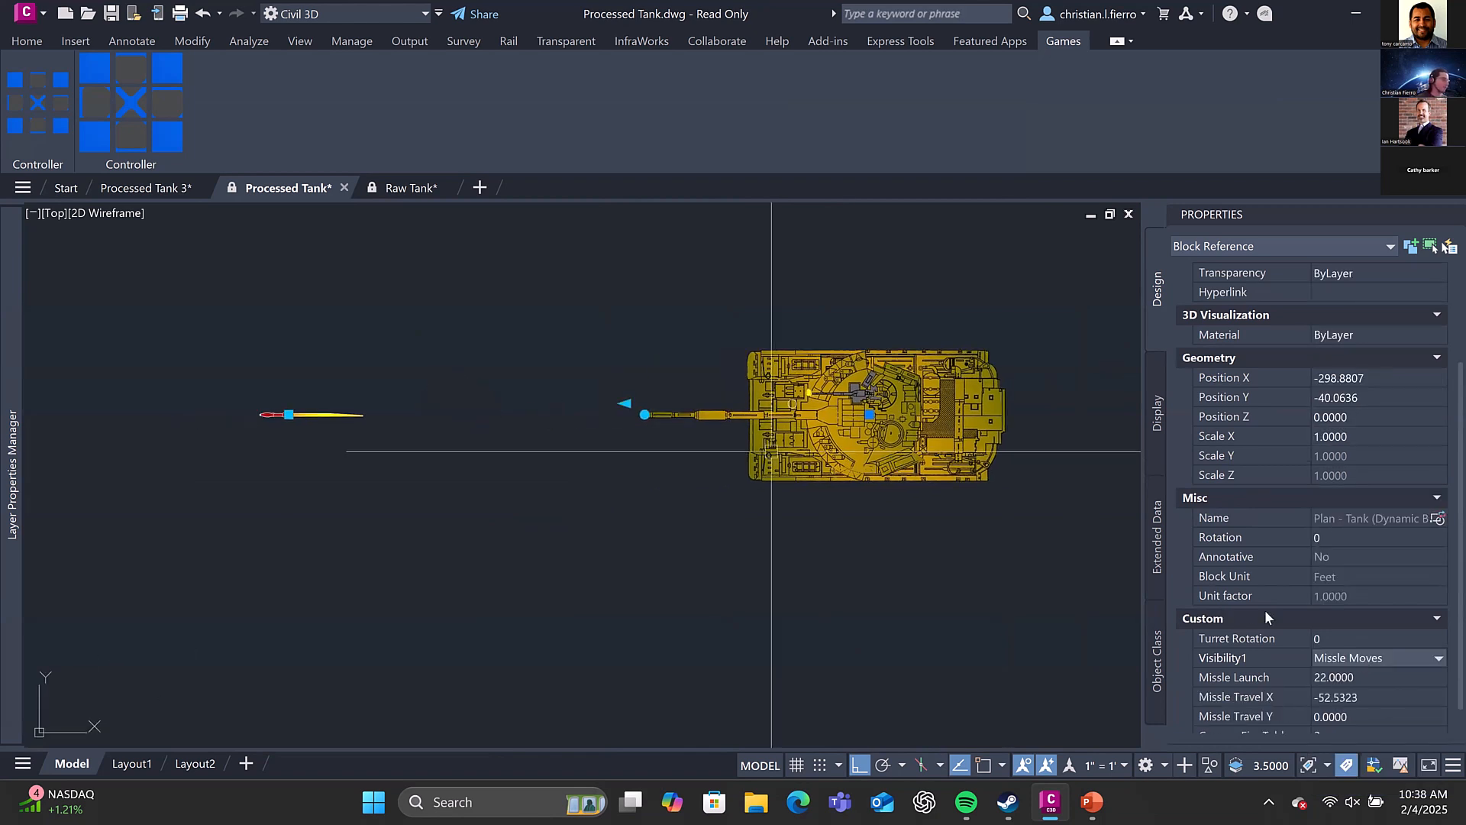
{"action": "middle_click_drag", "start_coordinate": [573, 418], "coordinate": [732, 443]}
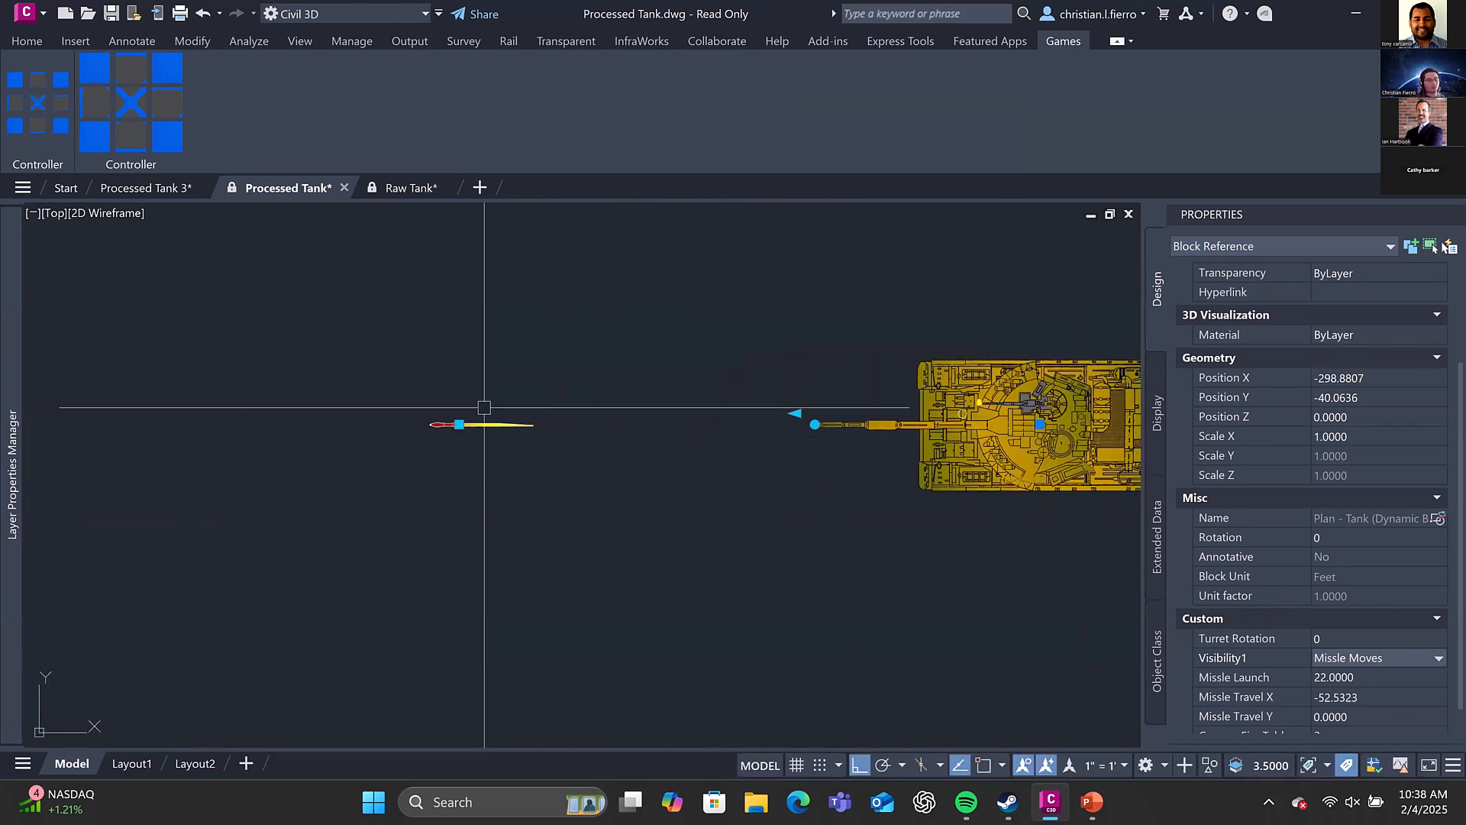
{"action": "scroll", "coordinate": [484, 419], "scroll_direction": "up", "scroll_amount": 4}
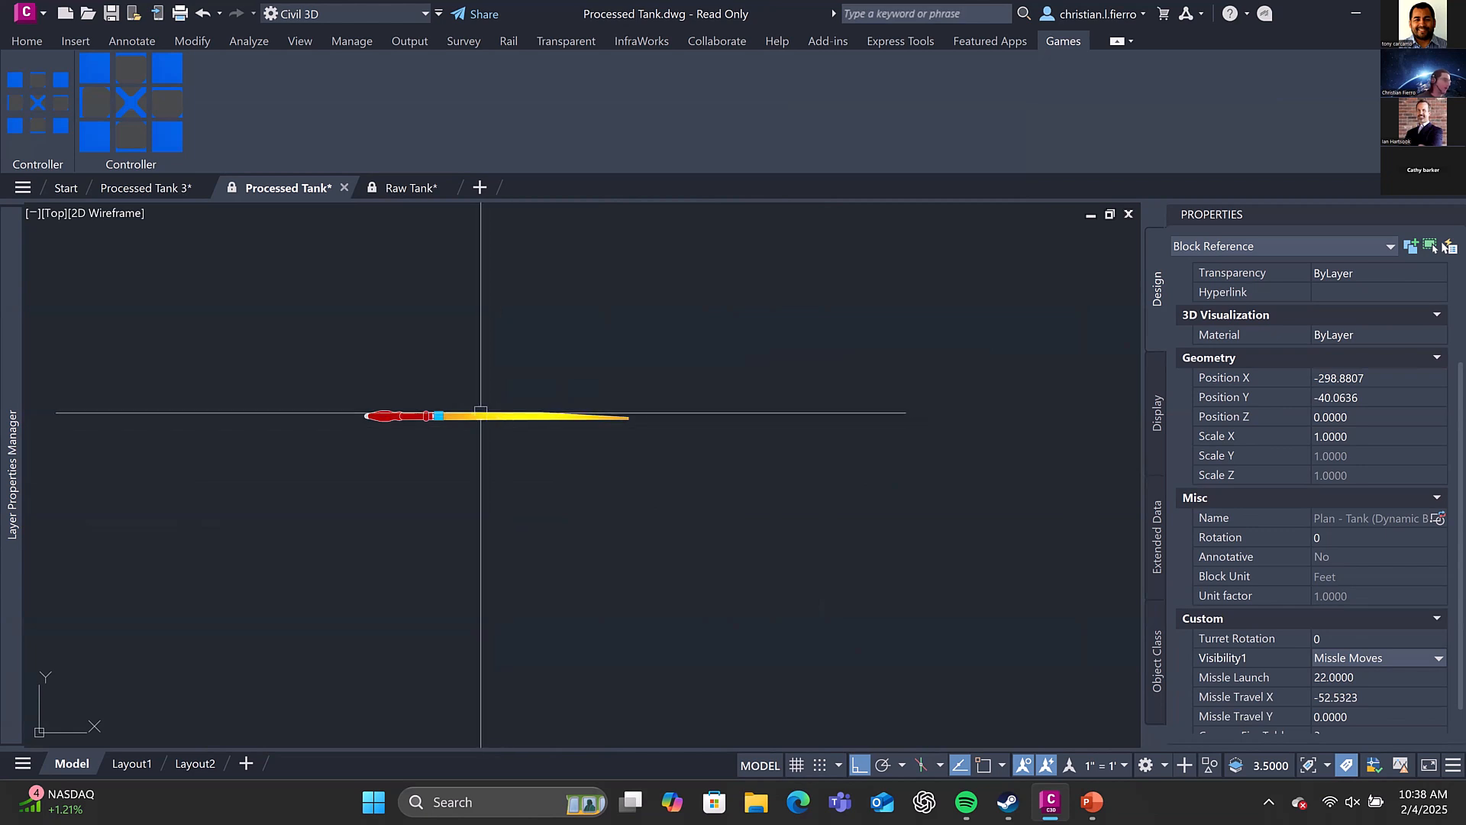
{"action": "middle_click_drag", "start_coordinate": [459, 419], "coordinate": [588, 420]}
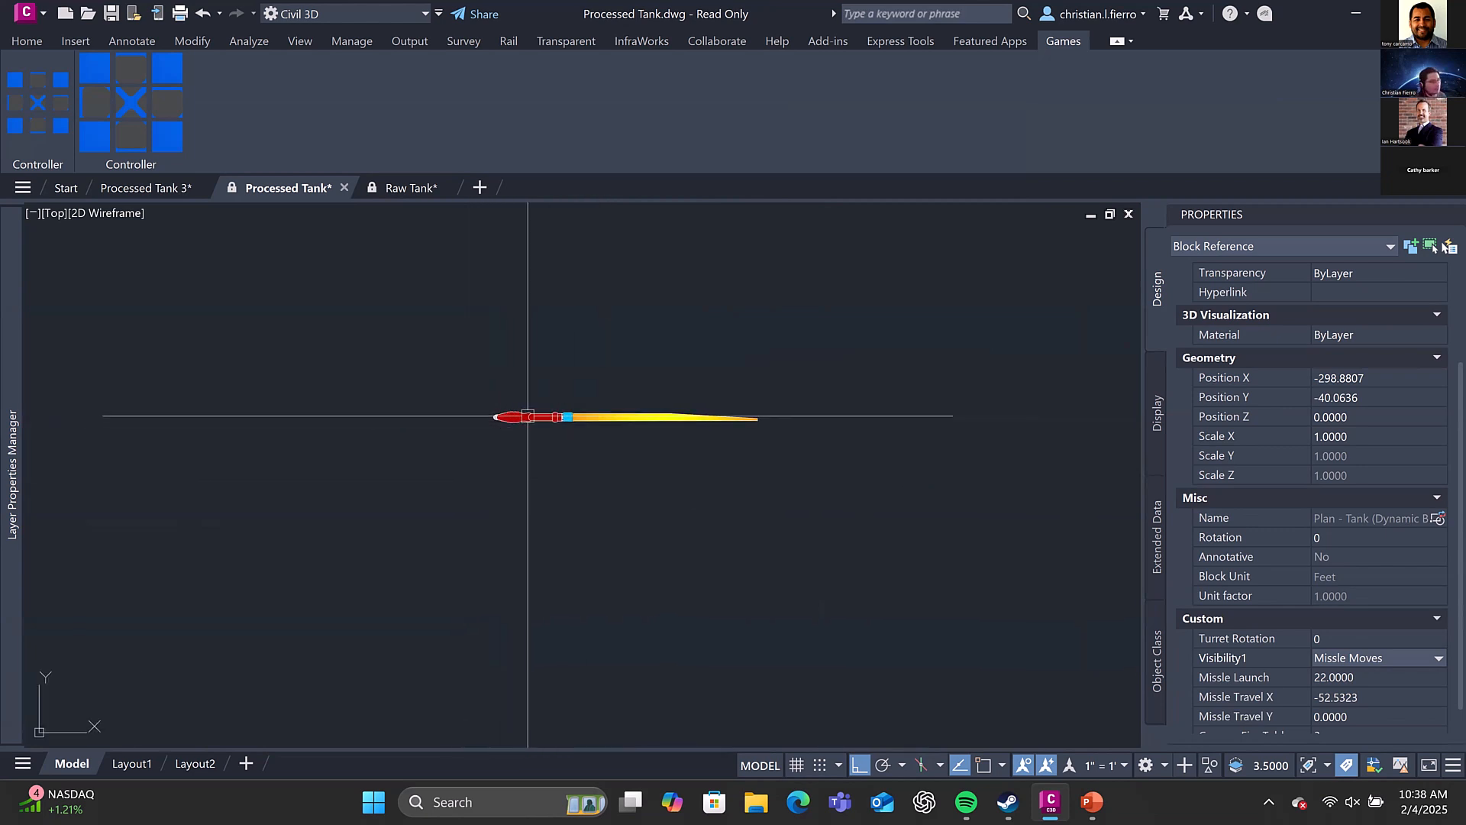
{"action": "left_click", "coordinate": [571, 417]}
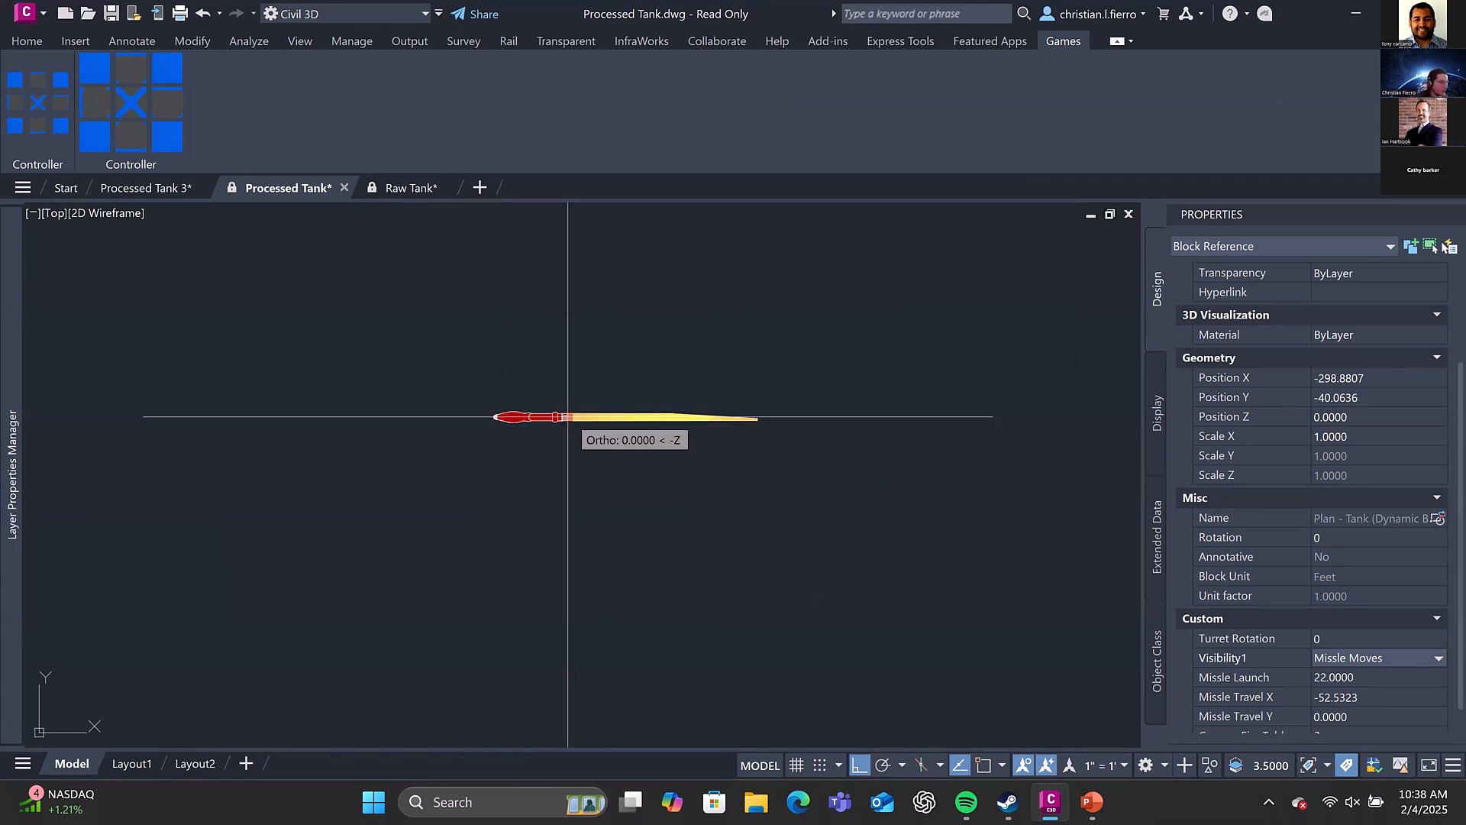
{"action": "key", "text": "F8"}
{"action": "left_click", "coordinate": [501, 419]}
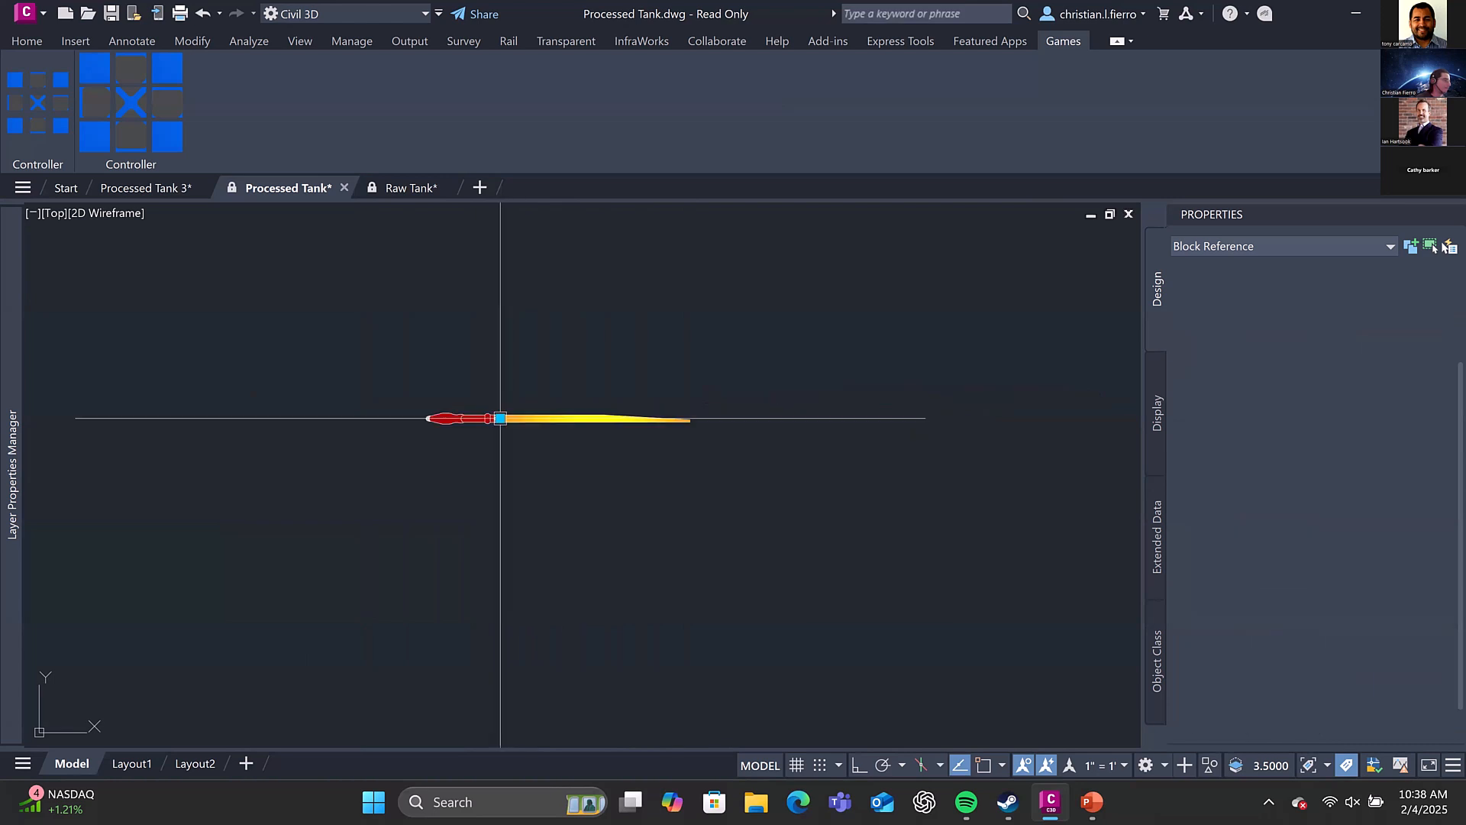
Move the missile farther from the tank, to a travel of about -69.9 in X and 0.2 in Y, and clear the selection
{"action": "left_click", "coordinate": [500, 418]}
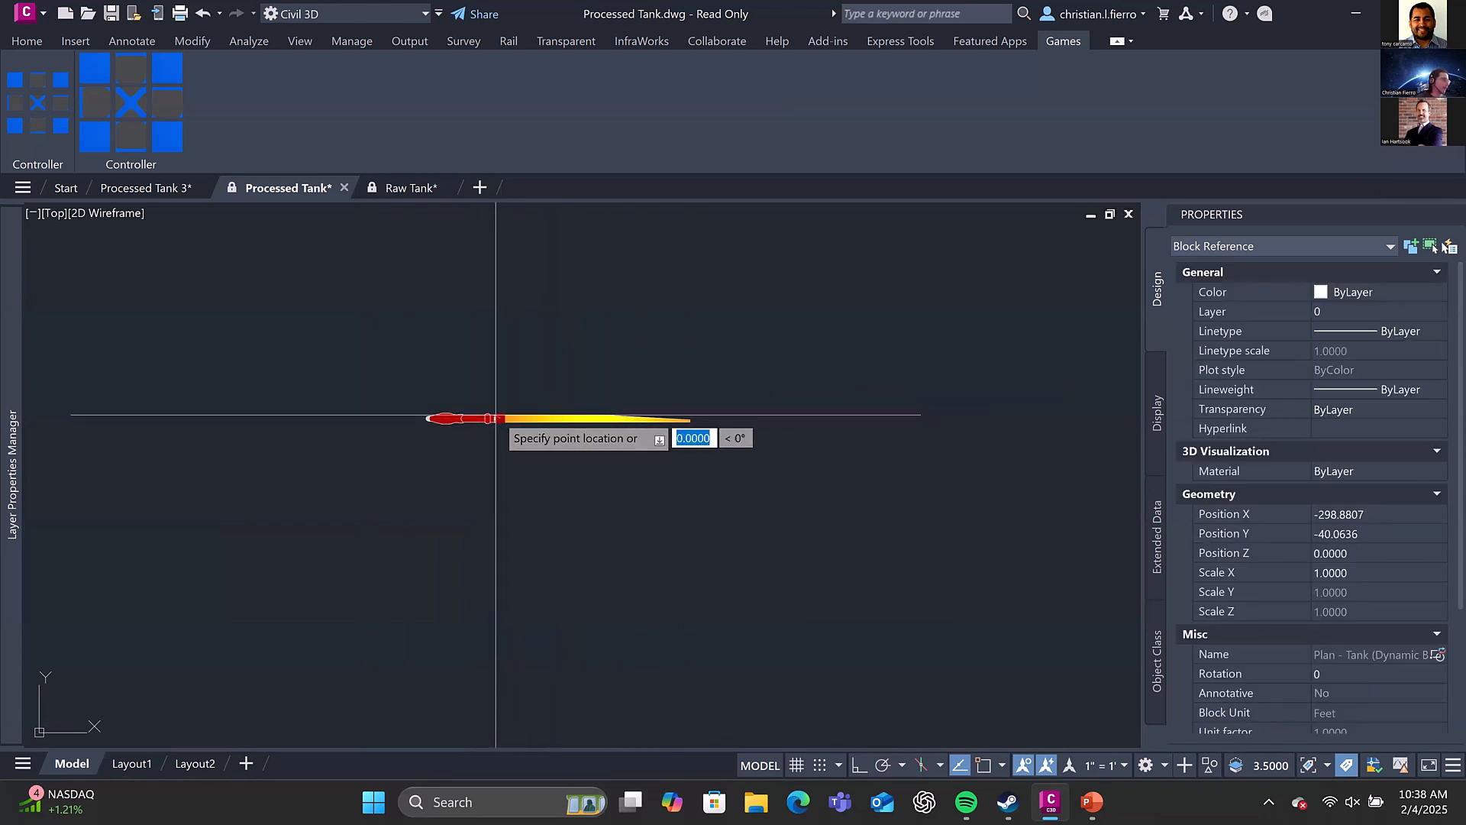
{"action": "left_click", "coordinate": [417, 387]}
{"action": "middle_click_drag", "start_coordinate": [641, 439], "coordinate": [867, 458]}
{"action": "key", "text": "Escape"}
{"action": "left_click", "coordinate": [663, 410]}
{"action": "key", "text": "Escape"}
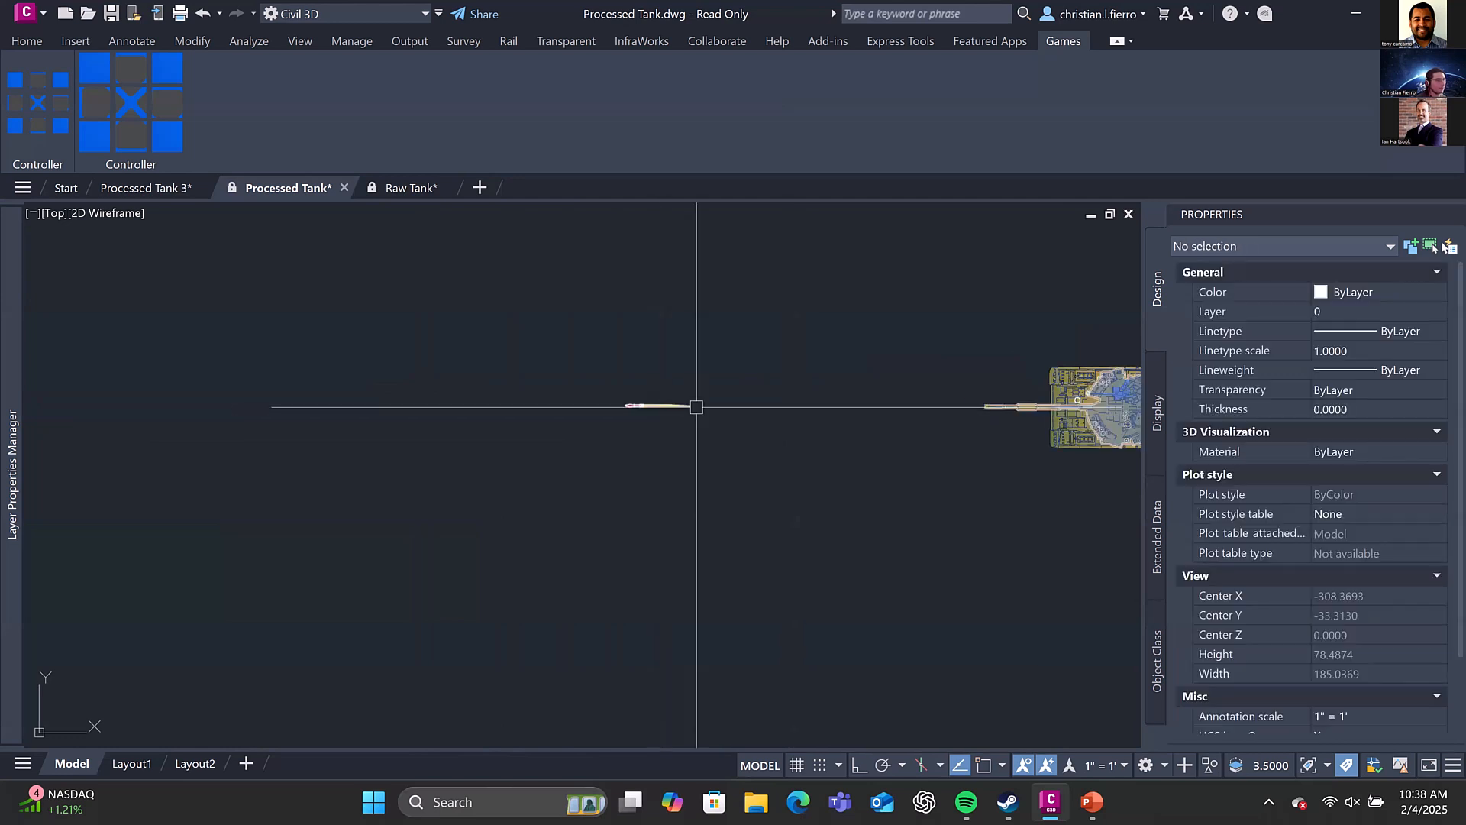
Set the dynamic tank block's Visibility1 state to Missle Explodes and deselect the block
{"action": "left_click", "coordinate": [679, 404]}
{"action": "scroll", "coordinate": [1345, 604], "scroll_direction": "down", "scroll_amount": 5}
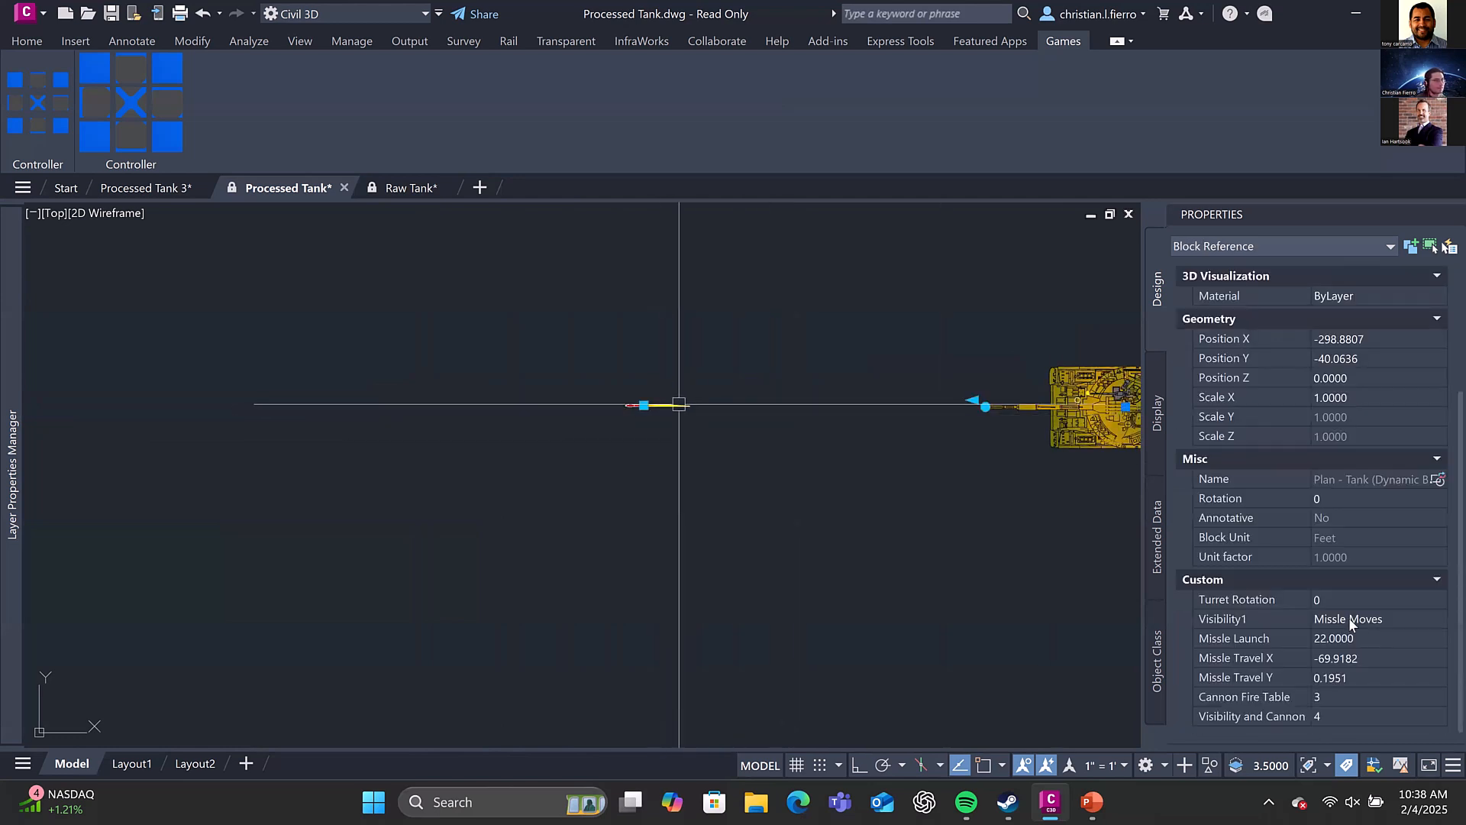
{"action": "left_click", "coordinate": [1349, 619]}
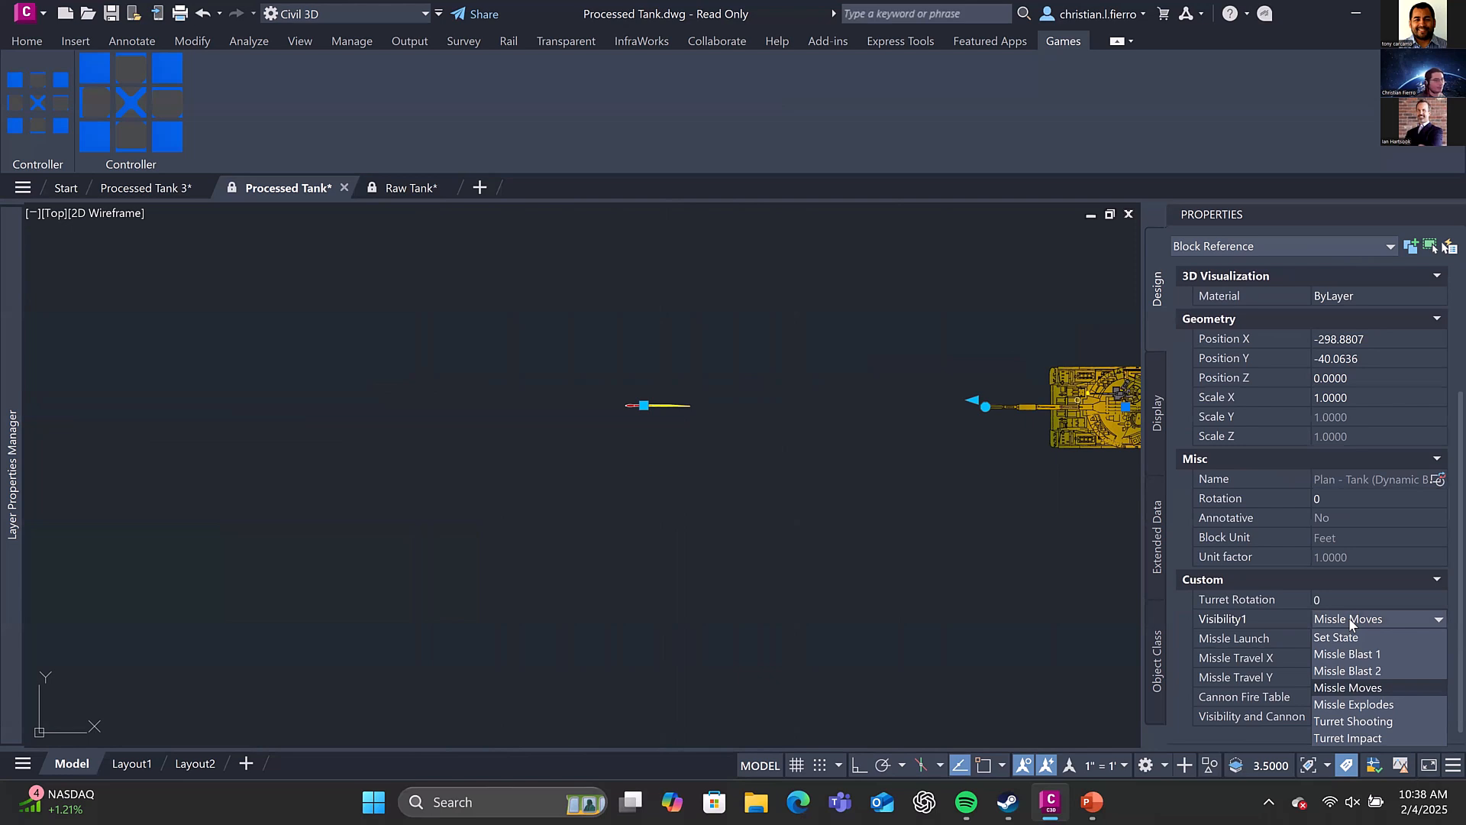
{"action": "scroll", "coordinate": [1351, 622], "scroll_direction": "down", "scroll_amount": 1}
{"action": "scroll", "coordinate": [1349, 619], "scroll_direction": "up", "scroll_amount": 2}
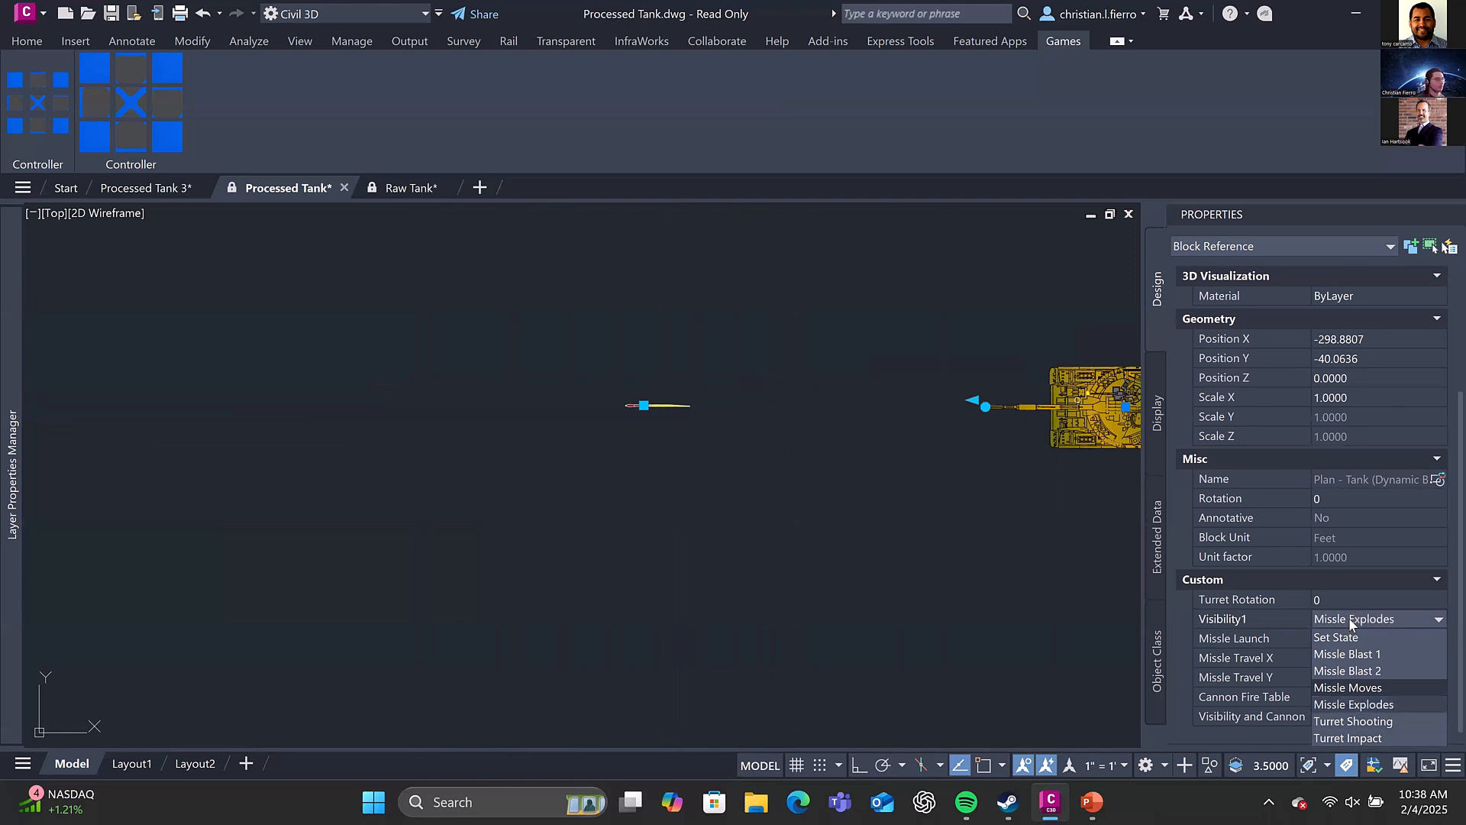
{"action": "left_click", "coordinate": [1350, 618]}
{"action": "scroll", "coordinate": [835, 461], "scroll_direction": "up", "scroll_amount": 3}
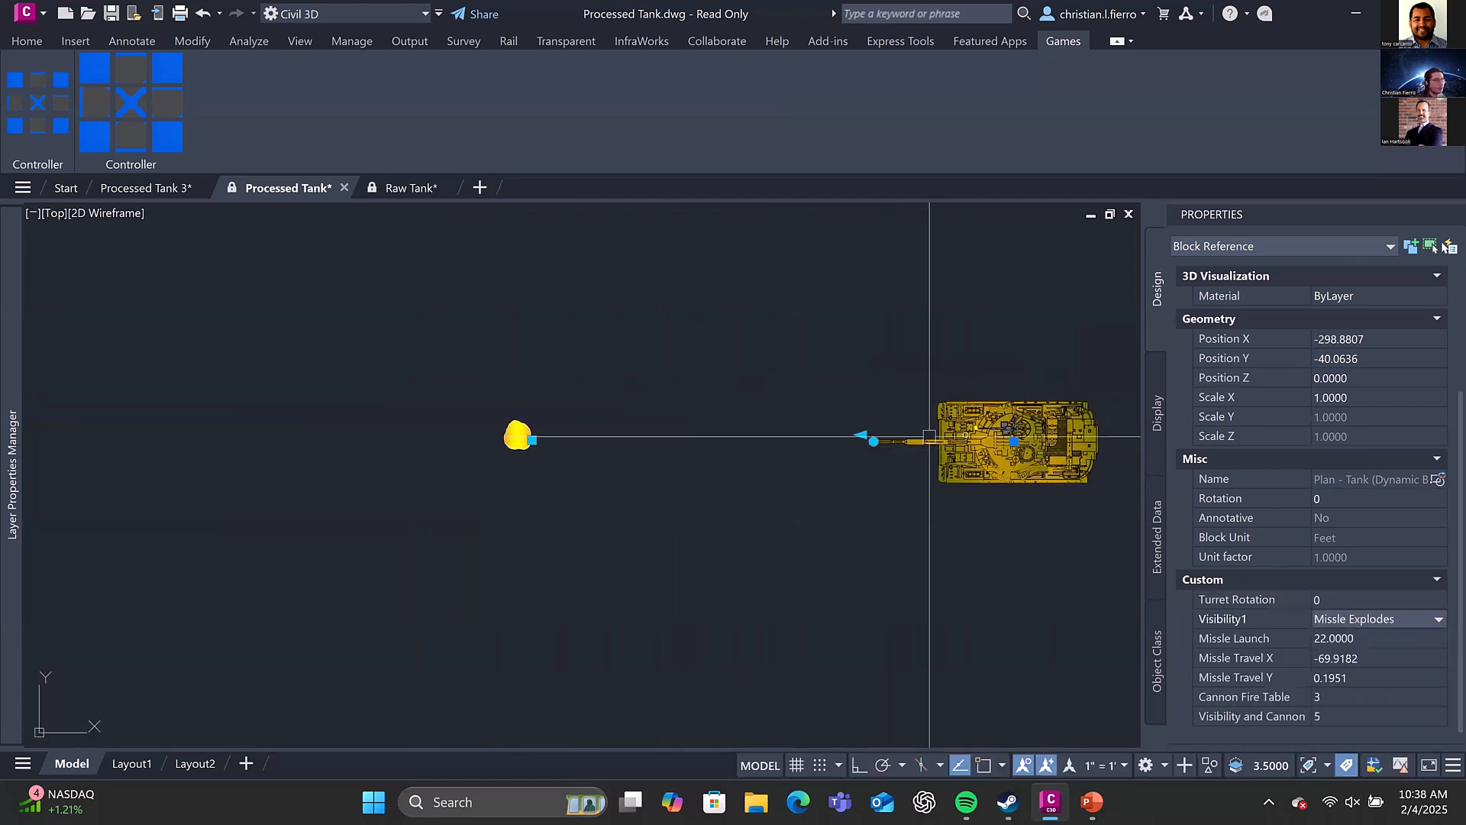
{"action": "key", "text": "Escape"}
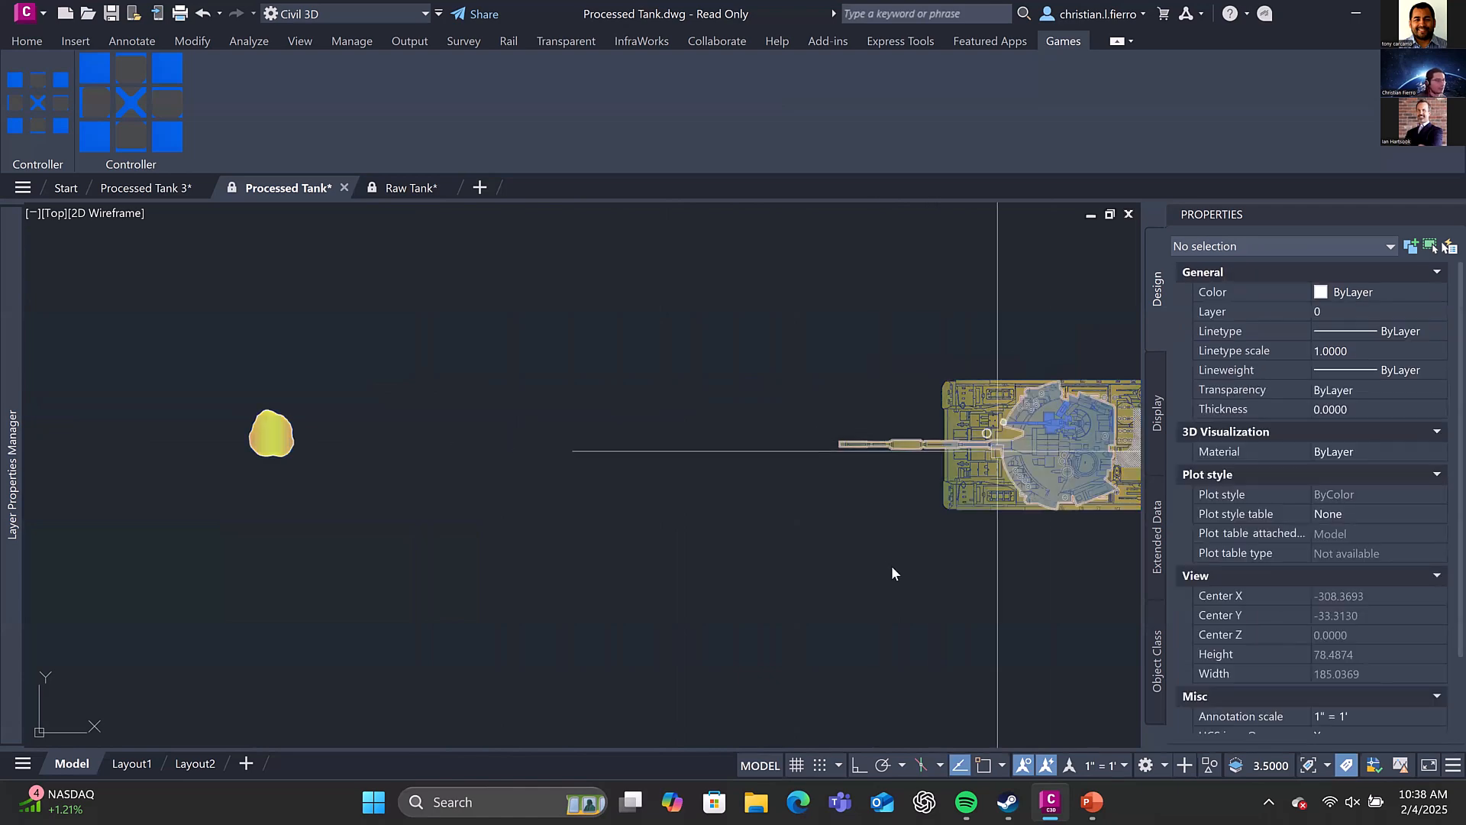
Inspect the tank block in the Block Editor with its hidden-state objects toggled off and on, and exit saving changes
{"action": "left_click", "coordinate": [885, 442]}
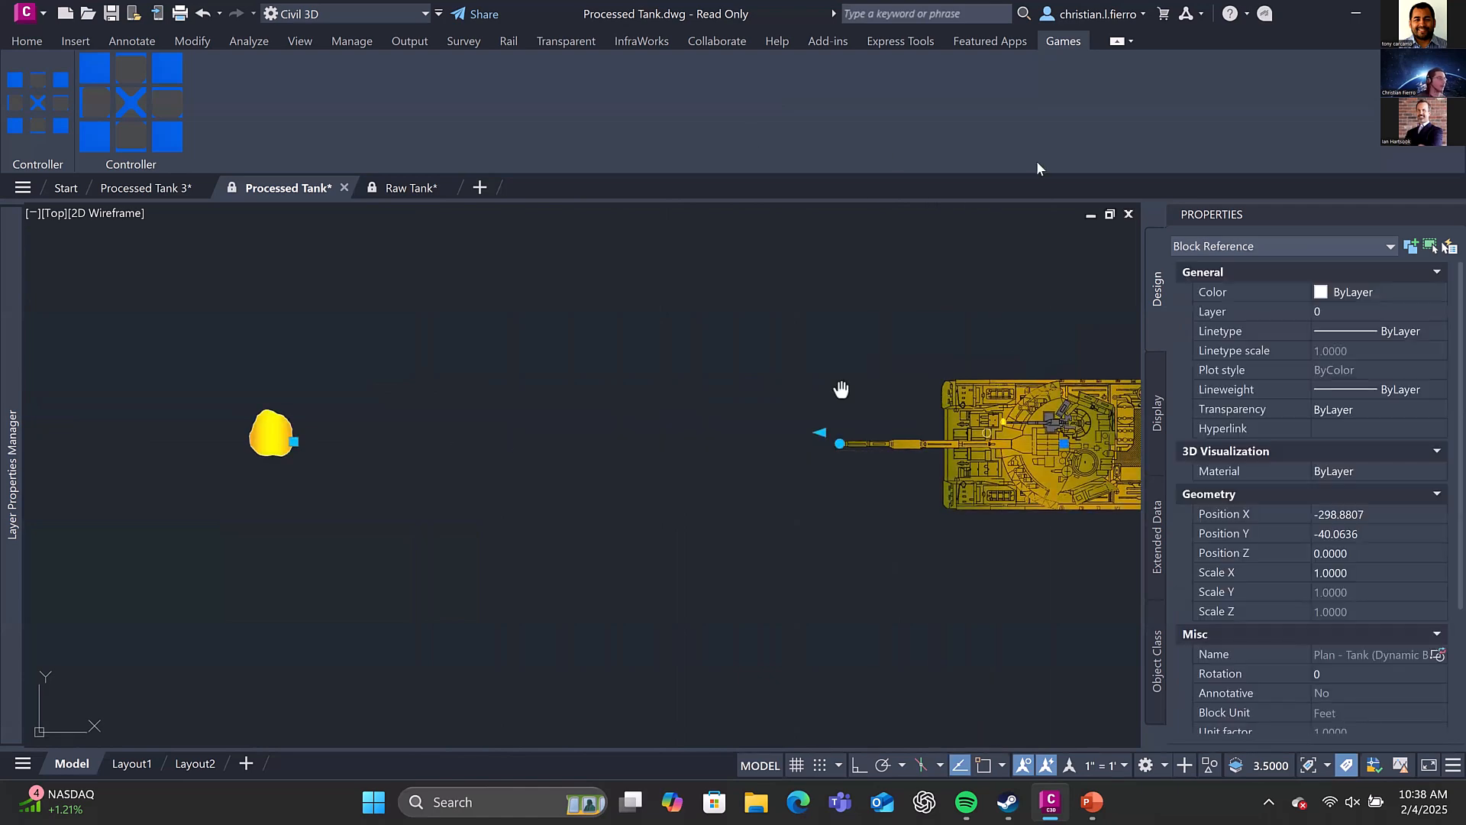
{"action": "middle_click_drag", "start_coordinate": [841, 390], "coordinate": [684, 364]}
{"action": "right_click", "coordinate": [776, 344]}
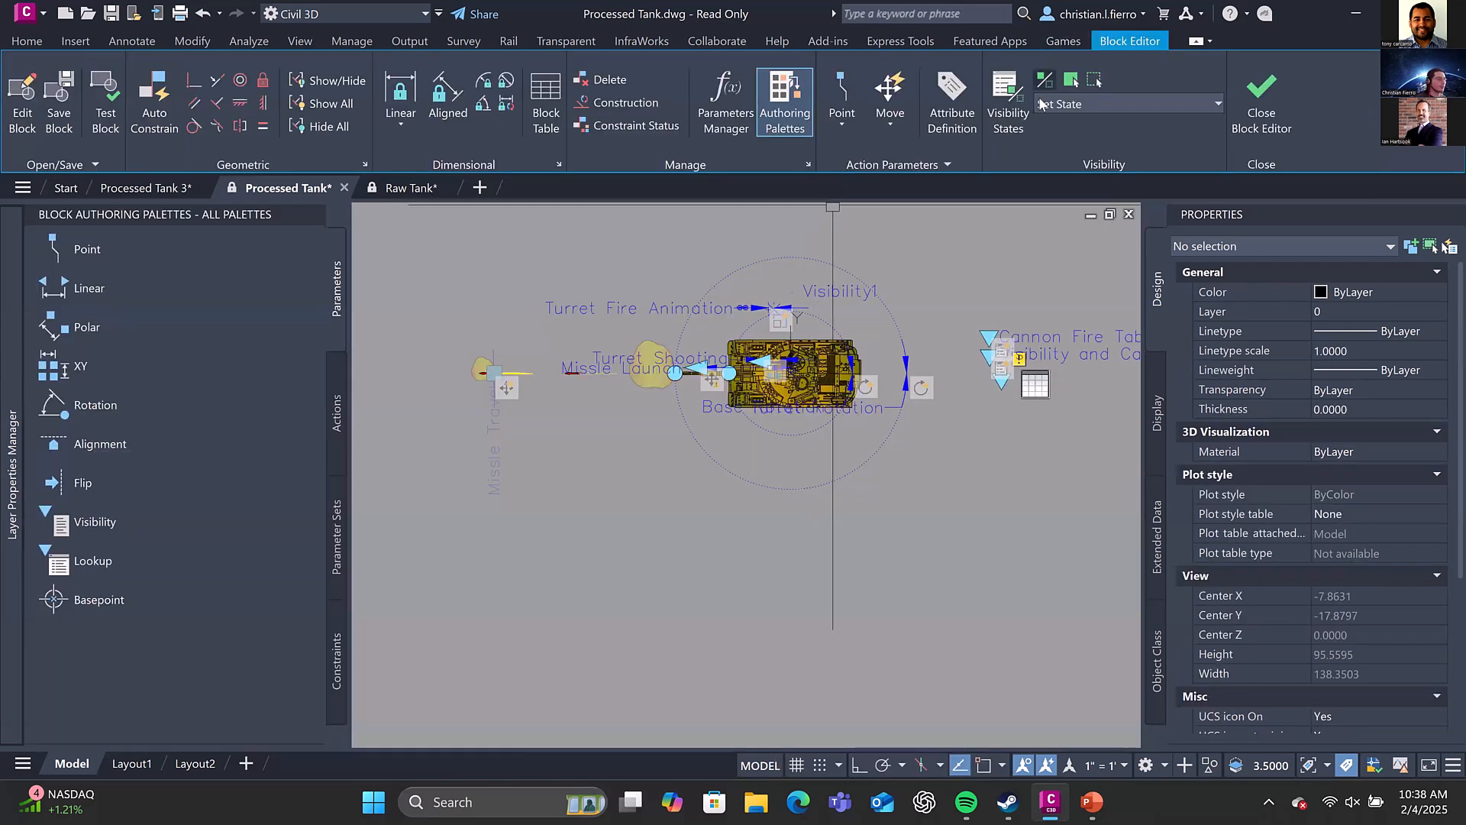
{"action": "left_click", "coordinate": [1055, 80]}
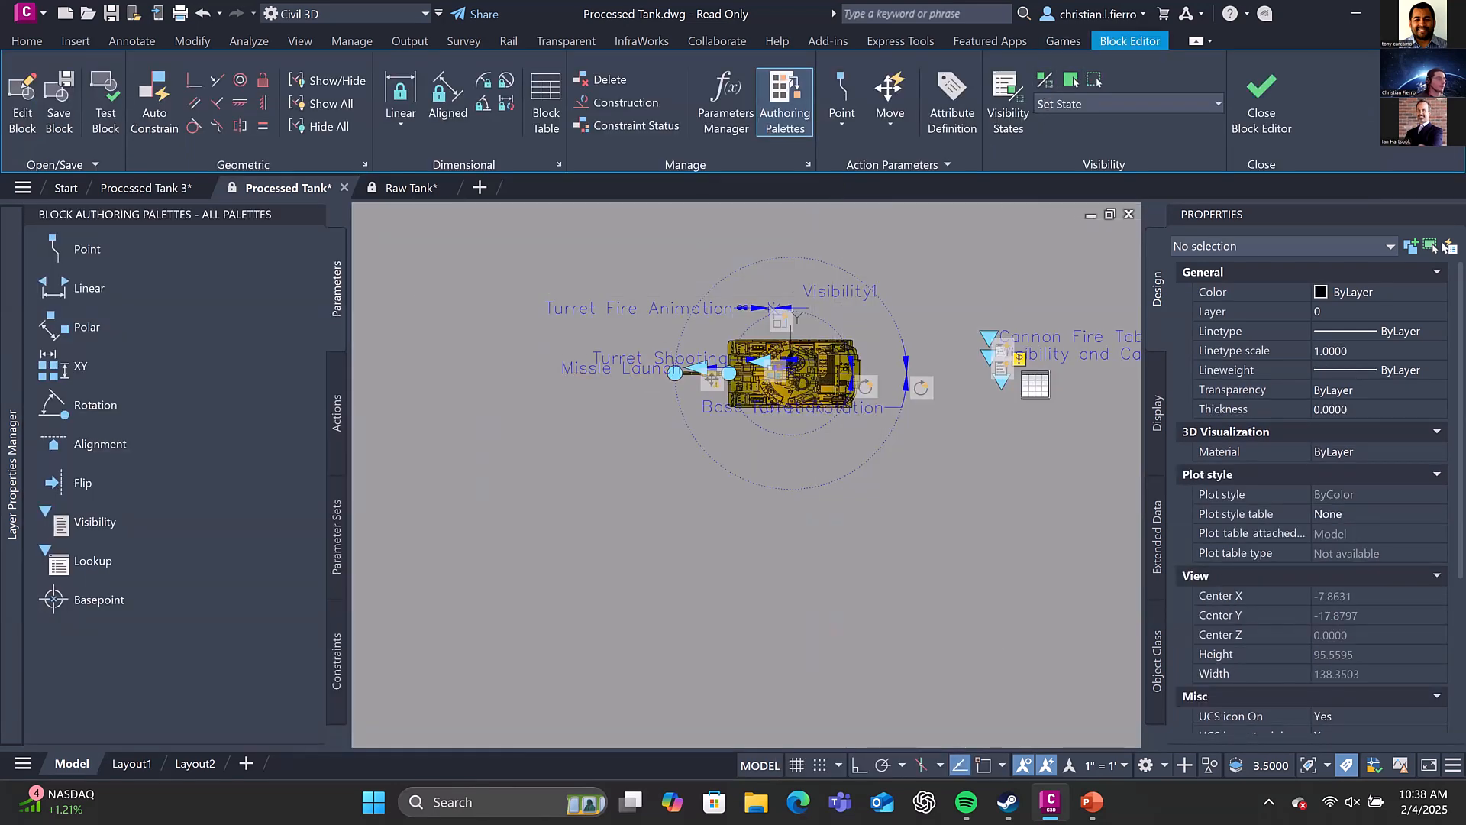
{"action": "left_click", "coordinate": [1046, 80]}
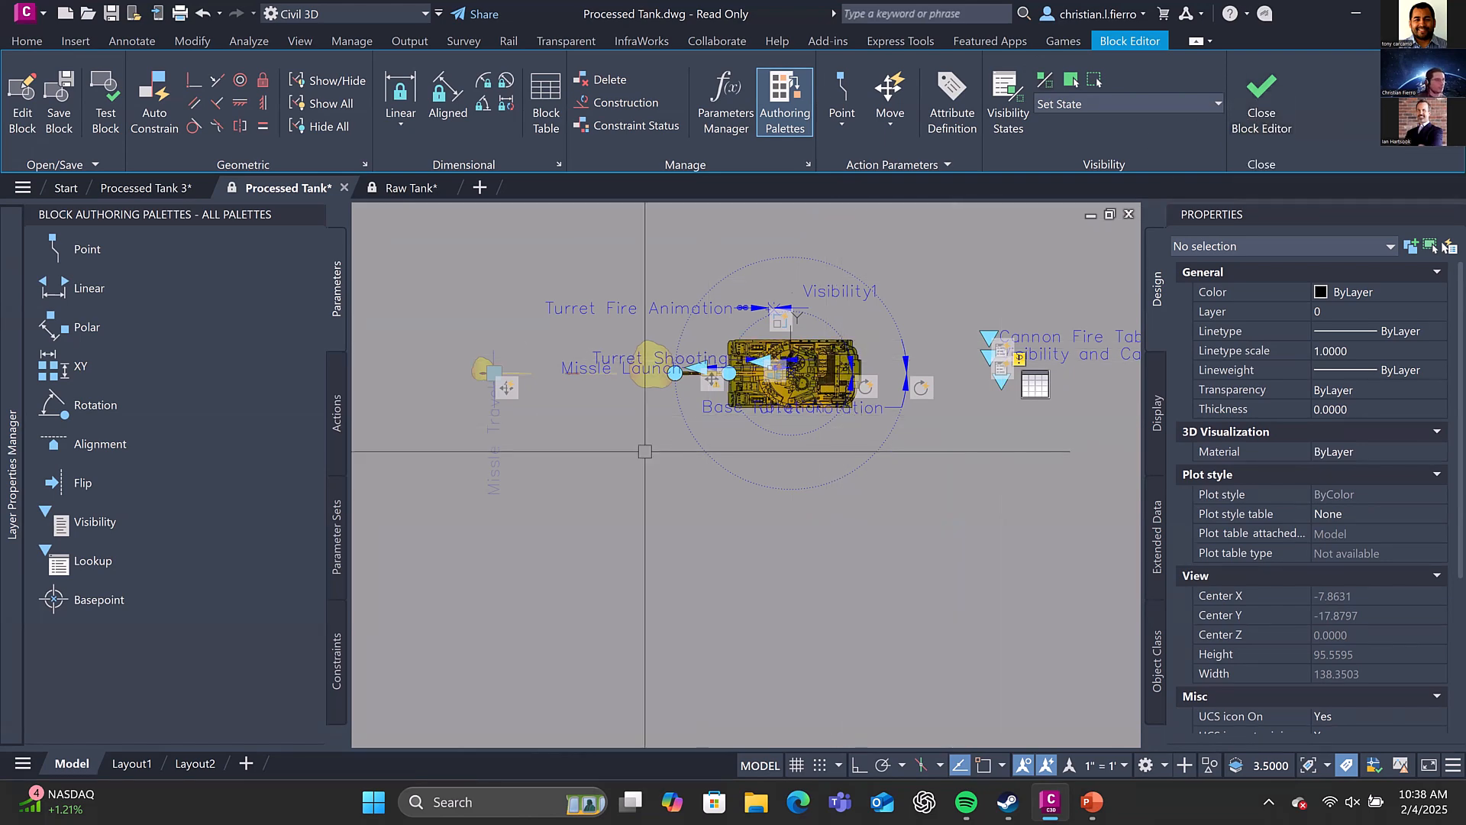
{"action": "left_click", "coordinate": [1260, 122]}
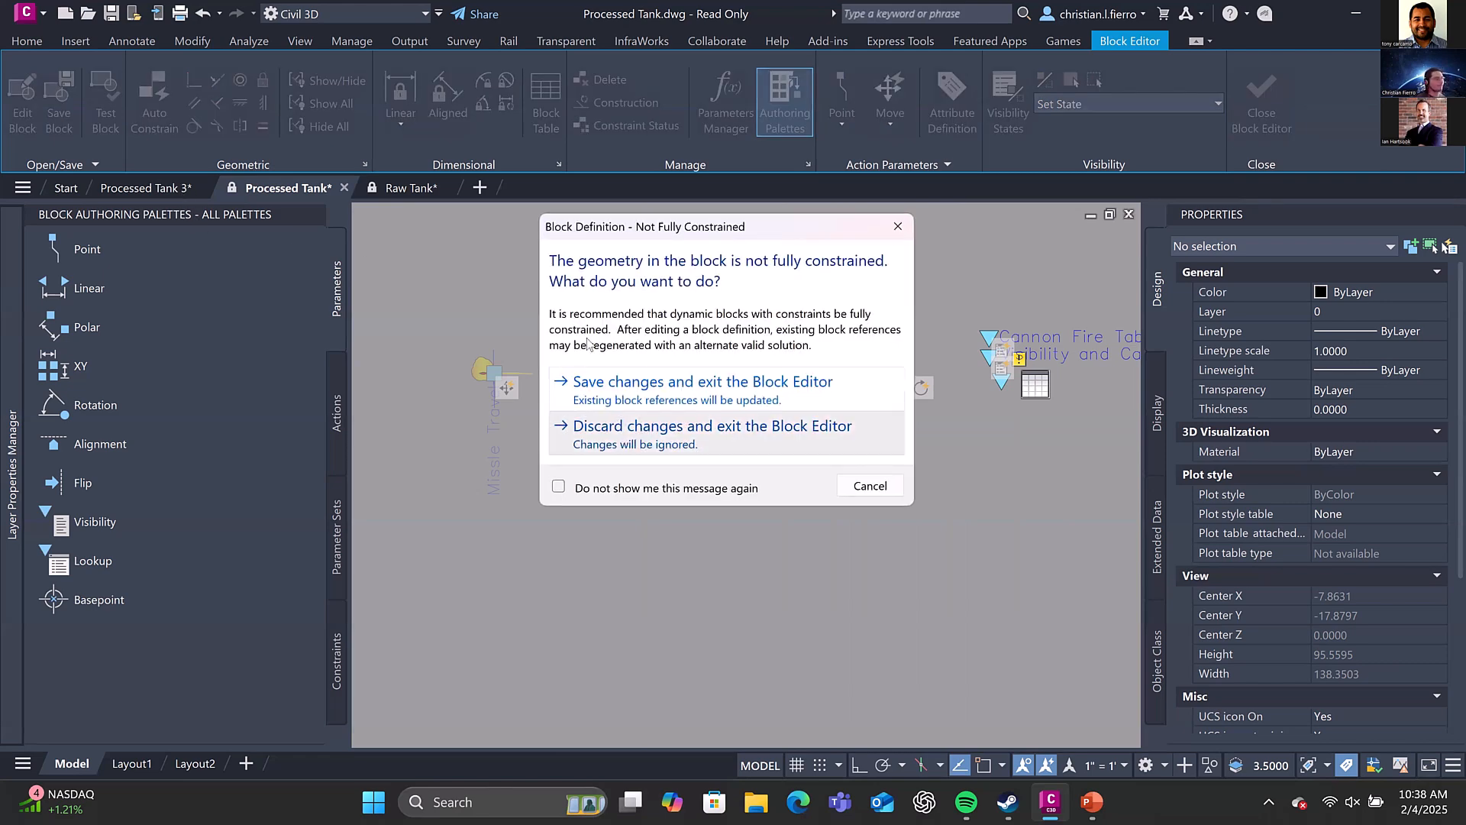
{"action": "left_click", "coordinate": [632, 382]}
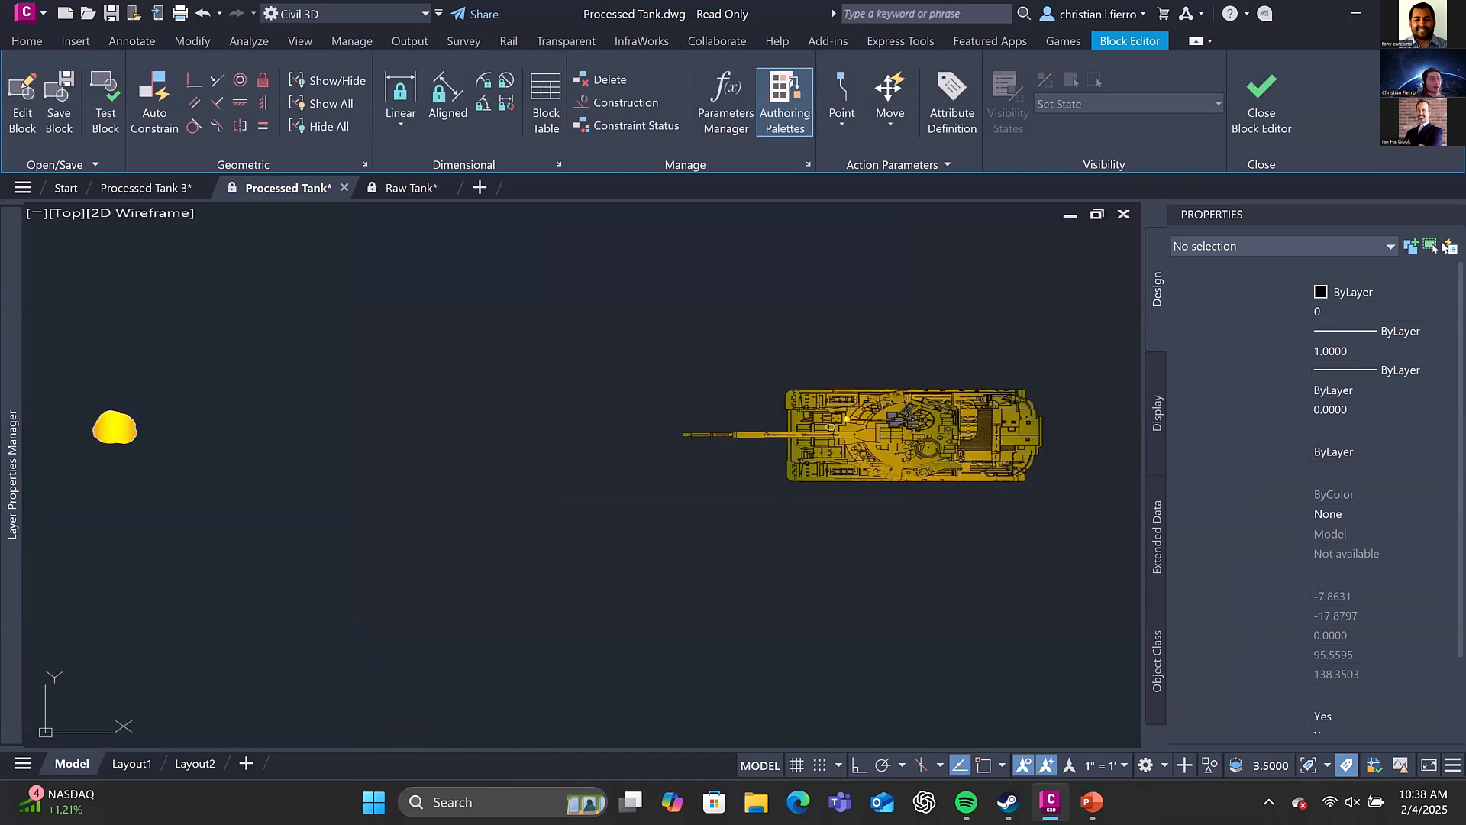
Return to the Processed Tank 3 drawing and look over its layout, from the concept and plan view tank blocks to the road scene
{"action": "left_click", "coordinate": [147, 188]}
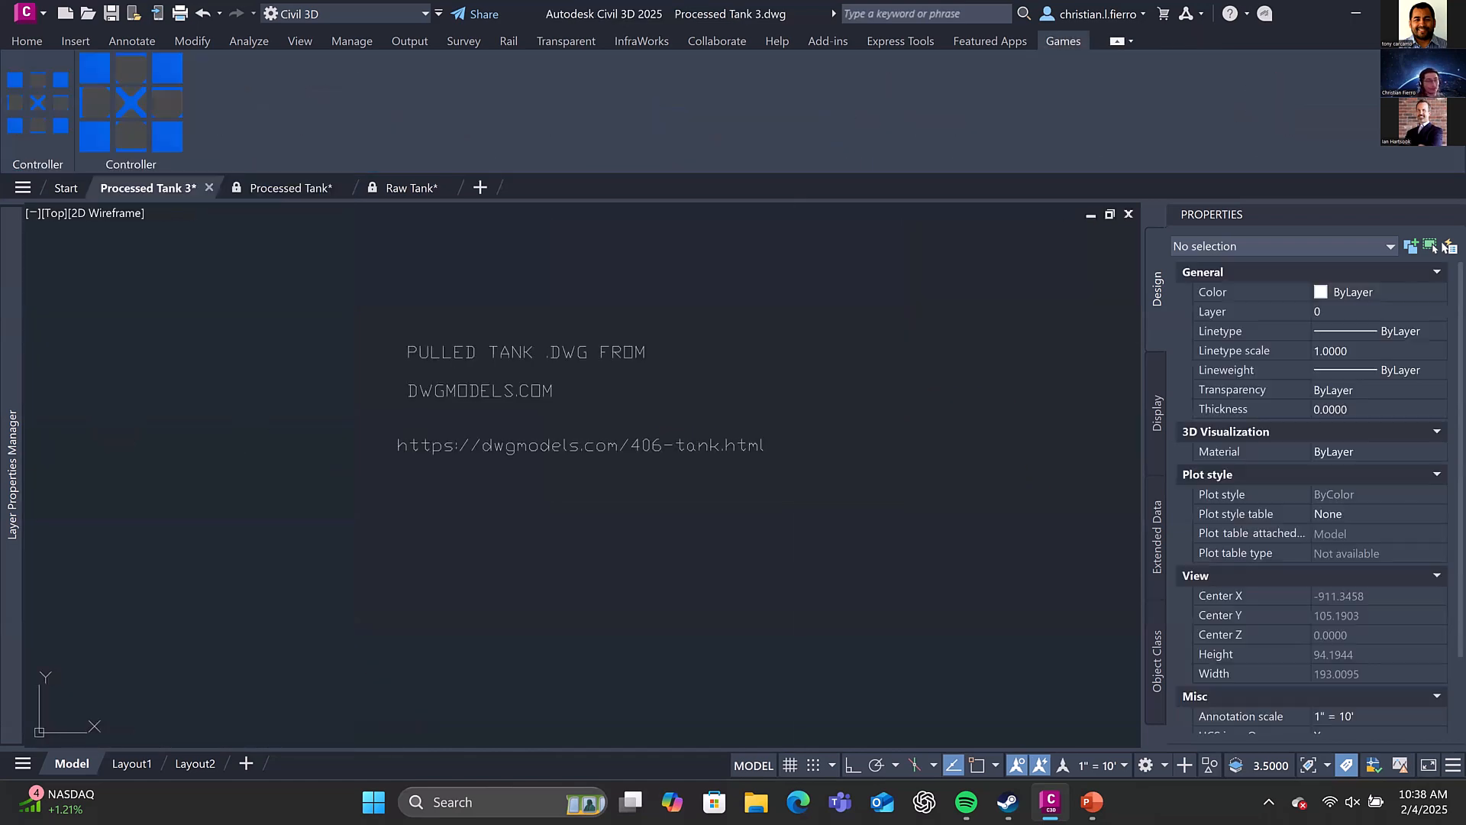
{"action": "scroll", "coordinate": [648, 329], "scroll_direction": "down", "scroll_amount": 6}
{"action": "middle_click_drag", "start_coordinate": [597, 415], "coordinate": [603, 309]}
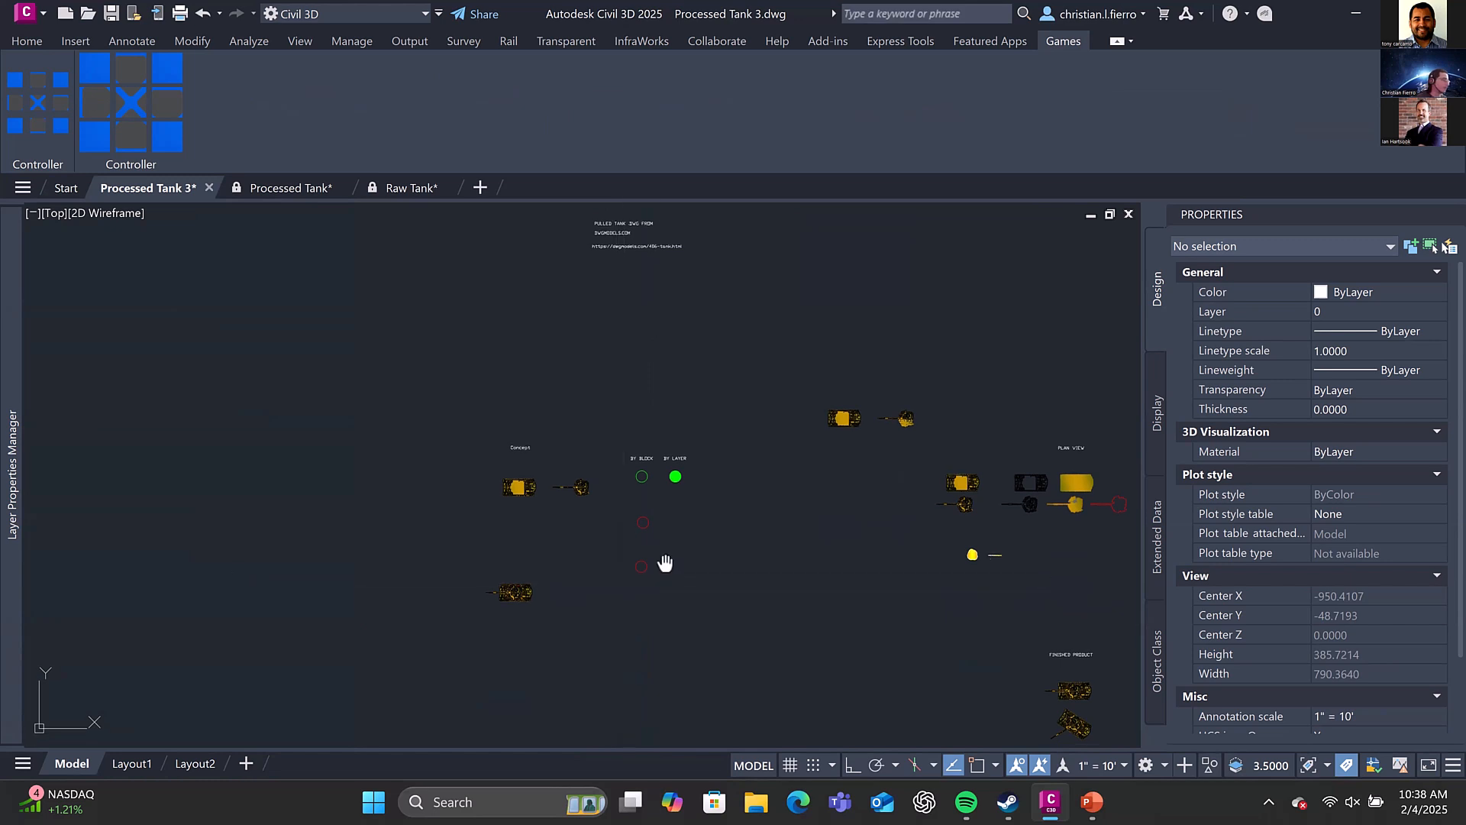
{"action": "middle_click_drag", "start_coordinate": [665, 563], "coordinate": [645, 504]}
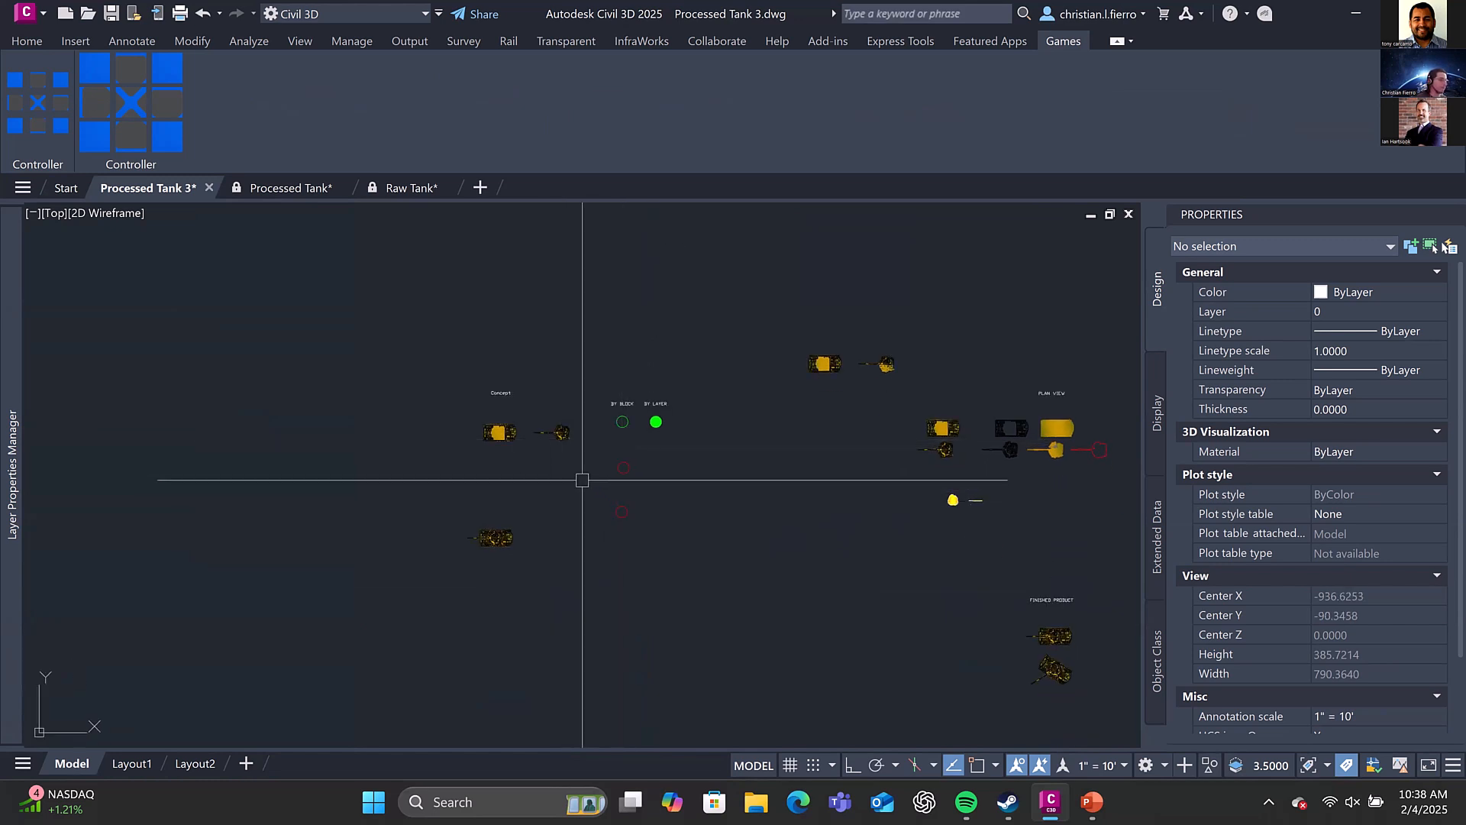
{"action": "scroll", "coordinate": [586, 461], "scroll_direction": "down", "scroll_amount": 2}
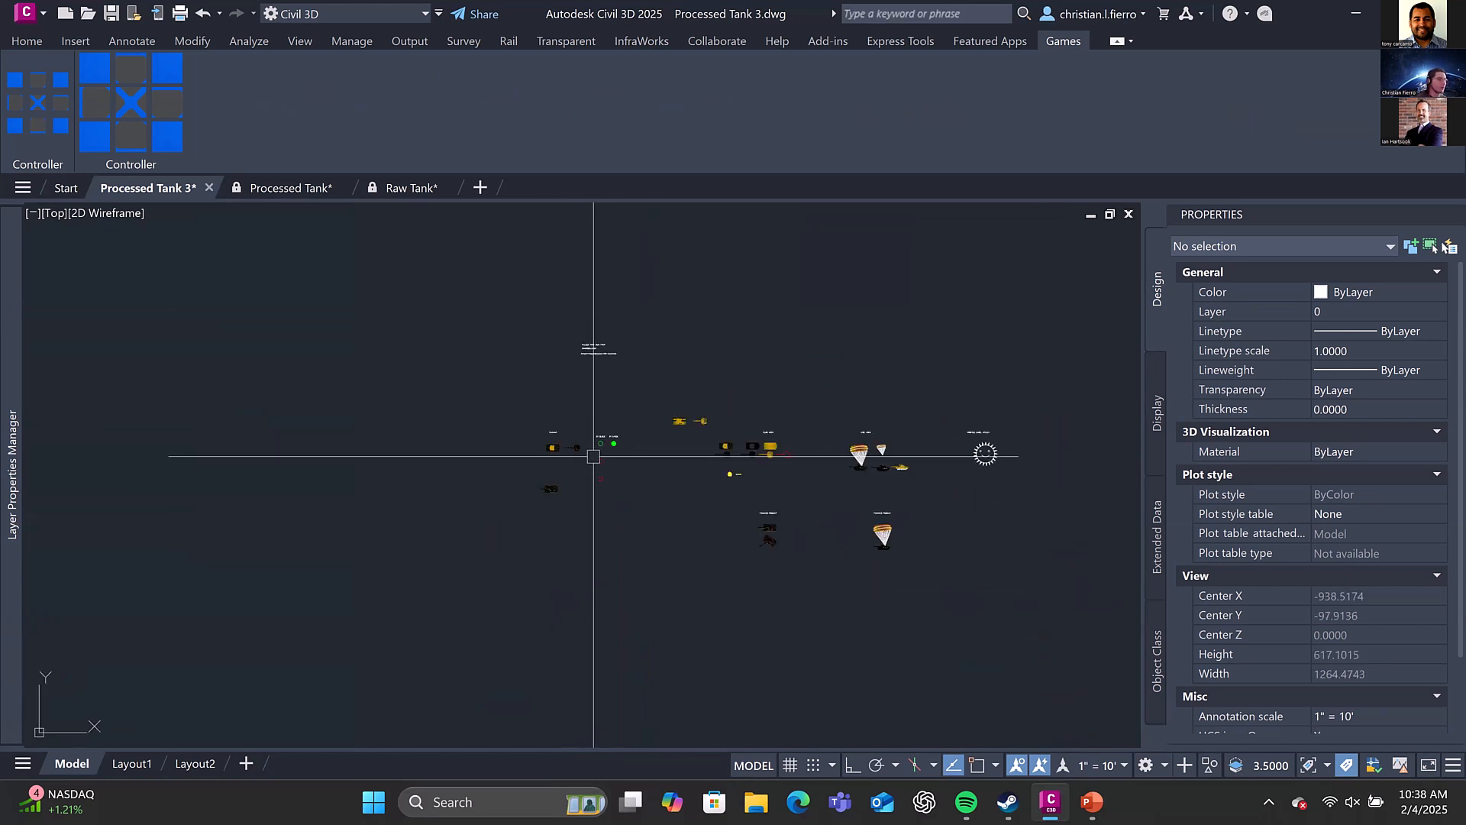
{"action": "middle_click_drag", "start_coordinate": [592, 452], "coordinate": [426, 442]}
{"action": "mouse_move", "coordinate": [638, 451]}
{"action": "middle_mouse_down"}
{"action": "mouse_move", "coordinate": [263, 442]}
{"action": "mouse_move", "coordinate": [324, 435]}
{"action": "mouse_move", "coordinate": [448, 492]}
{"action": "middle_mouse_up"}
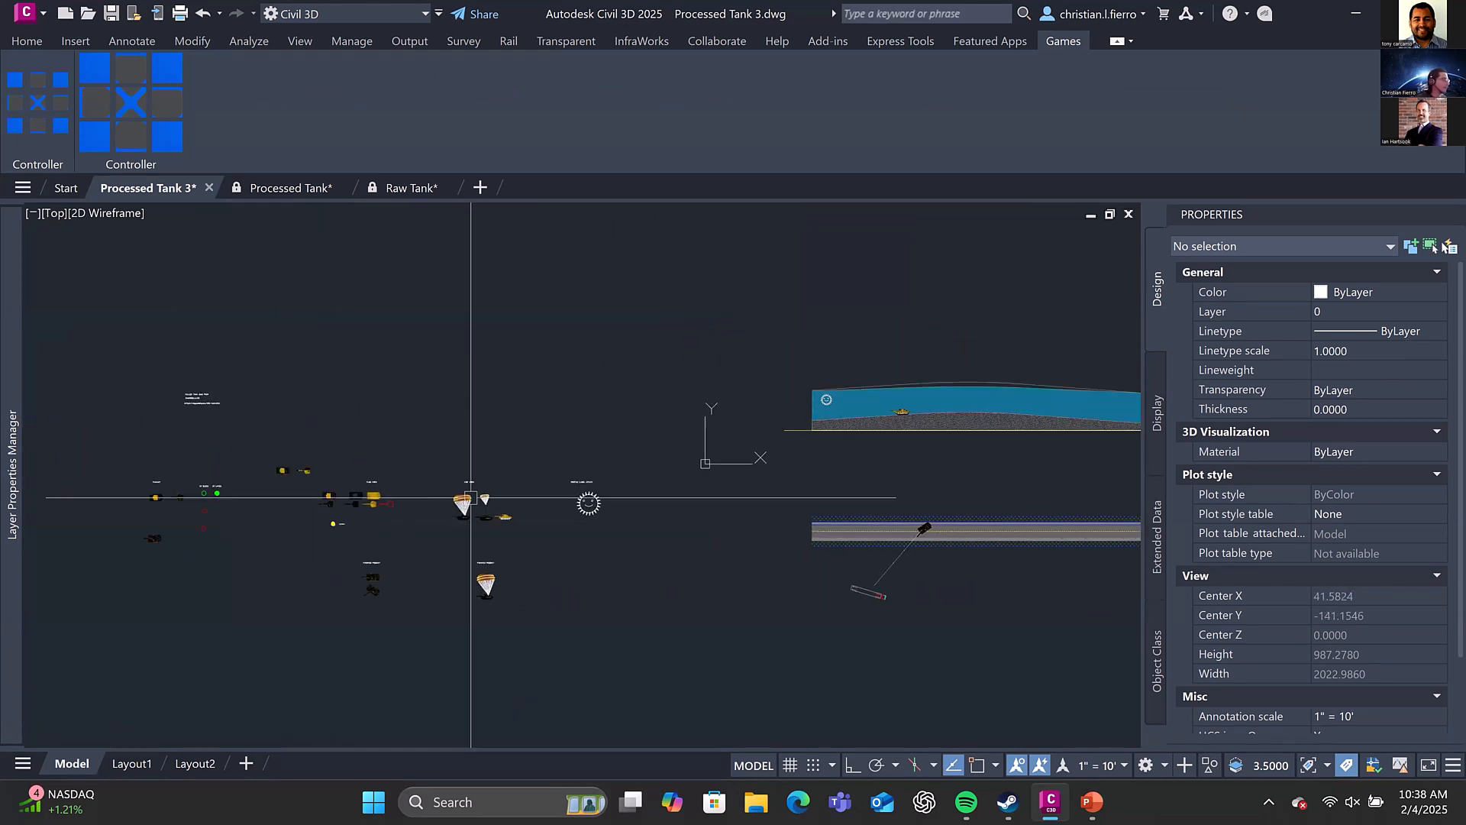
{"action": "mouse_move", "coordinate": [425, 423]}
{"action": "middle_mouse_down"}
{"action": "mouse_move", "coordinate": [493, 388]}
{"action": "mouse_move", "coordinate": [501, 350]}
{"action": "middle_mouse_up"}
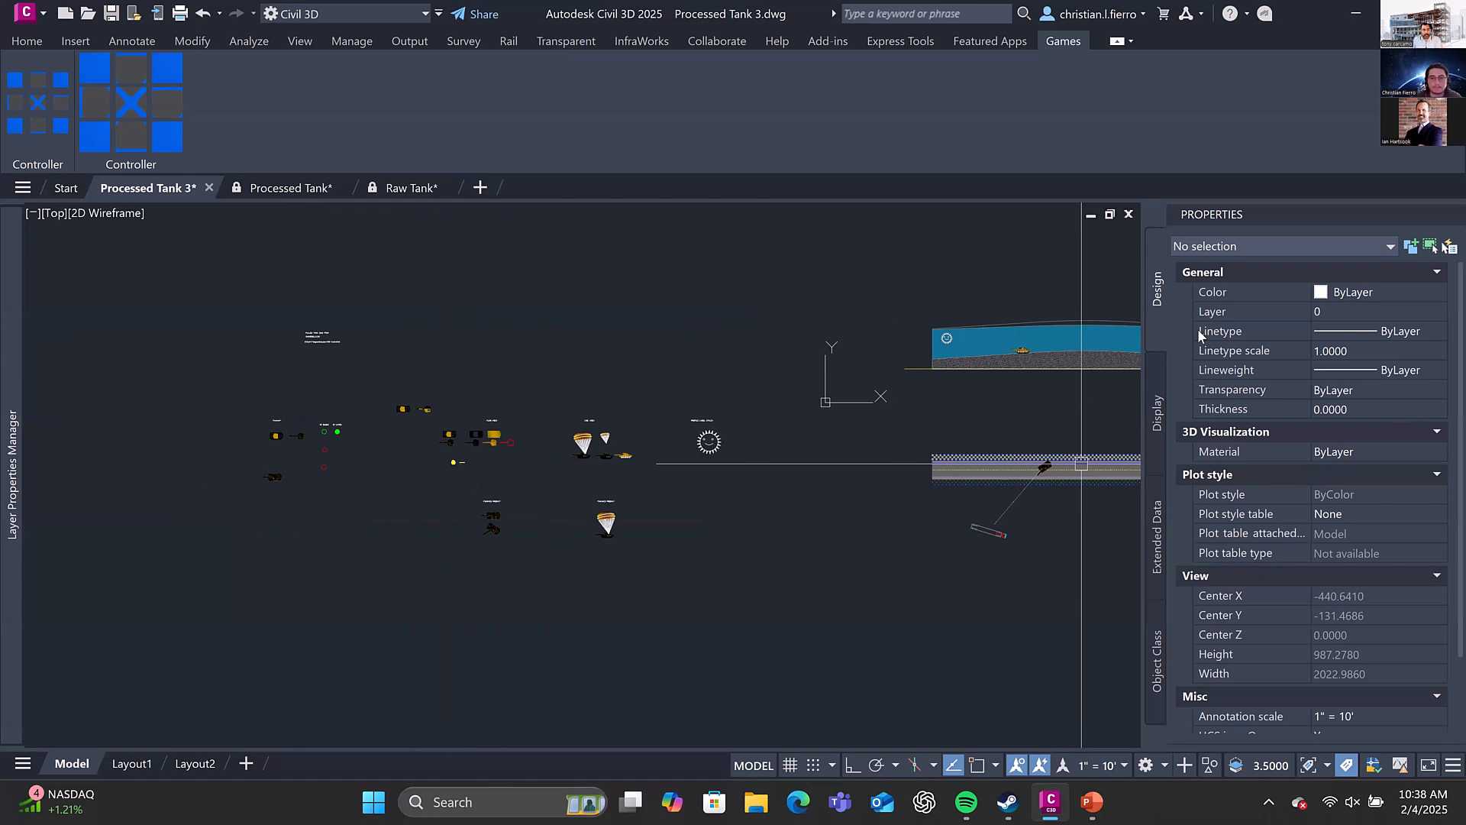
Examine the plan view tank components and the missile and blast pieces in Processed Tank 3
{"action": "middle_click_drag", "start_coordinate": [795, 467], "coordinate": [695, 467]}
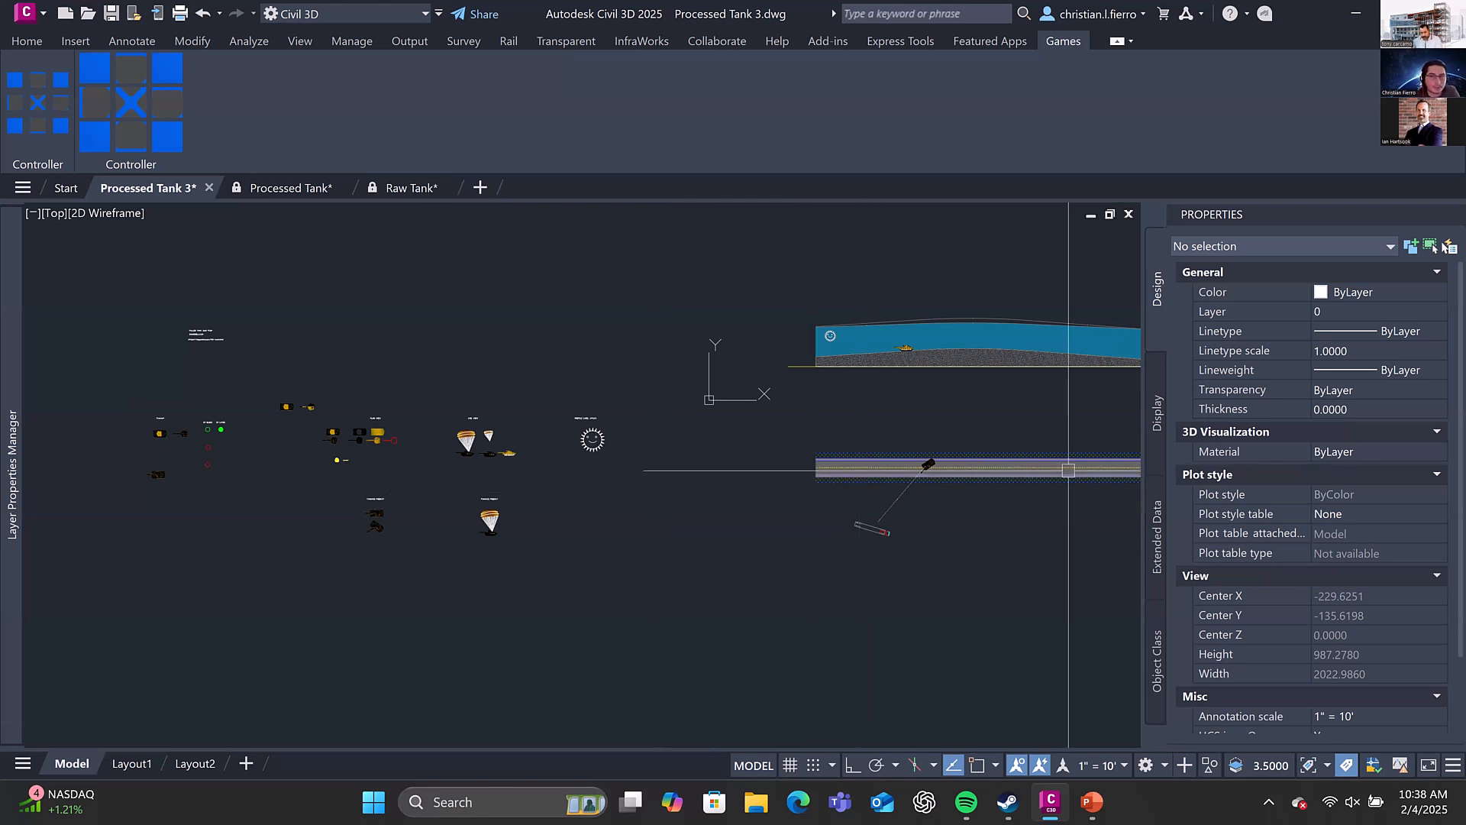
{"action": "middle_click_drag", "start_coordinate": [586, 350], "coordinate": [666, 398]}
{"action": "scroll", "coordinate": [484, 557], "scroll_direction": "up", "scroll_amount": 5}
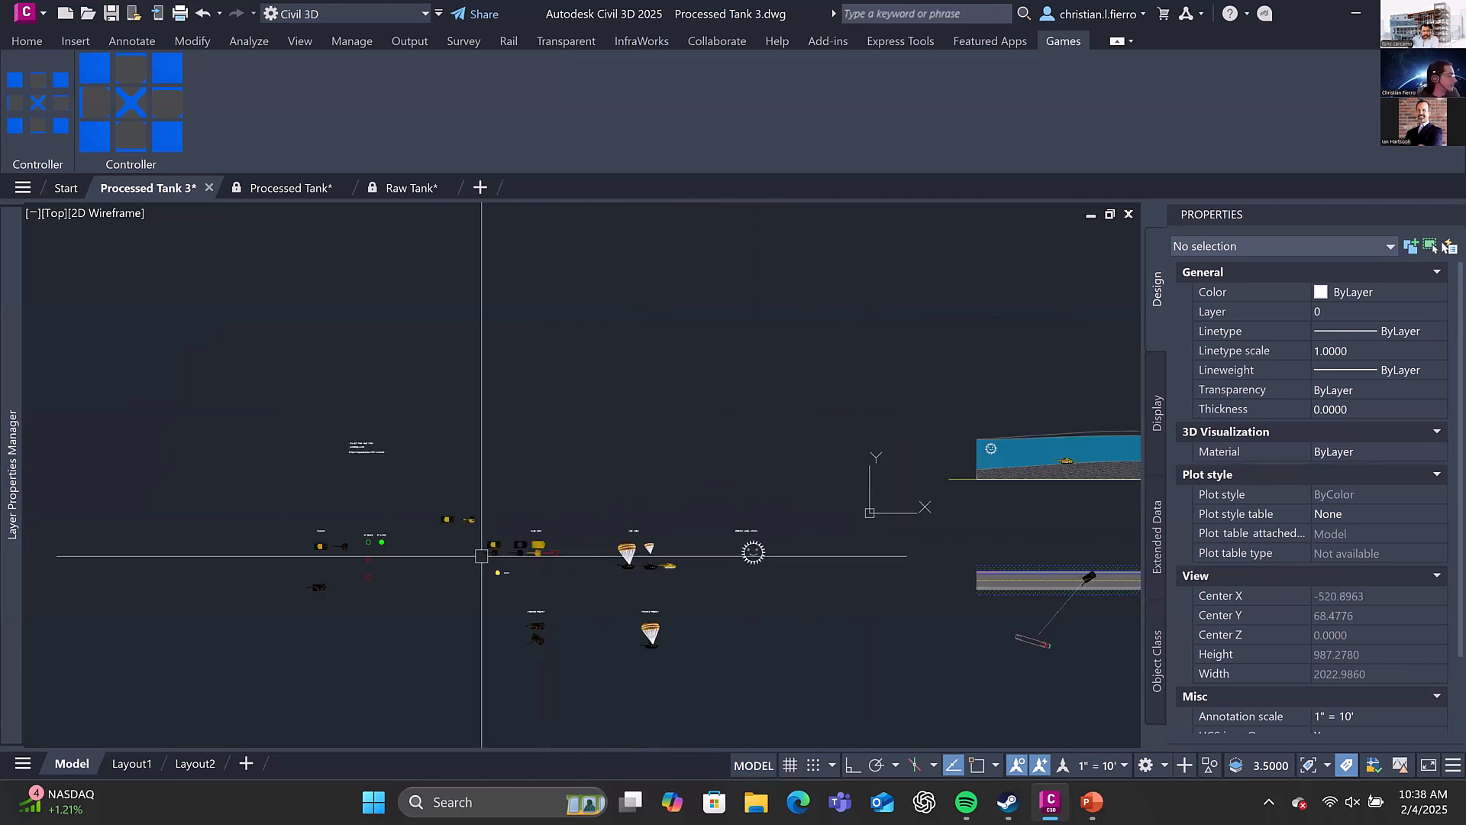
{"action": "middle_click_drag", "start_coordinate": [484, 524], "coordinate": [721, 421]}
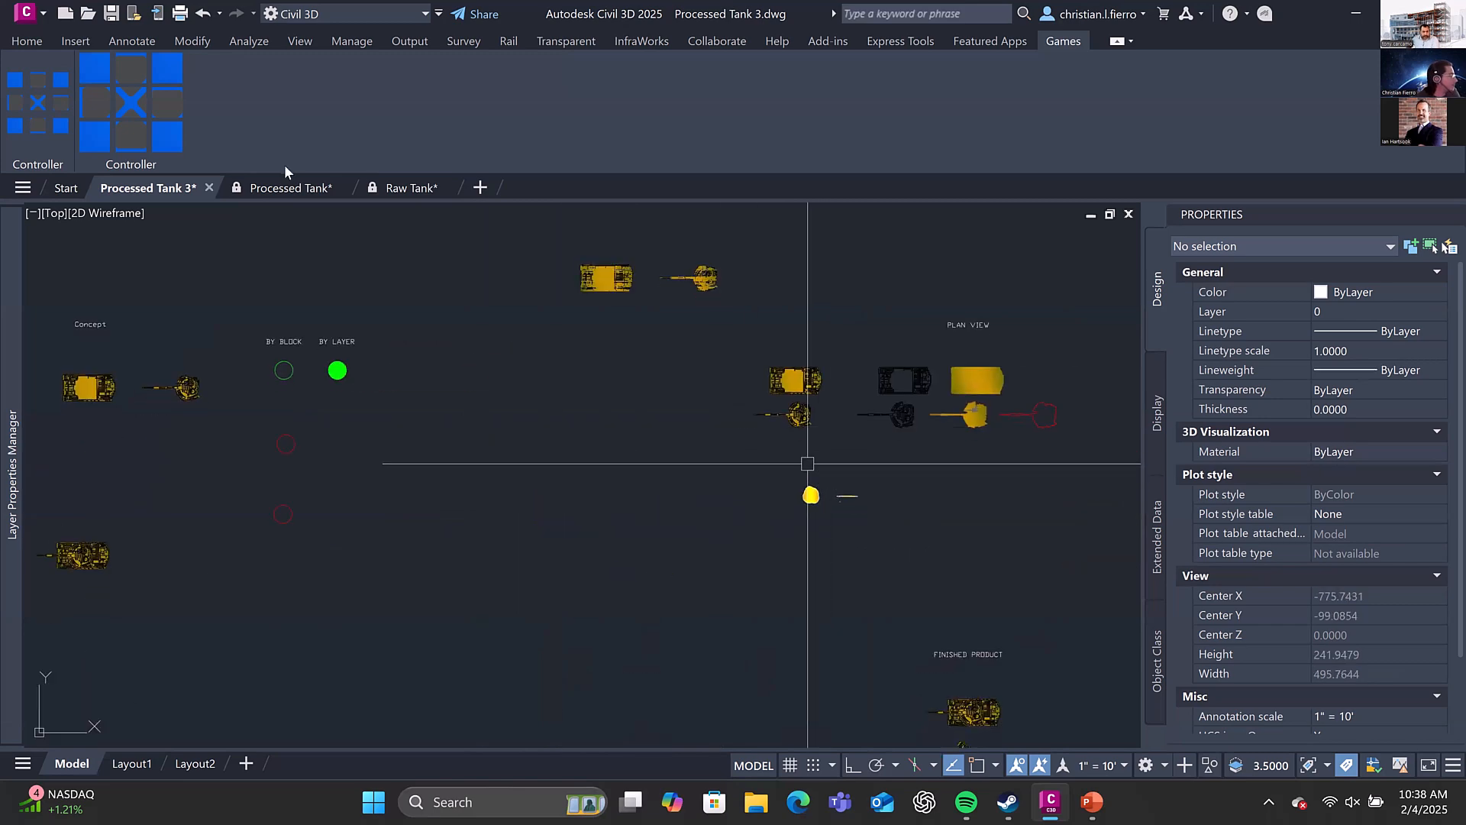
{"action": "middle_click_drag", "start_coordinate": [655, 357], "coordinate": [419, 218]}
{"action": "scroll", "coordinate": [752, 426], "scroll_direction": "up", "scroll_amount": 5}
In the Processed Tank drawing, open the dynamic tank block in the Block Editor and examine its missile, blast and parameter arrangement
{"action": "left_click", "coordinate": [291, 188]}
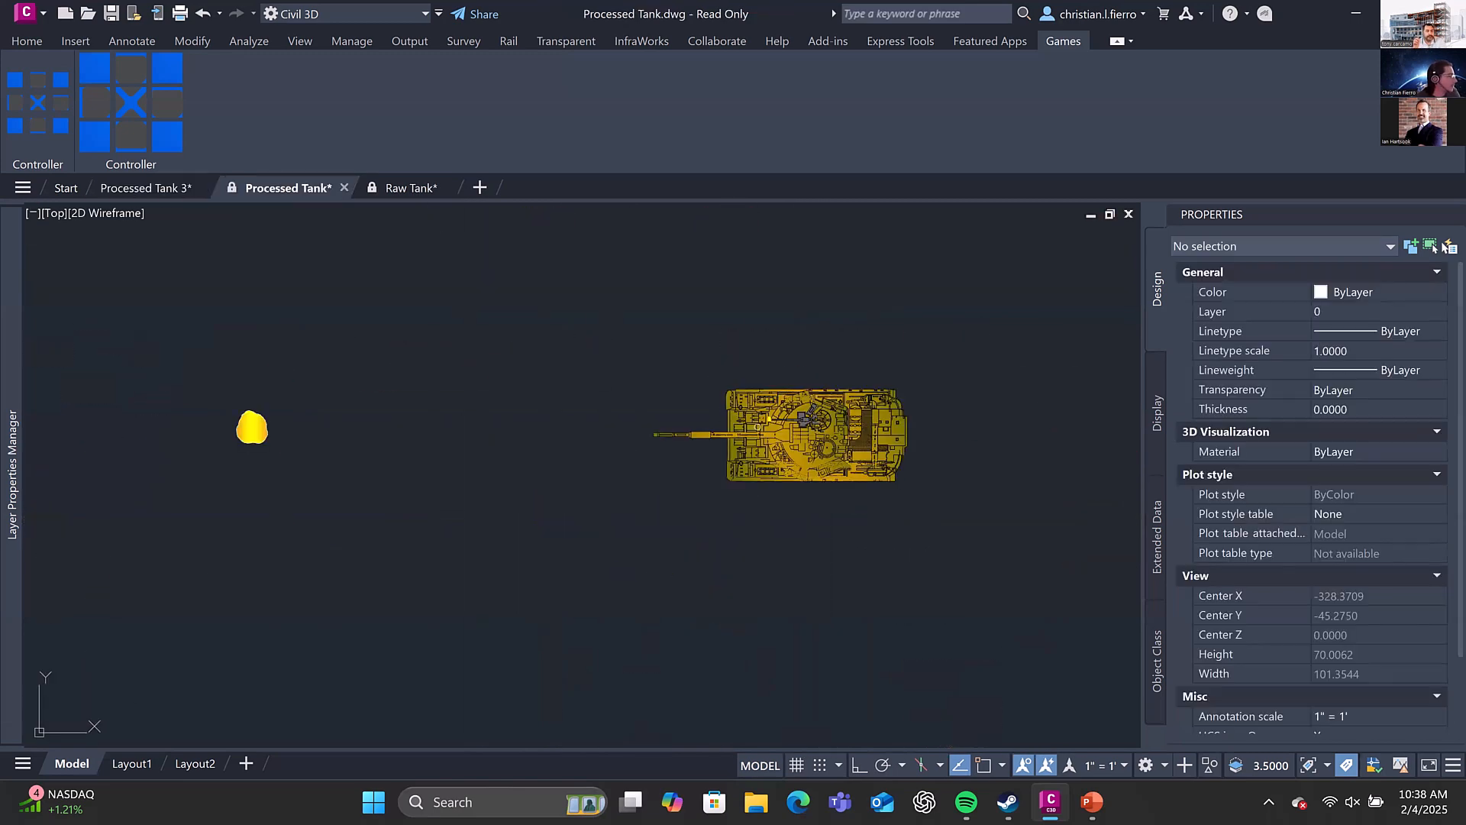
{"action": "left_click", "coordinate": [752, 420]}
{"action": "right_click", "coordinate": [752, 406]}
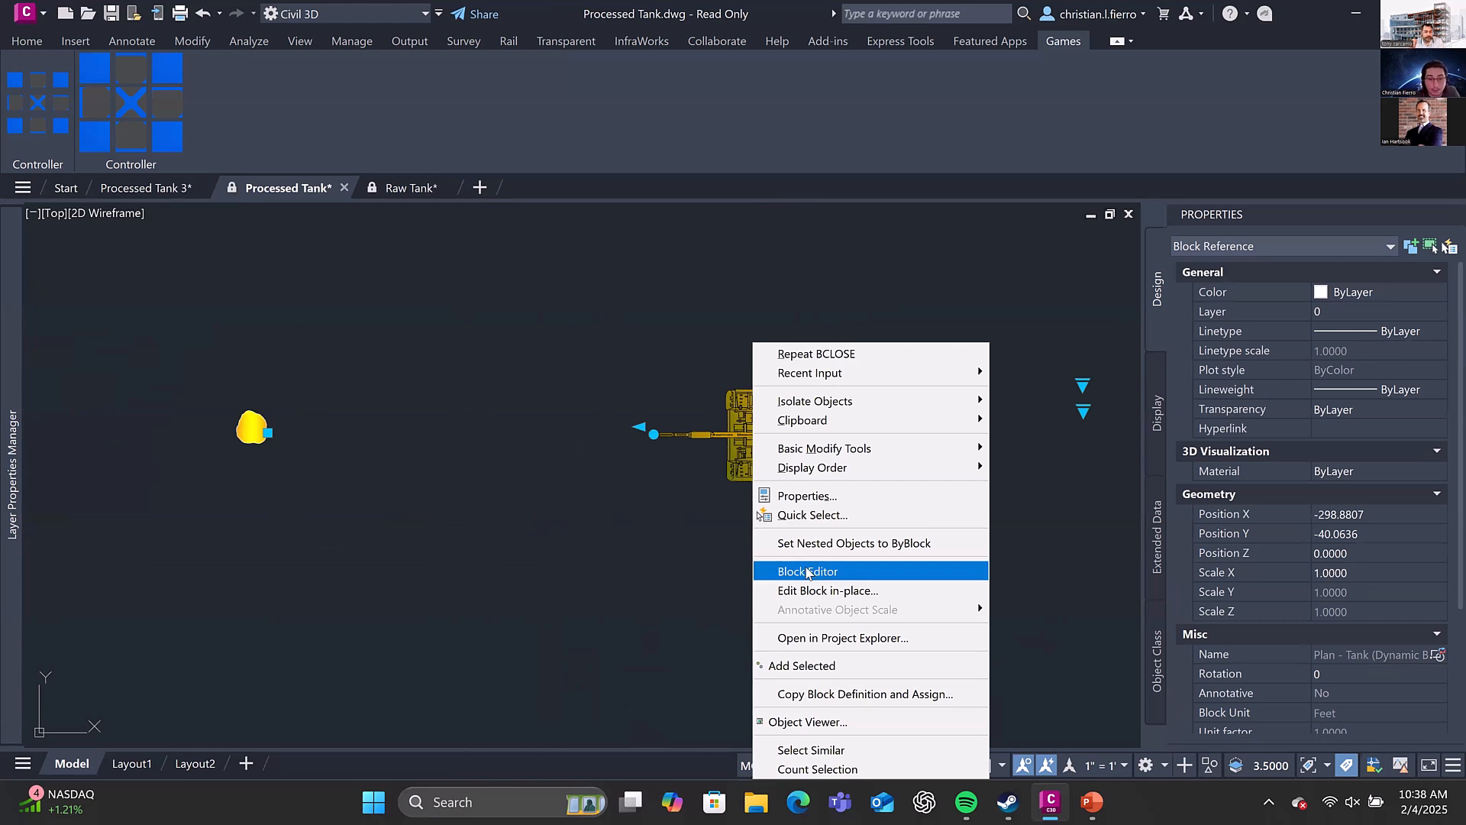
{"action": "left_click", "coordinate": [808, 572]}
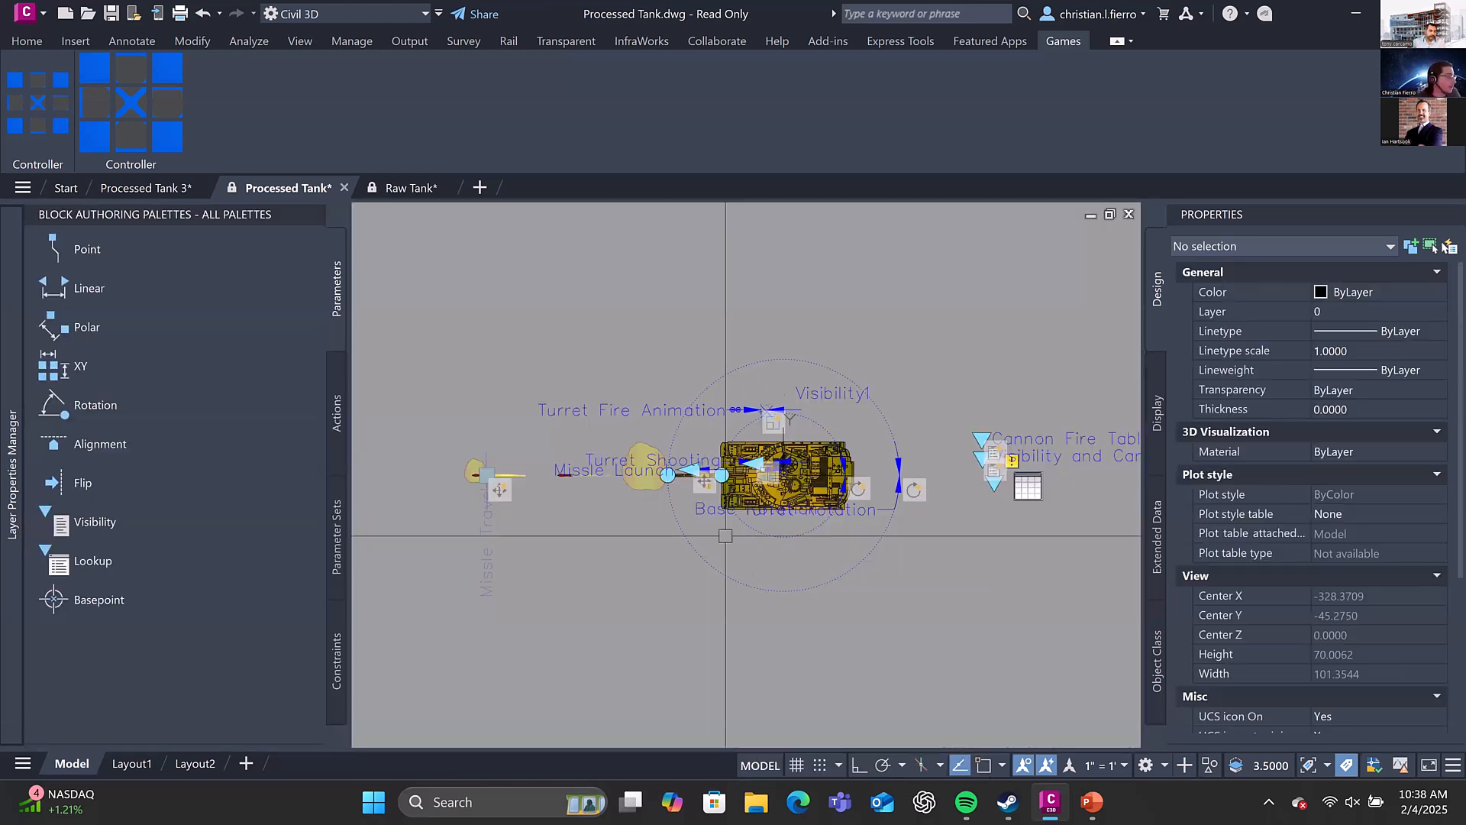
{"action": "scroll", "coordinate": [856, 460], "scroll_direction": "up", "scroll_amount": 3}
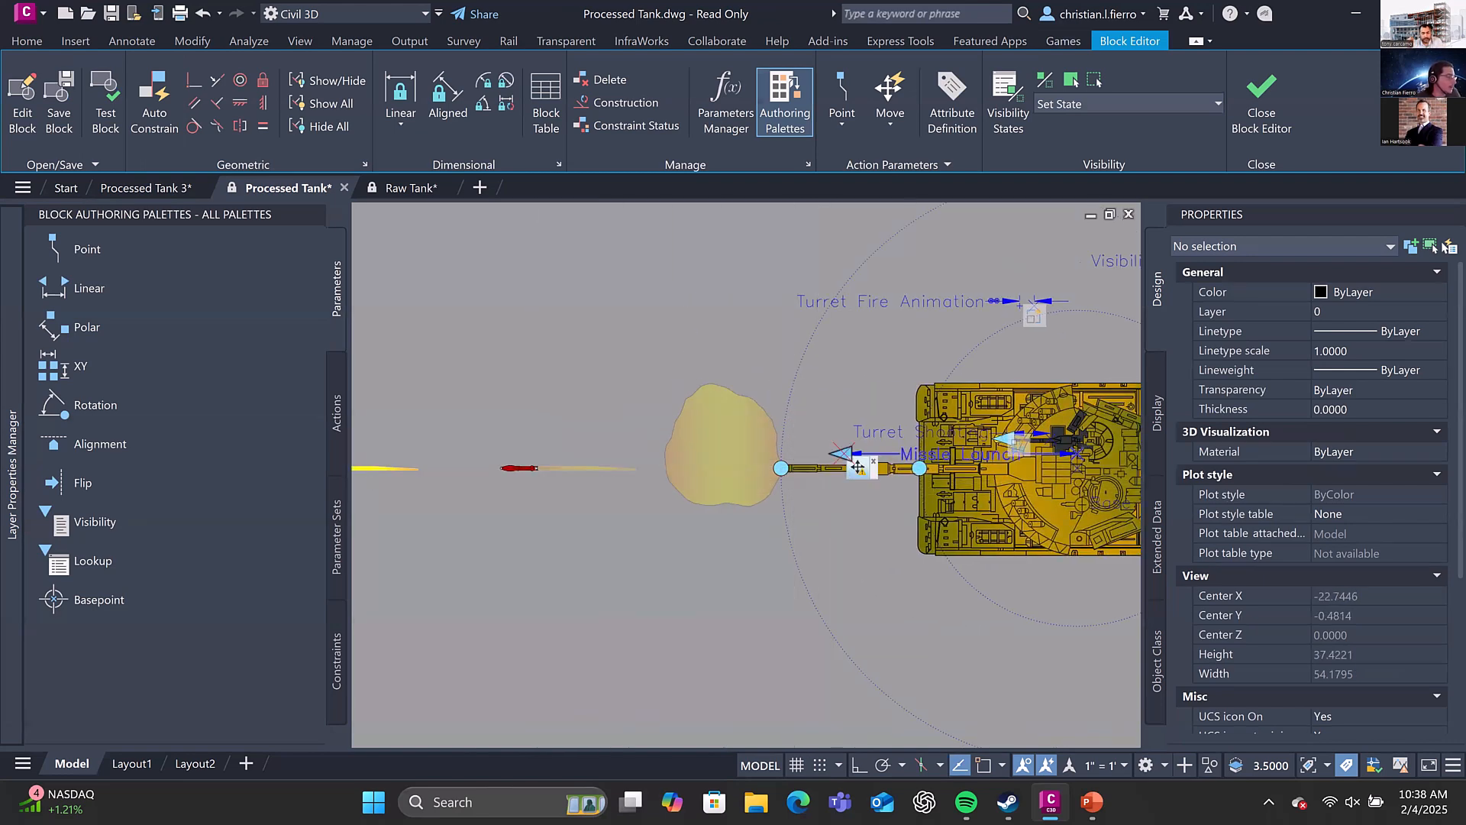
{"action": "scroll", "coordinate": [778, 458], "scroll_direction": "down", "scroll_amount": 3}
{"action": "scroll", "coordinate": [778, 452], "scroll_direction": "up", "scroll_amount": 2}
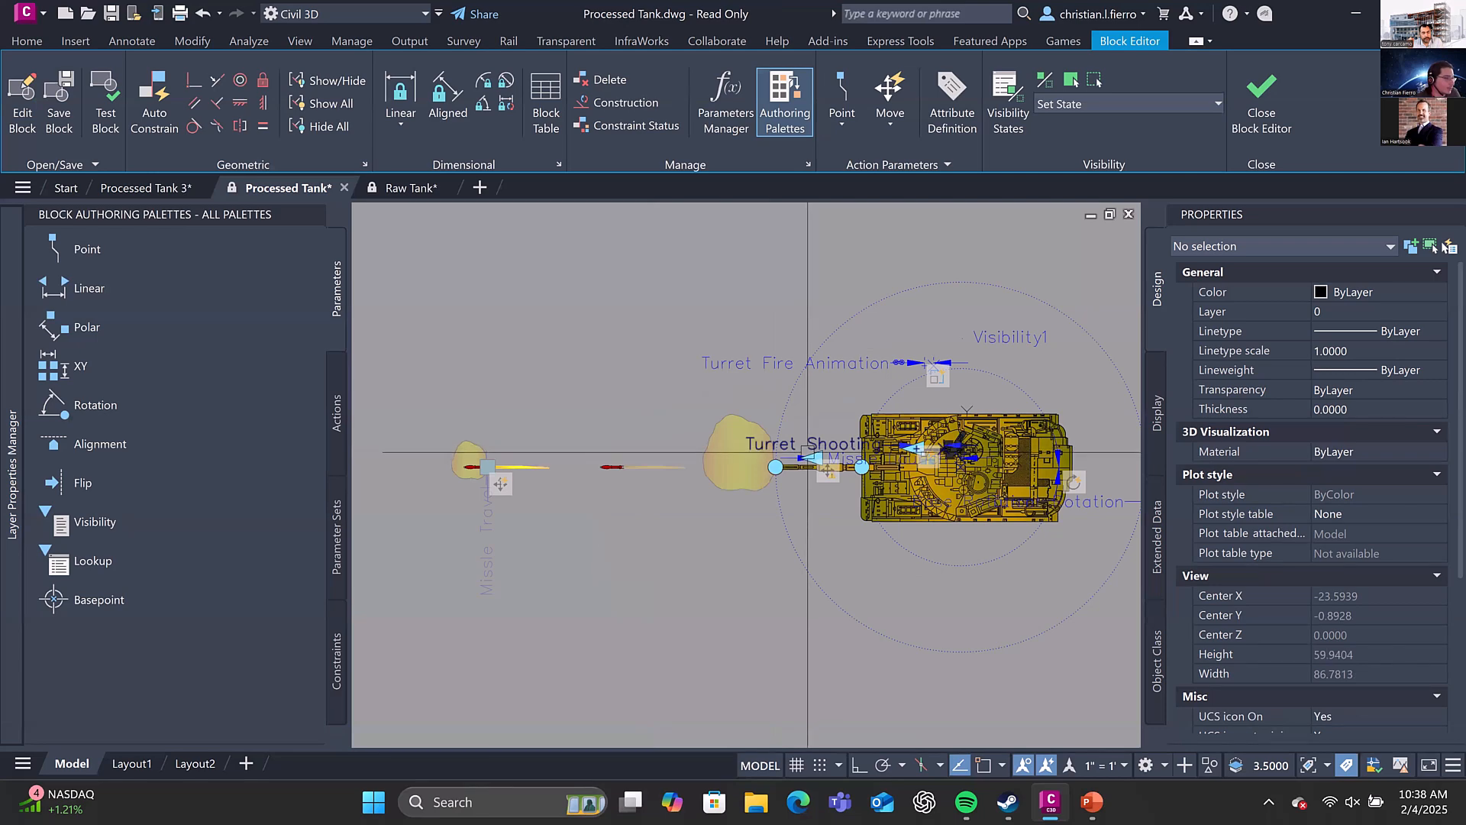
{"action": "middle_click_drag", "start_coordinate": [672, 452], "coordinate": [756, 439]}
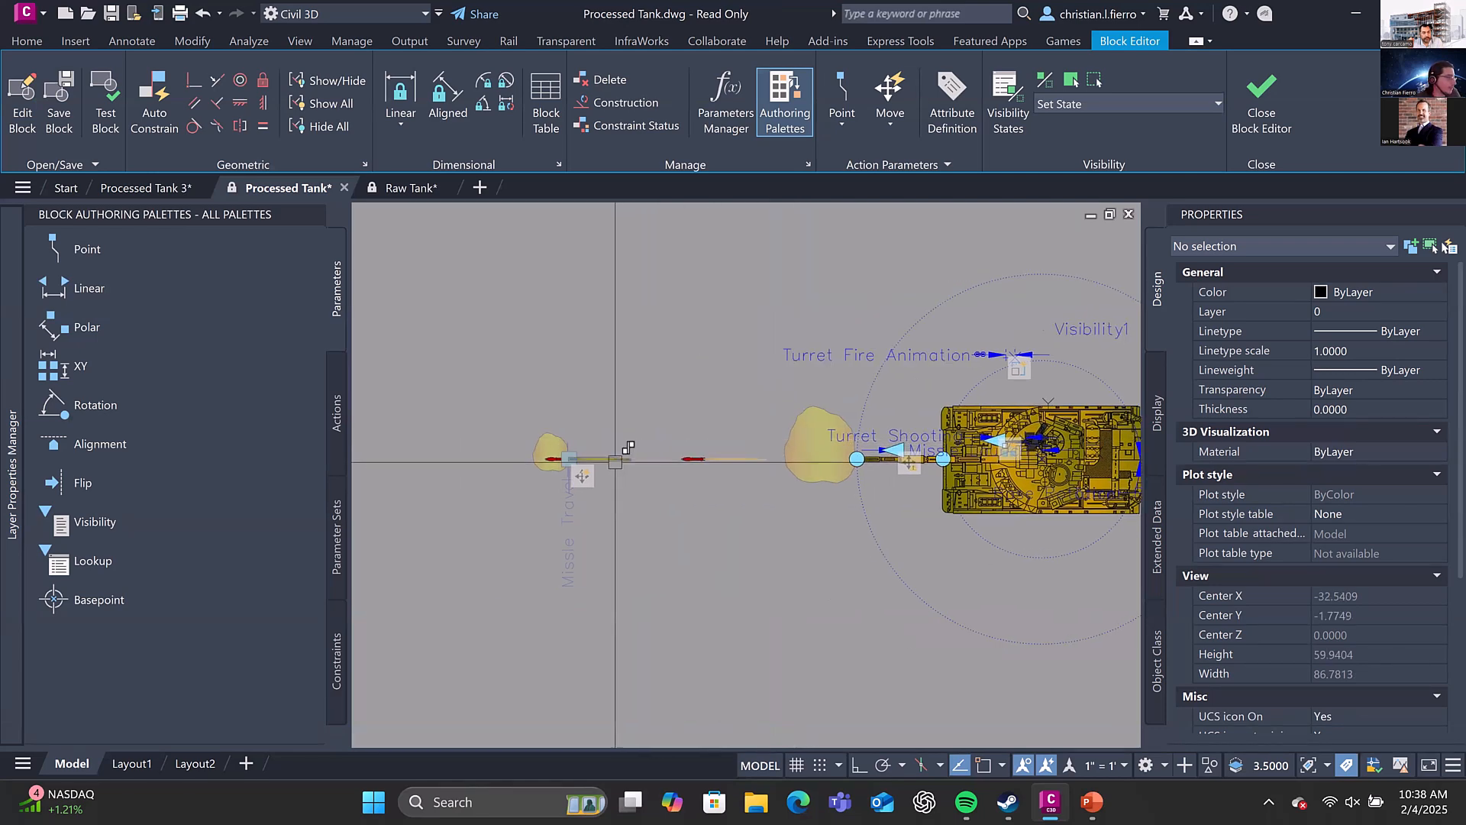
Close the Block Editor and set the selected plan tank block's visibility state to Missle Moves
{"action": "scroll", "coordinate": [565, 457], "scroll_direction": "up", "scroll_amount": 4}
{"action": "scroll", "coordinate": [578, 460], "scroll_direction": "down", "scroll_amount": 2}
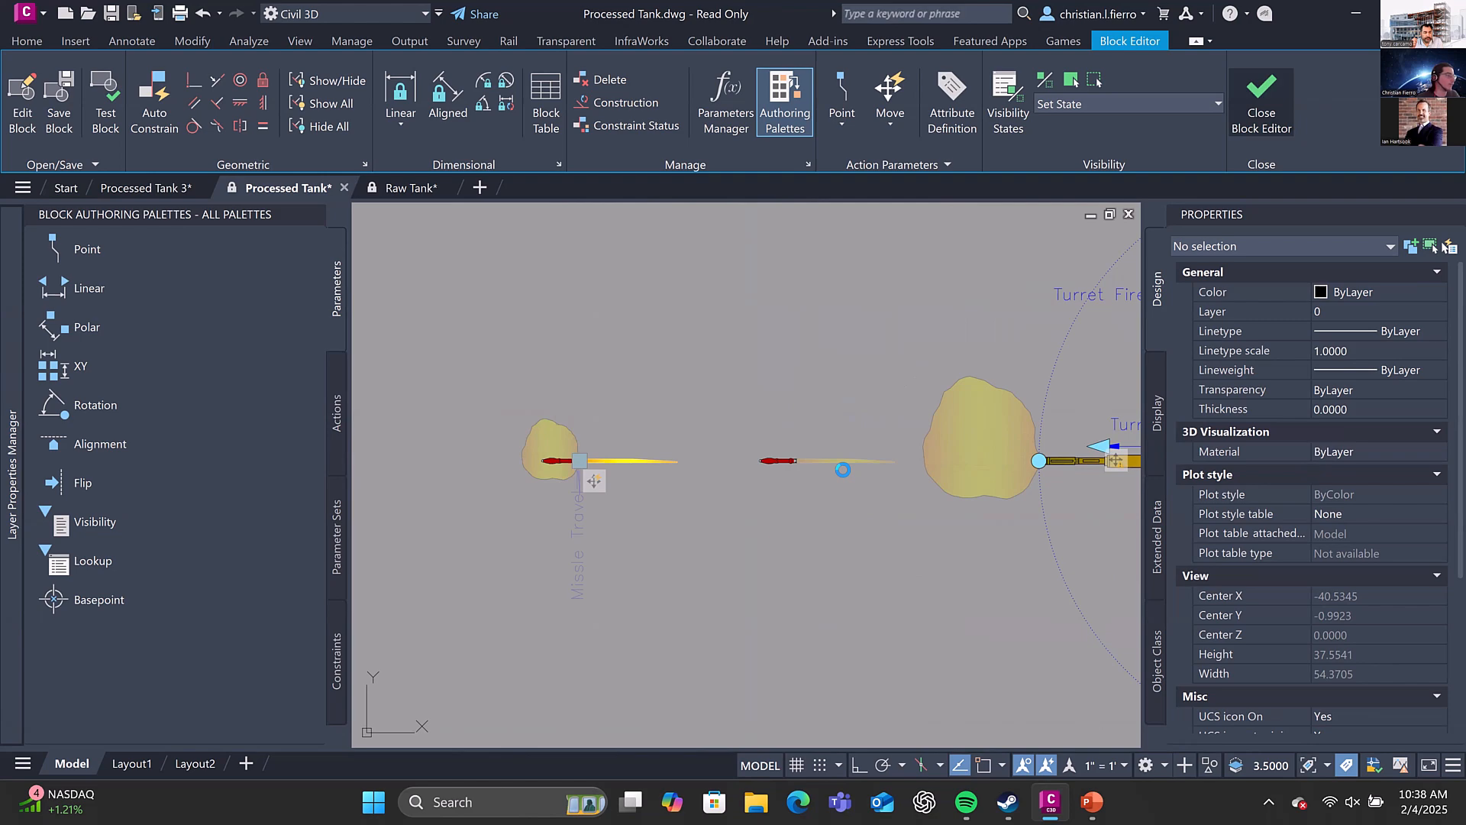
{"action": "left_click", "coordinate": [791, 436]}
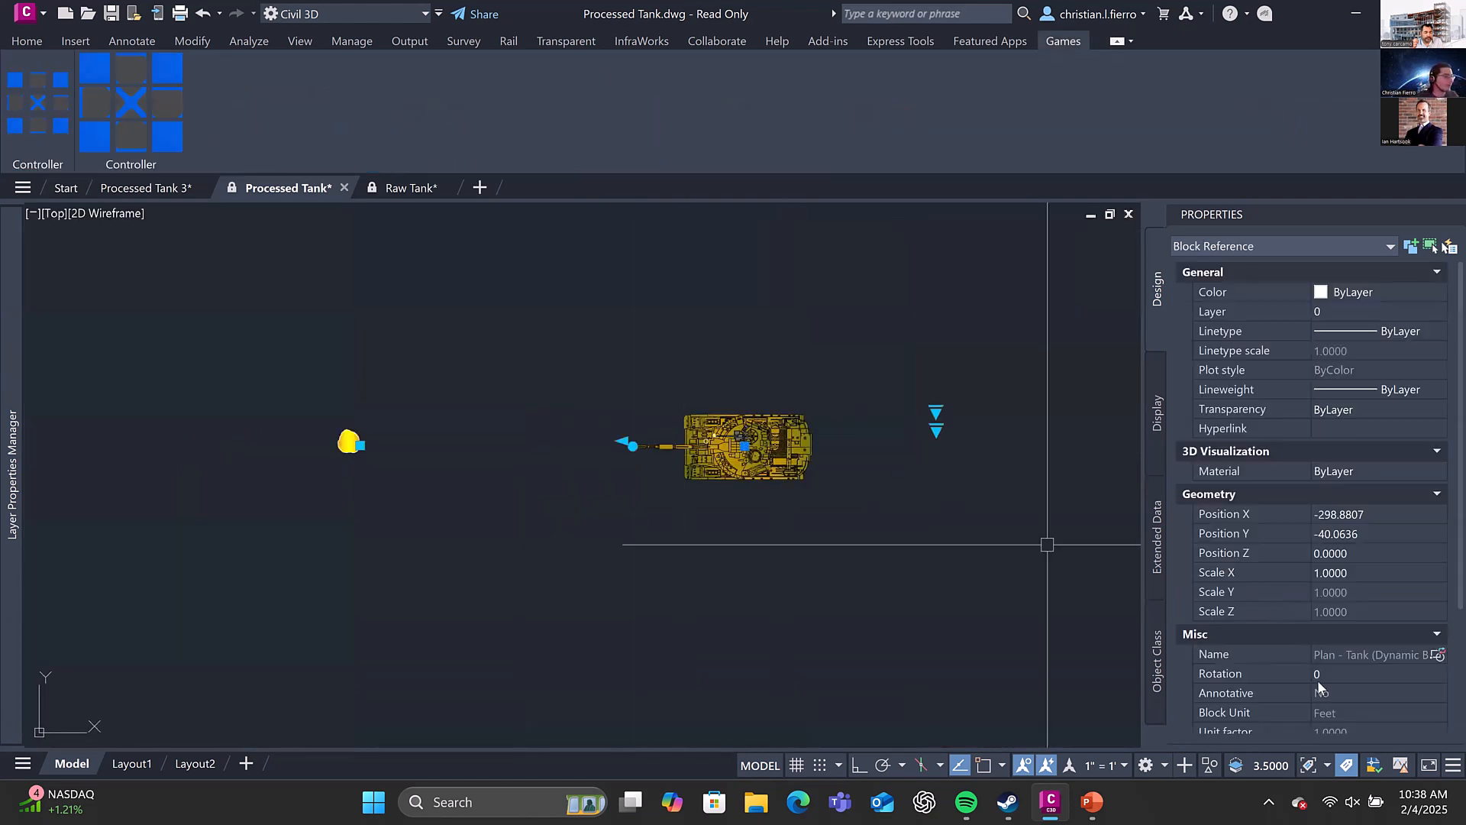
{"action": "scroll", "coordinate": [1317, 679], "scroll_direction": "down", "scroll_amount": 4}
{"action": "left_click", "coordinate": [1349, 658]}
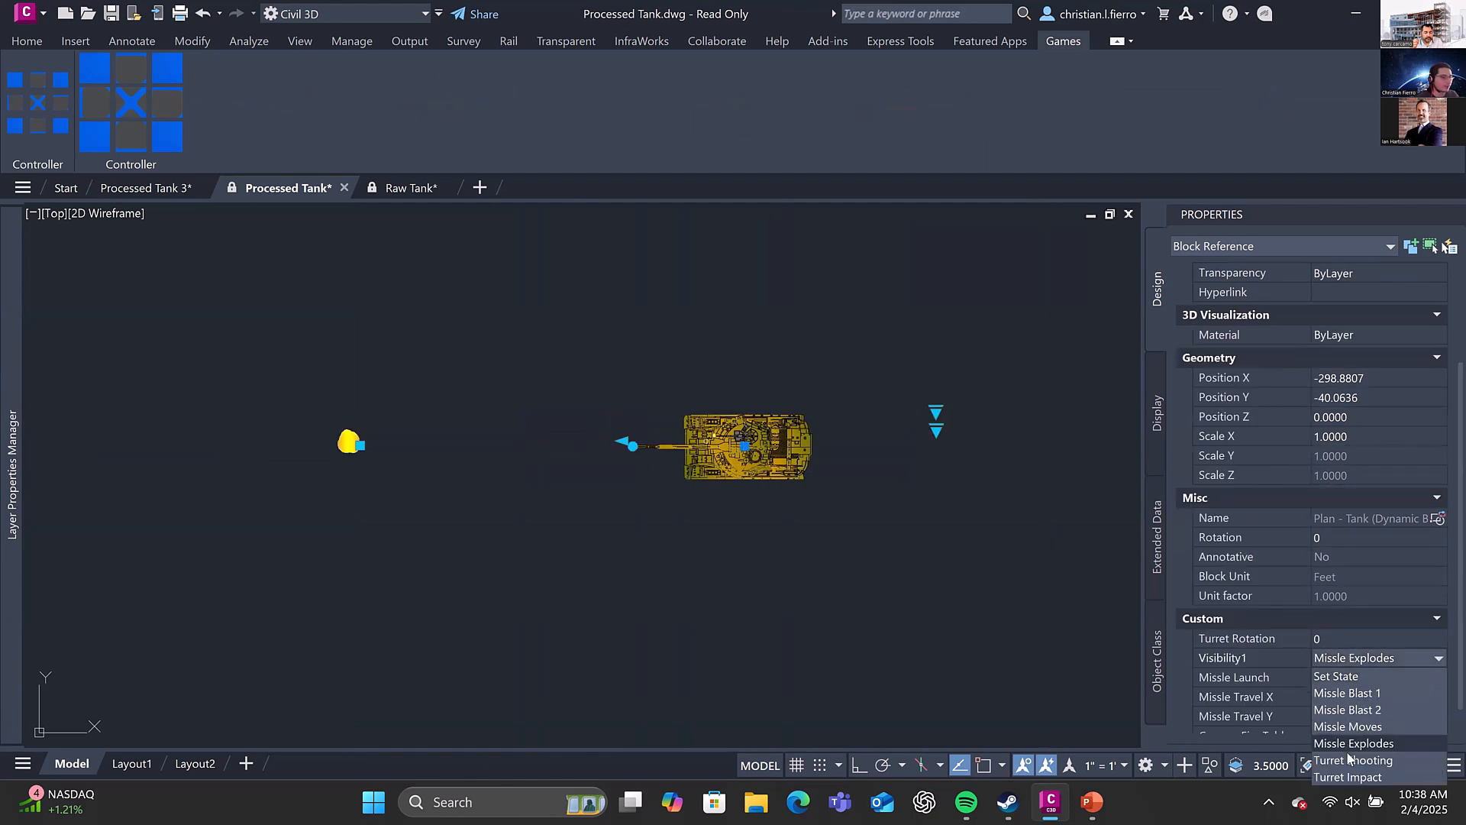
{"action": "left_click", "coordinate": [1346, 727]}
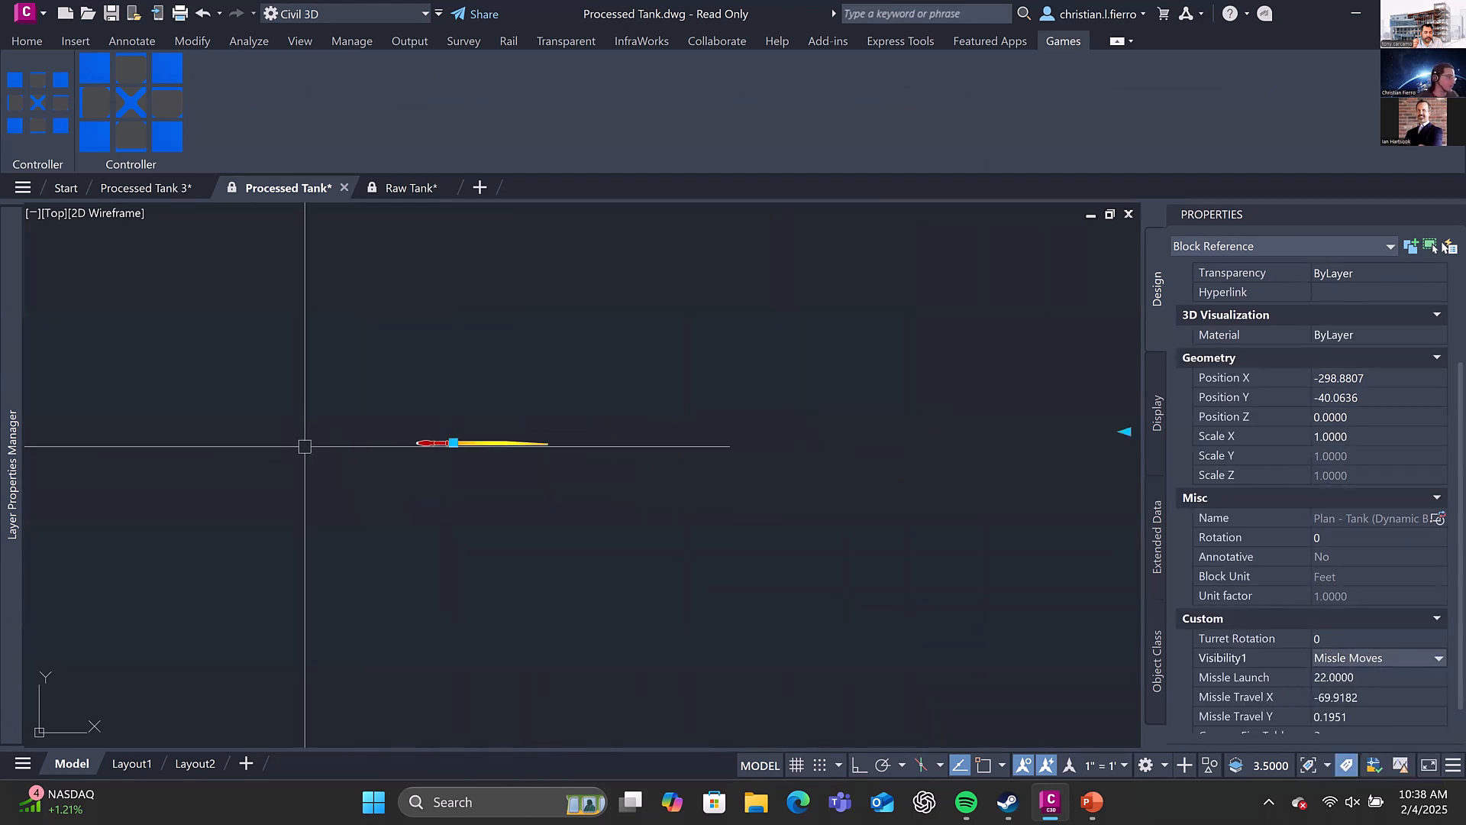
Move the missile to a travel of about X -59.02, Y 10.39, and set the block's visibility state to Missle Explodes
{"action": "left_click", "coordinate": [453, 443]}
{"action": "left_click", "coordinate": [606, 299]}
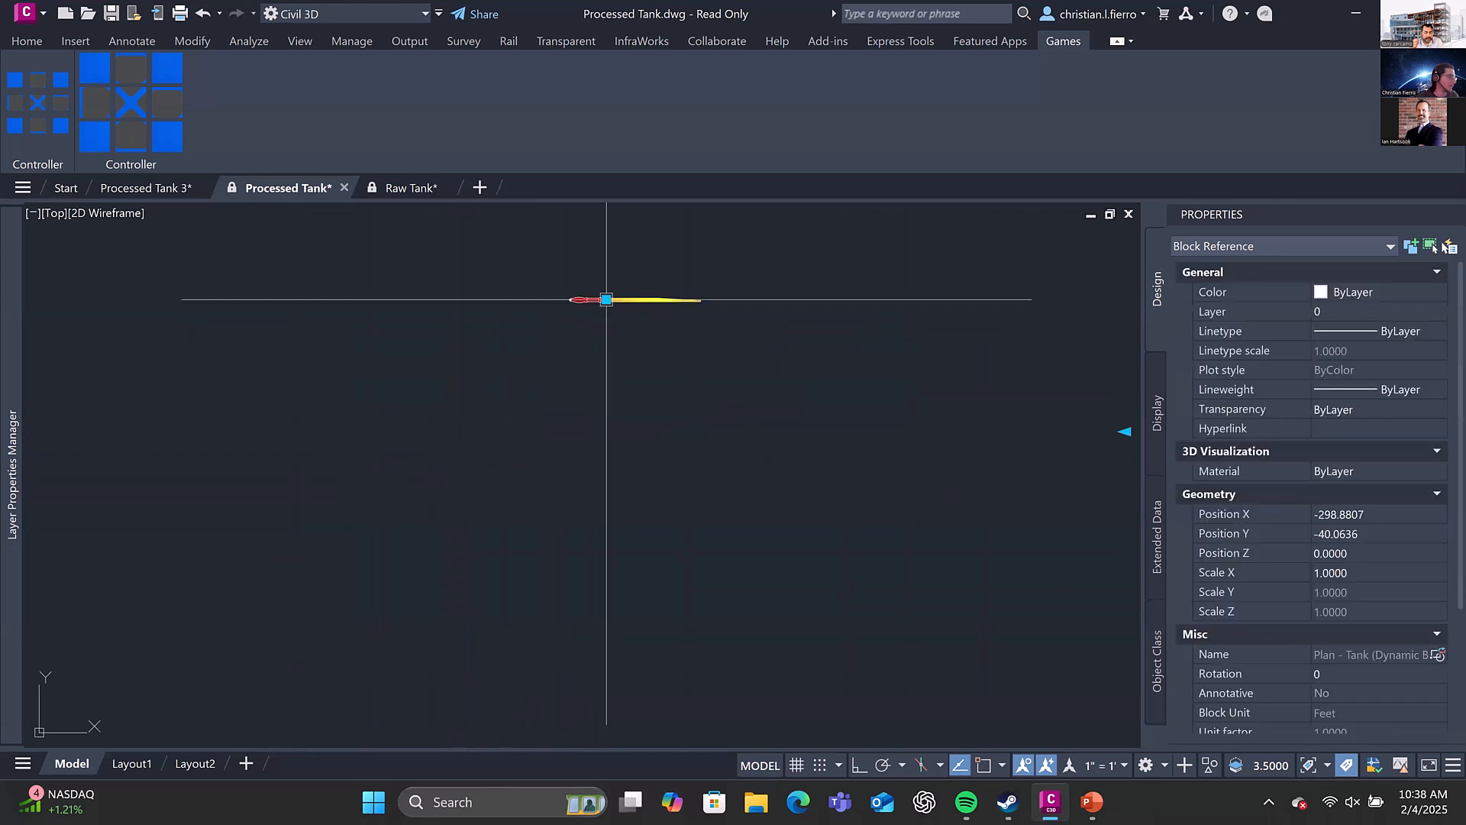
{"action": "scroll", "coordinate": [1381, 667], "scroll_direction": "down", "scroll_amount": 3}
{"action": "left_click", "coordinate": [1375, 612]}
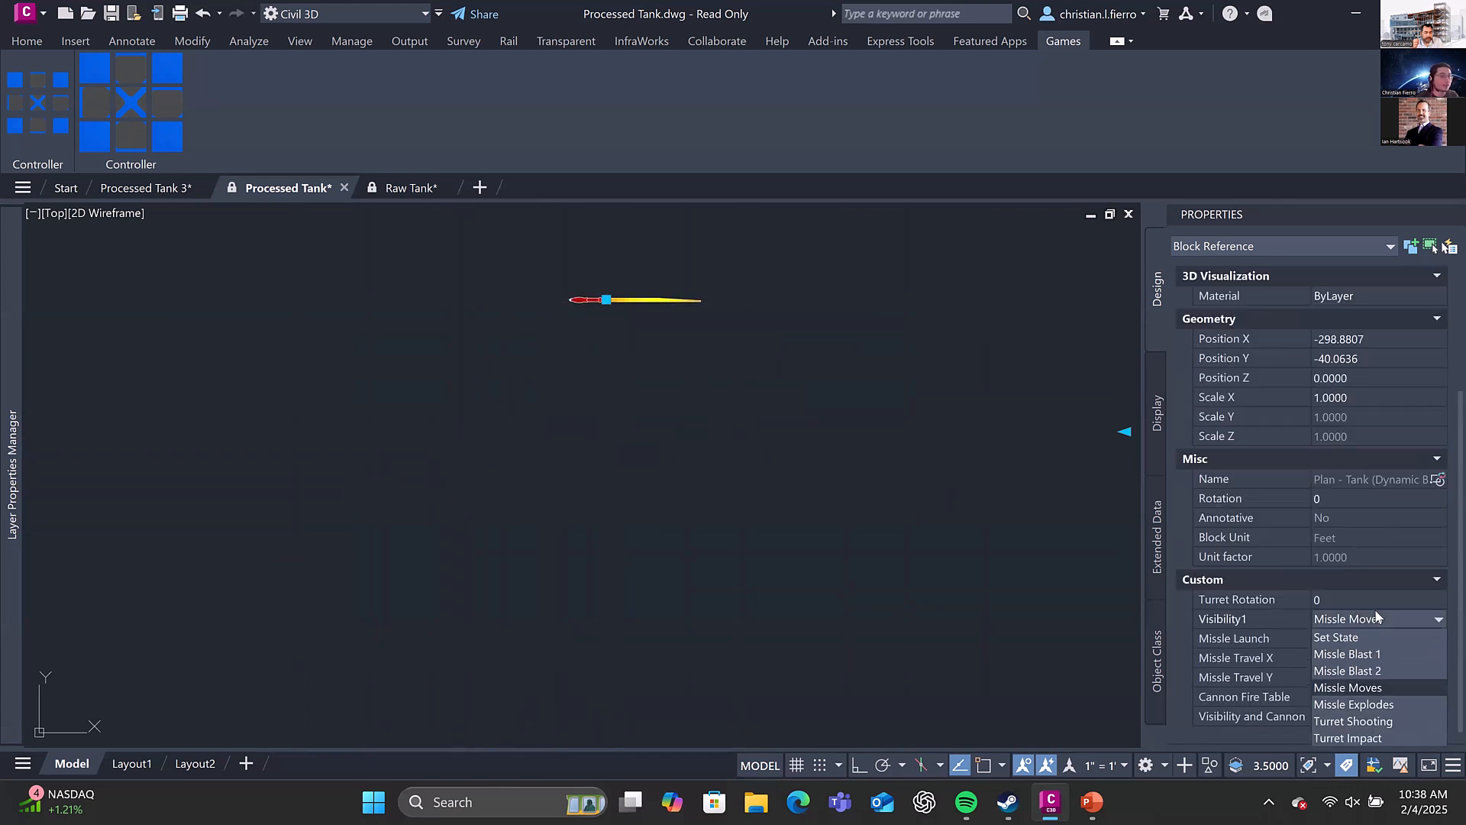
{"action": "left_click", "coordinate": [1365, 704]}
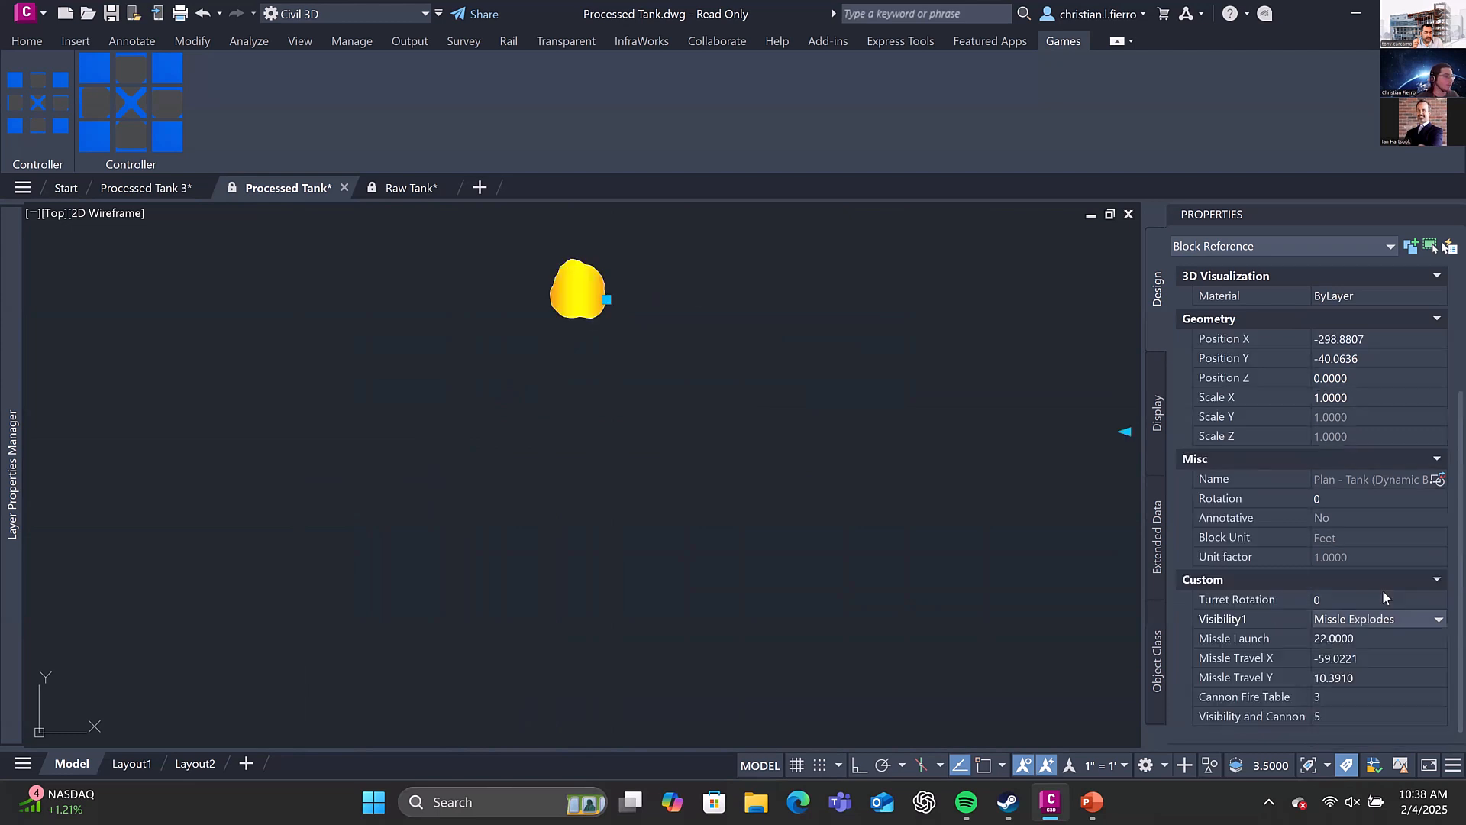
Set the tank block's visibility state to Missle Blast 1 and deselect the block
{"action": "left_click", "coordinate": [1393, 621]}
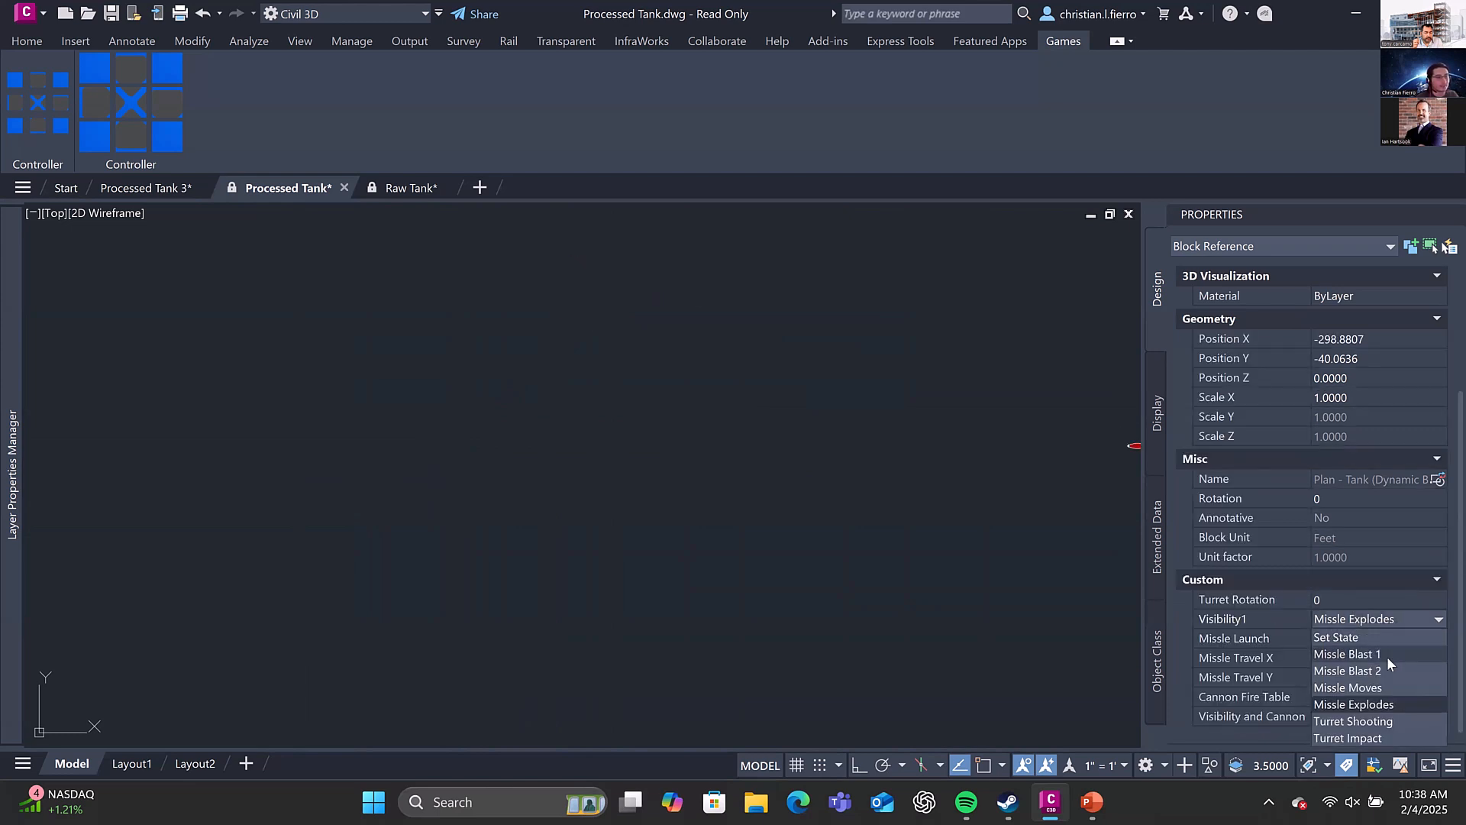
{"action": "left_click", "coordinate": [1387, 657]}
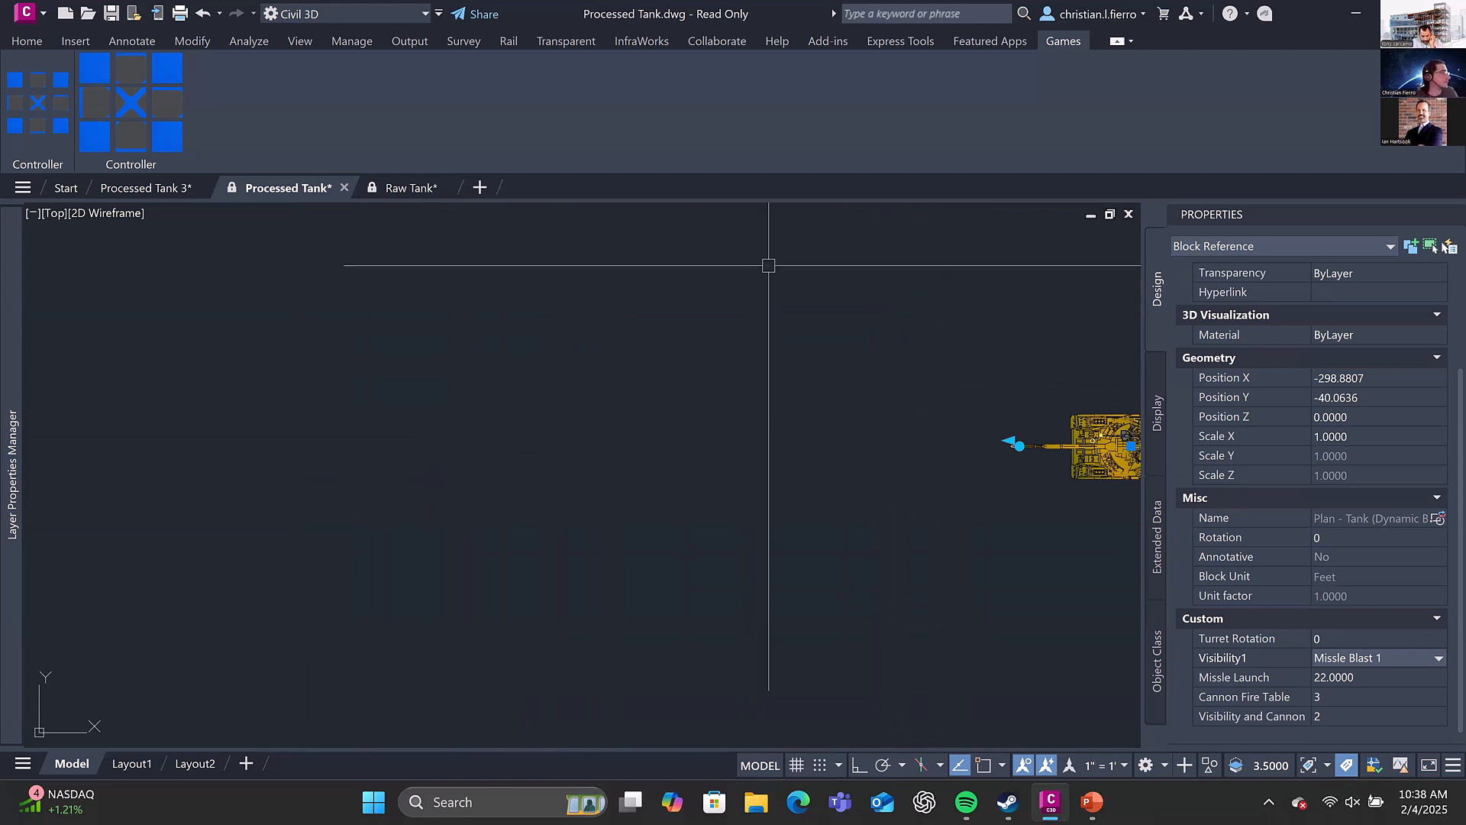
{"action": "key", "text": "Escape"}
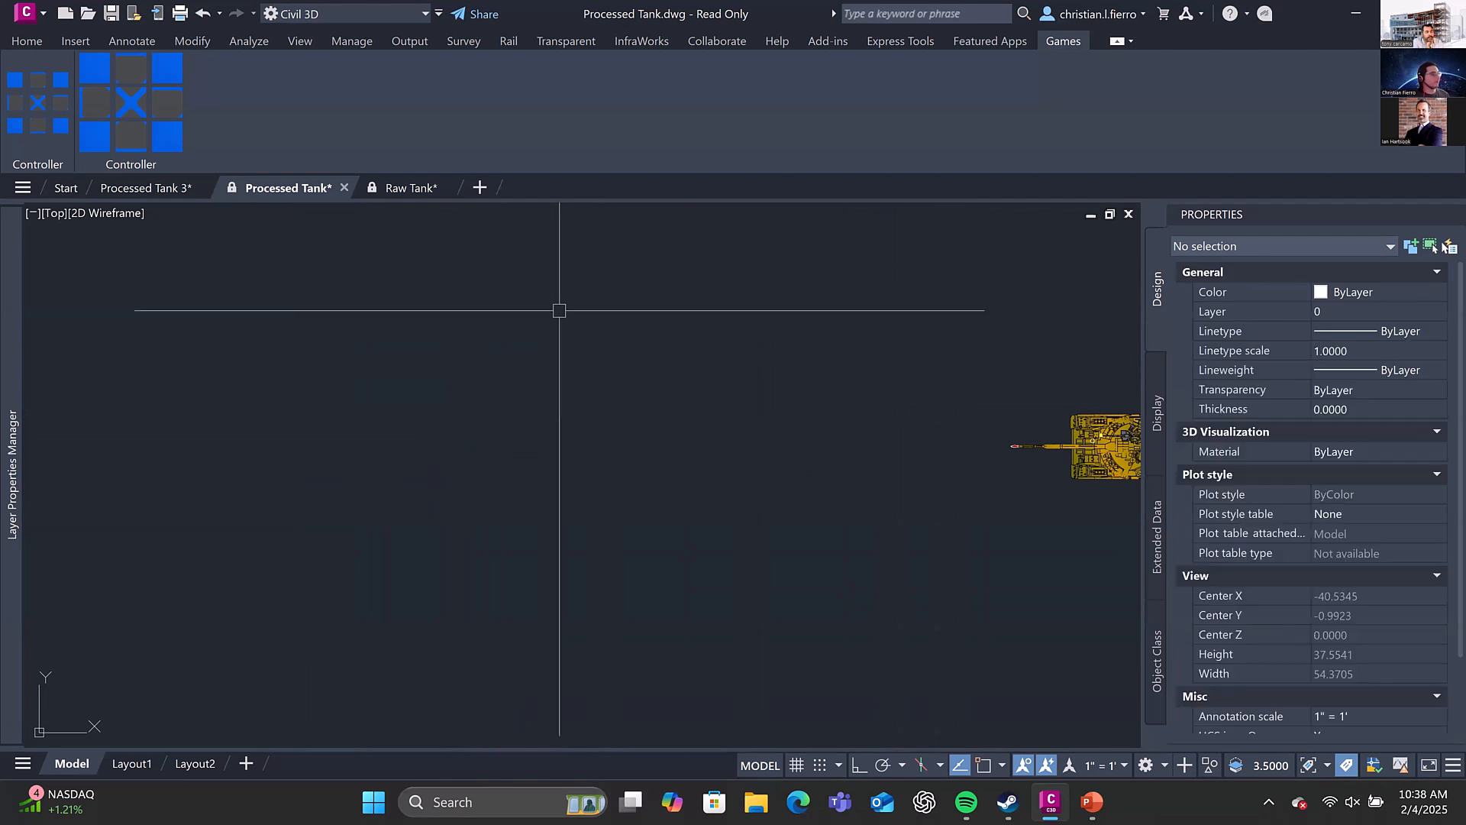
Switch to the Processed Tank 3 drawing and look over the annotation and game controller tools and the plan view tank components
{"action": "left_click", "coordinate": [153, 187]}
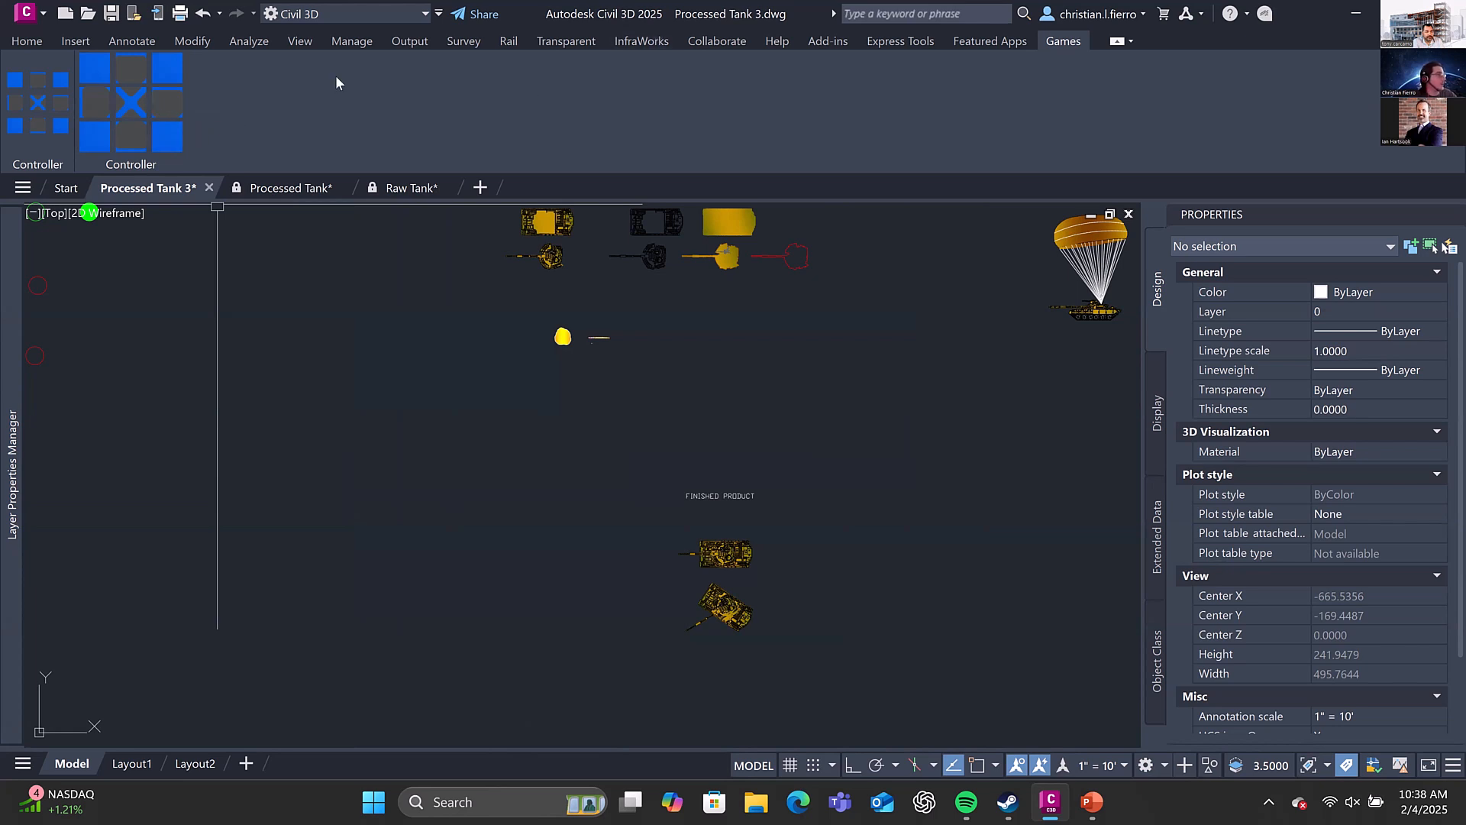
{"action": "left_click", "coordinate": [127, 41]}
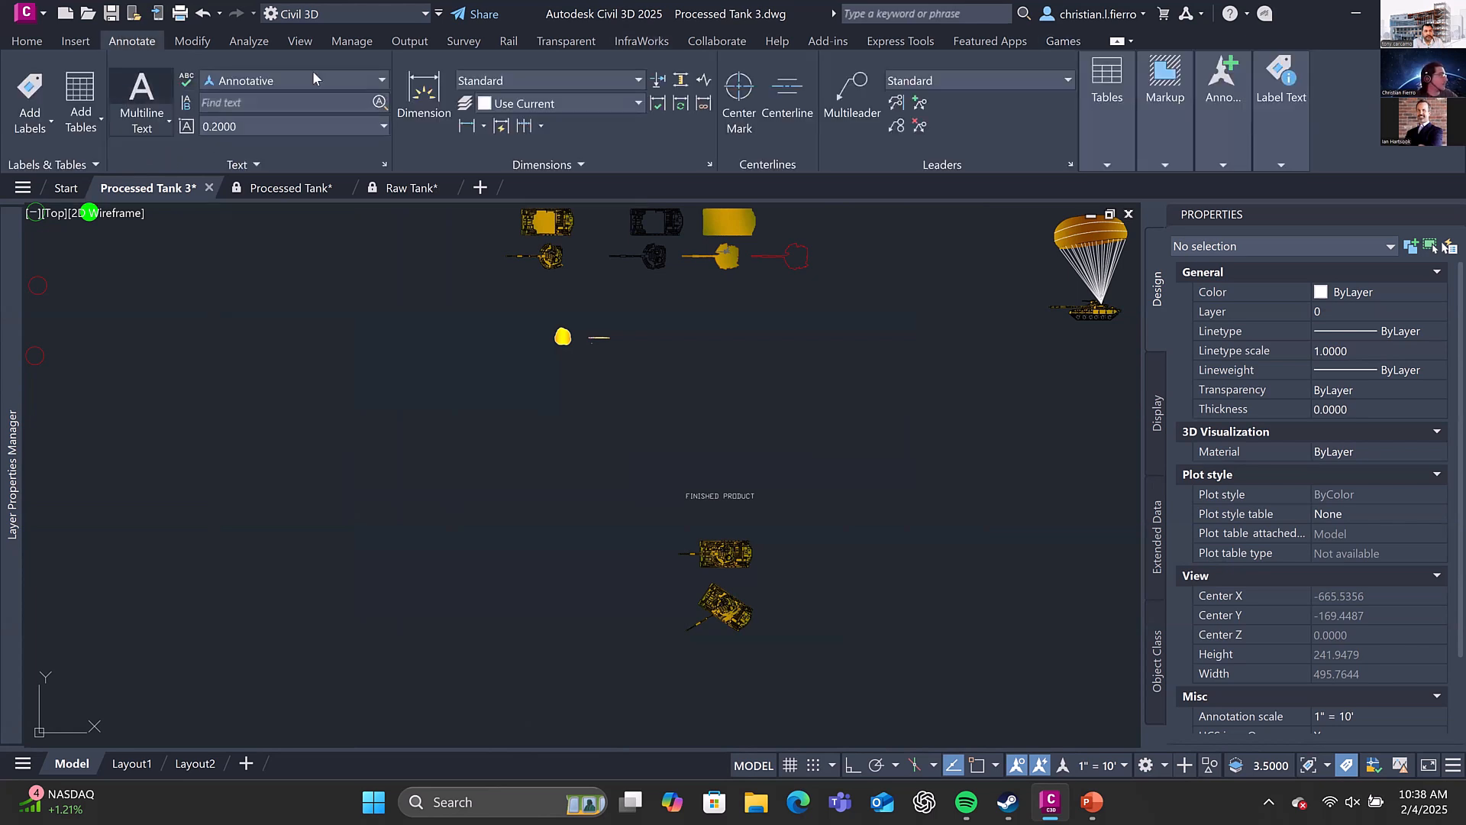
{"action": "left_click", "coordinate": [1075, 38]}
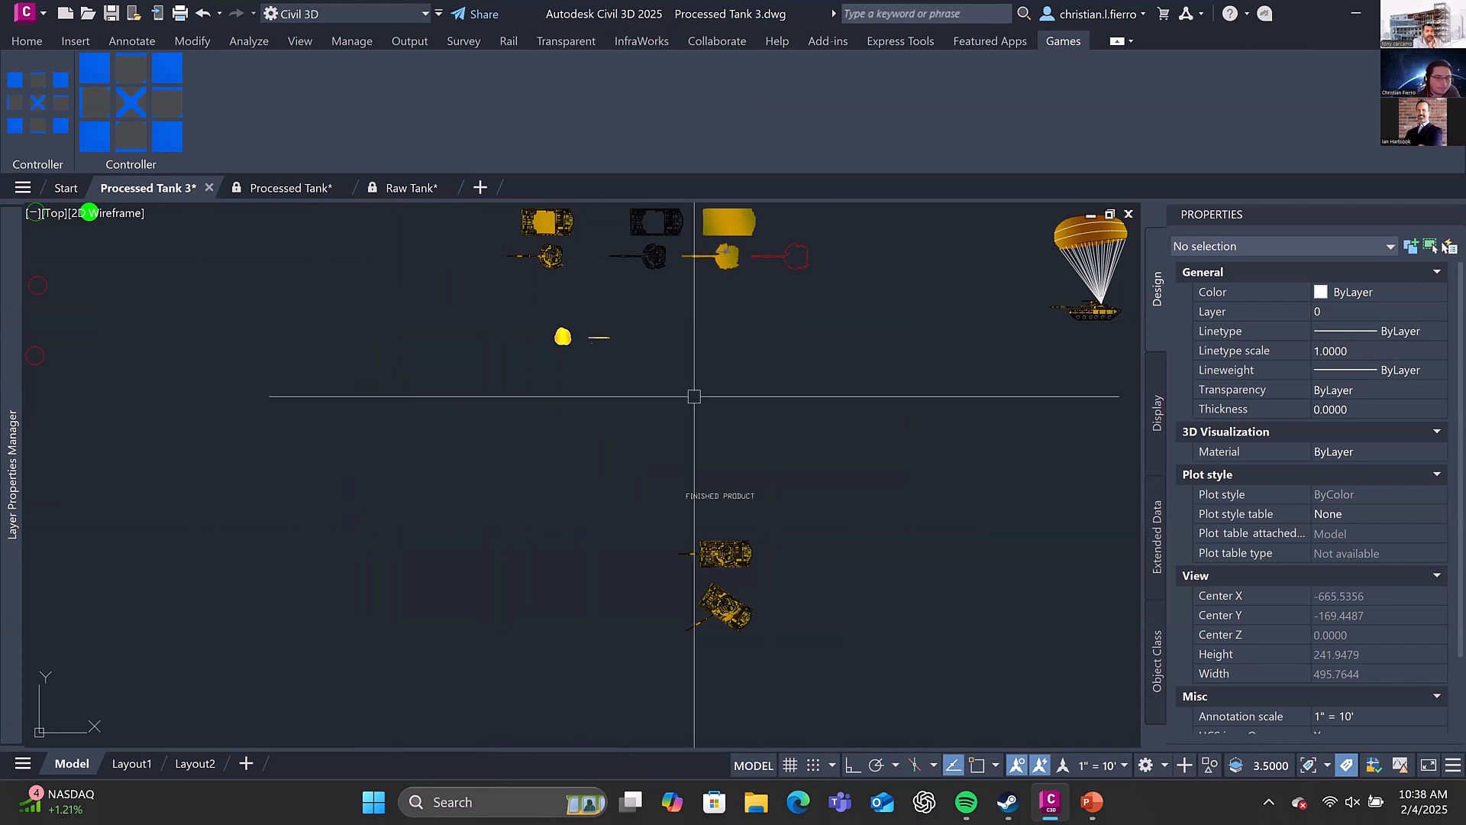
{"action": "middle_click_drag", "start_coordinate": [753, 342], "coordinate": [715, 433]}
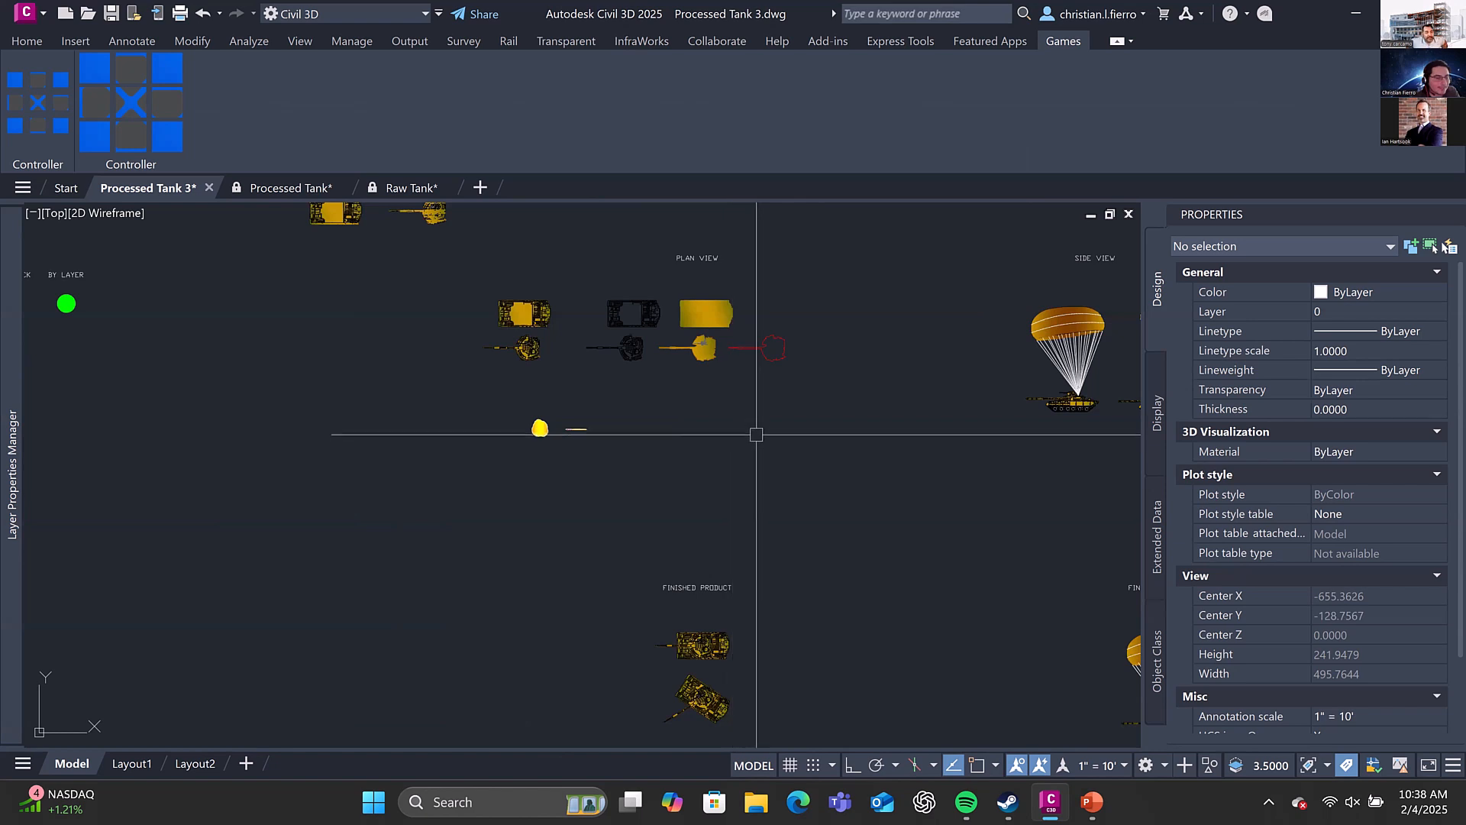
{"action": "middle_click_drag", "start_coordinate": [756, 434], "coordinate": [753, 425]}
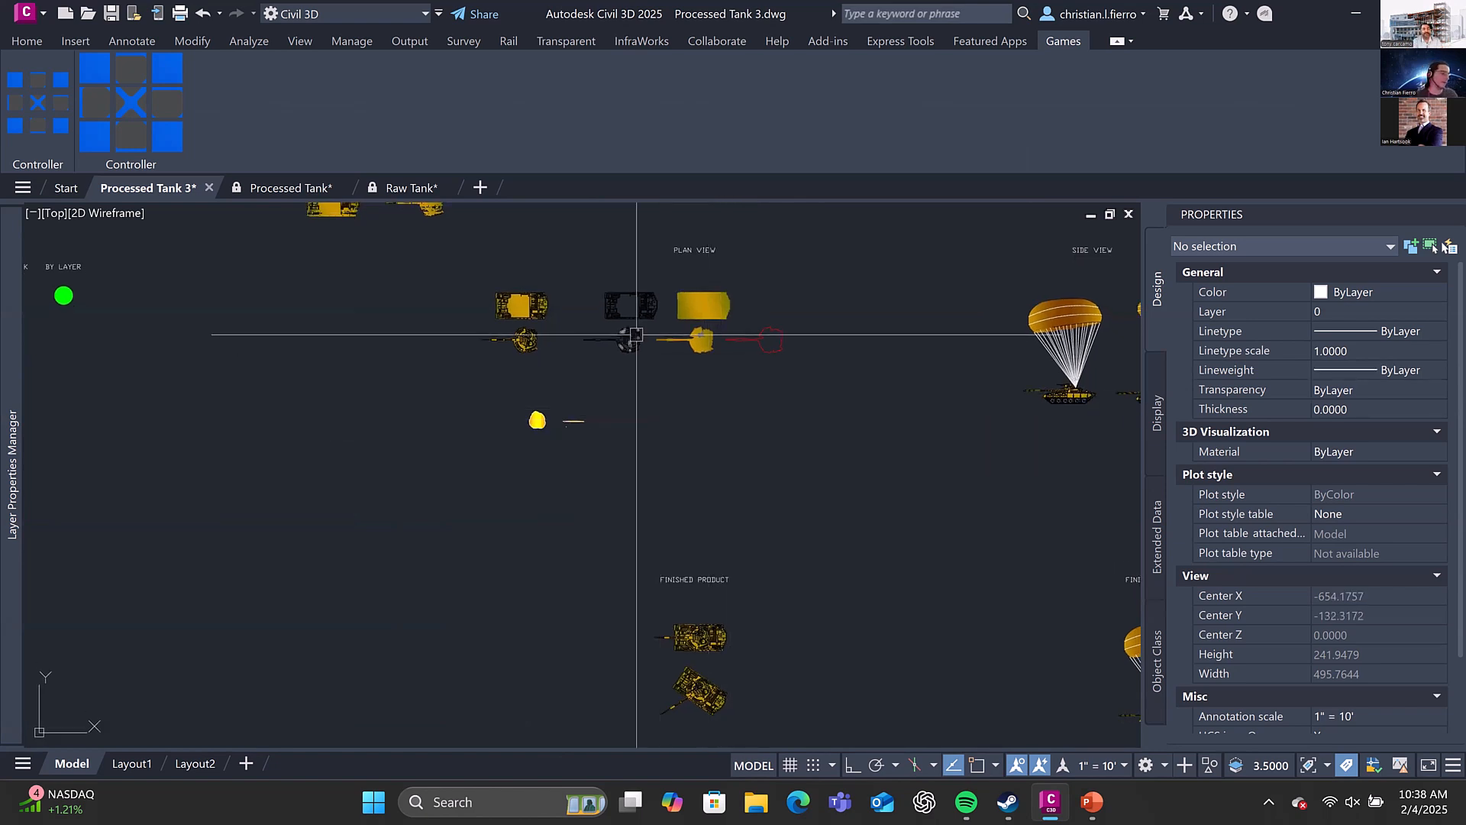
{"action": "mouse_move", "coordinate": [636, 335]}
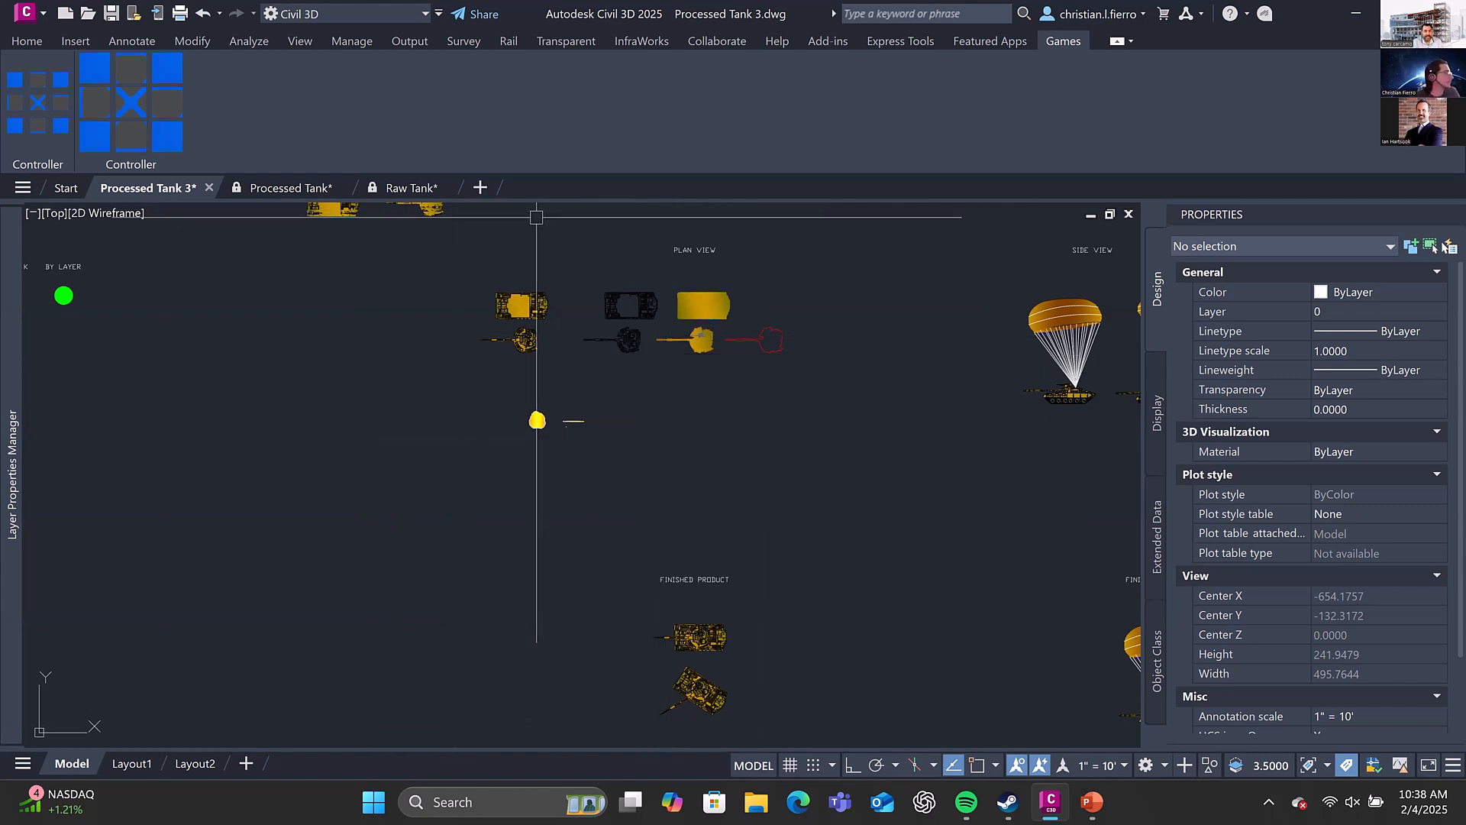
{"action": "middle_click_drag", "start_coordinate": [621, 318], "coordinate": [613, 390]}
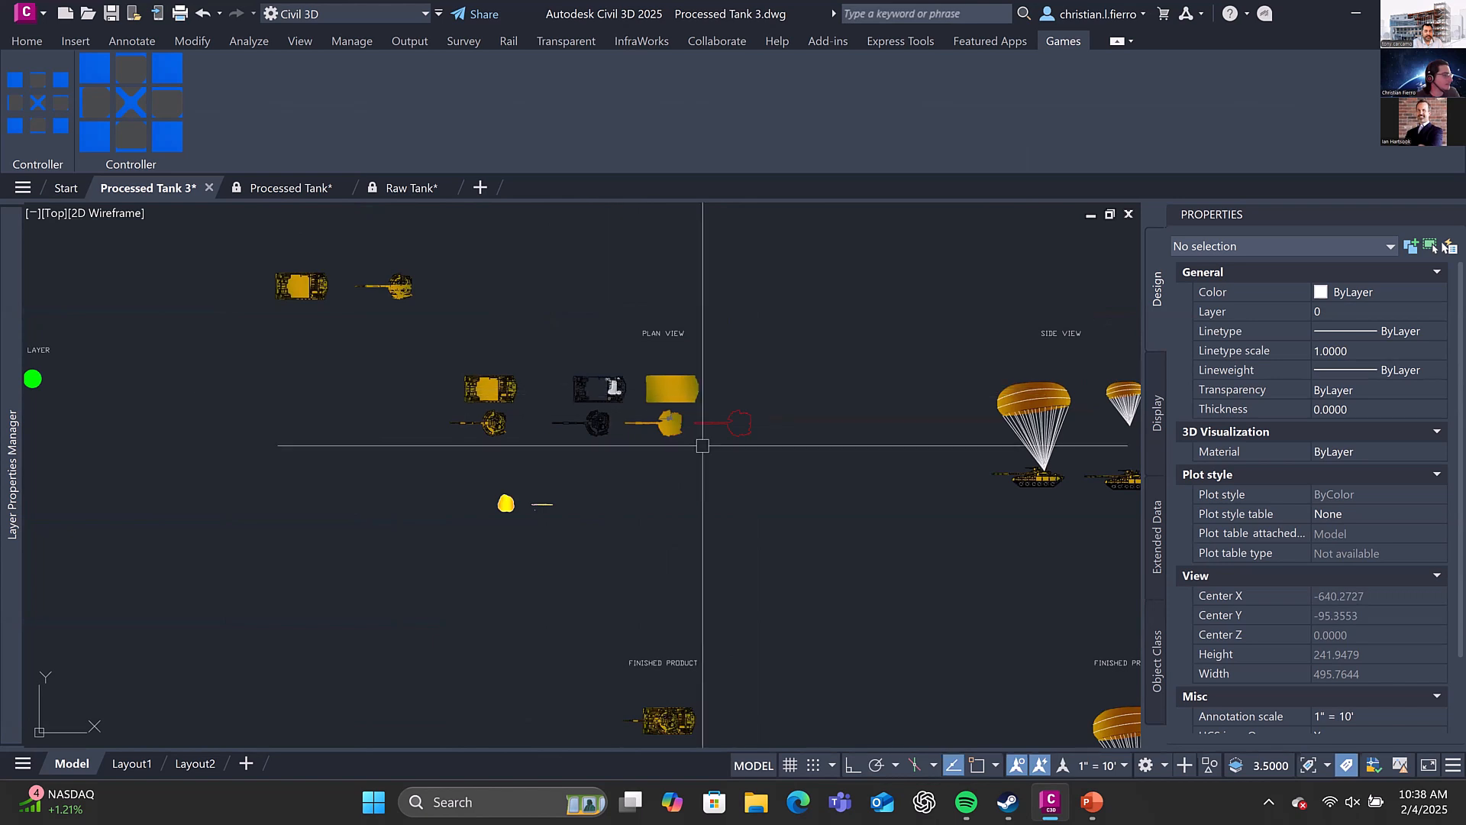
{"action": "scroll", "coordinate": [612, 397], "scroll_direction": "down", "scroll_amount": 5}
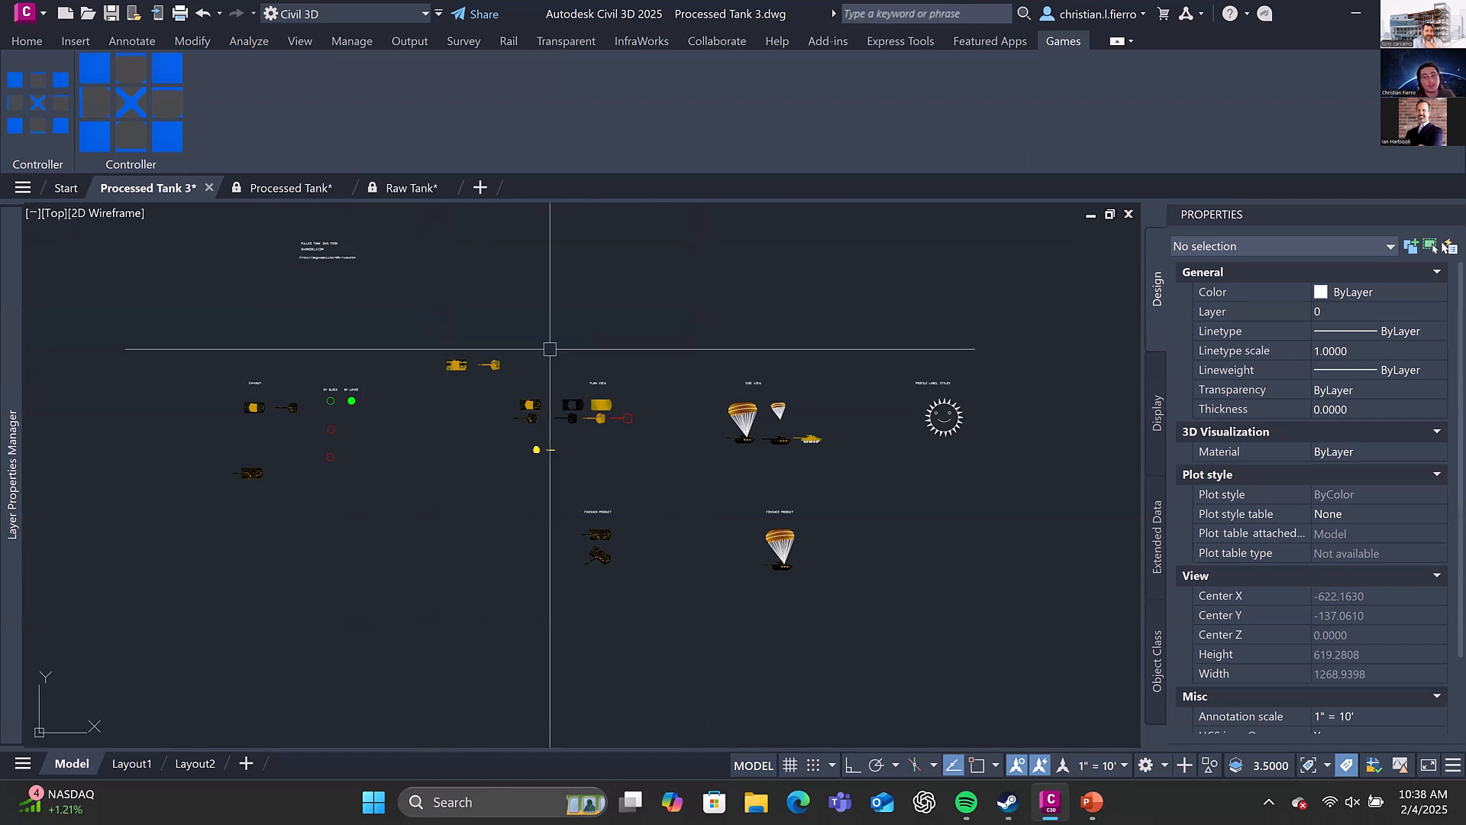
Draw a circle with a radius of about 12.39 in the empty area above the tank components using the game controller's center command
{"action": "scroll", "coordinate": [550, 321], "scroll_direction": "down", "scroll_amount": 2}
{"action": "middle_click_drag", "start_coordinate": [476, 308], "coordinate": [509, 412]}
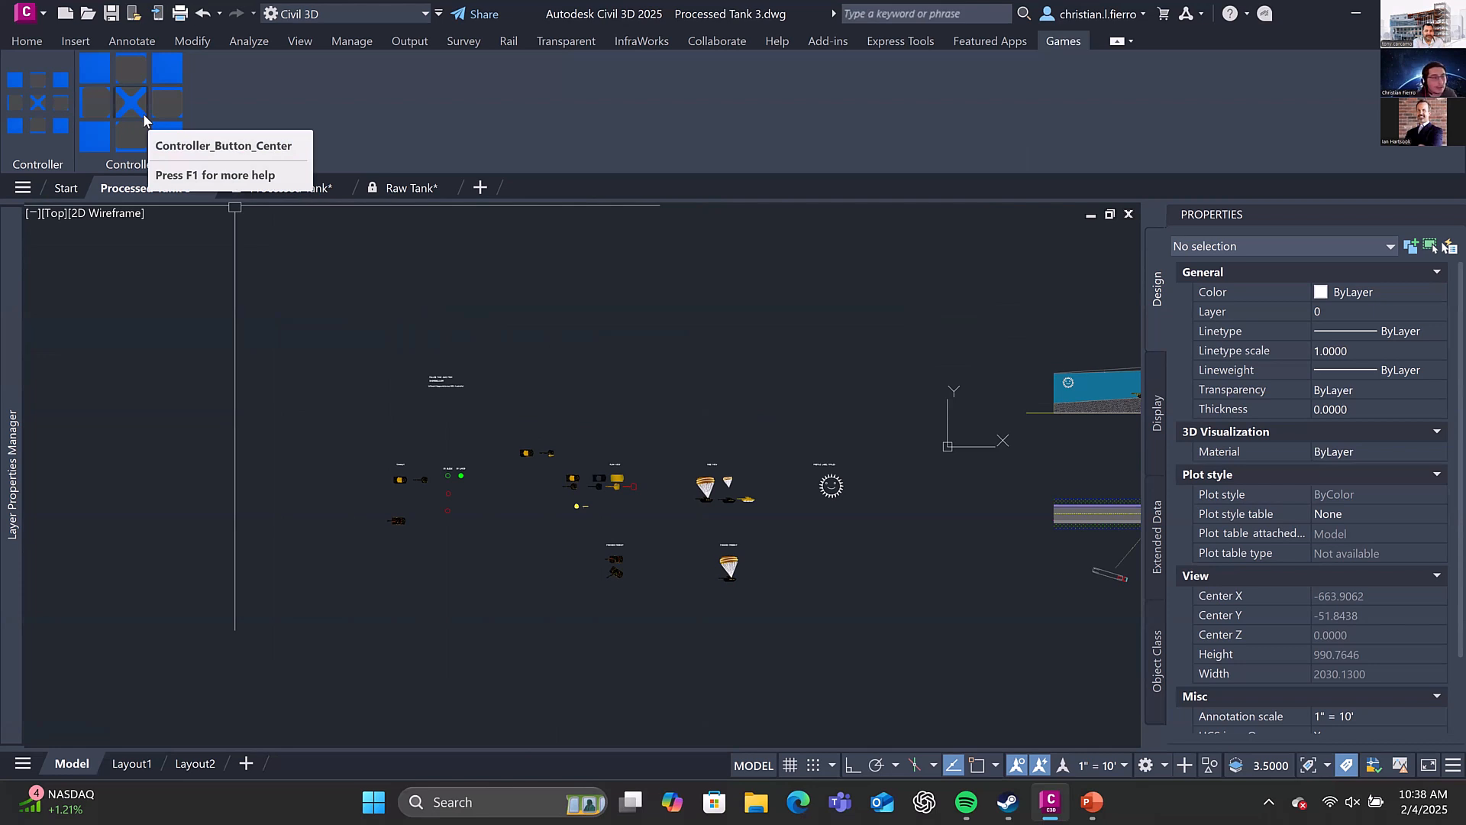
{"action": "left_click", "coordinate": [146, 121]}
{"action": "middle_click_drag", "start_coordinate": [722, 362], "coordinate": [721, 416]}
{"action": "scroll", "coordinate": [731, 398], "scroll_direction": "up", "scroll_amount": 6}
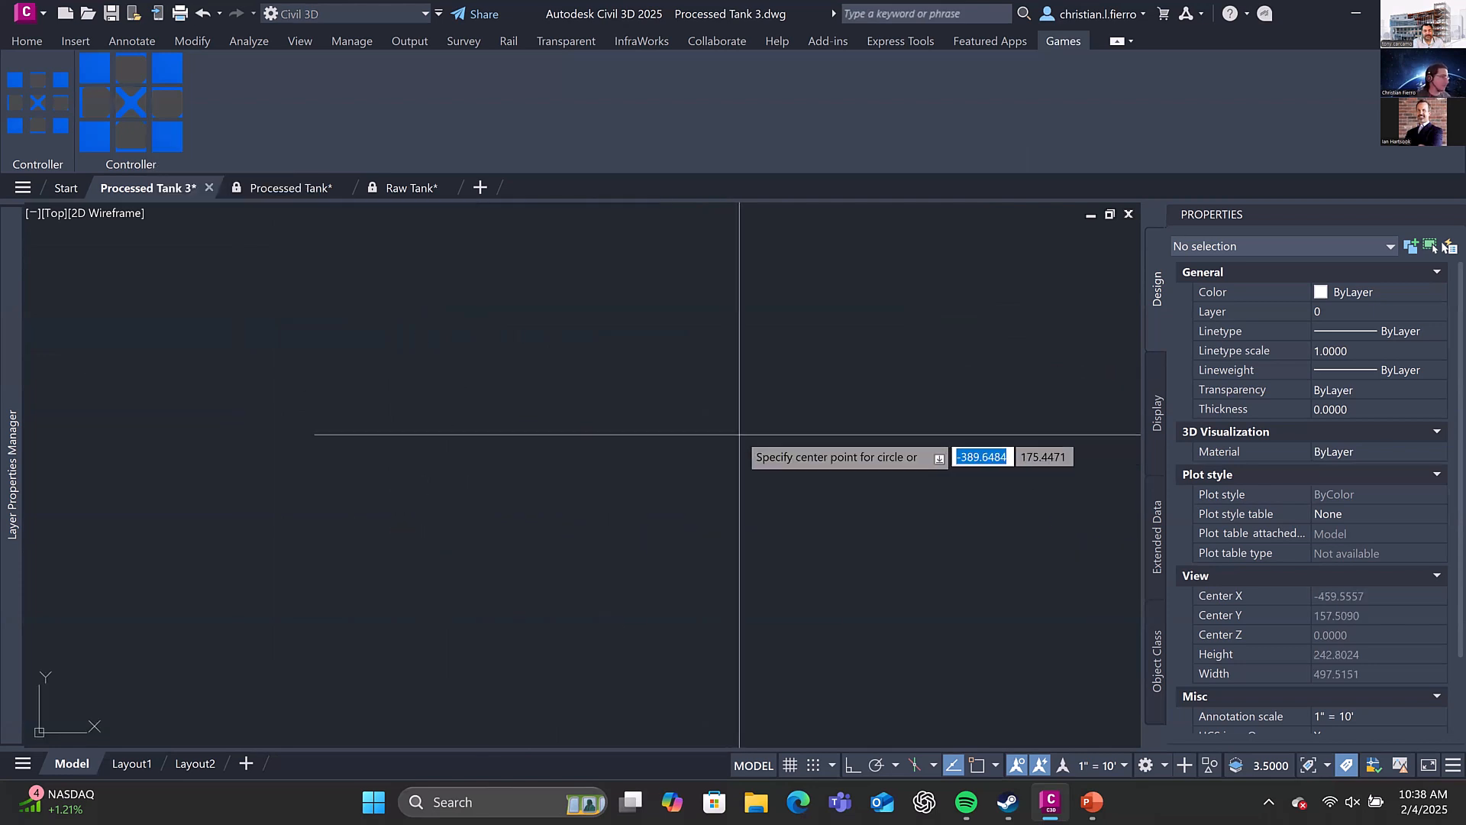
{"action": "left_click", "coordinate": [739, 434]}
{"action": "left_click", "coordinate": [761, 451]}
Move the circle by its center grip through several positions, ending at about X -337.09, Y 178.51, and deselect it
{"action": "left_click", "coordinate": [761, 436]}
{"action": "left_click", "coordinate": [739, 434]}
{"action": "left_click", "coordinate": [748, 388]}
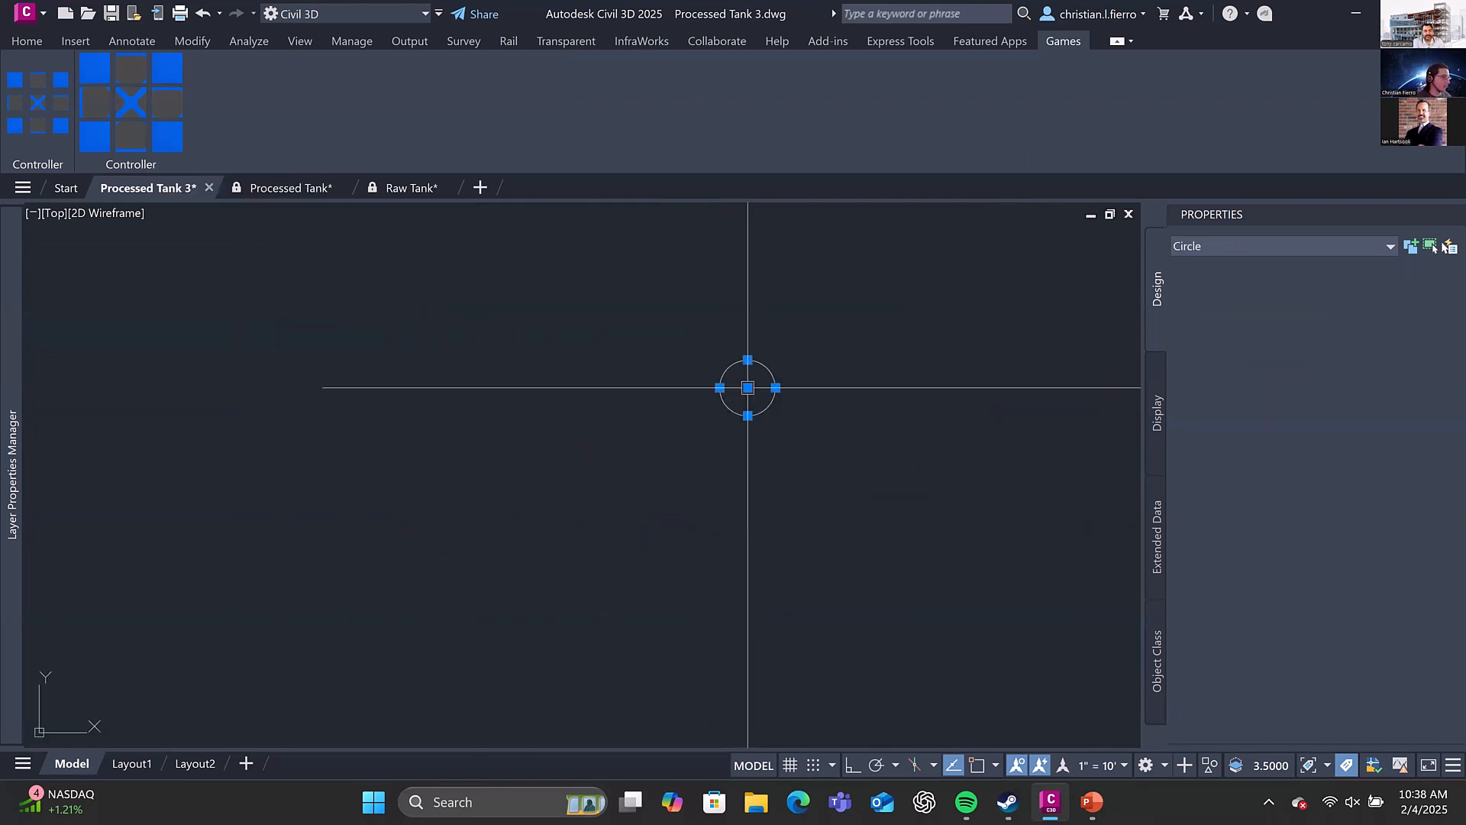
{"action": "left_click", "coordinate": [748, 388]}
{"action": "left_click", "coordinate": [694, 409]}
{"action": "left_click", "coordinate": [695, 407]}
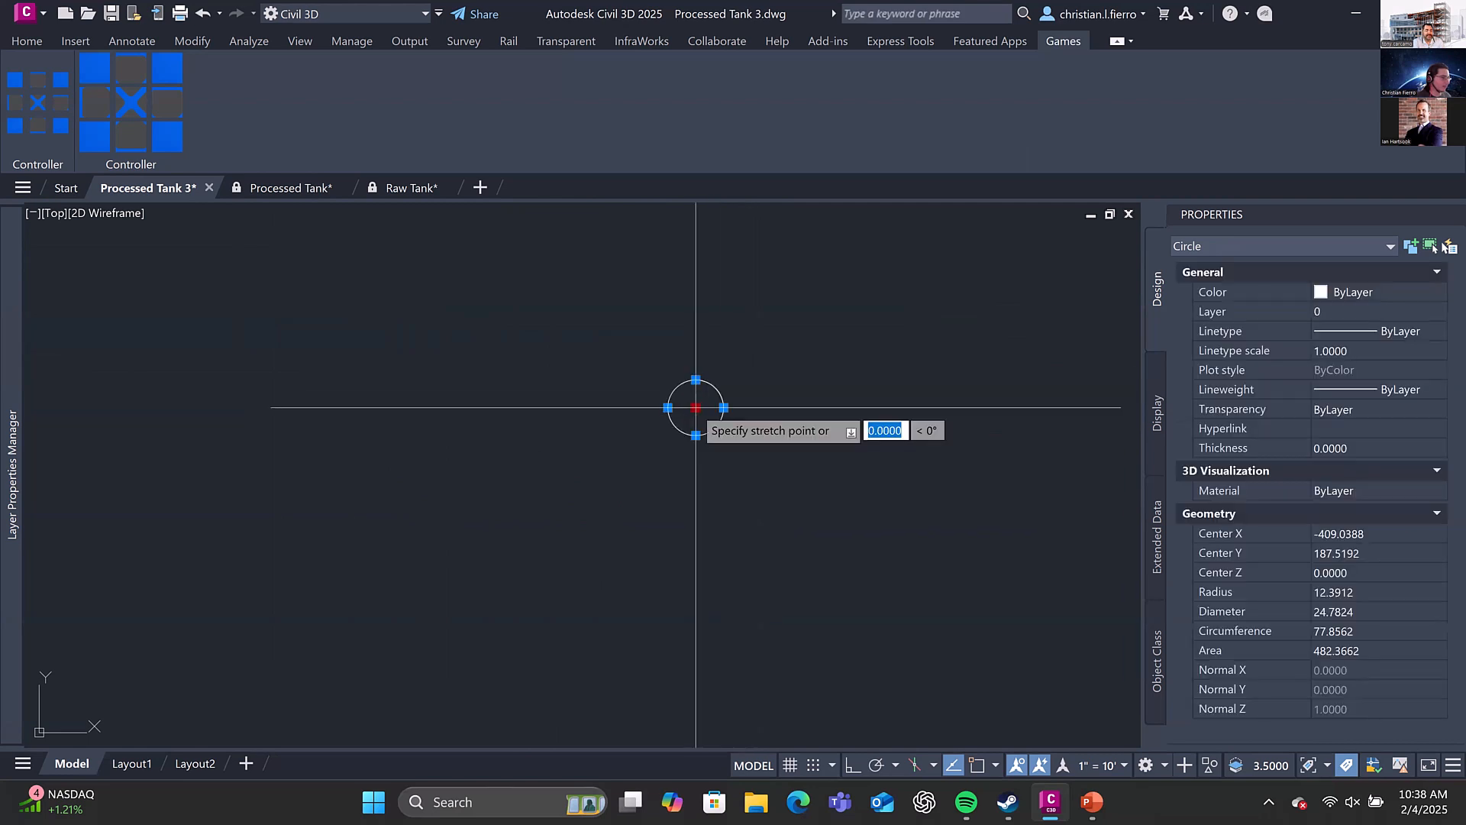
{"action": "left_click", "coordinate": [773, 451]}
{"action": "left_click", "coordinate": [772, 452]}
{"action": "left_click", "coordinate": [858, 429]}
{"action": "left_click", "coordinate": [857, 428]}
{"action": "left_click", "coordinate": [724, 457]}
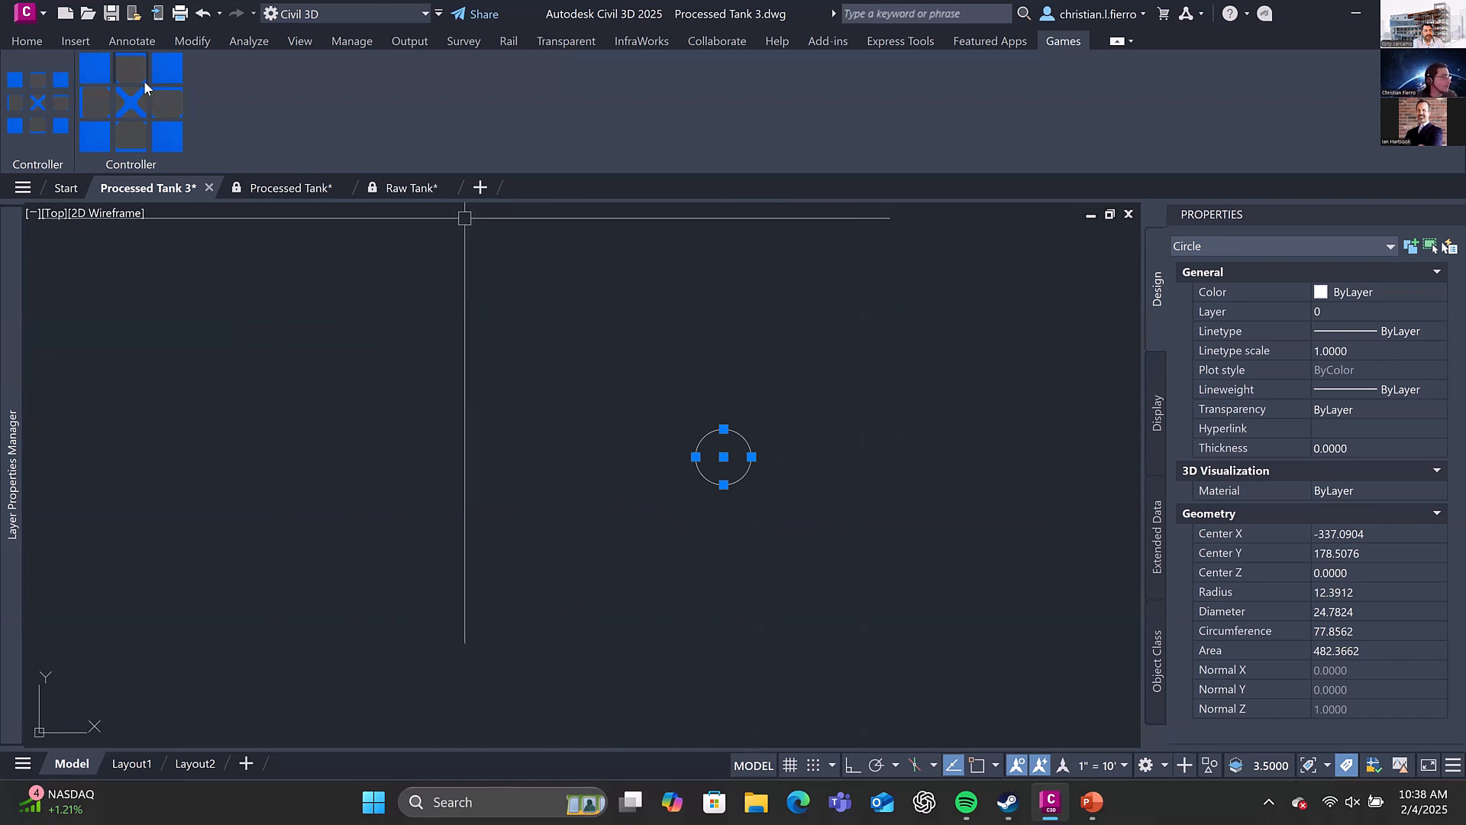
{"action": "key", "text": "Escape"}
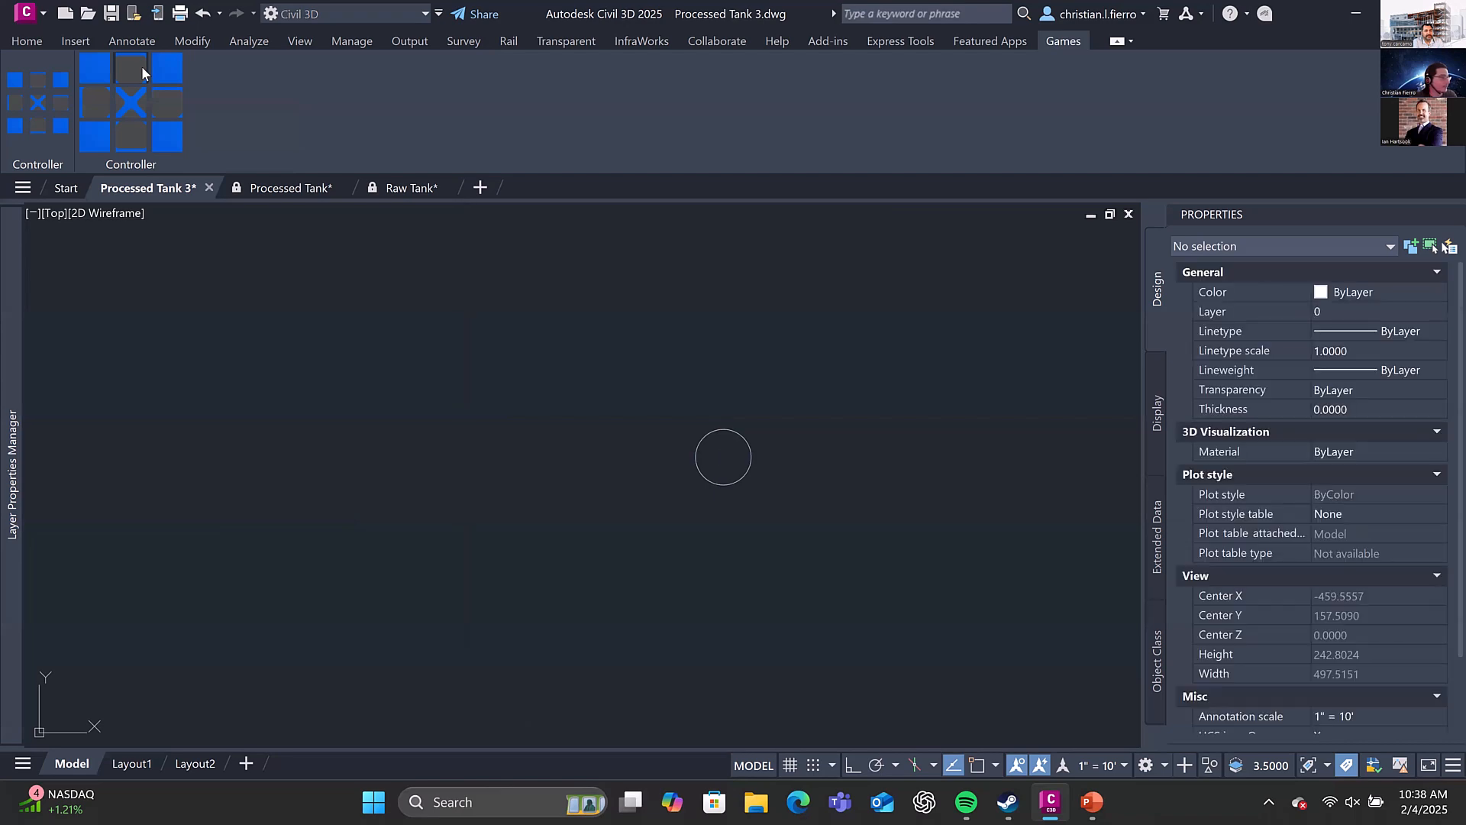
Nudge the circle up, right, down and left with the game controller's direction commands
{"action": "left_click", "coordinate": [135, 65]}
{"action": "left_click", "coordinate": [154, 105]}
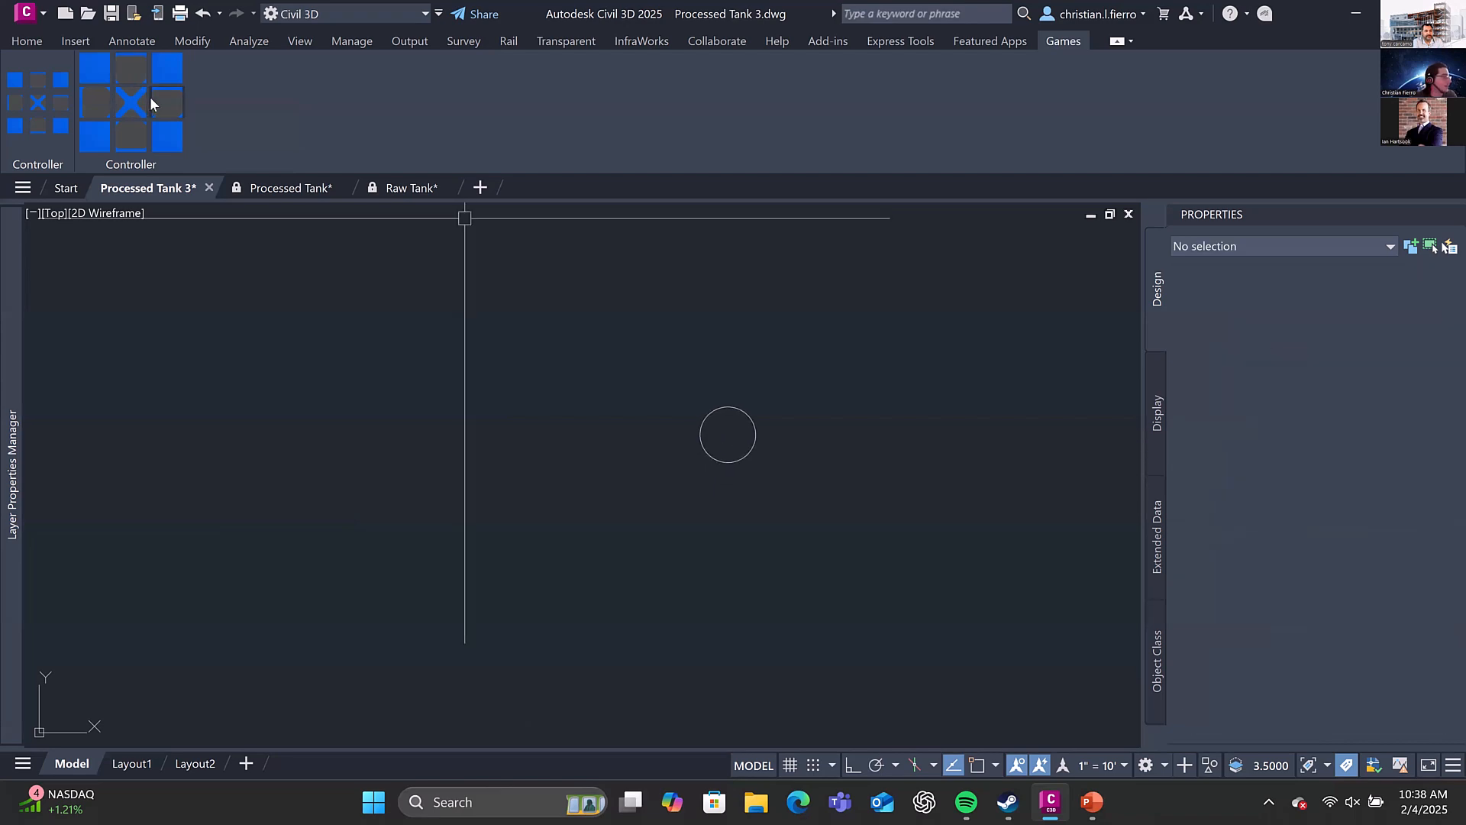
{"action": "left_click", "coordinate": [154, 105]}
{"action": "left_click", "coordinate": [129, 142]}
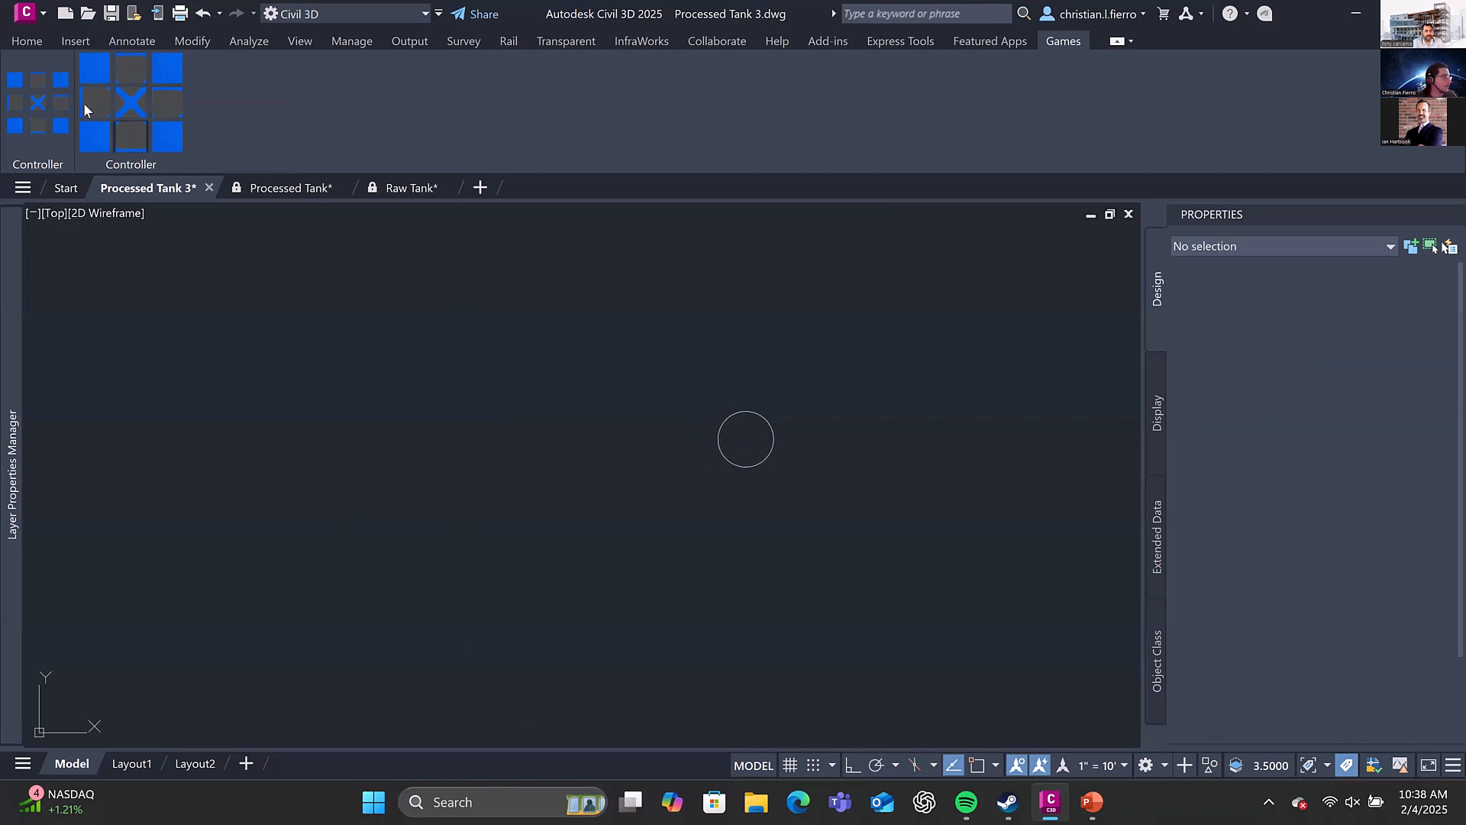
{"action": "left_click", "coordinate": [81, 101]}
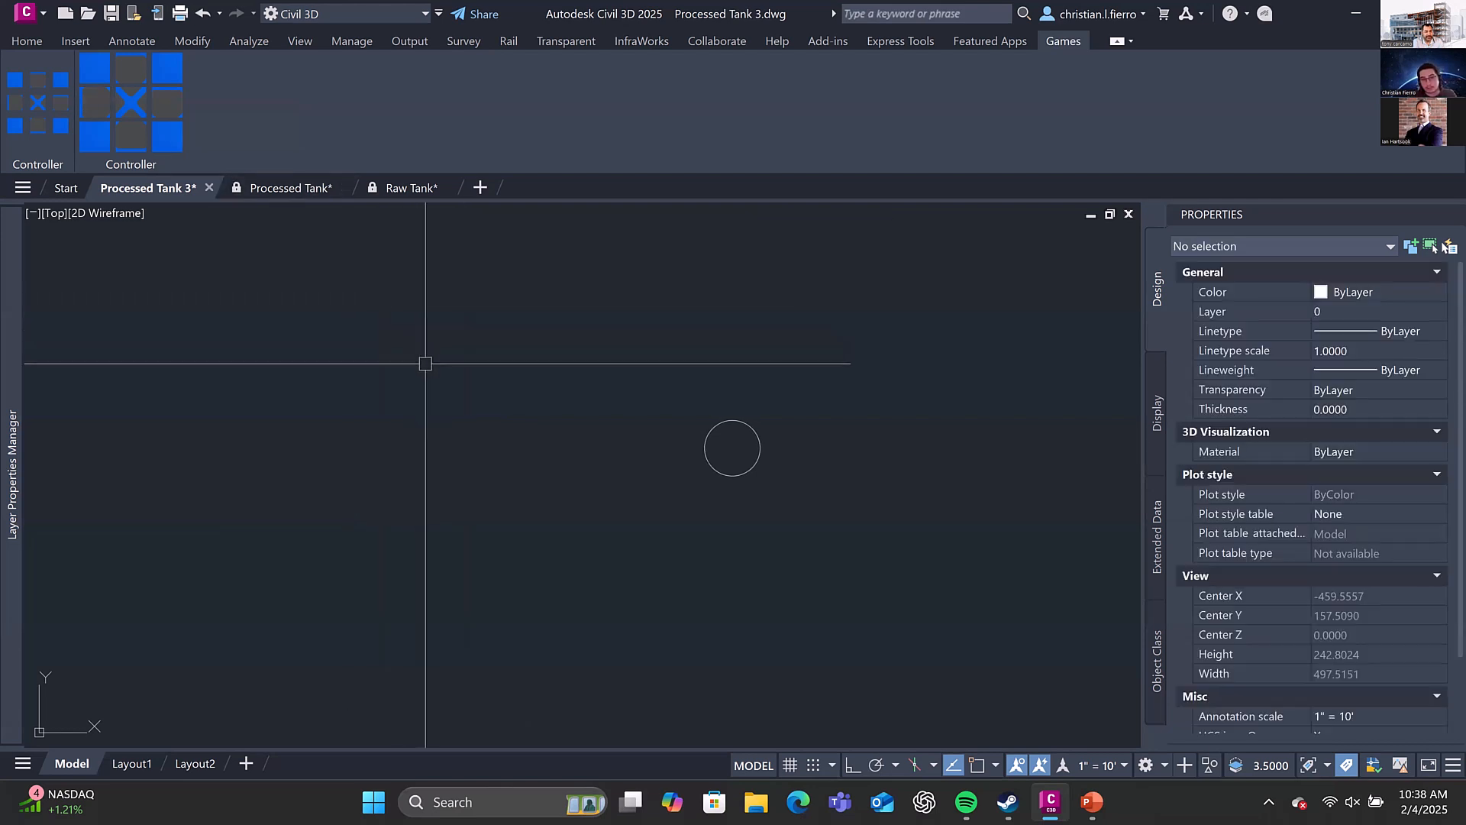
Examine the road scene's profile and plan views with their side view and plan view tanks
{"action": "scroll", "coordinate": [657, 432], "scroll_direction": "down", "scroll_amount": 4}
{"action": "middle_click_drag", "start_coordinate": [656, 432], "coordinate": [643, 393]}
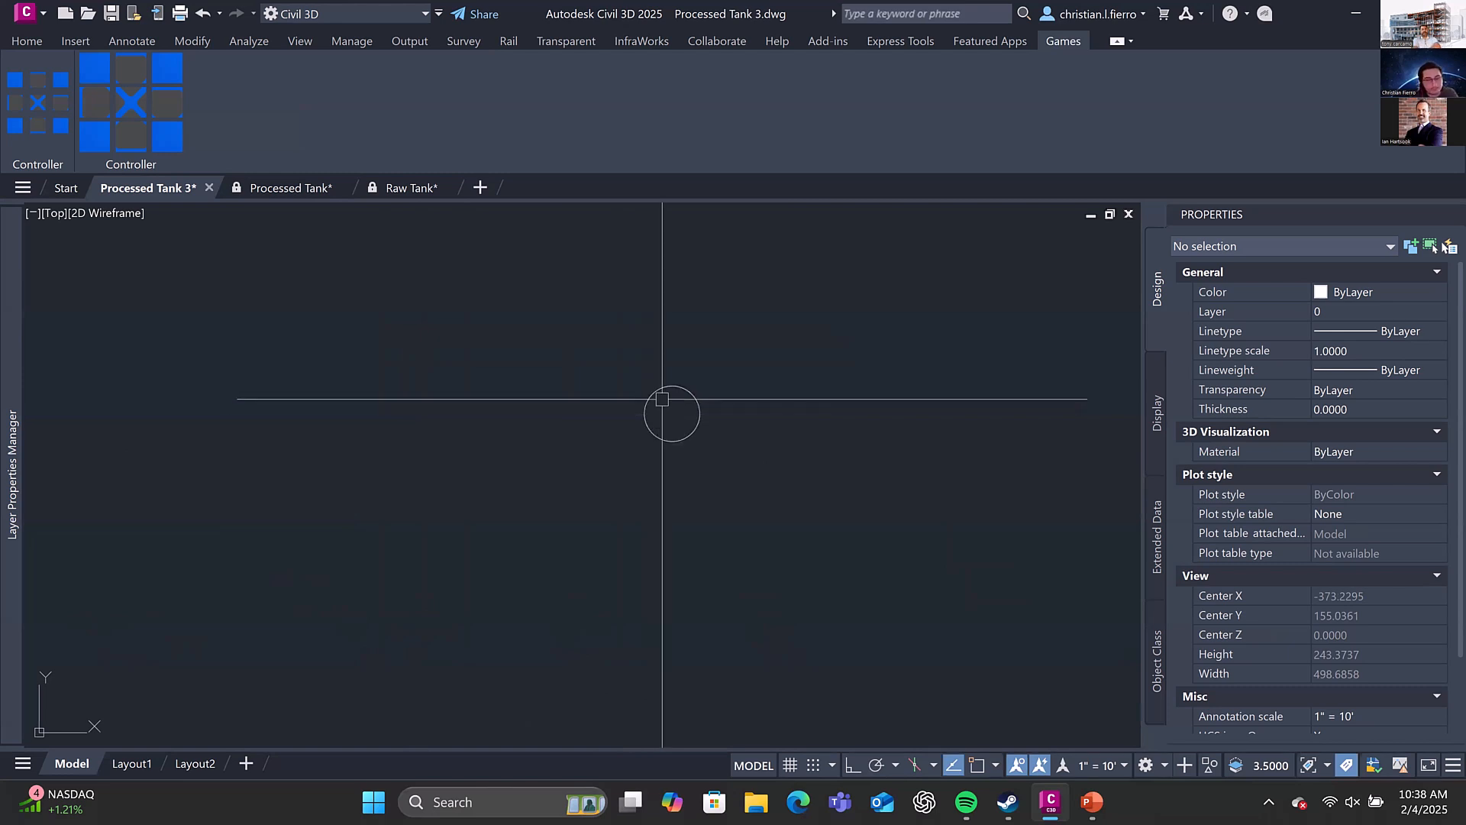
{"action": "scroll", "coordinate": [680, 337], "scroll_direction": "down", "scroll_amount": 5}
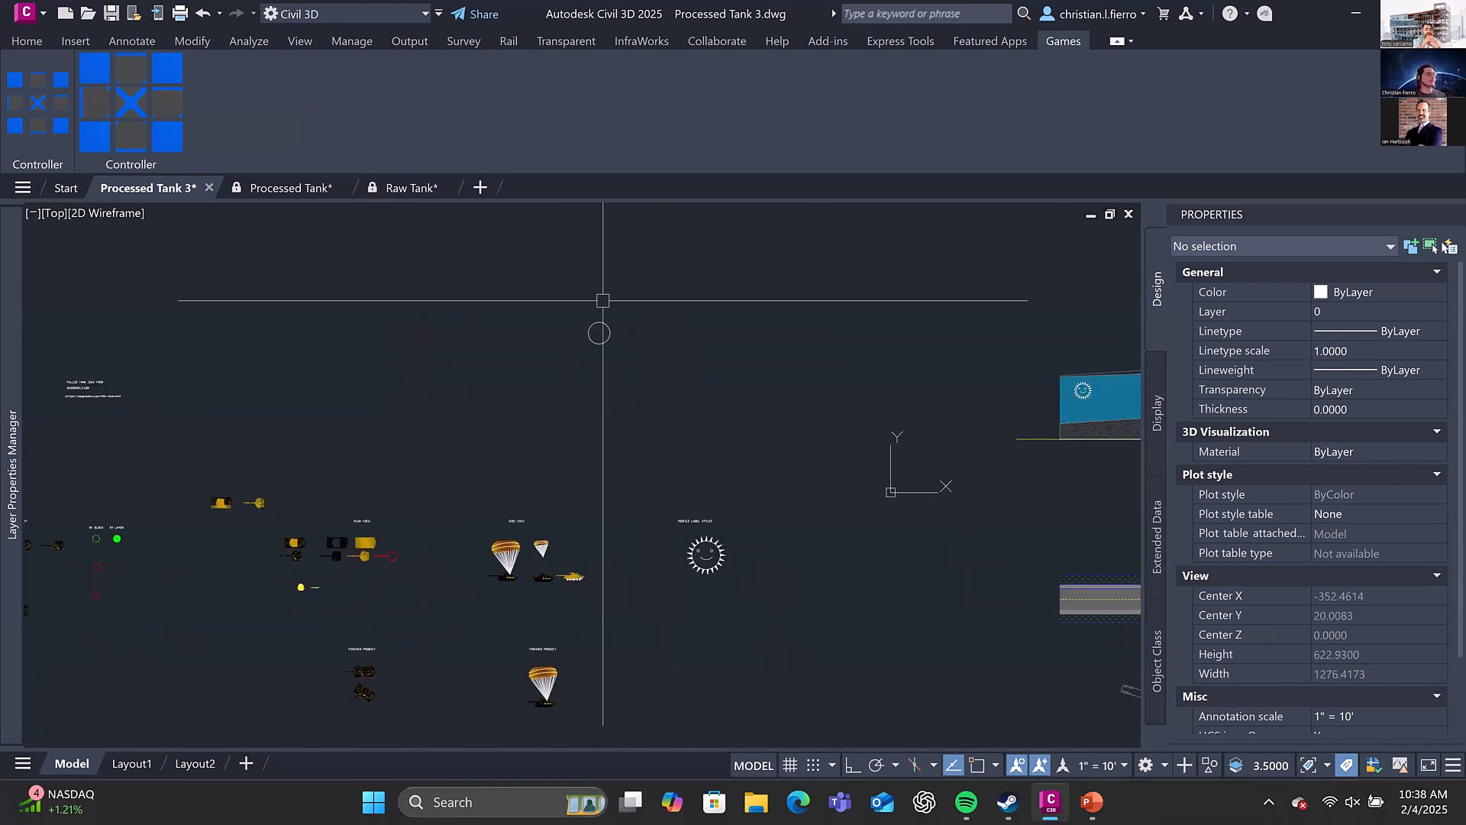
{"action": "left_click", "coordinate": [988, 36]}
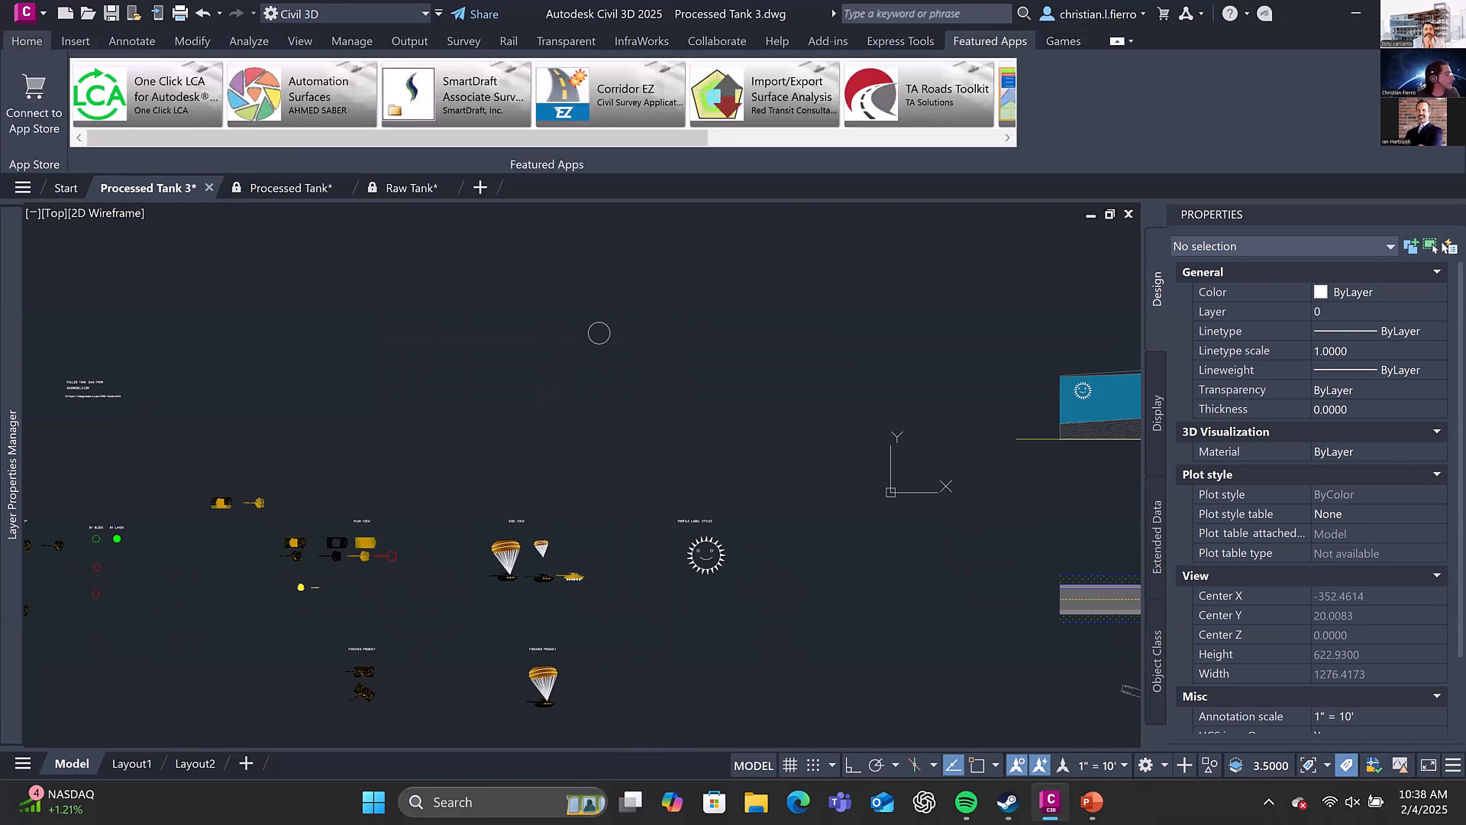
{"action": "left_click", "coordinate": [27, 41]}
{"action": "mouse_move", "coordinate": [1021, 402]}
{"action": "middle_mouse_down"}
{"action": "mouse_move", "coordinate": [956, 380]}
{"action": "mouse_move", "coordinate": [571, 398]}
{"action": "middle_mouse_up"}
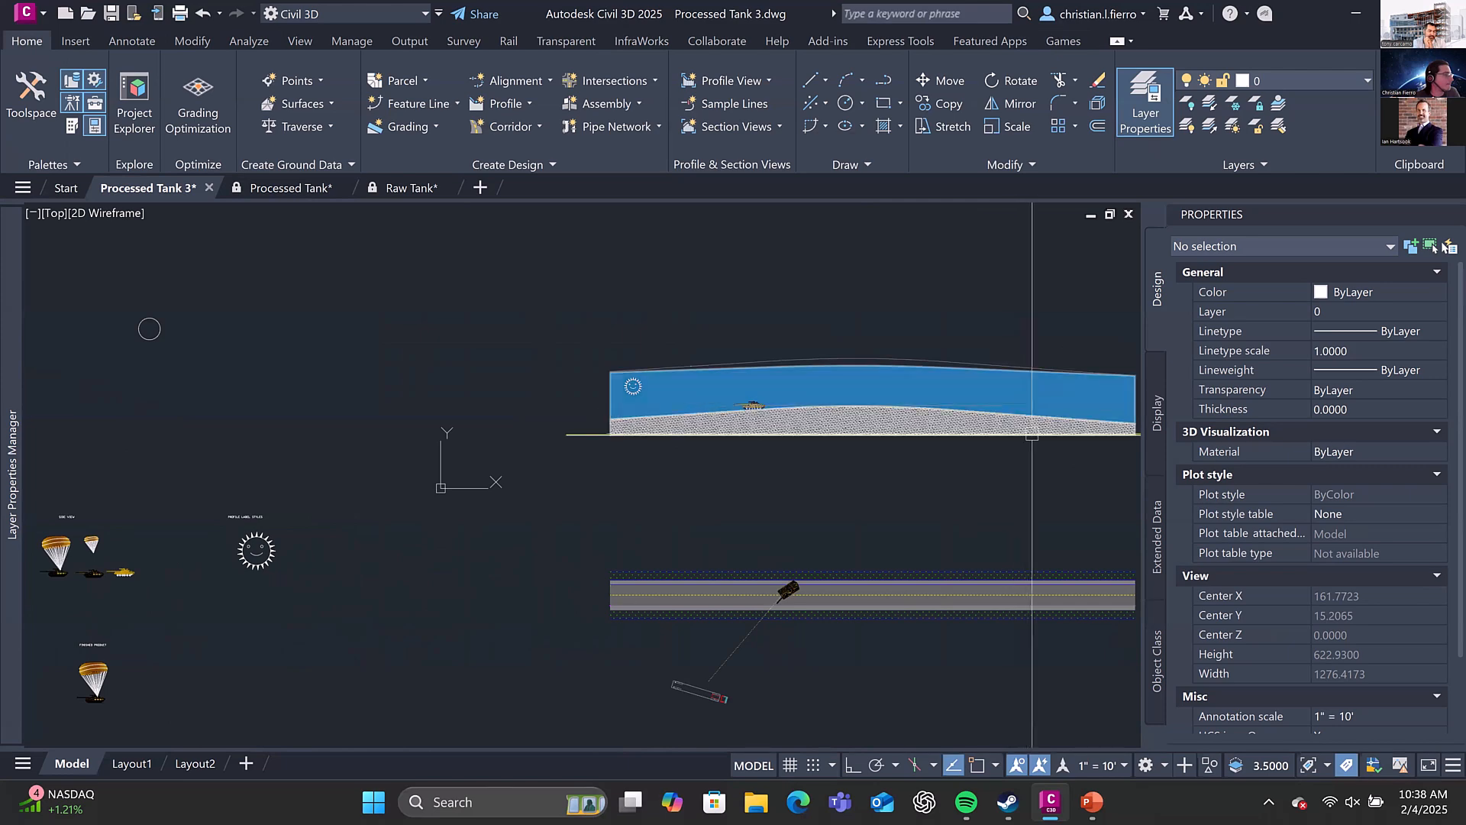
{"action": "middle_click_drag", "start_coordinate": [1057, 458], "coordinate": [921, 438]}
{"action": "scroll", "coordinate": [882, 447], "scroll_direction": "up", "scroll_amount": 2}
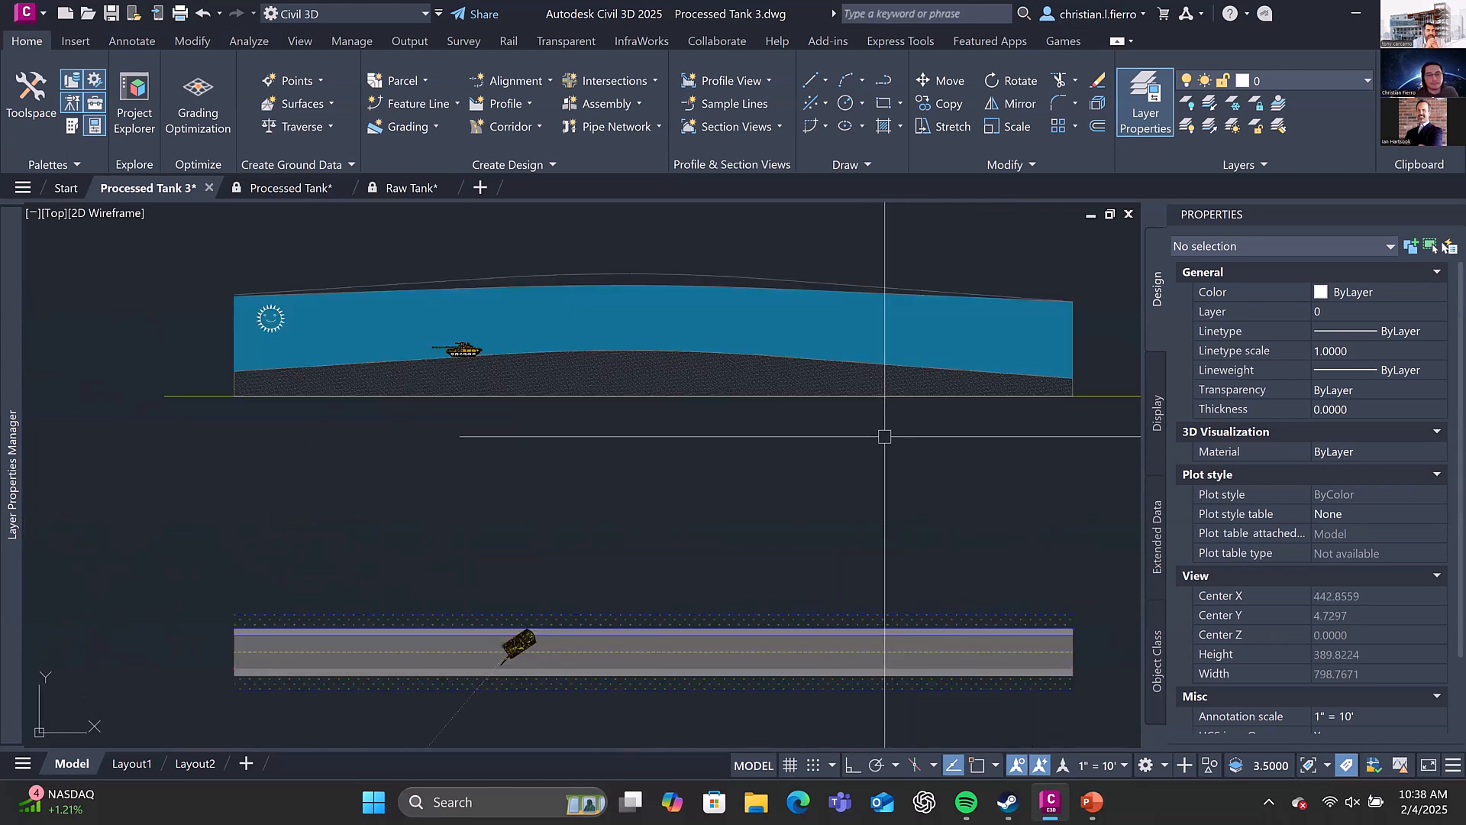
{"action": "mouse_move", "coordinate": [610, 354]}
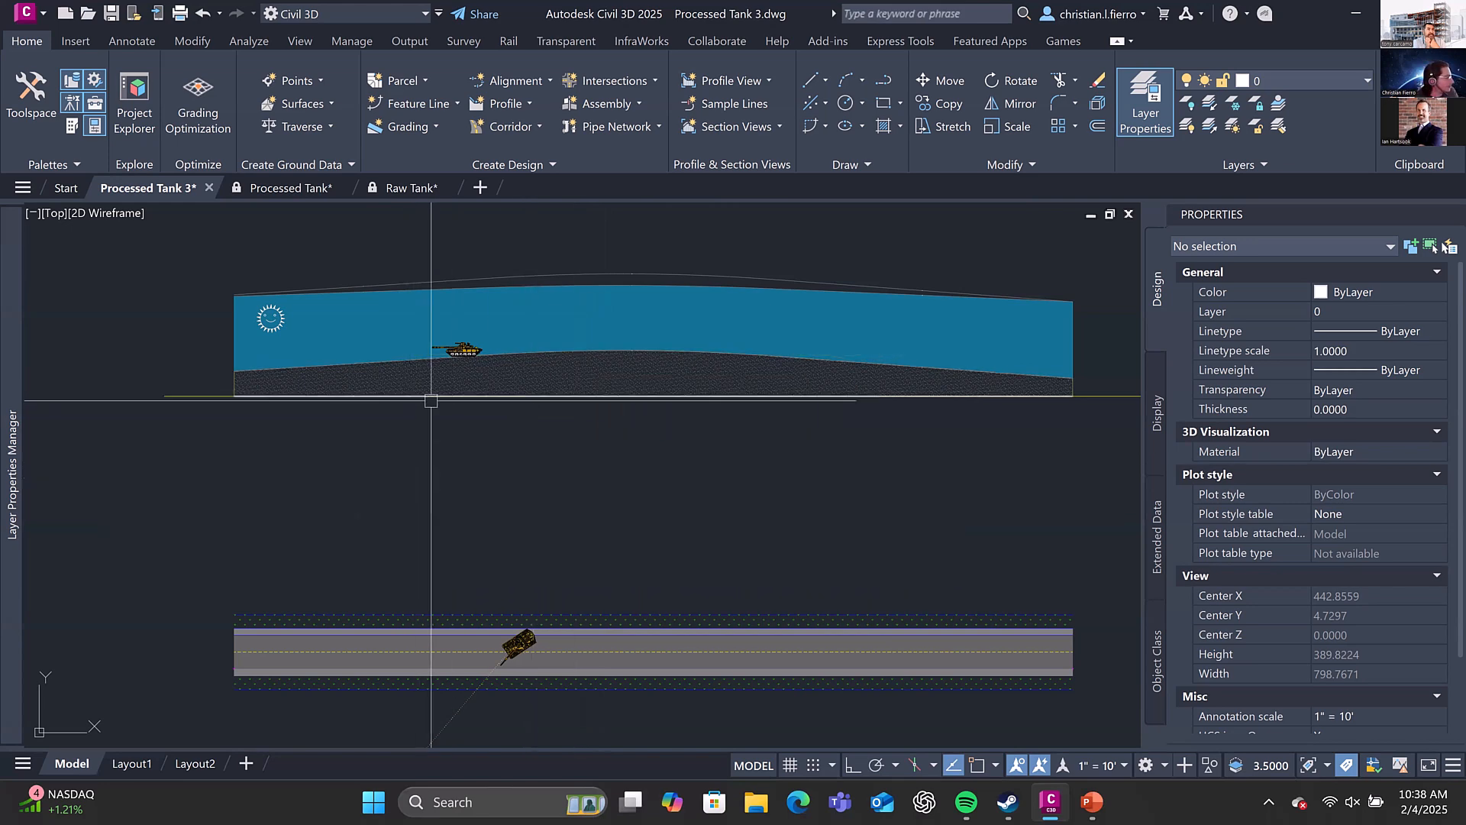
Open the assembled tank block below the Concept parts for editing in the Block Editor
{"action": "scroll", "coordinate": [527, 518], "scroll_direction": "down", "scroll_amount": 6}
{"action": "middle_click_drag", "start_coordinate": [510, 492], "coordinate": [831, 442]}
{"action": "scroll", "coordinate": [497, 479], "scroll_direction": "up", "scroll_amount": 4}
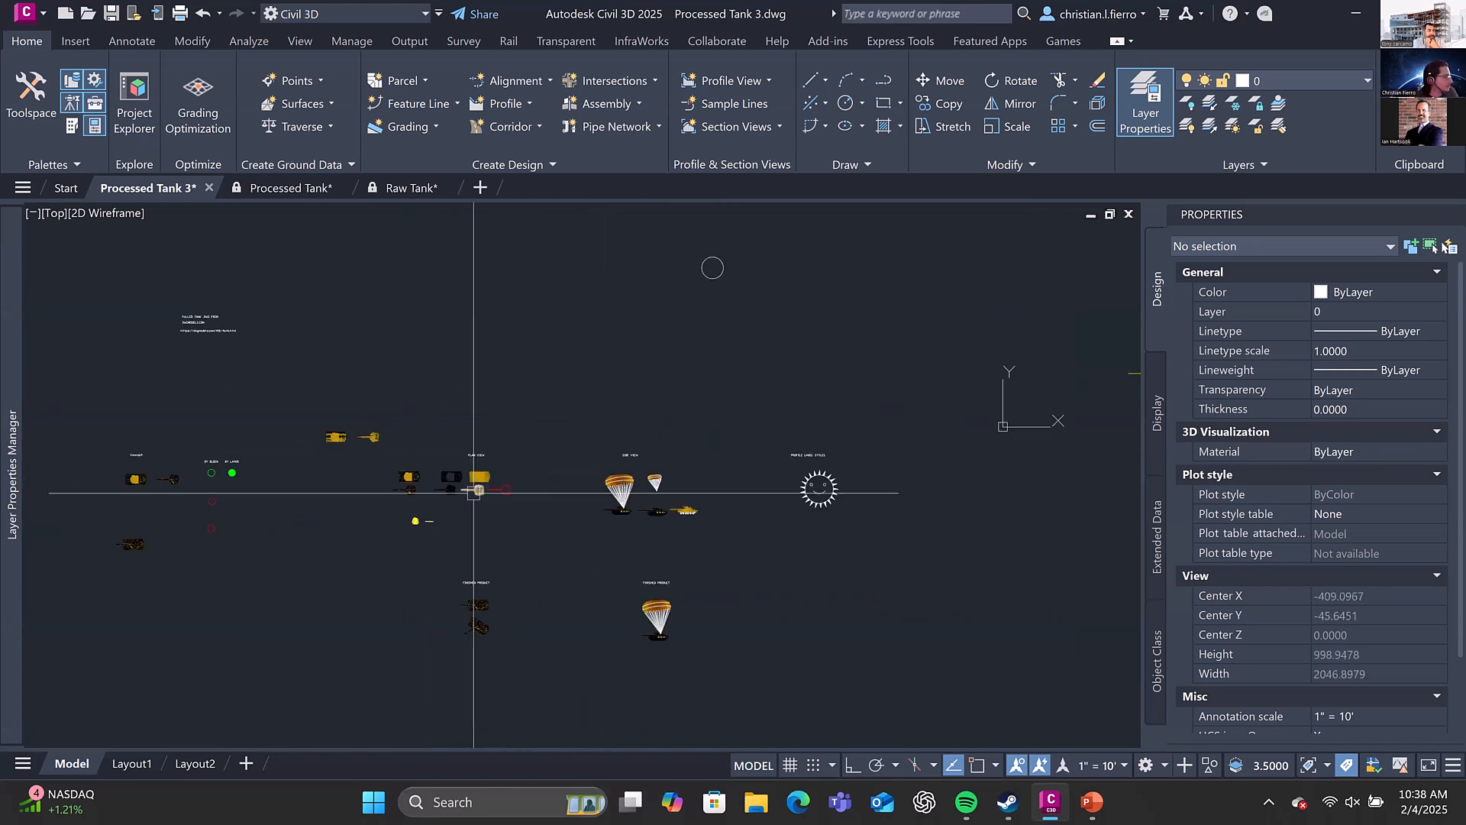
{"action": "middle_click_drag", "start_coordinate": [471, 491], "coordinate": [878, 493]}
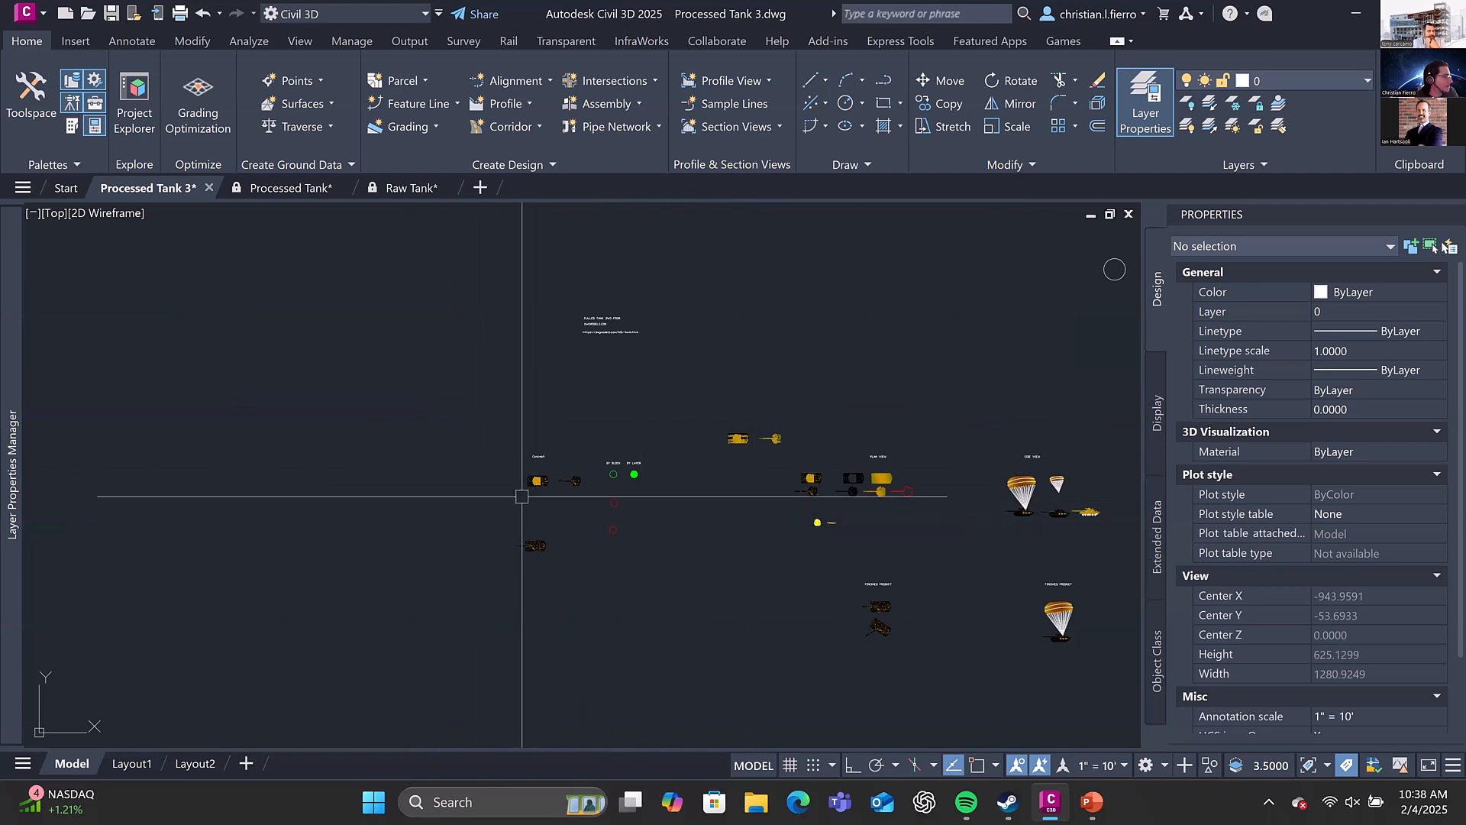
{"action": "scroll", "coordinate": [527, 504], "scroll_direction": "up", "scroll_amount": 4}
{"action": "left_click", "coordinate": [544, 601]}
{"action": "middle_click_drag", "start_coordinate": [612, 490], "coordinate": [514, 429]}
{"action": "right_click", "coordinate": [514, 428]}
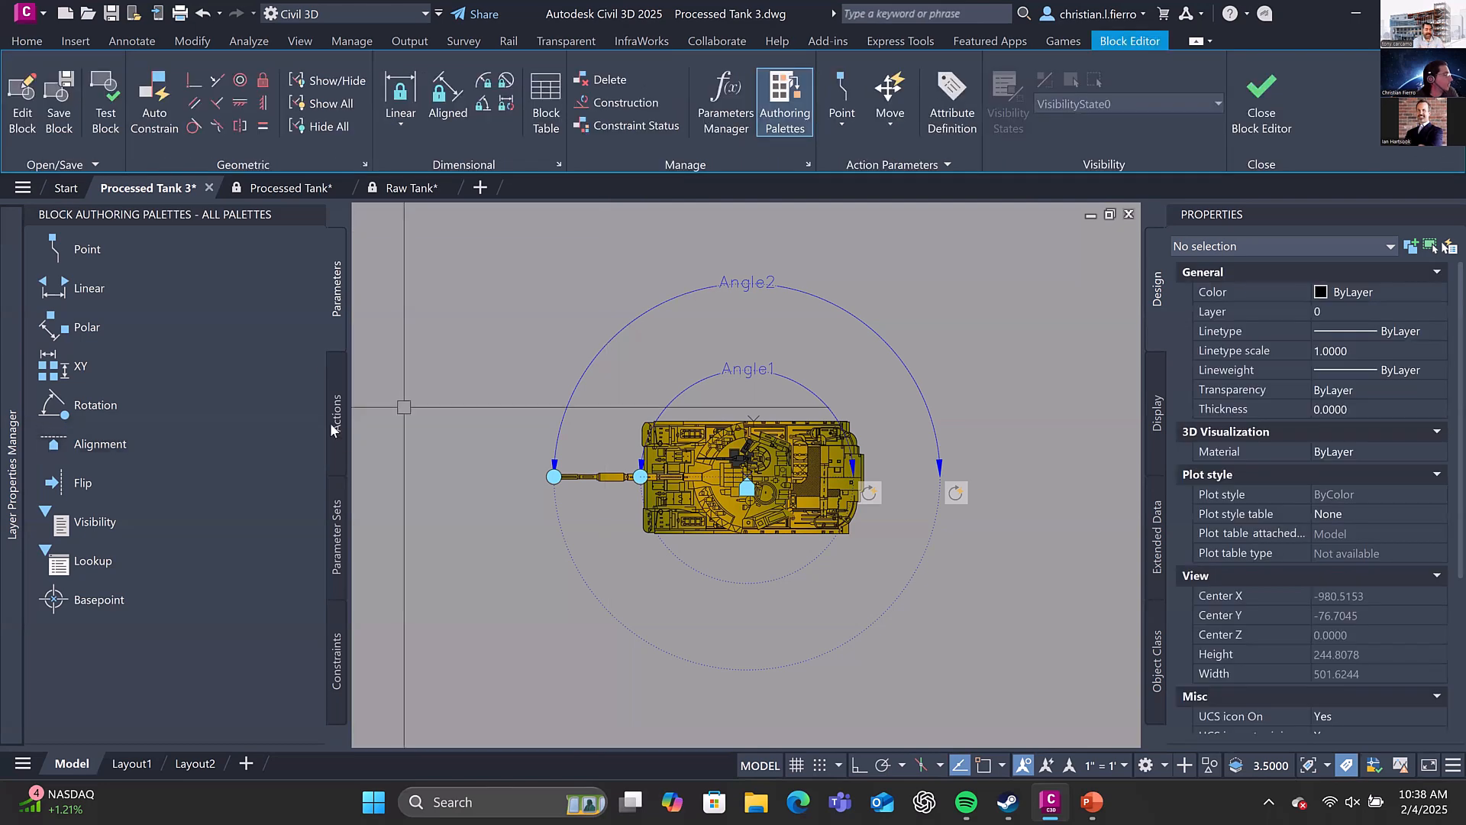
Review the block authoring parameter sets, constraints and parameters for the tank block, and close the Block Editor
{"action": "left_click", "coordinate": [342, 557]}
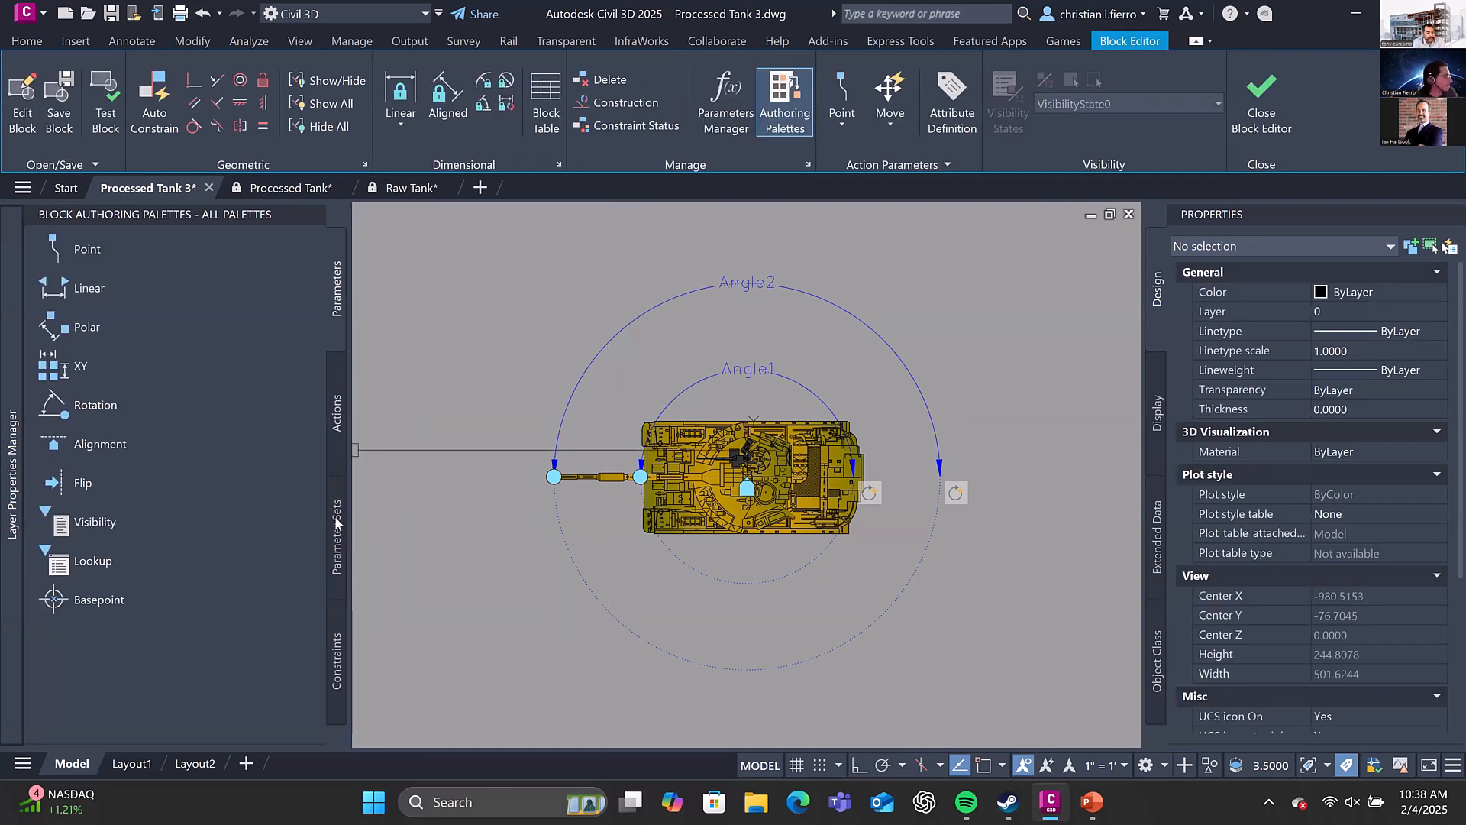
{"action": "left_click", "coordinate": [336, 452]}
{"action": "left_click", "coordinate": [336, 568]}
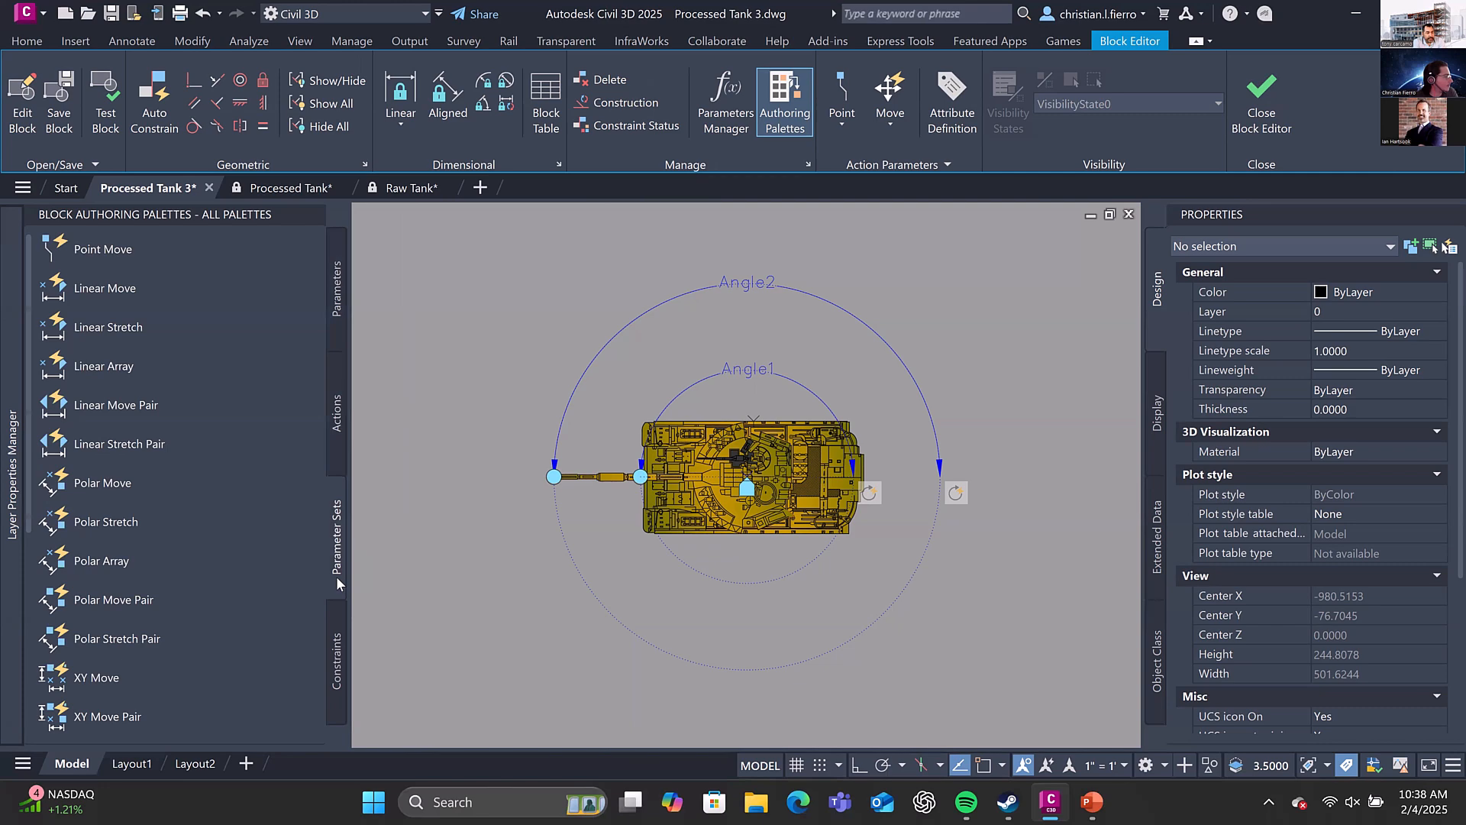
{"action": "left_click", "coordinate": [336, 649]}
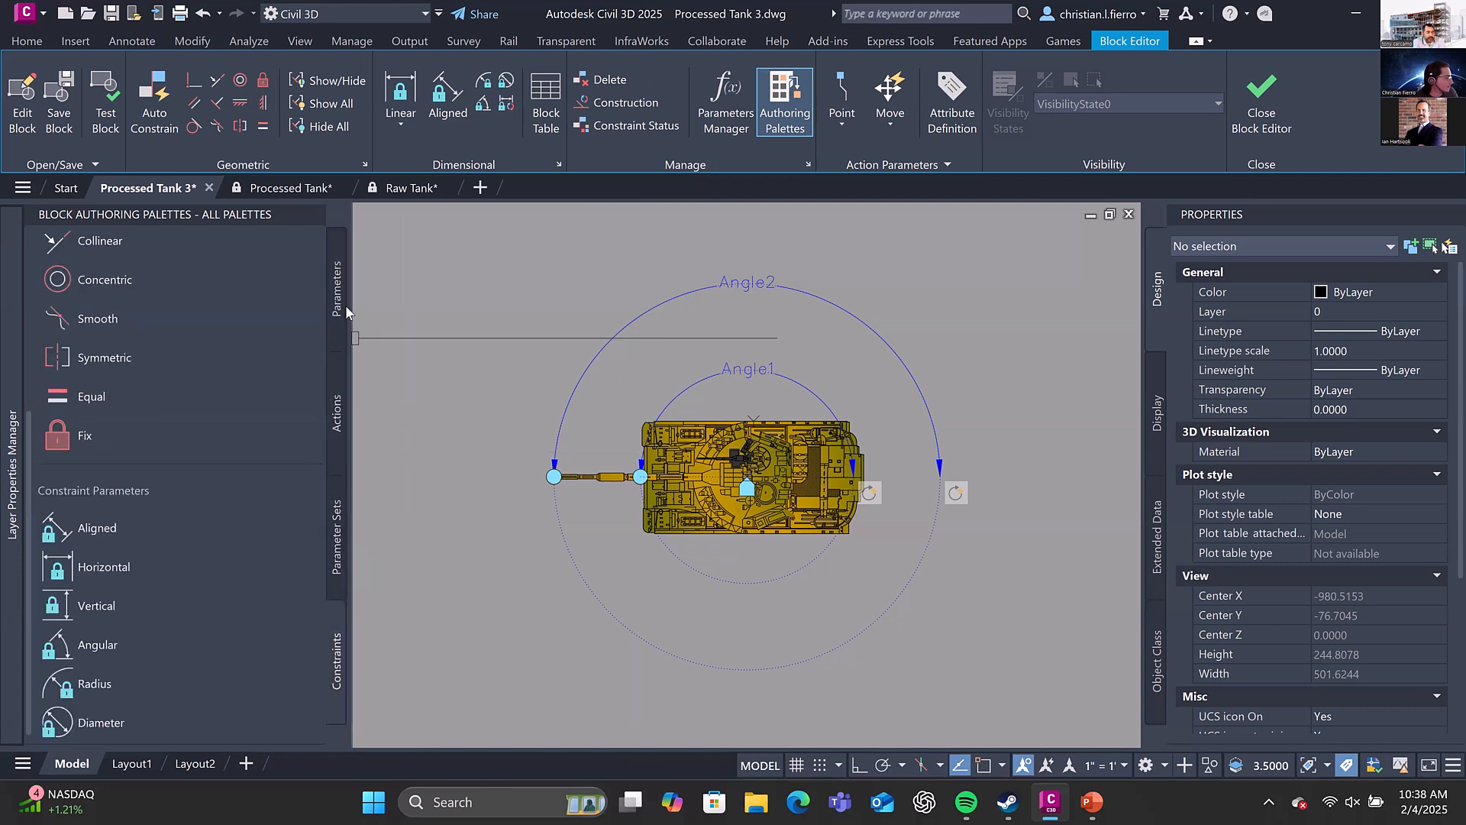
{"action": "left_click", "coordinate": [344, 306]}
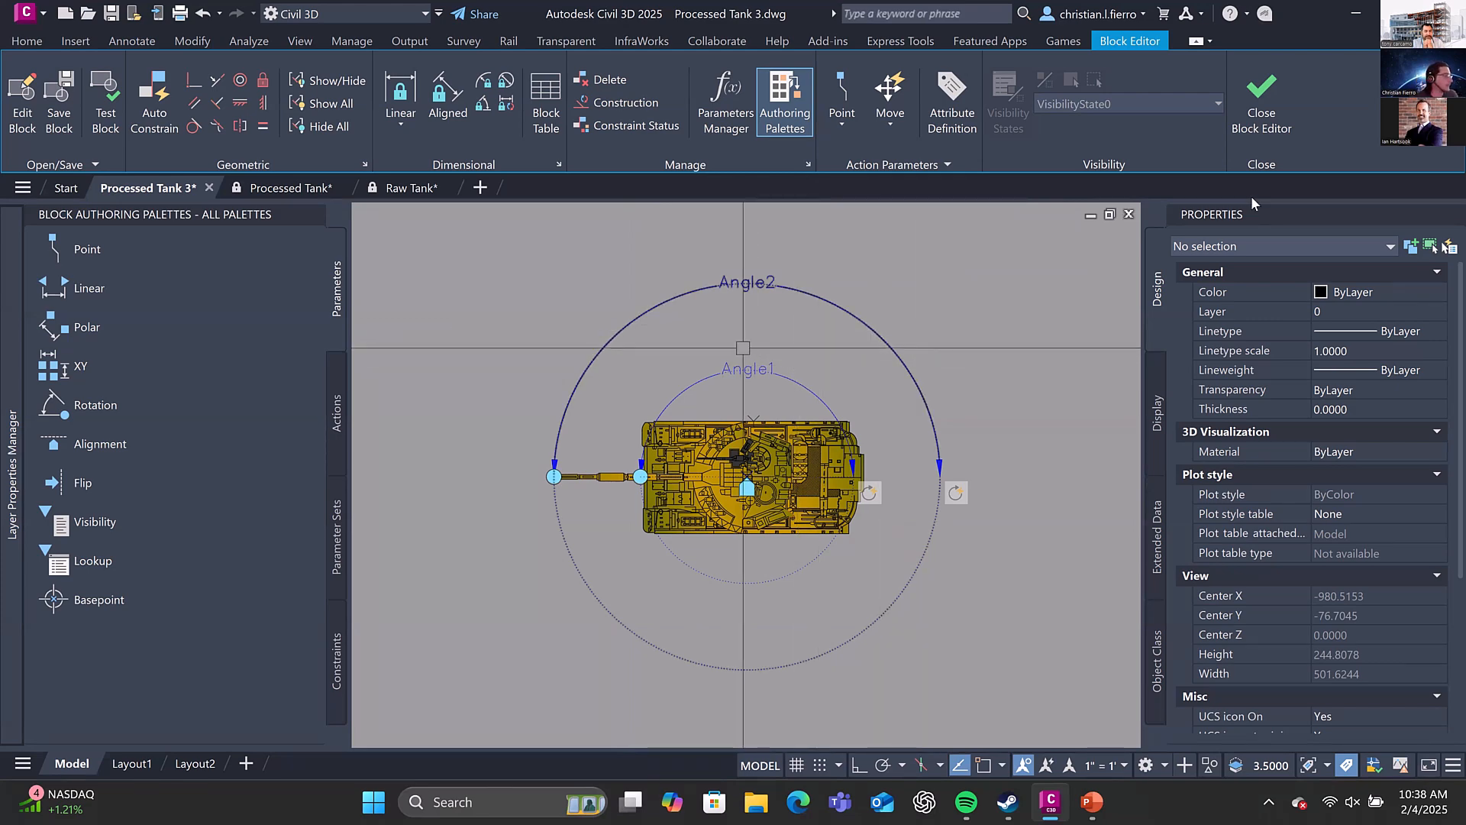
{"action": "left_click", "coordinate": [1262, 103]}
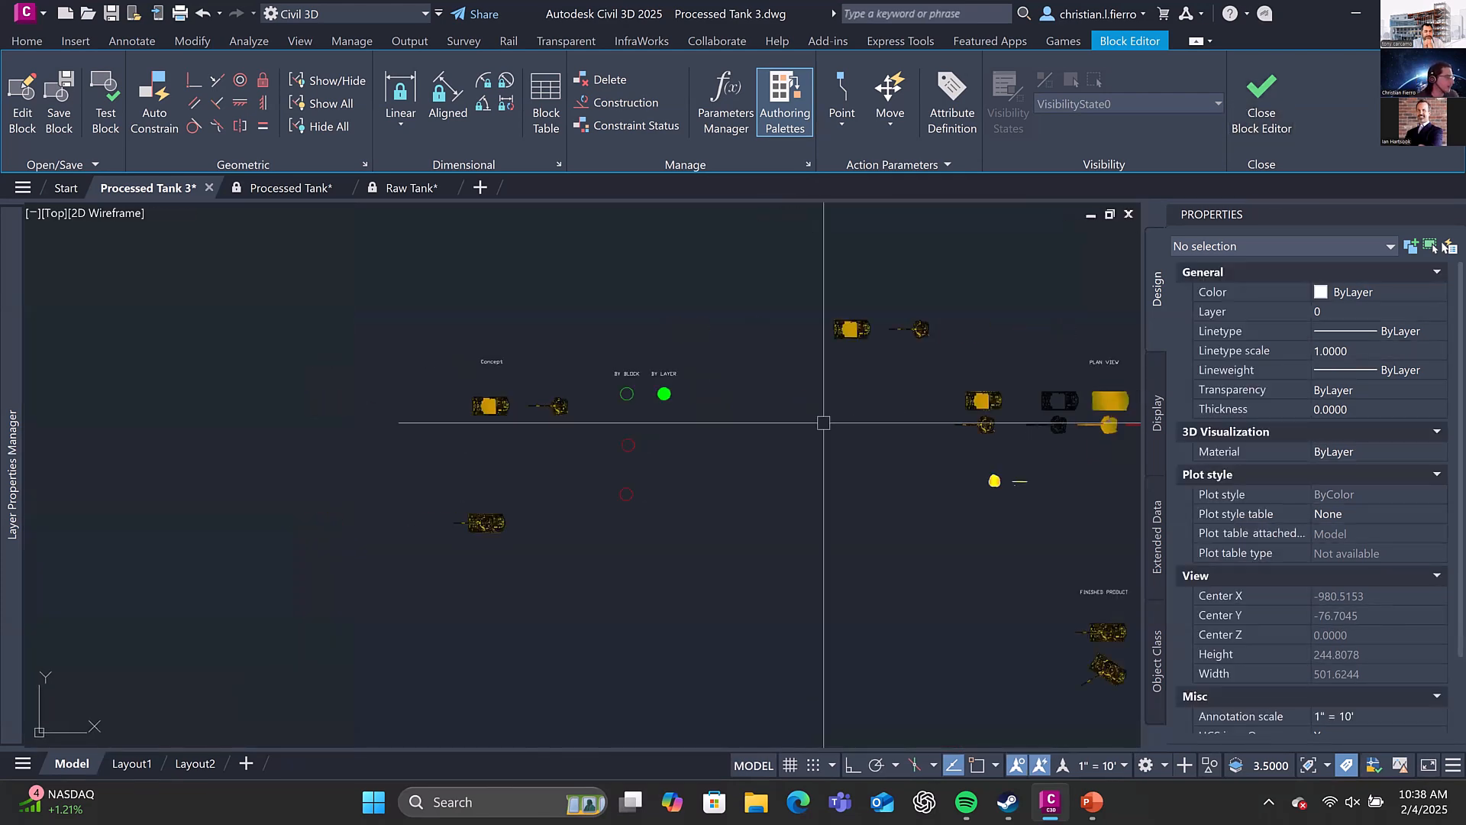
{"action": "scroll", "coordinate": [596, 428], "scroll_direction": "up", "scroll_amount": 6}
{"action": "scroll", "coordinate": [561, 415], "scroll_direction": "down", "scroll_amount": 4}
{"action": "middle_click_drag", "start_coordinate": [622, 350], "coordinate": [438, 346]}
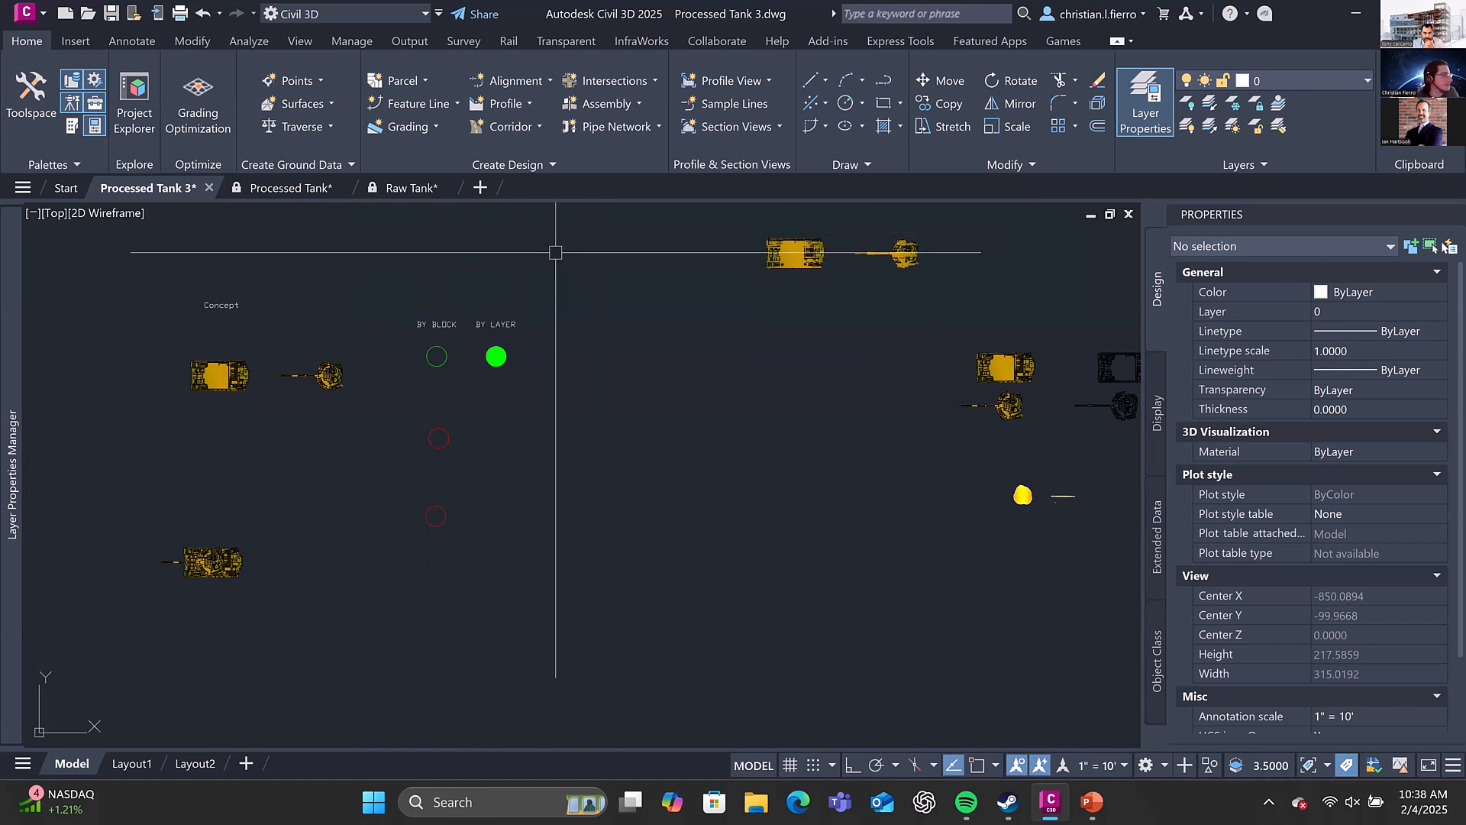
{"action": "scroll", "coordinate": [497, 356], "scroll_direction": "down", "scroll_amount": 2}
{"action": "middle_click_drag", "start_coordinate": [497, 356], "coordinate": [479, 391]}
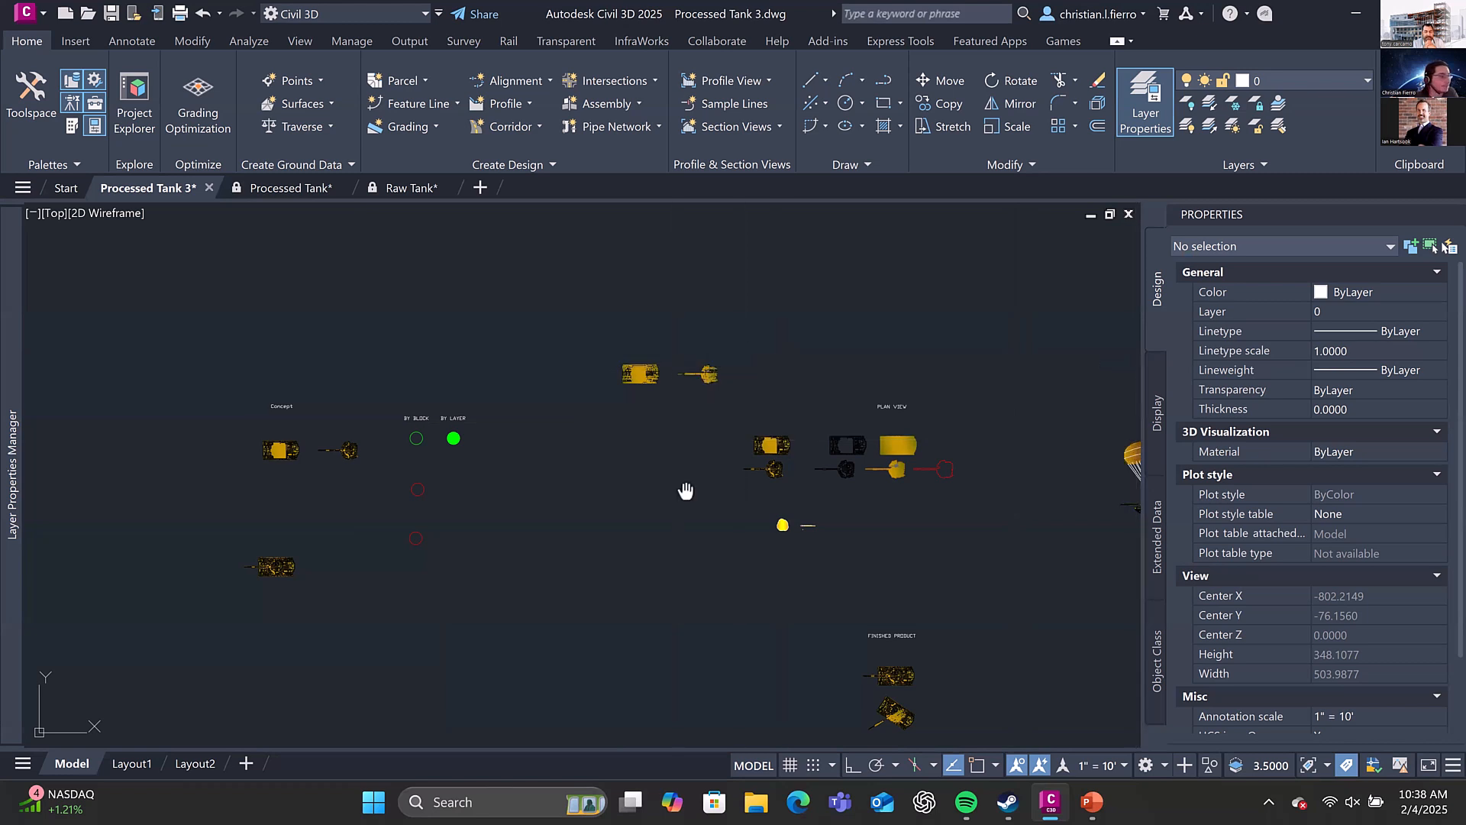
Stretch the machine gun rounds of the upper plan view Finished Product tank forward to a distance of about 15.49
{"action": "mouse_move", "coordinate": [685, 491]}
{"action": "middle_mouse_down"}
{"action": "mouse_move", "coordinate": [939, 285]}
{"action": "mouse_move", "coordinate": [796, 443]}
{"action": "middle_mouse_up"}
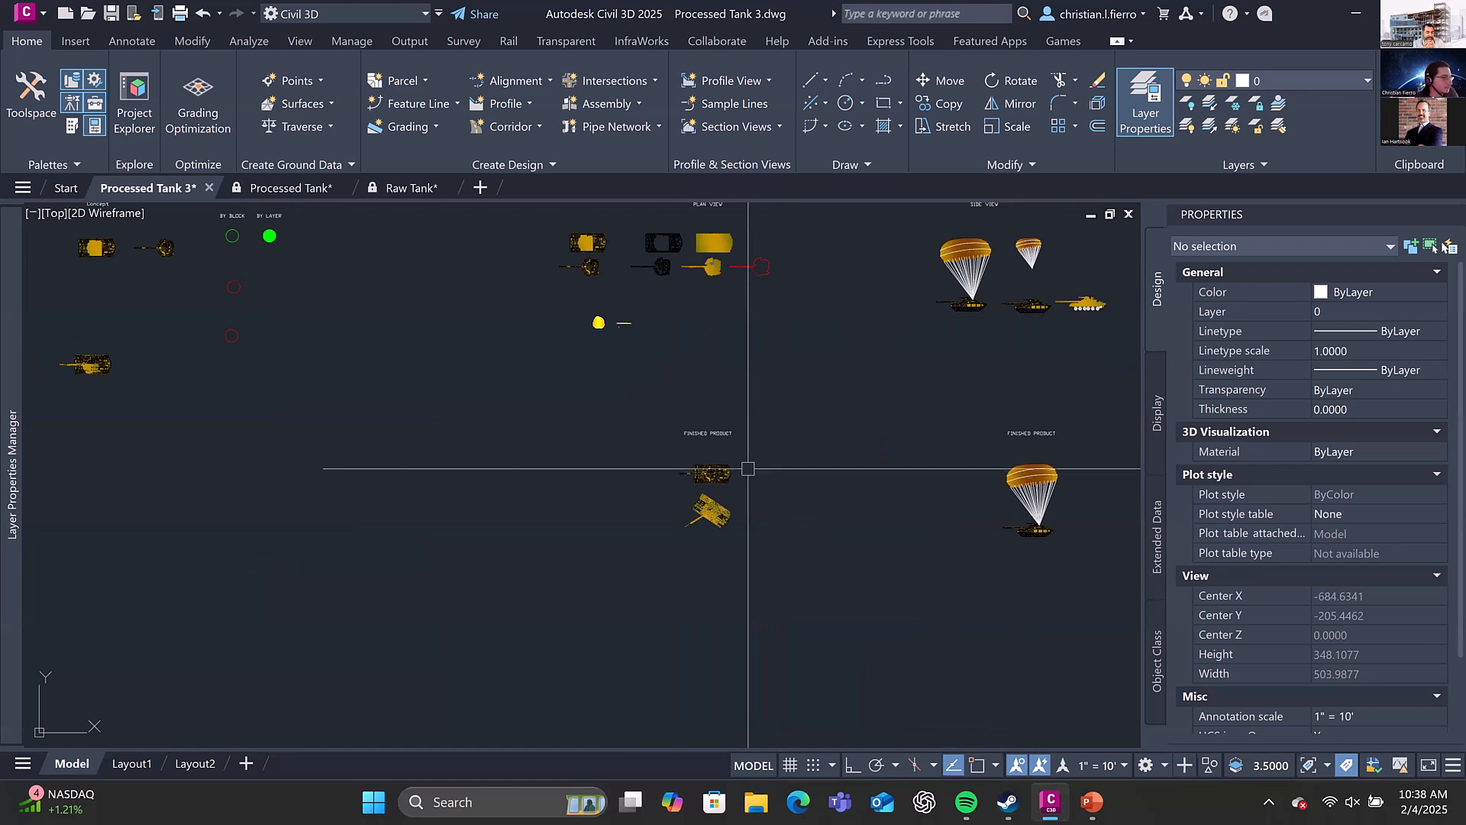
{"action": "scroll", "coordinate": [734, 466], "scroll_direction": "up", "scroll_amount": 6}
{"action": "left_click", "coordinate": [710, 481]}
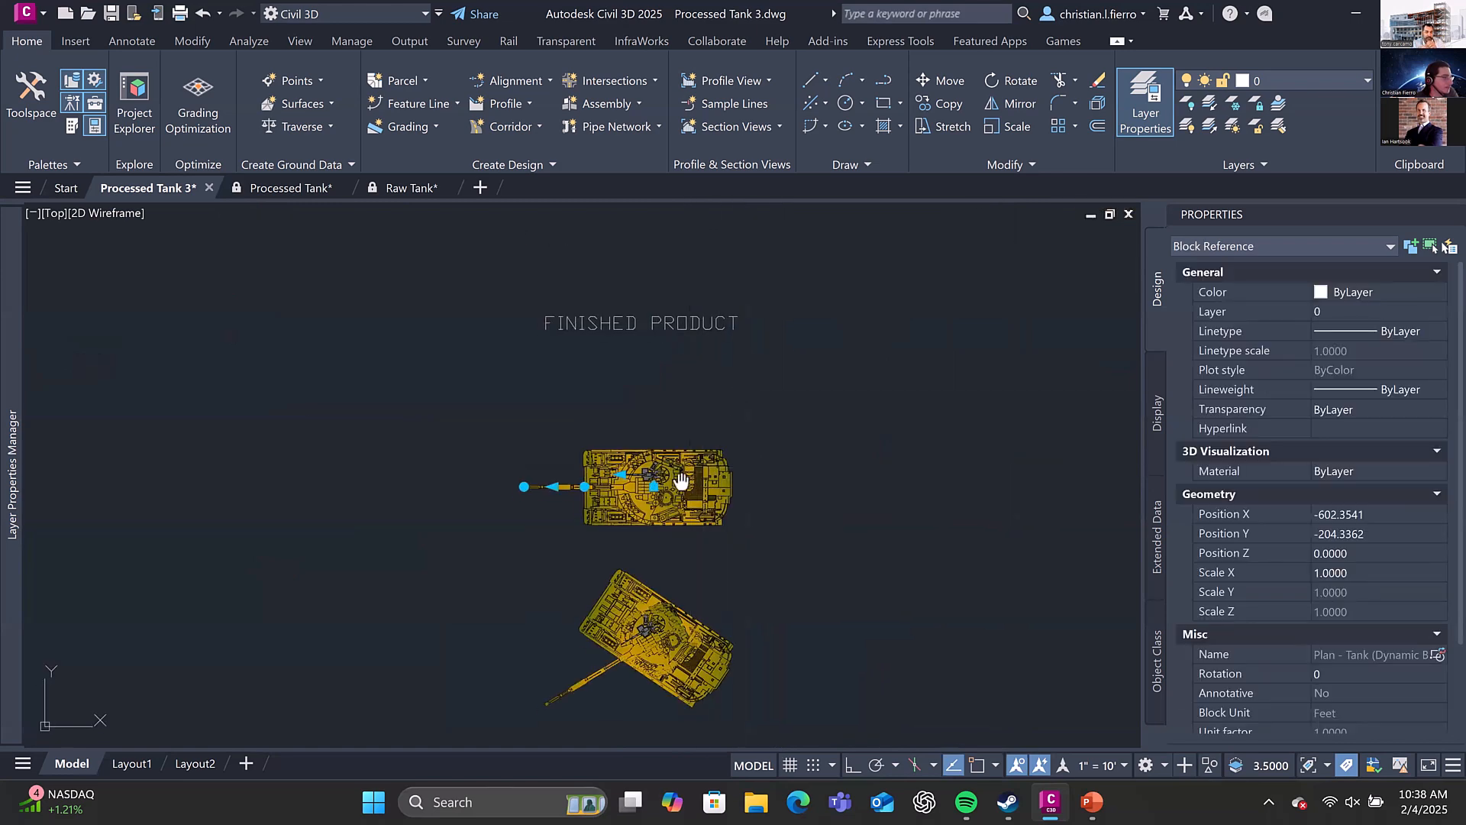
{"action": "middle_click_drag", "start_coordinate": [710, 493], "coordinate": [779, 376]}
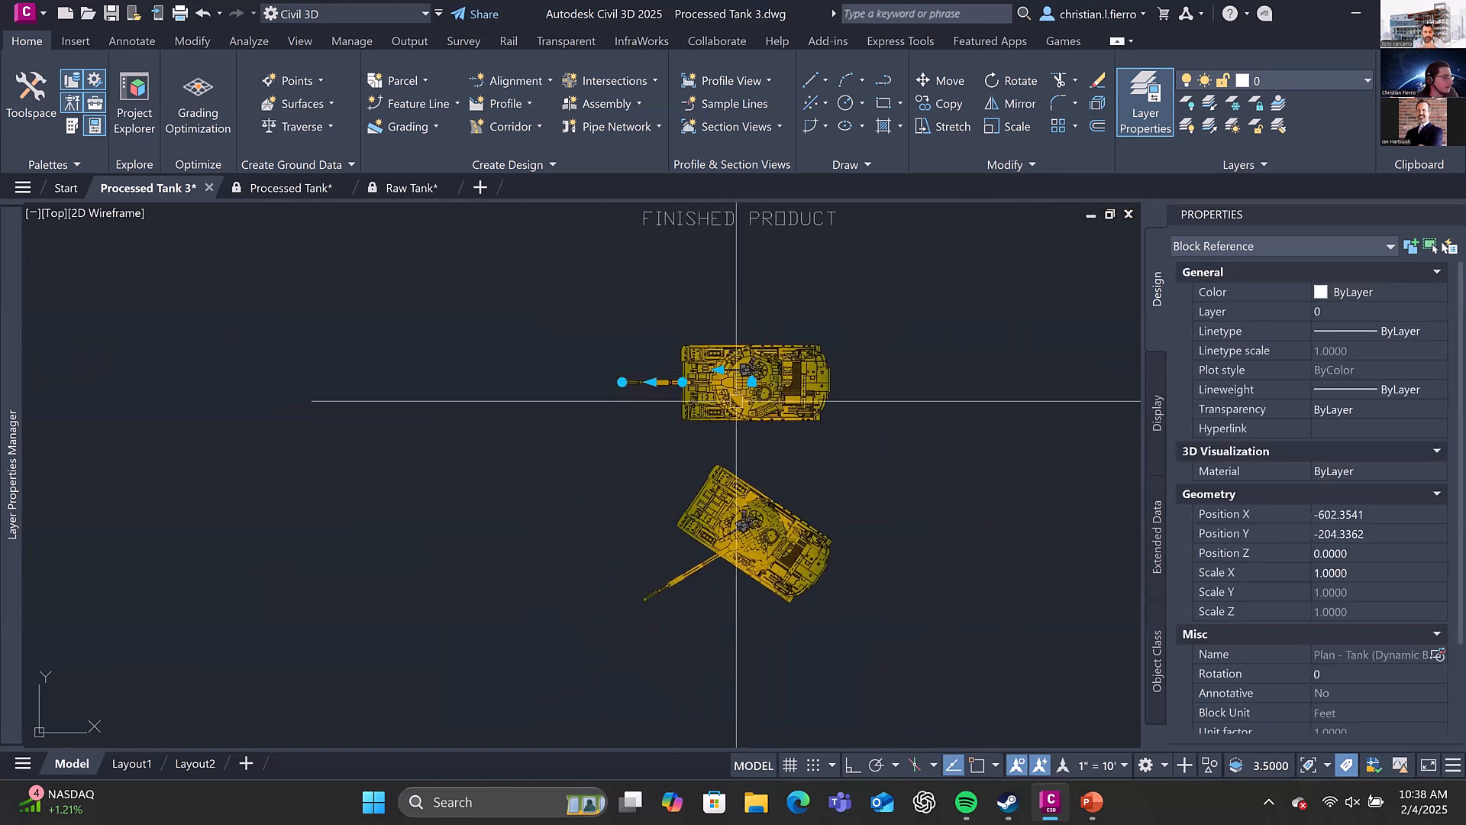
{"action": "scroll", "coordinate": [736, 398], "scroll_direction": "up", "scroll_amount": 4}
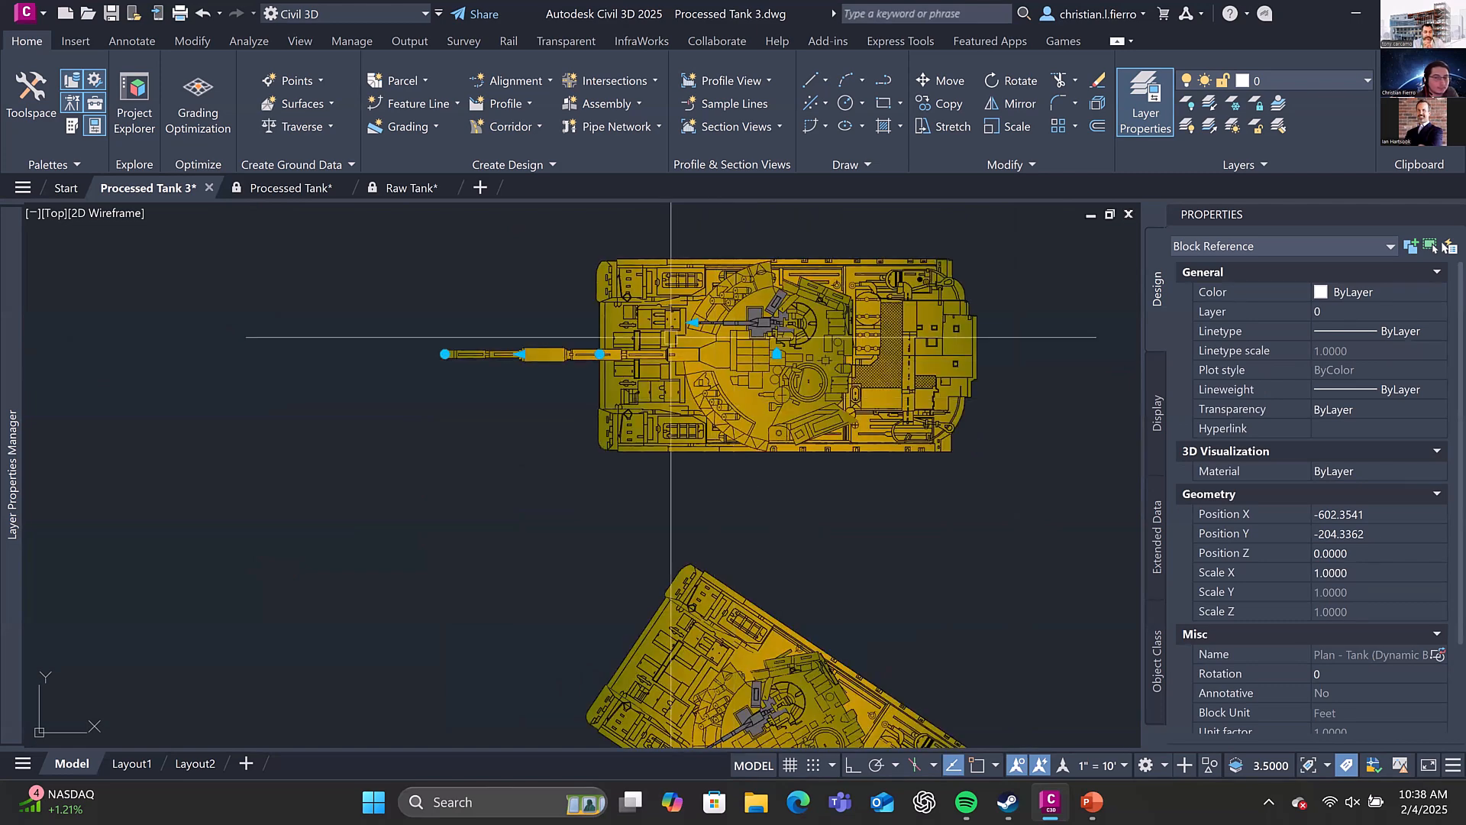
{"action": "middle_click_drag", "start_coordinate": [671, 337], "coordinate": [726, 397]}
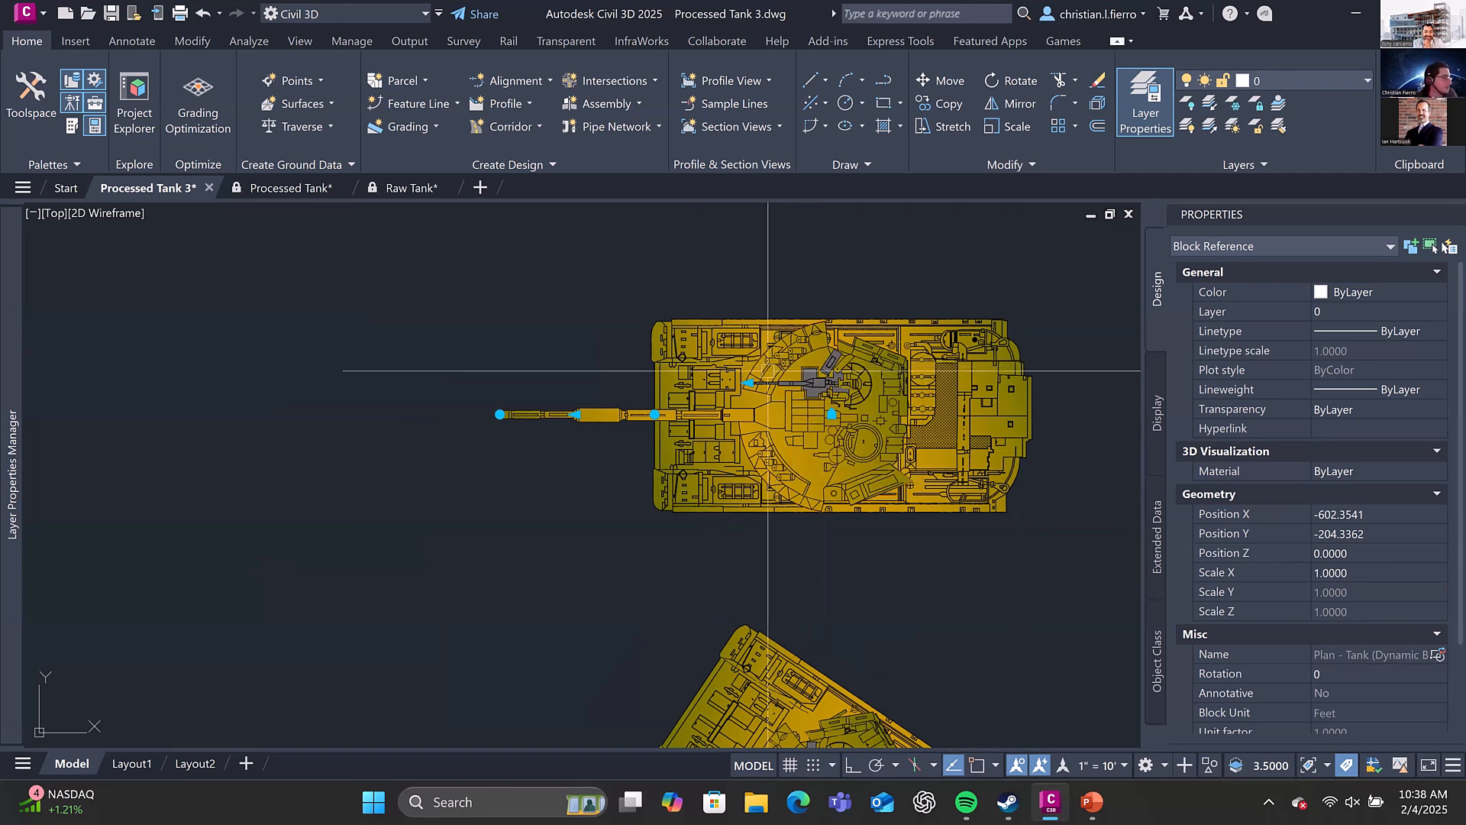
{"action": "scroll", "coordinate": [768, 372], "scroll_direction": "up", "scroll_amount": 2}
{"action": "left_click", "coordinate": [737, 389]}
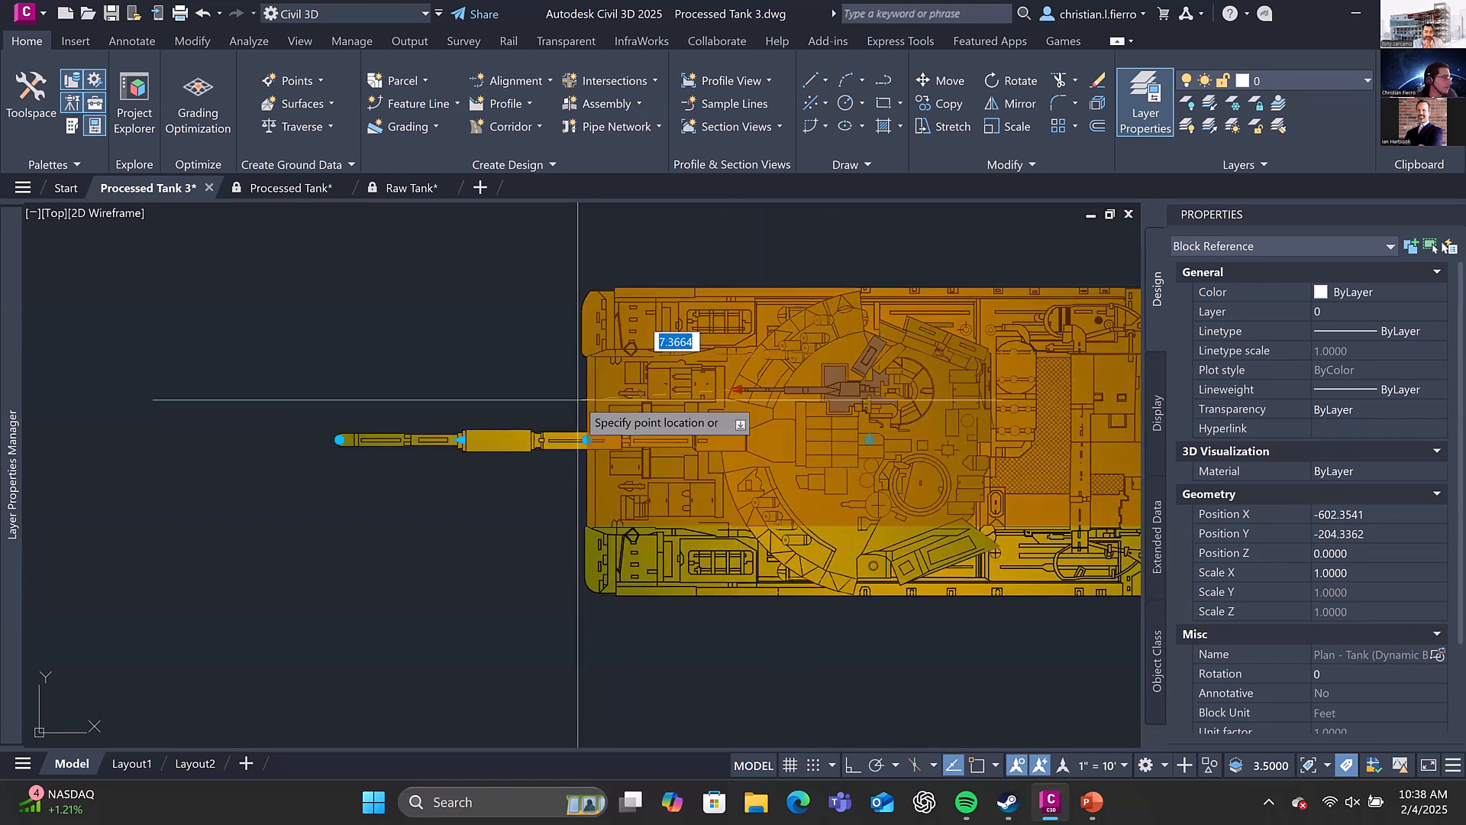
{"action": "left_click", "coordinate": [368, 388]}
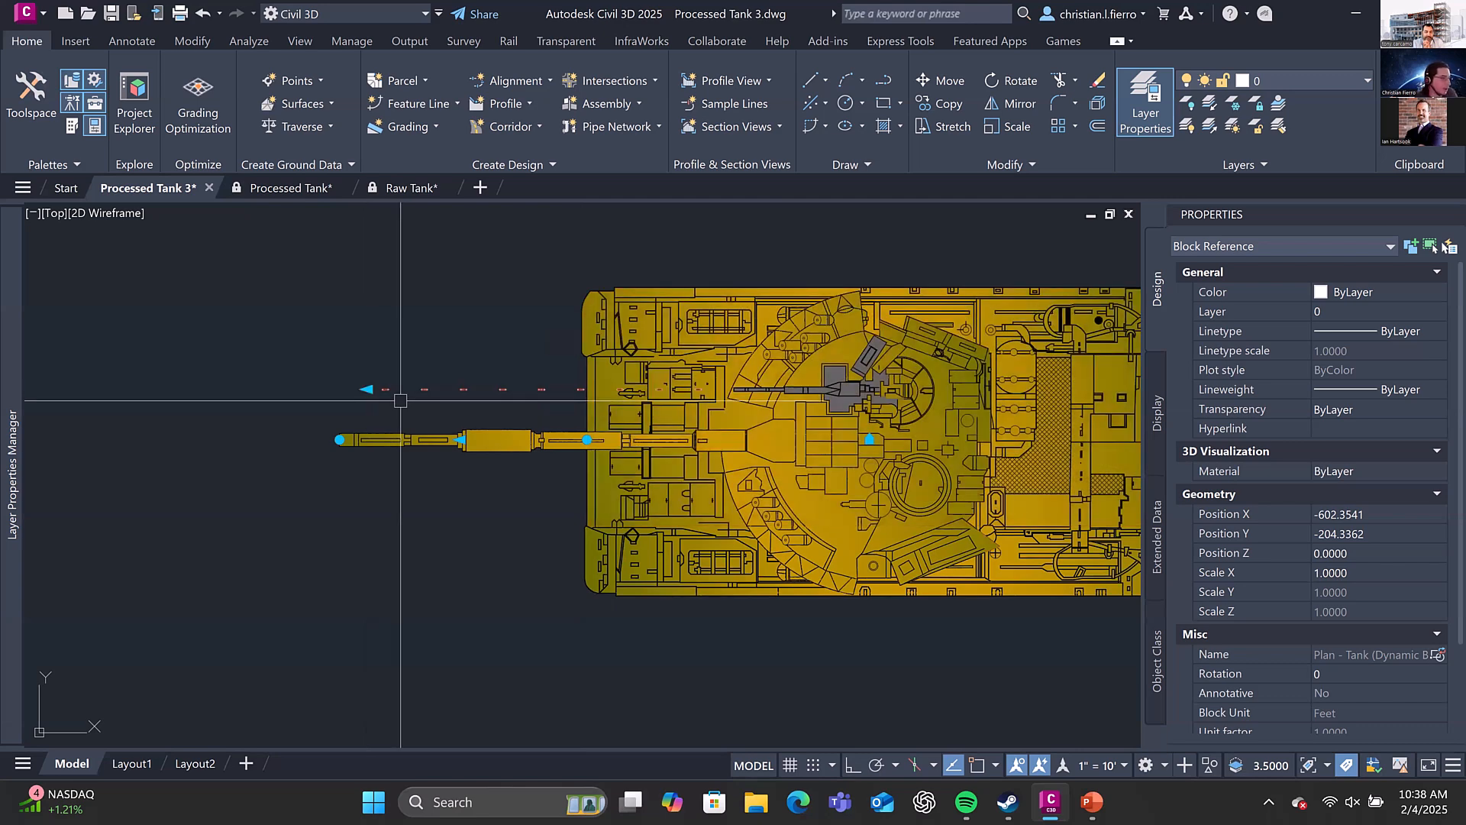
Slide the tank's missile grip out through the gun barrel in several moves, leaving the missile tip just beyond the muzzle
{"action": "middle_click_drag", "start_coordinate": [400, 400], "coordinate": [492, 386]}
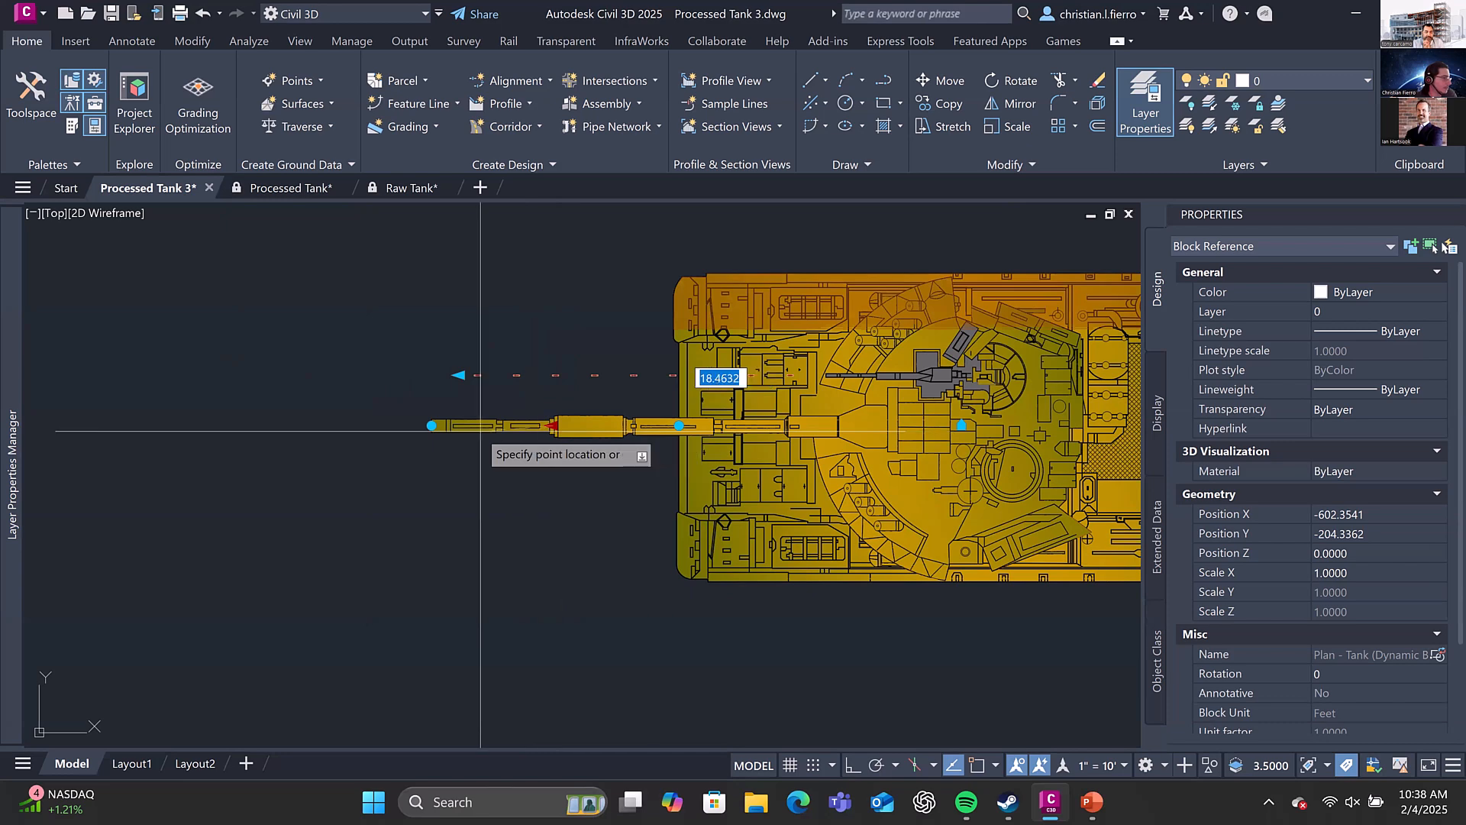
{"action": "scroll", "coordinate": [436, 425], "scroll_direction": "up", "scroll_amount": 5}
{"action": "left_click", "coordinate": [286, 420]}
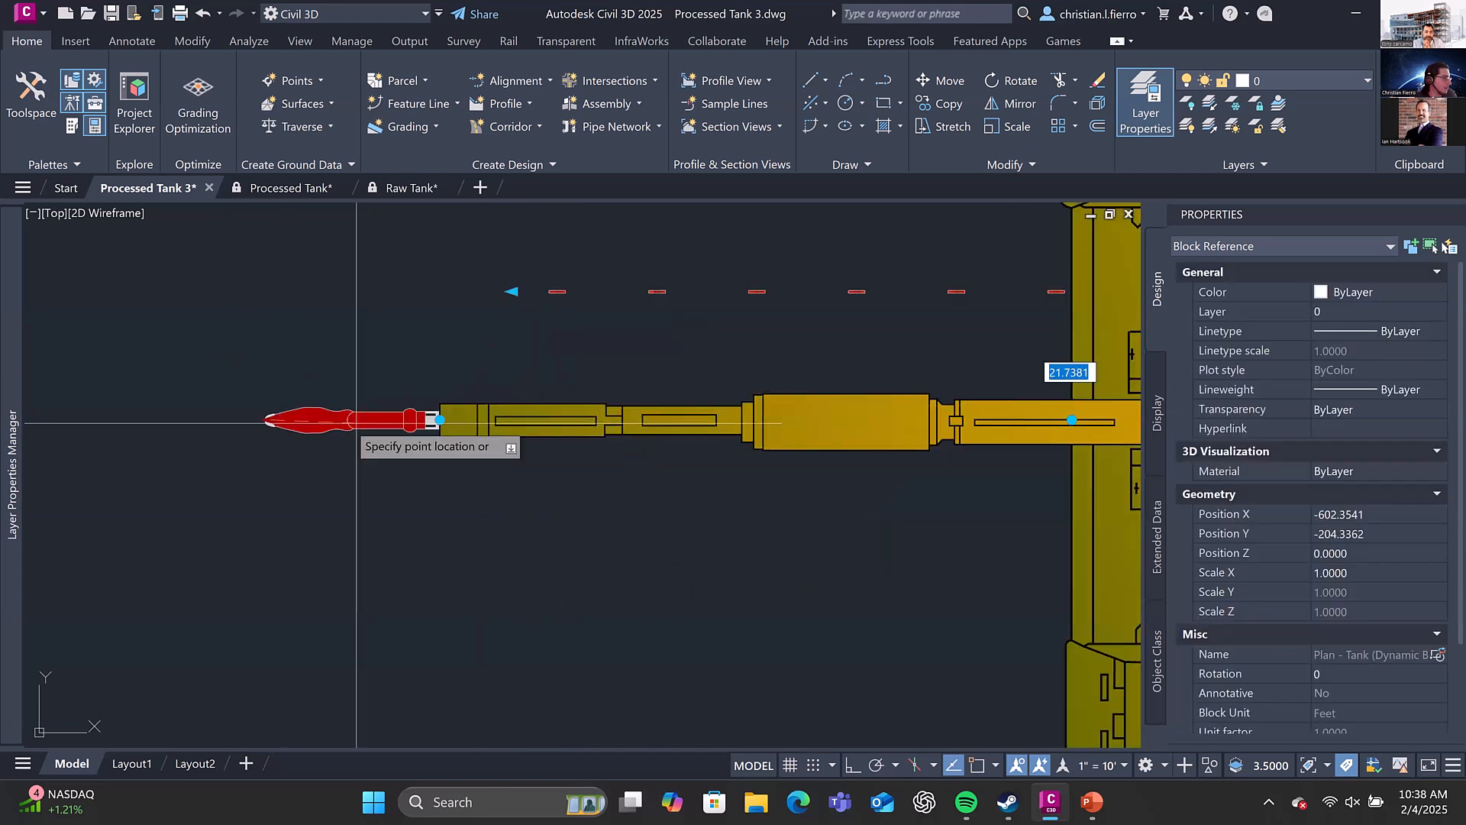
{"action": "left_click", "coordinate": [383, 419]}
{"action": "left_click", "coordinate": [383, 419]}
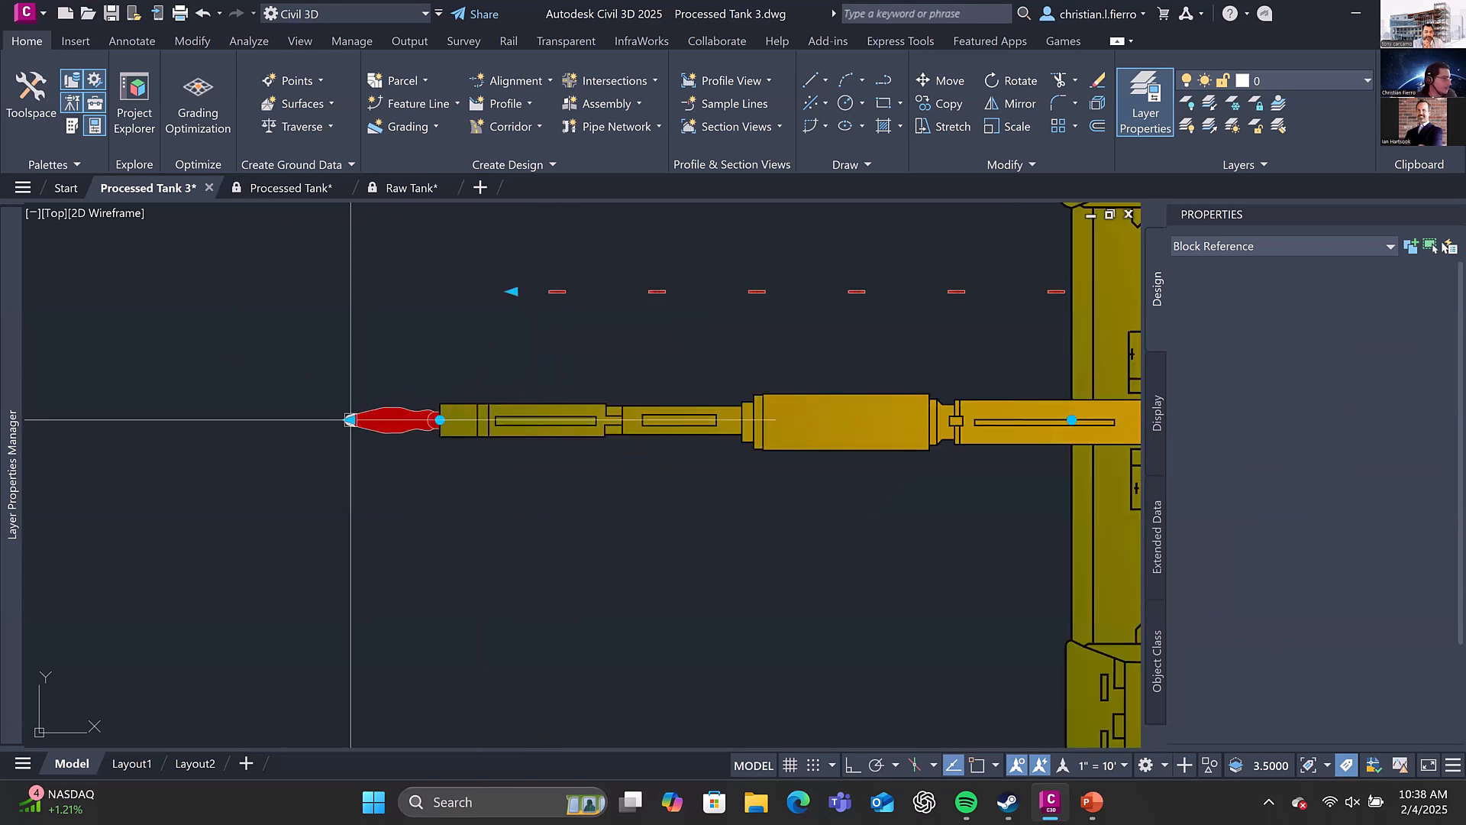
{"action": "left_click", "coordinate": [324, 419]}
{"action": "middle_click_drag", "start_coordinate": [324, 420], "coordinate": [453, 411]}
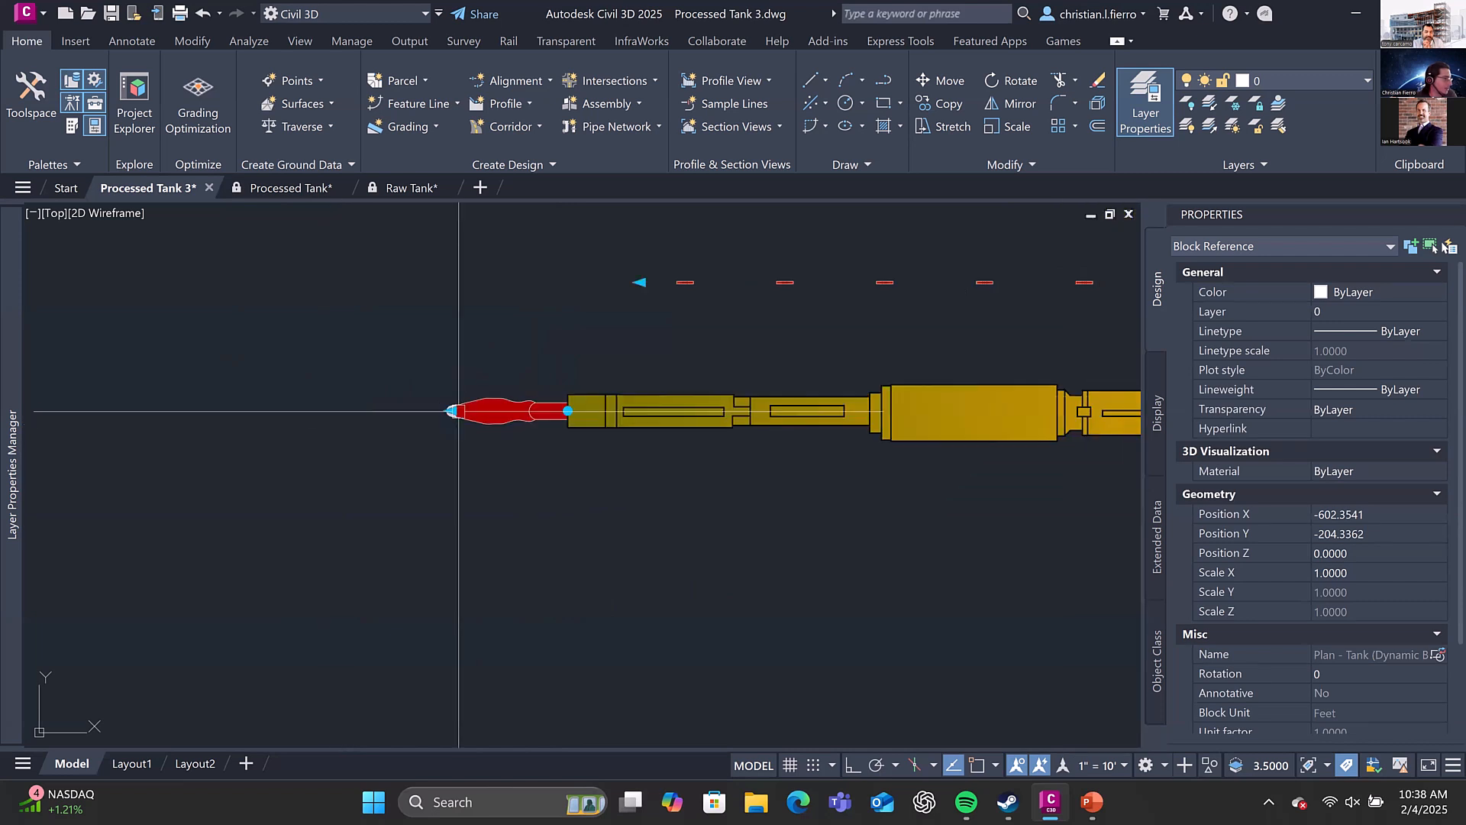
Extend the missile and its flame trail farther from the muzzle in two grip moves, and deselect the tank
{"action": "left_click", "coordinate": [452, 411]}
{"action": "left_click", "coordinate": [287, 410]}
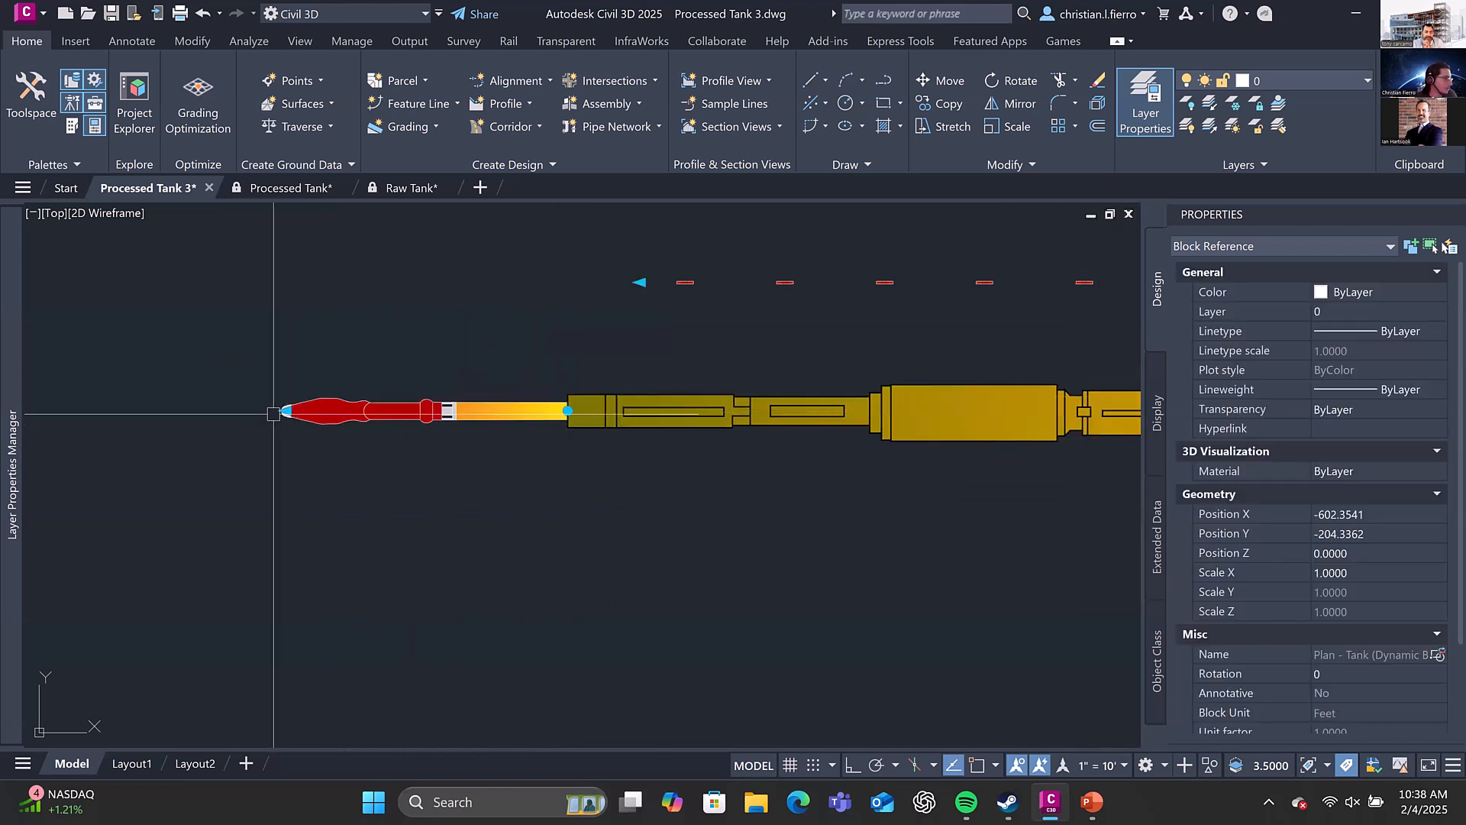
{"action": "left_click", "coordinate": [286, 411]}
{"action": "left_click", "coordinate": [121, 411]}
{"action": "middle_click_drag", "start_coordinate": [121, 411], "coordinate": [595, 435]}
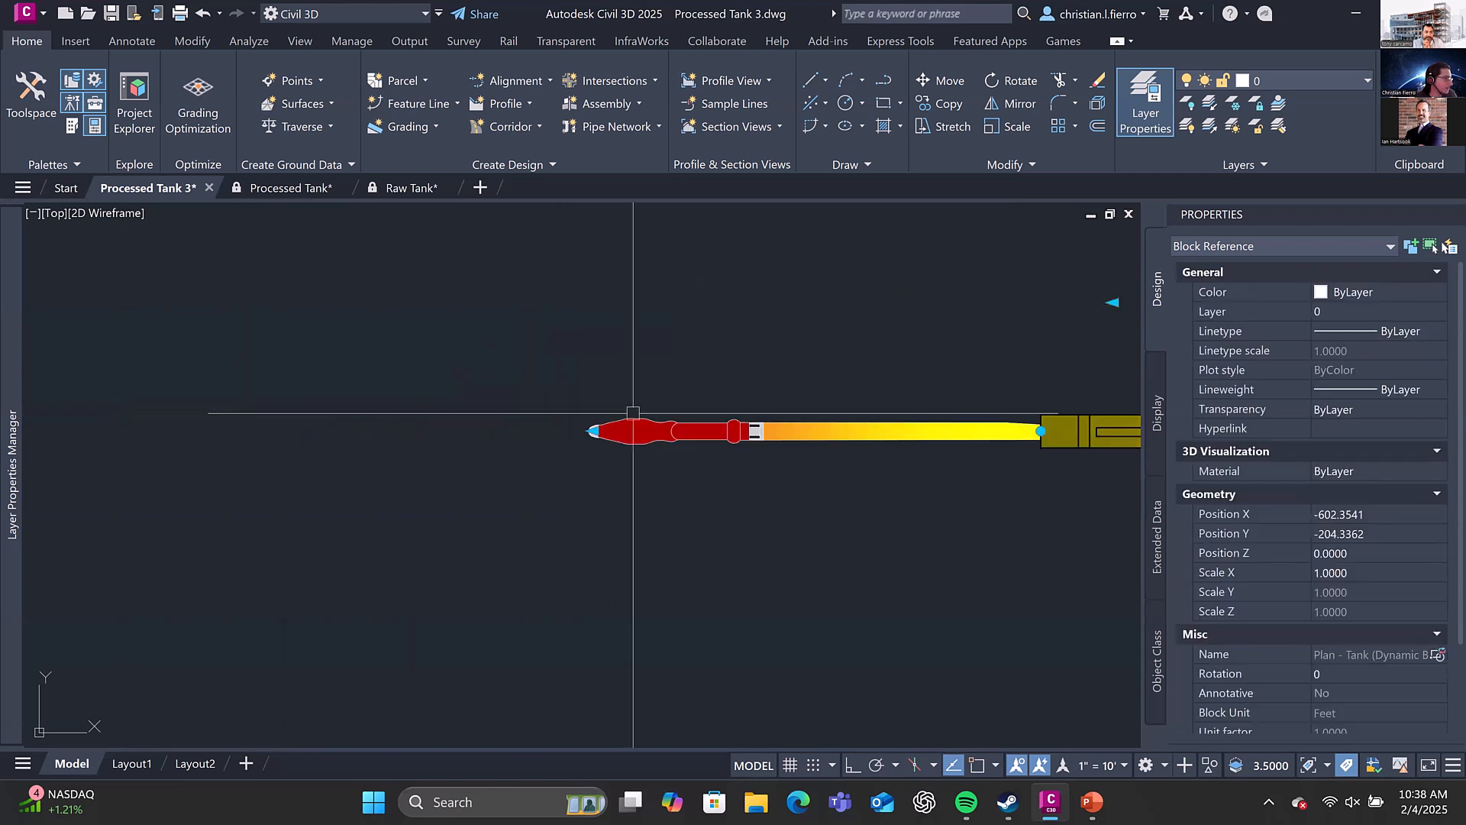
{"action": "scroll", "coordinate": [745, 447], "scroll_direction": "down", "scroll_amount": 2}
{"action": "scroll", "coordinate": [744, 447], "scroll_direction": "down", "scroll_amount": 3}
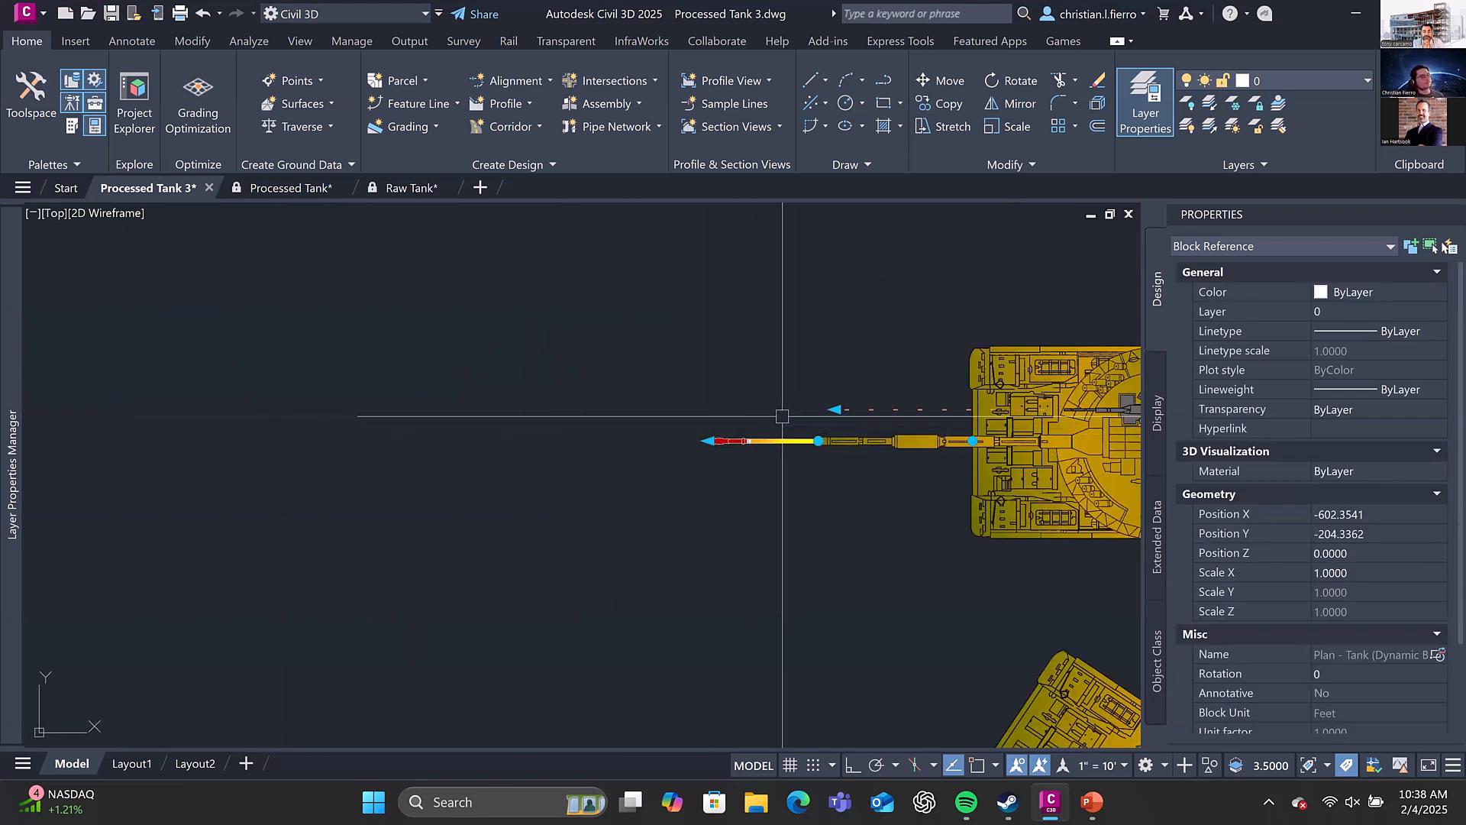
{"action": "key", "text": "Escape"}
Draw a horizontal polyline about 1.5 units long just below the missile, starting under its tip, and select it
{"action": "middle_click_drag", "start_coordinate": [936, 360], "coordinate": [716, 354]}
{"action": "scroll", "coordinate": [595, 472], "scroll_direction": "up", "scroll_amount": 3}
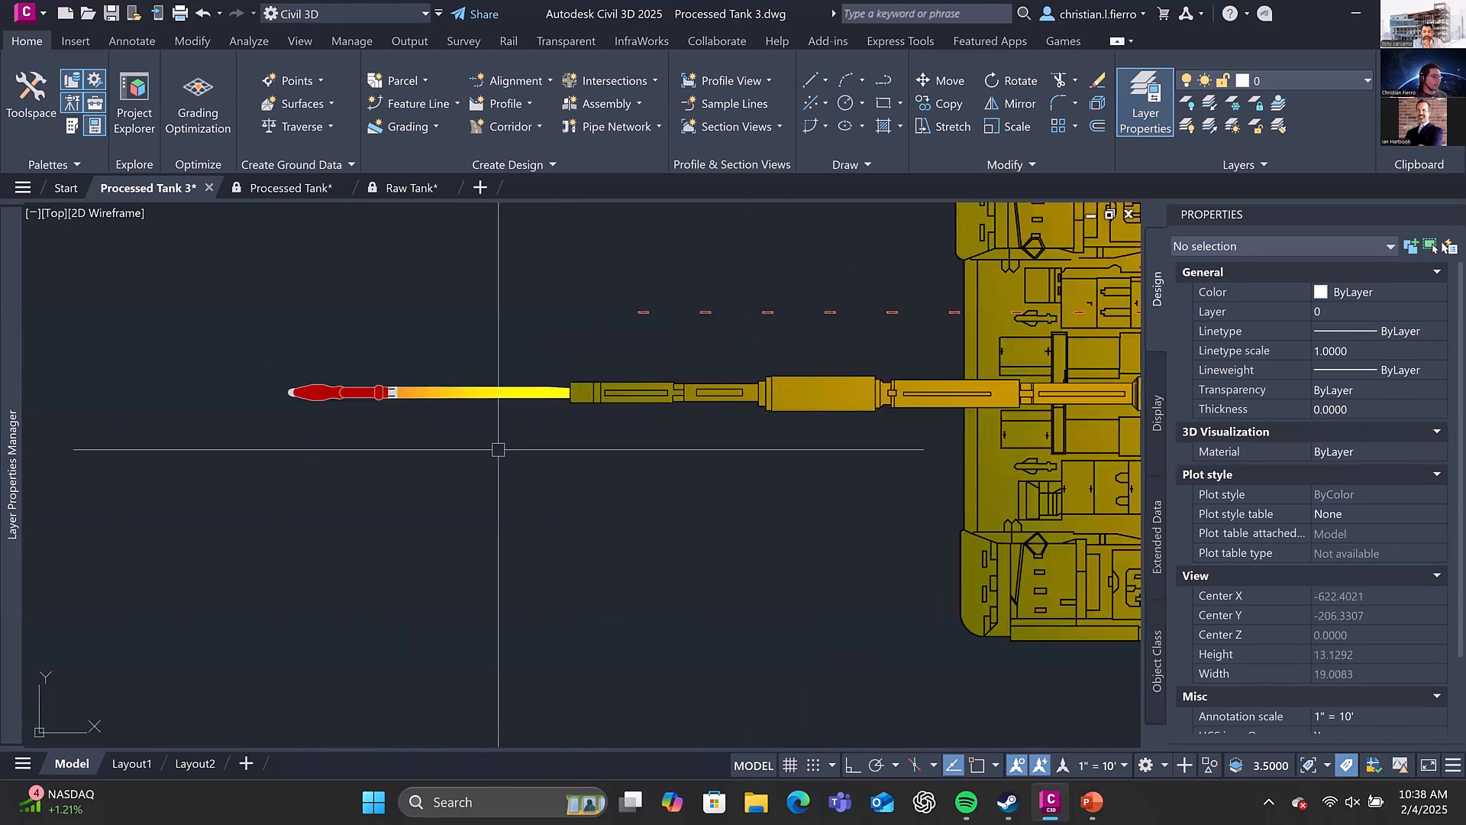
{"action": "scroll", "coordinate": [510, 449], "scroll_direction": "down", "scroll_amount": 2}
{"action": "scroll", "coordinate": [422, 415], "scroll_direction": "up", "scroll_amount": 2}
{"action": "type", "text": "pl"}
{"action": "key", "text": "Return"}
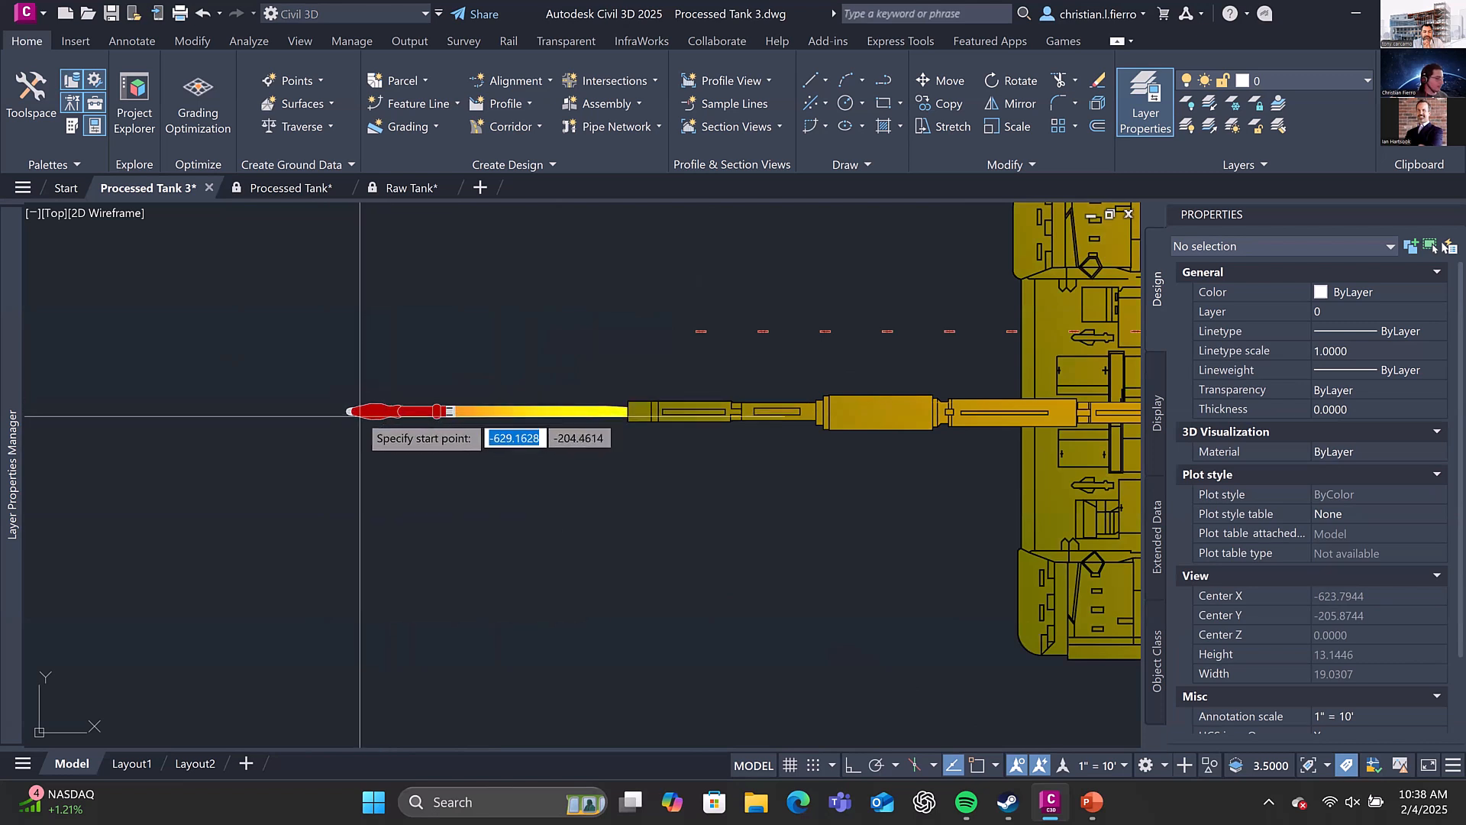
{"action": "scroll", "coordinate": [360, 416], "scroll_direction": "up", "scroll_amount": 2}
{"action": "left_click", "coordinate": [343, 409]}
{"action": "type", "text": "1"}
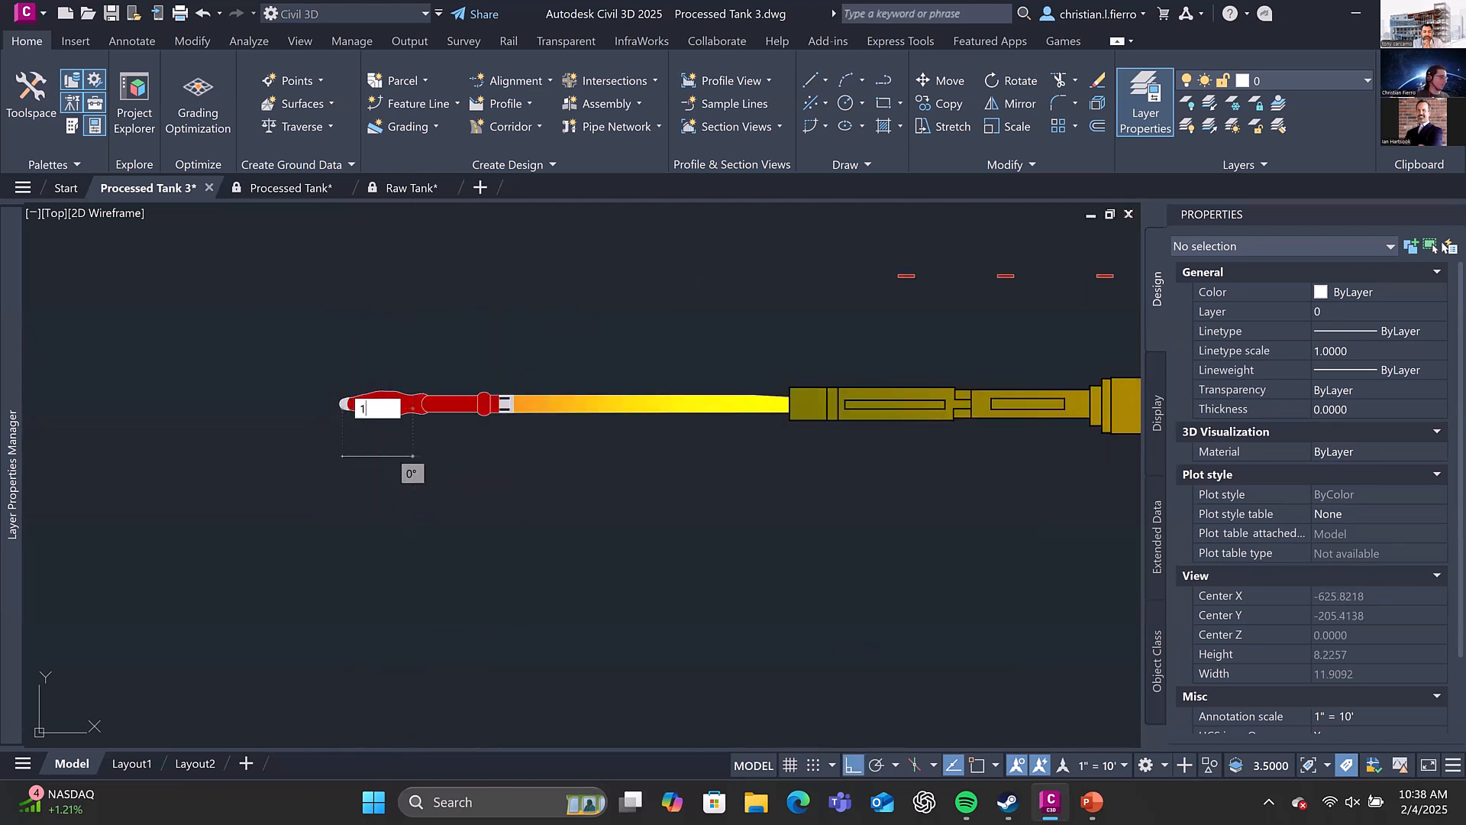
{"action": "type", "text": "55"}
{"action": "key", "text": "Return"}
{"action": "key", "text": "Return"}
{"action": "left_click", "coordinate": [412, 458]}
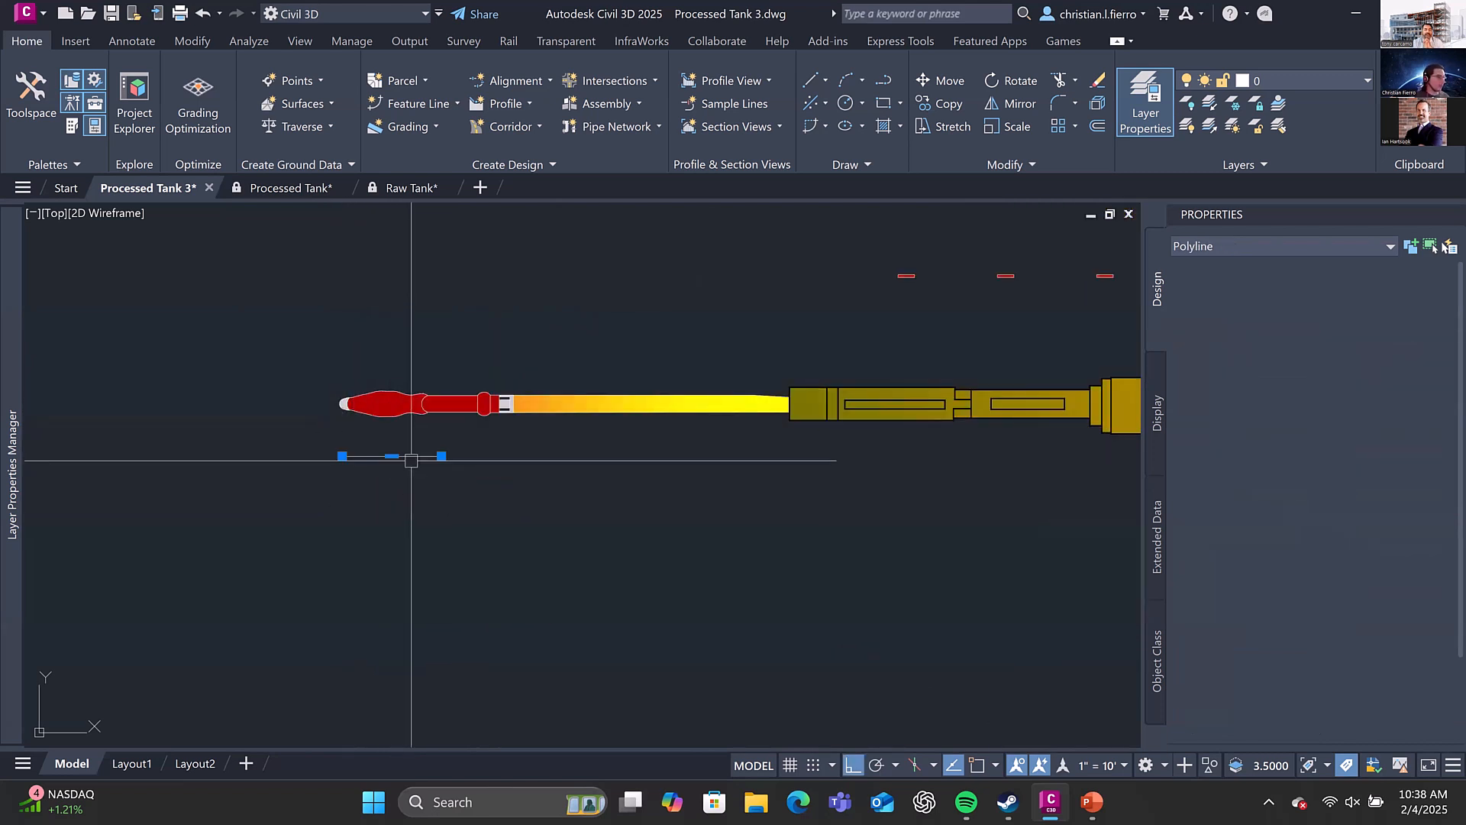
Compare the missile's grip position with the short polyline below it, and delete the polyline
{"action": "key", "text": "Escape"}
{"action": "left_click", "coordinate": [345, 405]}
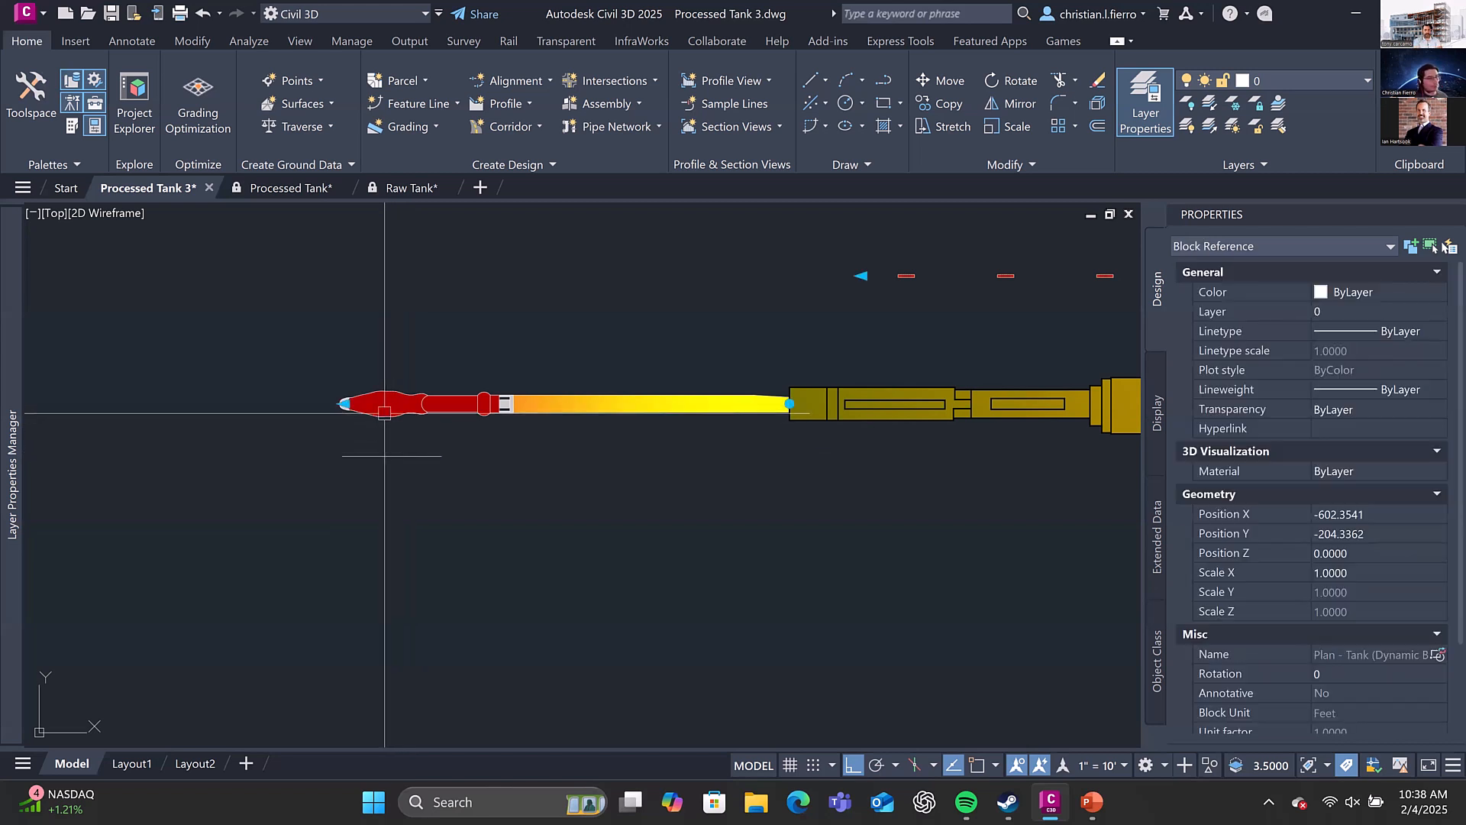
{"action": "scroll", "coordinate": [352, 407], "scroll_direction": "up", "scroll_amount": 3}
{"action": "scroll", "coordinate": [321, 399], "scroll_direction": "down", "scroll_amount": 4}
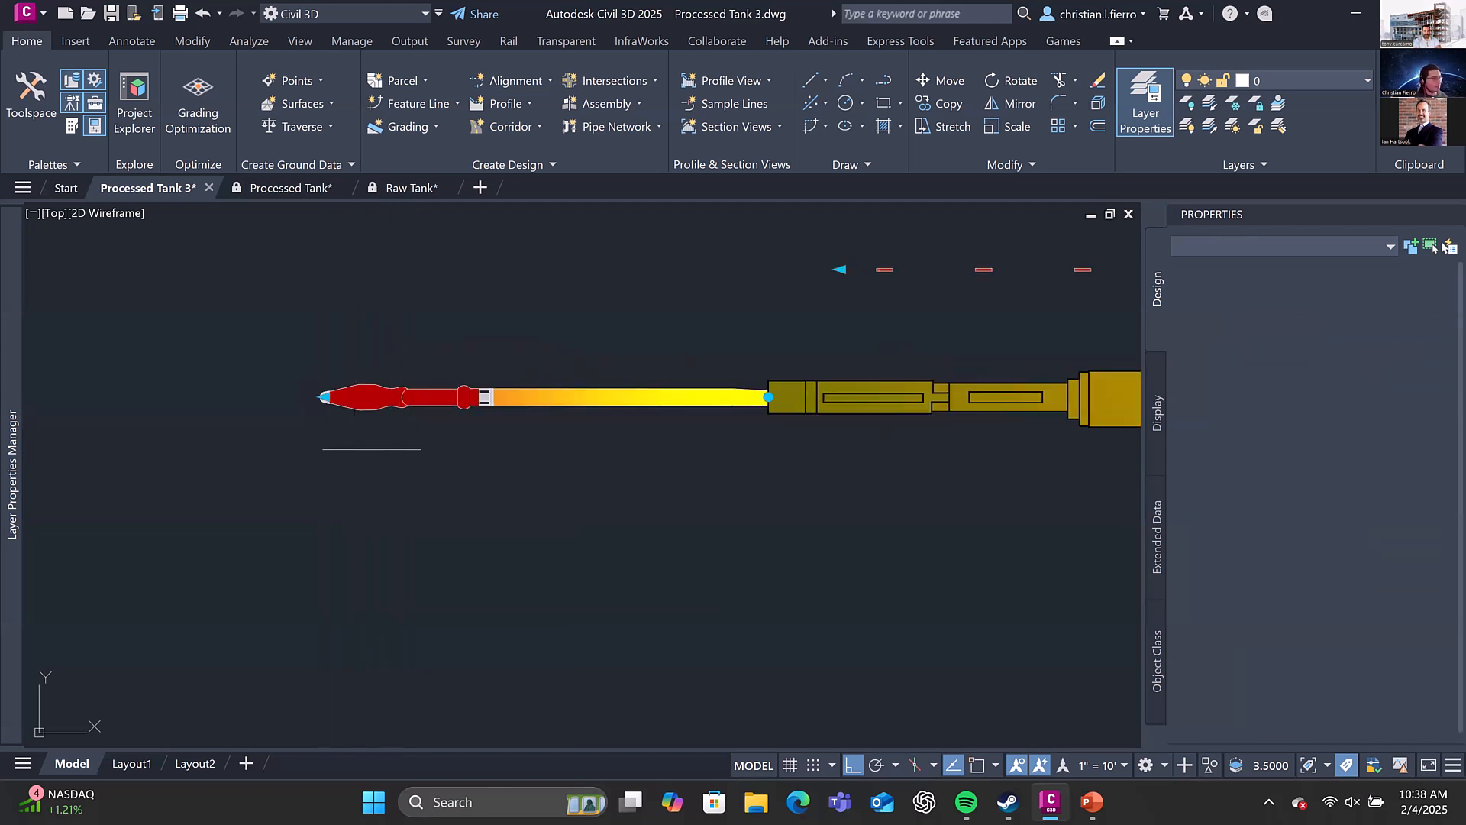
{"action": "key", "text": "Escape"}
{"action": "left_click", "coordinate": [420, 449]}
{"action": "key", "text": "Escape"}
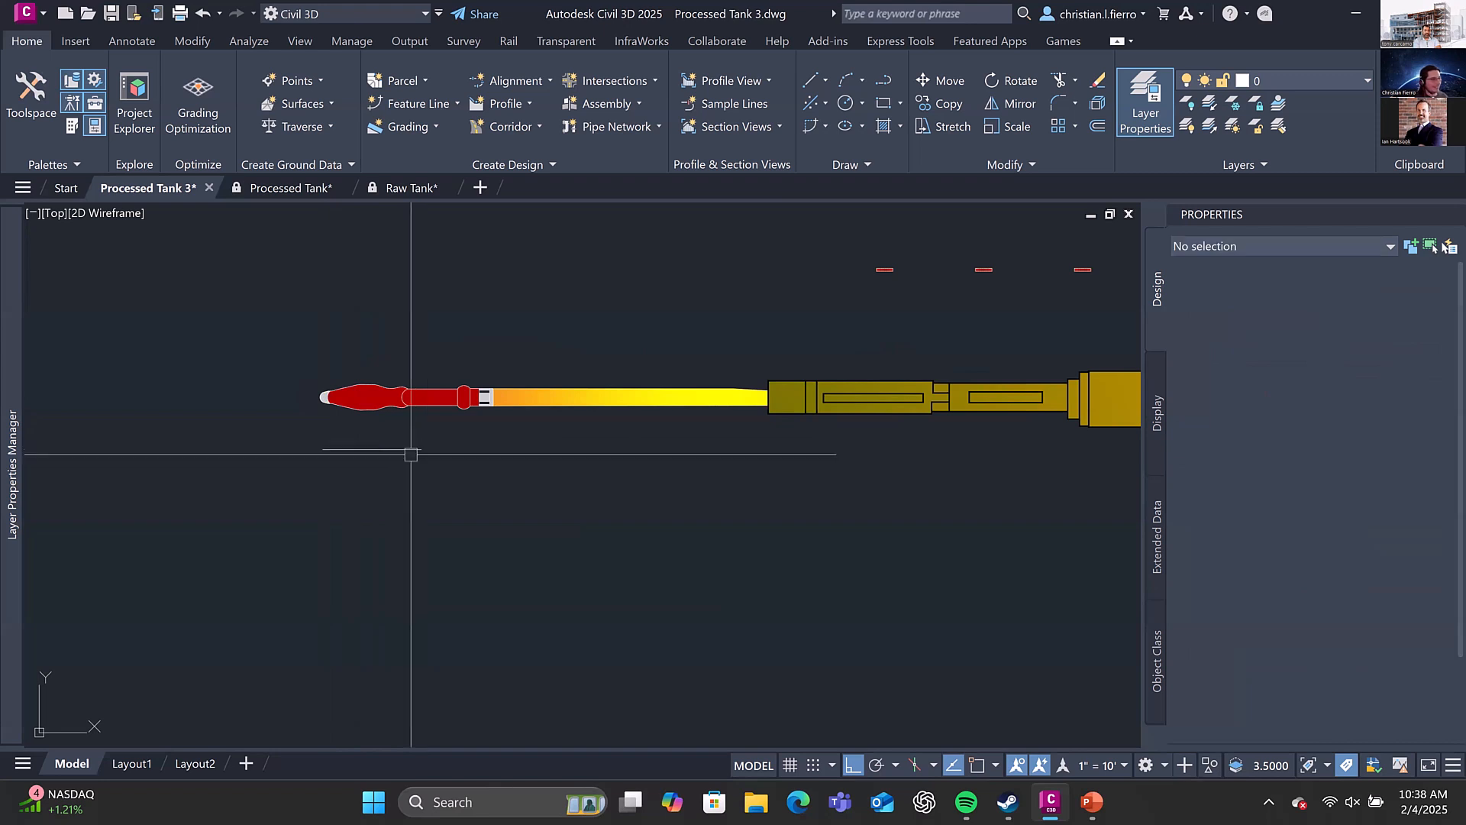
{"action": "left_click", "coordinate": [406, 452]}
{"action": "key", "text": "Delete"}
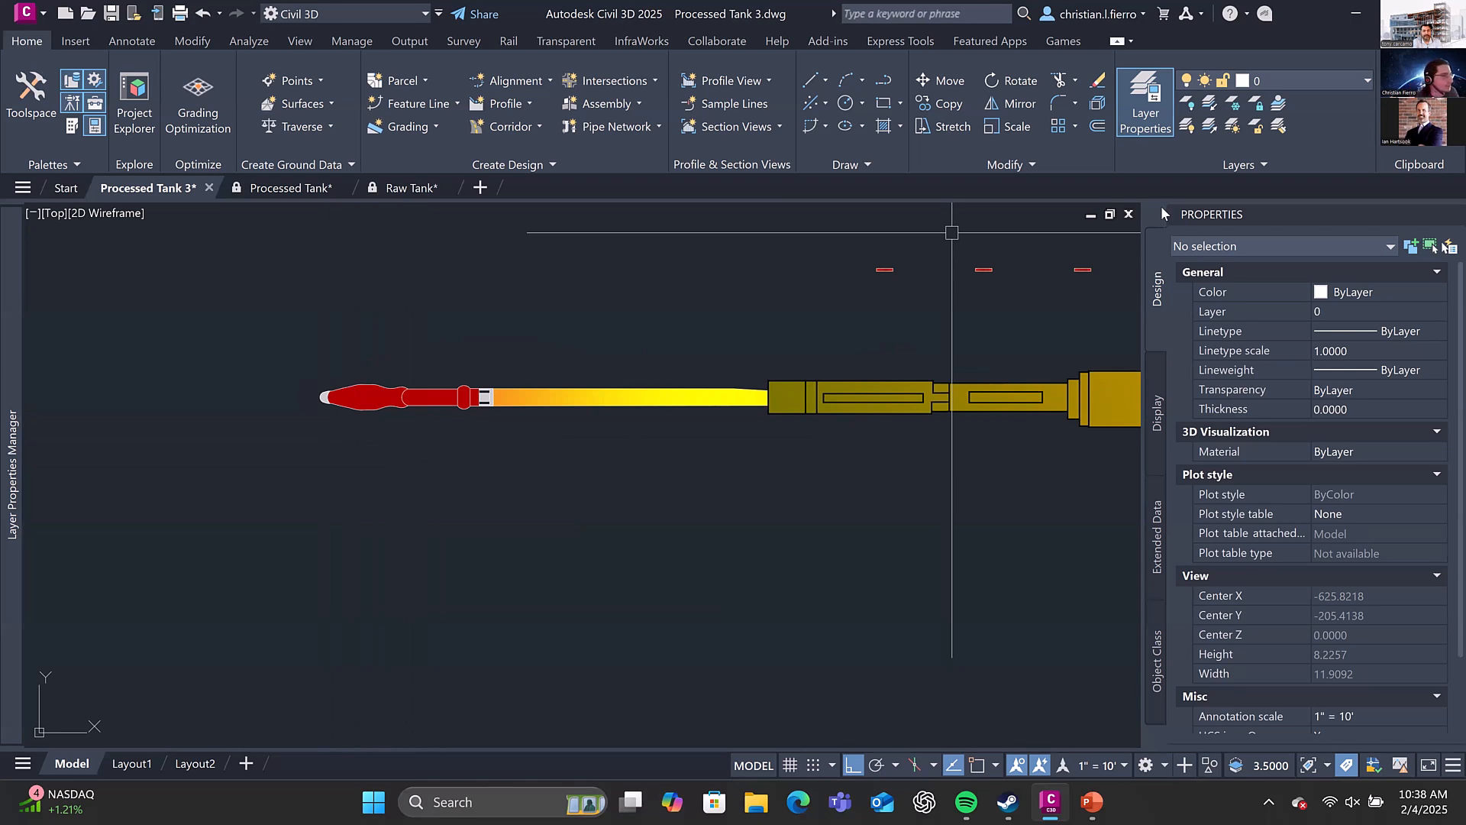
Examine the plan and side view Finished Product tanks, and return to an overview of all the tank components
{"action": "scroll", "coordinate": [975, 249], "scroll_direction": "down", "scroll_amount": 6}
{"action": "middle_click_drag", "start_coordinate": [957, 259], "coordinate": [778, 384]}
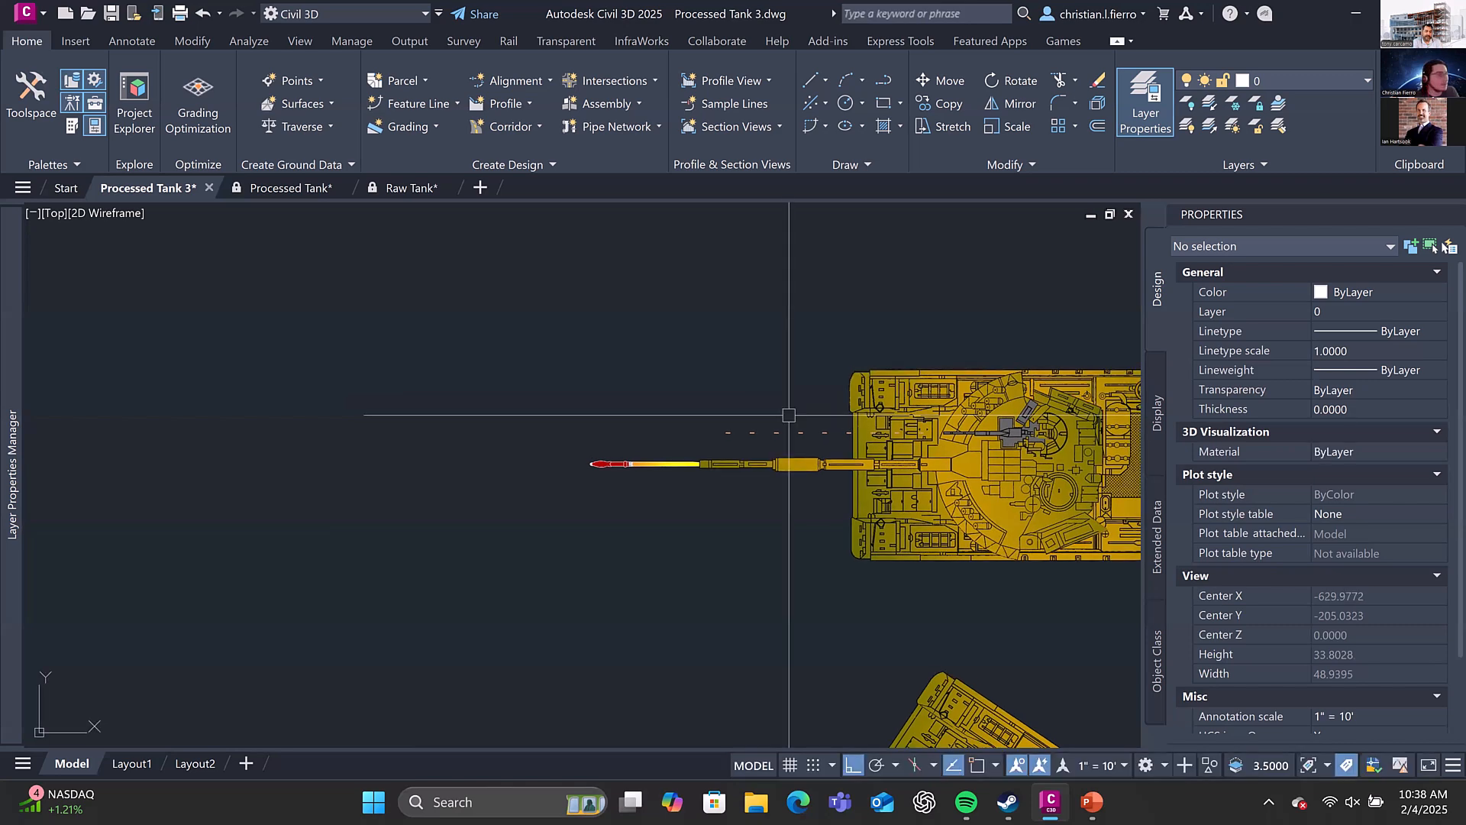
{"action": "scroll", "coordinate": [949, 417], "scroll_direction": "down", "scroll_amount": 3}
{"action": "mouse_move", "coordinate": [956, 420]}
{"action": "middle_mouse_down"}
{"action": "mouse_move", "coordinate": [832, 344]}
{"action": "mouse_move", "coordinate": [710, 359]}
{"action": "middle_mouse_up"}
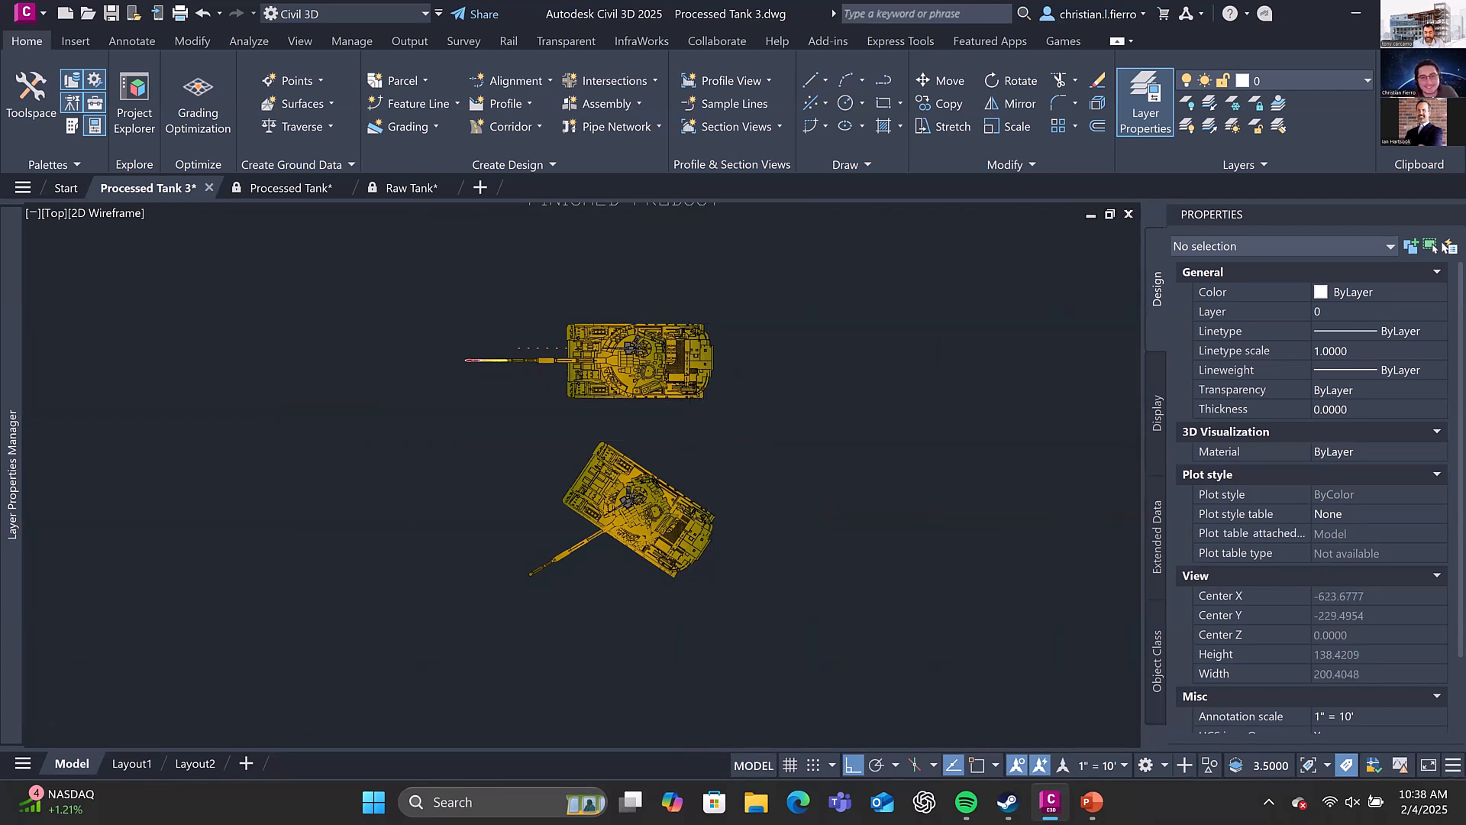
{"action": "scroll", "coordinate": [718, 404], "scroll_direction": "down", "scroll_amount": 2}
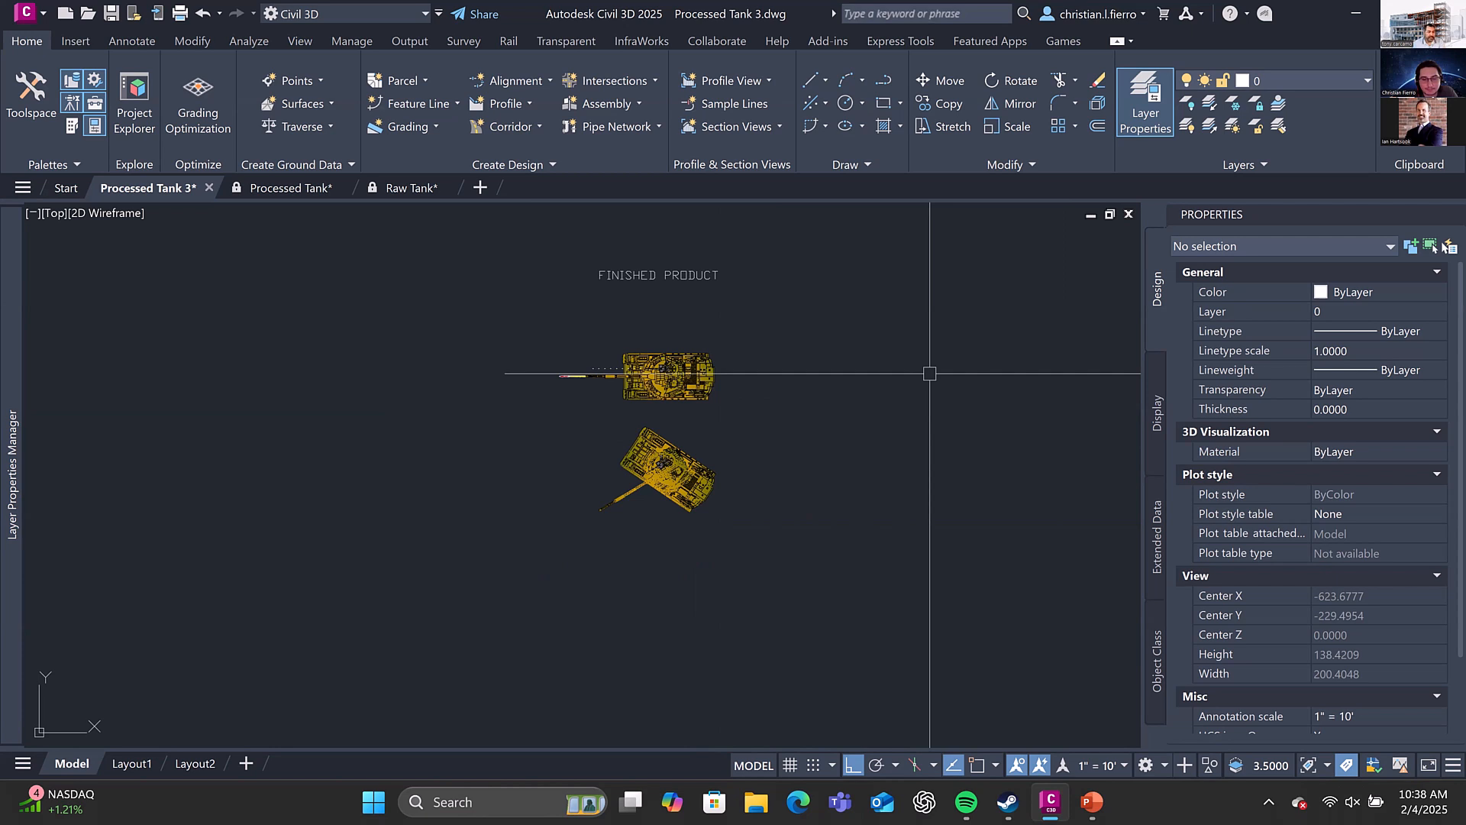
{"action": "scroll", "coordinate": [929, 374], "scroll_direction": "down", "scroll_amount": 3}
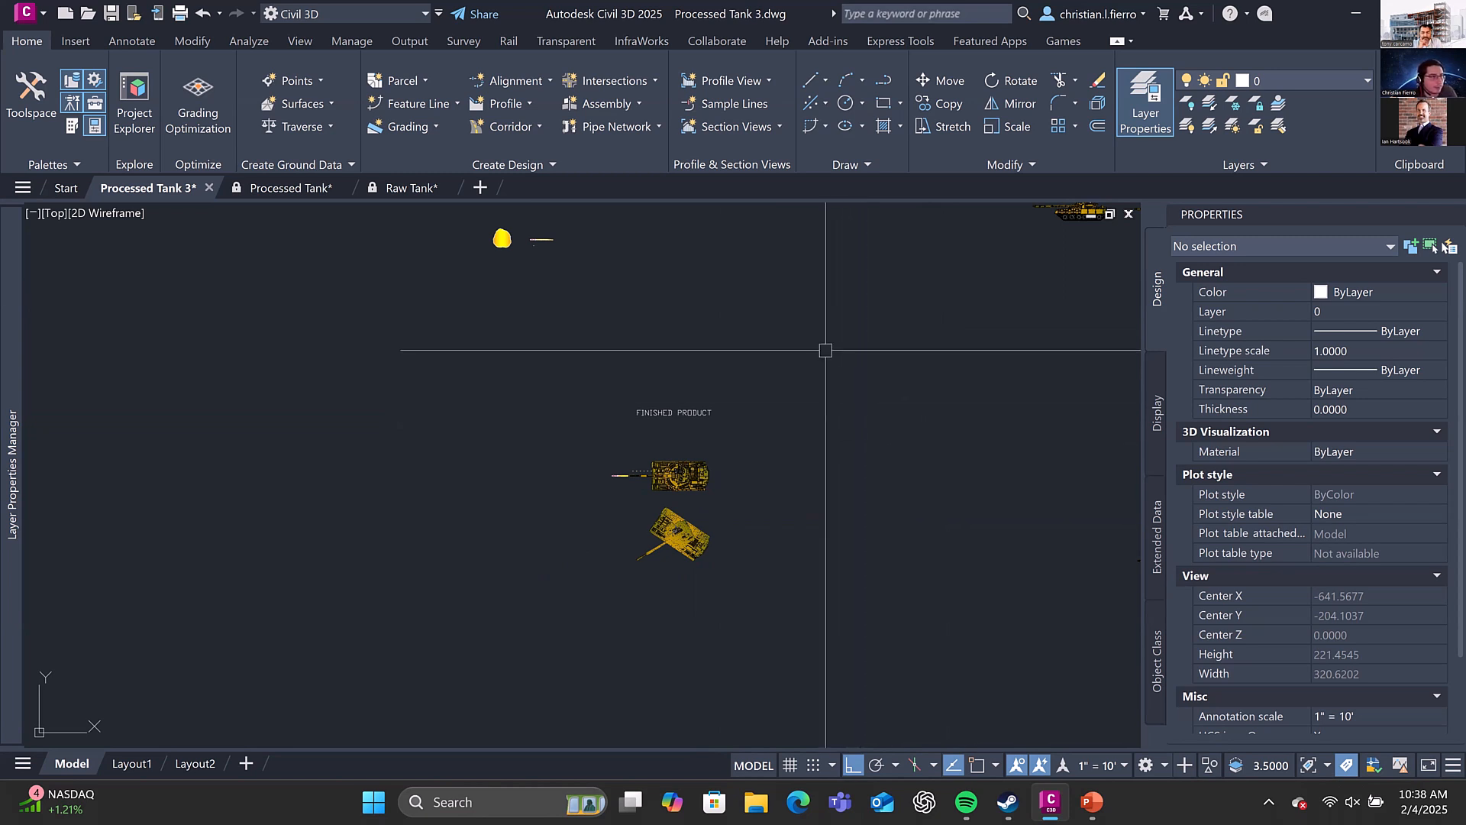
{"action": "scroll", "coordinate": [789, 351], "scroll_direction": "down", "scroll_amount": 2}
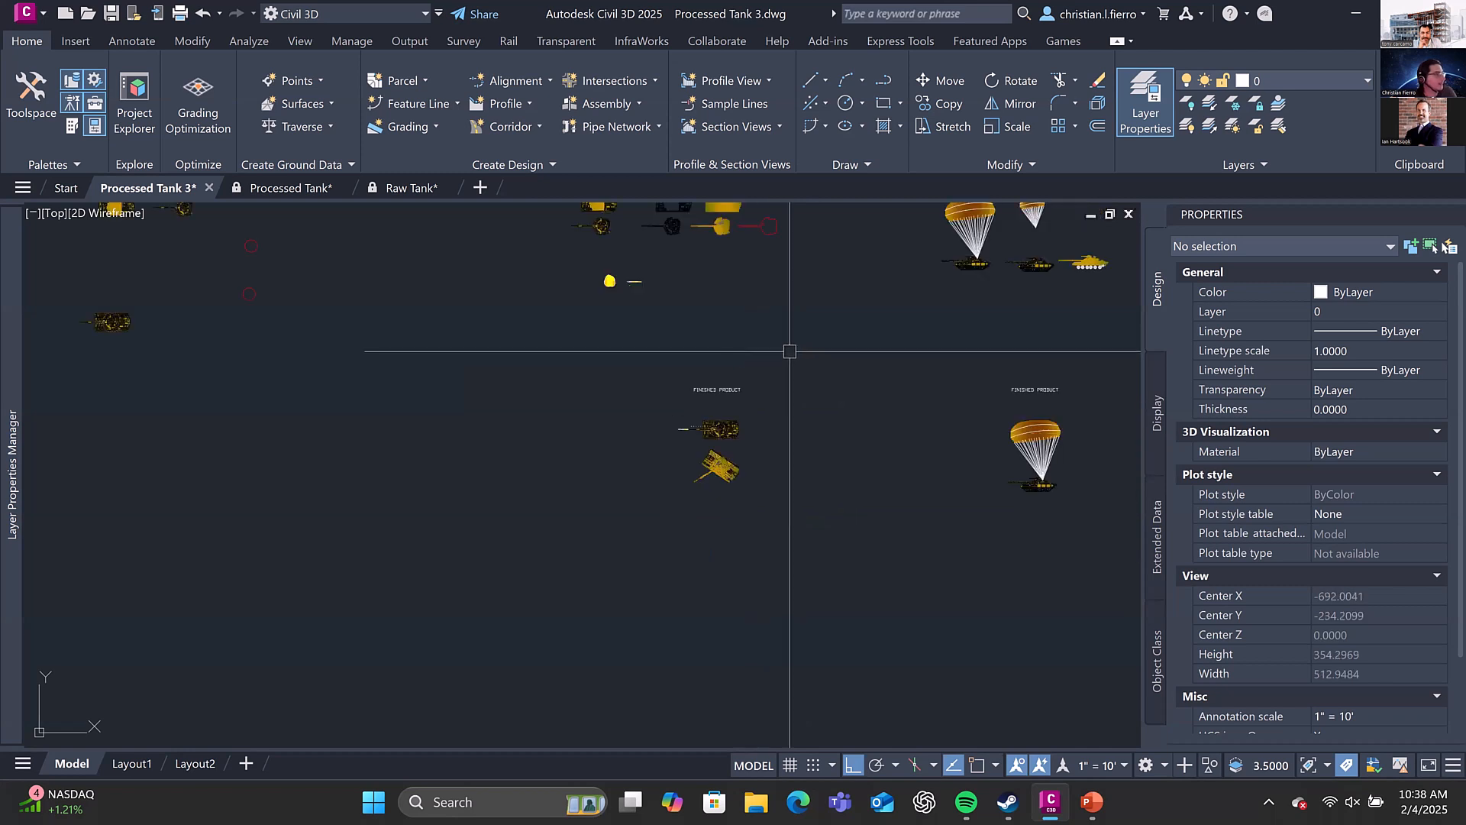
{"action": "middle_click_drag", "start_coordinate": [812, 324], "coordinate": [751, 358]}
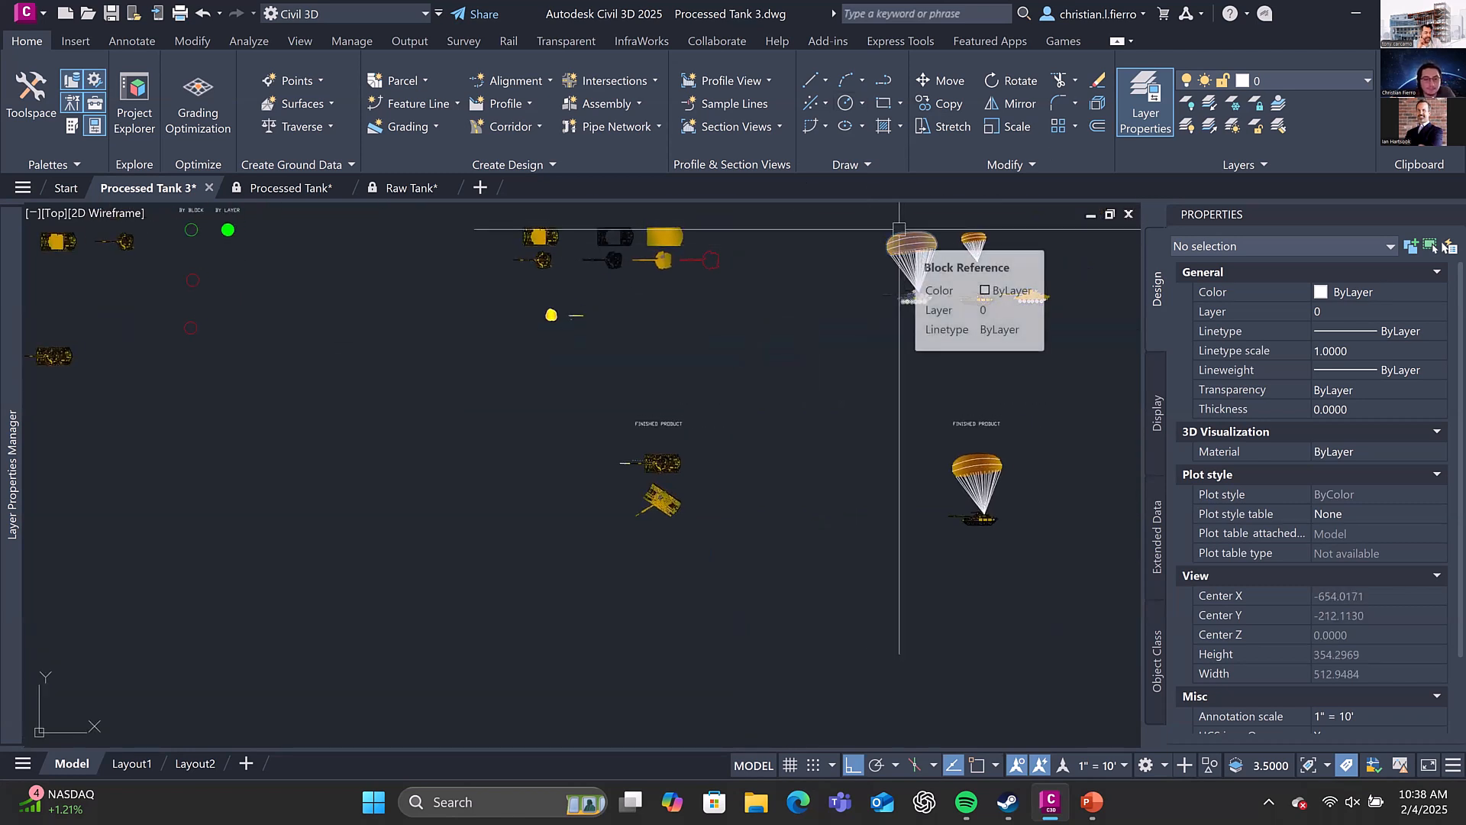
{"action": "scroll", "coordinate": [823, 412], "scroll_direction": "down", "scroll_amount": 2}
{"action": "middle_click_drag", "start_coordinate": [830, 336], "coordinate": [803, 472]}
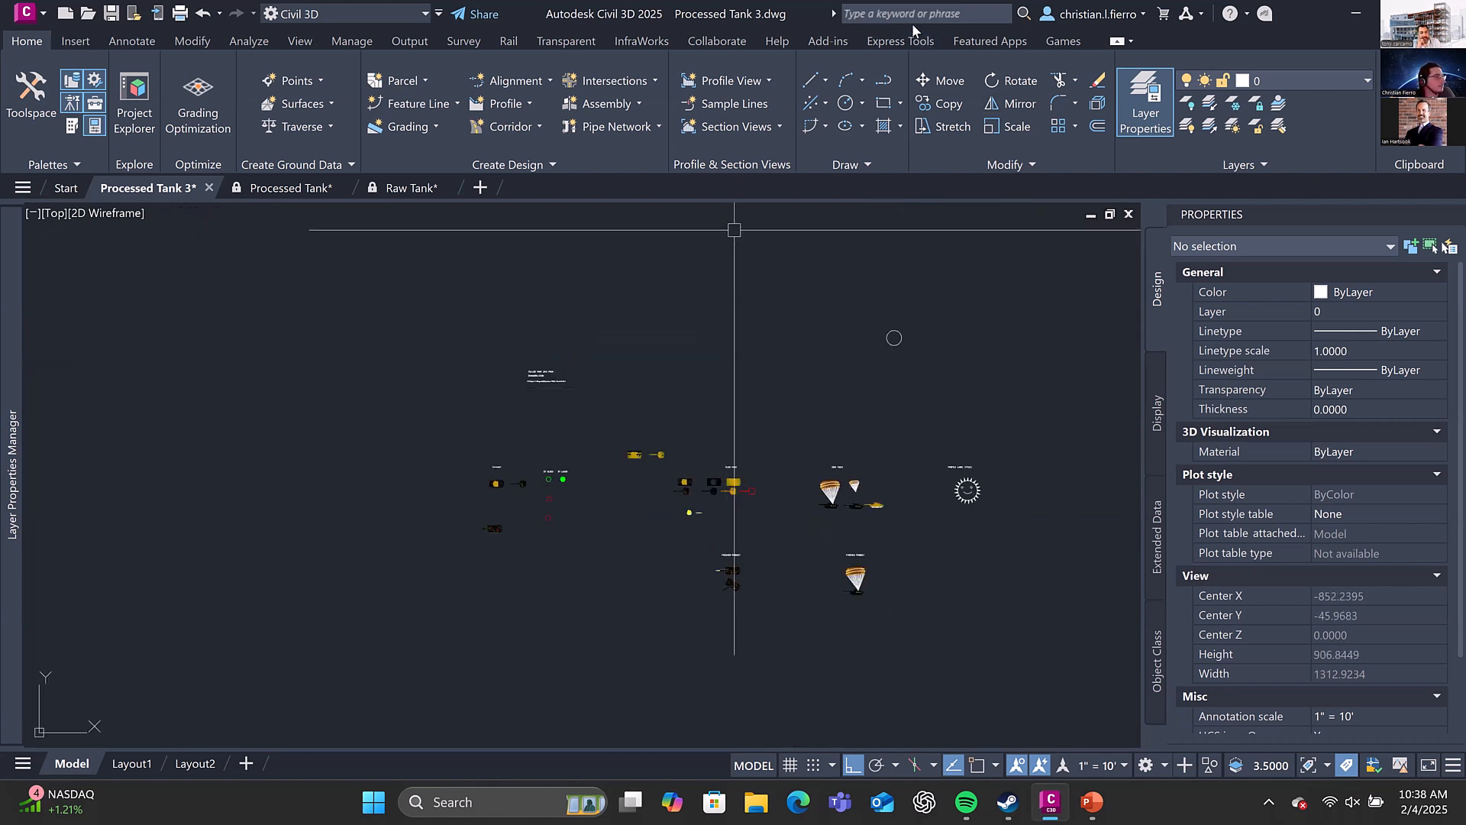